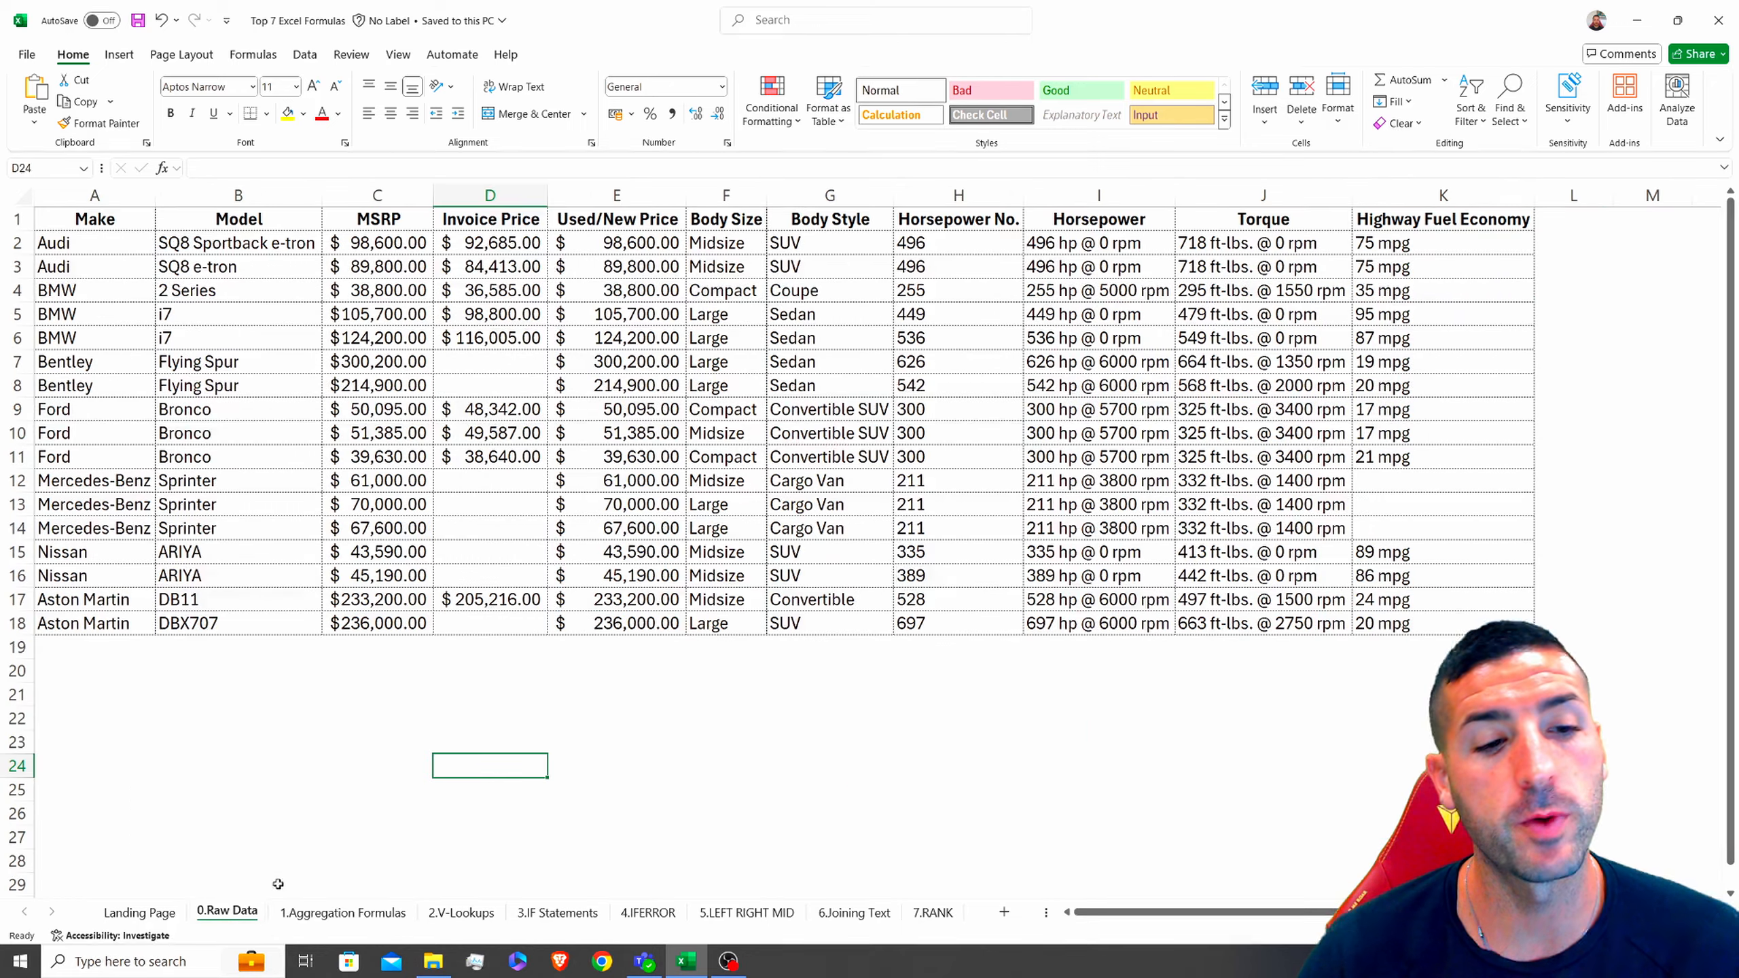
Step: Review the questions, answers and formulas on the 1.Aggregation Formulas sheet, and go to the Landing Page overview
left_click(338, 912)
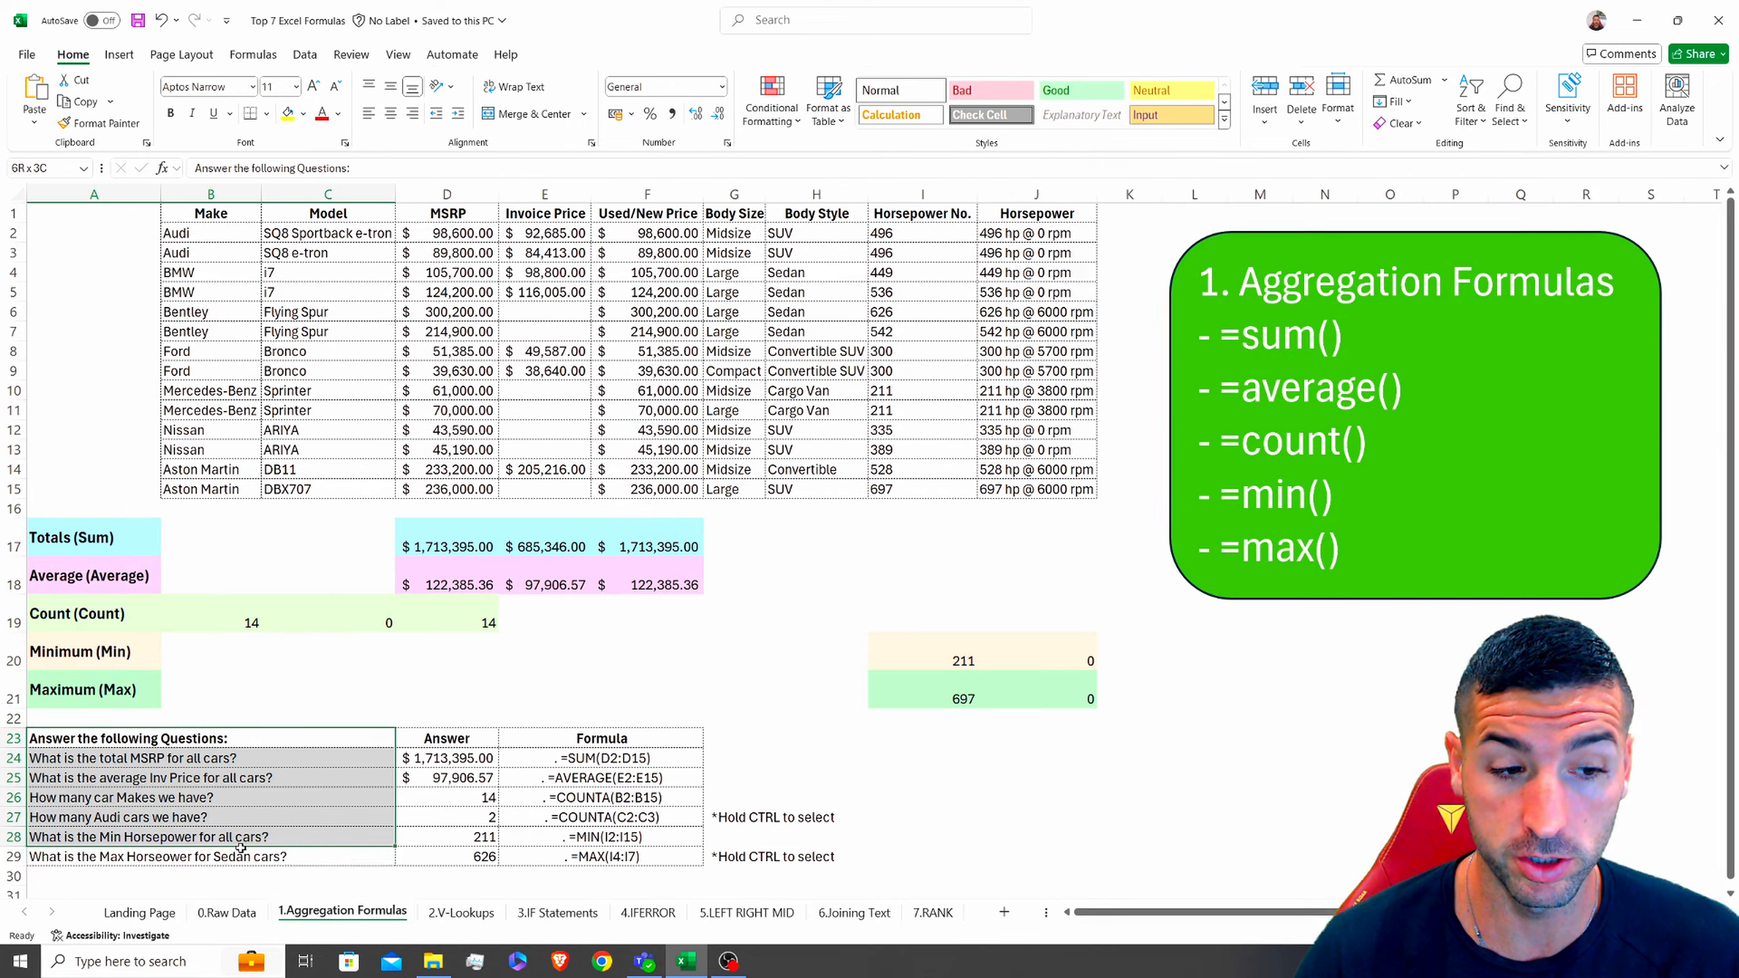
left_click(468, 758)
left_click_drag(473, 756, 472, 855)
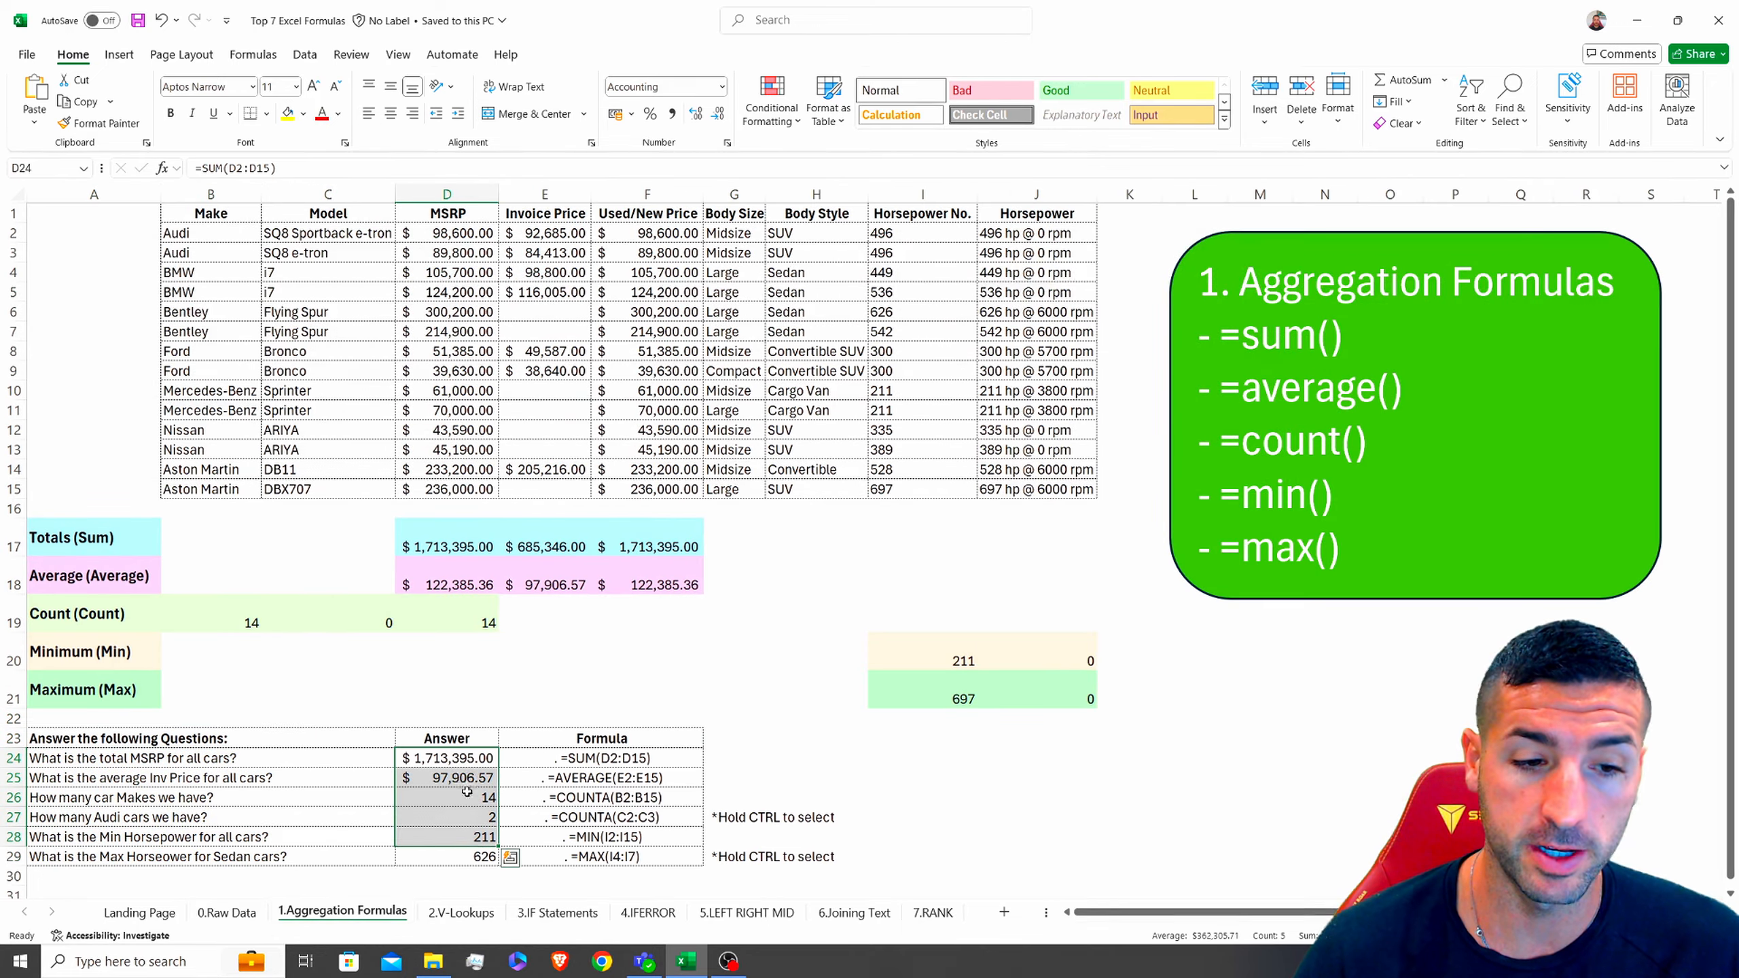
left_click(463, 758)
left_click_drag(654, 764, 654, 849)
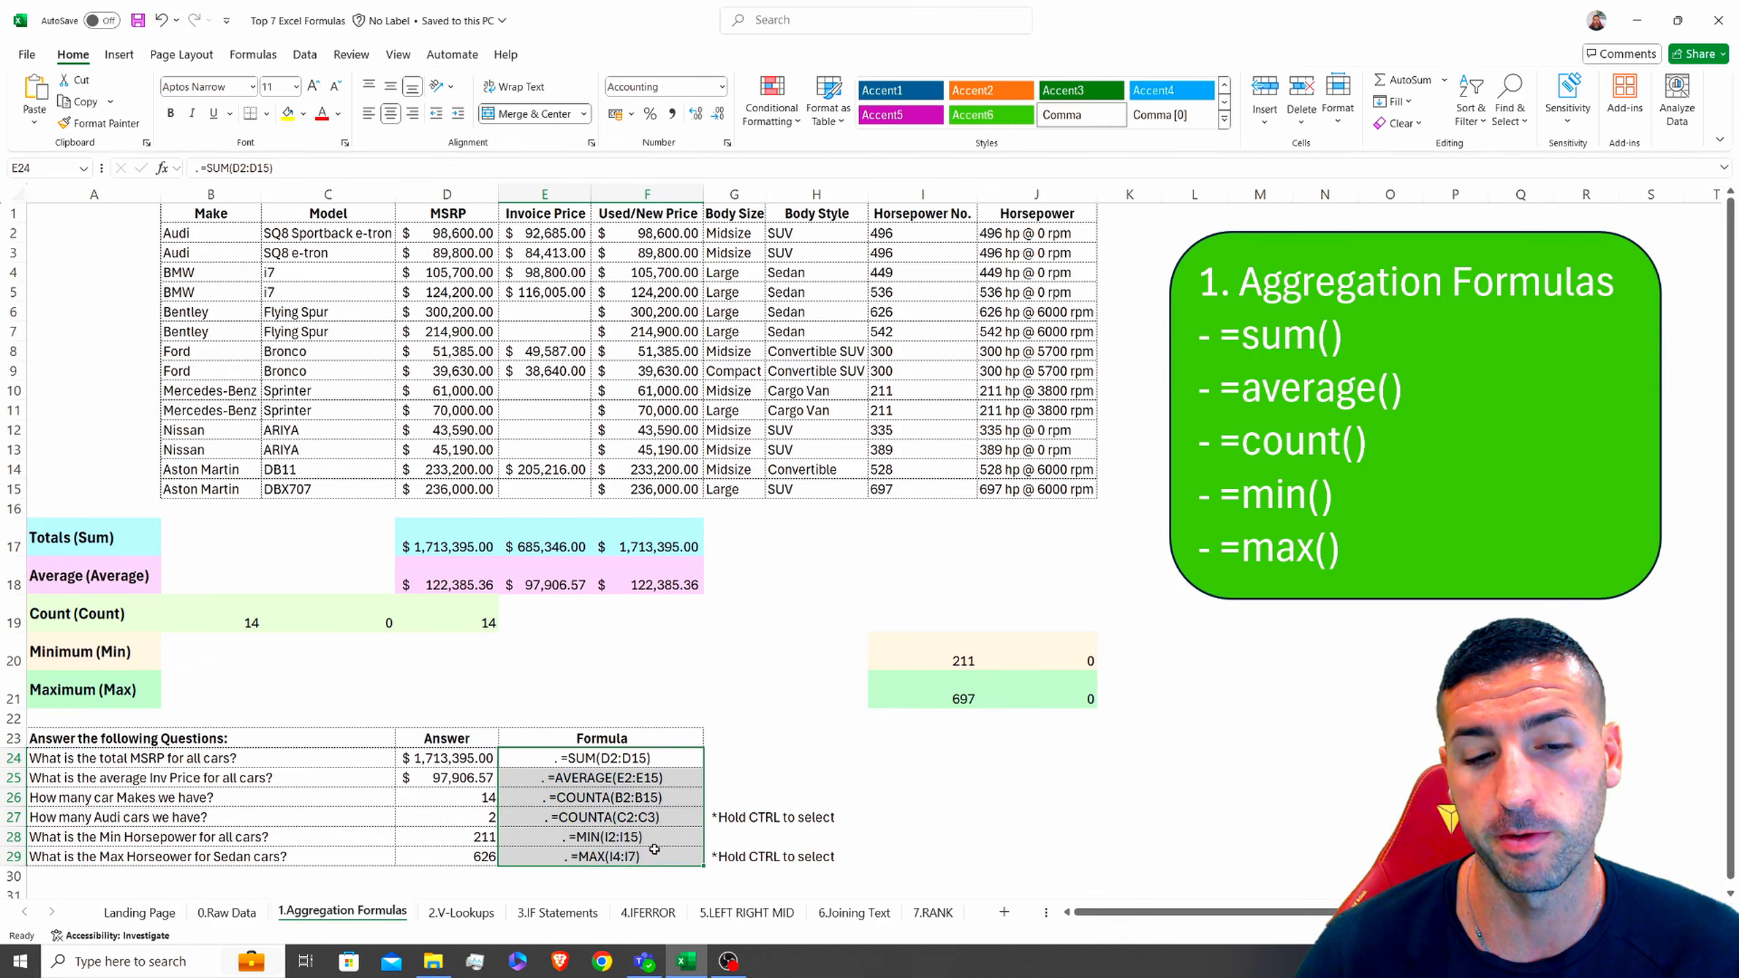
left_click_drag(531, 739, 531, 817)
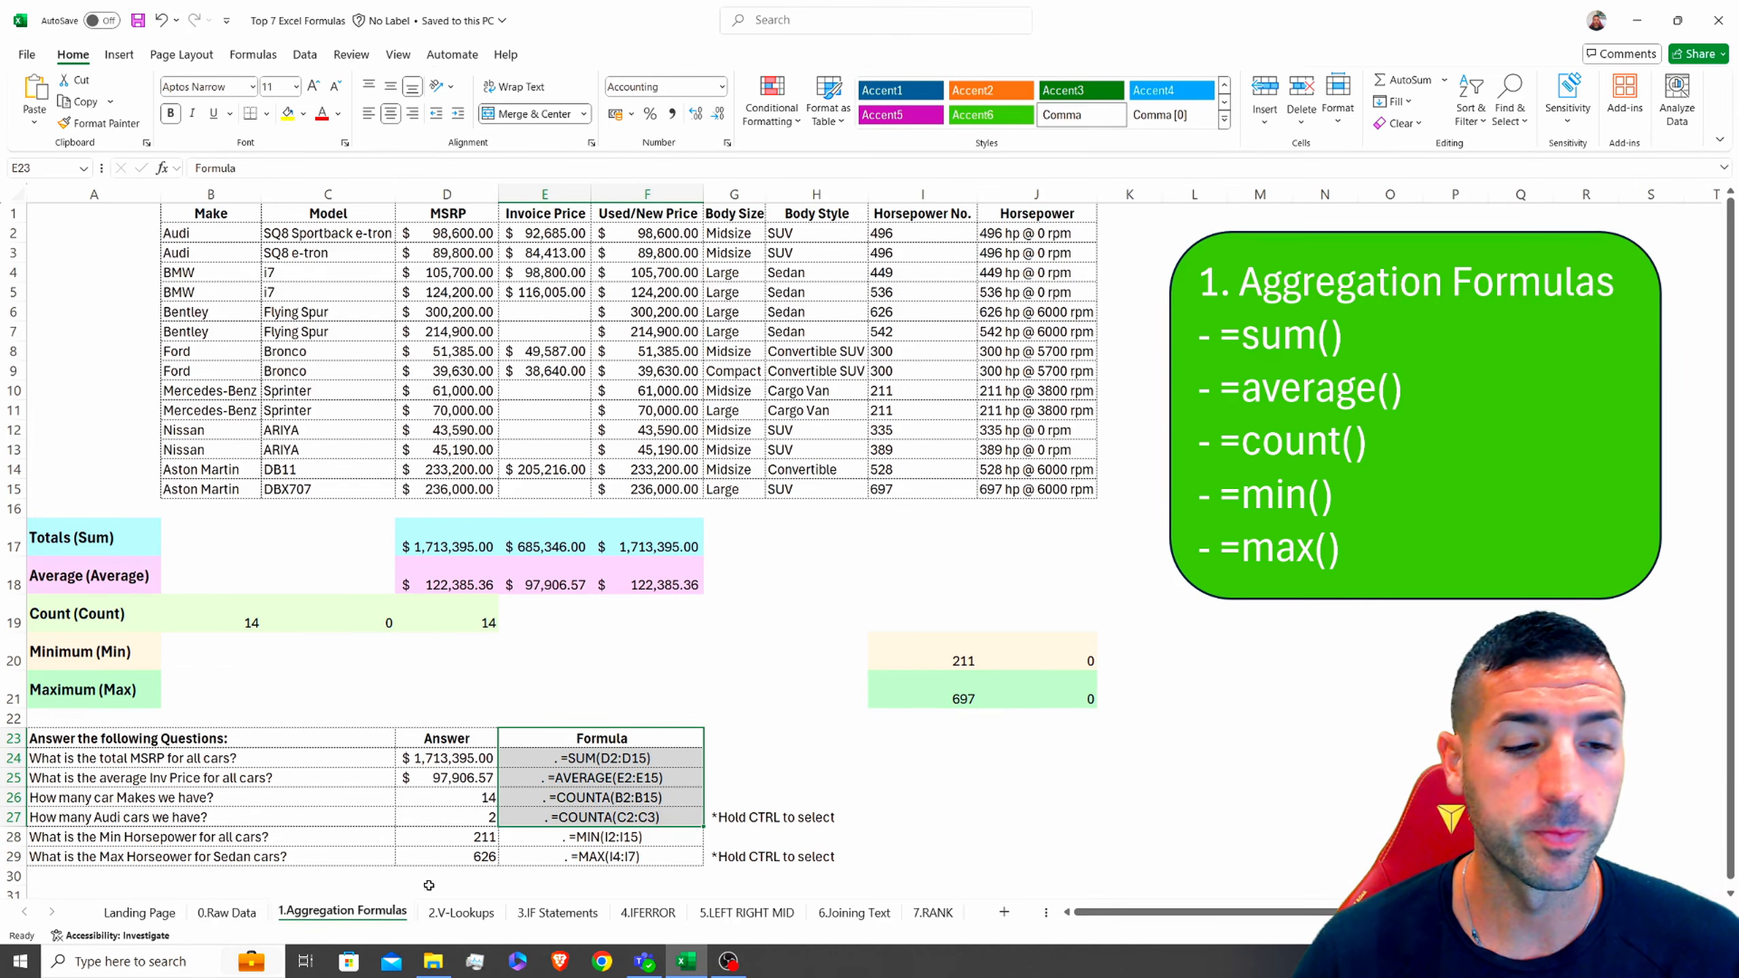
left_click(139, 912)
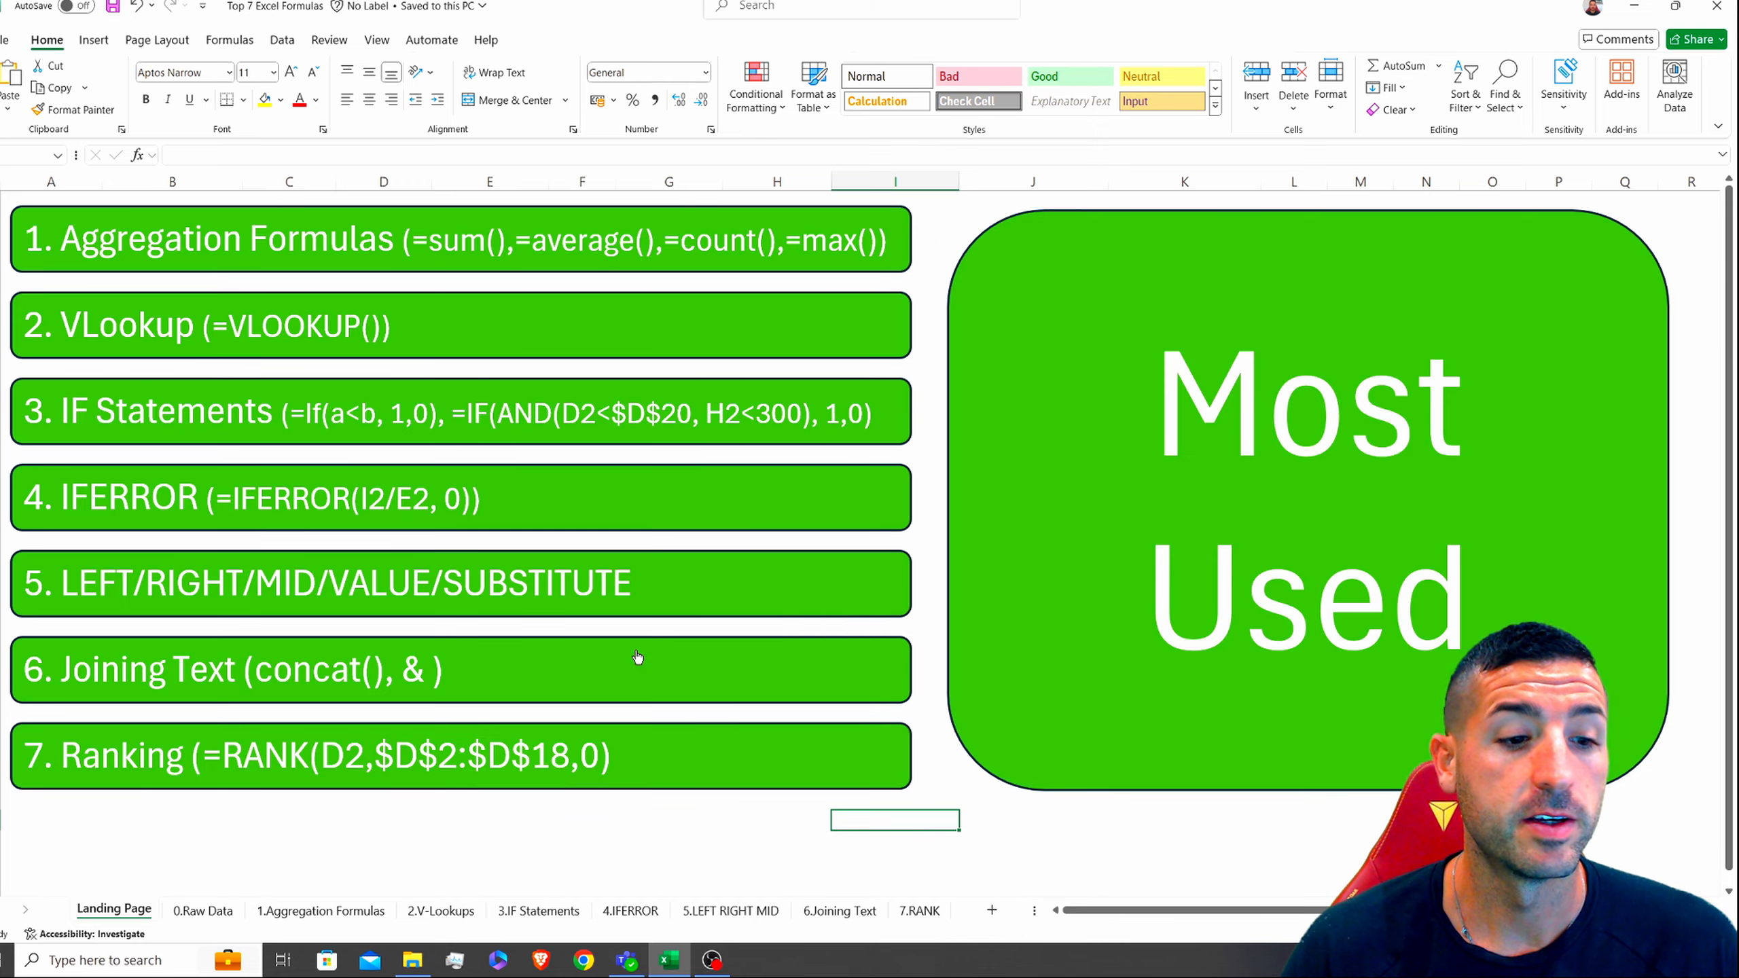
Step: Examine the car table on the 0.Raw Data sheet column by column, from Make through Highway Fuel Economy
left_click(231, 913)
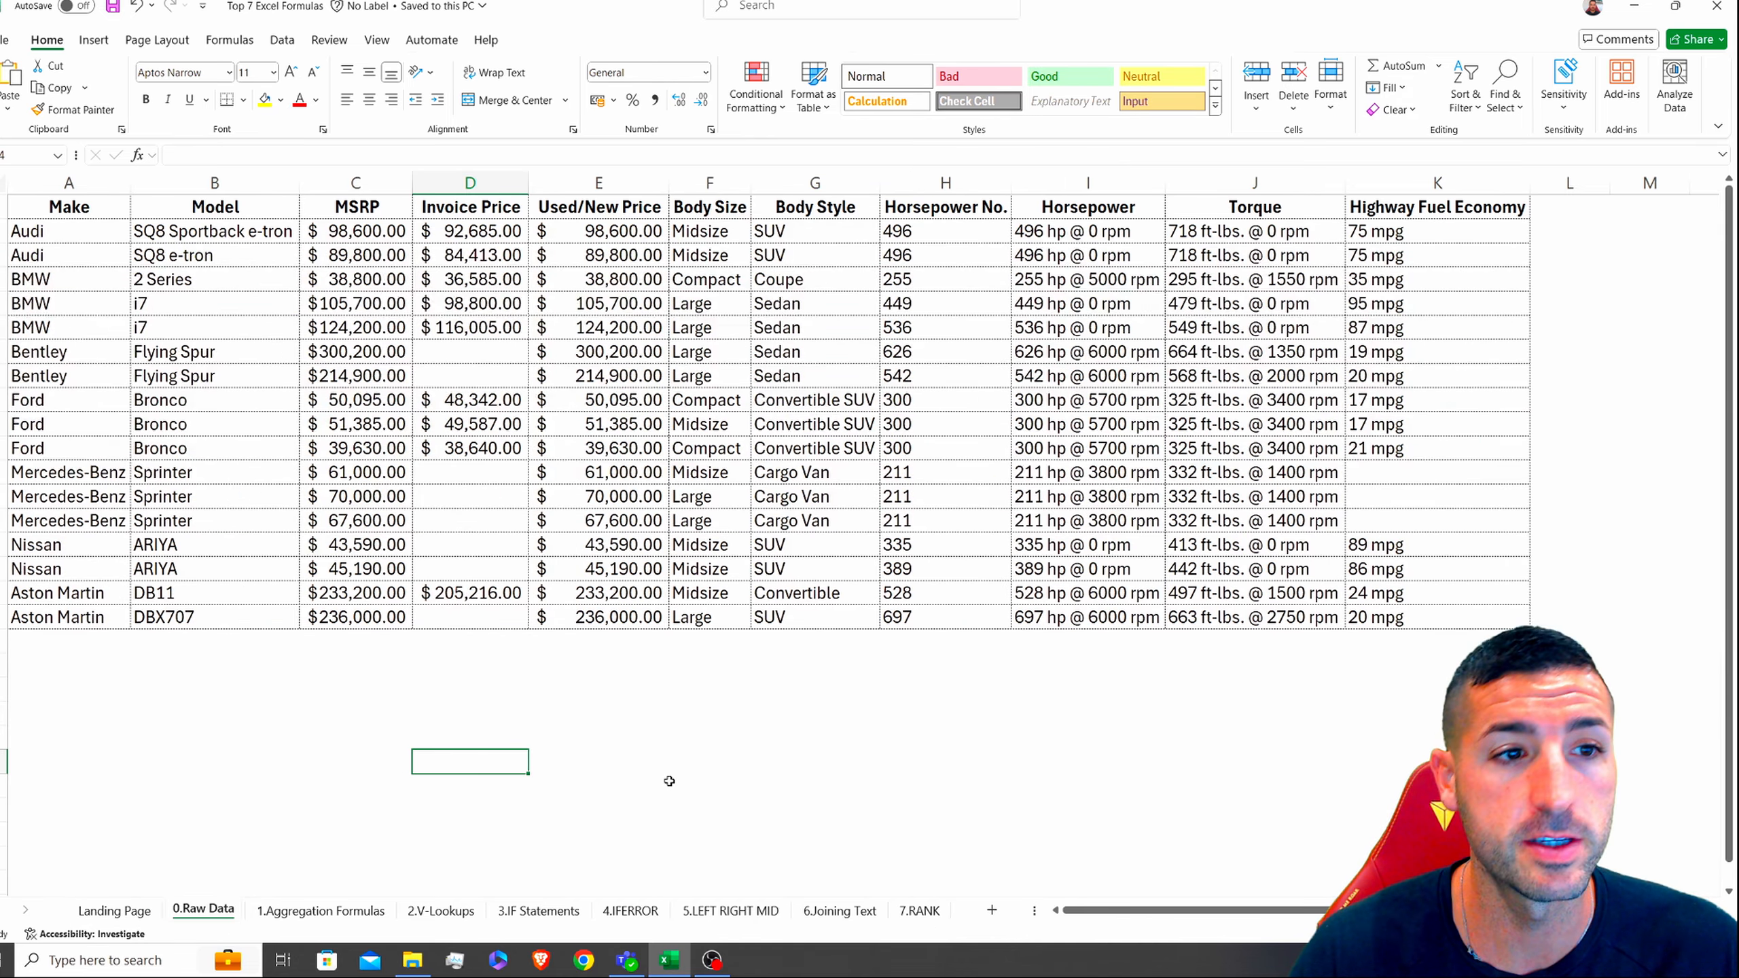
left_click_drag(98, 214, 1513, 621)
left_click(148, 690)
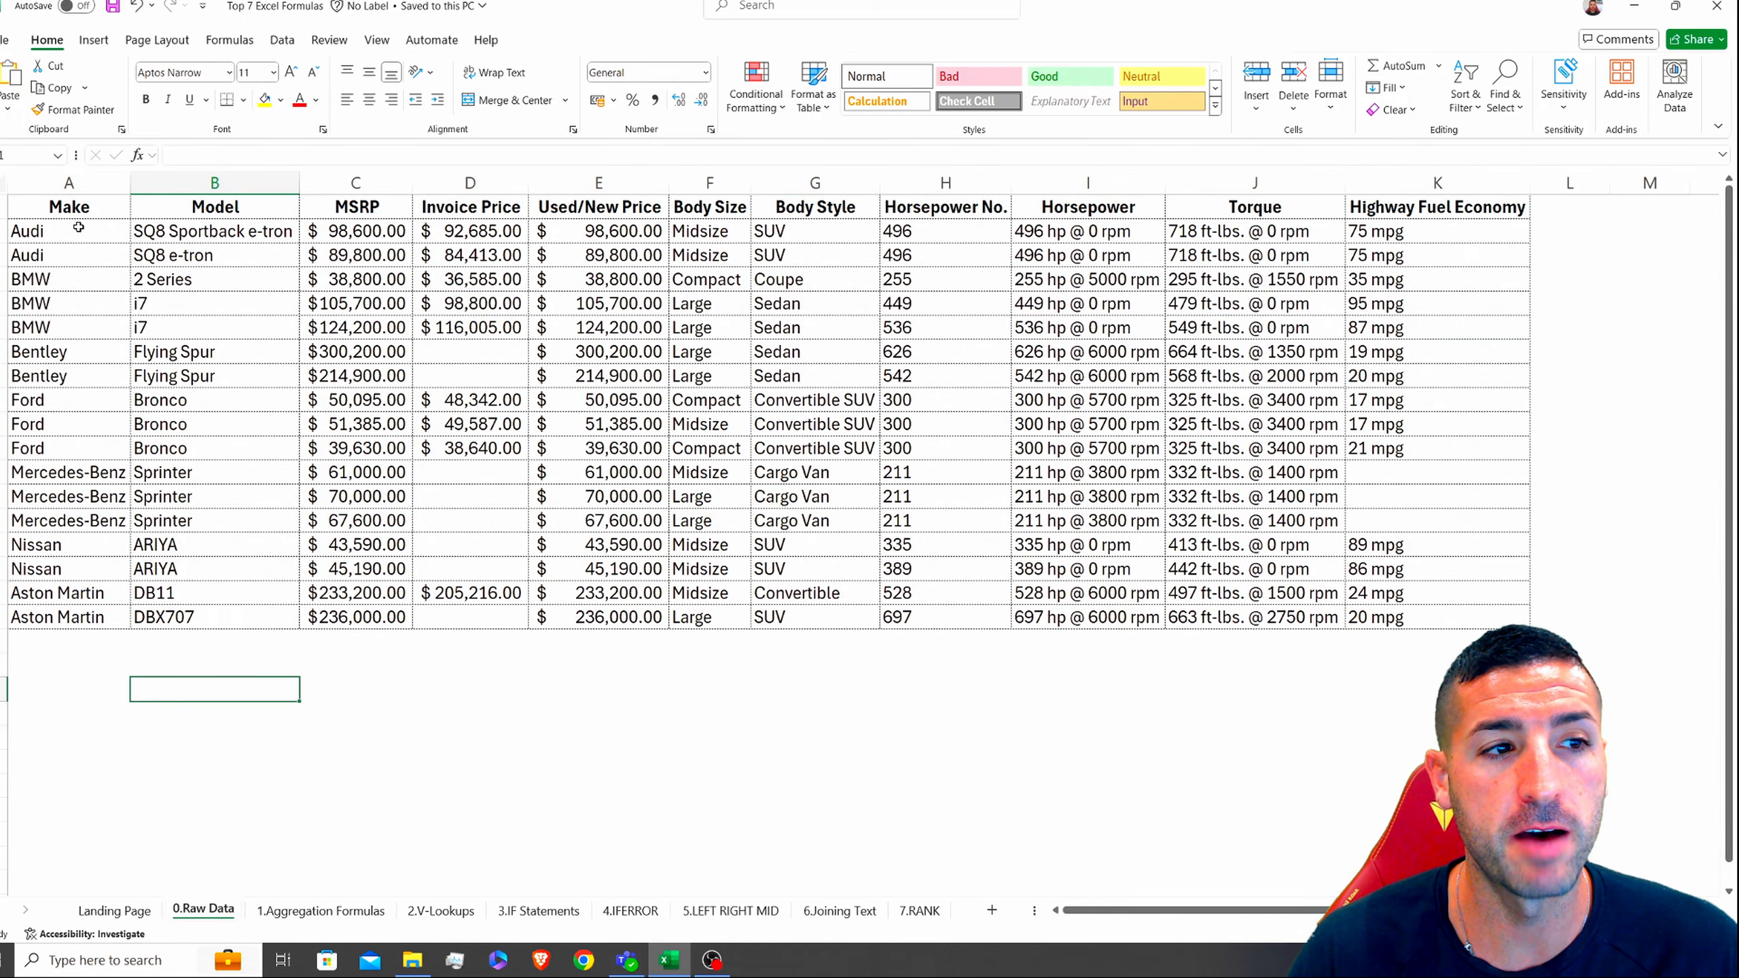
left_click_drag(78, 227, 76, 497)
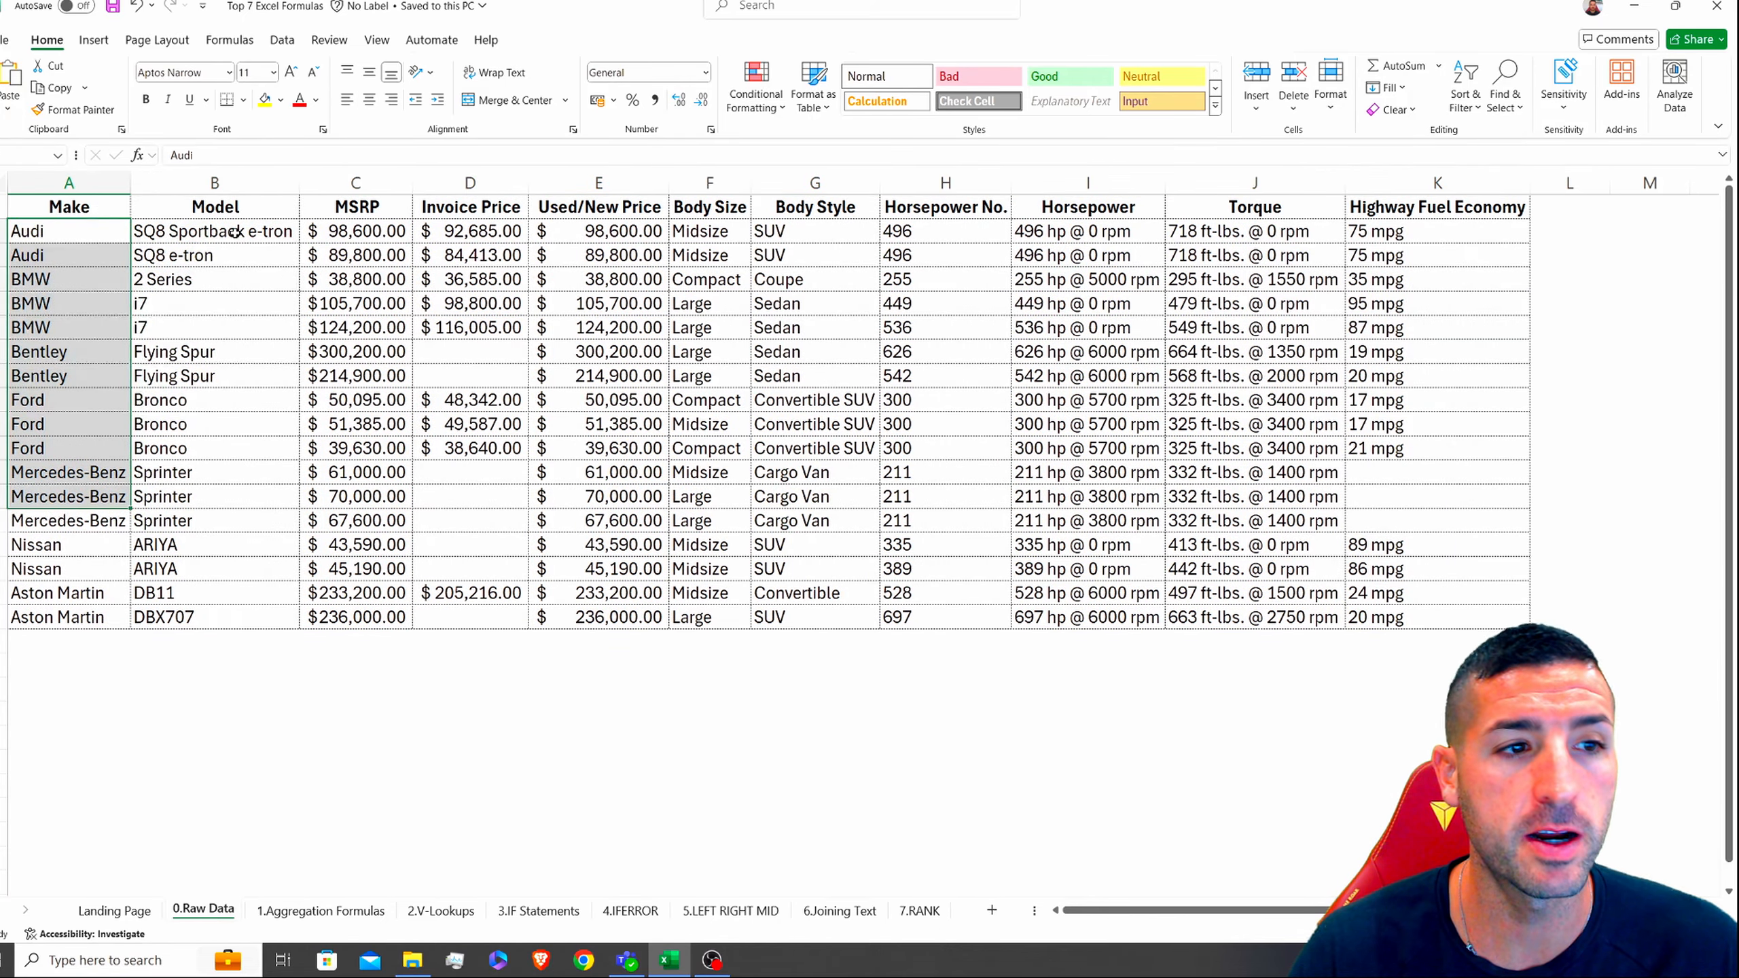
left_click_drag(235, 232, 220, 497)
left_click_drag(360, 231, 346, 510)
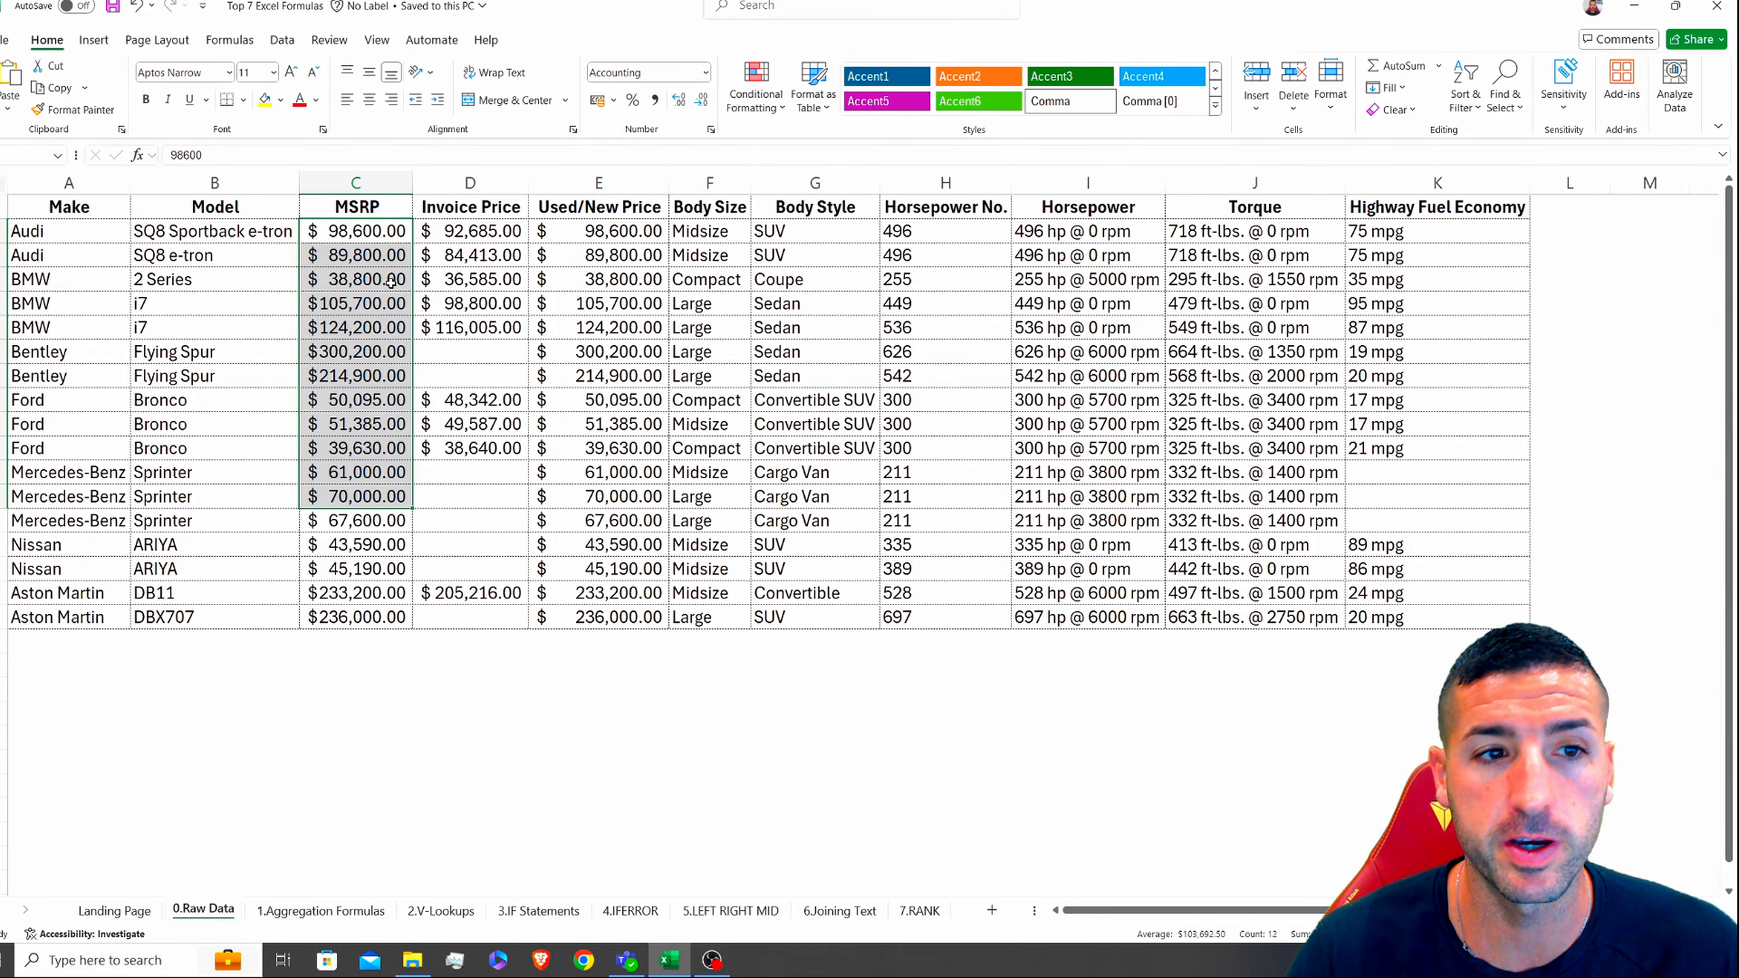
left_click_drag(472, 240, 479, 359)
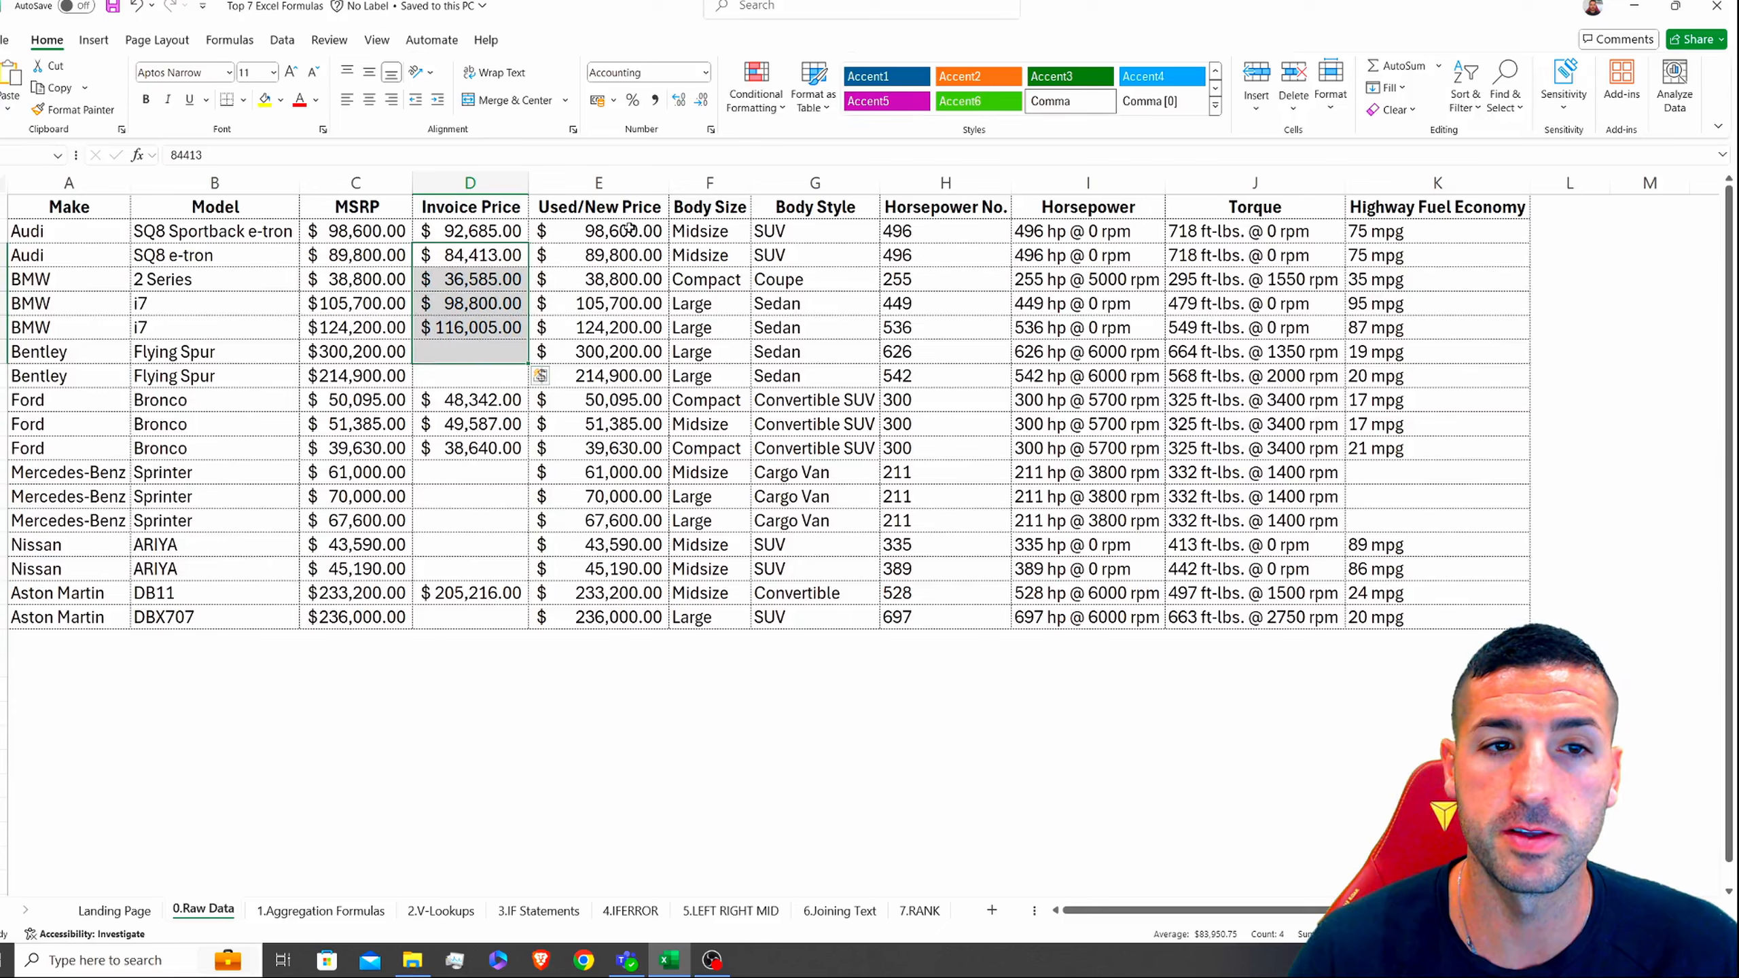
left_click_drag(637, 231, 624, 354)
left_click_drag(715, 229, 712, 305)
left_click_drag(798, 229, 801, 376)
left_click_drag(910, 233, 944, 425)
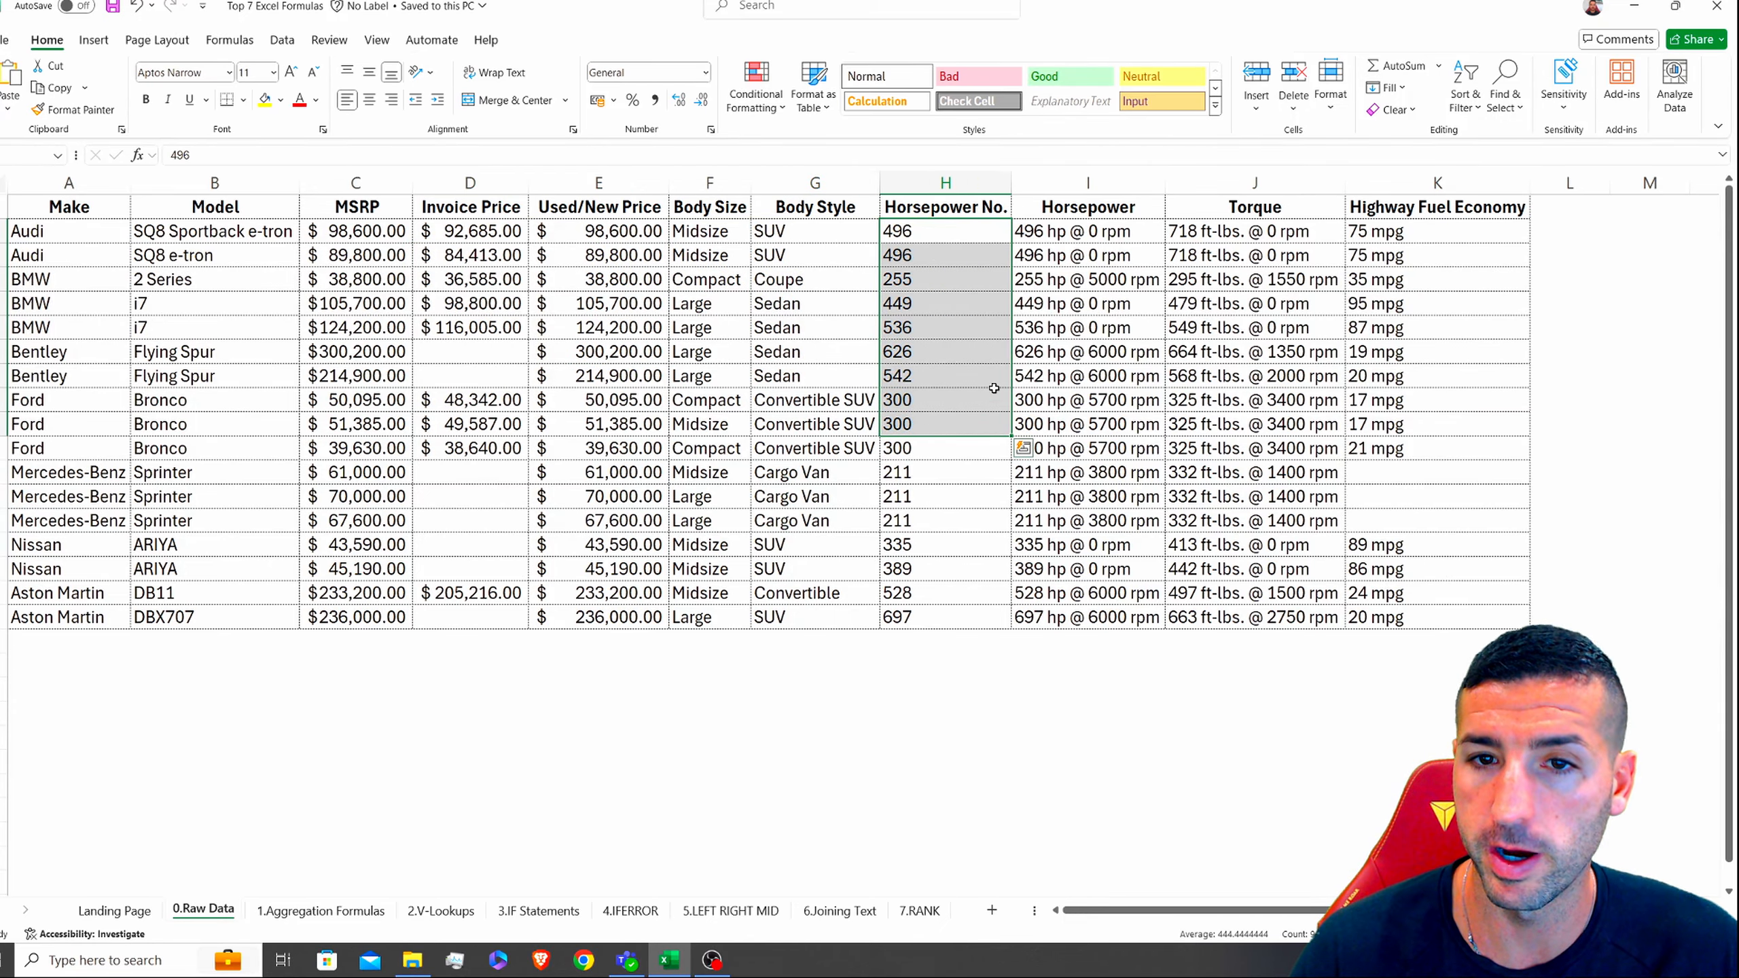
left_click_drag(1120, 231, 1109, 390)
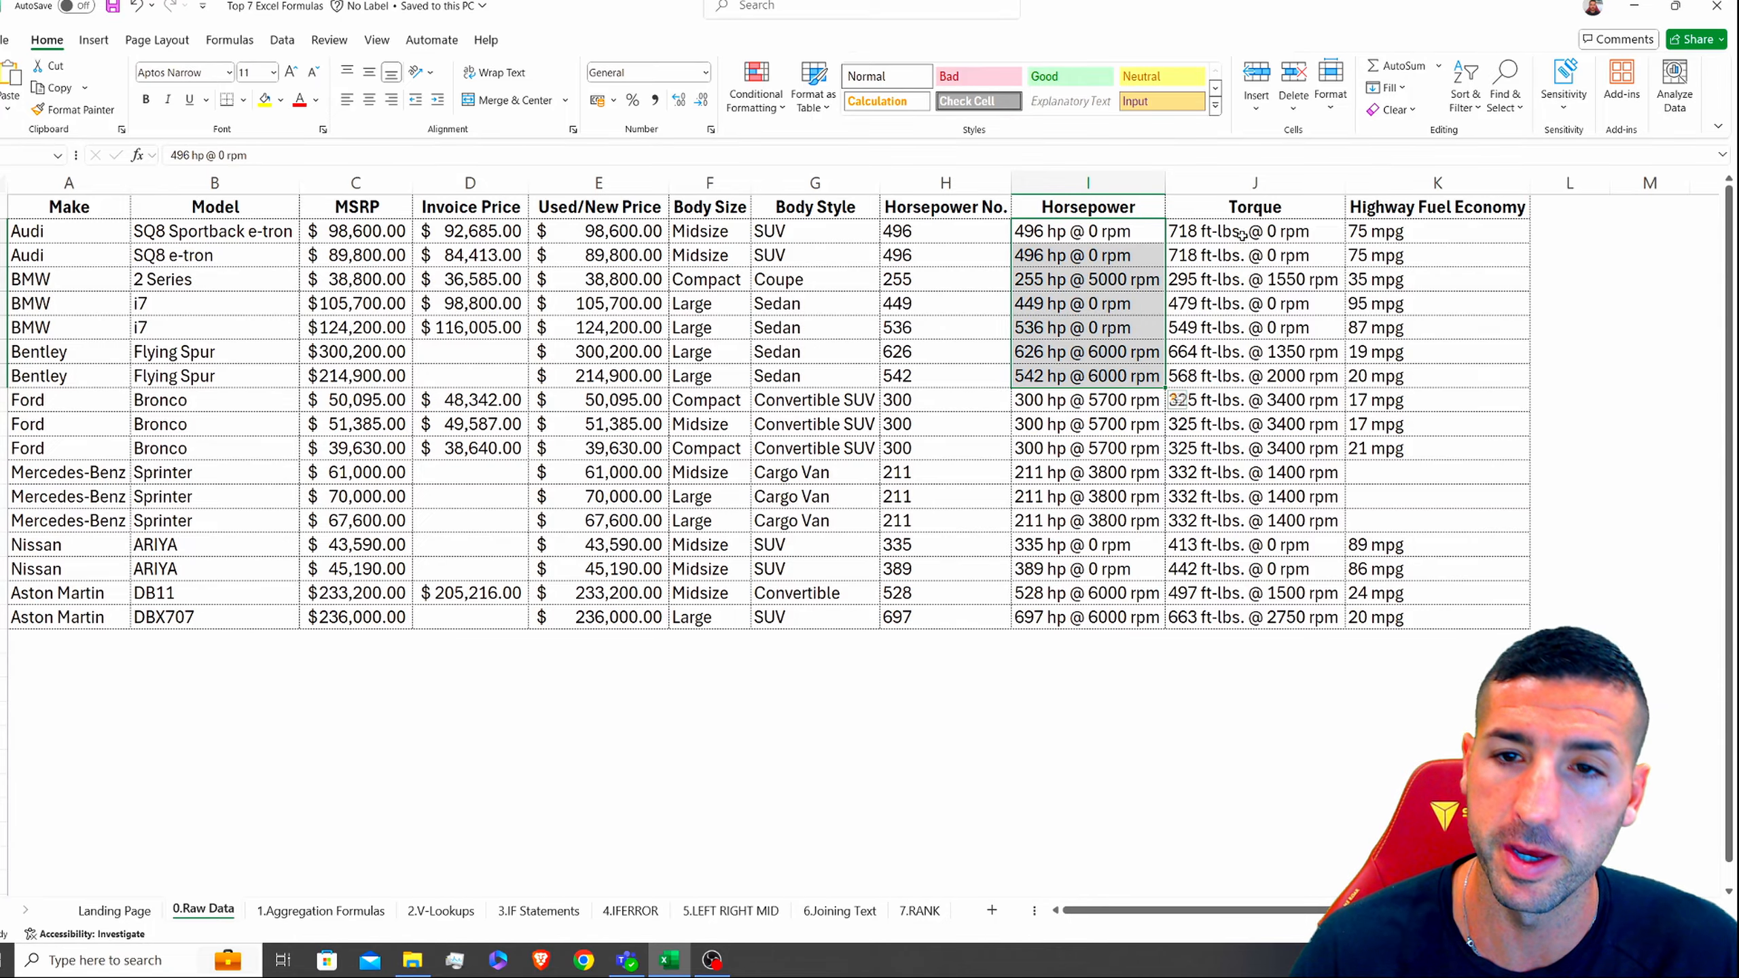
left_click_drag(1243, 233, 1253, 401)
left_click_drag(1254, 401, 1257, 445)
left_click_drag(1390, 233, 1374, 269)
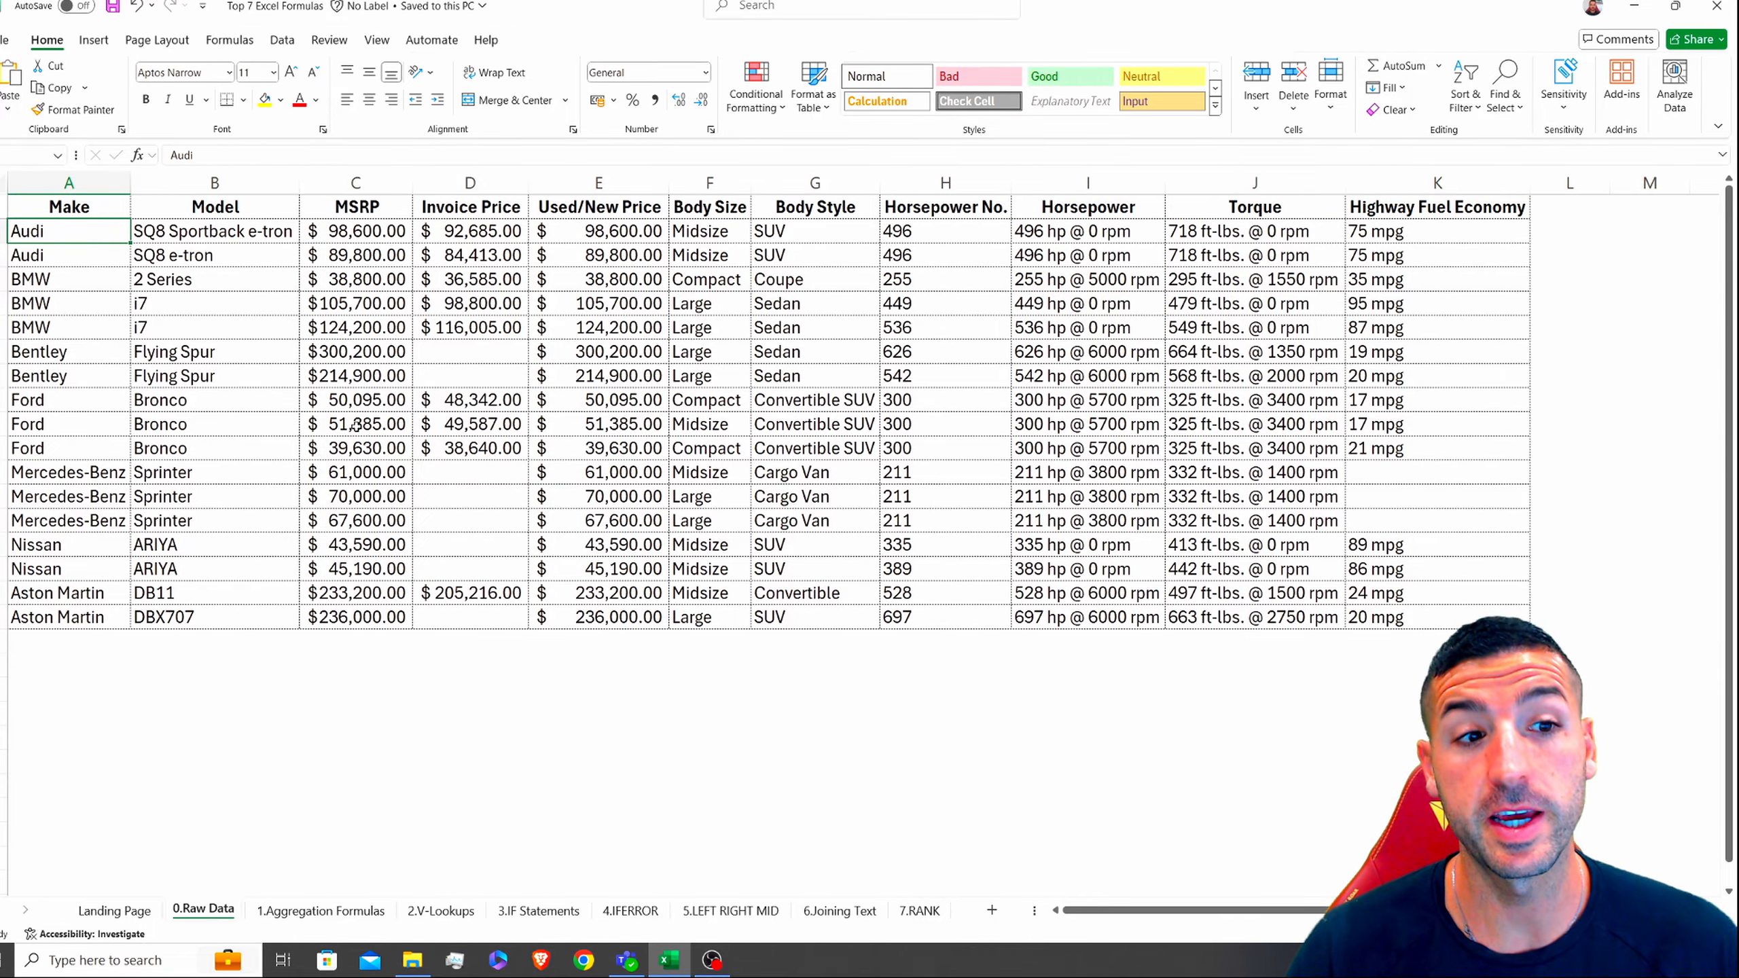
Step: Look over the raw data by type: make and model text, the three price columns, and the horsepower and torque text
left_click_drag(82, 251, 294, 576)
left_click_drag(369, 235, 637, 616)
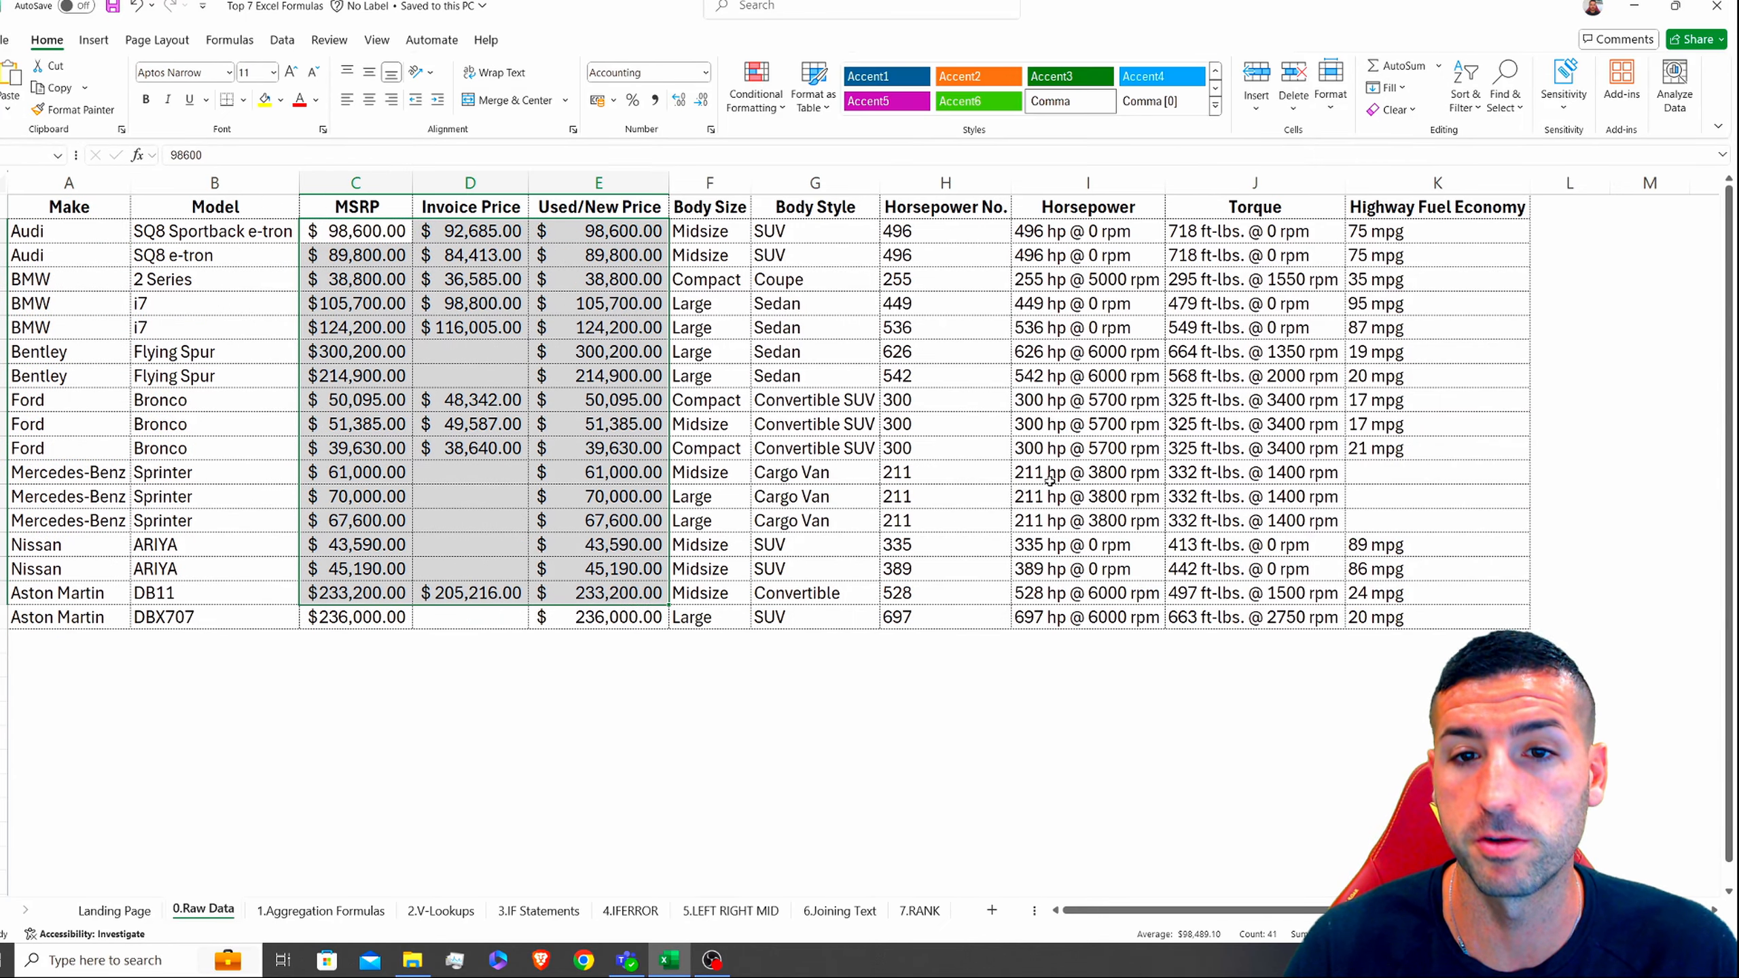
left_click_drag(1075, 232, 1260, 620)
left_click(967, 718)
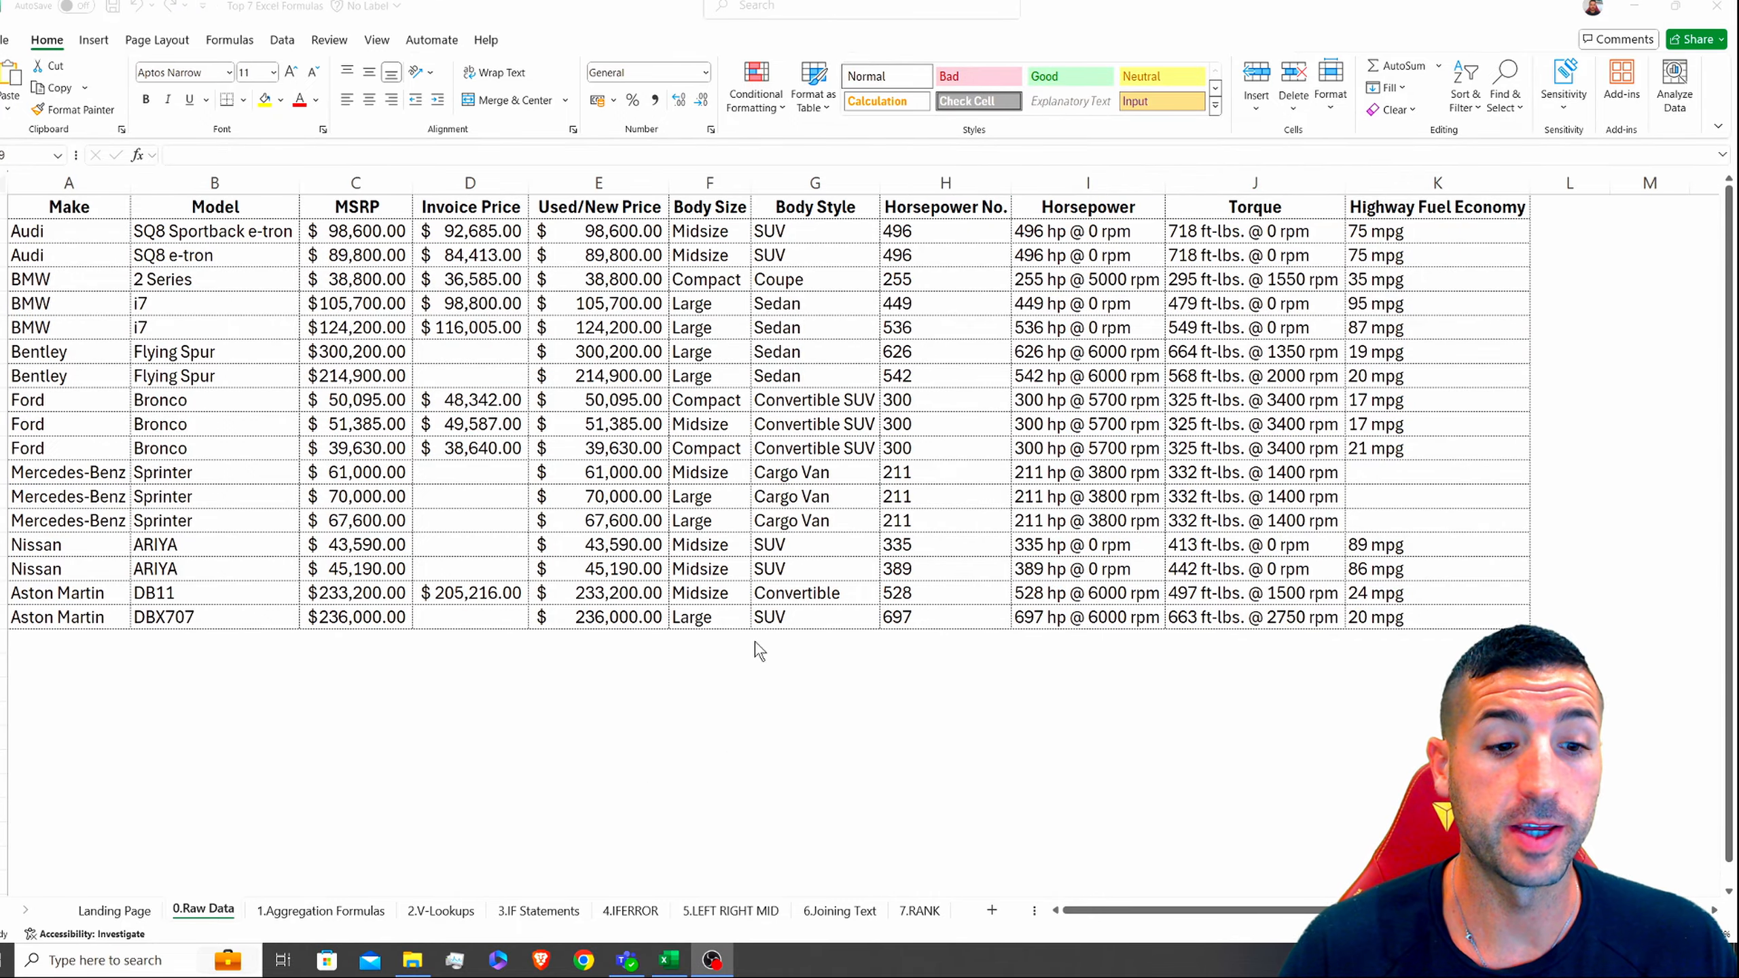
Step: Unhide the 1.Aggregation Formulas-Empty sheet and highlight its blank summary area beneath the car table
left_click(294, 913)
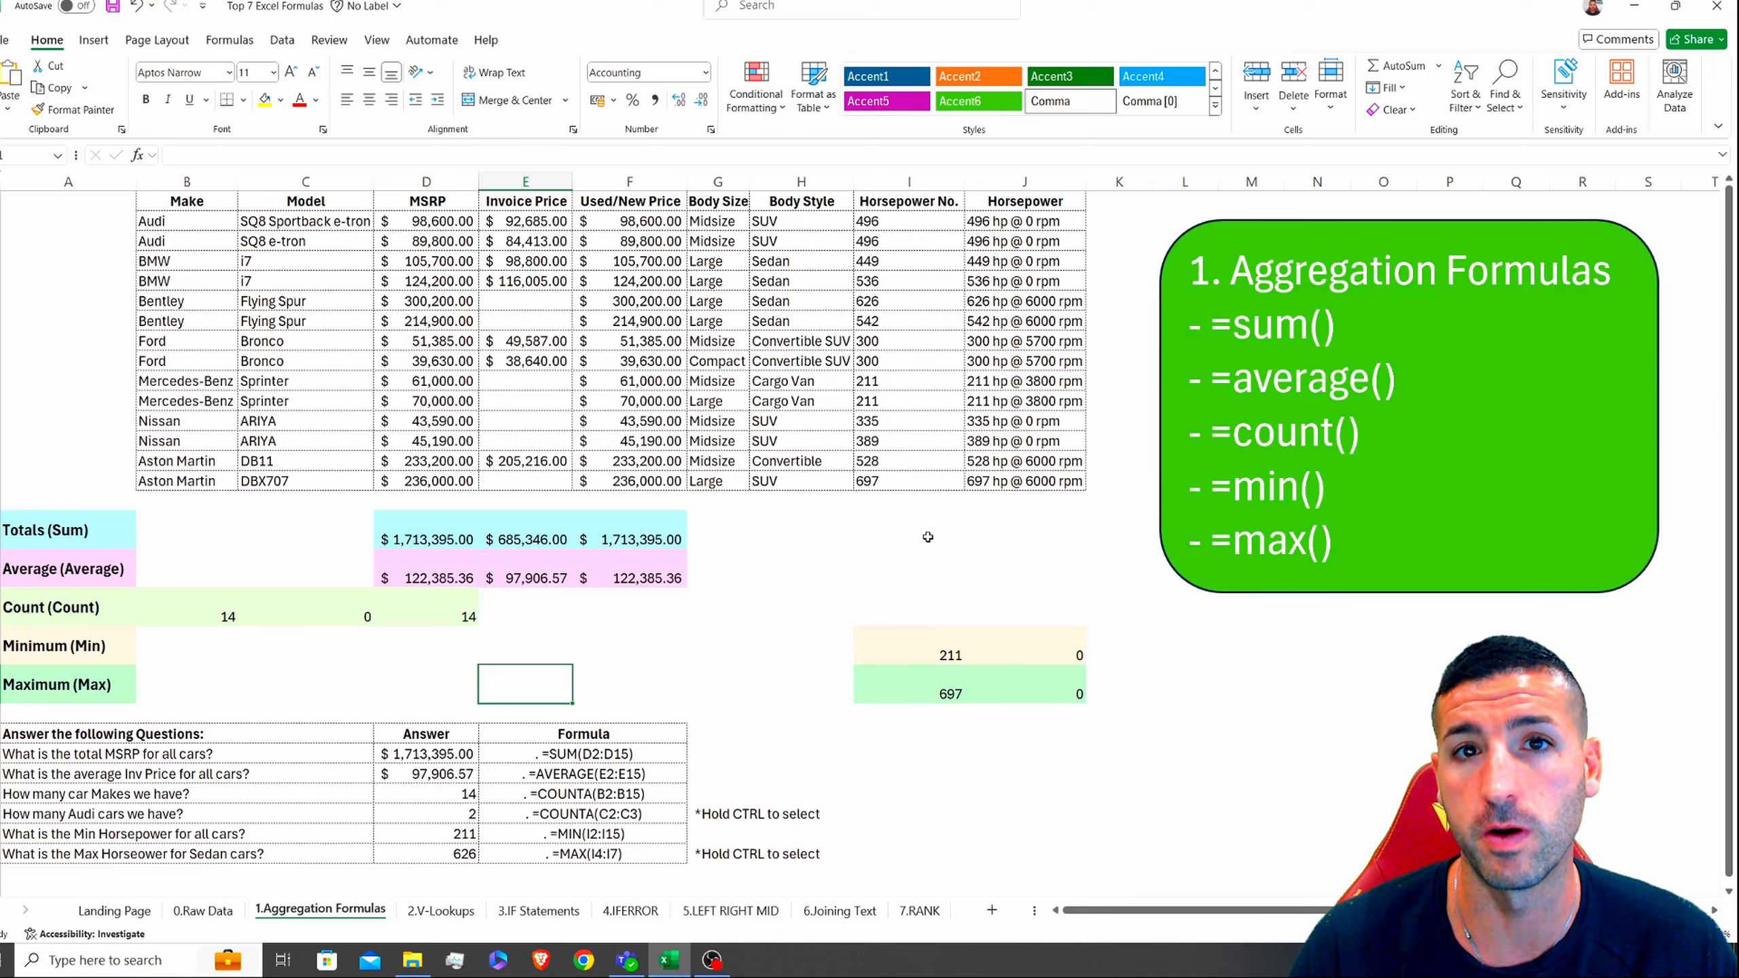
right_click(341, 919)
left_click(426, 857)
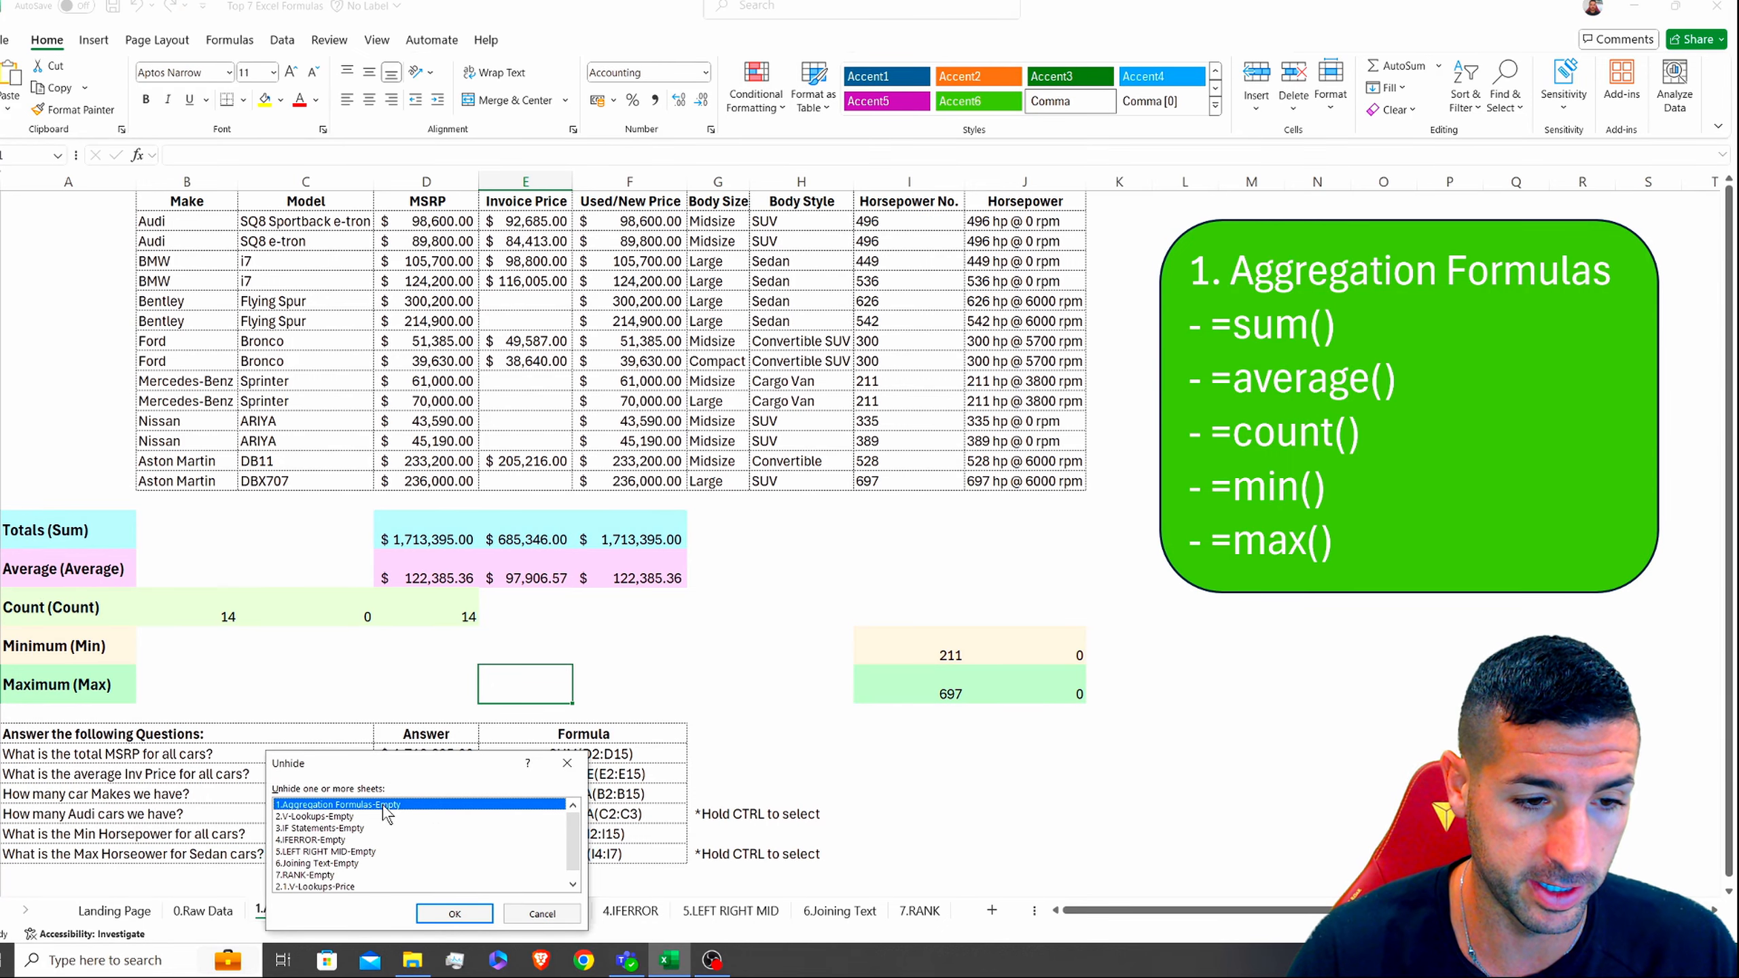
left_click(466, 921)
left_click_drag(204, 527, 989, 670)
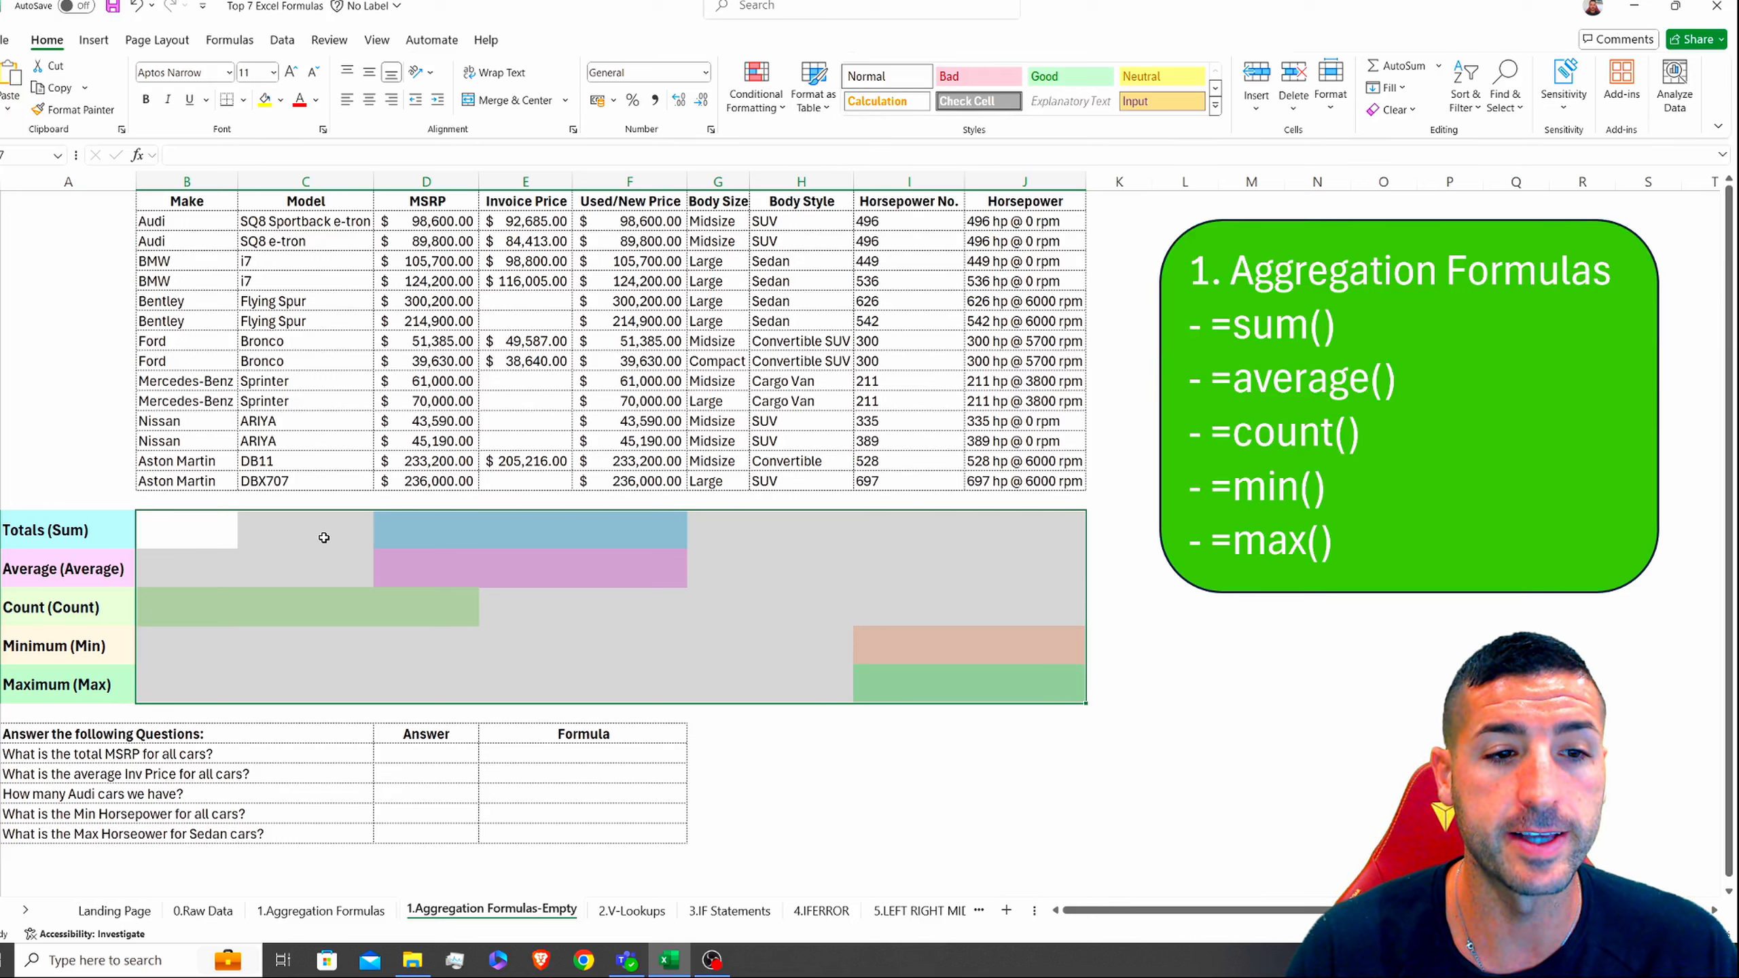
Step: Begin a SUM formula in the MSRP cell of the Totals (Sum) row
left_click(448, 532)
type("=")
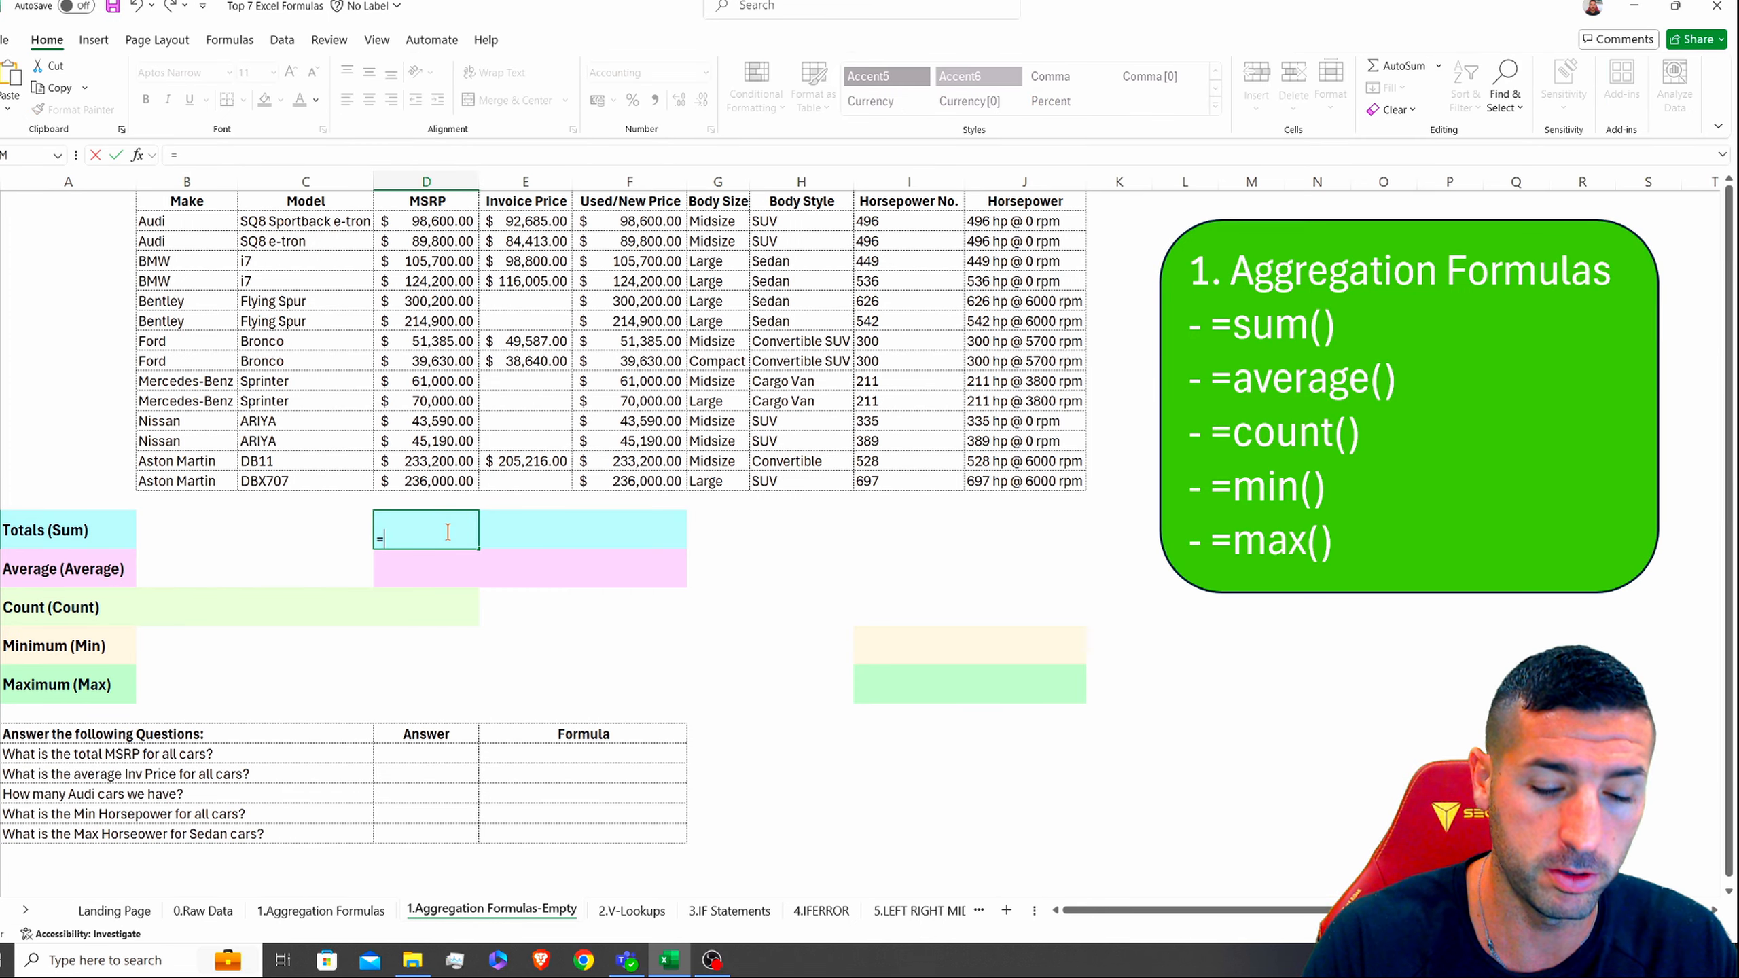
type("sum(")
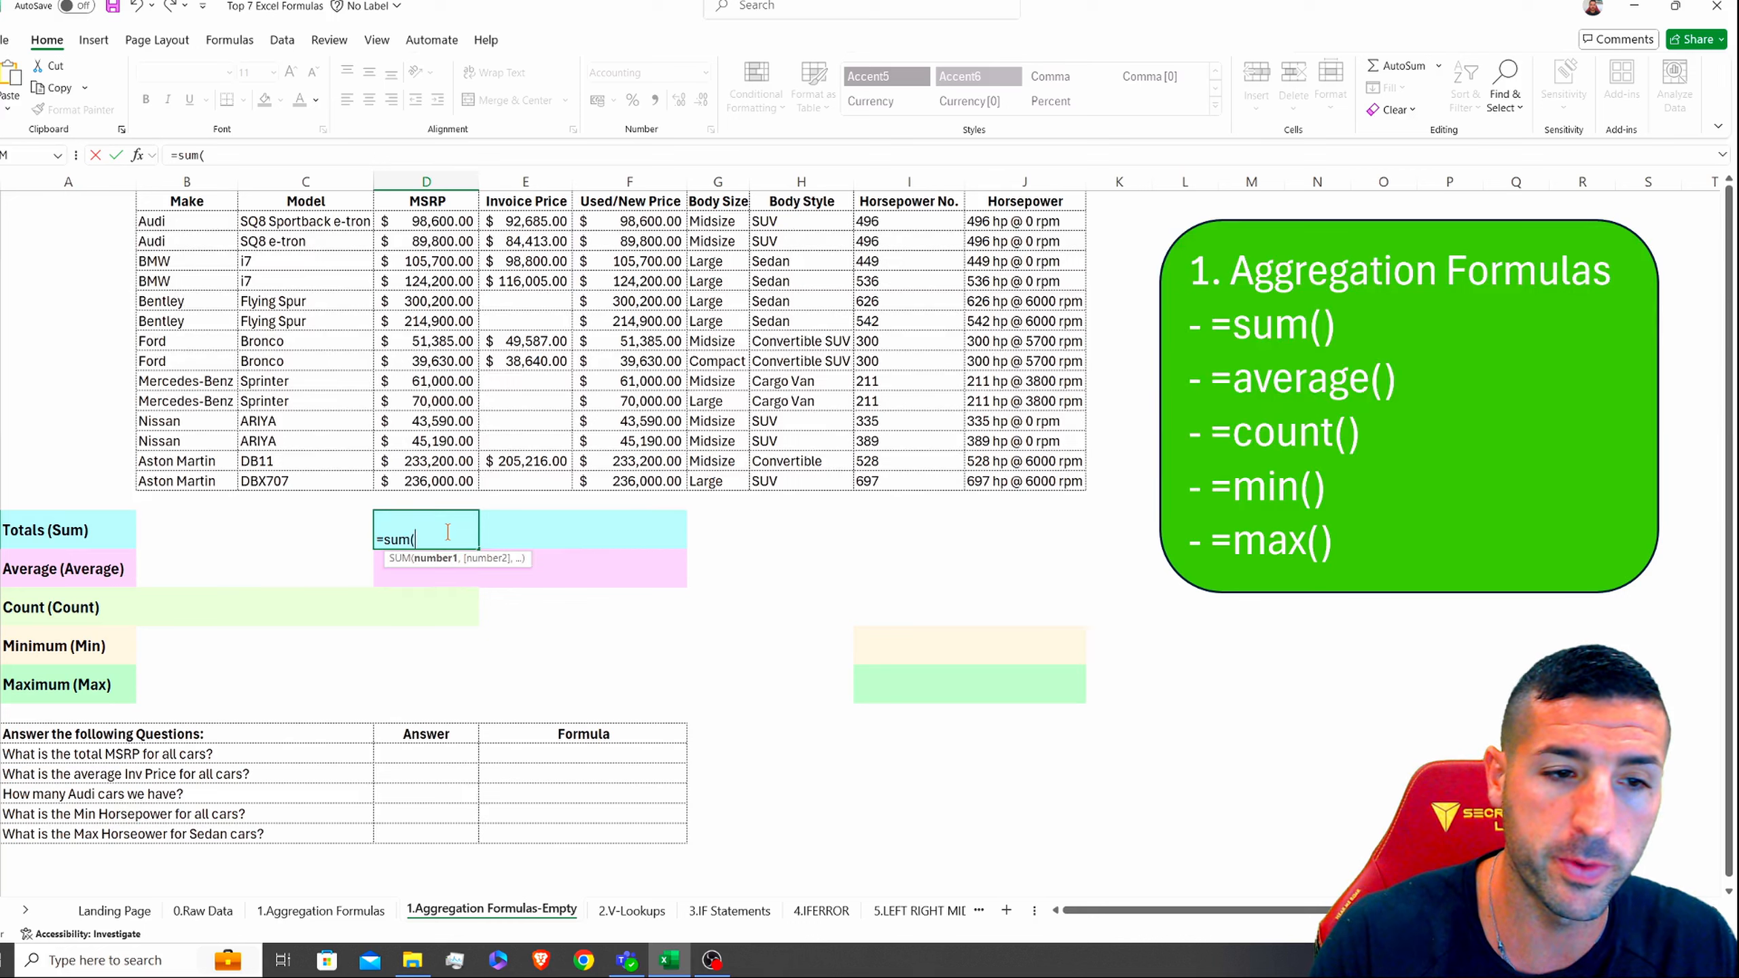
Step: Try picking individual MSRP cells D4, D6, D10 and D12 as the arguments of the SUM formula
left_click_drag(430, 225, 446, 398)
left_click(431, 297)
left_click(425, 263)
left_click(428, 301, "ctrl")
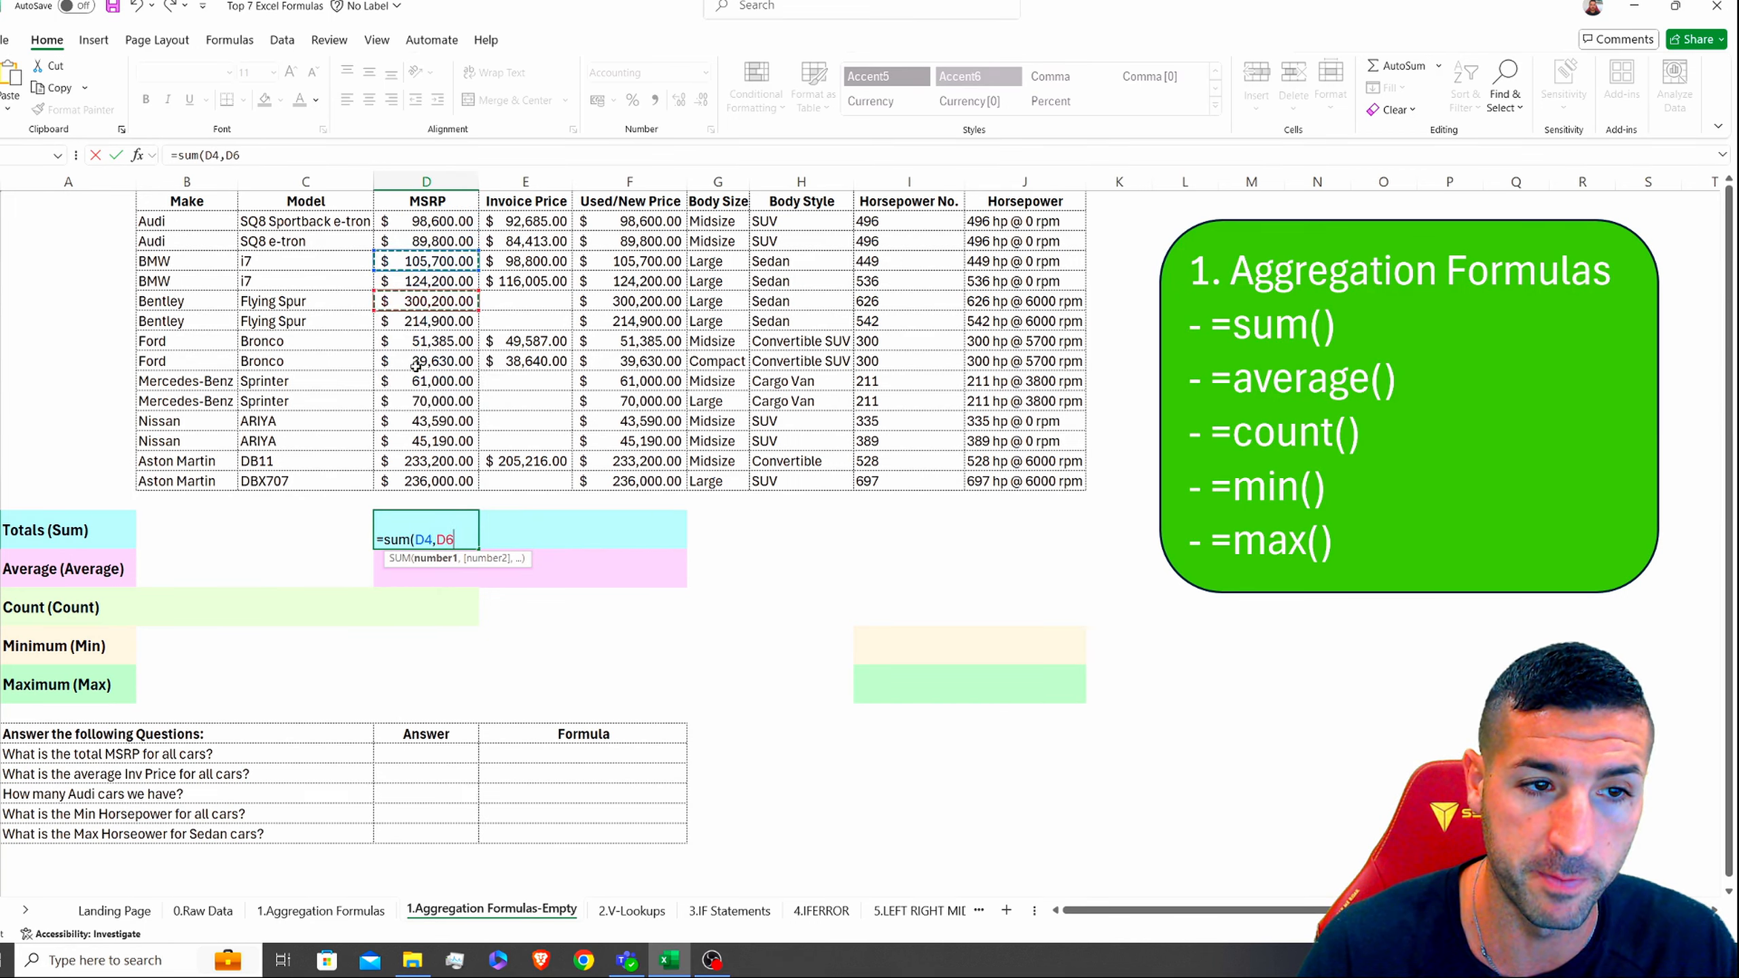
left_click(428, 381, "ctrl")
left_click(428, 420, "ctrl")
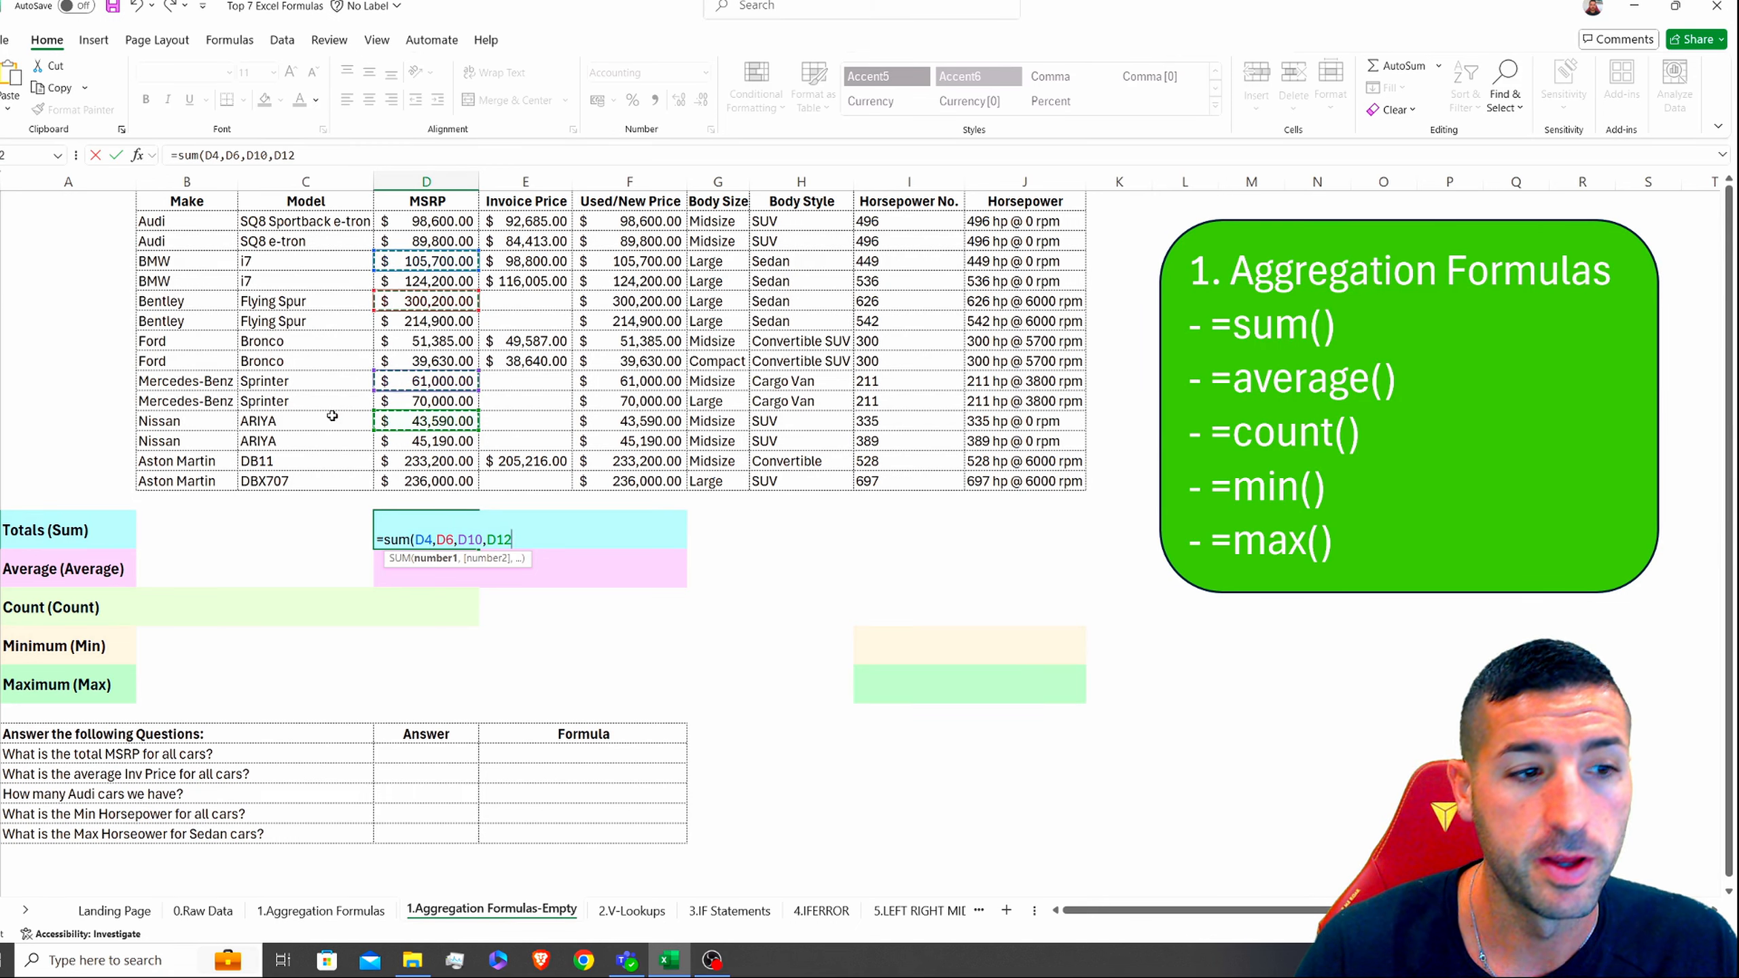
Step: Complete the MSRP total with the whole range D2:D15 as the SUM argument
left_click_drag(436, 221, 428, 481)
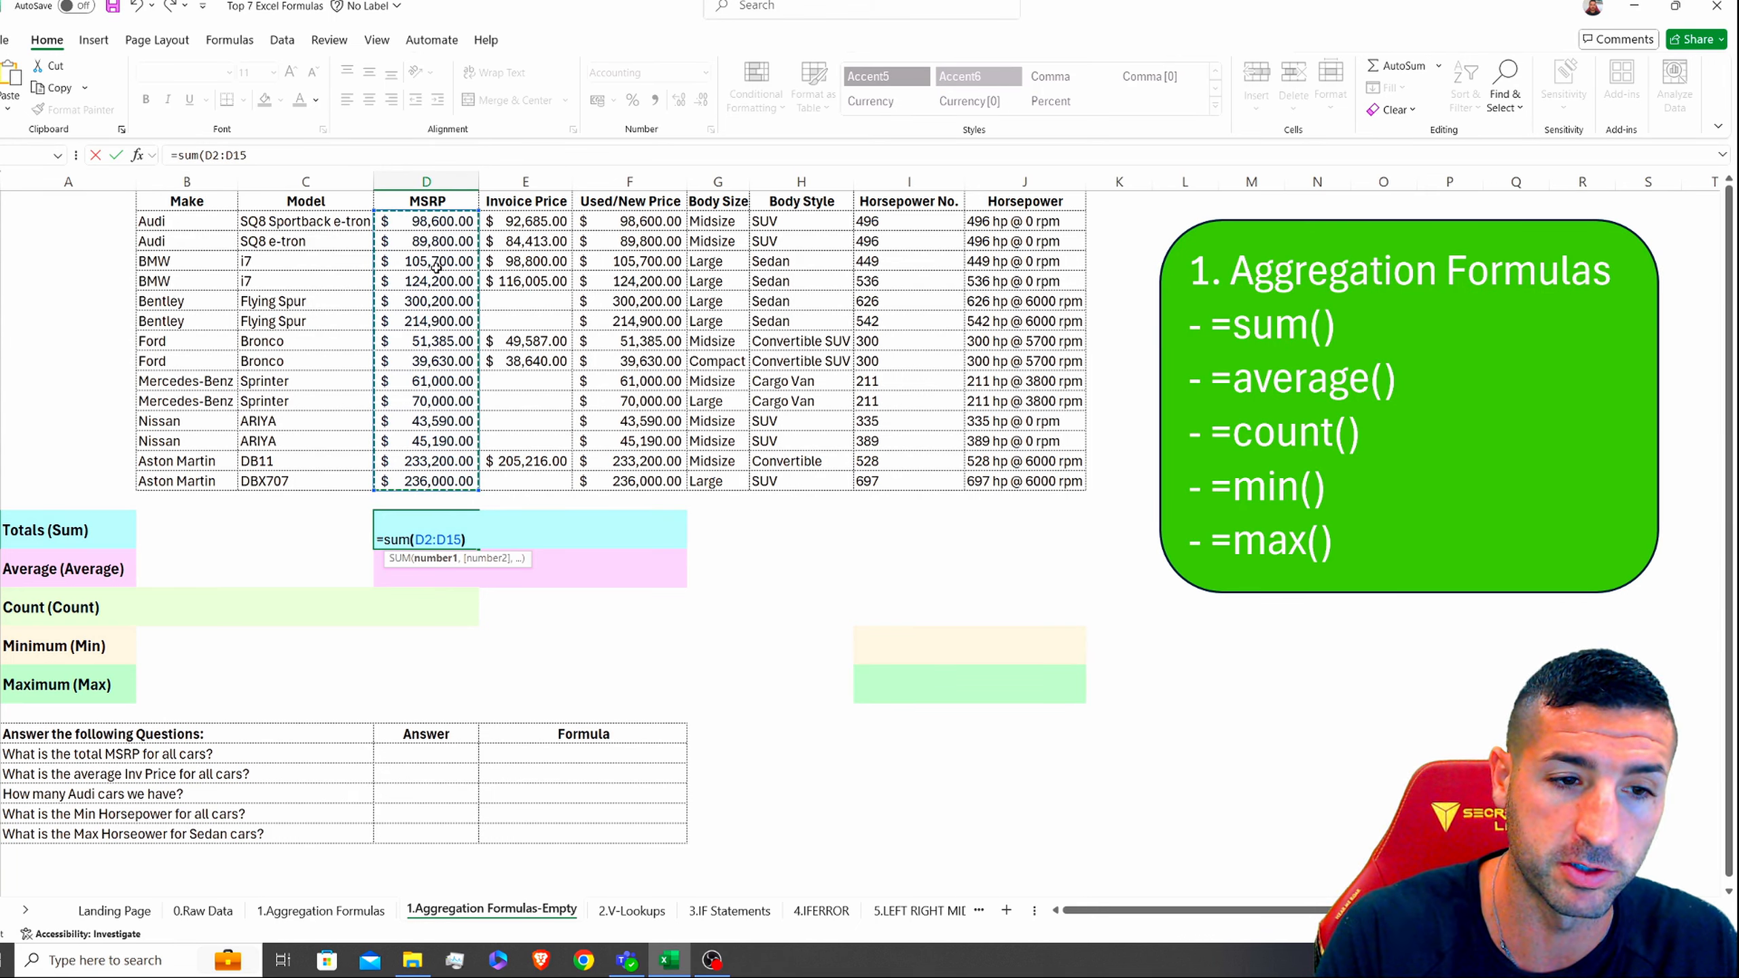
type(")")
key("Return")
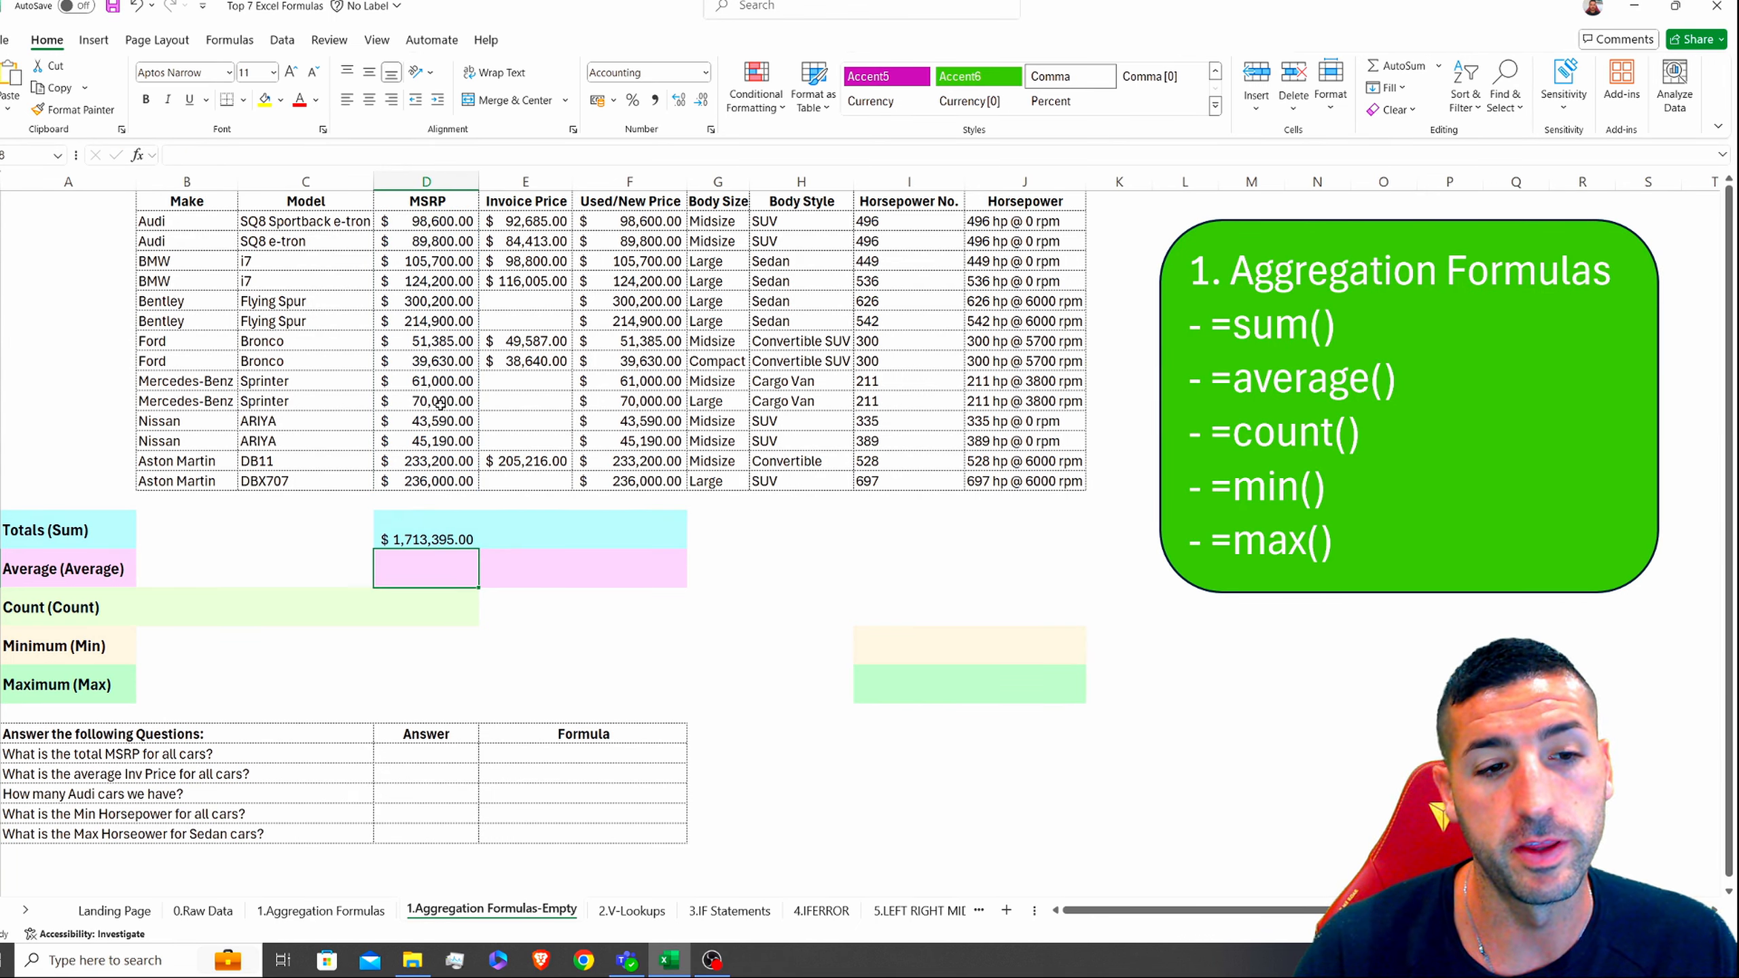
Step: Copy the MSRP total formula across to Invoice Price and Used/New Price, and check the ranges the copies refer to
left_click(417, 534)
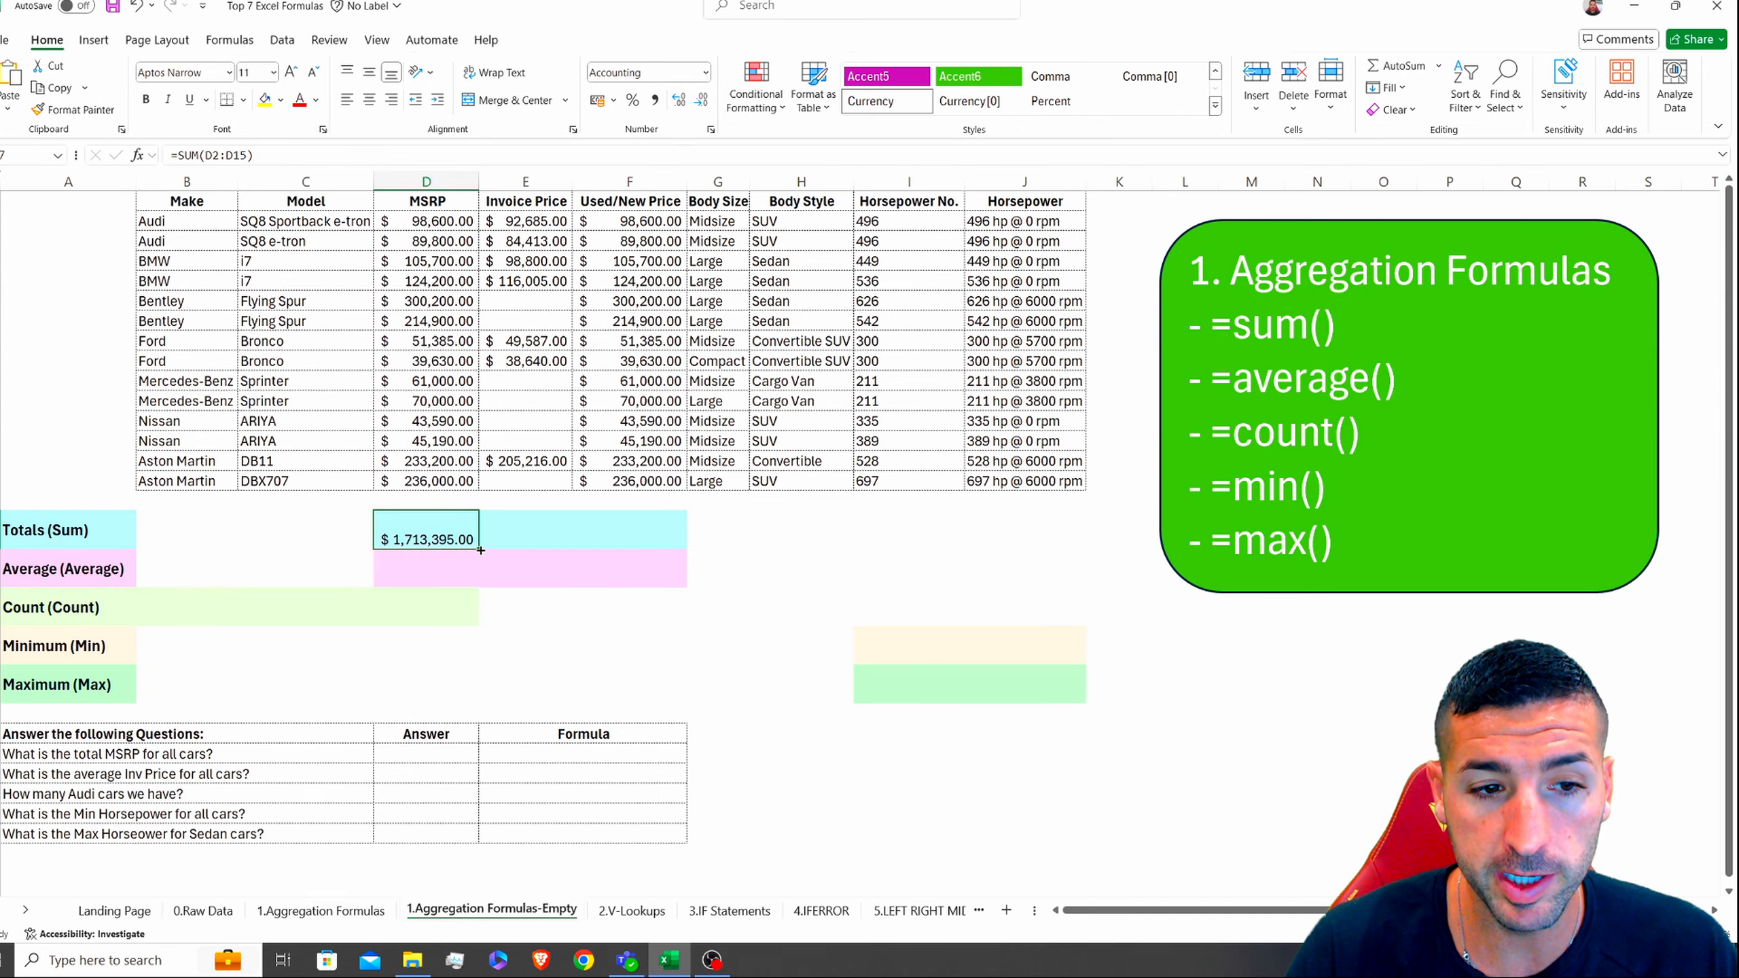
left_click_drag(481, 550, 651, 549)
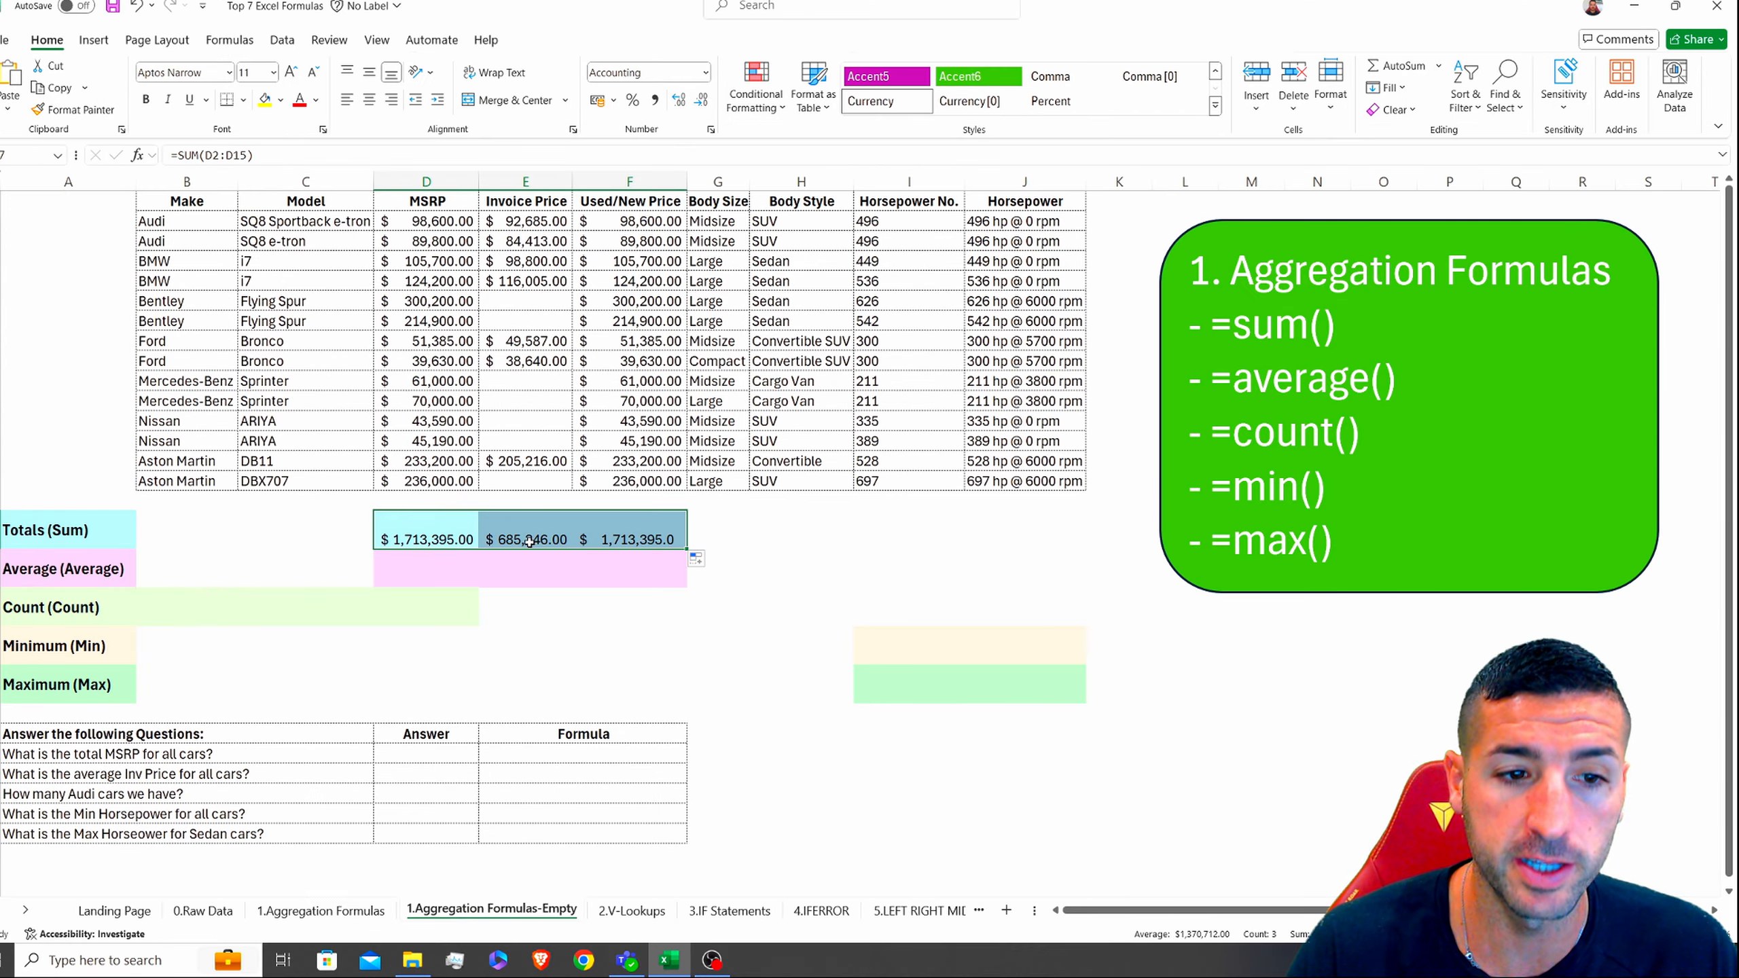
left_click(525, 543)
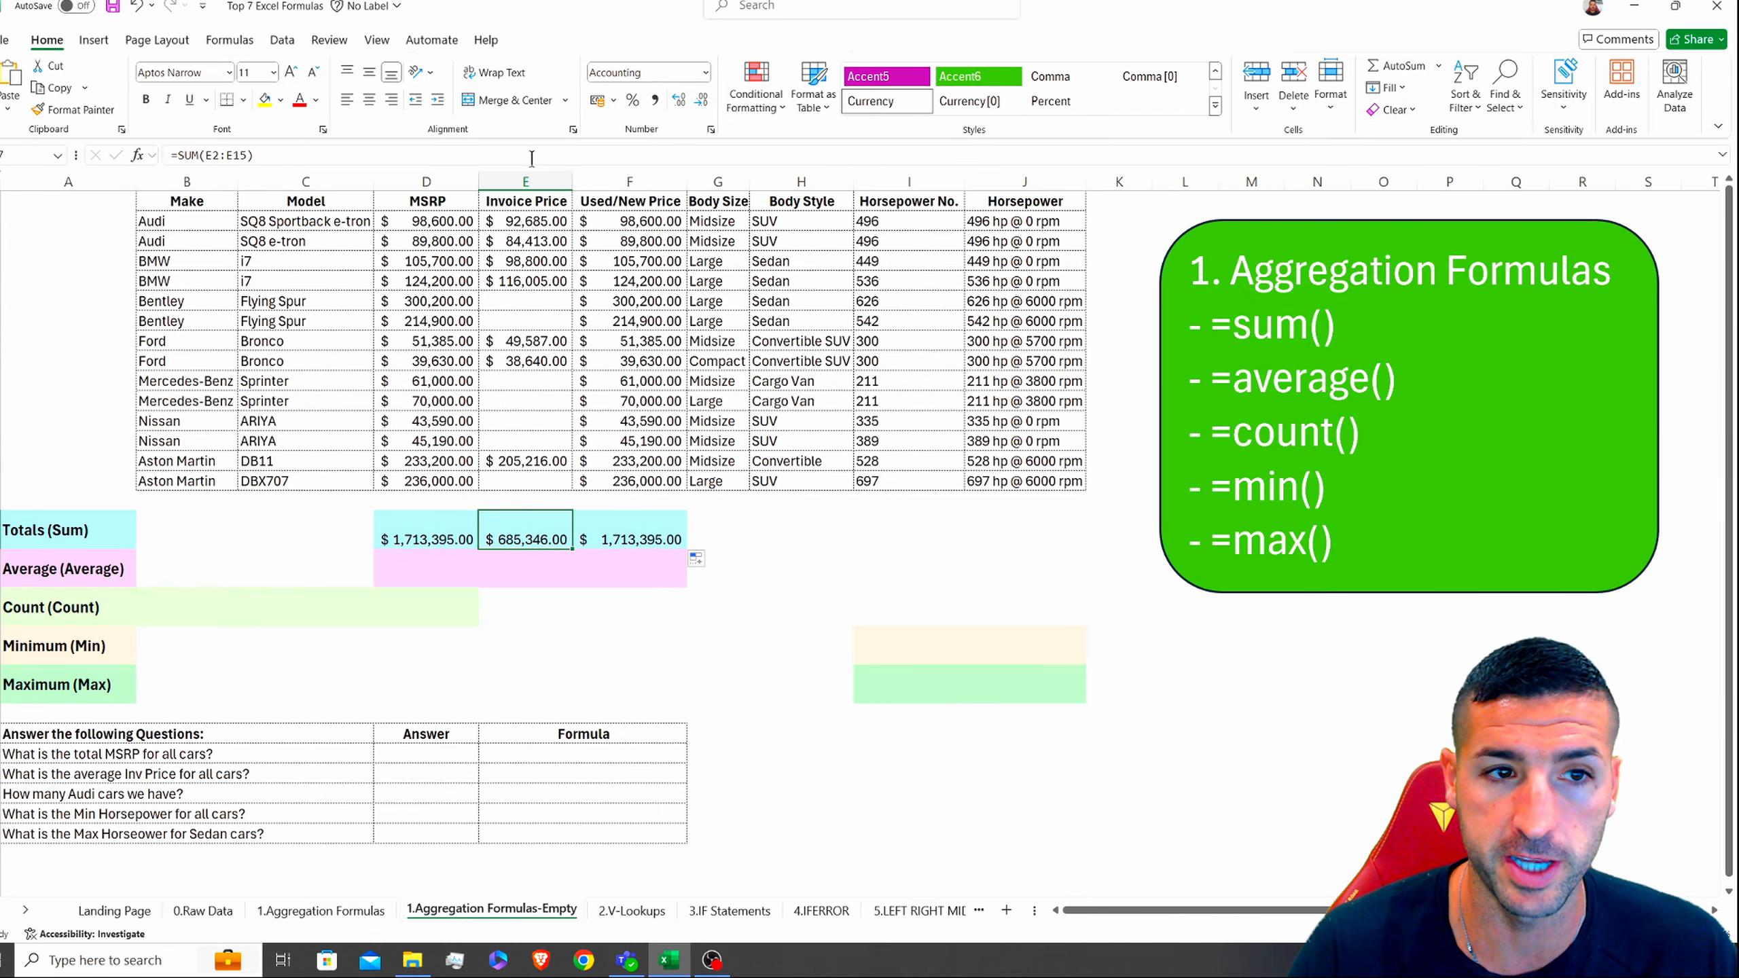
key("F2")
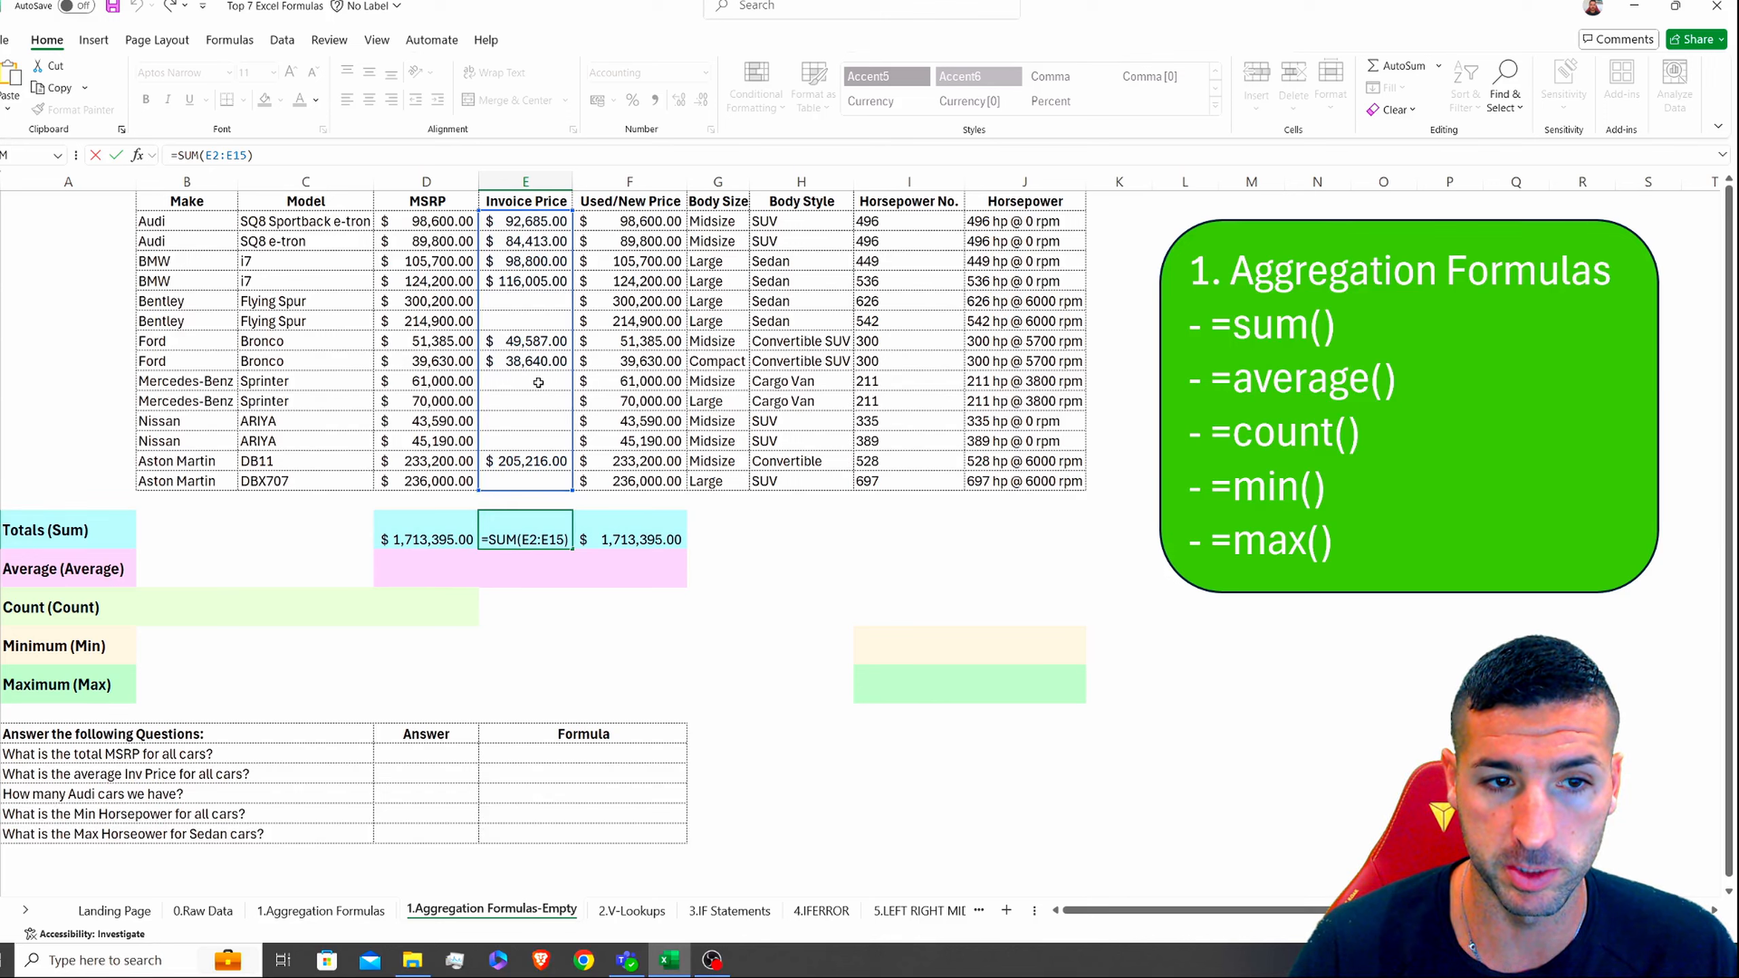
key("Escape")
left_click(619, 541)
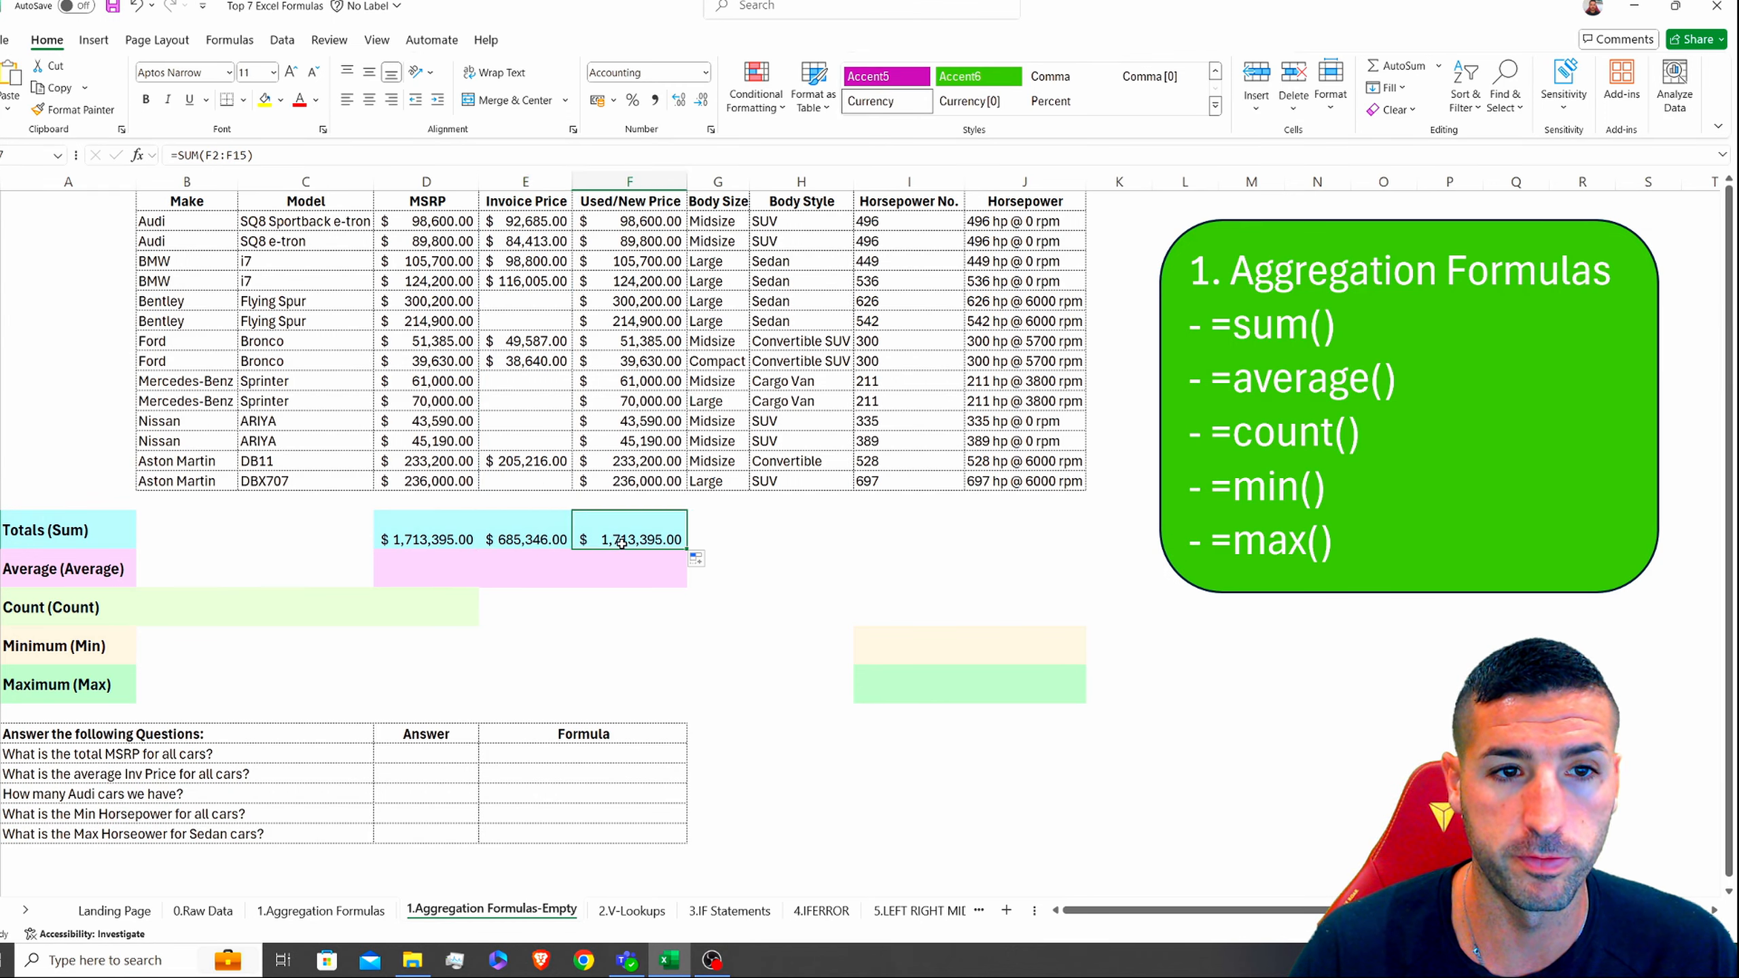
key("F2")
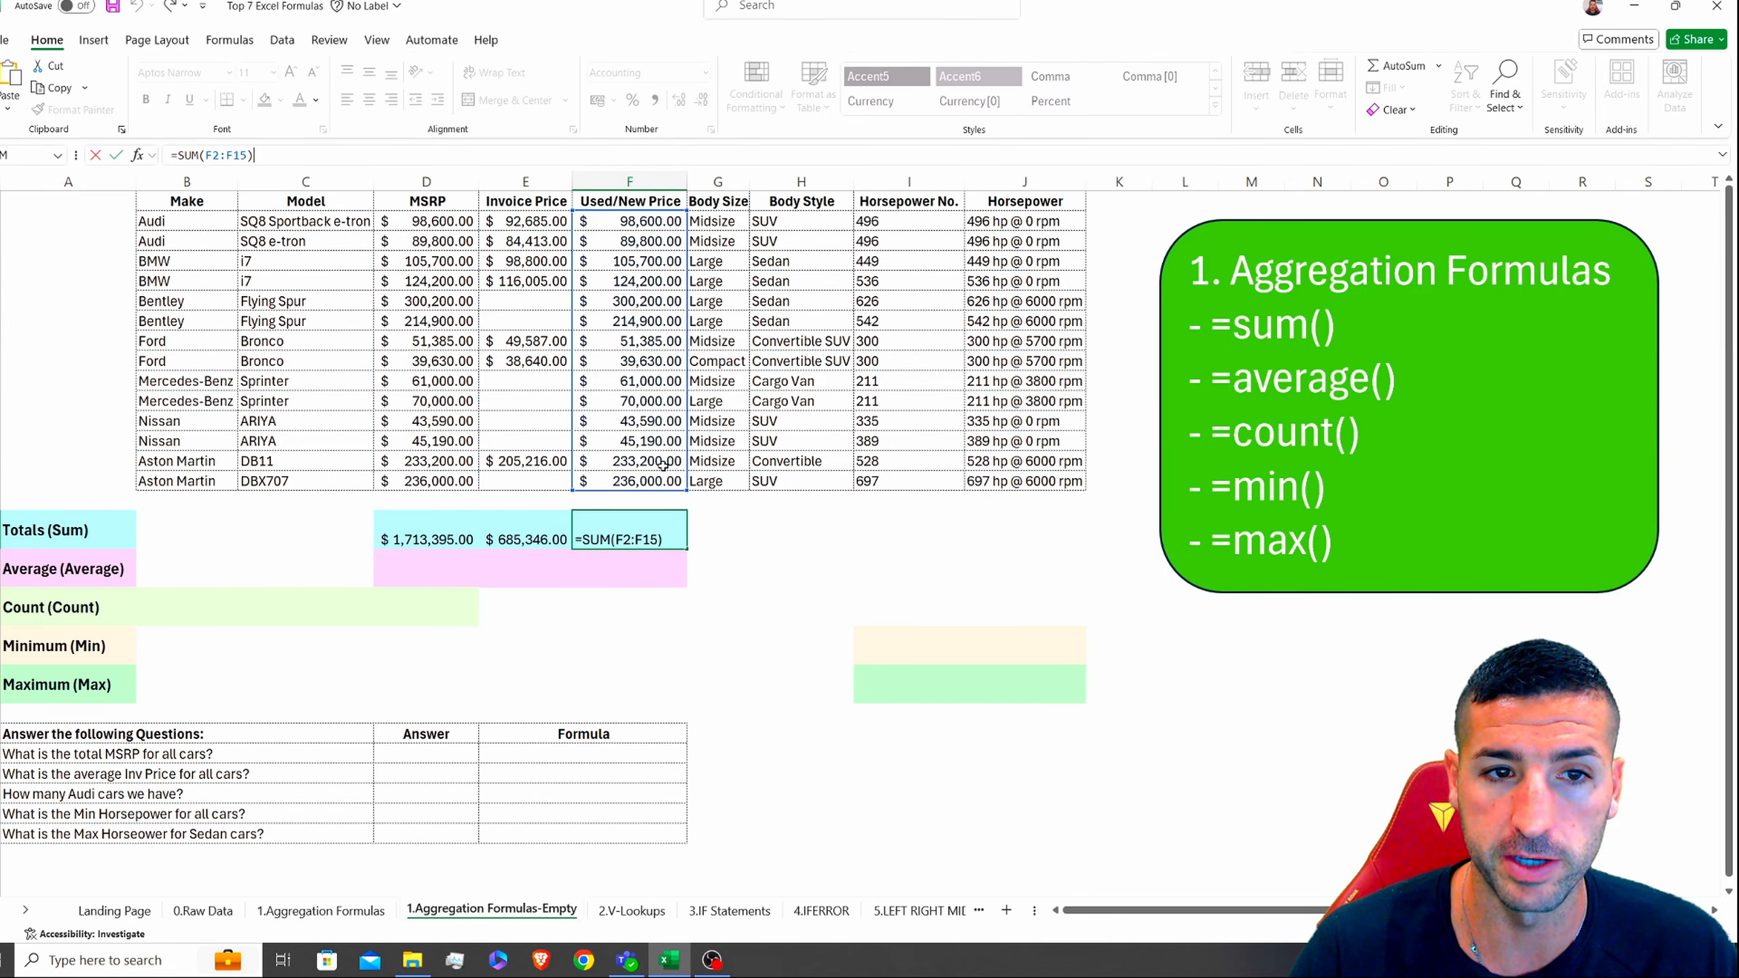
key("Escape")
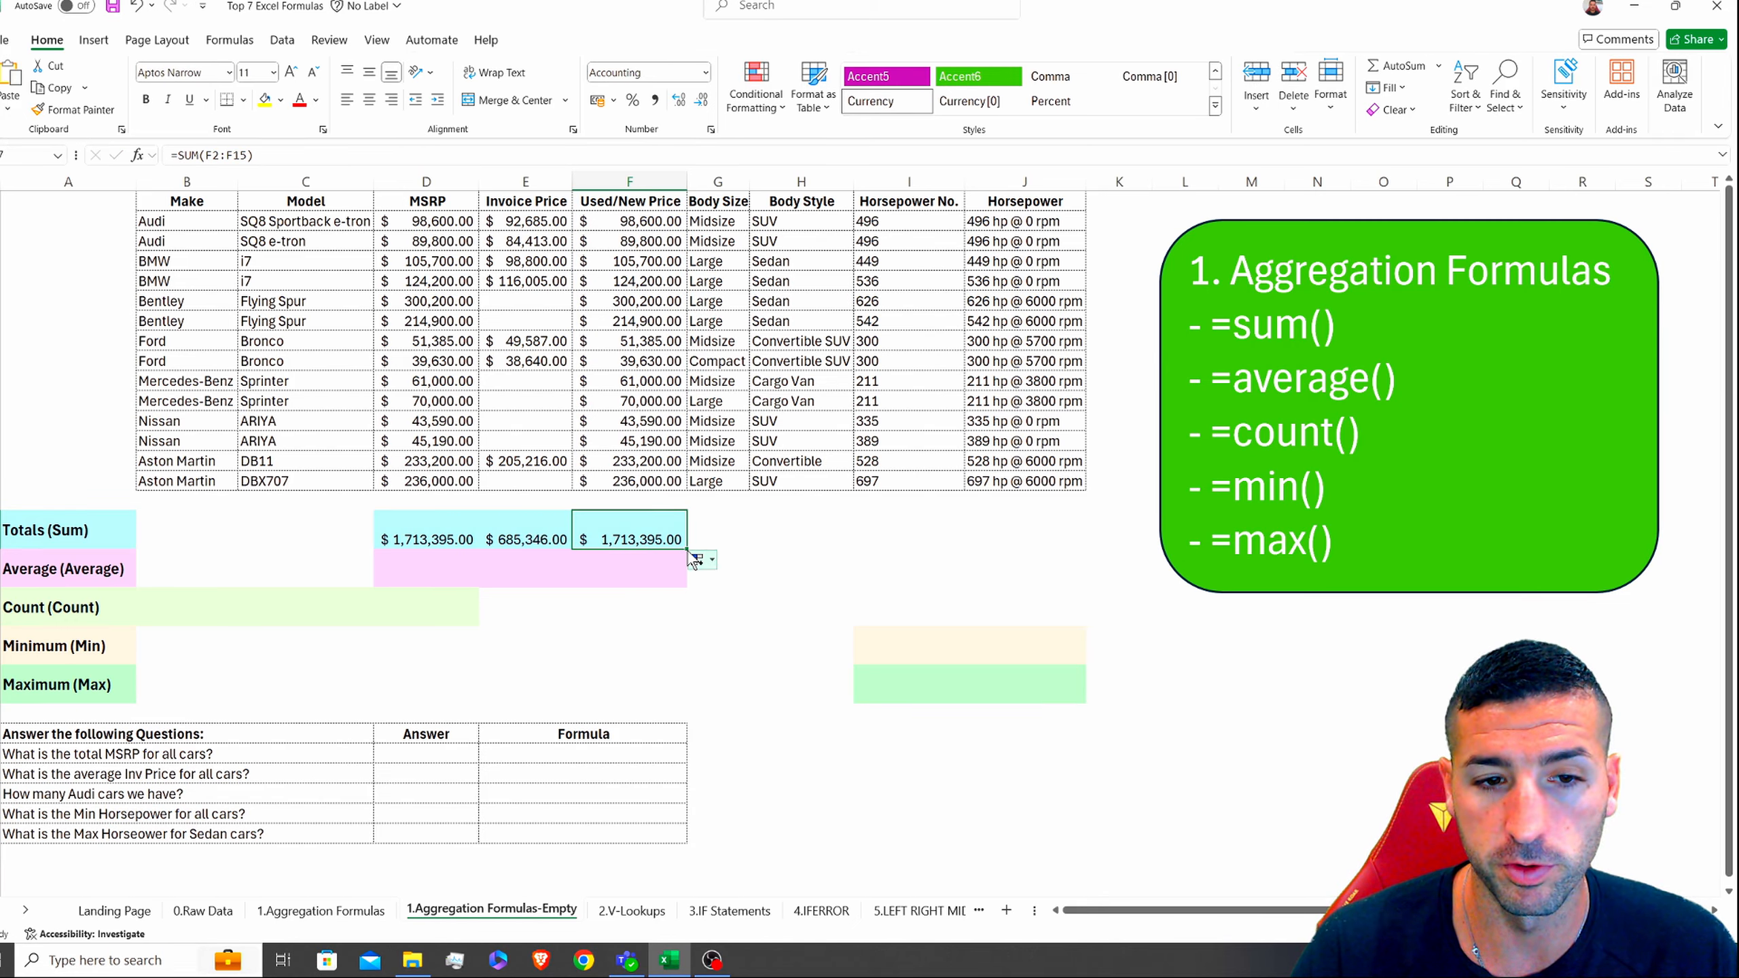
Step: Extend the total formula across Body Size, Body Style and Horsepower No., and compare each copied total with its source column
left_click_drag(686, 549, 981, 542)
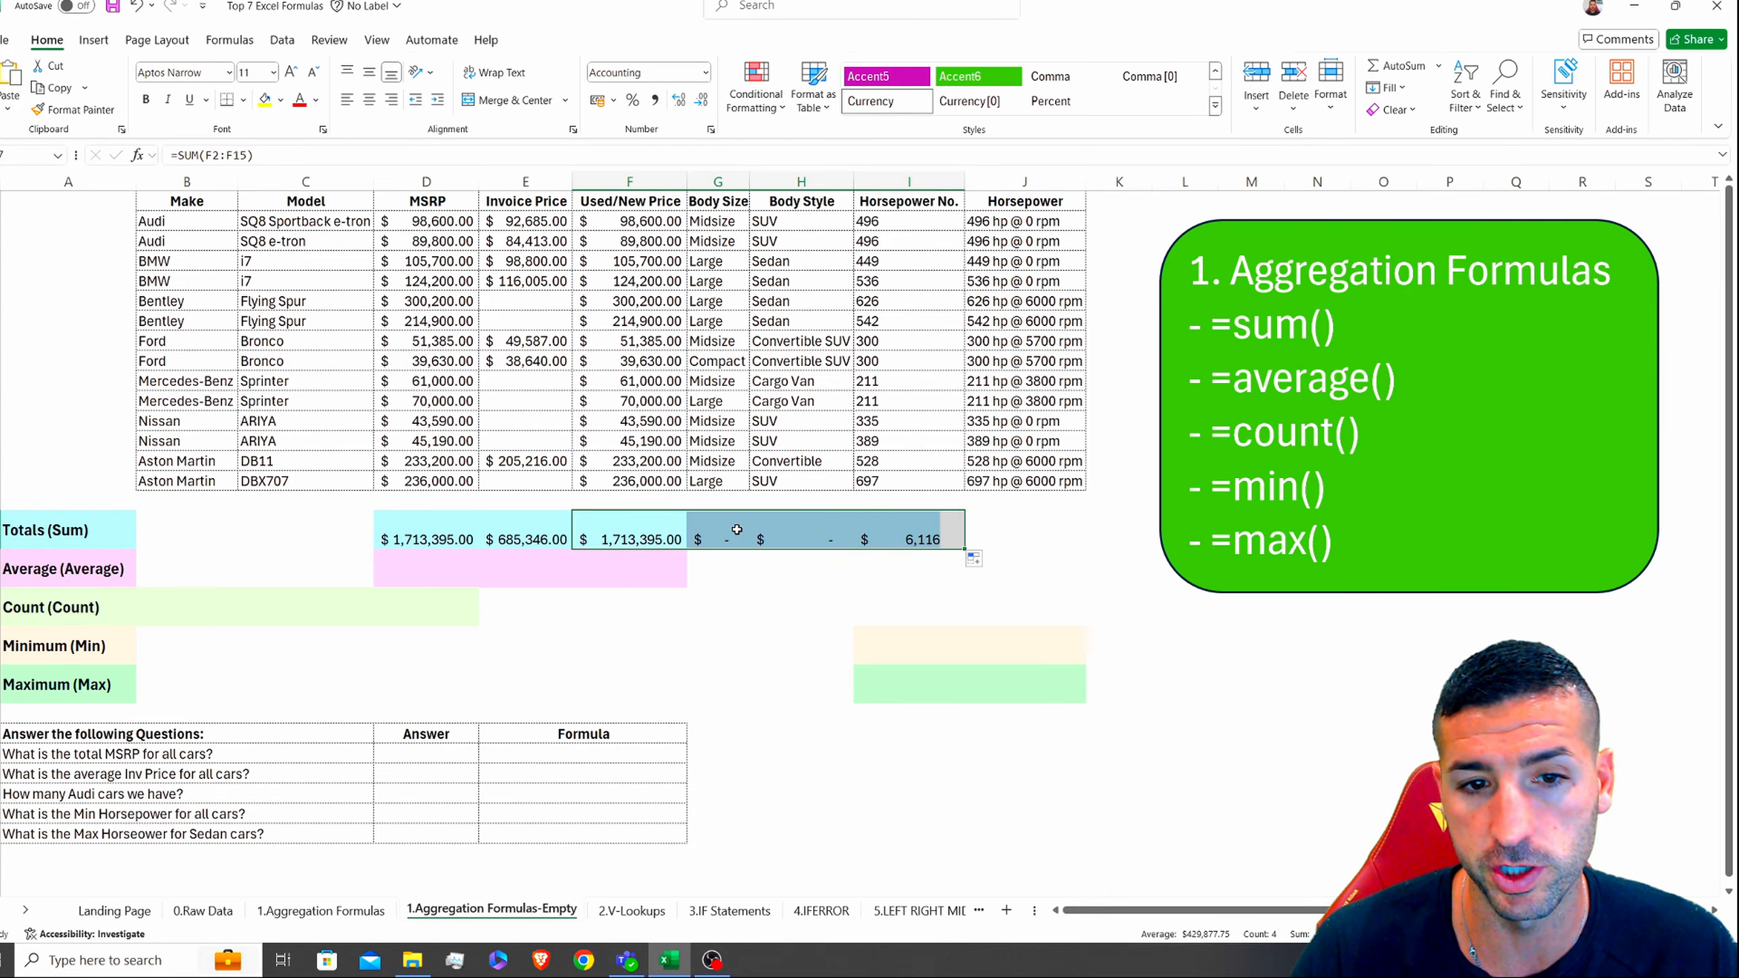
left_click(732, 538)
left_click(792, 551)
left_click(730, 539)
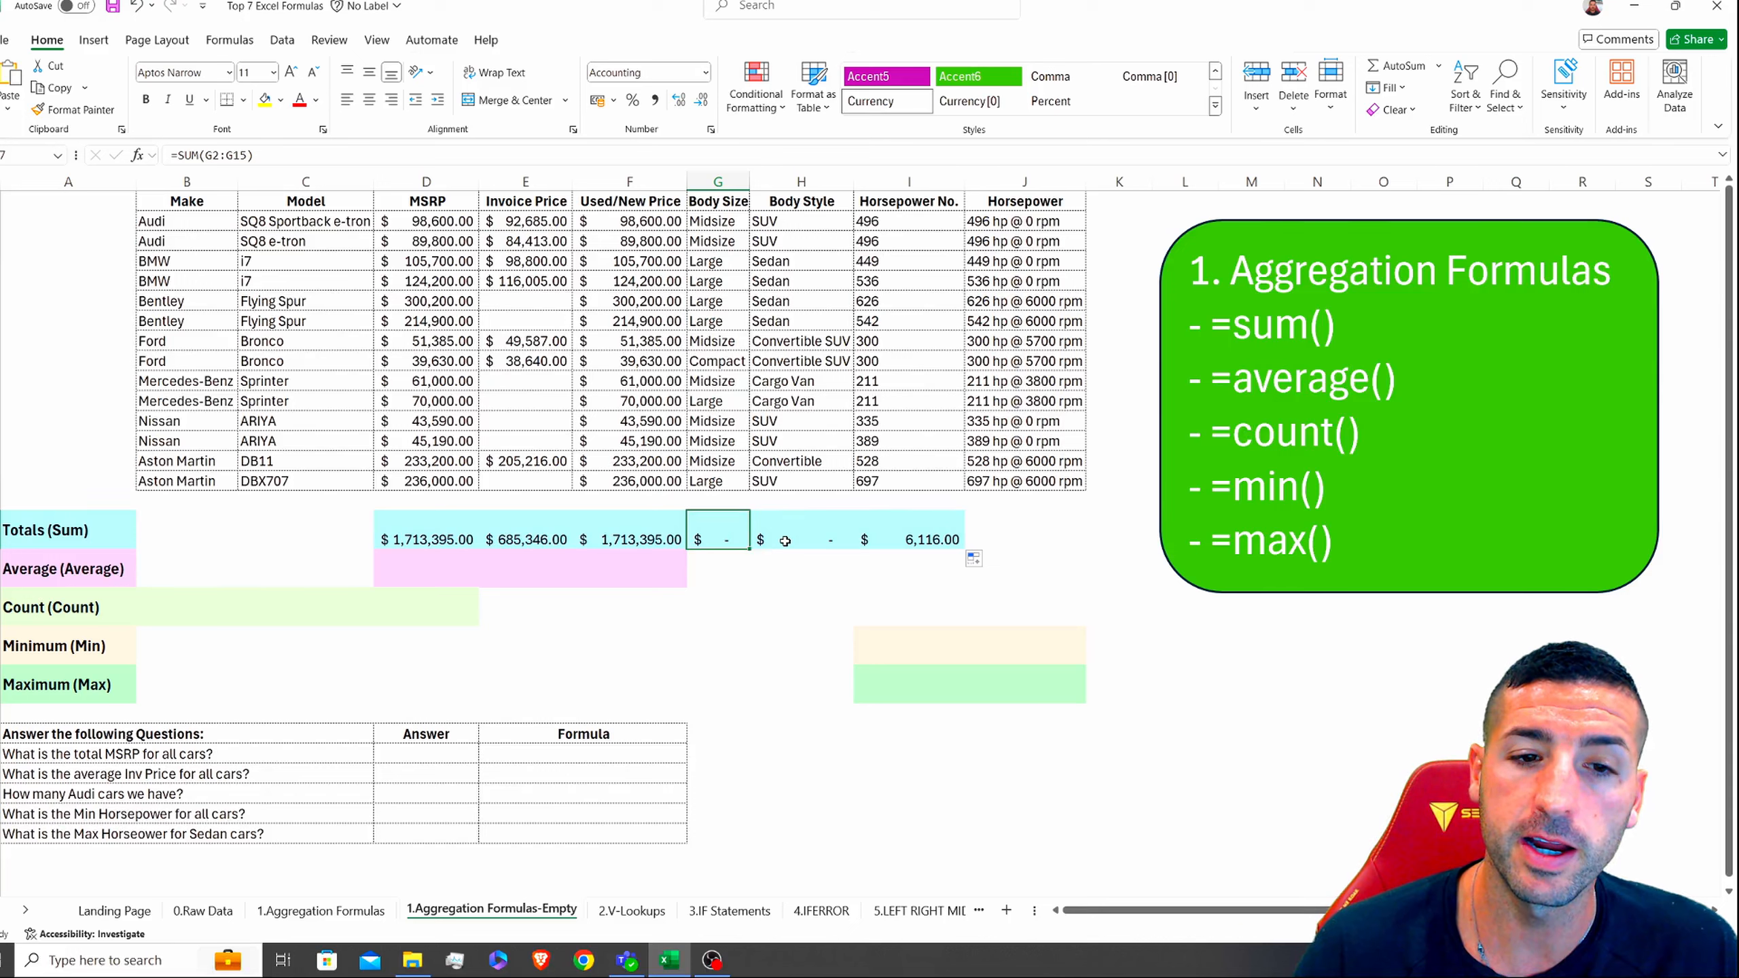
left_click(785, 541)
left_click(735, 540)
left_click_drag(723, 461, 718, 321)
left_click(794, 381)
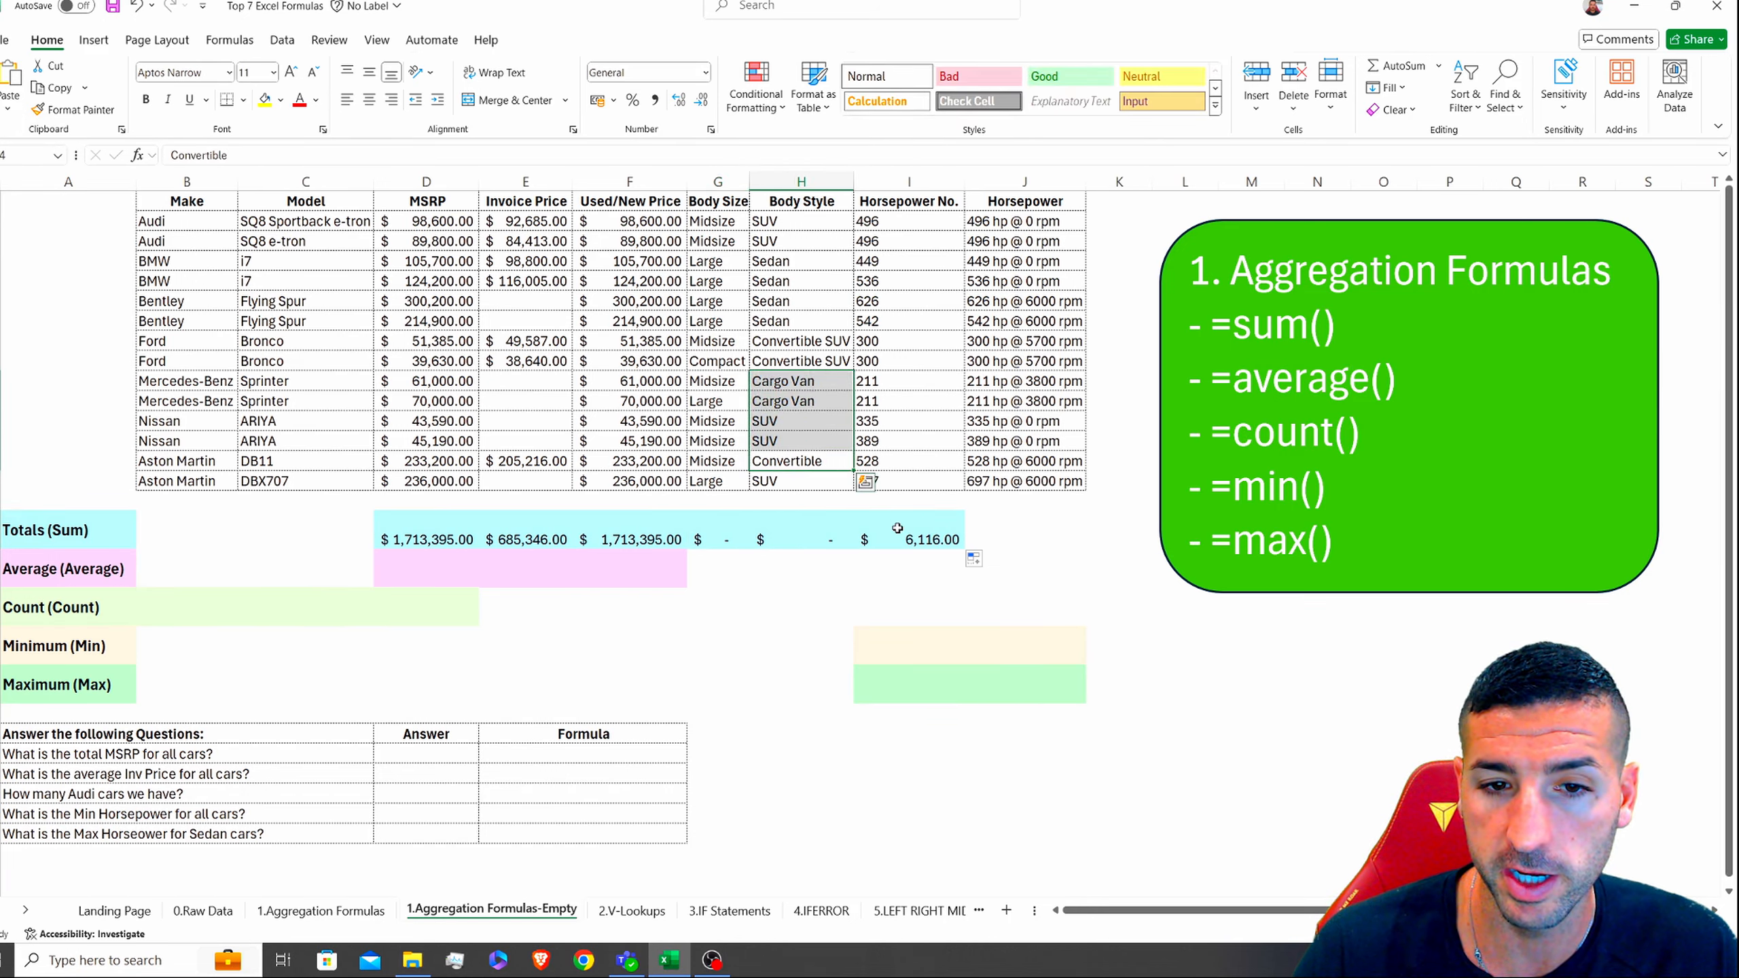
left_click_drag(889, 480, 896, 242)
left_click(907, 547)
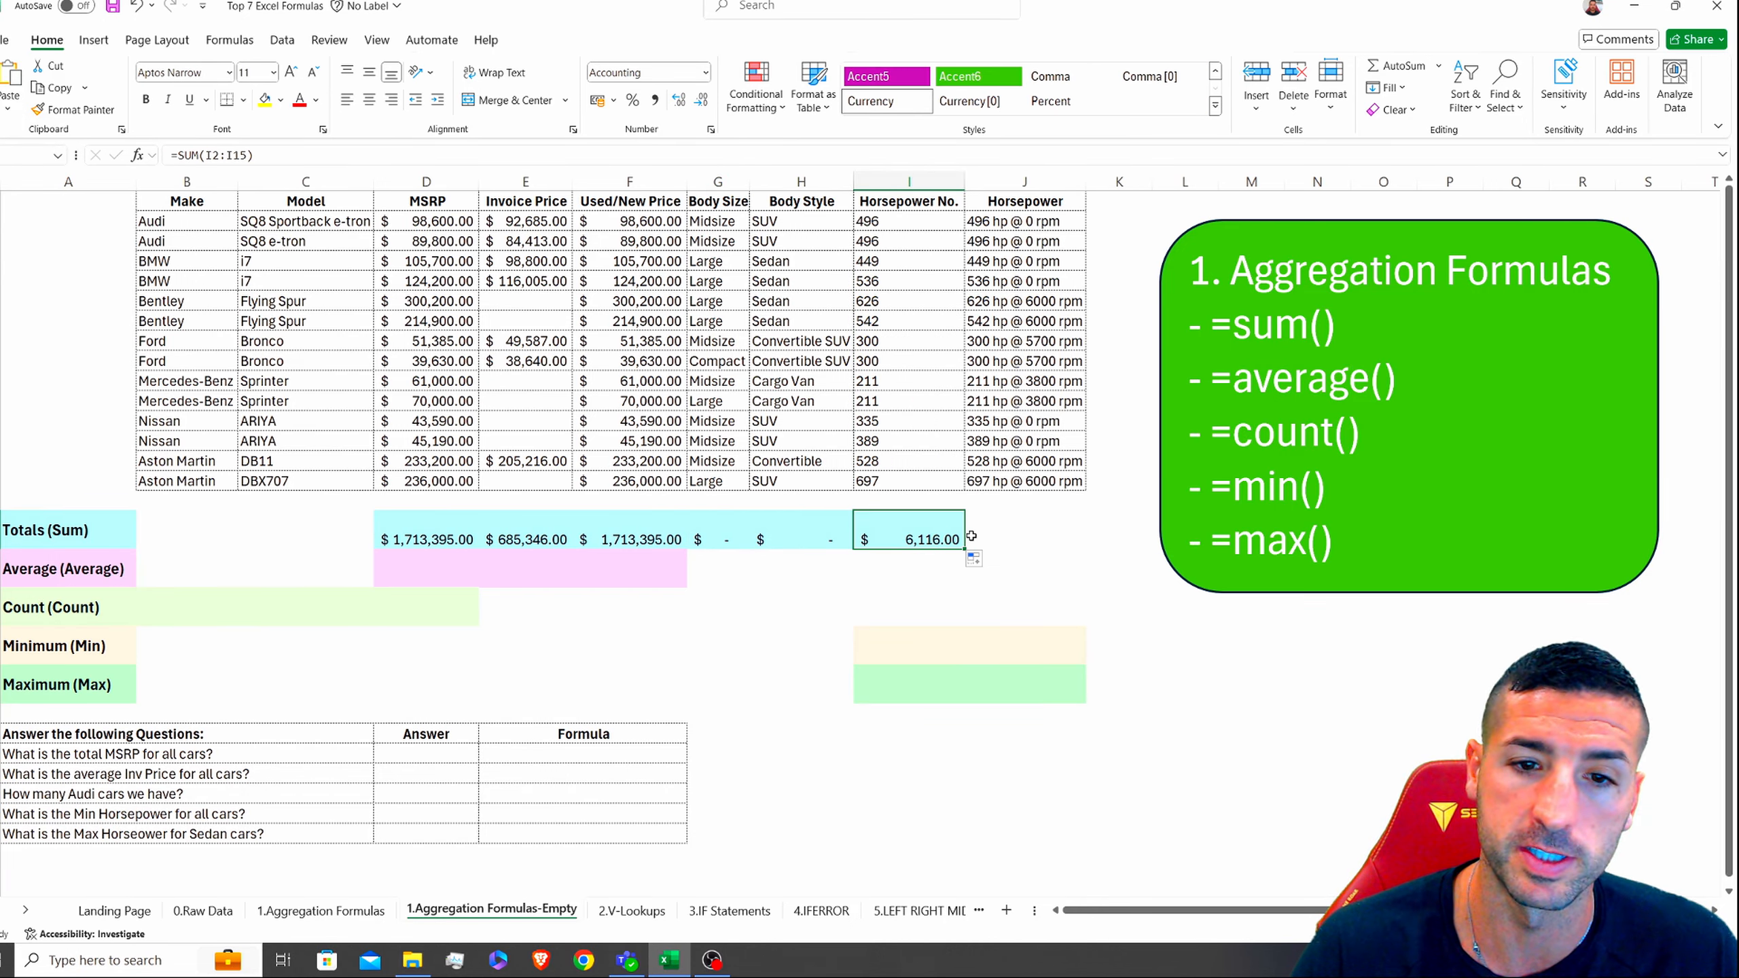
Step: Remove the copied totals under Body Size, Body Style and Horsepower No., keeping only the three price columns
left_click(985, 543)
mouse_move(1085, 551)
left_mouse_down()
mouse_move(691, 542)
mouse_move(709, 539)
left_mouse_up()
Step: Start an AVERAGE formula in the Average row under MSRP with the range D2:D15
left_click(105, 578)
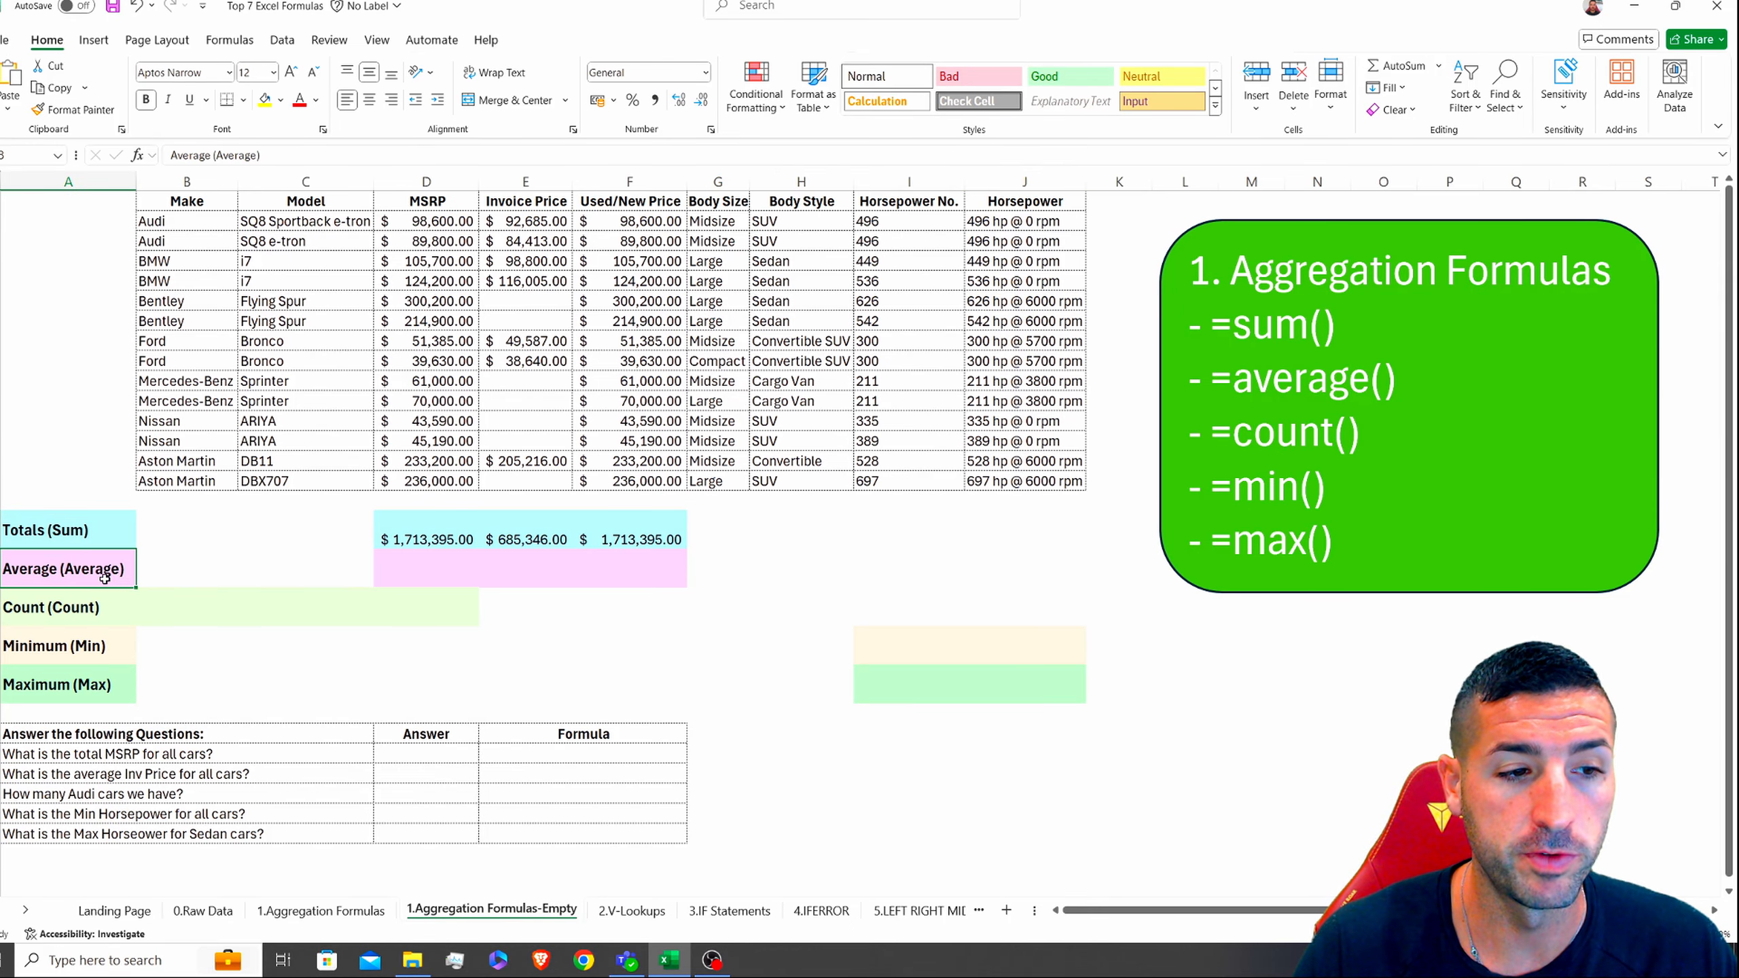
left_click(404, 573)
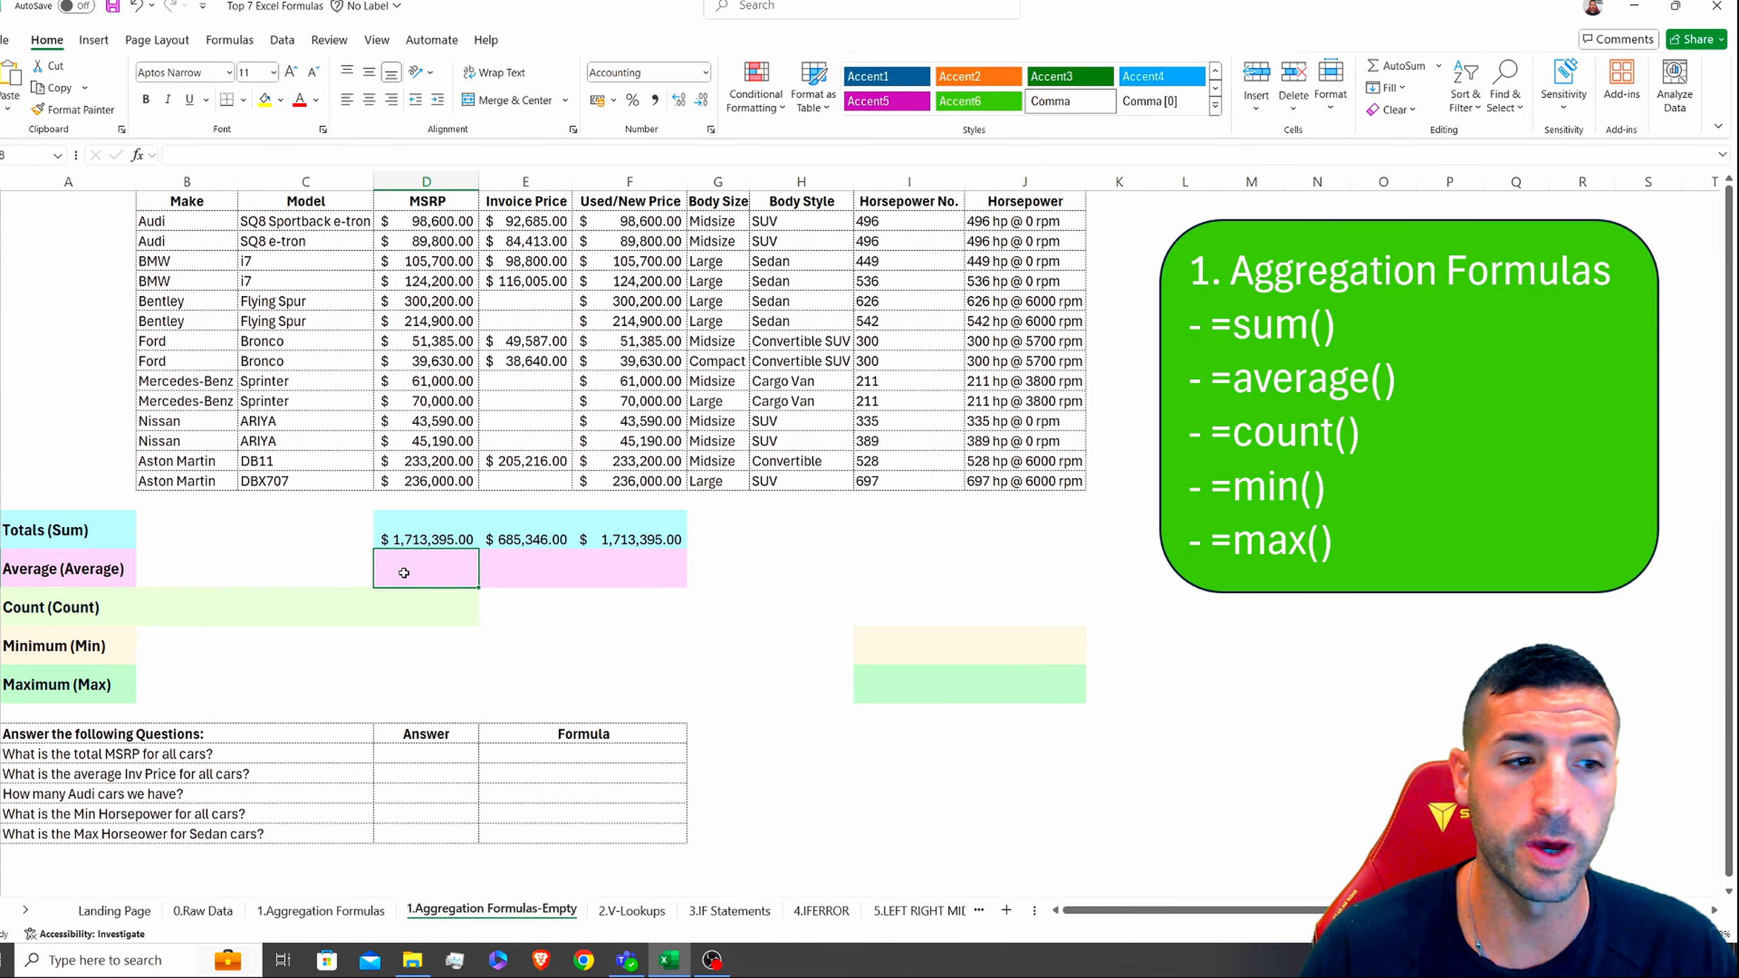
type("=average(")
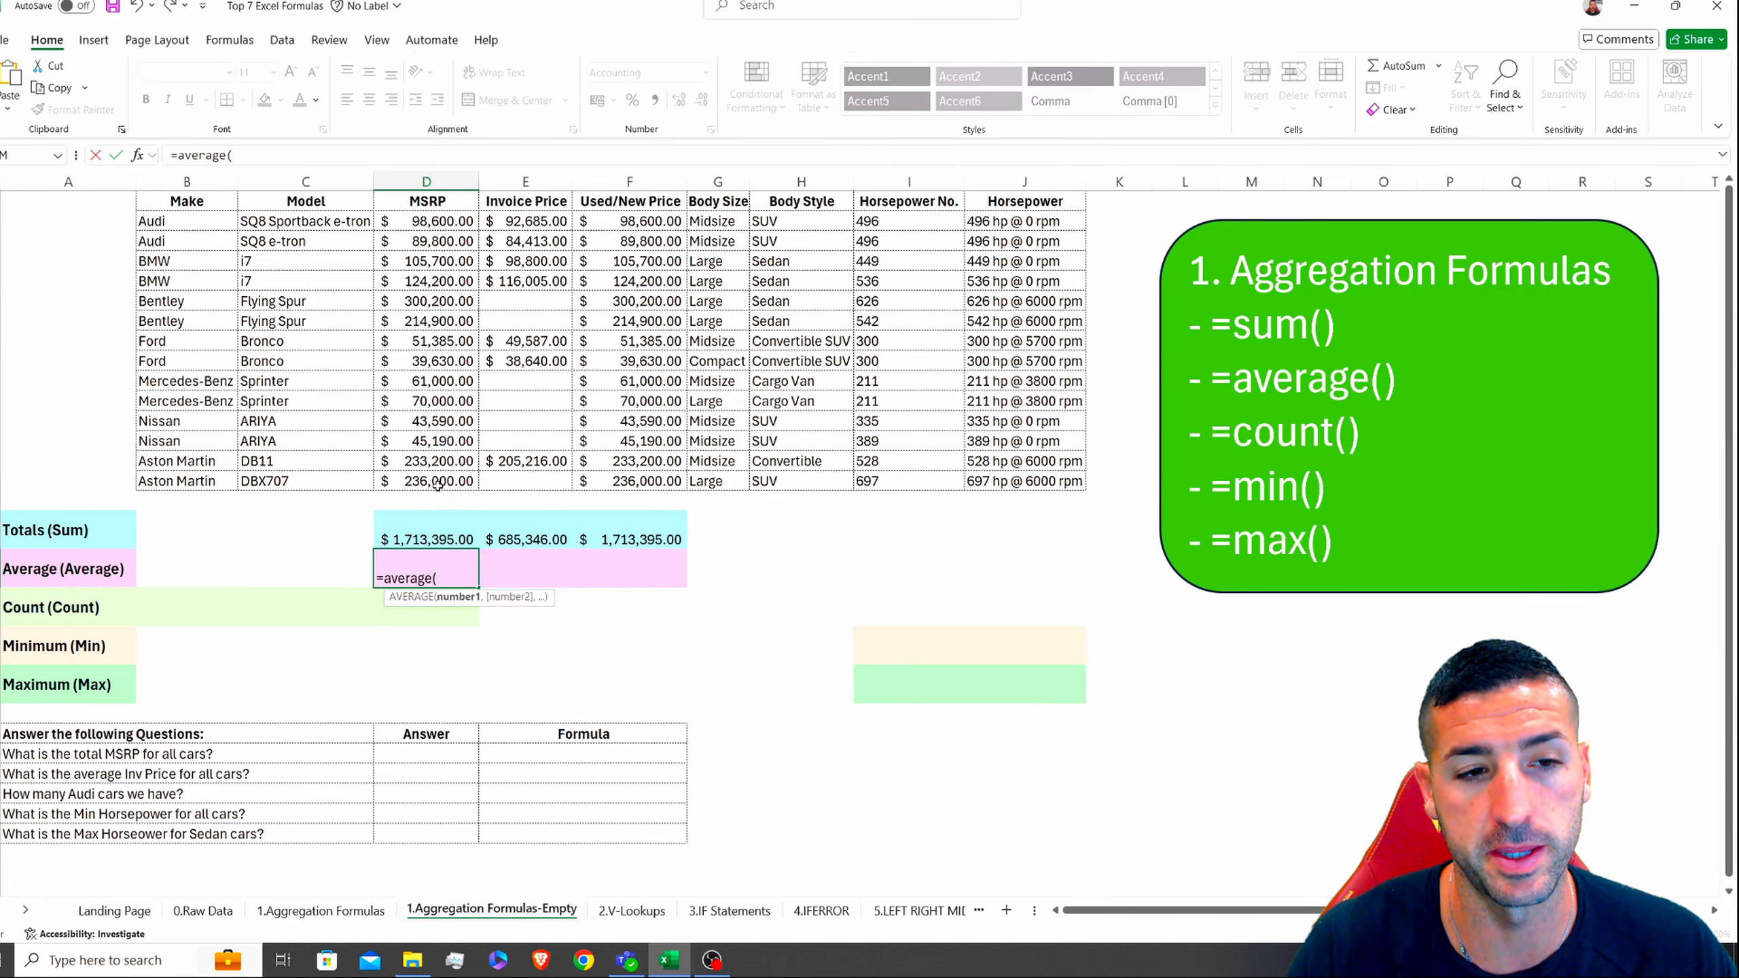
left_click_drag(438, 483, 422, 299)
left_click_drag(422, 231, 422, 221)
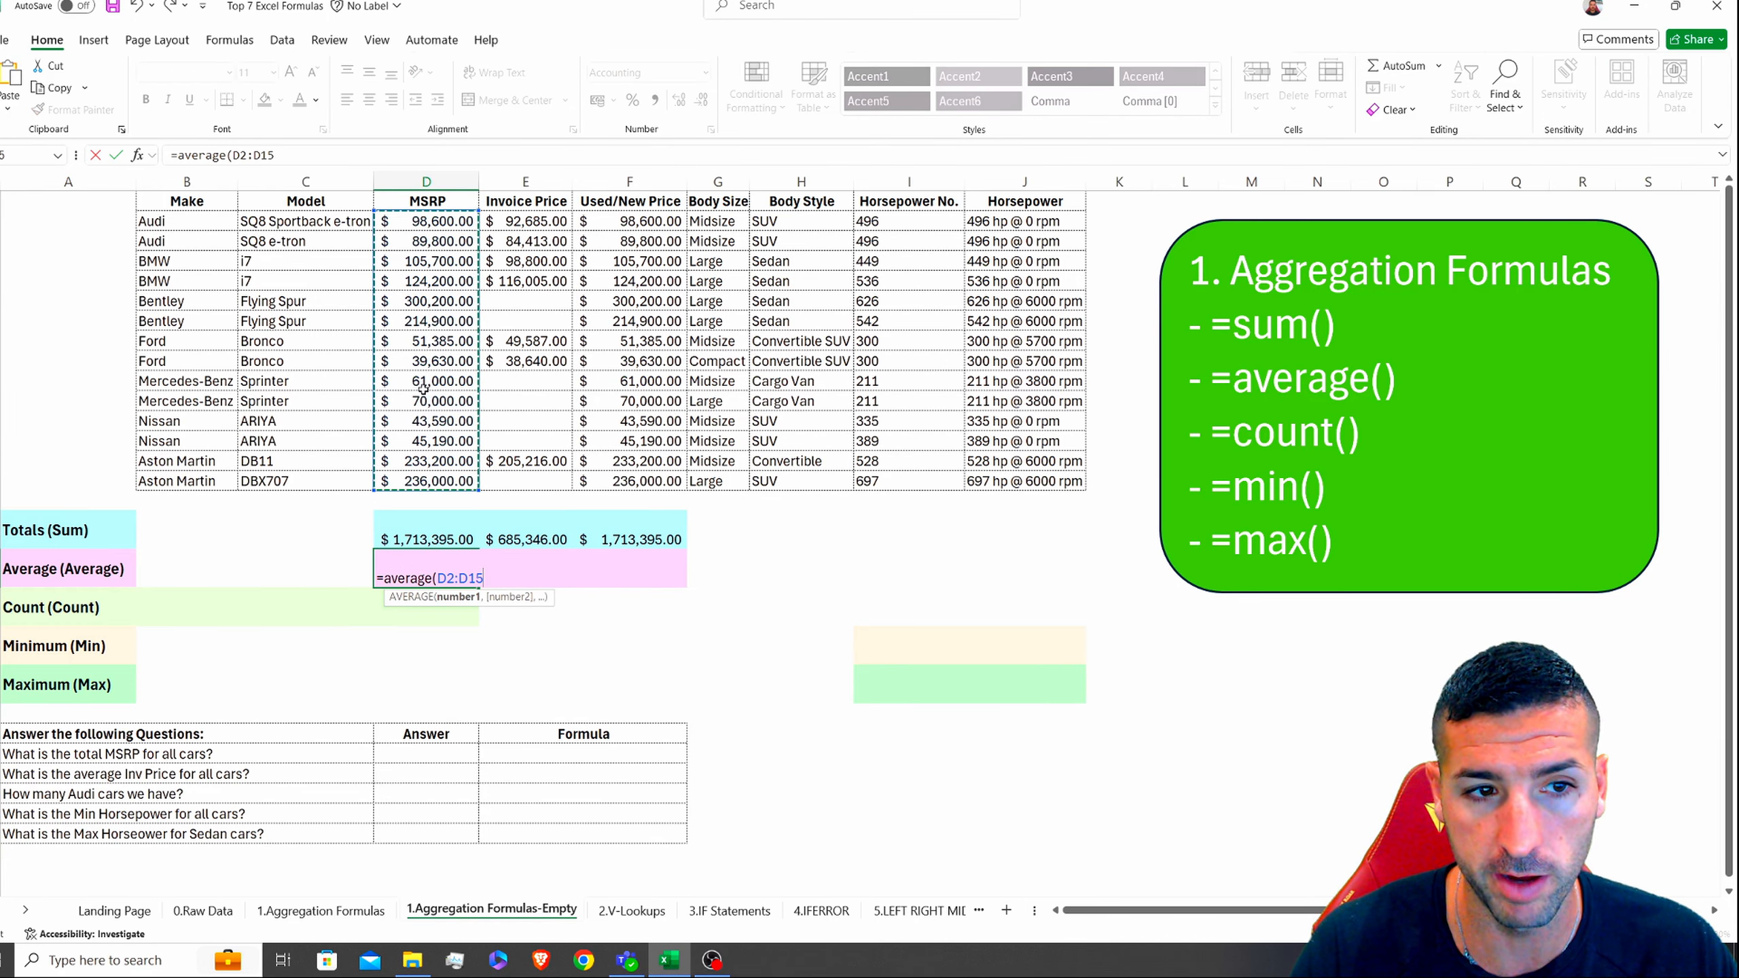
Step: Try picking individual MSRP cells such as D6, D8, D13 and D4 as the arguments of the AVERAGE formula
left_click(423, 296)
left_click(426, 341, "ctrl")
left_click(441, 438, "ctrl")
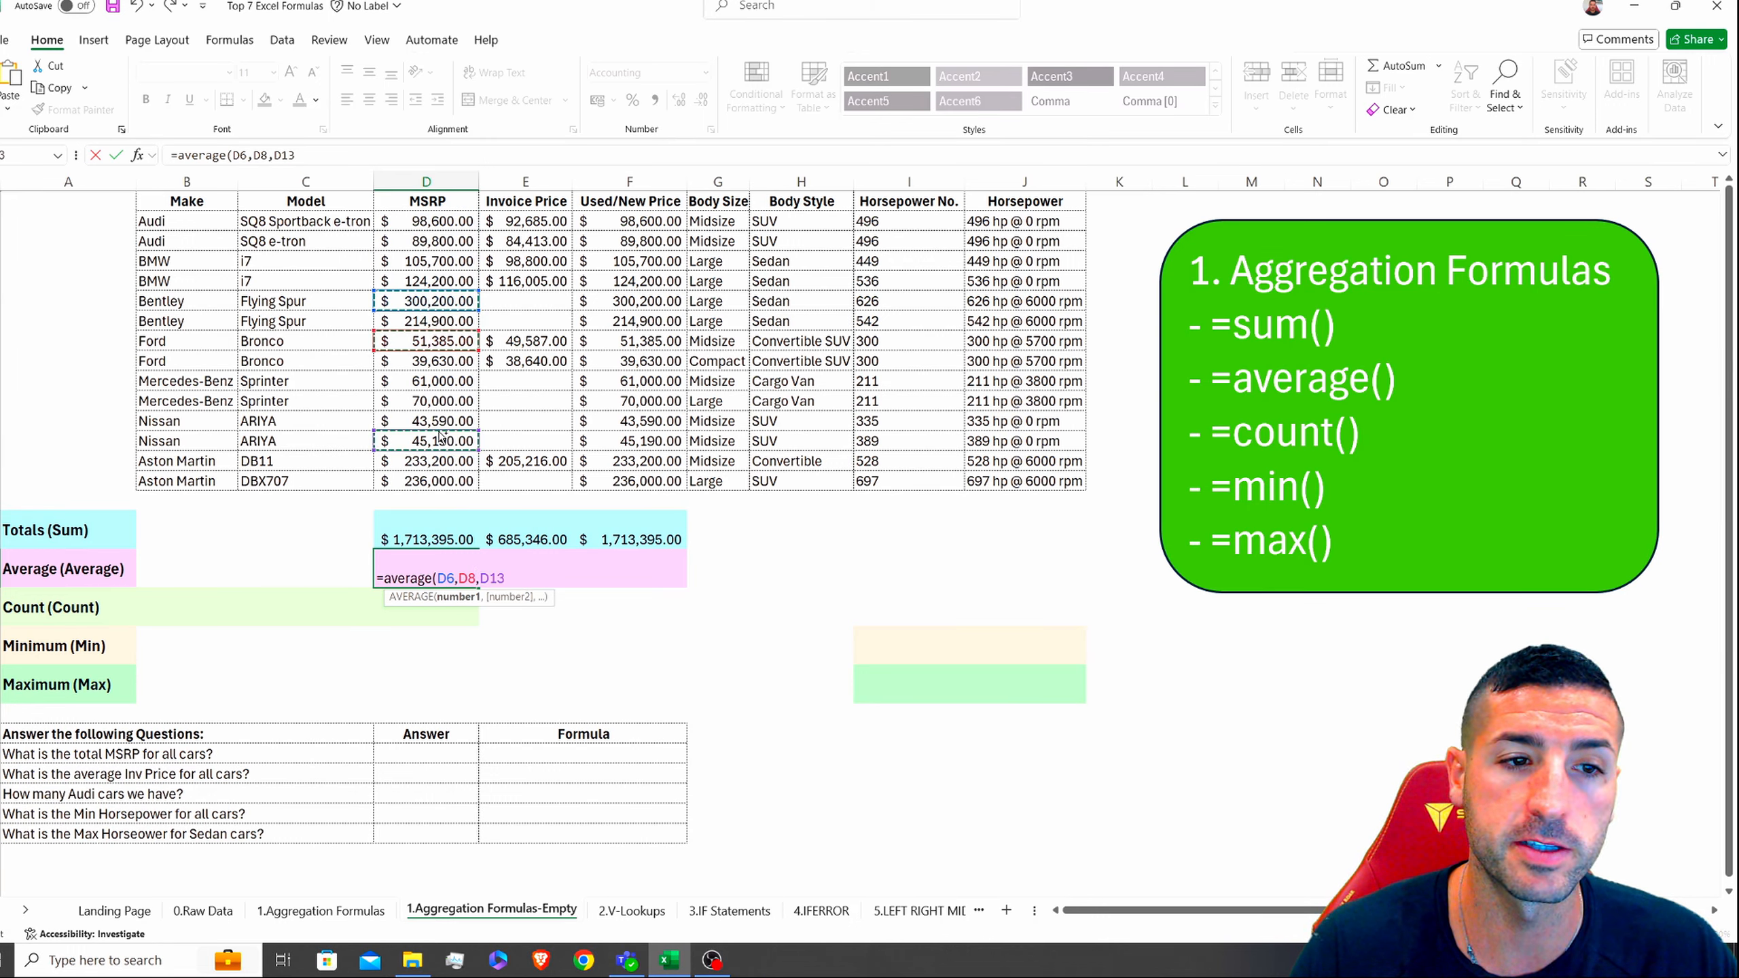
left_click(435, 261, "ctrl")
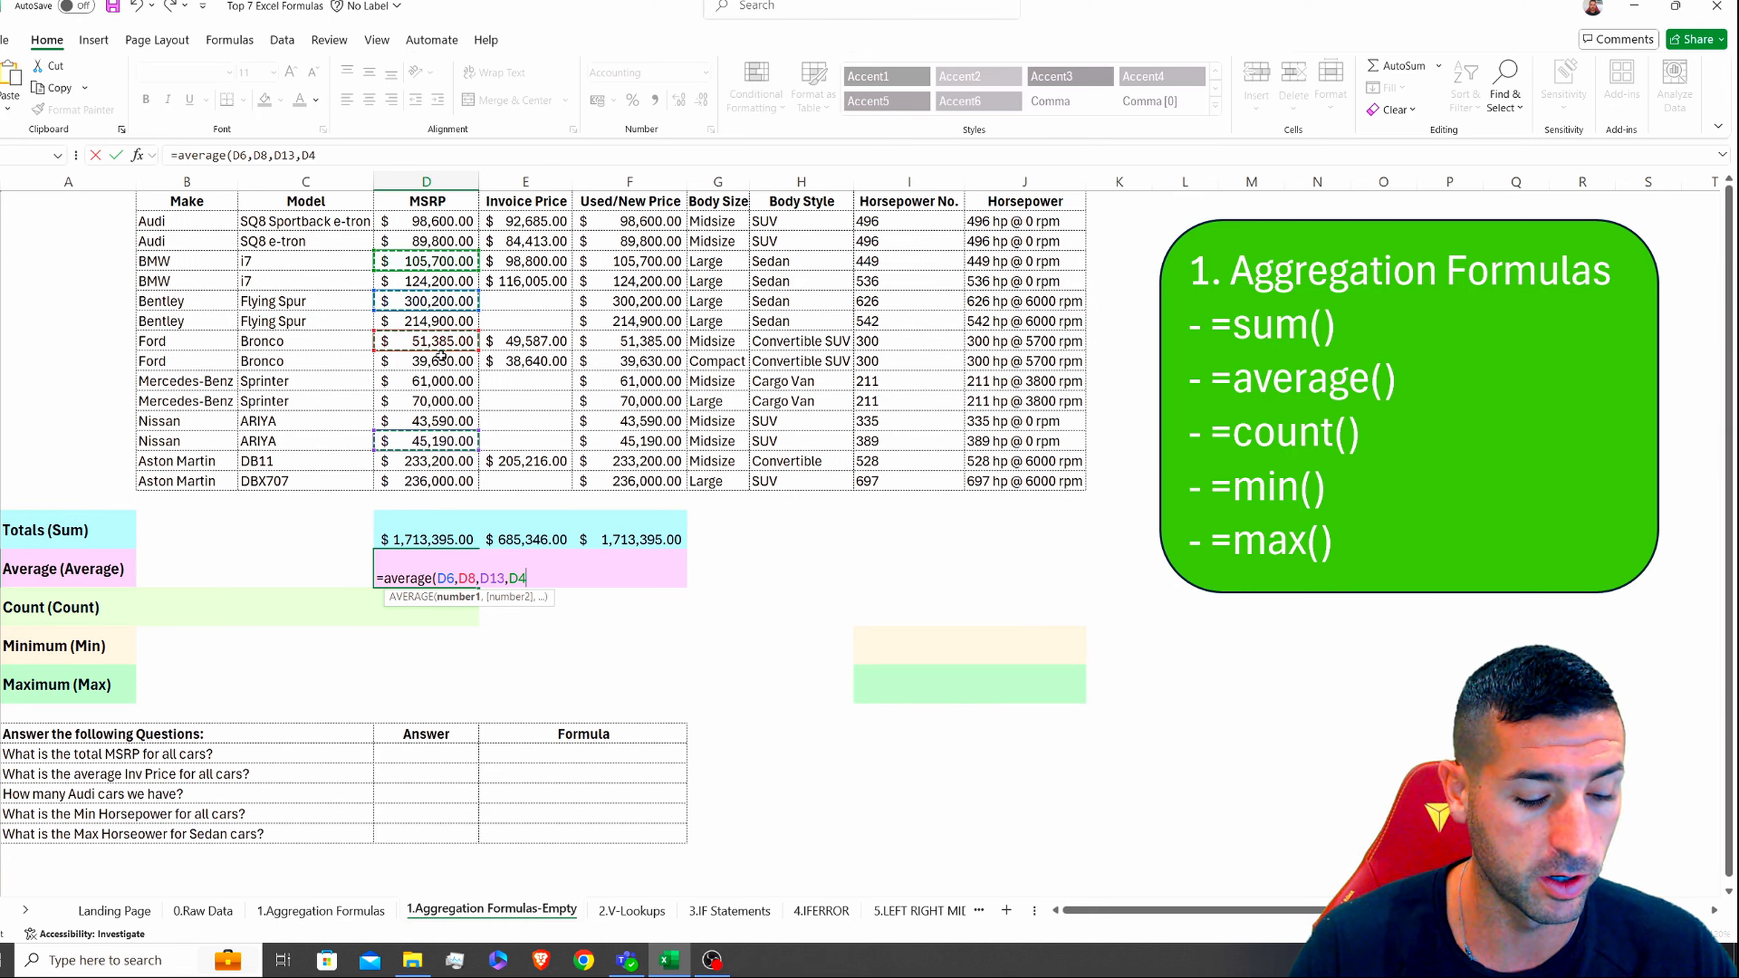
left_click(448, 401, "ctrl")
left_click(446, 381, "ctrl")
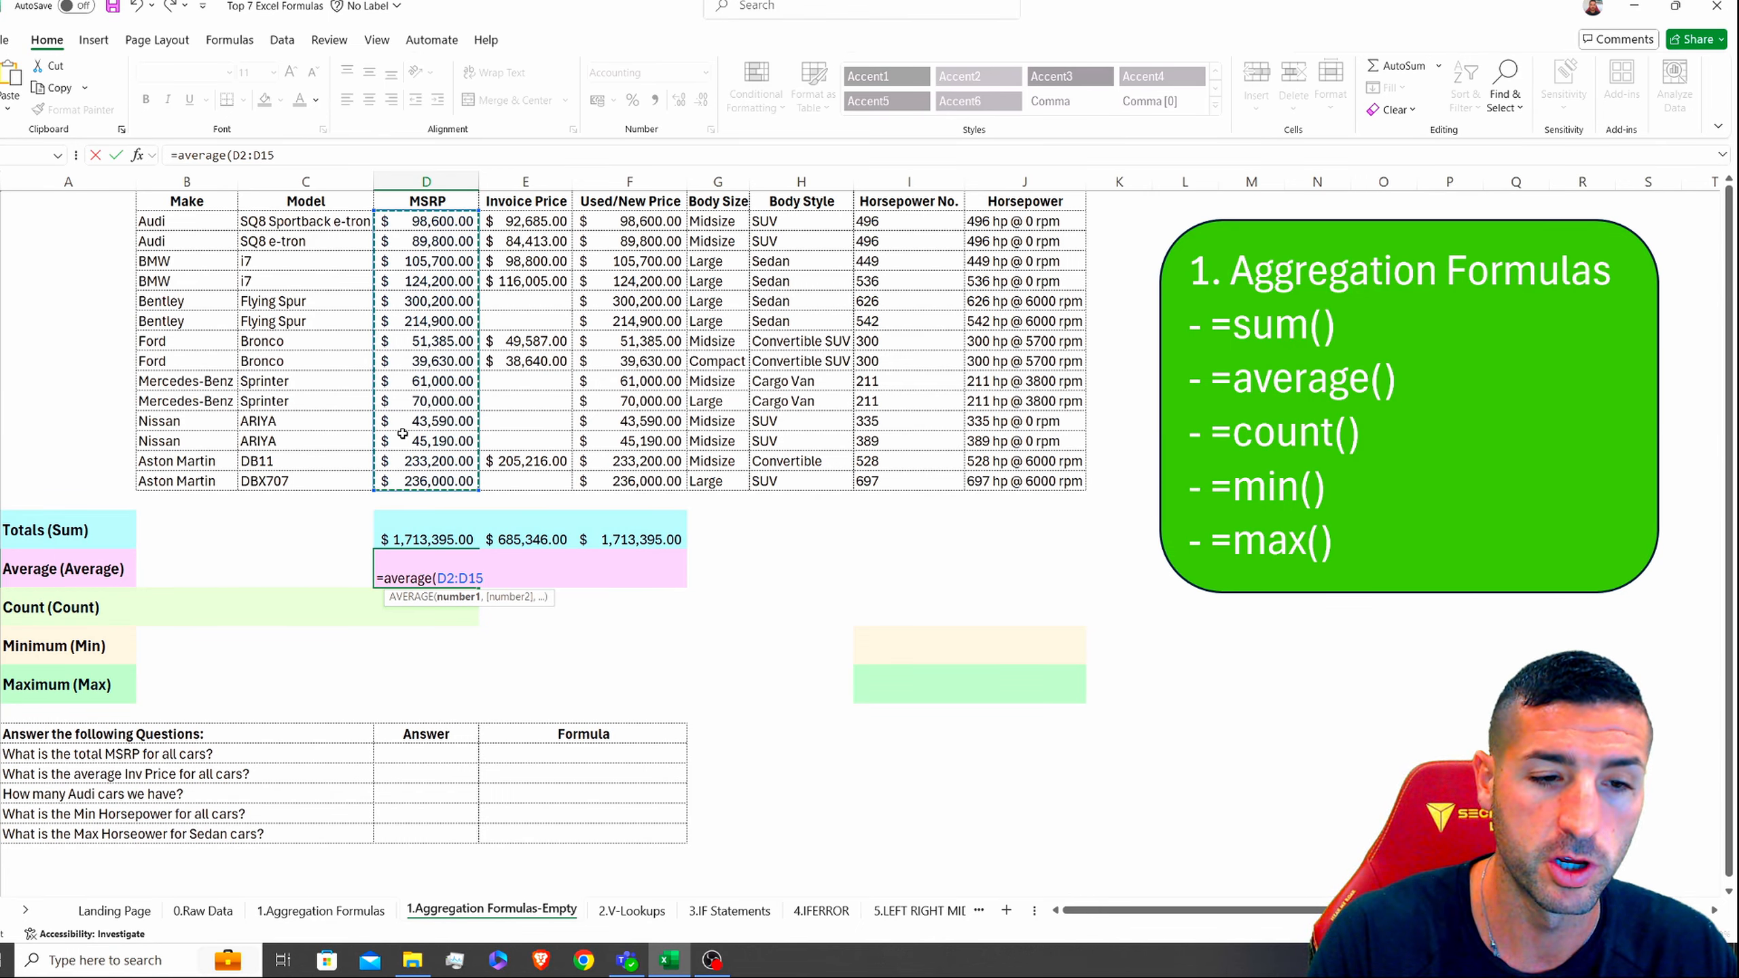
Step: Complete the MSRP average over D2:D15 and copy the formula across to Invoice Price and Used/New Price
type(")")
key("Return")
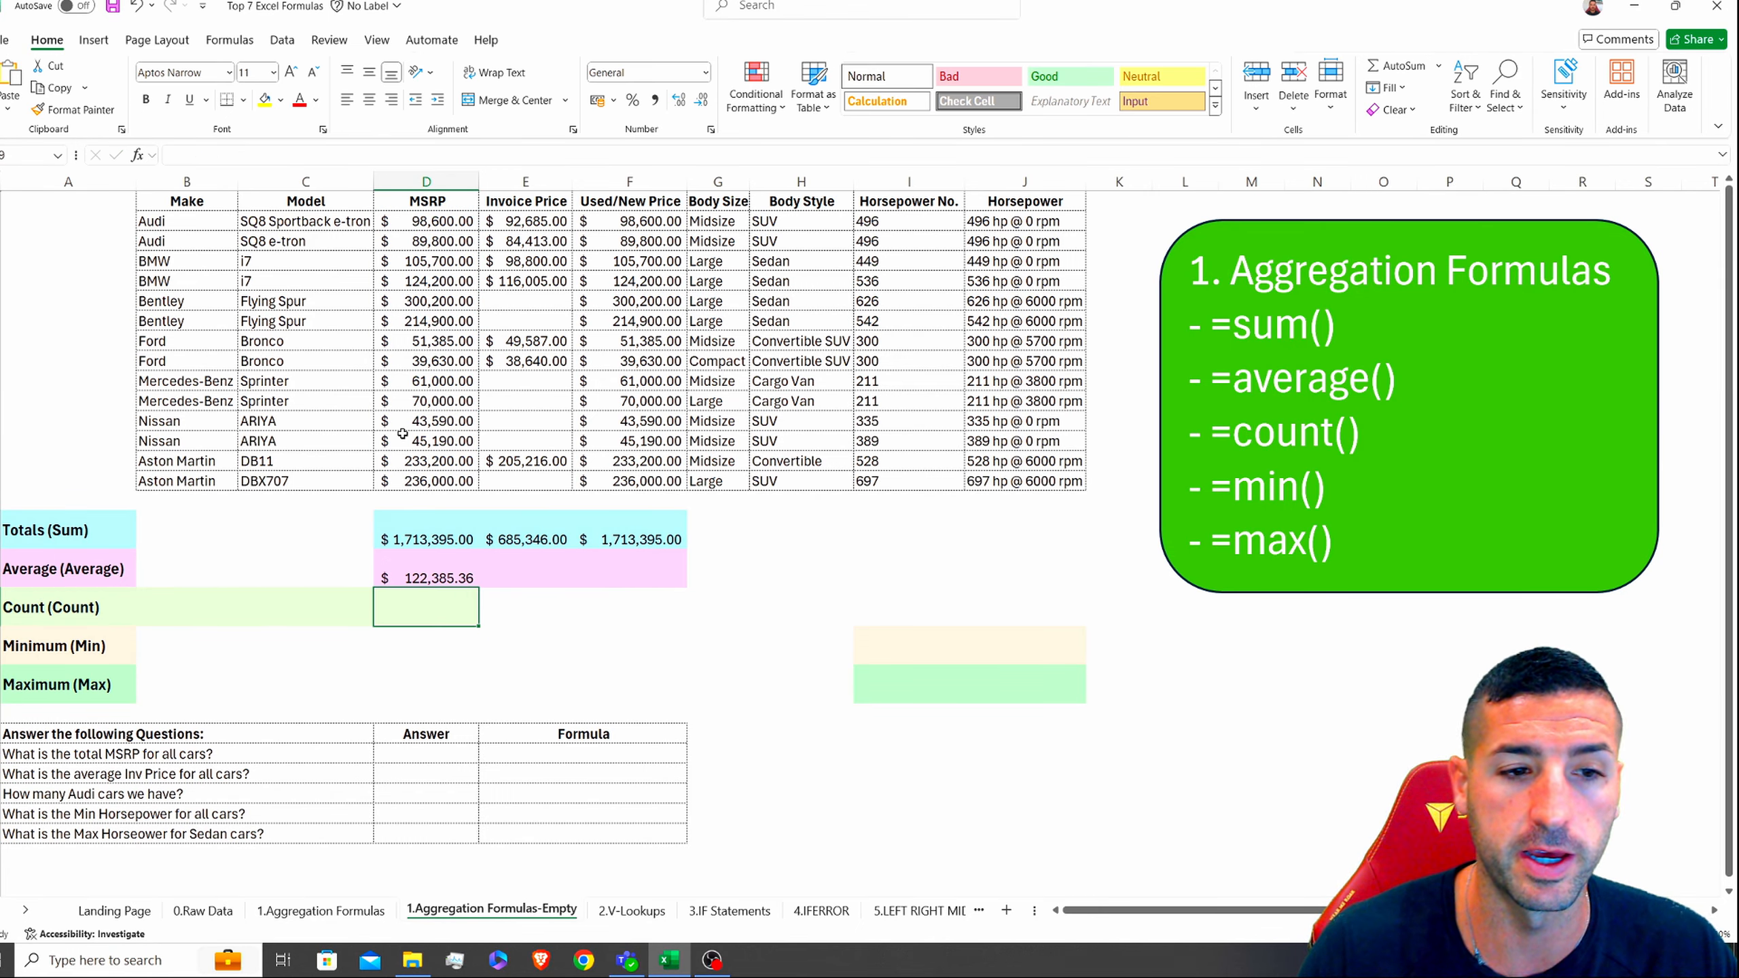
left_click(446, 579)
left_click_drag(480, 588, 683, 587)
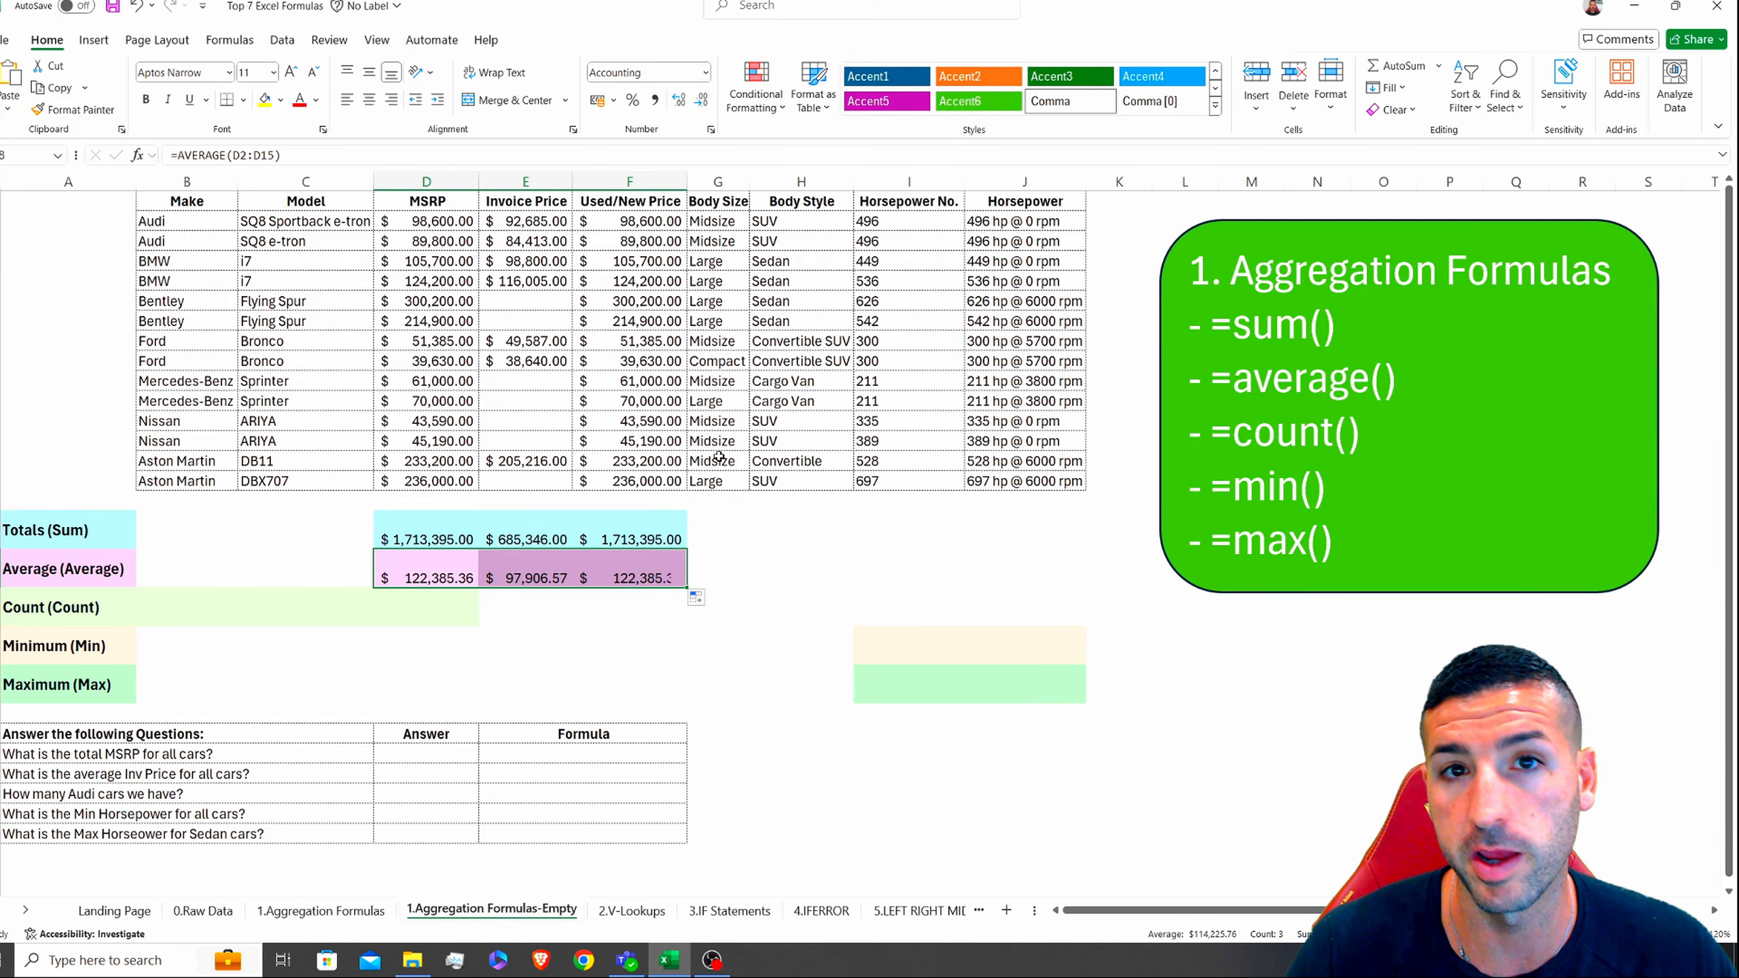
Step: Enter the formula =count(B2:B15) in the Count row under Make
left_click(162, 604)
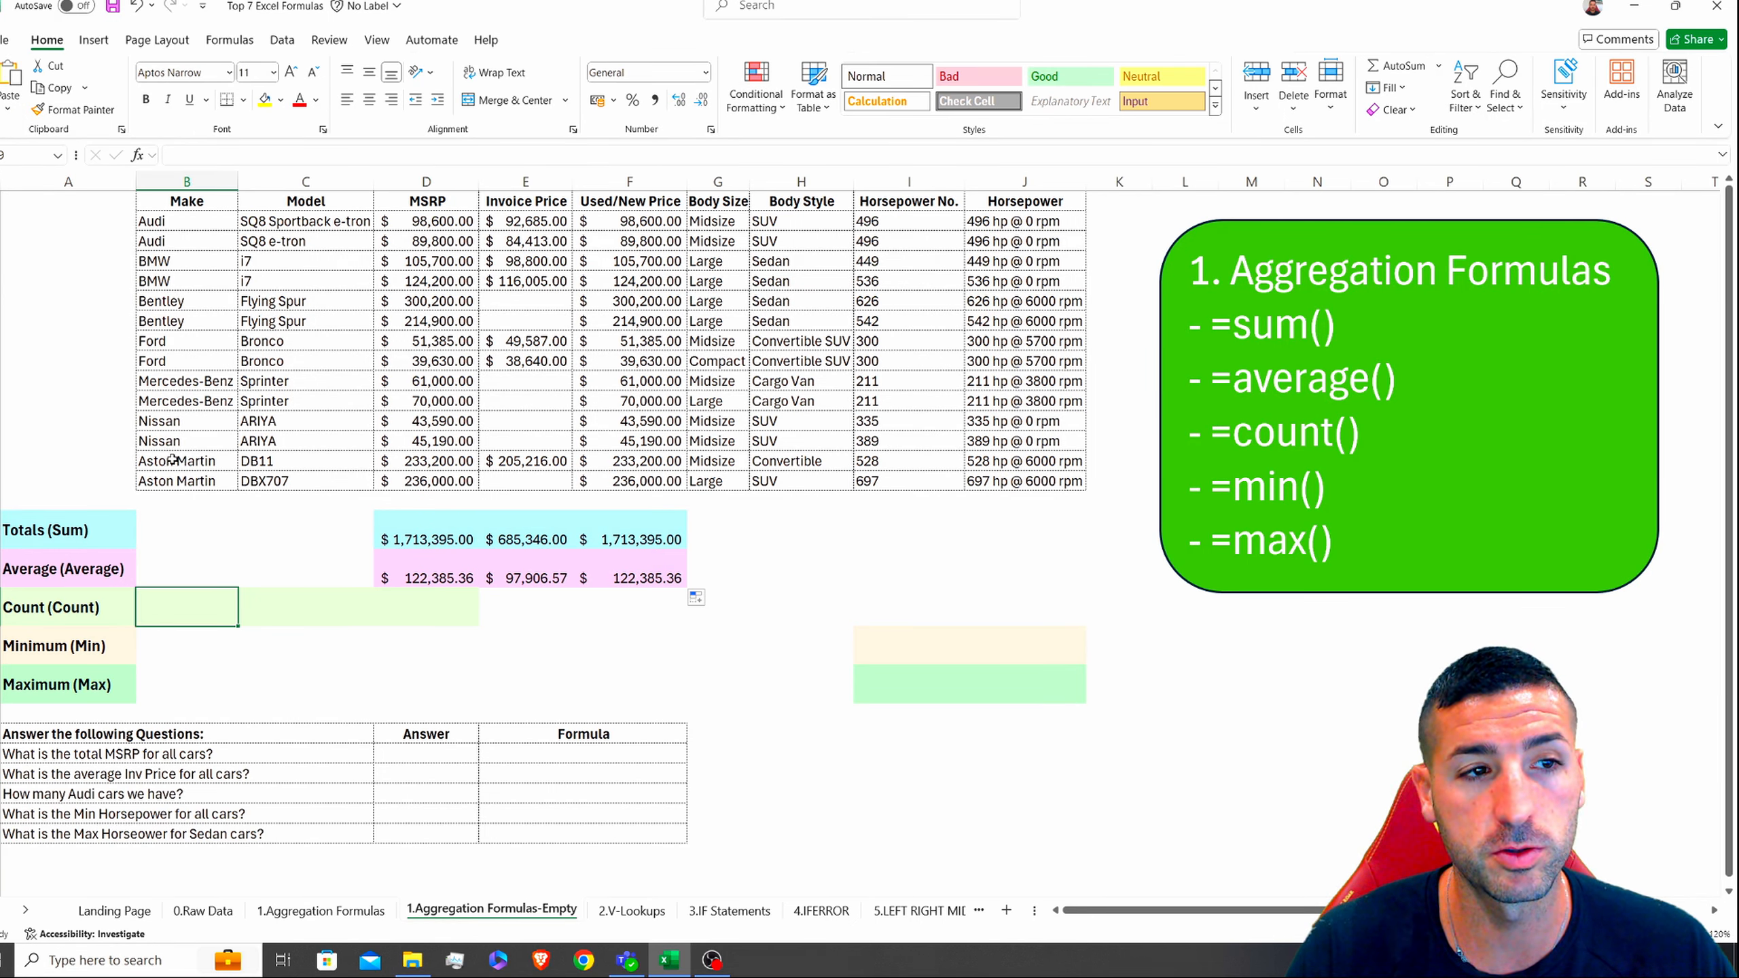
left_click_drag(186, 221, 184, 481)
left_click(180, 613)
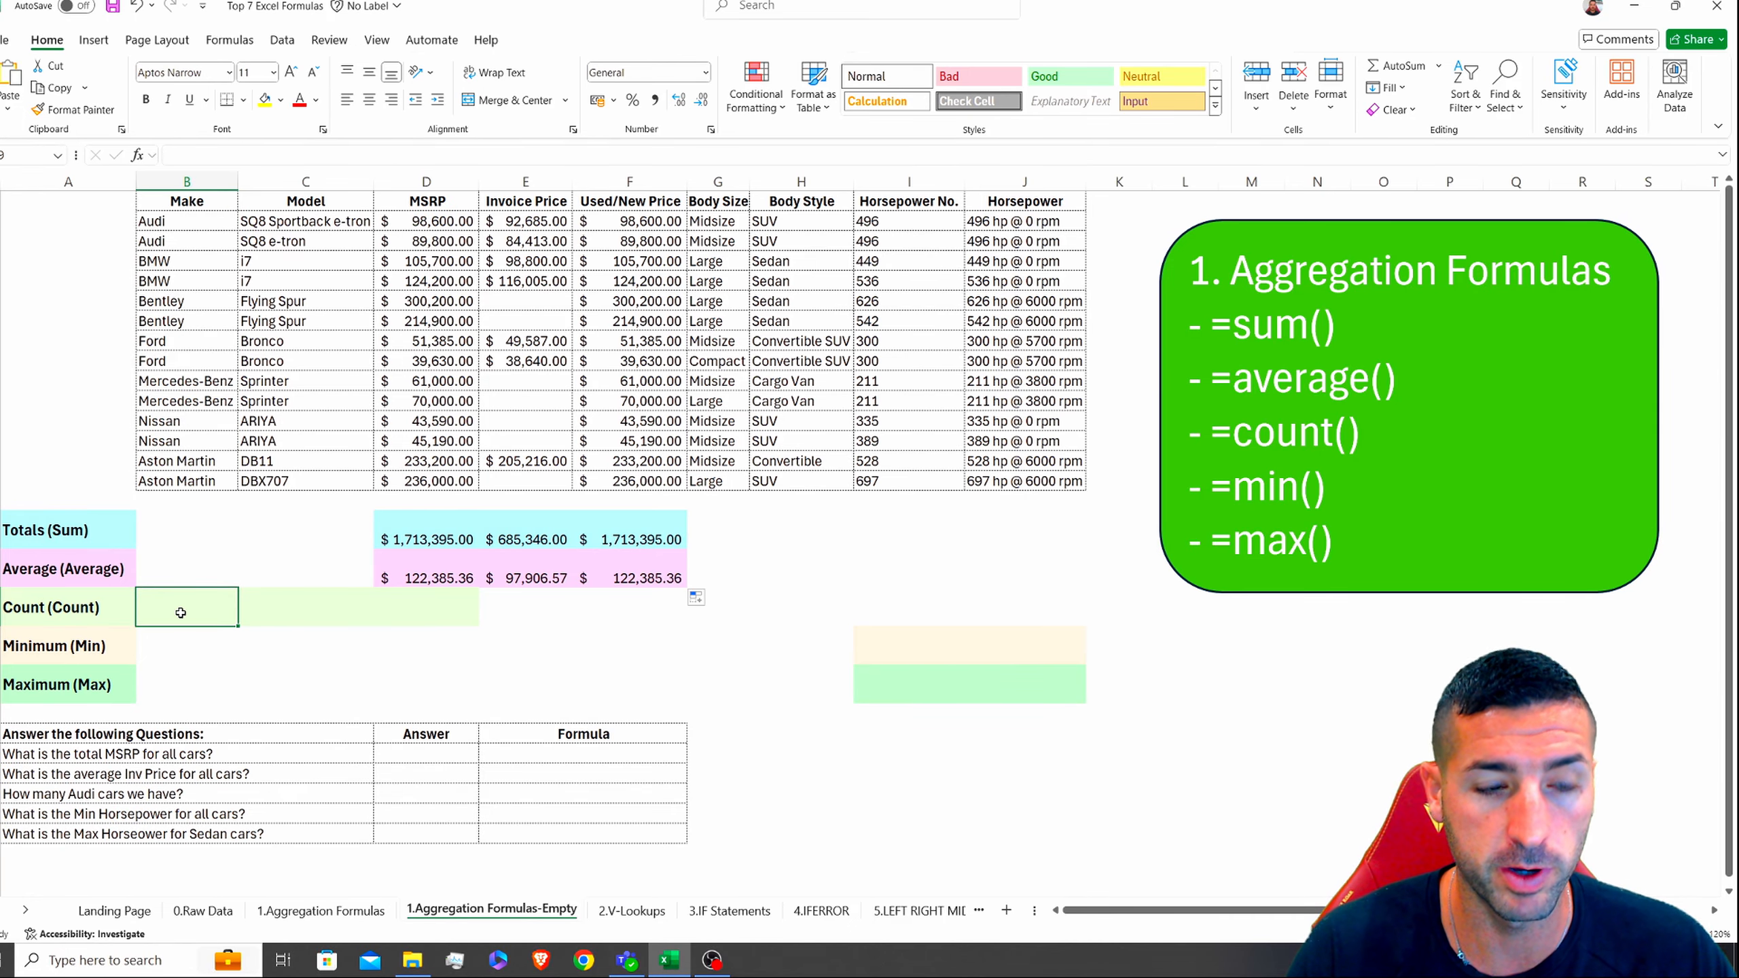
type("=counnt(")
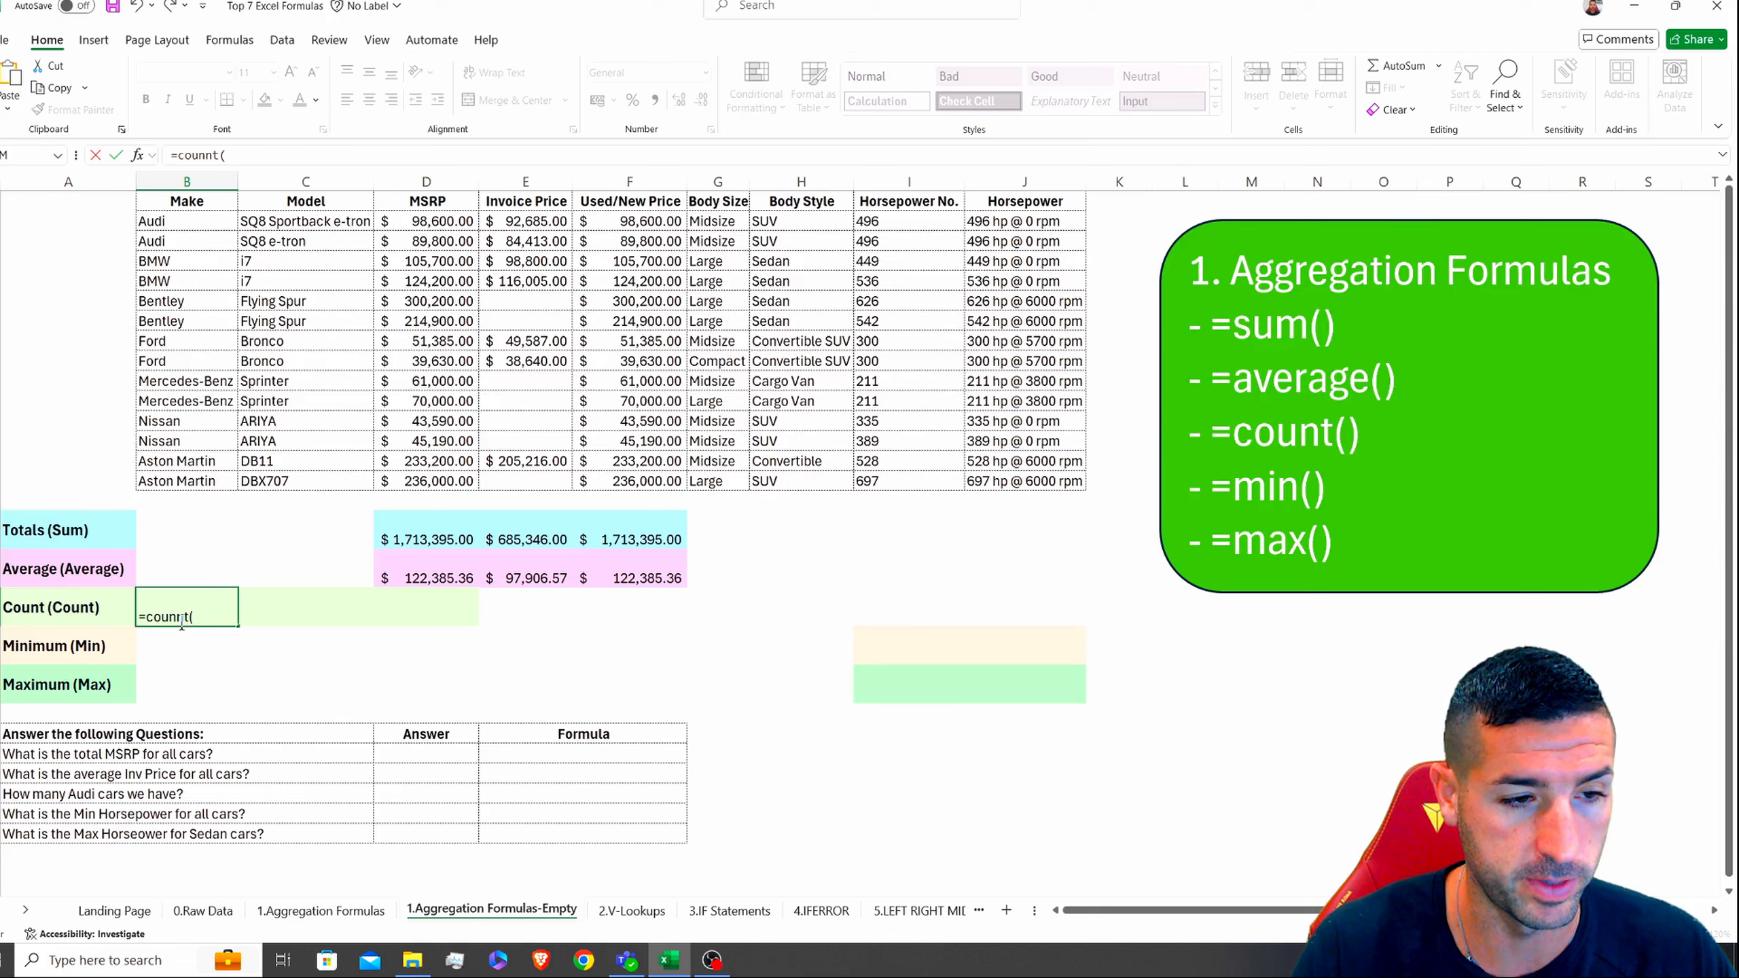
left_click(181, 620)
key("BackSpace")
left_click(208, 607)
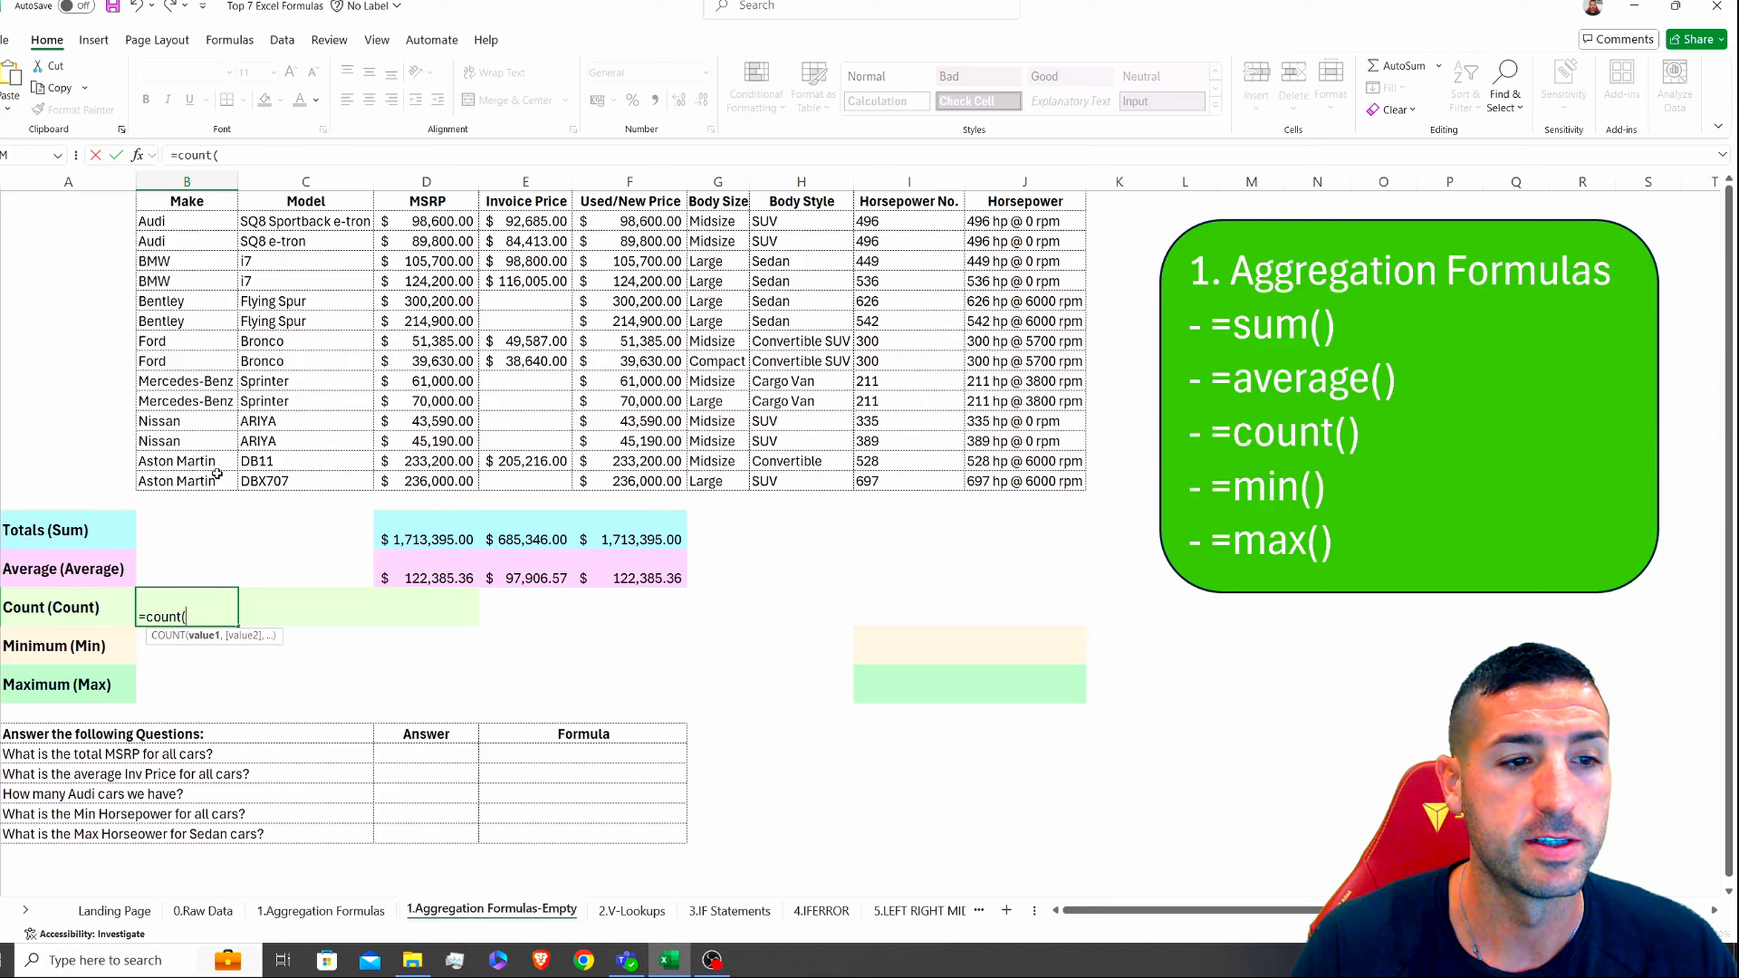
left_click_drag(216, 474, 193, 227)
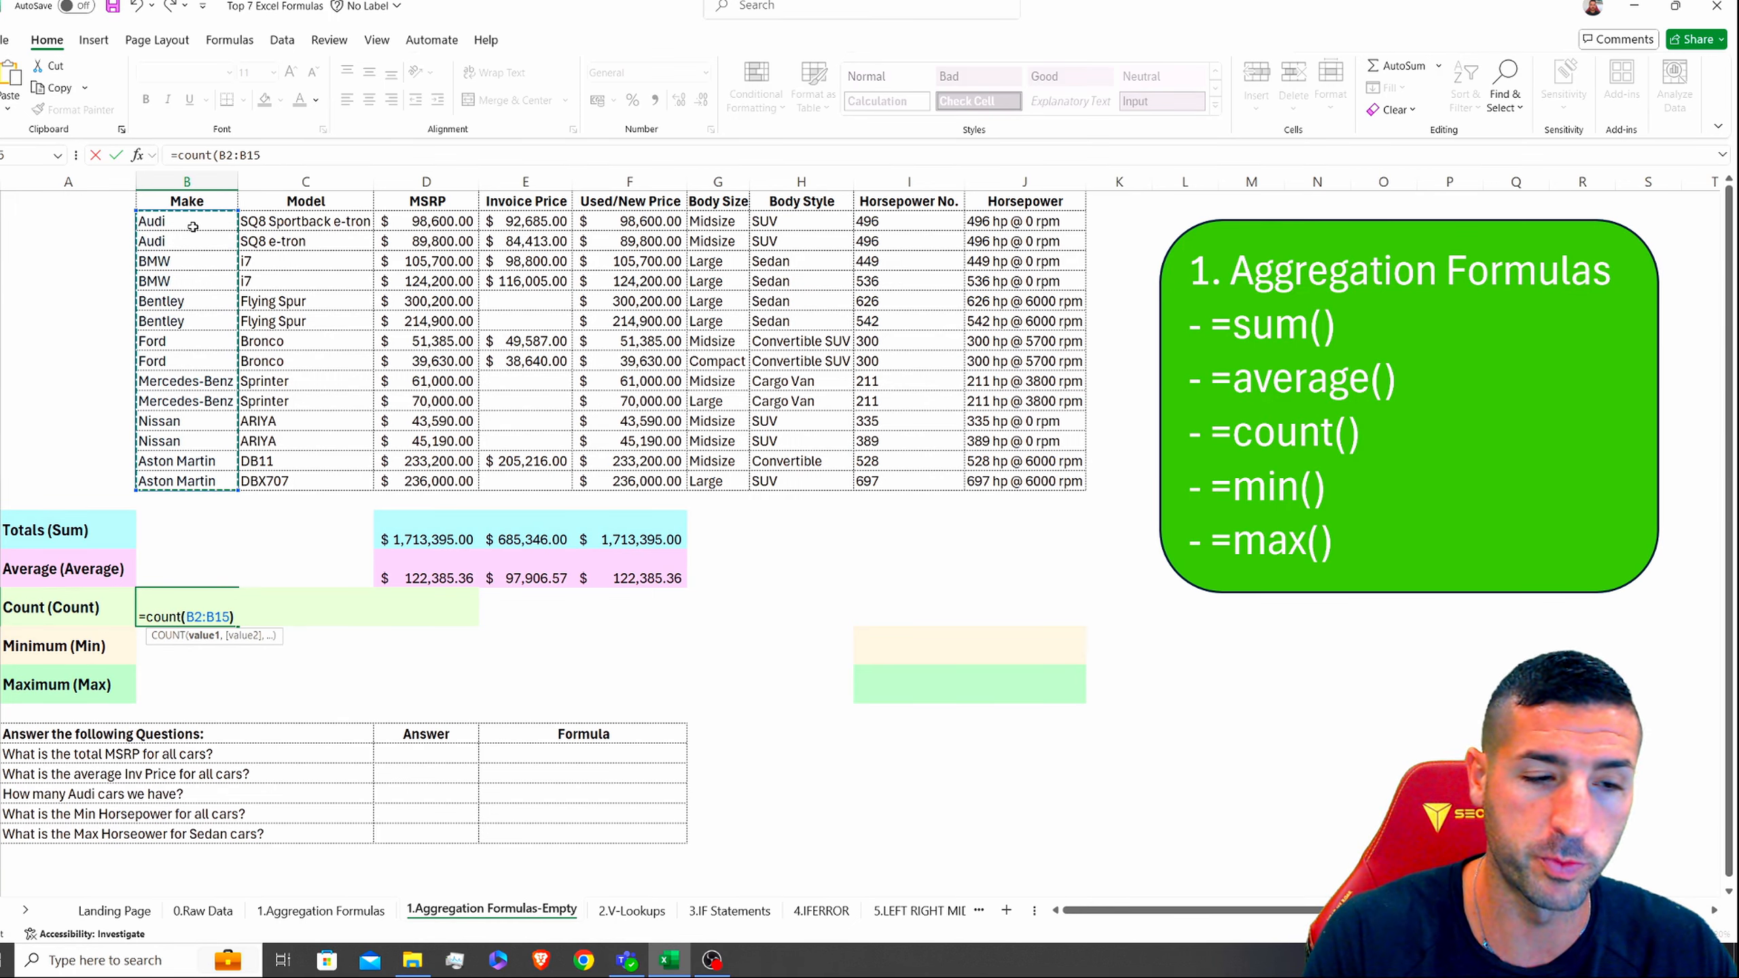
type(")")
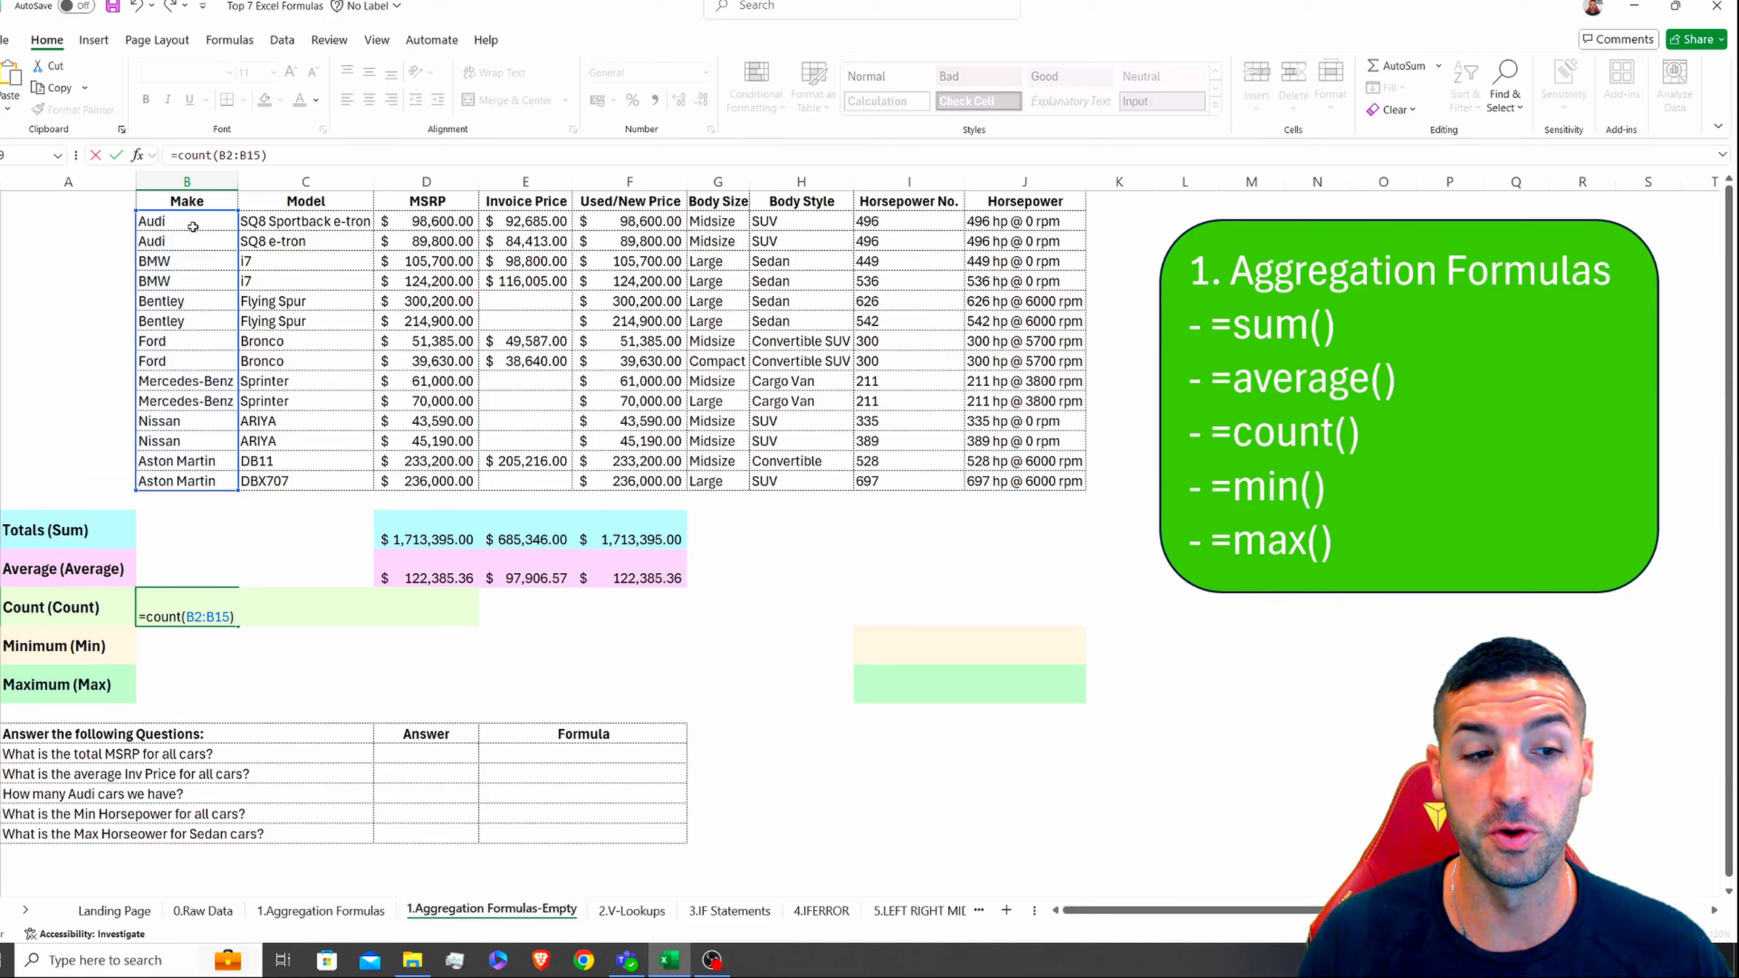
key("Return")
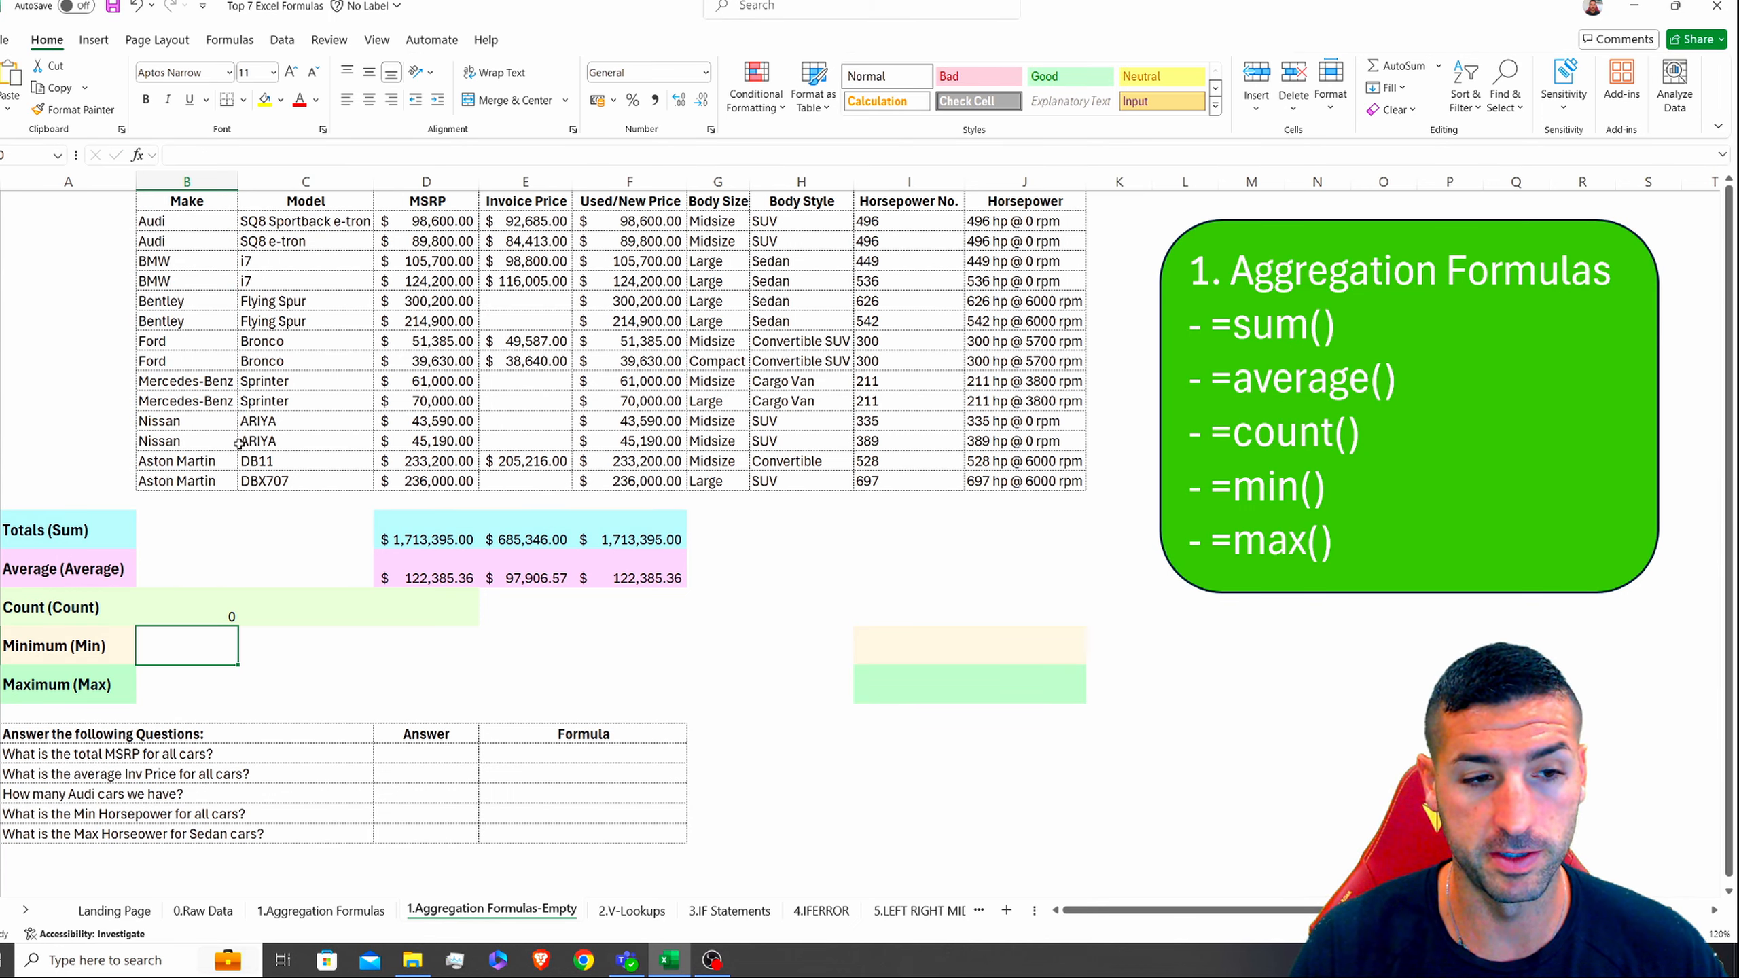
Step: Copy the Make count formula across to Model and MSRP, and compare the counts with their source columns
left_click(218, 606)
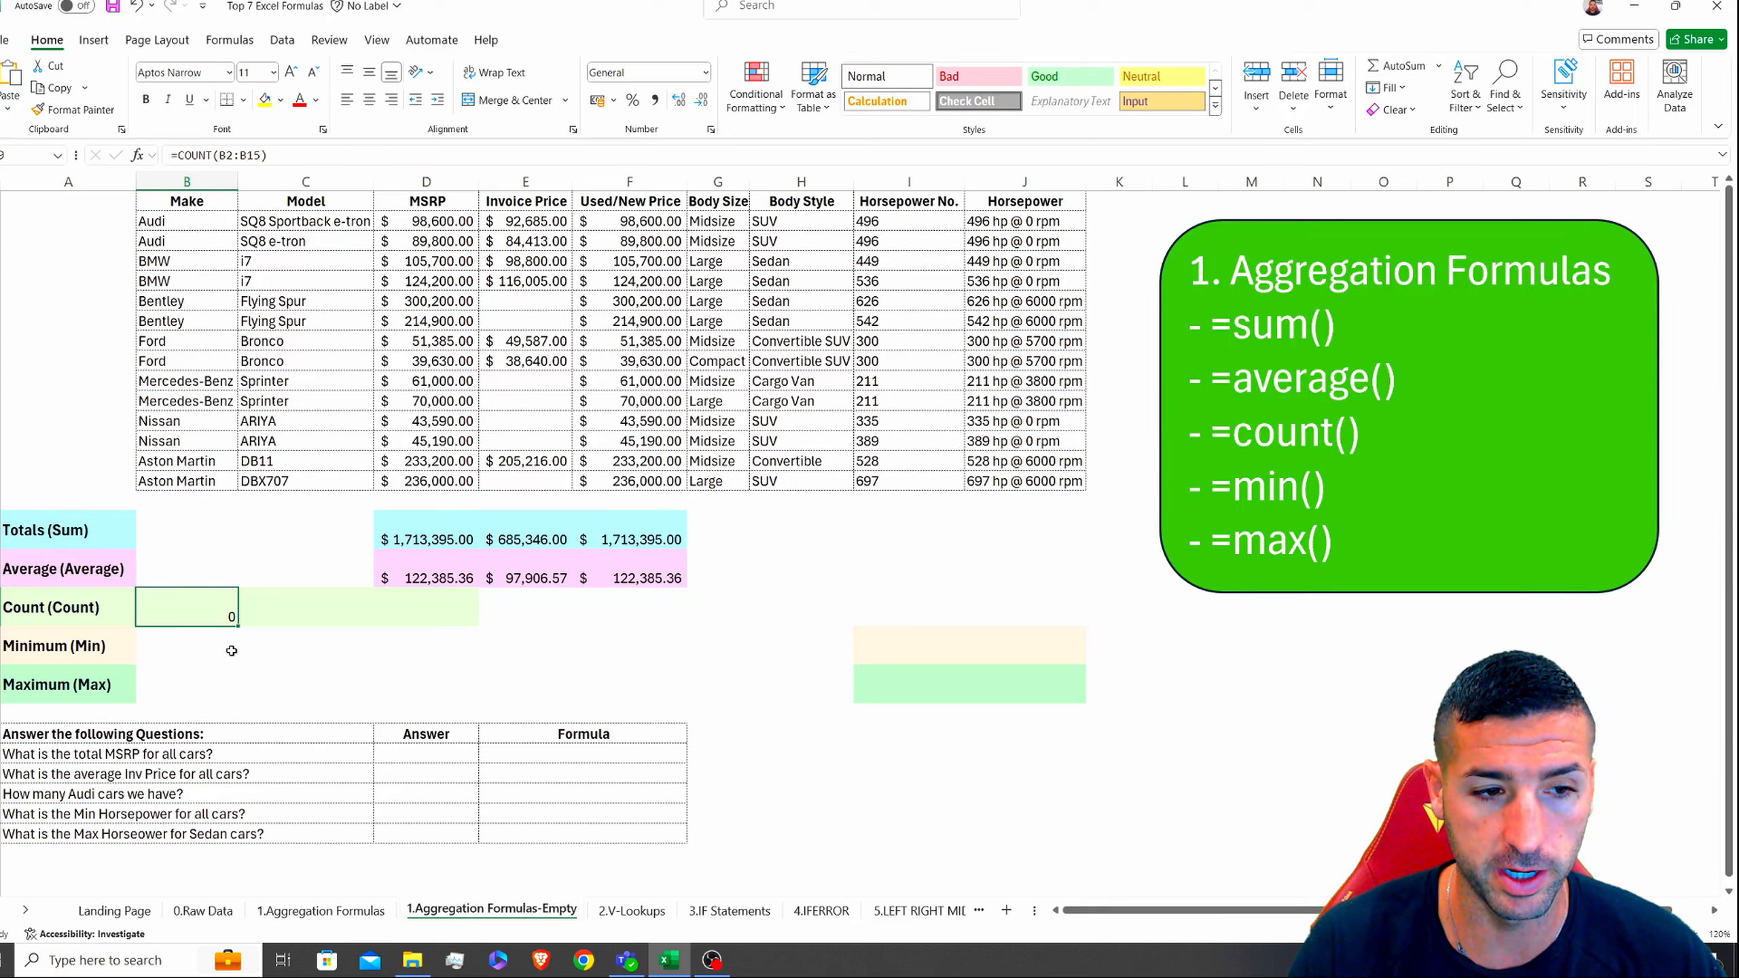
left_click_drag(239, 625, 447, 622)
left_click(306, 660)
left_click(223, 619)
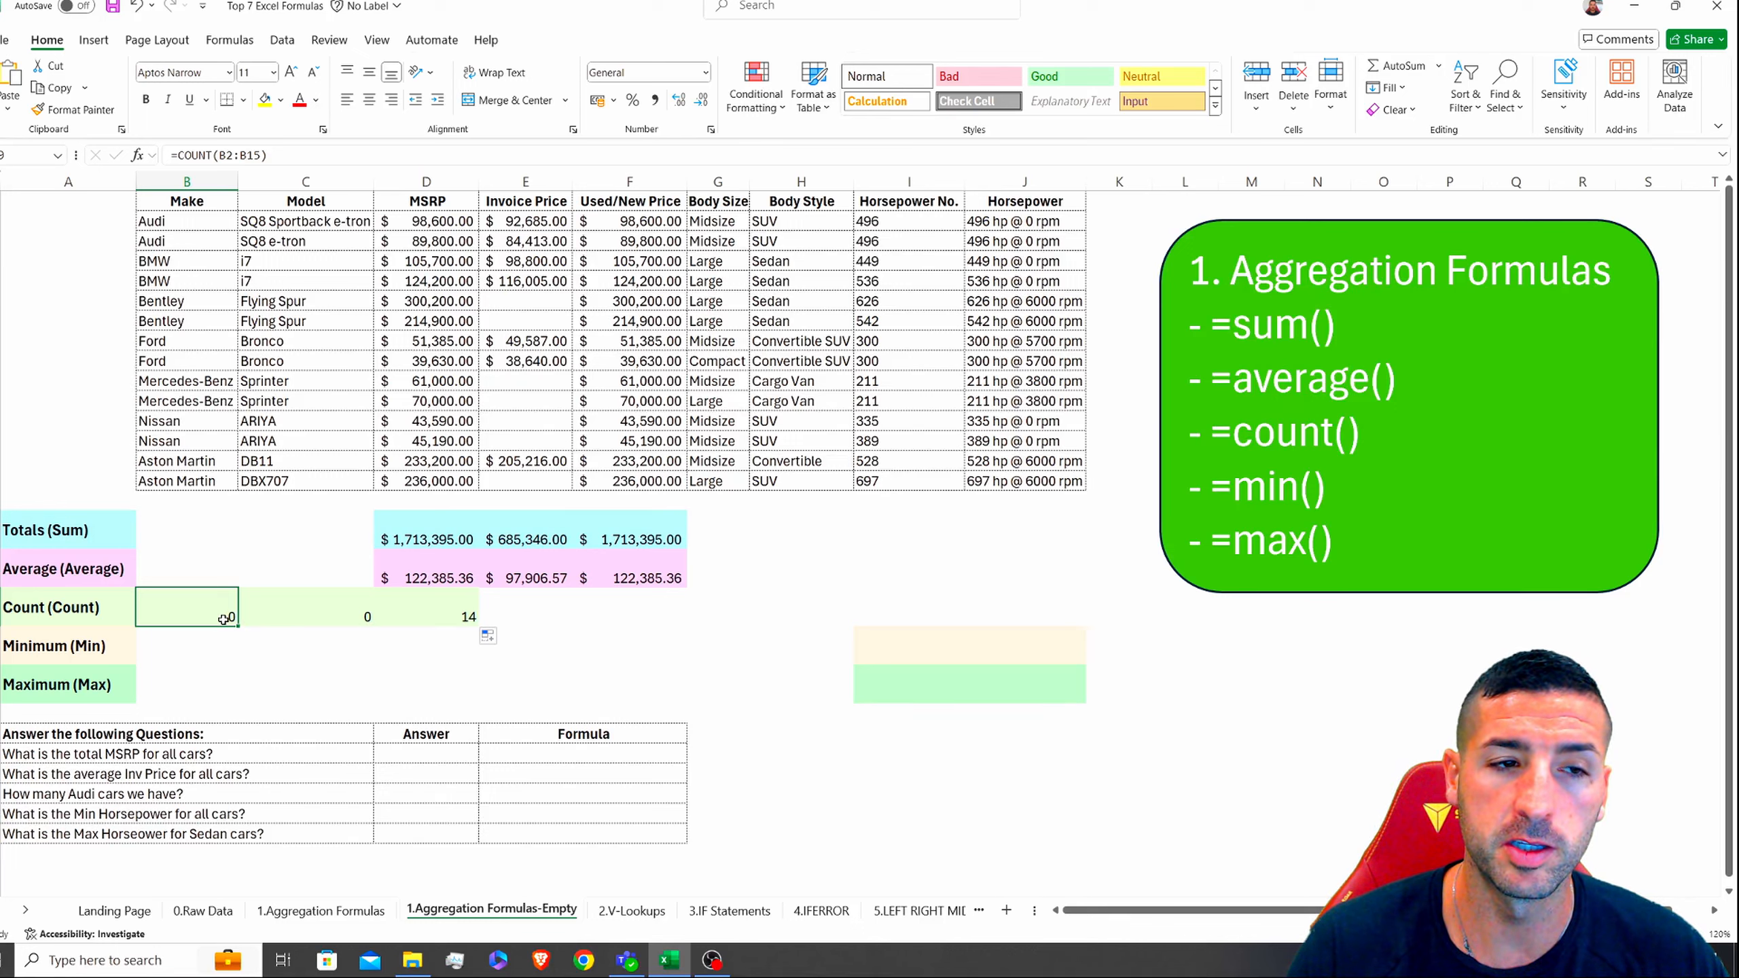
left_click_drag(216, 262, 208, 436)
left_click_drag(279, 260, 306, 612)
left_click_drag(445, 481, 448, 223)
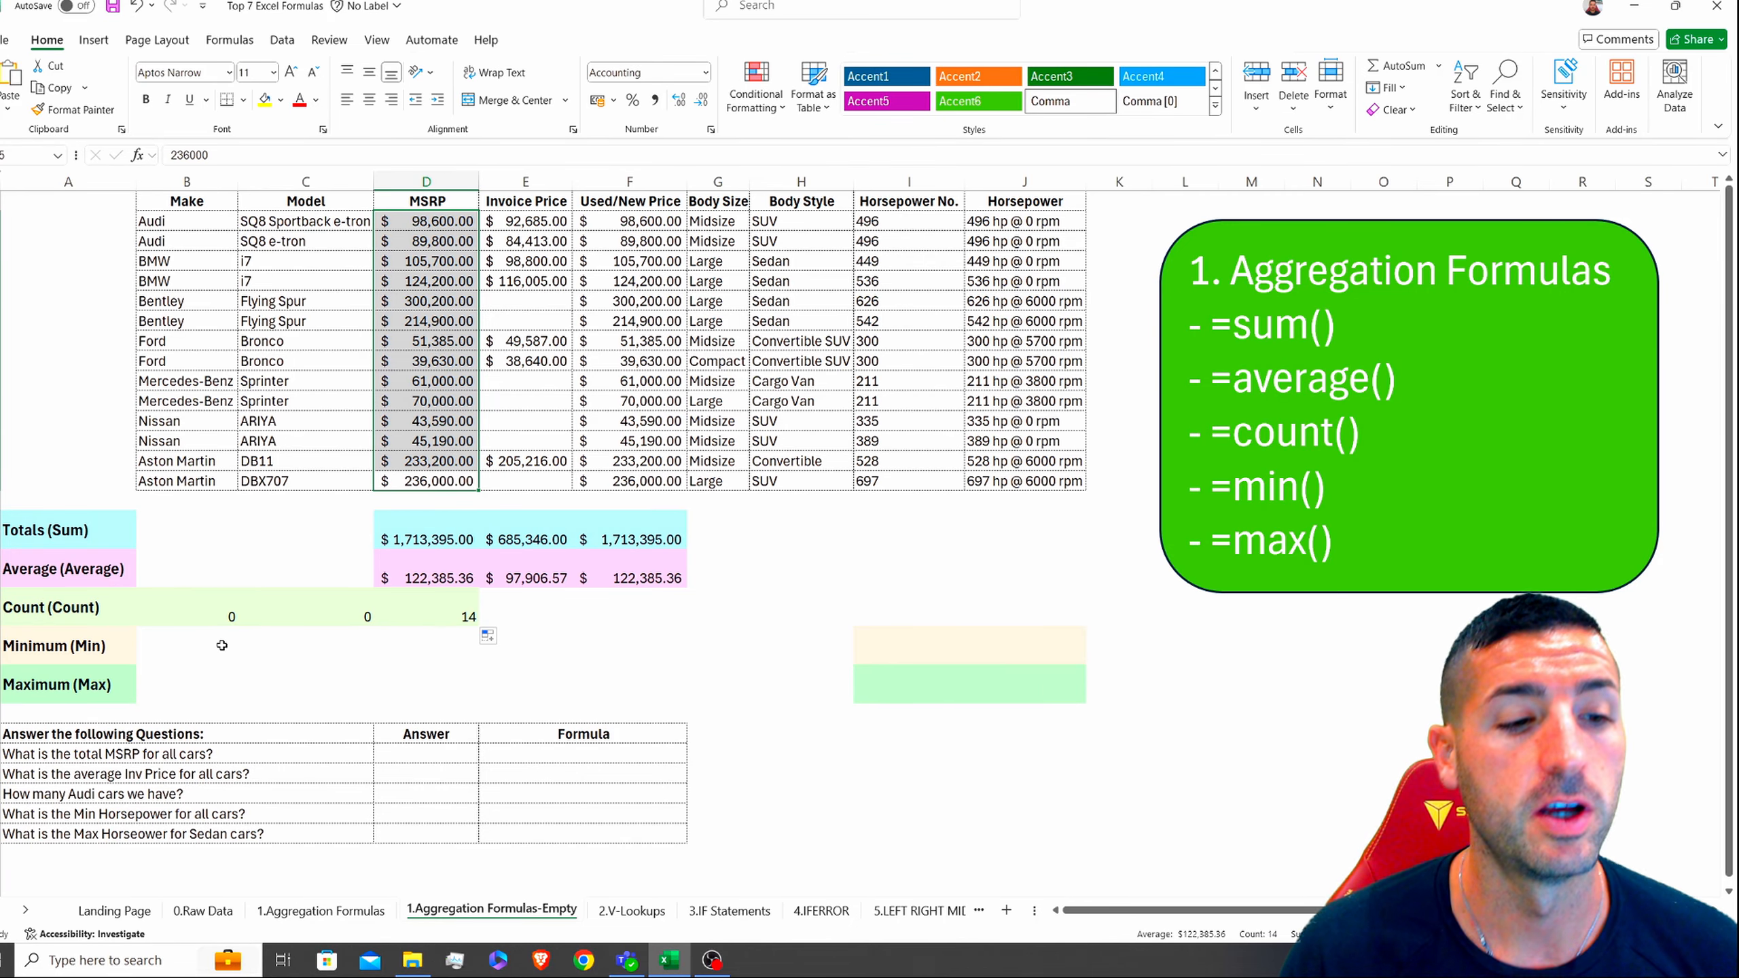
Step: Change the Make count formula to COUNTA and copy it across to the Model column
left_click(206, 616)
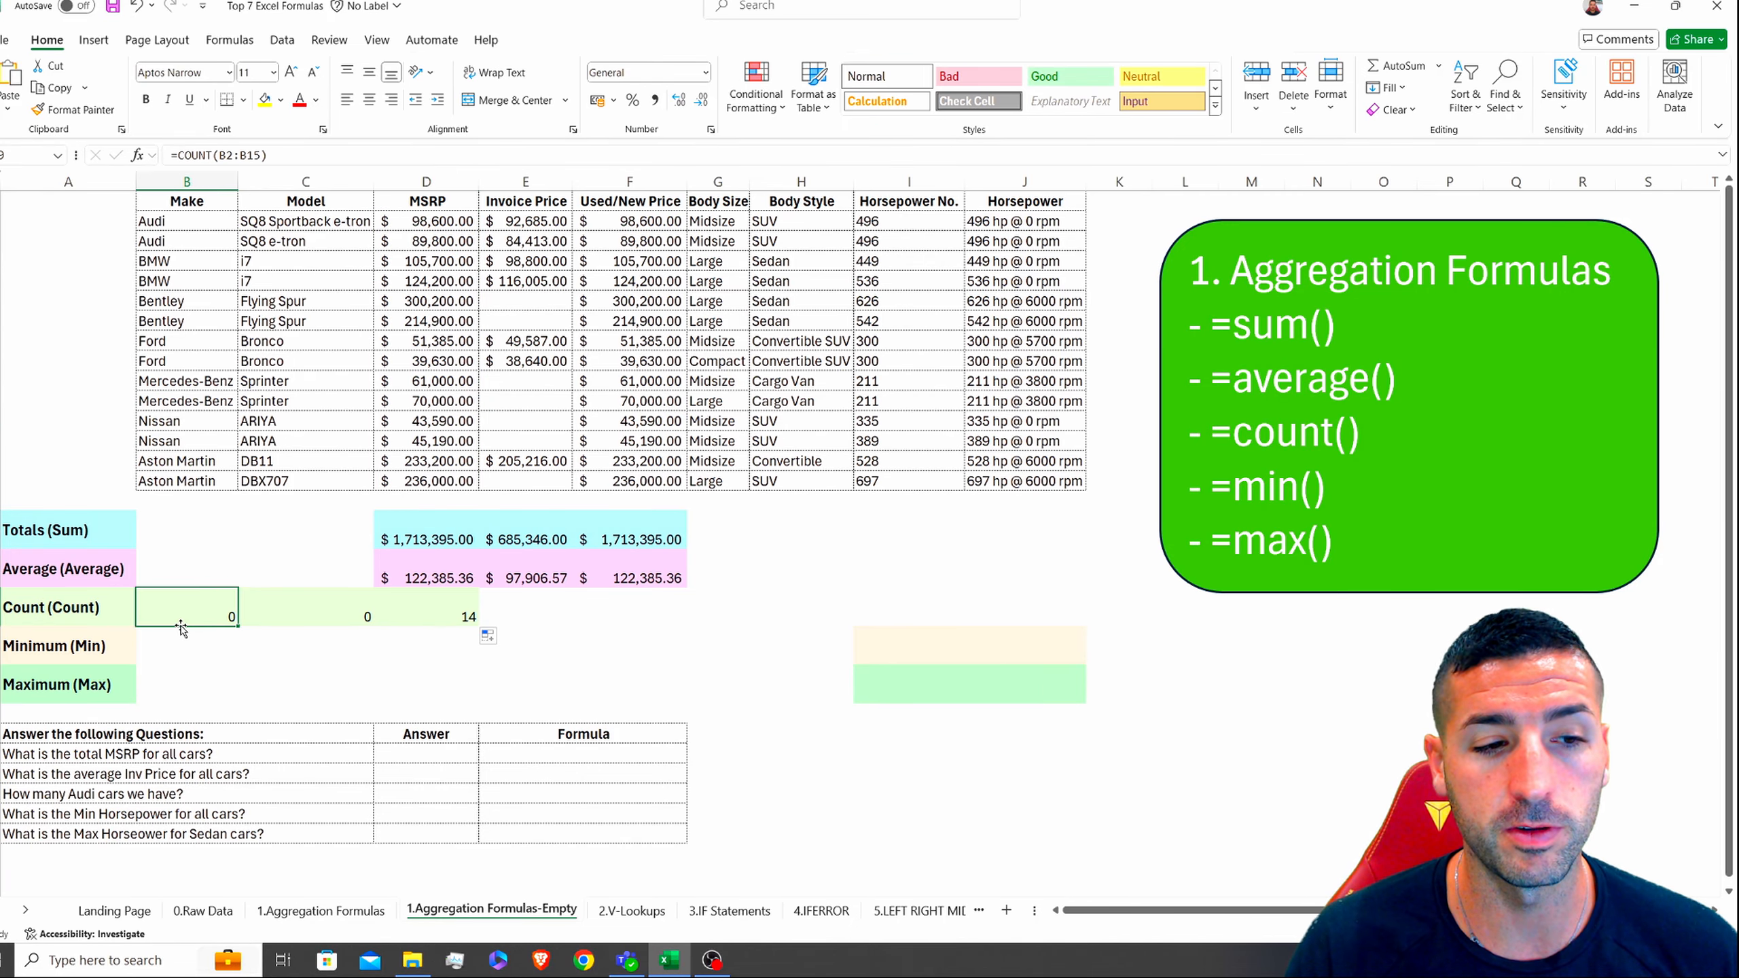
left_click(214, 156)
type("A")
key("Return")
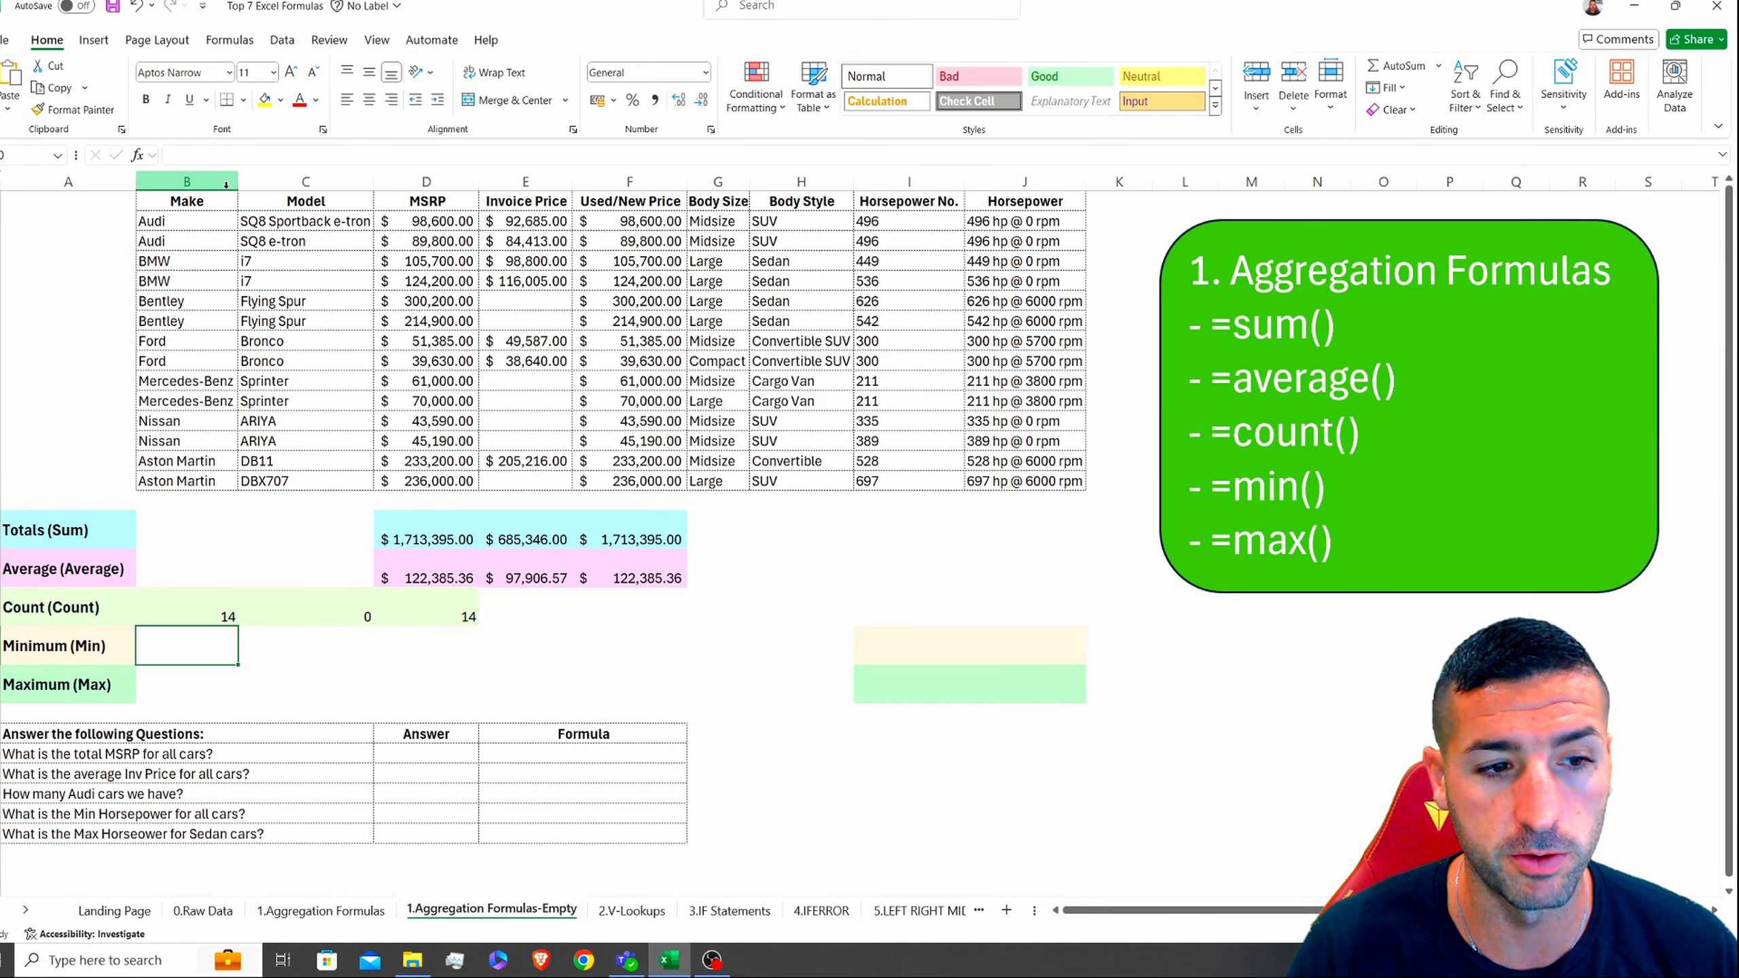
left_click(233, 617)
left_click_drag(238, 625, 311, 617)
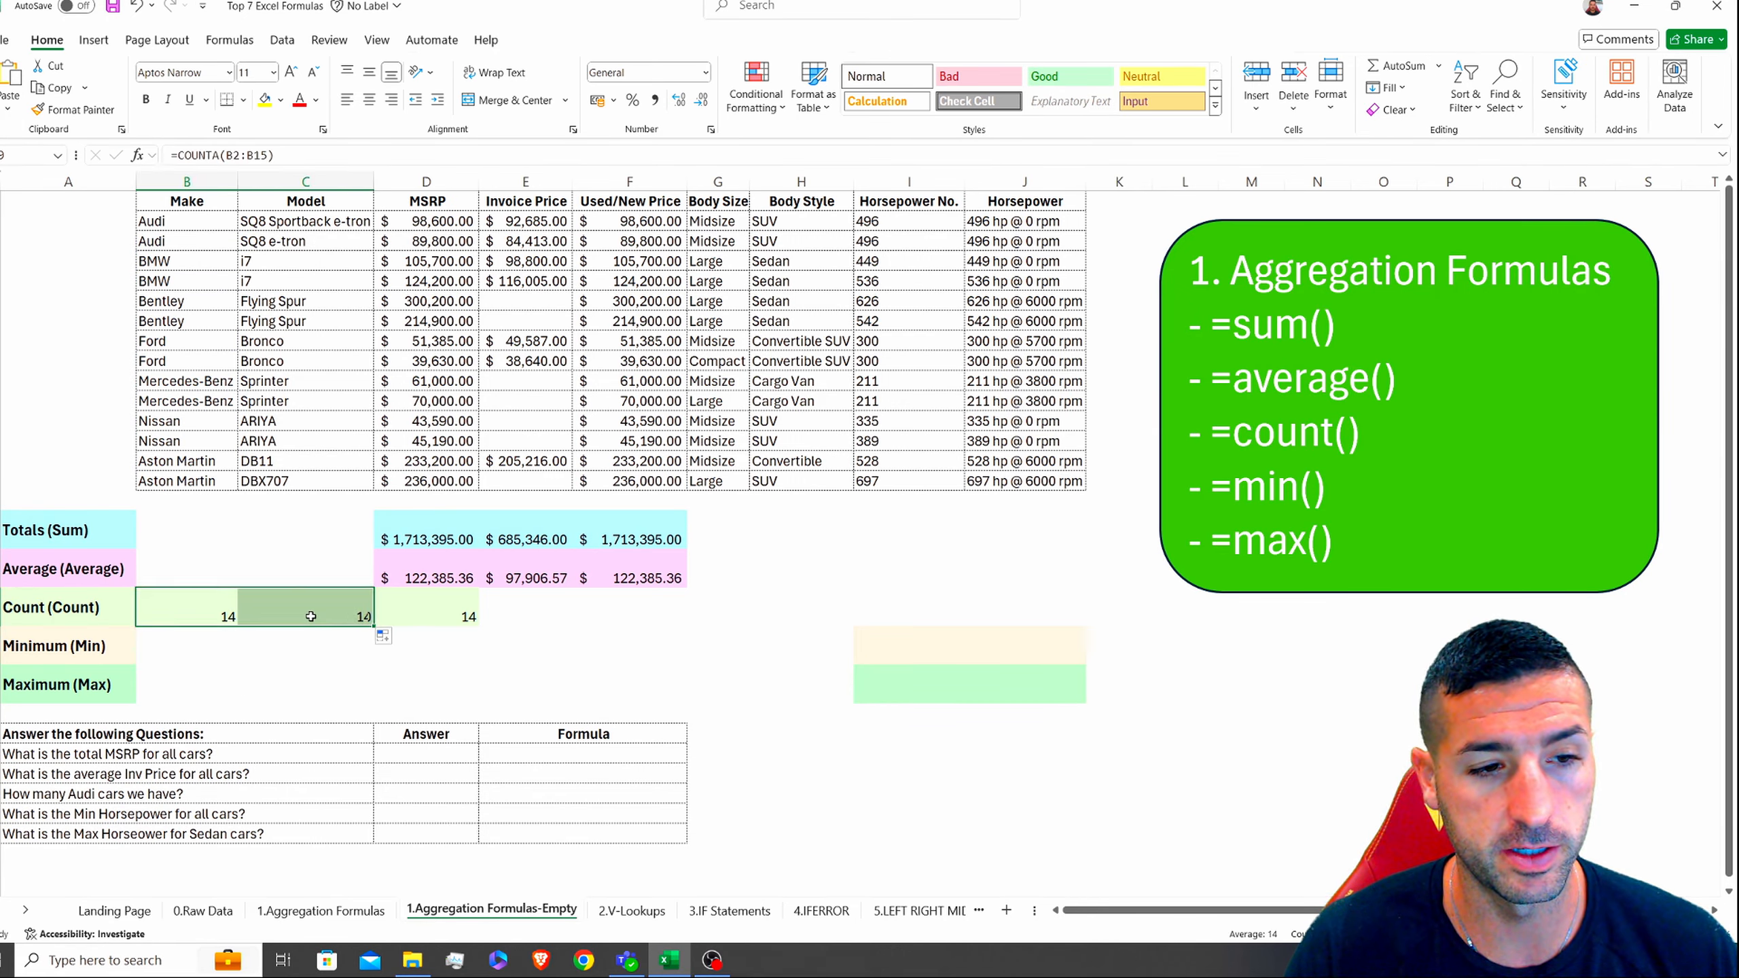
Step: Check the range of the COUNTA formula under Make against the entries in the Make column
left_click(282, 618)
left_click(203, 615)
left_click(326, 159)
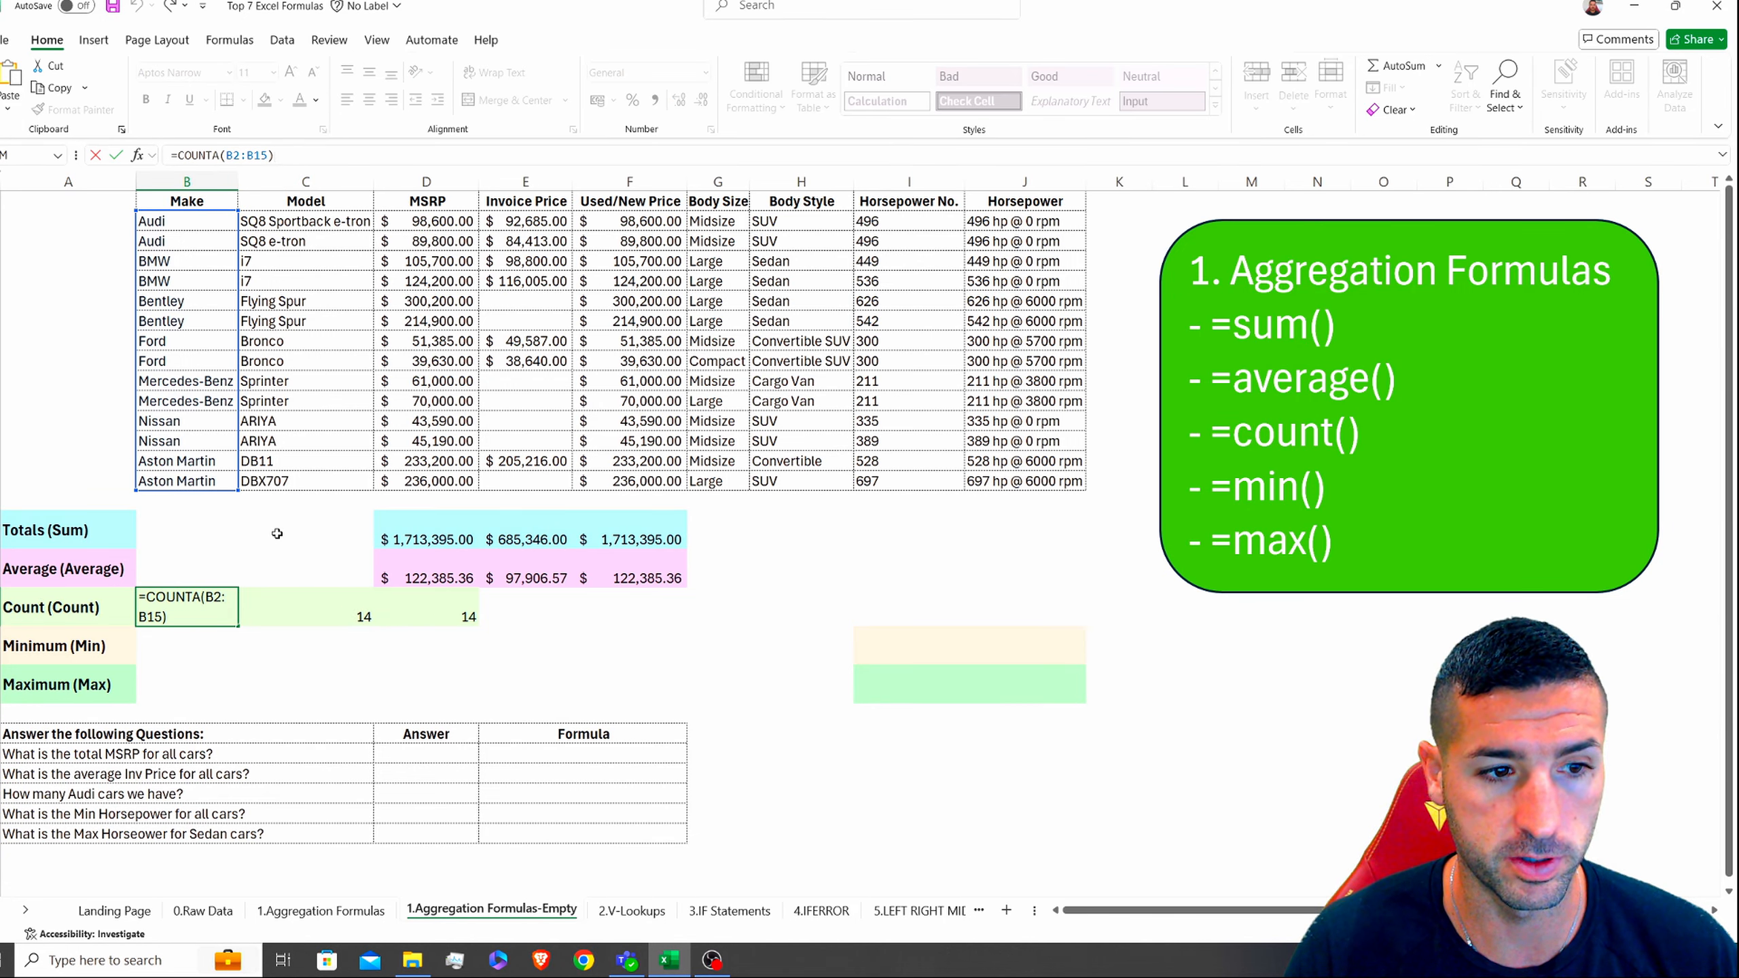
key("Return")
left_click_drag(198, 483, 190, 220)
Step: Enter =min(I2:I15) in the Minimum row under Horsepower No. and check it against the matching value in that column
left_click(109, 646)
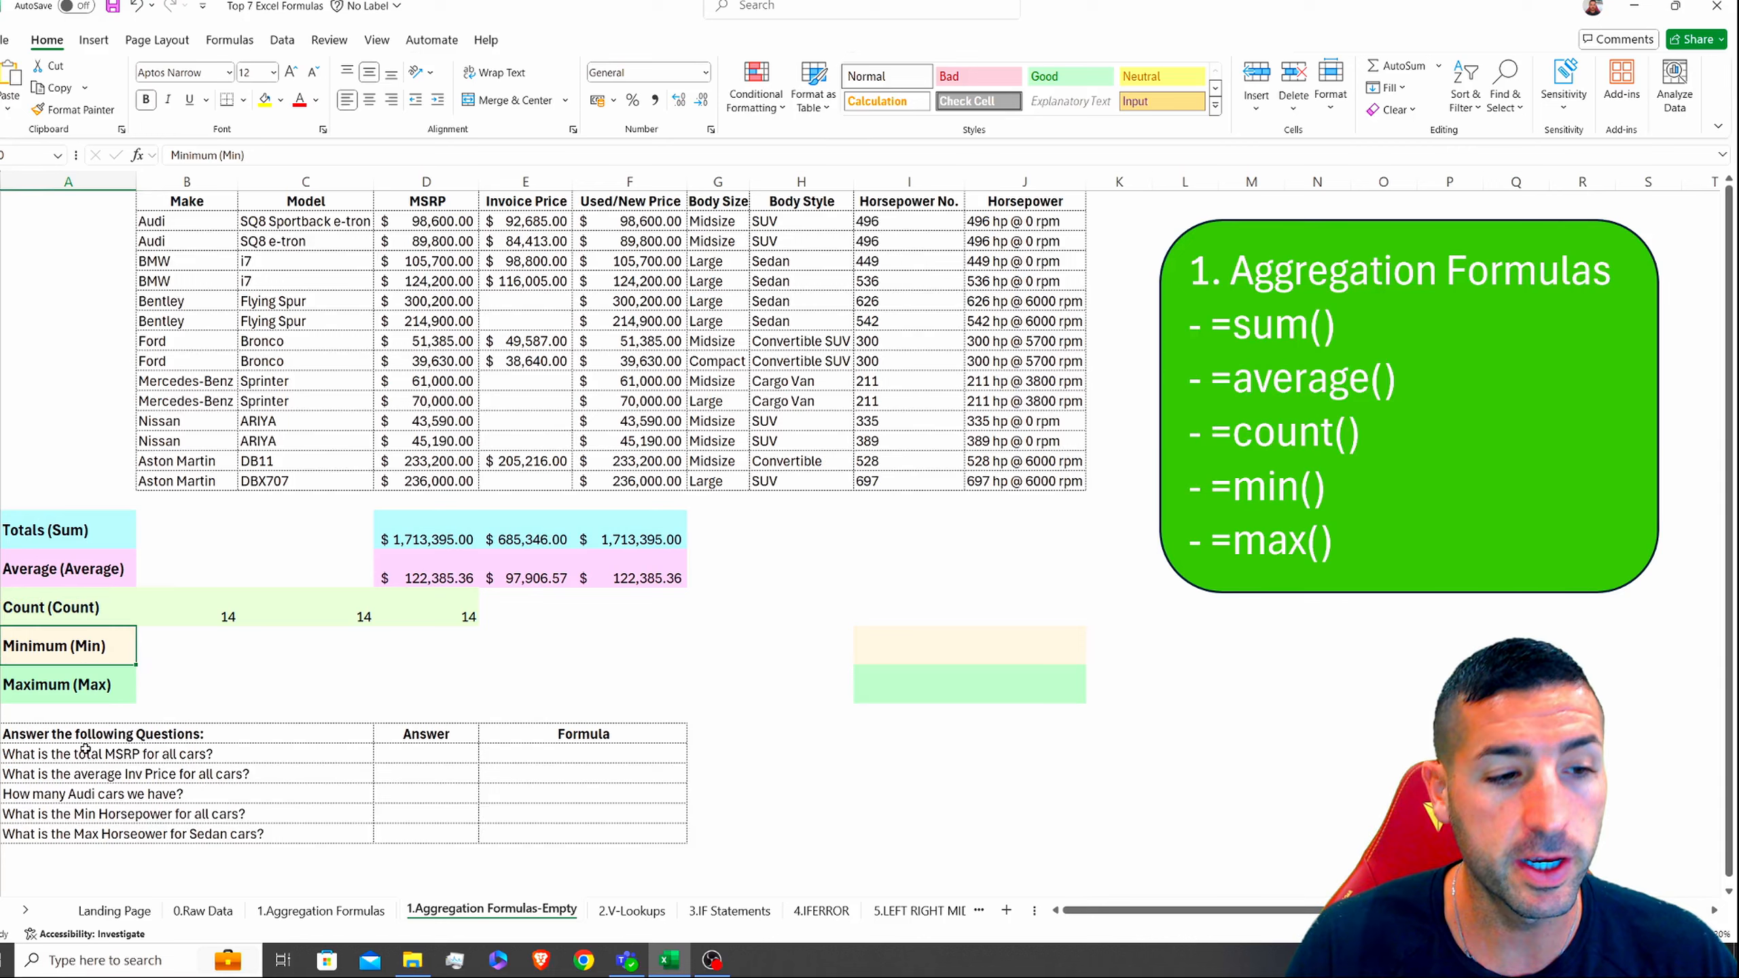
left_click(79, 700)
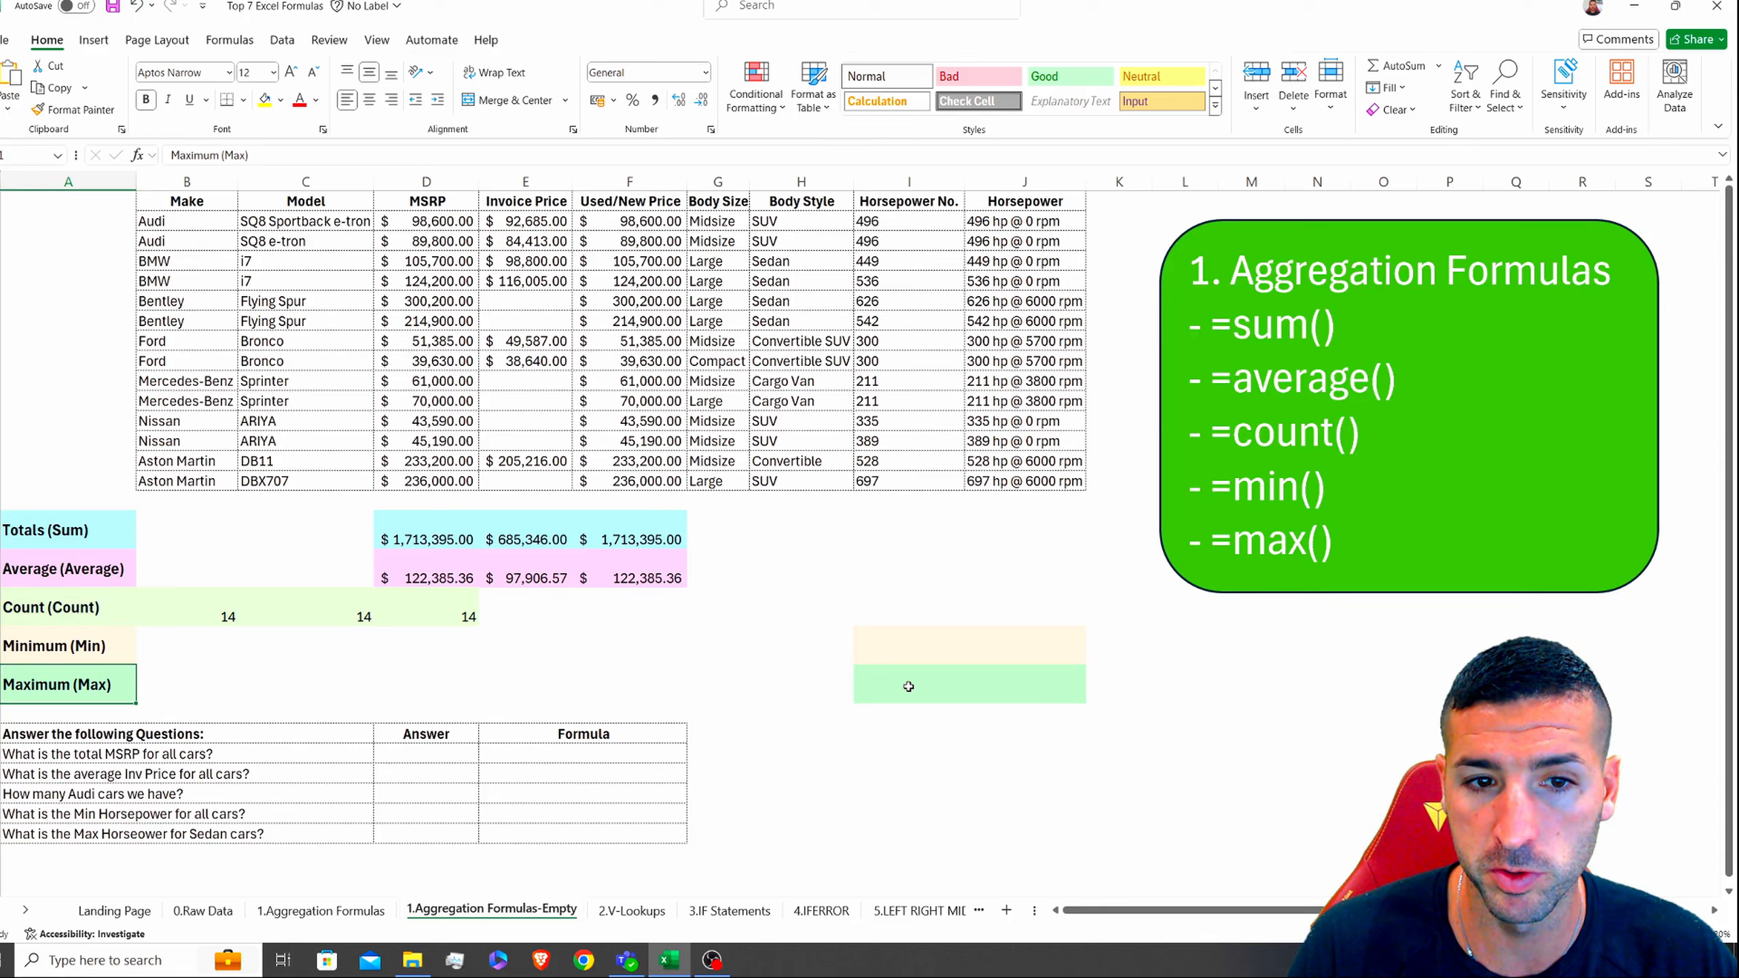
left_click(891, 641)
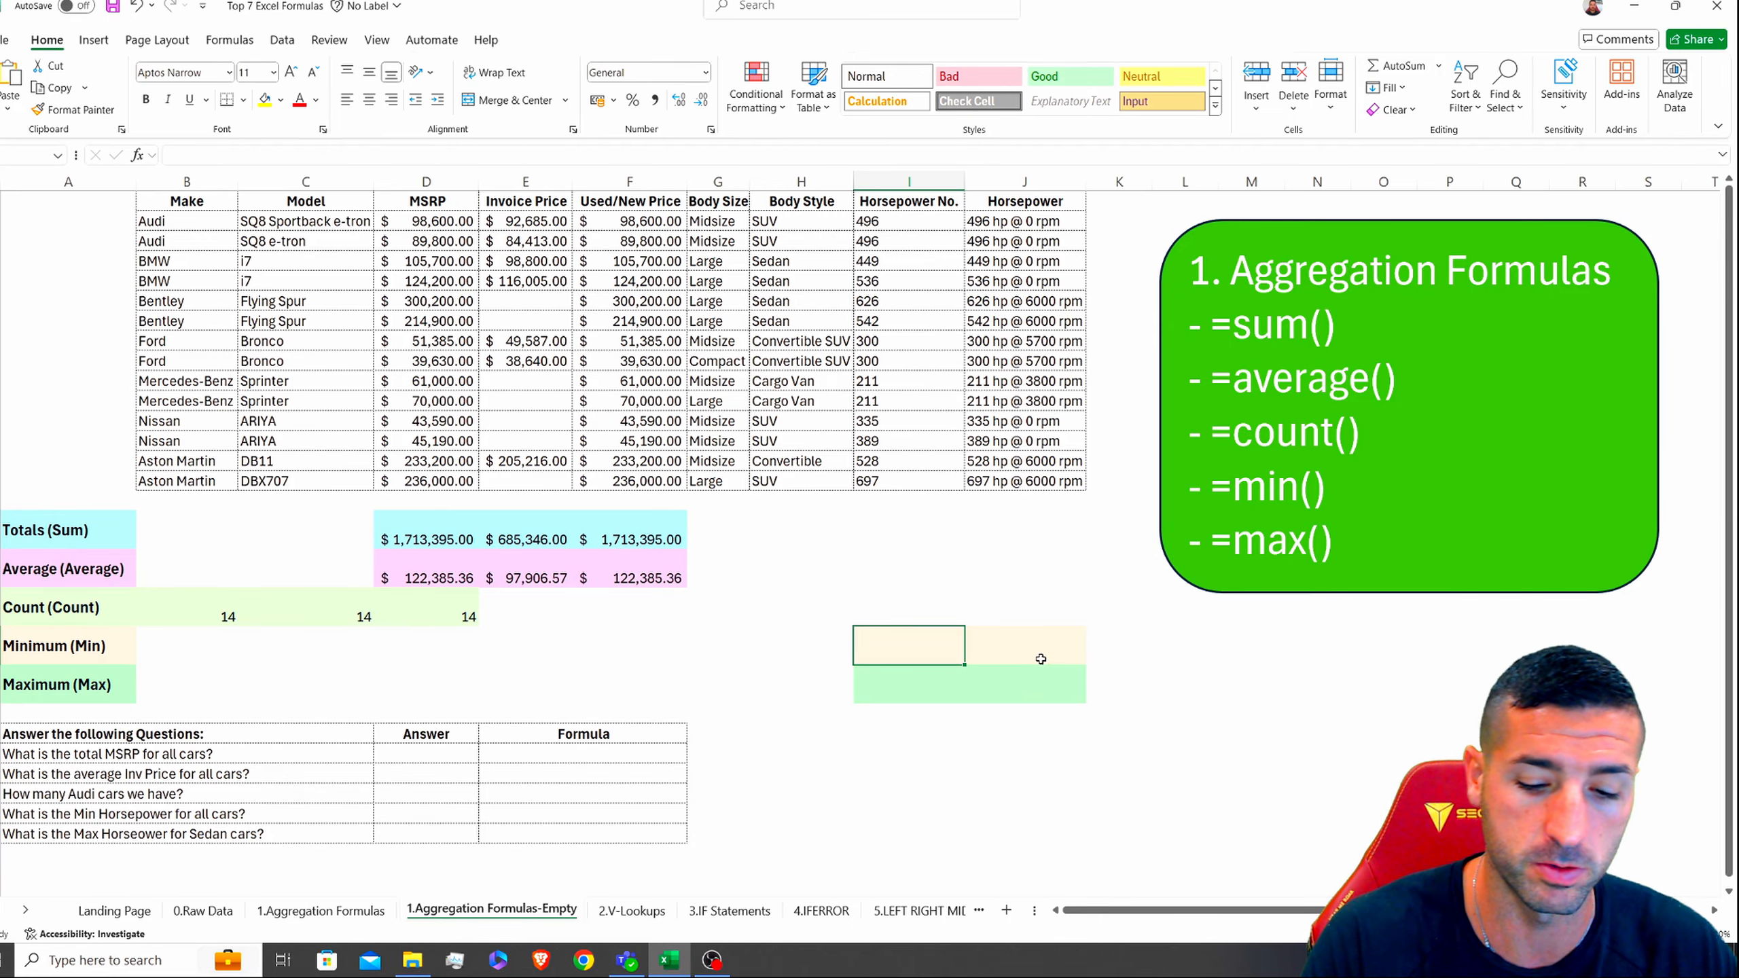
type("=min")
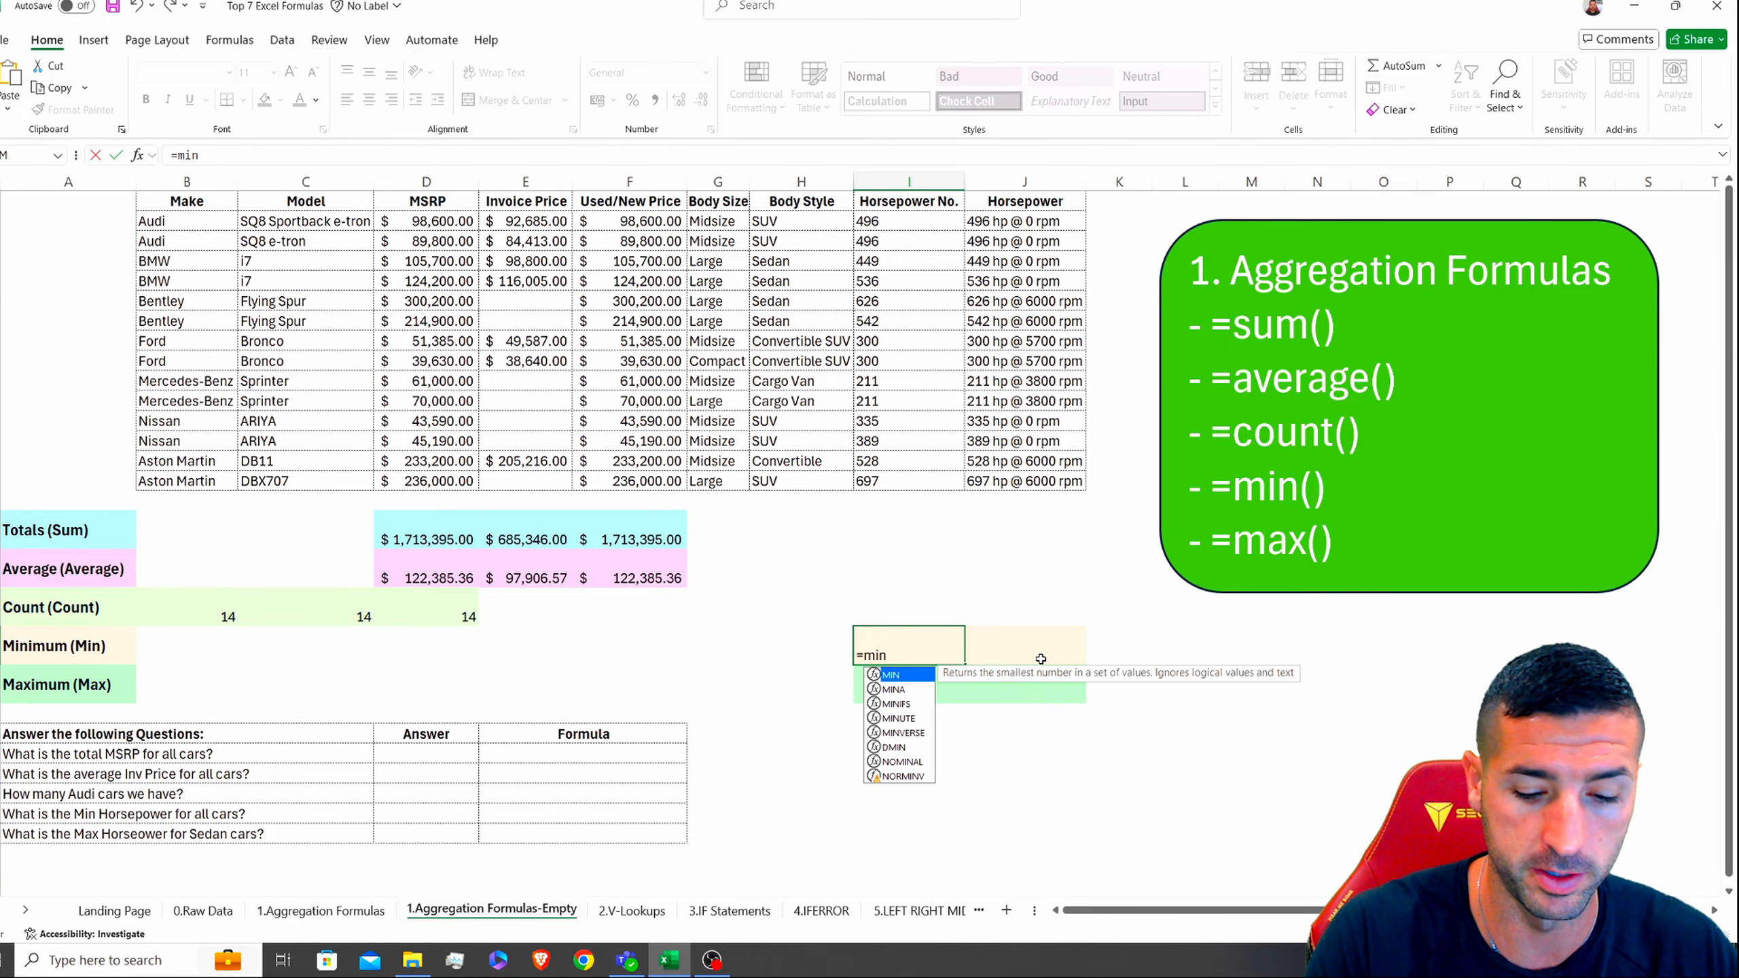
type("(")
left_click(874, 221)
key("ctrl+shift+Down")
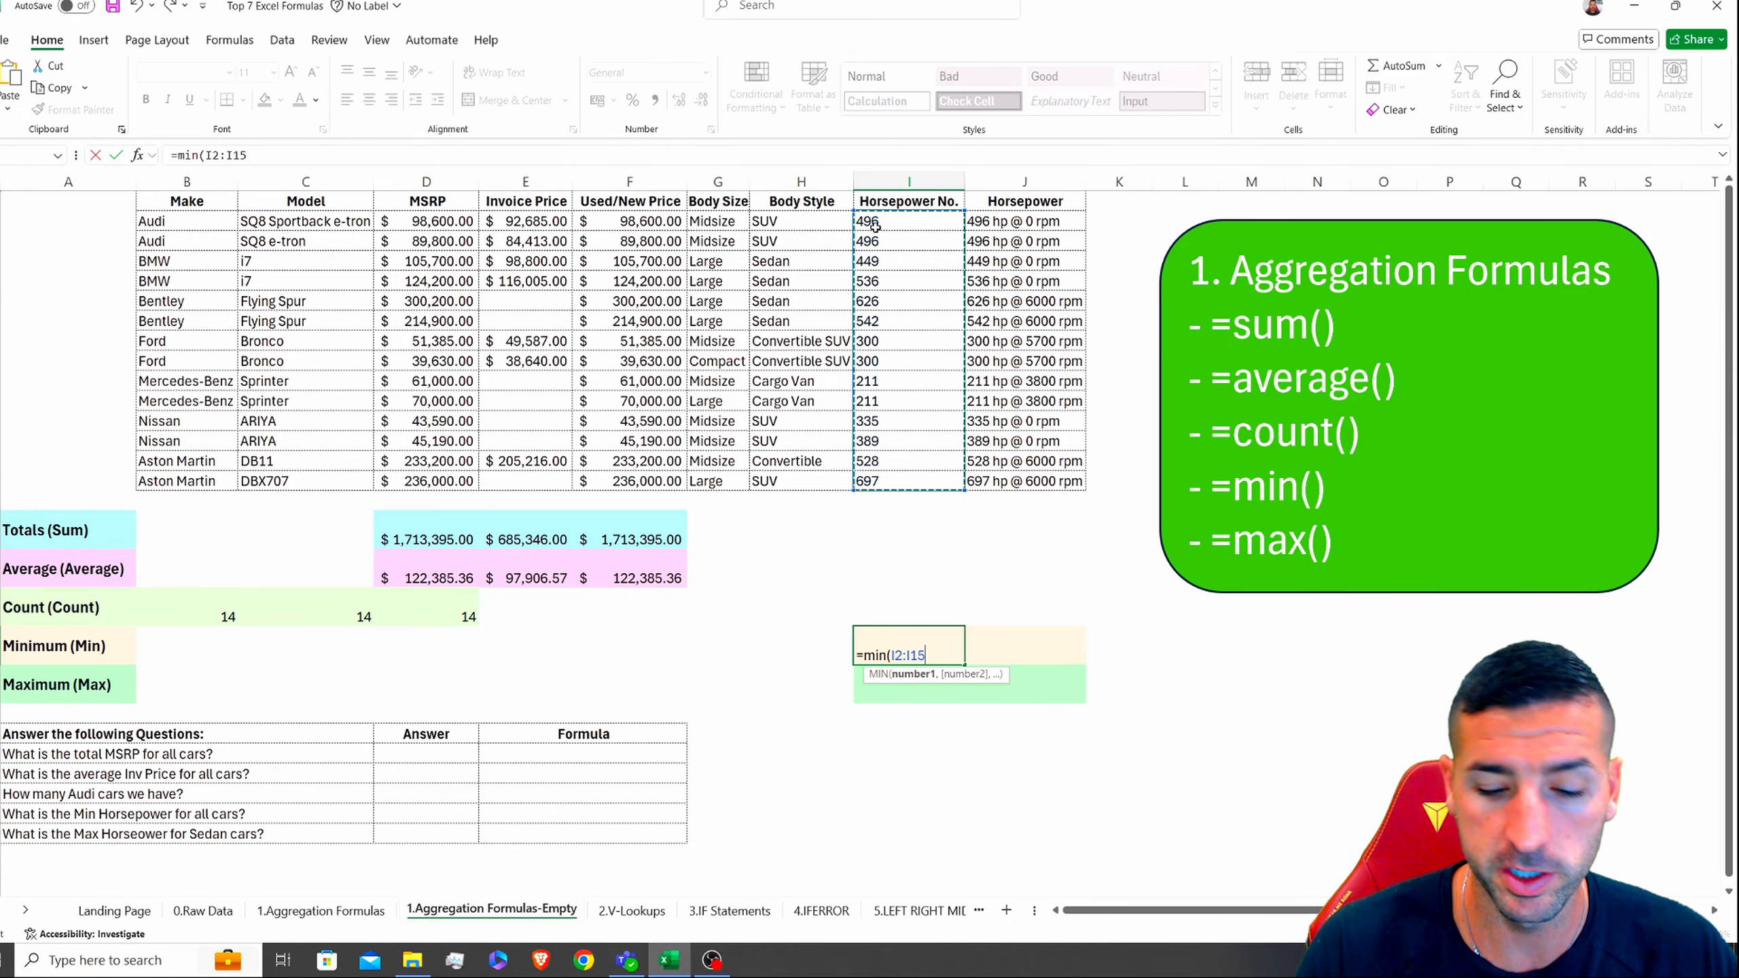
type(")")
key("Return")
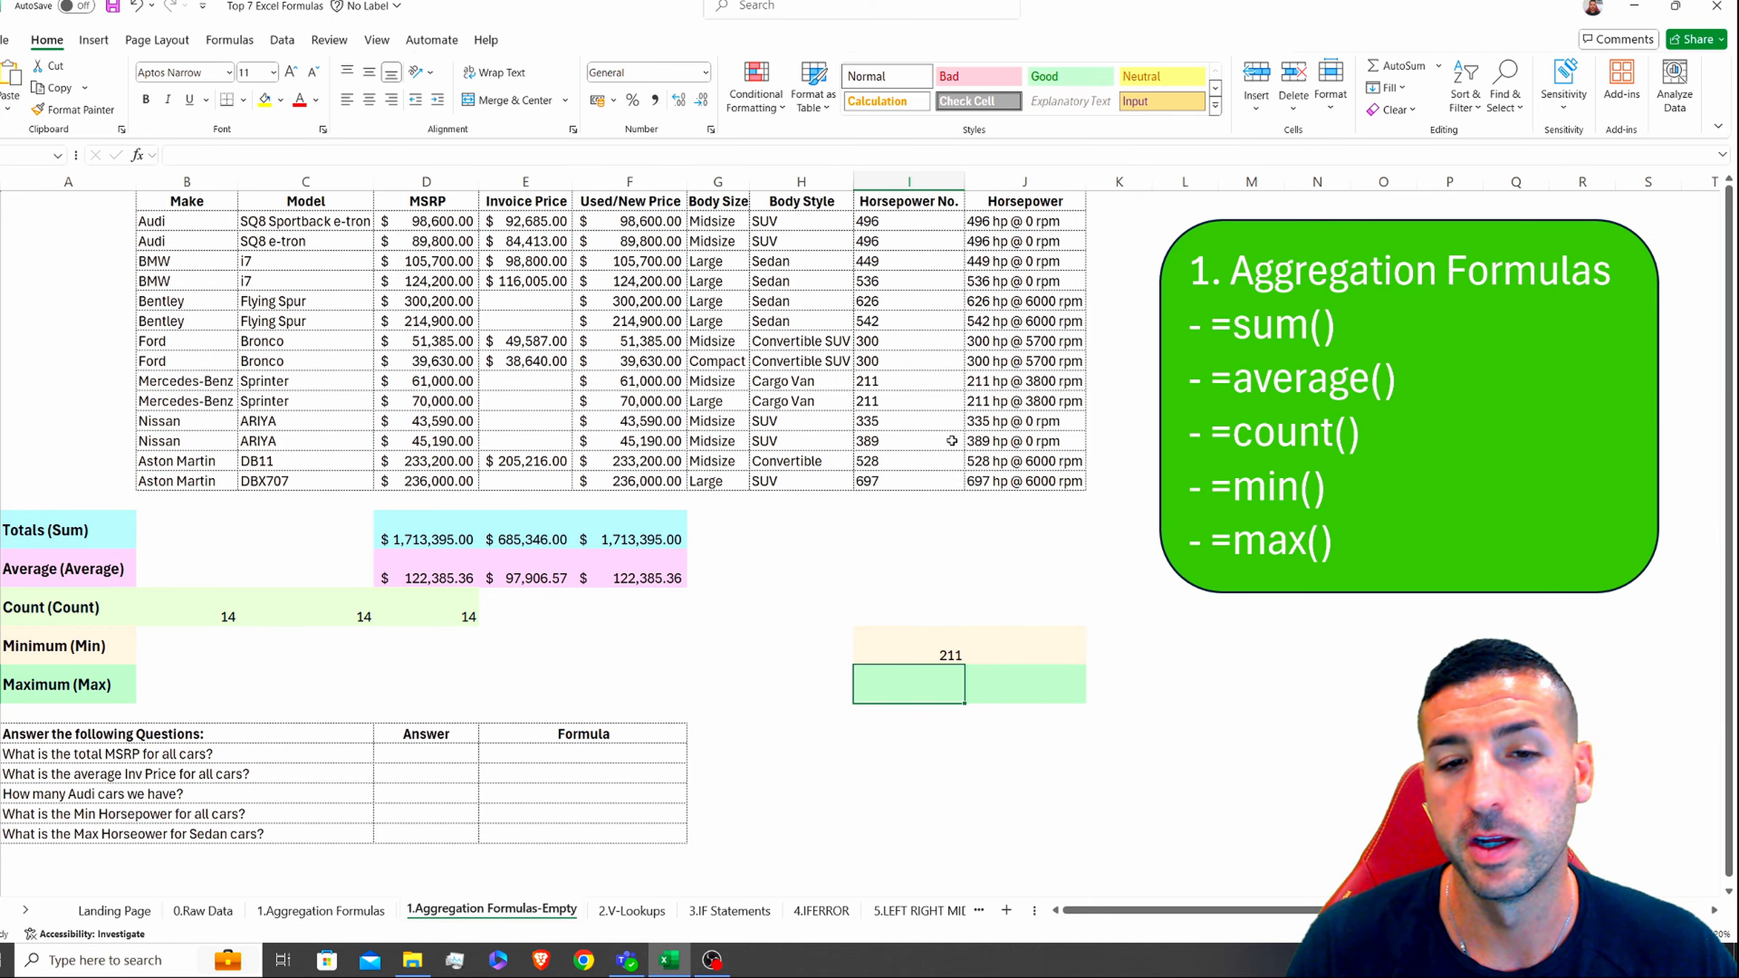
left_click(927, 659)
left_click(887, 384)
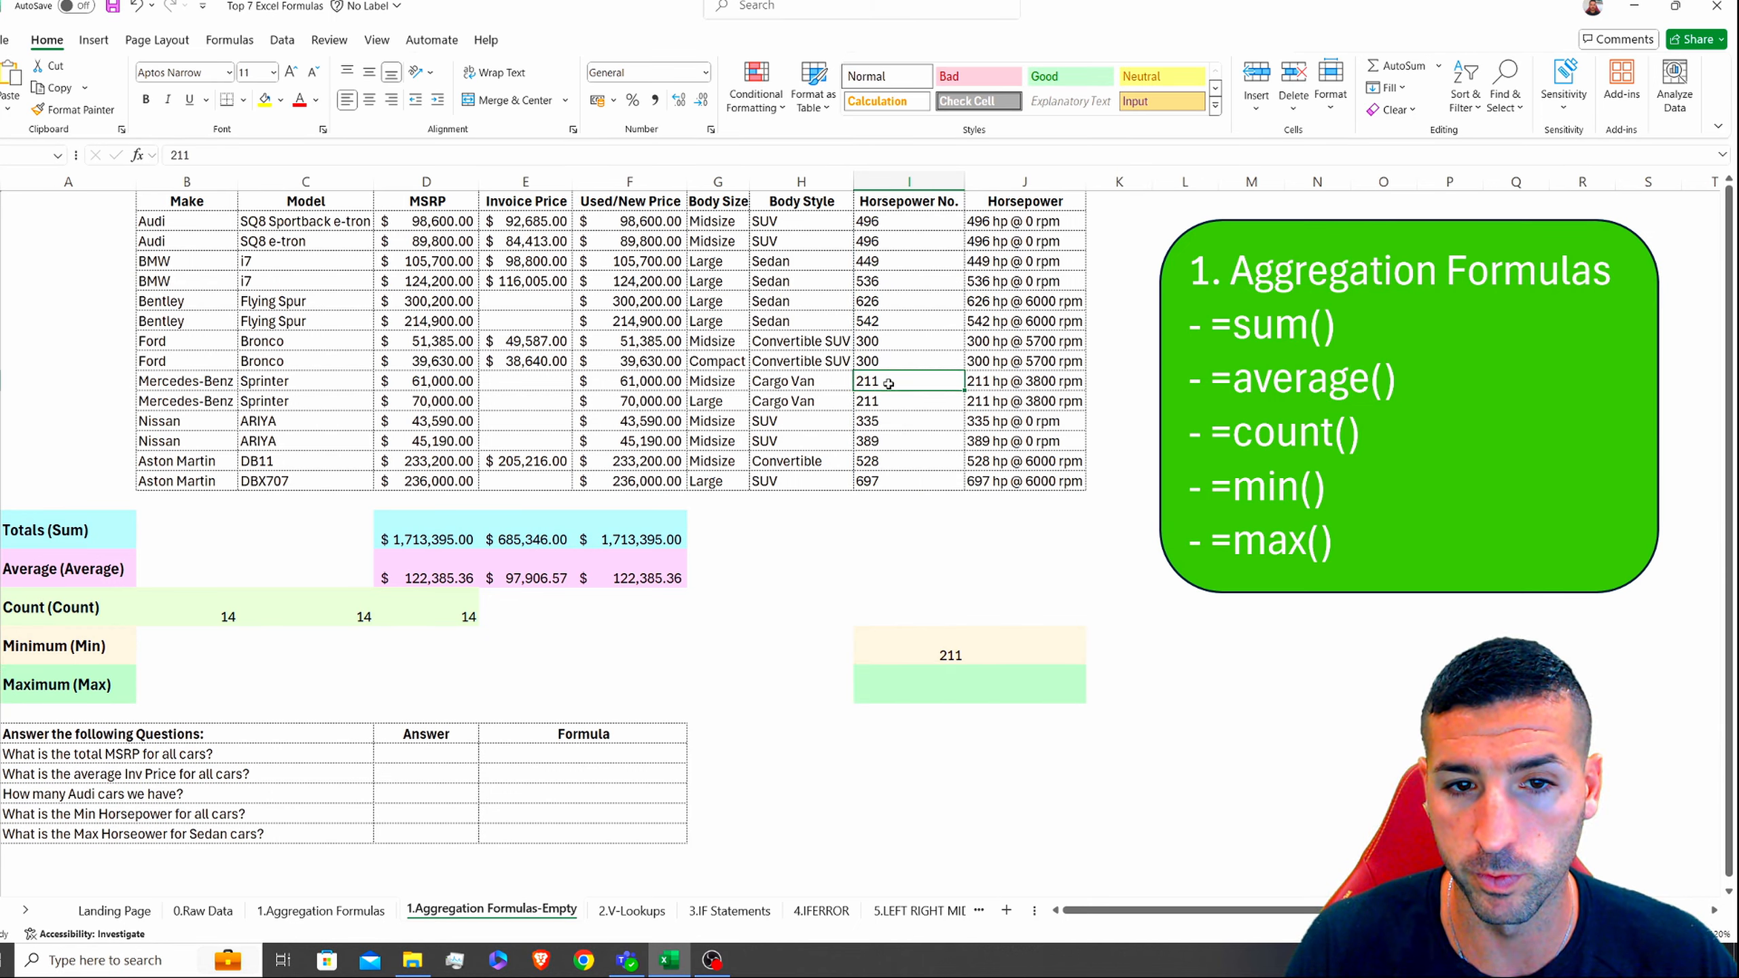
Step: Enter =max(I2:I15) in the Maximum row under Horsepower No
left_click(919, 692)
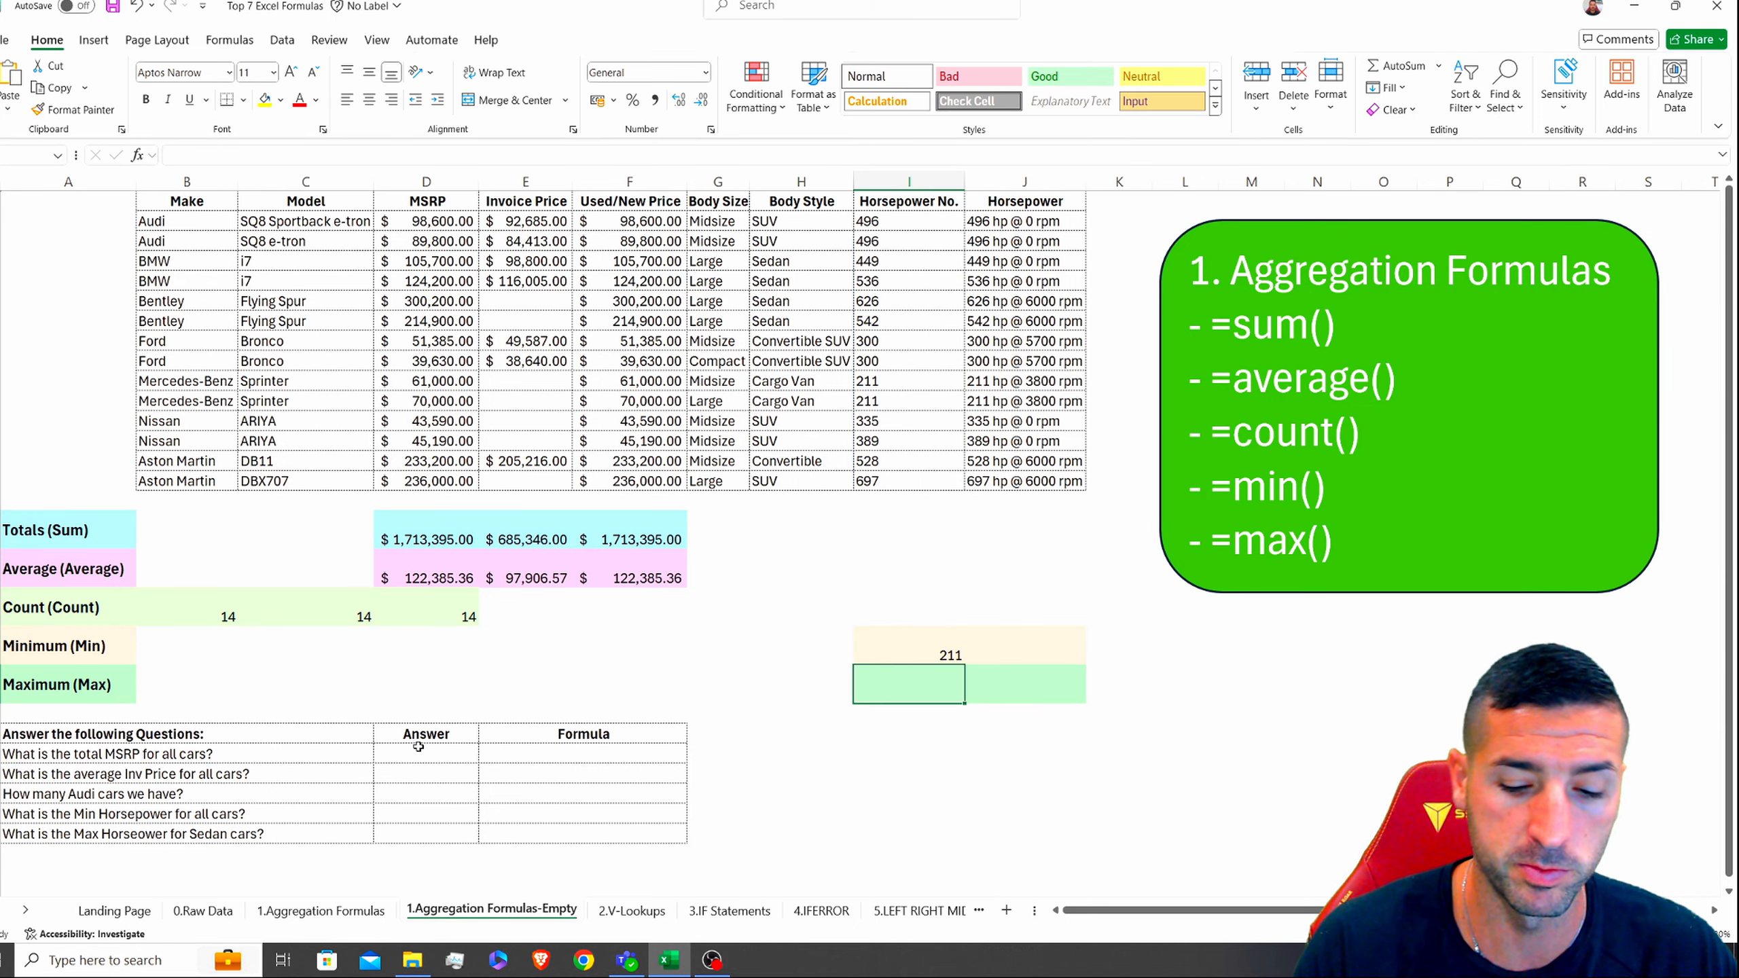
type("=max(")
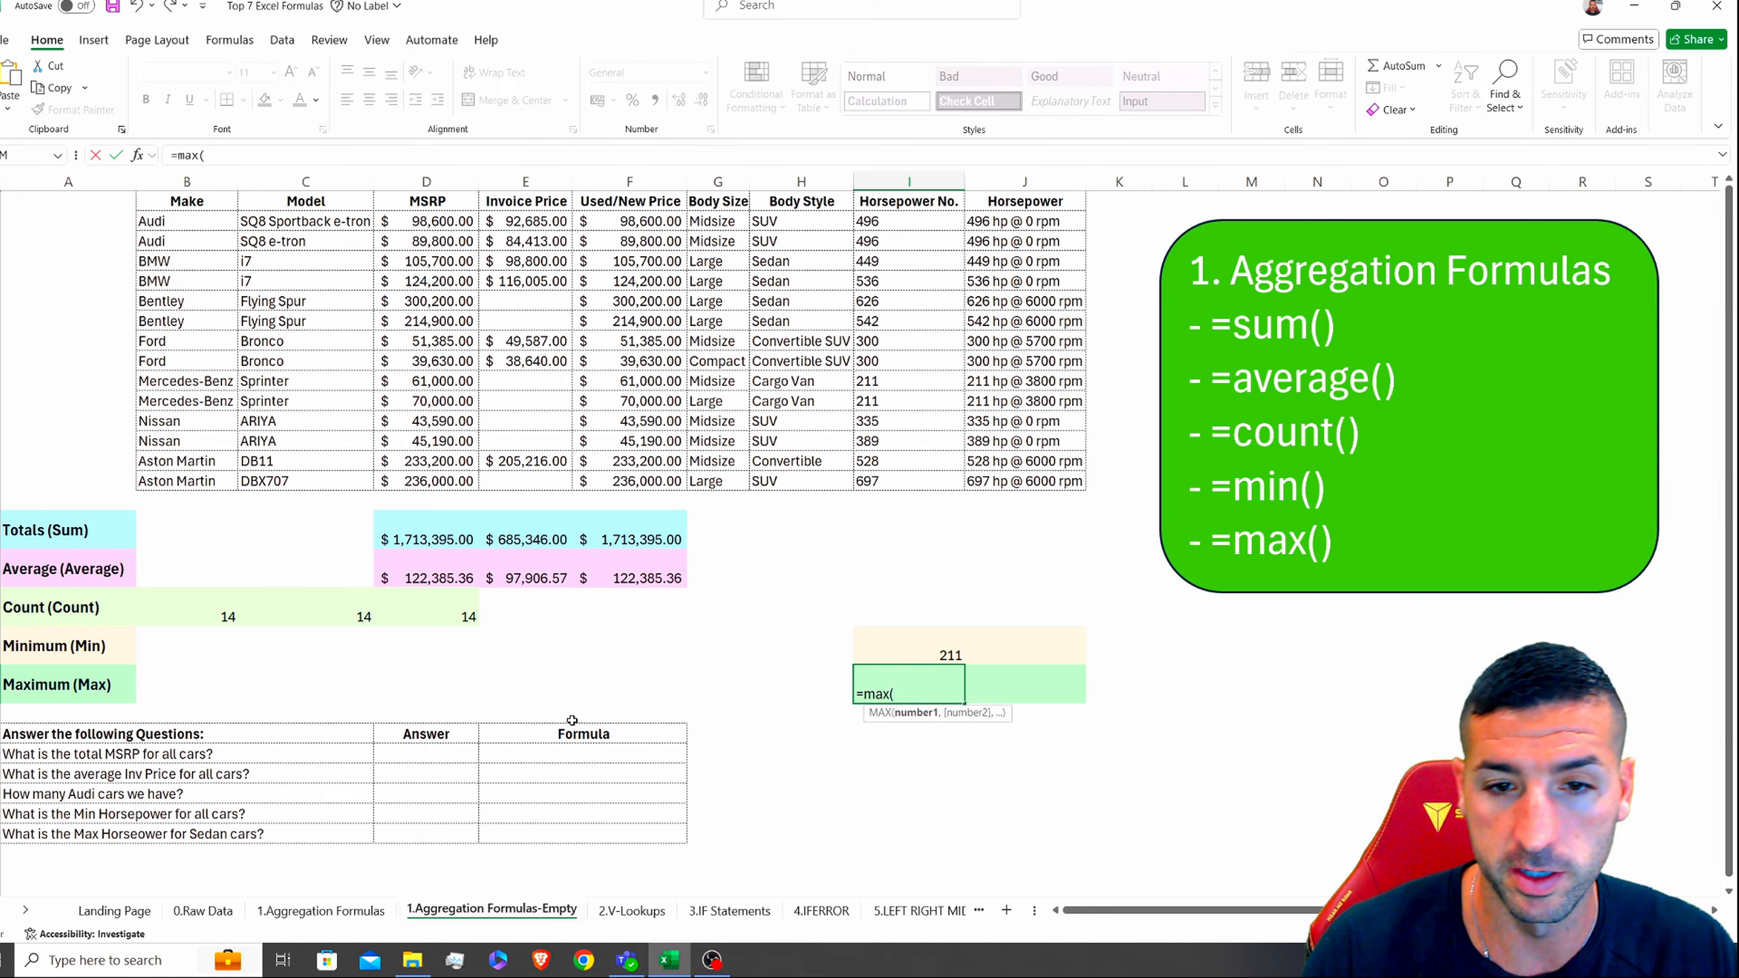
left_click_drag(902, 485, 886, 231)
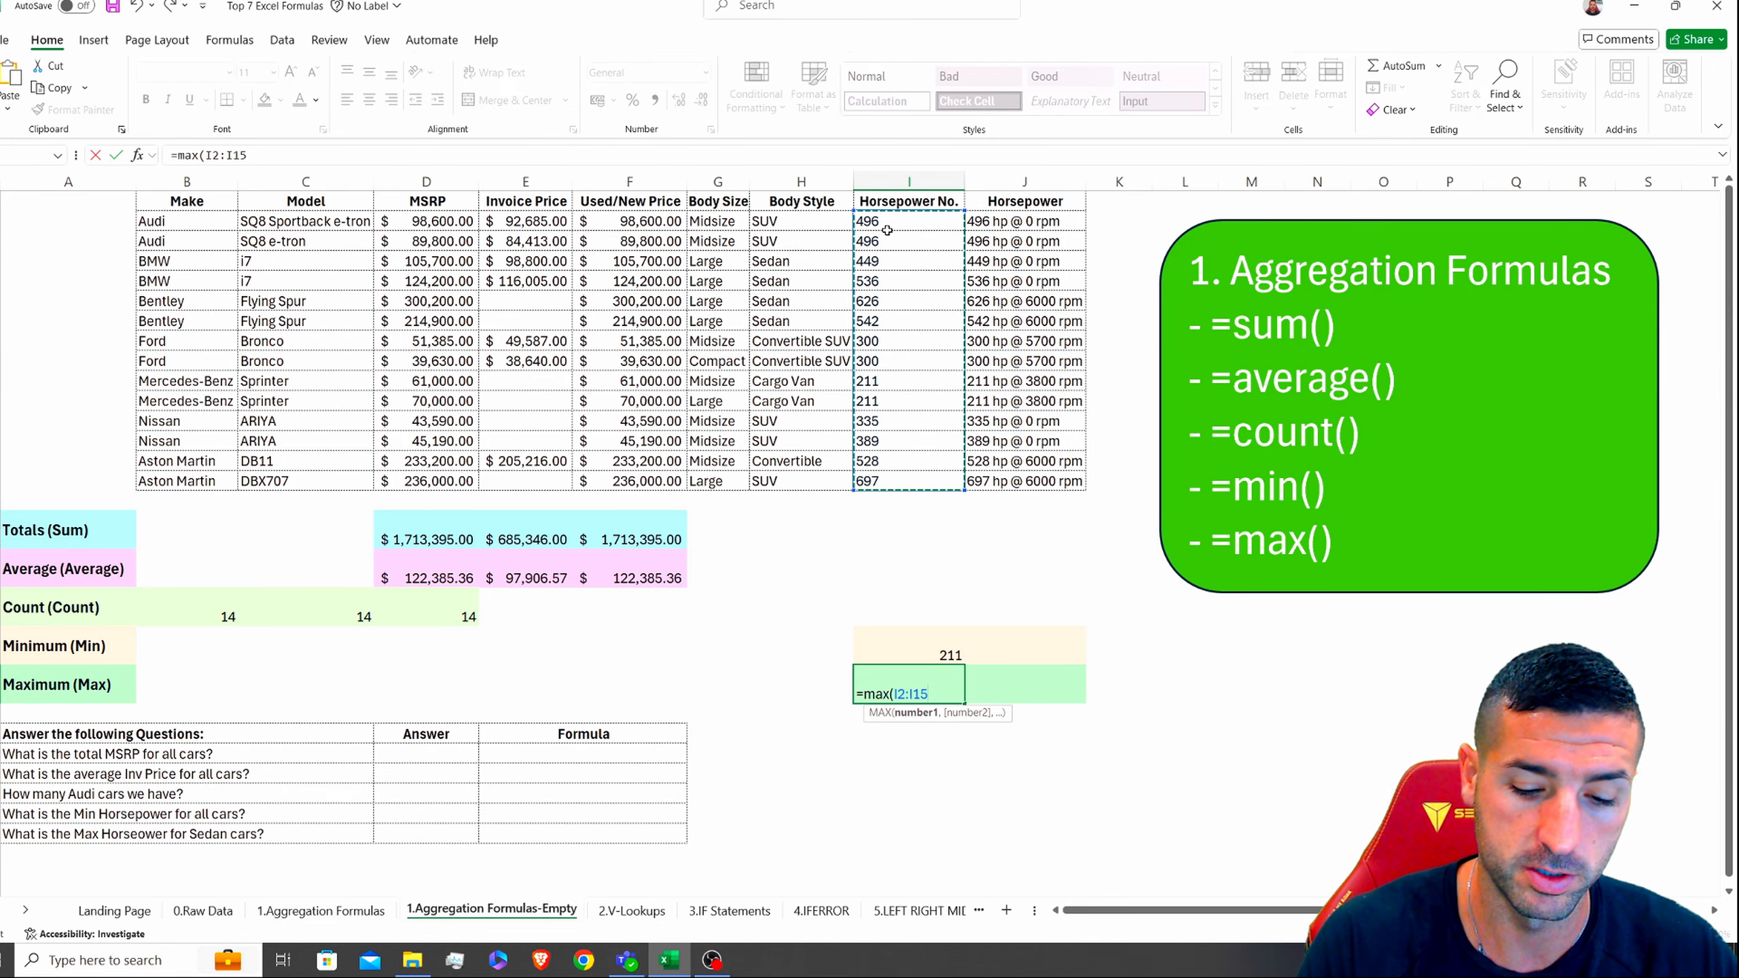
type(")")
key("Return")
key("Up")
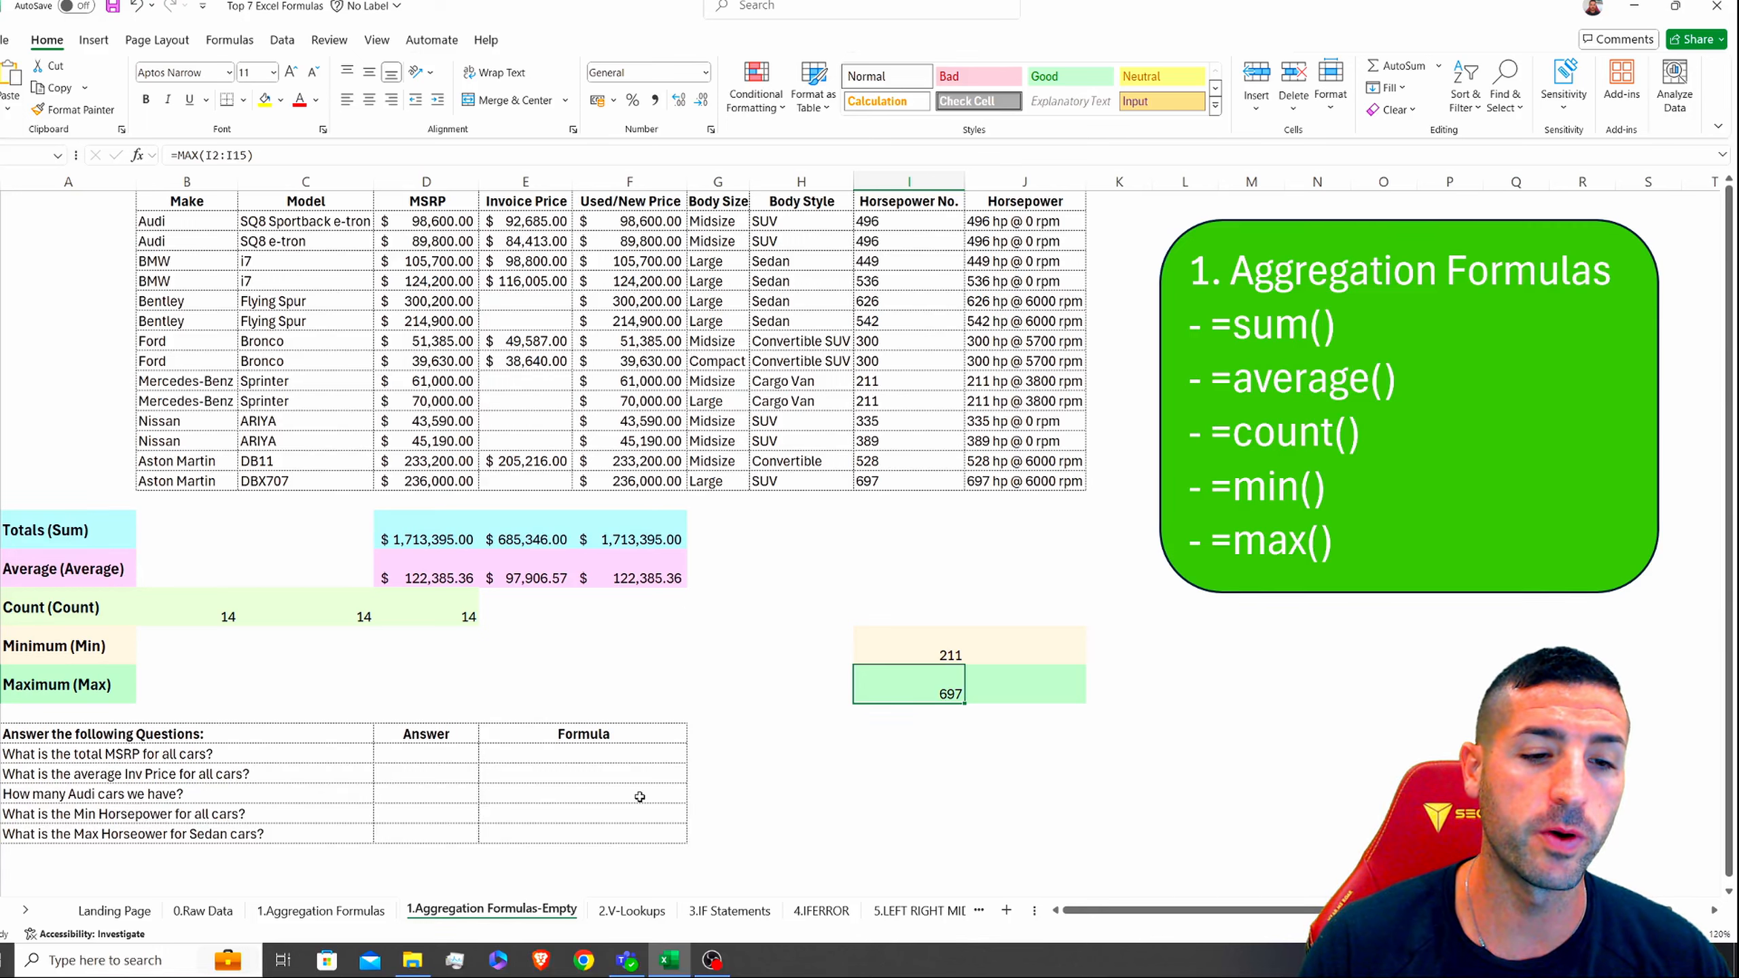
Step: Copy the MSRP total from the Totals row into the Answer cell for the total MSRP question
left_click_drag(293, 756, 293, 835)
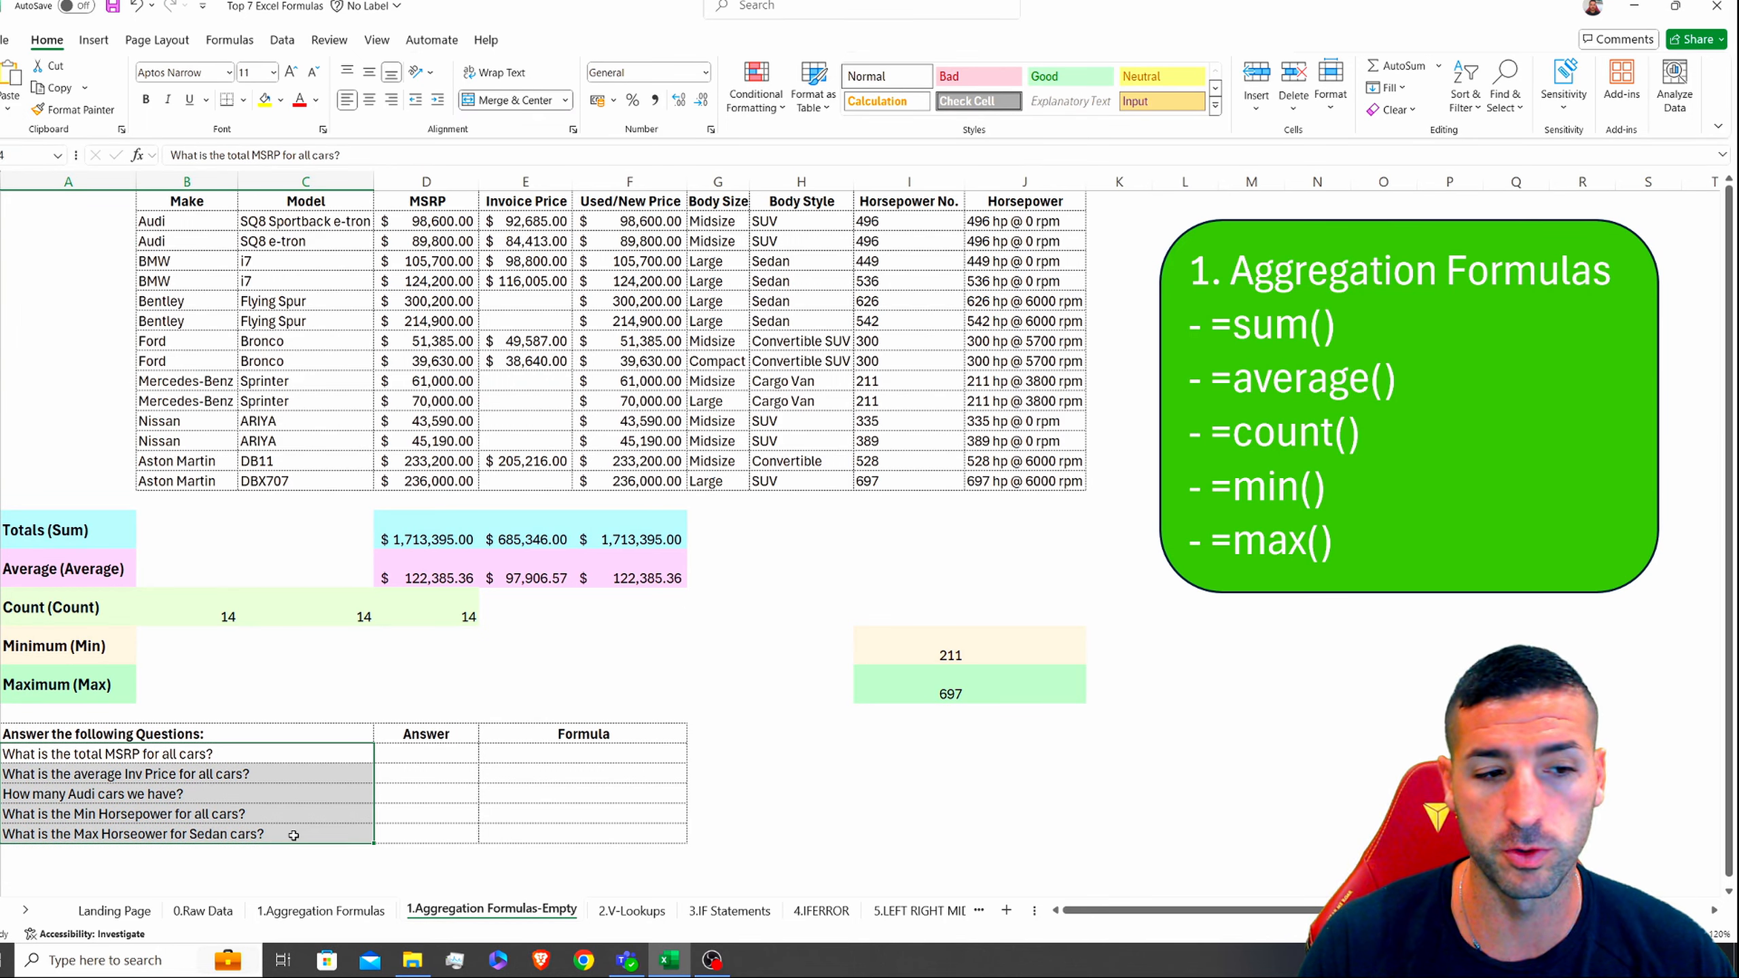
left_click(238, 754)
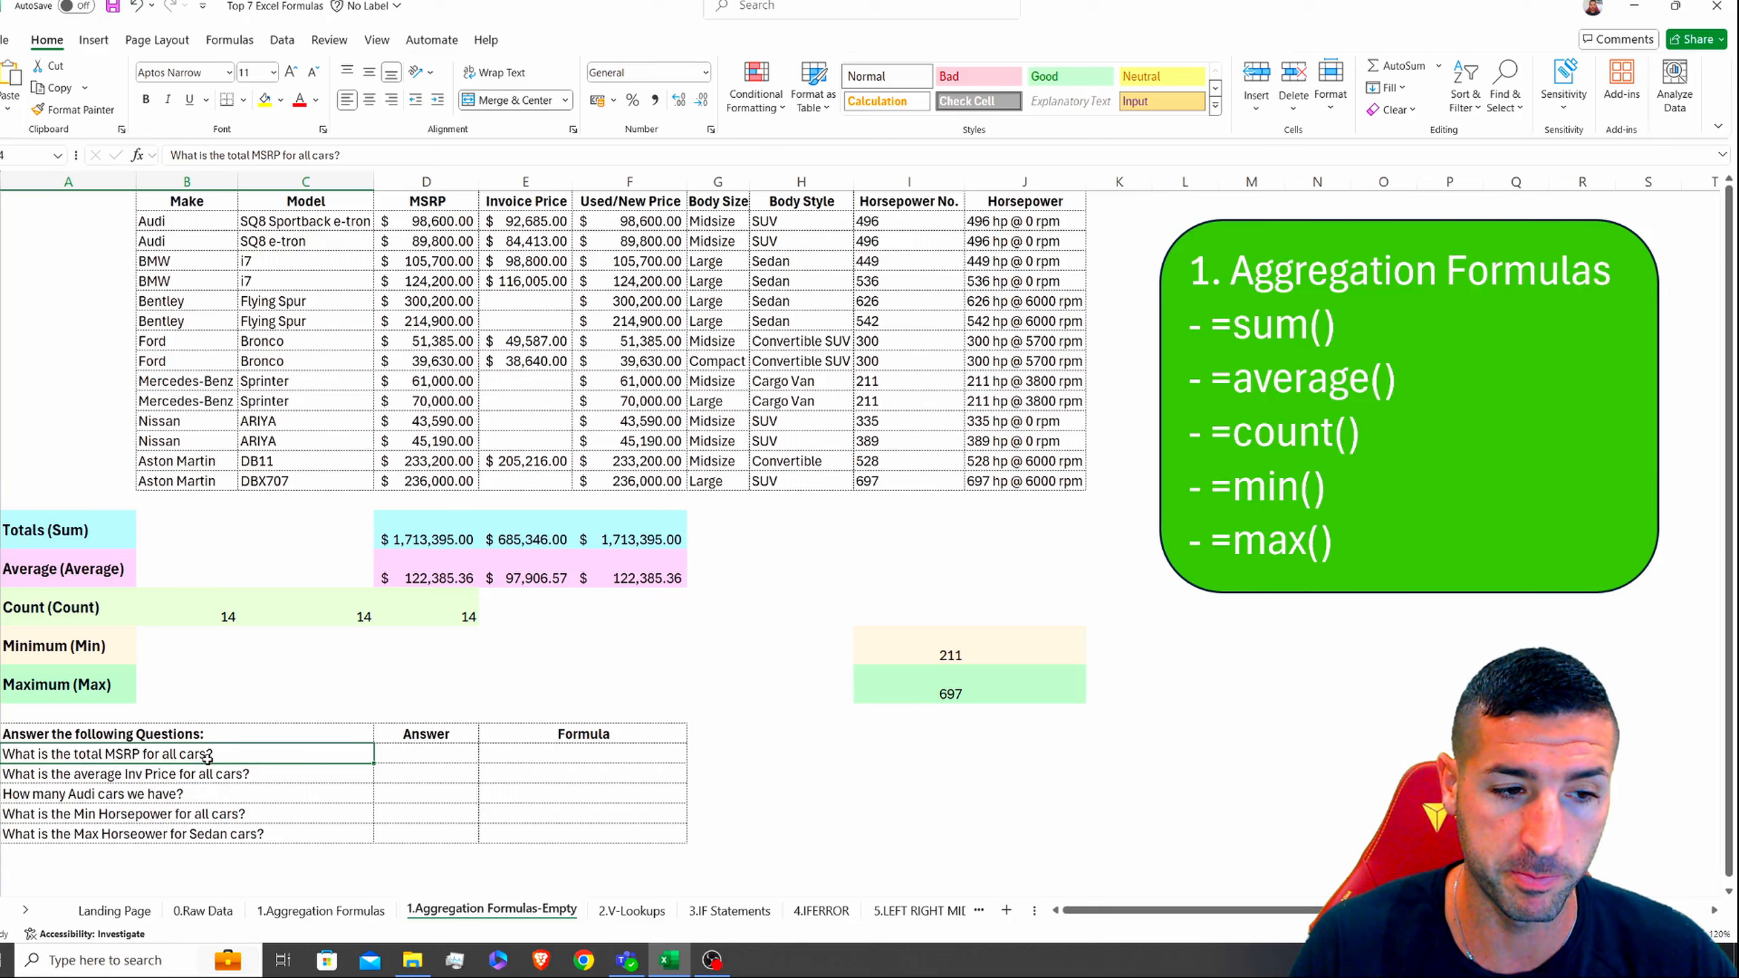
left_click(427, 535)
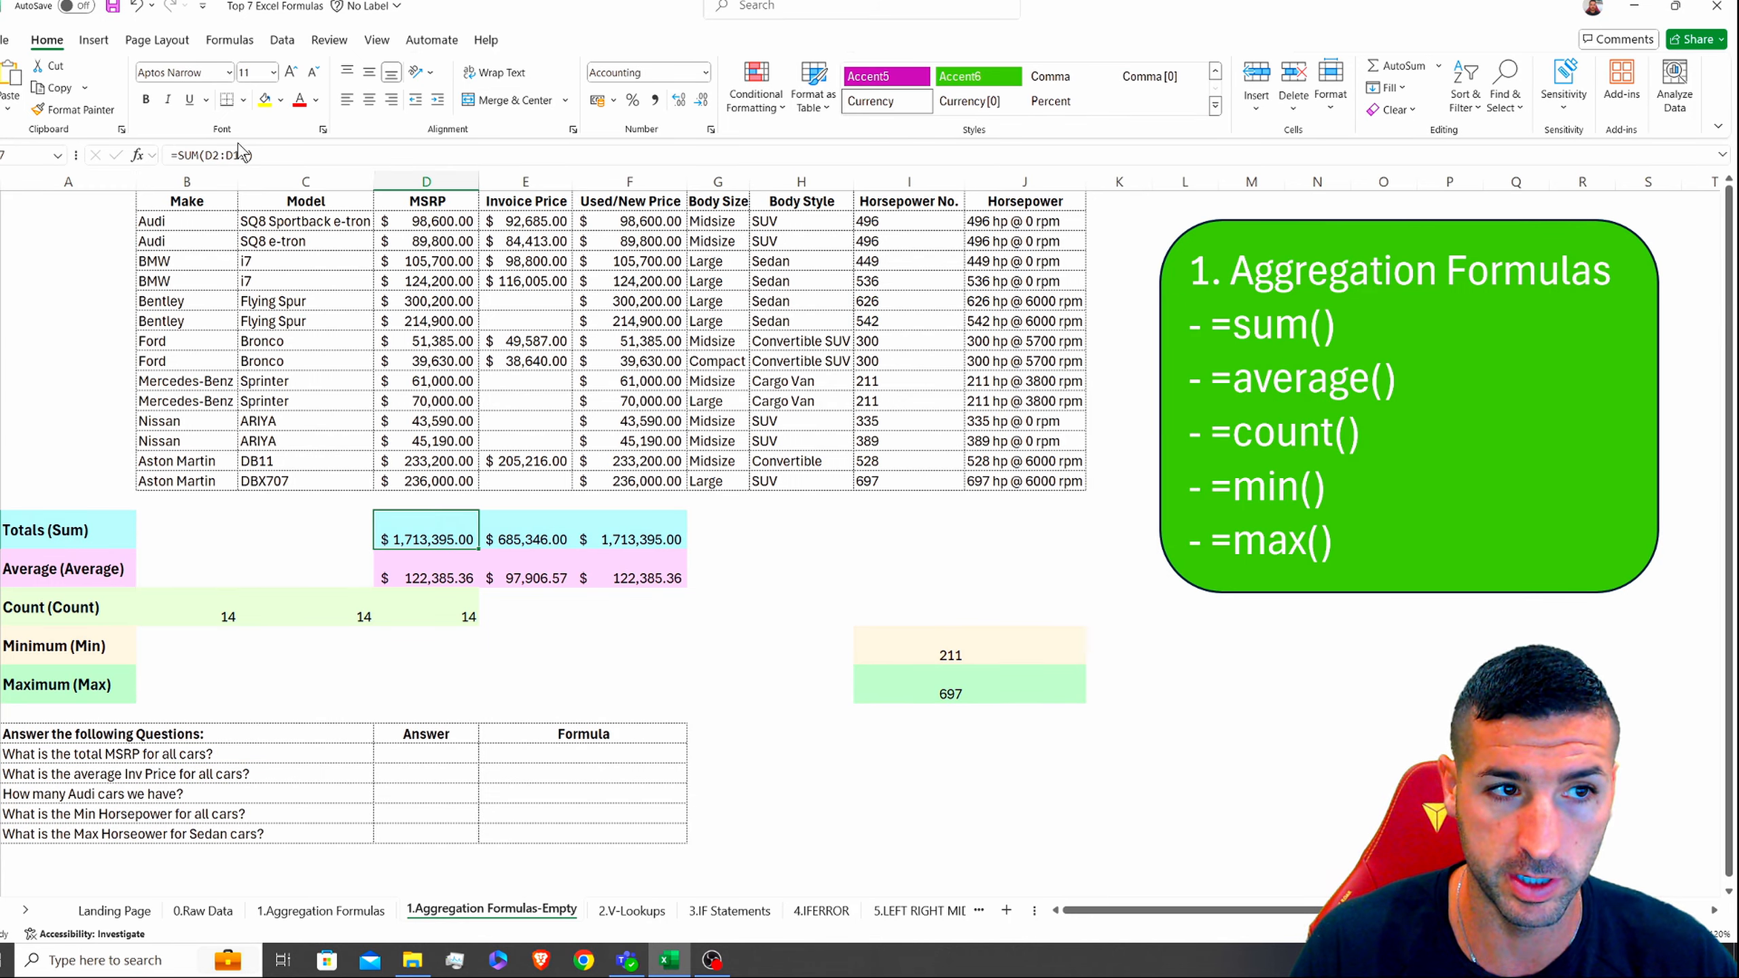
key("ctrl+c")
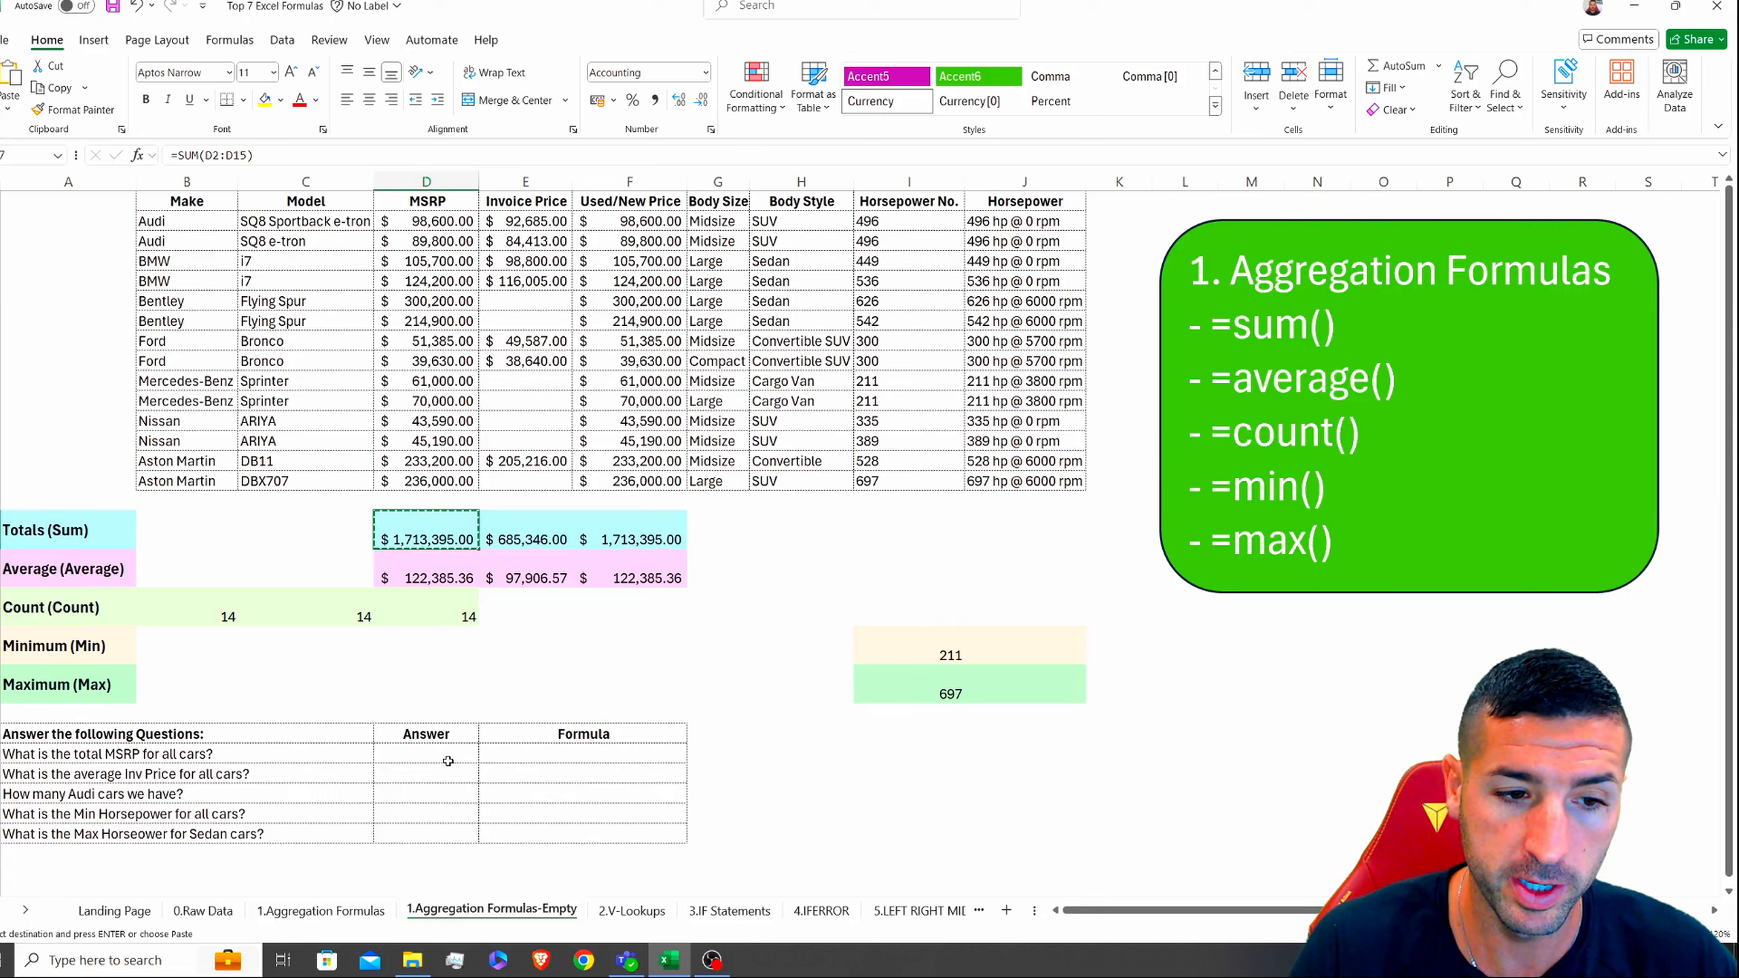
left_click(449, 761)
key("ctrl+v")
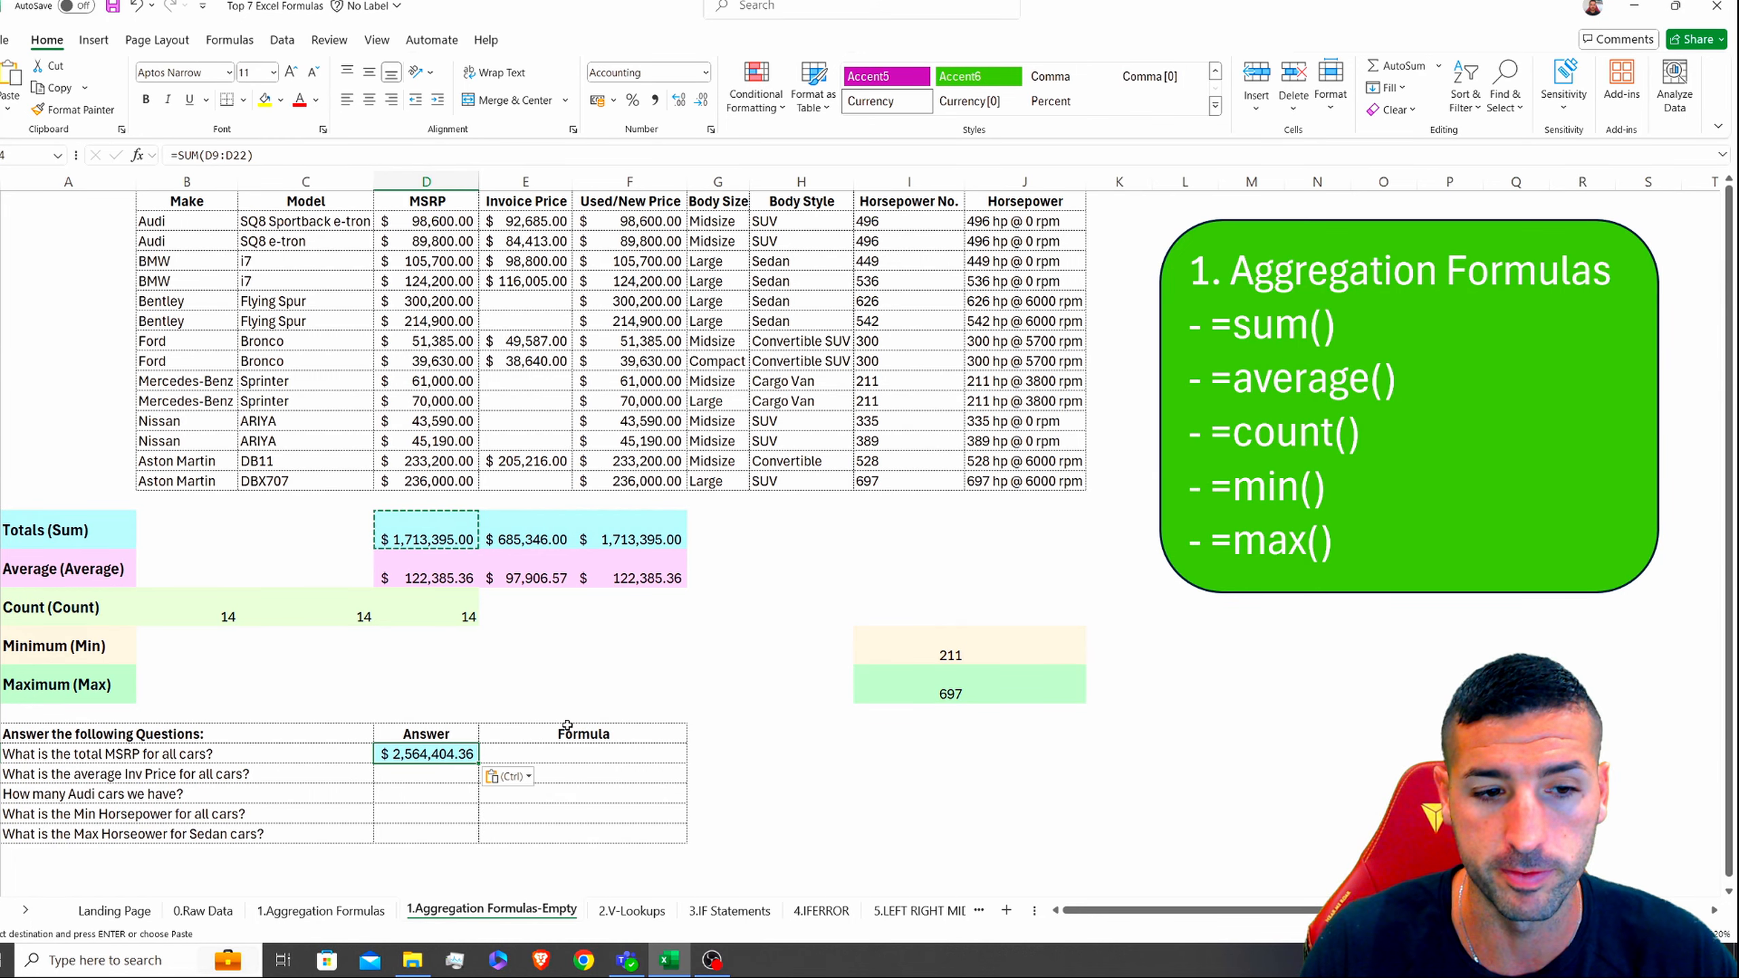
left_click(569, 694)
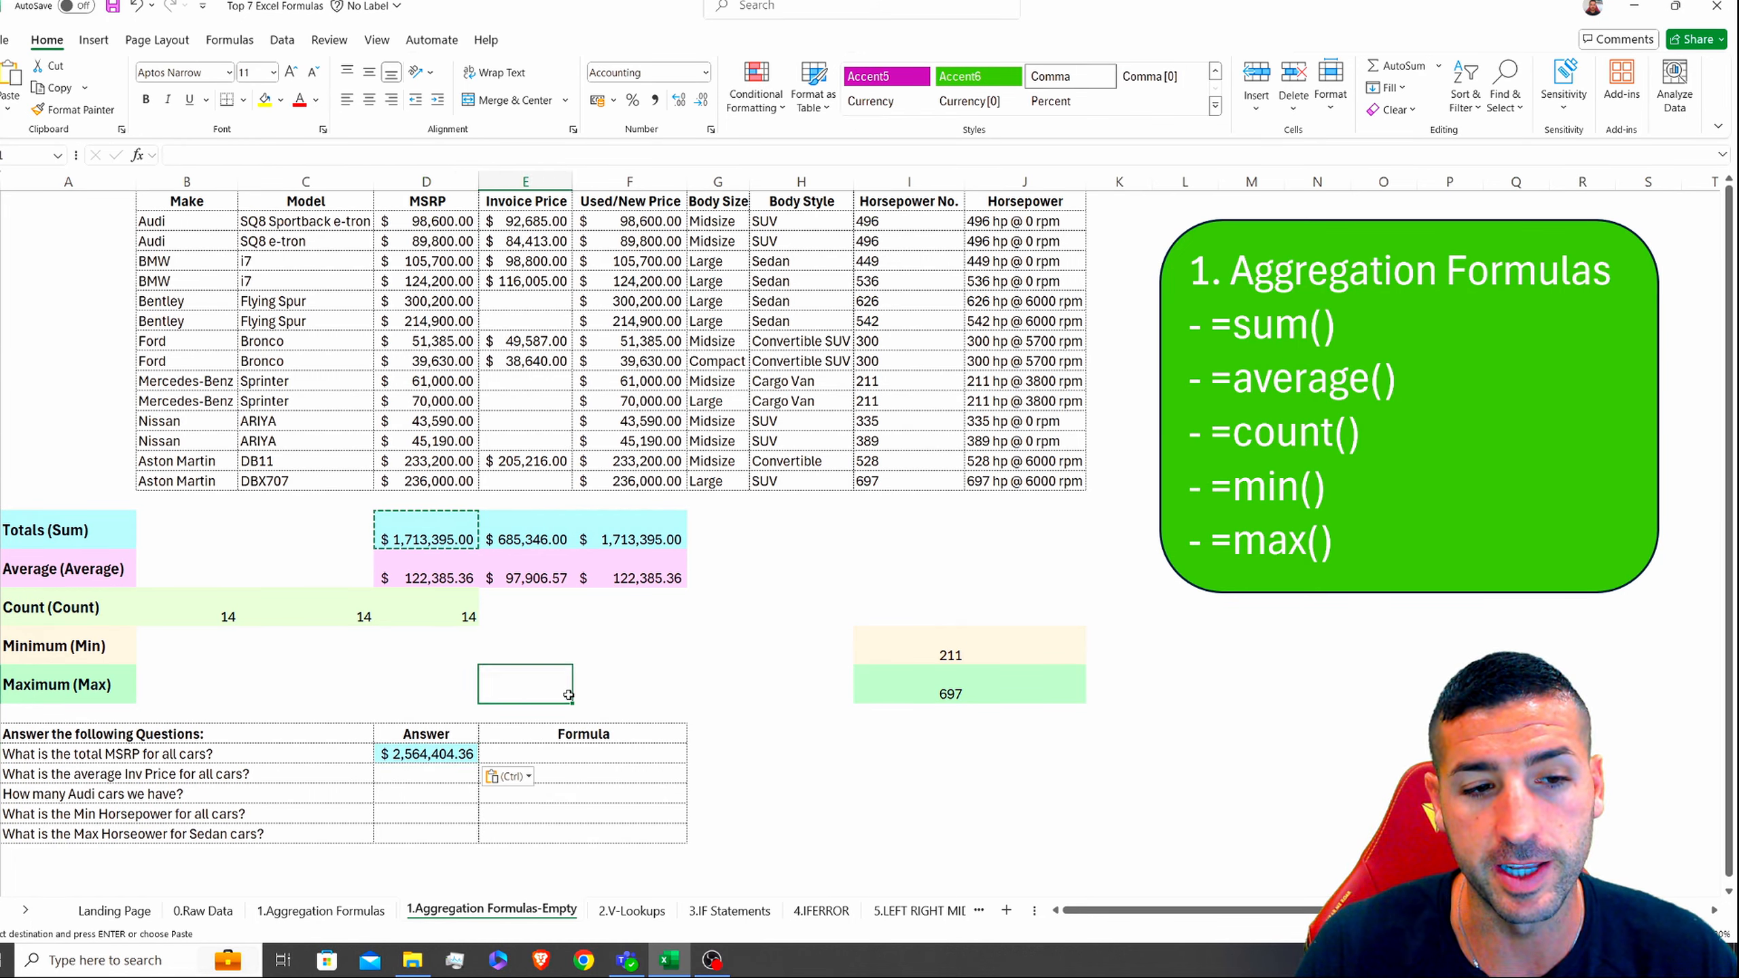
Step: Correct the range of the total MSRP answer formula to D2:D15
left_click(466, 753)
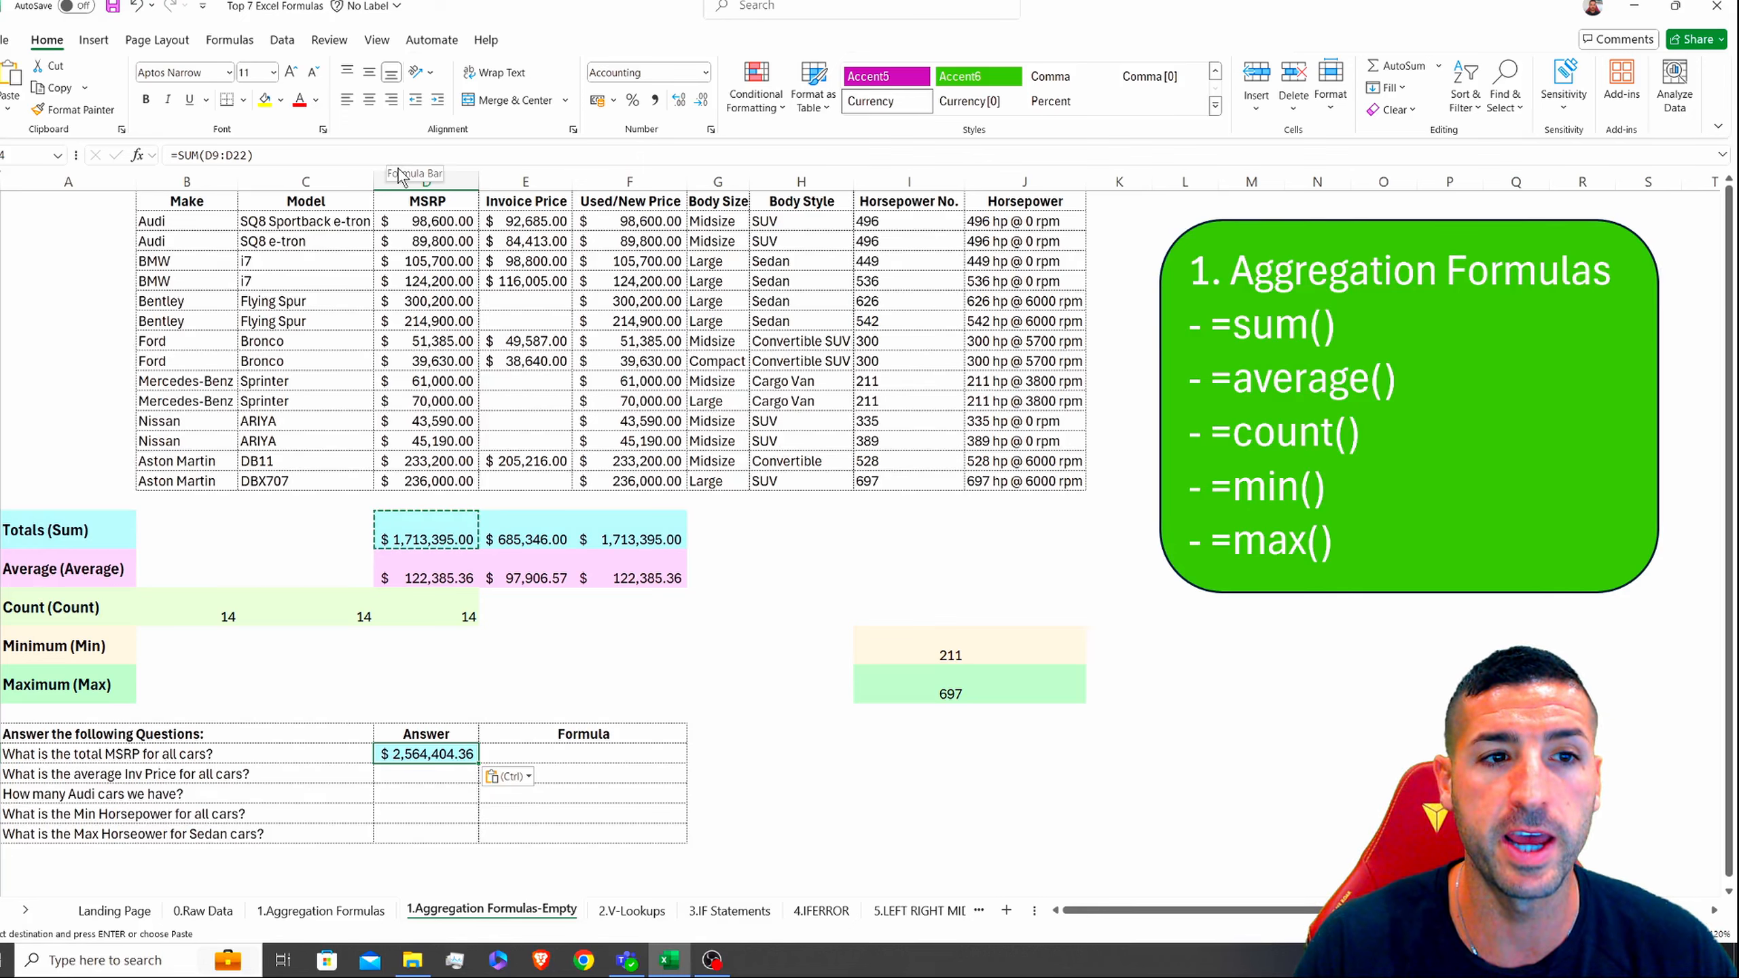
key("F2")
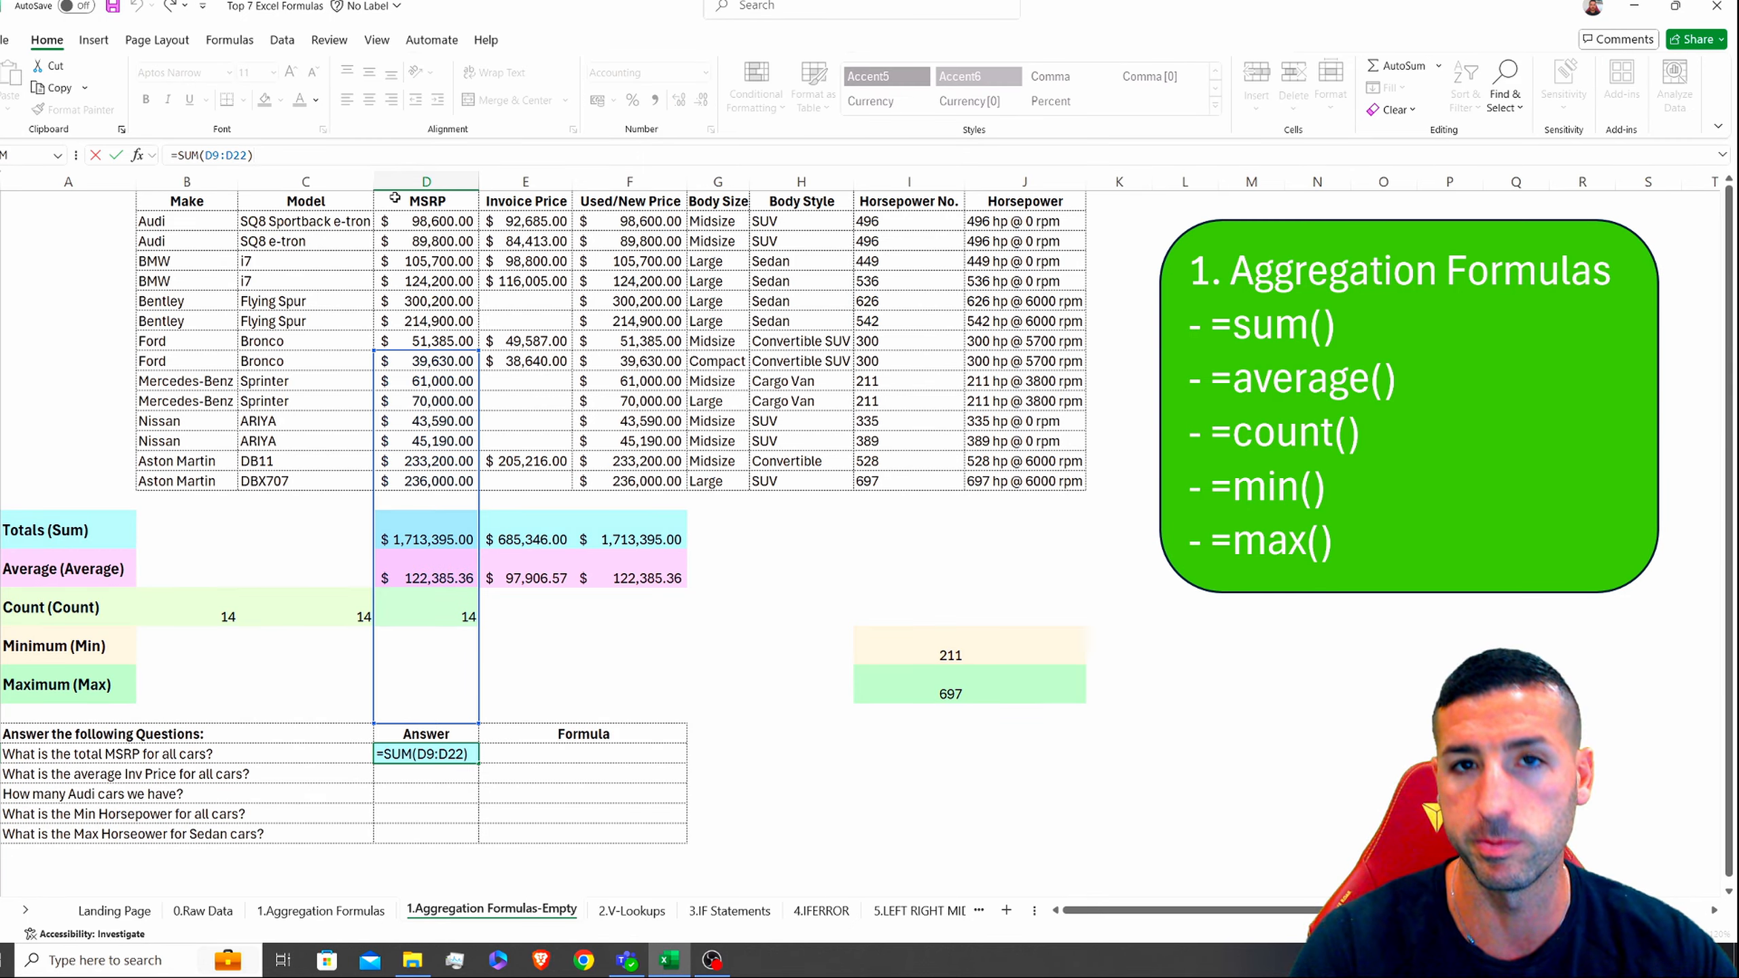
left_click_drag(473, 503, 471, 363)
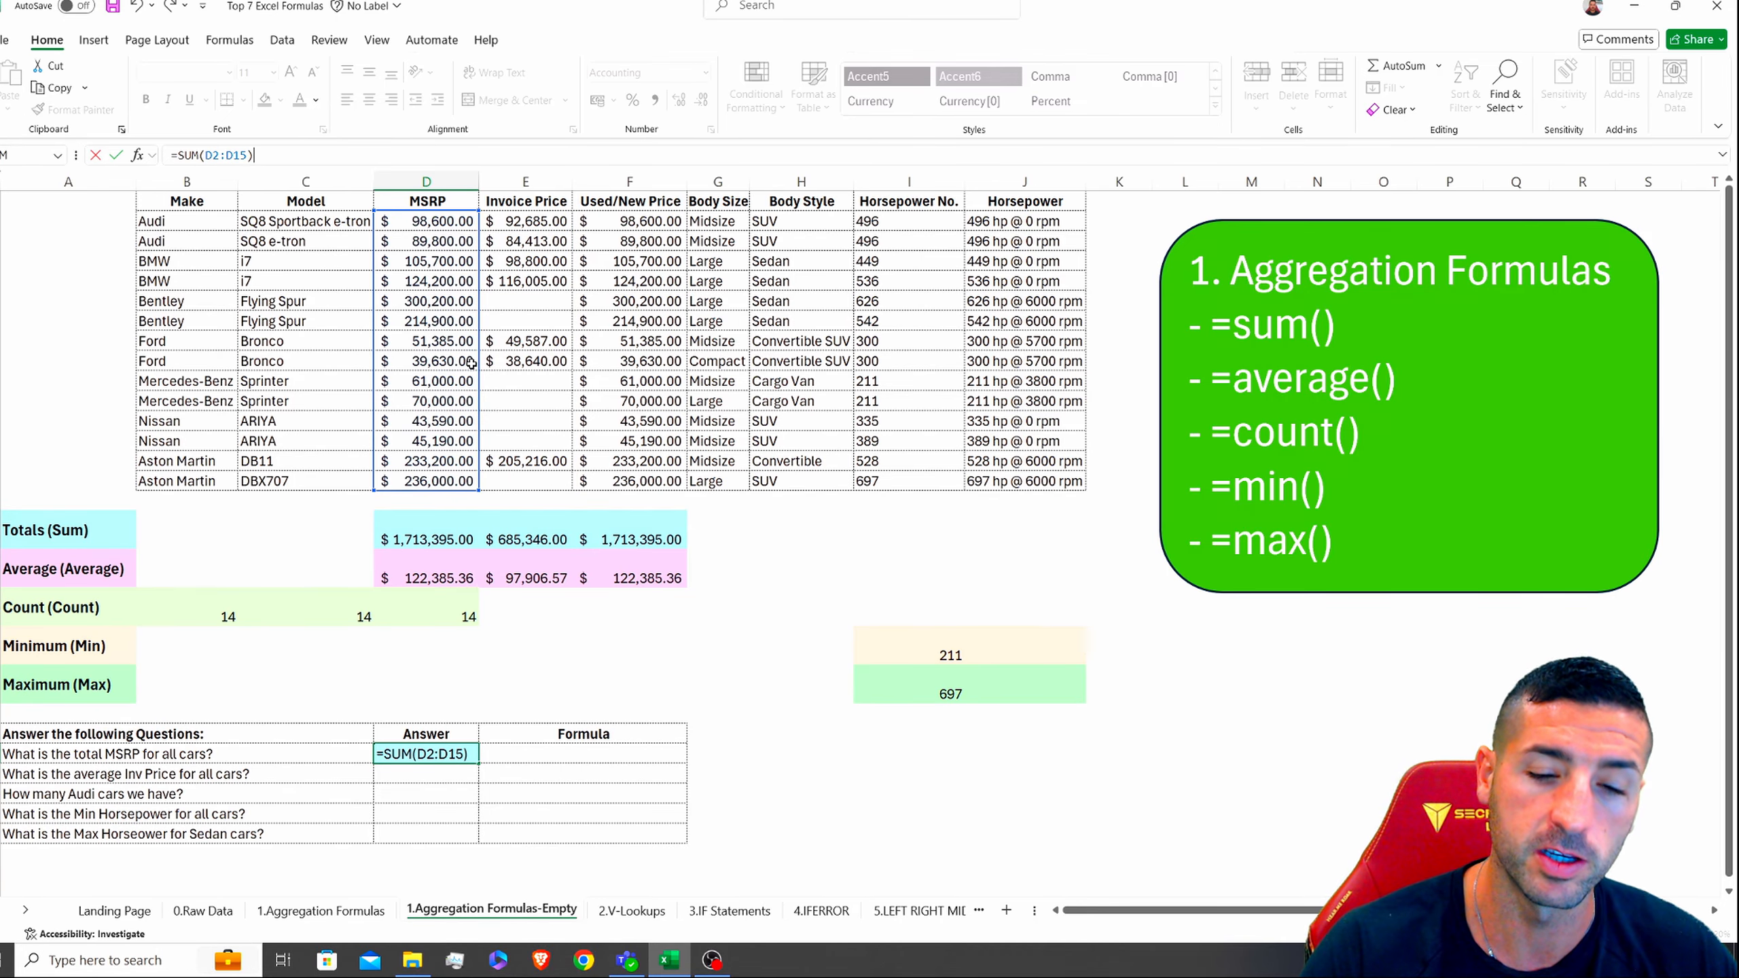
key("Return")
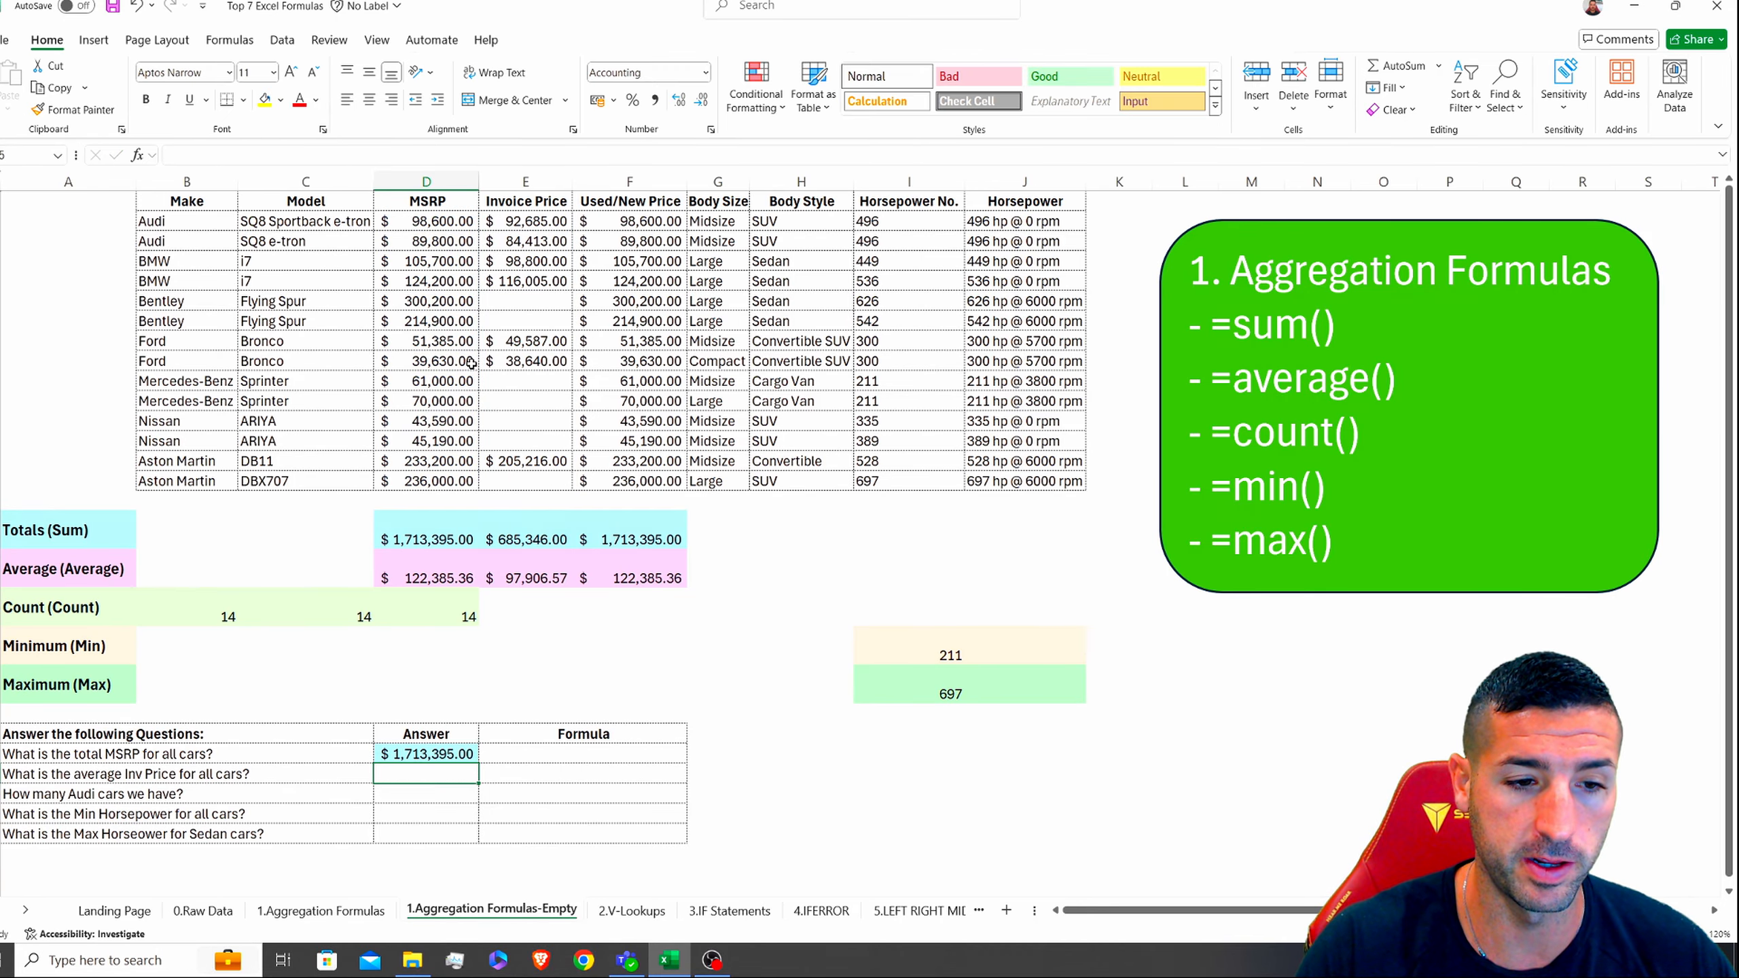
key("Up")
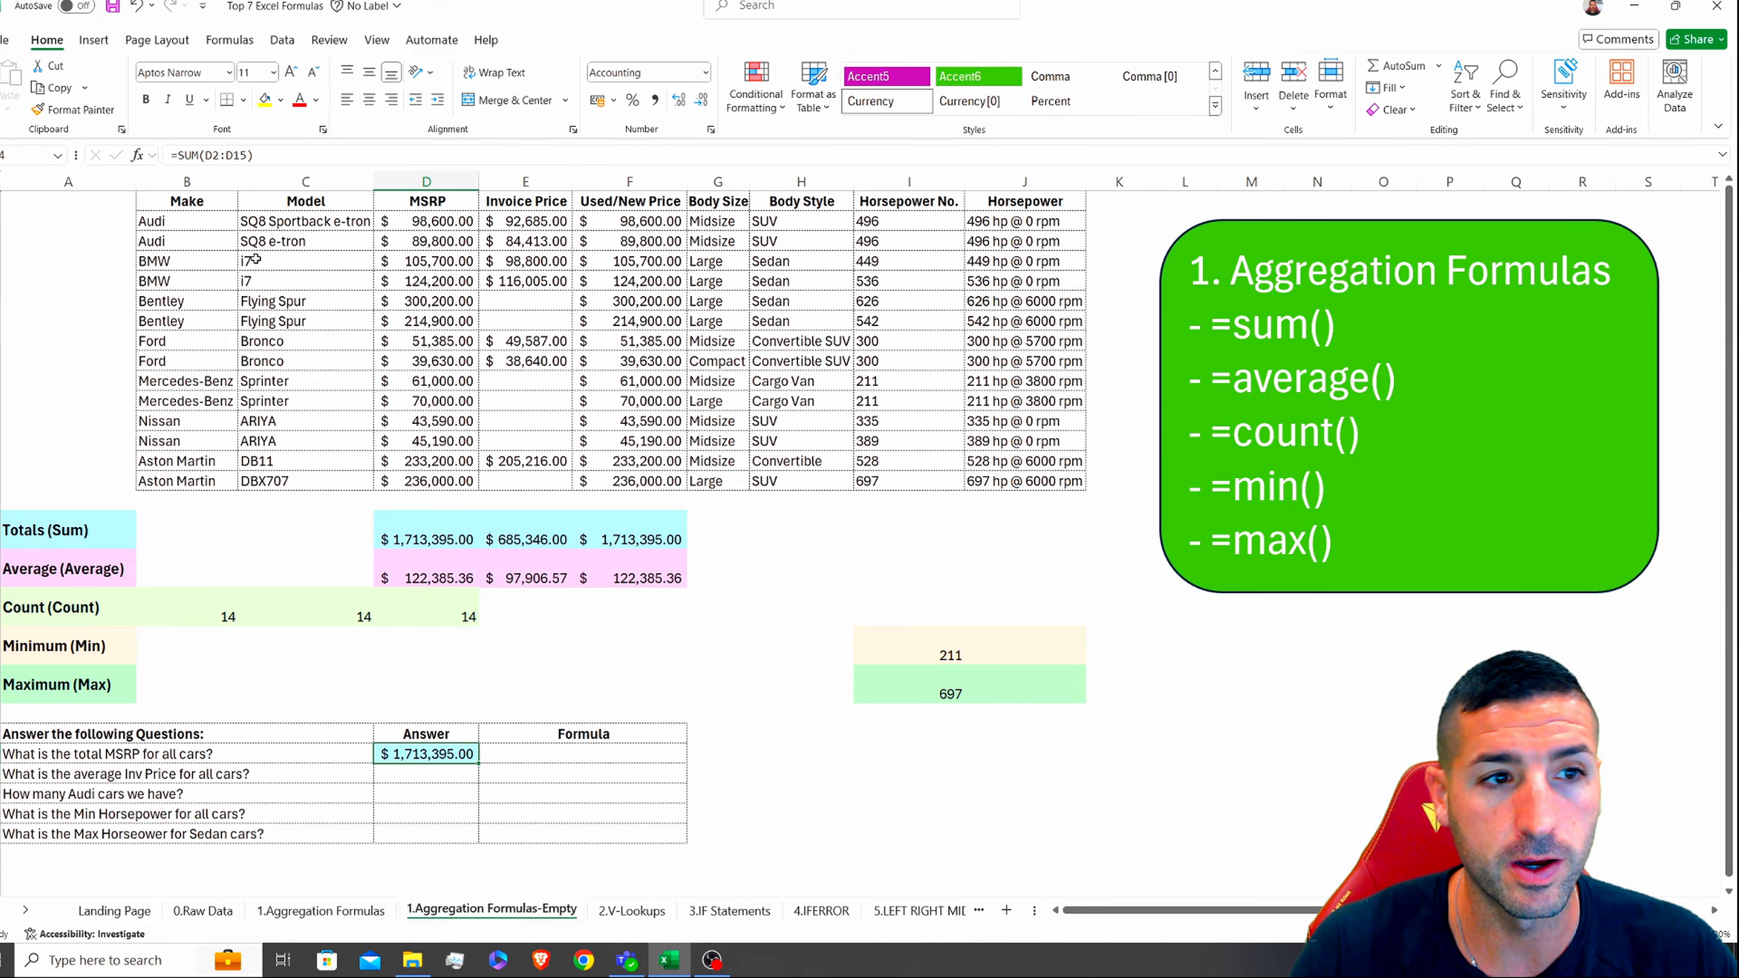
left_click_drag(253, 156, 146, 156)
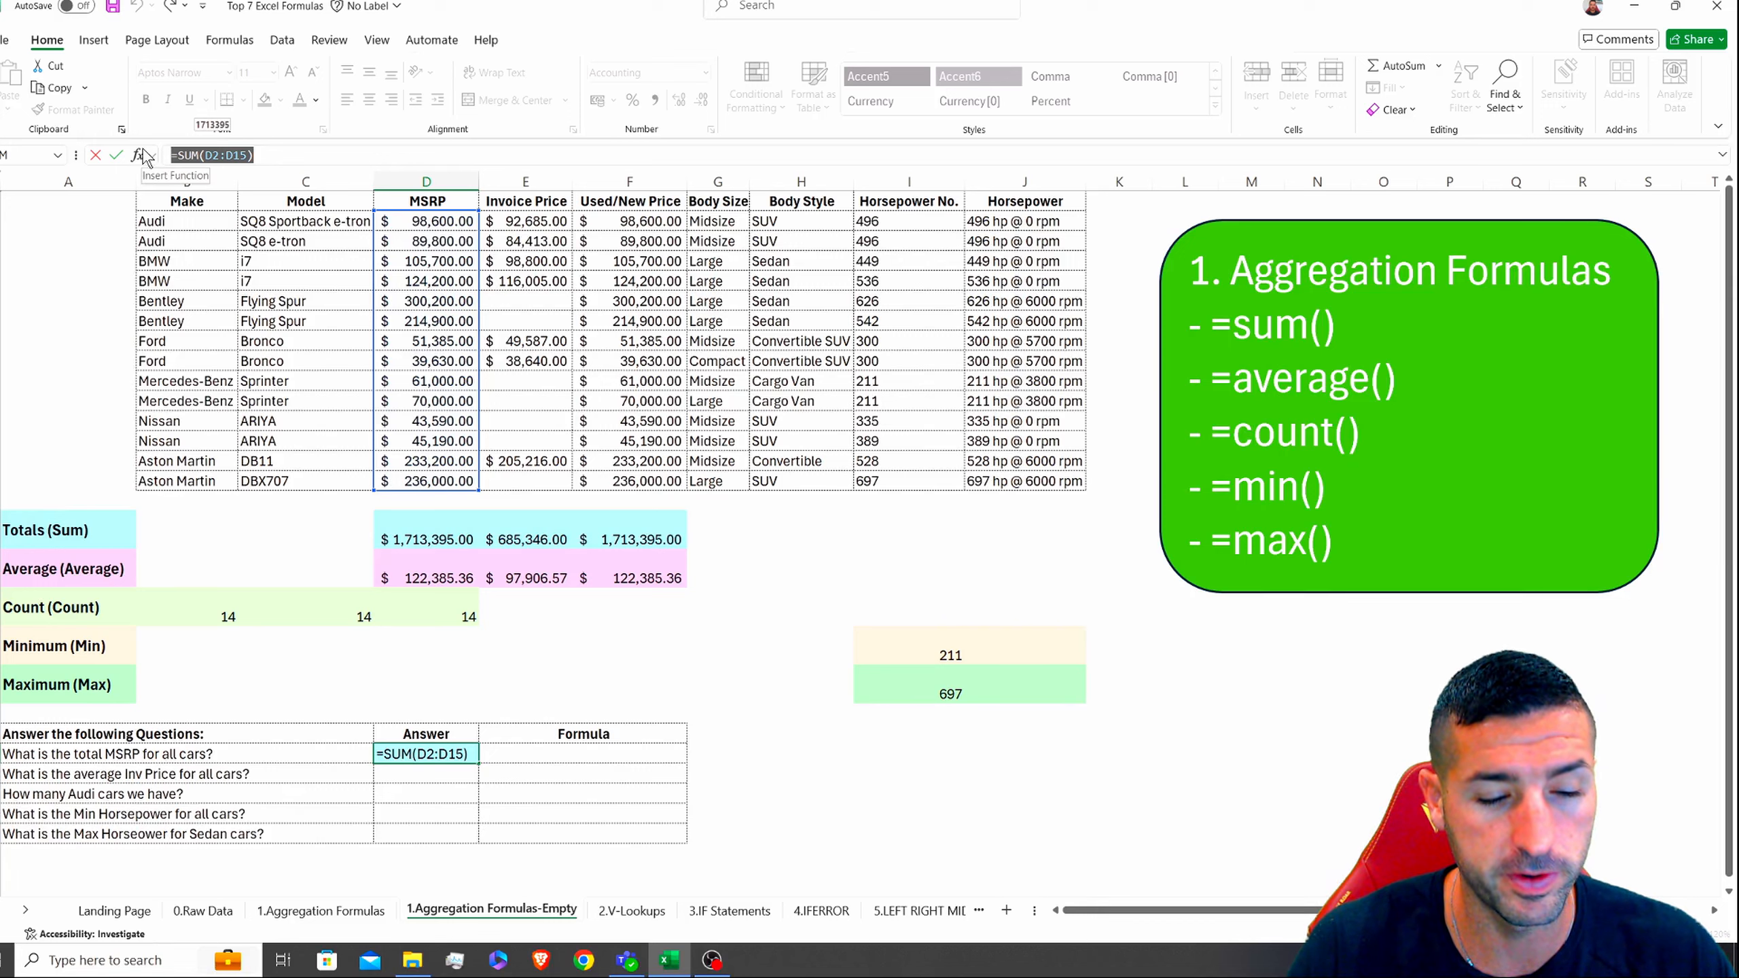
key("Escape")
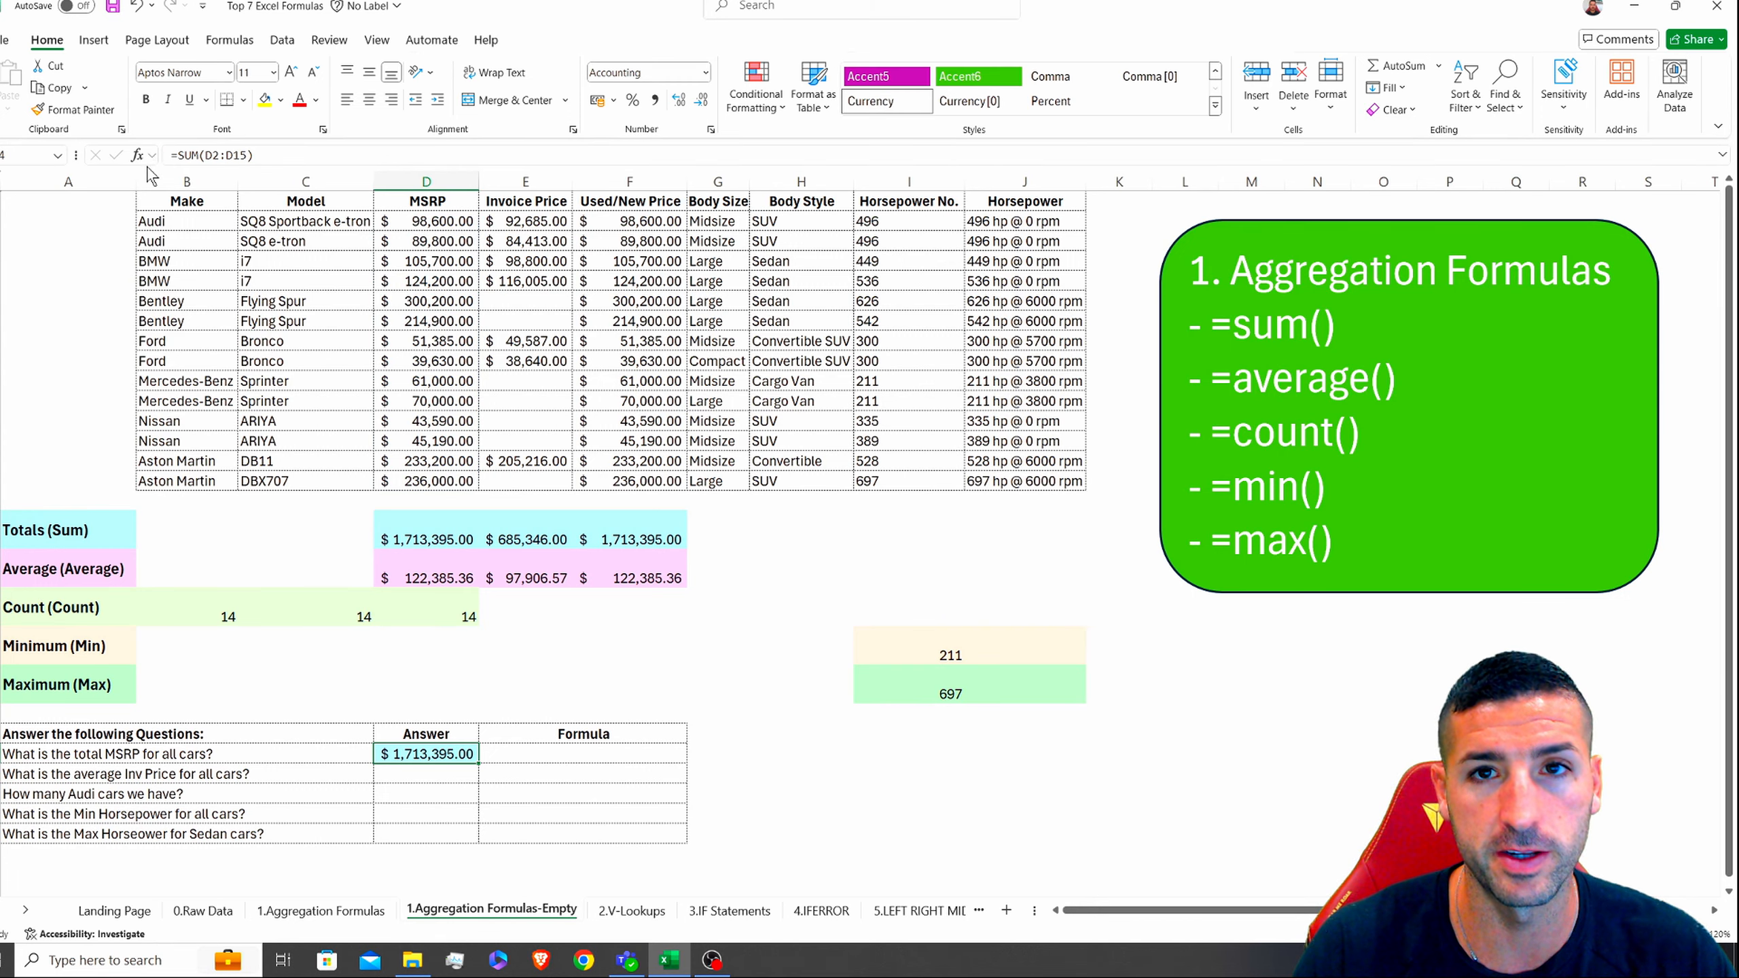
Step: Answer the average invoice price question with the exact formula =AVERAGE(E2:E15), copied as text from the Average row under Invoice Price
left_click(247, 772)
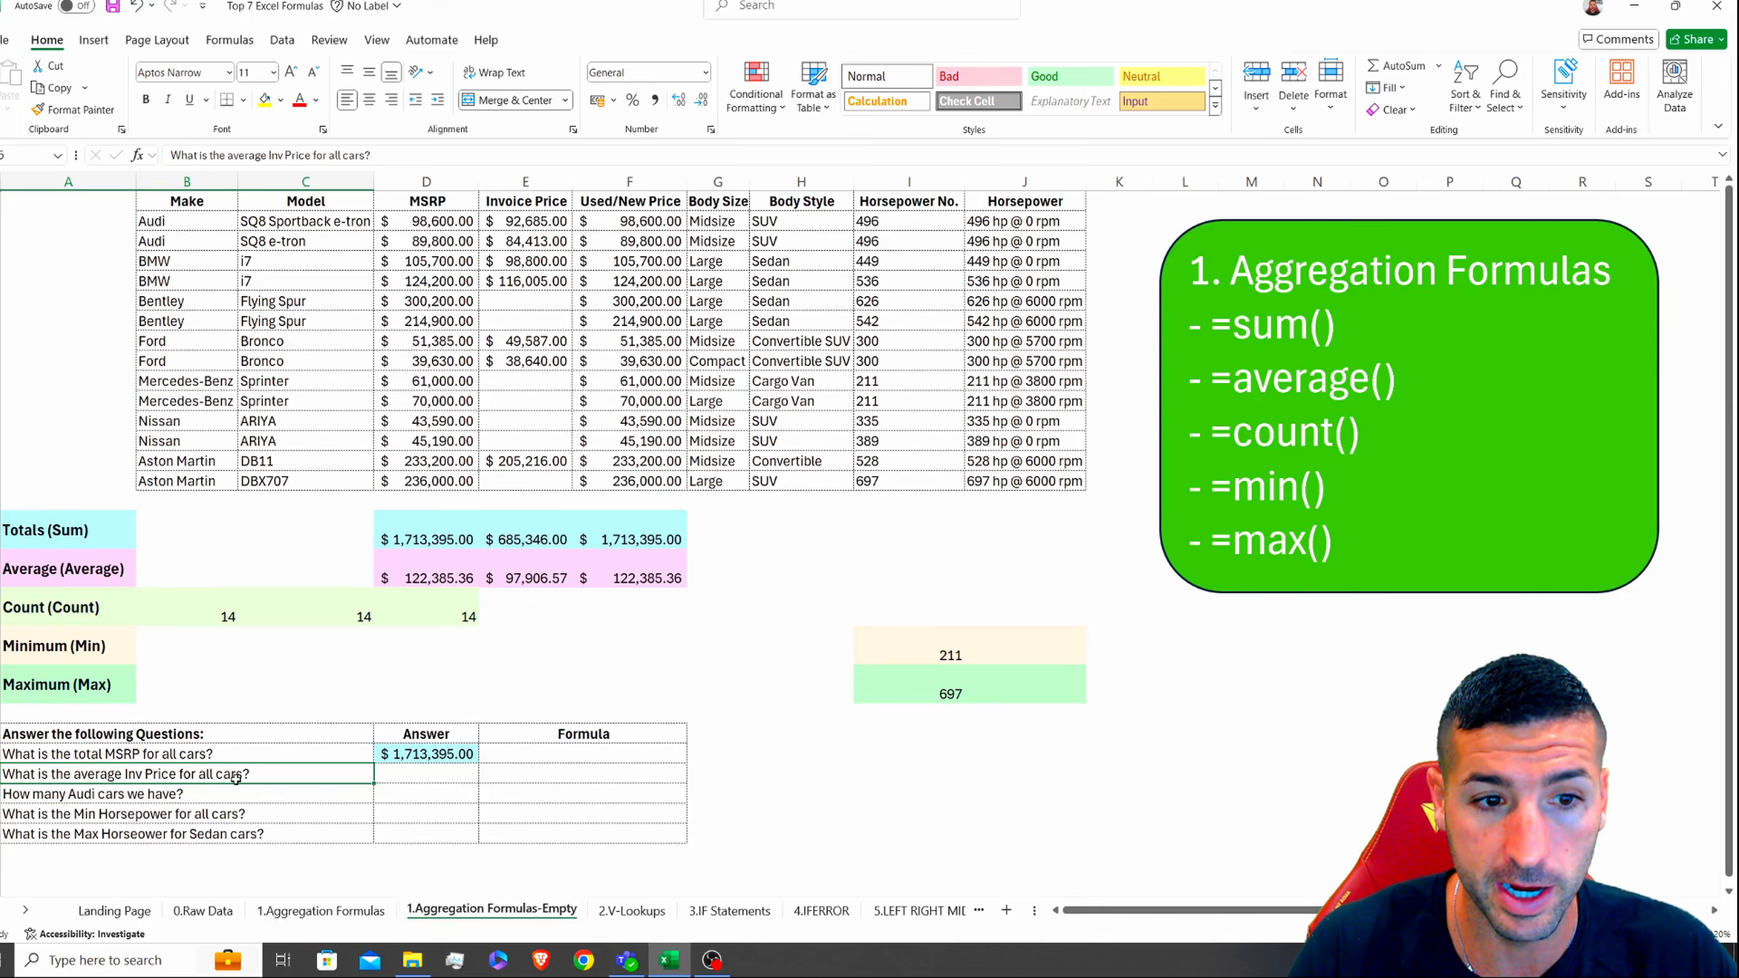
left_click(487, 579)
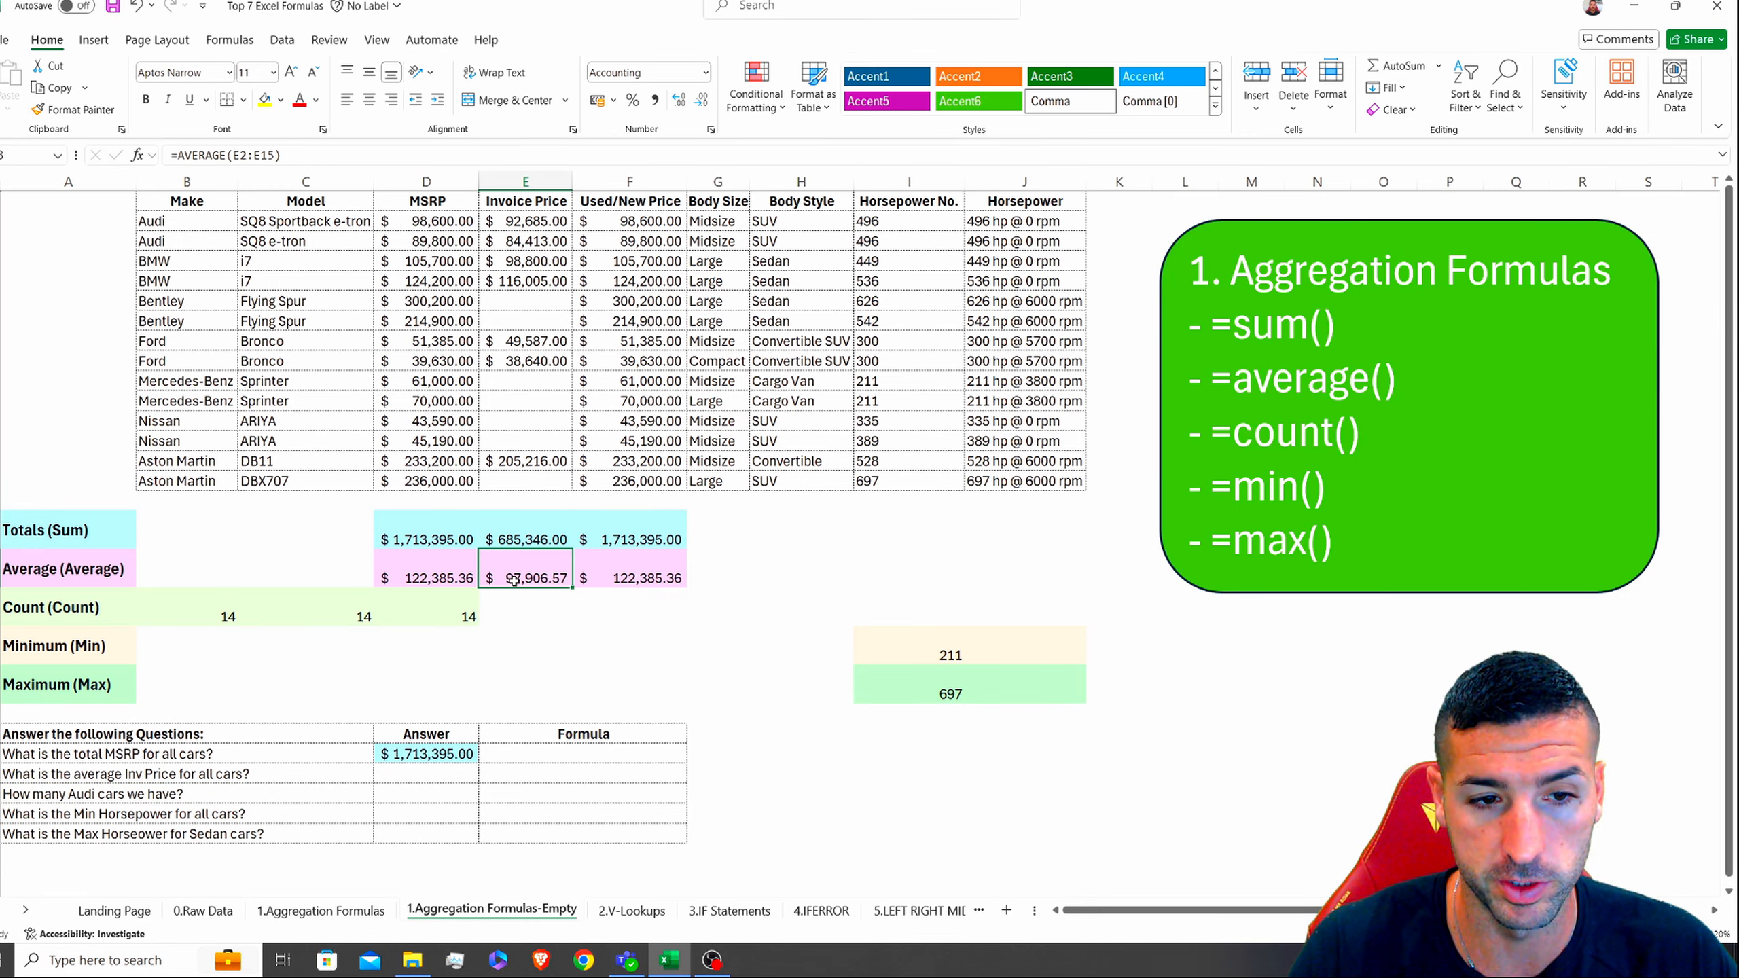
left_click_drag(285, 156, 140, 162)
key("ctrl+c")
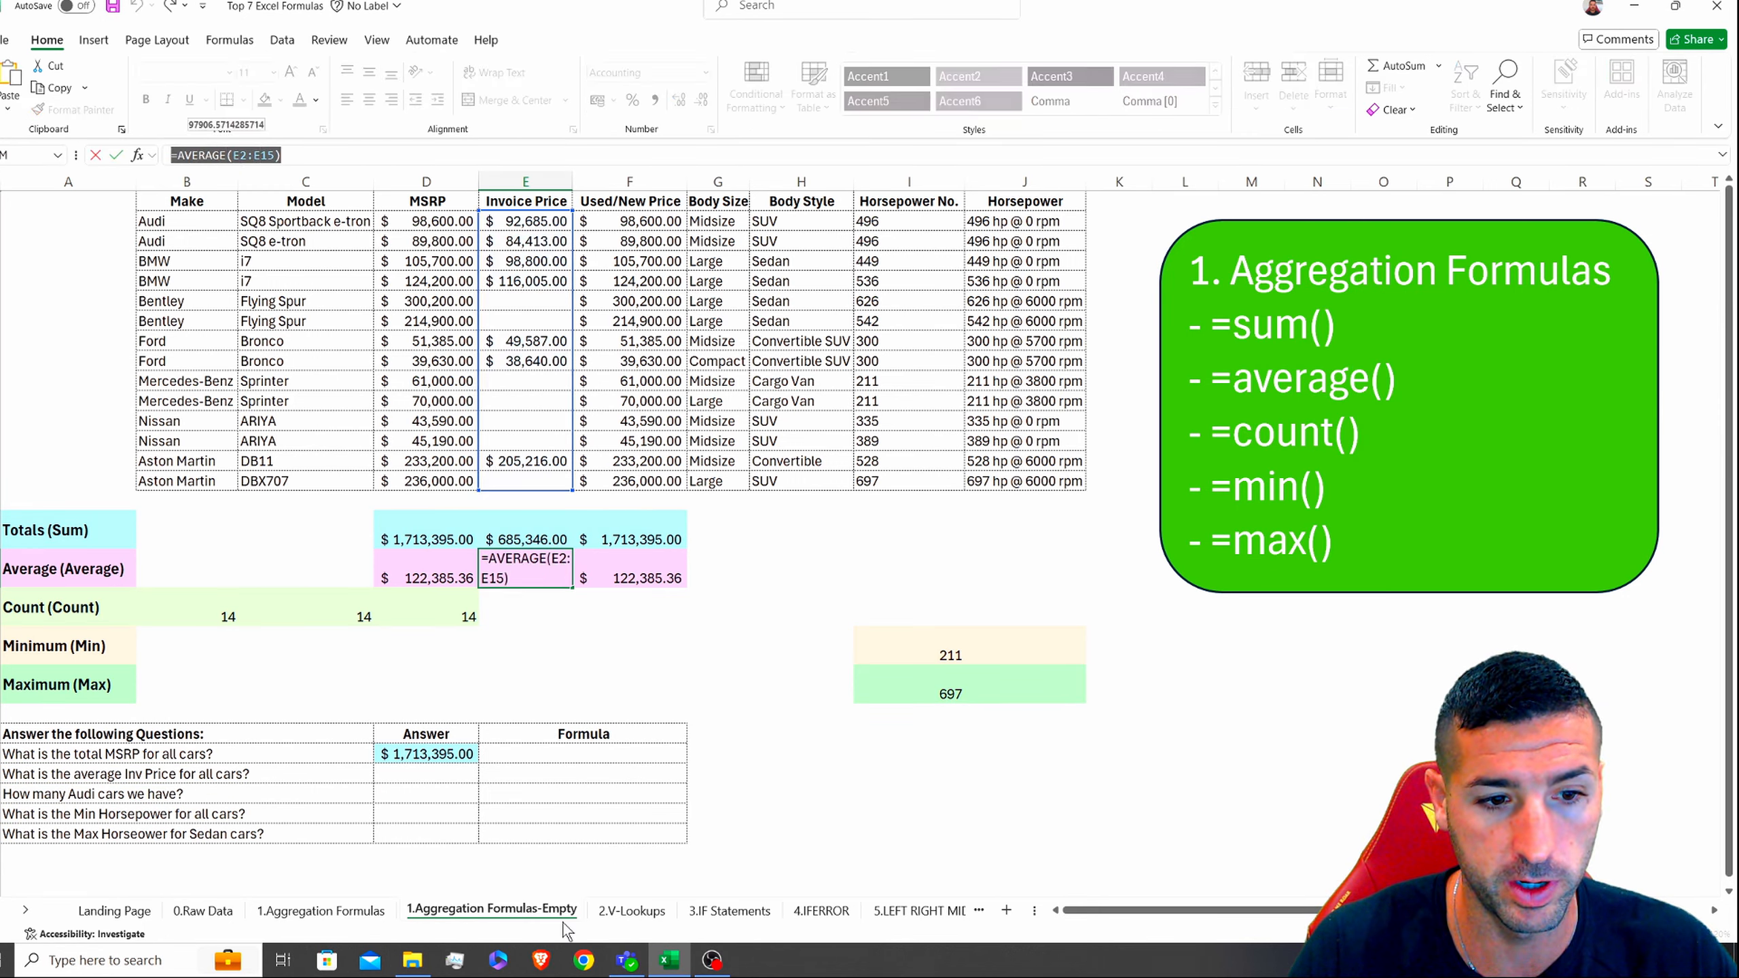
left_click(438, 775)
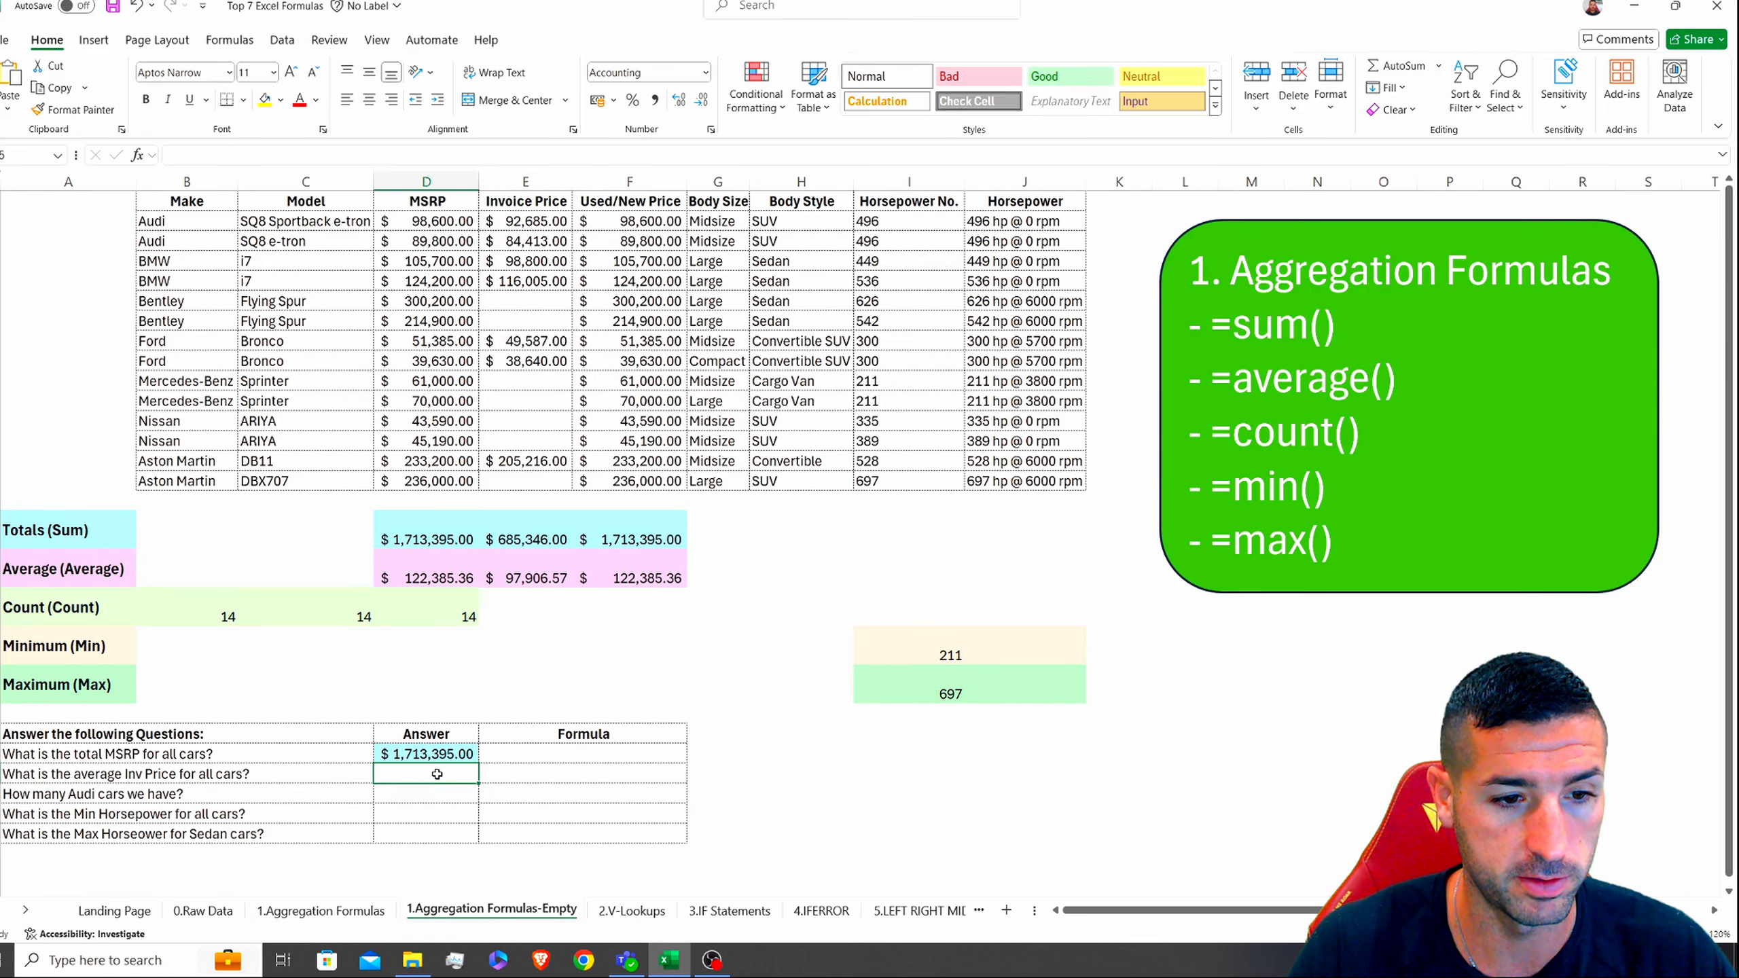
key("ctrl+v")
key("Return")
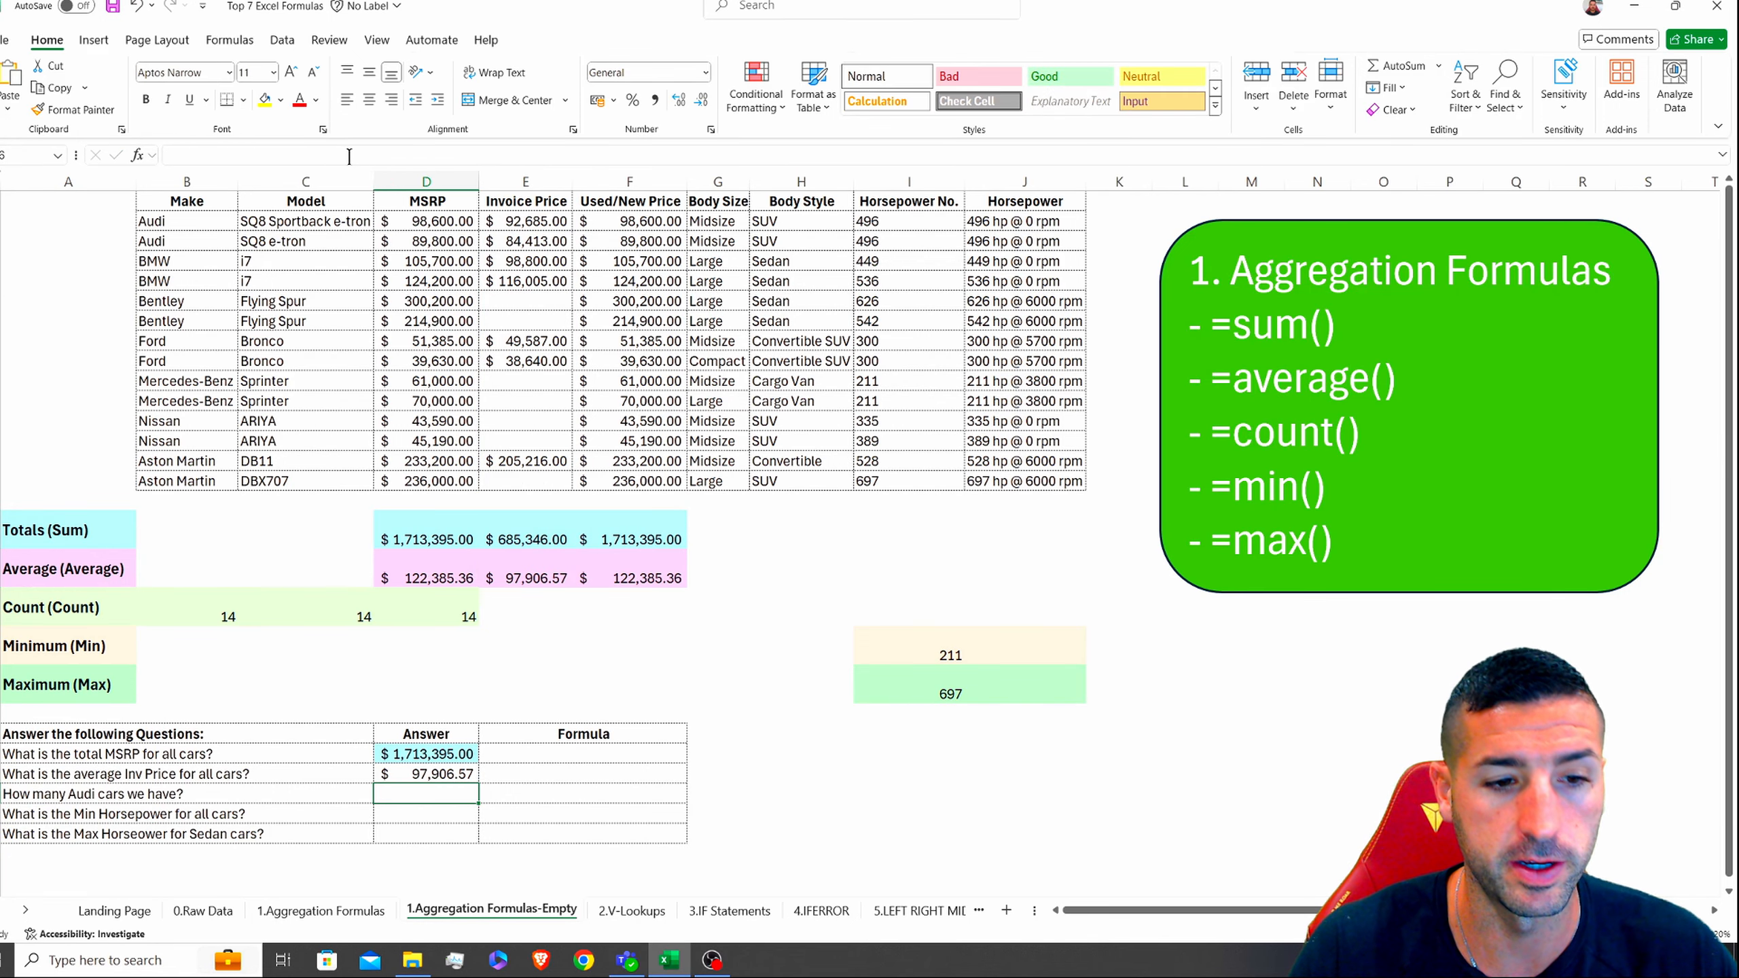
left_click(442, 775)
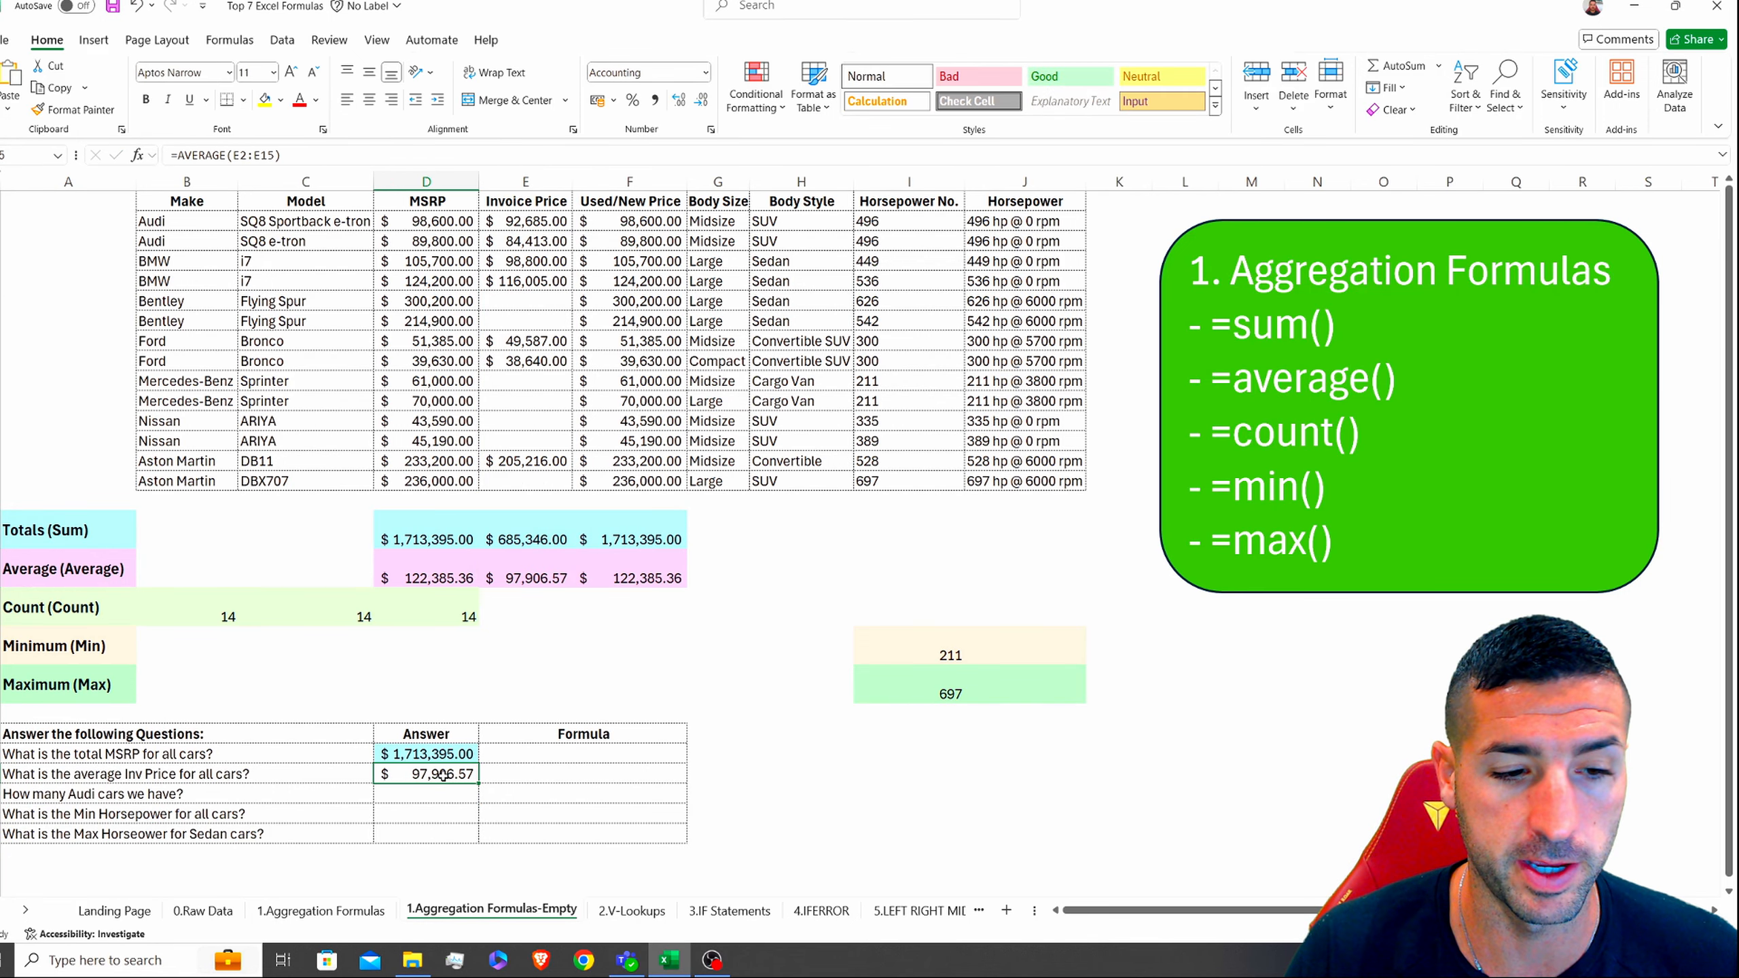
Step: Answer how many Audi cars there are with =counta(B2:B3), covering the two Audi entries in the Make column
left_click(105, 795)
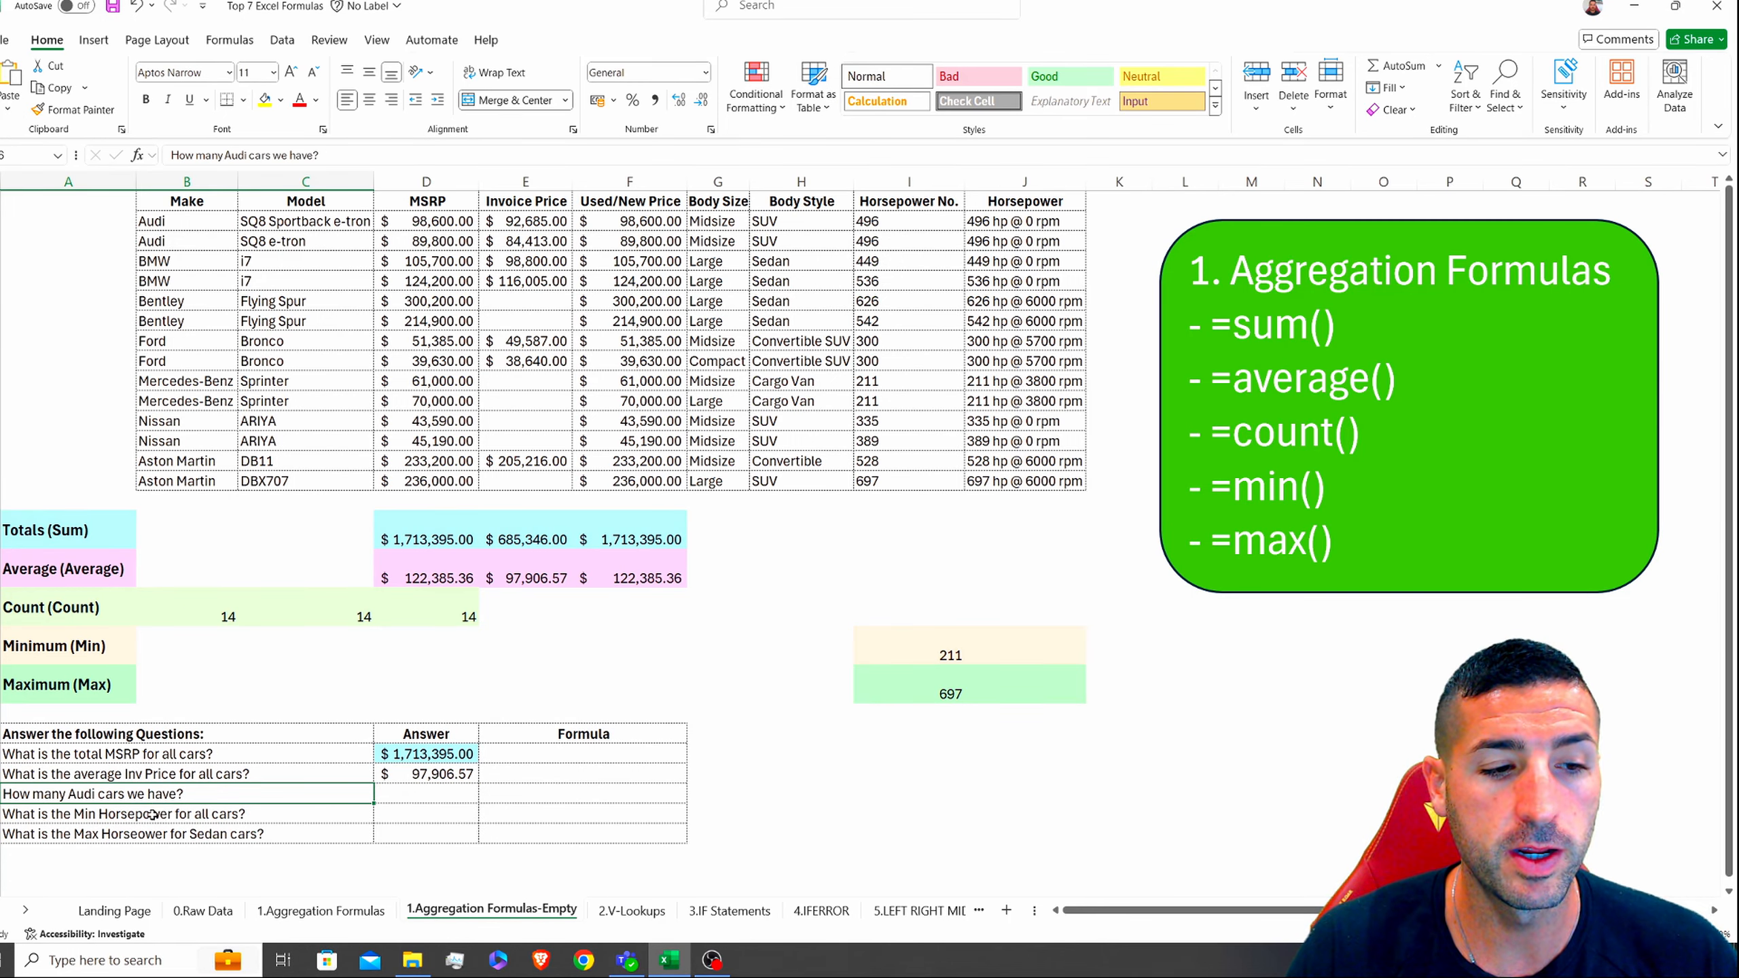
left_click(448, 796)
type("=count(")
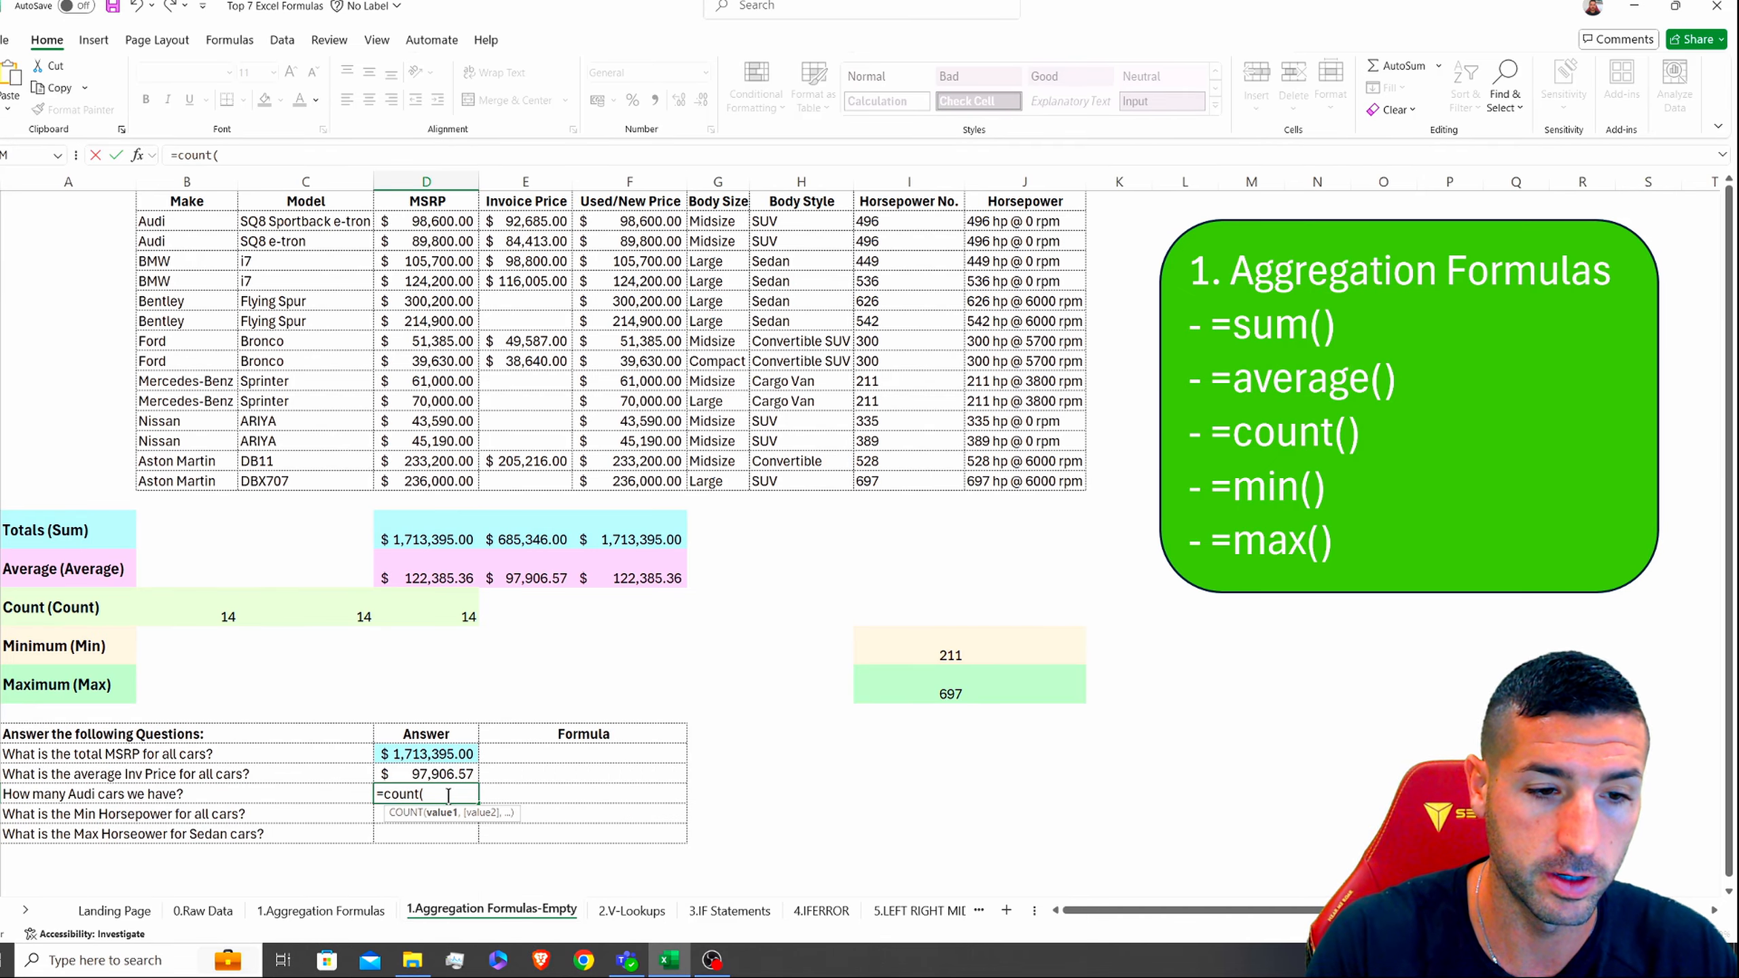
key("BackSpace")
type("a(")
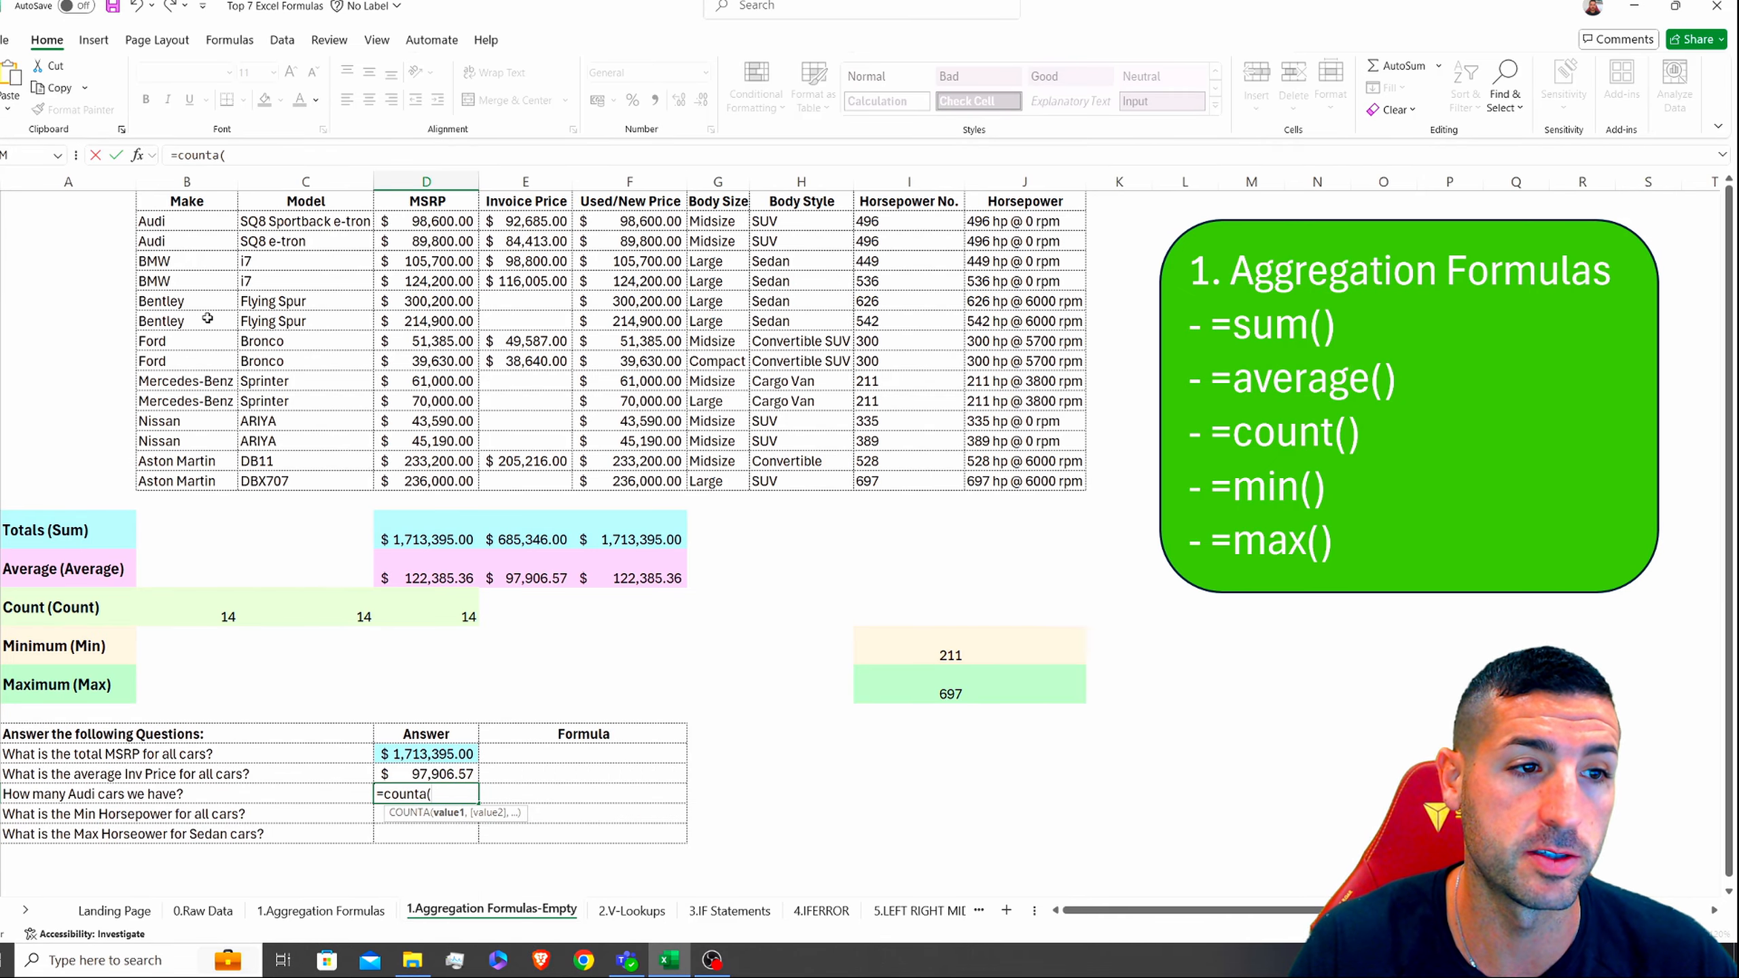
left_click_drag(181, 225, 184, 245)
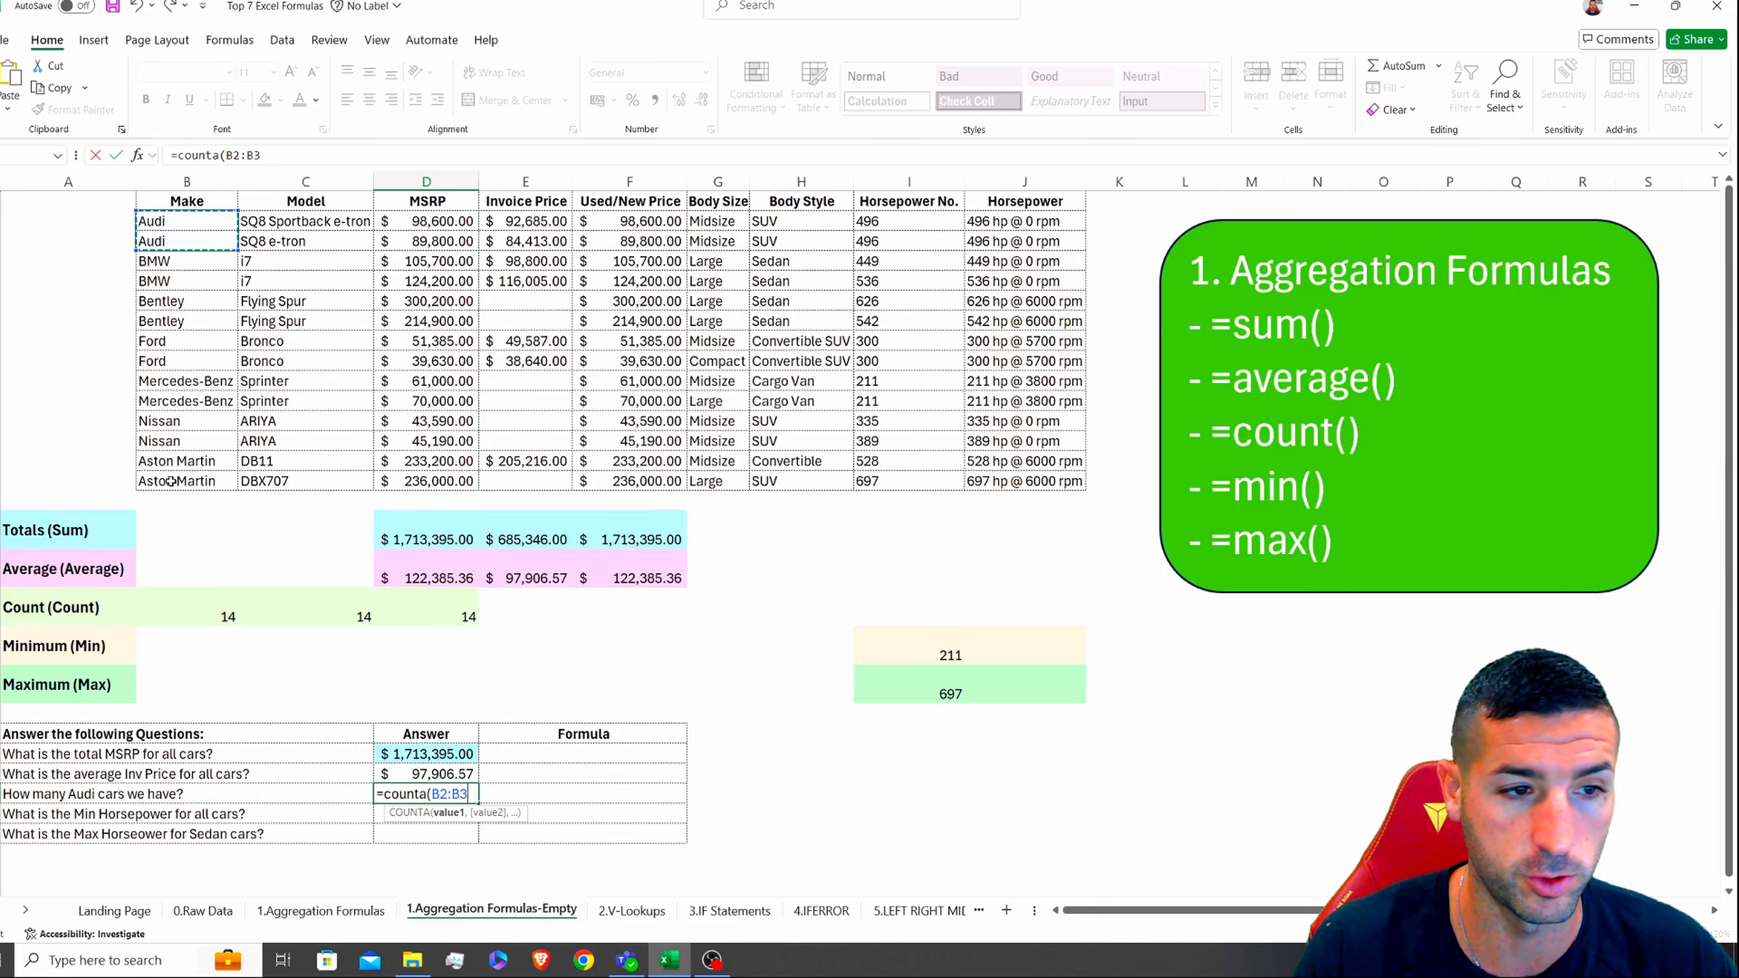
type(")")
key("Return")
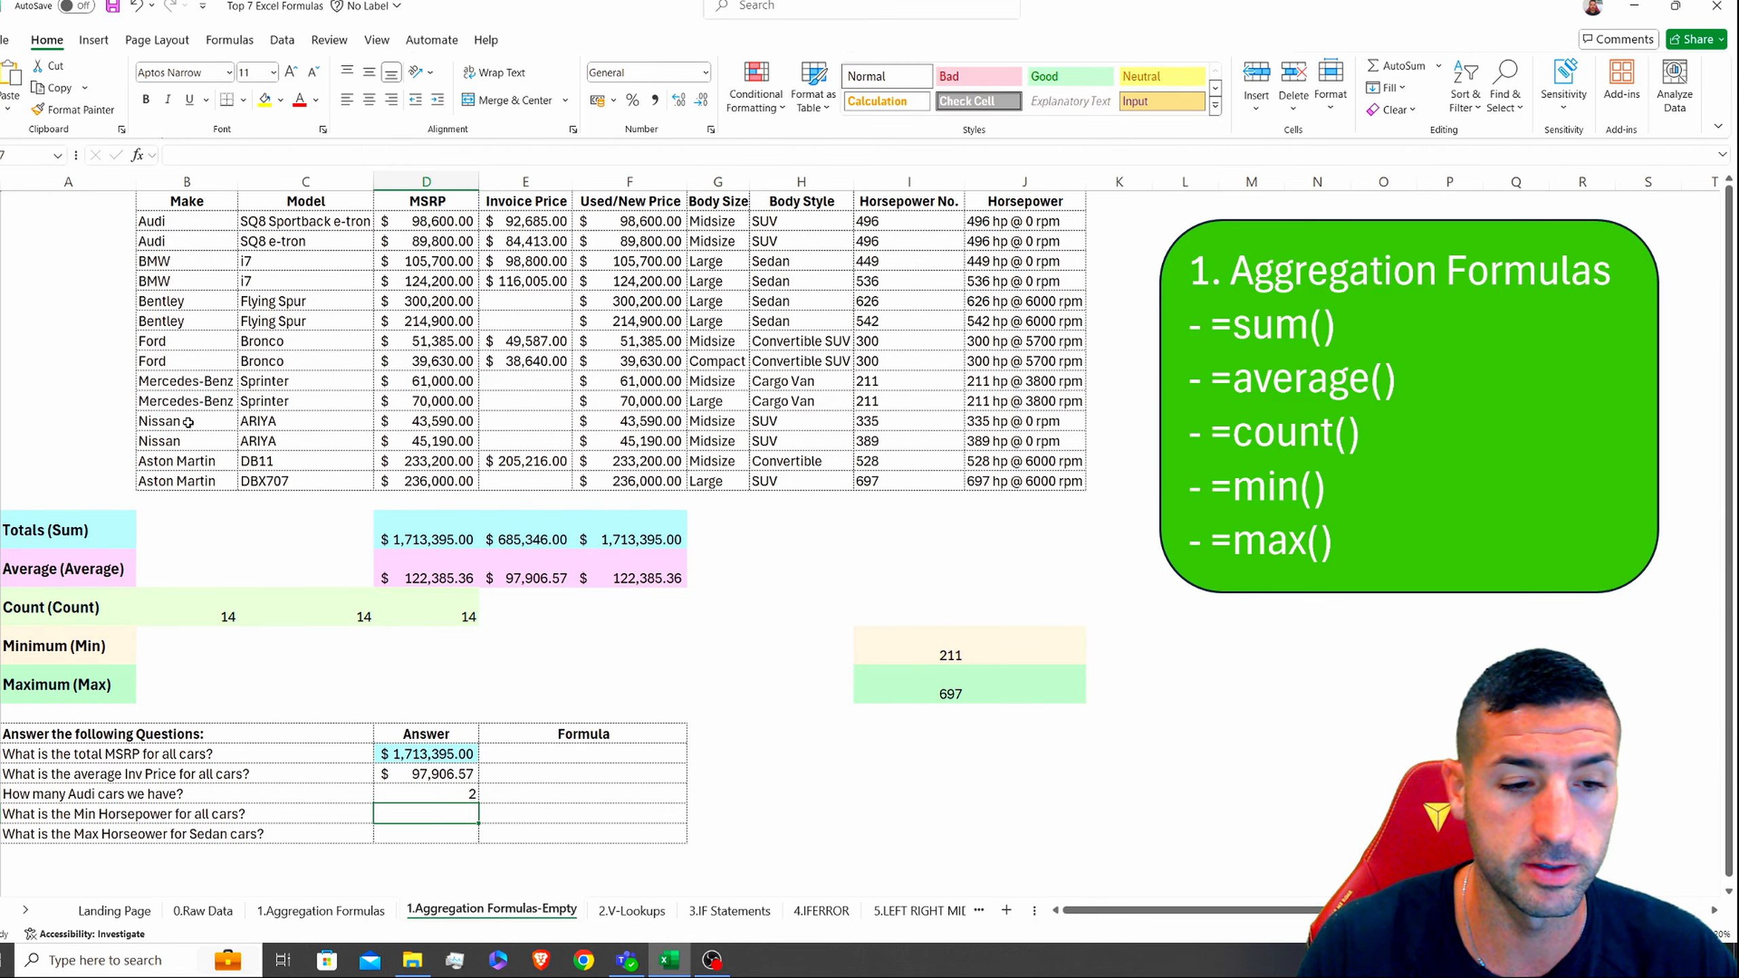
Step: Answer the minimum horsepower question with the exact formula =MIN(I2:I15), copied as text from the Minimum row, and compare both results
left_click(252, 813)
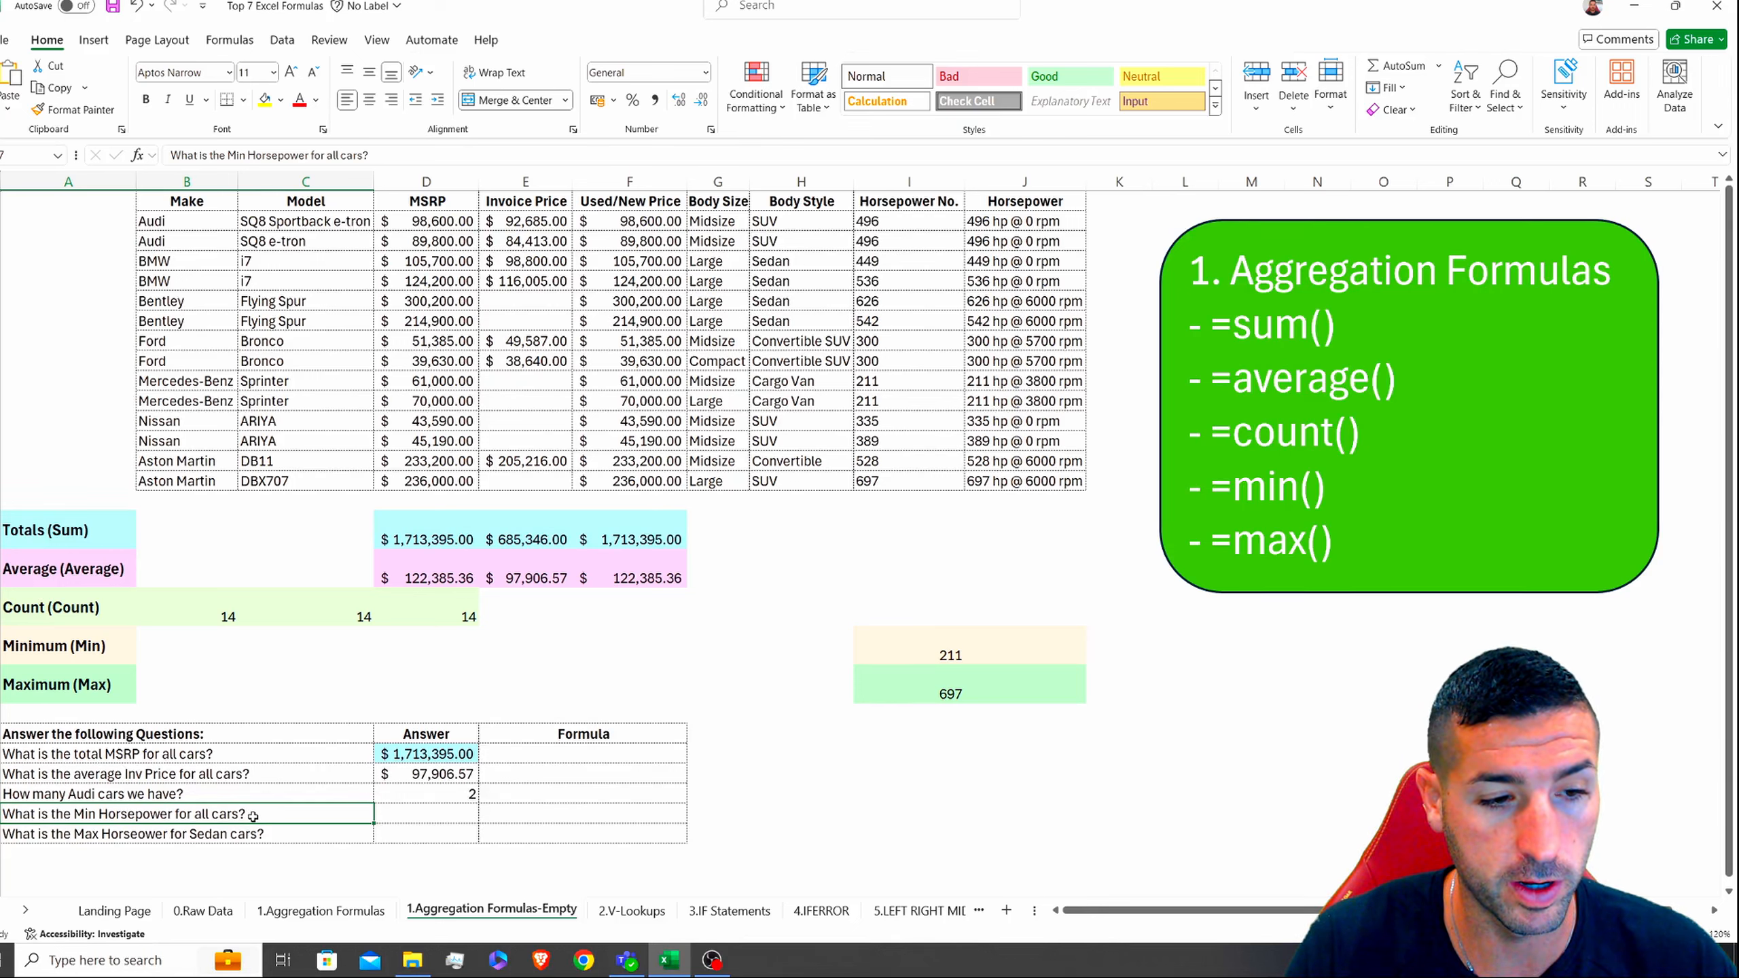
left_click(449, 816)
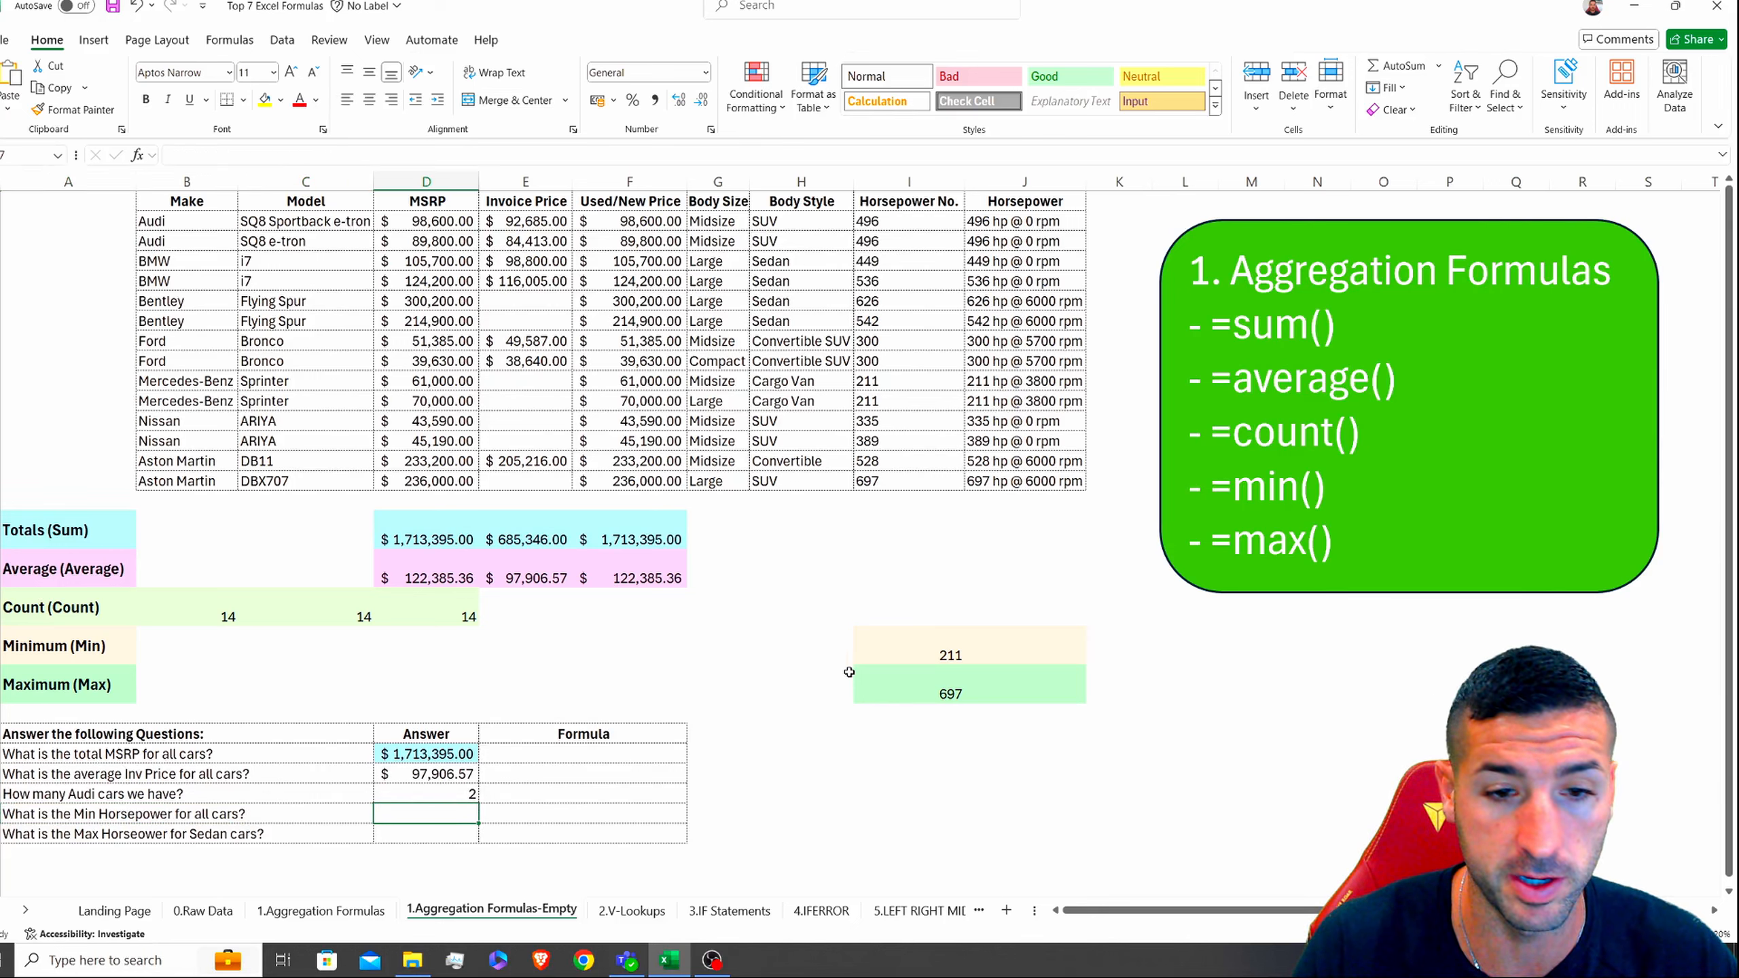
left_click(921, 645)
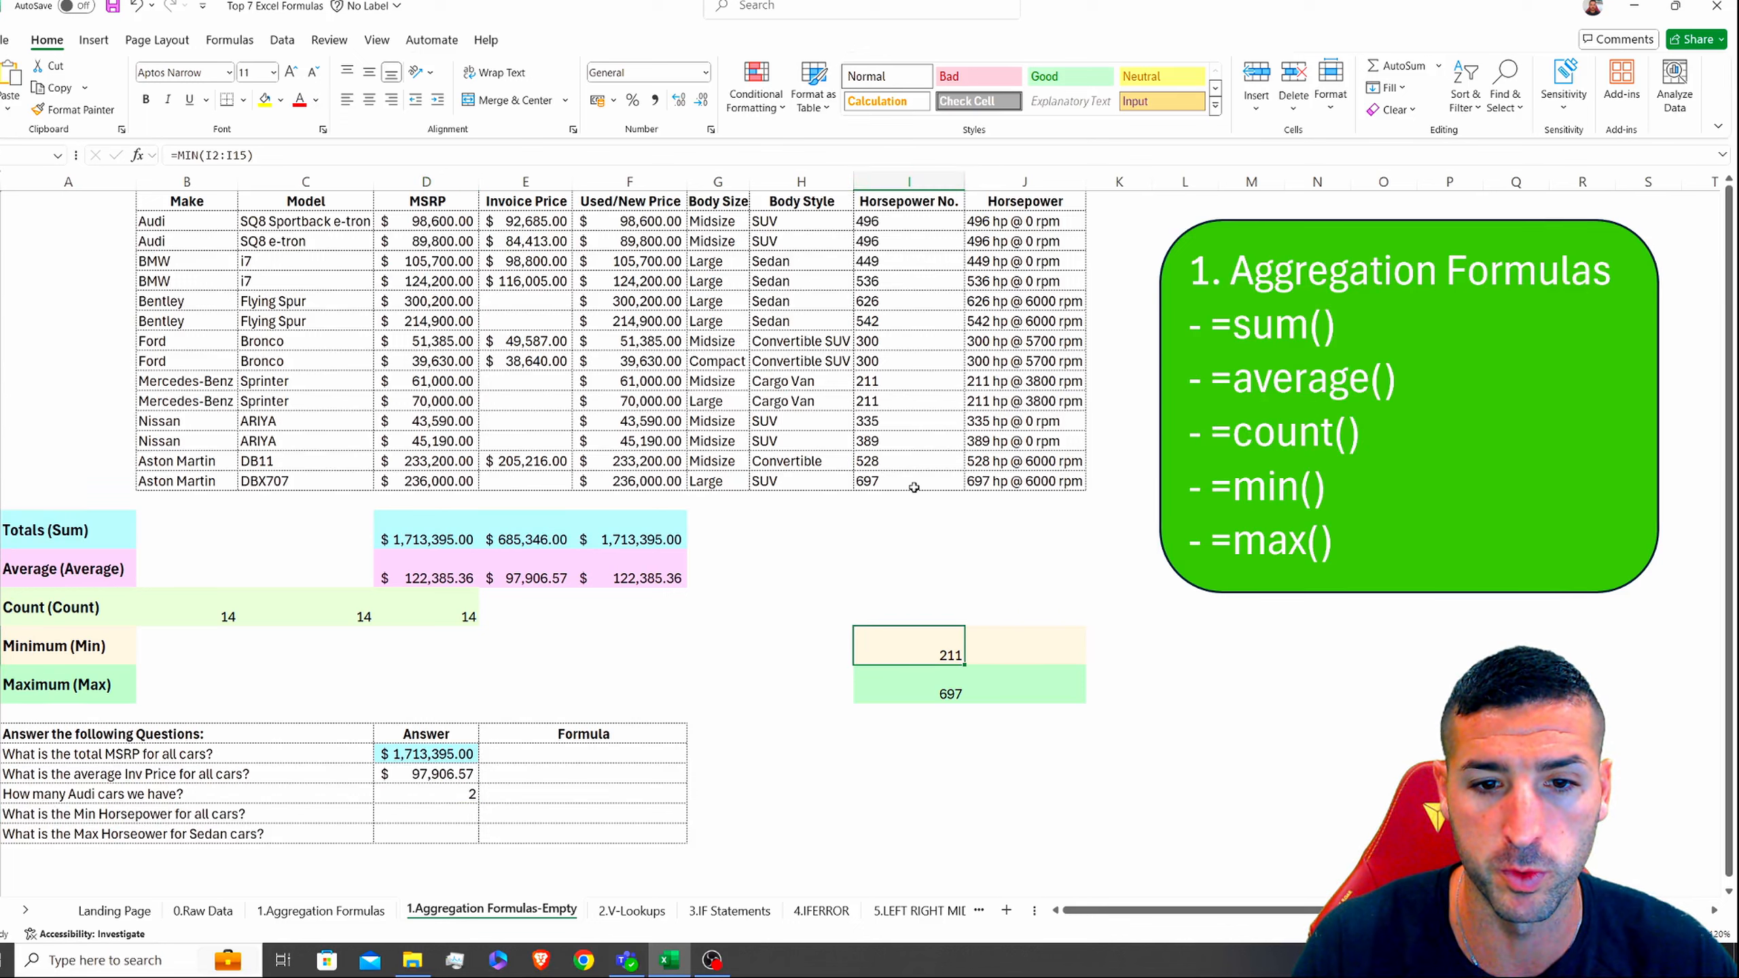
left_click_drag(257, 157, 151, 165)
key("ctrl+c")
key("Escape")
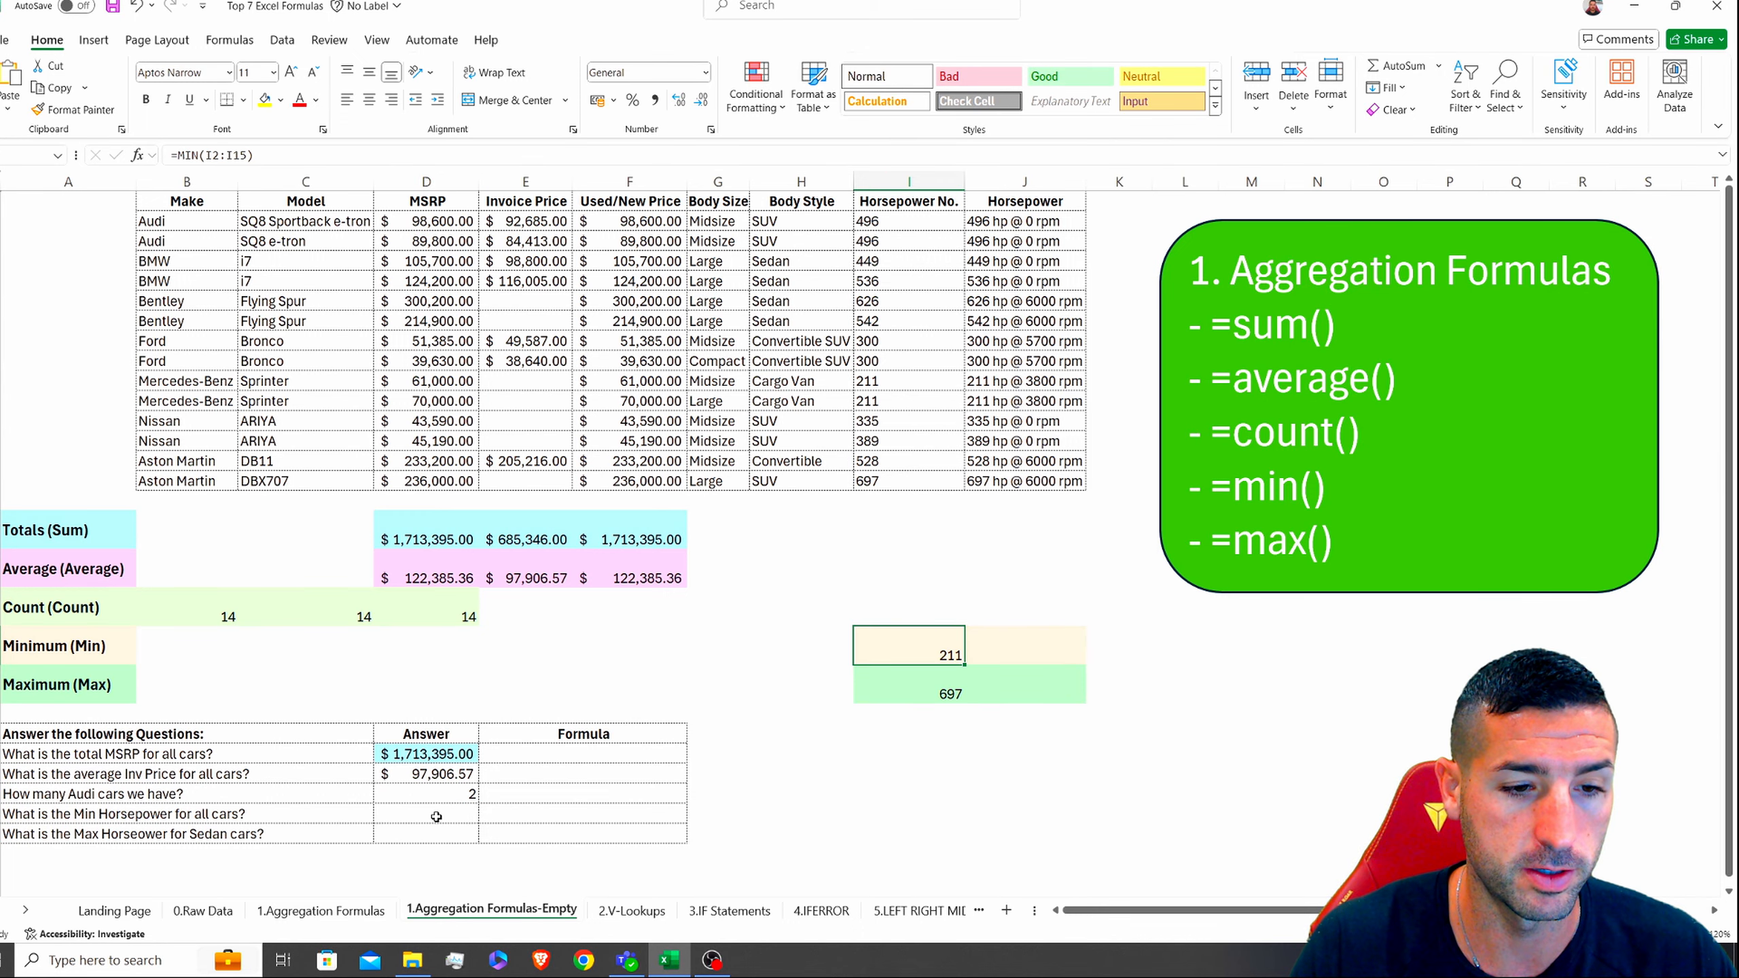
left_click(436, 816)
key("ctrl+v")
key("Return")
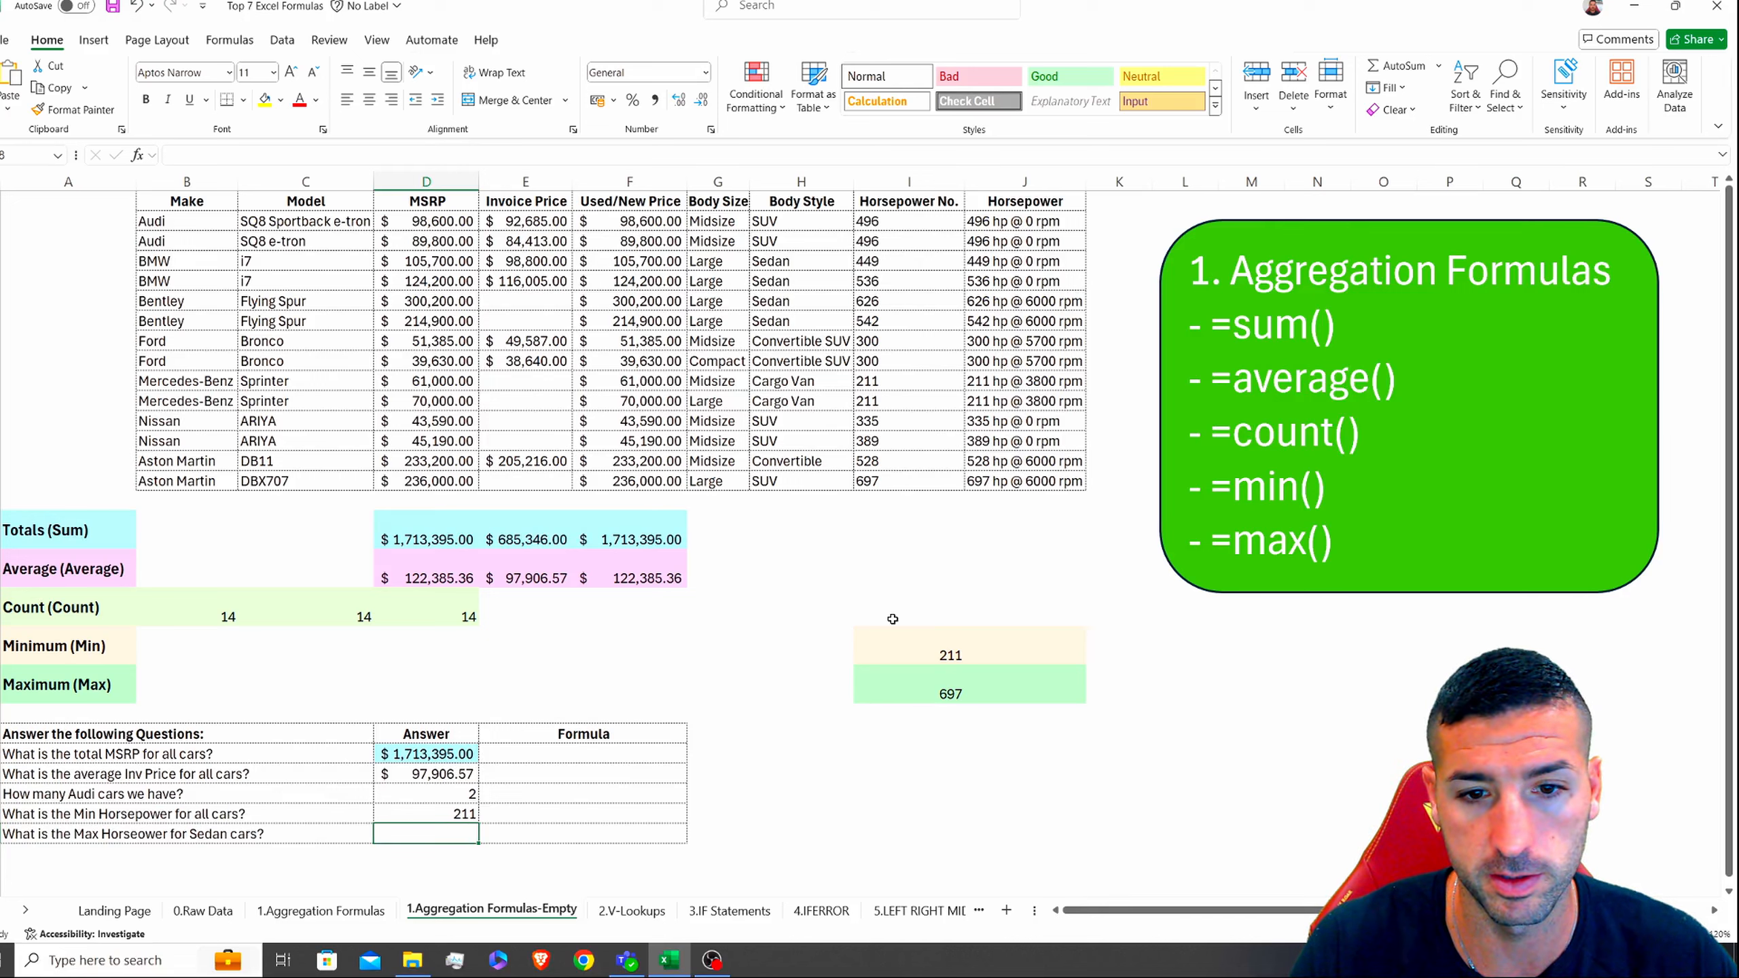
left_click(989, 655)
left_click(454, 829)
left_click(415, 810)
Step: Correct the misspelled word in the last question so it reads "What is the Max Horsepower for Sedan cars?"
left_click(222, 834)
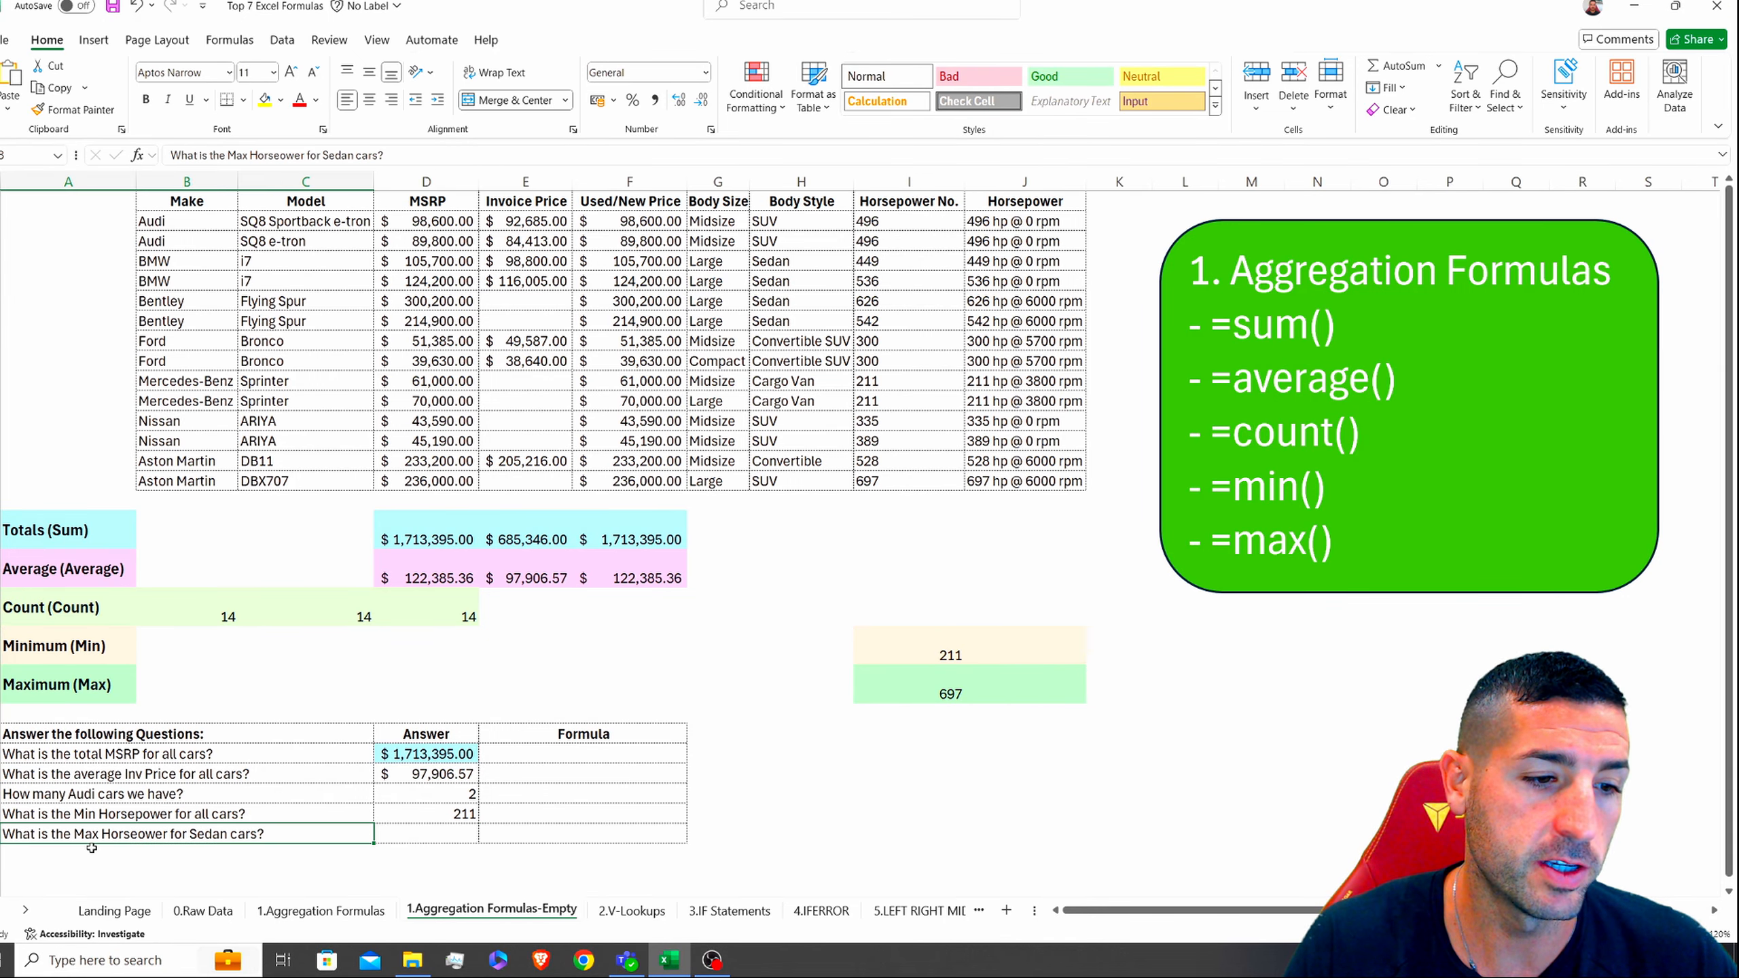
double_click(140, 833)
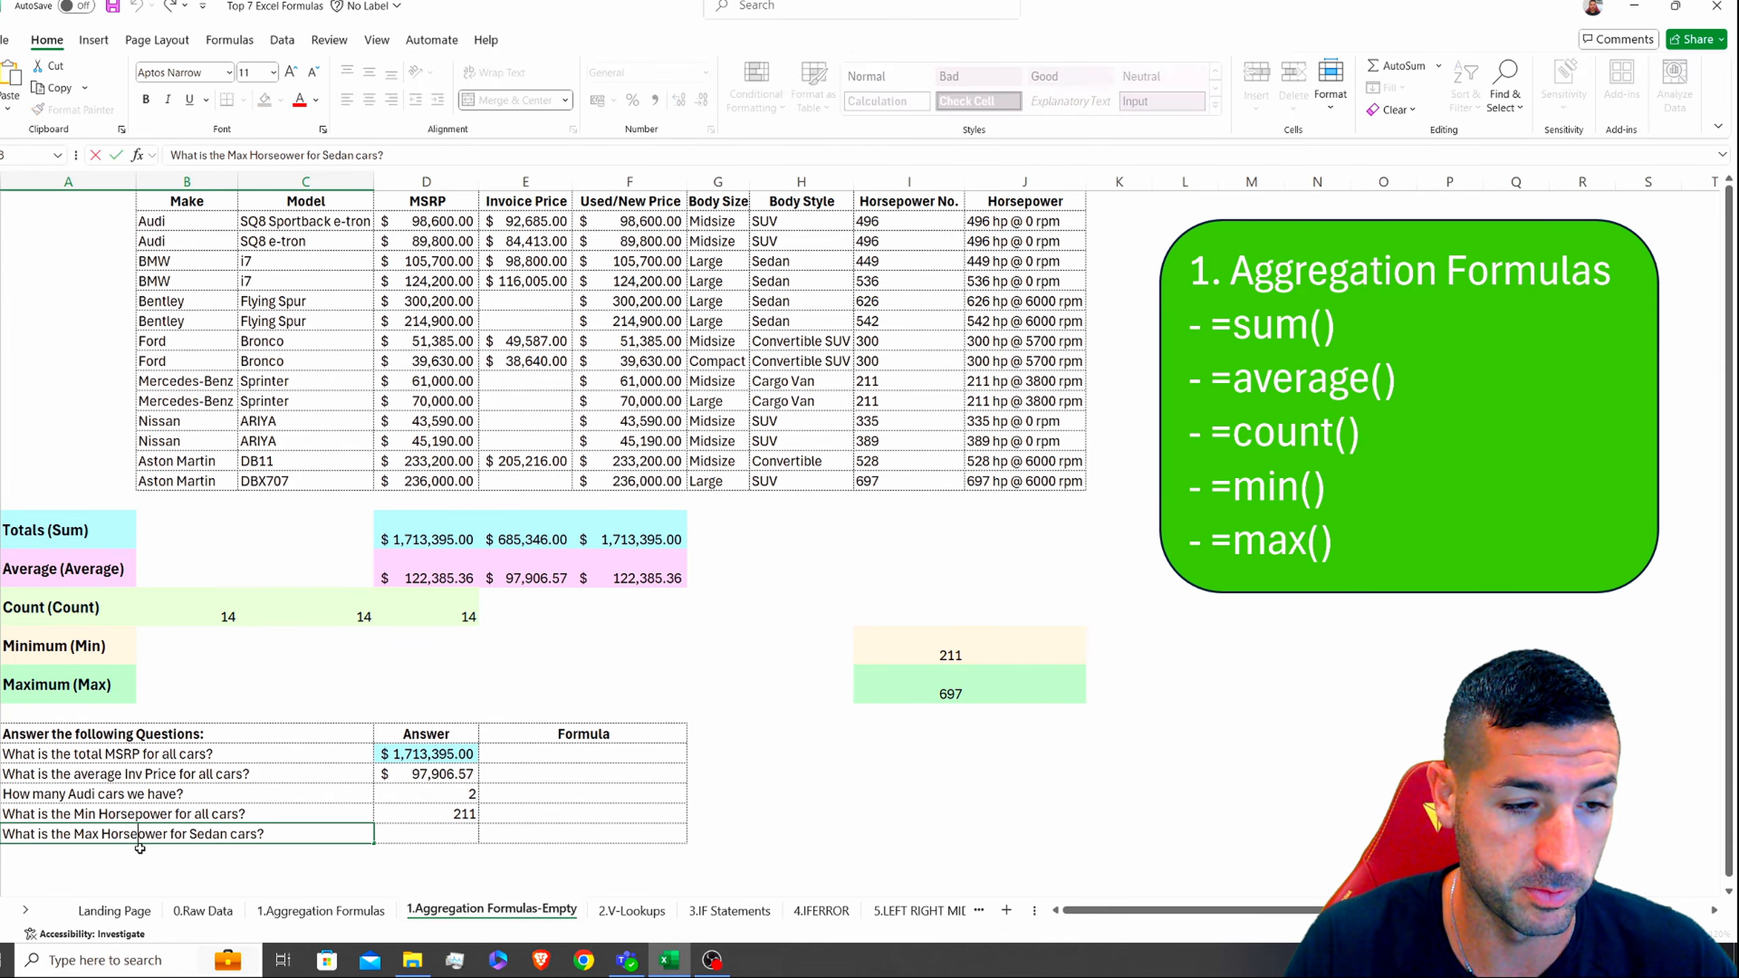
type("p")
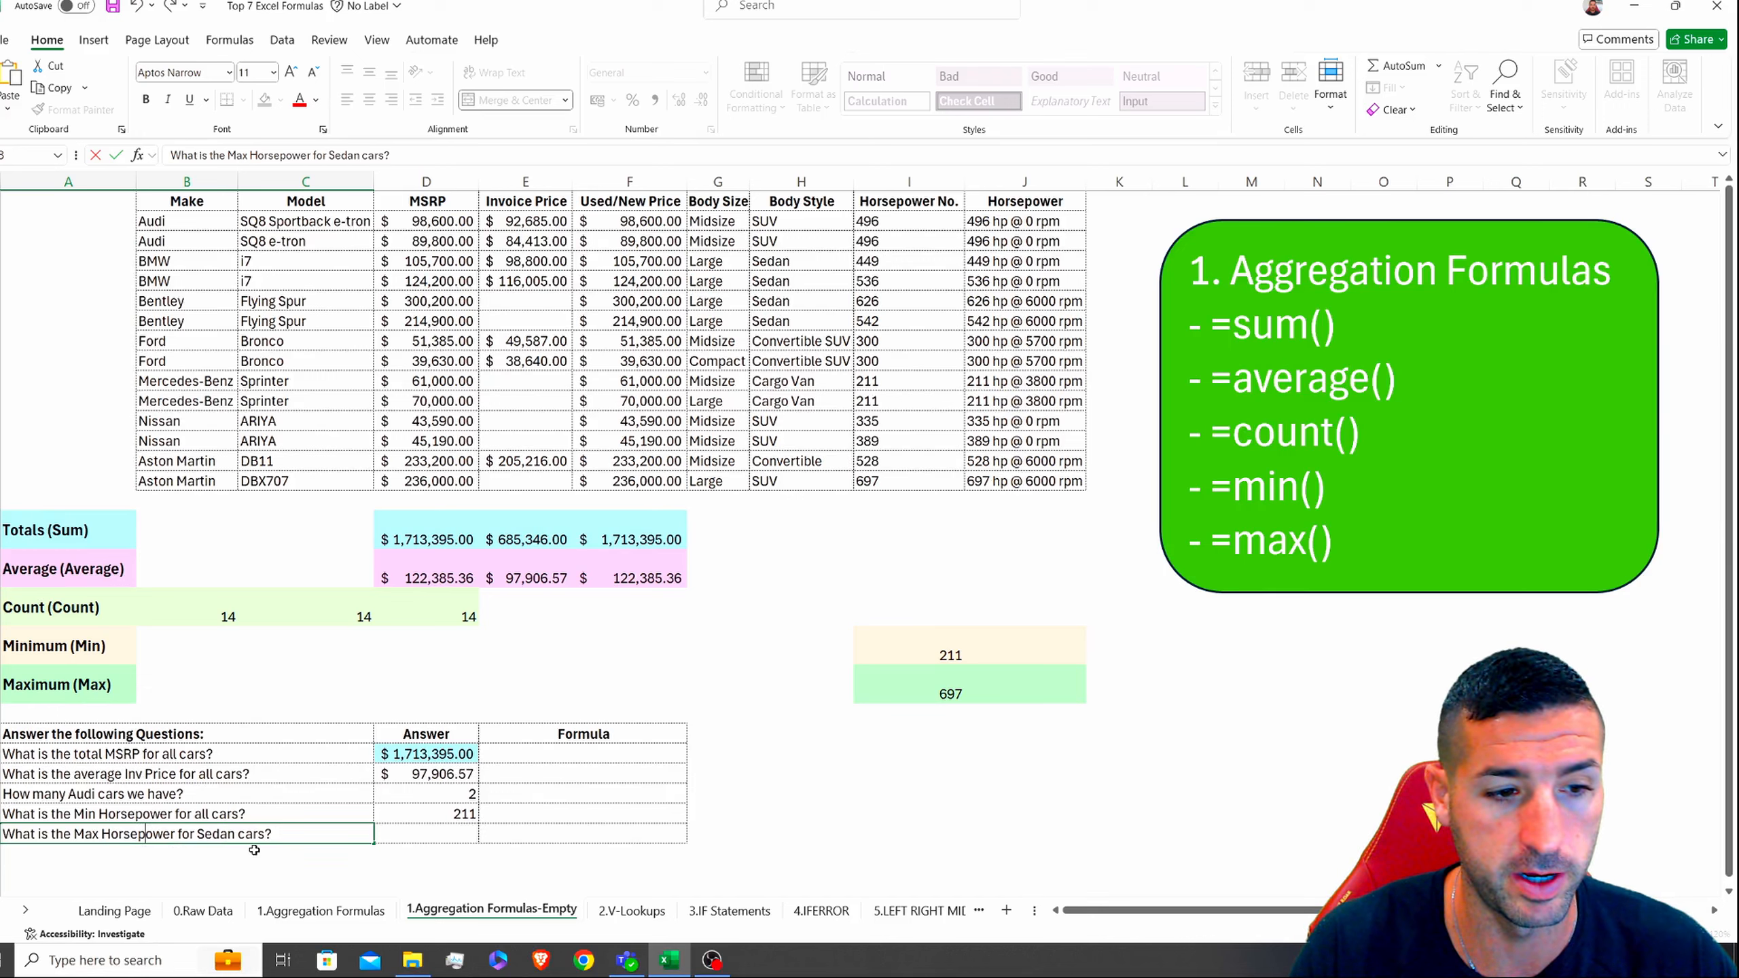
Step: Answer the maximum horsepower question for Sedan cars with =max(I4:I7), covering the four Sedan rows in the Horsepower No. column
left_click(409, 833)
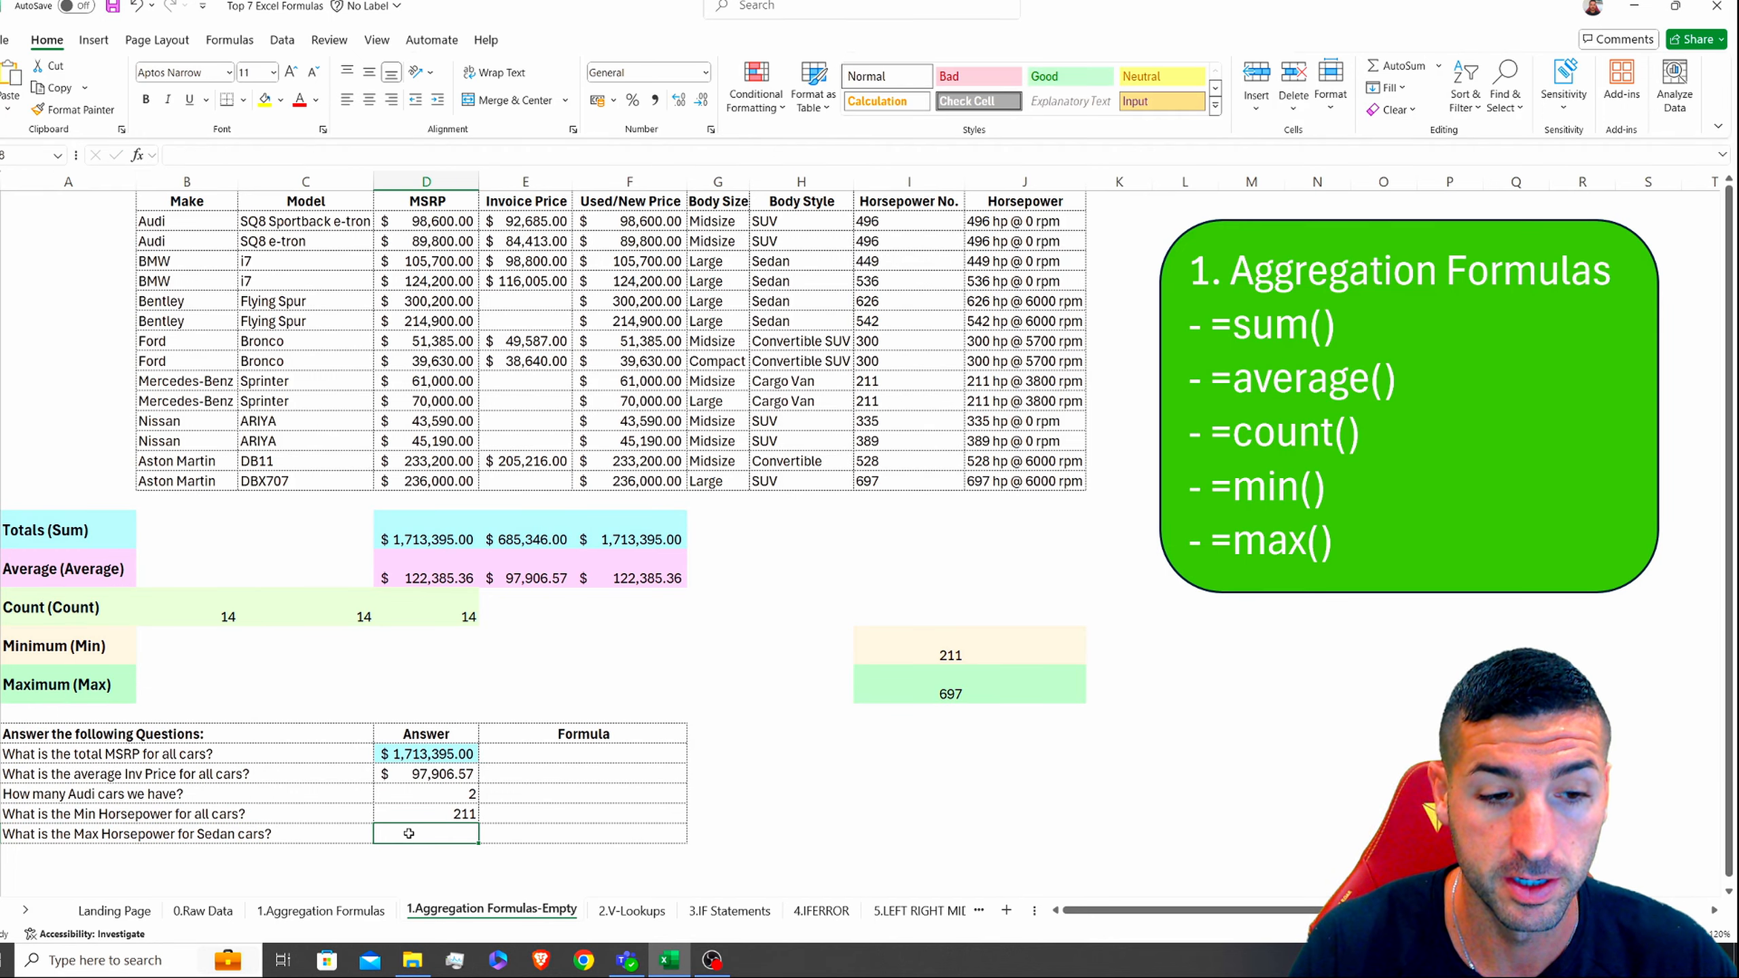
type("=")
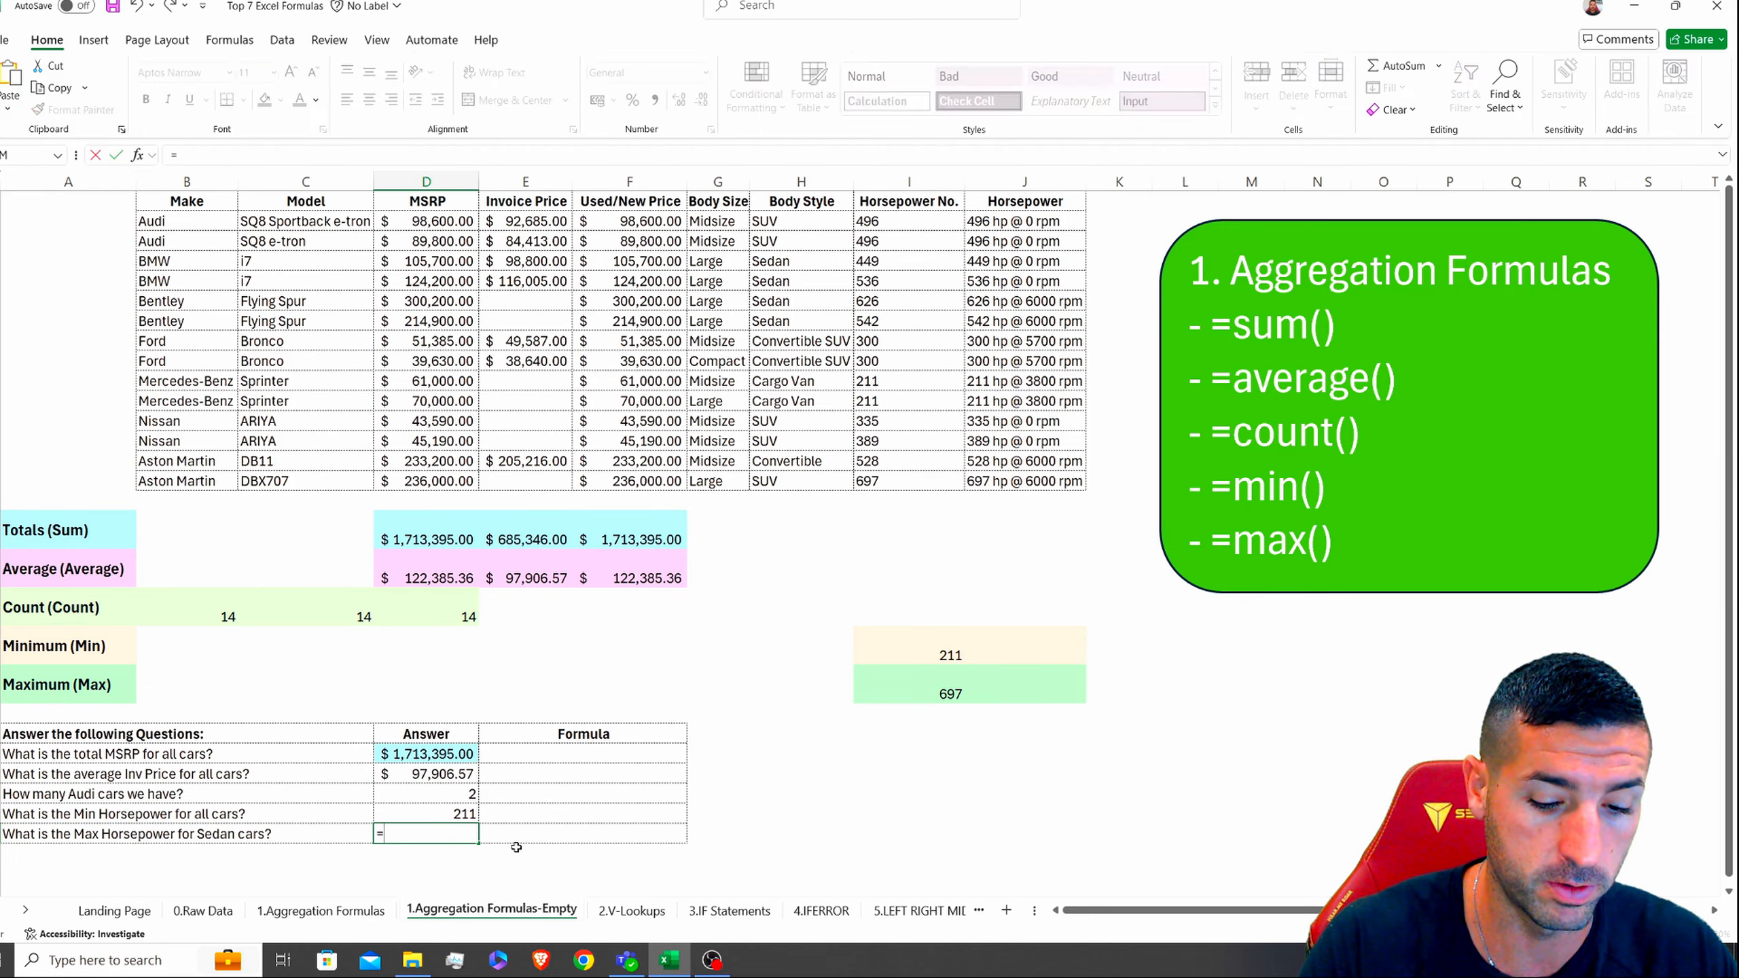
type("max(")
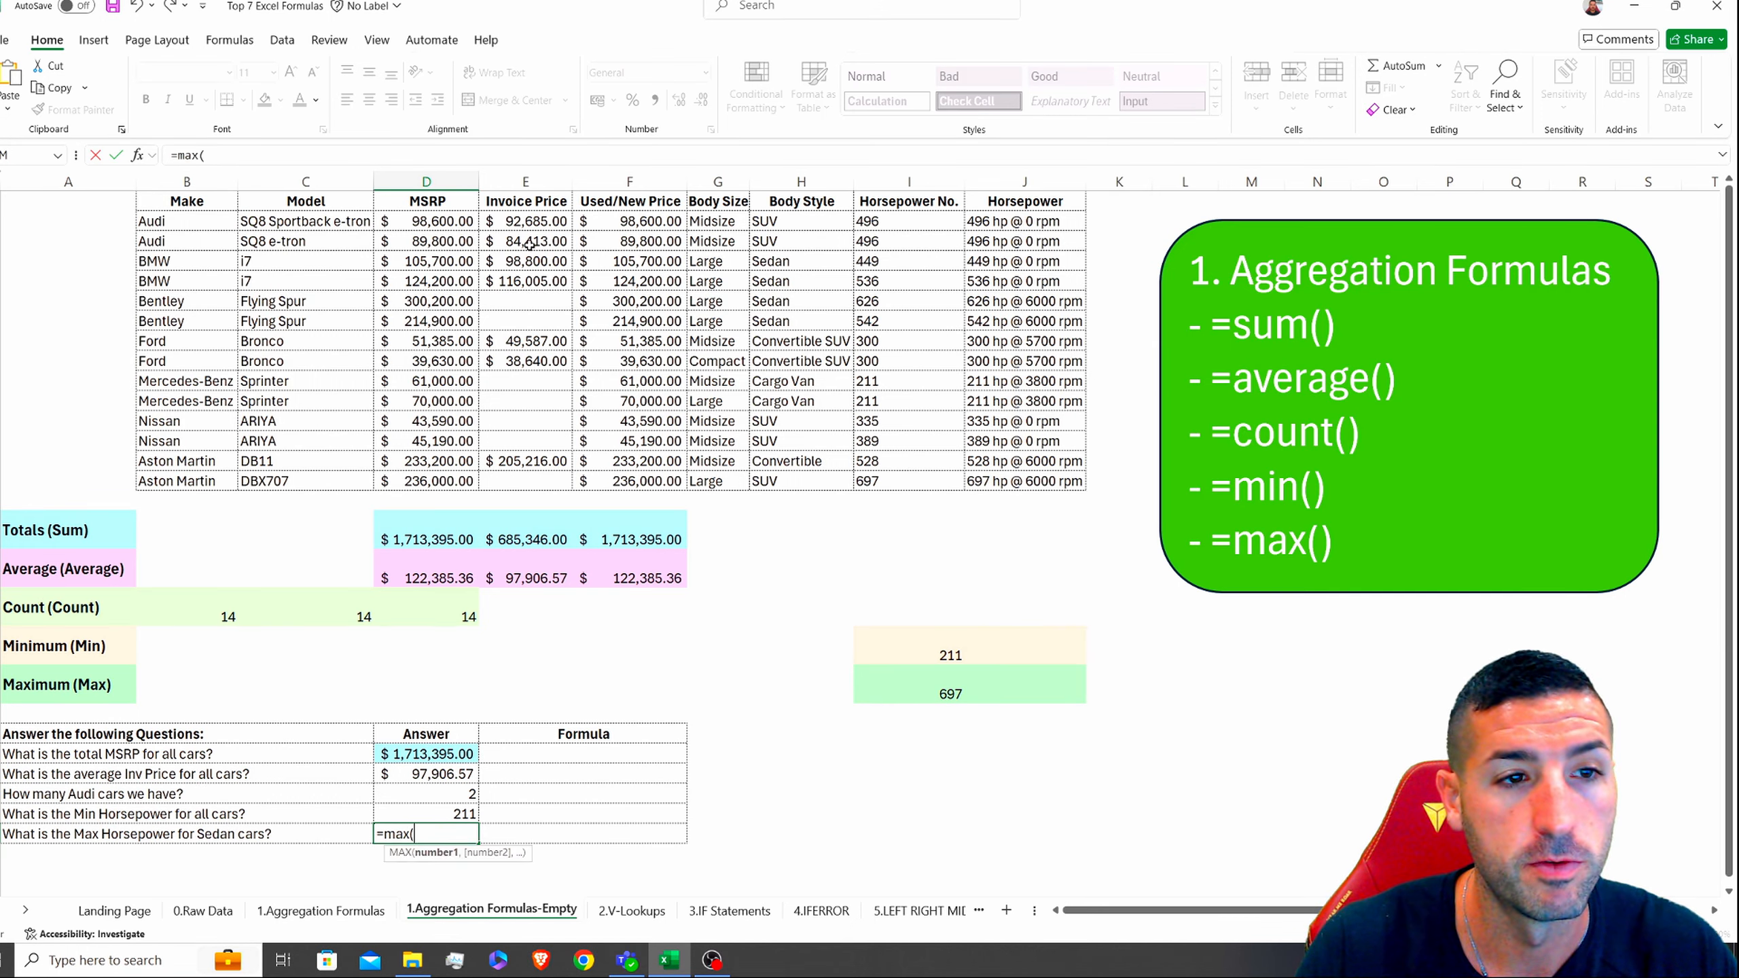
left_click_drag(864, 269, 885, 334)
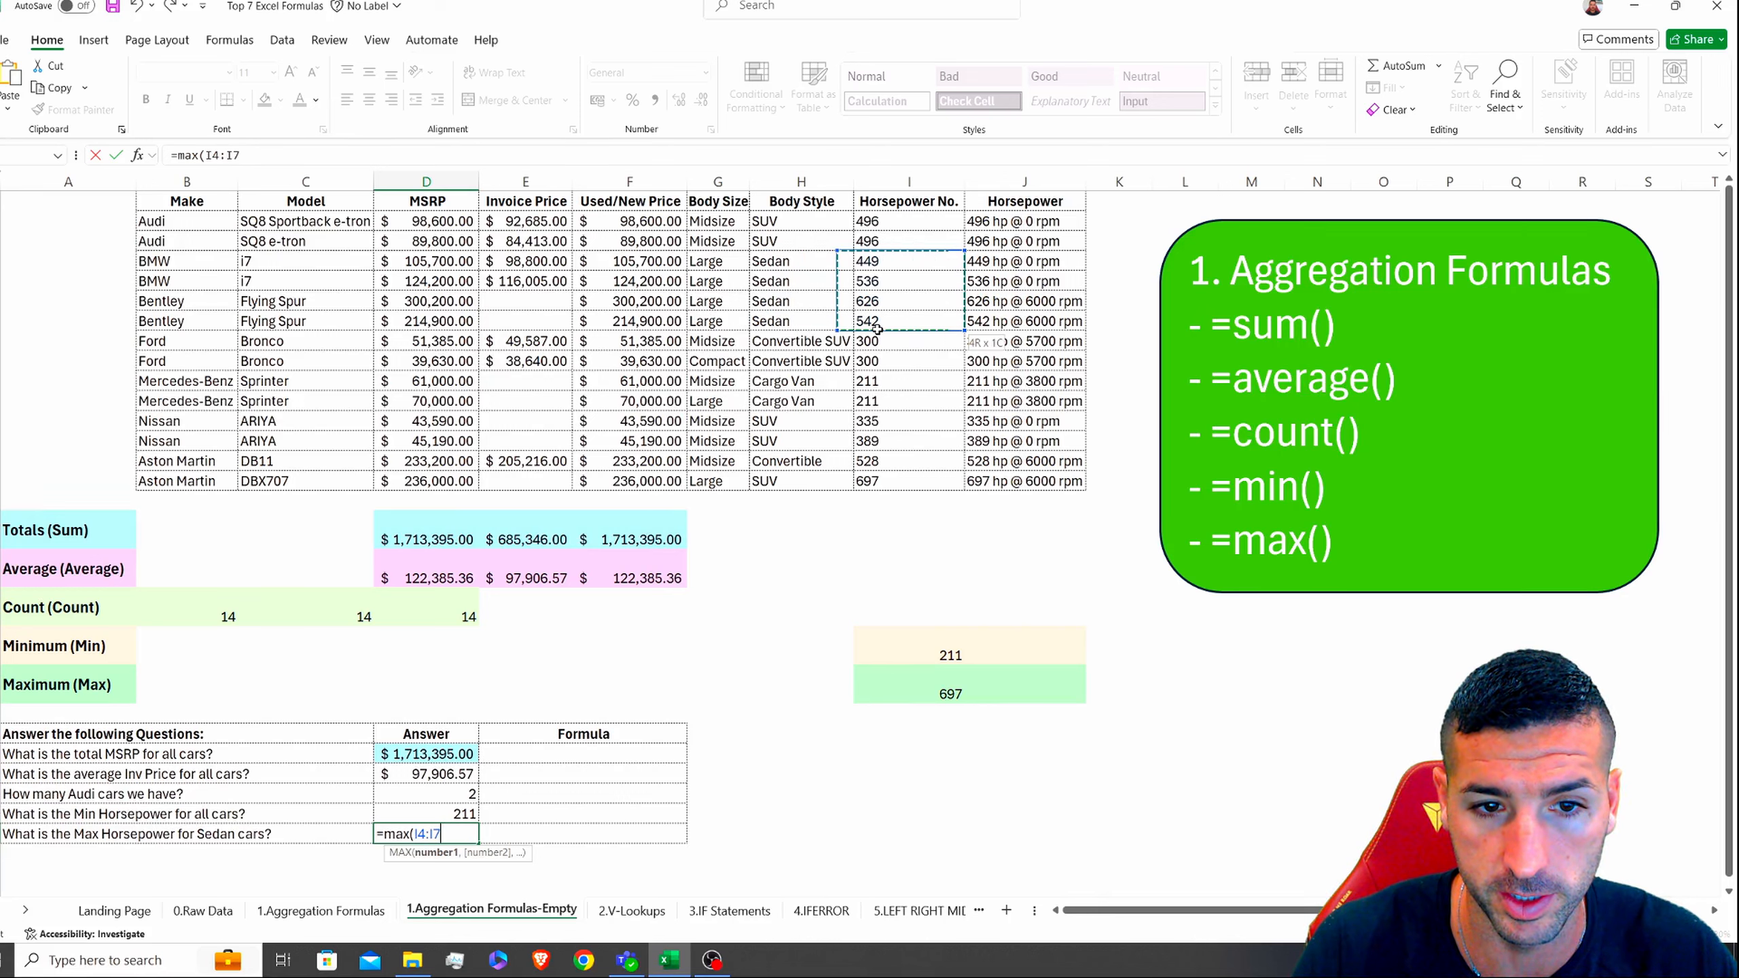
key("Return")
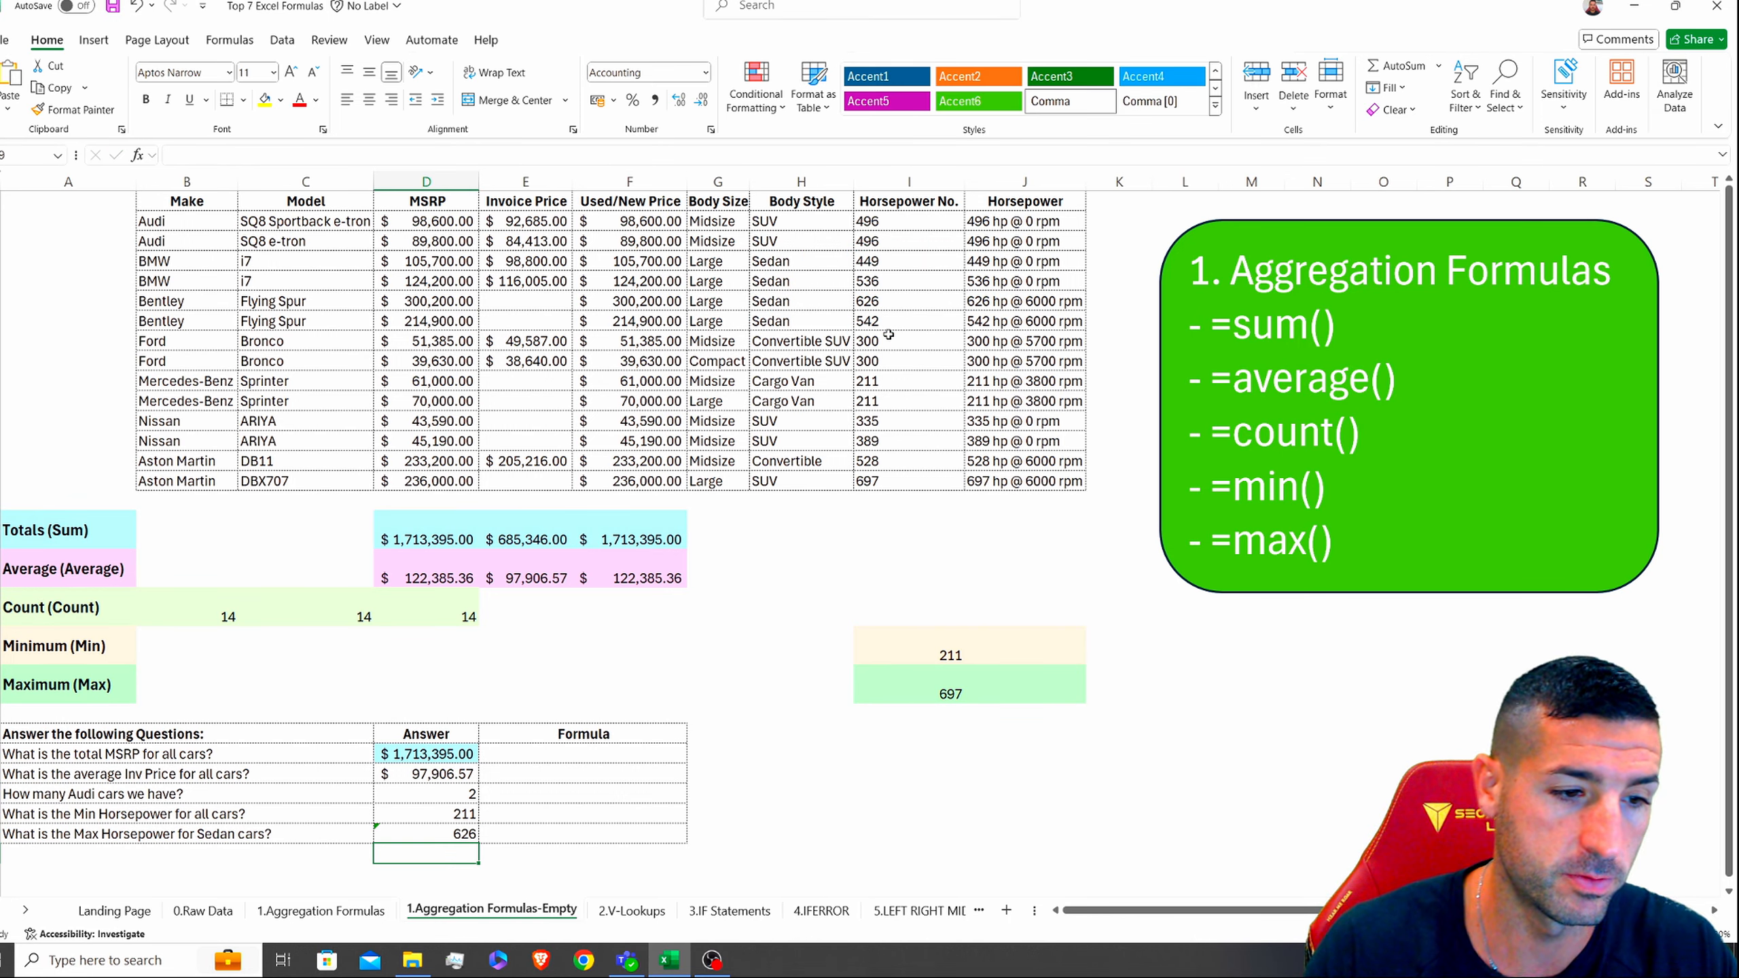
left_click(109, 835)
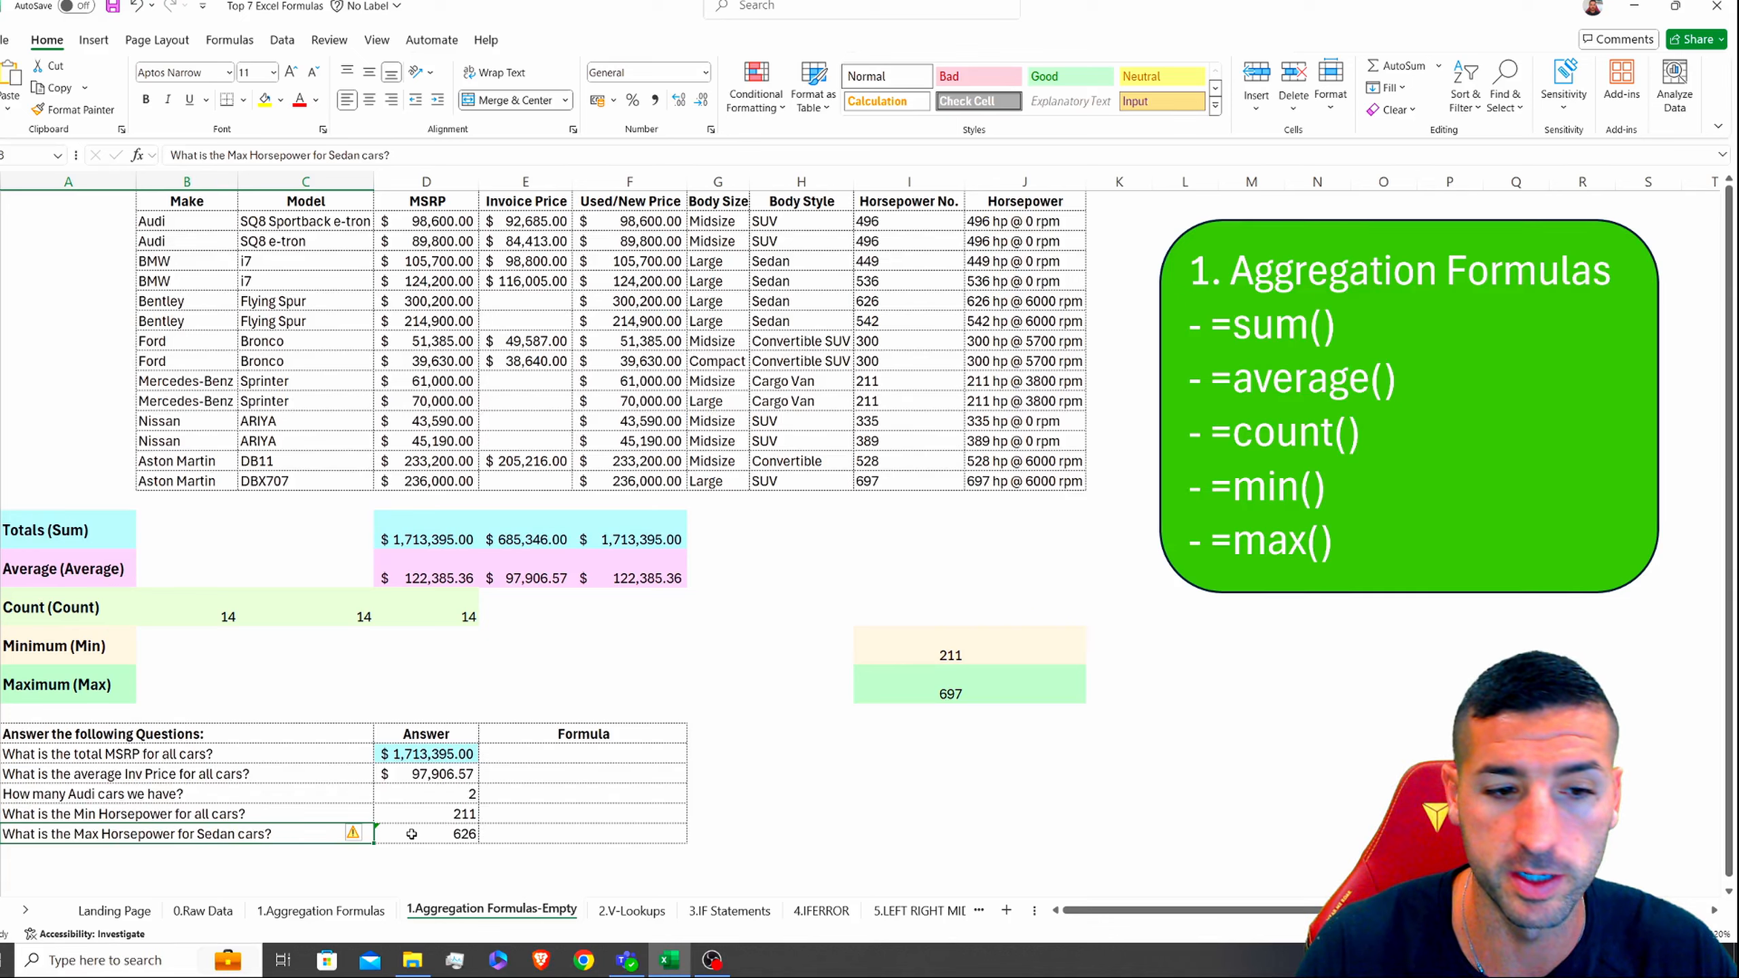
left_click(457, 838)
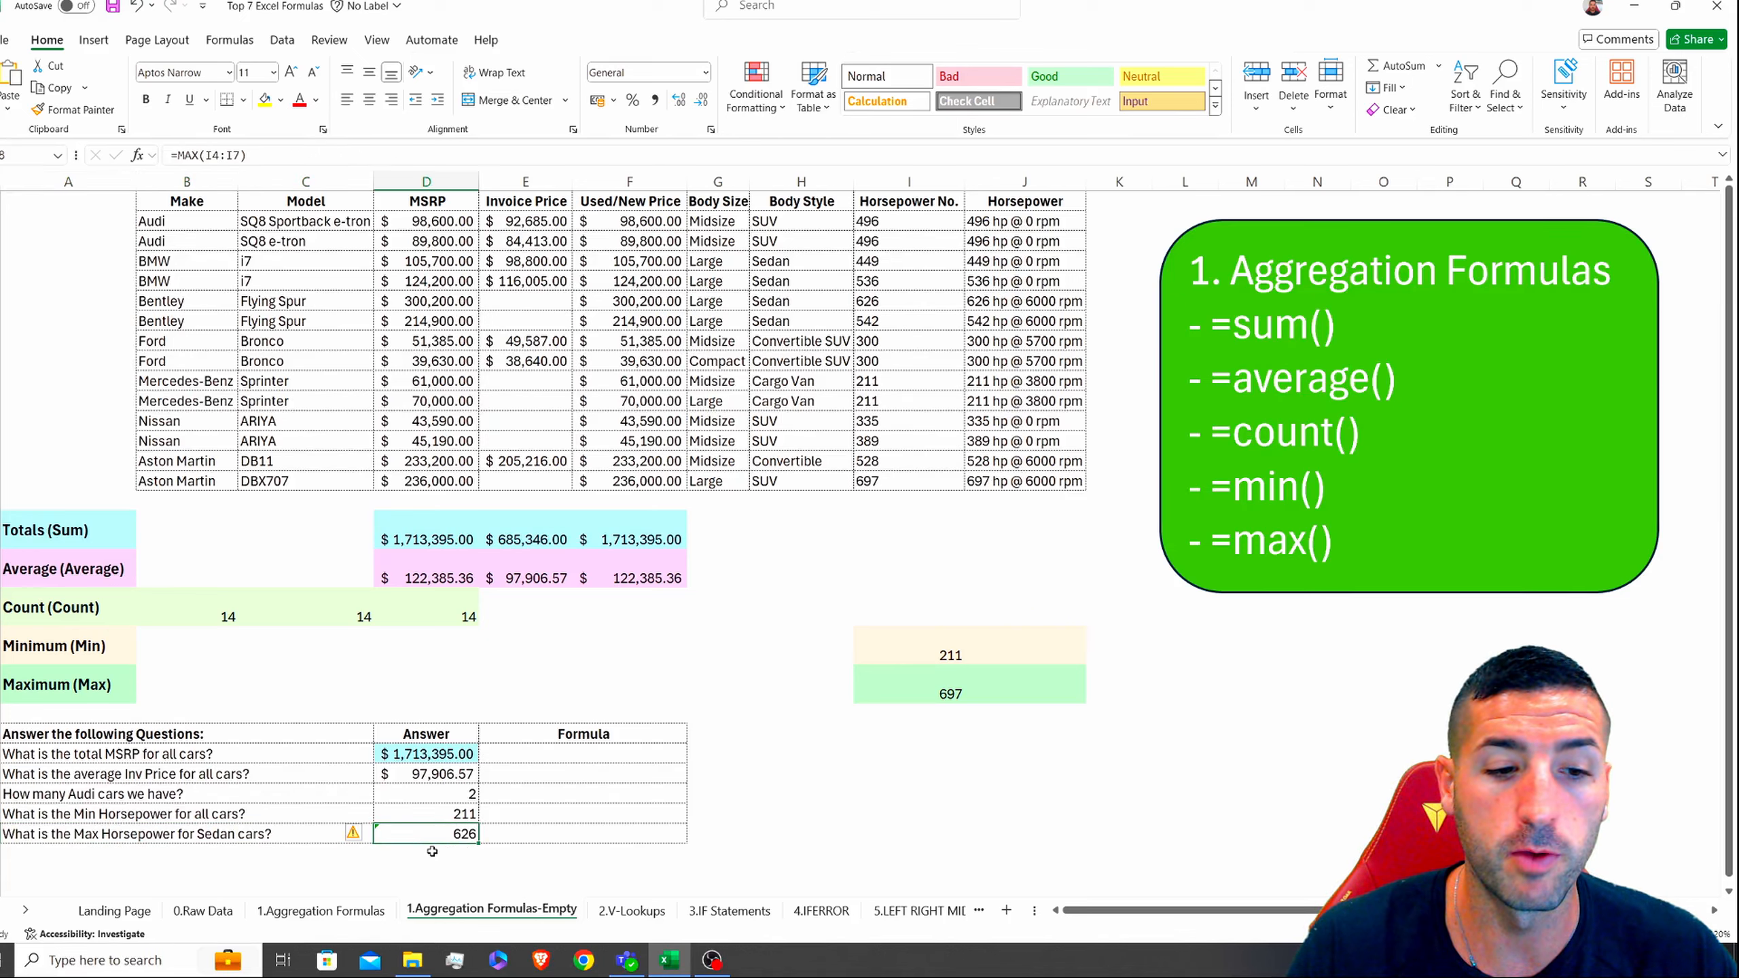
left_click(452, 815)
left_click(453, 835)
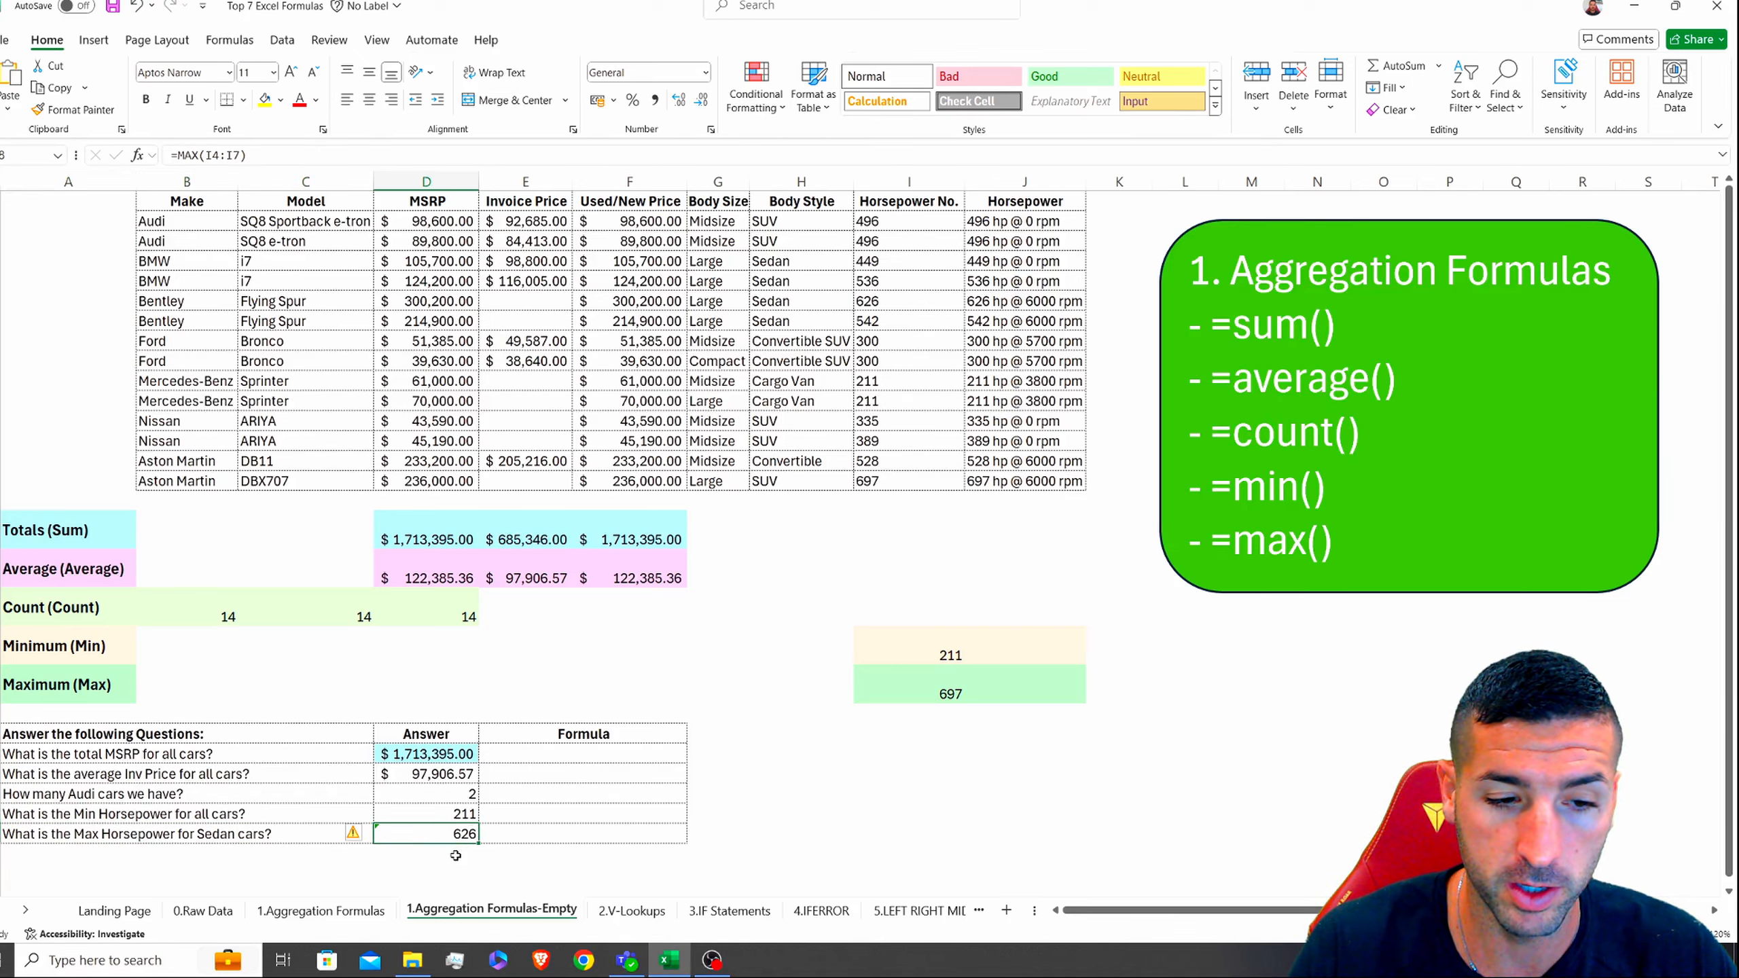
Step: Check the answers against the solved 1.Aggregation Formulas sheet and hide the 1.Aggregation Formulas-Empty sheet
left_click(362, 914)
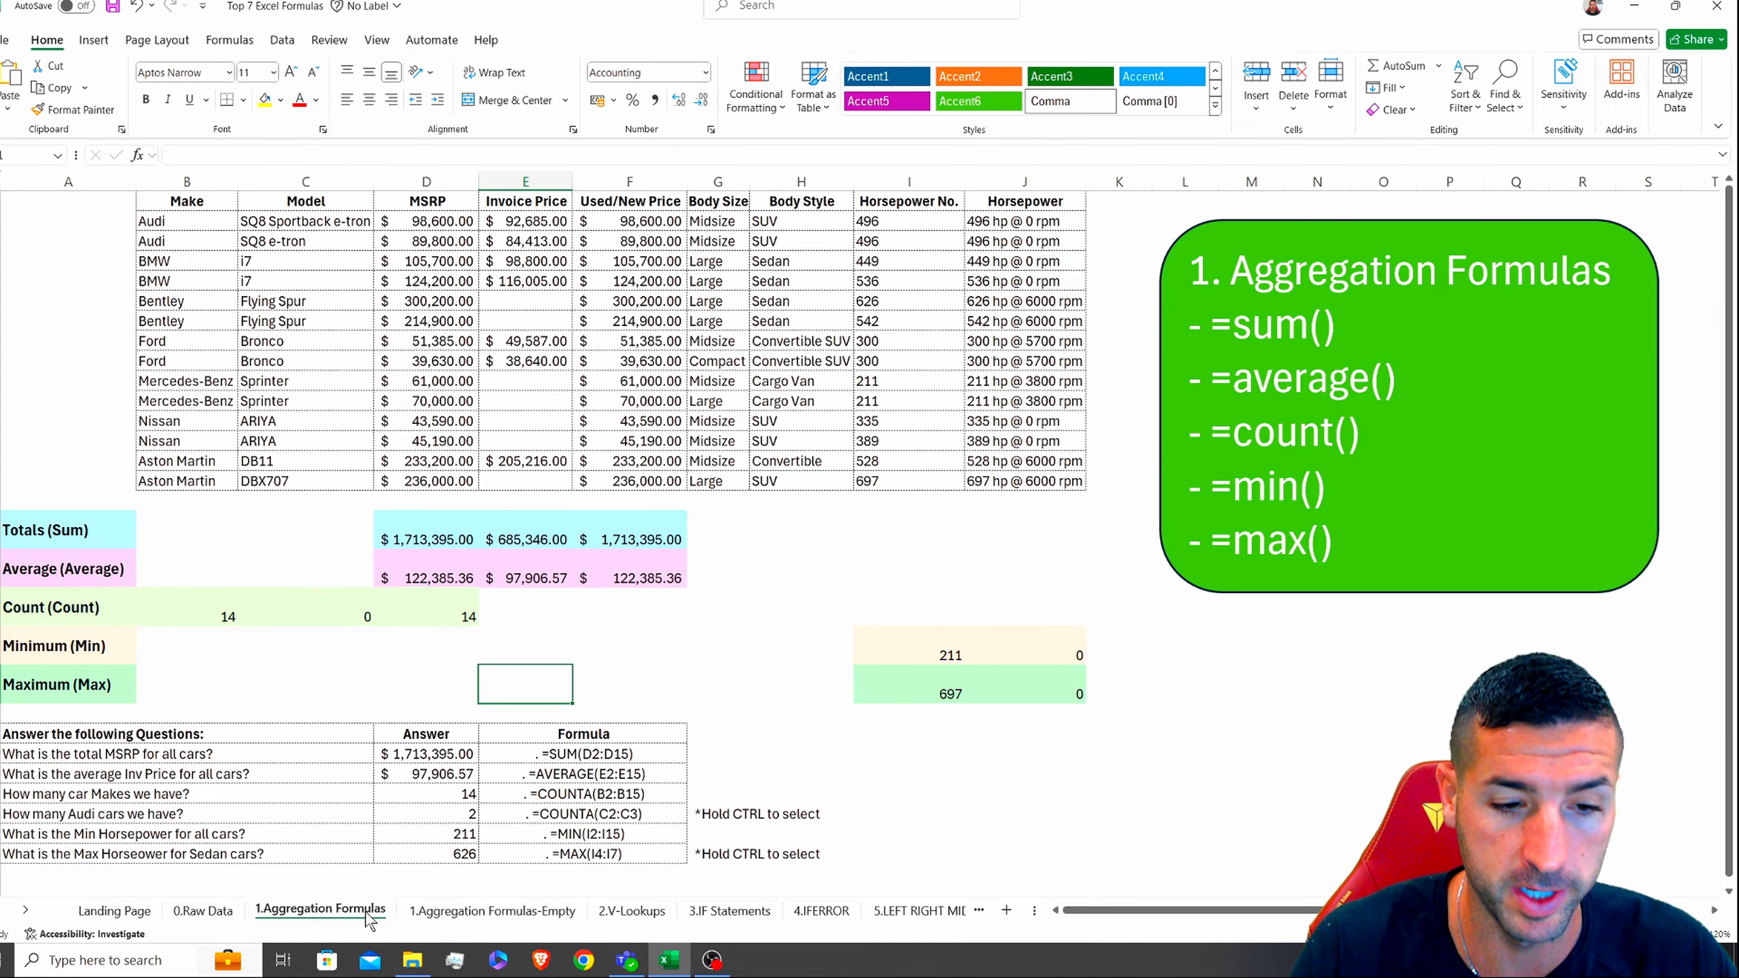
left_click(511, 913)
left_click(637, 910)
right_click(503, 911)
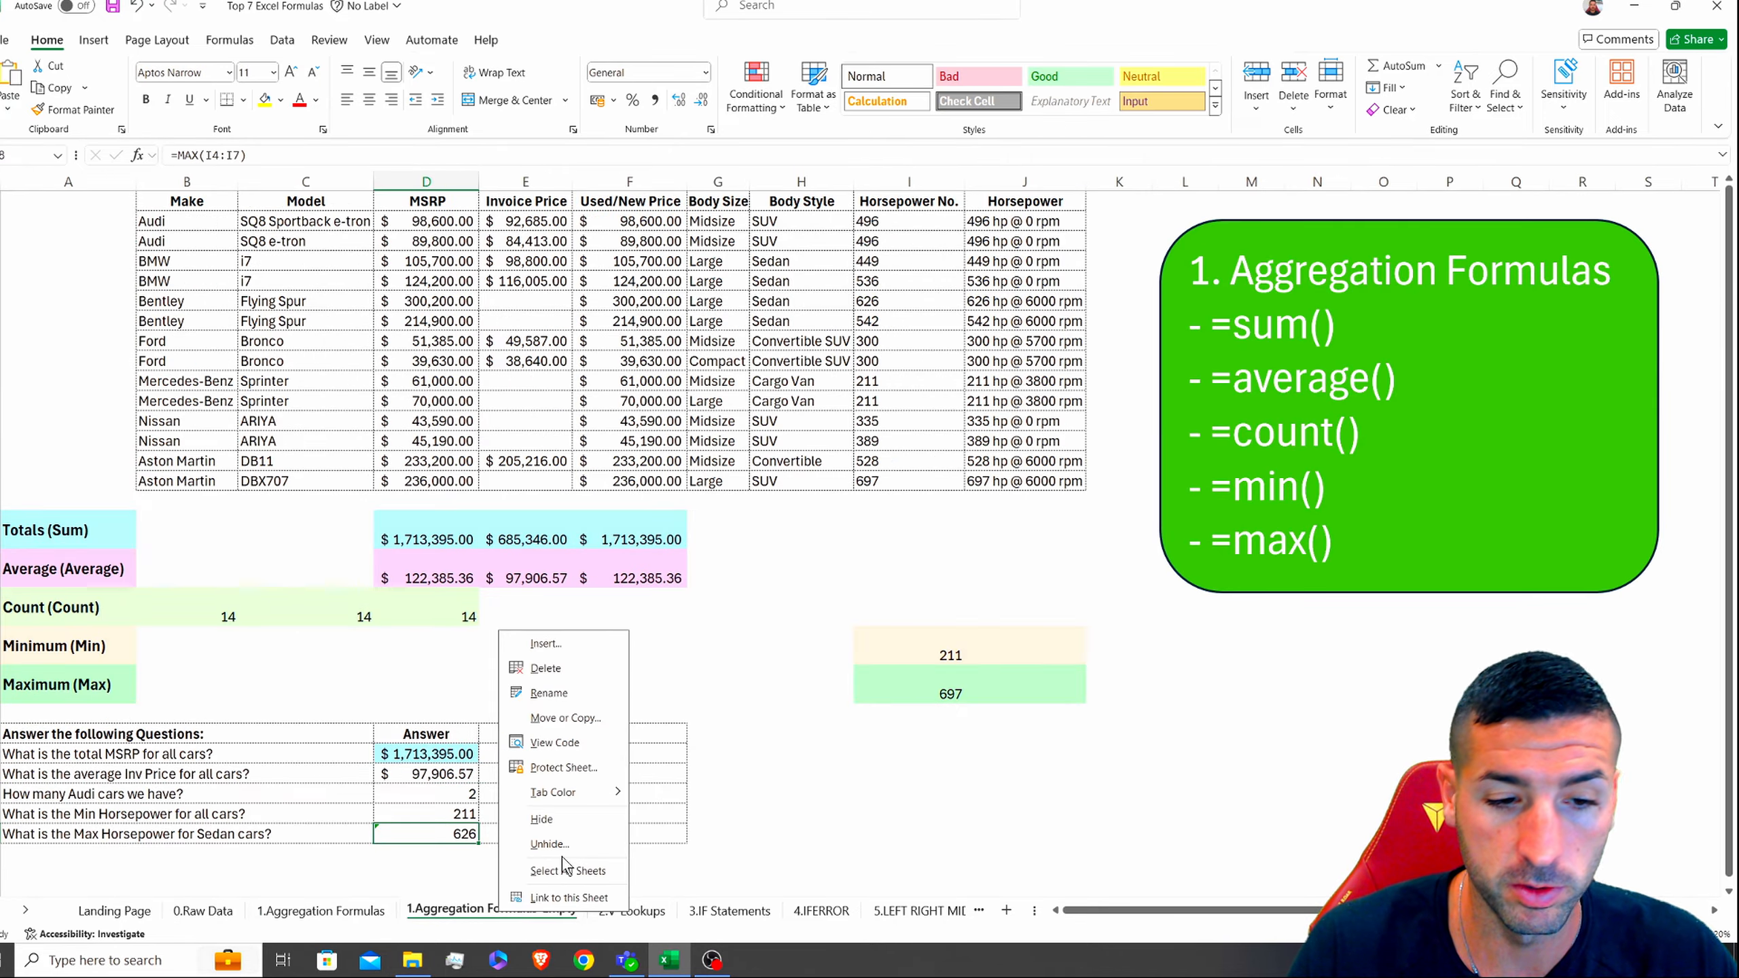
left_click(542, 819)
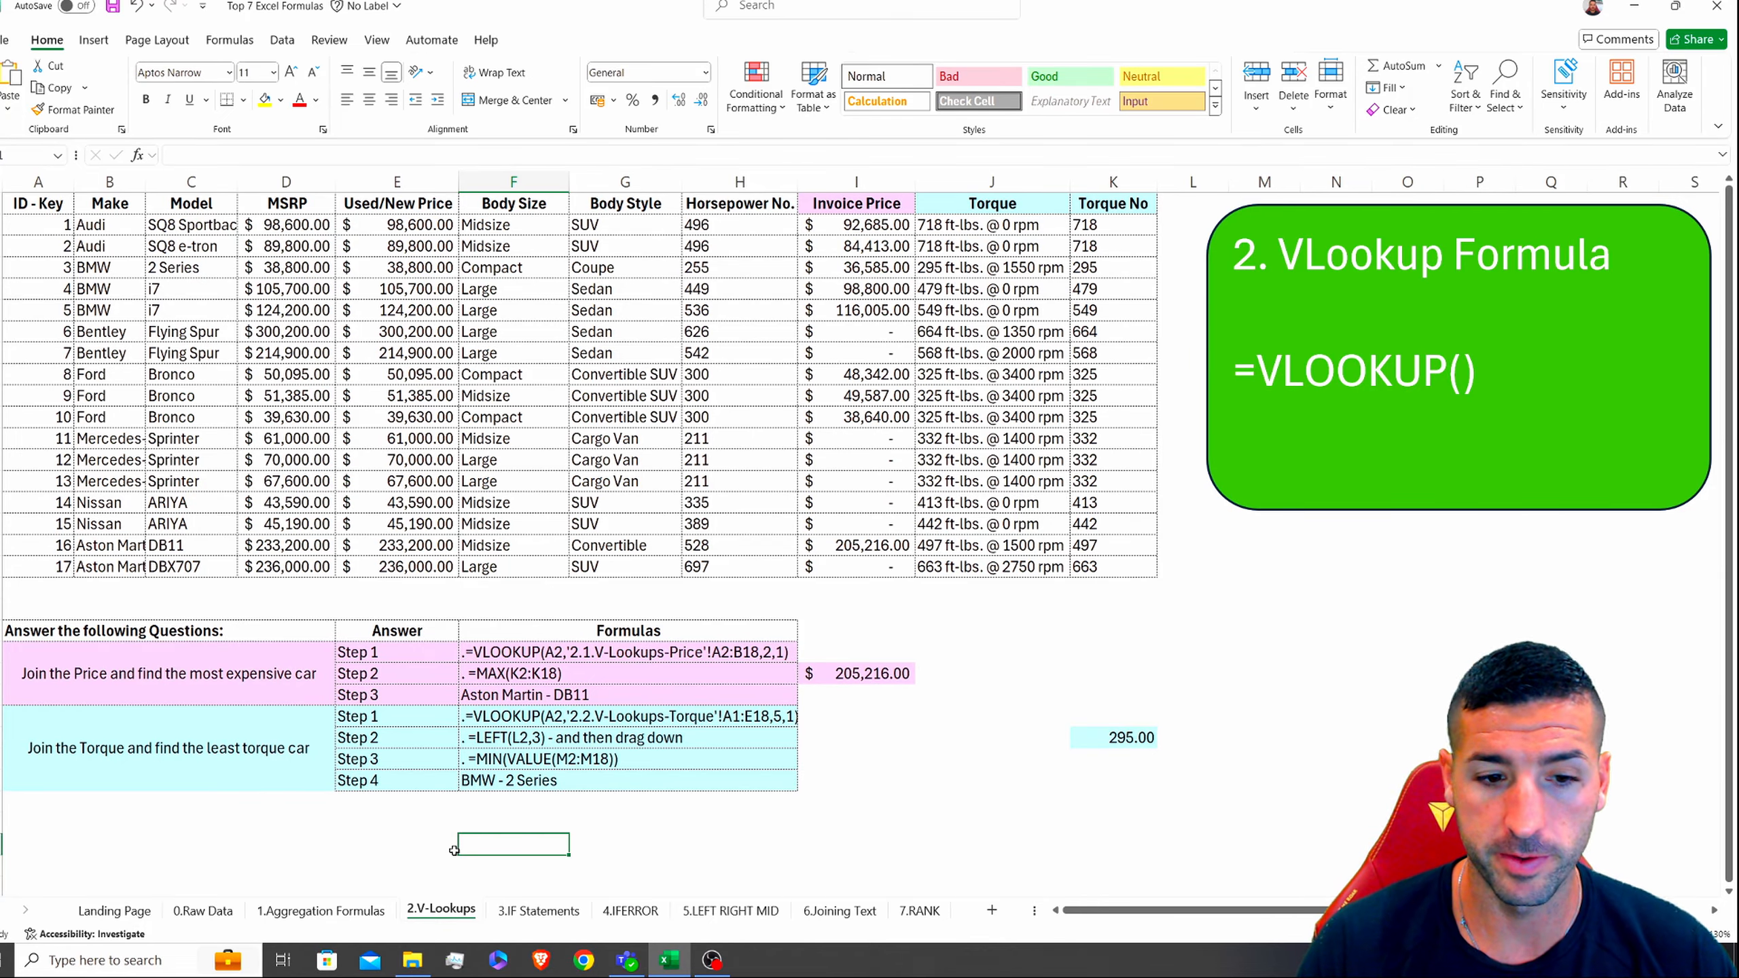
Step: Unhide the sheets 2.V-Lookups-Empty, 2.1.V-Lookups-Price and 2.2.V-Lookups-Torque together
right_click(448, 910)
left_click(498, 852)
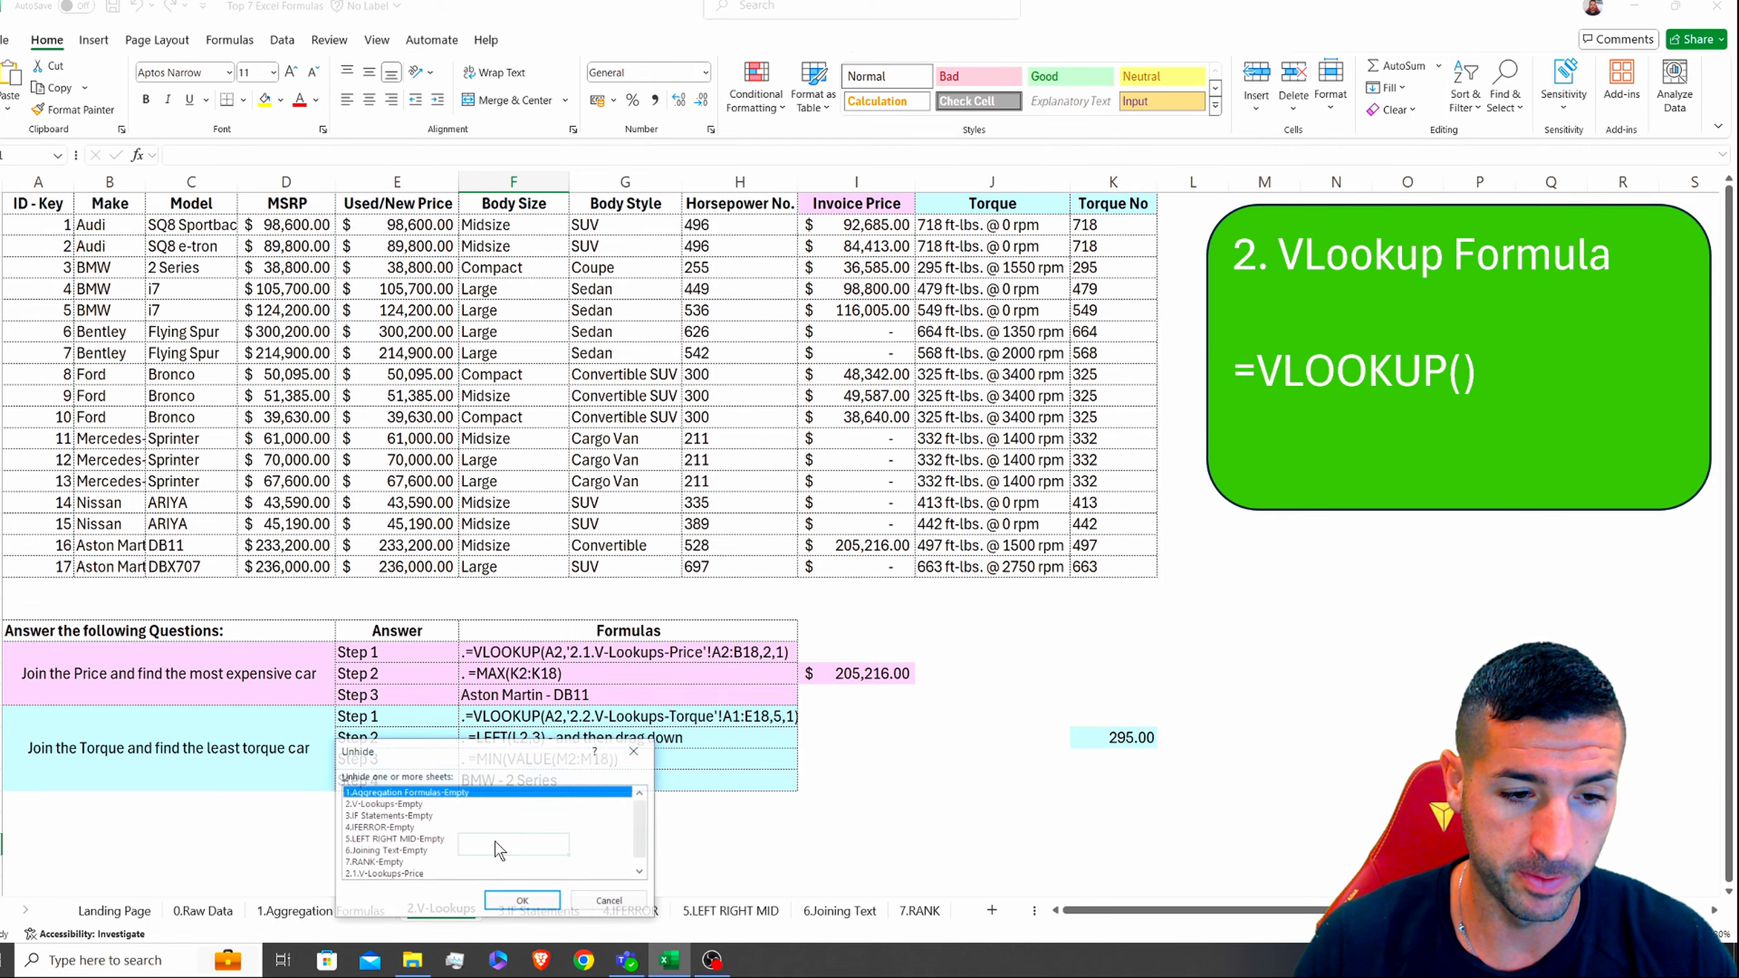
left_click(386, 804)
scroll(407, 861, "down", 1)
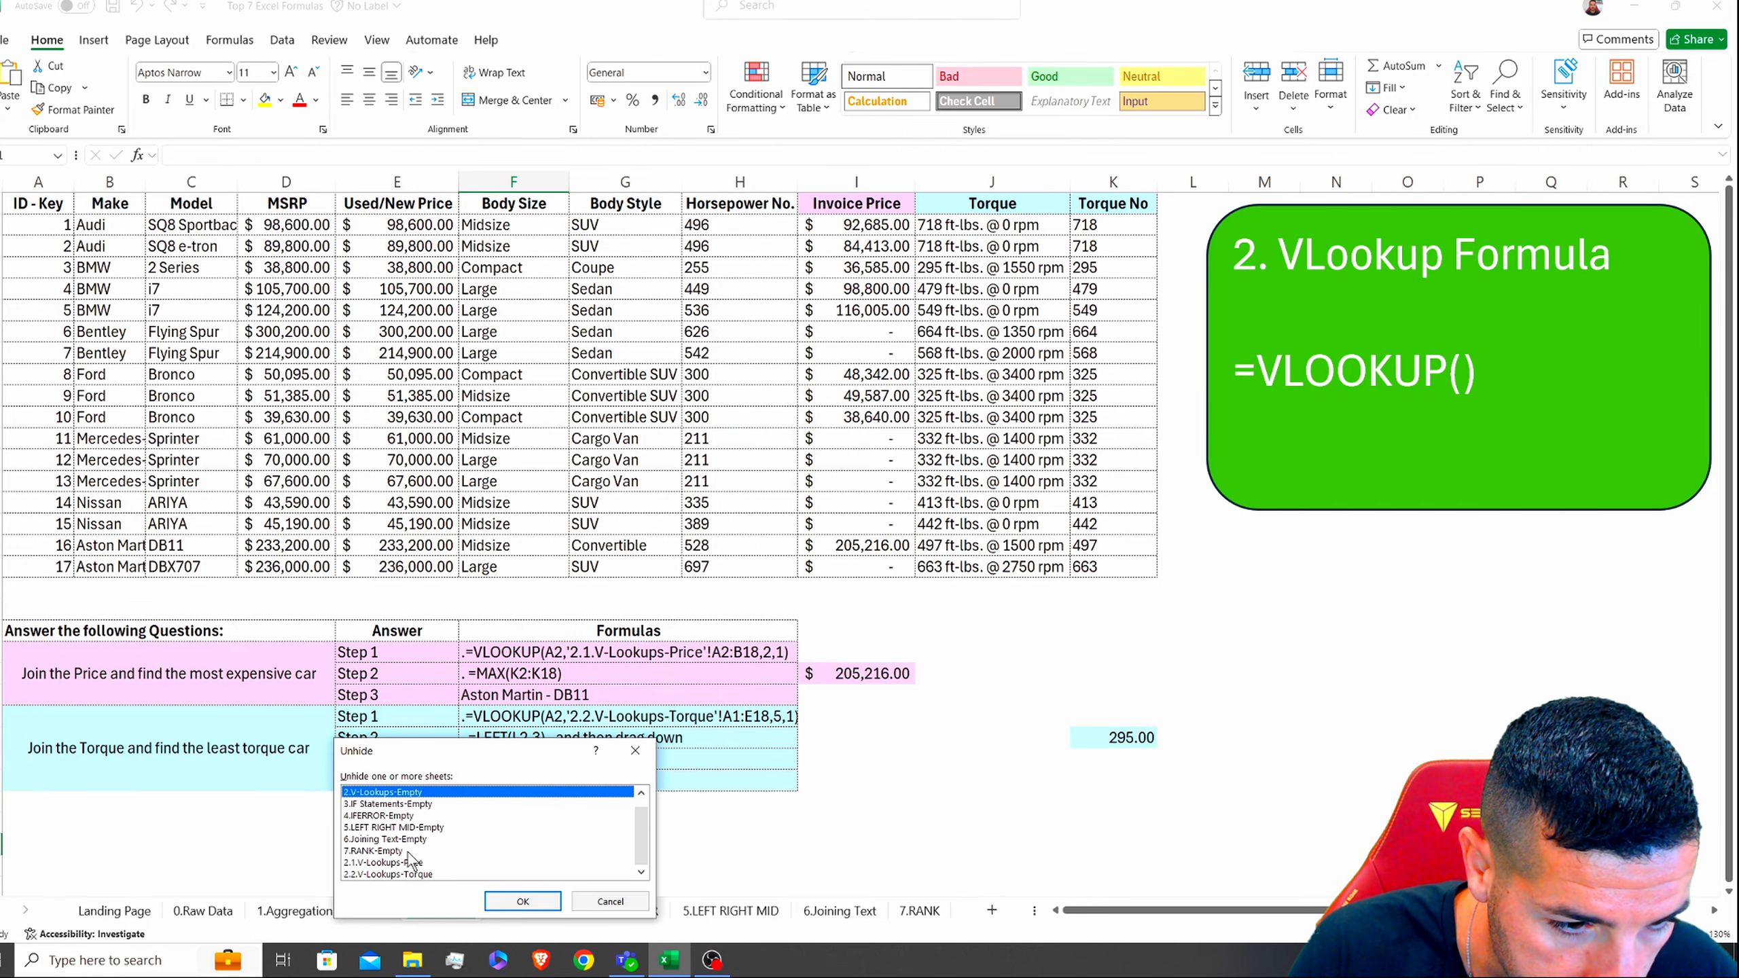
left_click(404, 862, "ctrl")
left_click(403, 874, "ctrl")
left_click(522, 901)
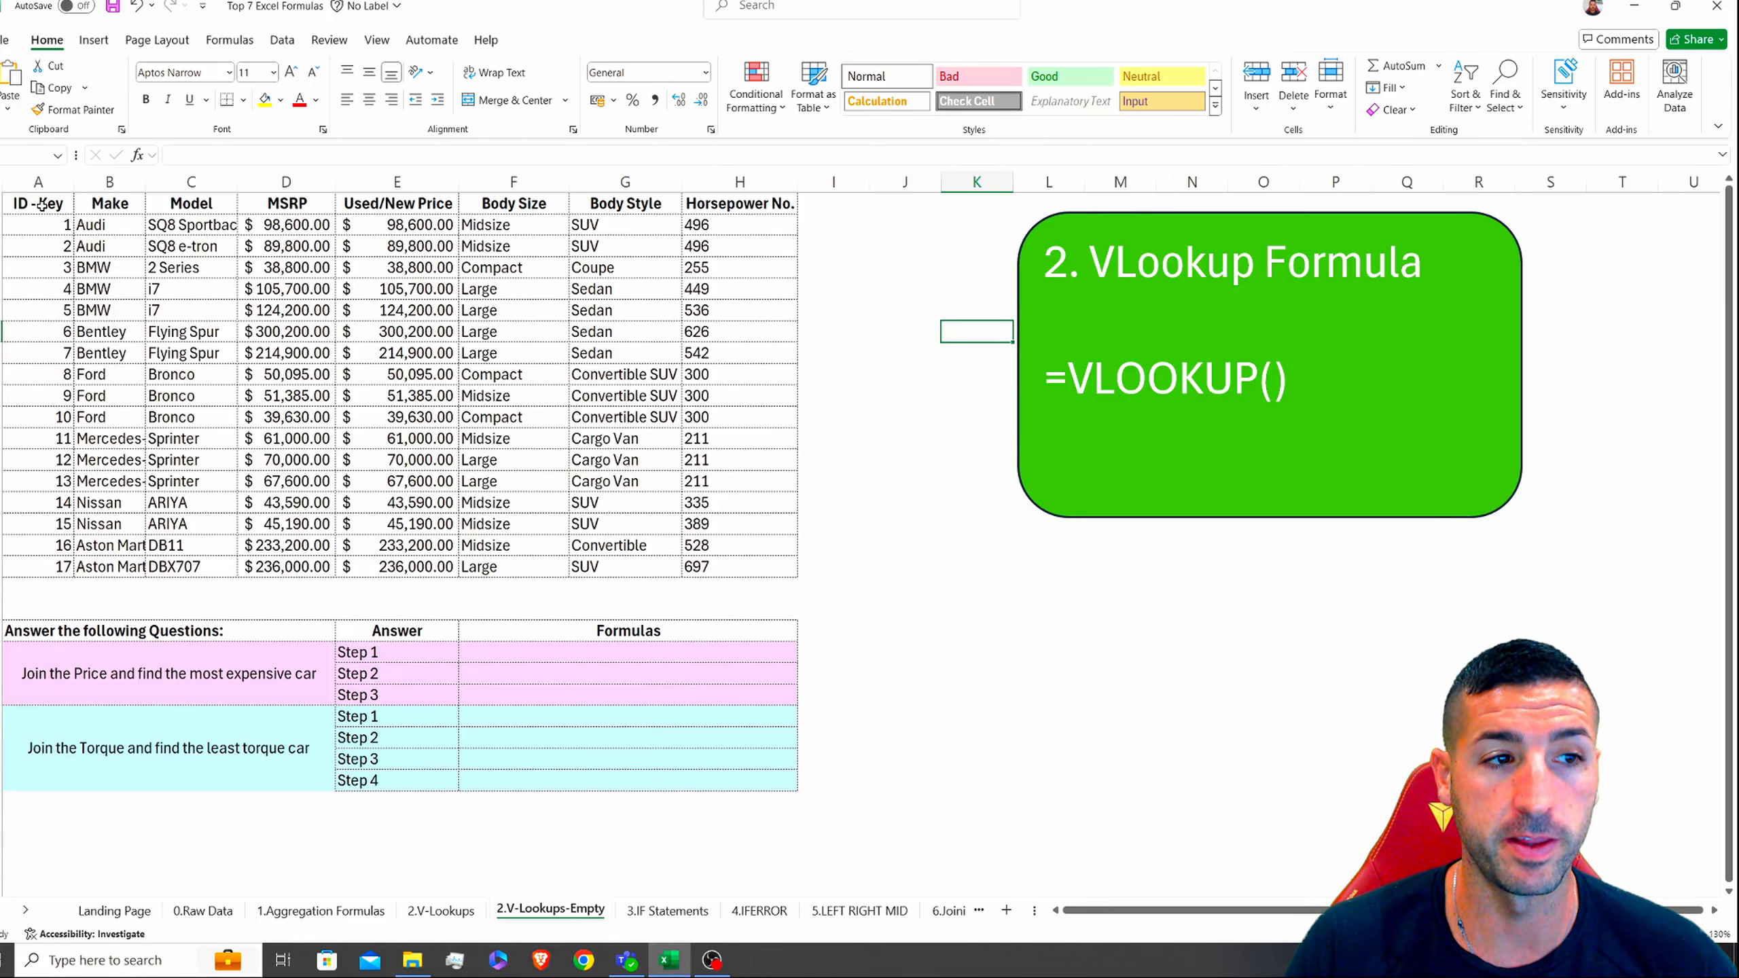
Step: Move the 2.1.V-Lookups-Price and 2.2.V-Lookups-Torque sheets directly after 2.V-Lookups-Empty, in that order
left_click_drag(41, 204, 741, 557)
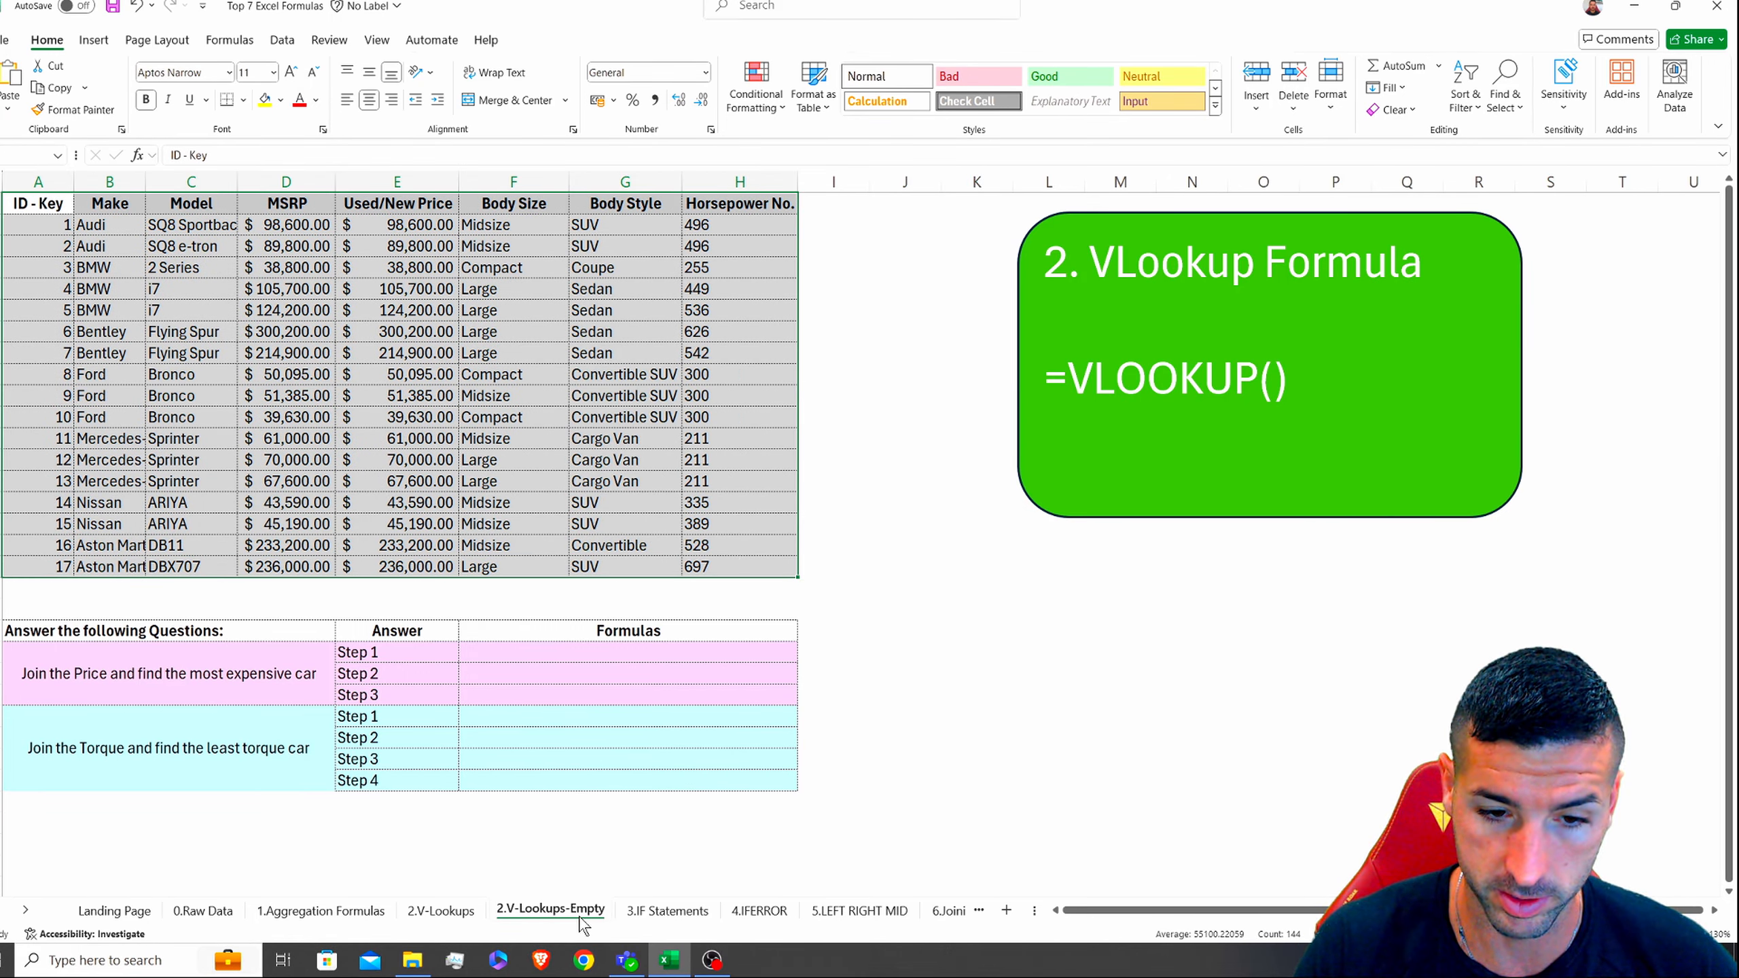
left_click(27, 913)
left_click(26, 911)
left_click(25, 911)
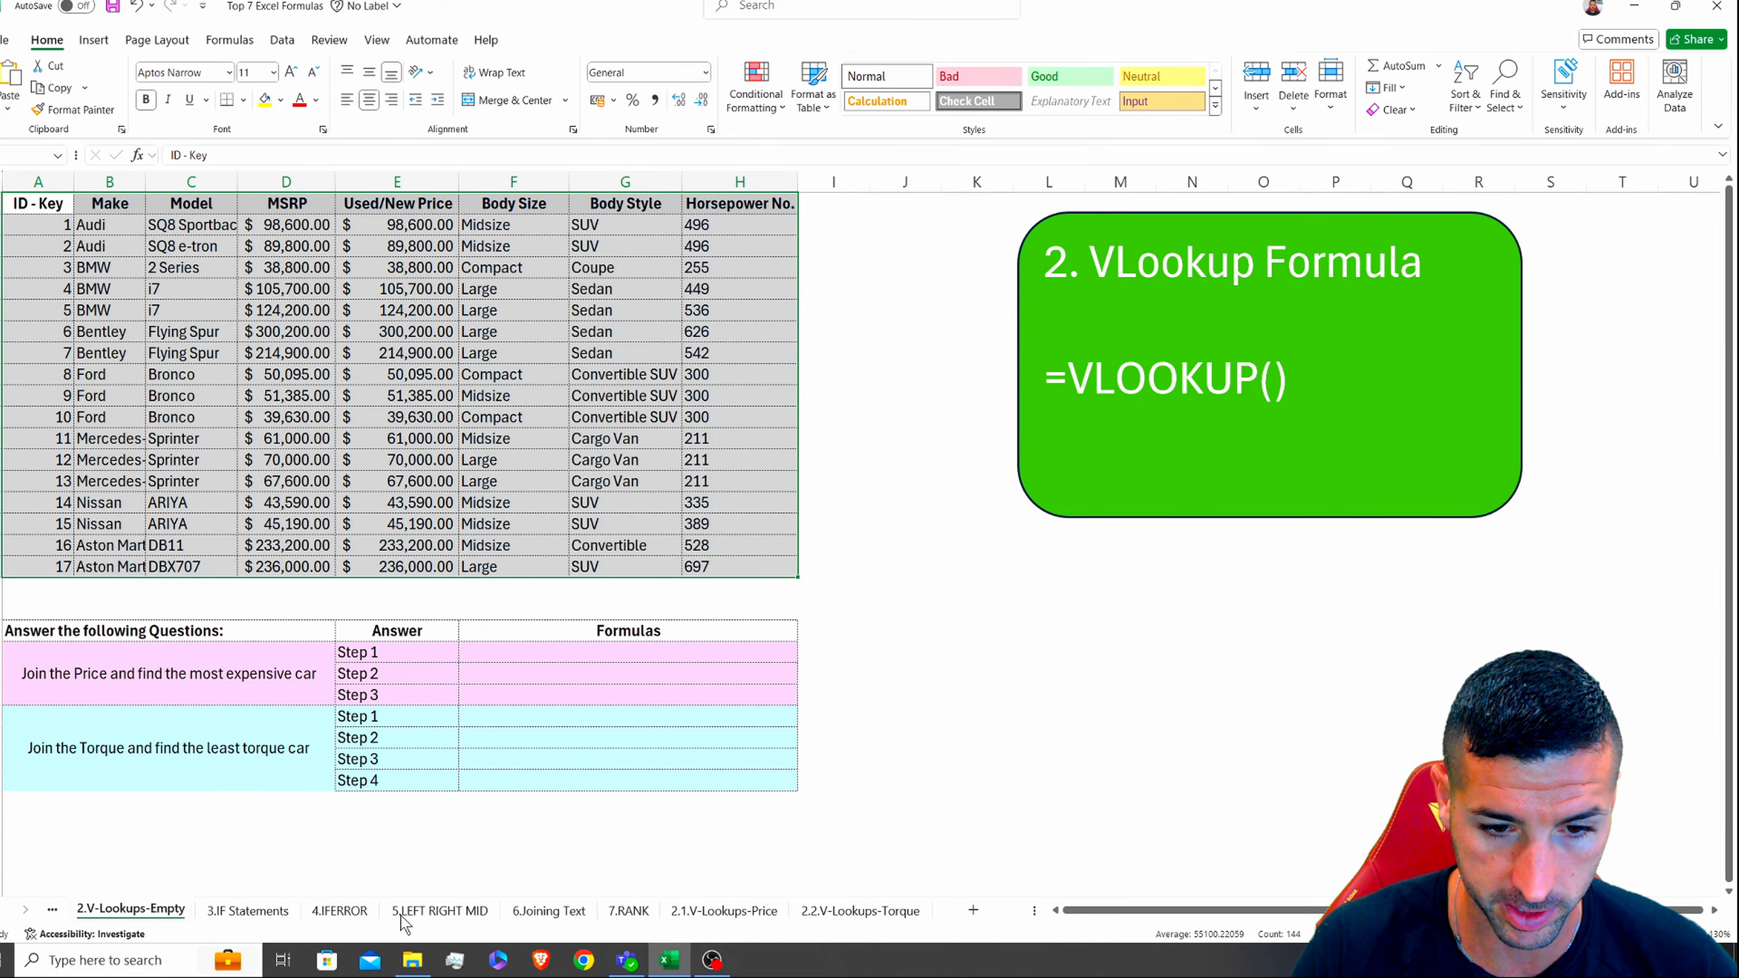
left_click(723, 911)
left_click_drag(466, 917, 226, 918)
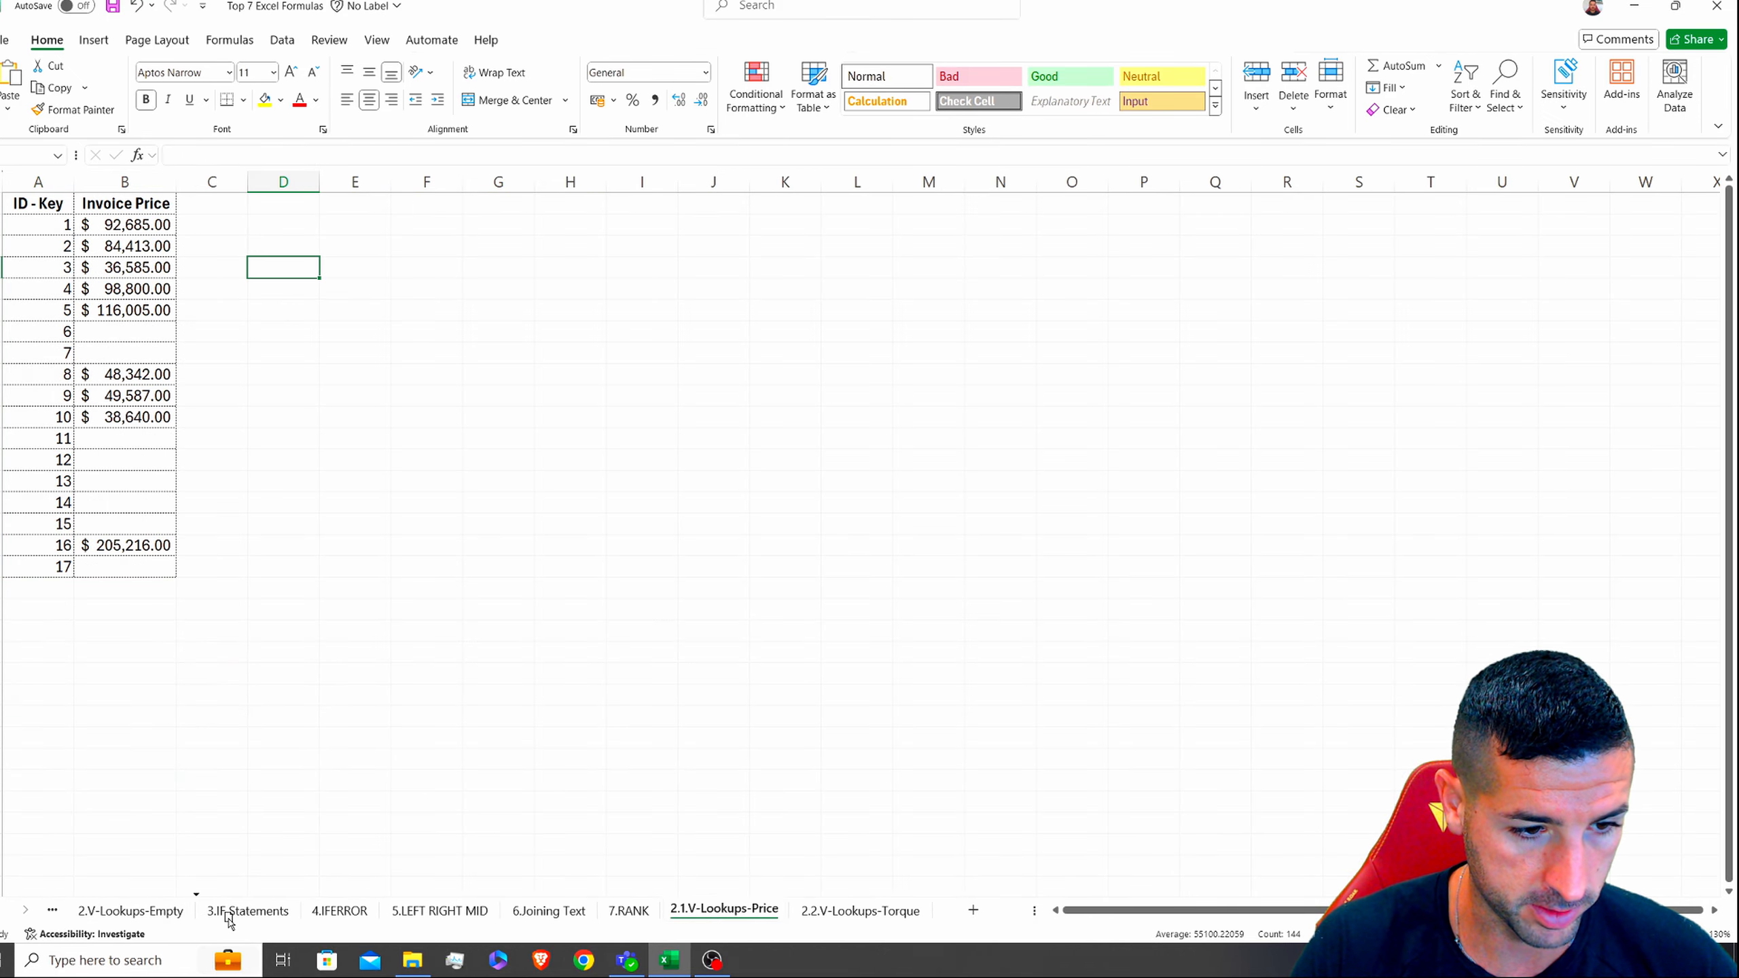
left_click_drag(889, 914, 376, 911)
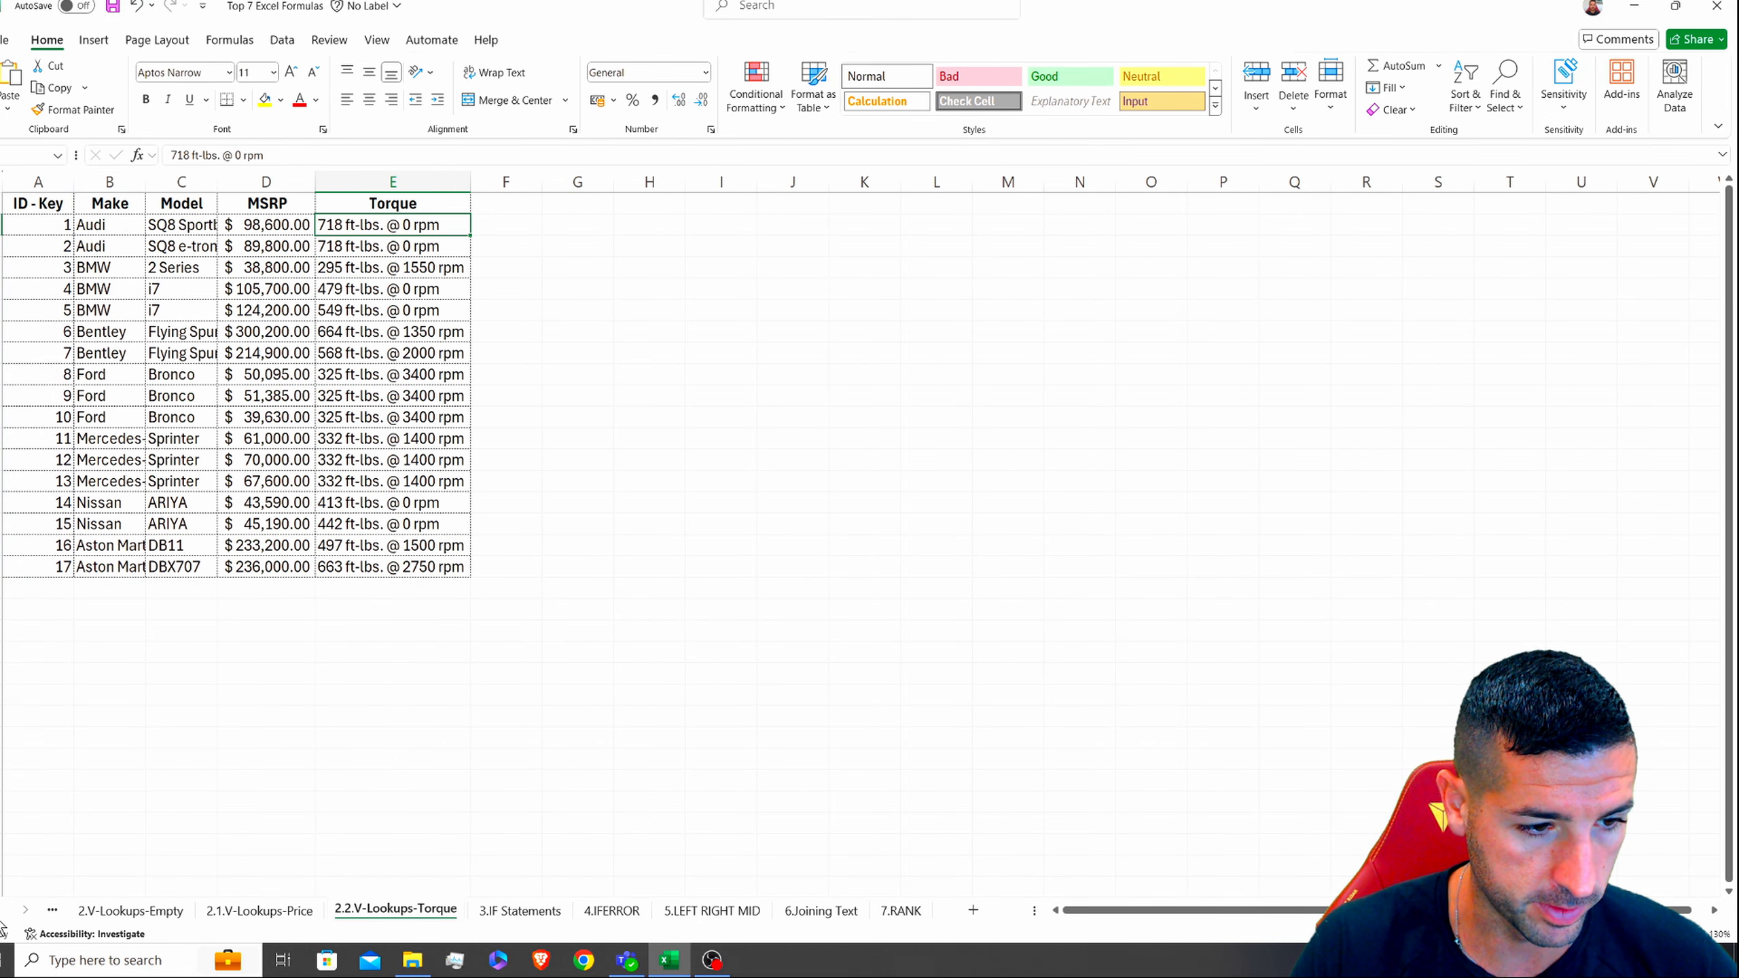
left_click(21, 914)
Step: Examine the Invoice Price column on 2.1.V-Lookups-Price, then the car table and the price question on 2.V-Lookups-Empty
left_click(681, 911)
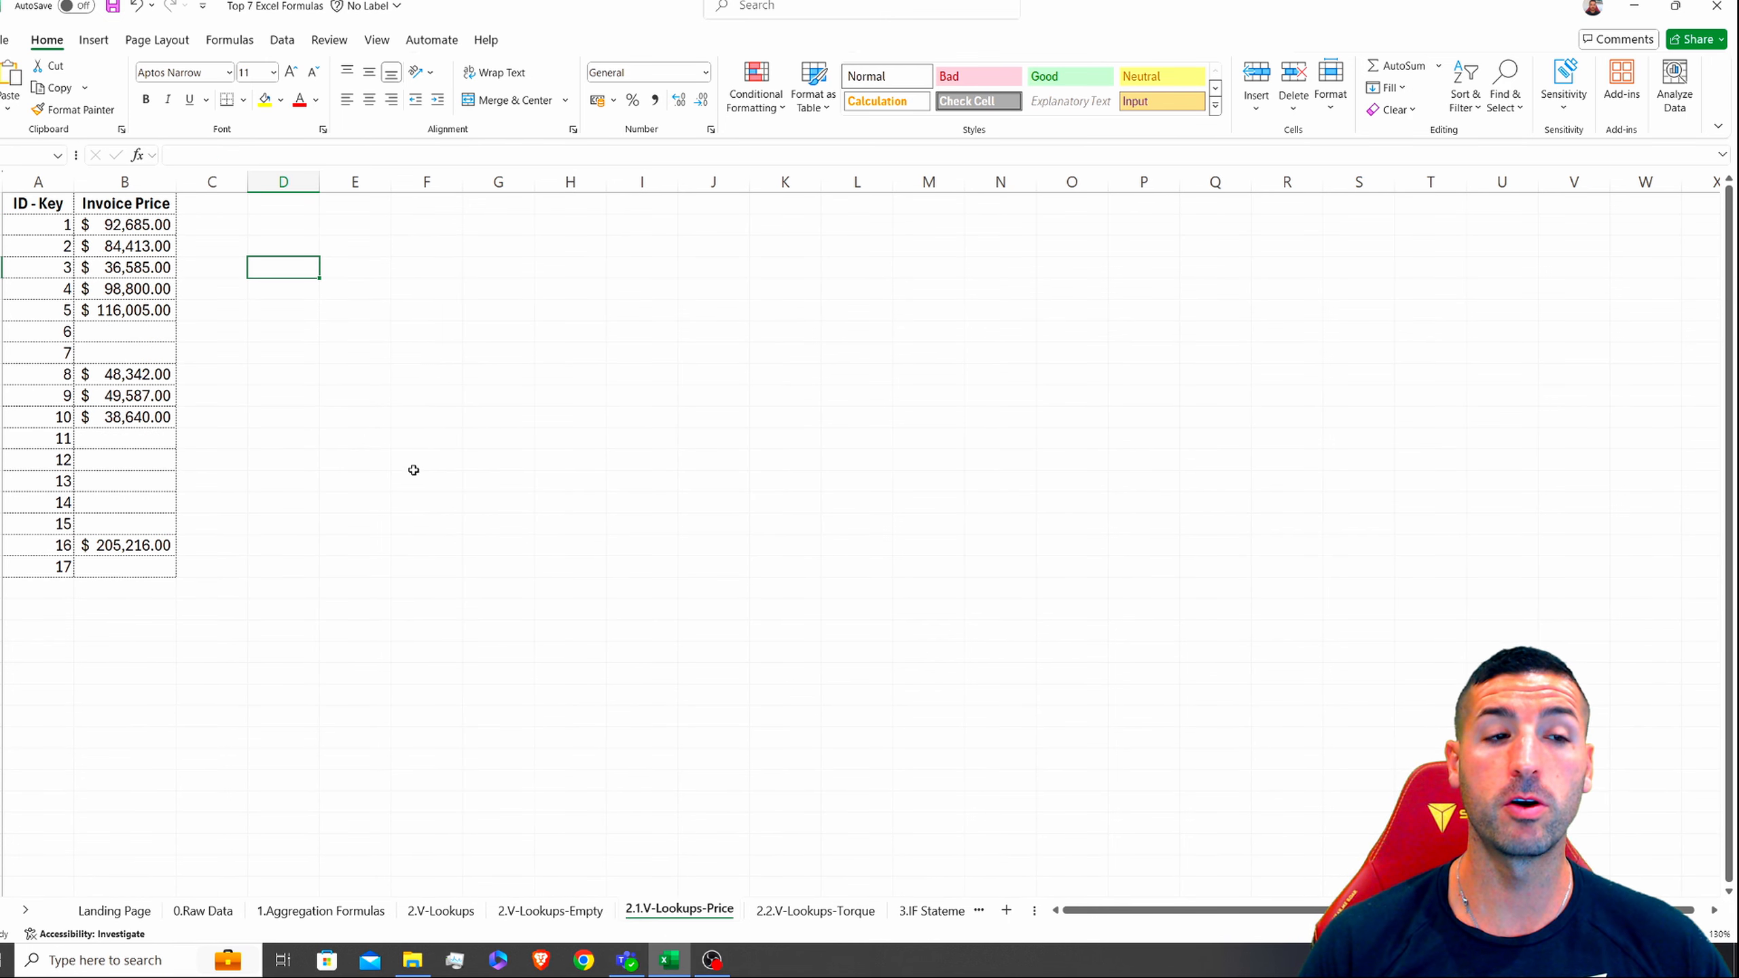
left_click_drag(148, 227, 145, 562)
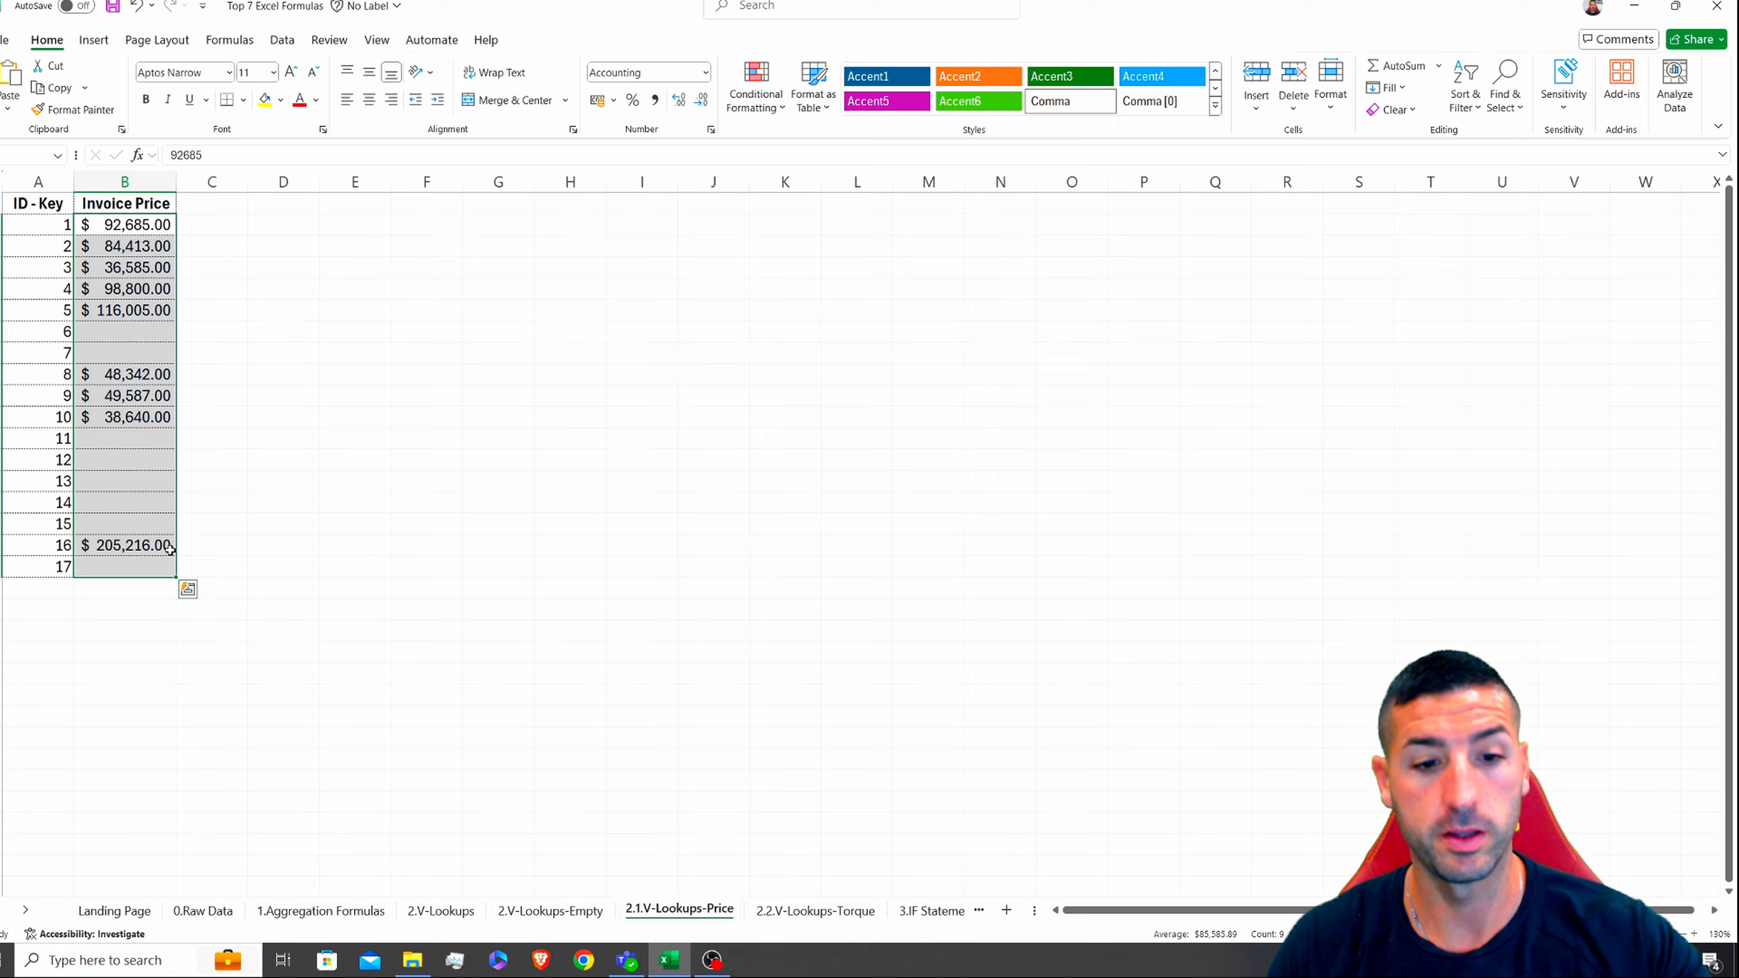
left_click(551, 911)
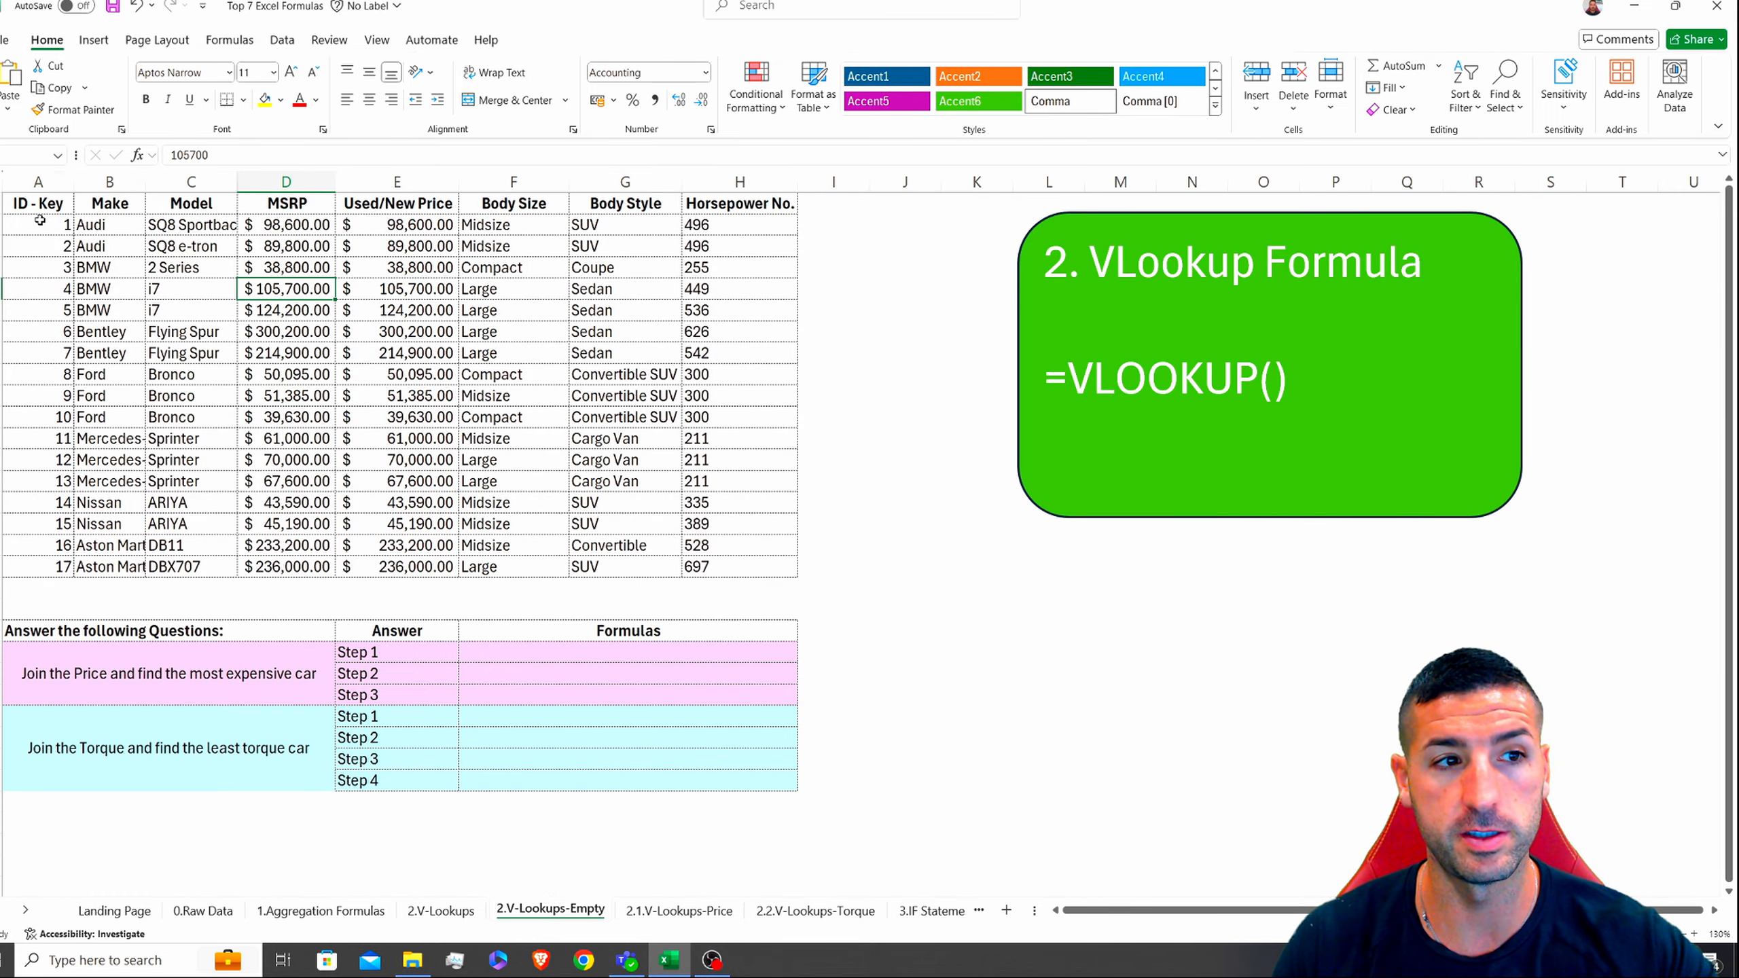
left_click_drag(39, 220, 703, 569)
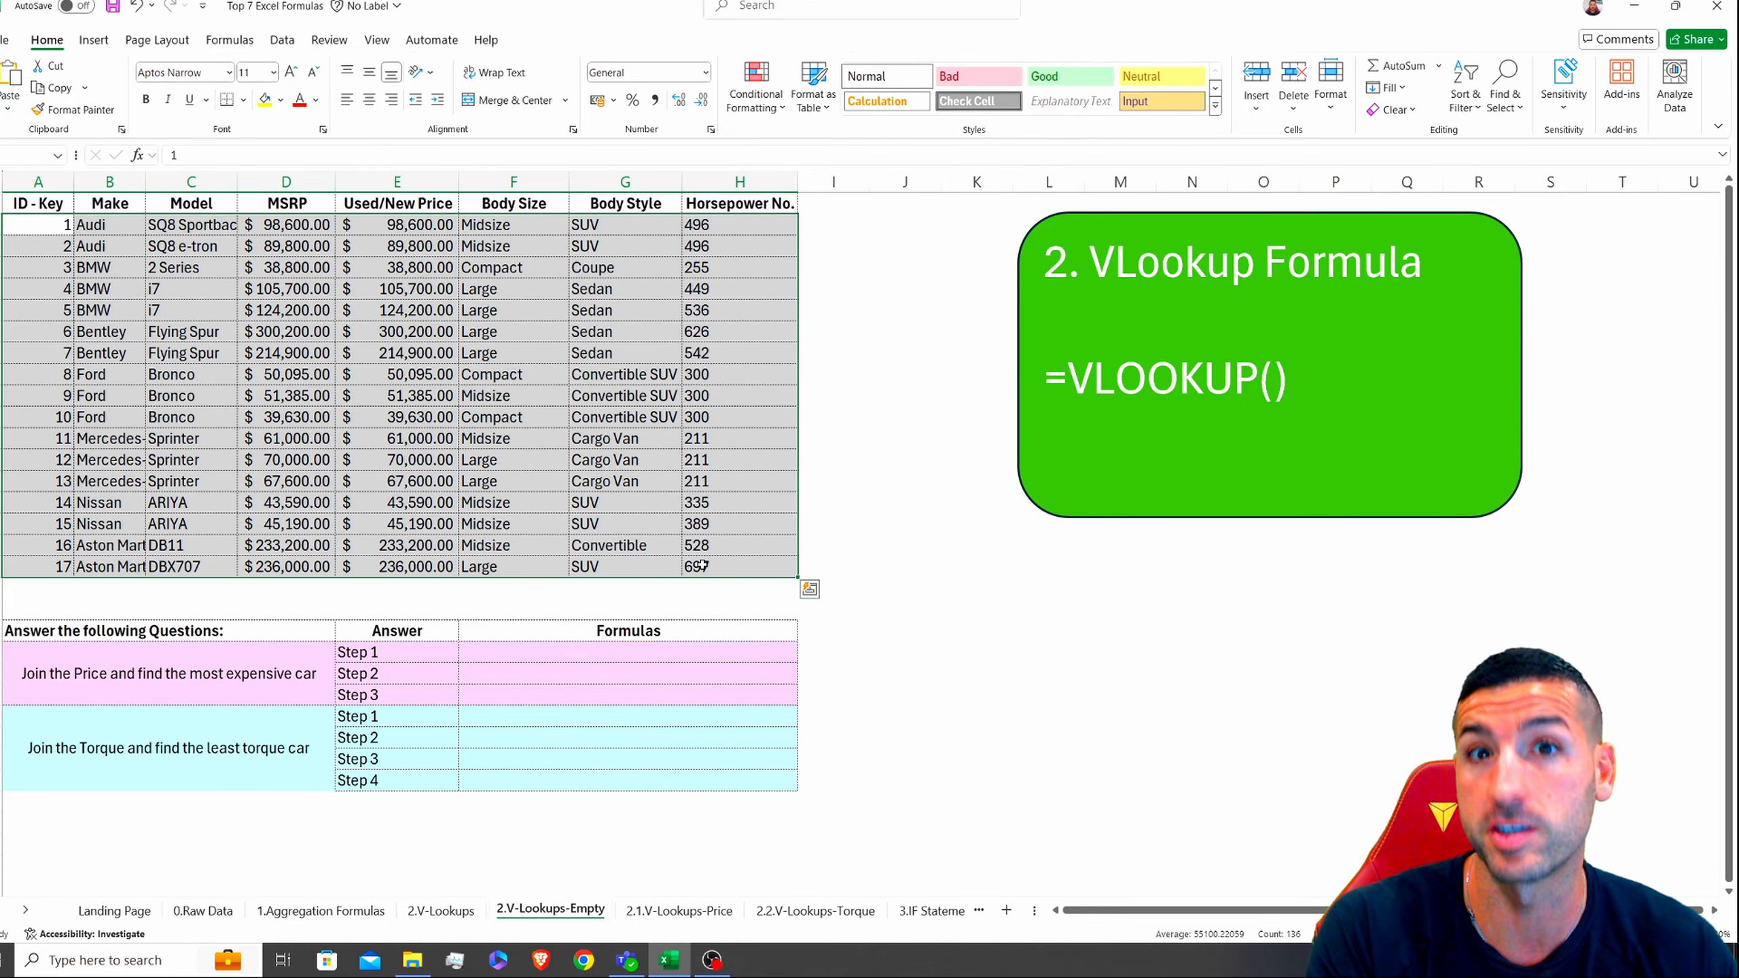
left_click(196, 699)
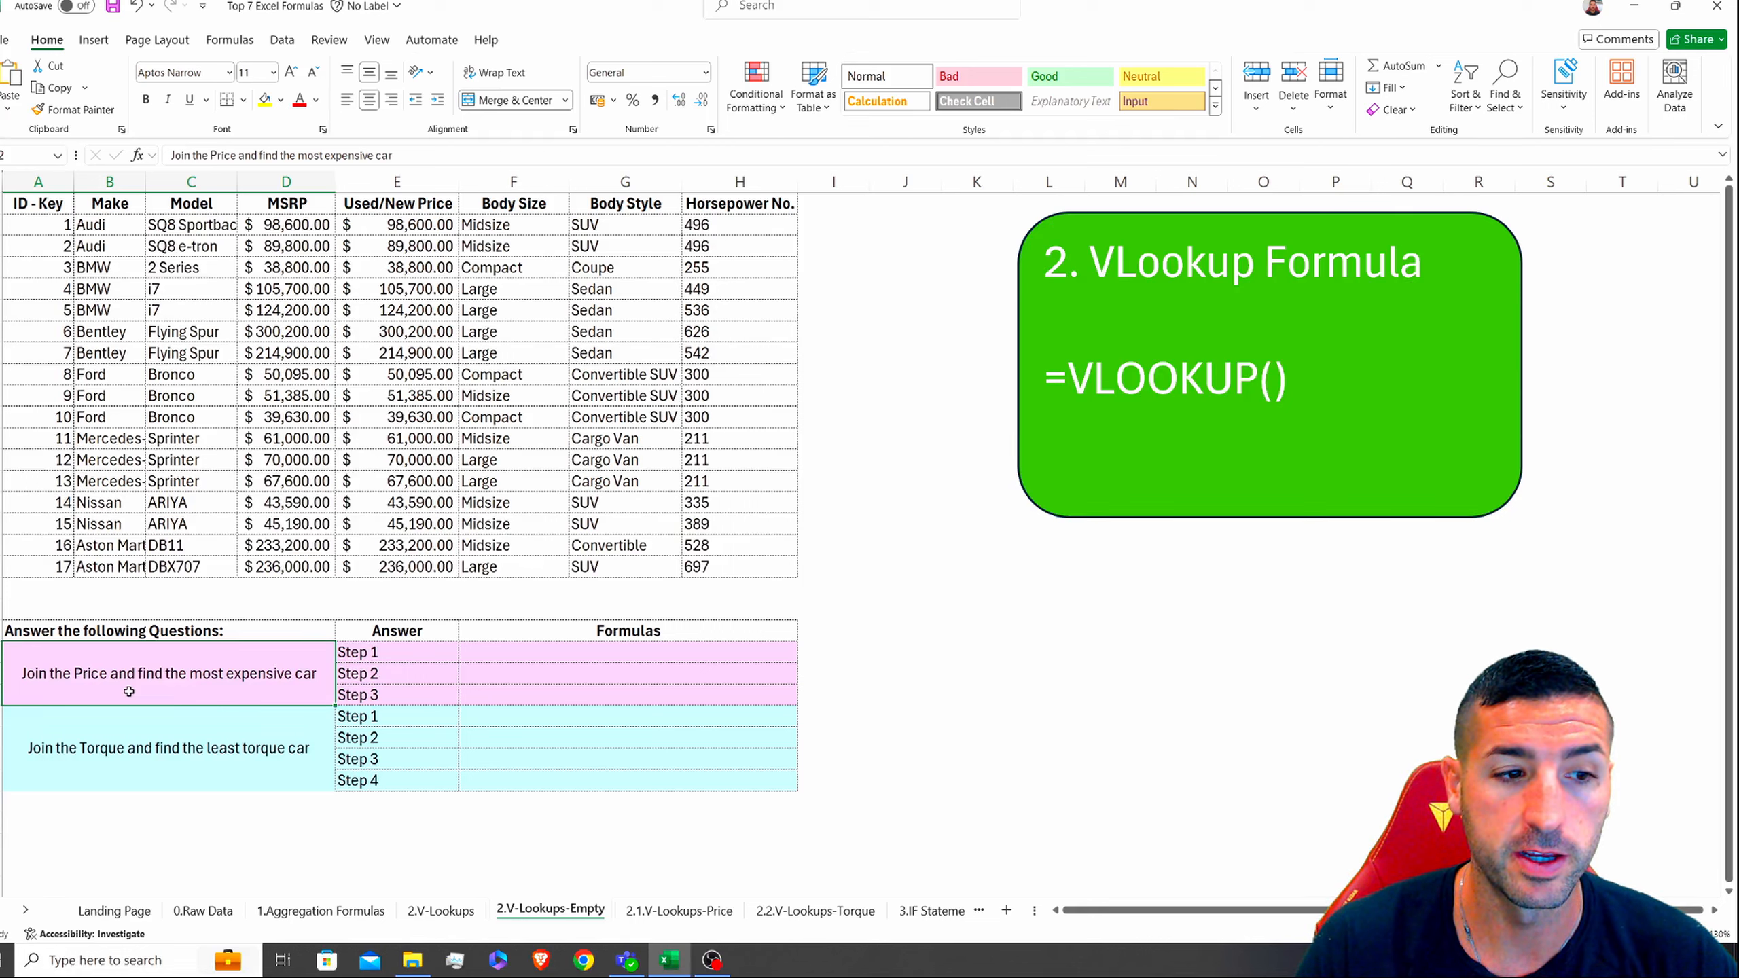
left_click(675, 914)
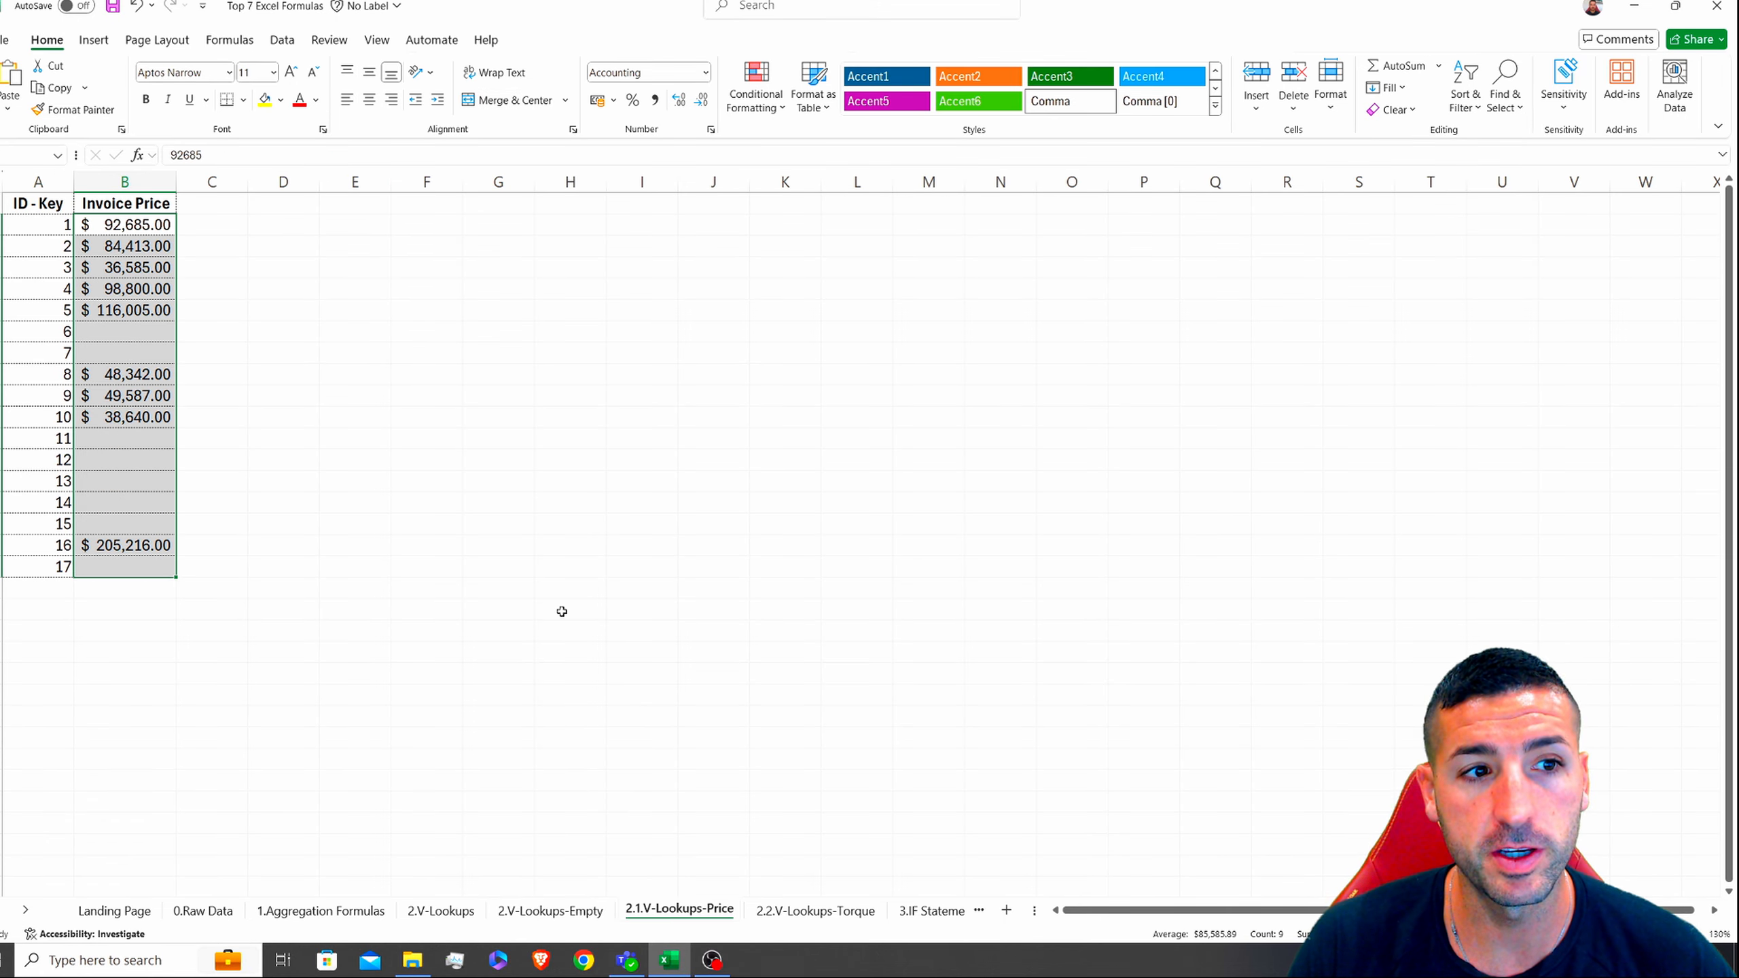
left_click(498, 569)
left_click_drag(146, 207, 139, 569)
left_click(581, 909)
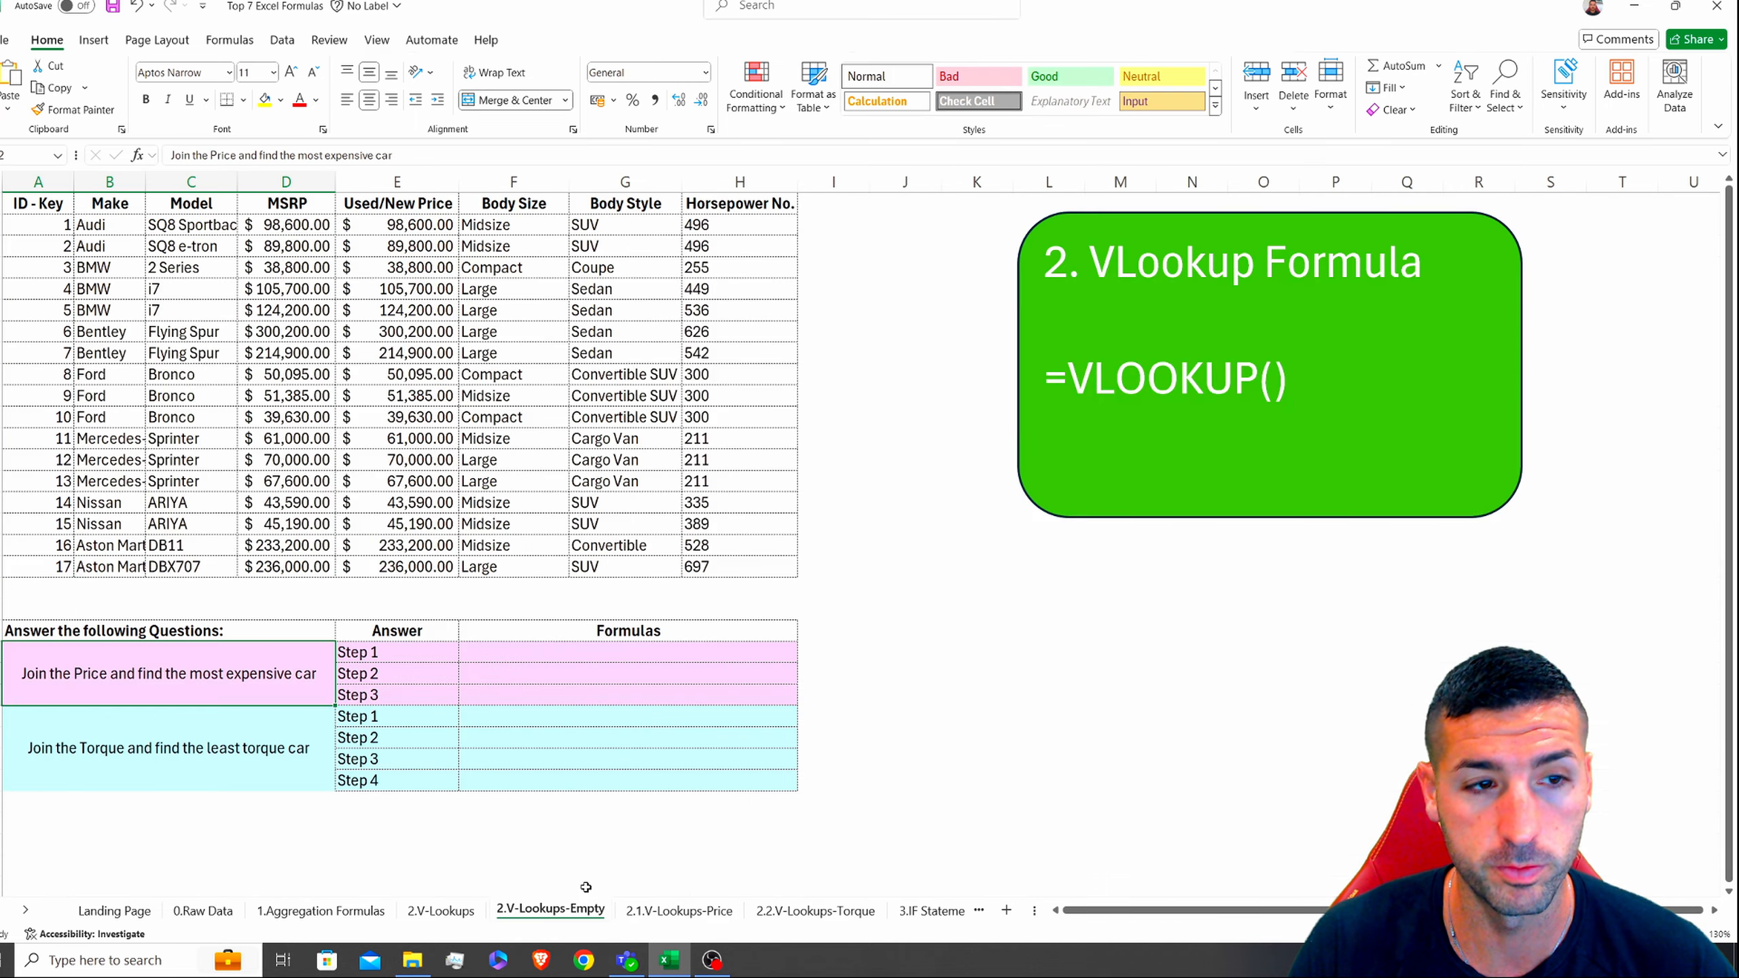
left_click_drag(55, 203, 750, 568)
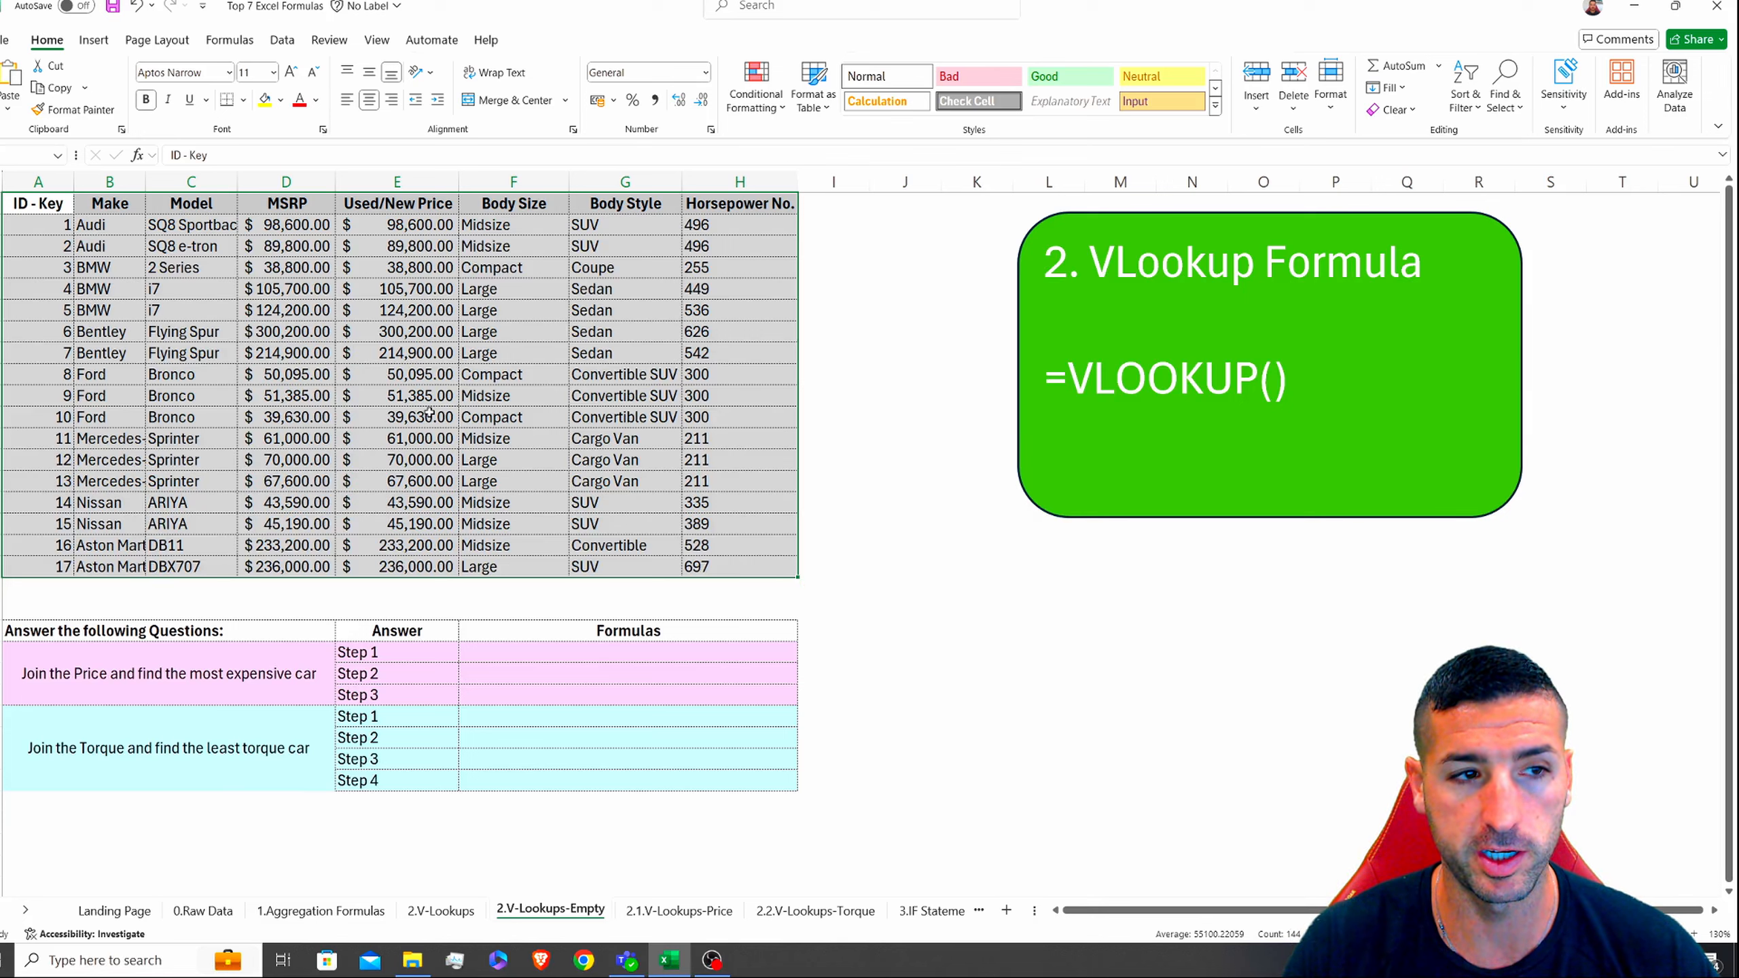
Step: Compare the ID - Key columns of 2.V-Lookups-Empty and 2.1.V-Lookups-Price, and check which sheet holds Make and Model
left_click_drag(95, 292, 184, 350)
left_click(99, 310)
left_click_drag(38, 205, 39, 333)
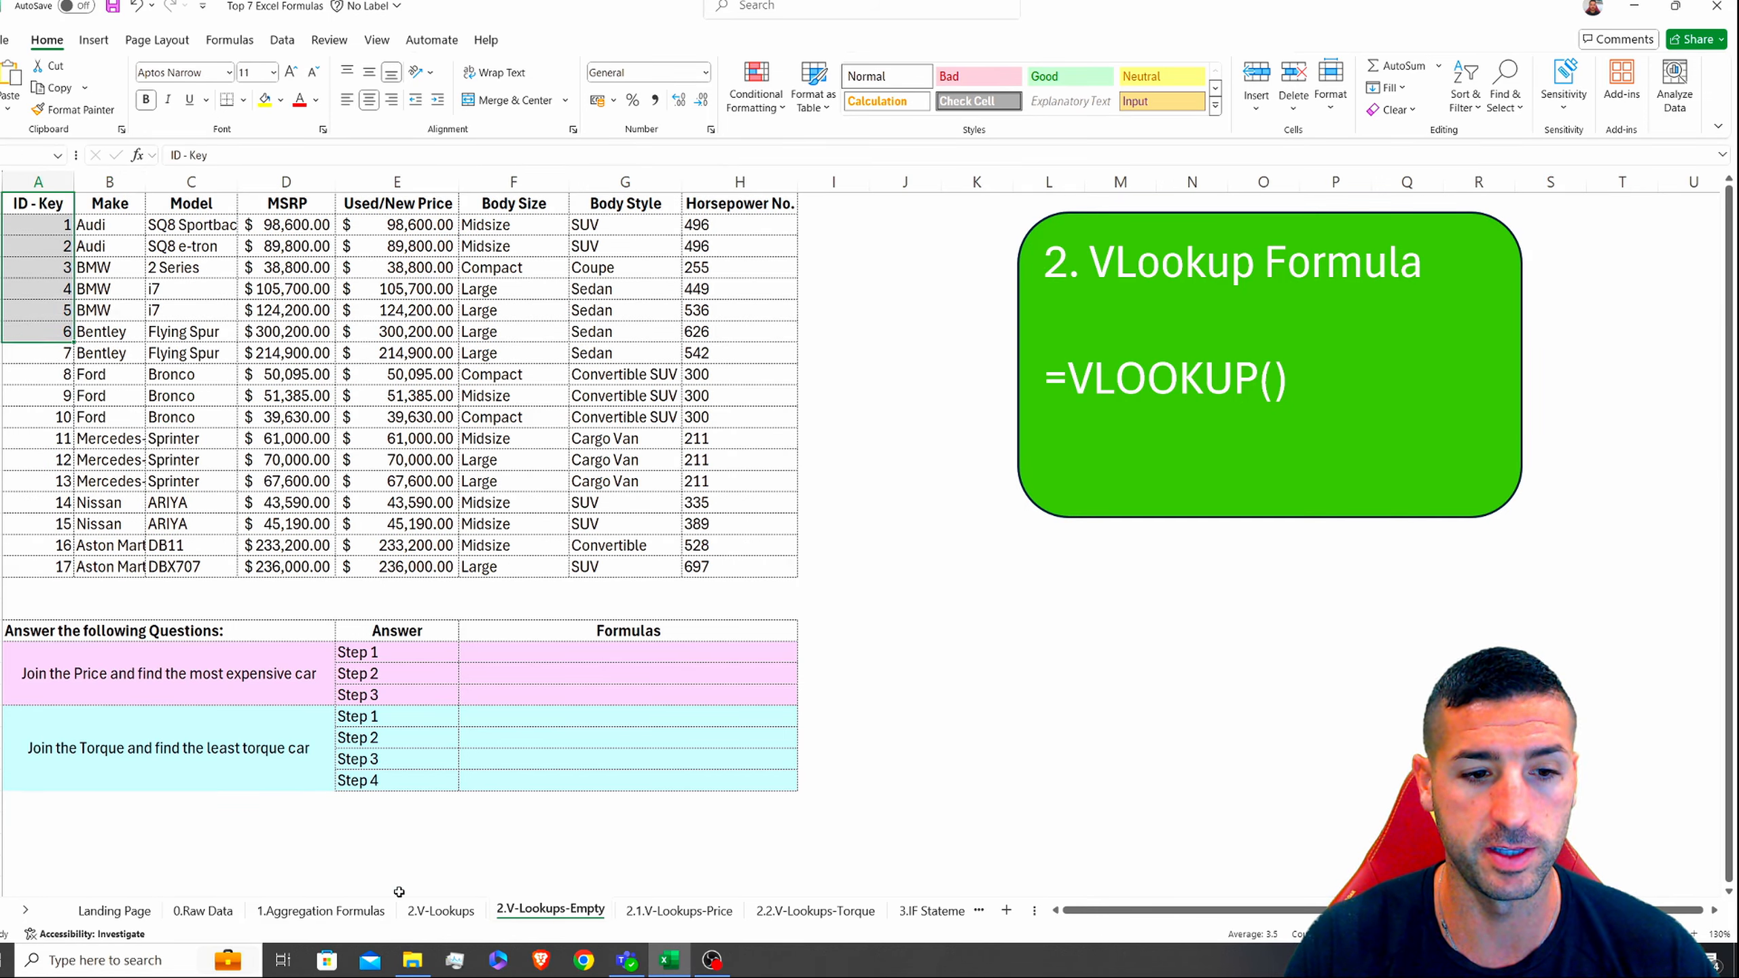
left_click(681, 911)
left_click_drag(42, 205, 38, 460)
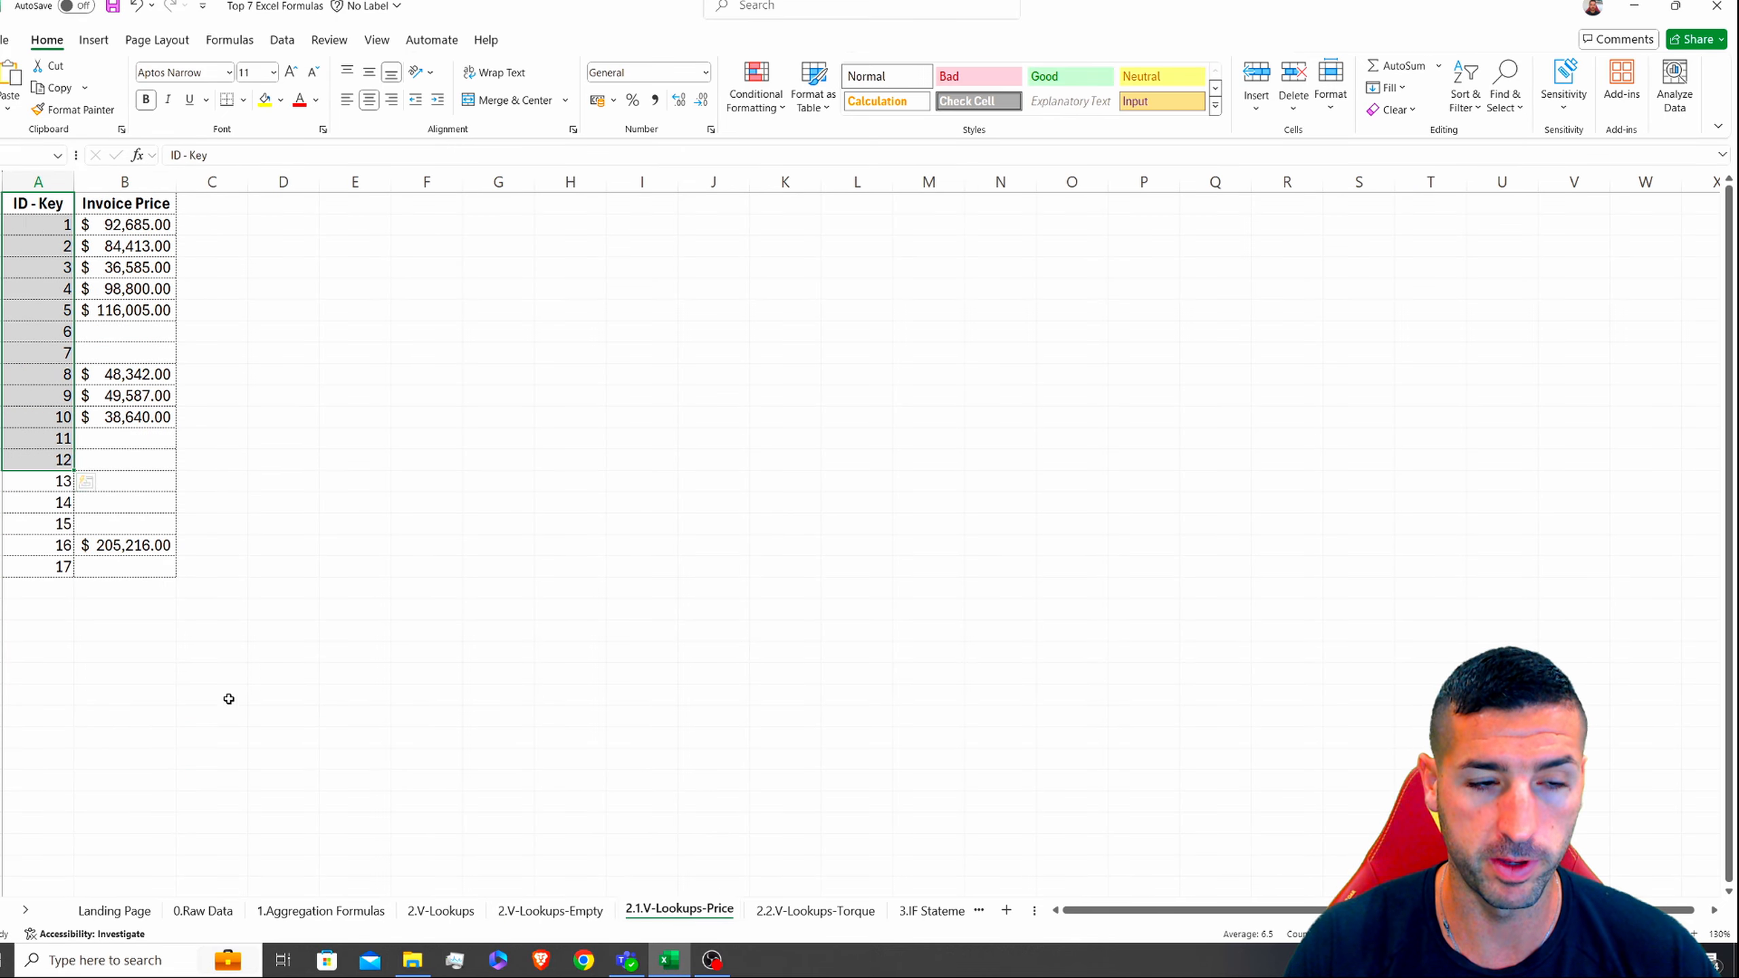
left_click(548, 912)
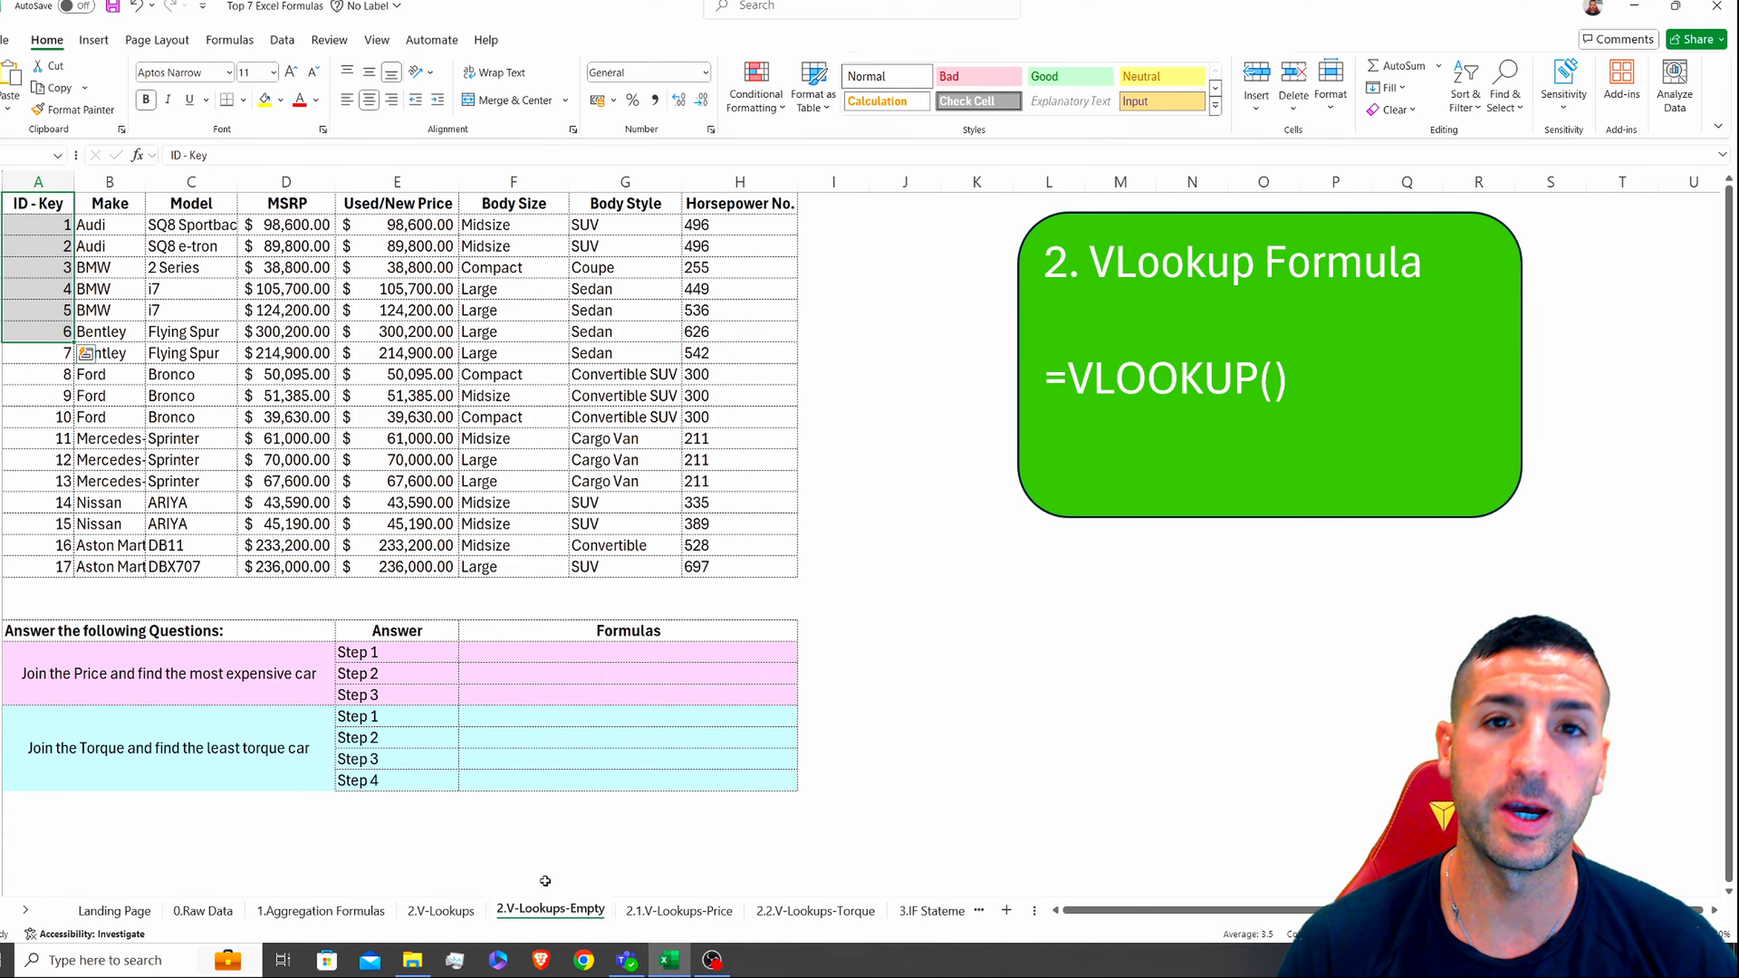
left_click(108, 330)
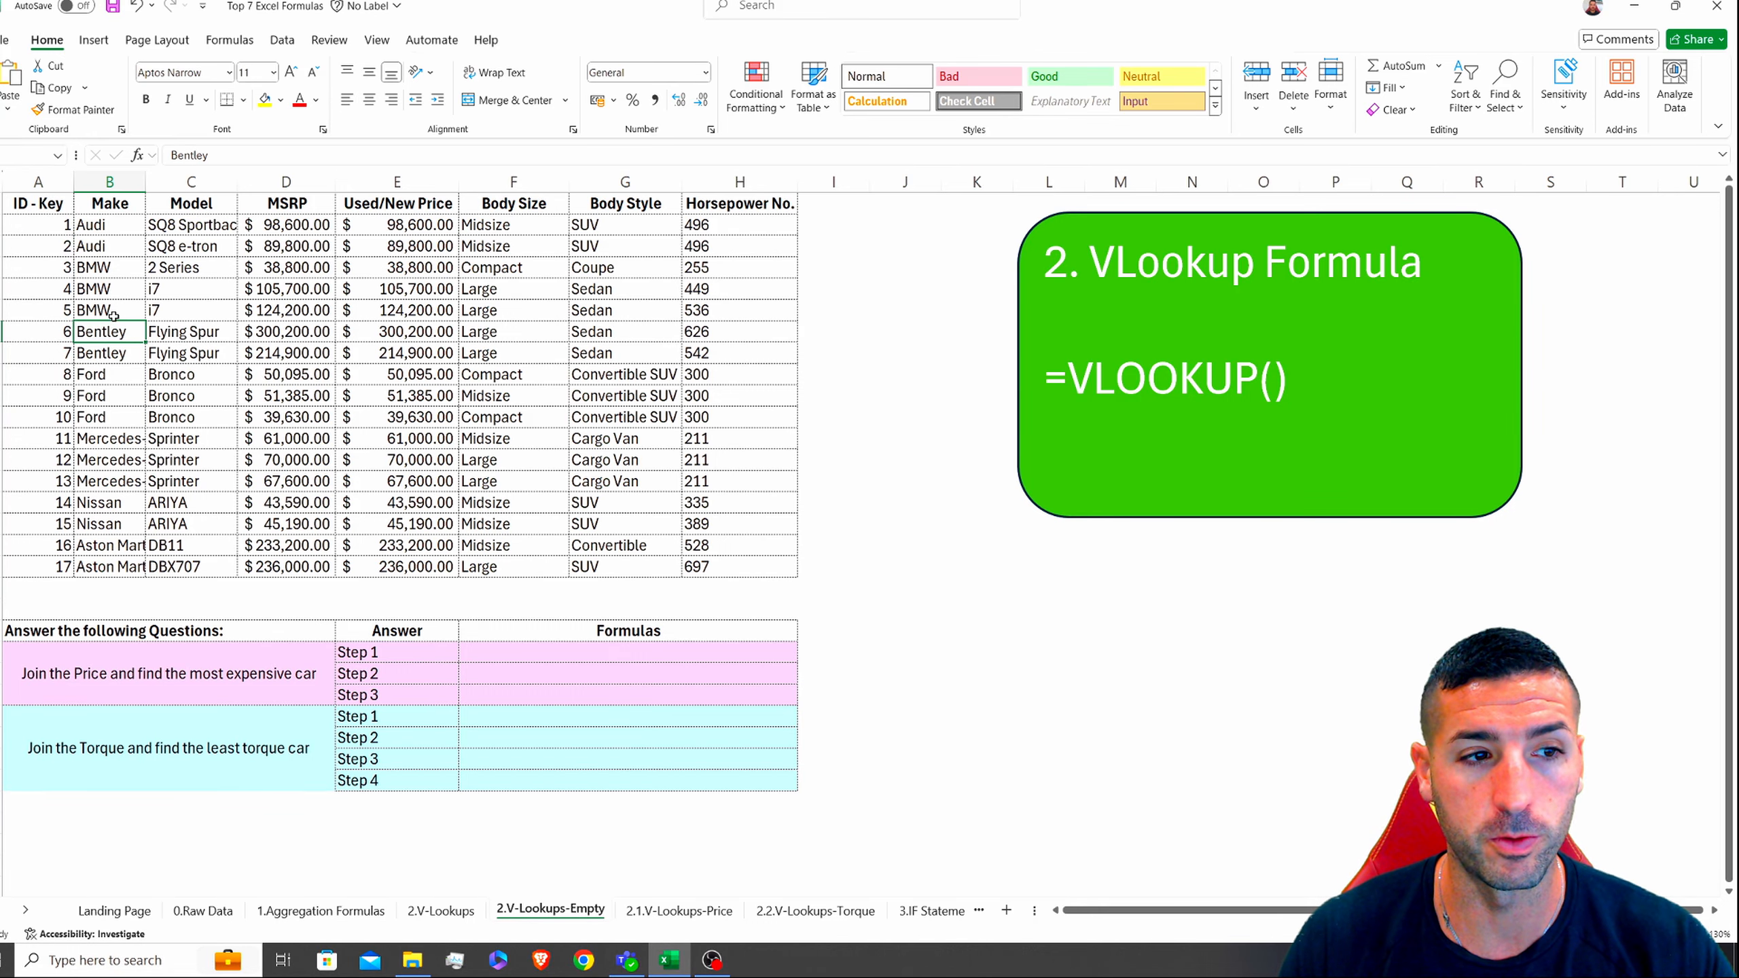
left_click(114, 209)
left_click(174, 207)
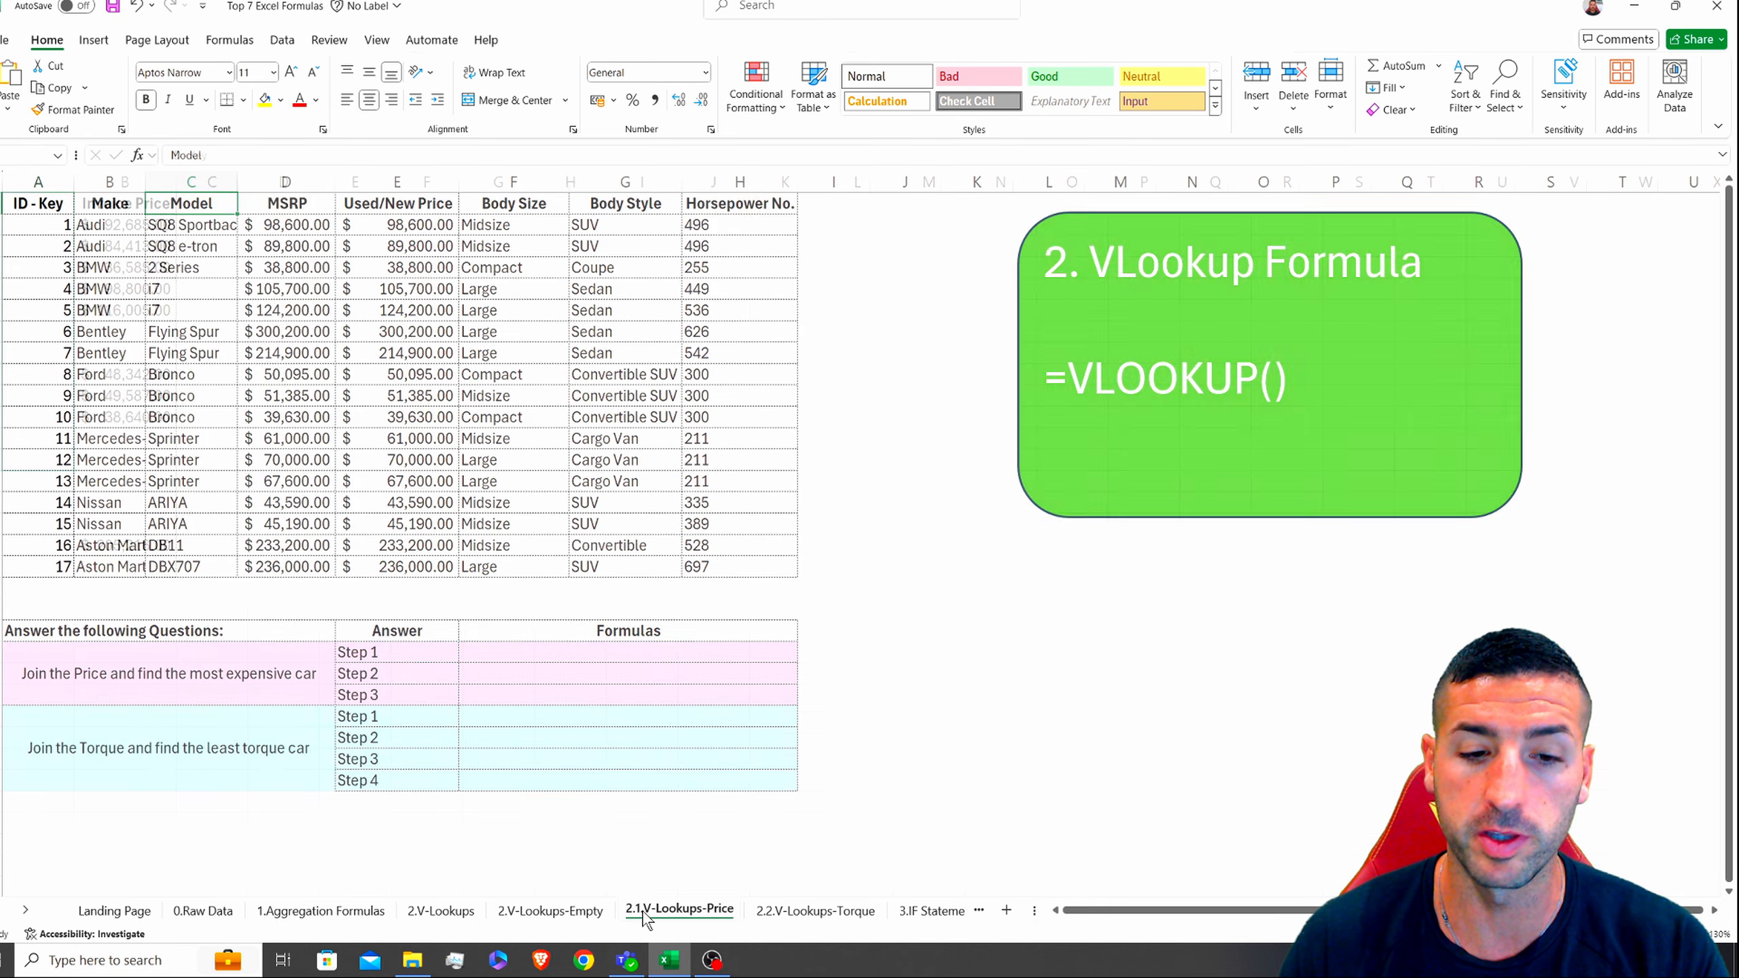
left_click(647, 912)
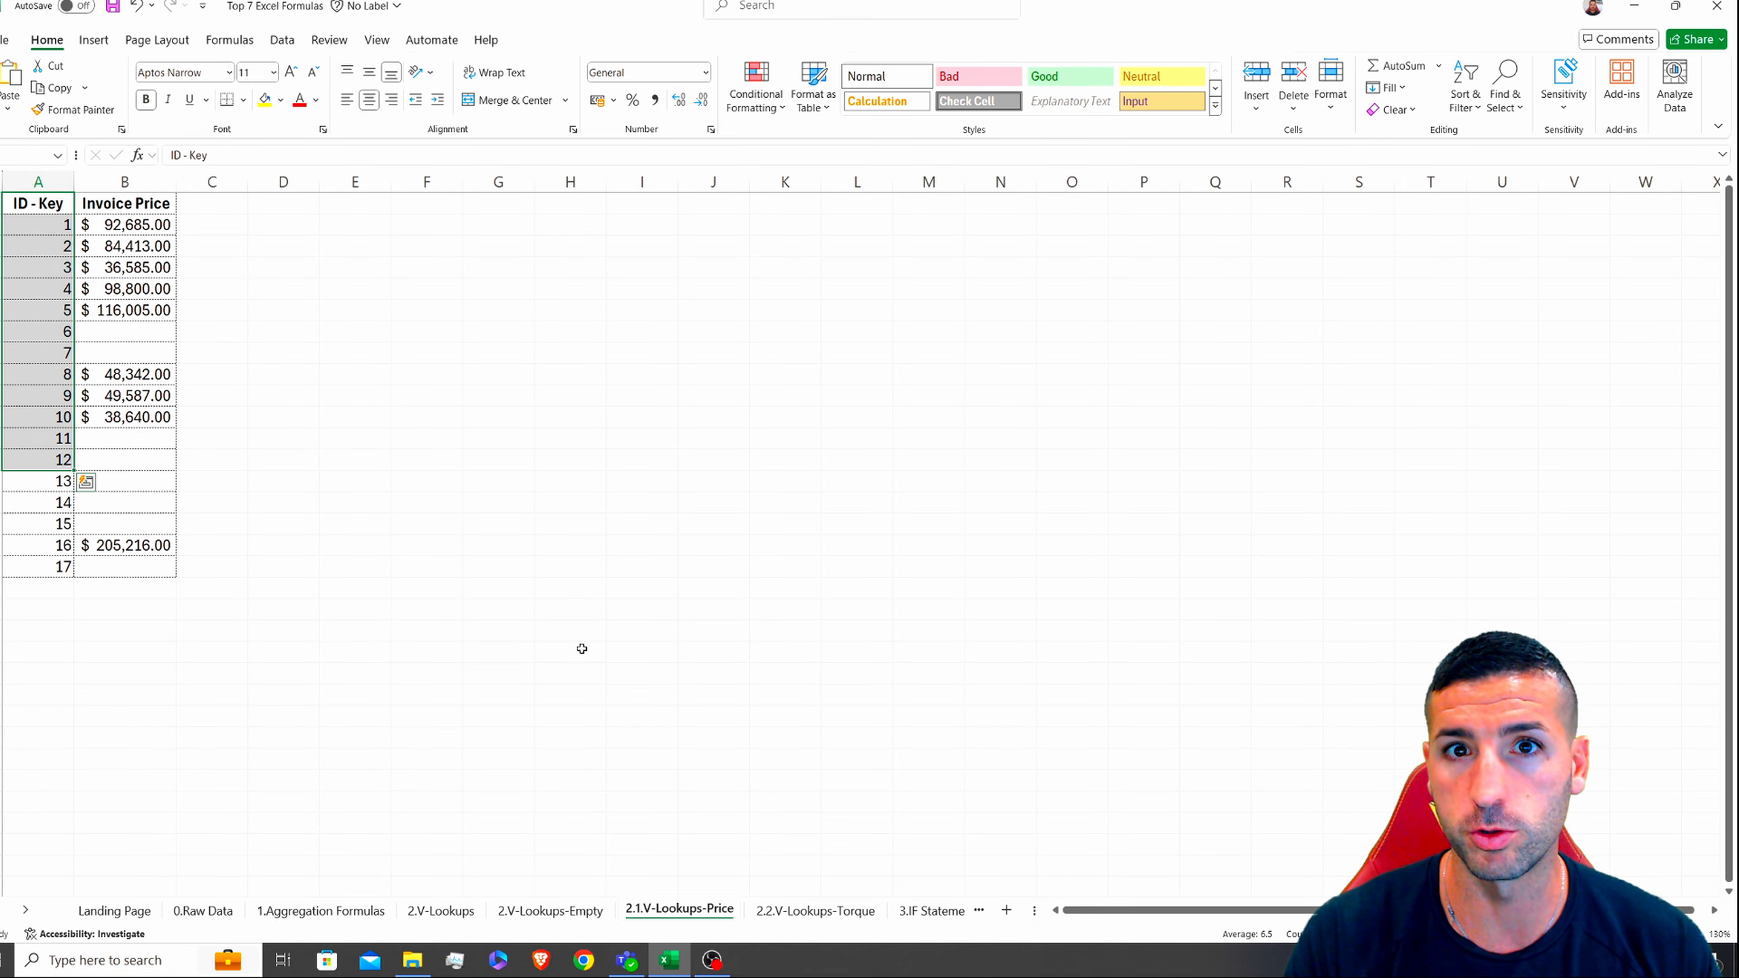
left_click(550, 910)
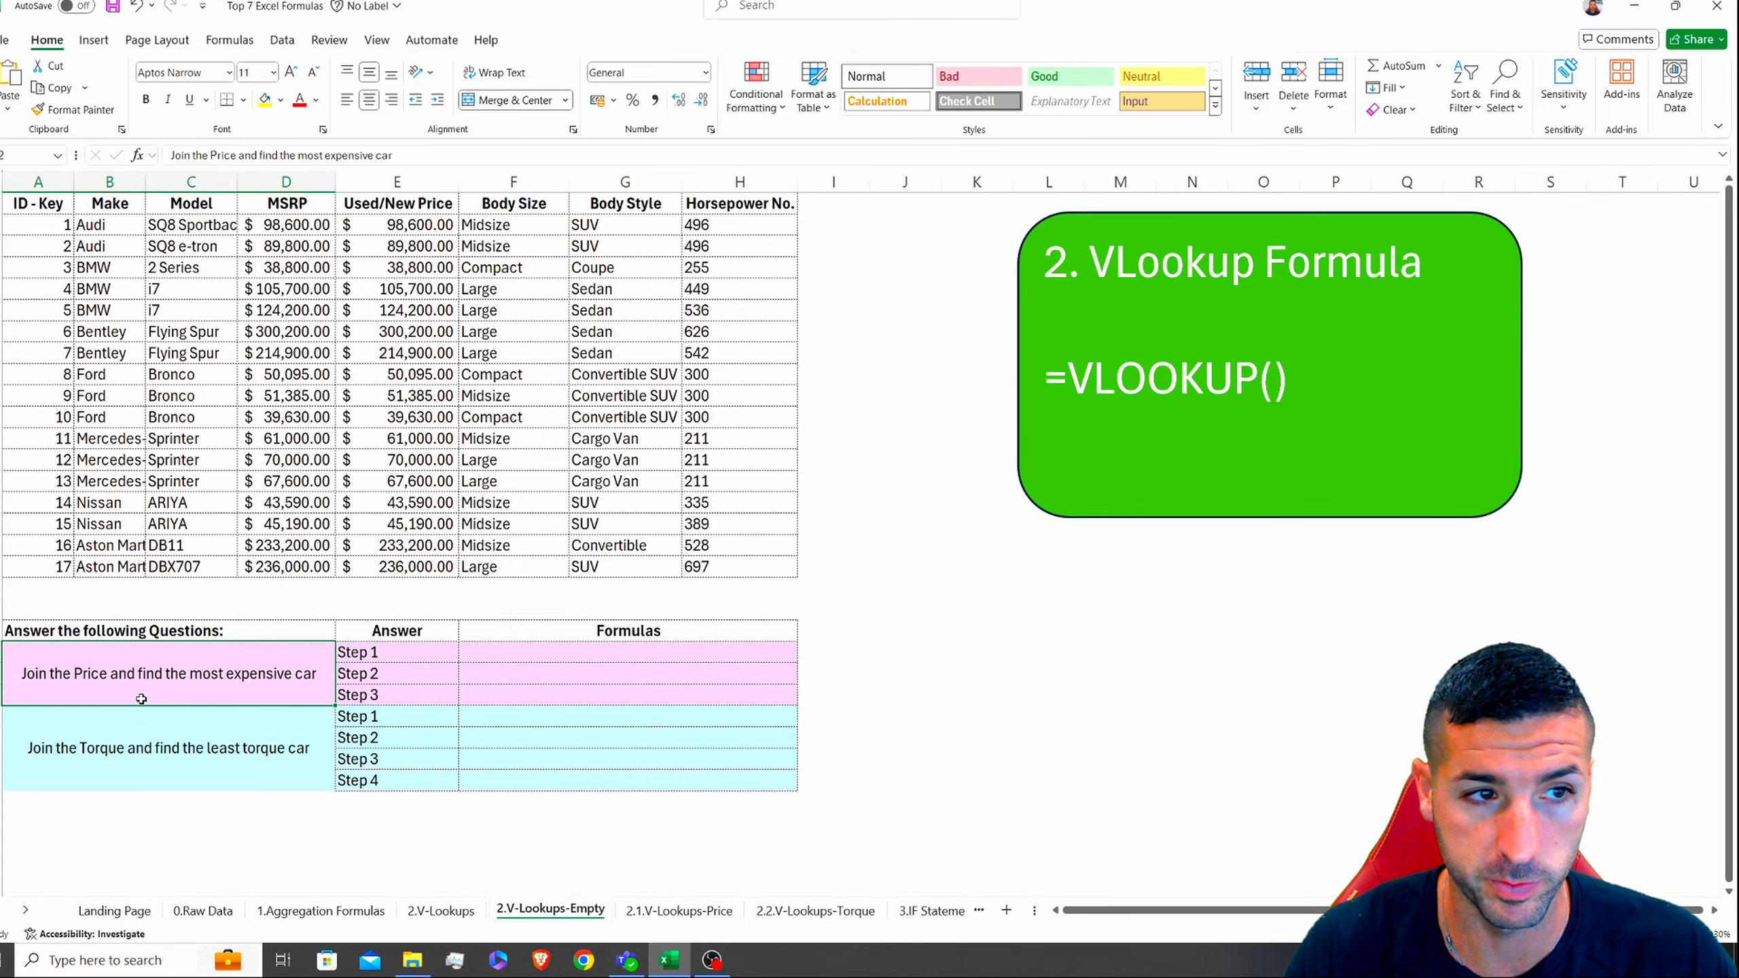
Step: Copy the Invoice Price header text from 2.1.V-Lookups-Price into I1 of 2.V-Lookups-Empty and widen column I to fit
left_click(678, 911)
left_click(152, 208)
left_click_drag(316, 150, 115, 142)
key("ctrl+c")
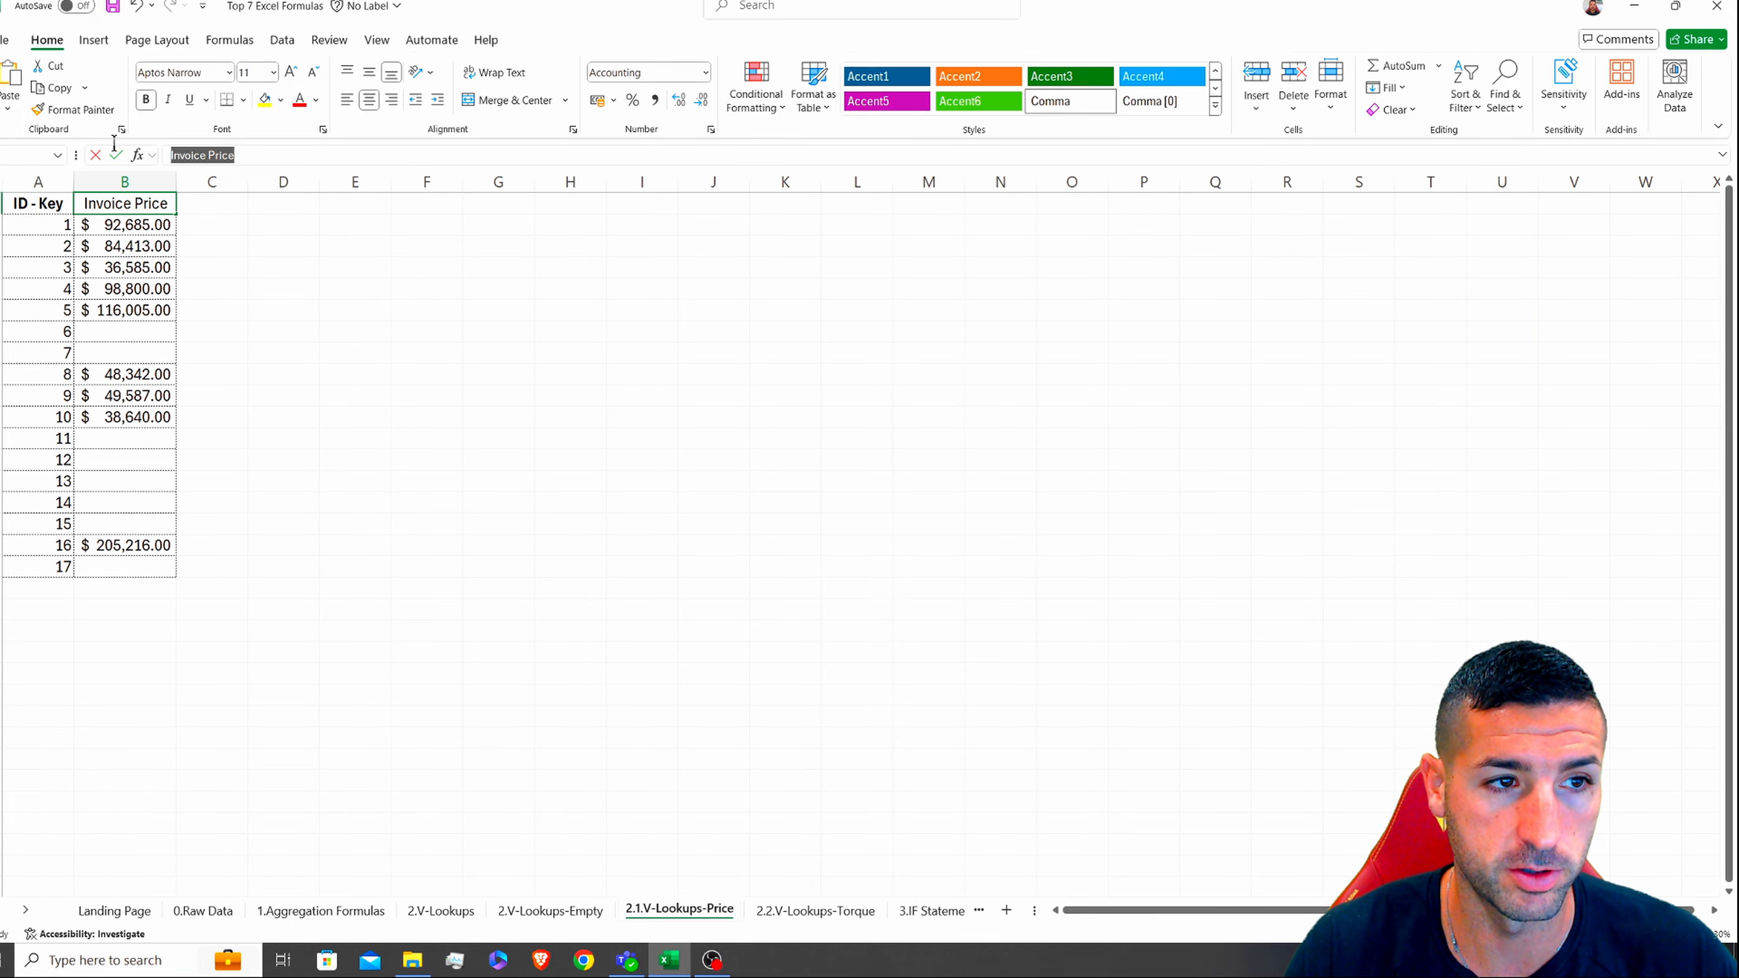
left_click(568, 911)
left_click(836, 207)
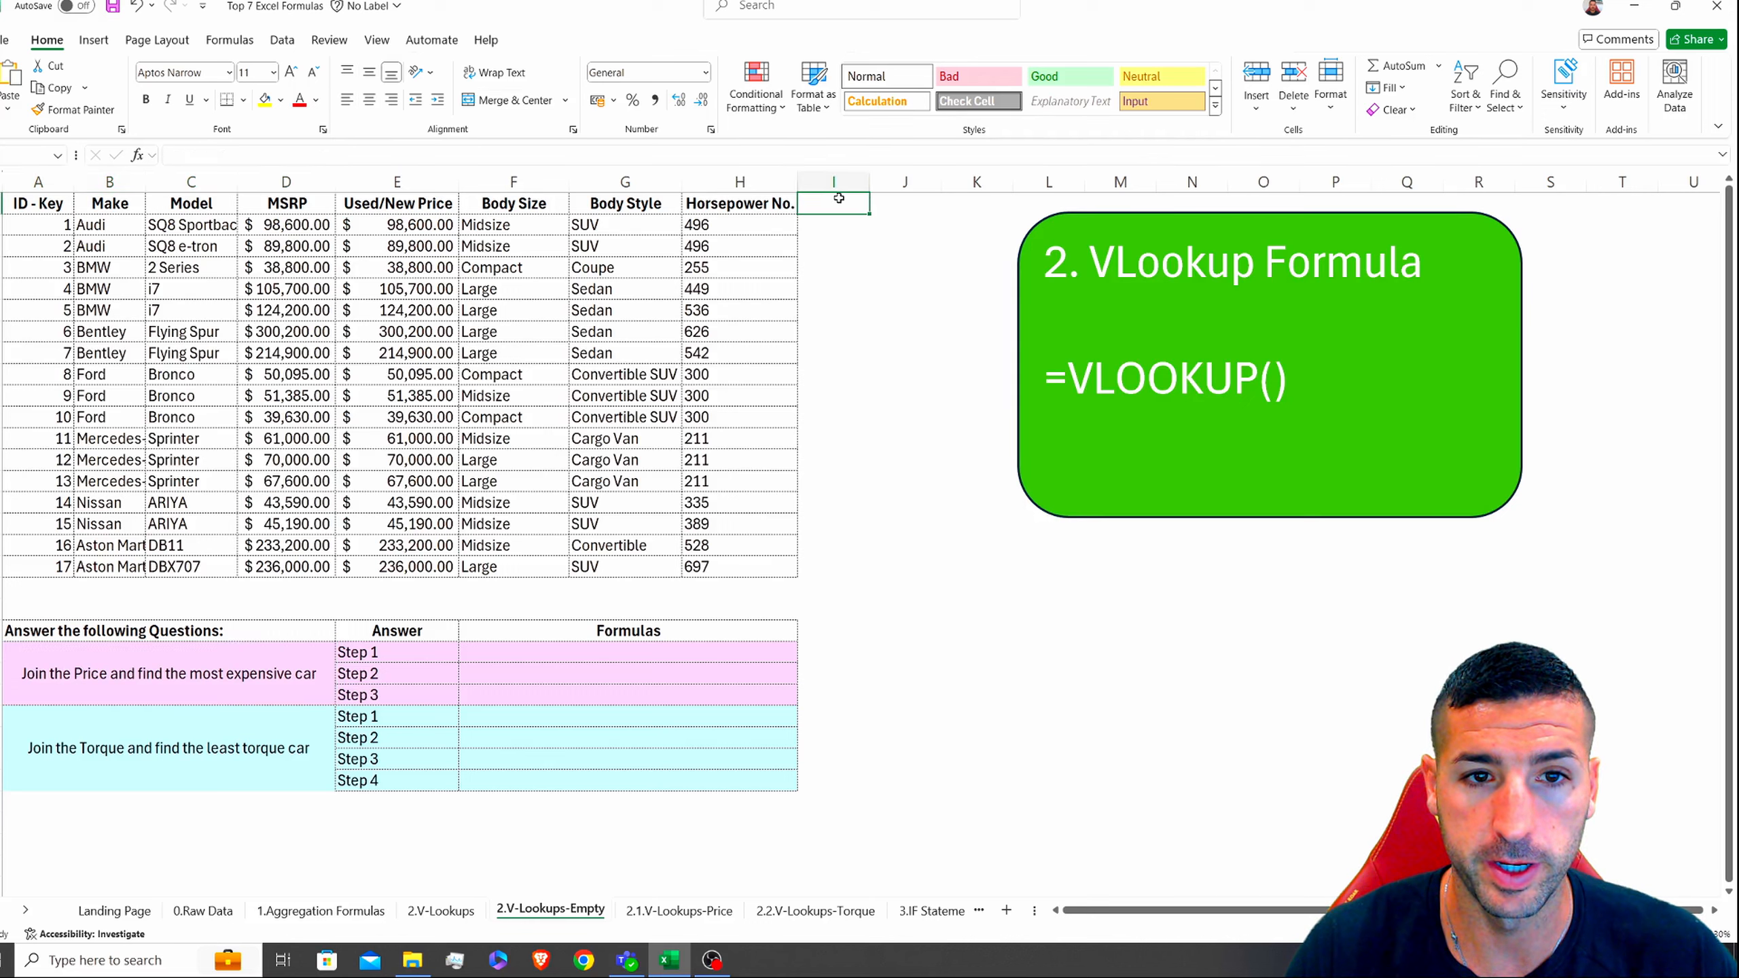
key("ctrl+v")
left_click_drag(849, 181, 914, 189)
double_click(870, 182)
left_click(867, 182)
Step: Format the Invoice Price header in I1 with the light pink fill, bold text and centered alignment
left_click(856, 203)
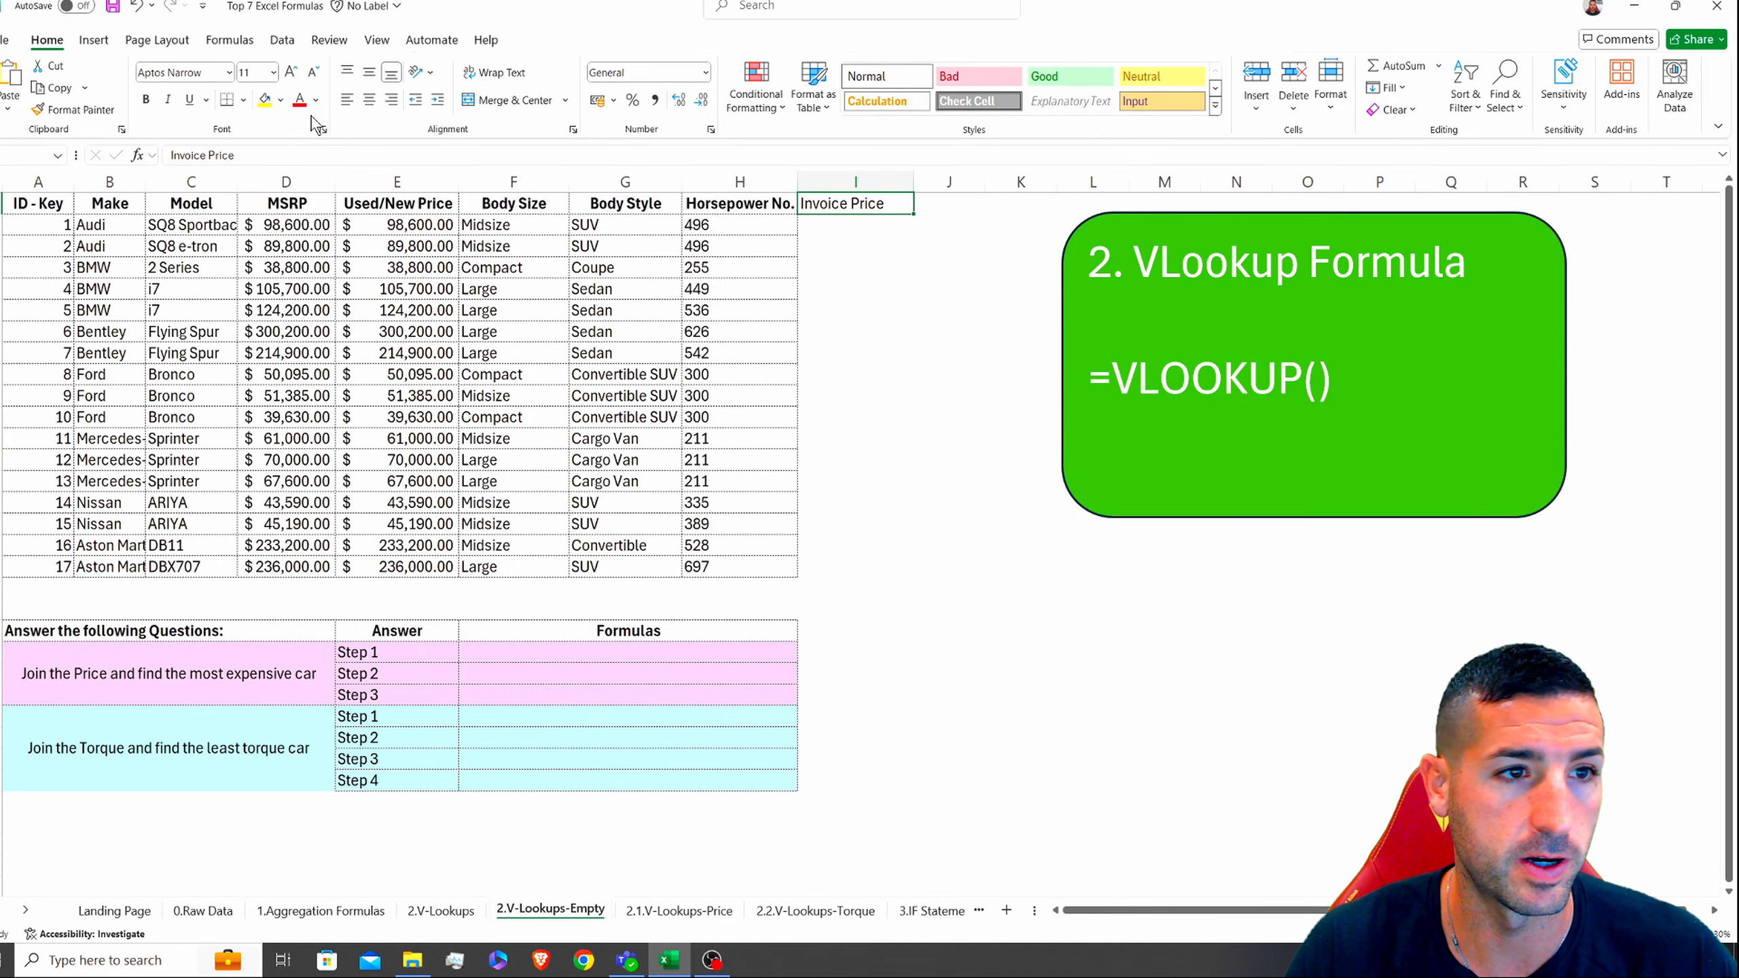
left_click(281, 101)
left_click(373, 203)
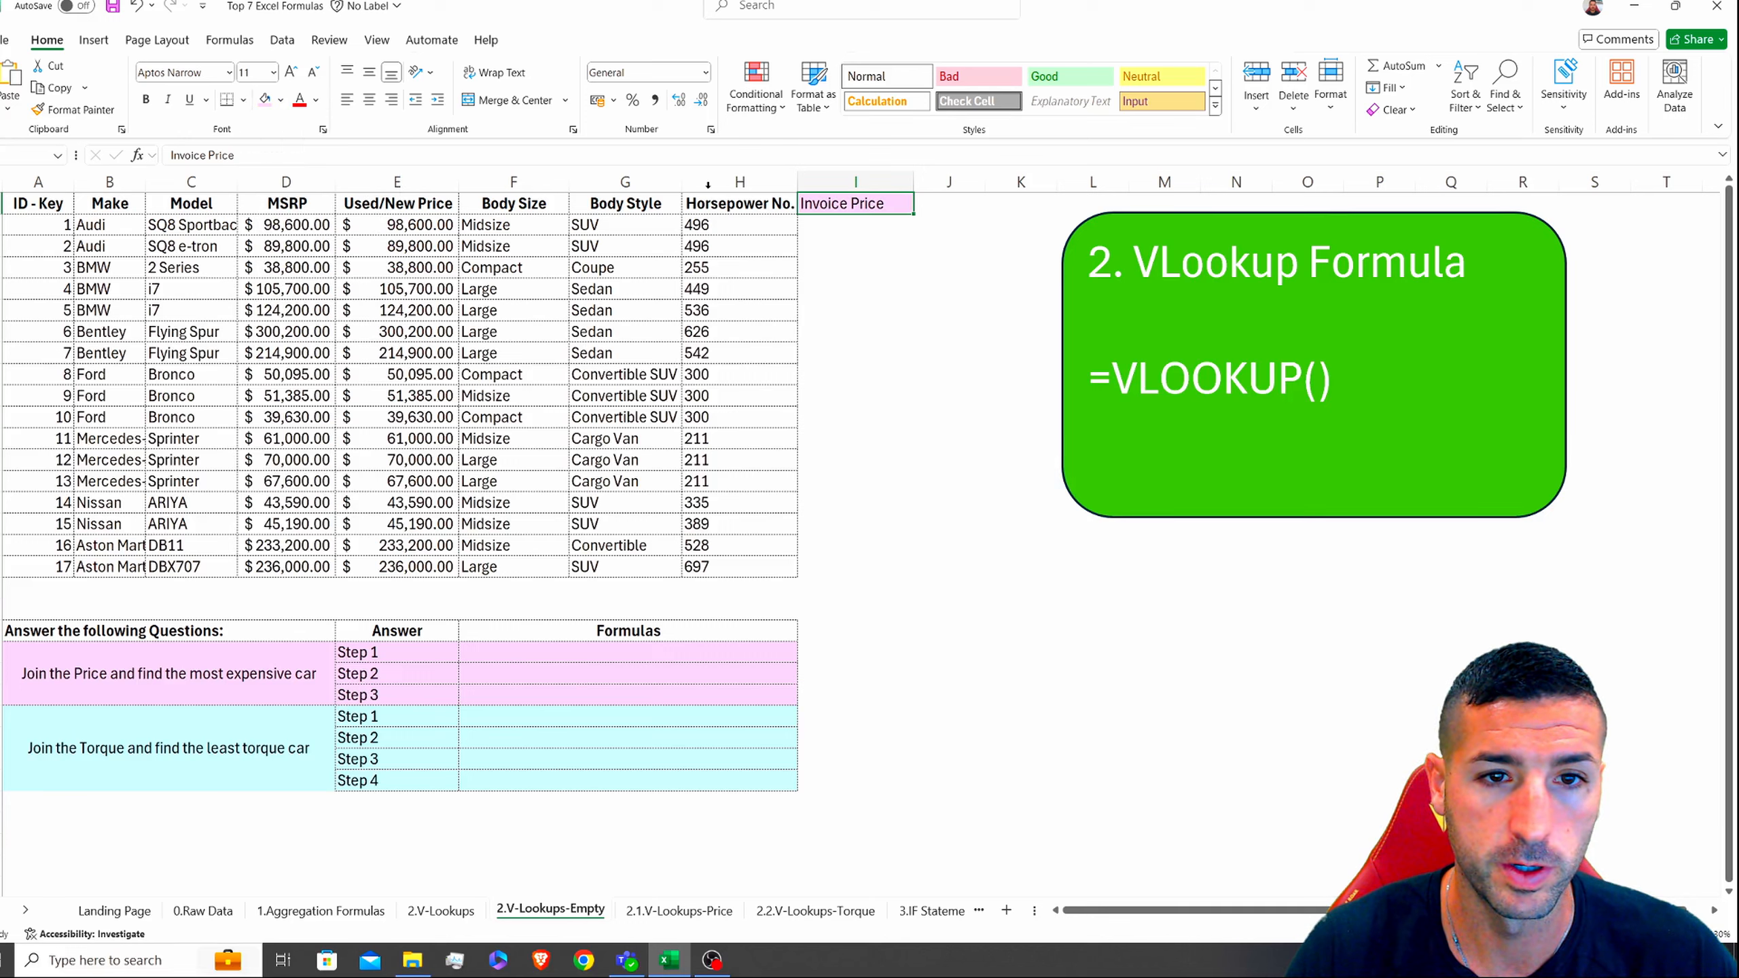
left_click(145, 99)
left_click(369, 101)
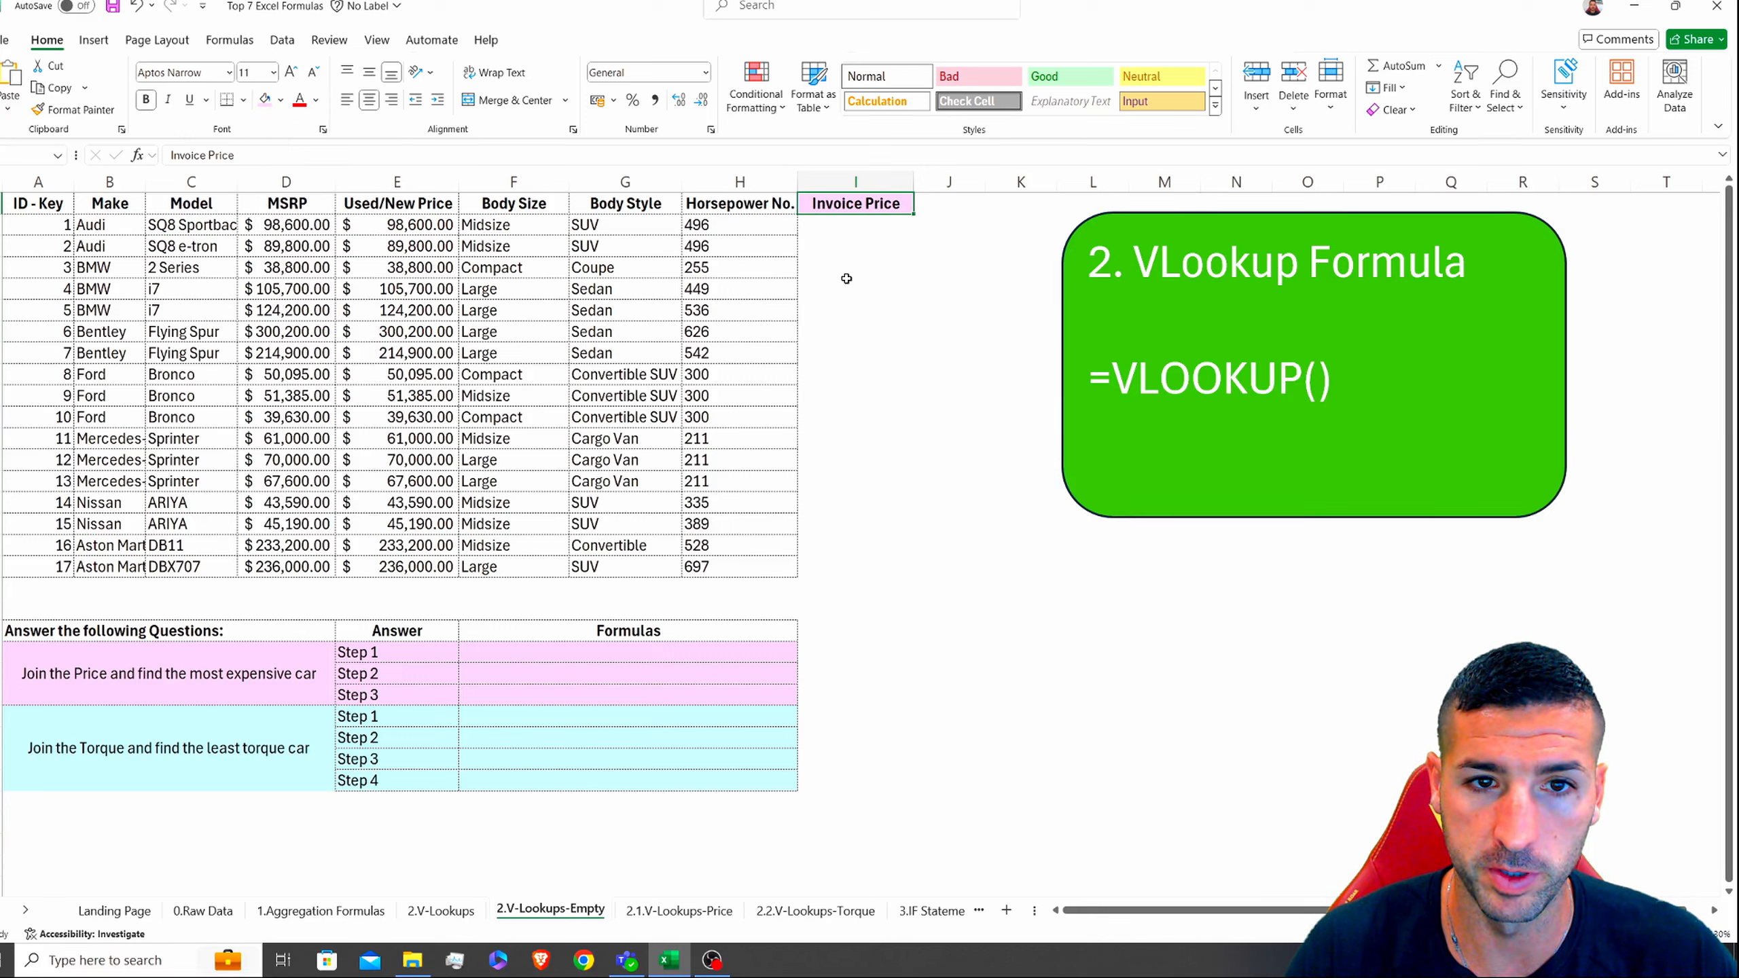
Step: Enter =VLOOKUP(A2,'2.1.V-Lookups-Price'!A2:B18,2,1) in I2 of 2.V-Lookups-Empty to bring in the first car's invoice price
left_click(855, 232)
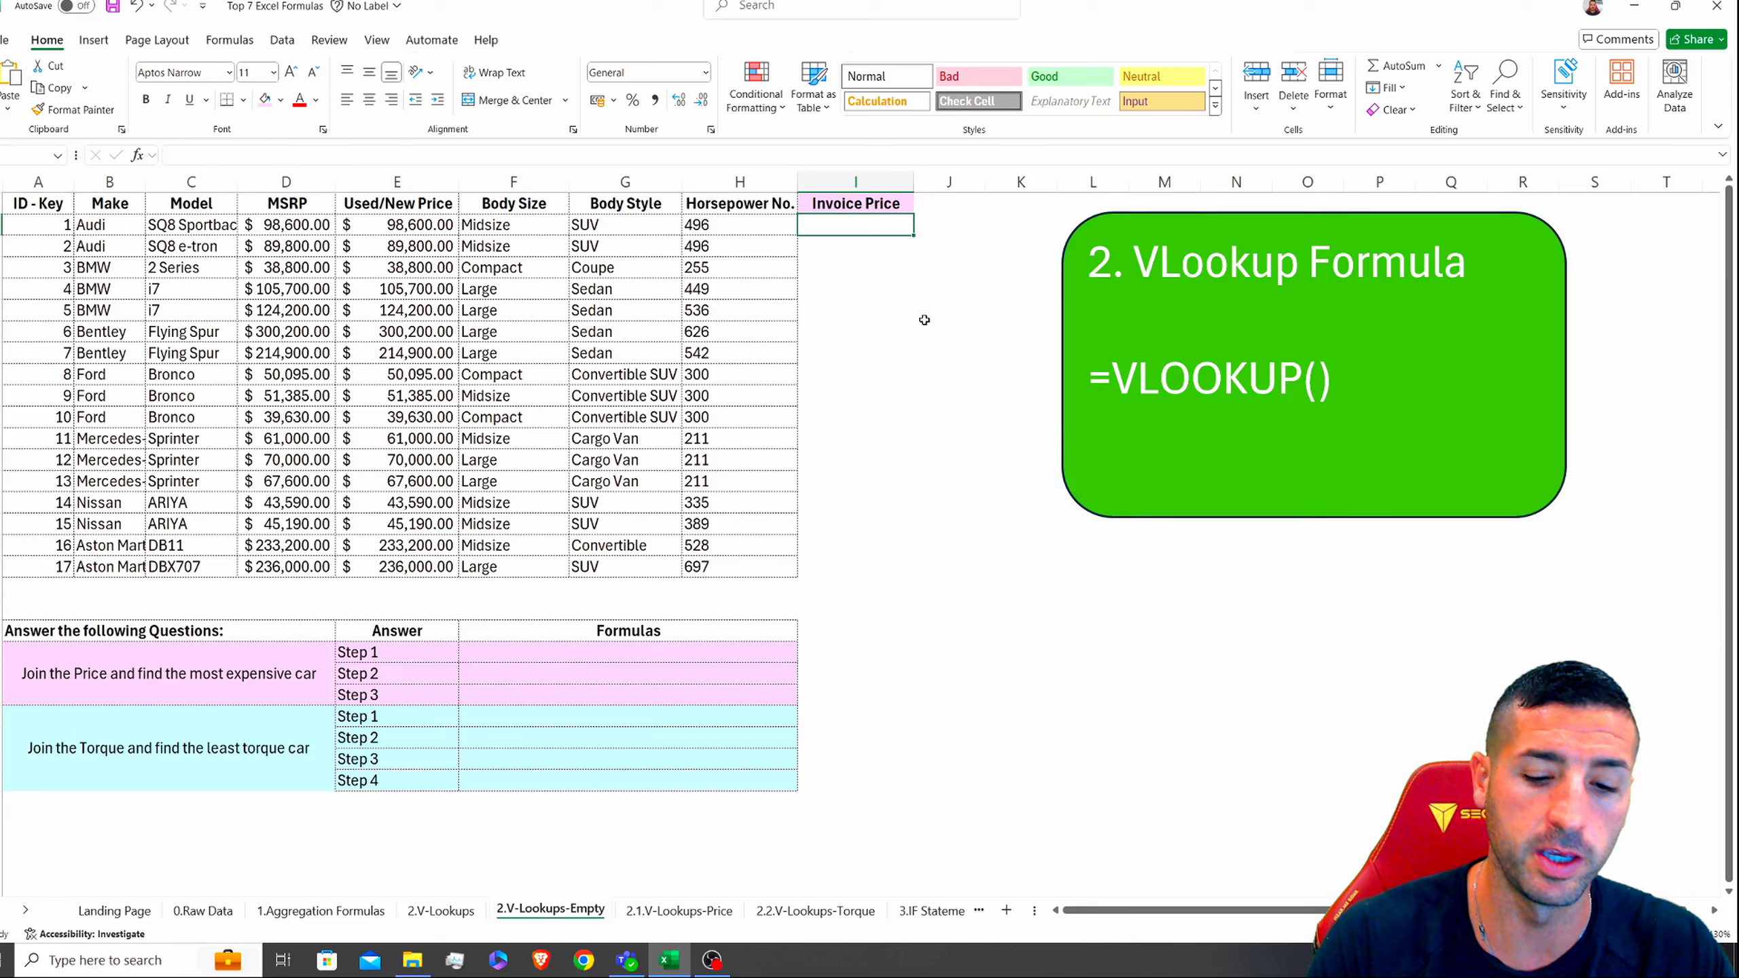
type("=vlookup(")
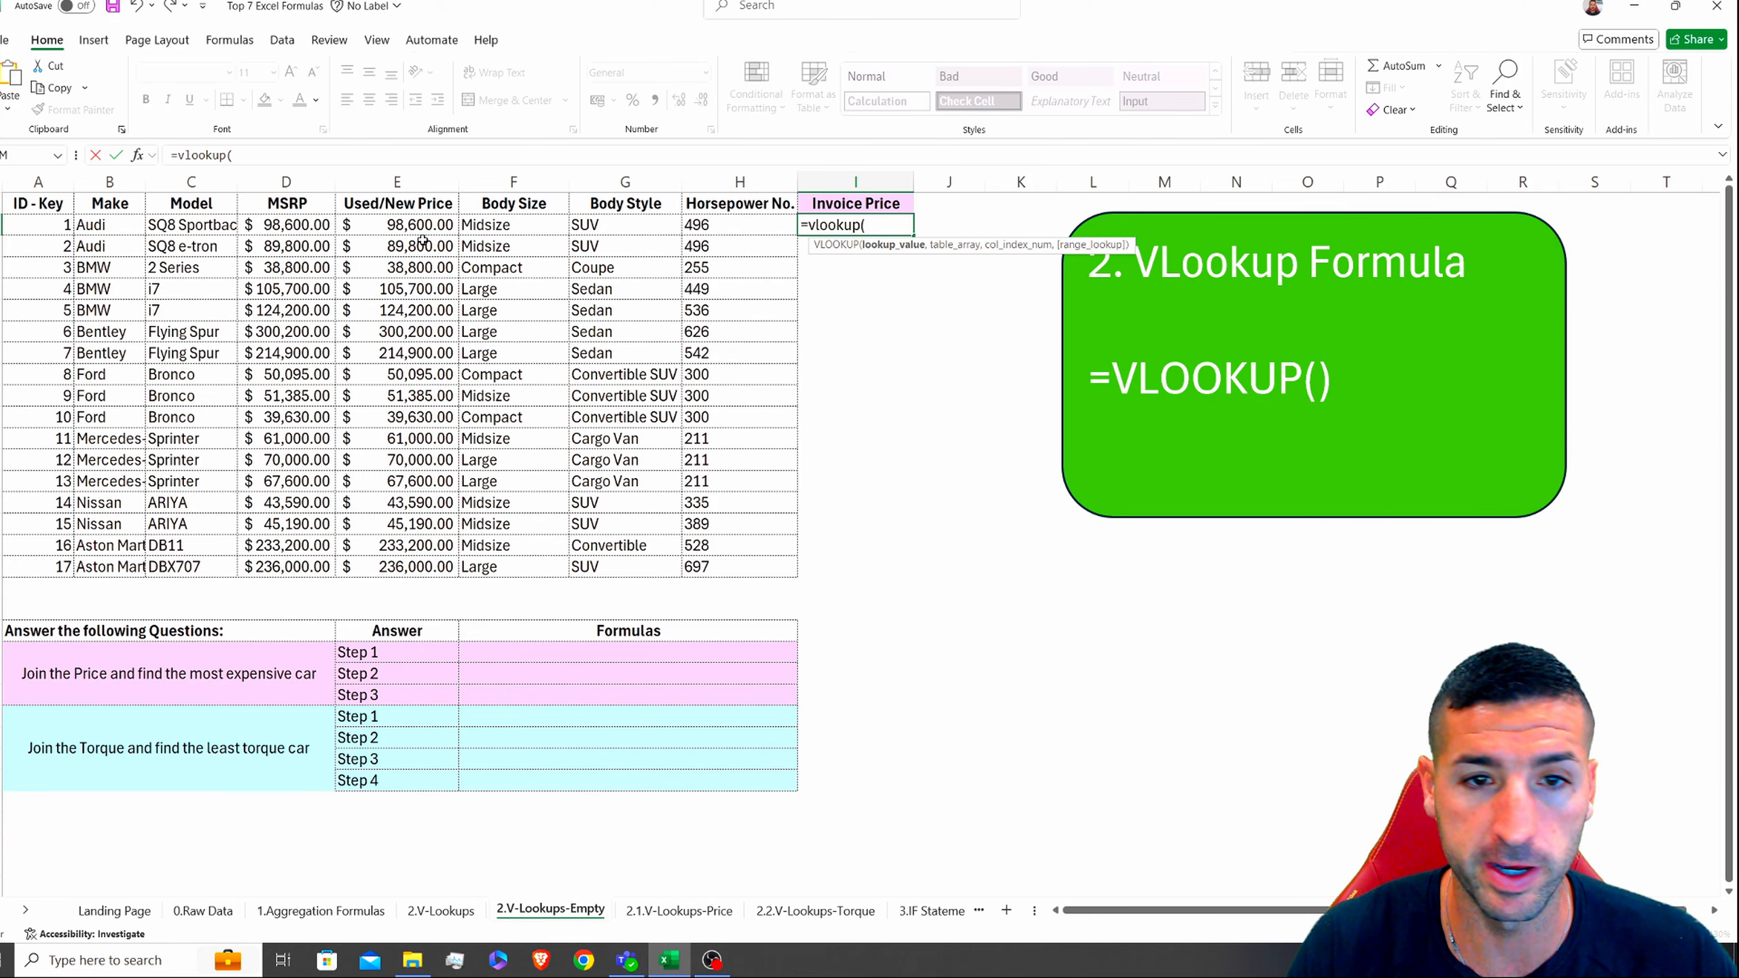
left_click(52, 225)
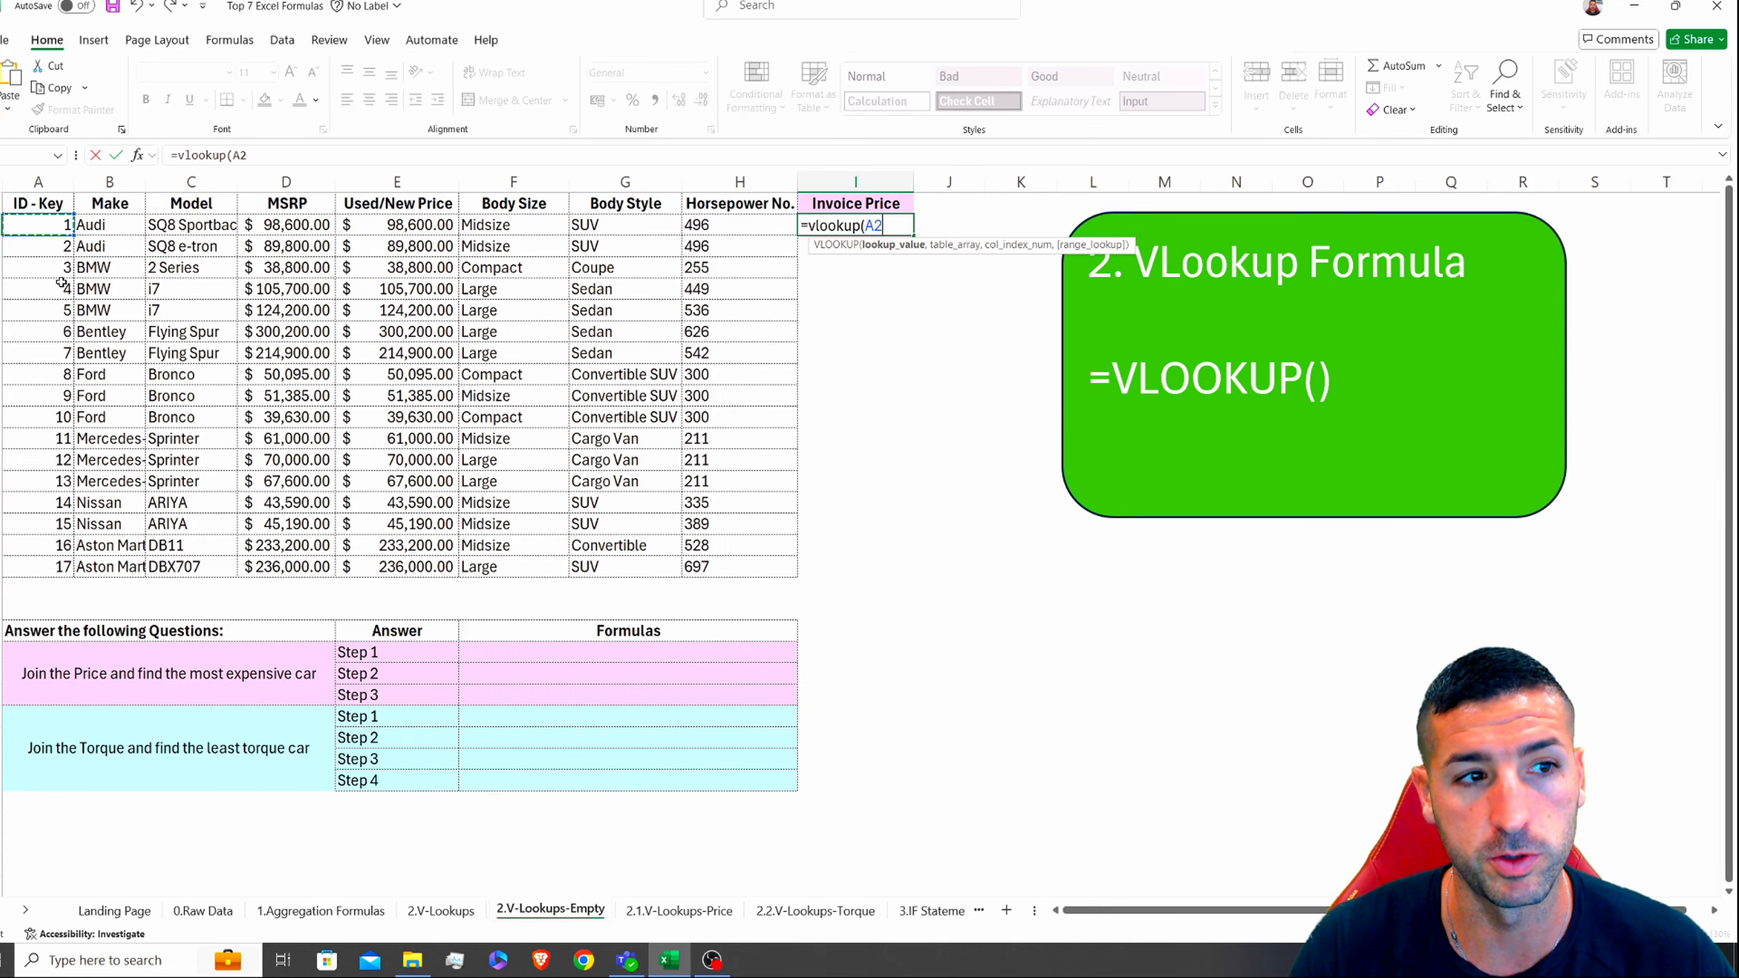
type(",")
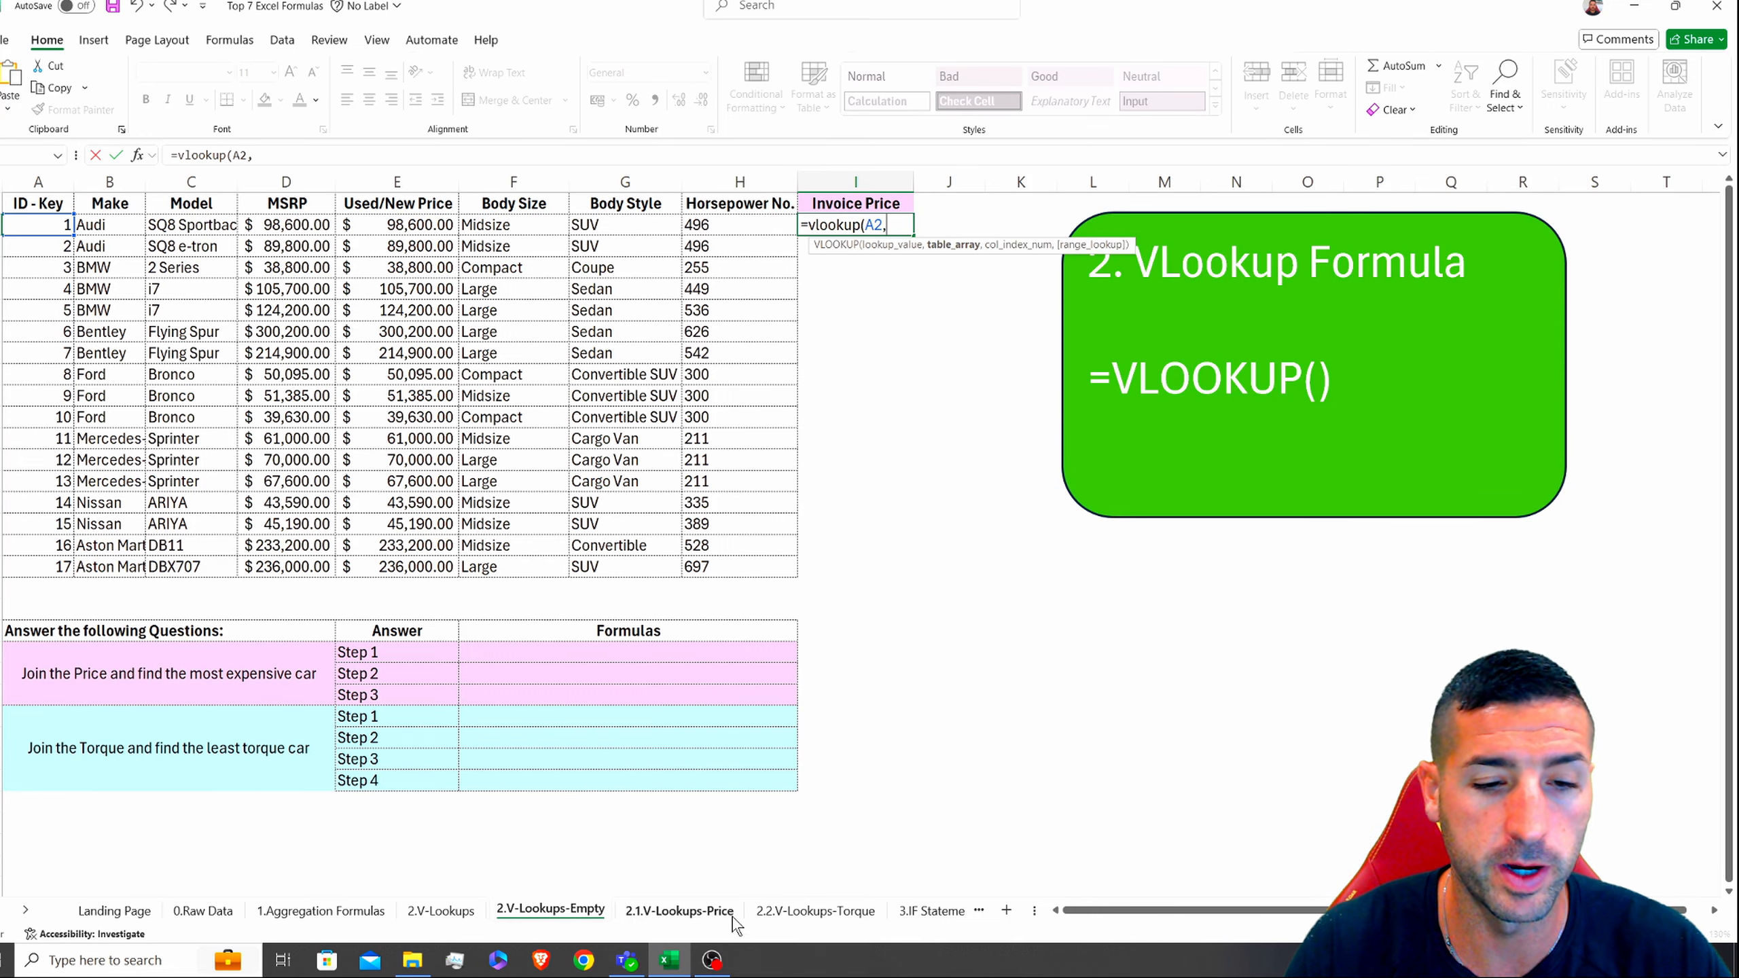
left_click(716, 922)
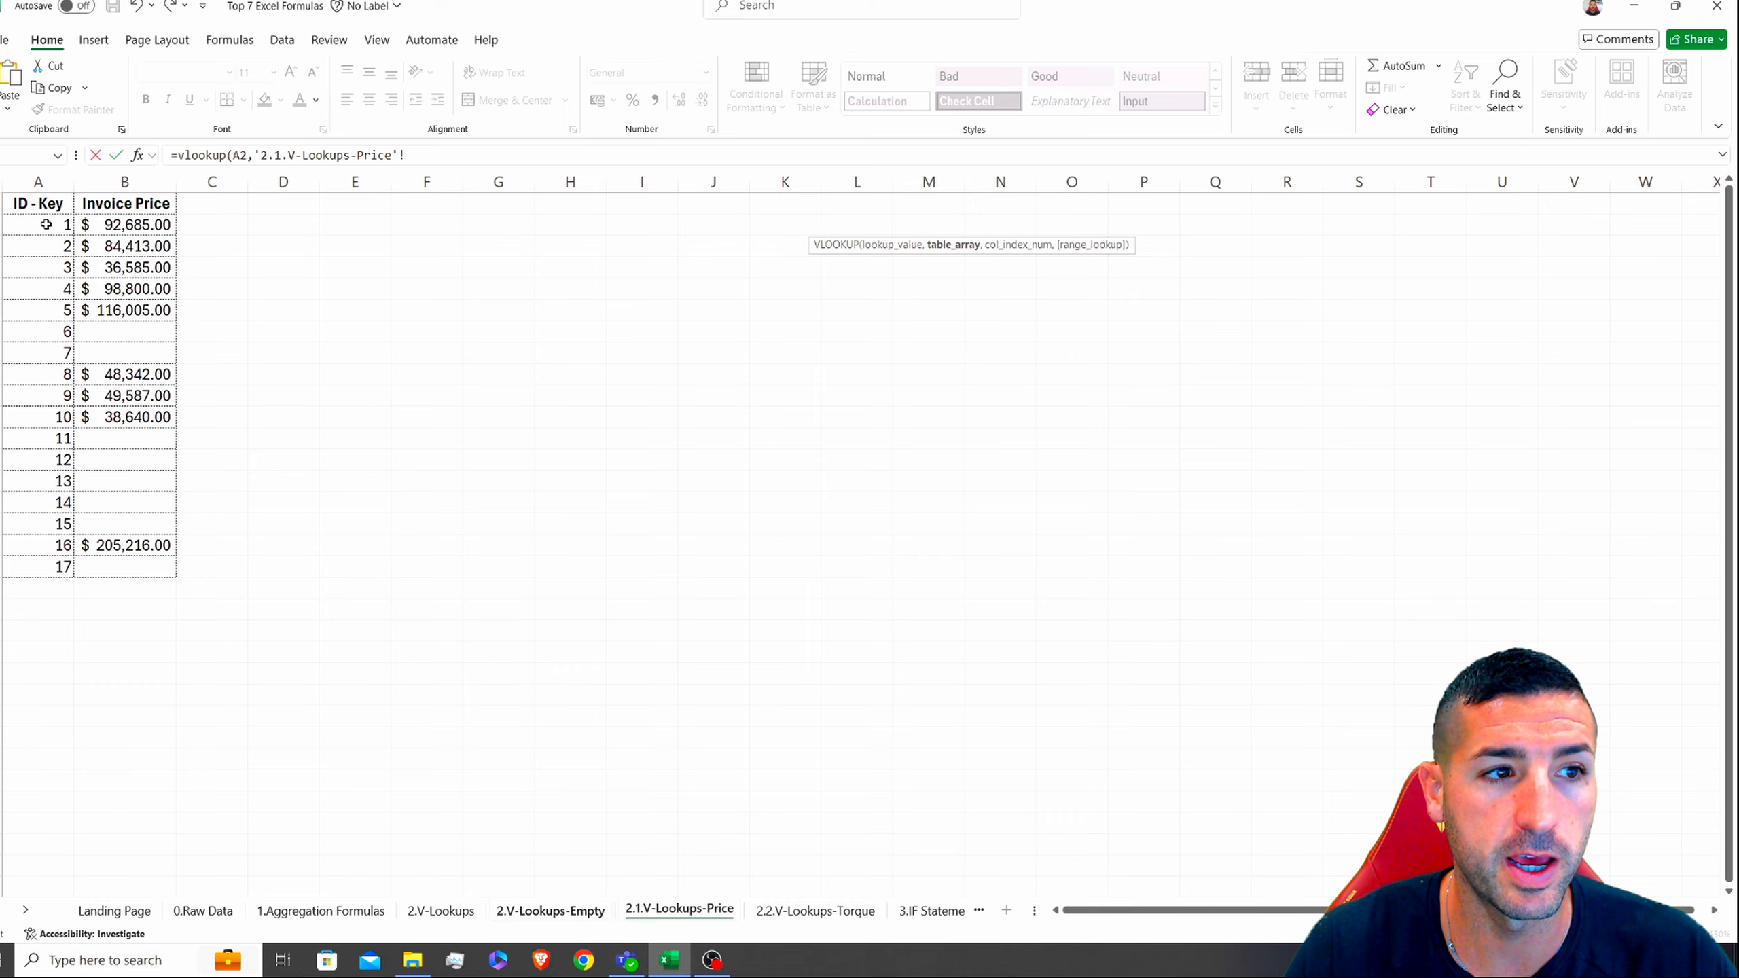
left_click_drag(47, 225, 165, 567)
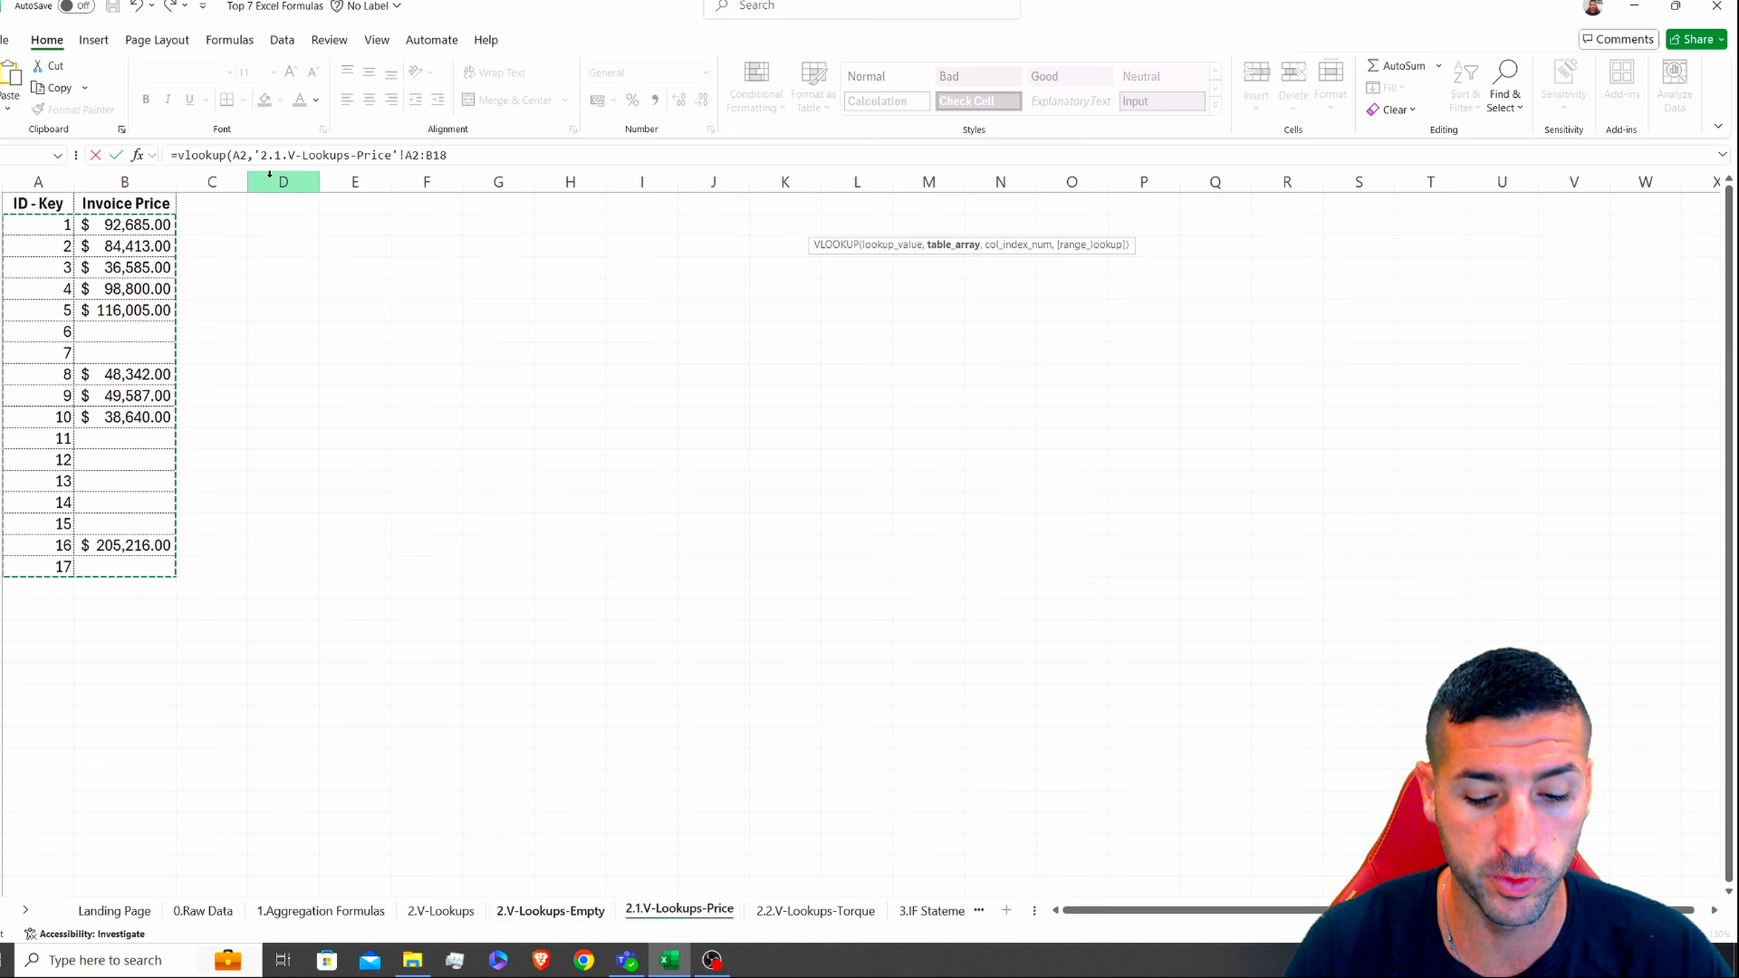
type(",")
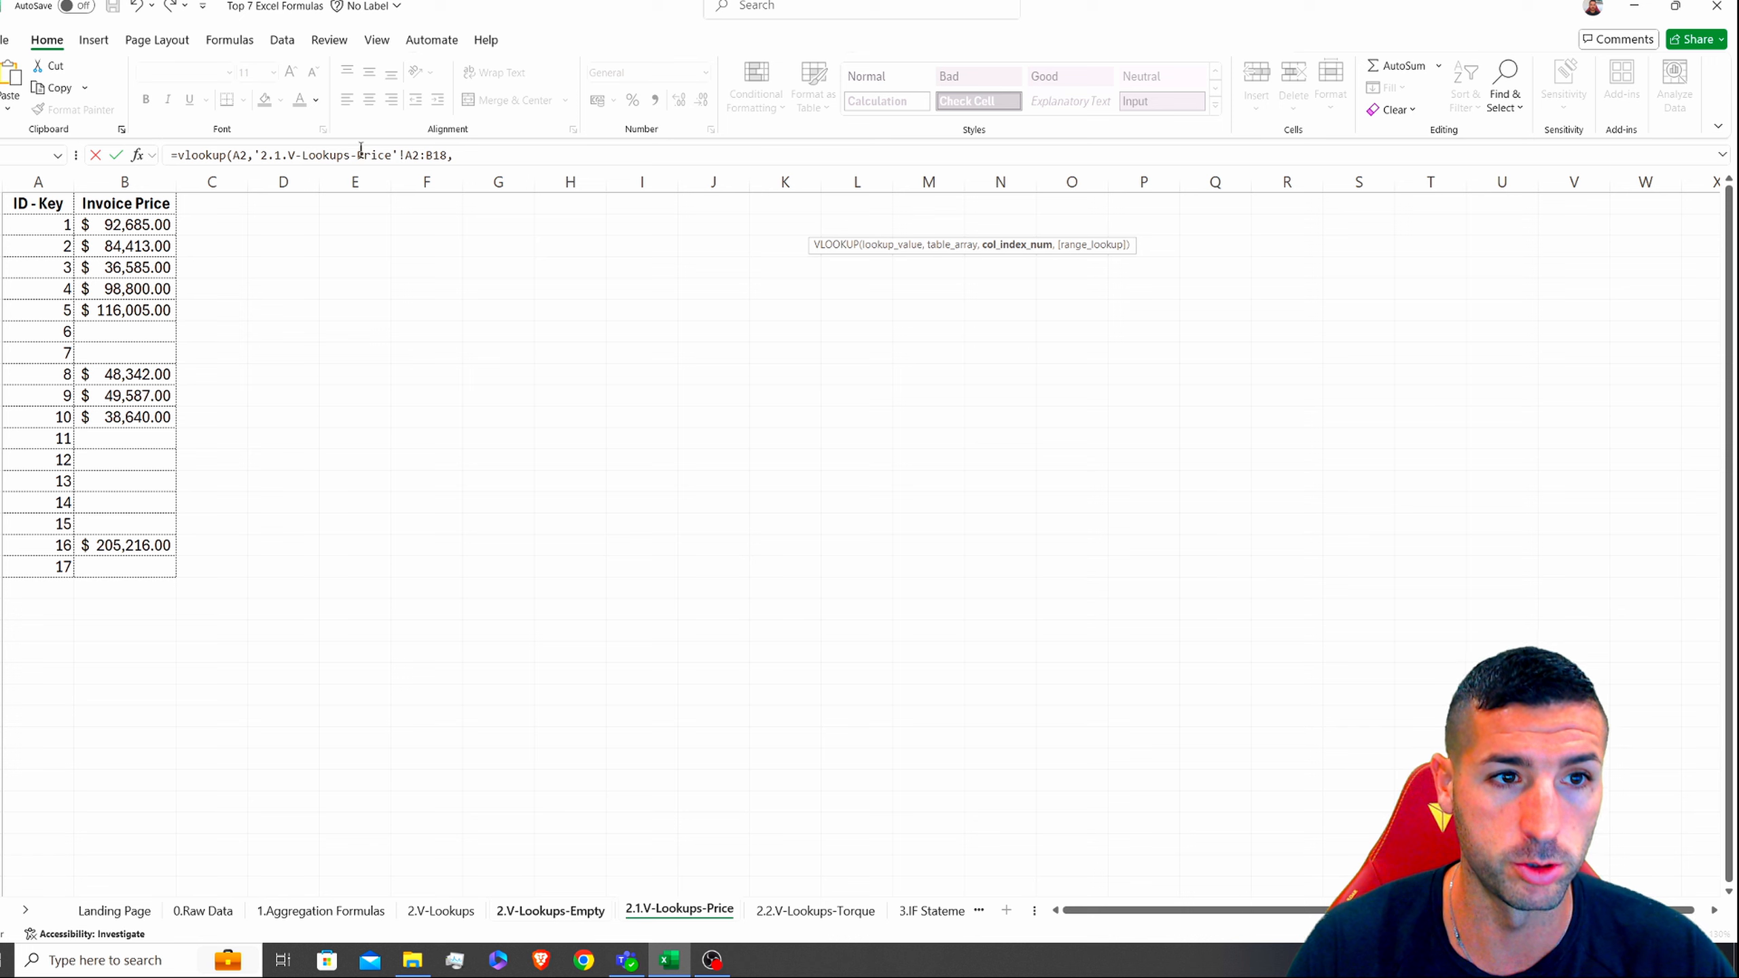
left_click(461, 158)
type("2,")
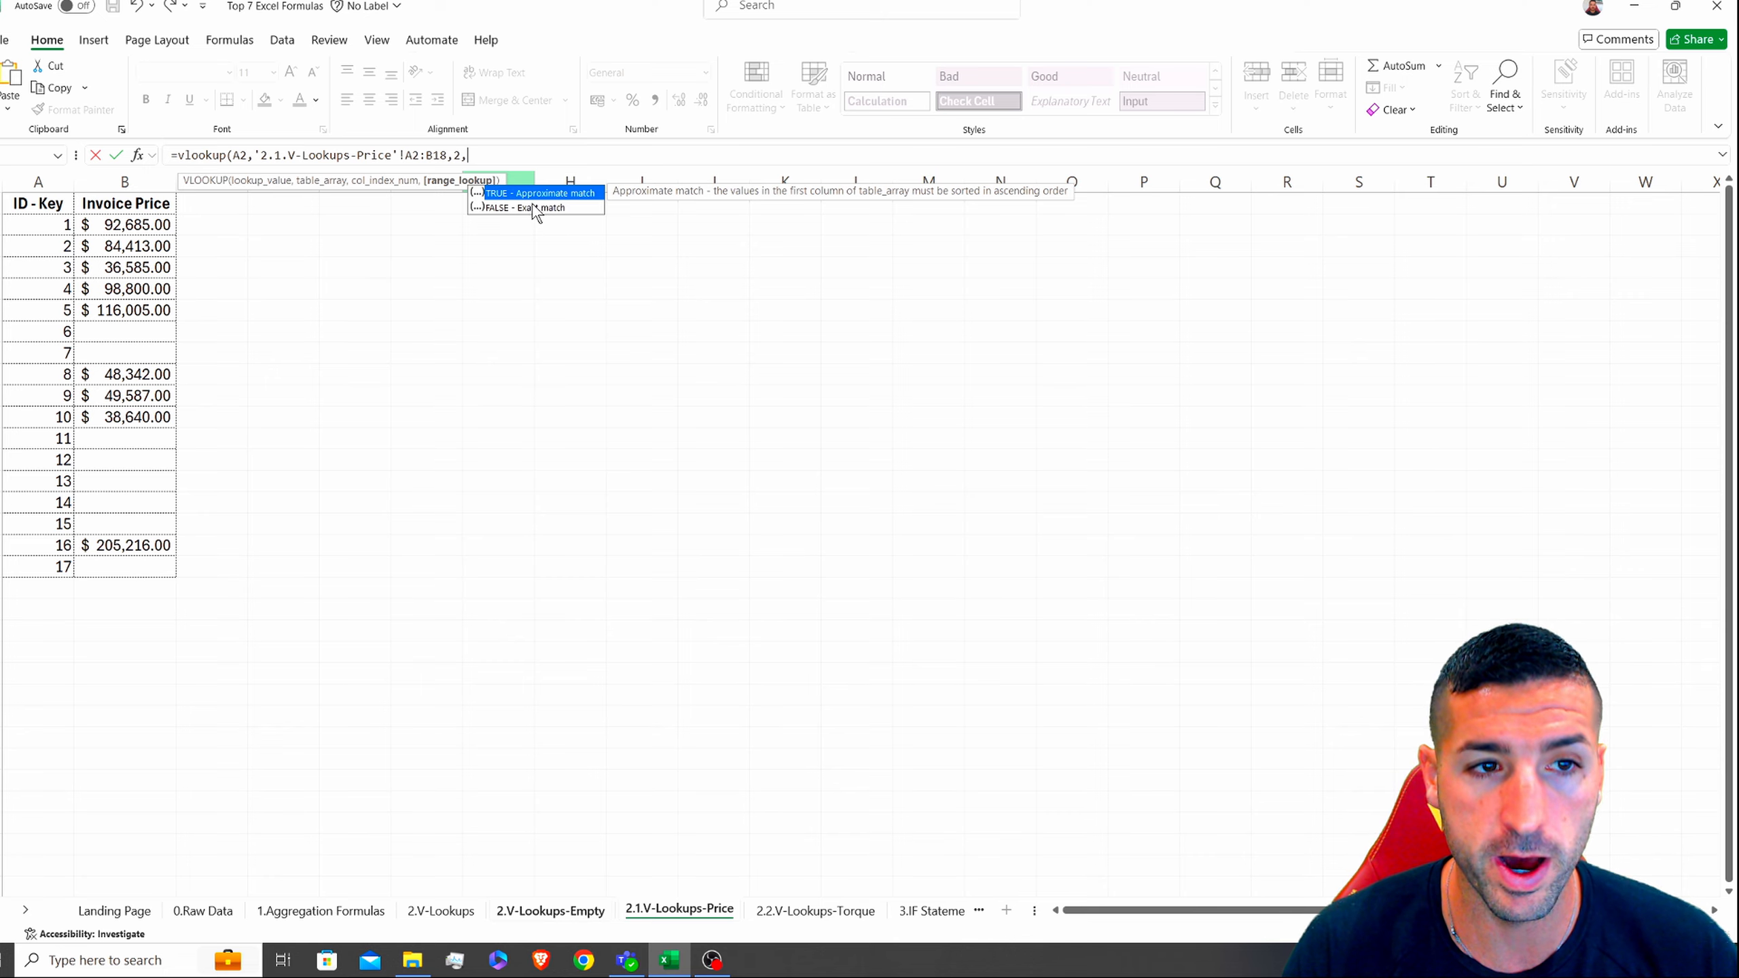
type("1")
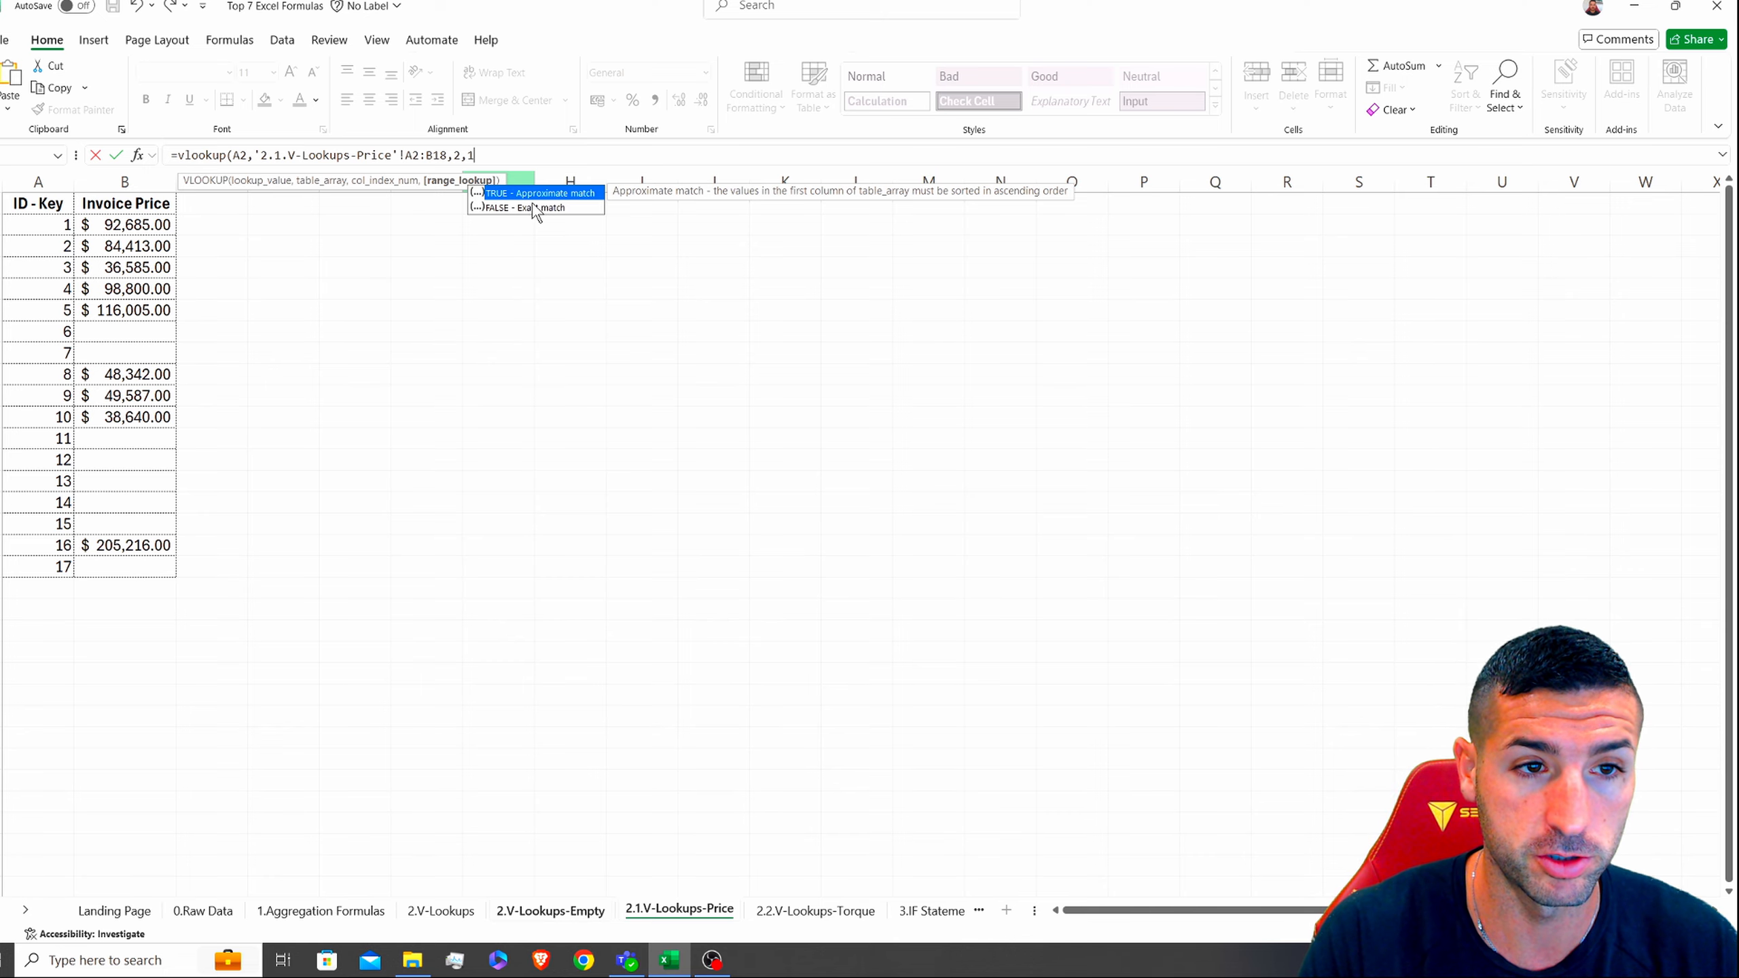
type(")")
key("Return")
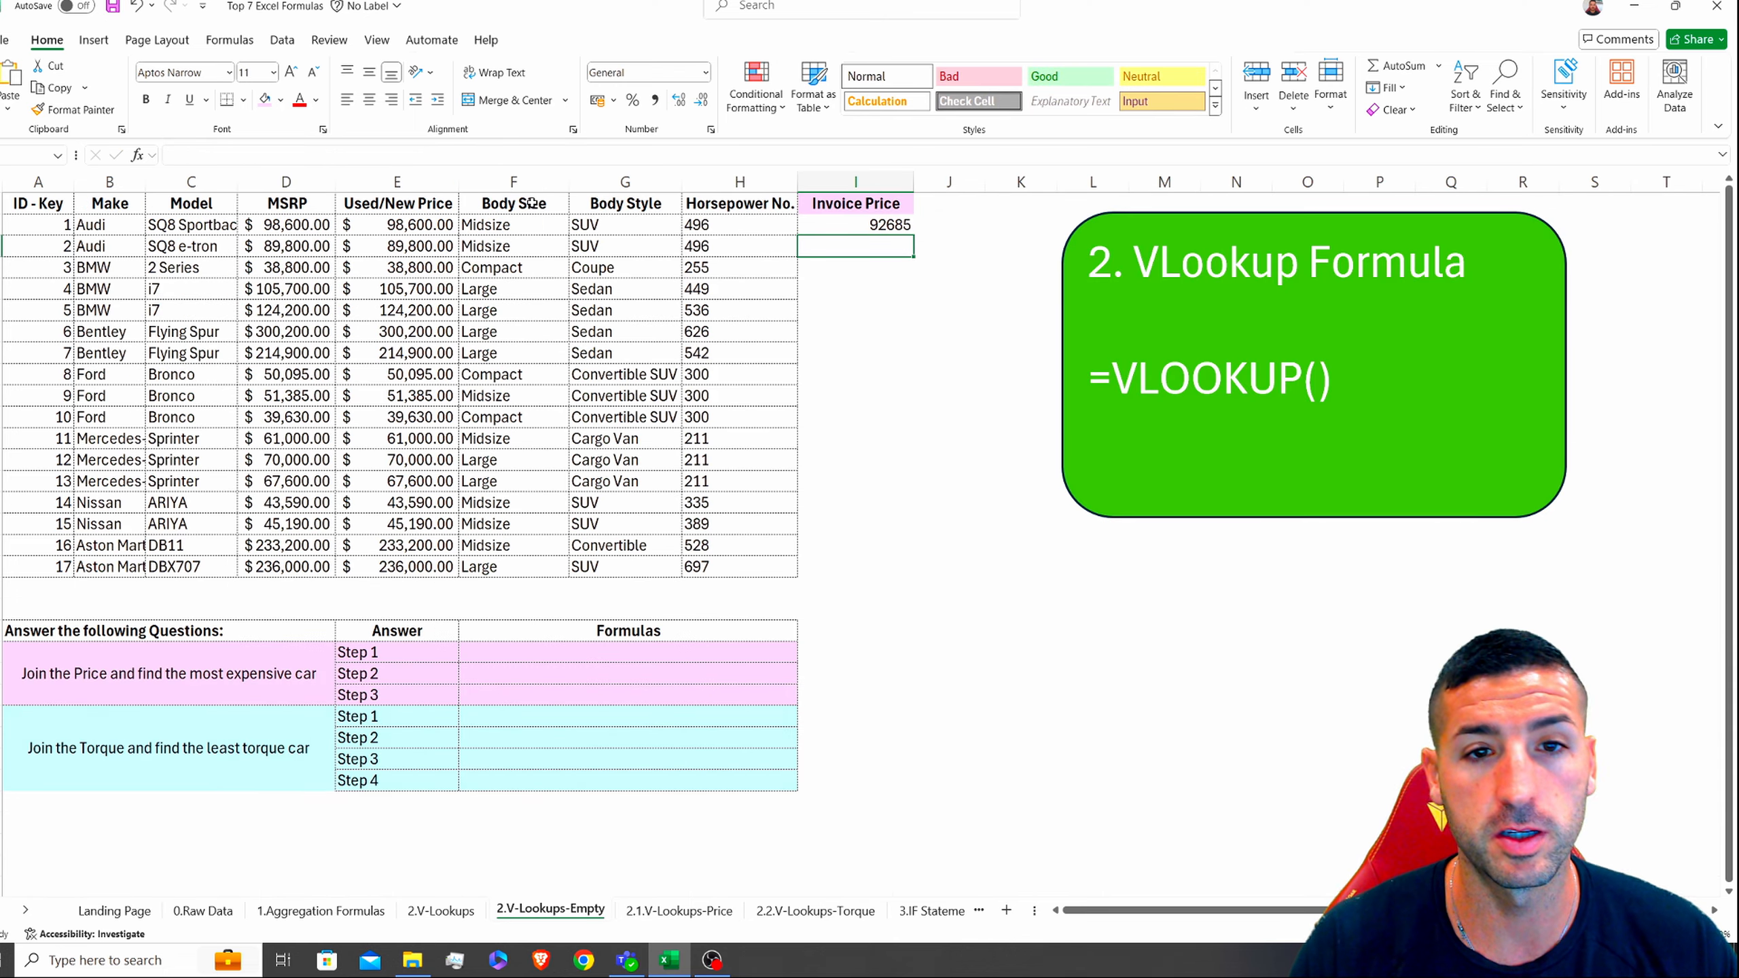
Step: Compare the first joined price with its source in 2.1.V-Lookups-Price, and fill the VLOOKUP formula down to I18
left_click(880, 228)
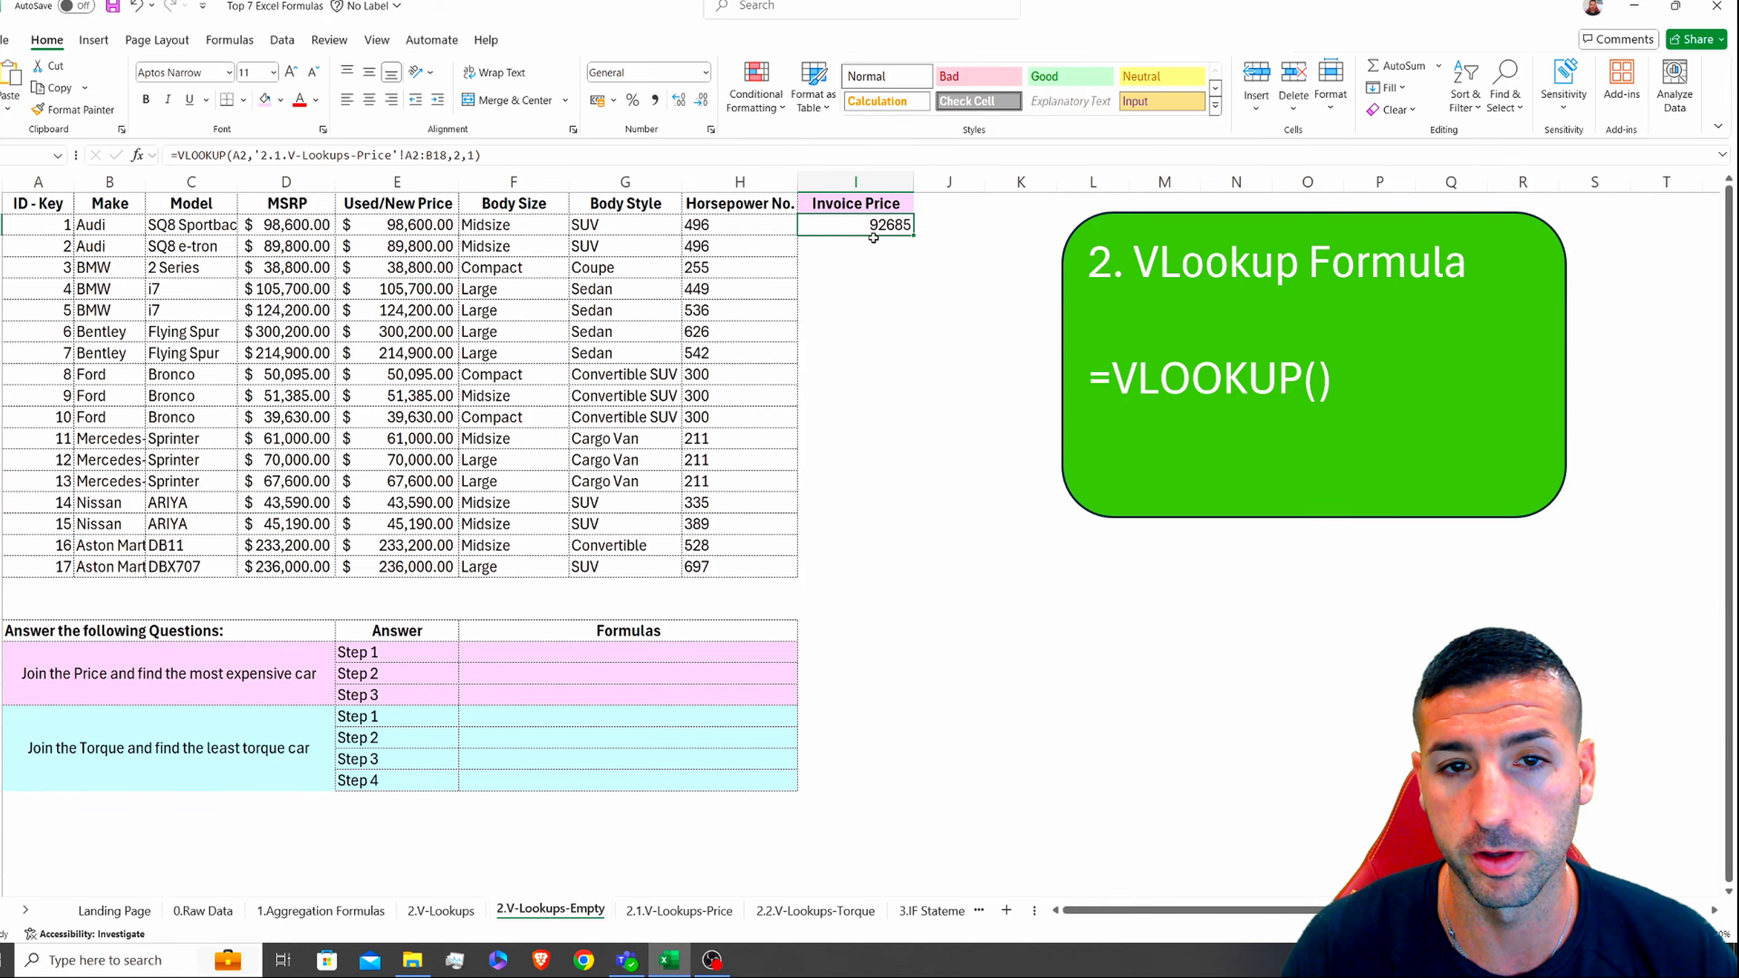
left_click(678, 911)
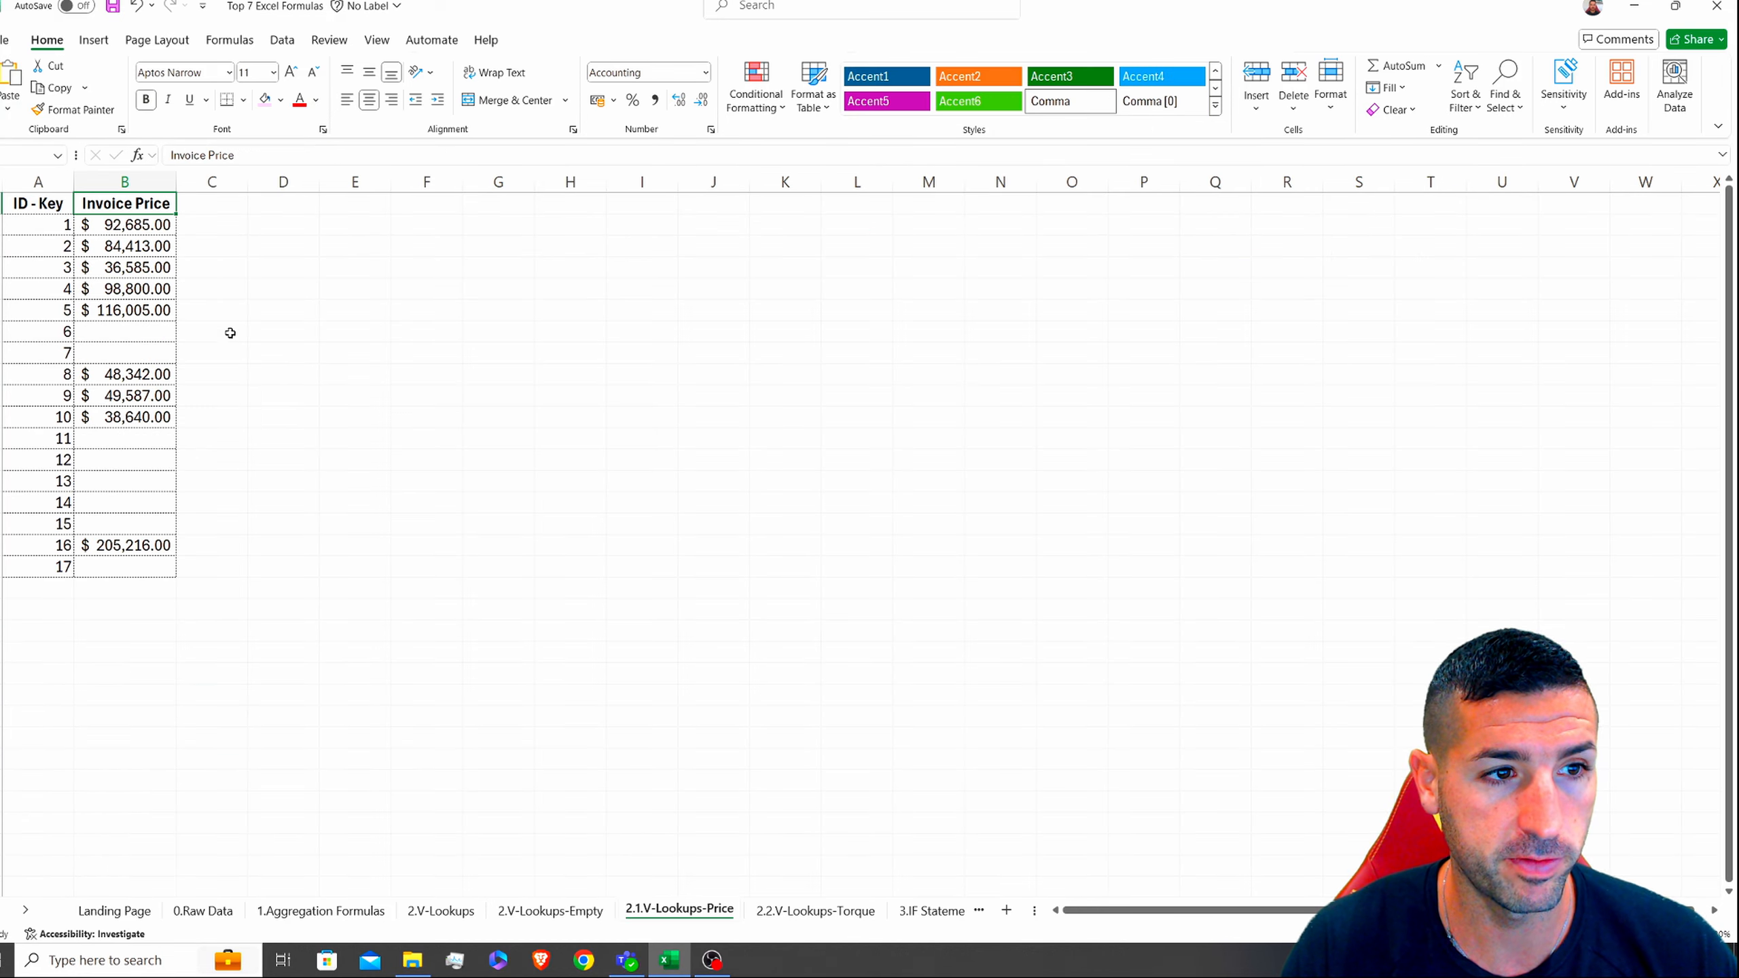
left_click(146, 226)
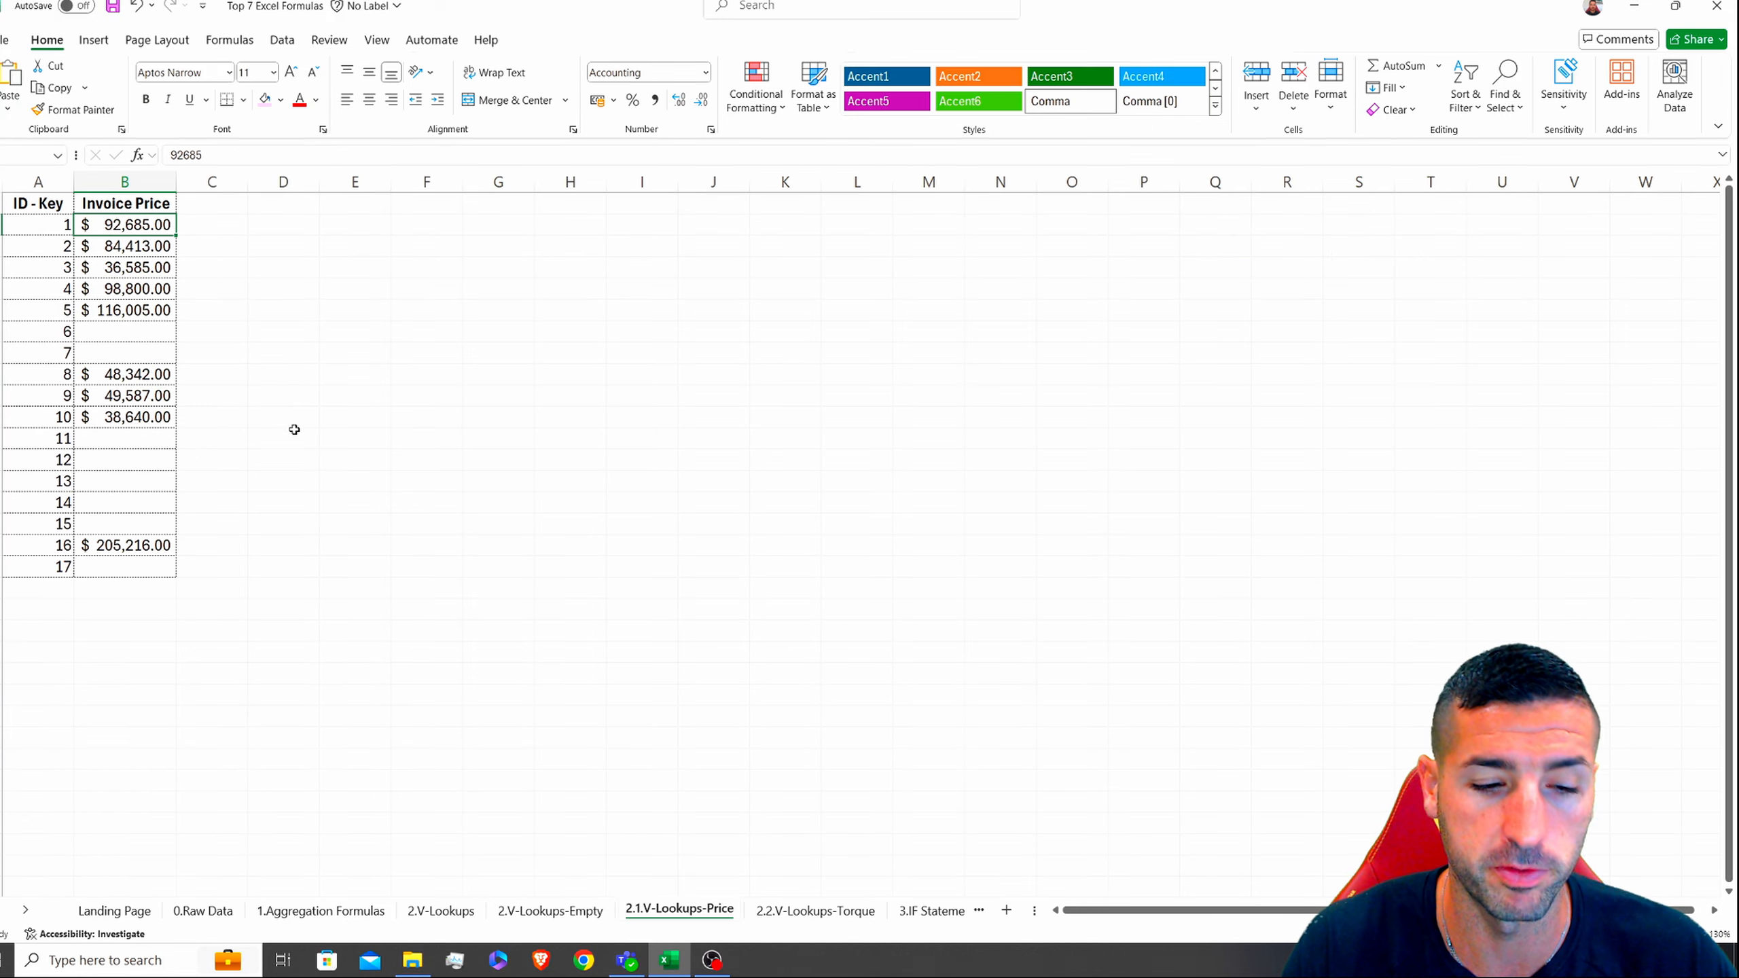
left_click(547, 909)
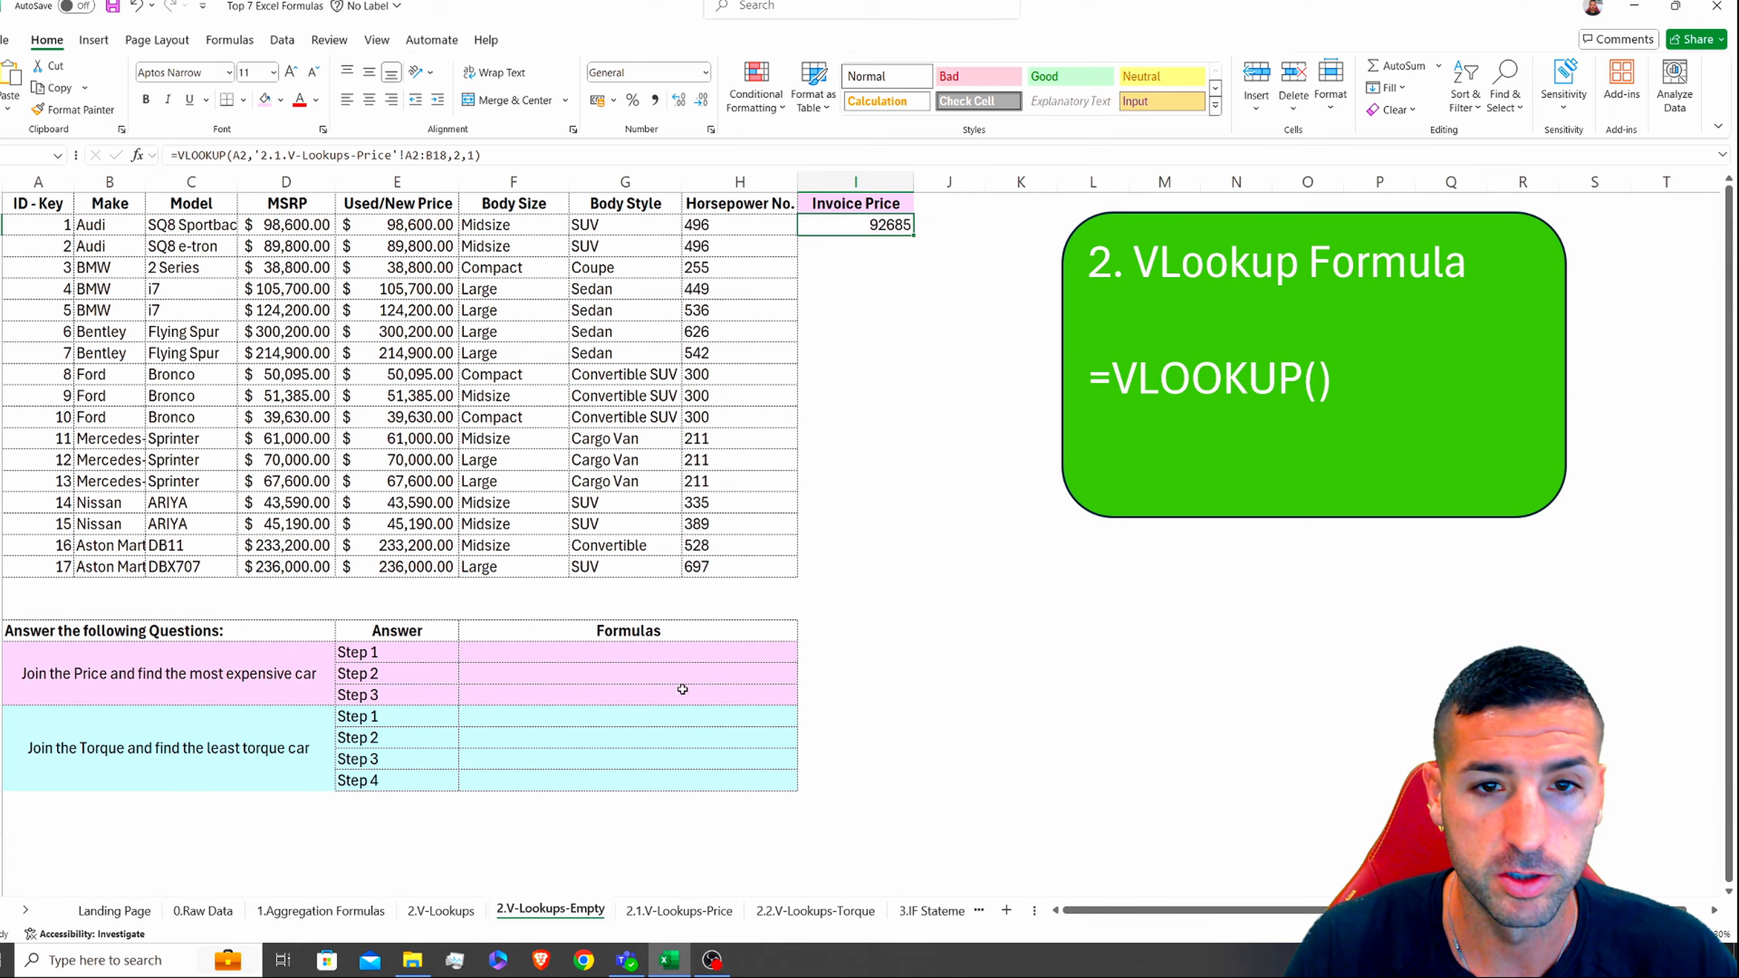
double_click(914, 235)
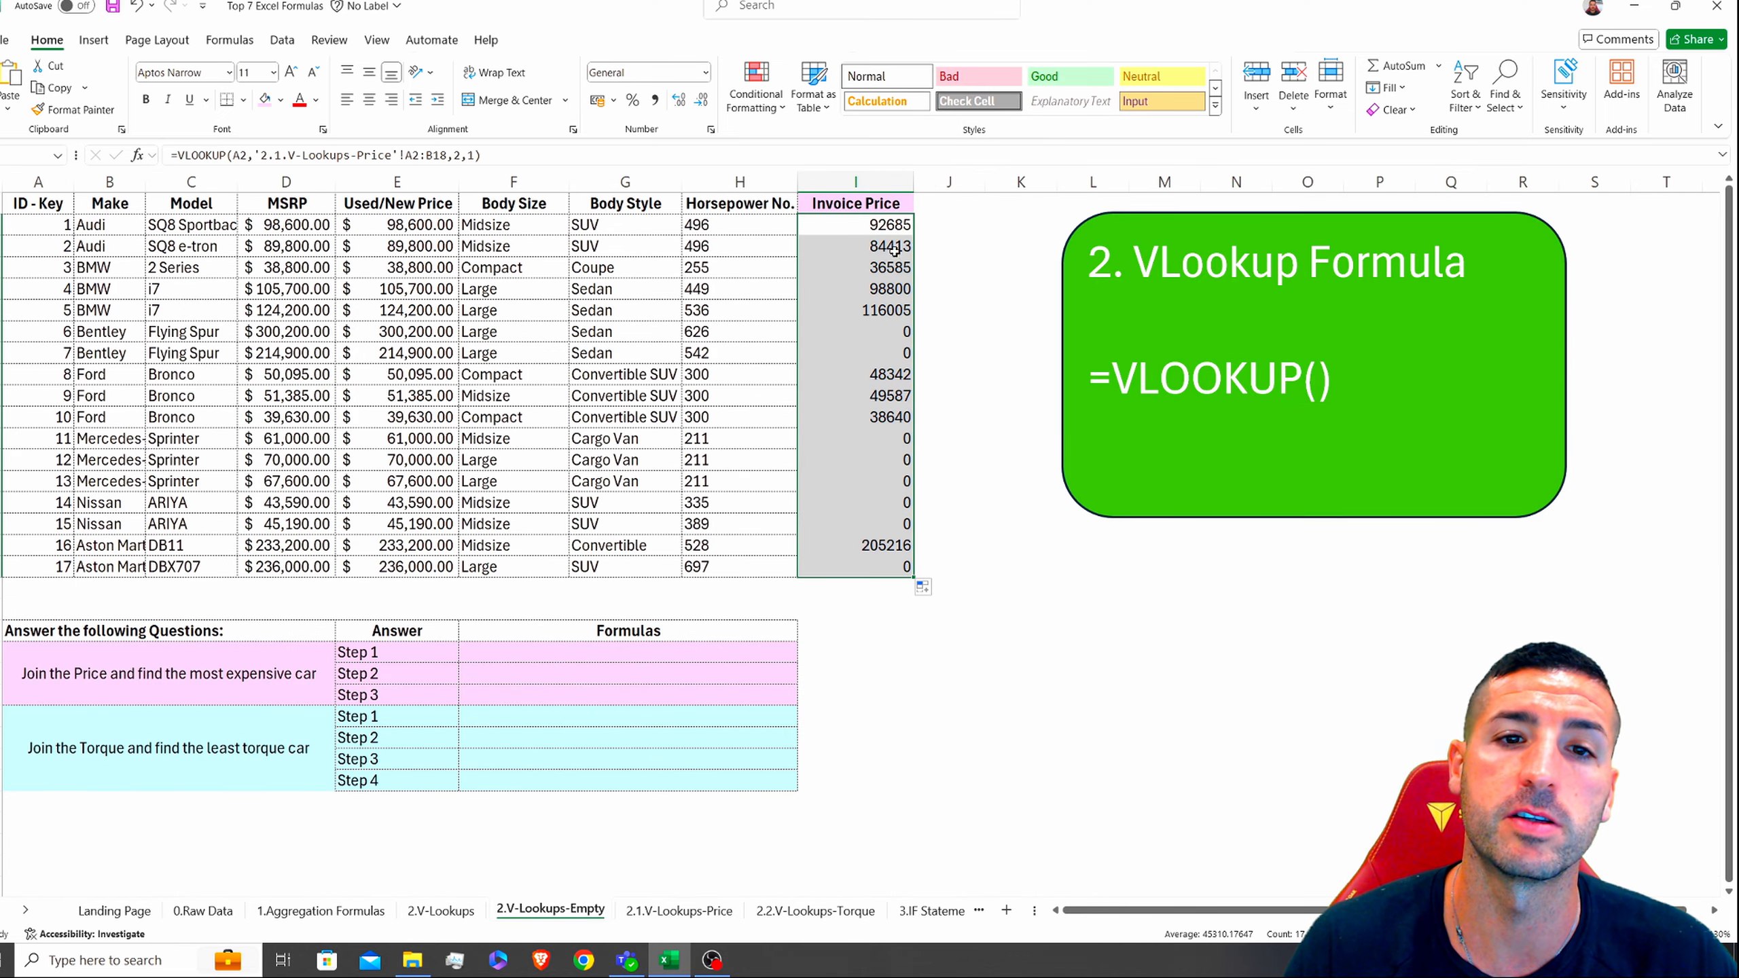
Step: Inspect the joined invoice prices down column I, ending with the row for ID - Key 17
left_click(894, 267)
left_click(890, 311)
left_click(883, 397)
left_click(871, 482)
left_click(866, 546)
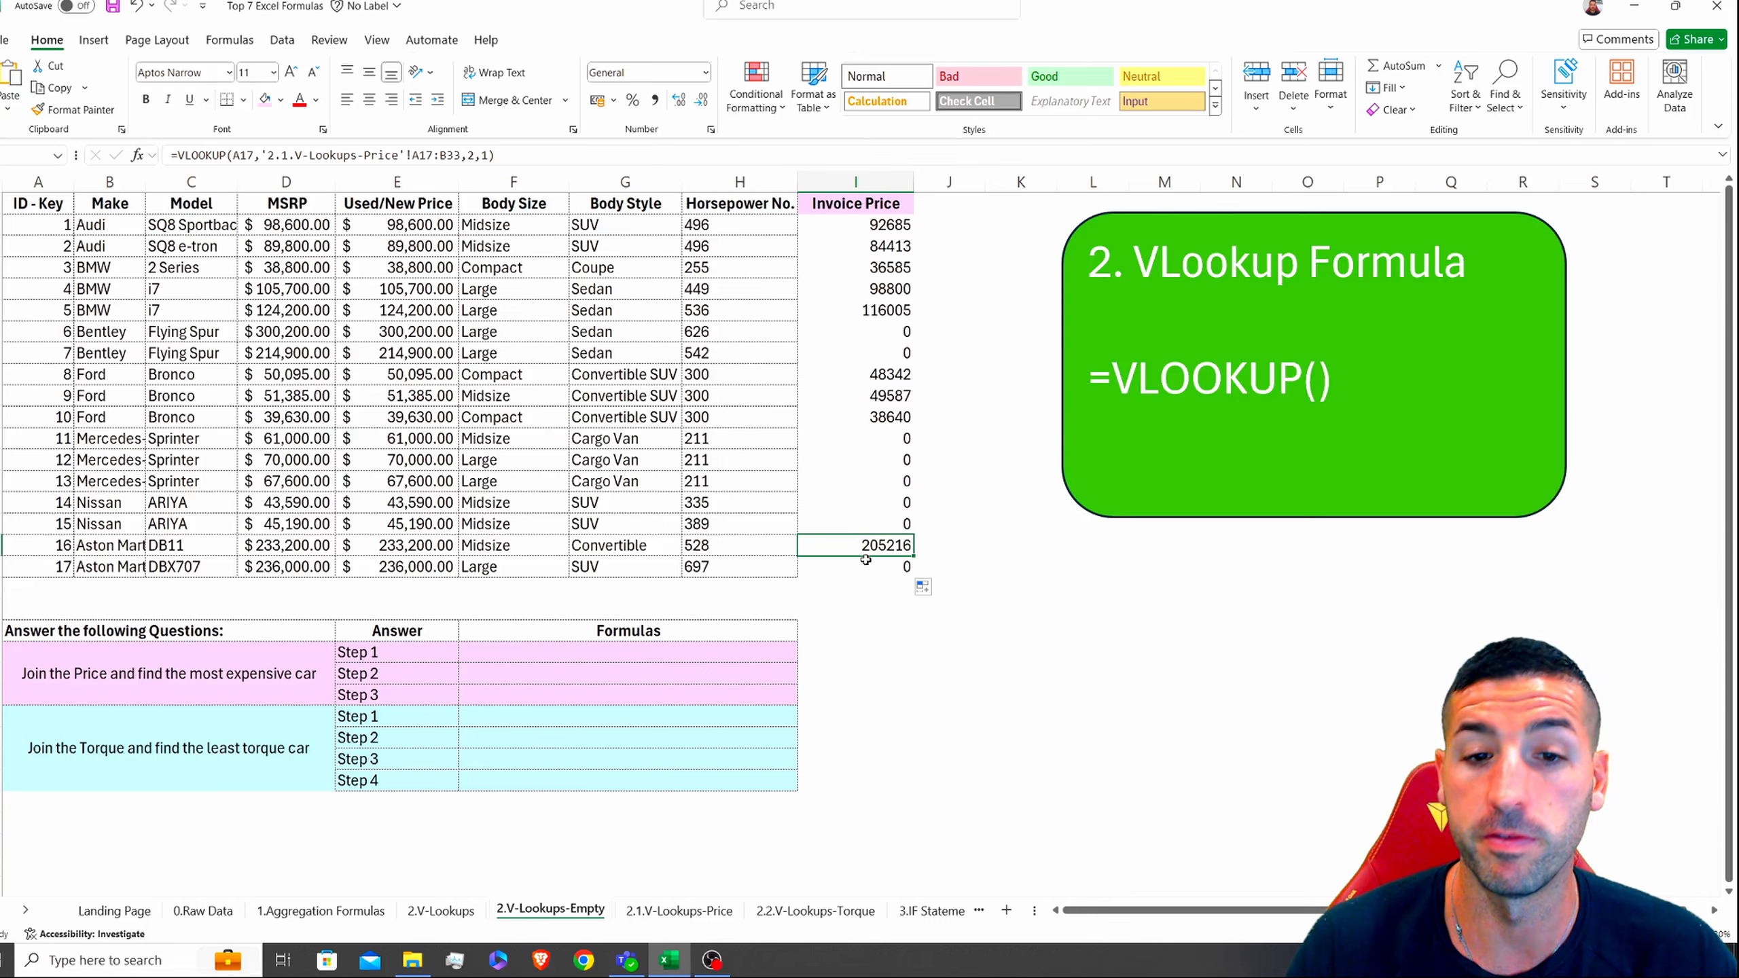
left_click(818, 569)
left_click_drag(60, 570, 856, 569)
Step: Choose a border line style and apply all borders to the Invoice Price column from I1 to I18
left_click(874, 326)
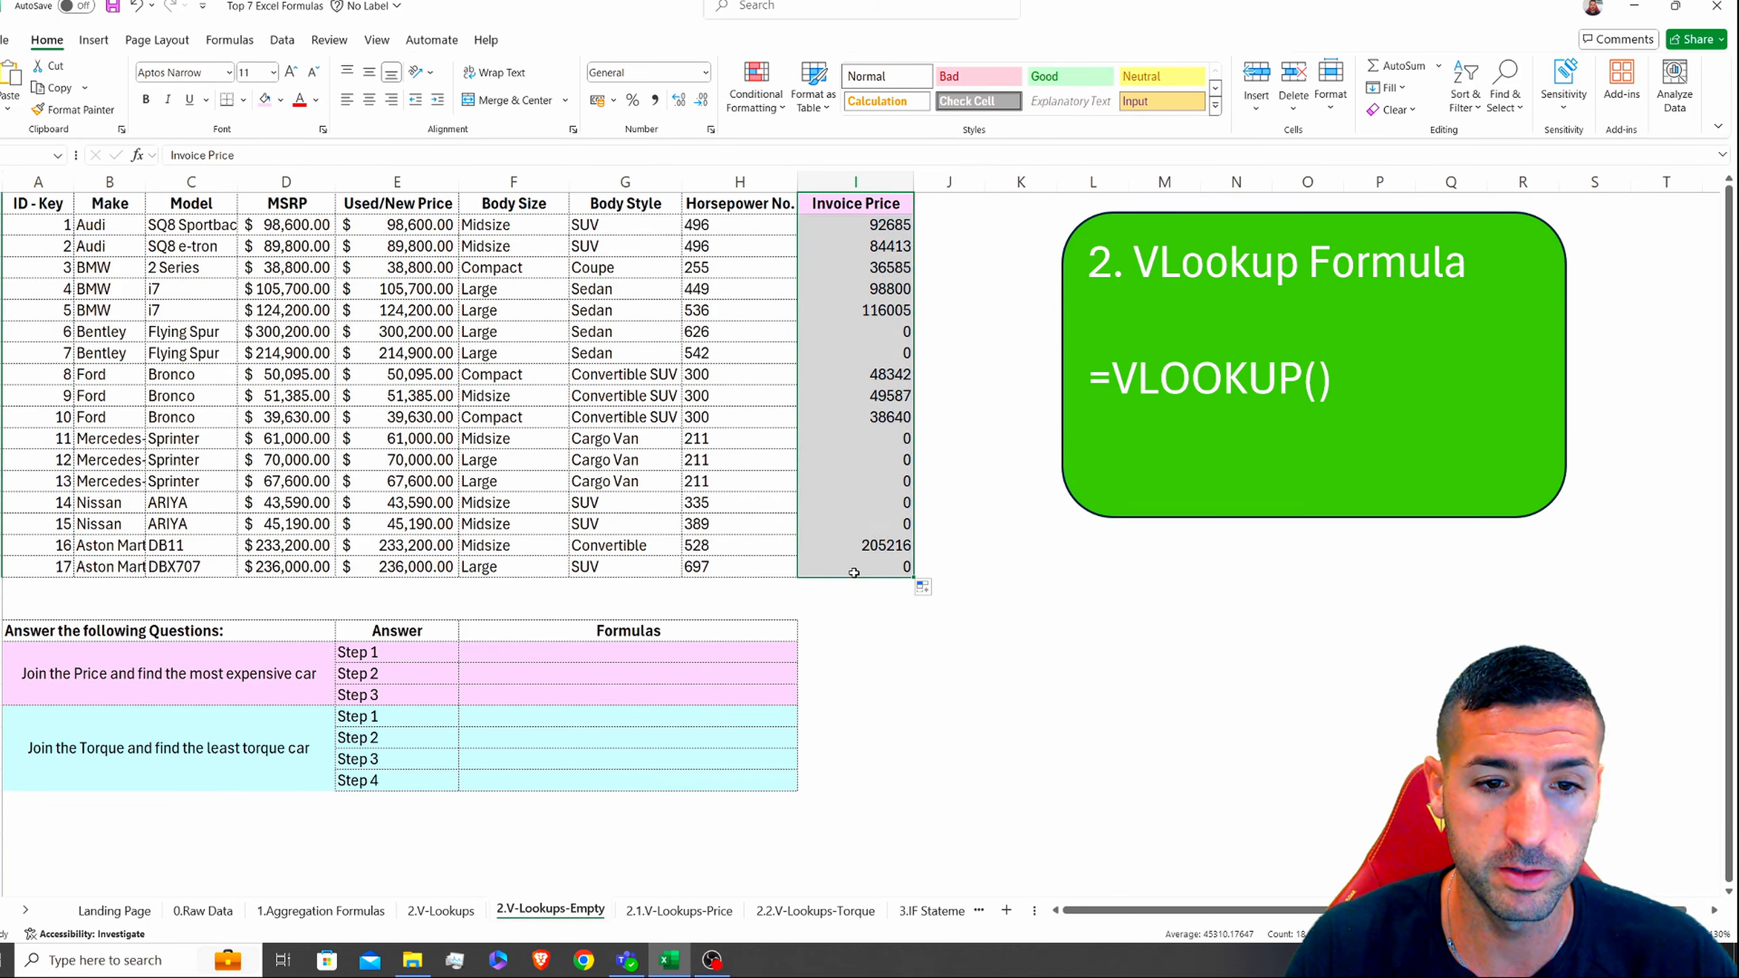
left_click(245, 109)
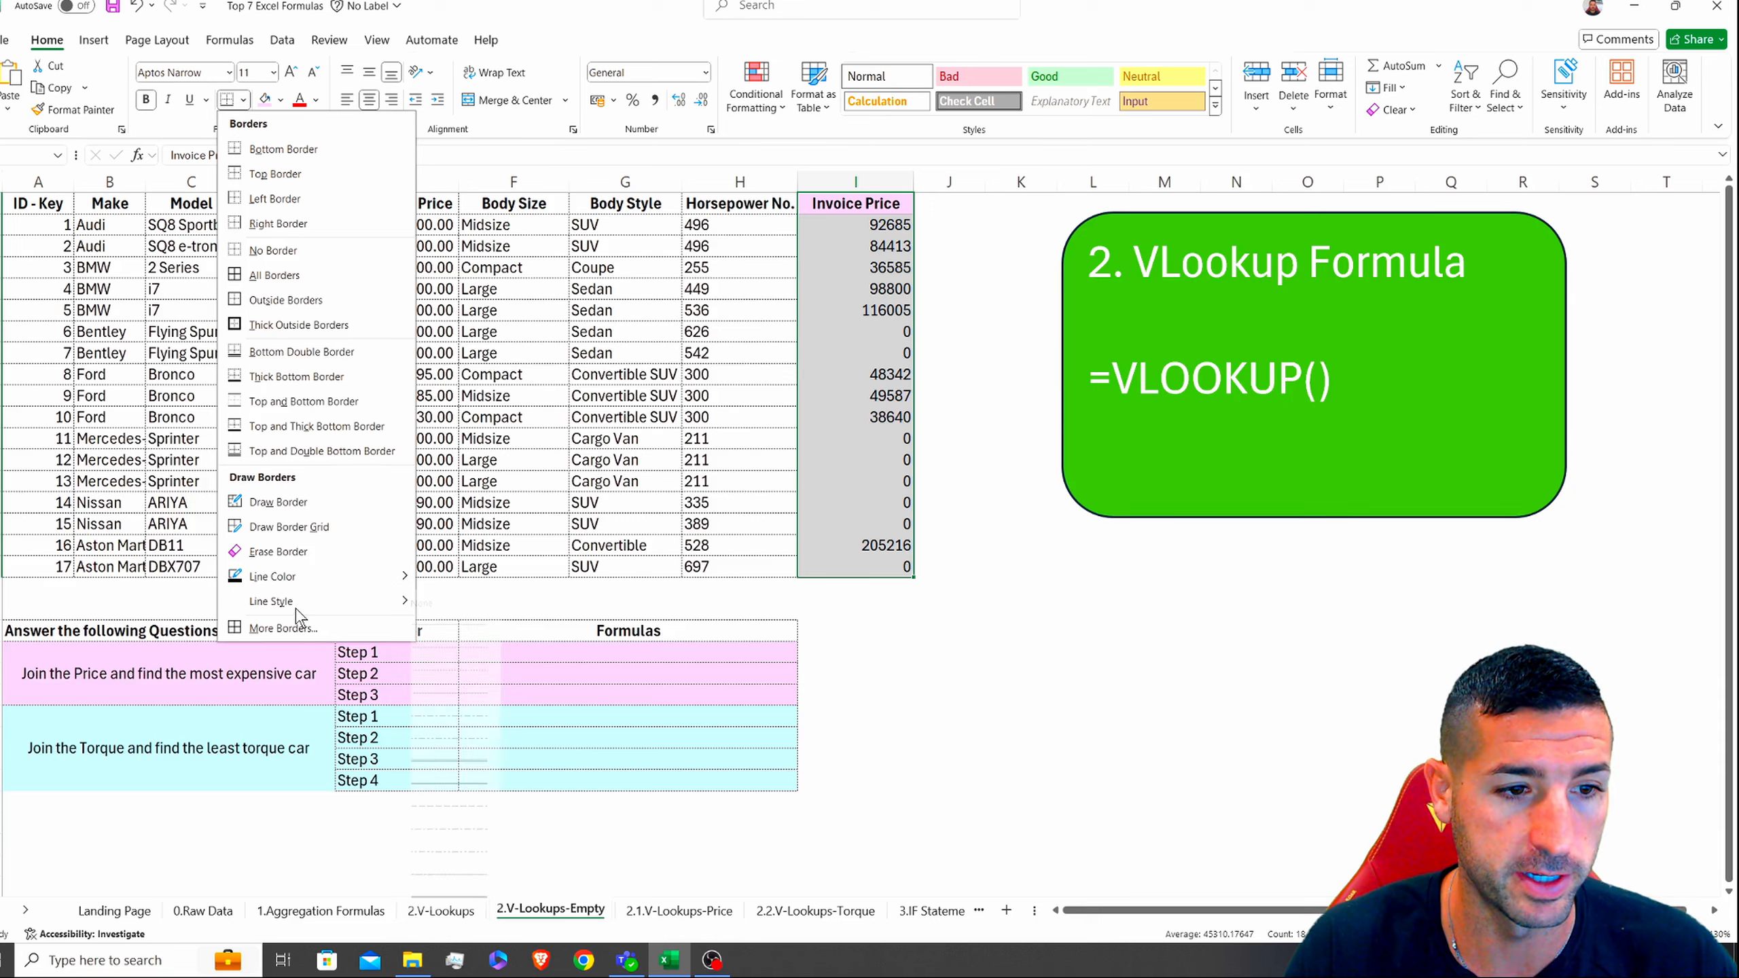
mouse_move(296, 609)
left_click(474, 639)
left_click_drag(825, 397, 842, 362)
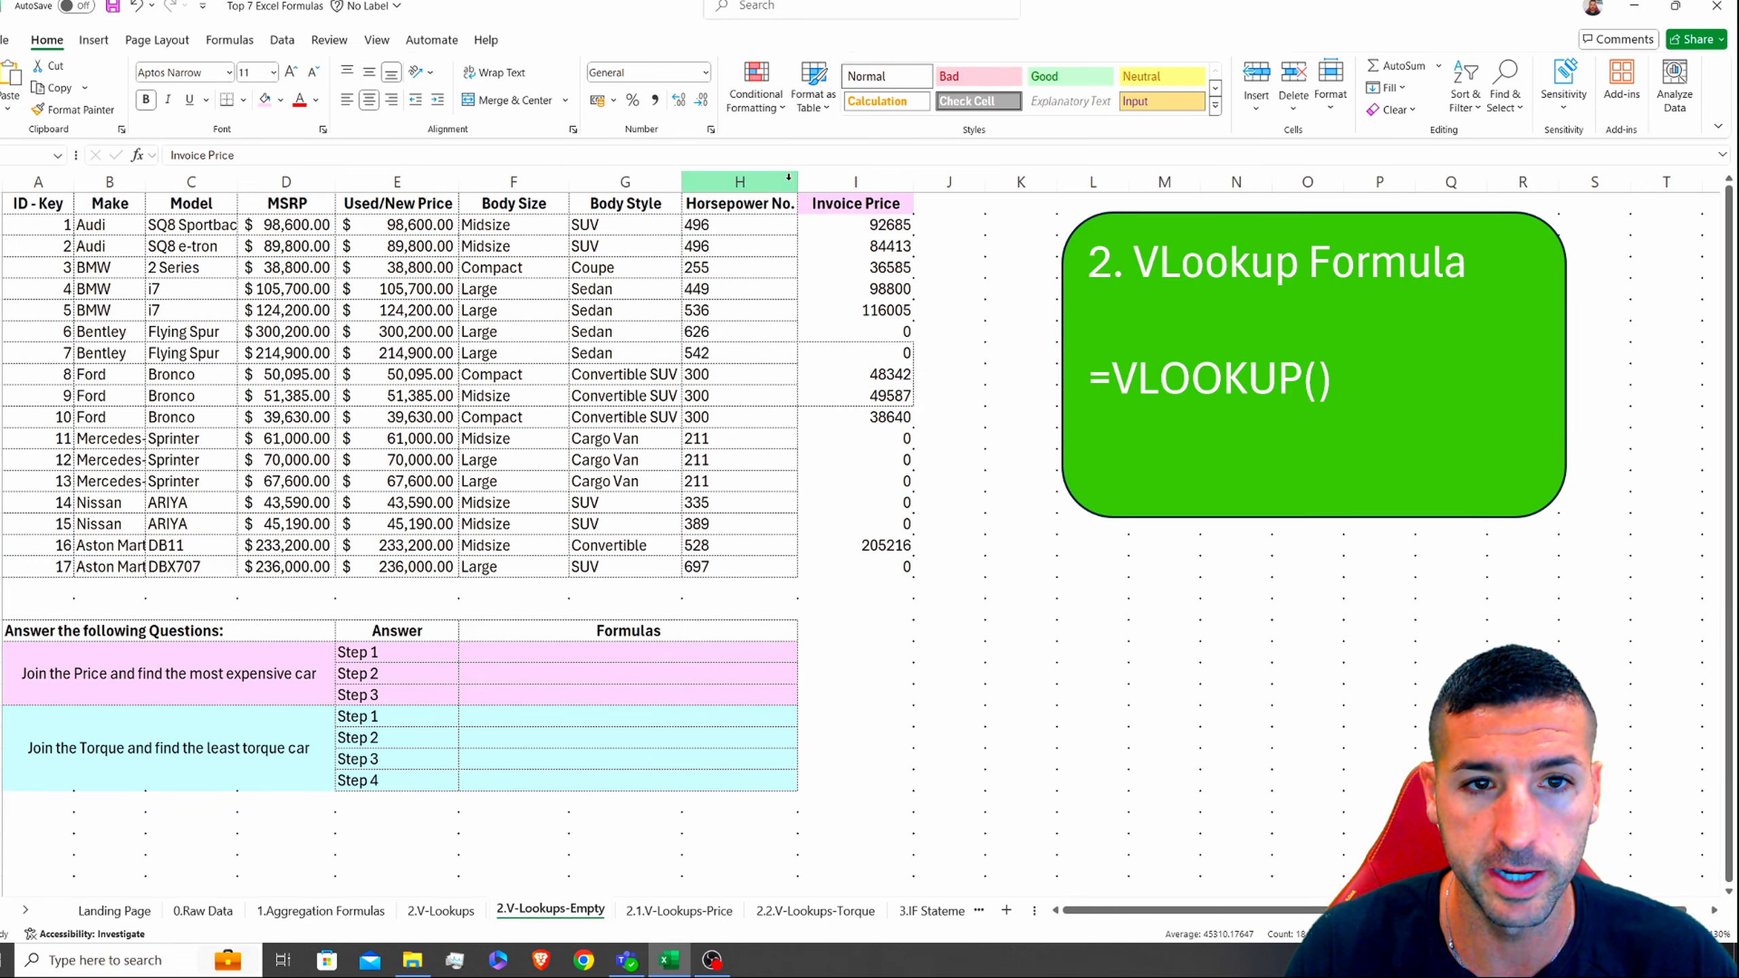
key("Escape")
left_click(851, 245)
left_click_drag(864, 200, 856, 567)
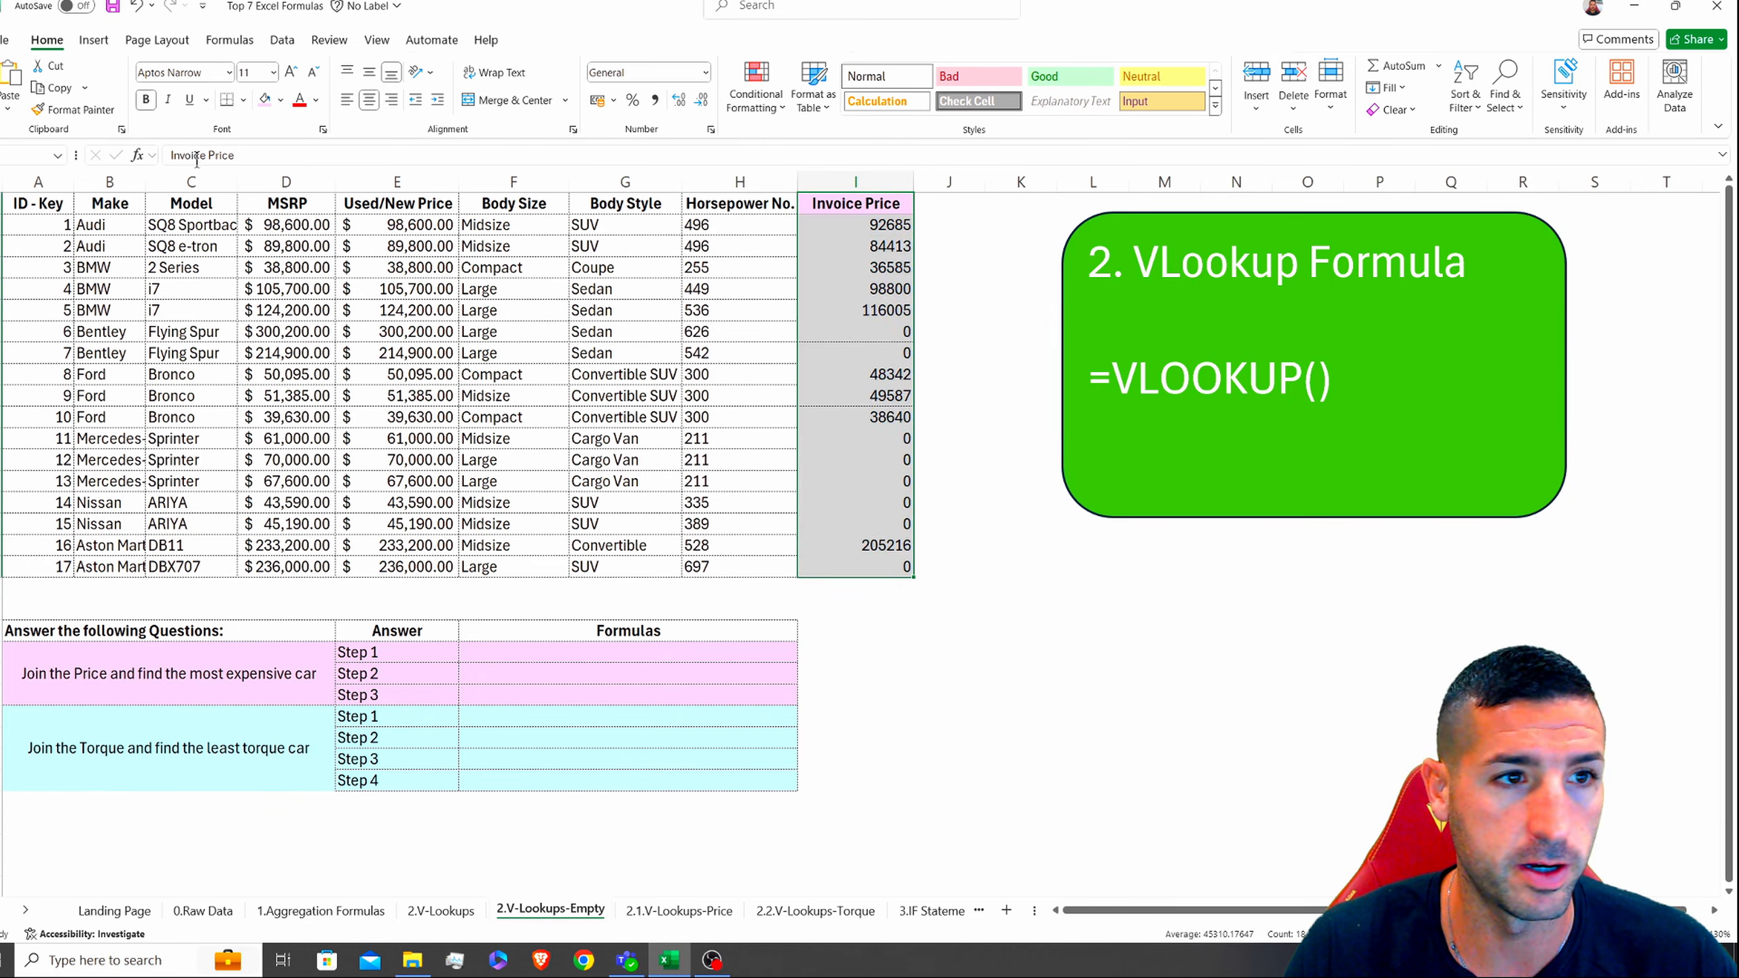
left_click(244, 100)
left_click(268, 279)
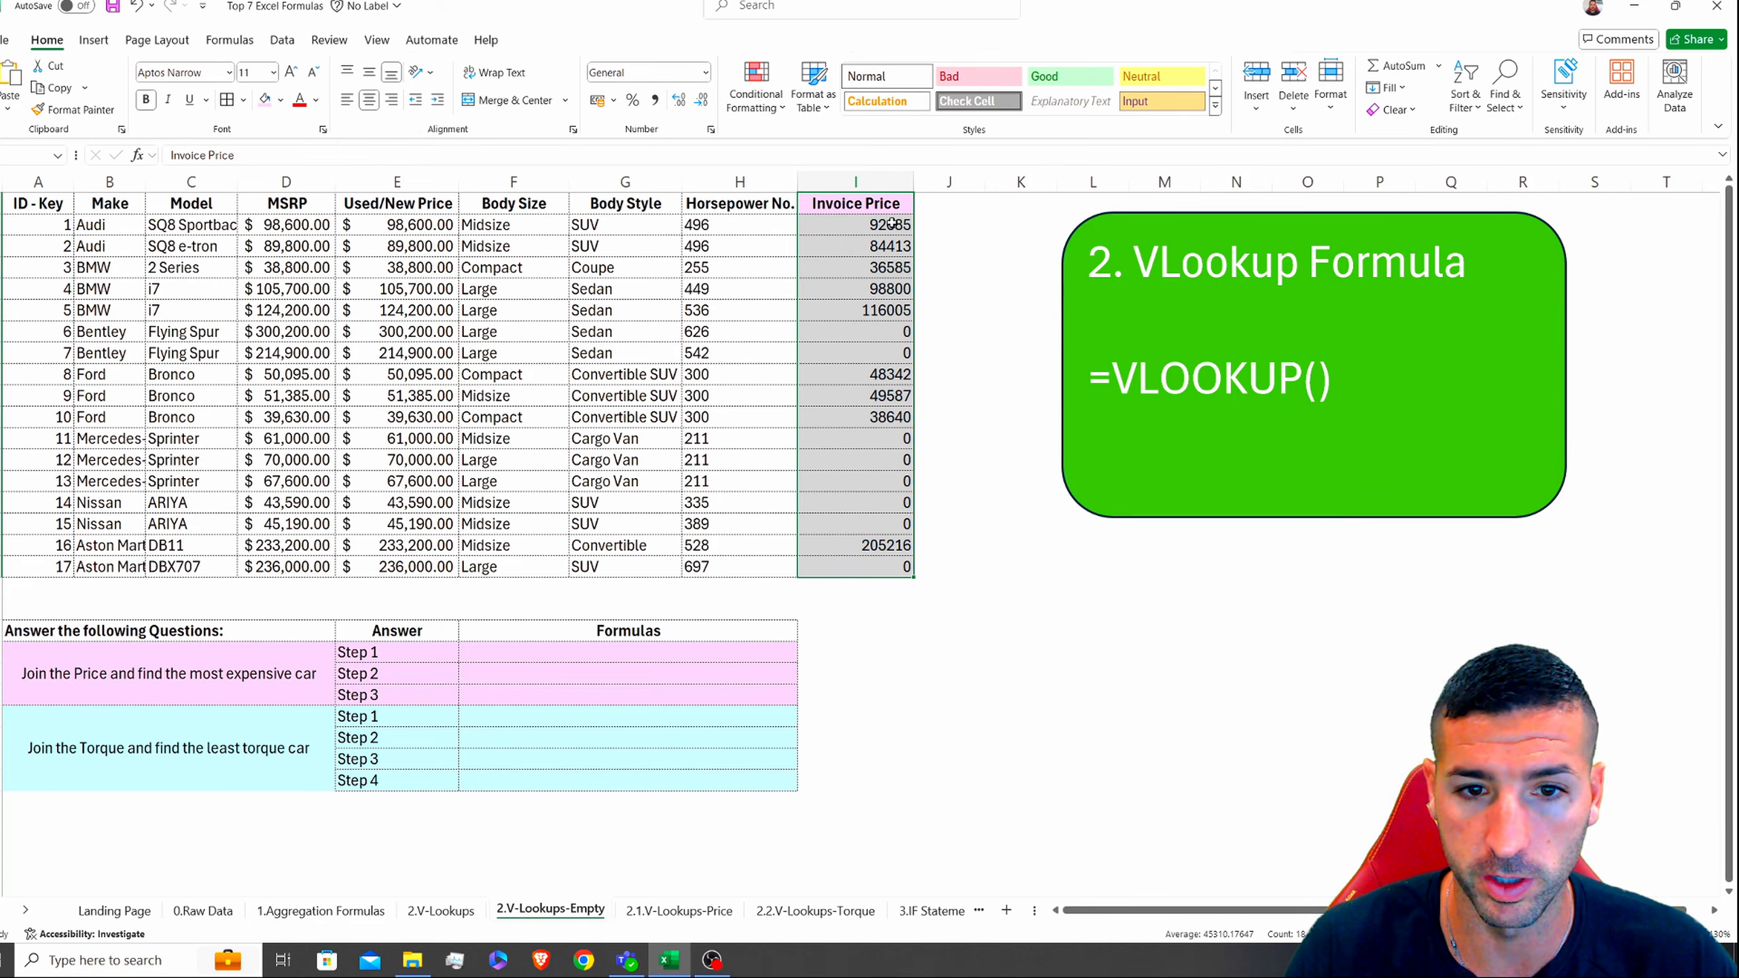
Step: Center the Invoice Price column and format its values as dollar Accounting amounts without decimals
left_click(369, 104)
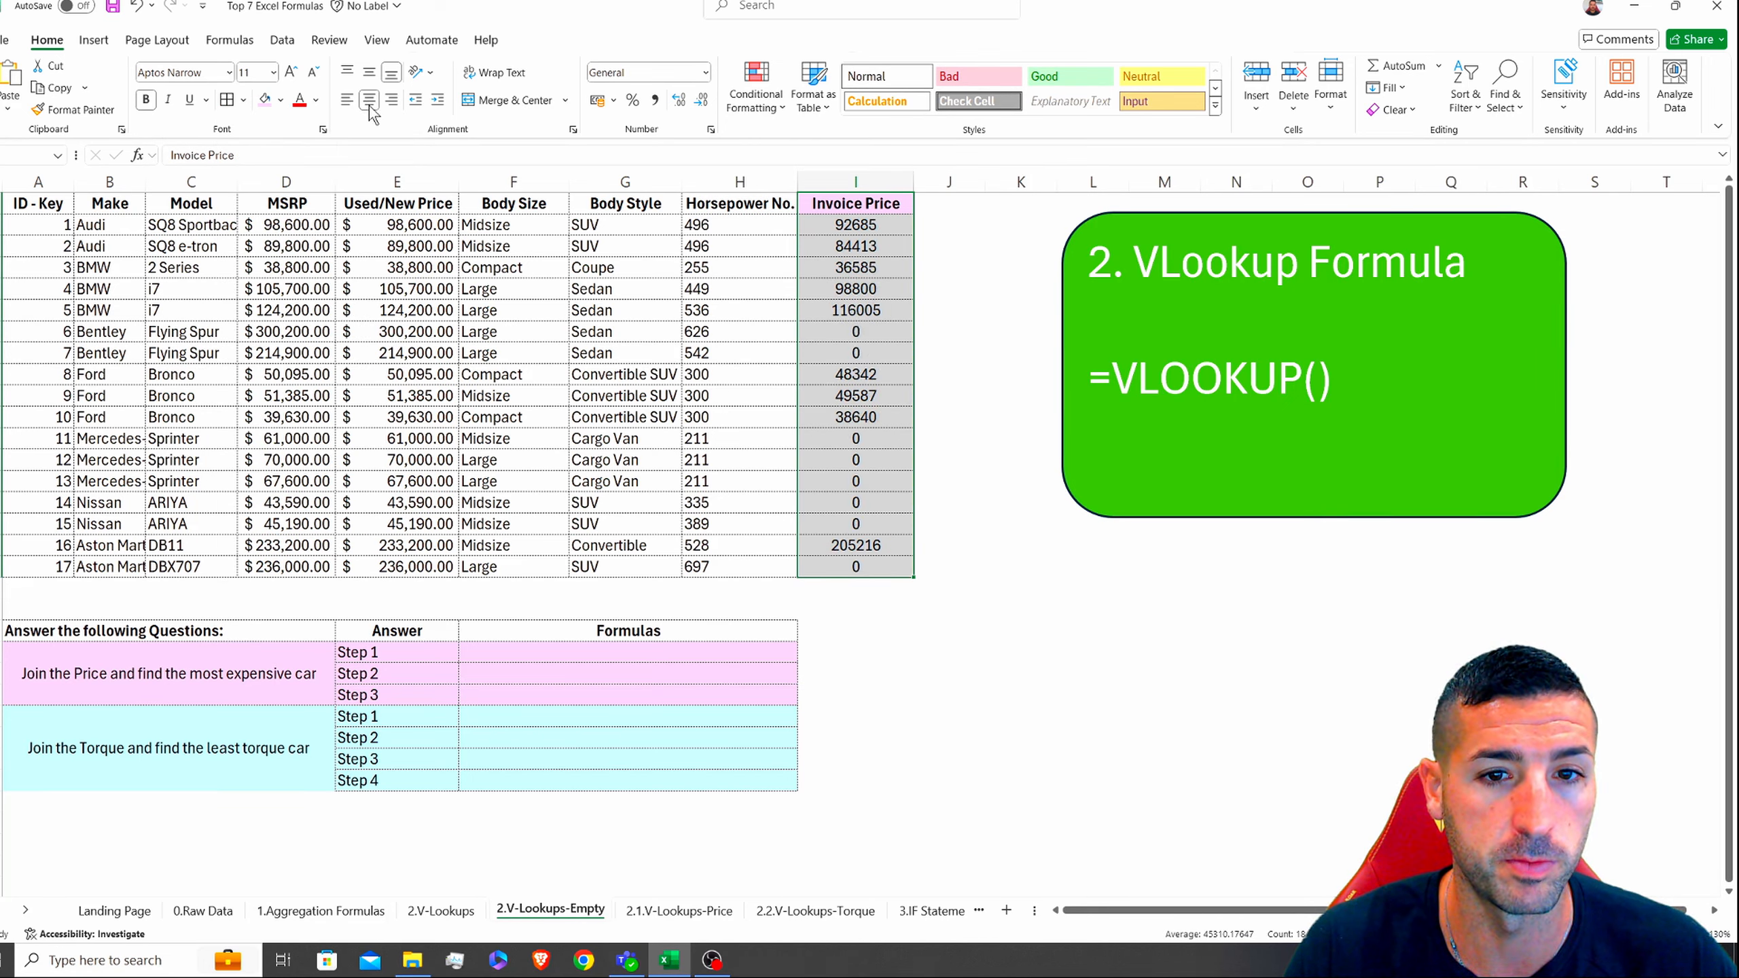
left_click(613, 100)
left_click(636, 148)
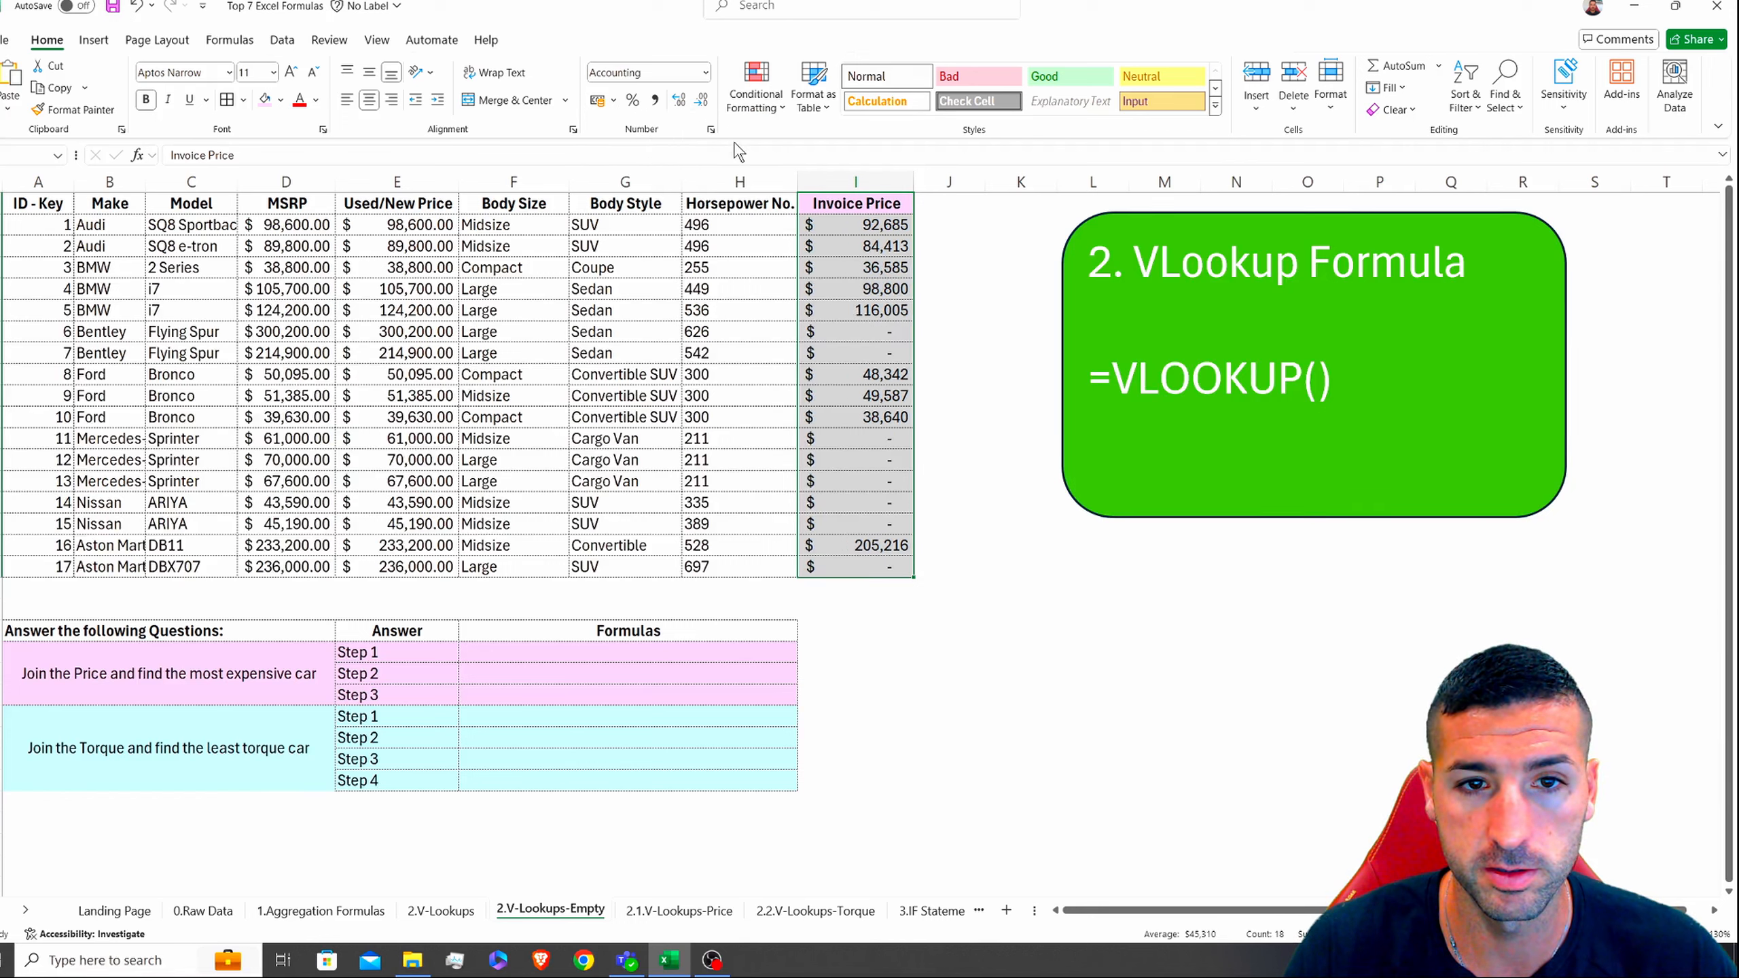
Step: Enter =MAX(I2:I18) in I24 for the highest invoice price and locate the matching value in the Invoice Price column
left_click(184, 699)
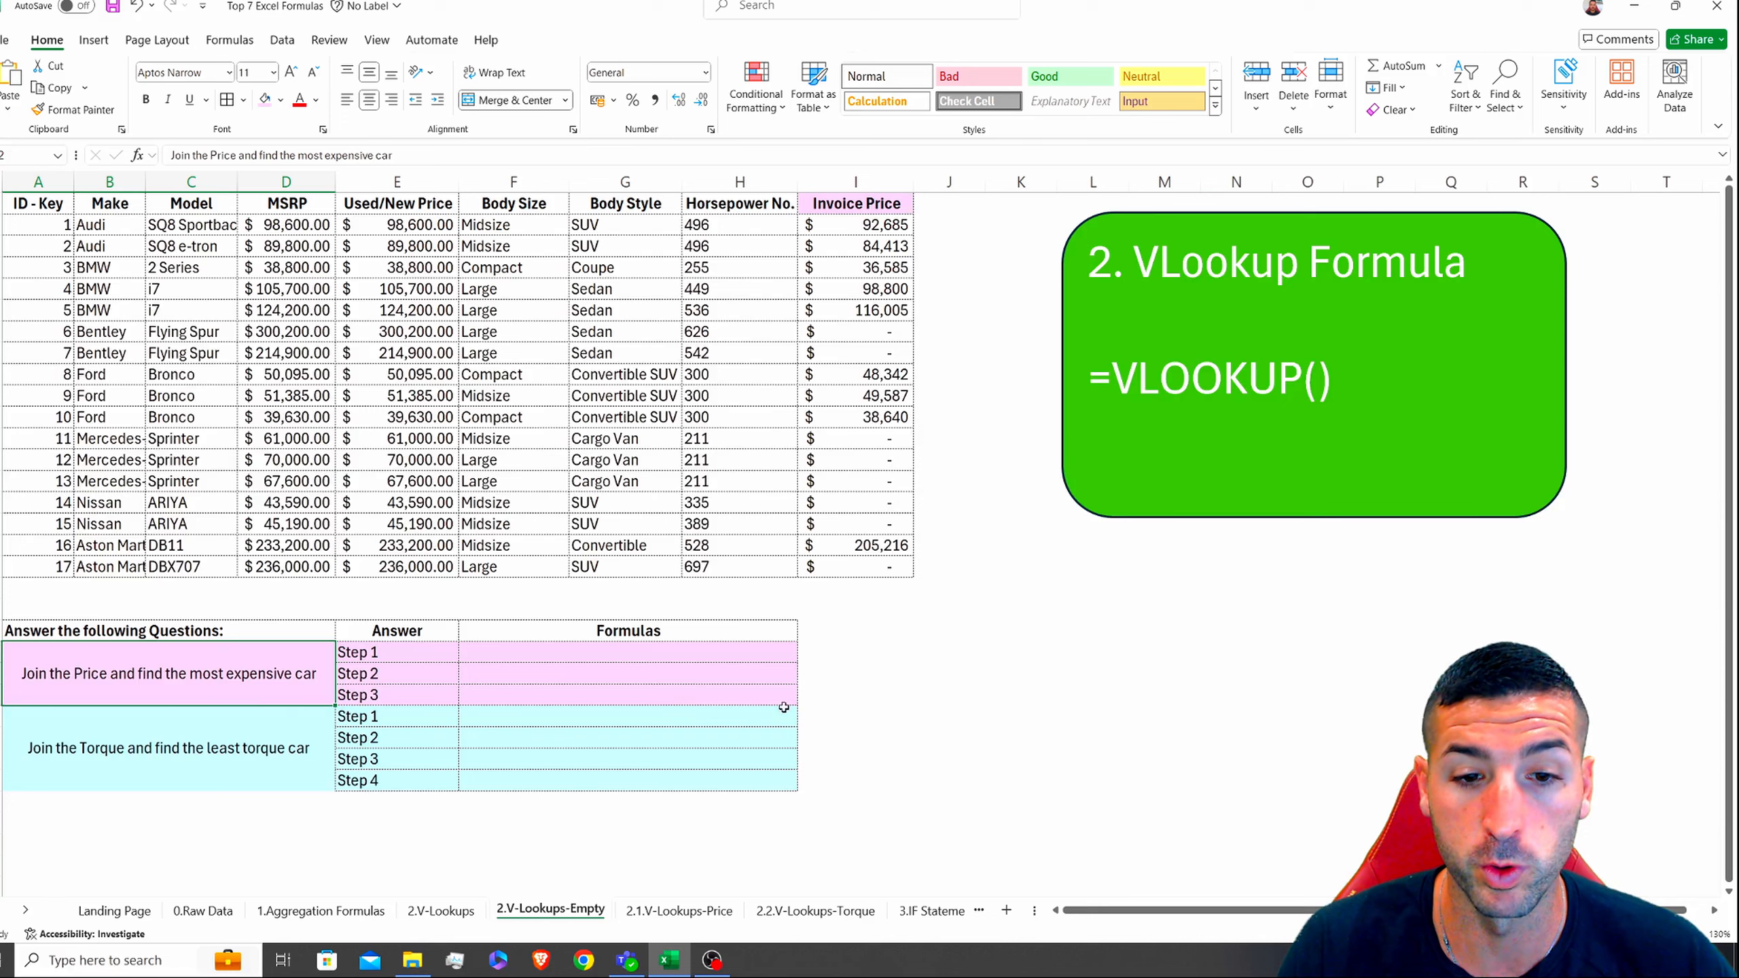
left_click(861, 697)
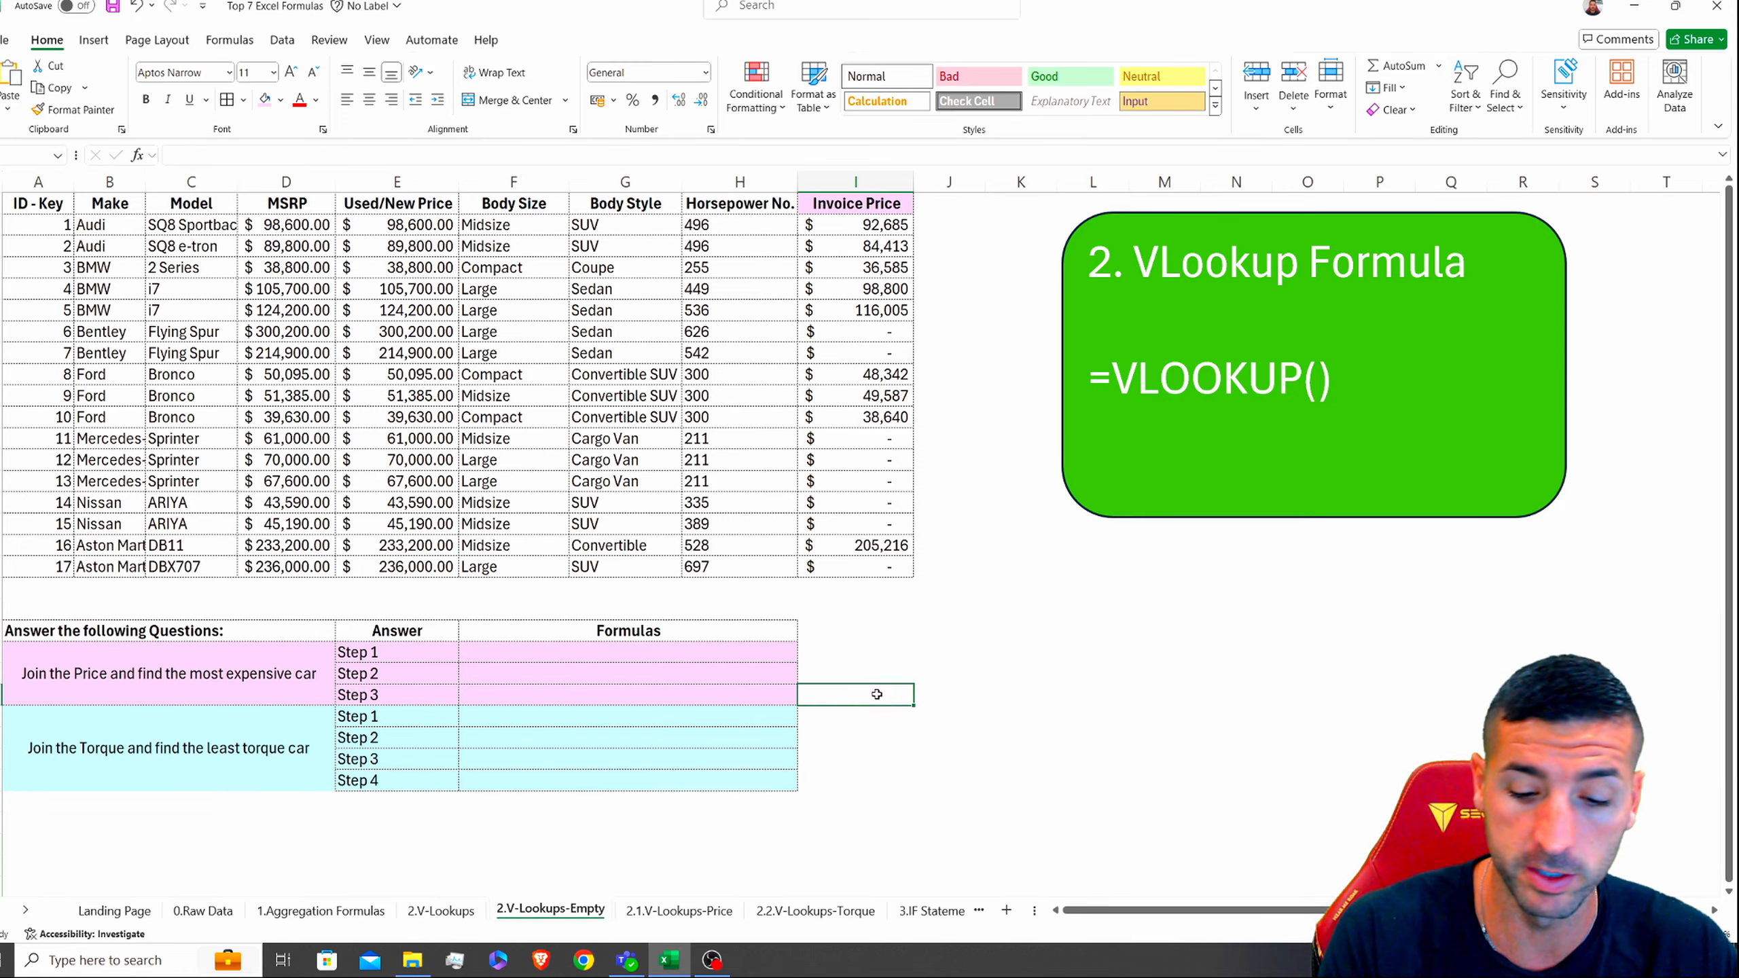
type("=max(")
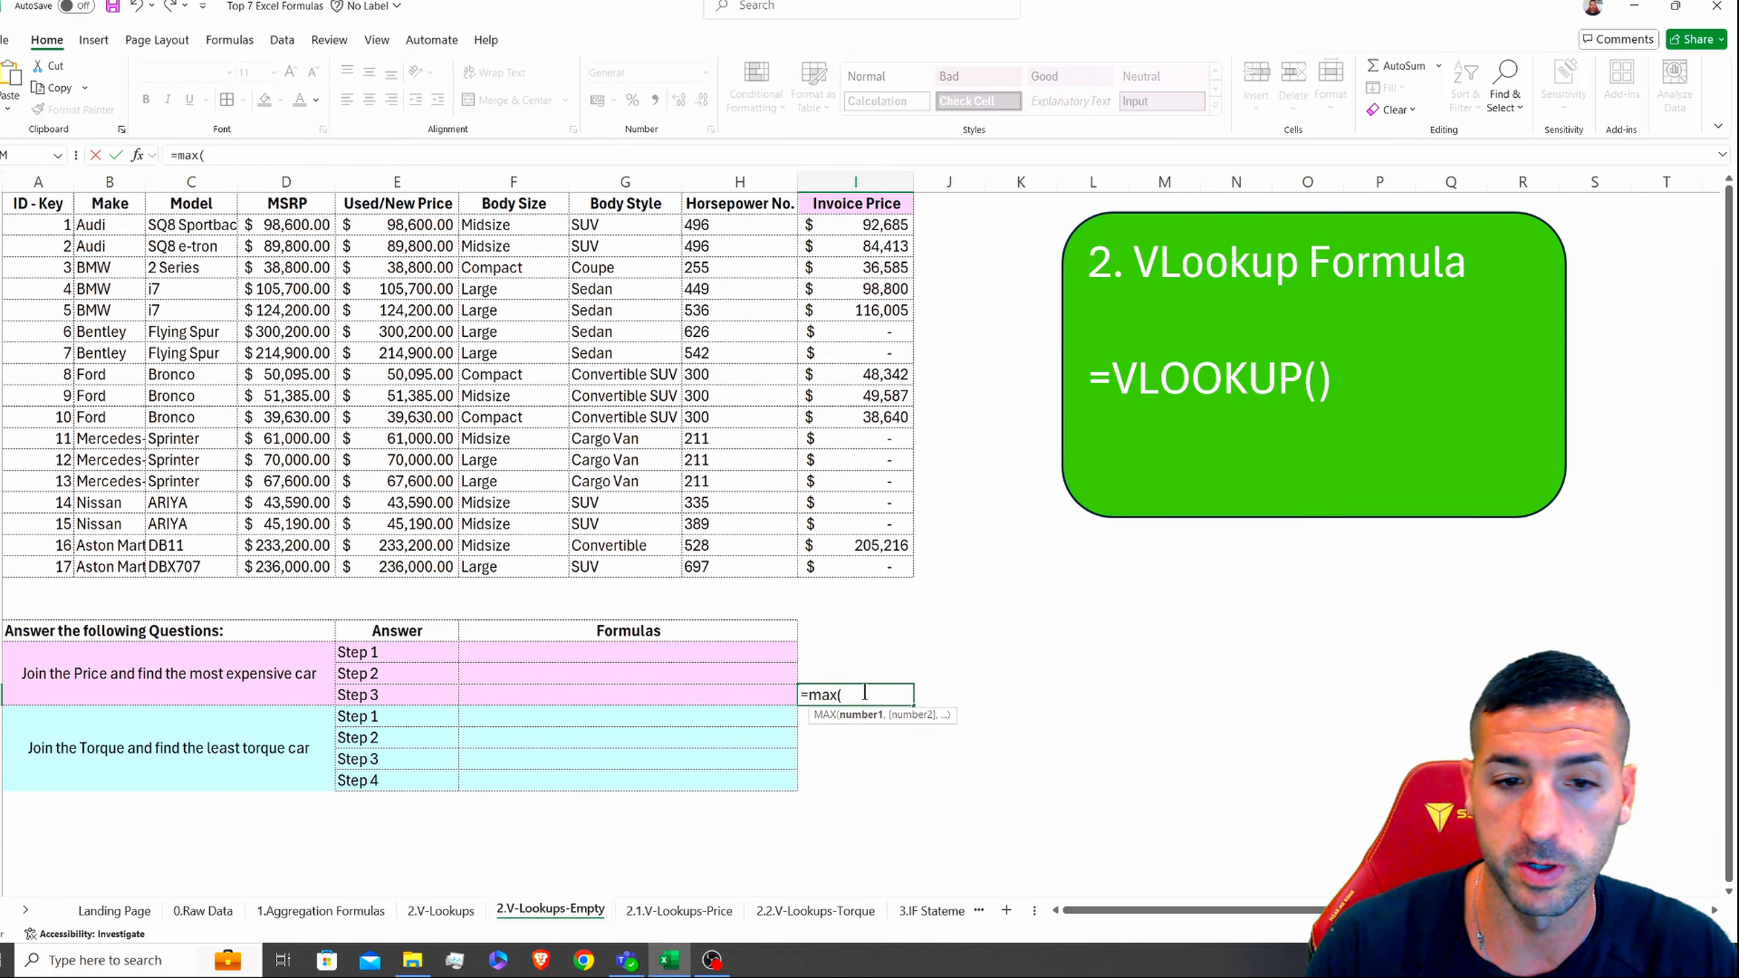
left_click_drag(884, 563, 858, 226)
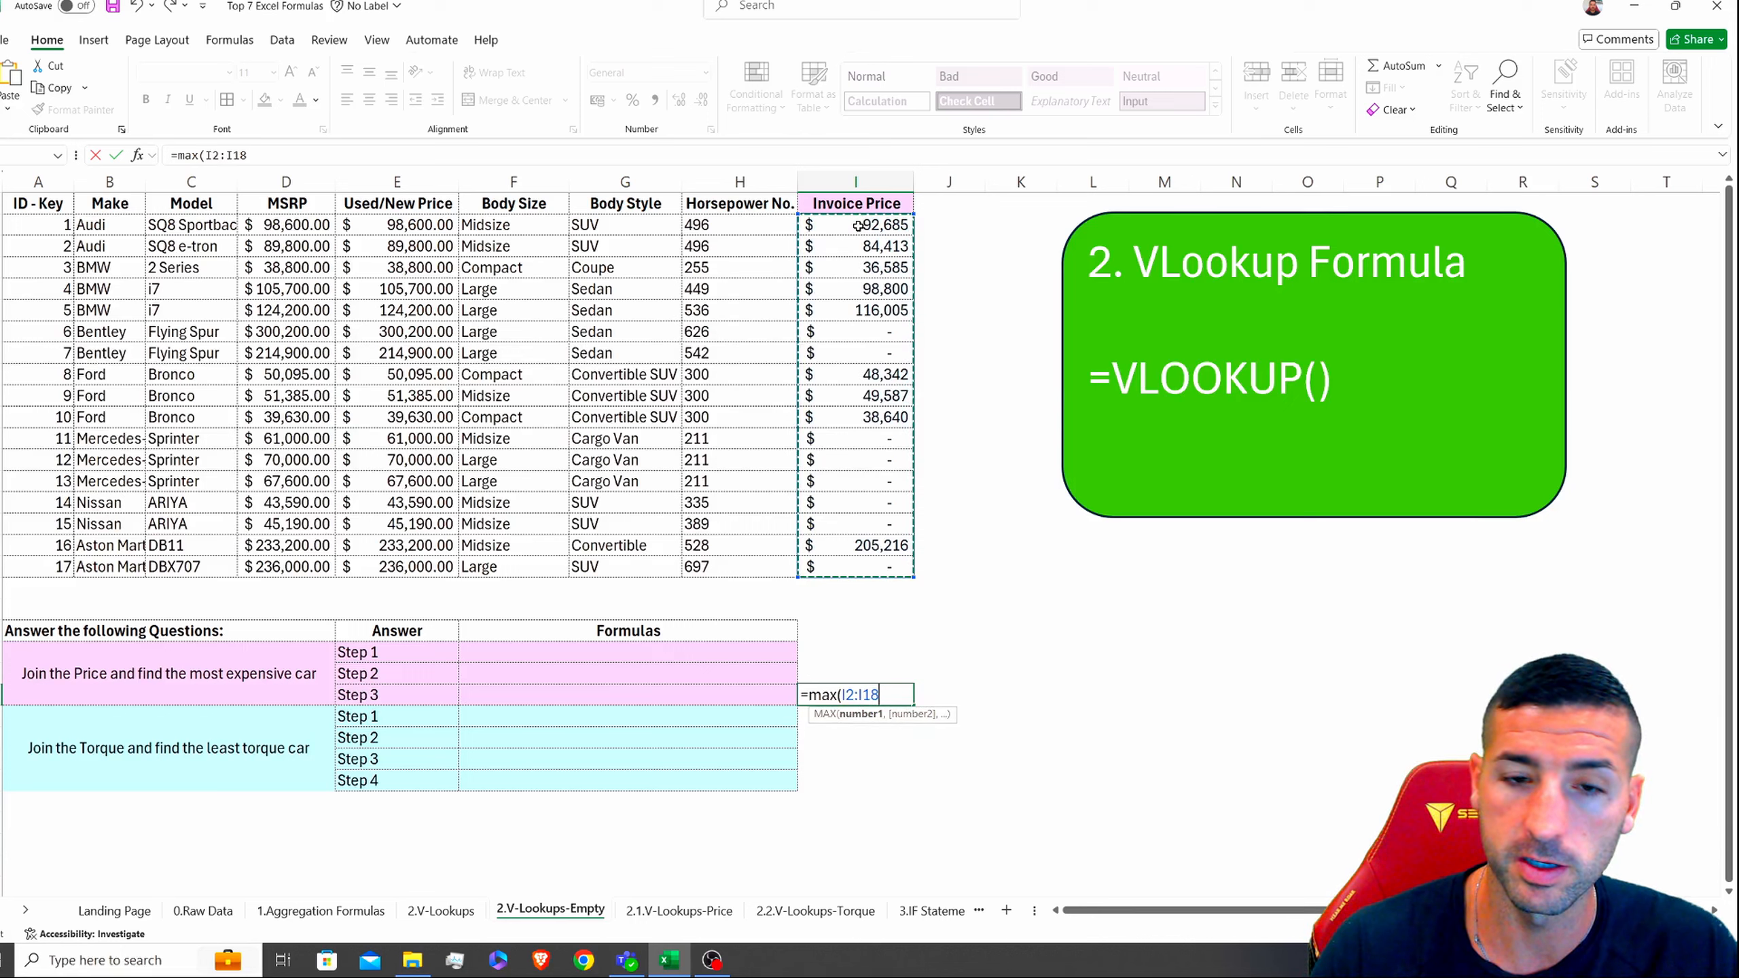
key("Return")
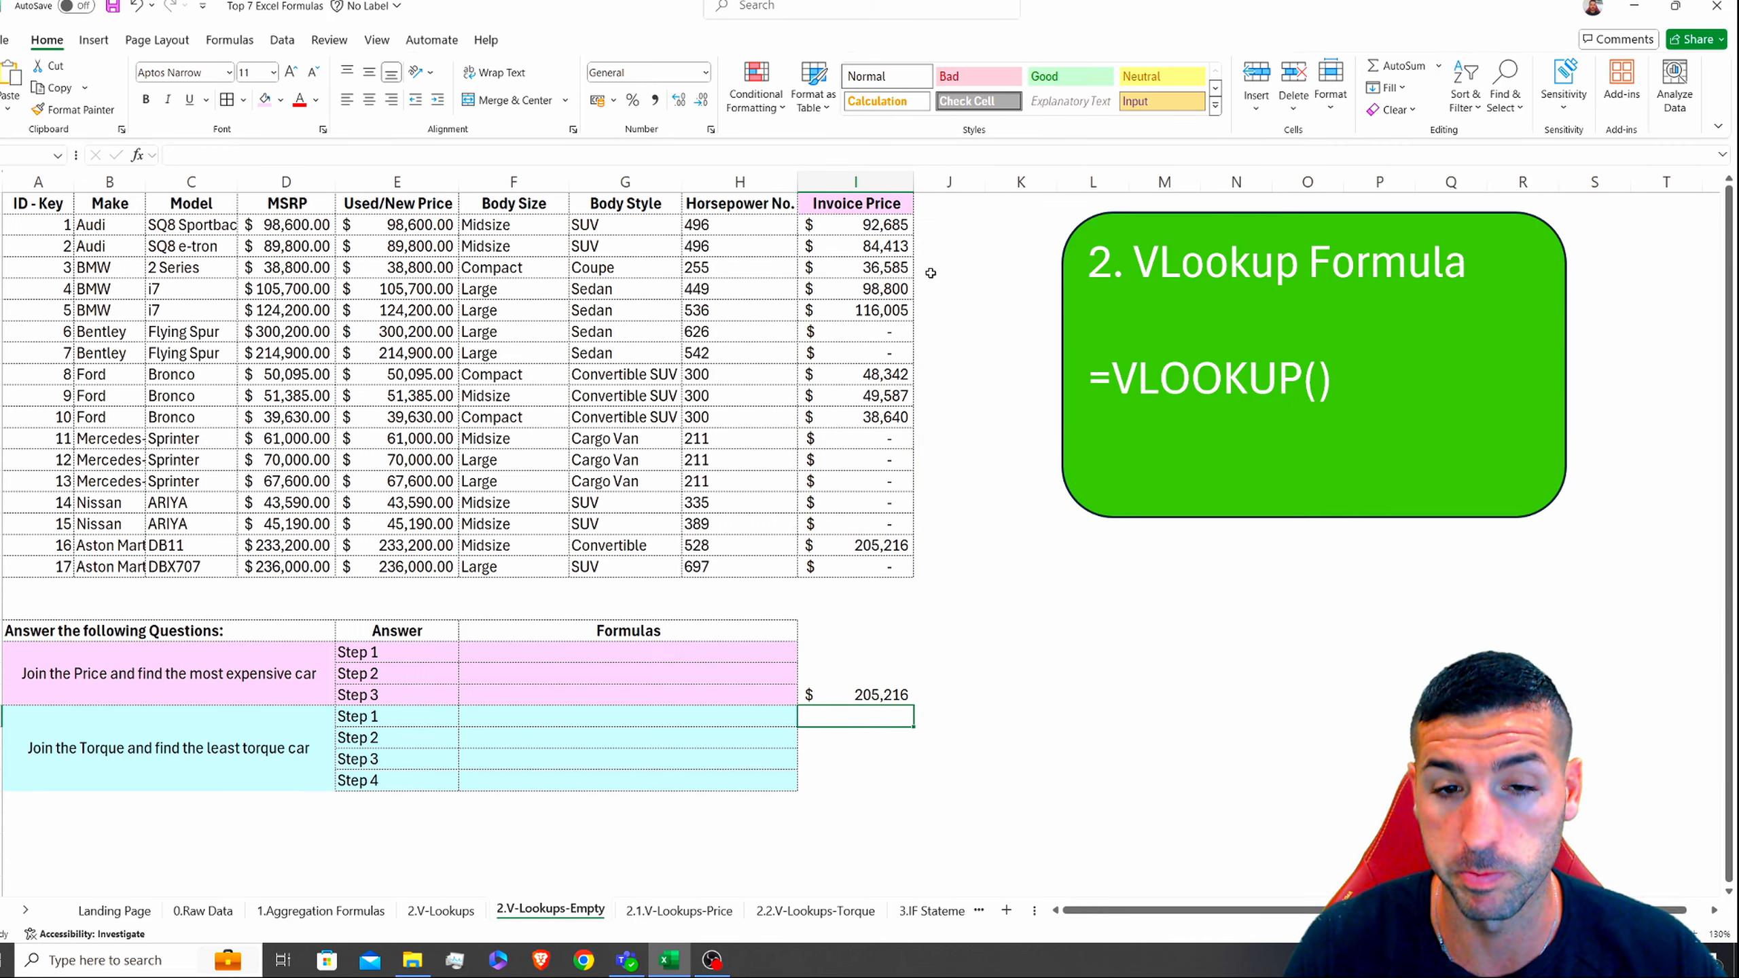
left_click(878, 705)
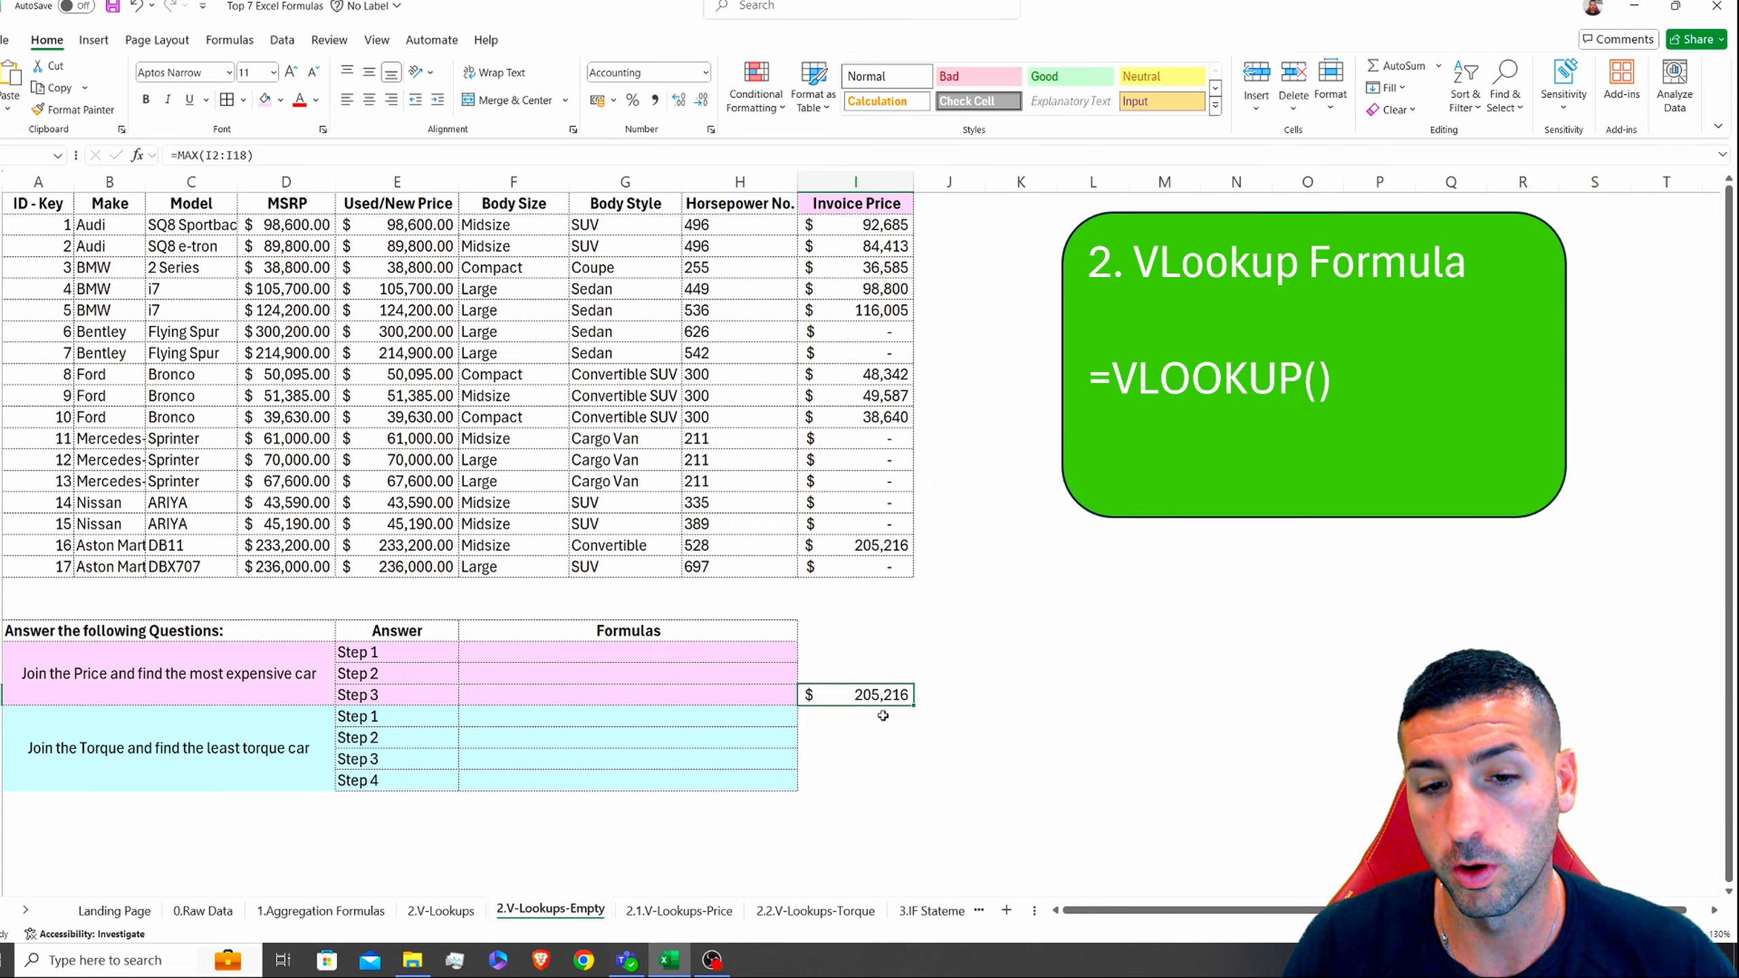
left_click(886, 578)
left_click(890, 546)
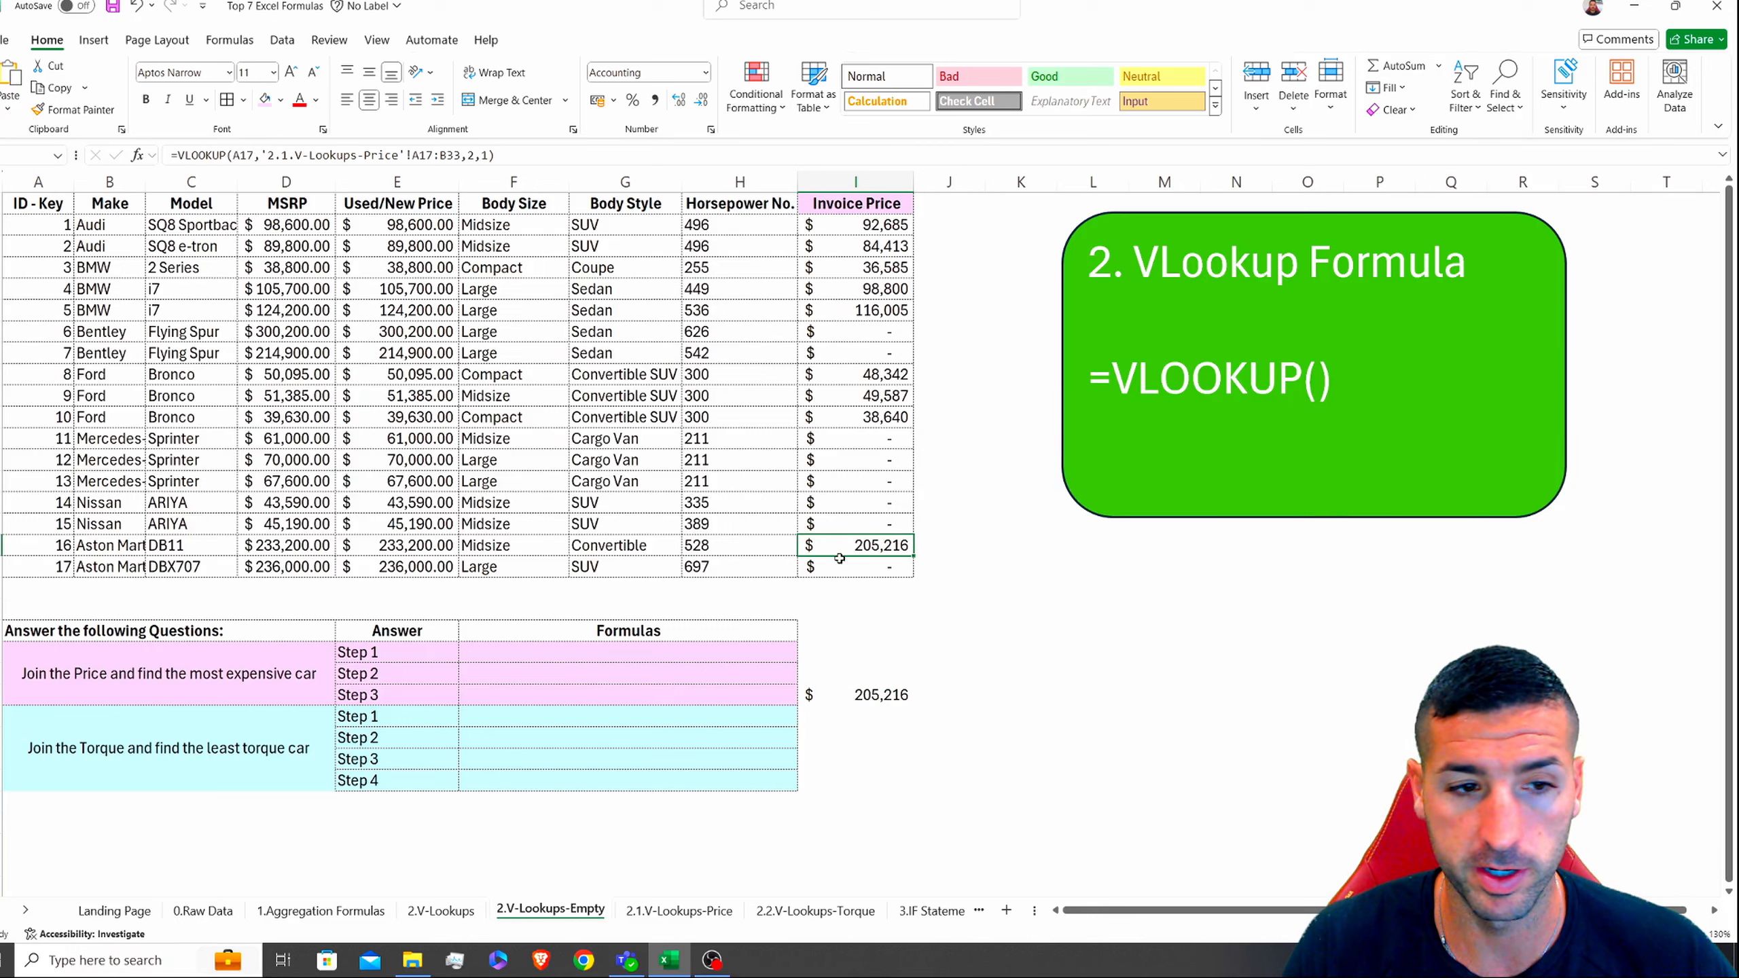
Step: Check the make of the car with the highest invoice price, and read the question about the least torque car
left_click(102, 546)
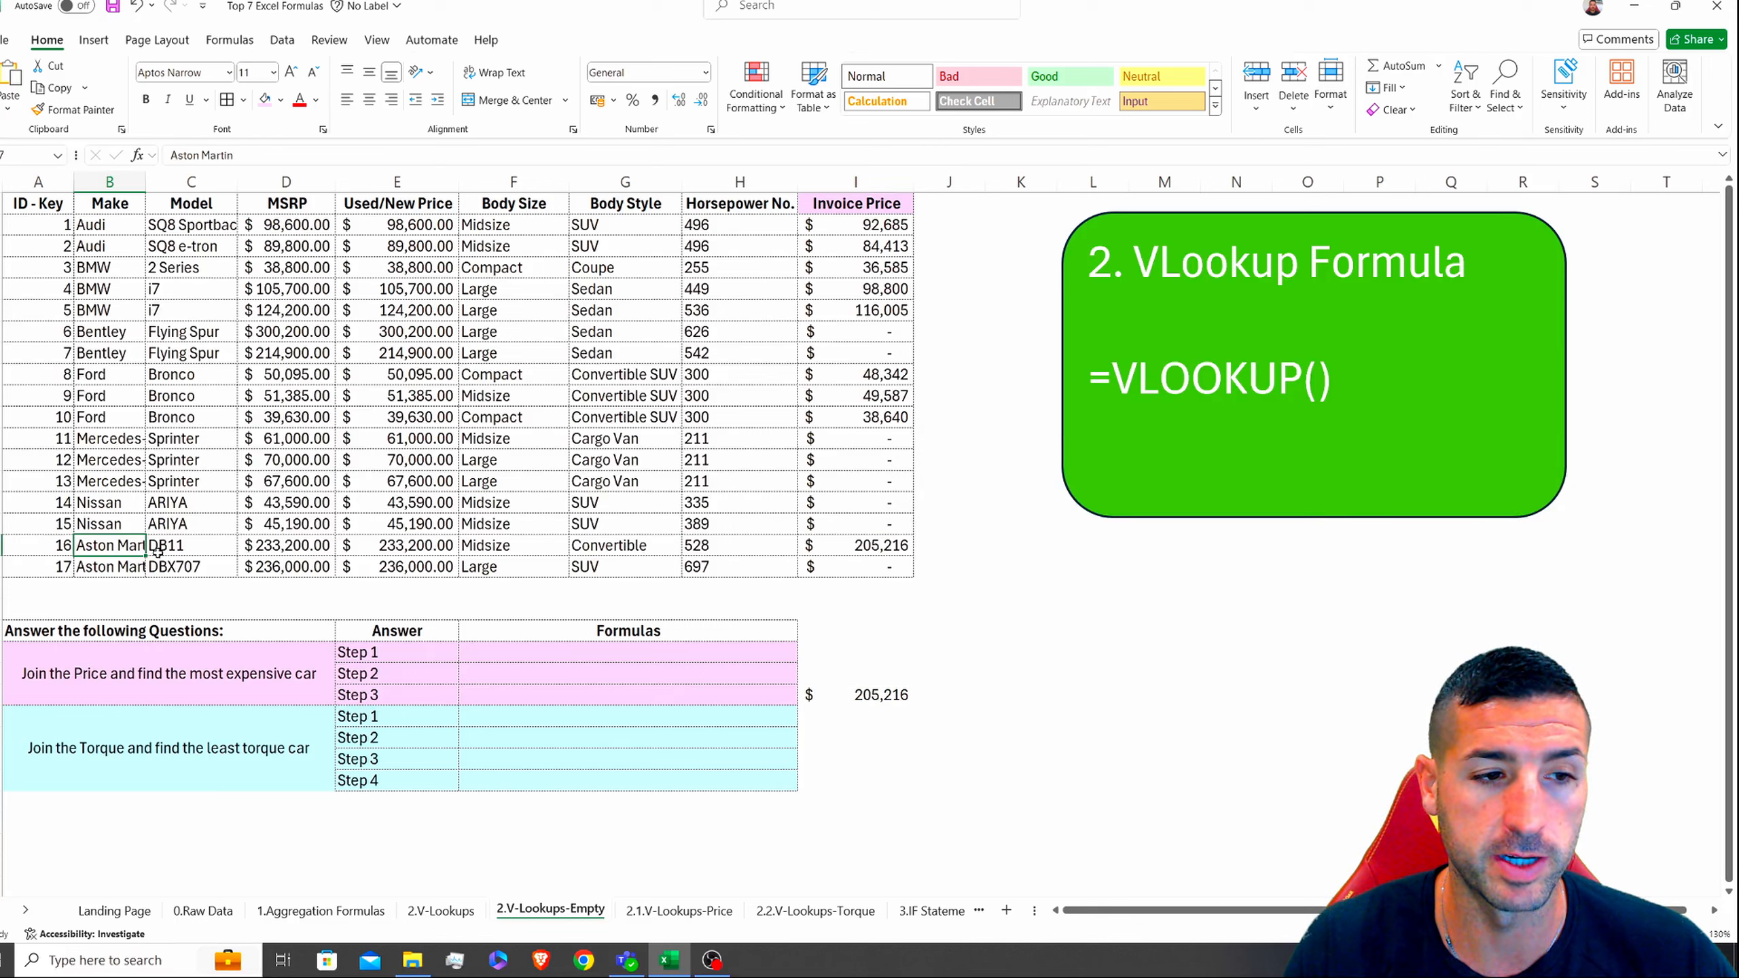
left_click(222, 767)
left_click_drag(242, 697, 712, 695)
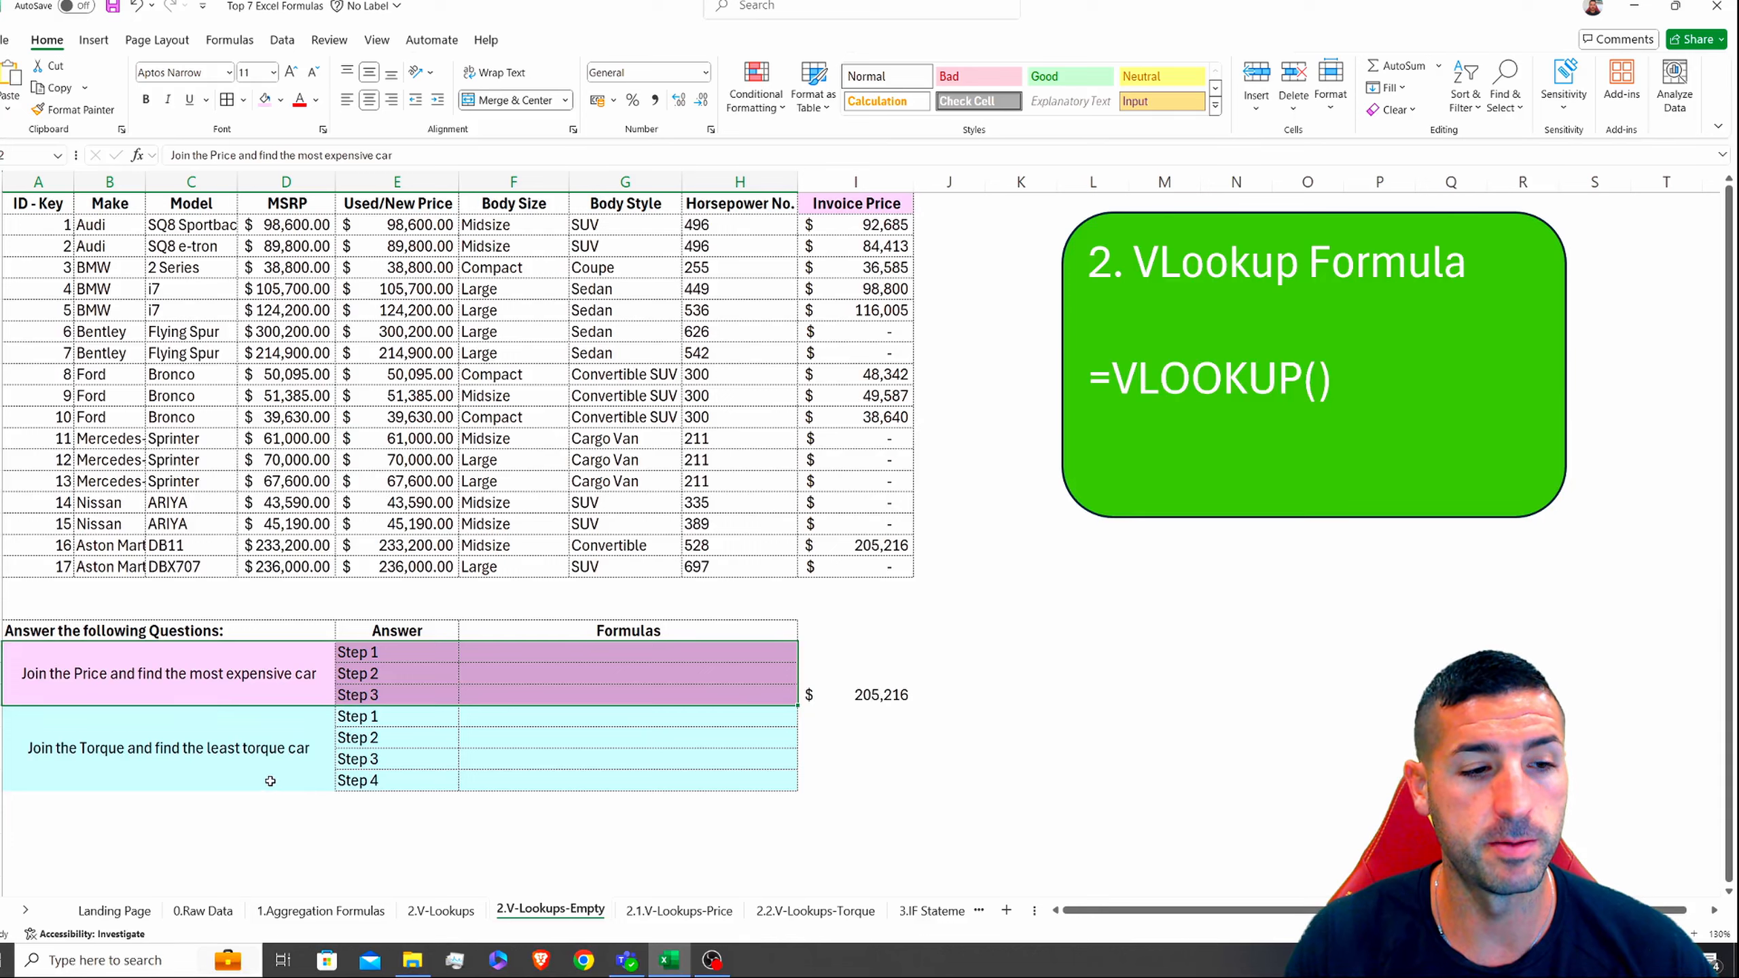
left_click(195, 756)
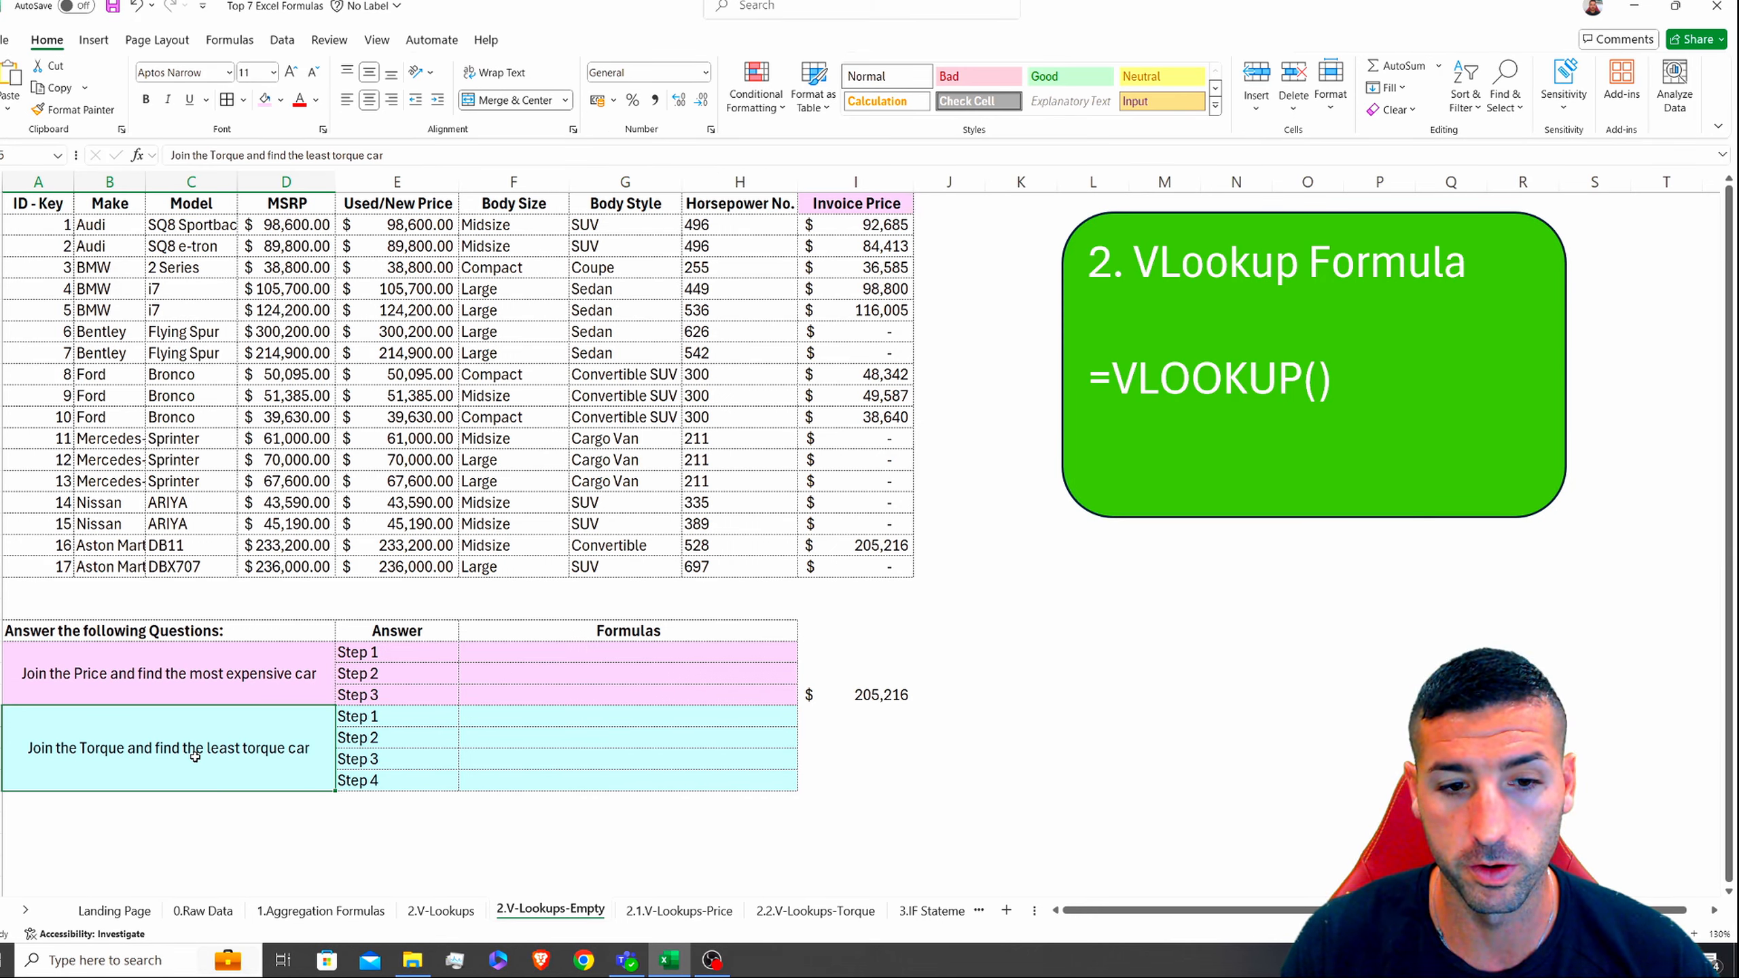
Step: Examine the Torque column on the 2.2.V-Lookups-Torque sheet and the car table on 2.V-Lookups-Empty that lacks it
left_click(809, 912)
left_click_drag(58, 226, 363, 521)
left_click(399, 524)
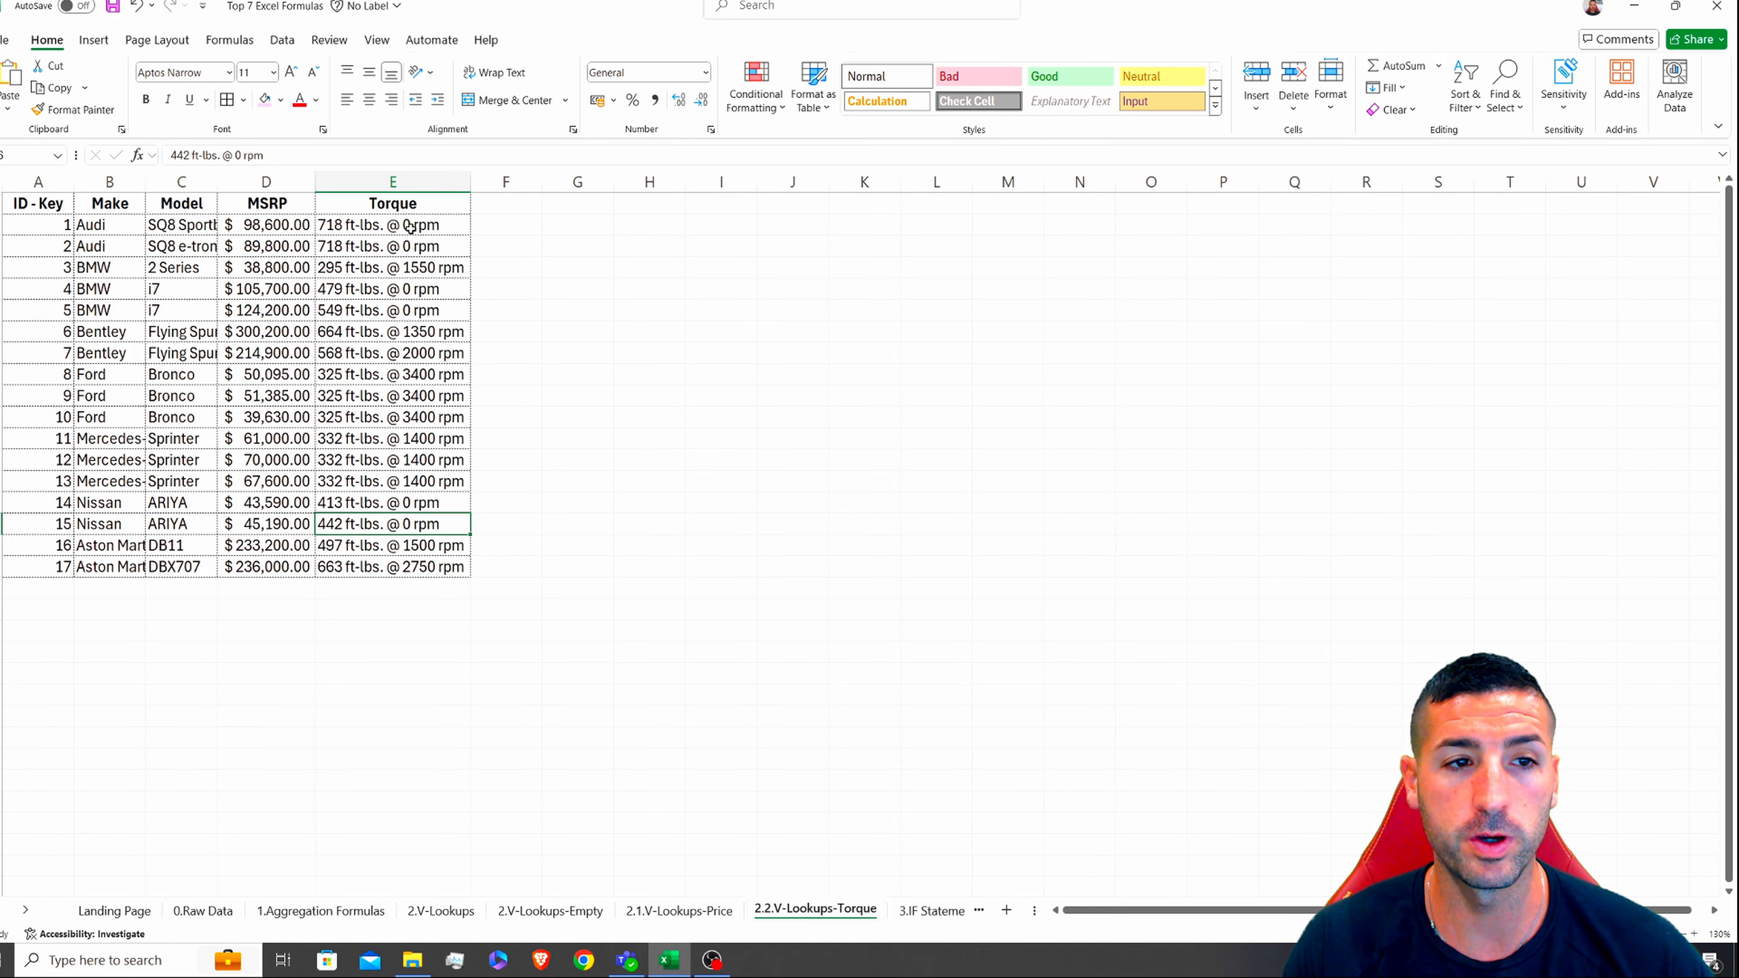
left_click_drag(404, 203, 403, 559)
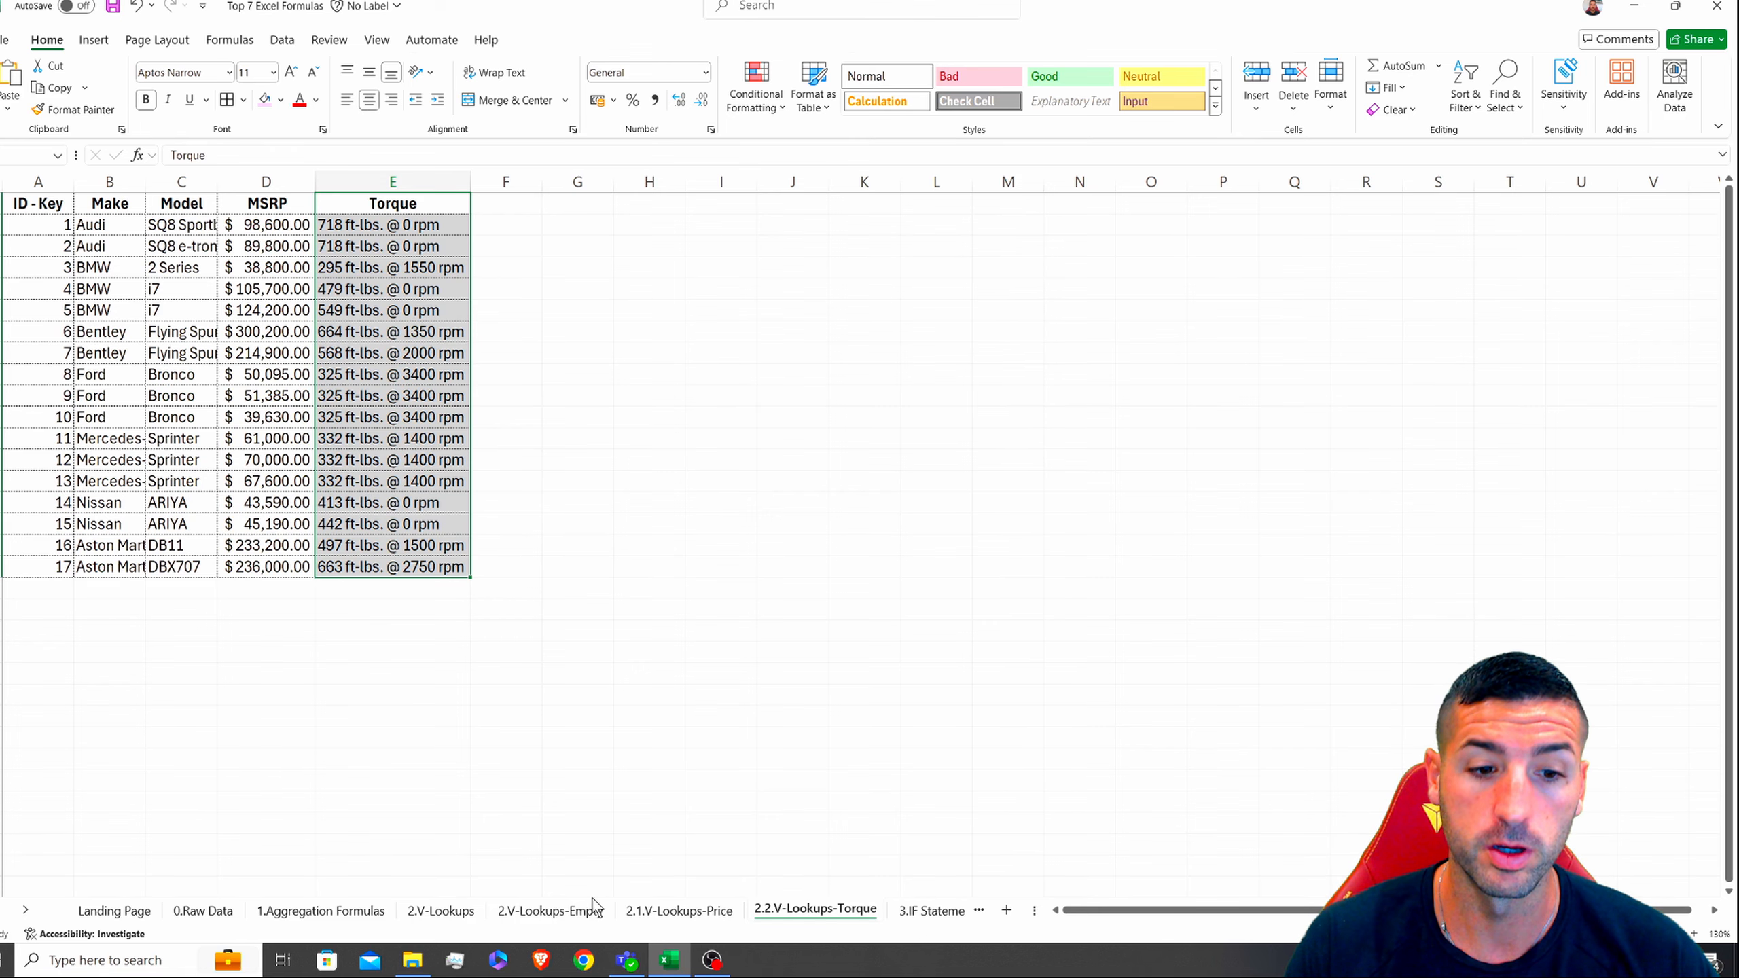
left_click(566, 912)
left_click_drag(397, 267, 687, 495)
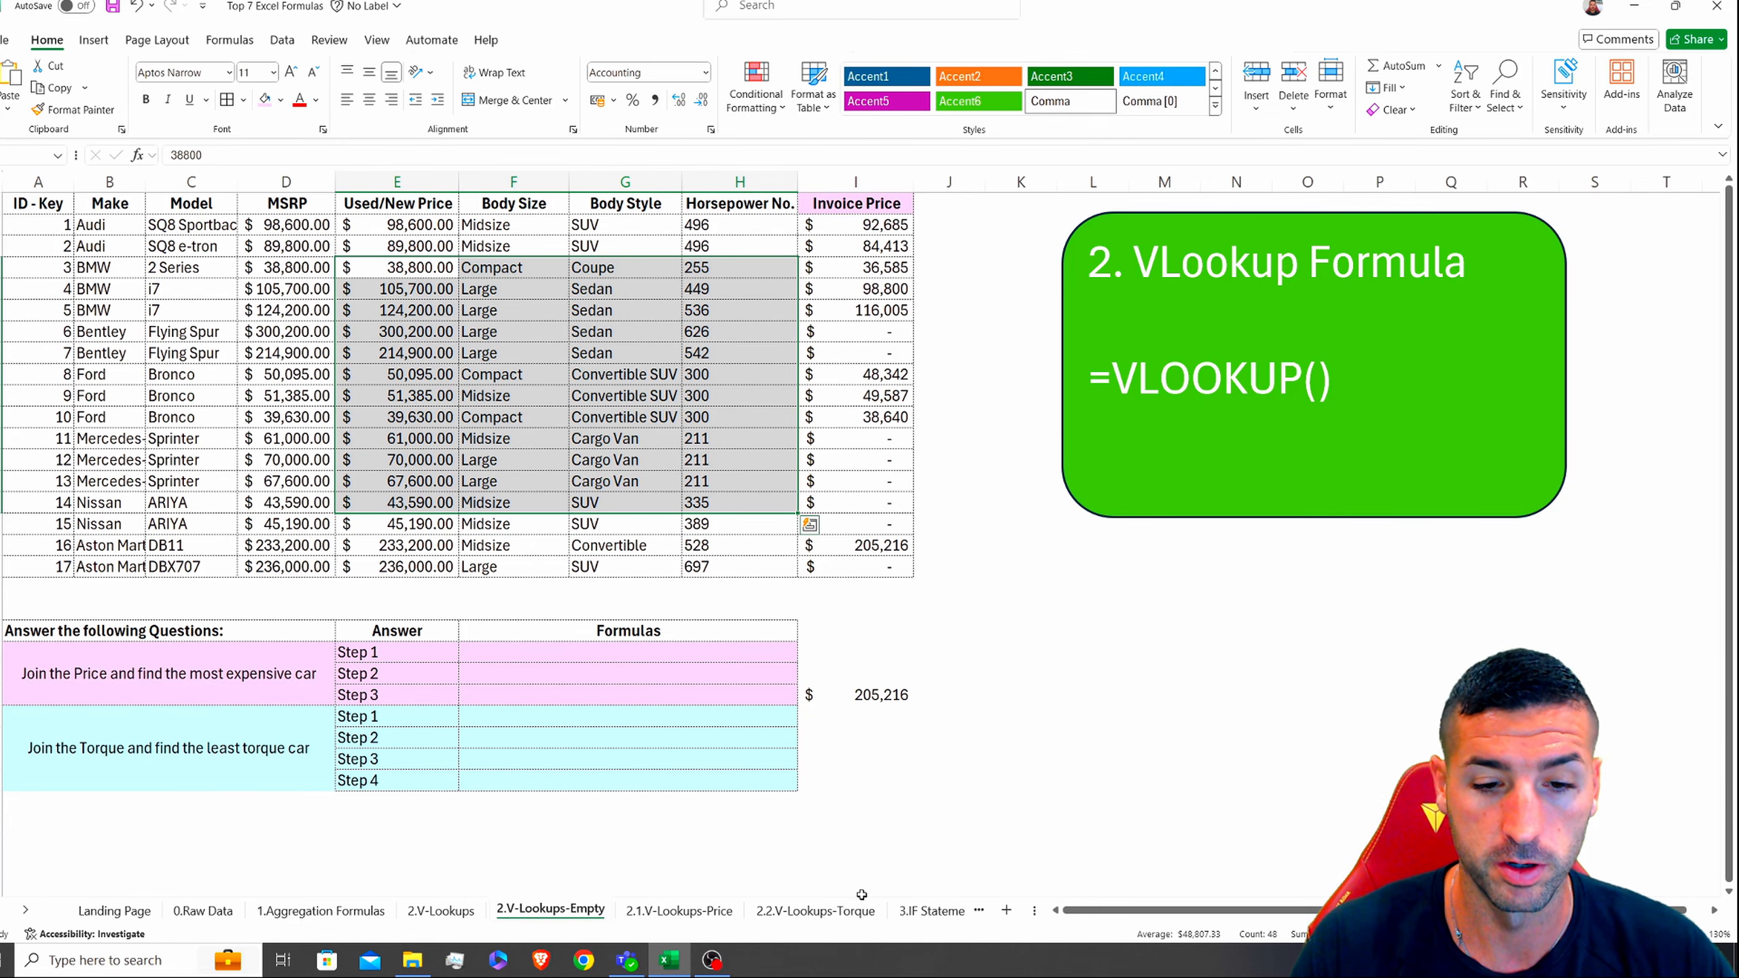
Step: Copy the Torque header text from E1 of the 2.2.V-Lookups-Torque sheet into J1 of 2.V-Lookups-Empty
left_click(846, 910)
left_click(449, 312)
left_click(413, 198)
left_click_drag(317, 158, 106, 162)
key("ctrl+c")
left_click(552, 910)
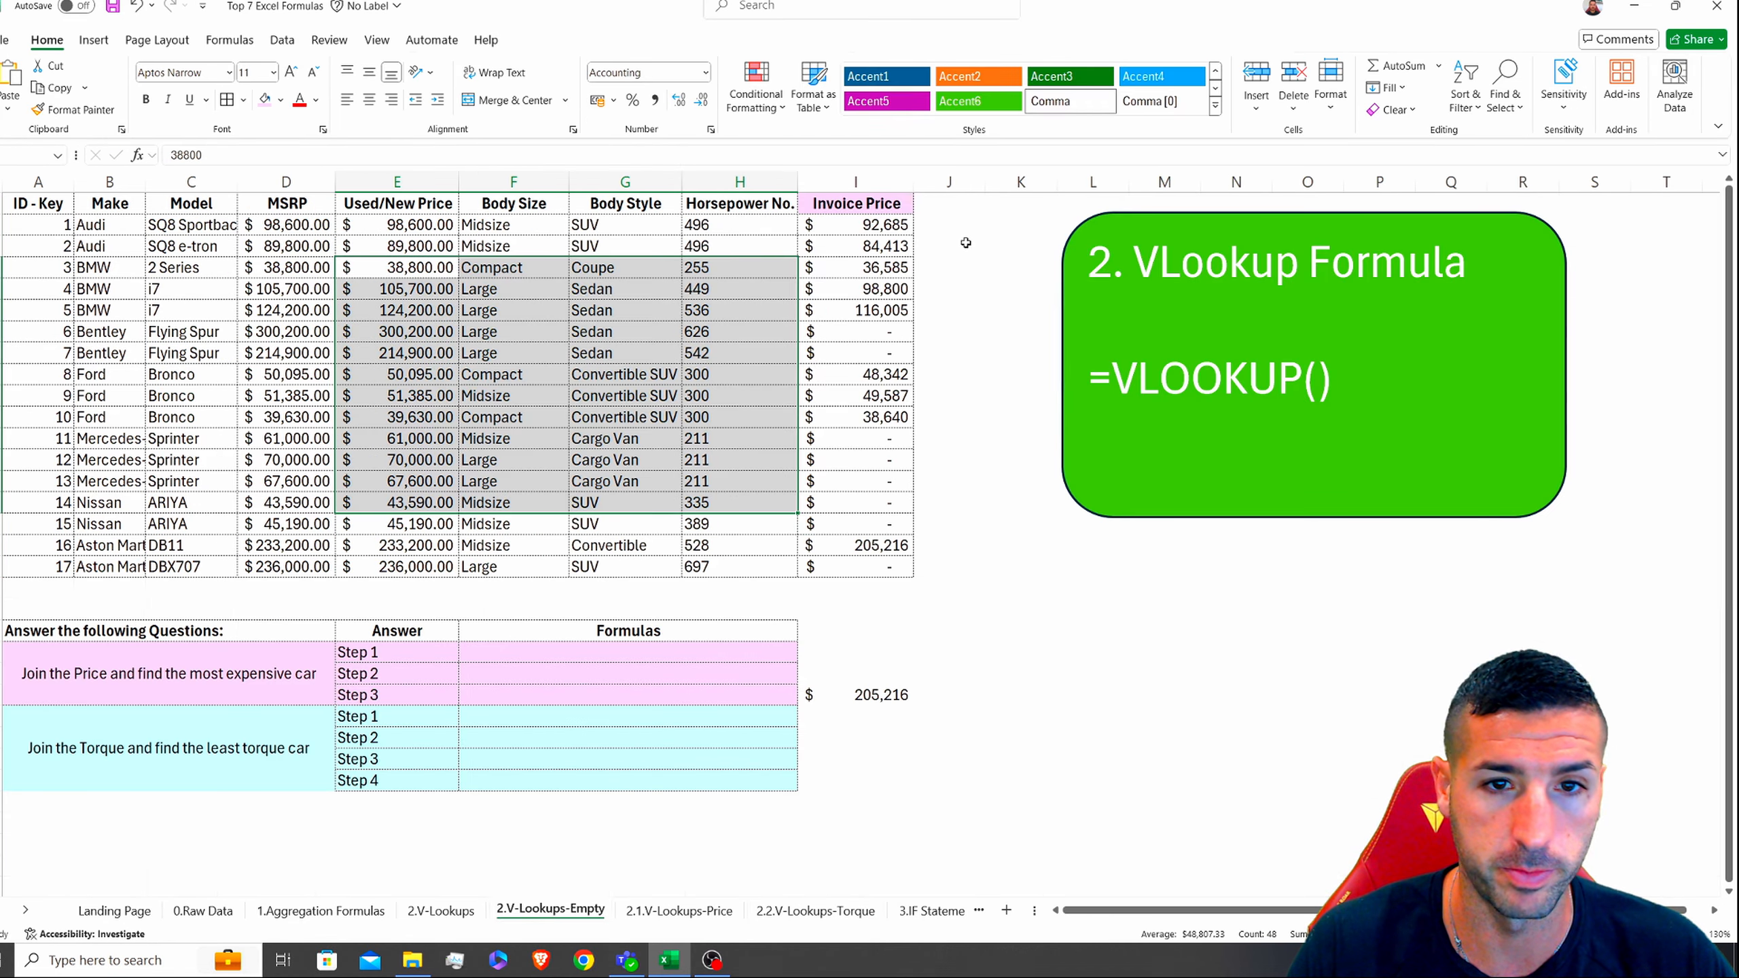
left_click(940, 202)
key("ctrl+v")
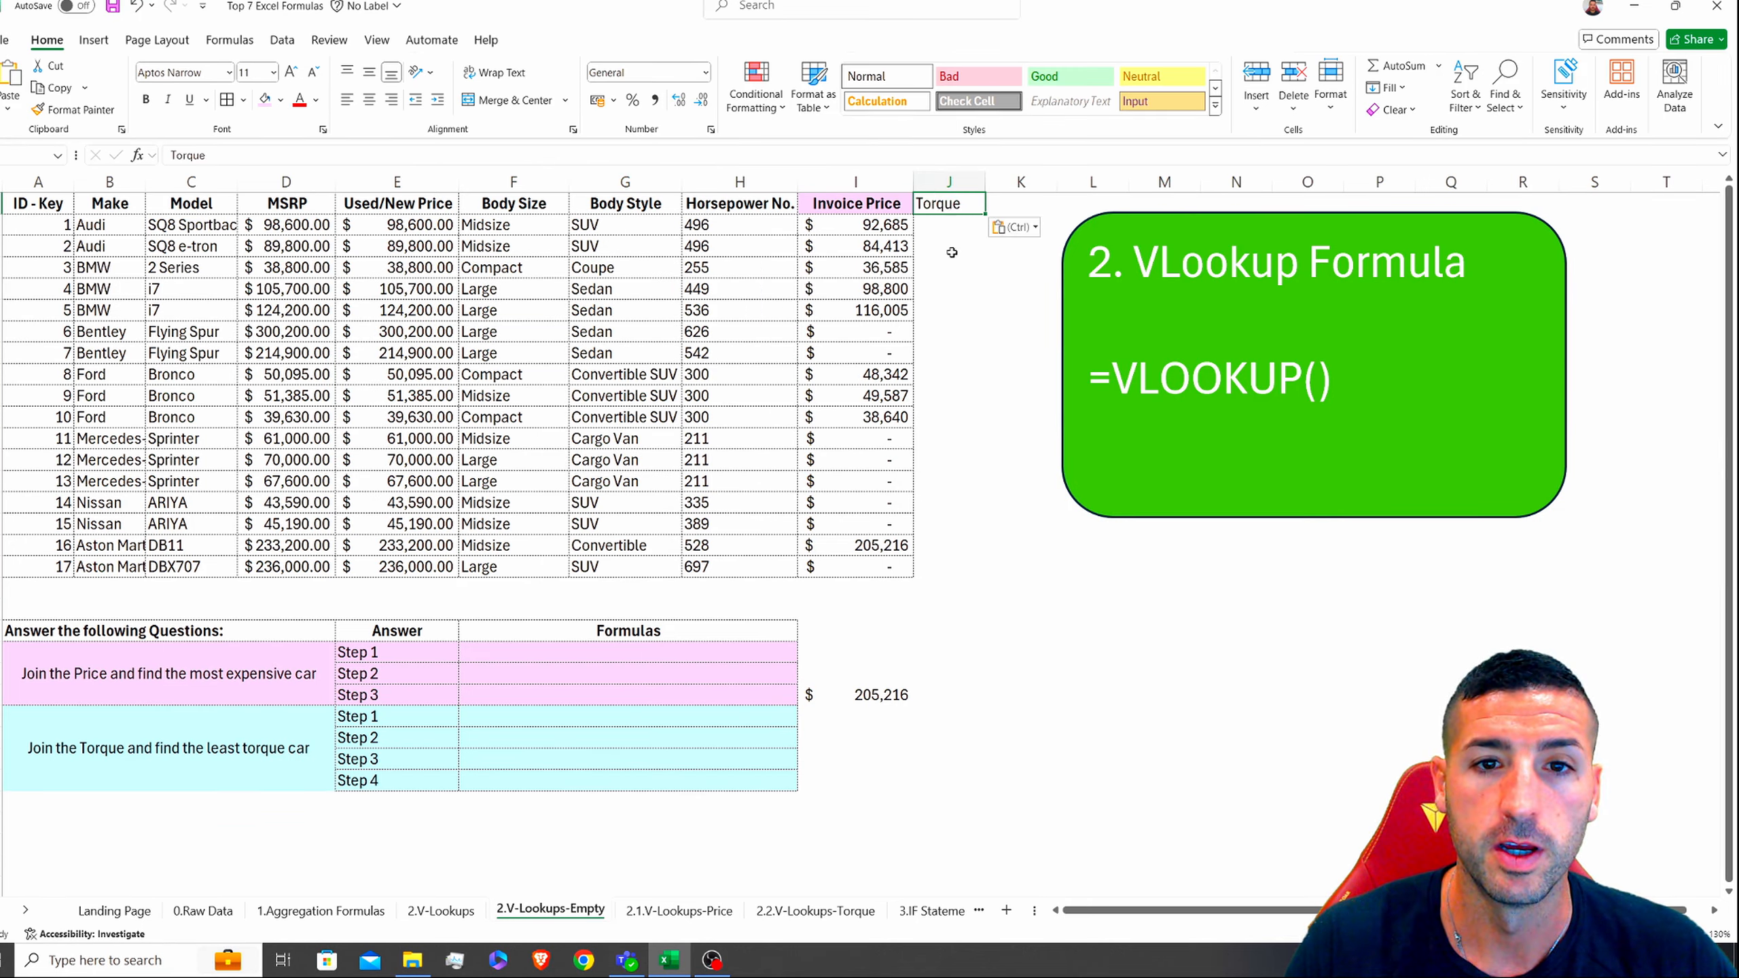
Step: Format the Torque header in J1 with the light turquoise fill of the torque question, bold text and centered alignment
left_click(280, 99)
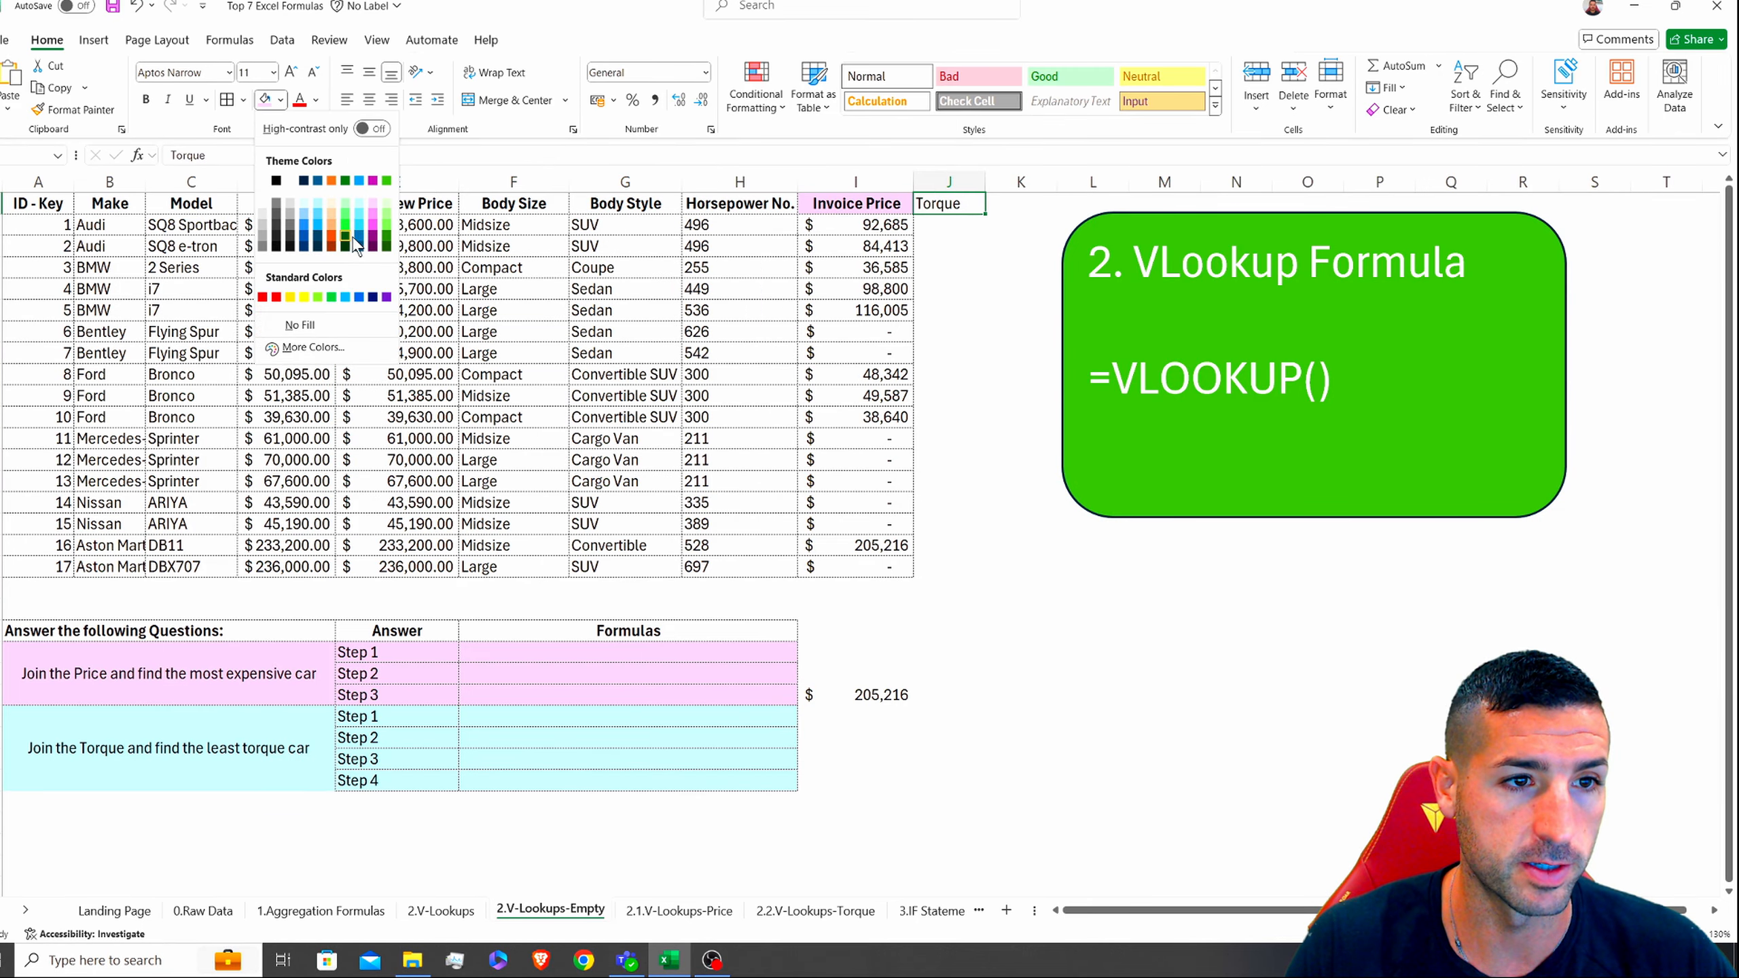
left_click(317, 203)
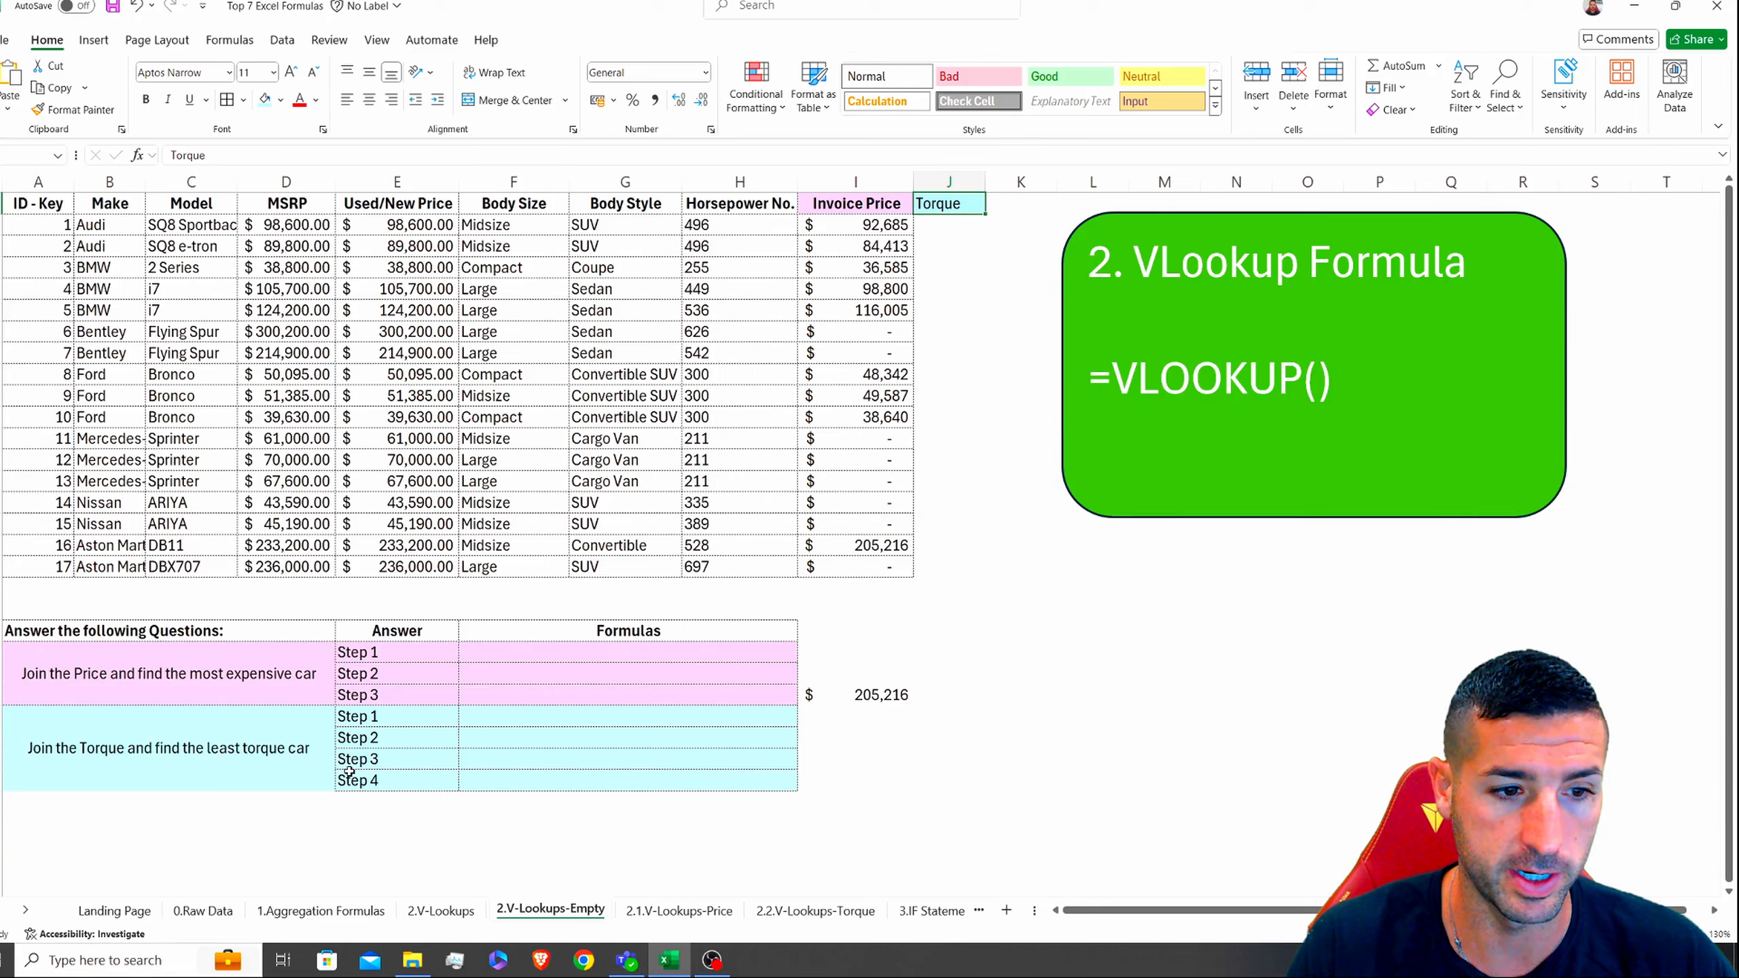
left_click(146, 99)
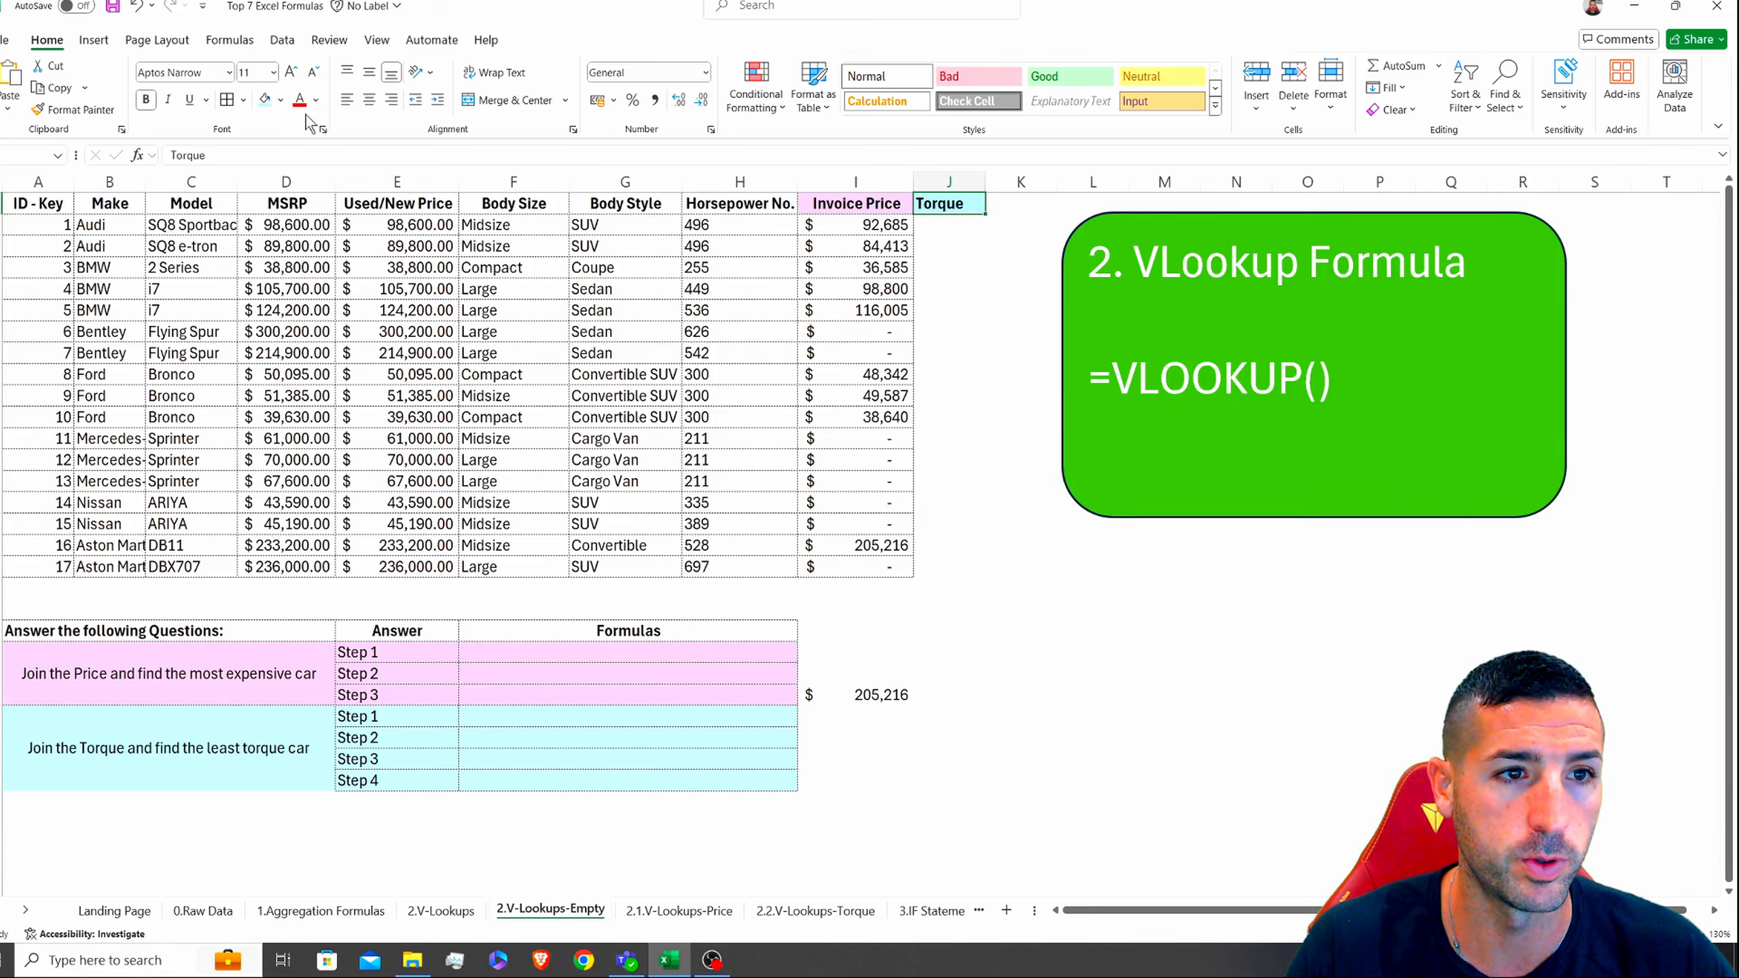
left_click(373, 101)
Step: Enter =VLOOKUP(A2,'2.2.V-Lookups-Torque'!A2:E18,5,11) in J2 to join the torque values by ID - Key
left_click(951, 227)
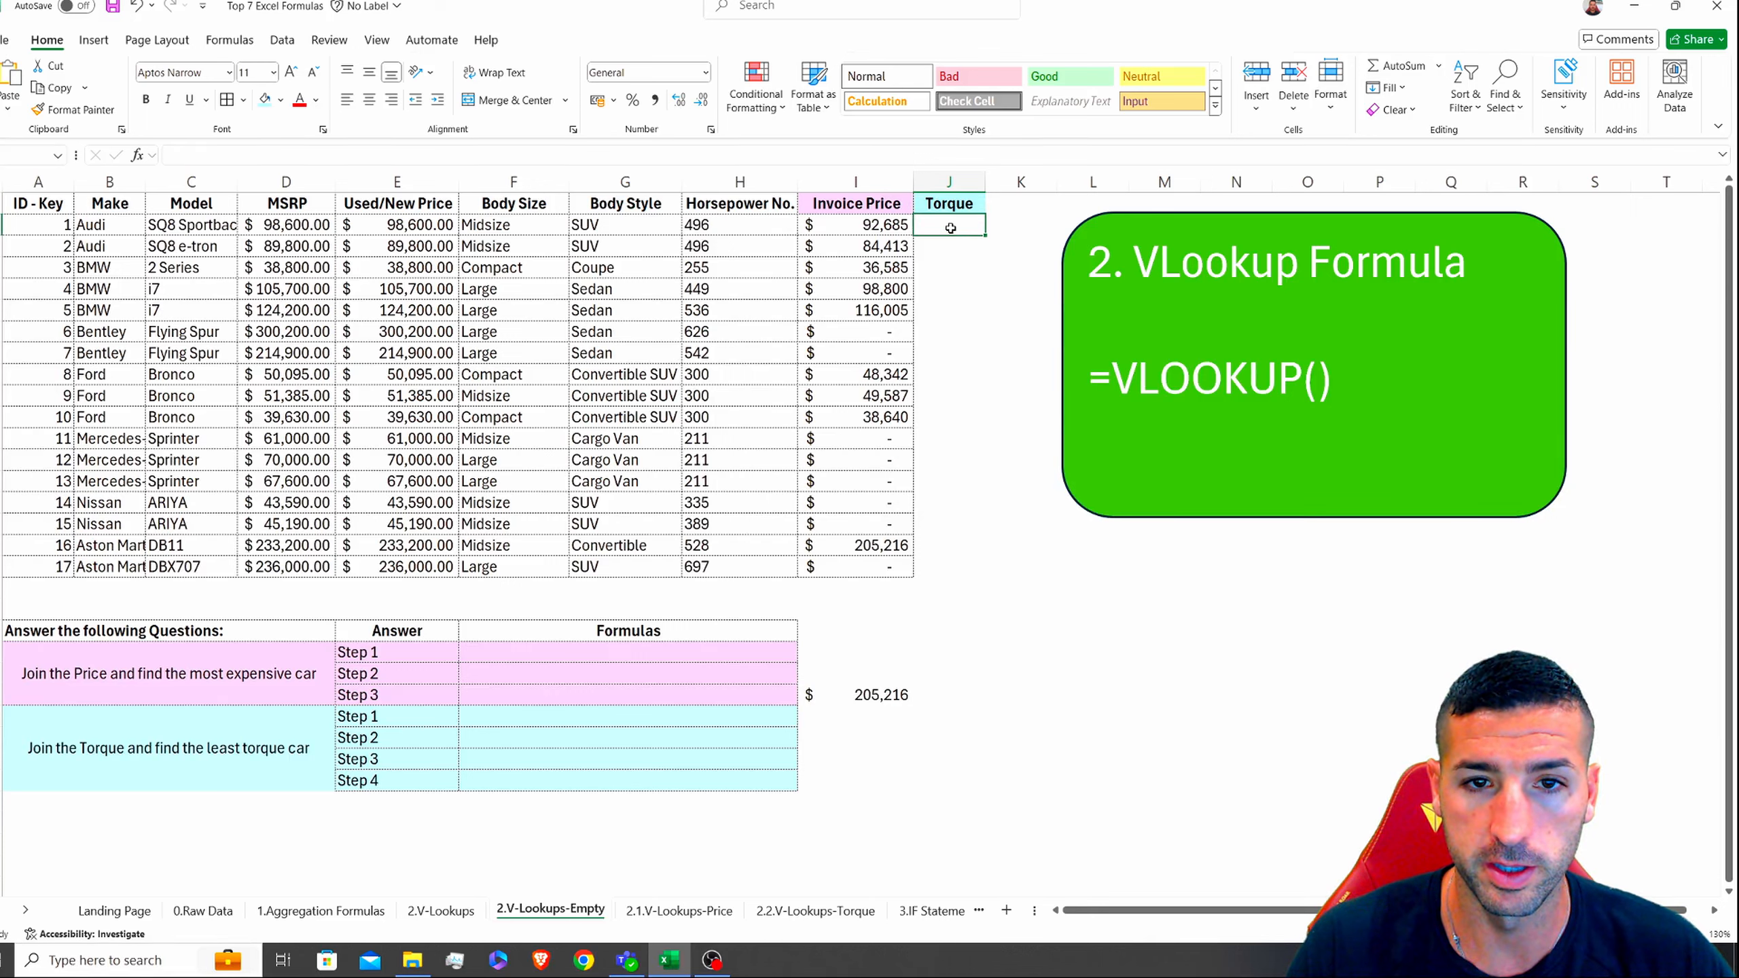
type("=vl")
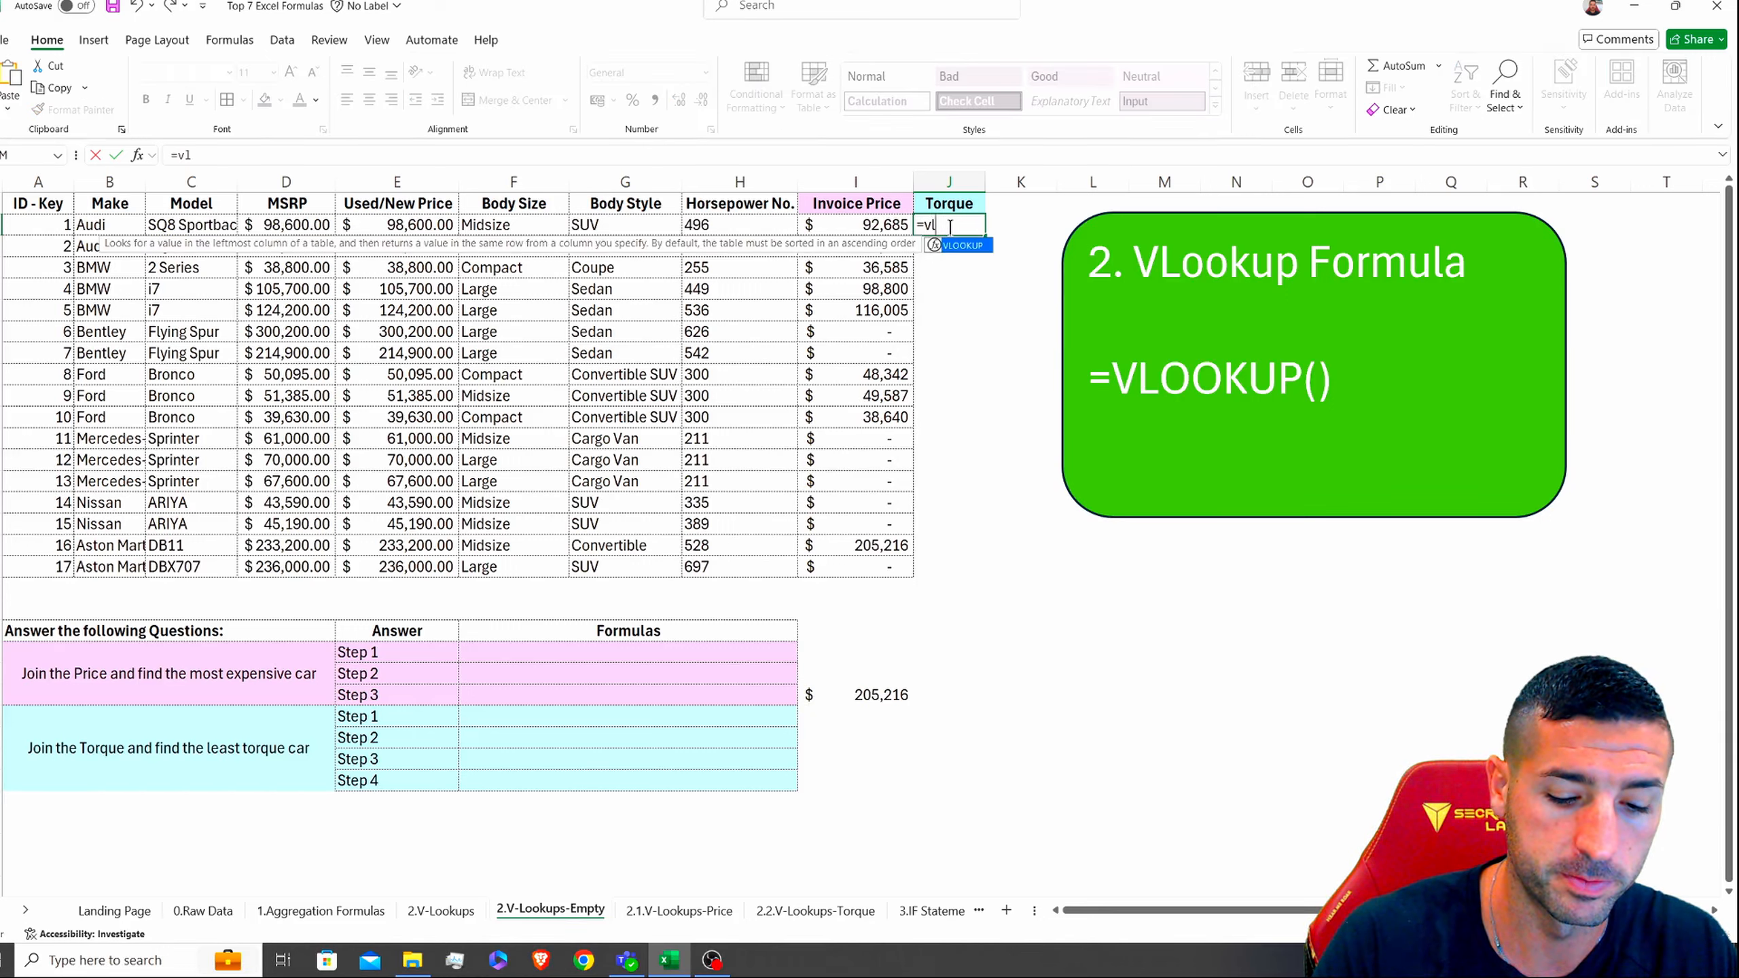
type("ookup(")
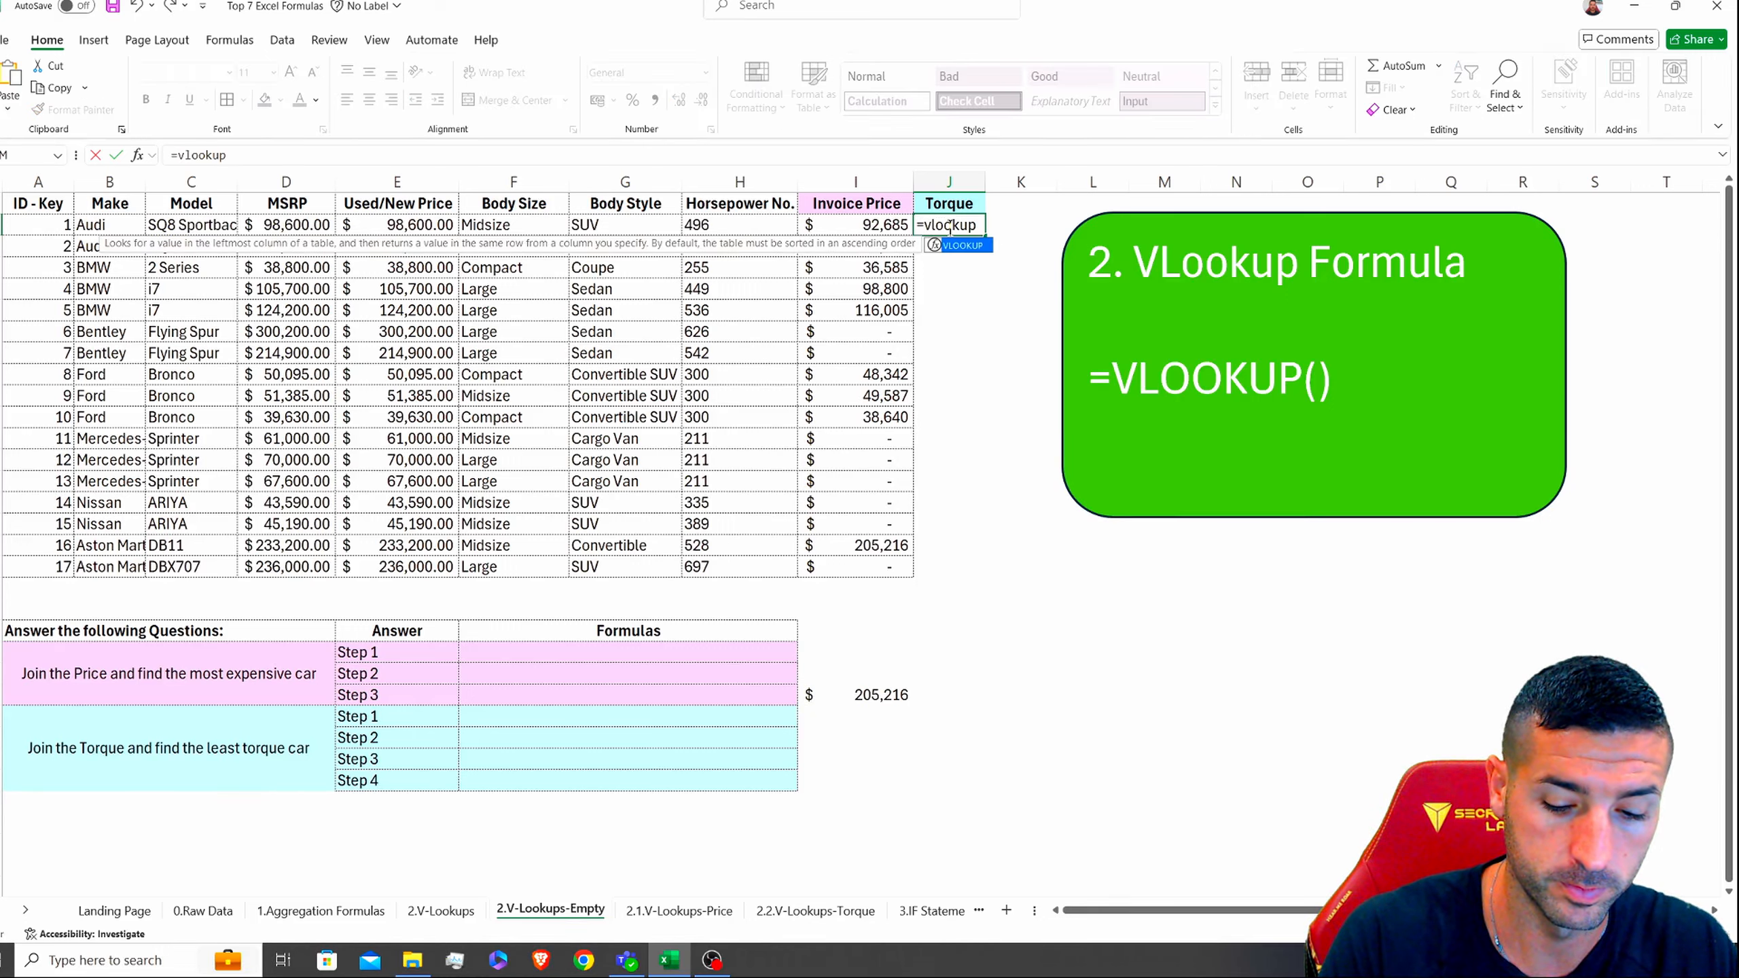
left_click(32, 229)
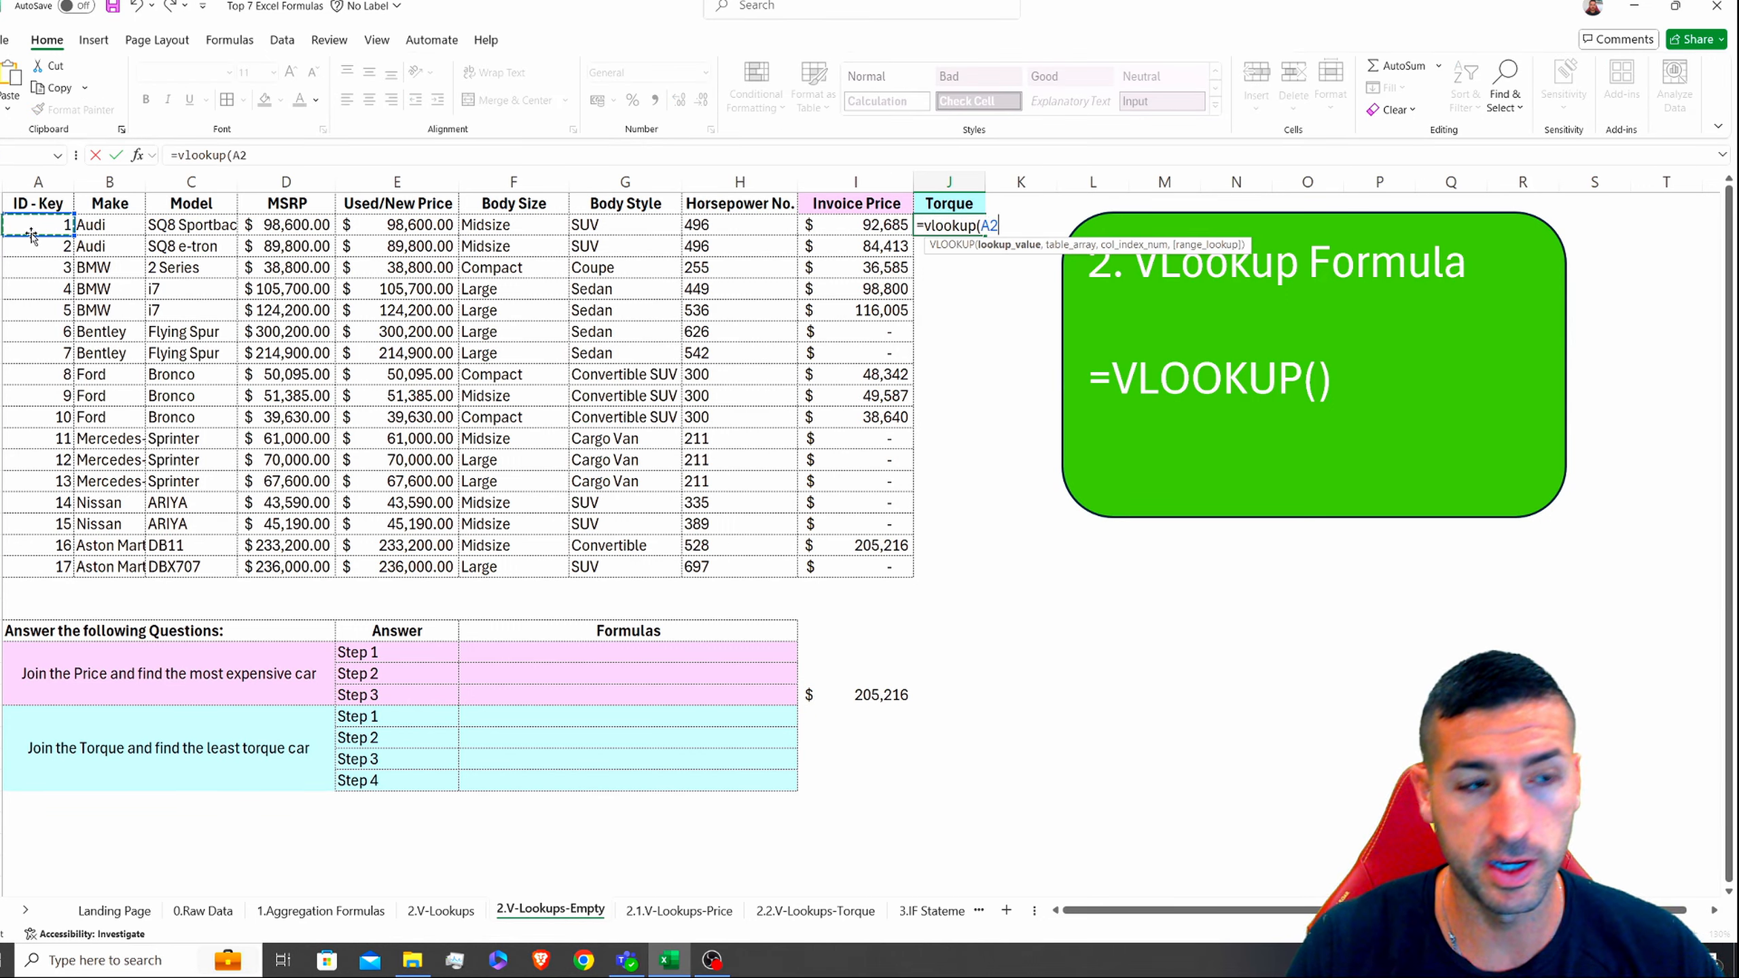
type(",")
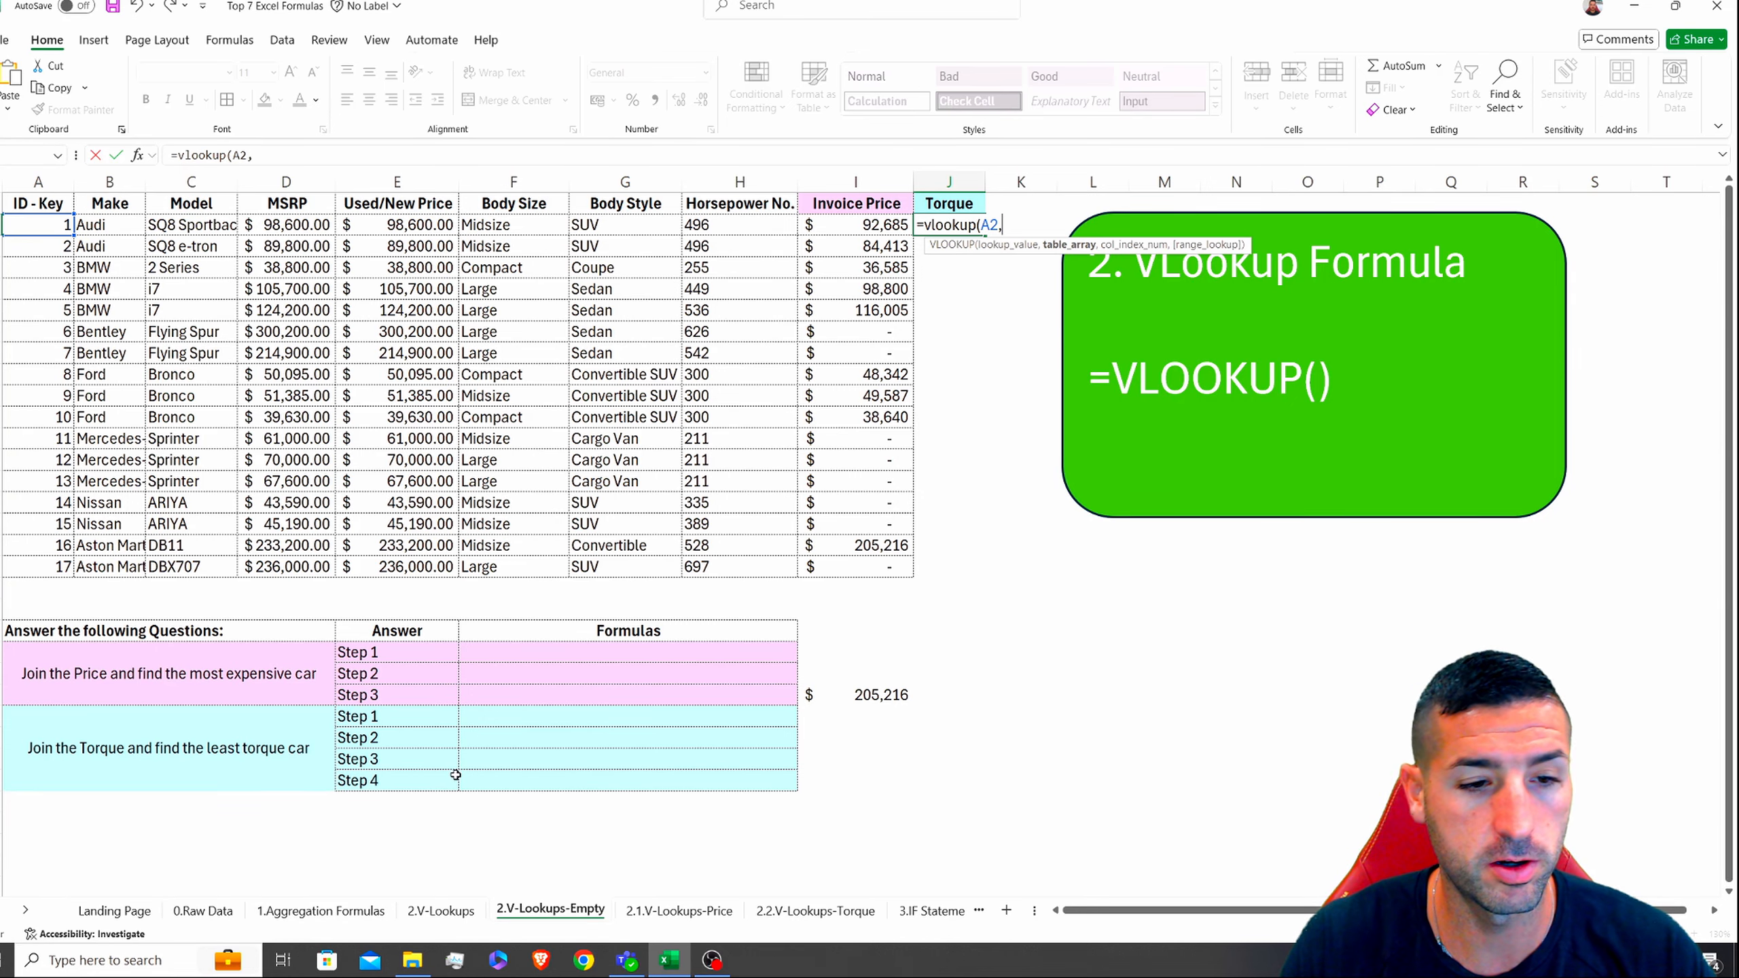
left_click(814, 910)
left_click_drag(31, 216, 465, 569)
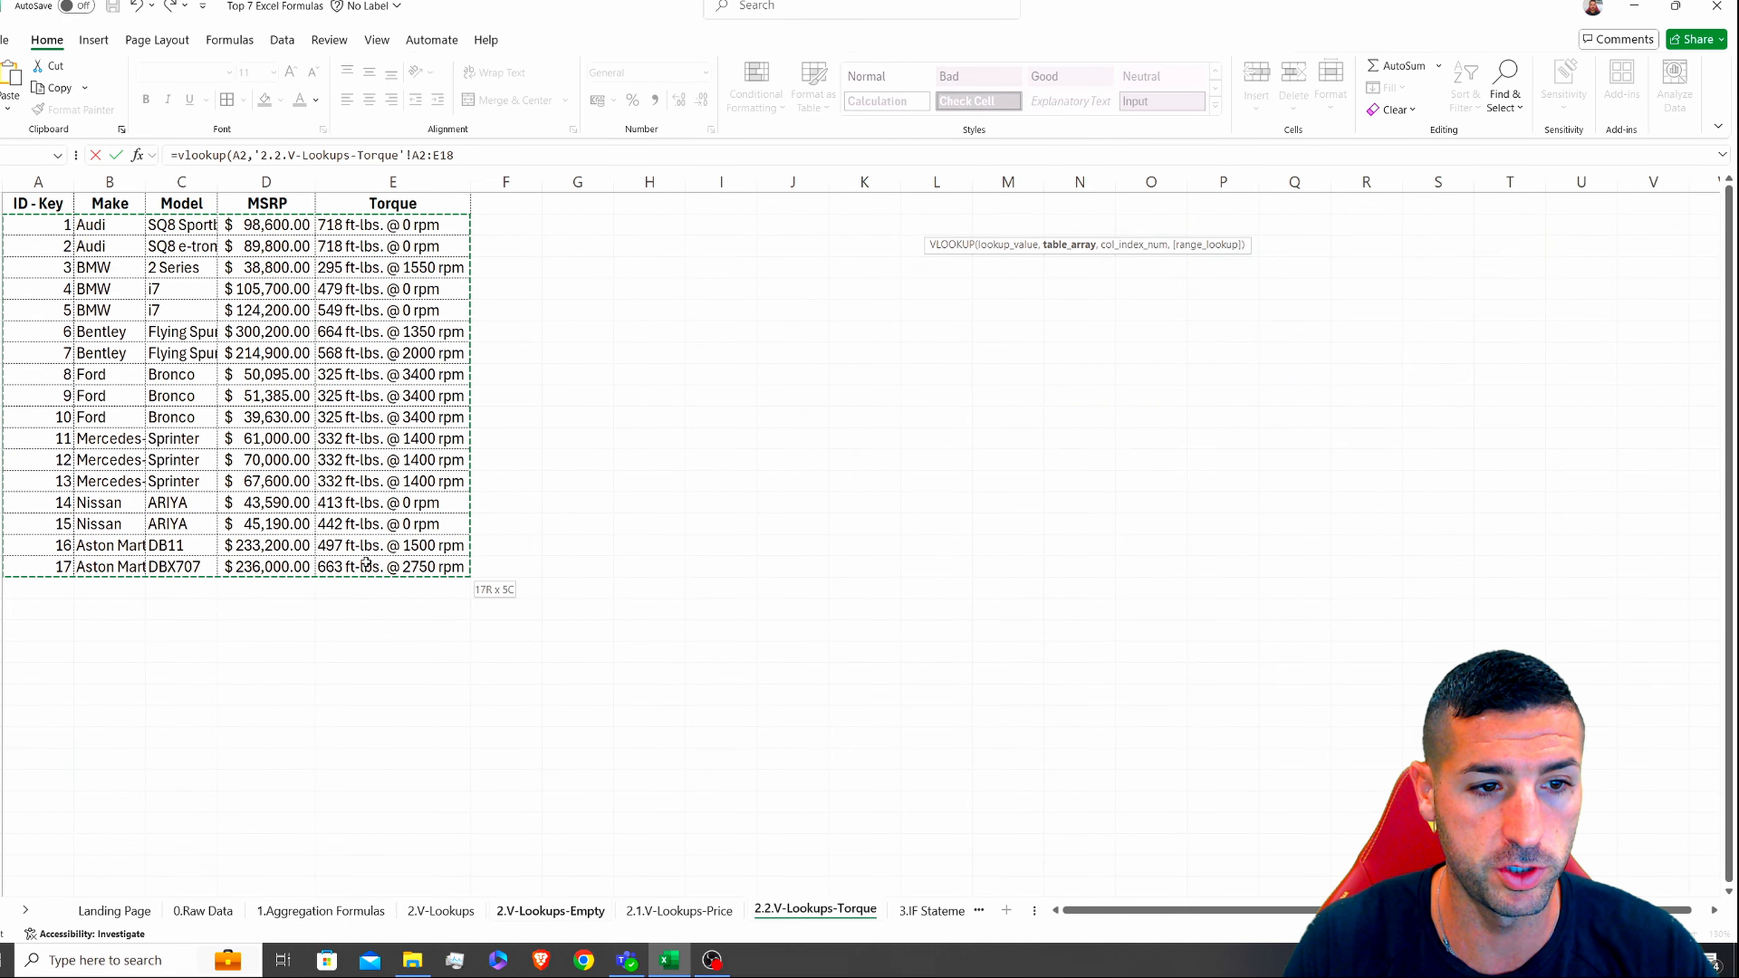
type(",5")
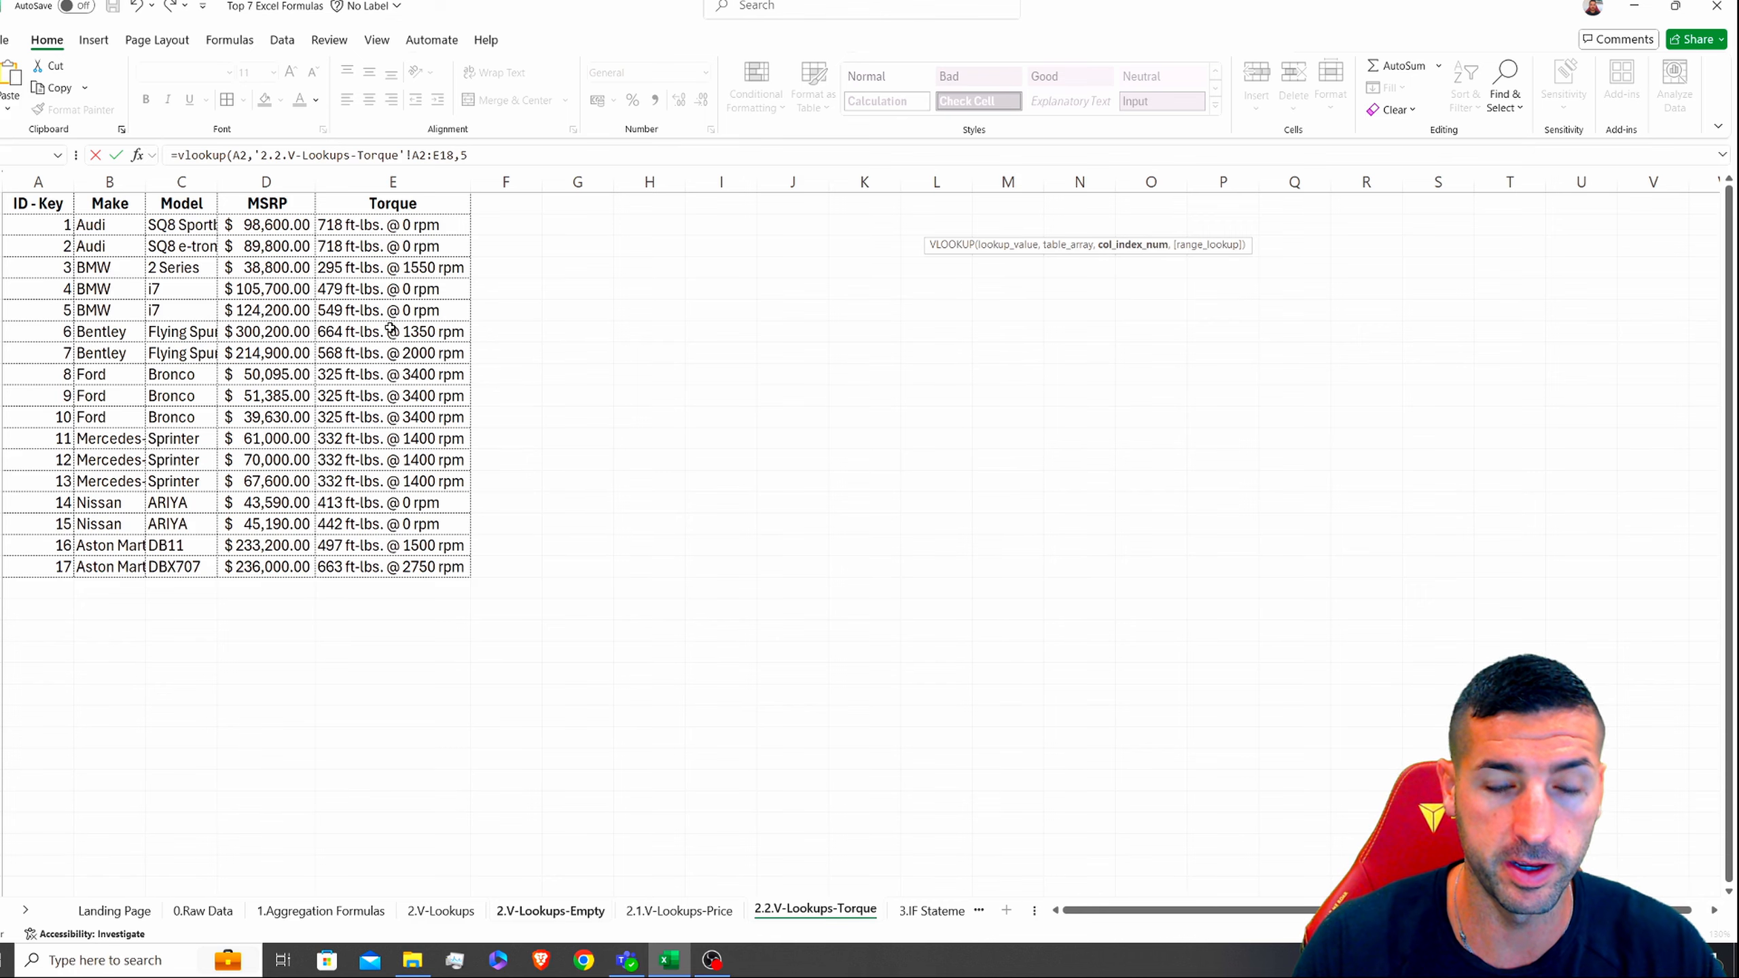
type(",11")
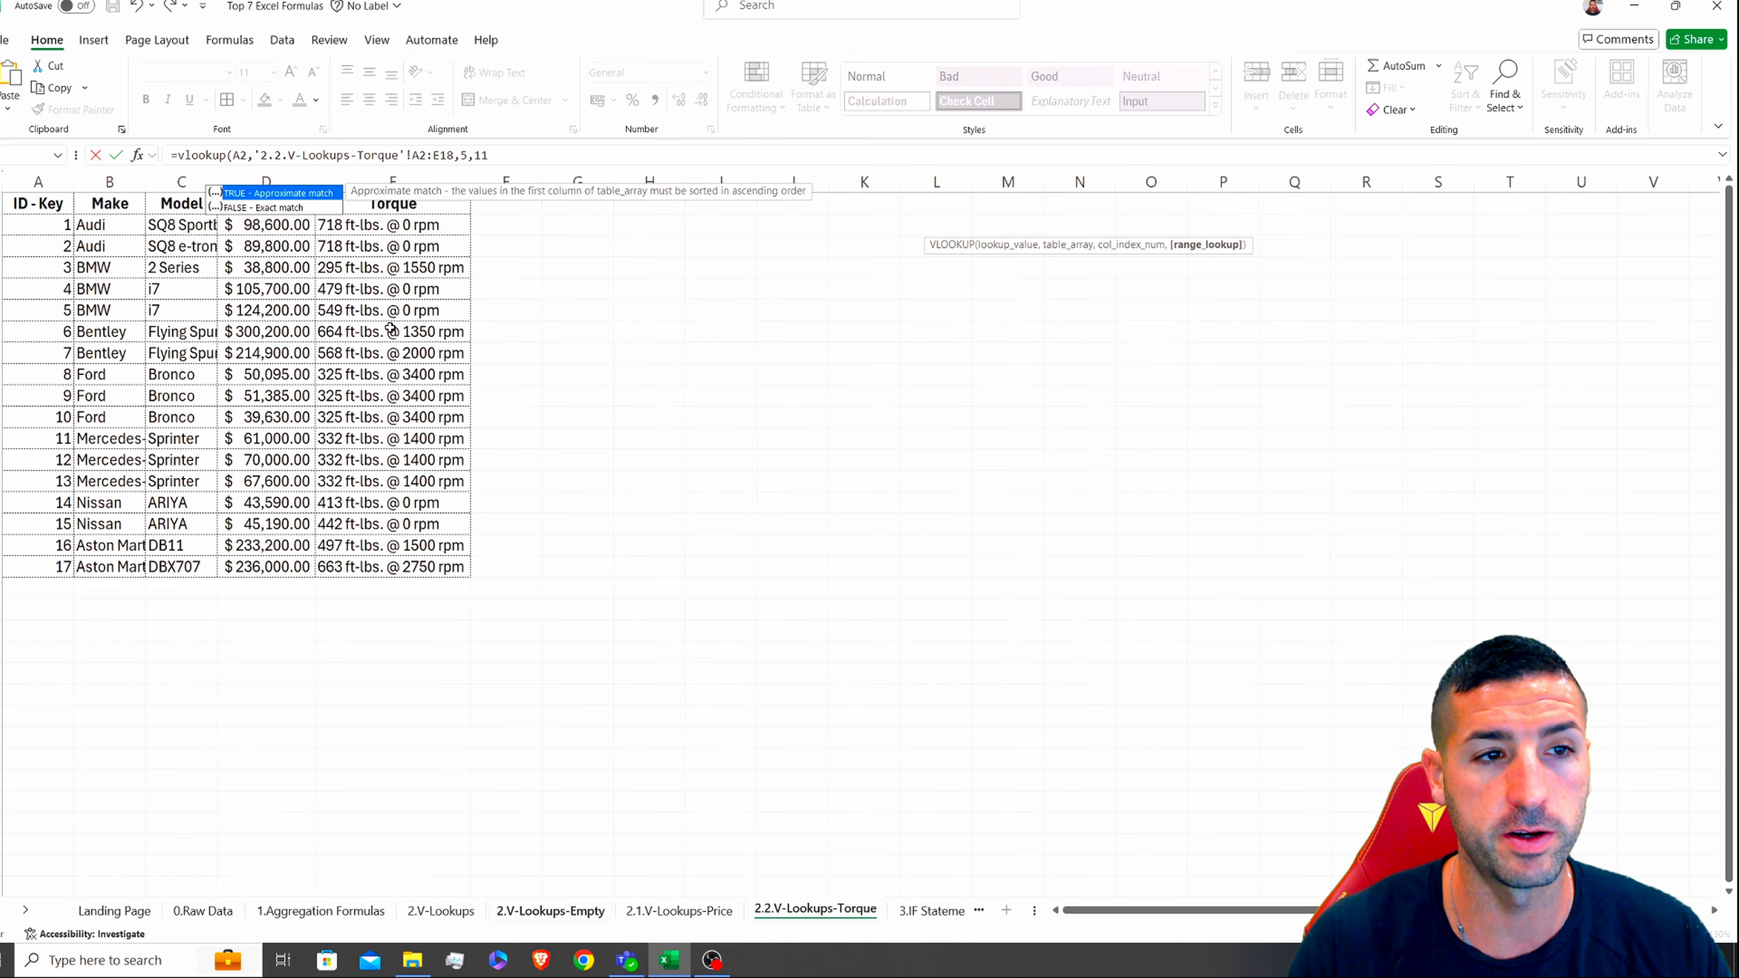
key("Return")
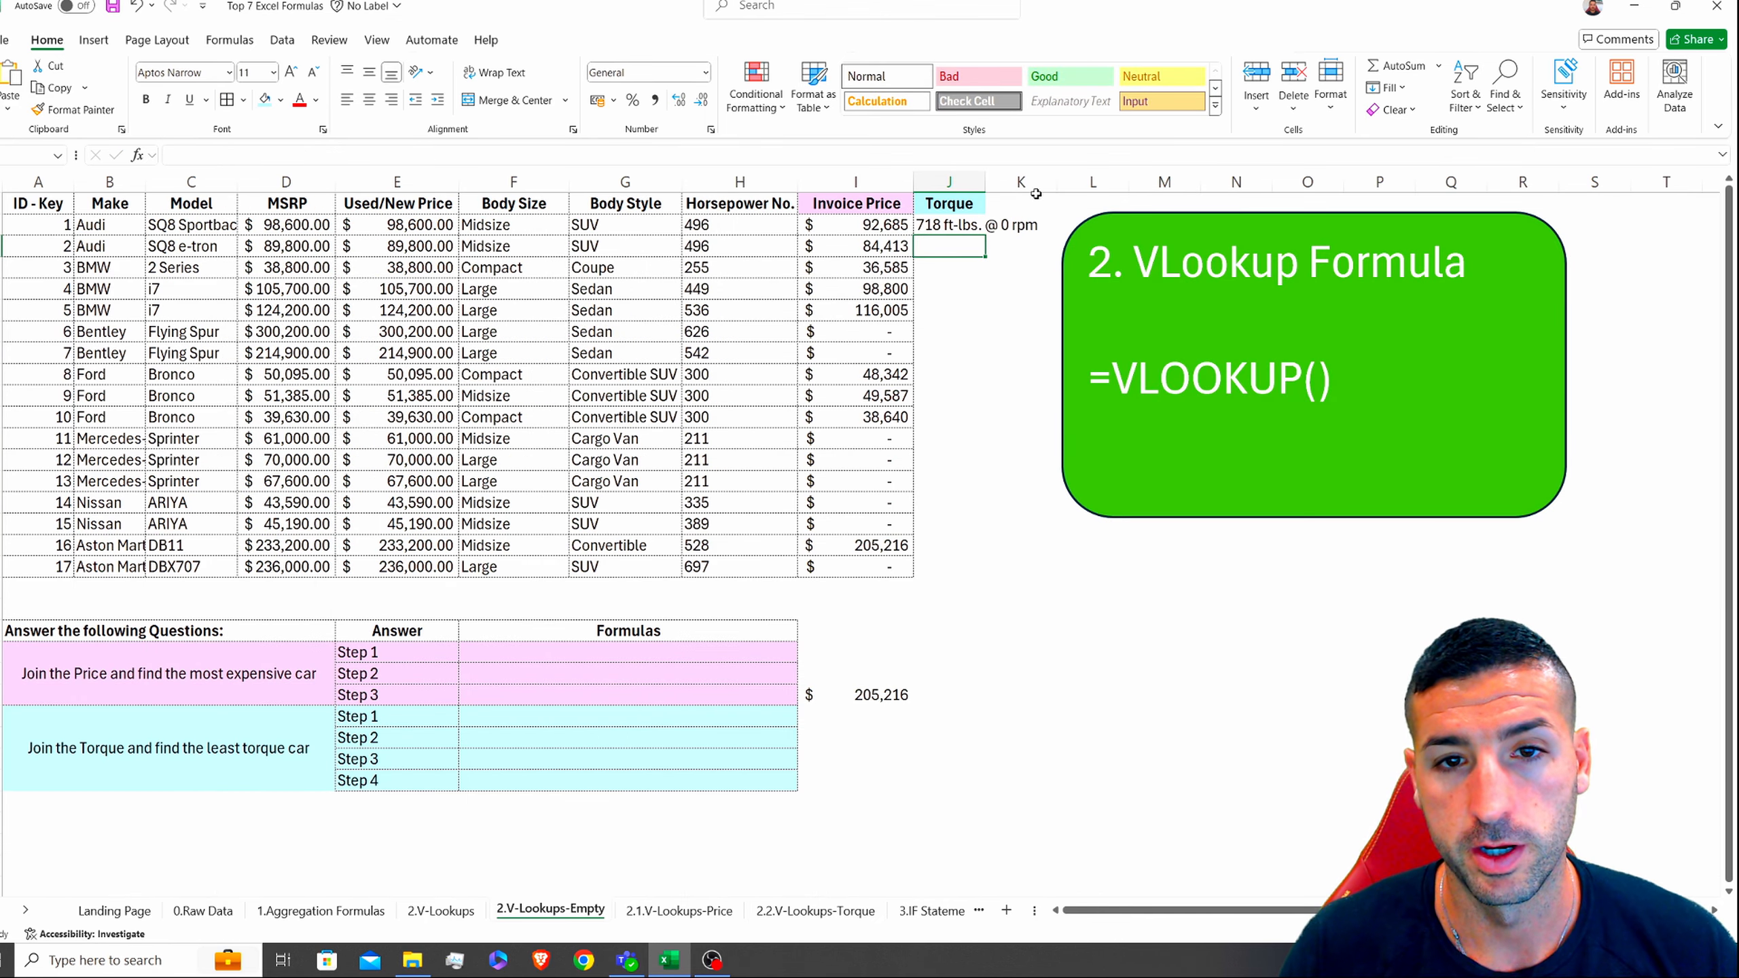
Step: Fill the torque lookup formula down from J2 to J18 and fit column J's width to its contents
left_click(956, 232)
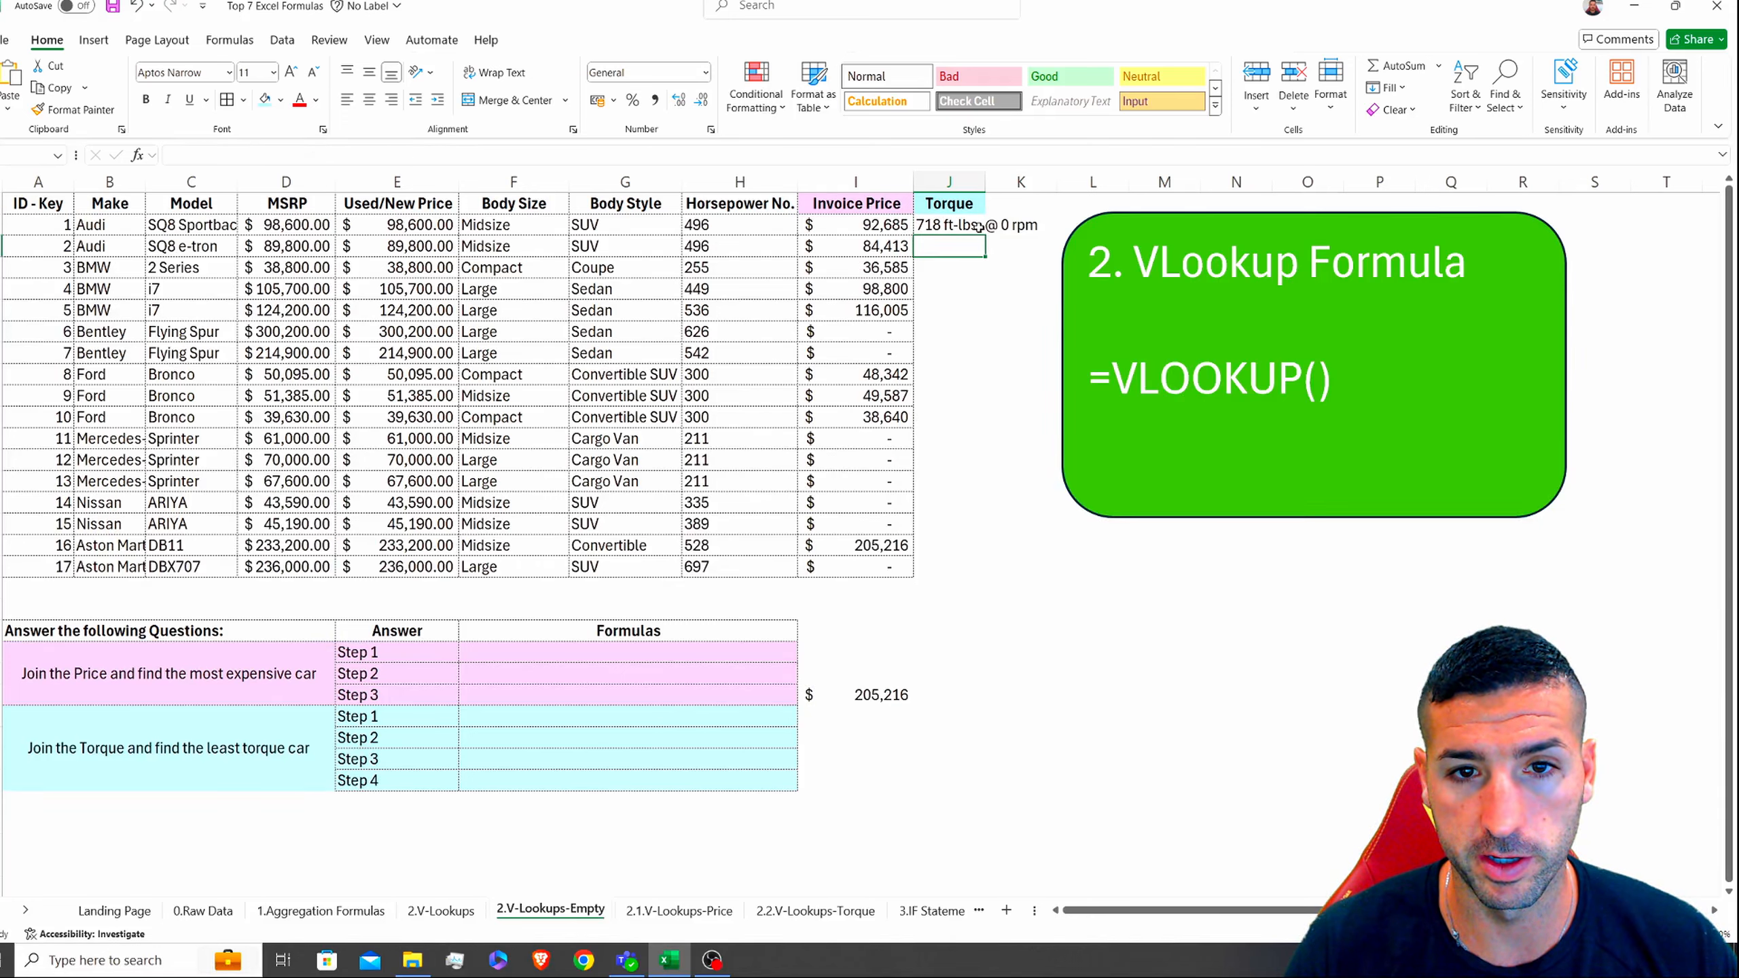
double_click(983, 235)
double_click(985, 182)
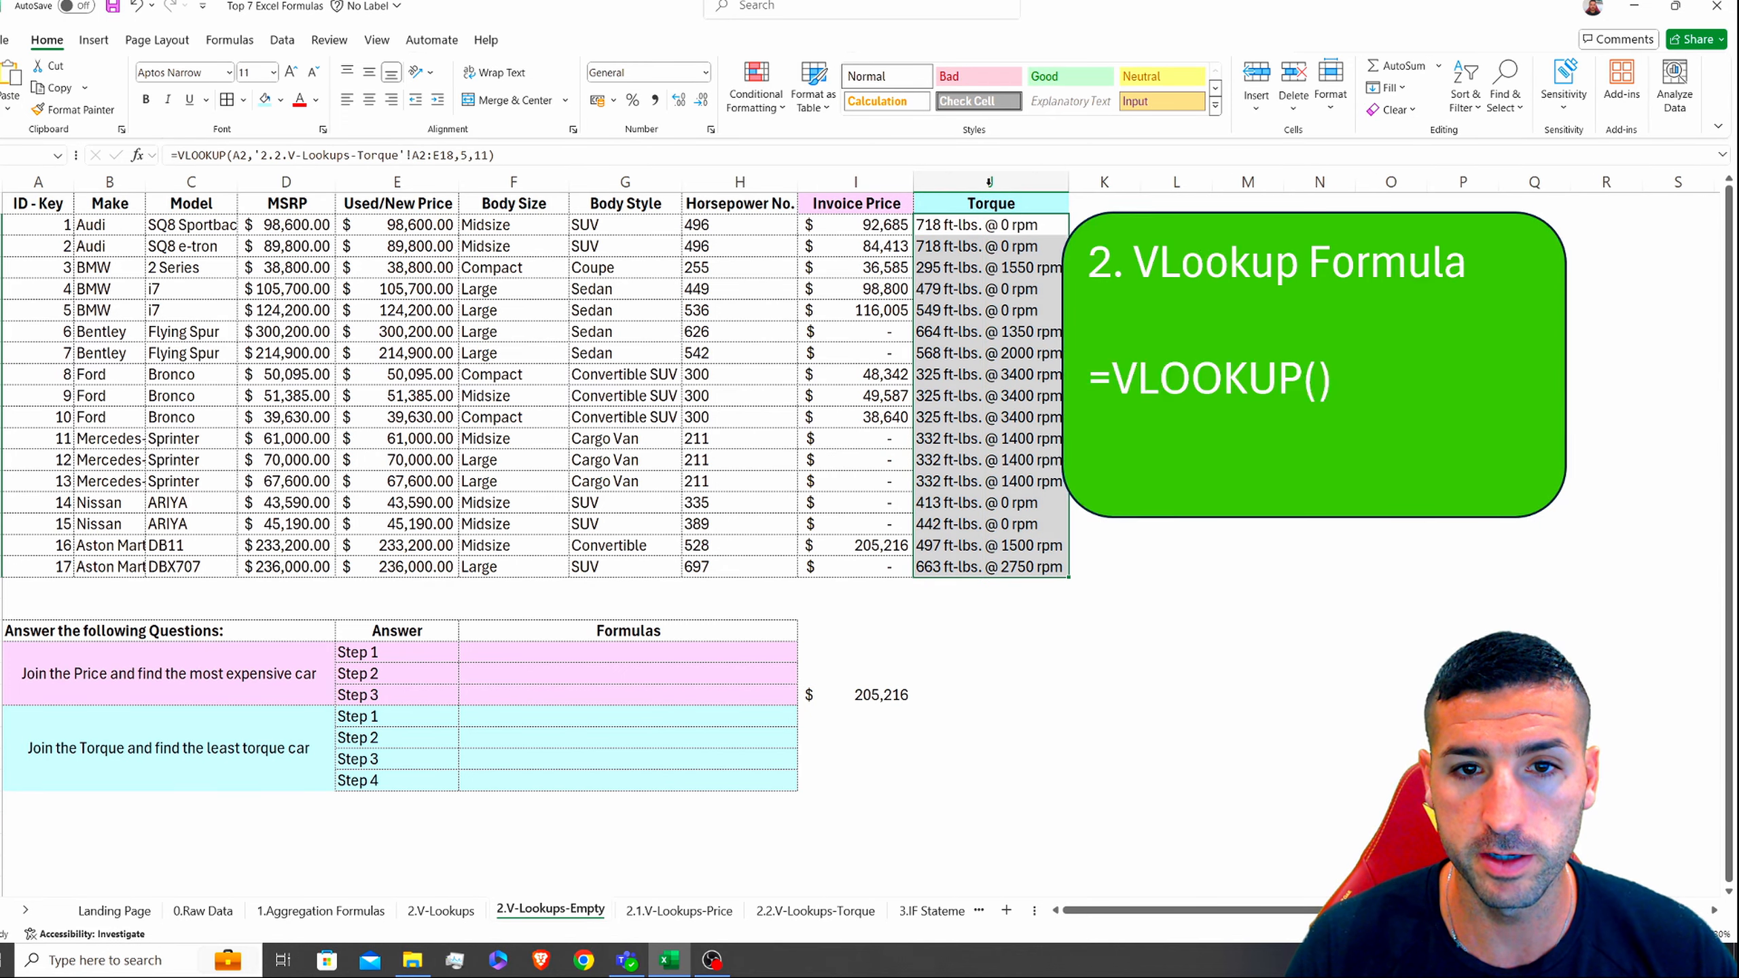
left_click(995, 223)
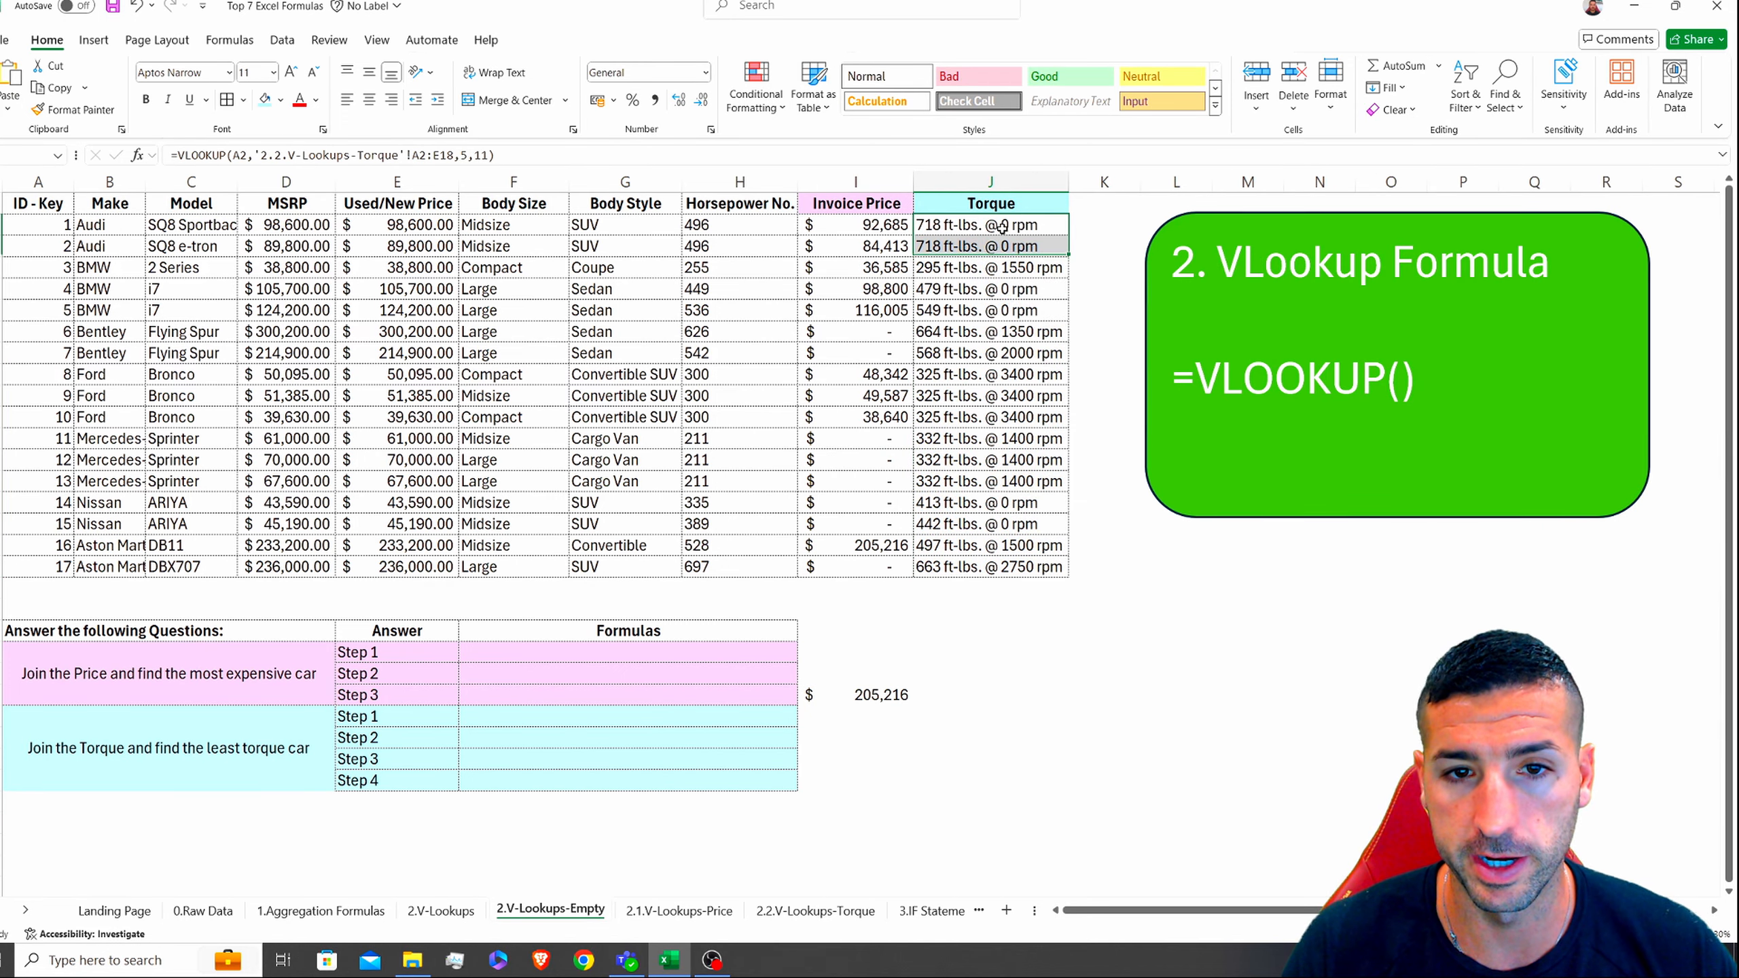
Step: Compare the least torque question with the text format of the joined Torque values in column J
left_click(139, 771)
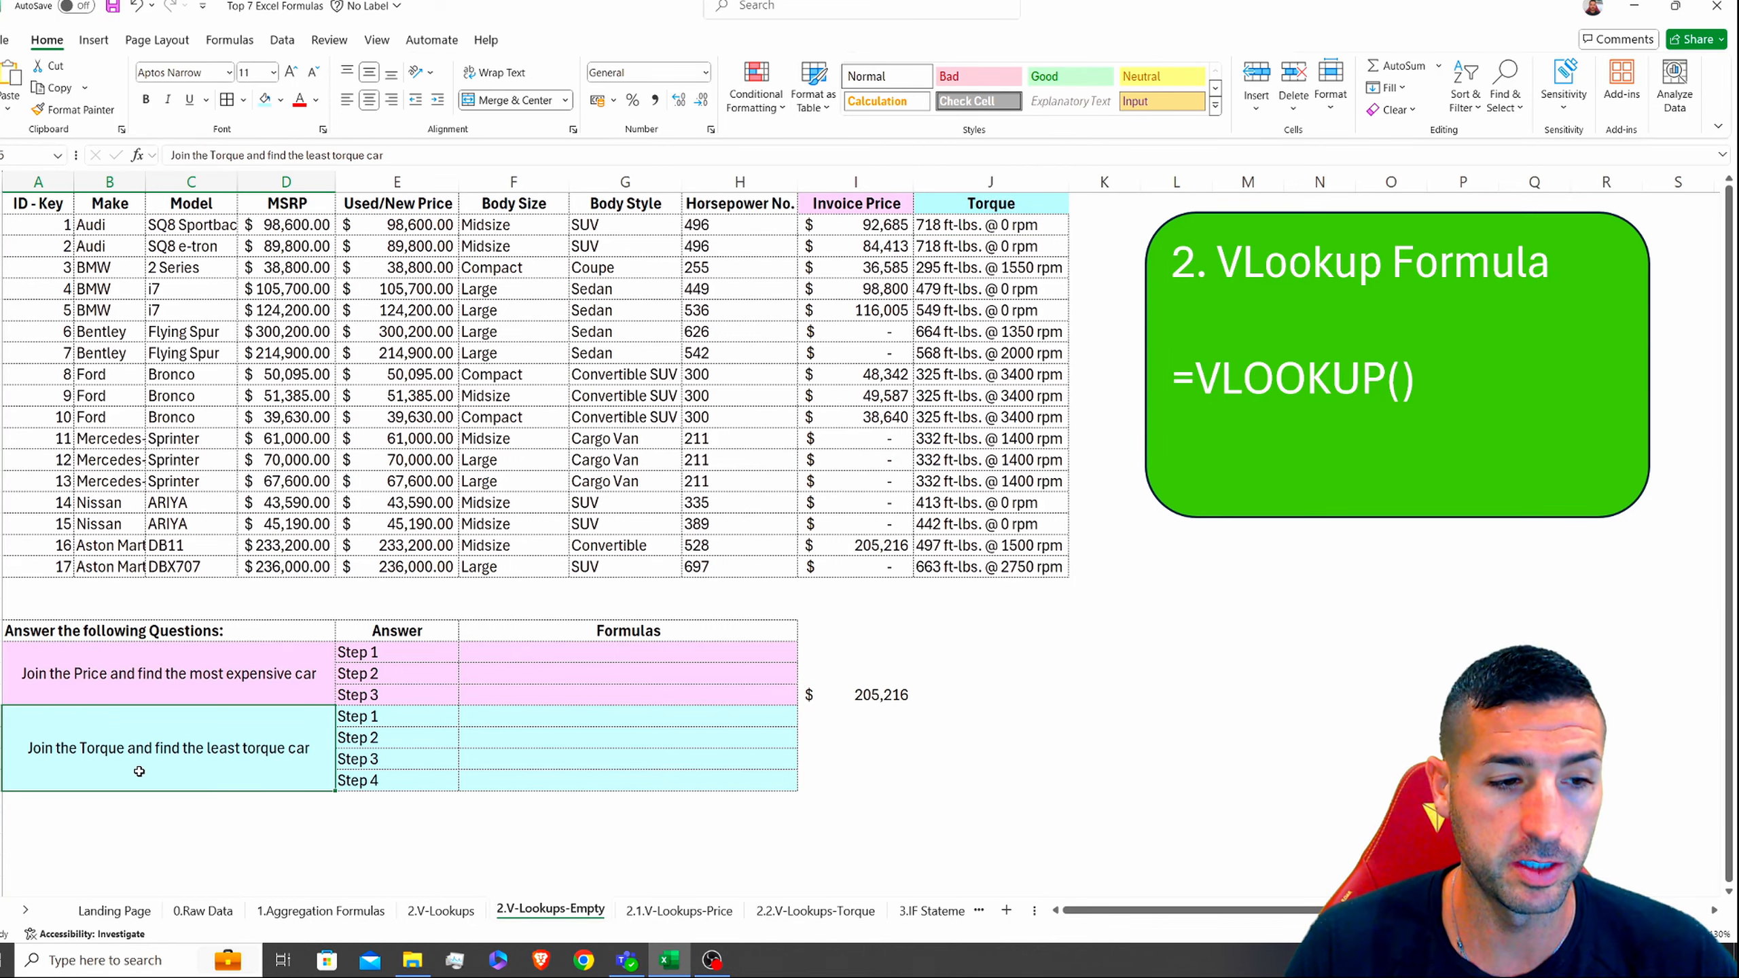
left_click_drag(1052, 555, 1001, 241)
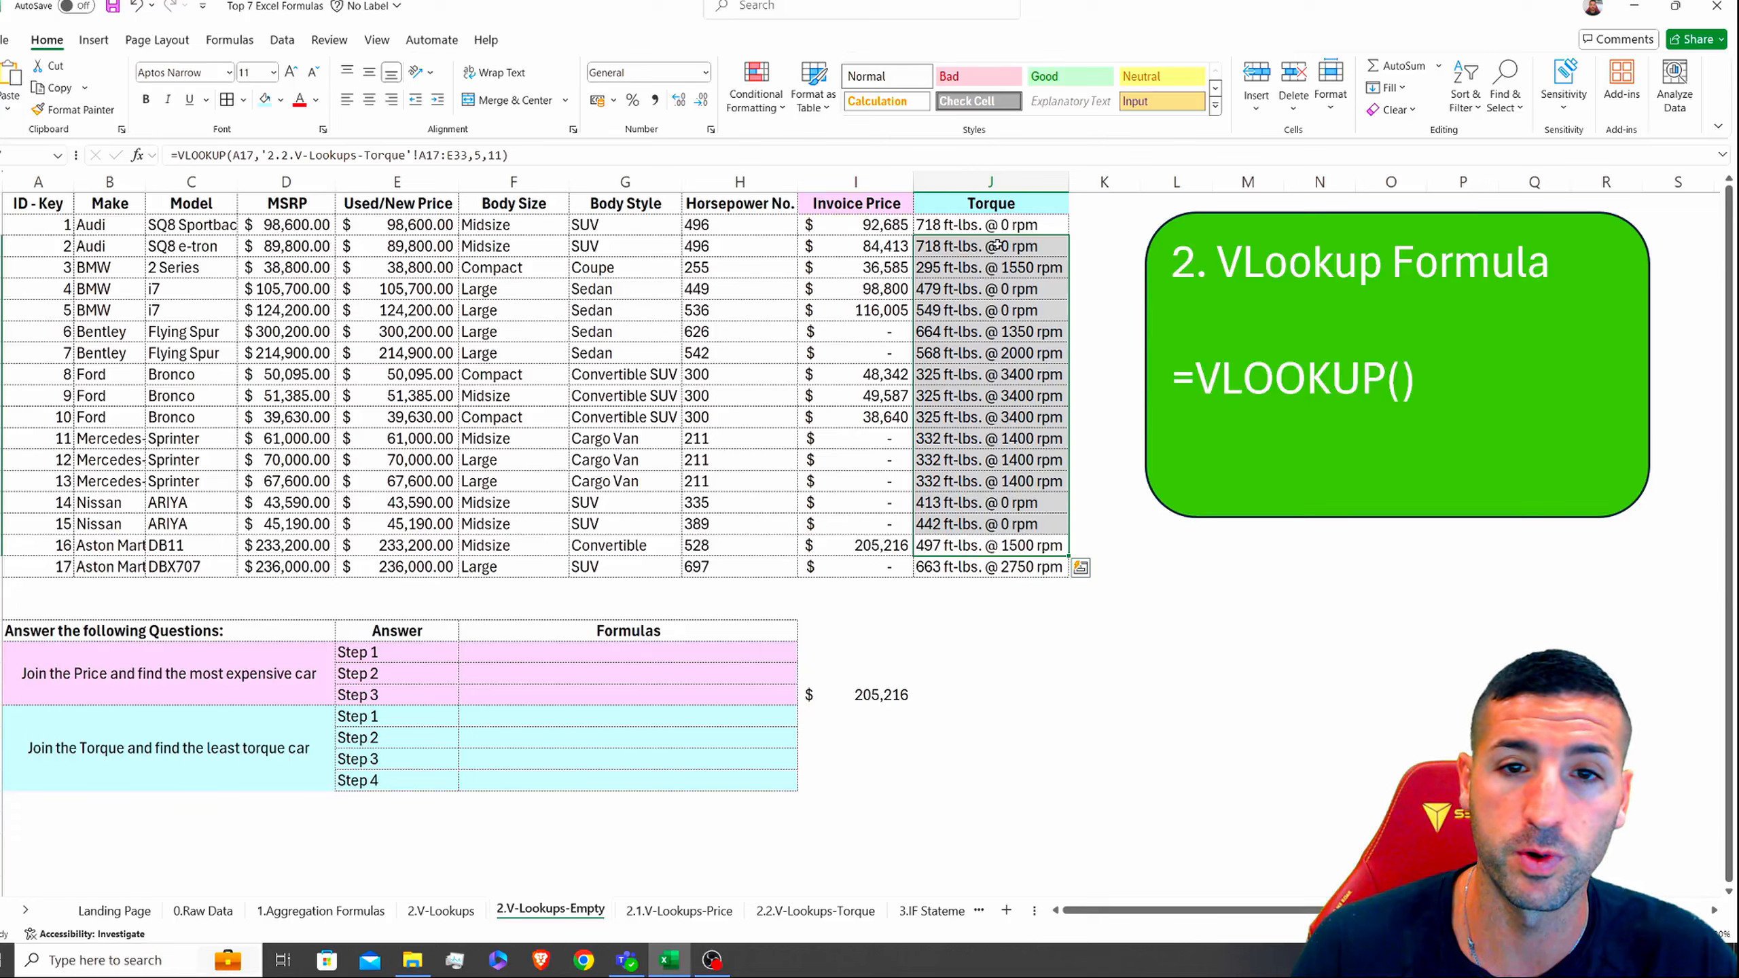
left_click(962, 231)
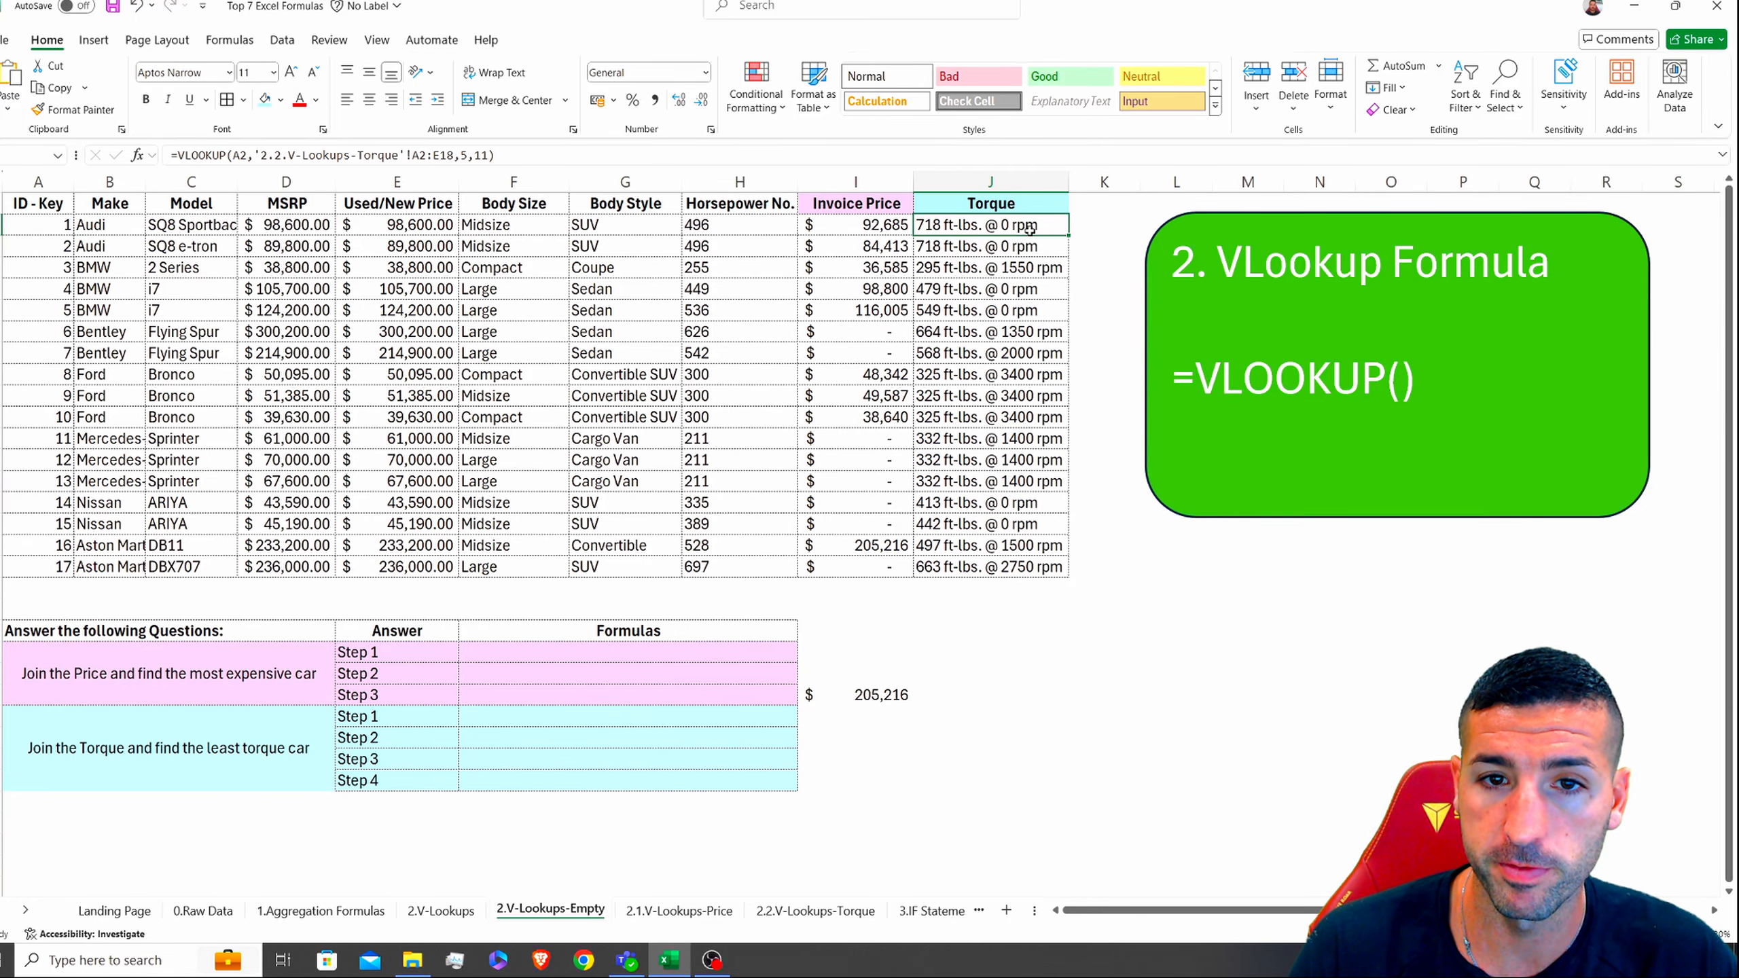
Step: Copy the Torque header from J1 into K1 and change its text to "Torque no"
left_click(1020, 206)
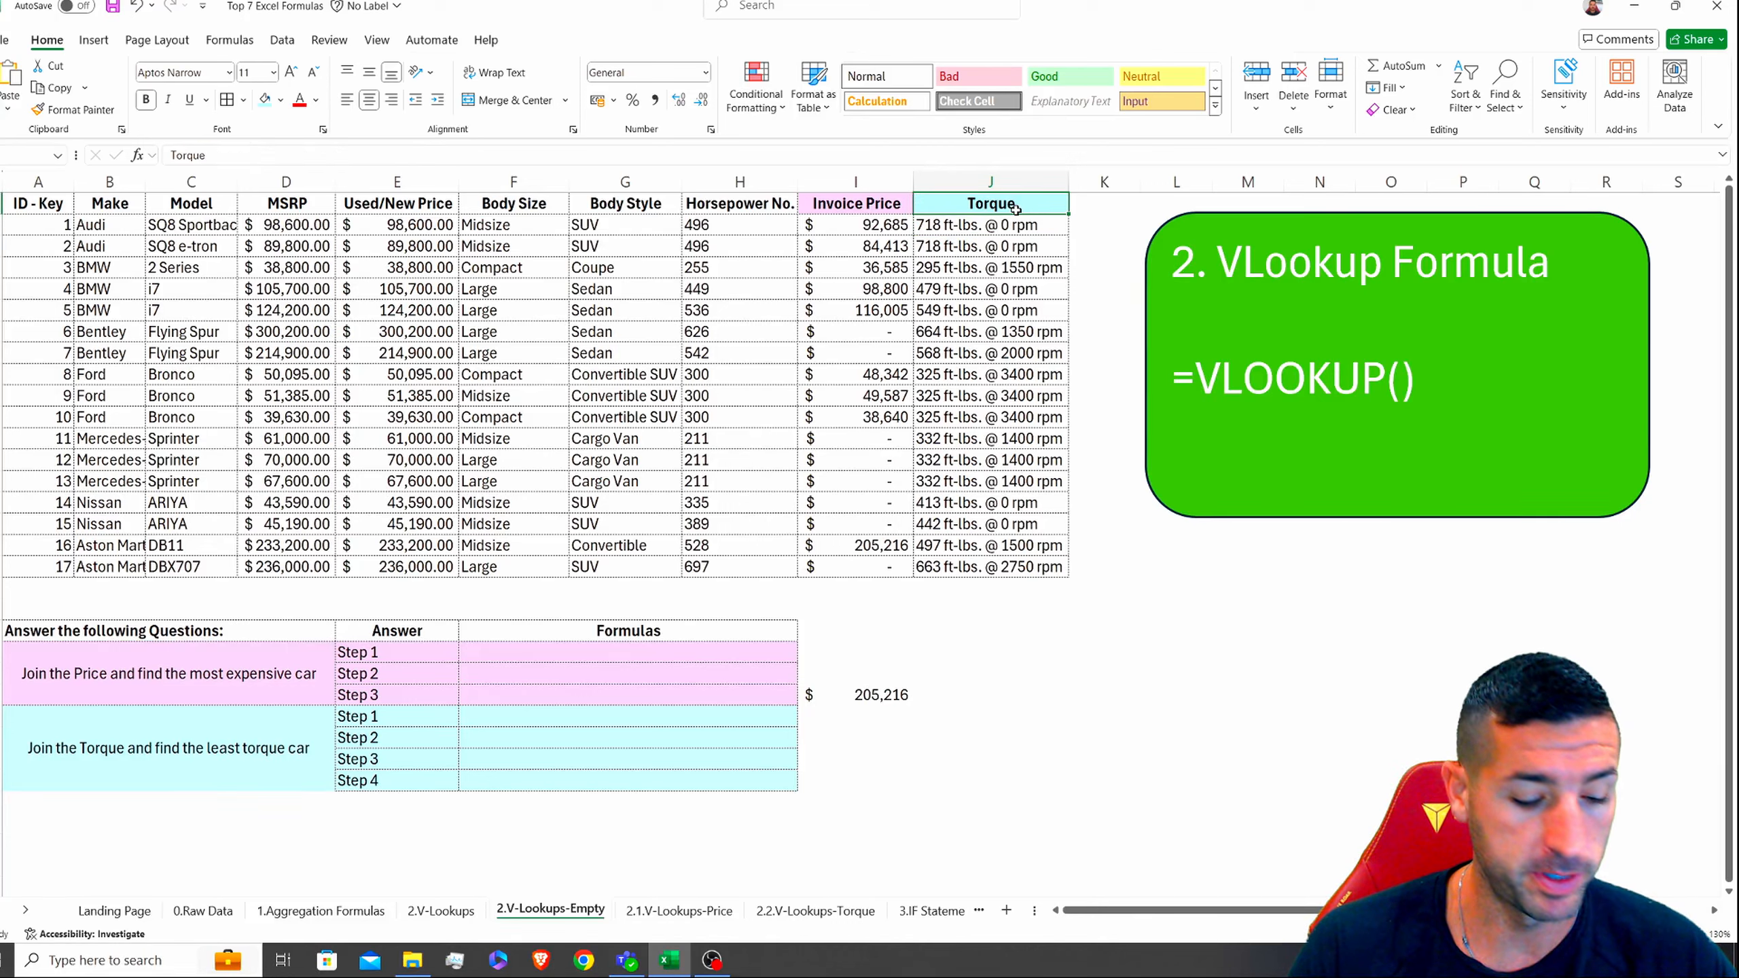
key("ctrl+c")
left_click(1107, 209)
key("ctrl+v")
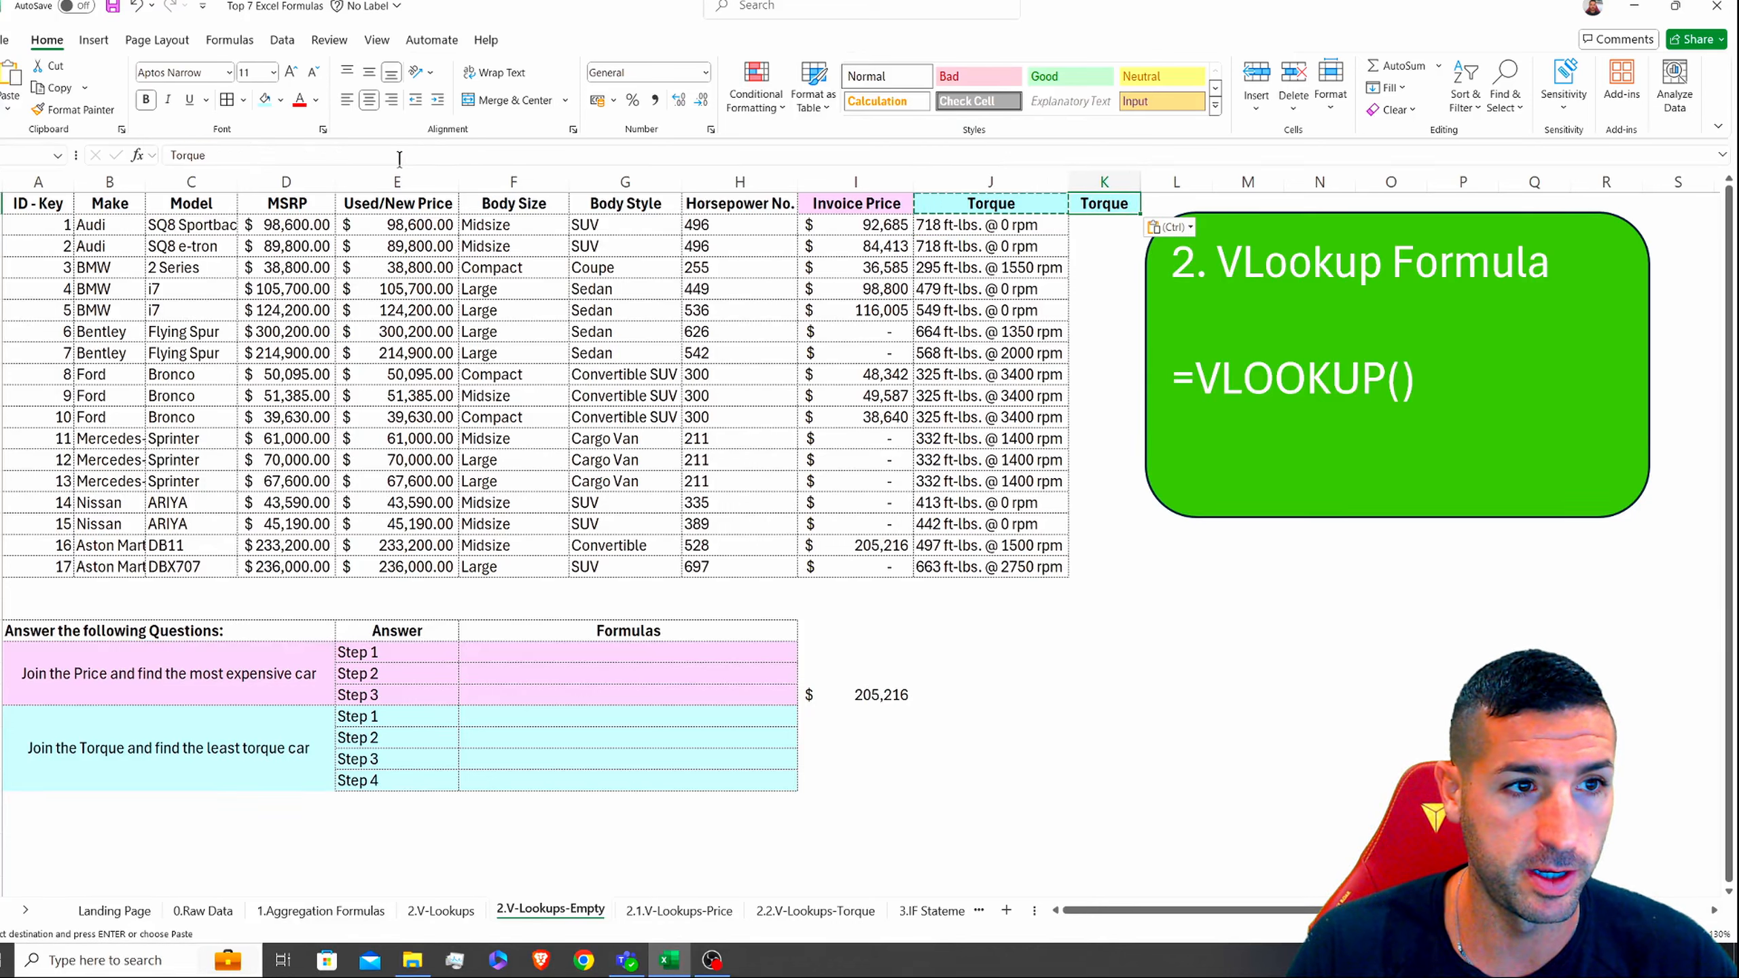
left_click(362, 156)
type("no")
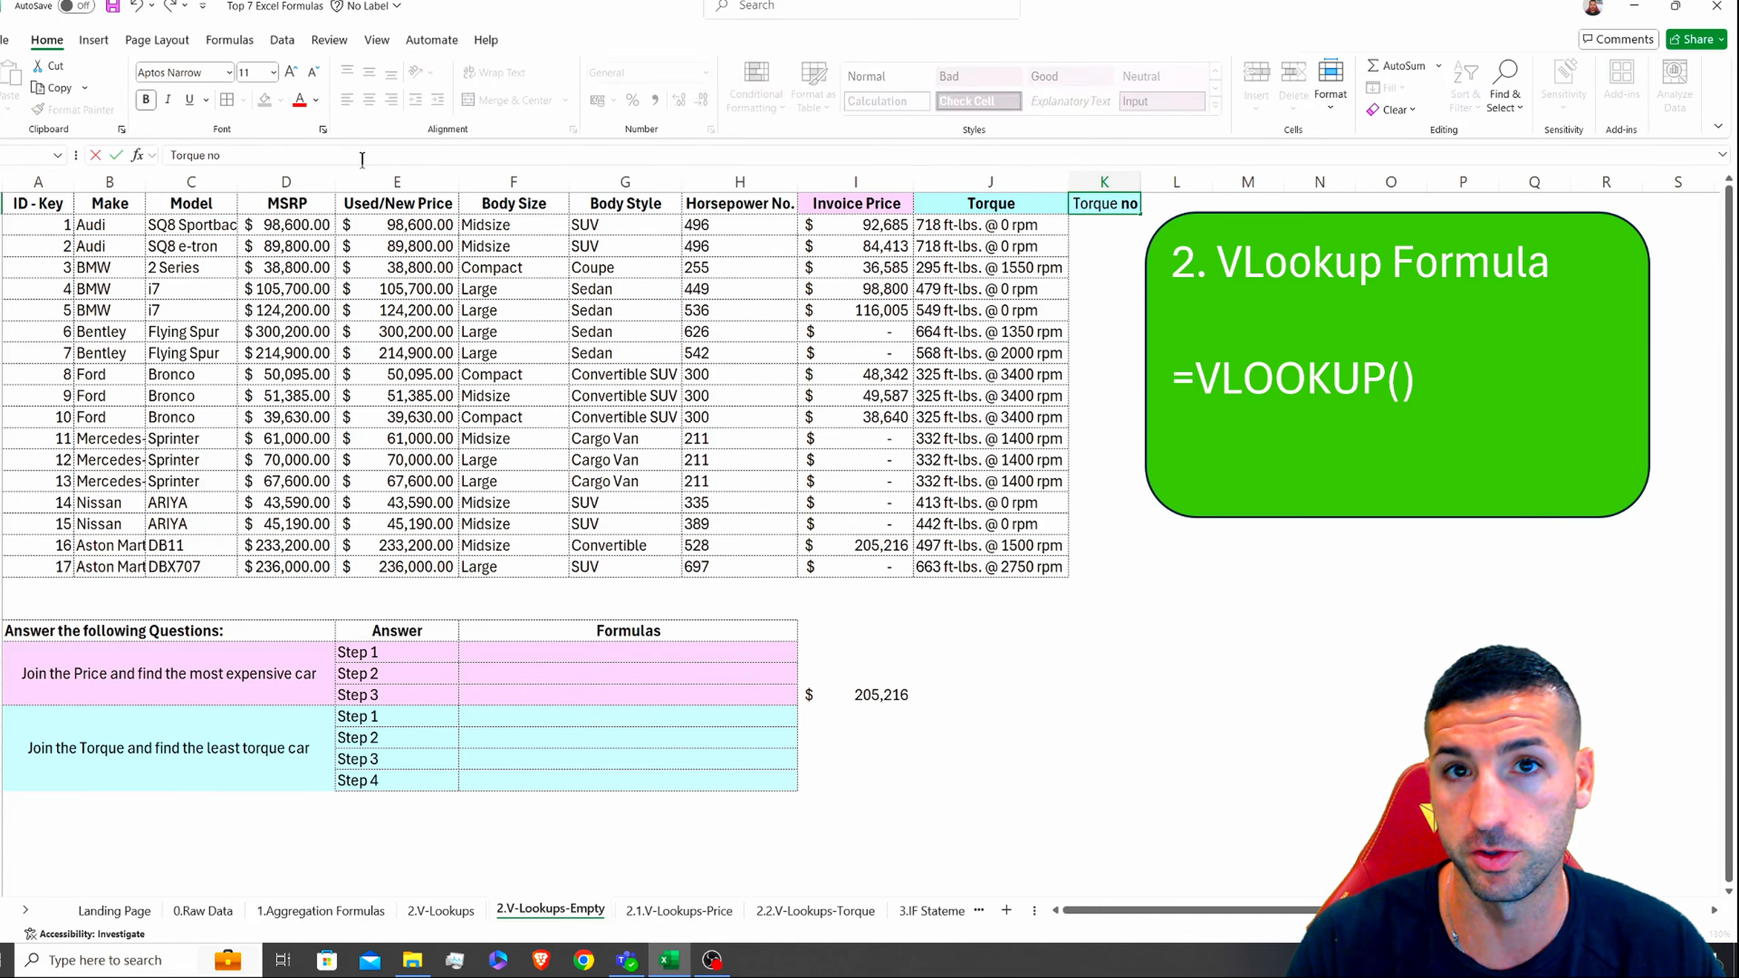
key("Return")
Step: Enter =LEFT(J2,3) in K2 to extract the torque number and fill the formula down to K18
type("=")
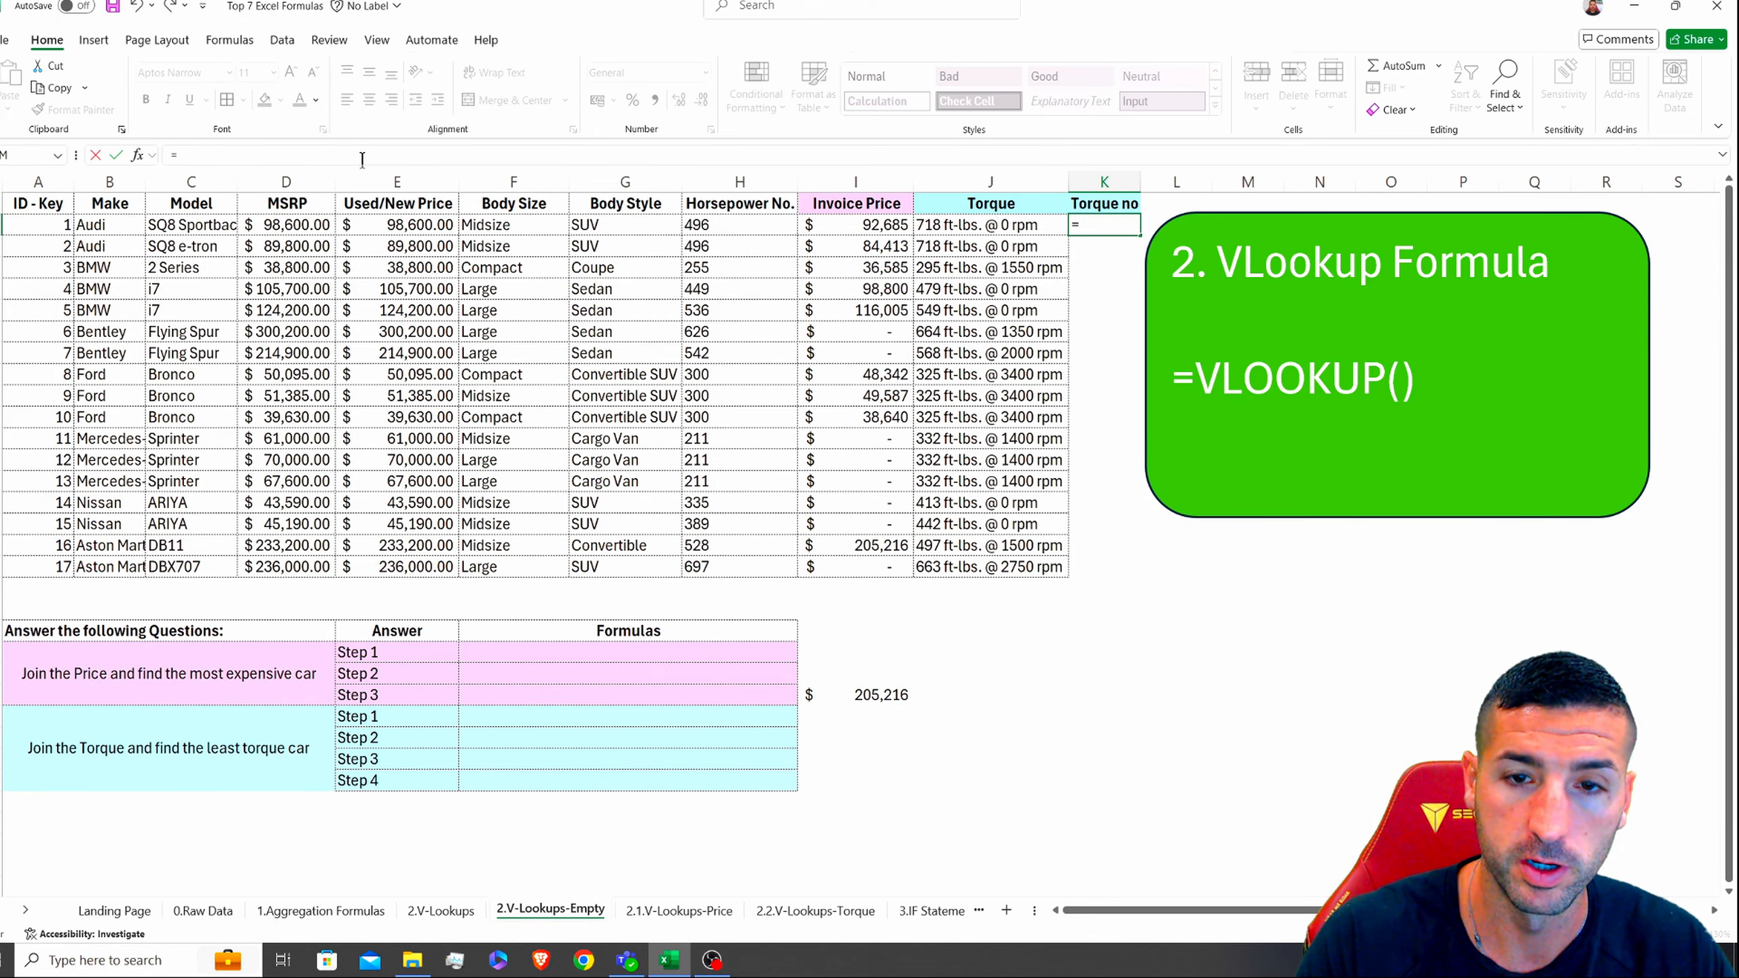
type("left(")
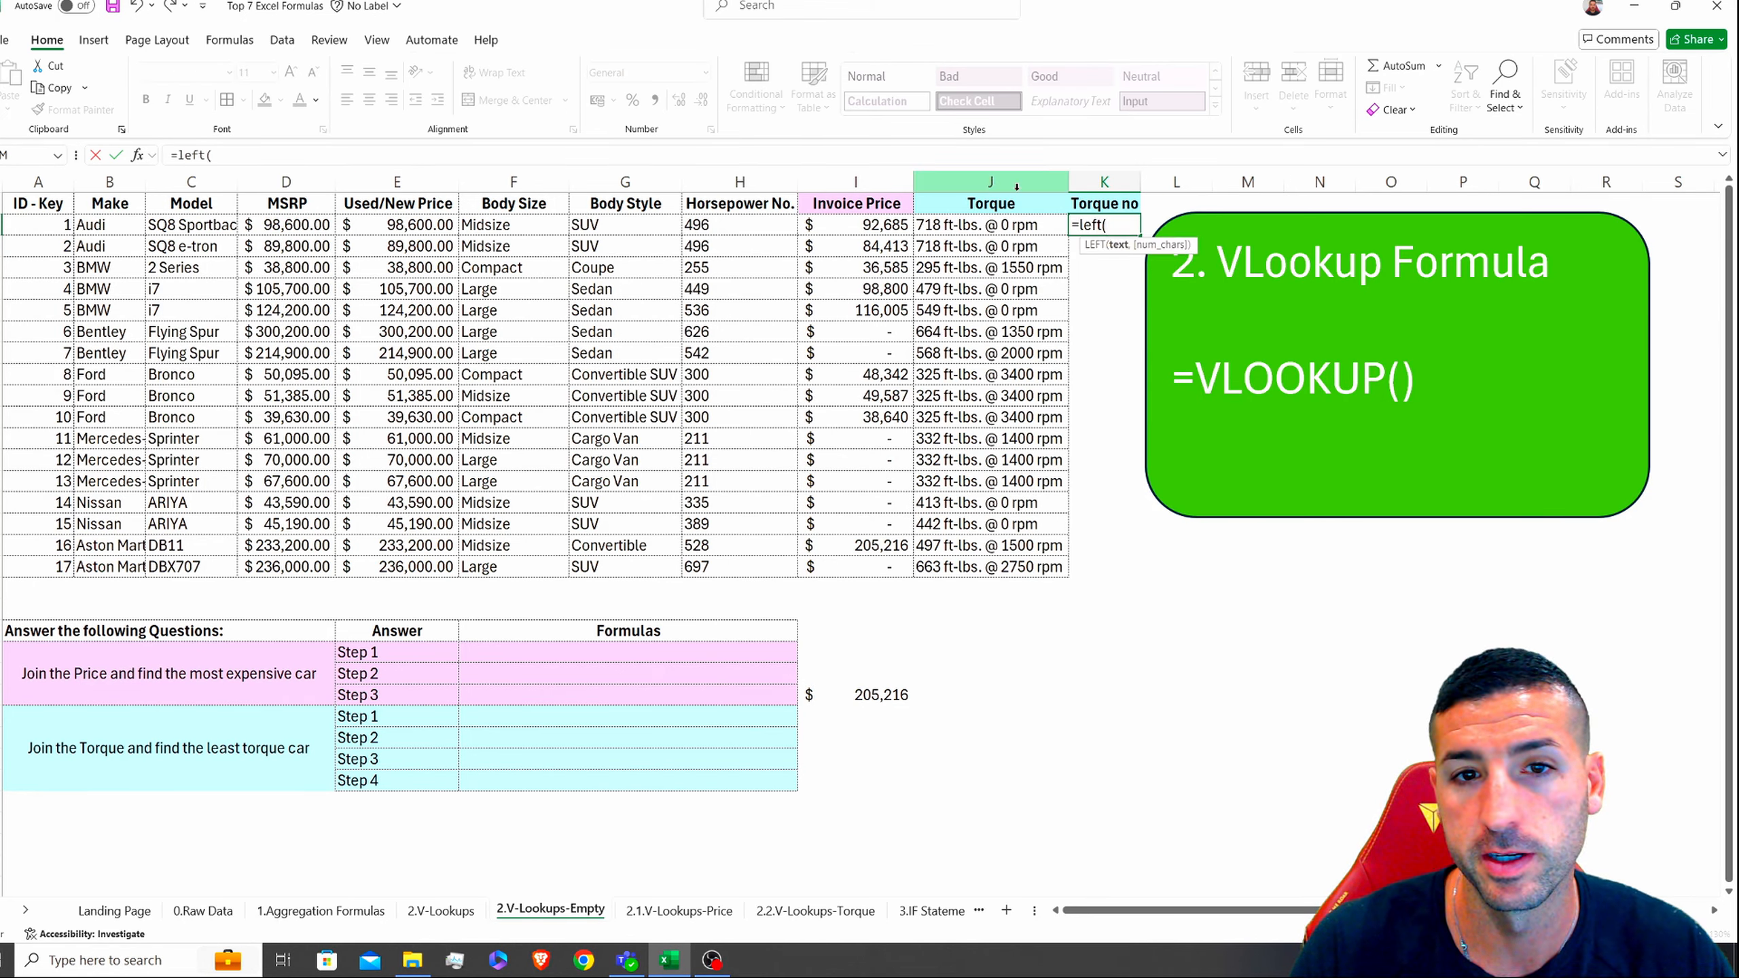
left_click(1005, 230)
type(",3")
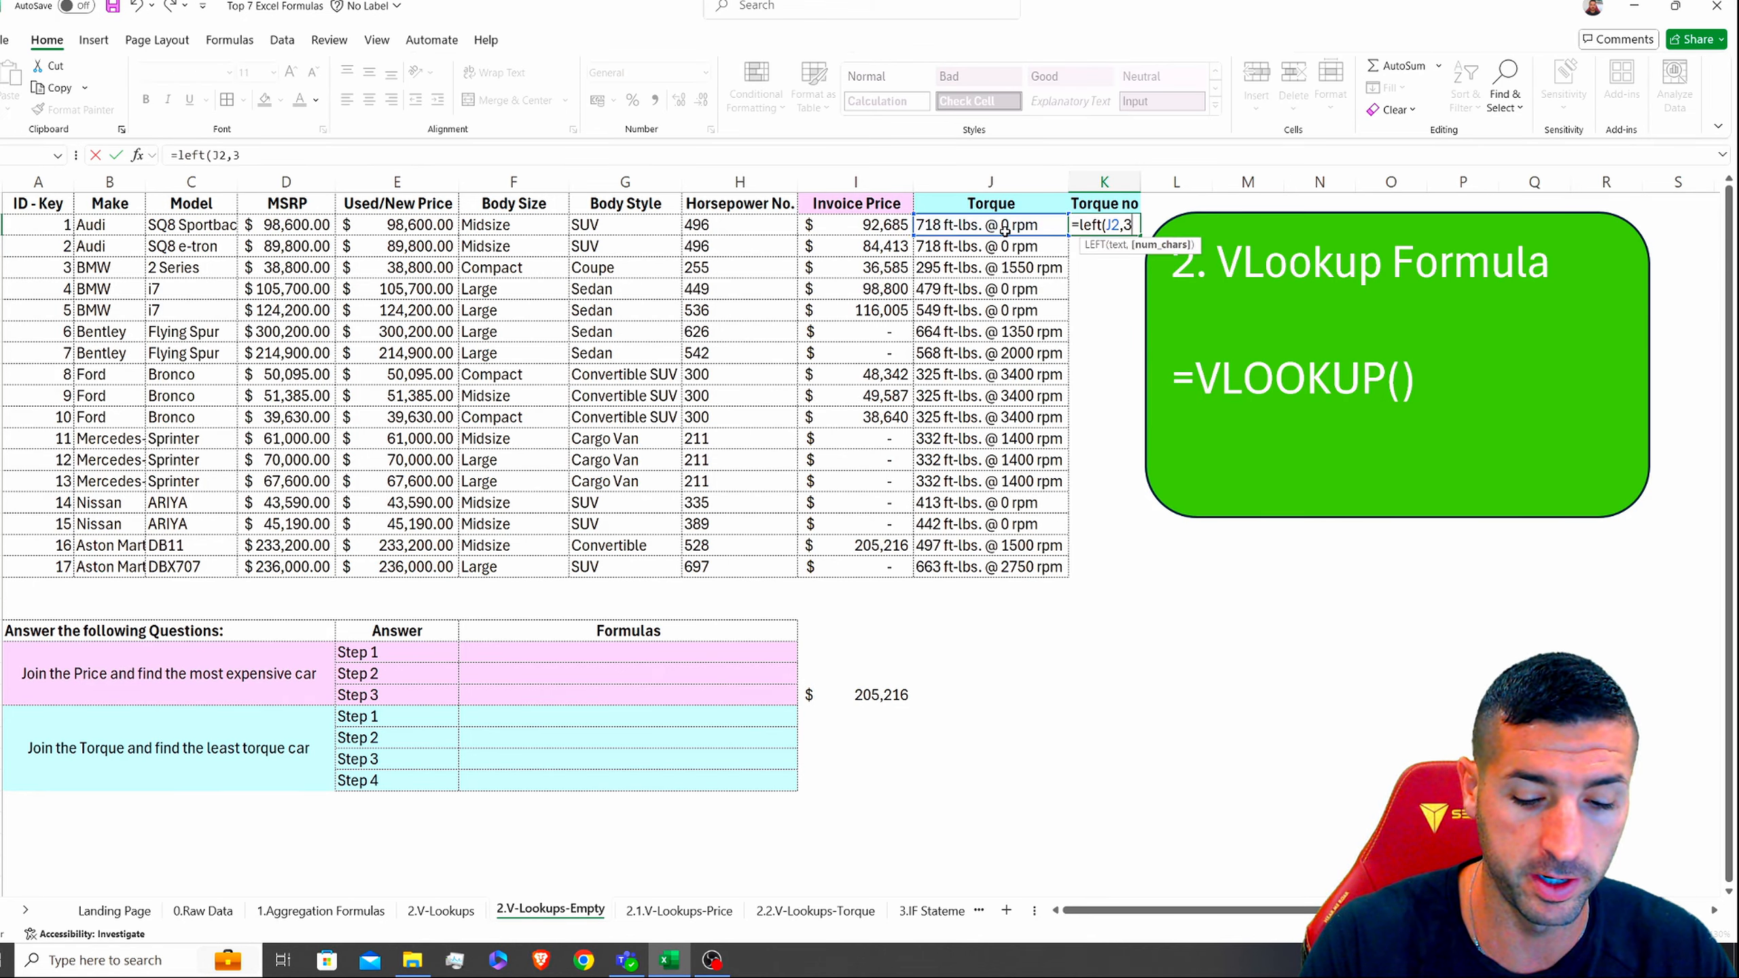
key("Return")
left_click(1119, 226)
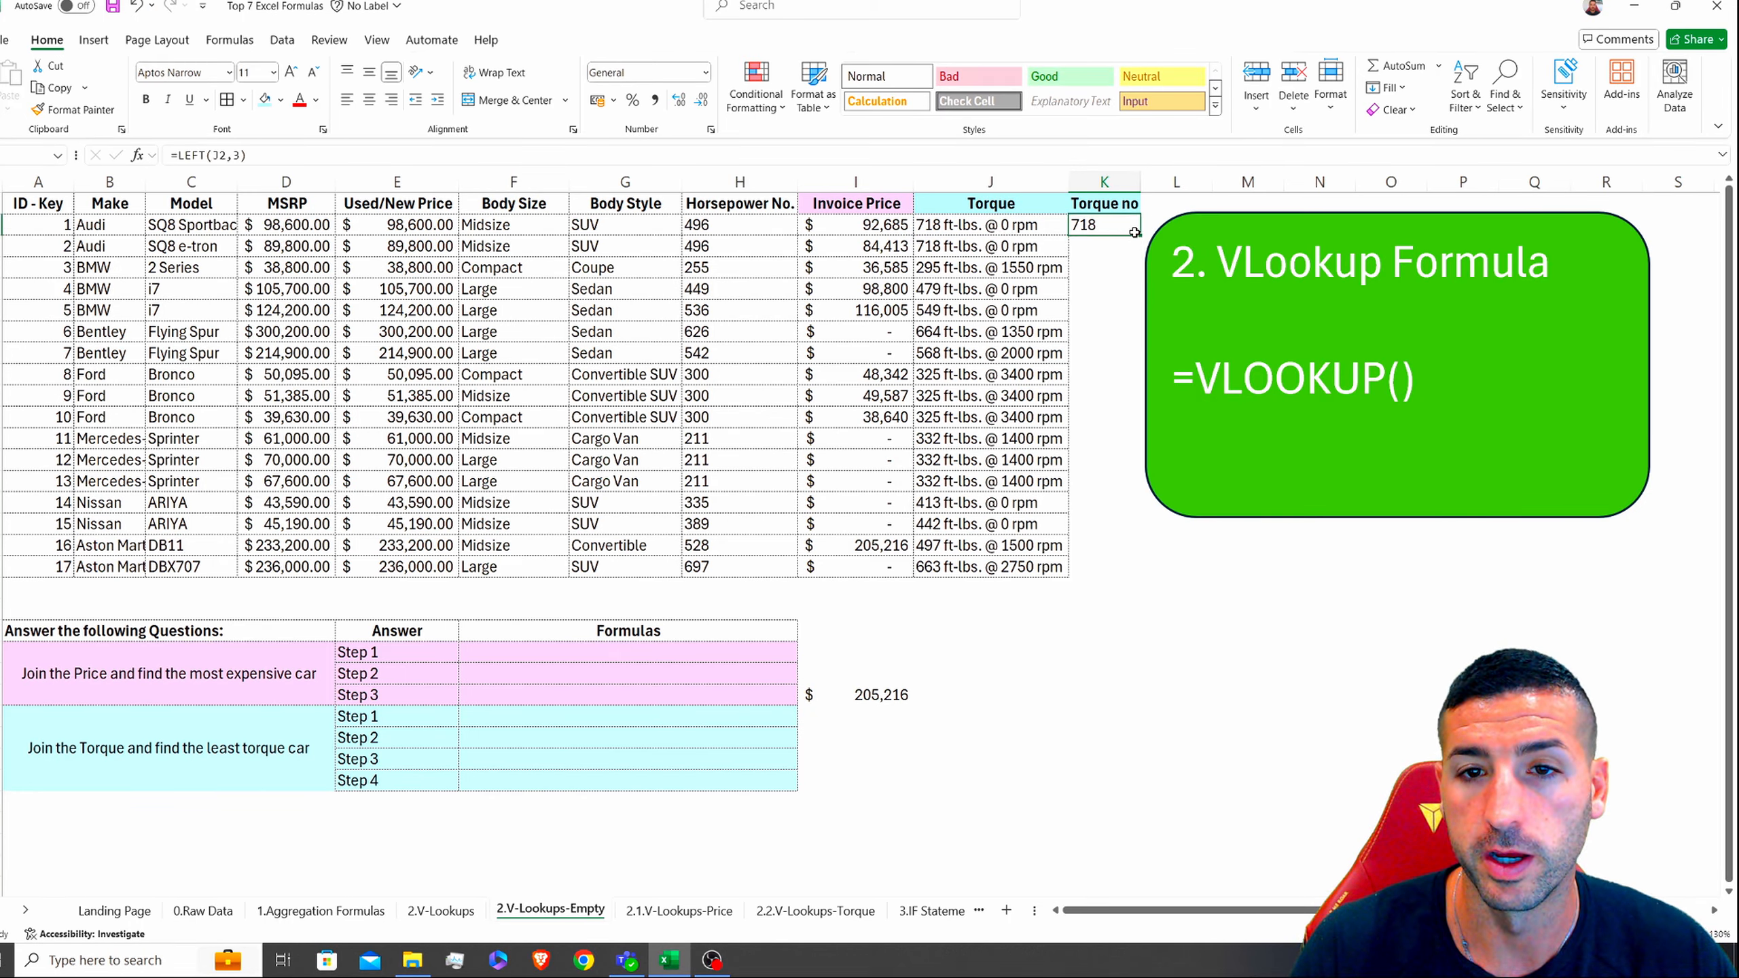
double_click(1139, 236)
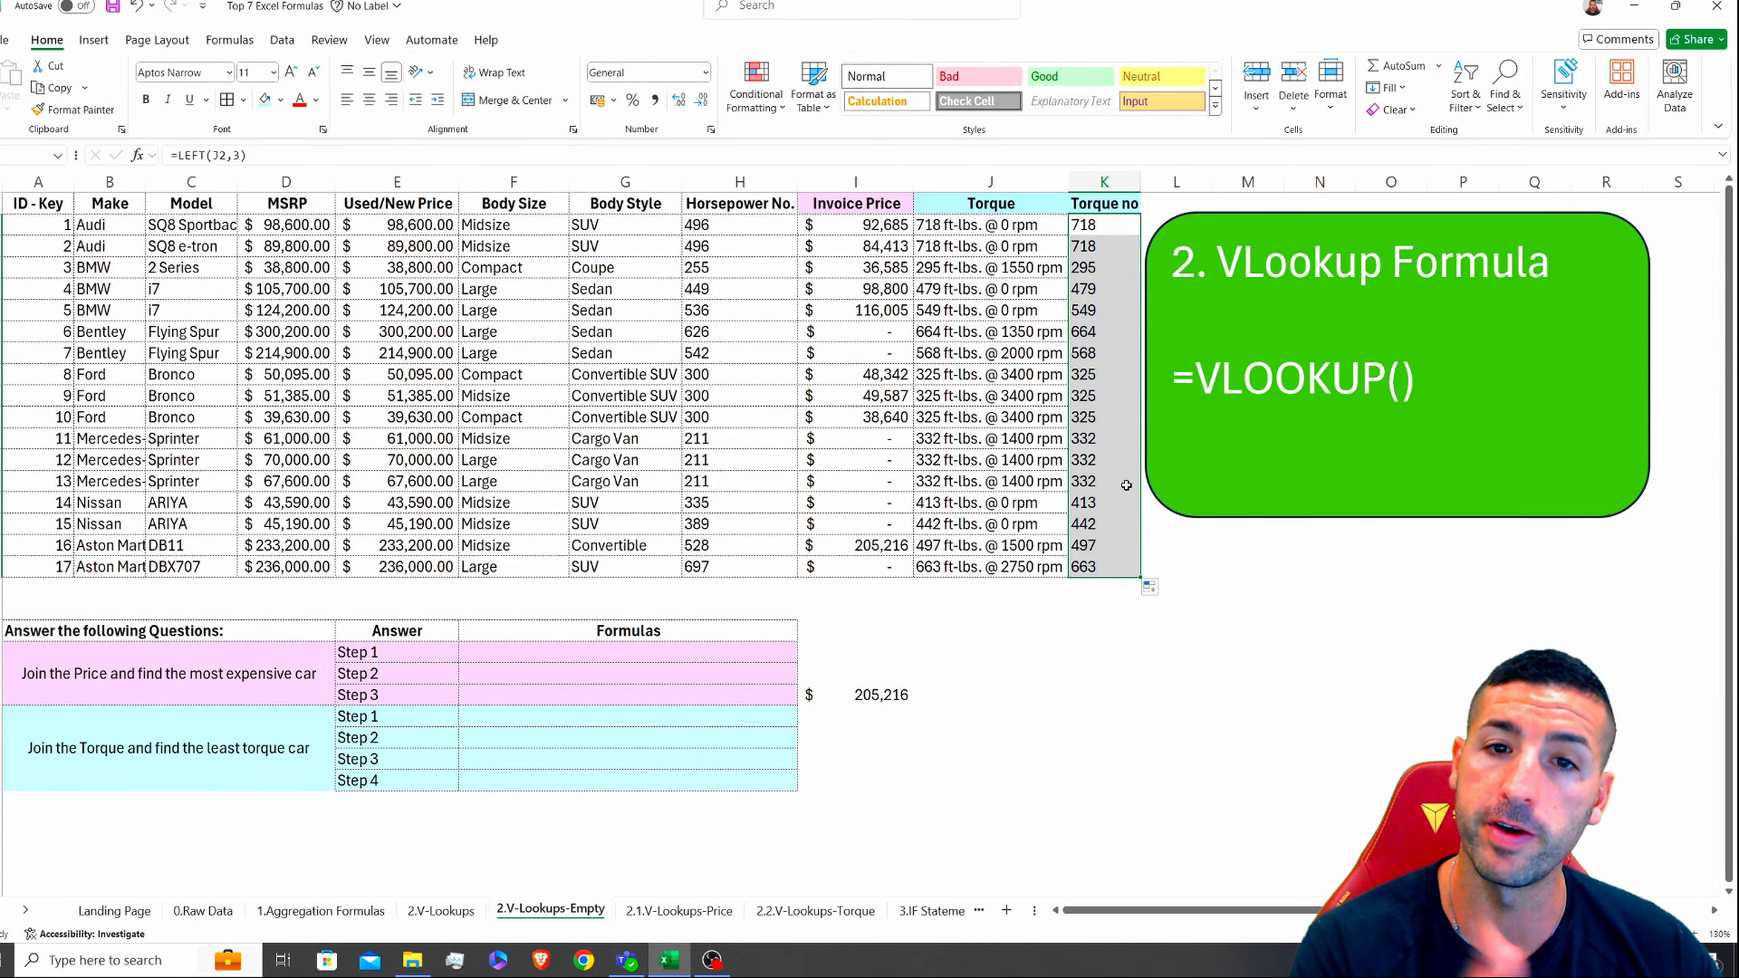
left_click(1007, 225)
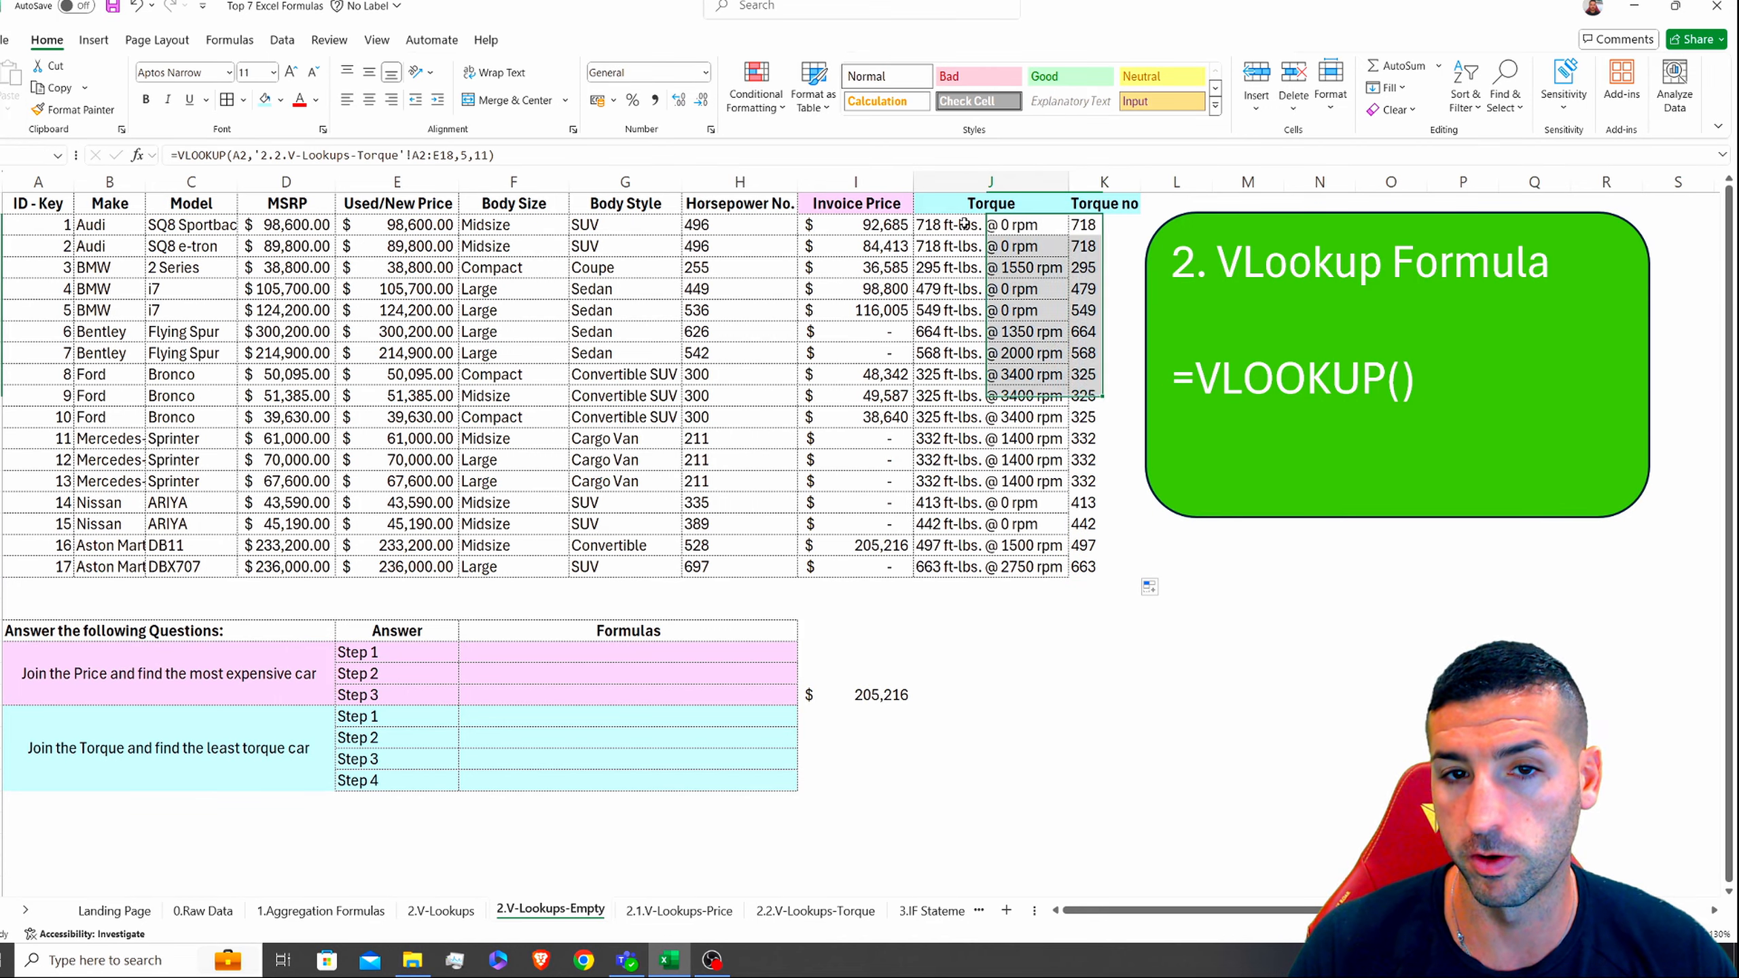
Step: Enter =MIN(K2:K18) in I28, beside Step 4 of the least torque question, to find the lowest torque number
left_click(1097, 229)
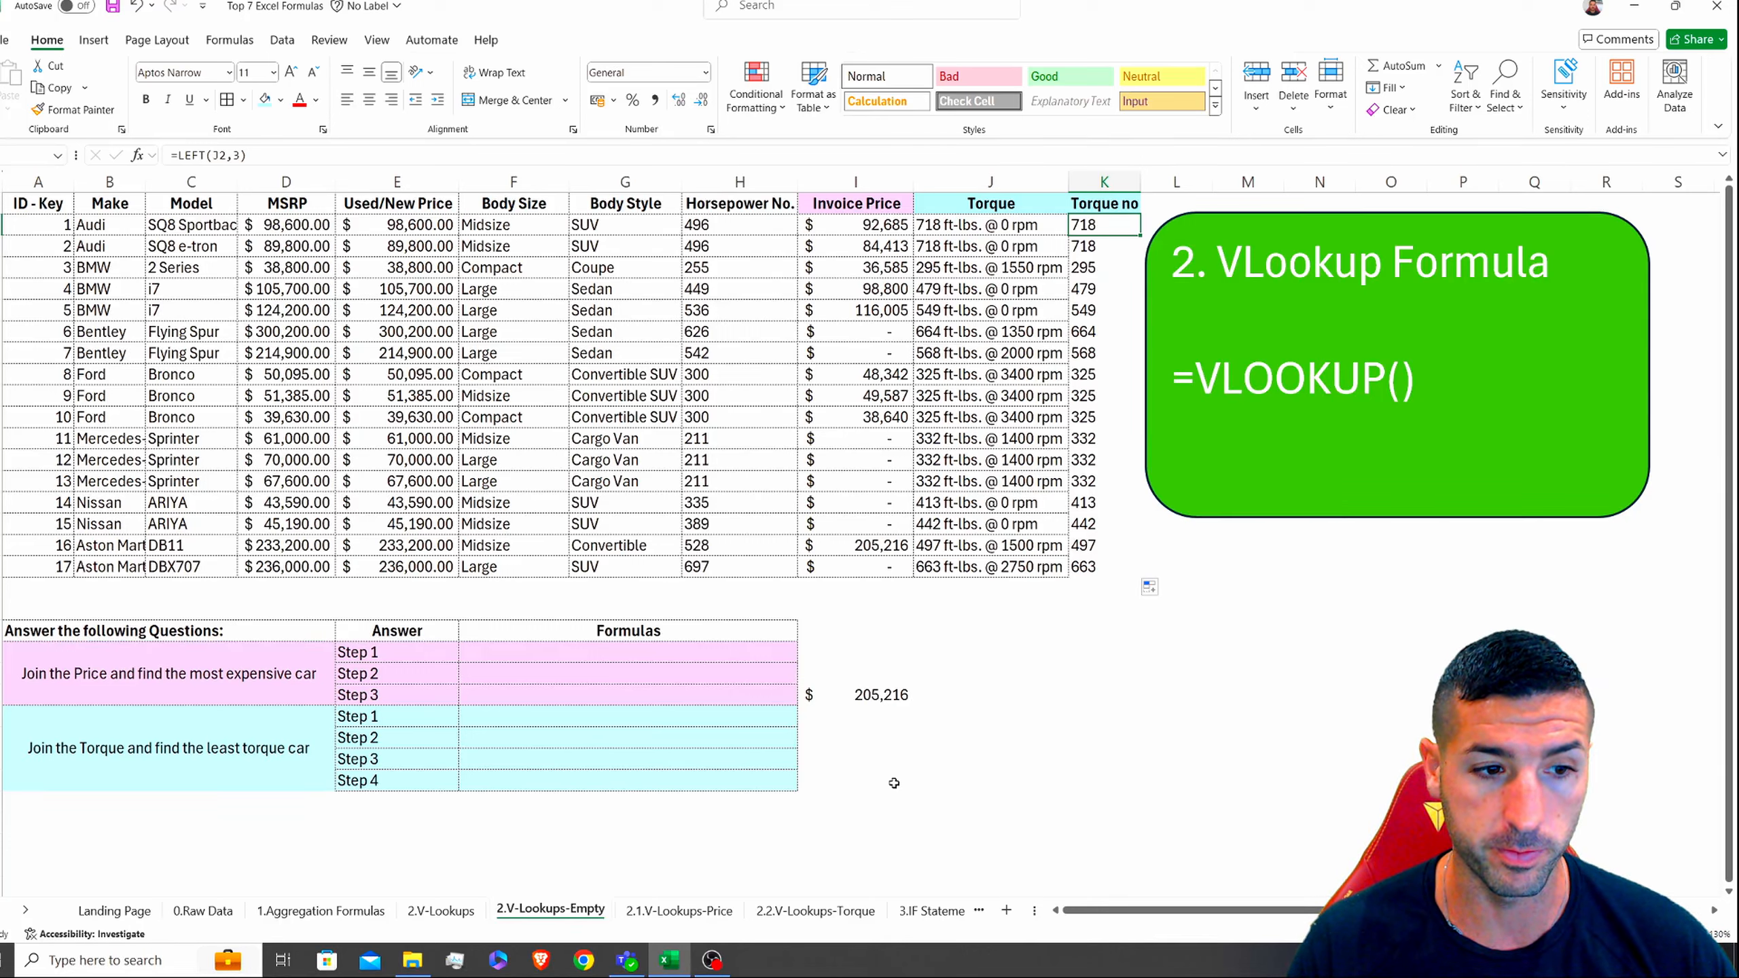
left_click(267, 755)
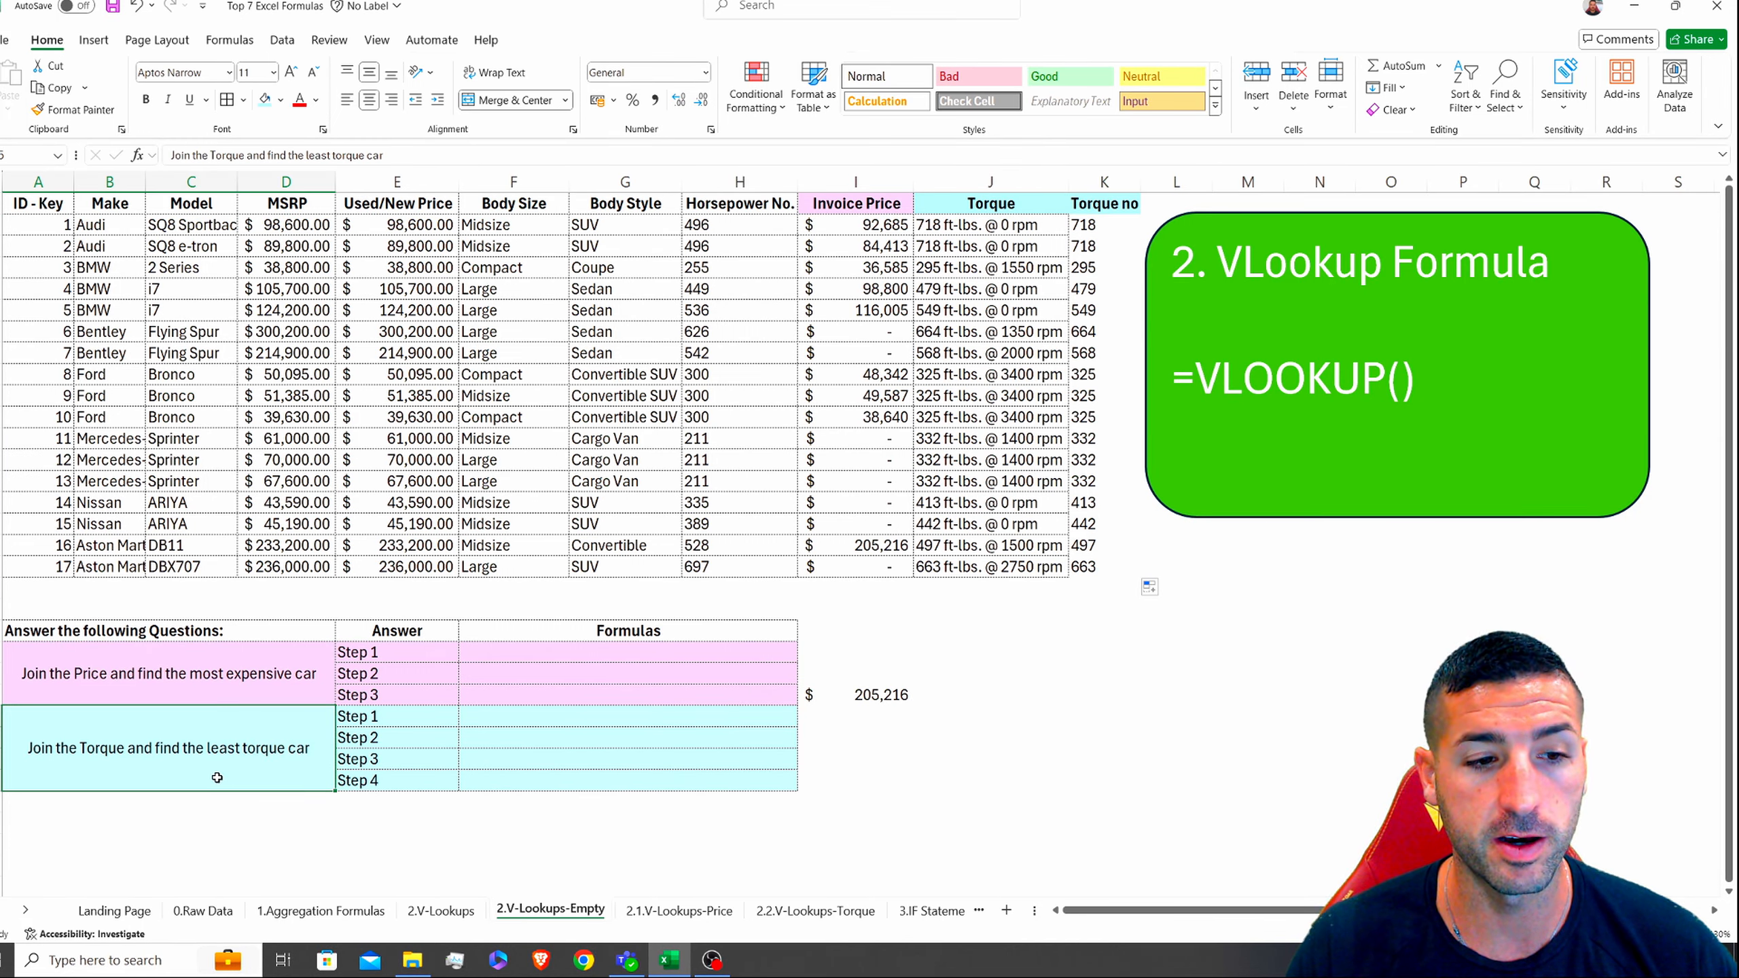
left_click(855, 777)
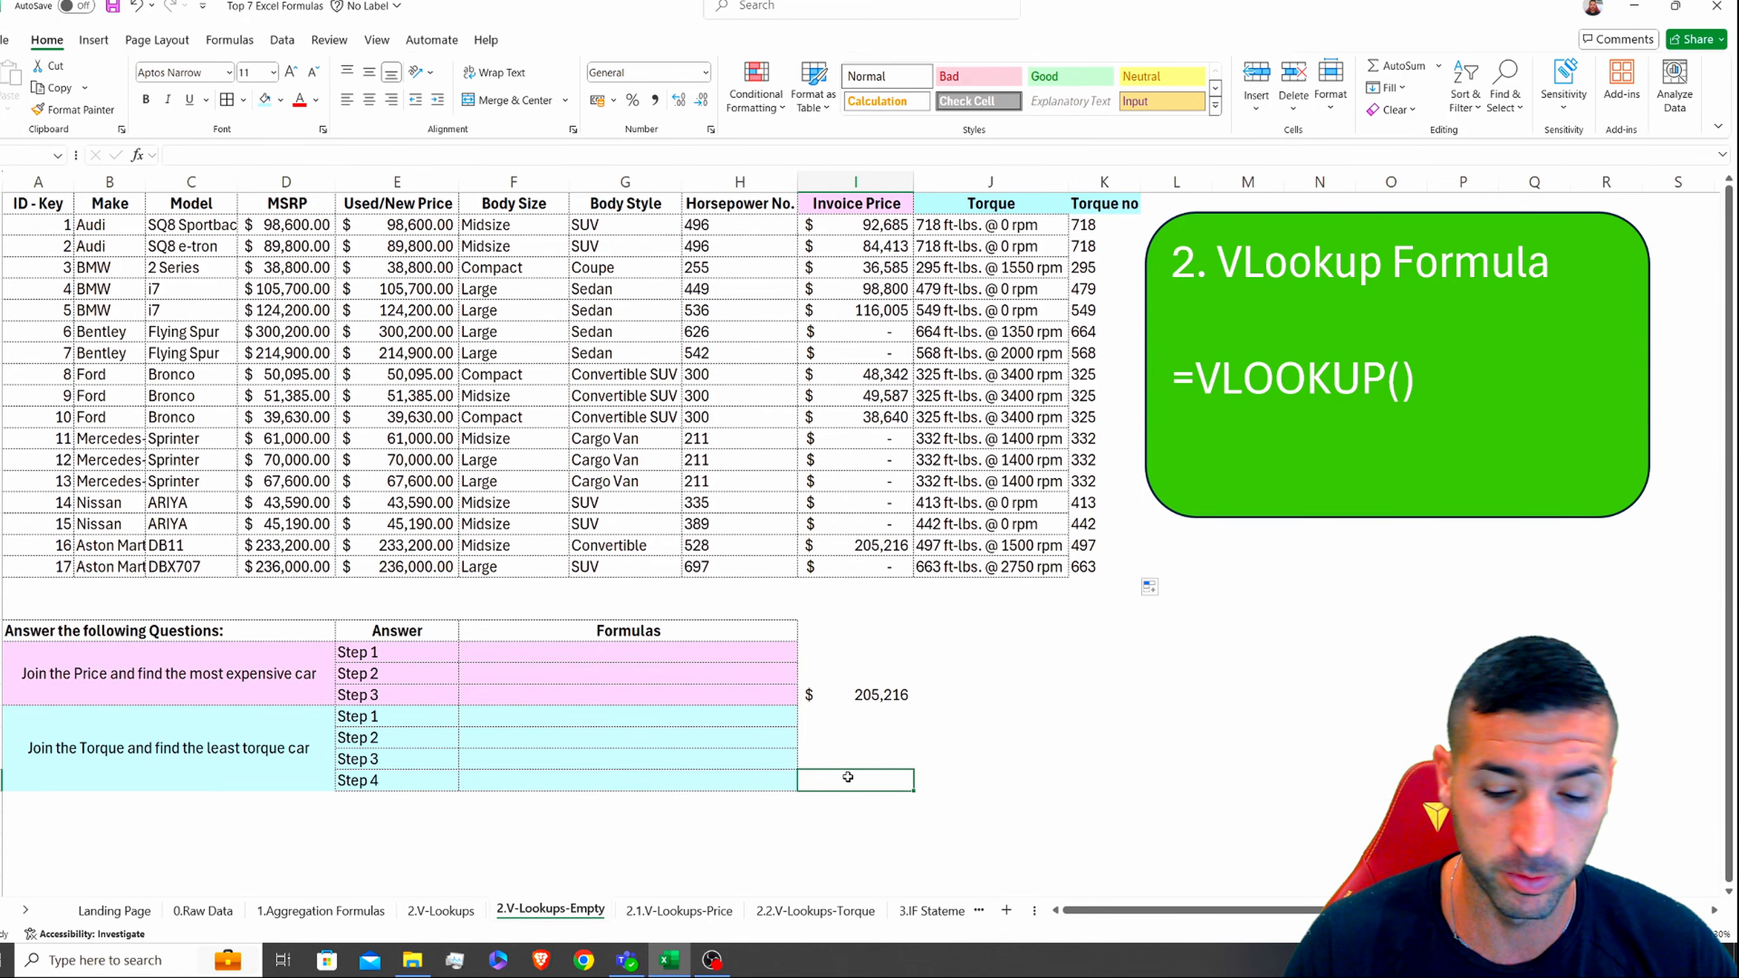
type("=min(")
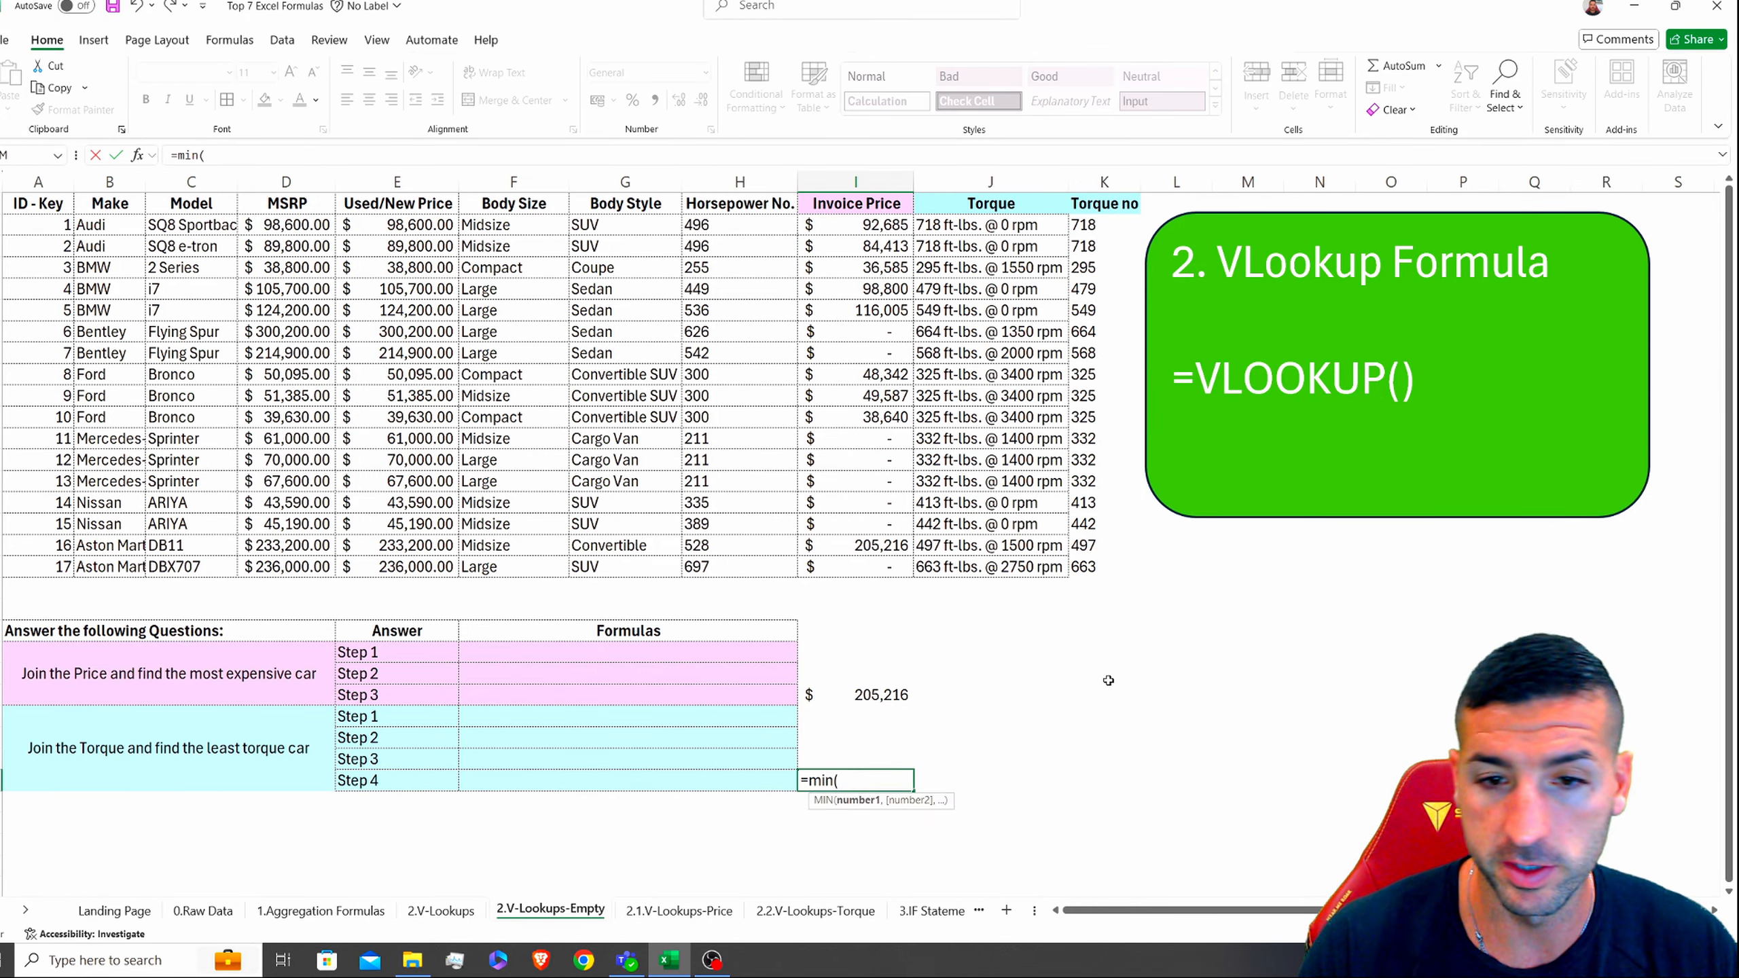
left_click_drag(1100, 574, 1098, 226)
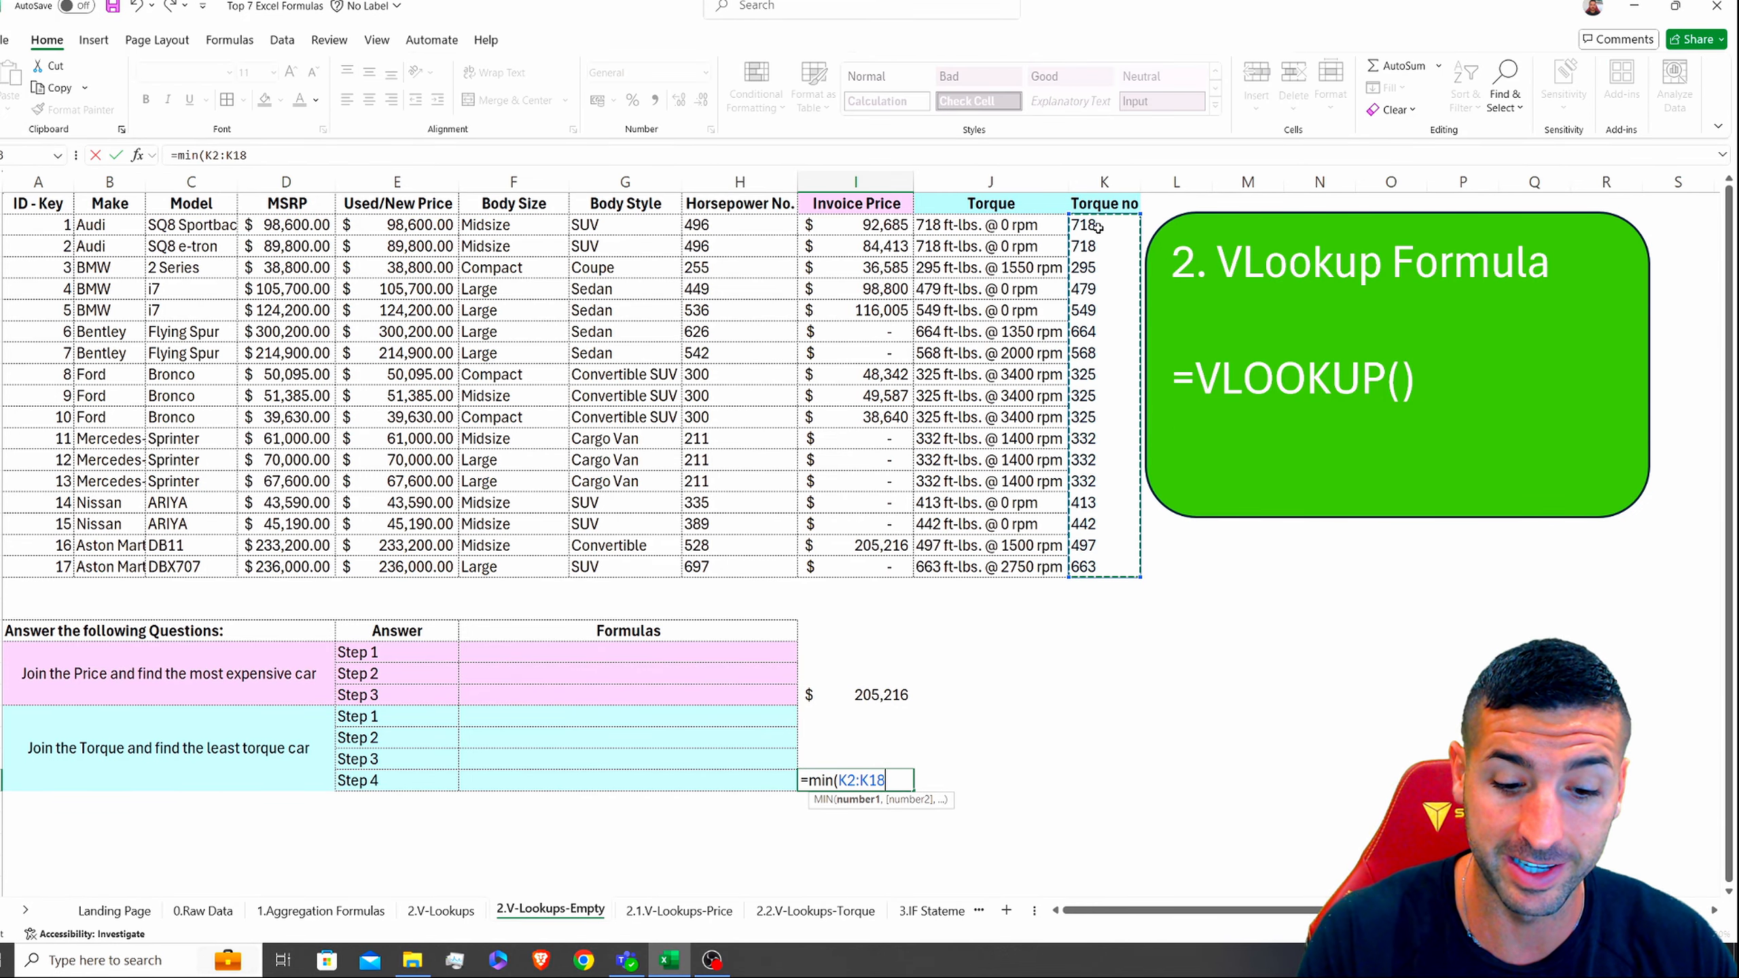
key("Return")
key("Up")
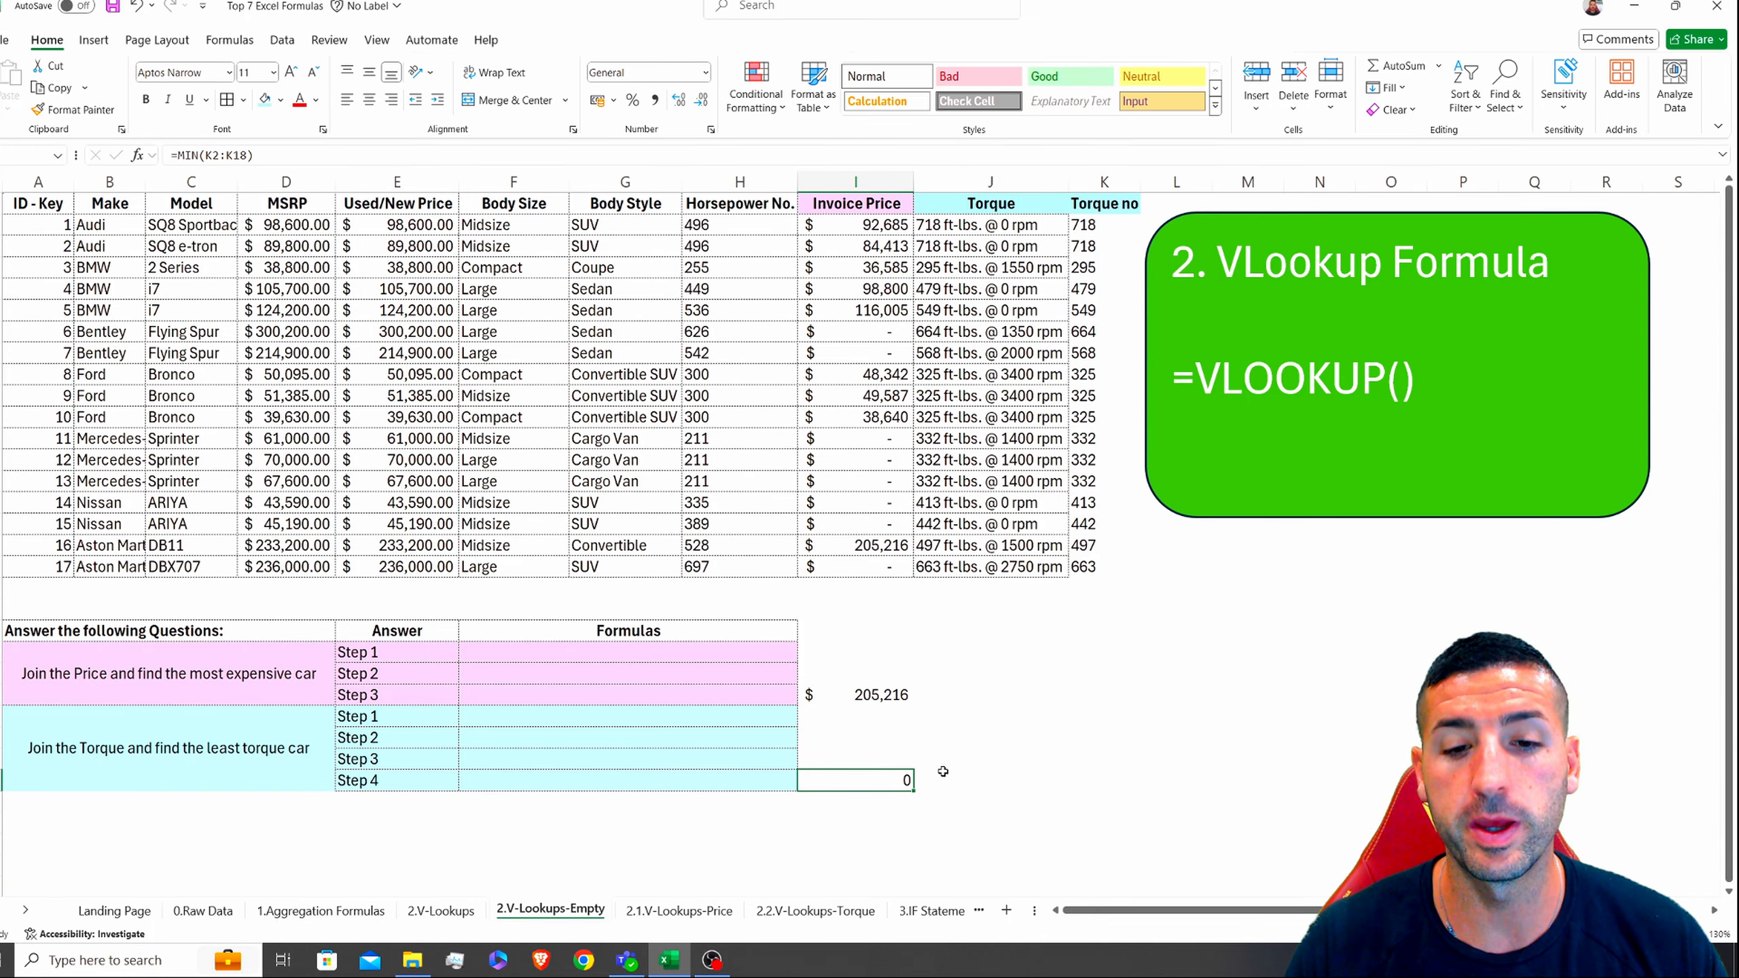
Step: Change the K2 formula to =VALUE(LEFT(J2,3)), fill it down to K18 and centre the torque numbers
left_click(1098, 225)
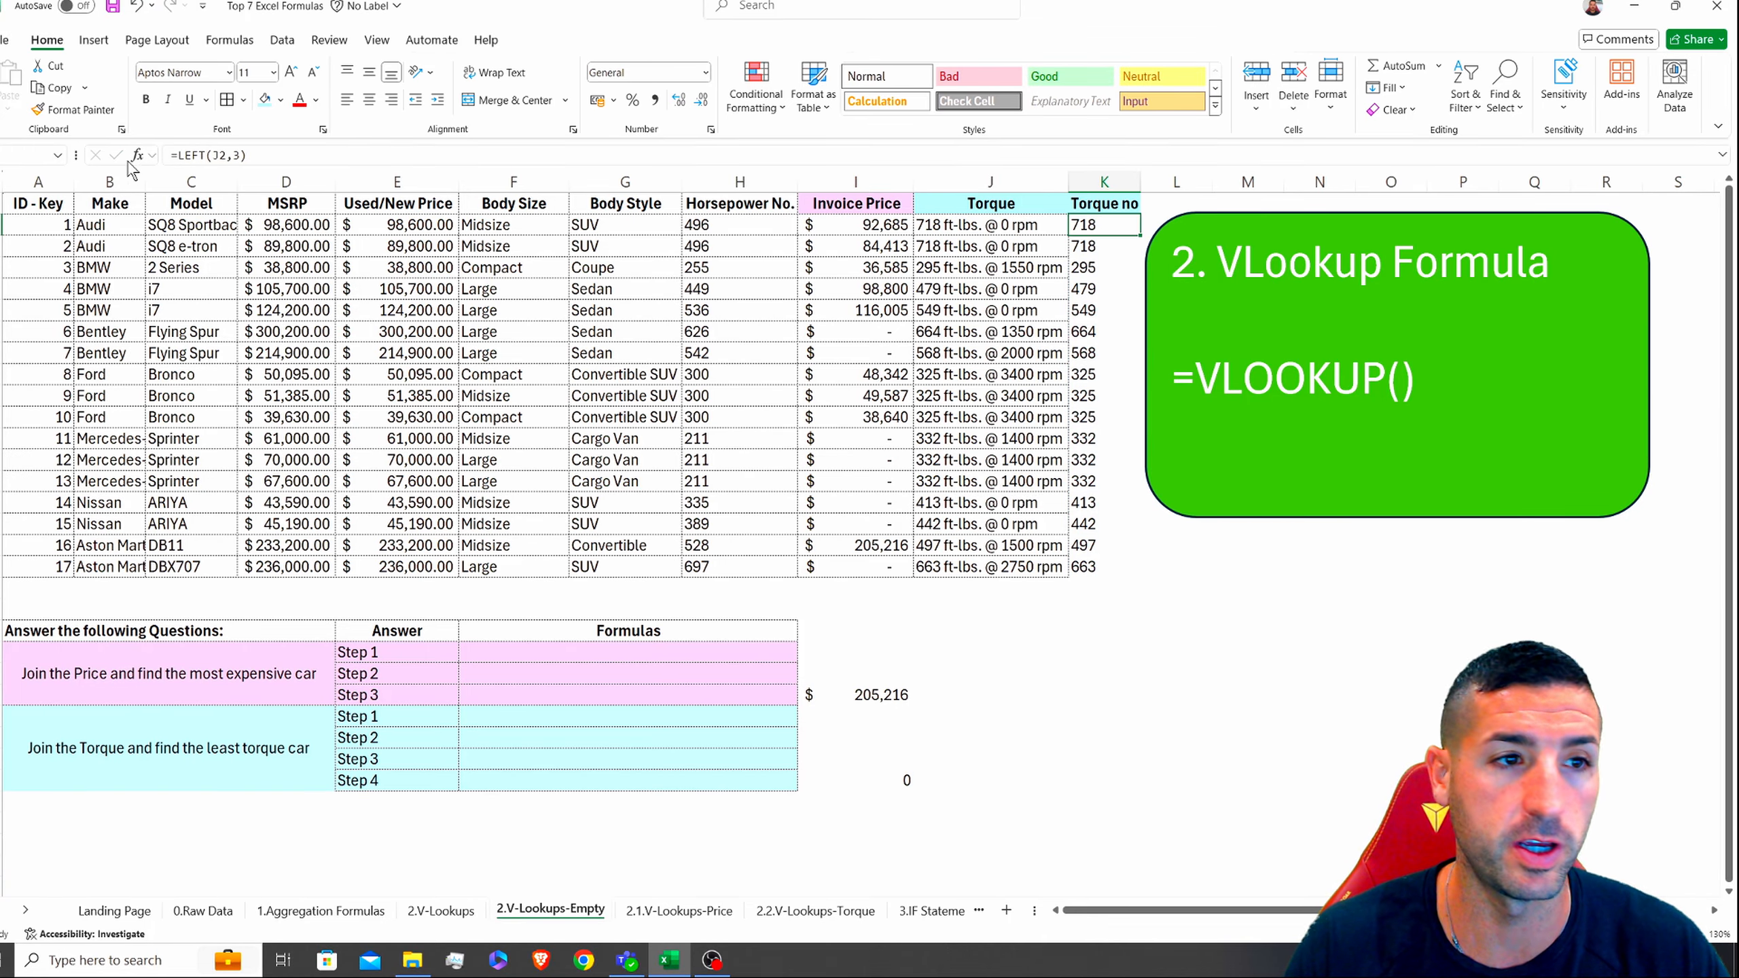
left_click(176, 156)
type("value(")
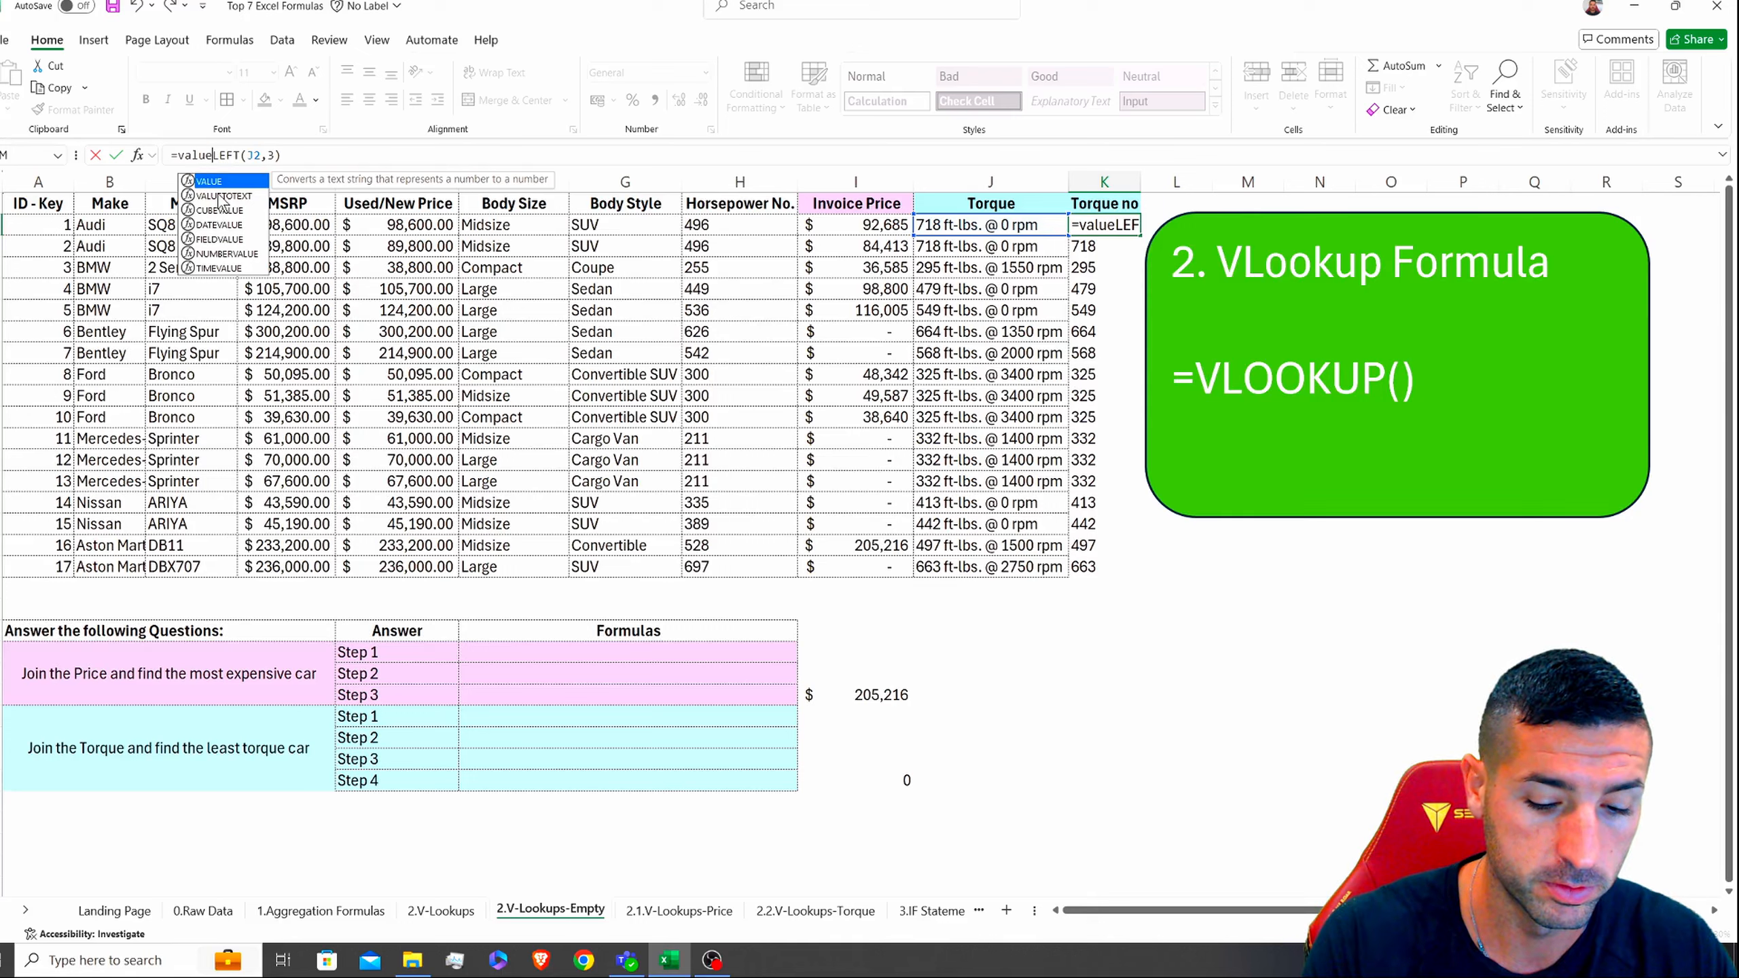
type(")")
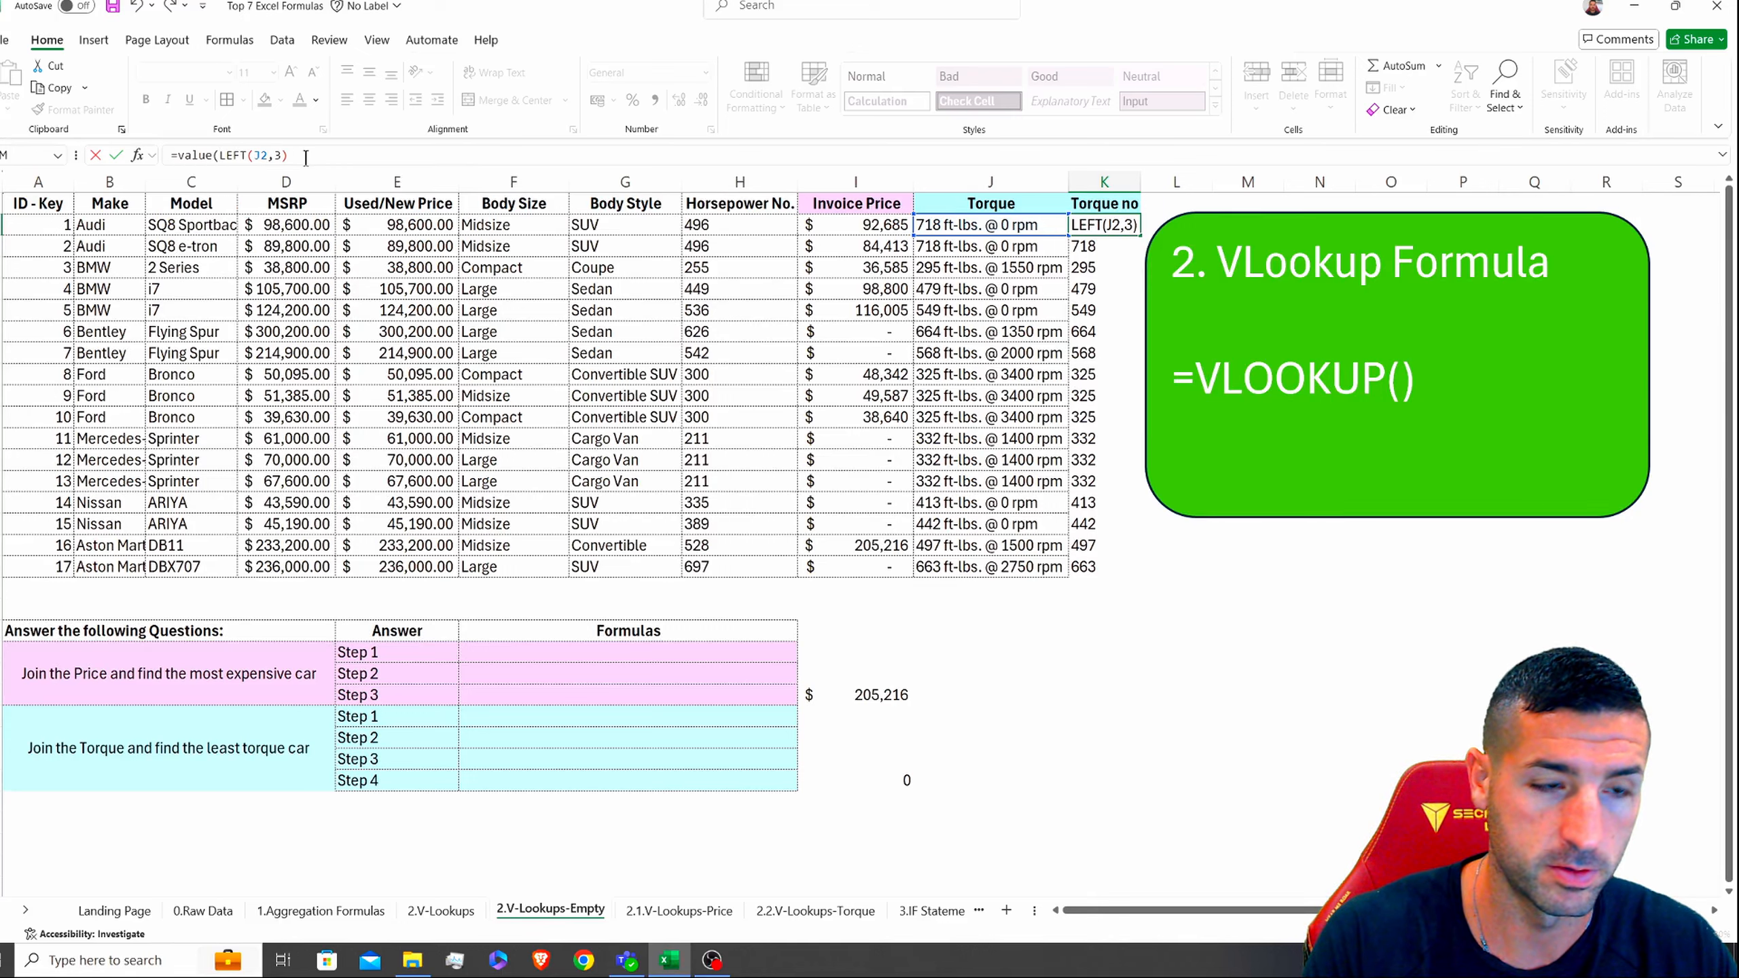
key("Return")
left_click(1109, 225)
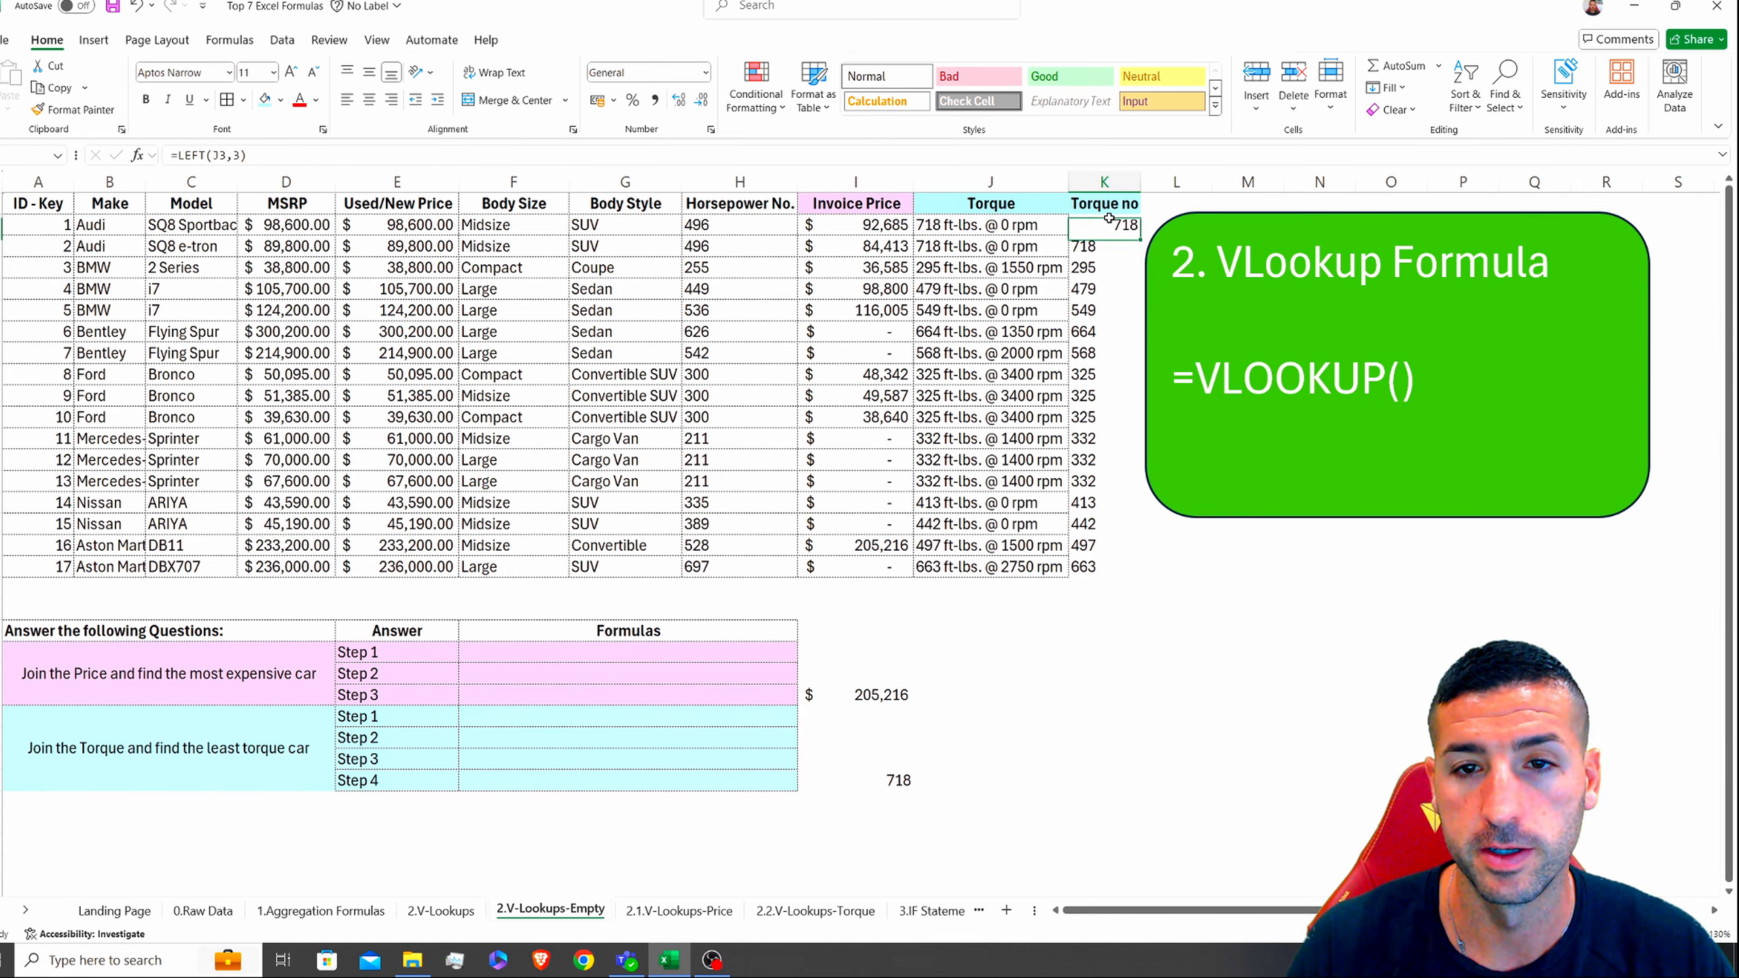
double_click(1139, 235)
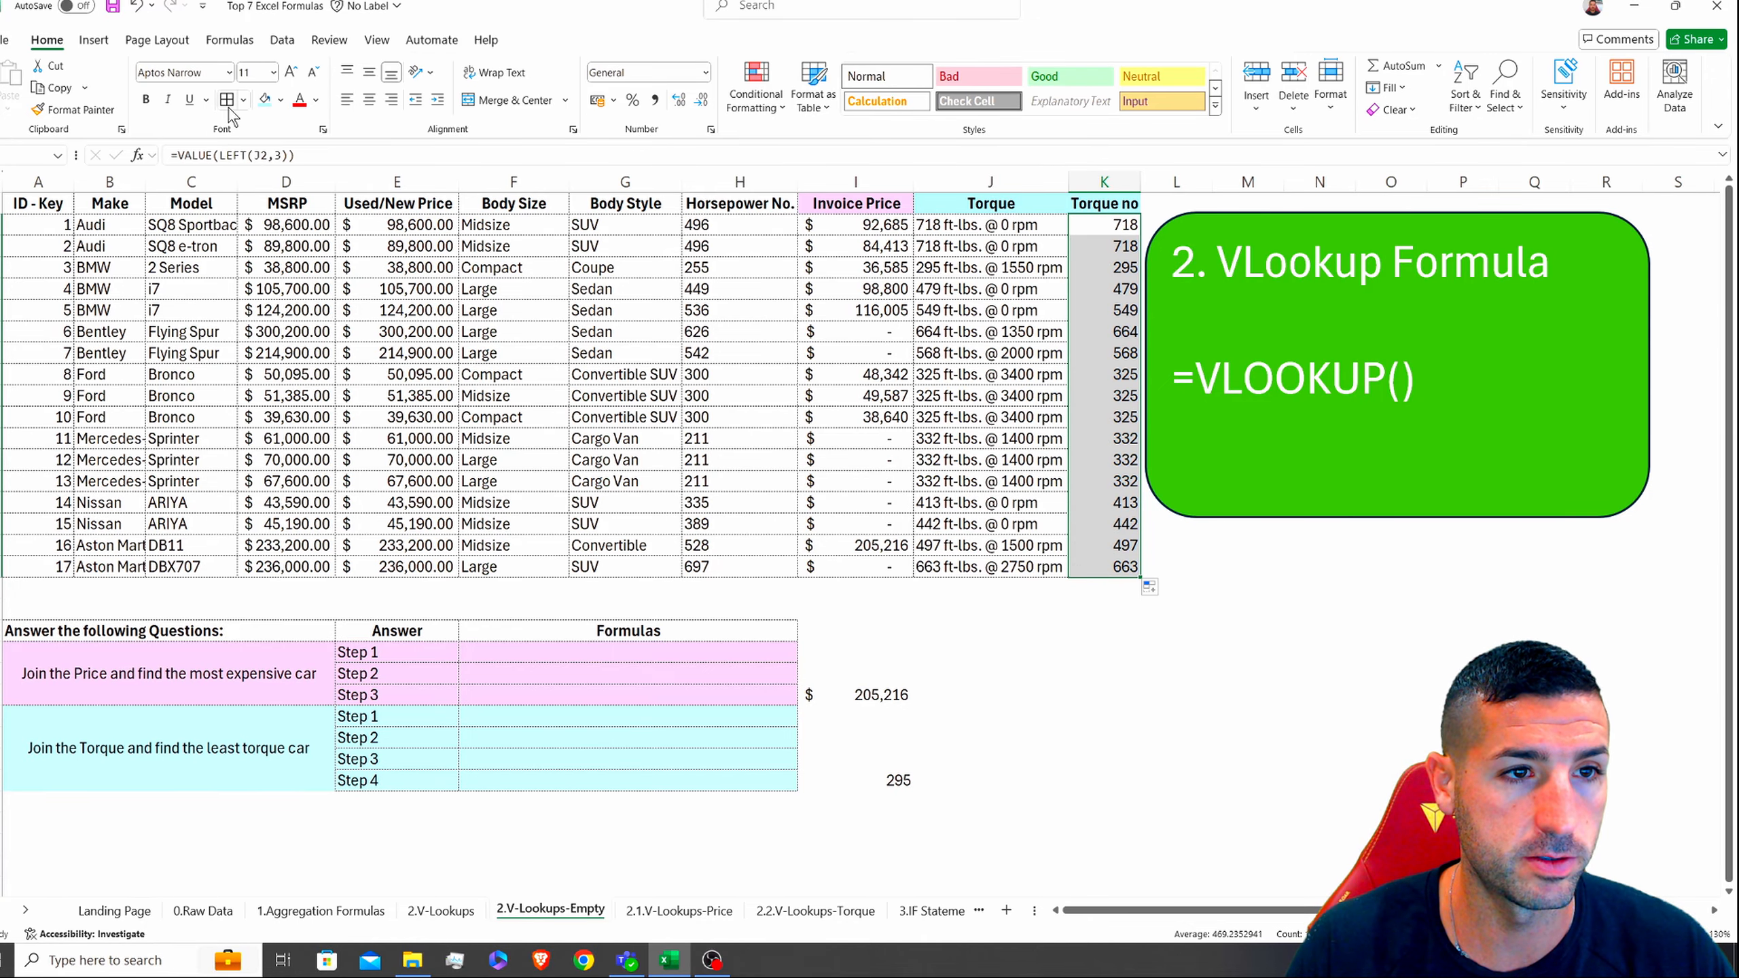
left_click(369, 99)
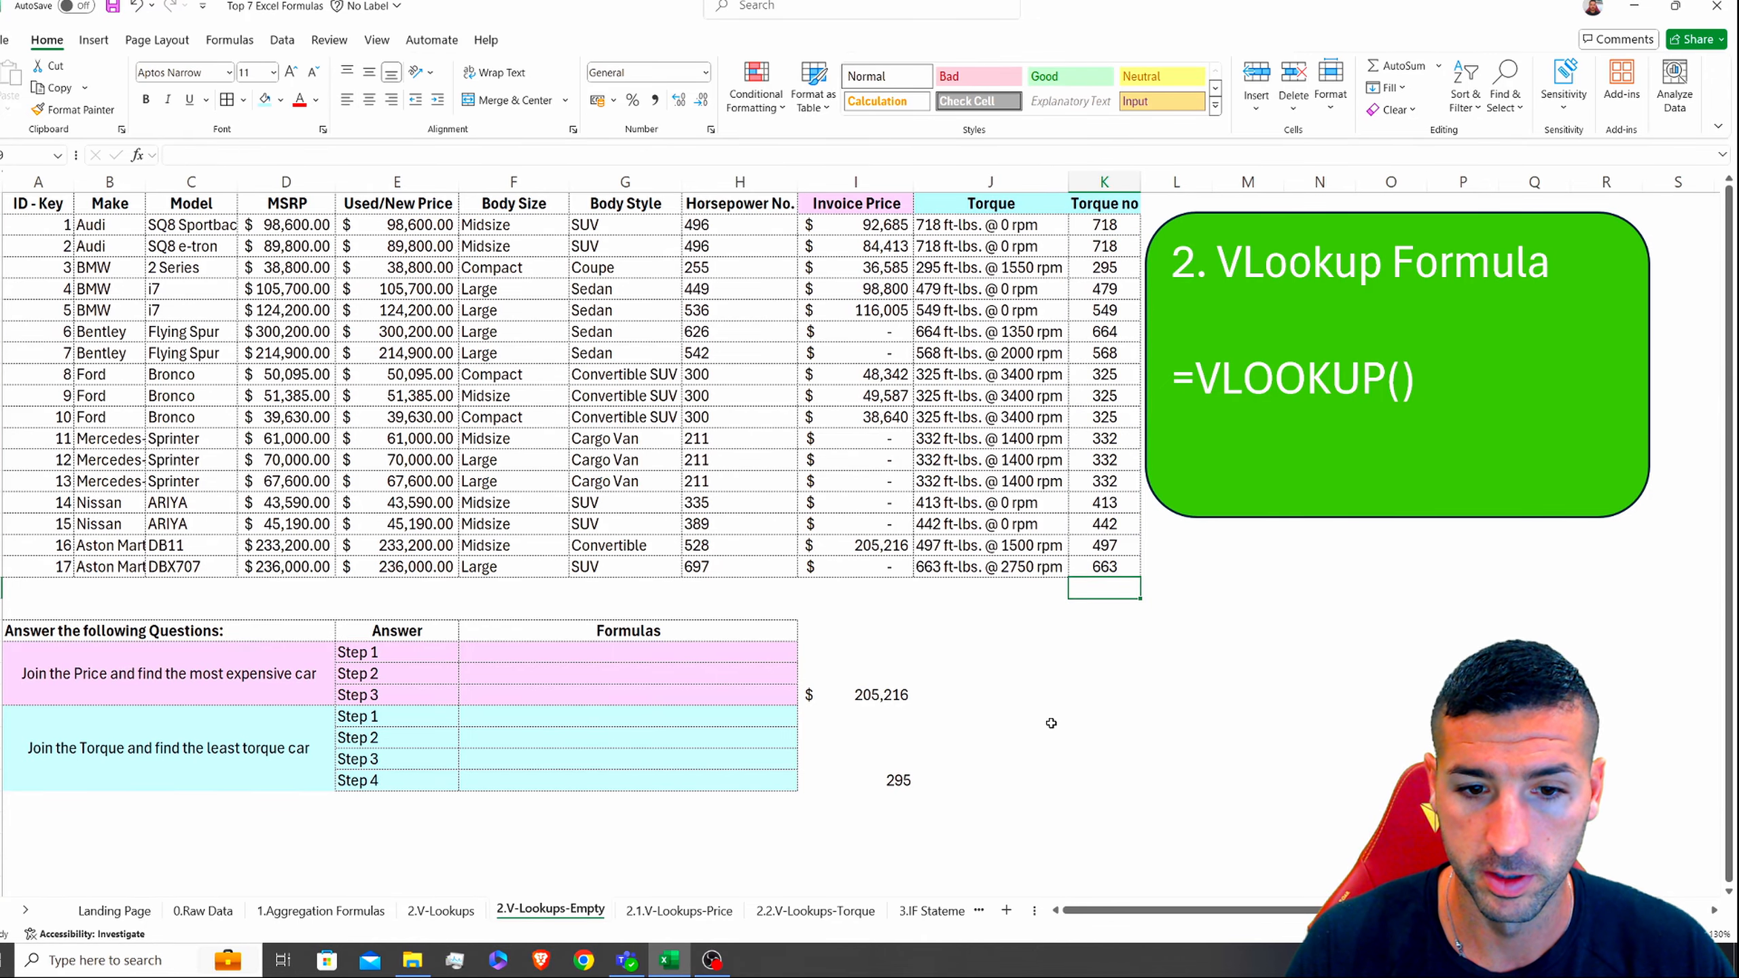
Step: Check the minimum torque formula in I28 against the matching car's row and the least torque question
left_click(893, 778)
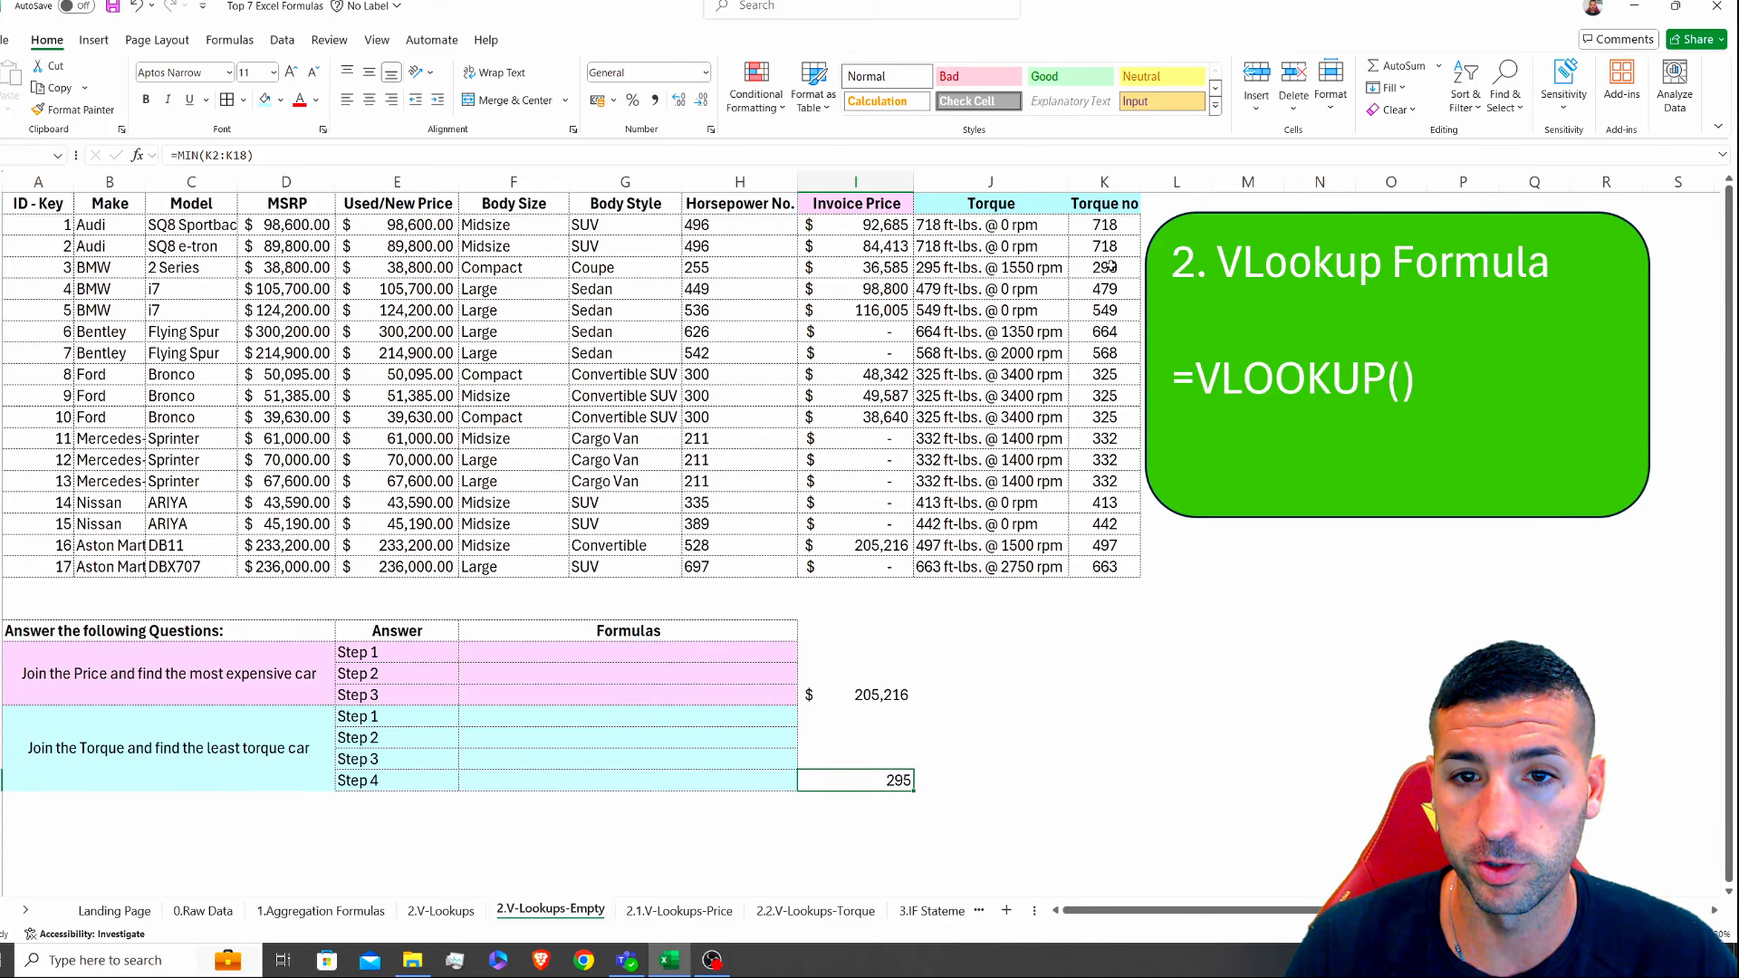
left_click_drag(1109, 266, 127, 277)
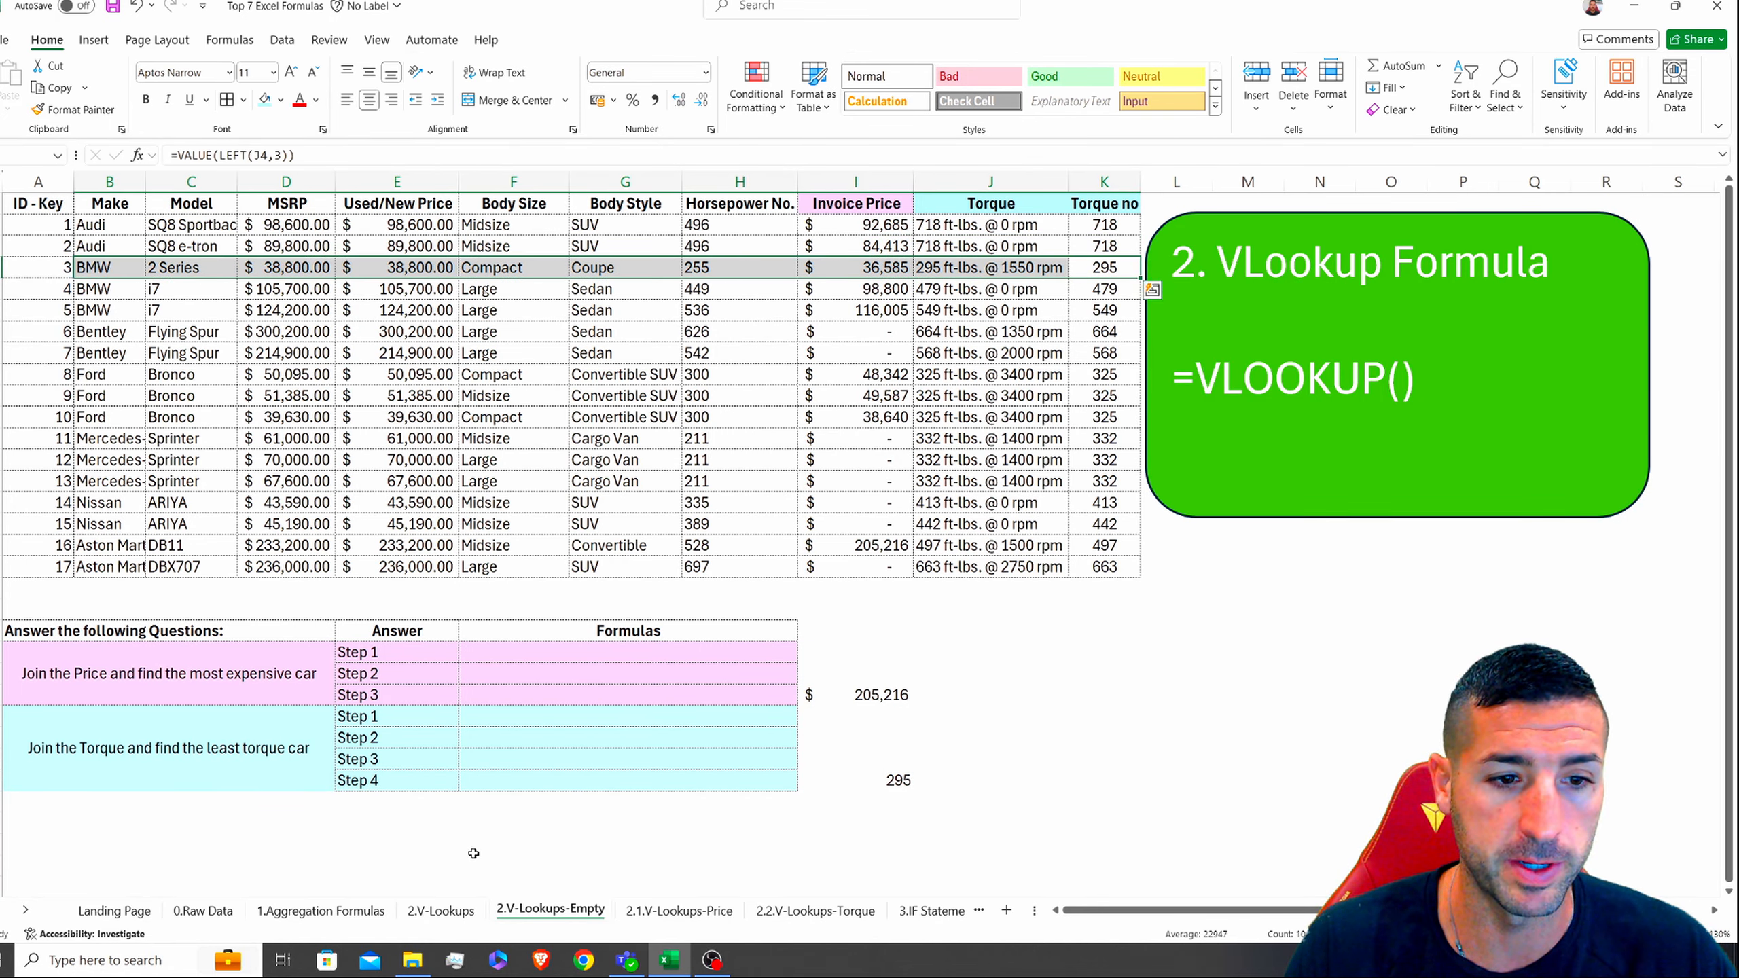
left_click_drag(167, 757, 519, 765)
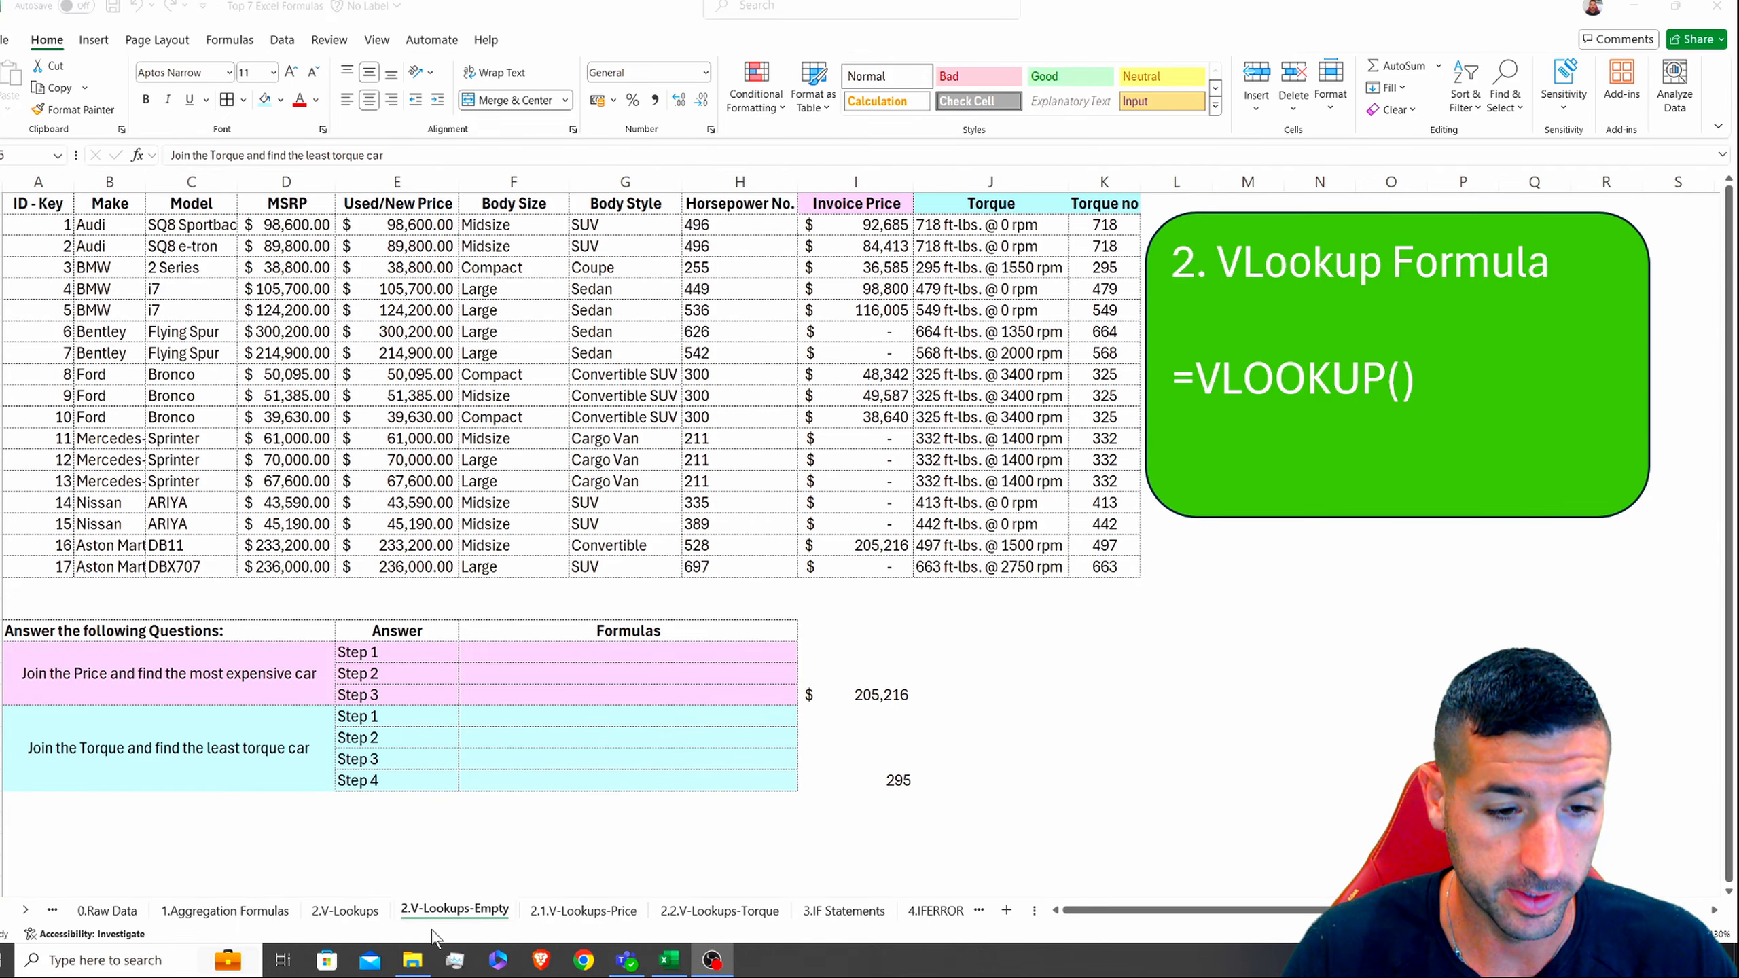
Step: Hide the sheets 2.V-Lookups-Empty, 2.1.V-Lookups-Price and 2.2.V-Lookups-Torque together
left_click(437, 913)
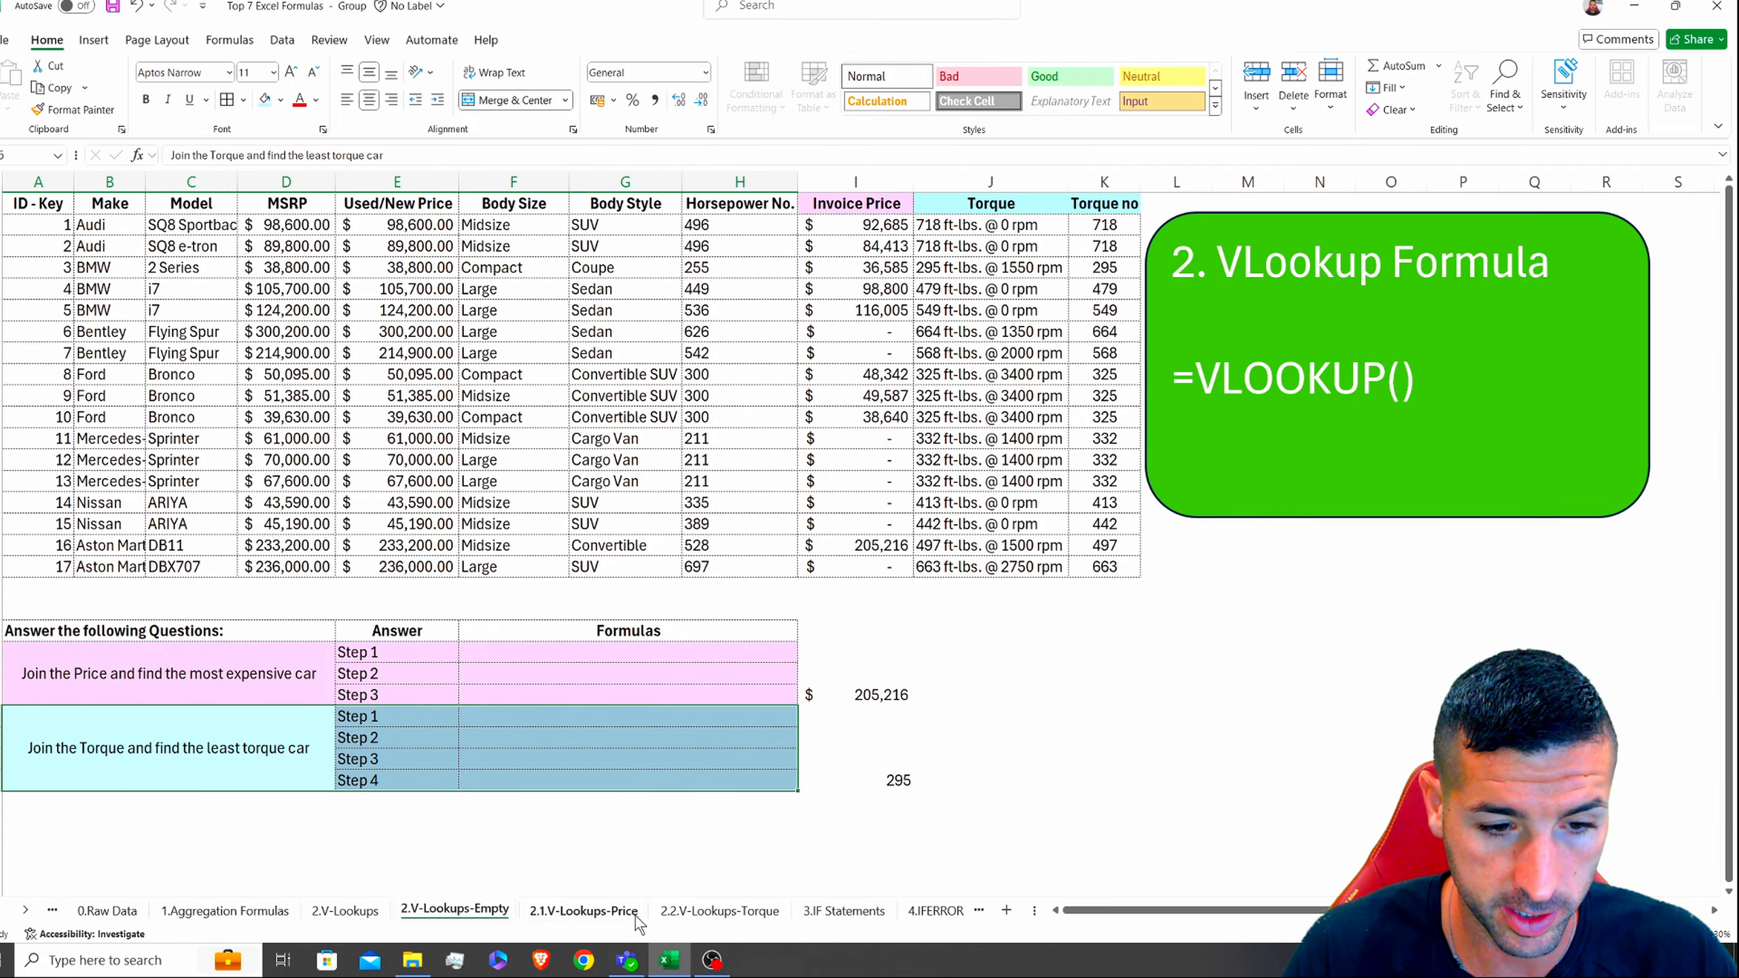
left_click(733, 913, "shift")
right_click(732, 912)
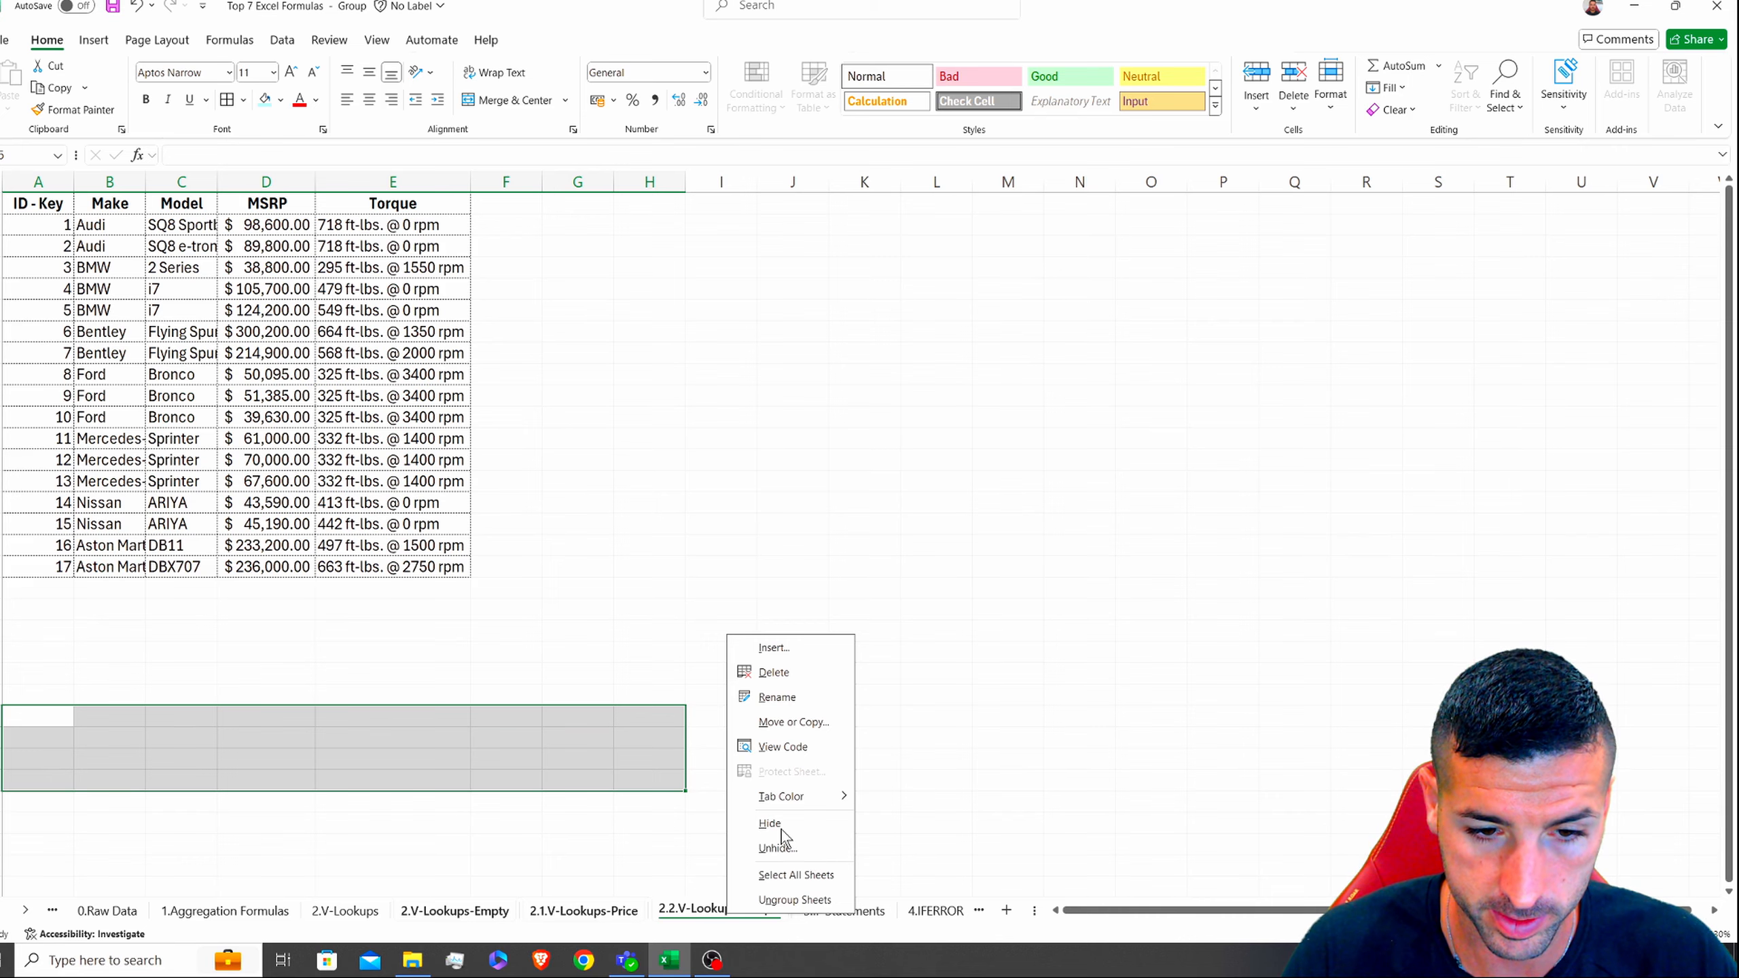
left_click(781, 825)
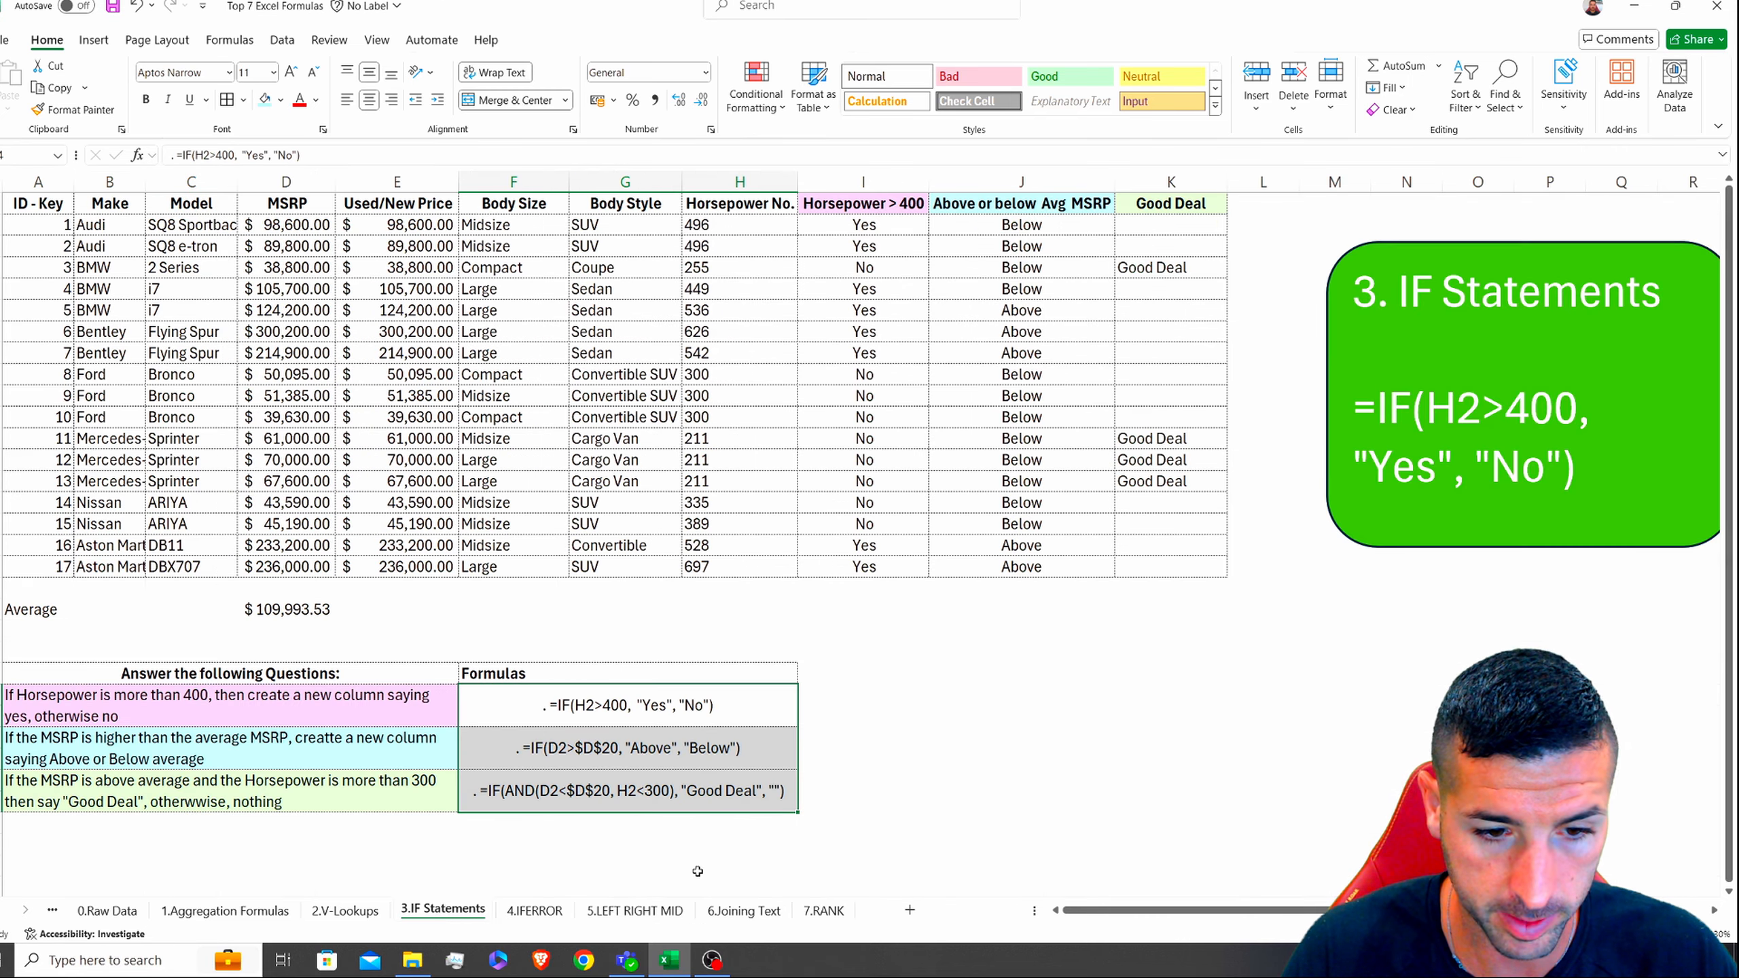
Step: Unhide the 3.IF Statements-Empty sheet
right_click(437, 913)
left_click(482, 842)
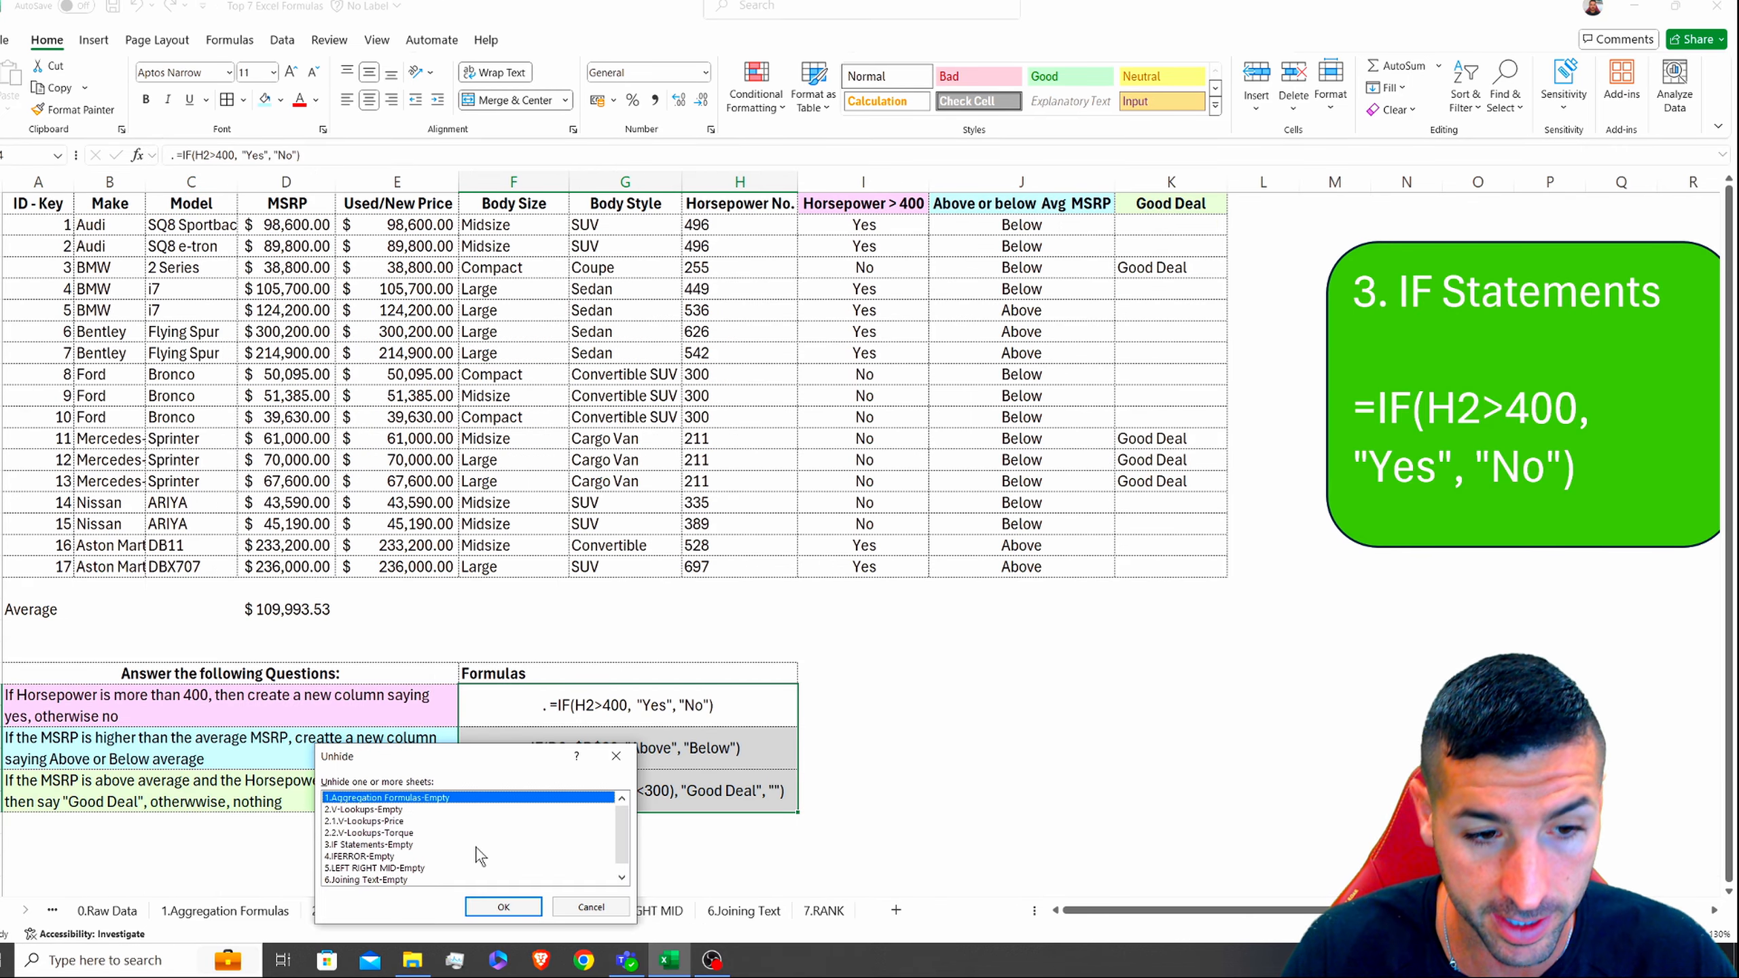
left_click(363, 845)
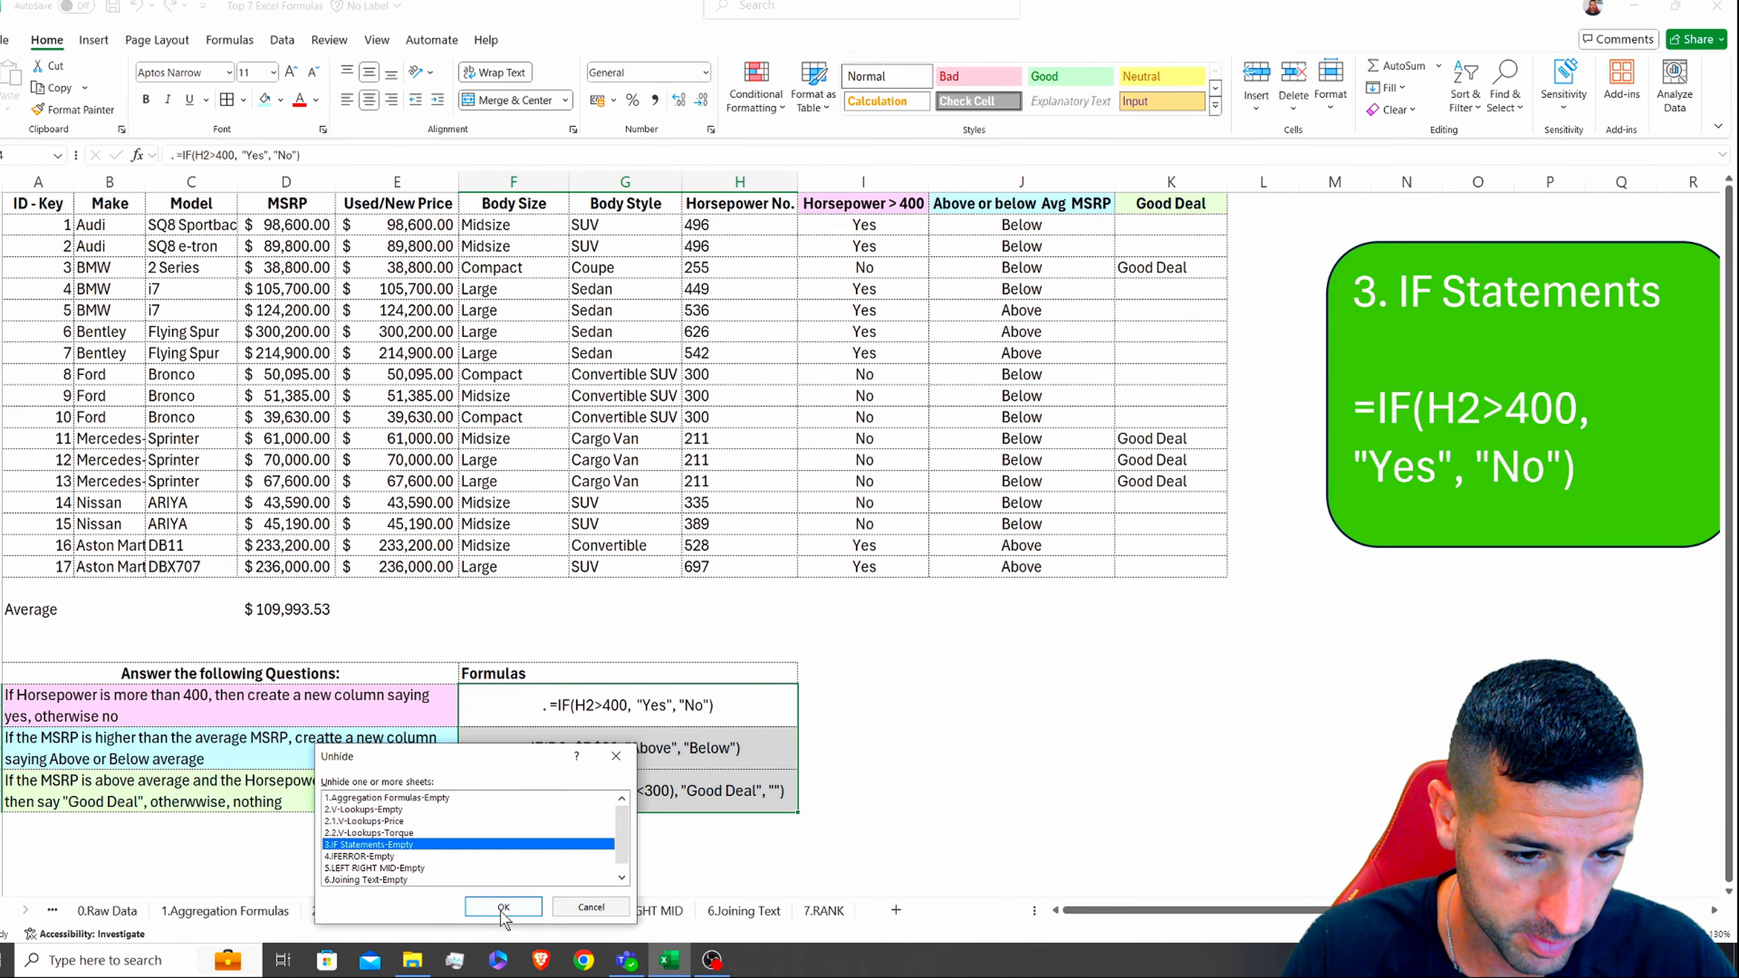
left_click(503, 907)
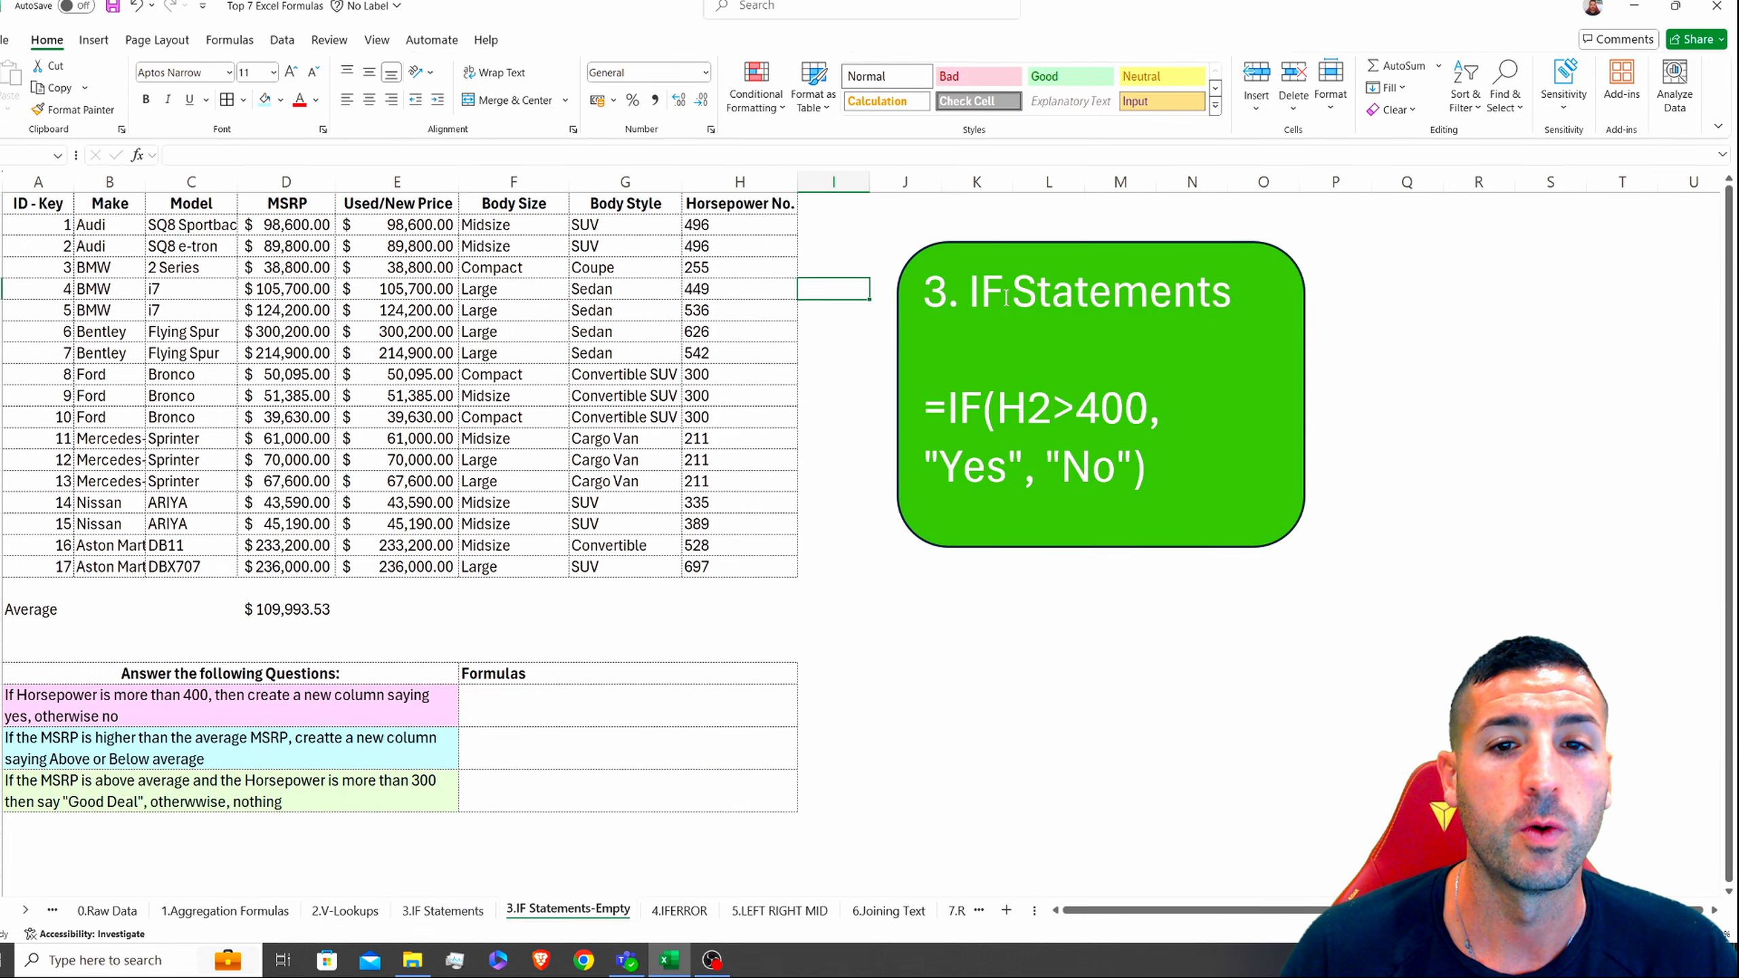
Step: Move the green shape aside and copy the three coloured column headers from the 3.IF Statements sheet to I1:K1 on 3.IF Statements-Empty
left_click_drag(1053, 245, 1166, 221)
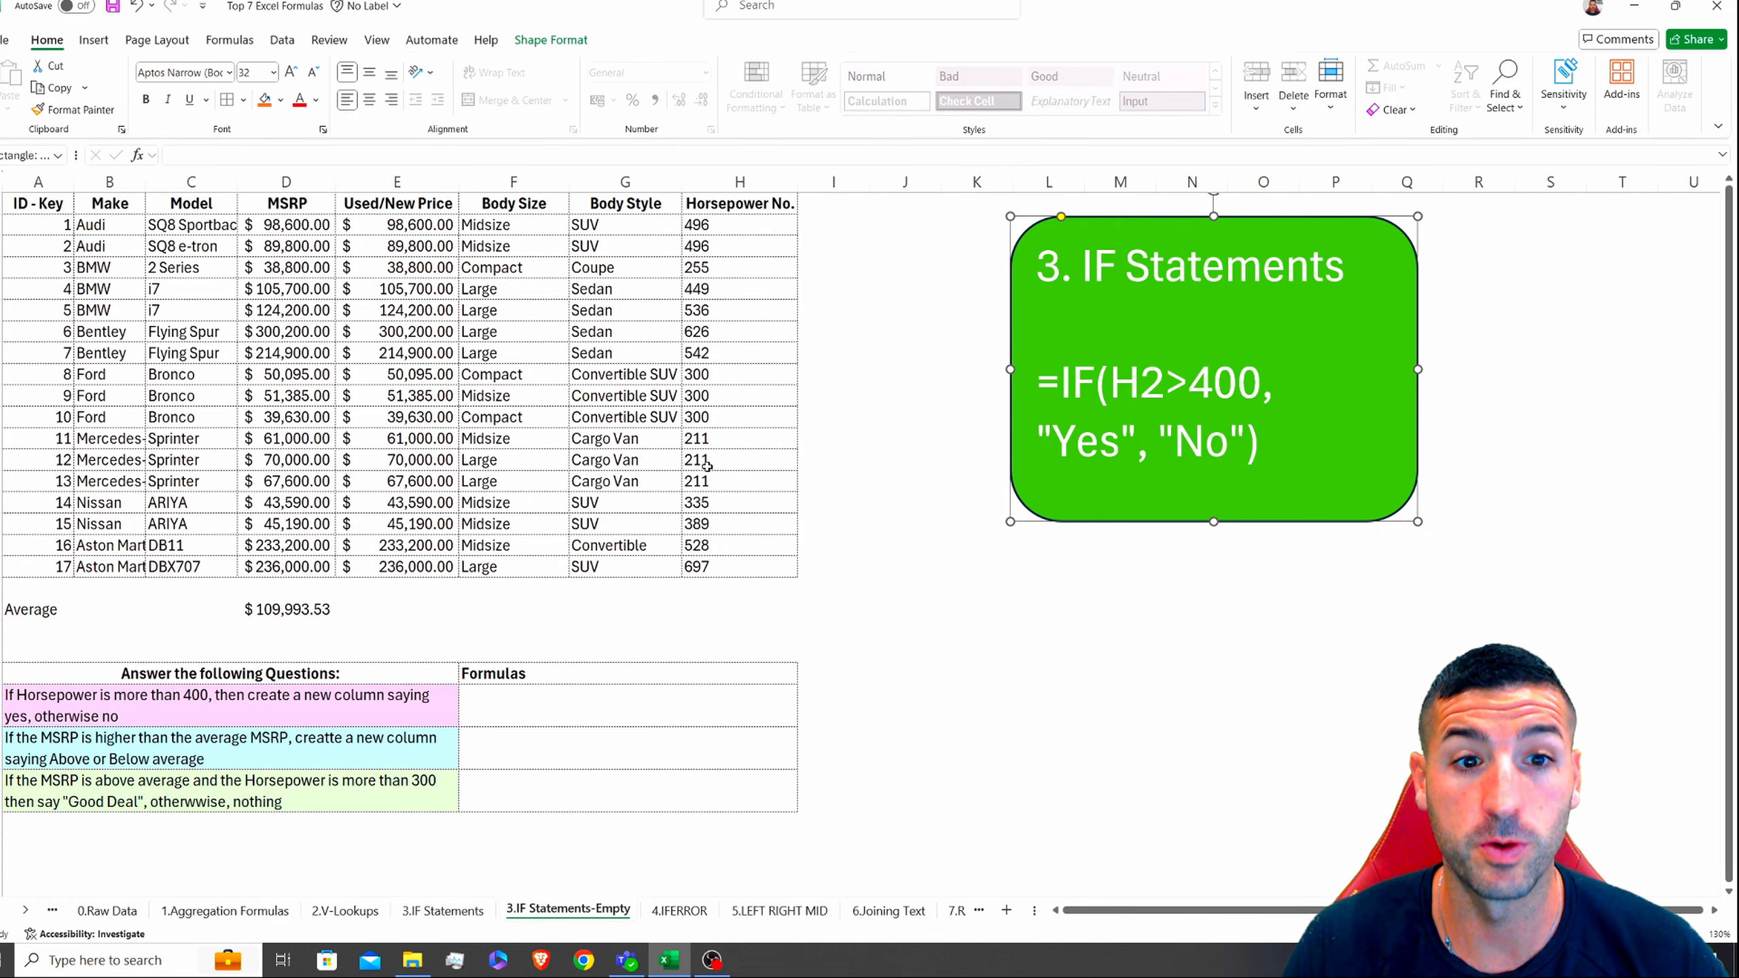
left_click(240, 702)
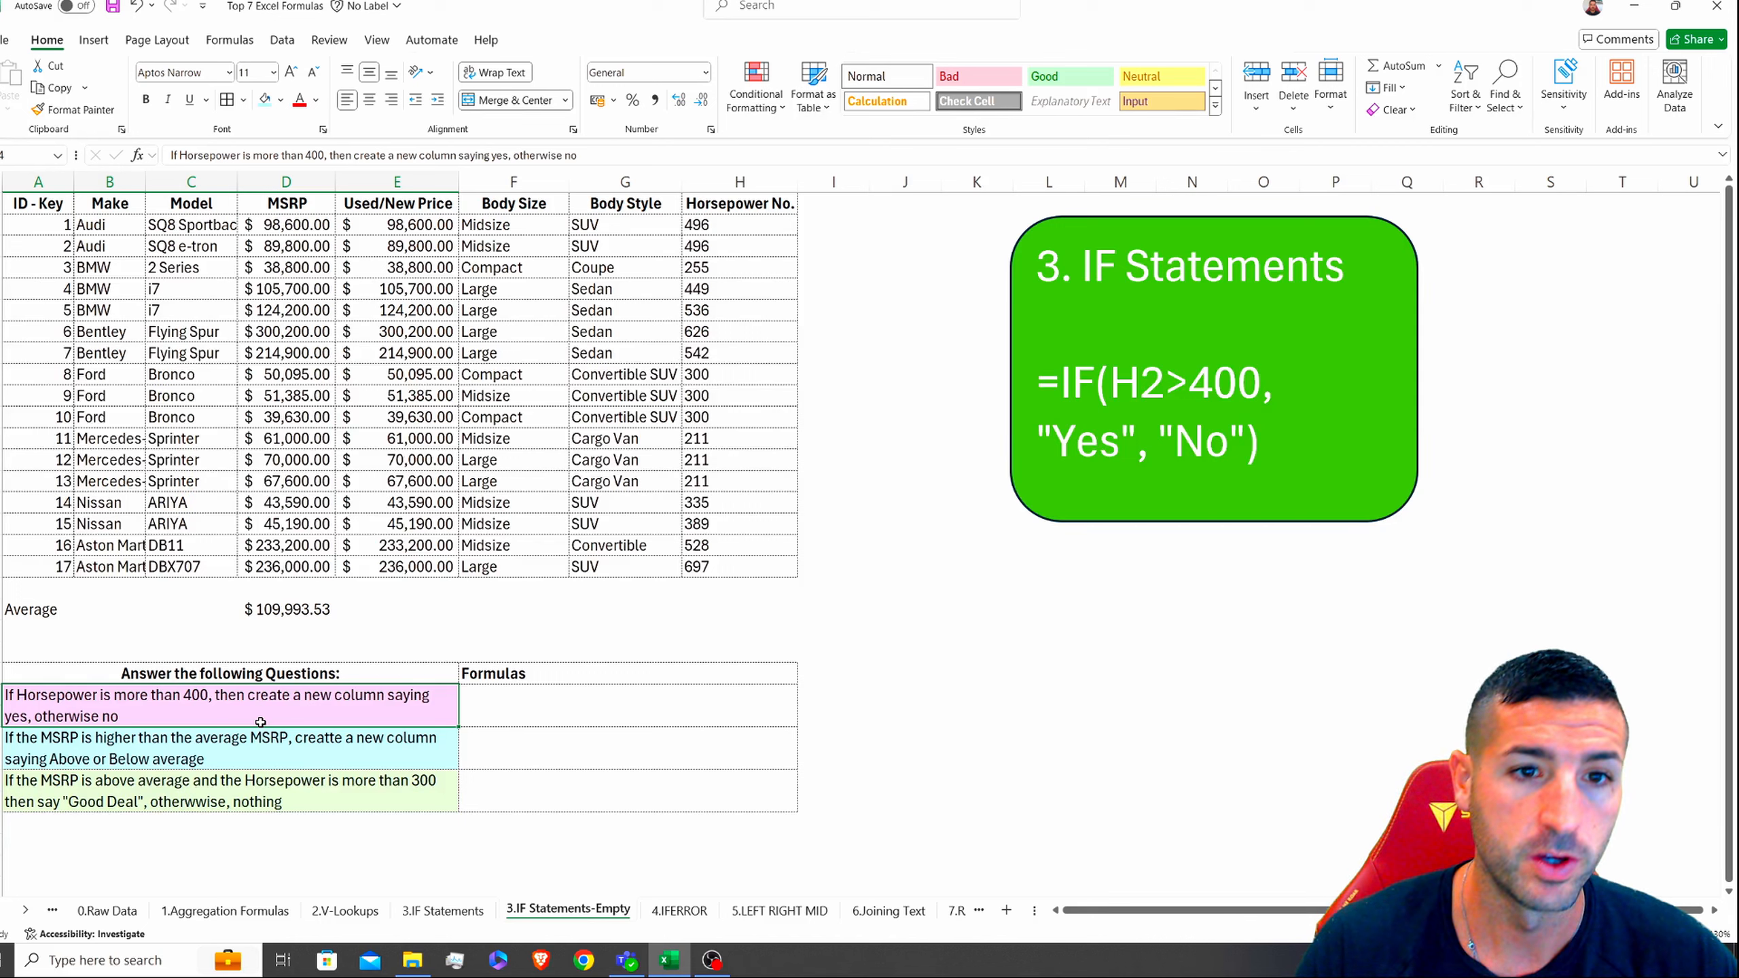
left_click(443, 910)
left_click_drag(848, 212, 1125, 202)
key("ctrl+c")
left_click(567, 910)
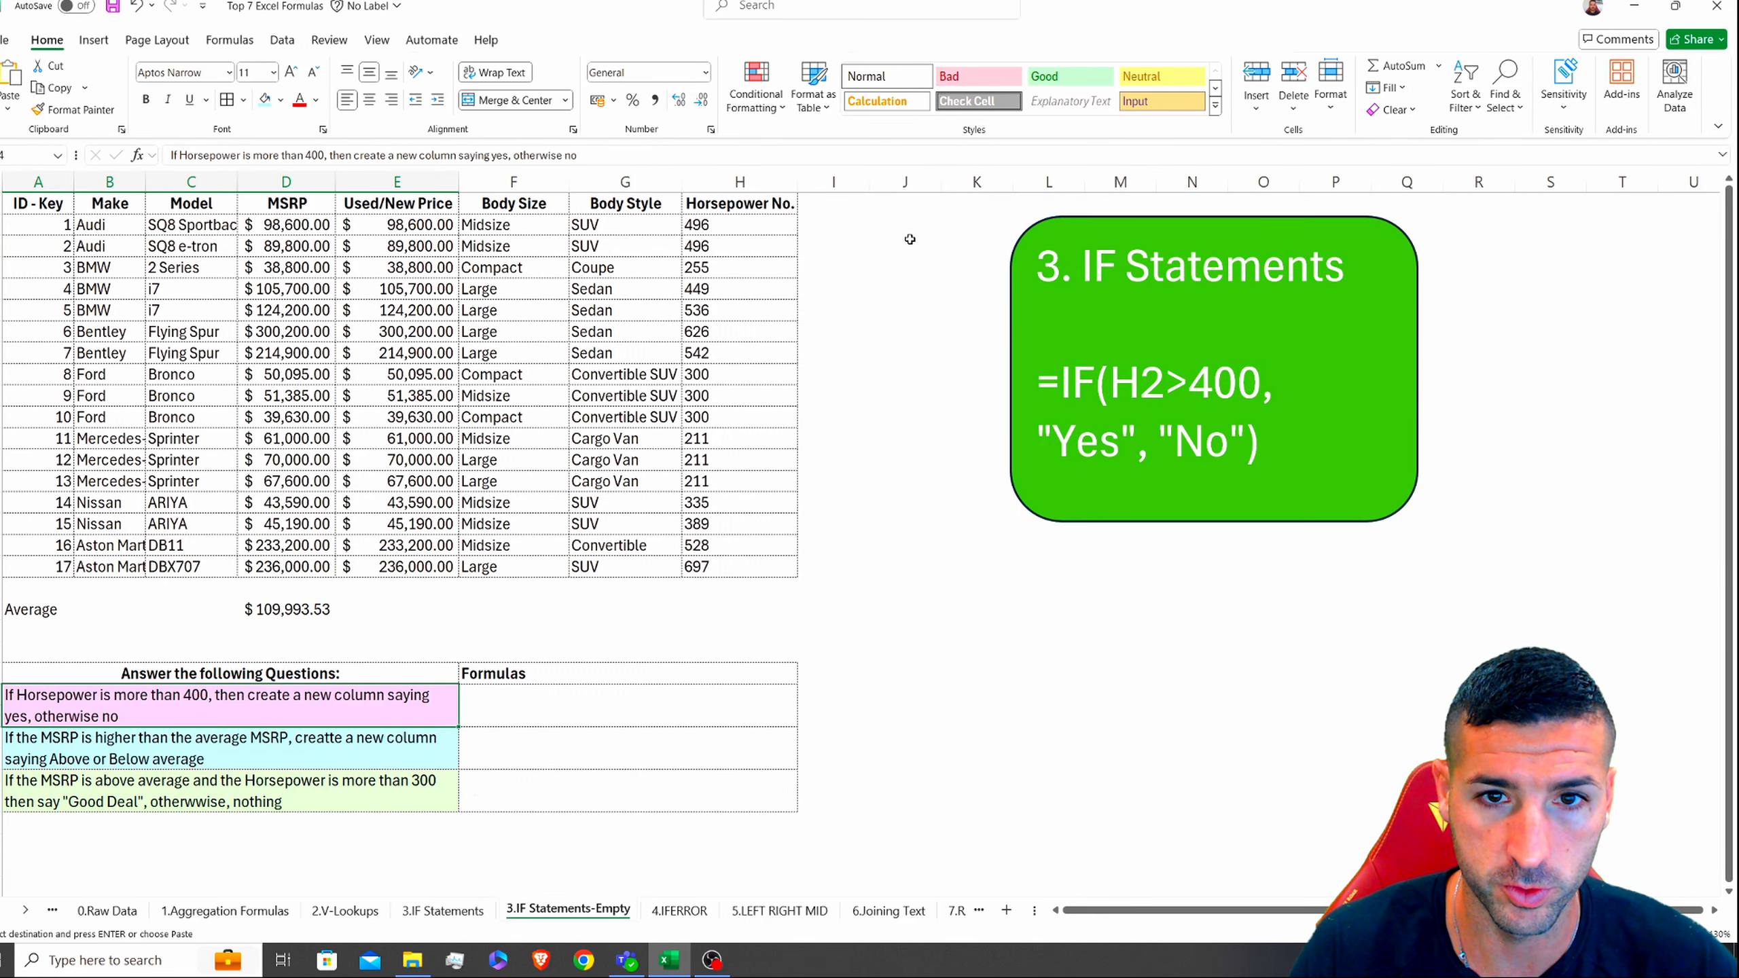
left_click(809, 211)
key("ctrl+v")
Step: Shift the green shape clear of the pasted headers and auto-fit the widths of columns I to K
left_click(1186, 219)
left_click_drag(1186, 218, 1290, 210)
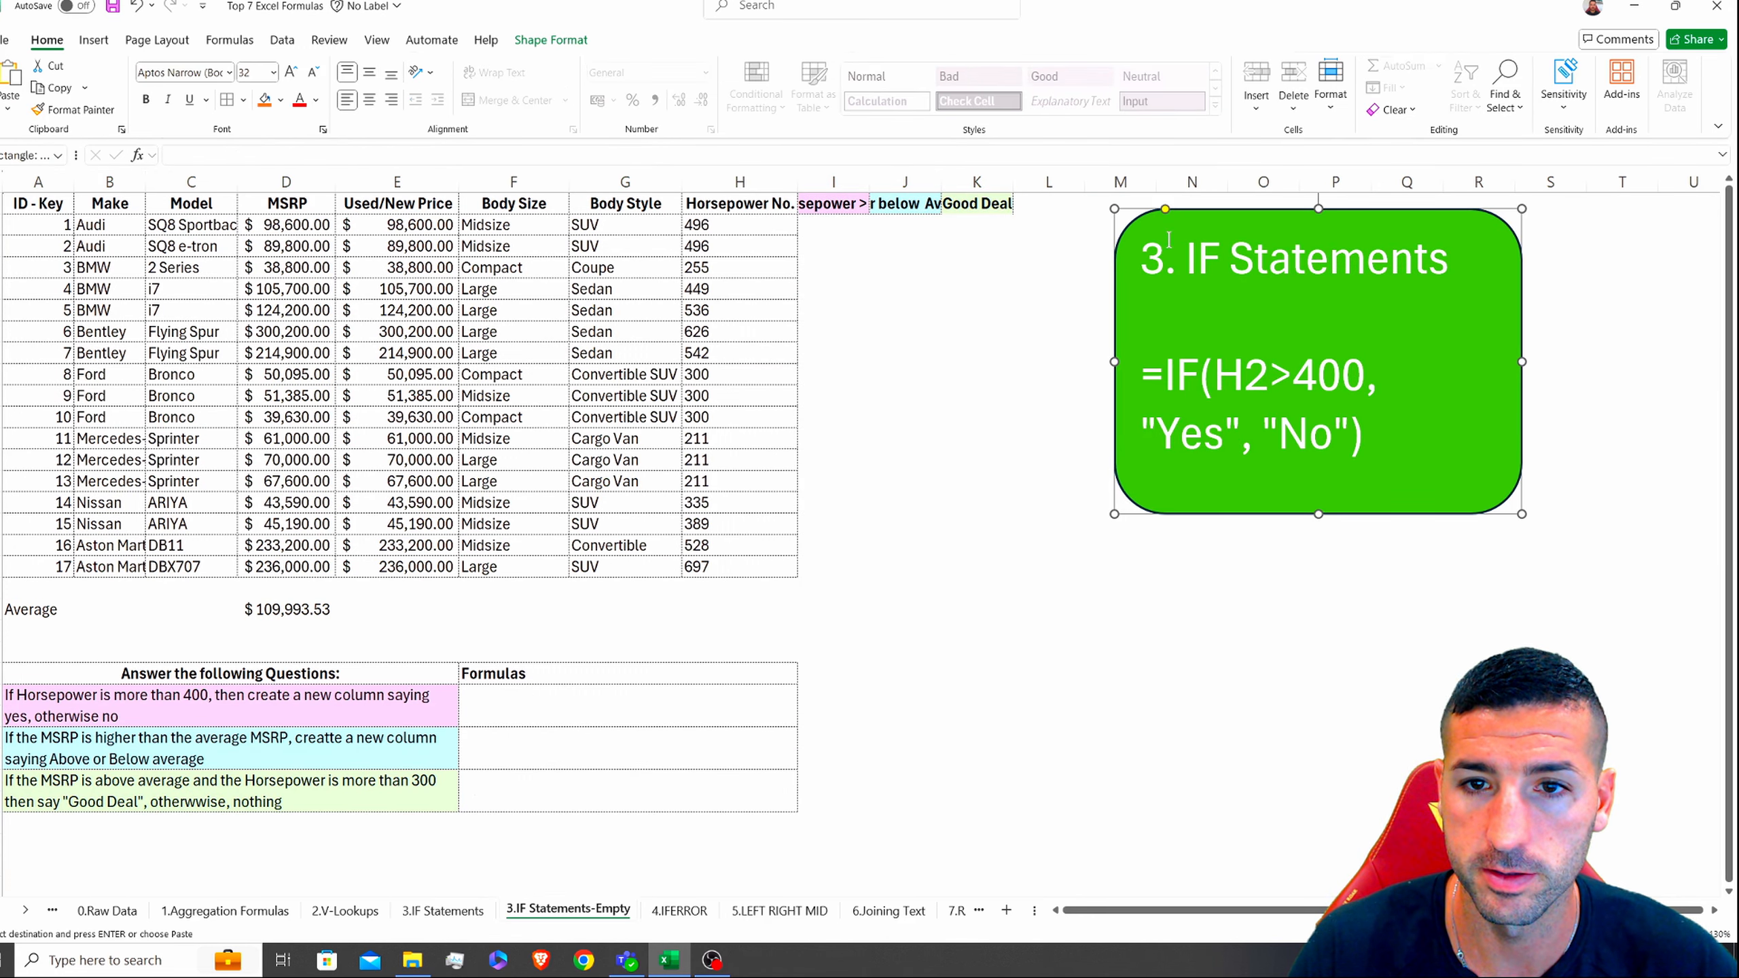
left_click(1048, 267)
left_click_drag(837, 182, 1007, 182)
double_click(1013, 182)
Step: Enter =IF(H2>400, "Yes", "No") in I2 under the Horsepower > 400 header
left_click(897, 232)
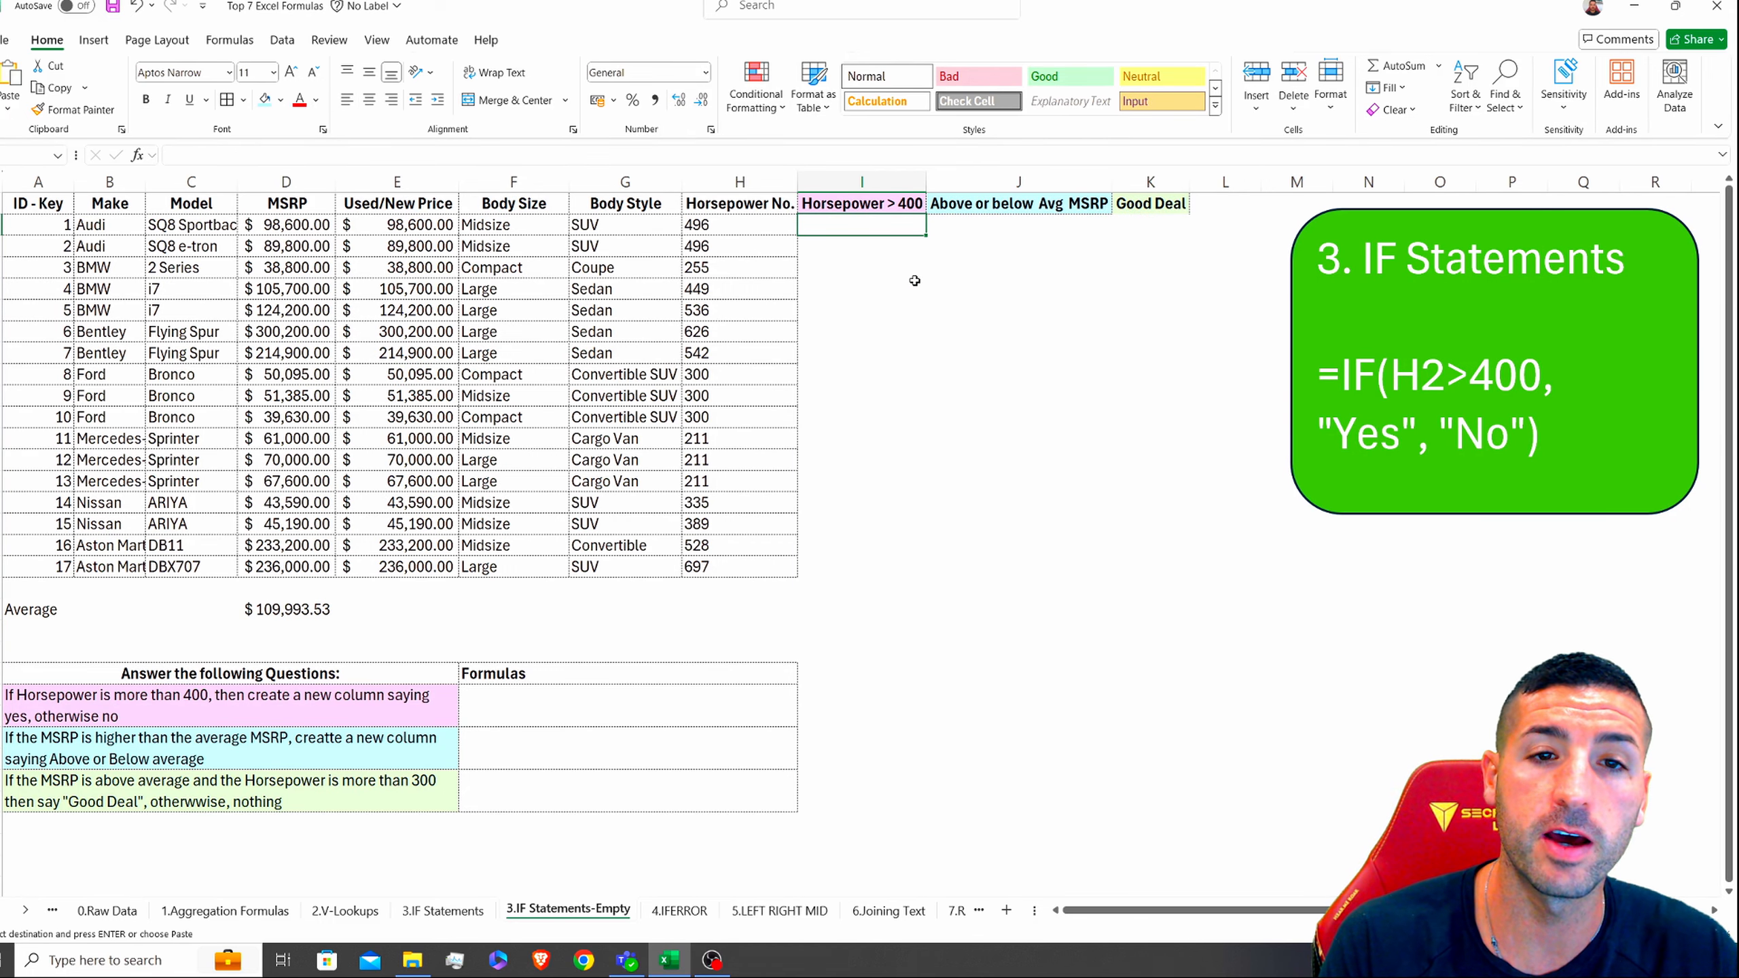
type("=if(")
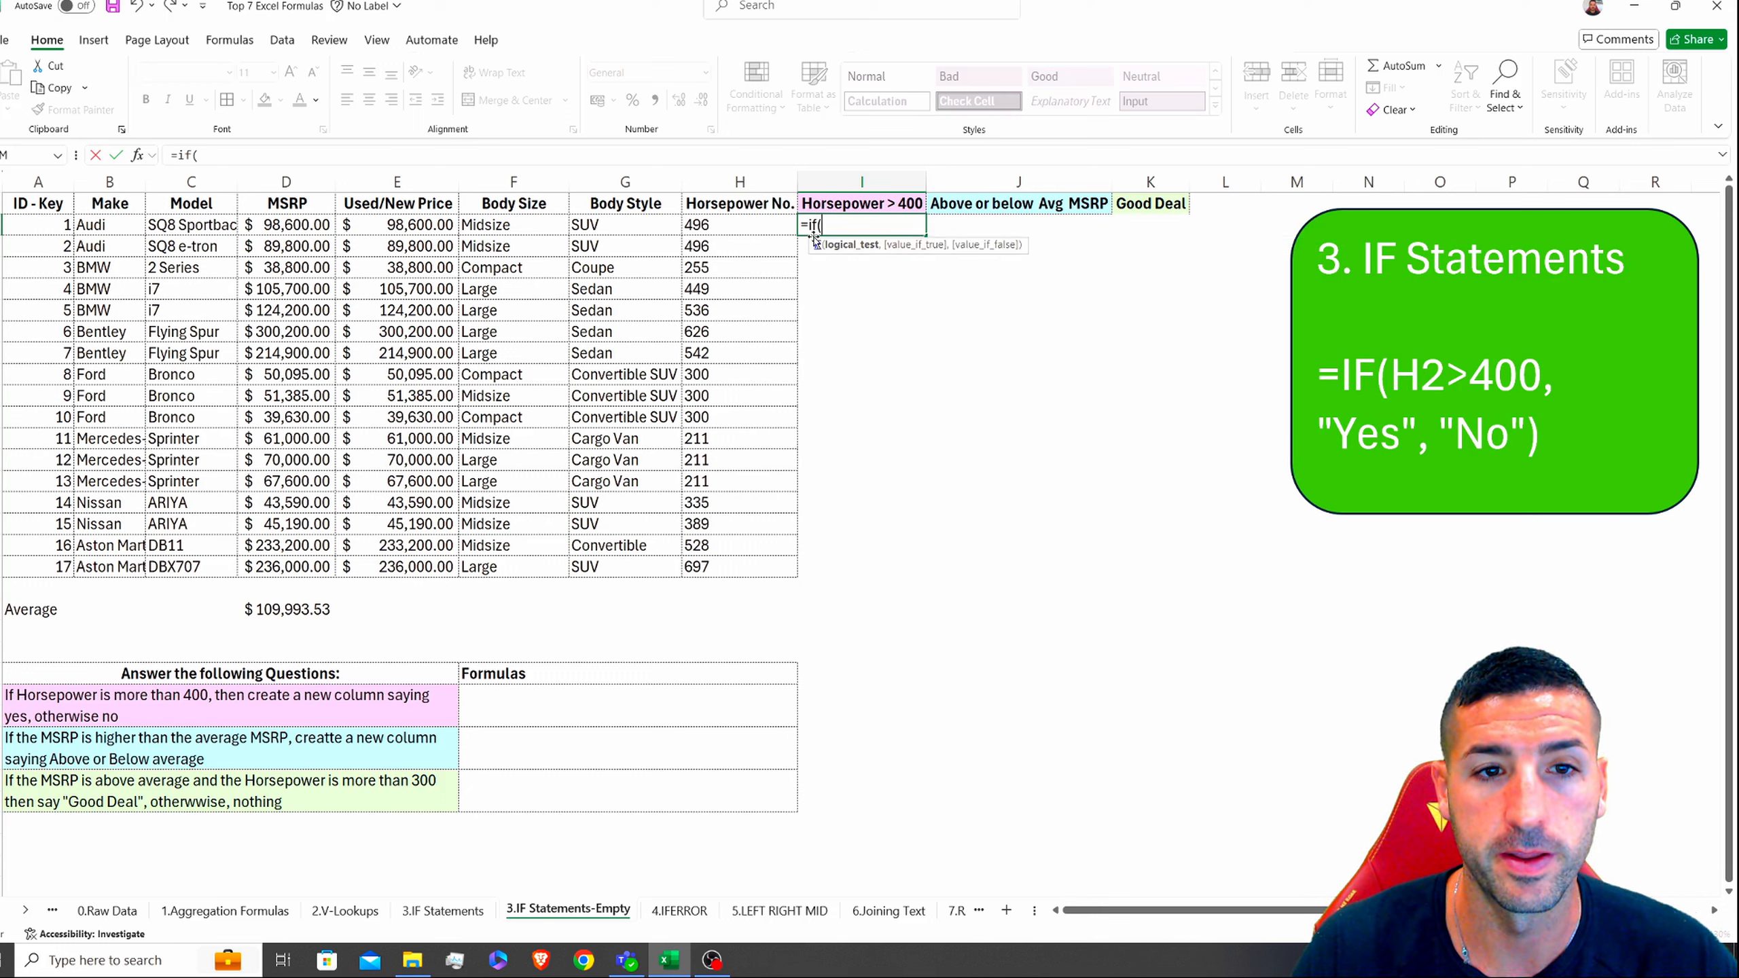
left_click(771, 229)
type(">")
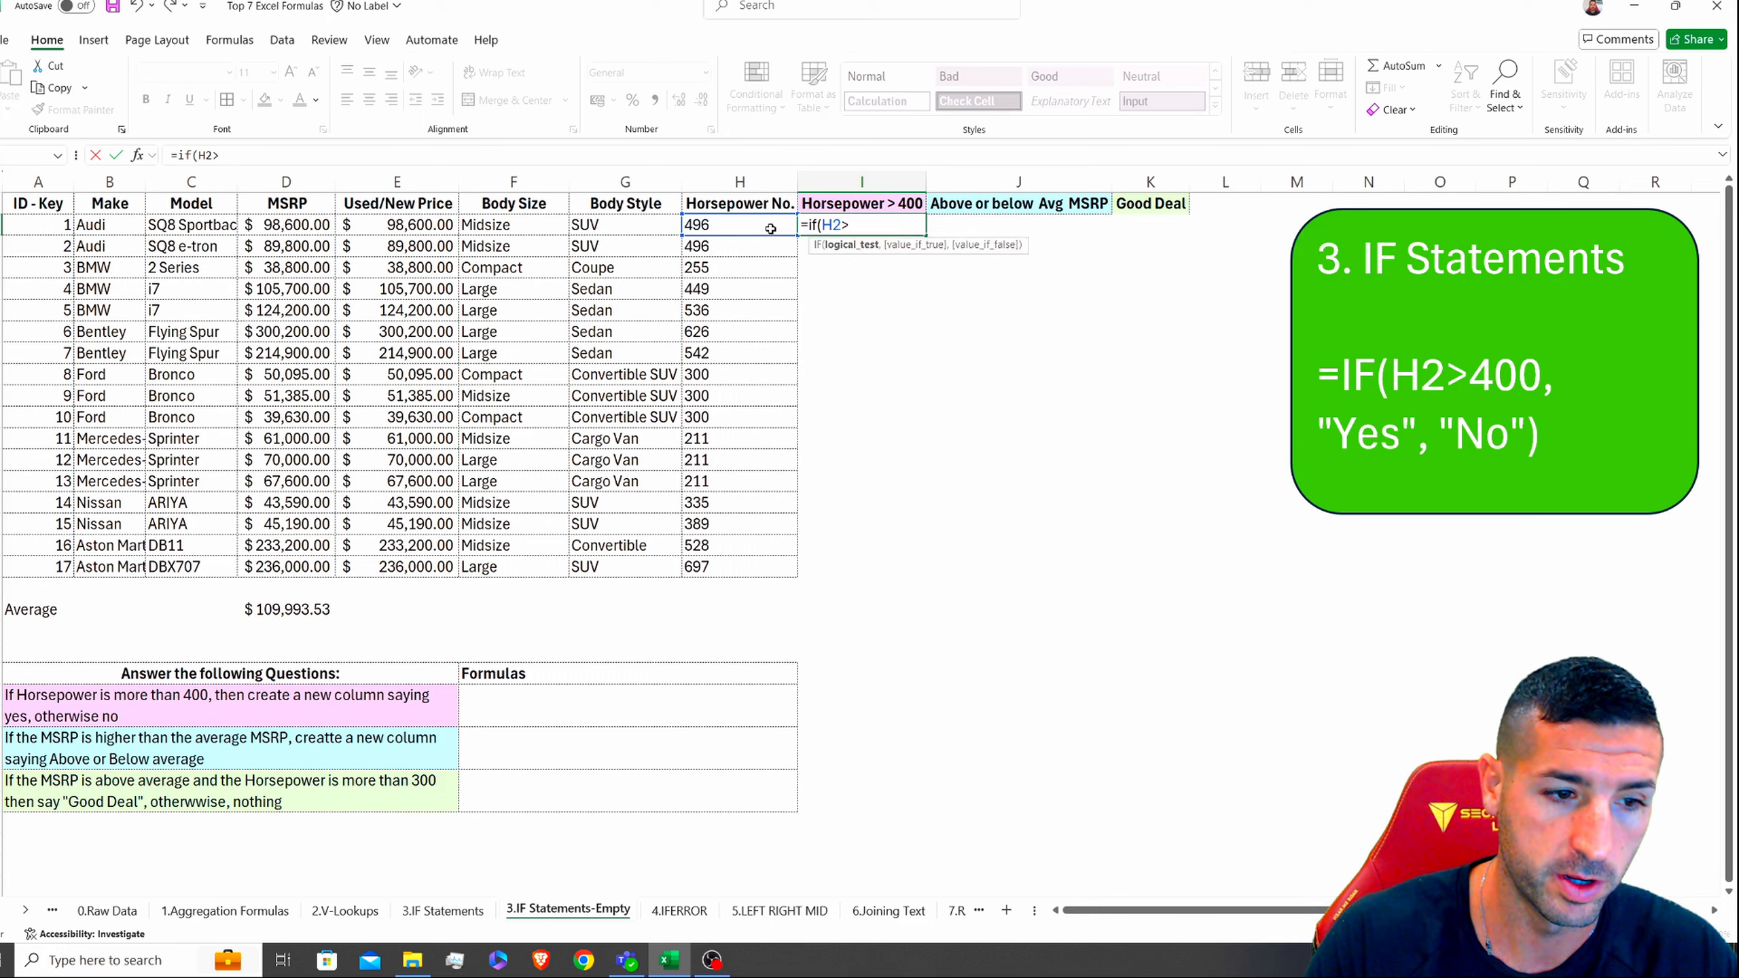
type("400")
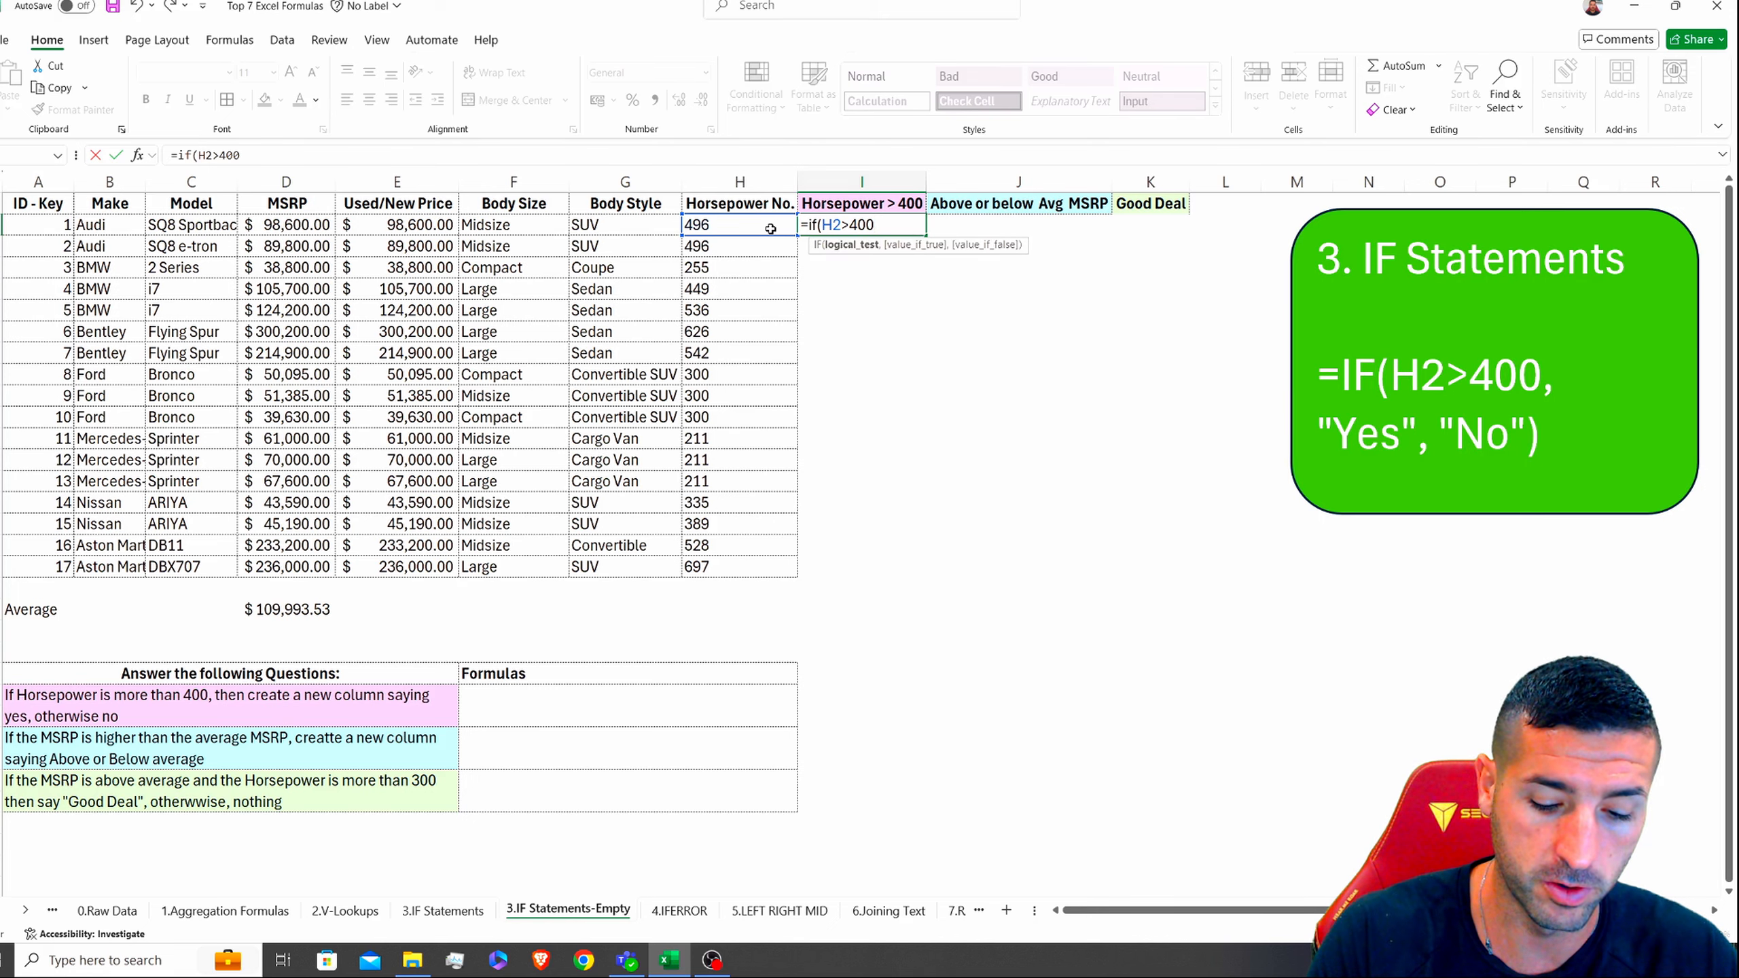
type(", \"Y")
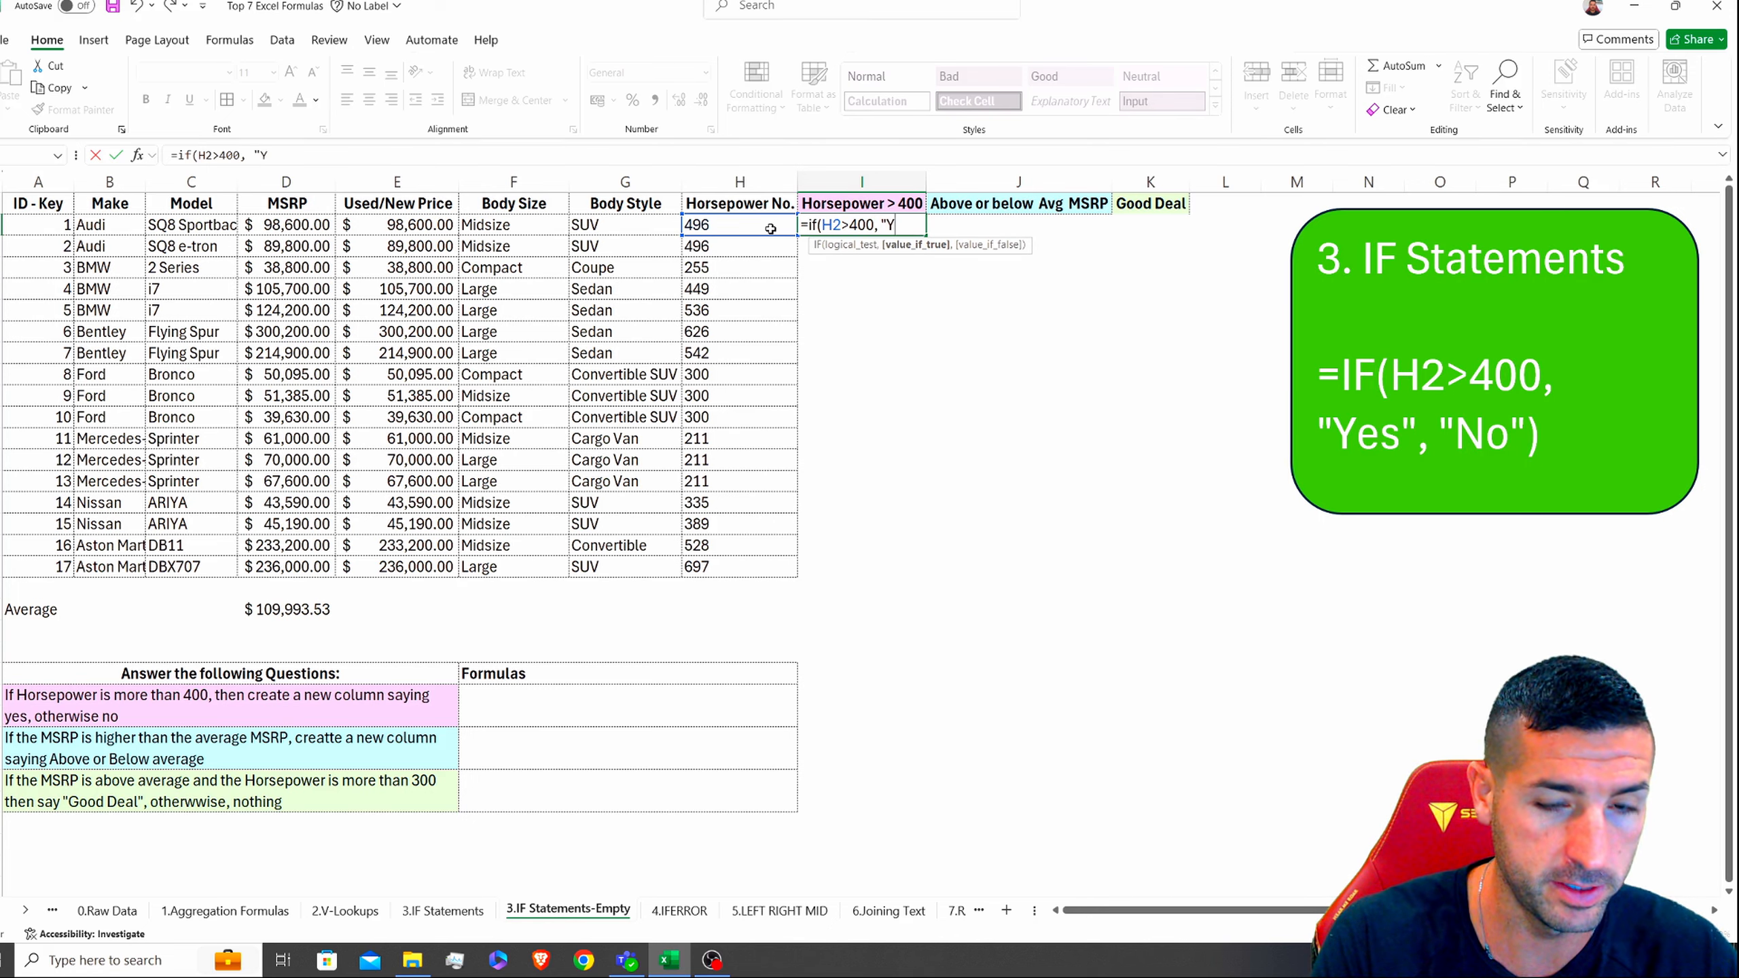
type("es\",")
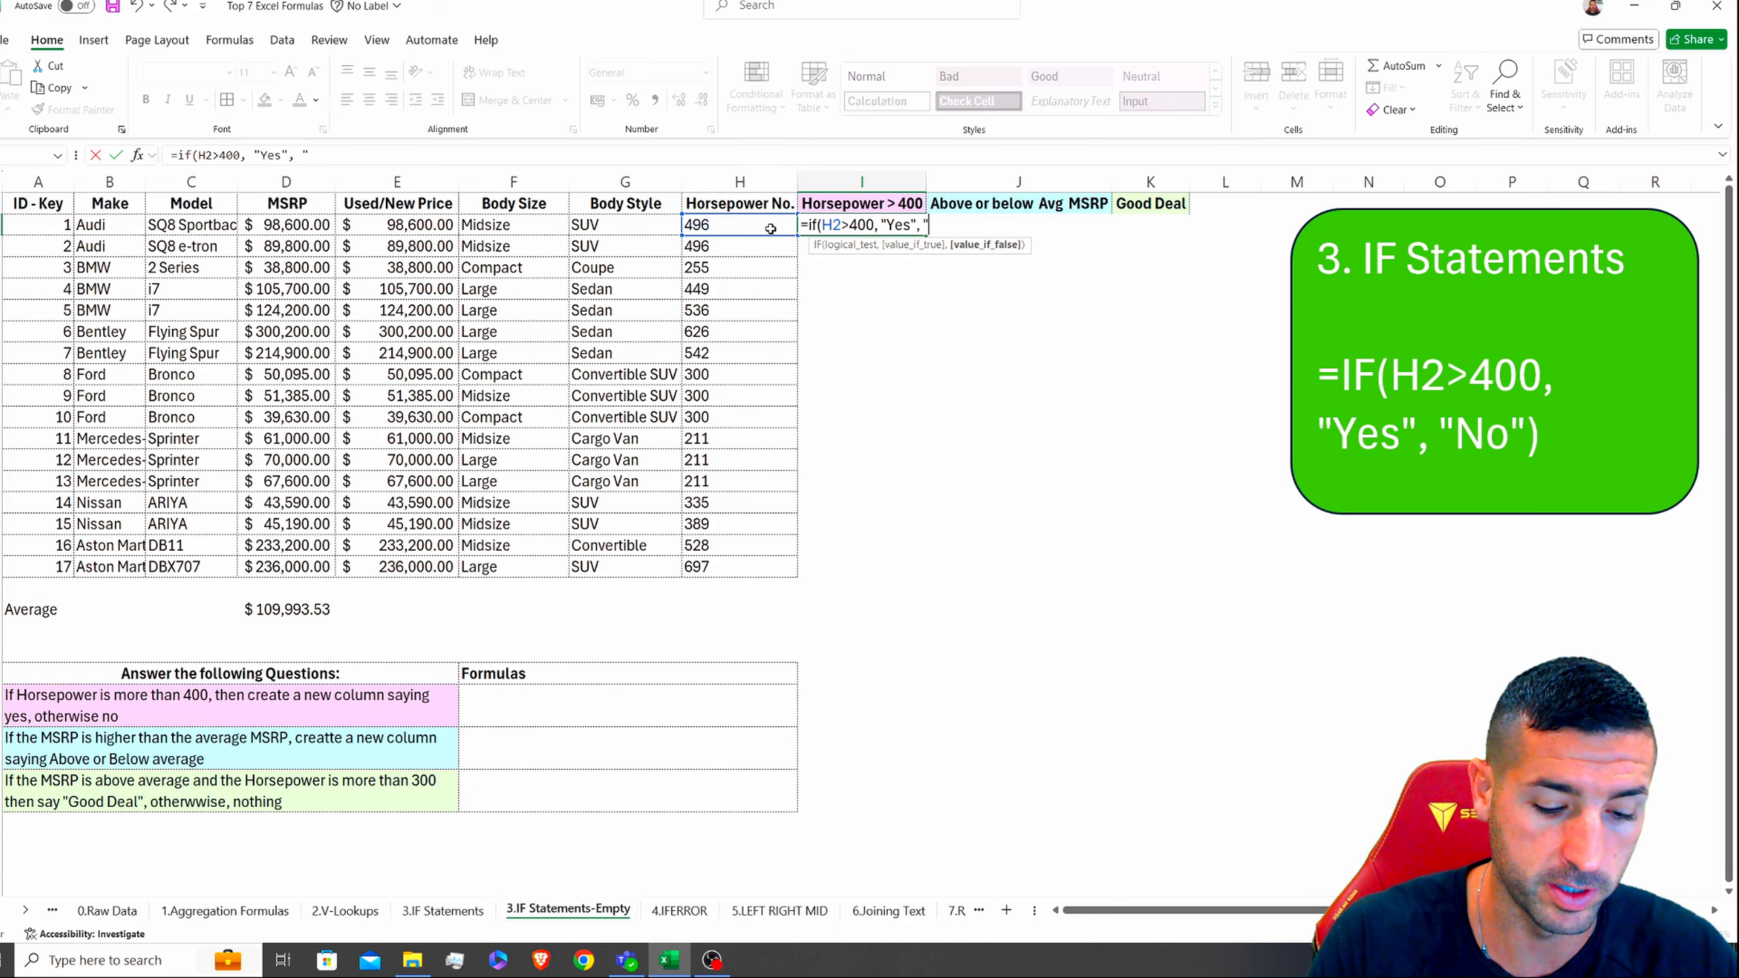
type(" \"No\"")
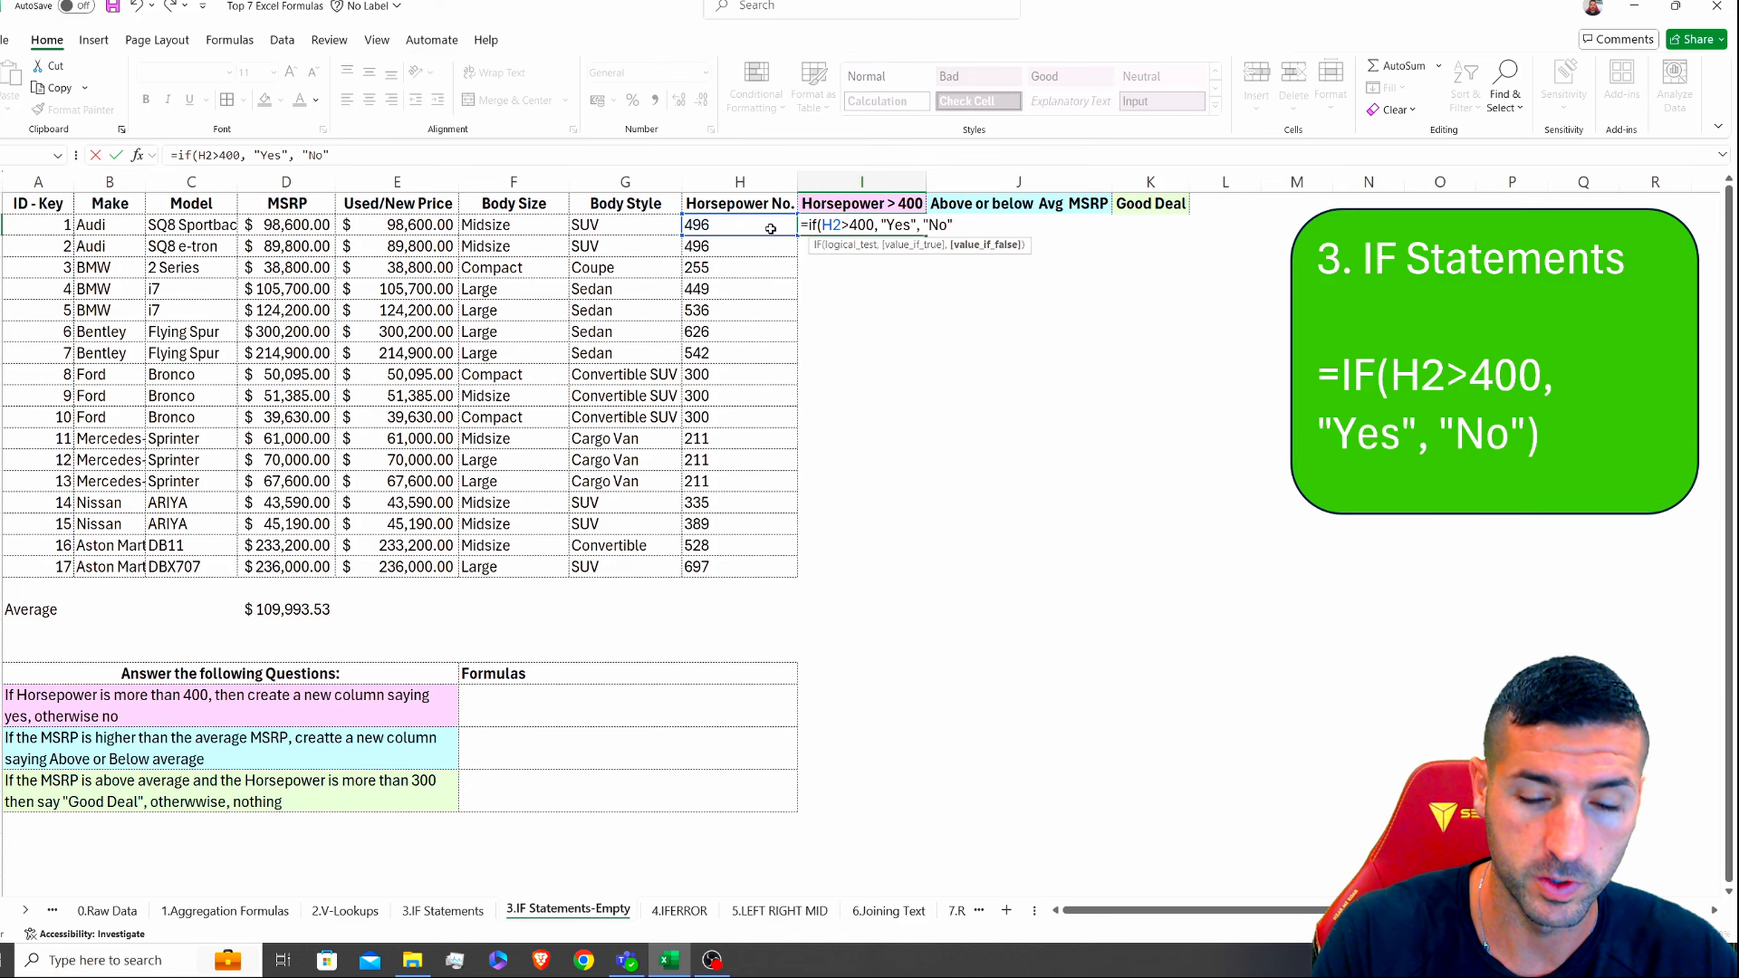
type(")")
key("Return")
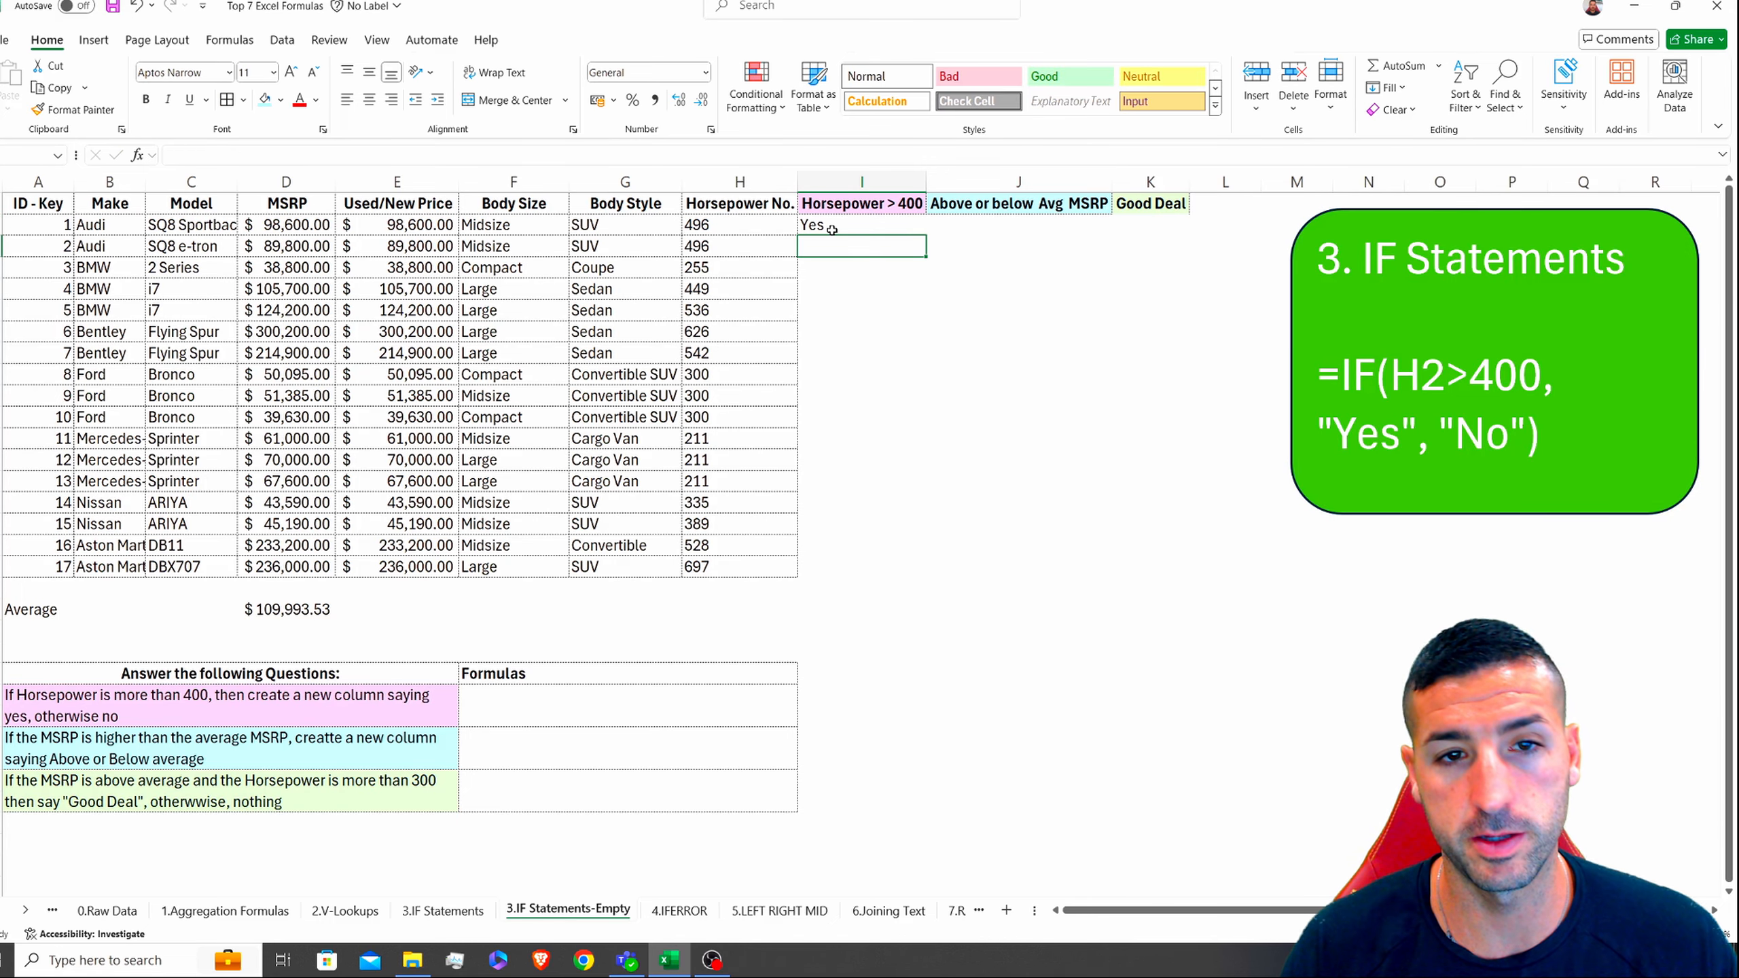
Step: Fill the I2 formula down to I18 and add borders to I1:I18
left_click(832, 229)
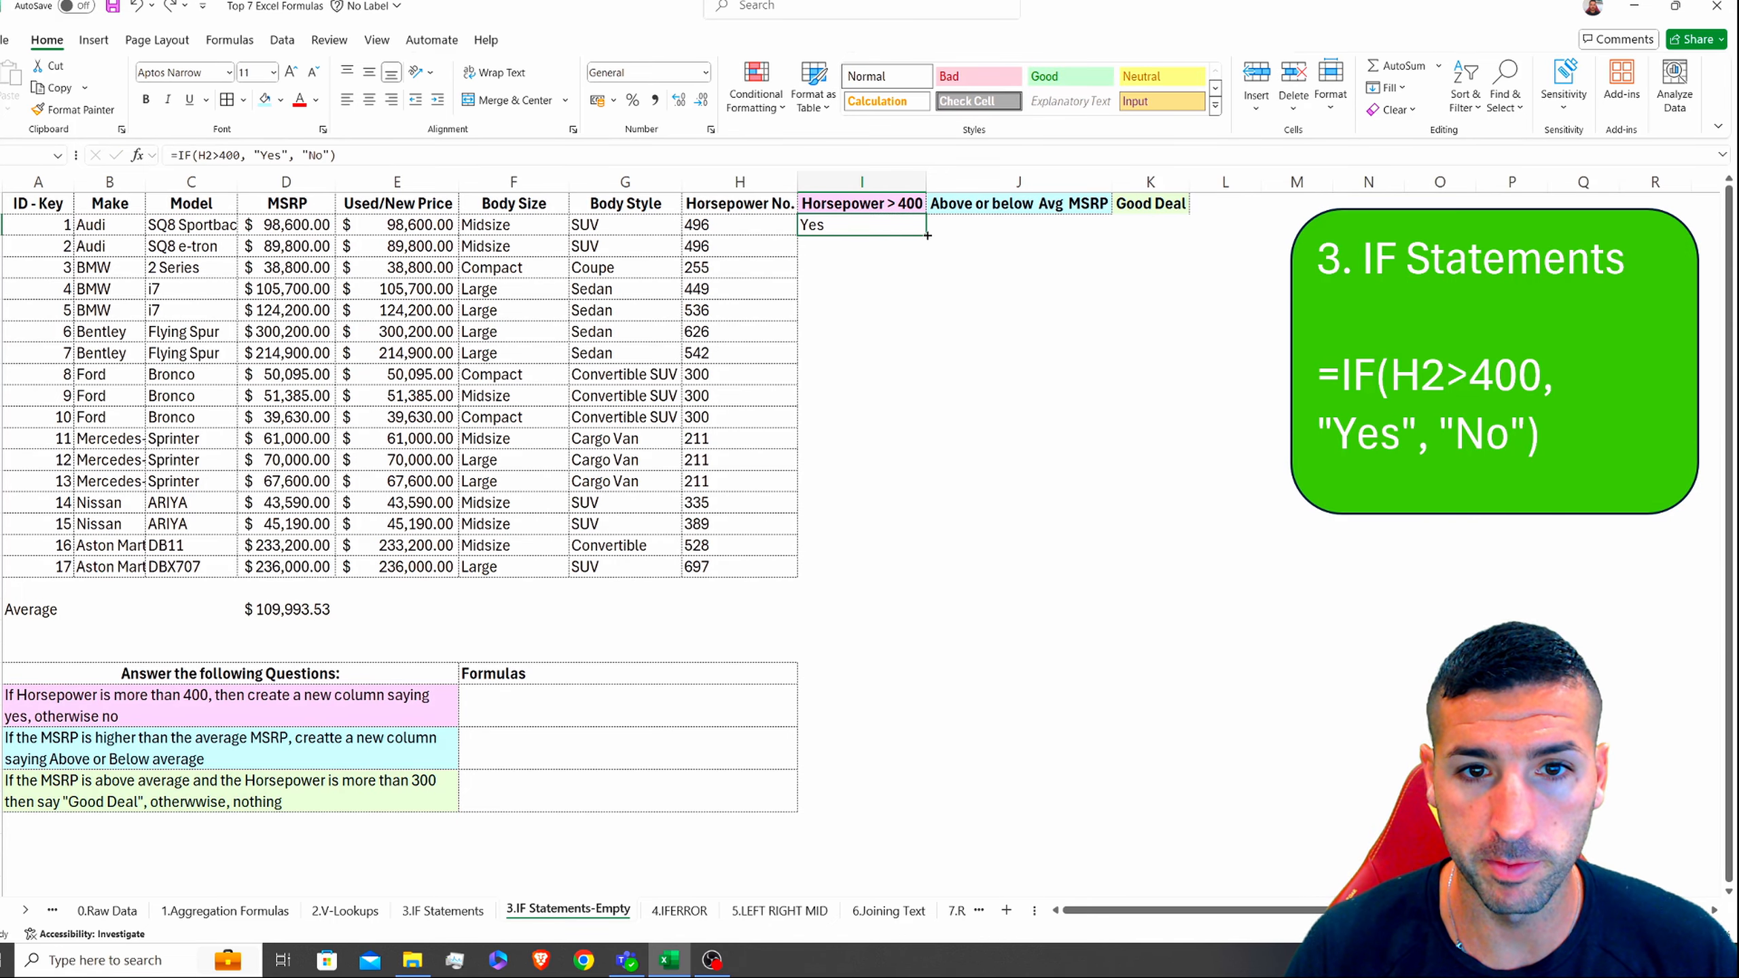
double_click(924, 238)
left_click(862, 353)
left_click(859, 459)
left_click(848, 522)
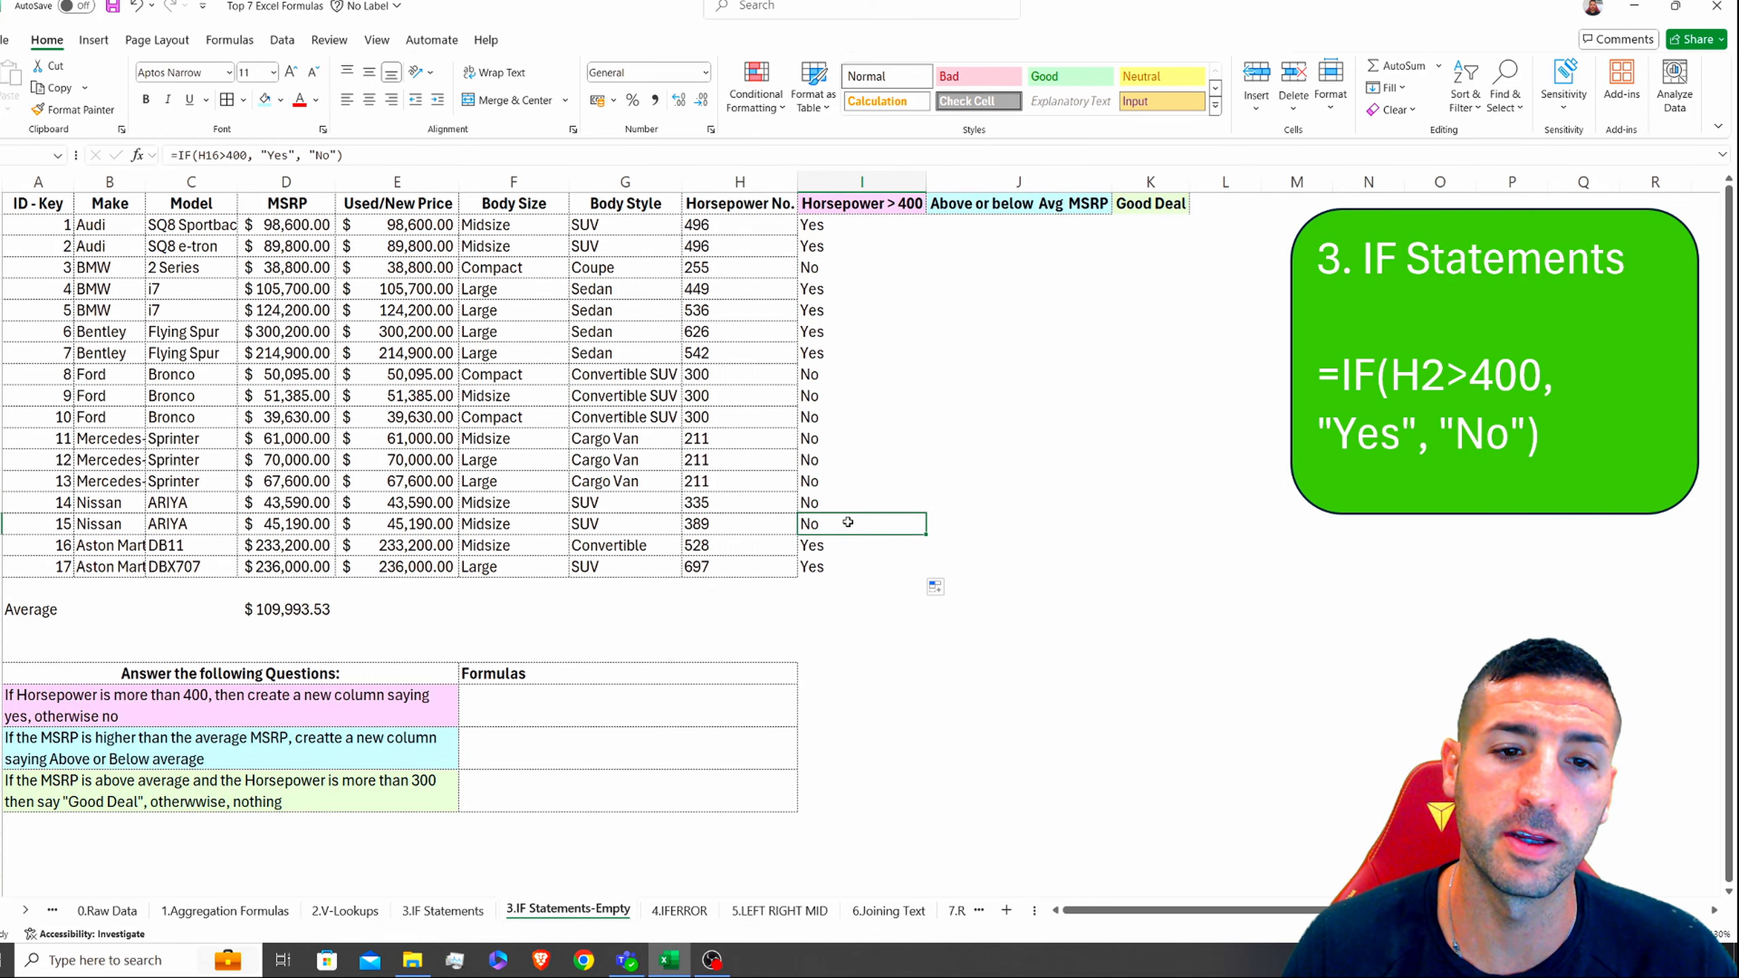
left_click(832, 565)
left_click_drag(861, 206, 852, 577)
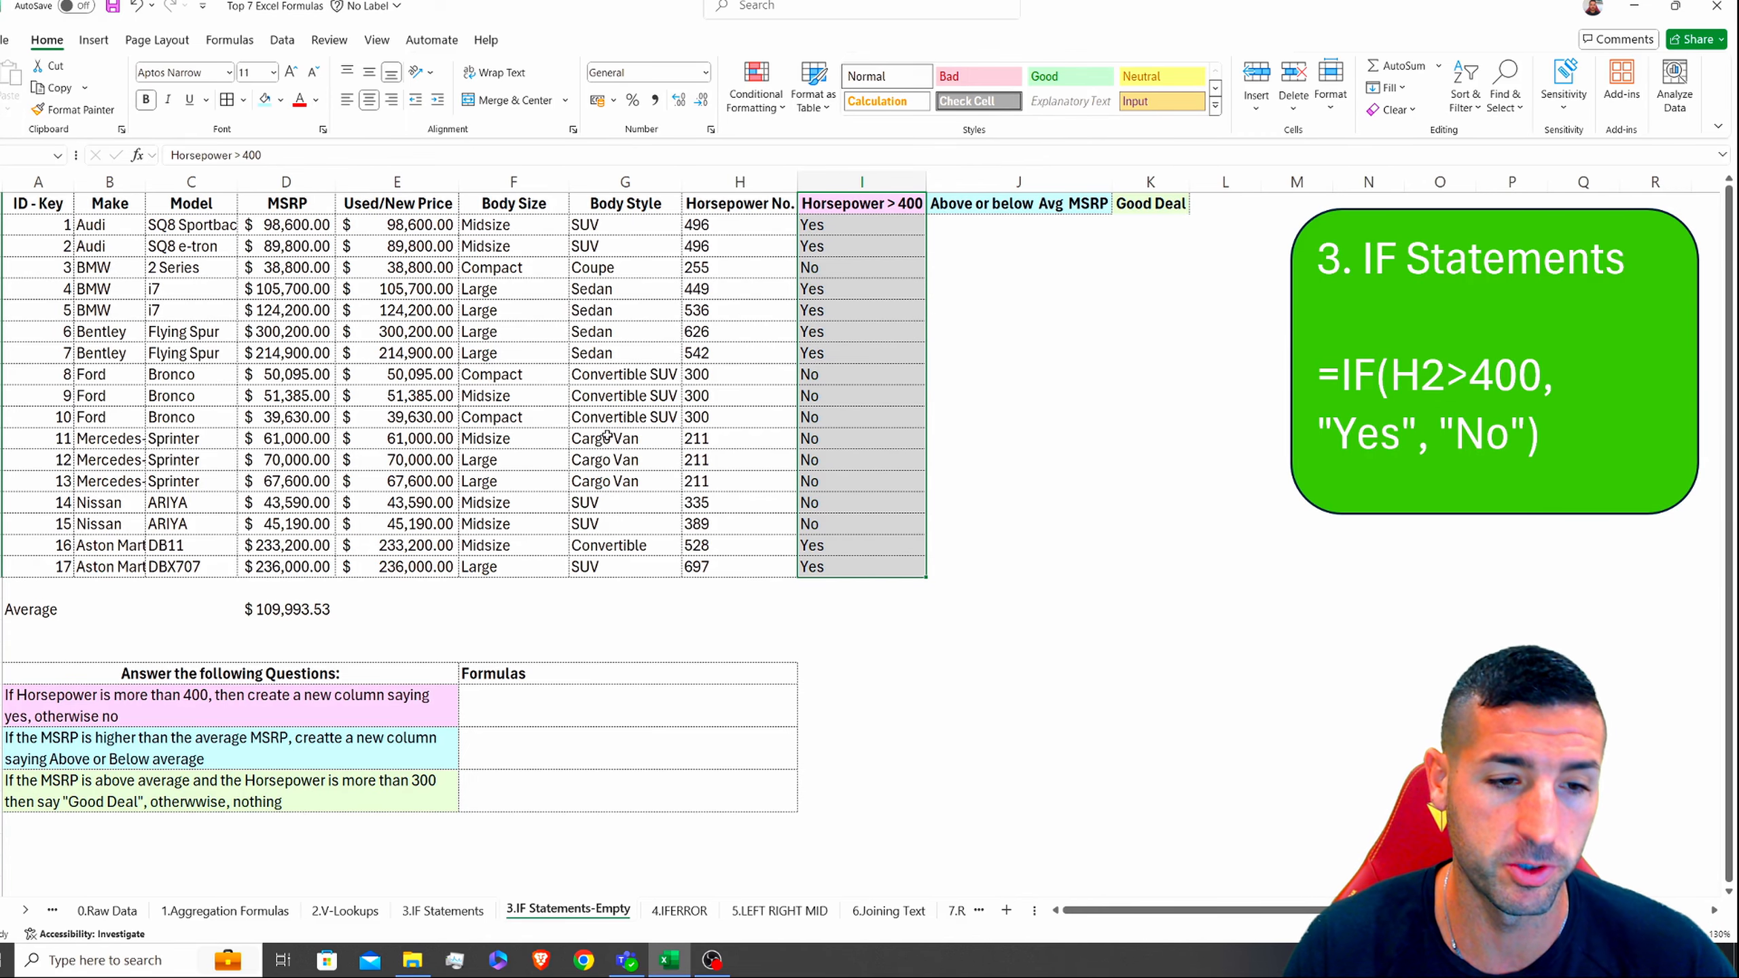
Step: Examine the second question, the MSRP values and the average formula in D20
left_click(152, 756)
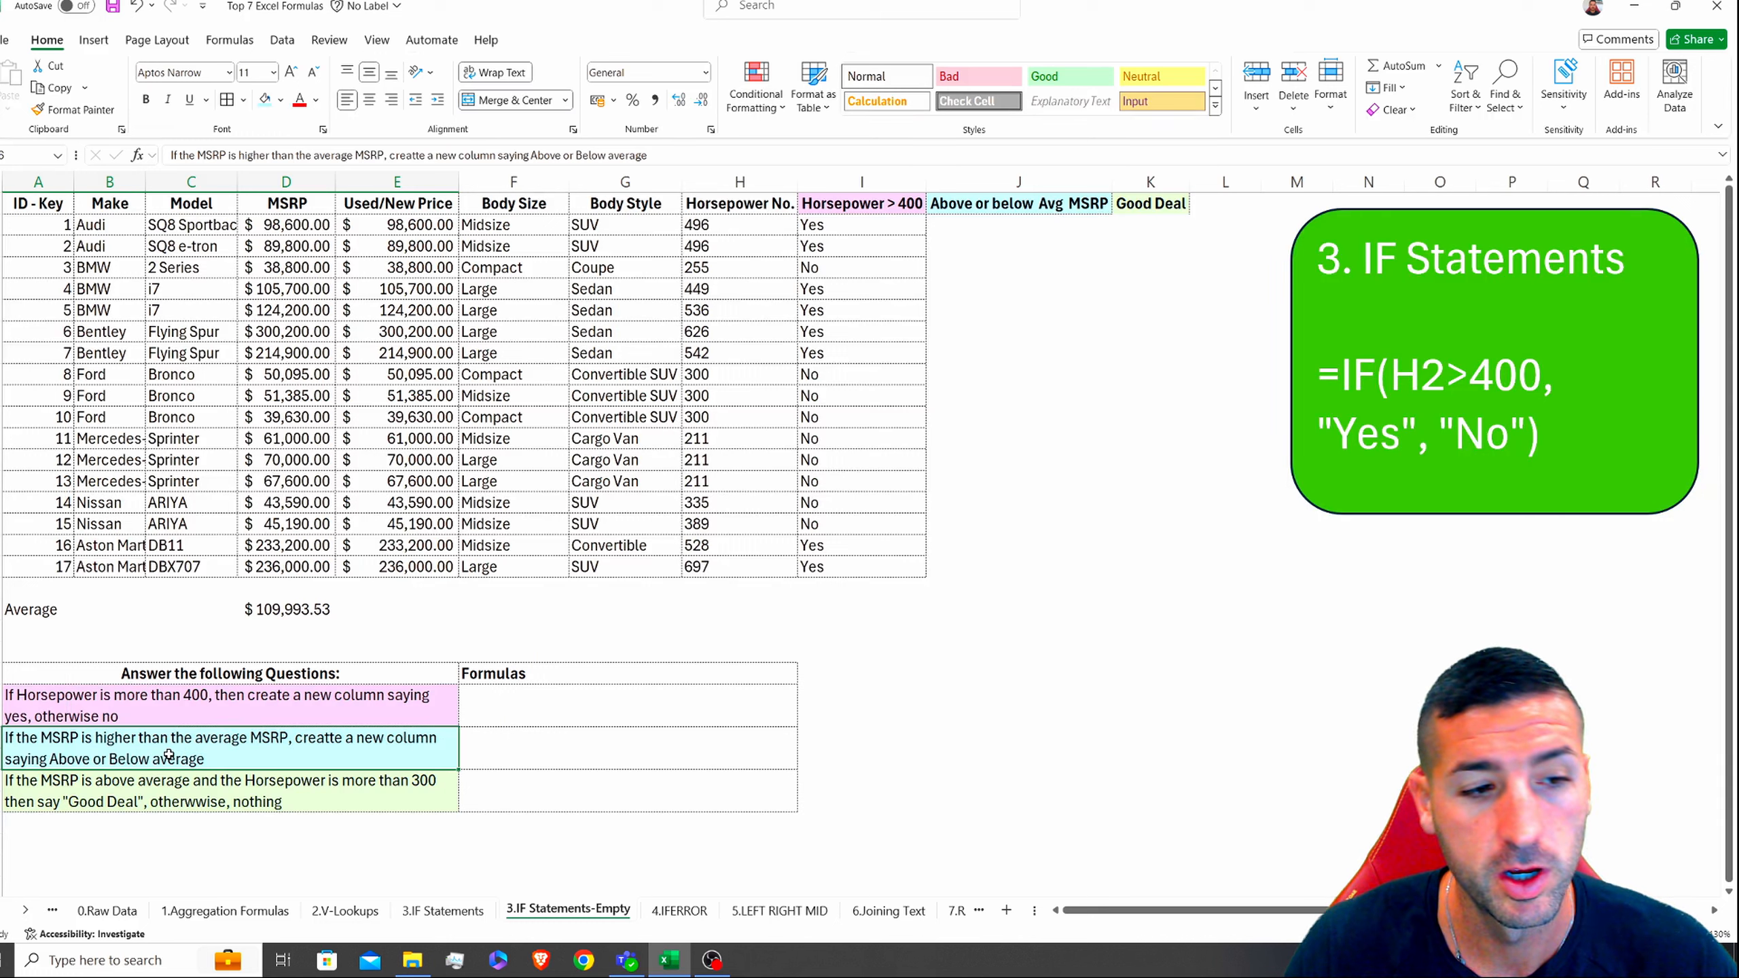
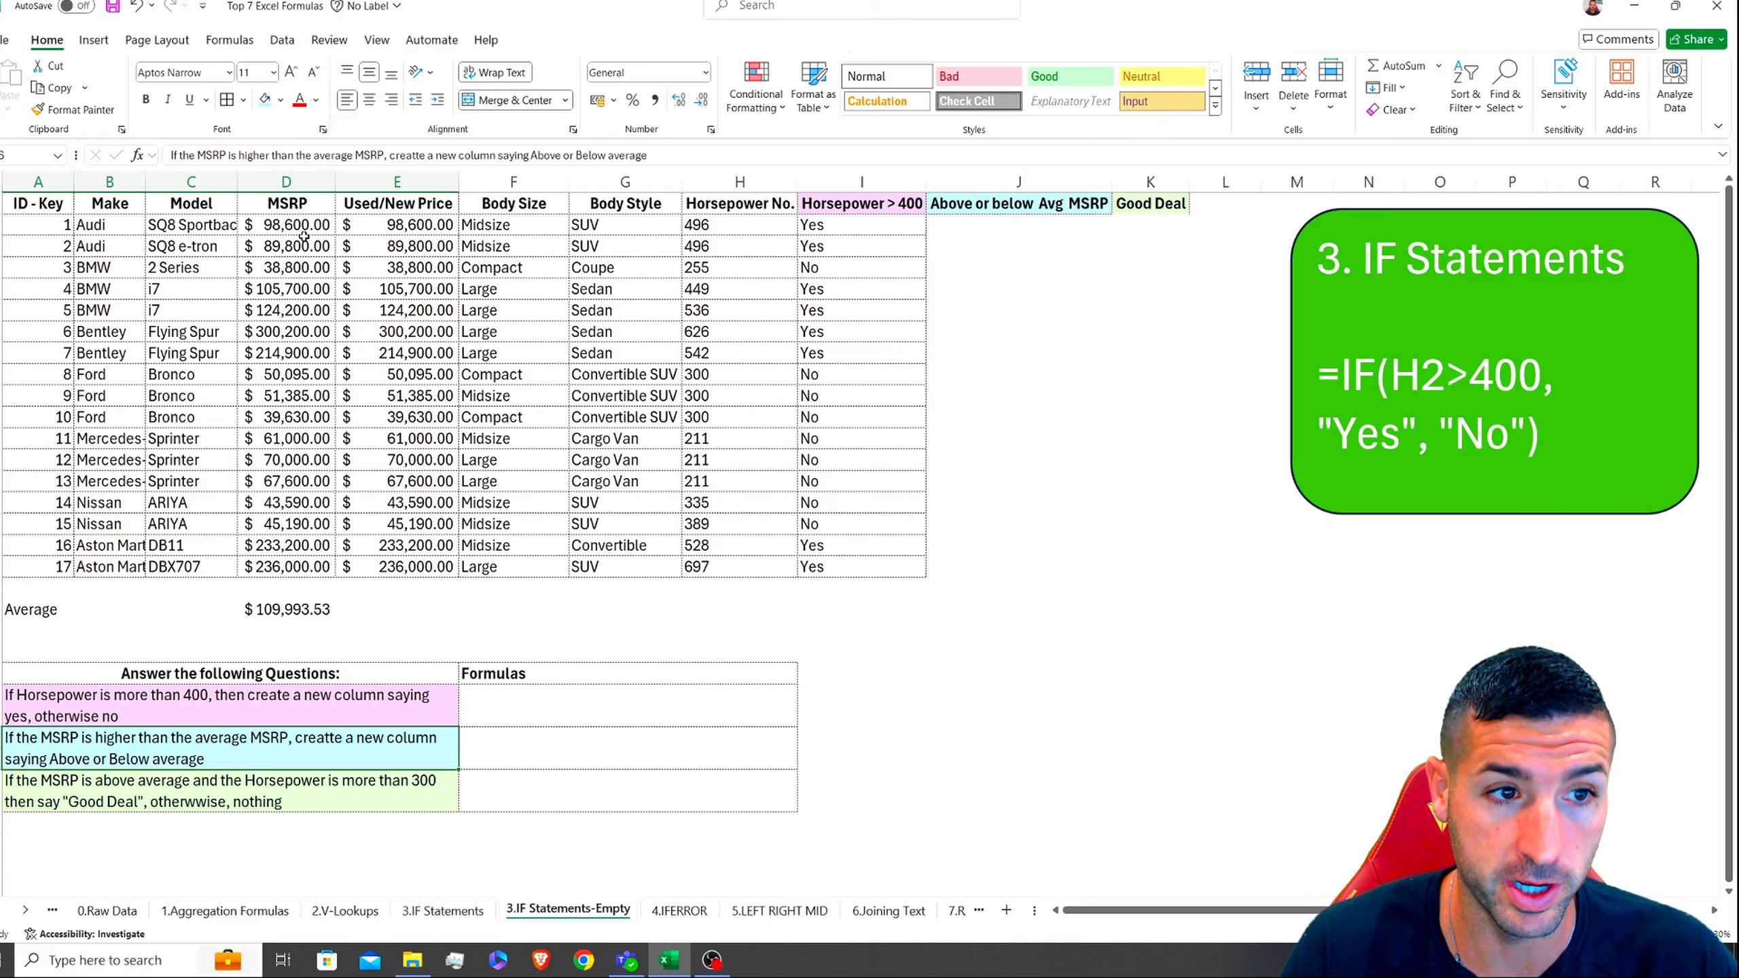
left_click_drag(303, 237, 349, 460)
left_click(48, 610)
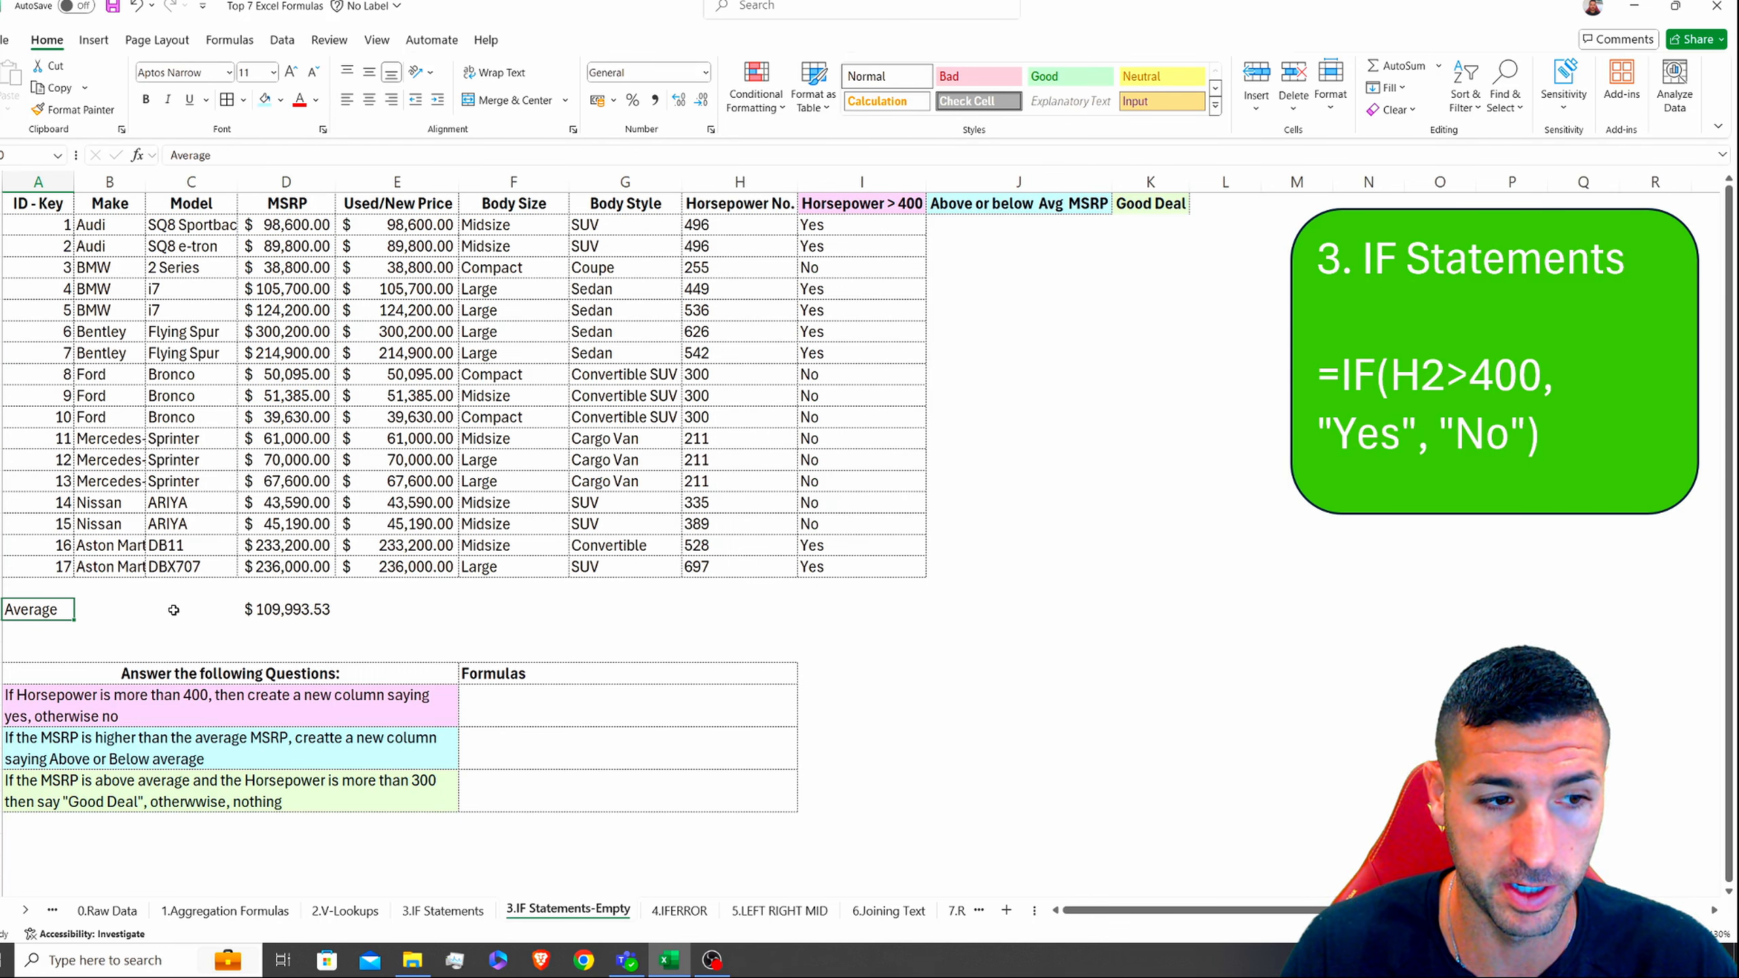
double_click(279, 608)
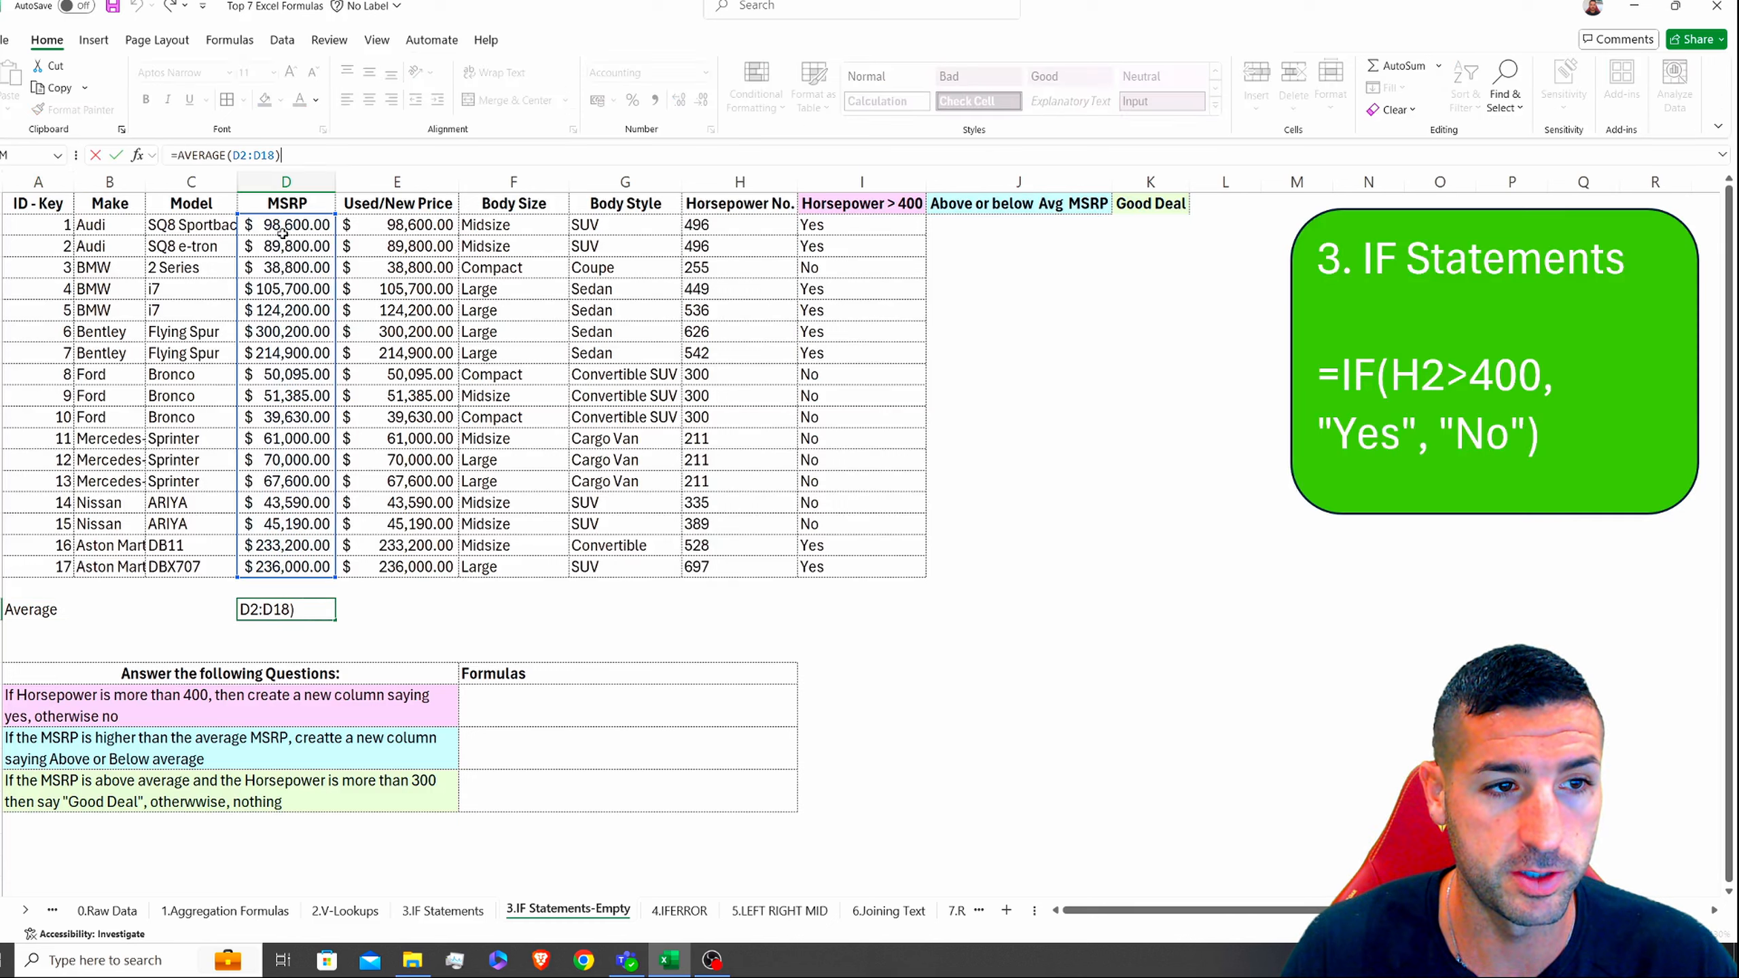
key("Return")
left_click(260, 607)
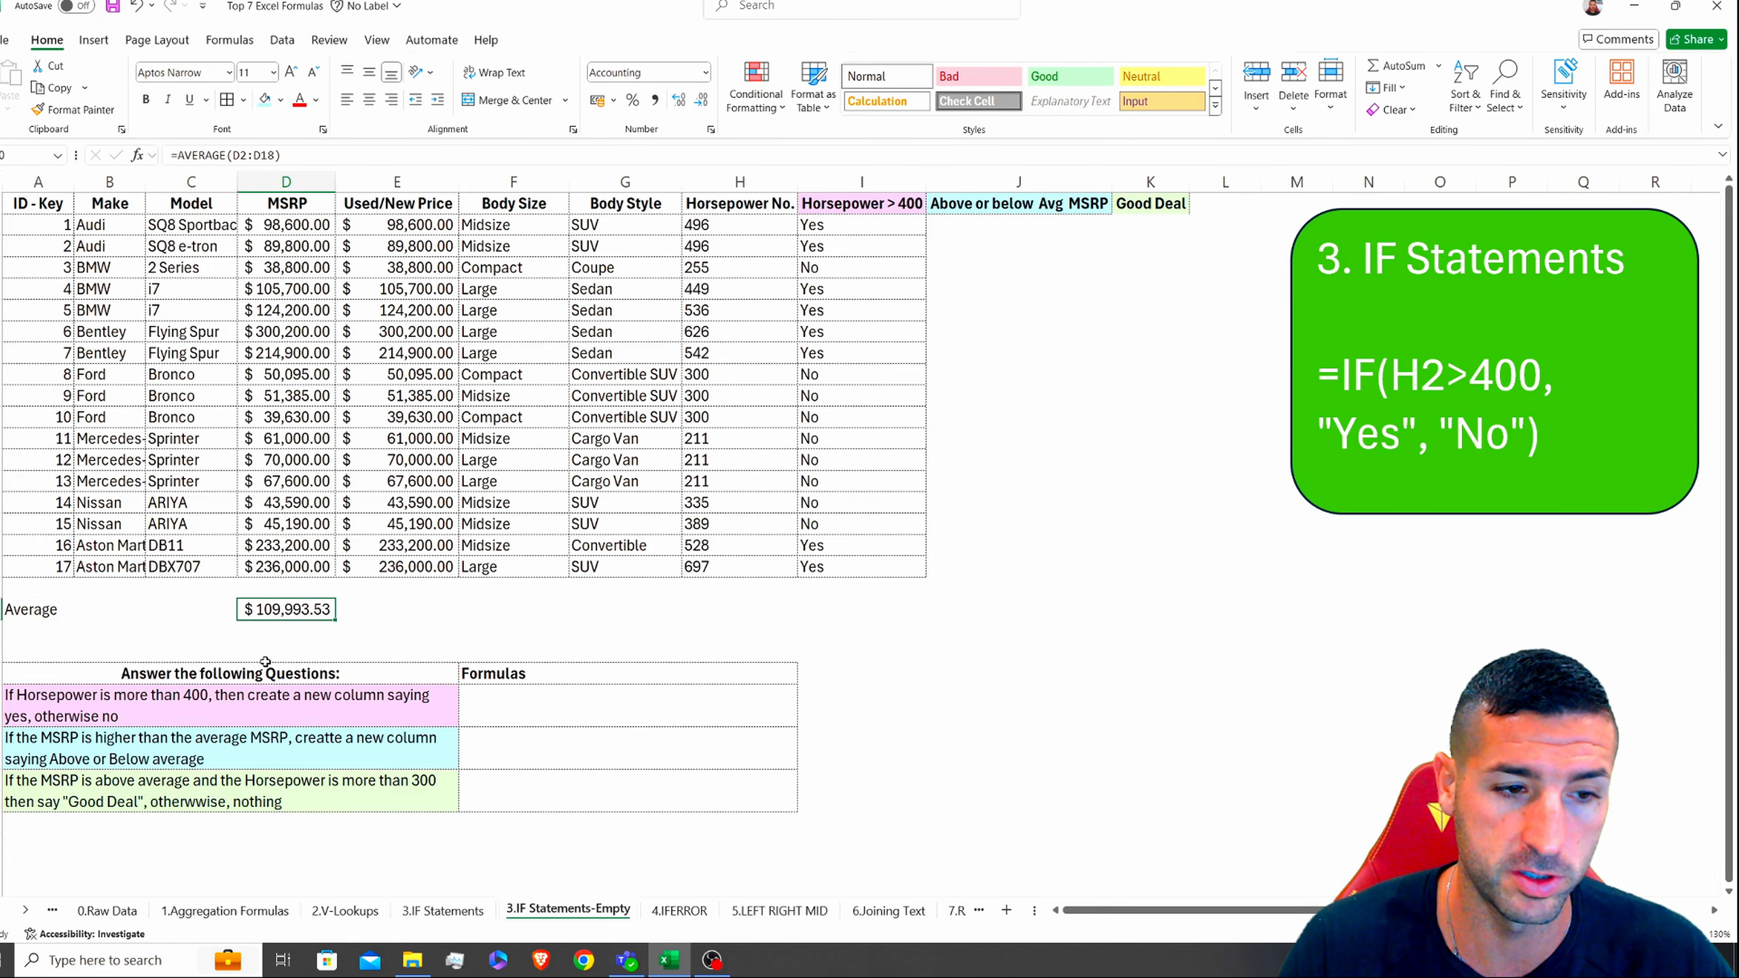
Step: Enter =IF(D2>D20, "Above", "Below") in J2 to compare the first car's MSRP with the average
left_click(978, 222)
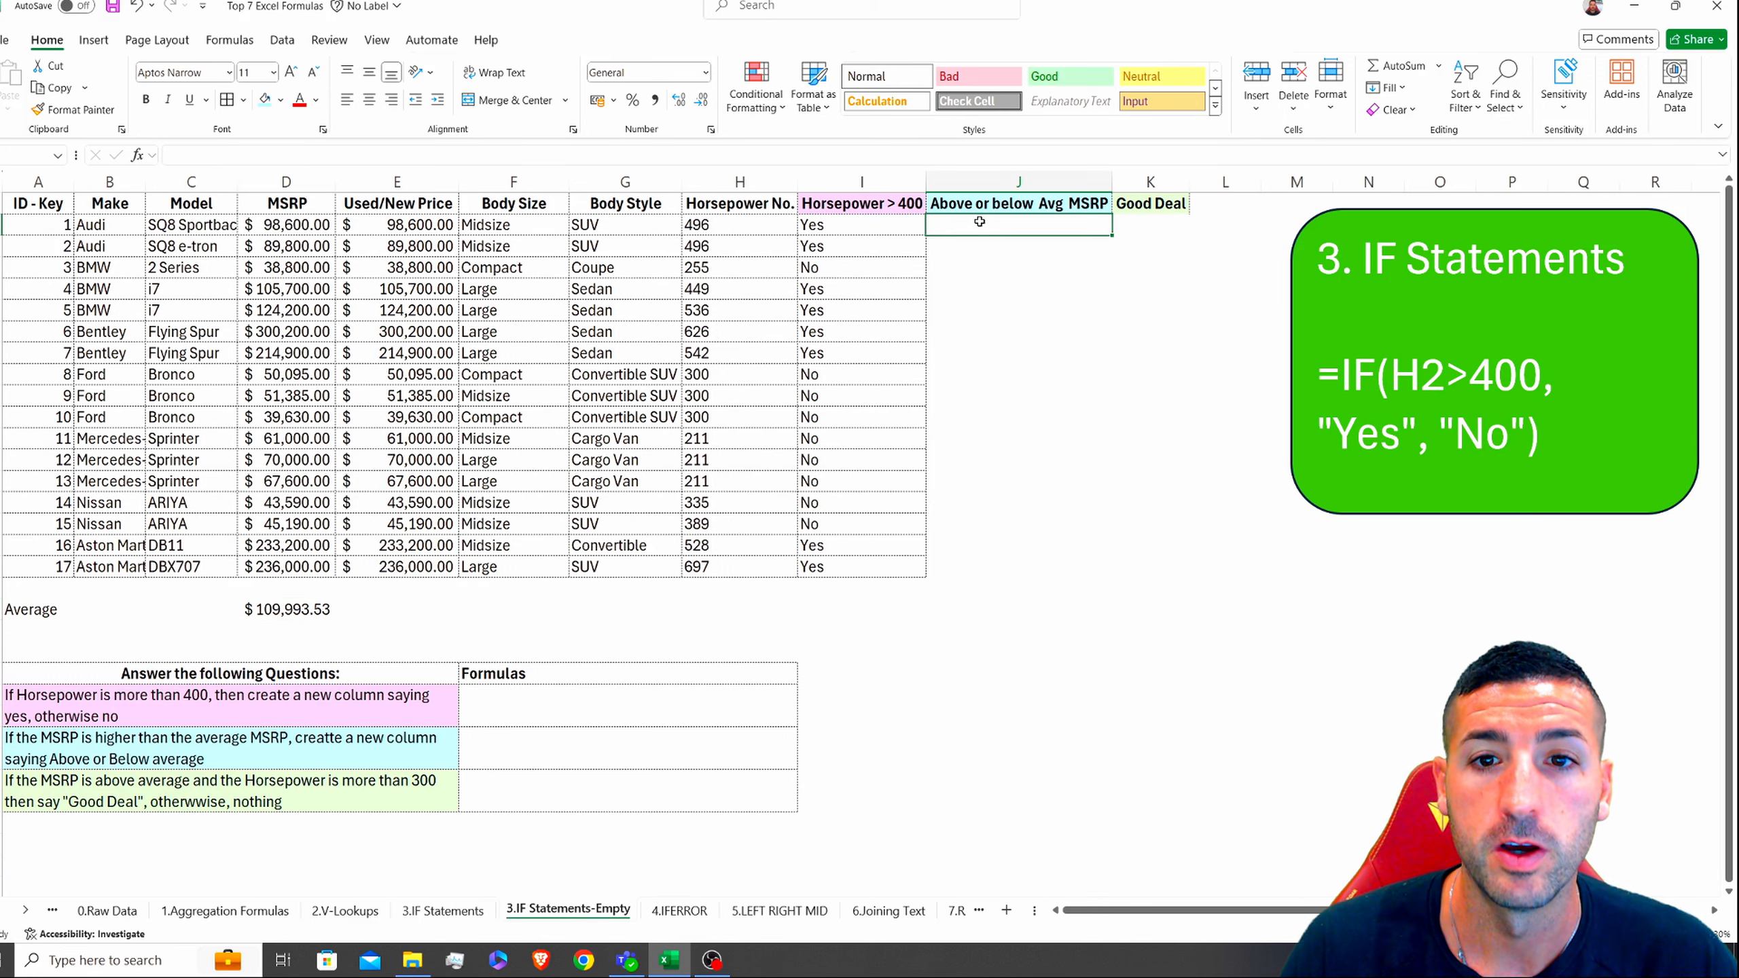
type("=")
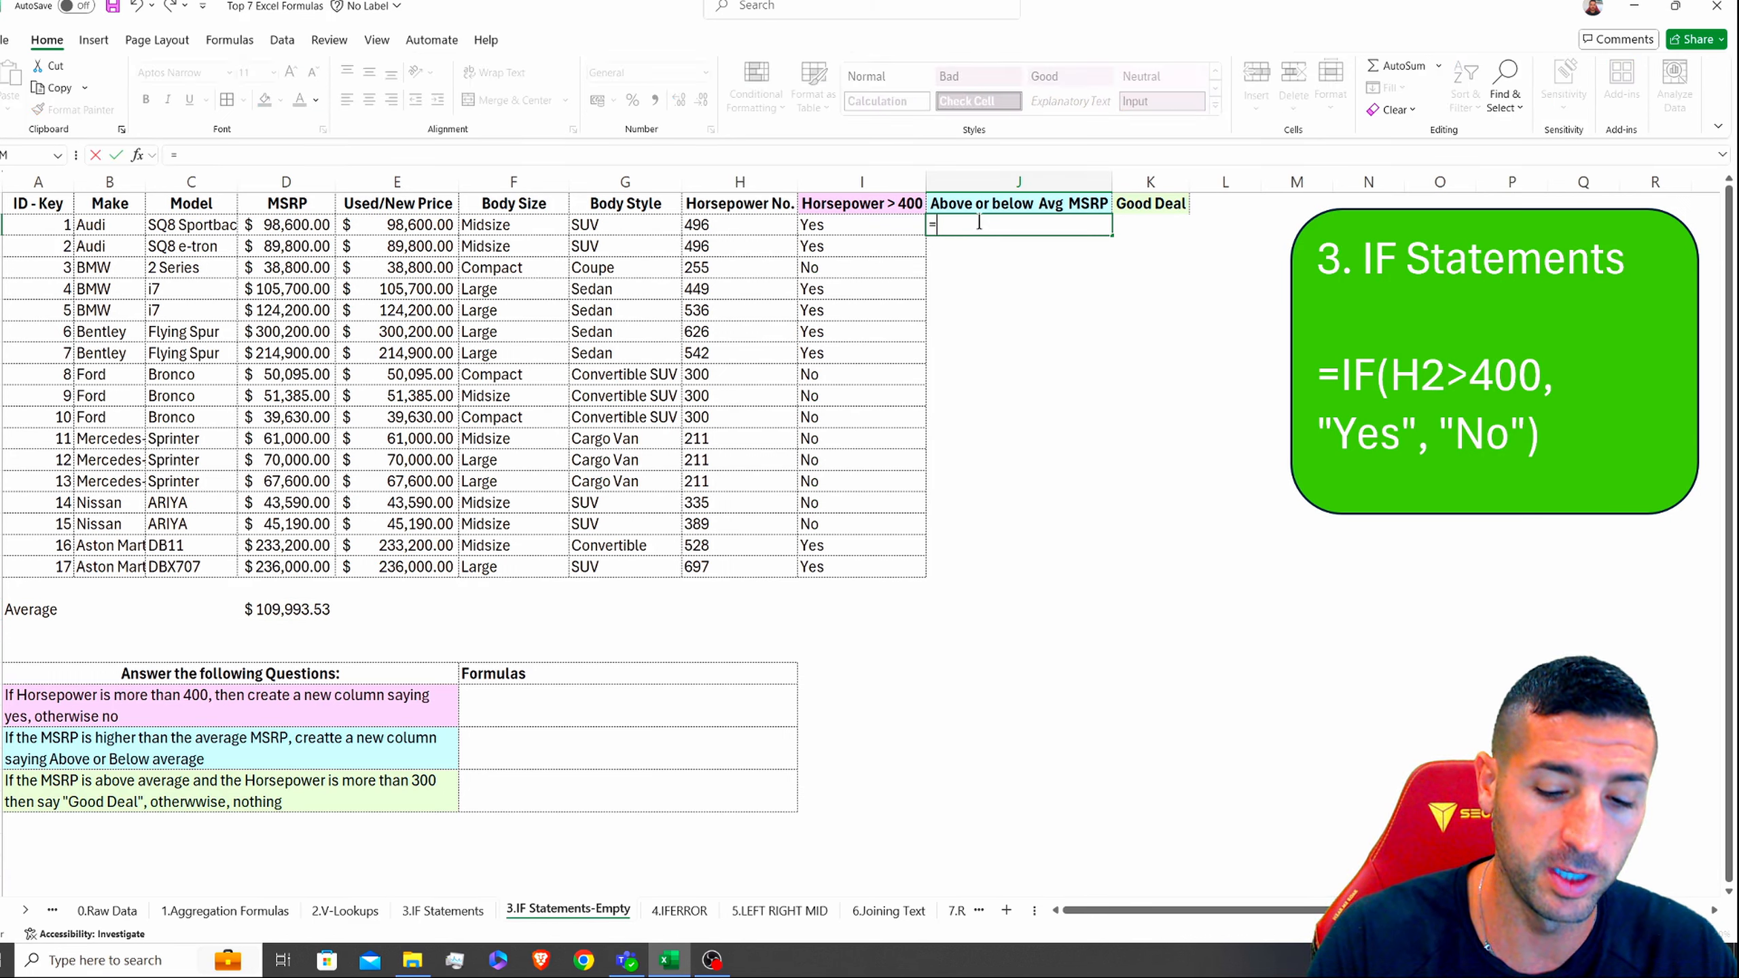
type("if(")
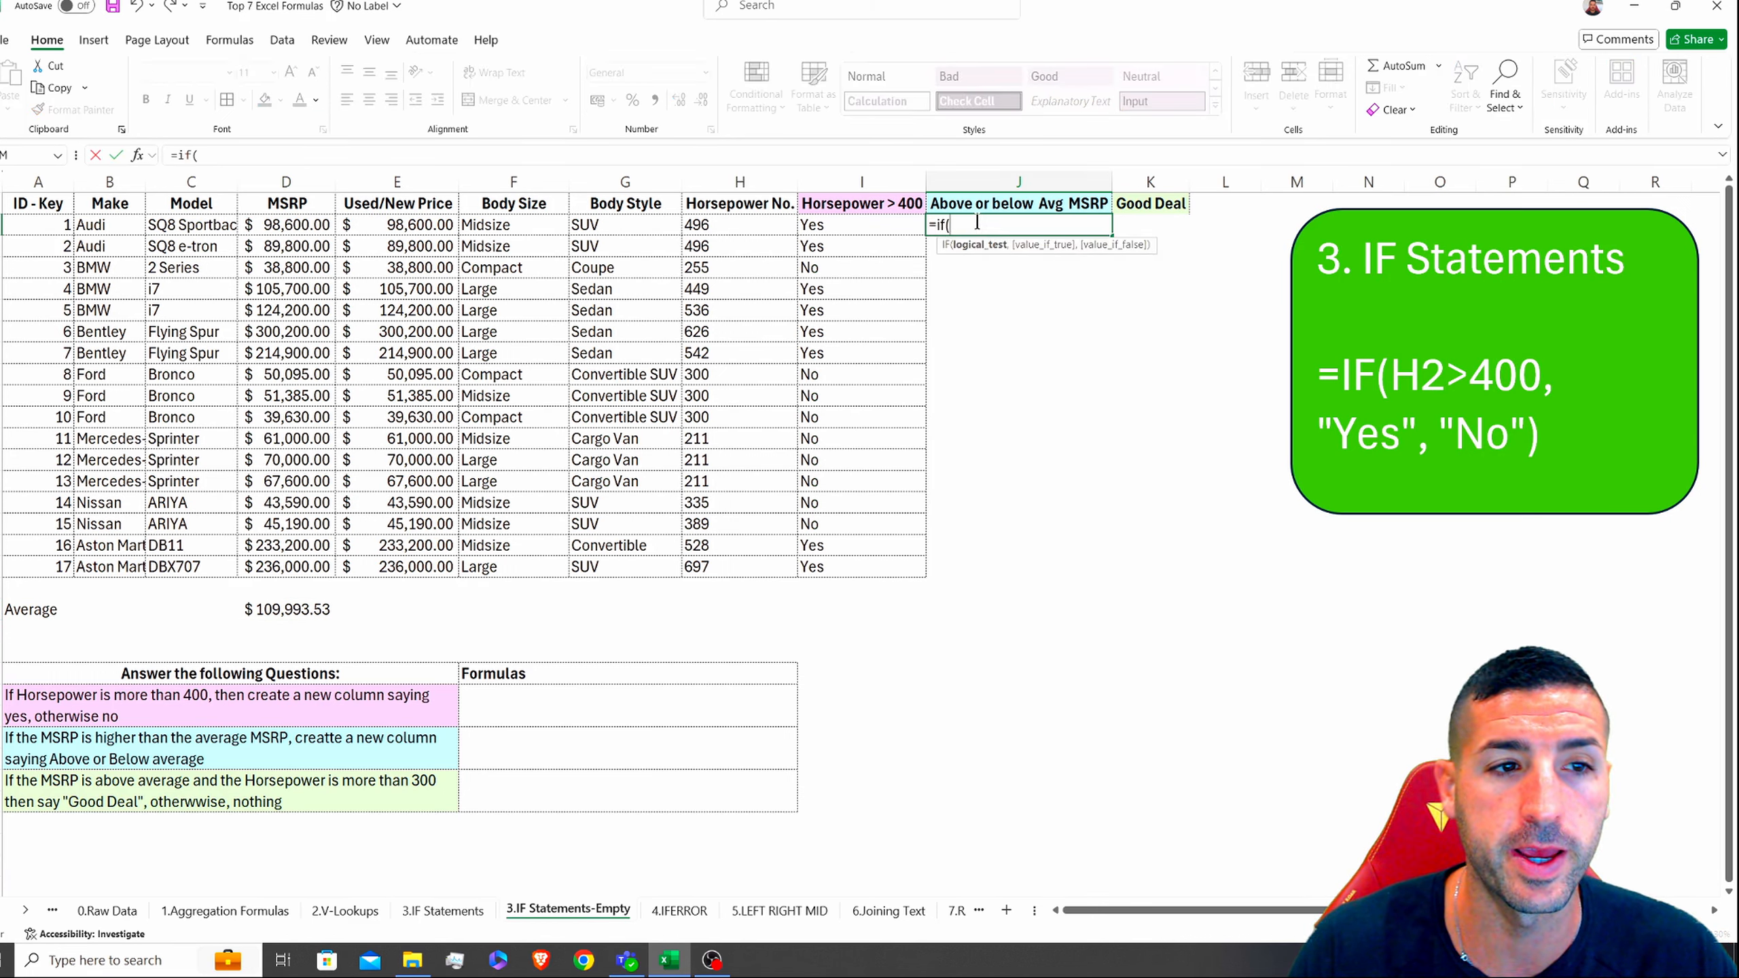
left_click(280, 229)
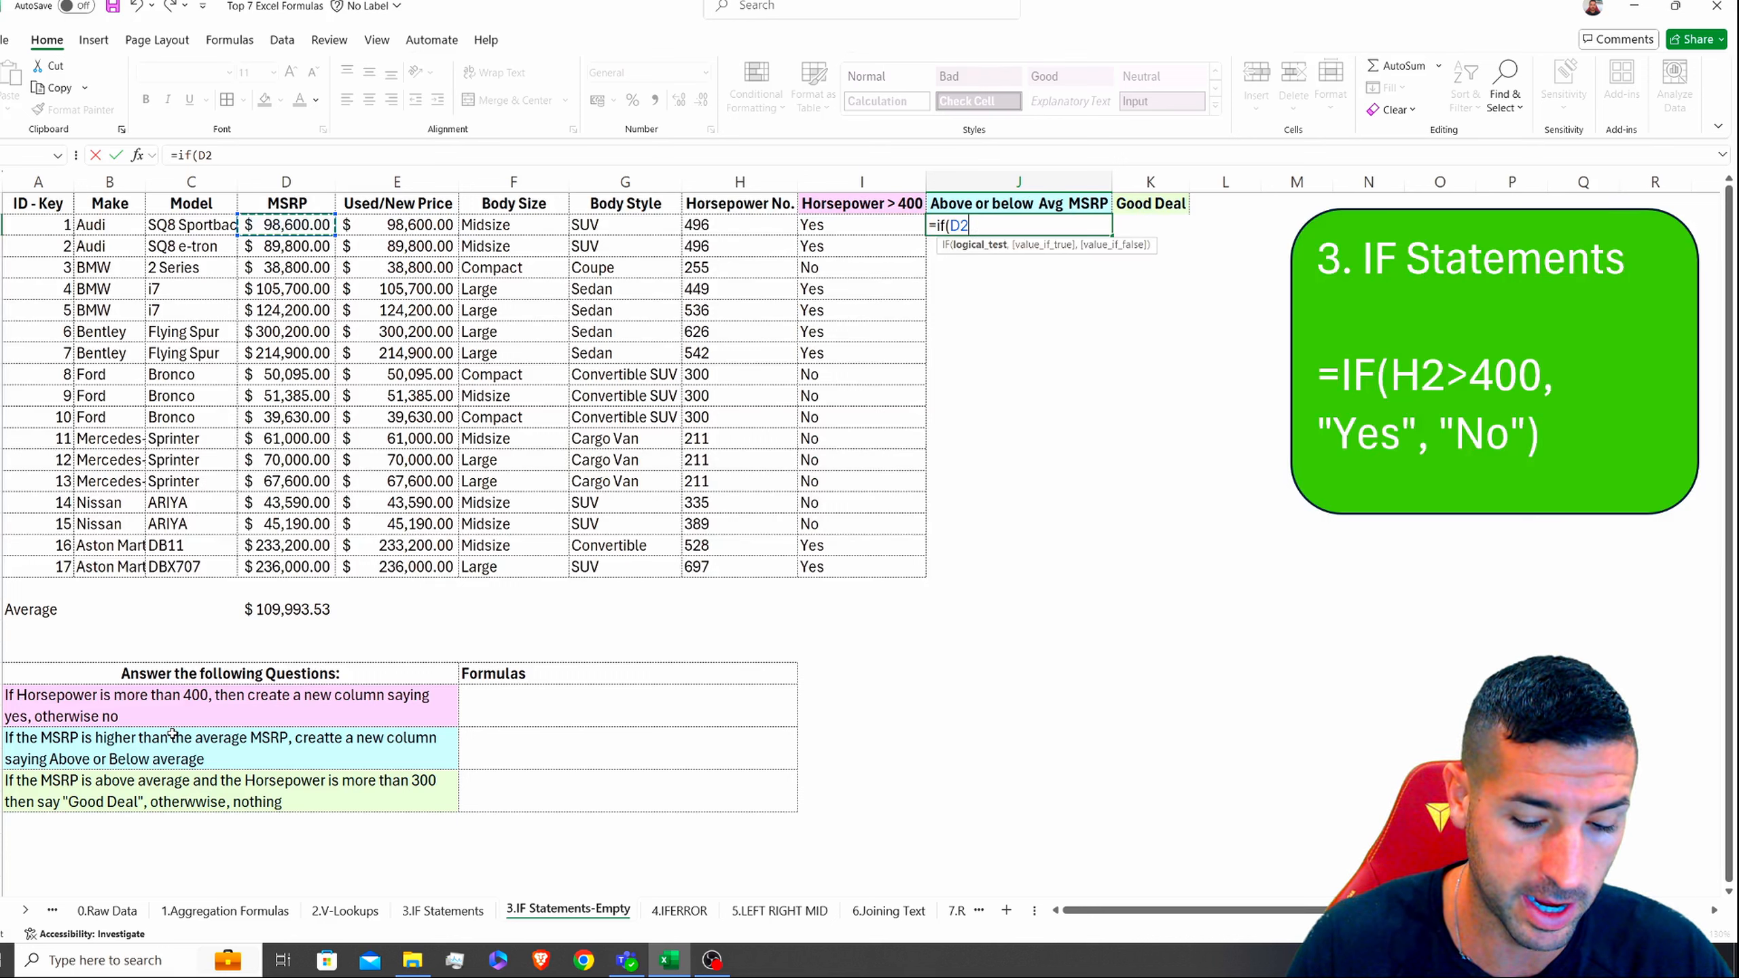
type(">")
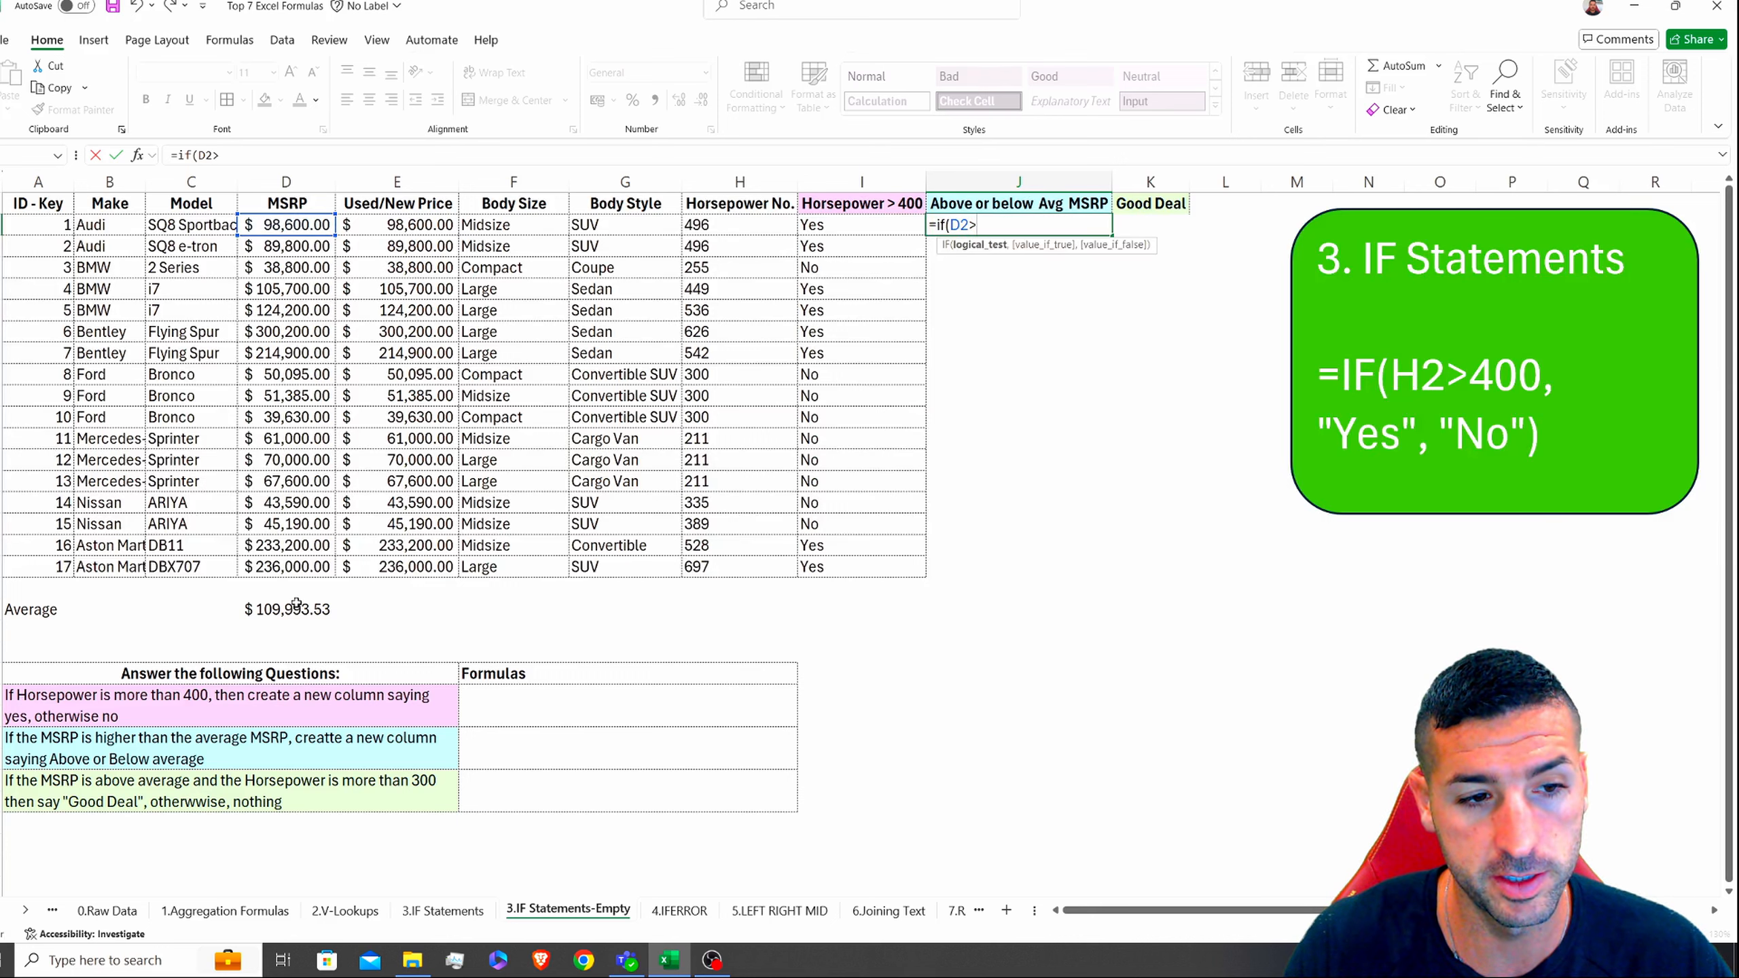
left_click(292, 608)
type(",")
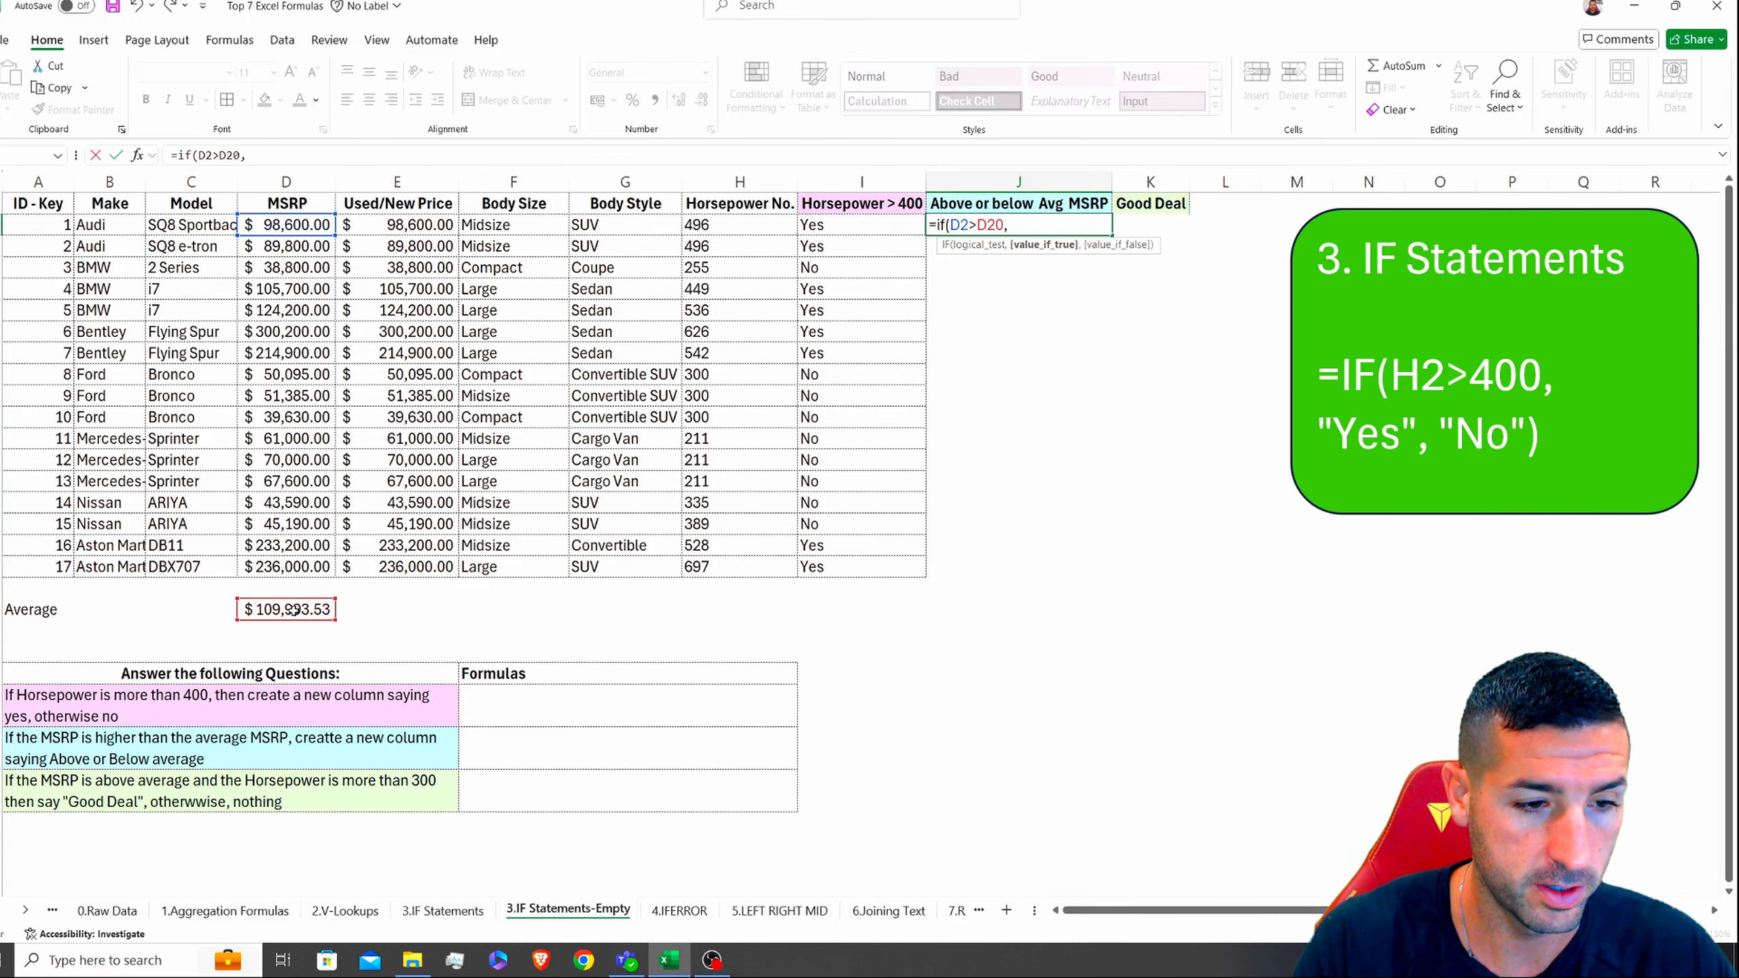
type(" \"Abov")
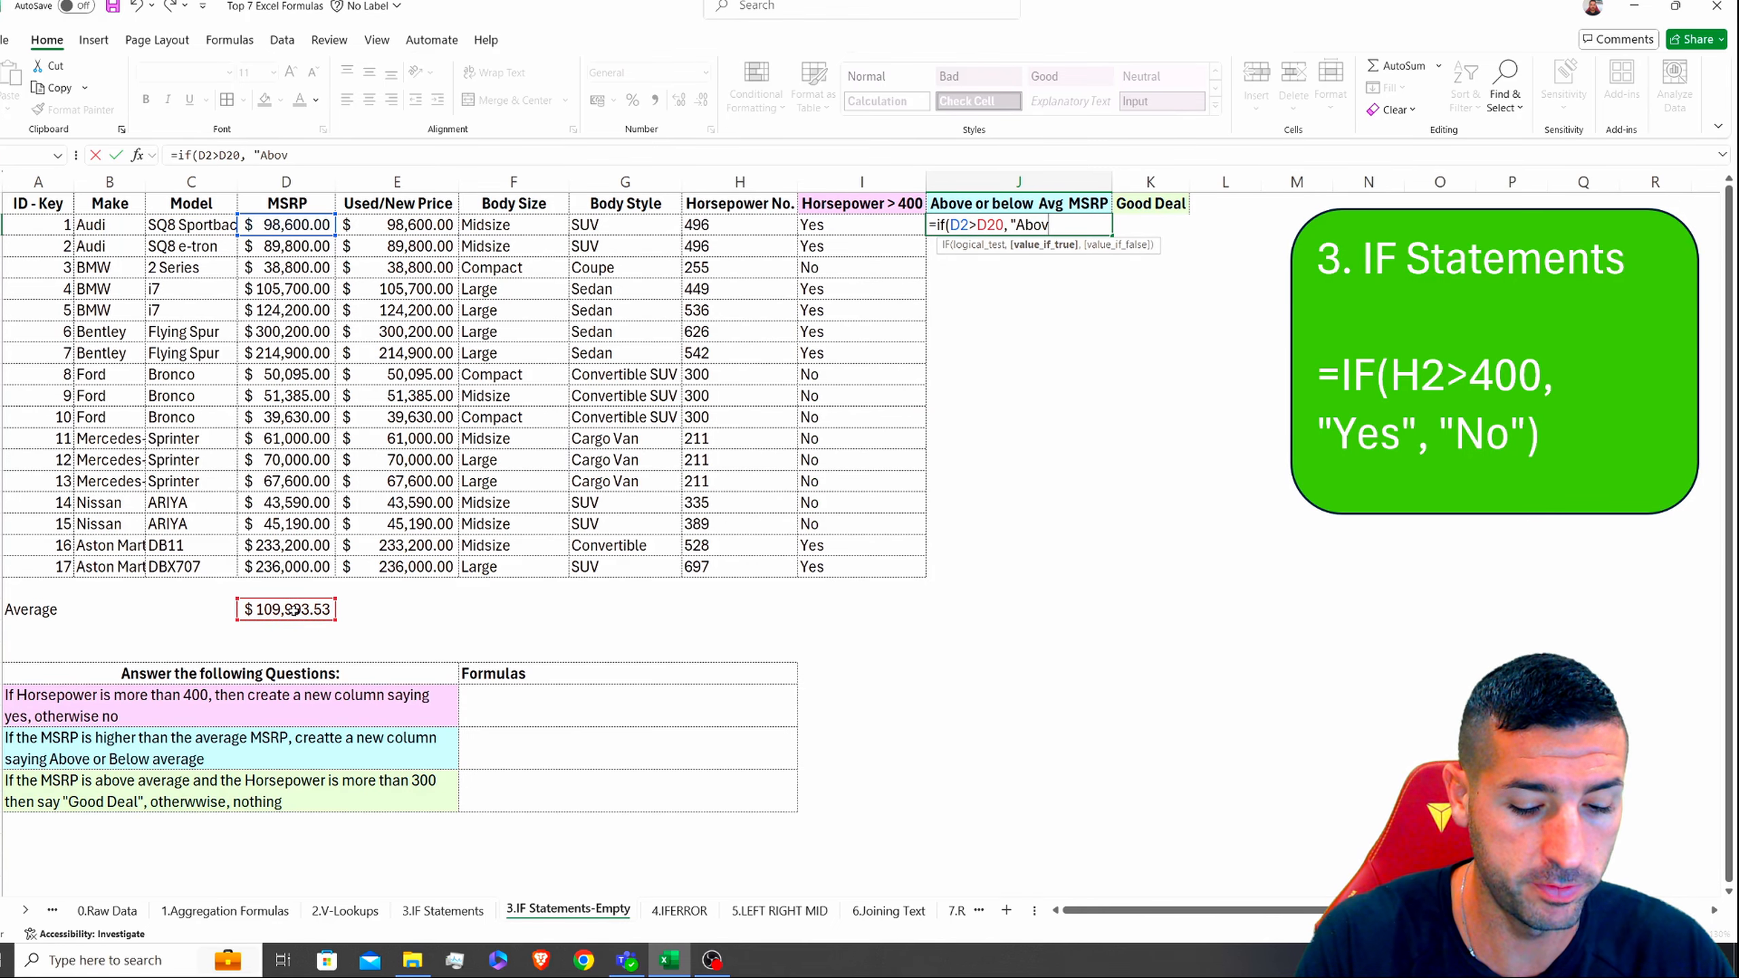
type("e\",")
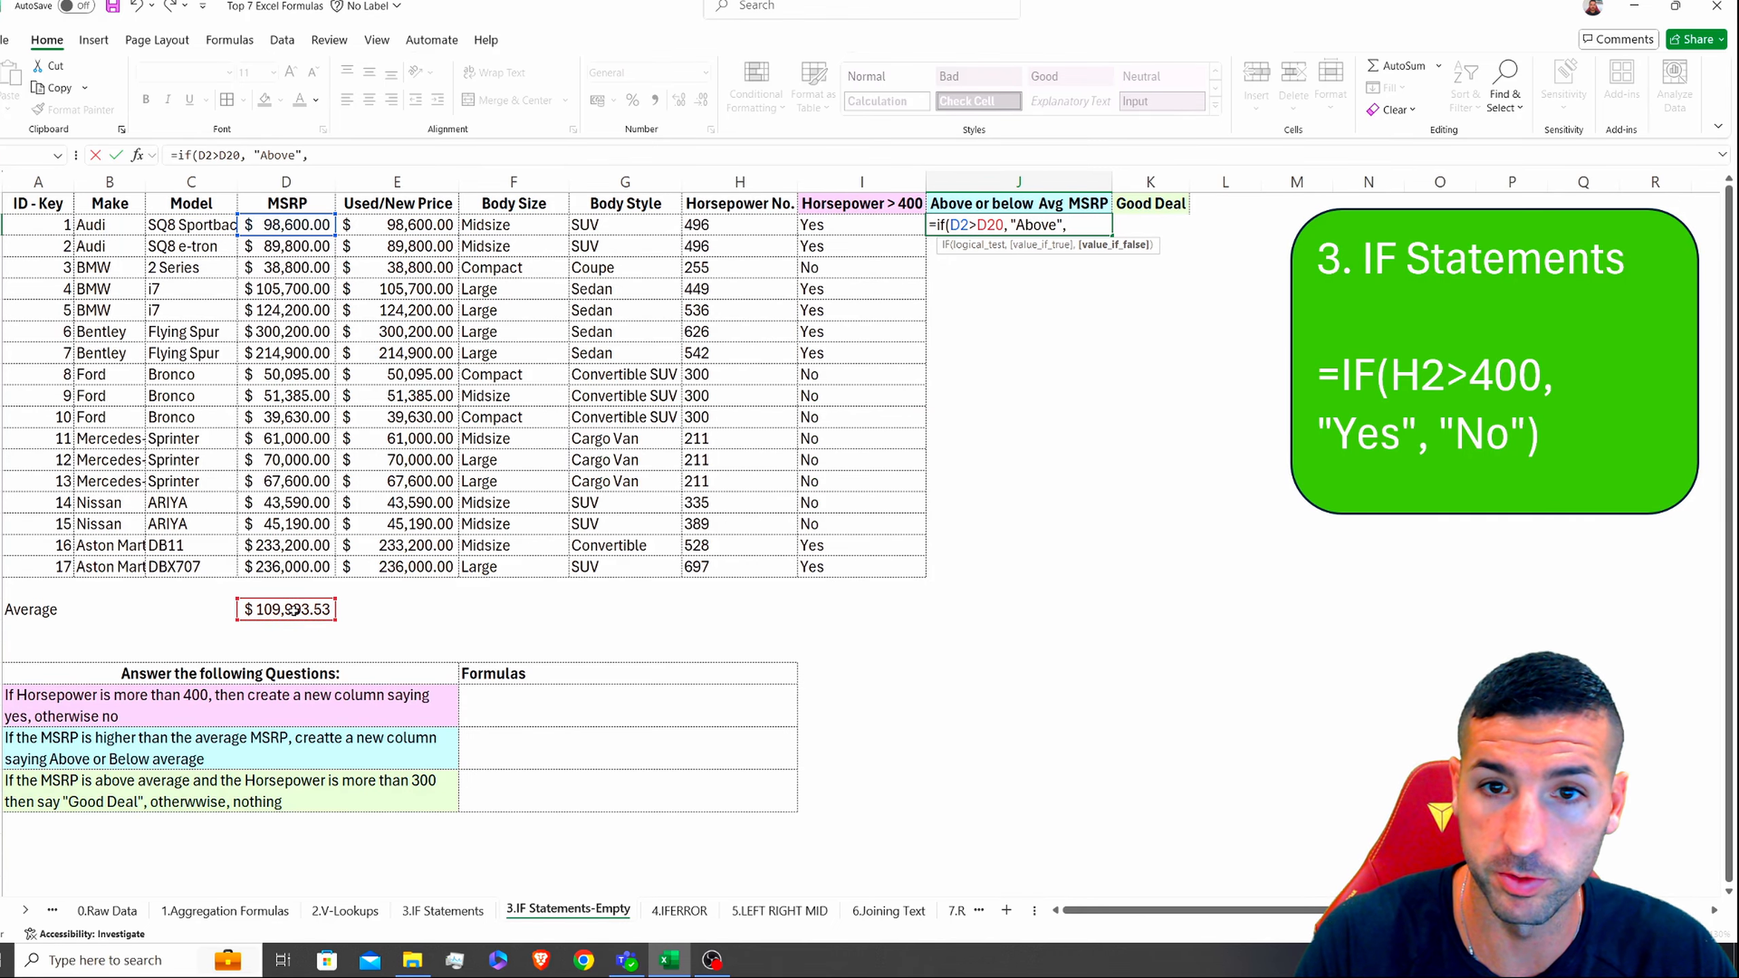
type(" \"Below\"")
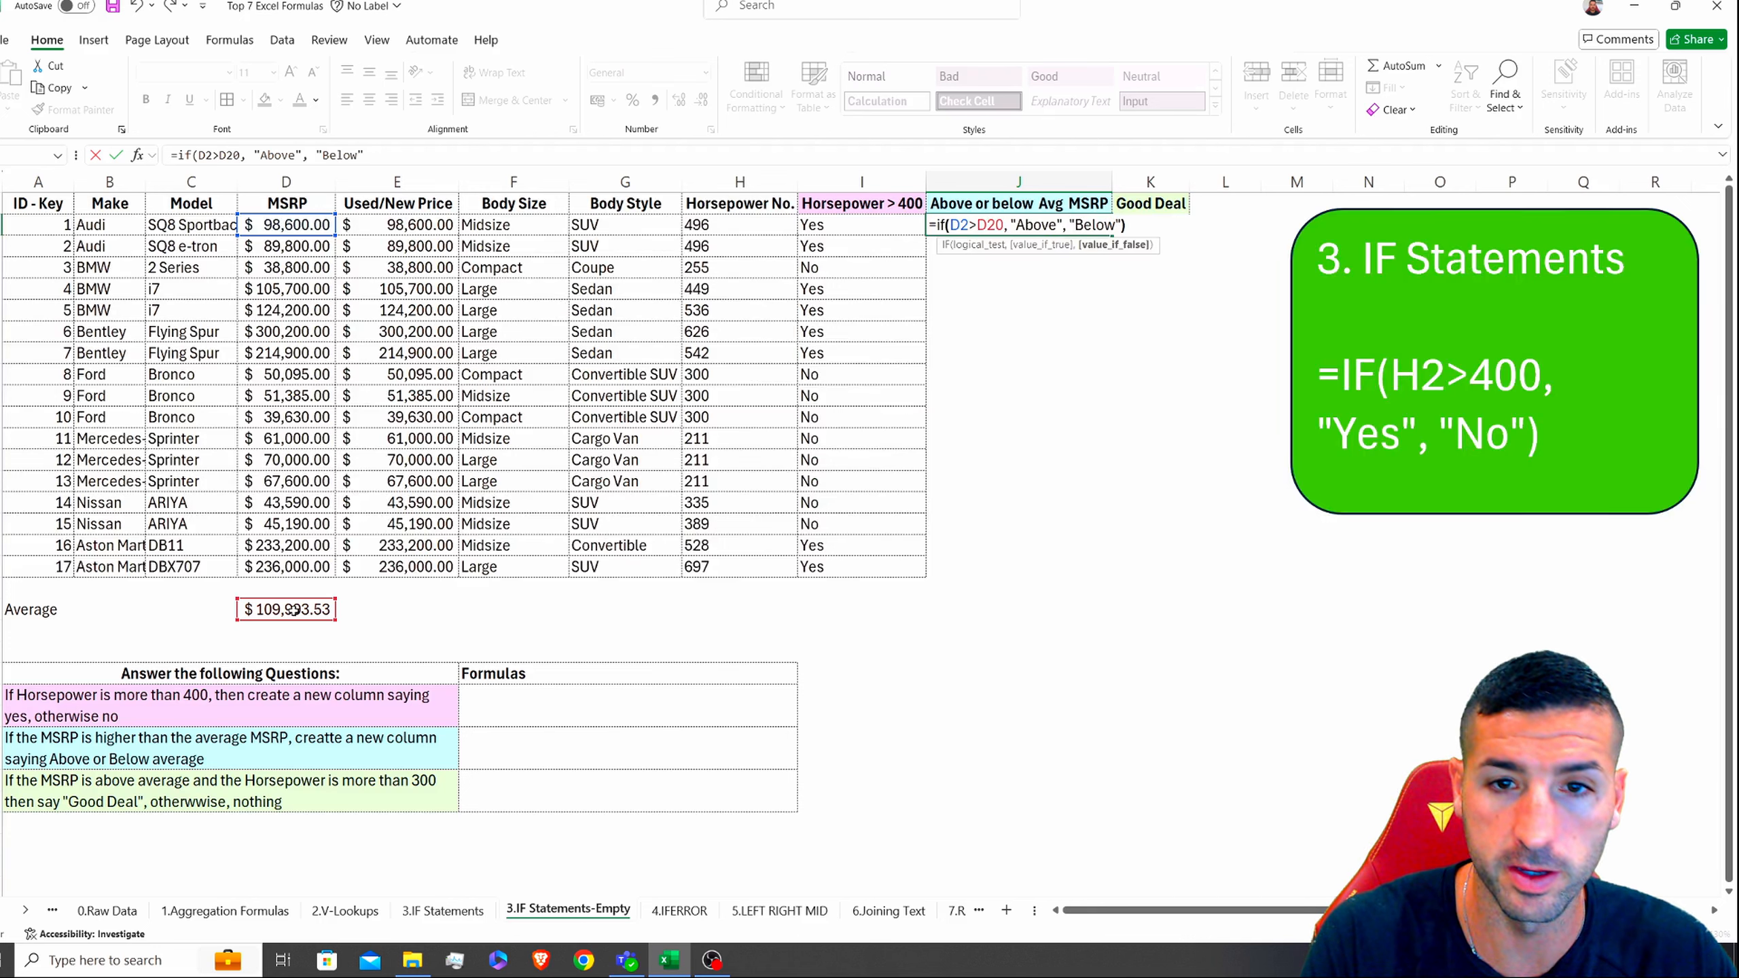
key("Return")
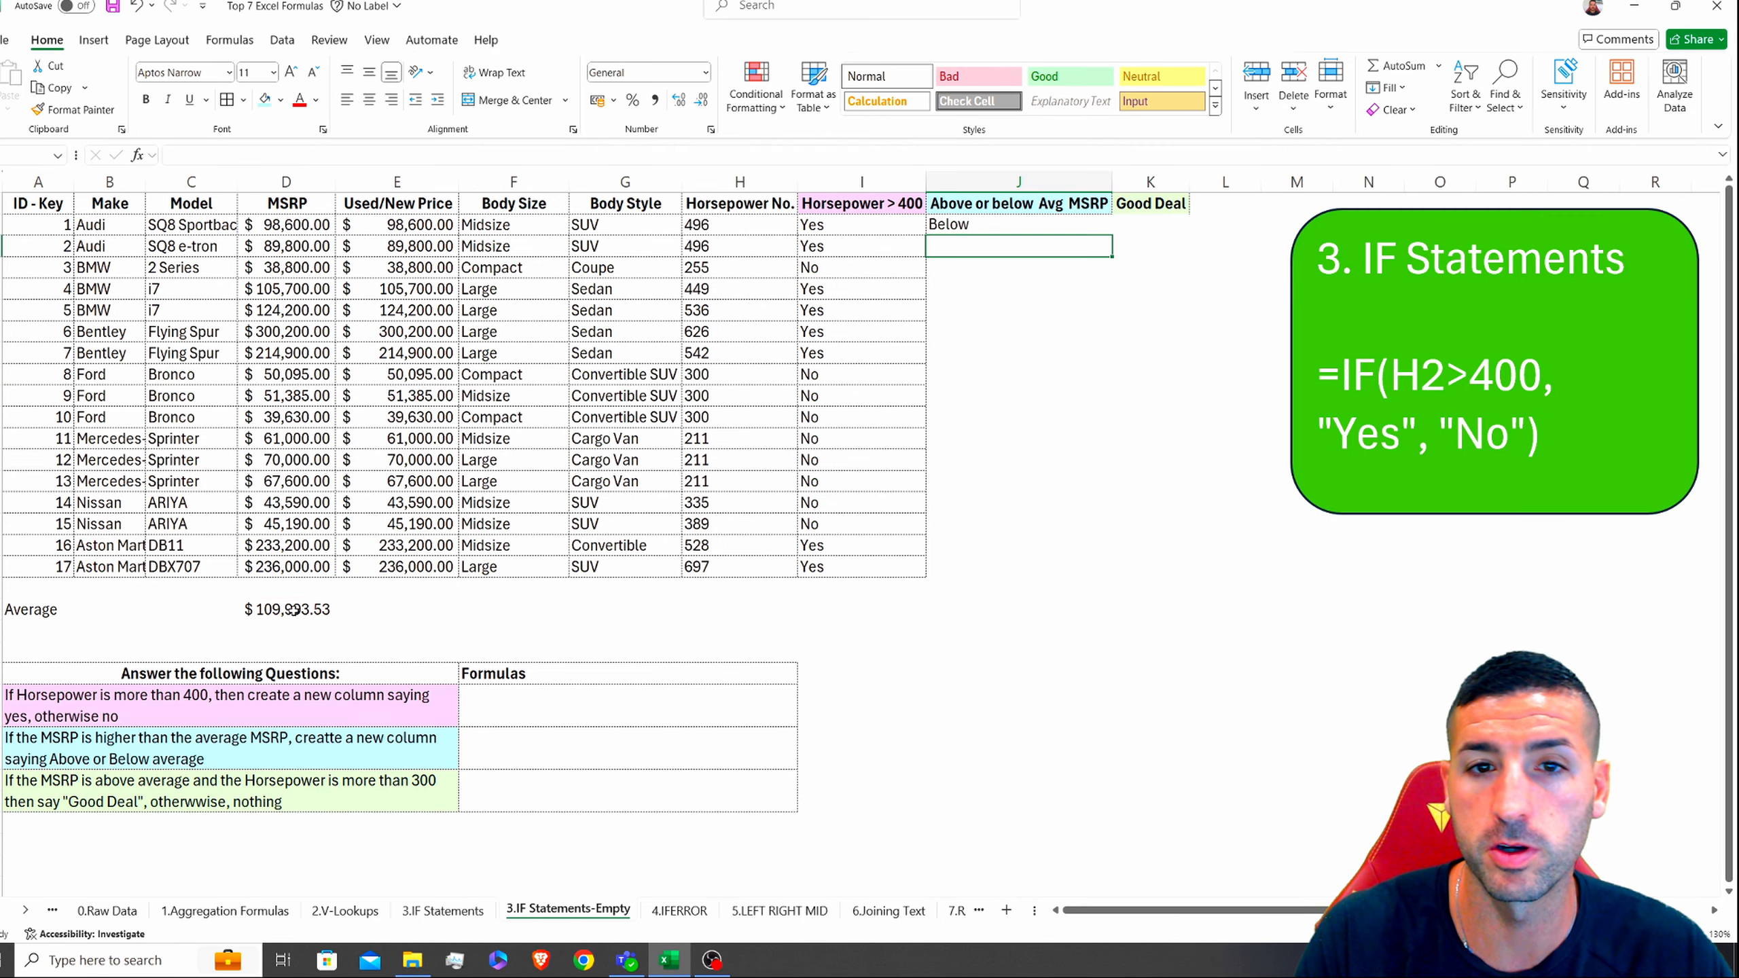
Step: Check the J2 result against D2 and D20, and fill its formula down to J18
left_click(958, 224)
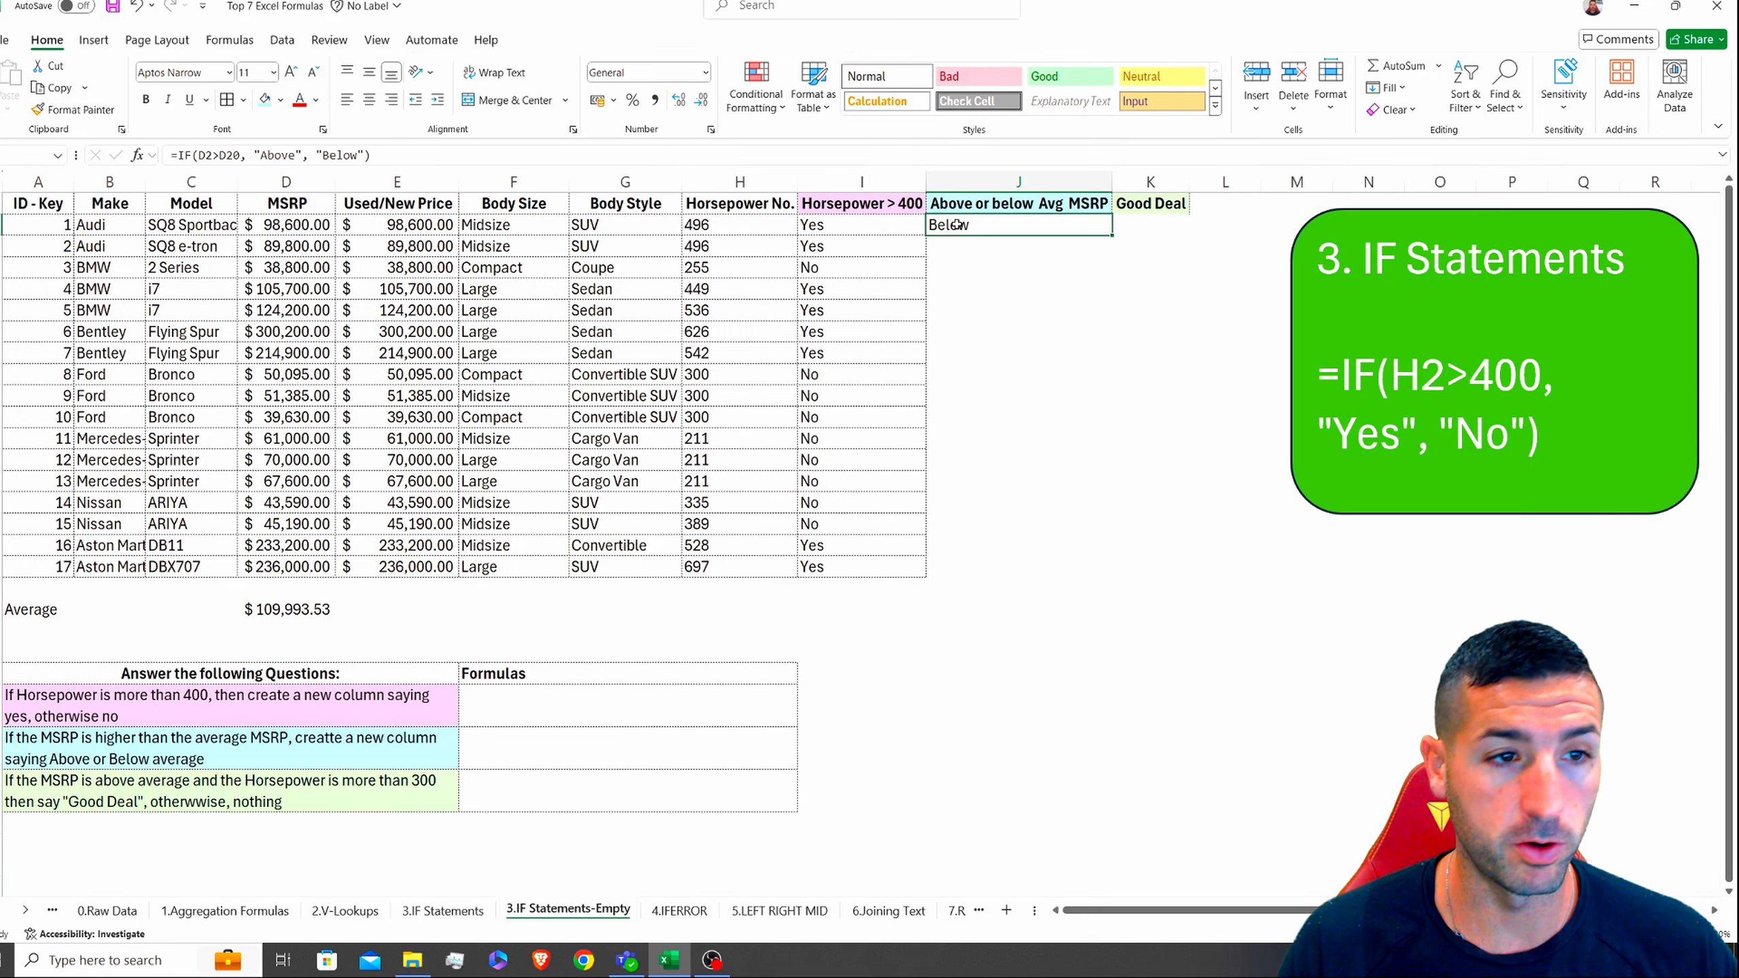
left_click(265, 225)
left_click(285, 609)
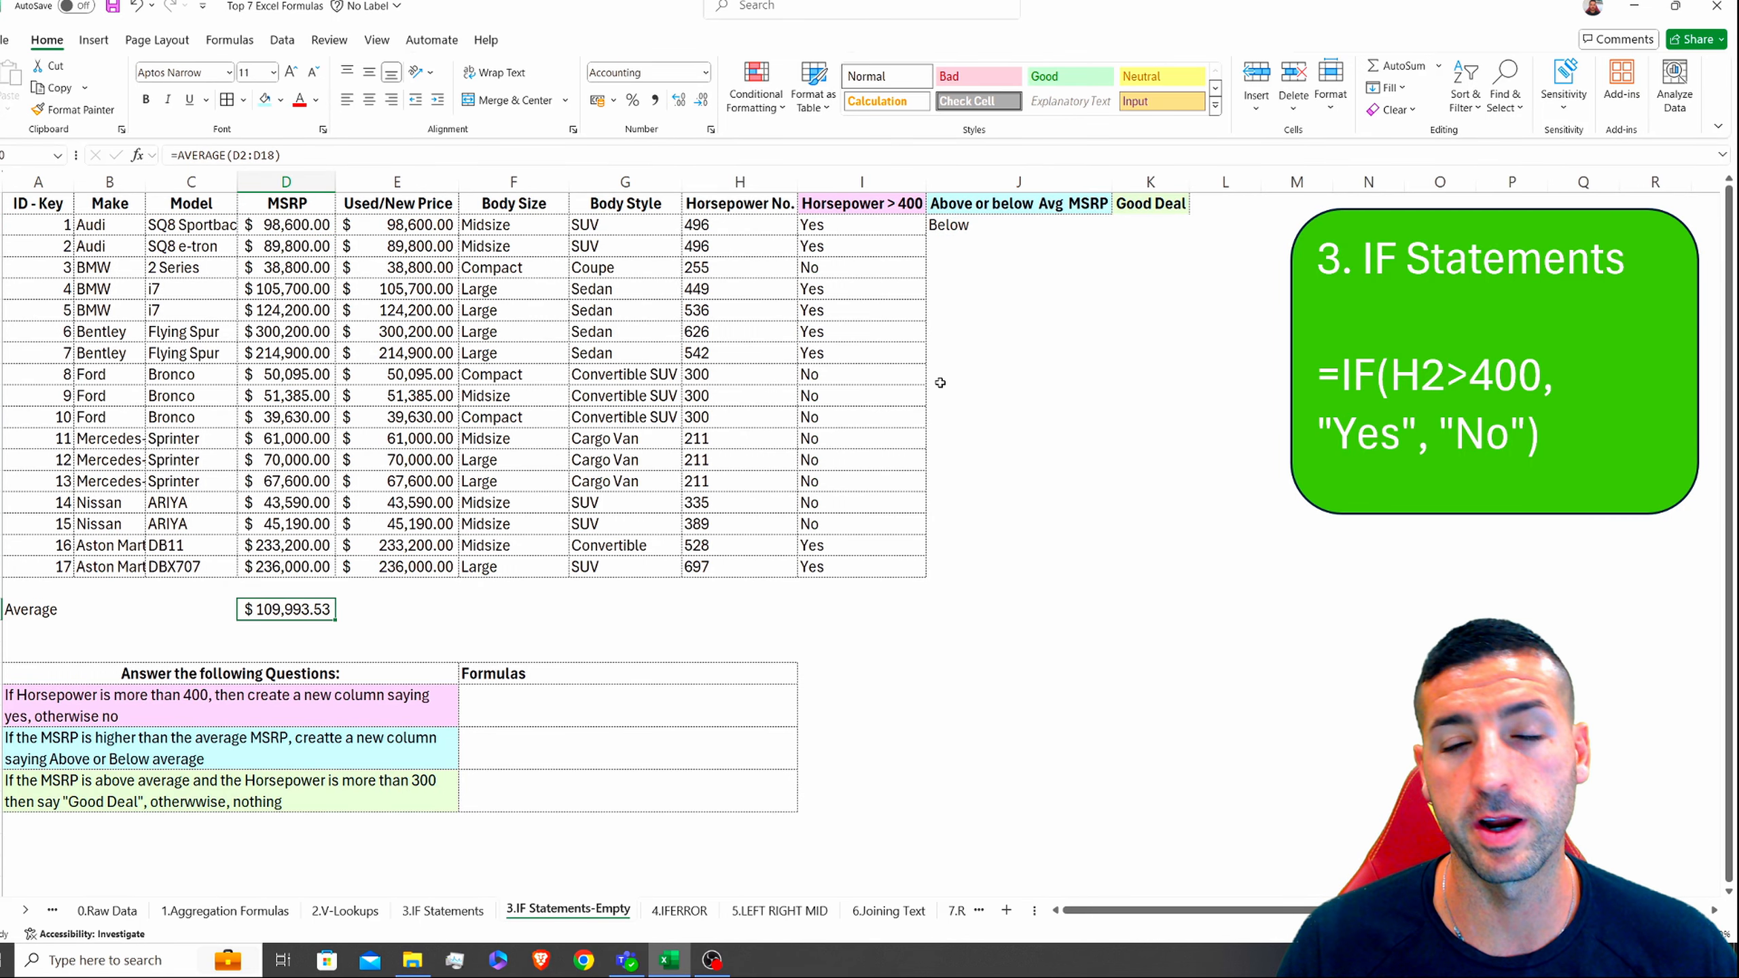
left_click(954, 225)
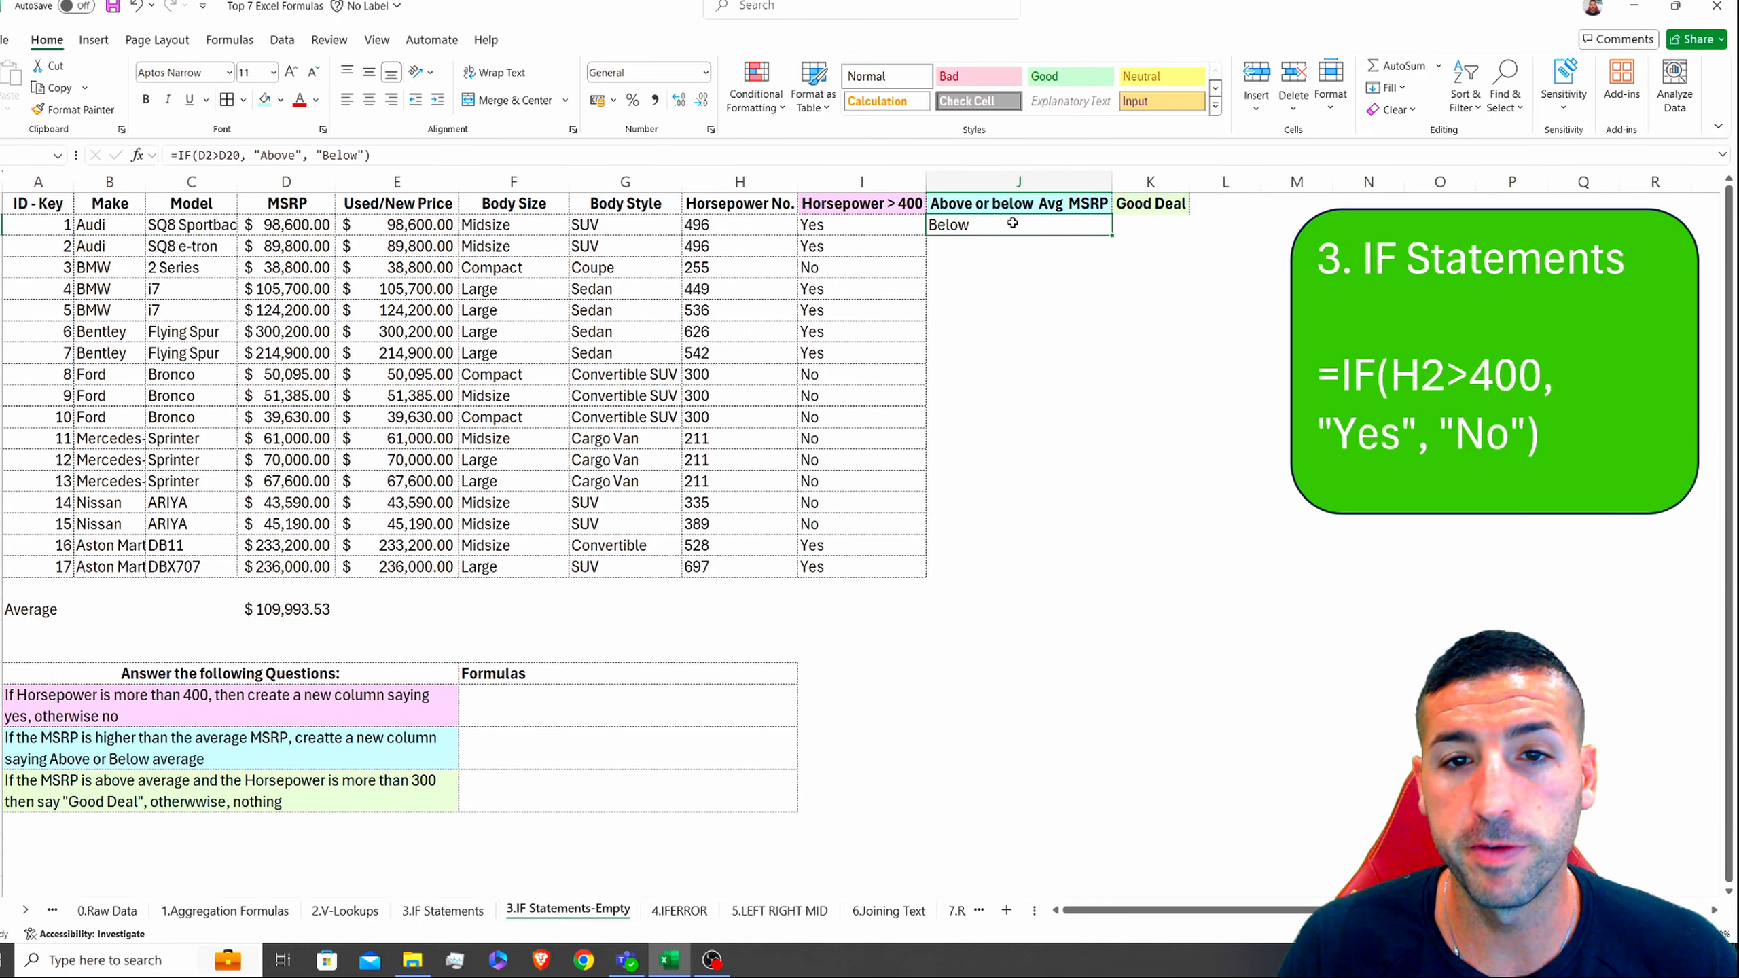
double_click(1111, 236)
left_click(990, 241)
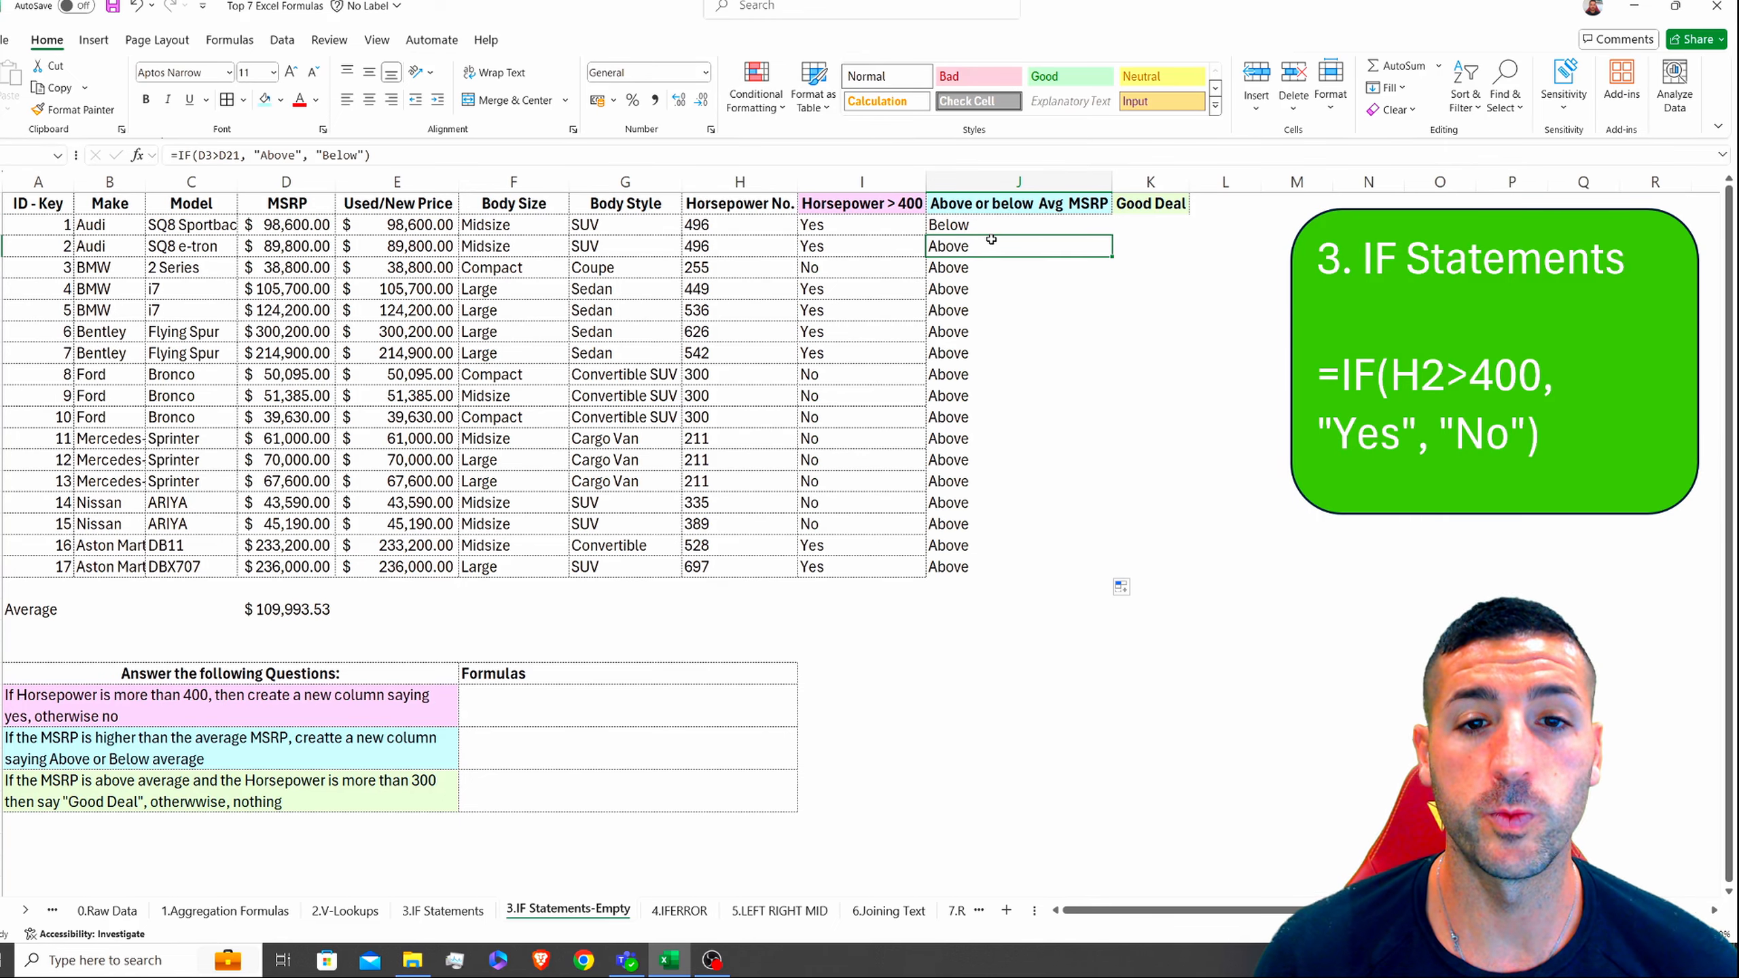
left_click(299, 610)
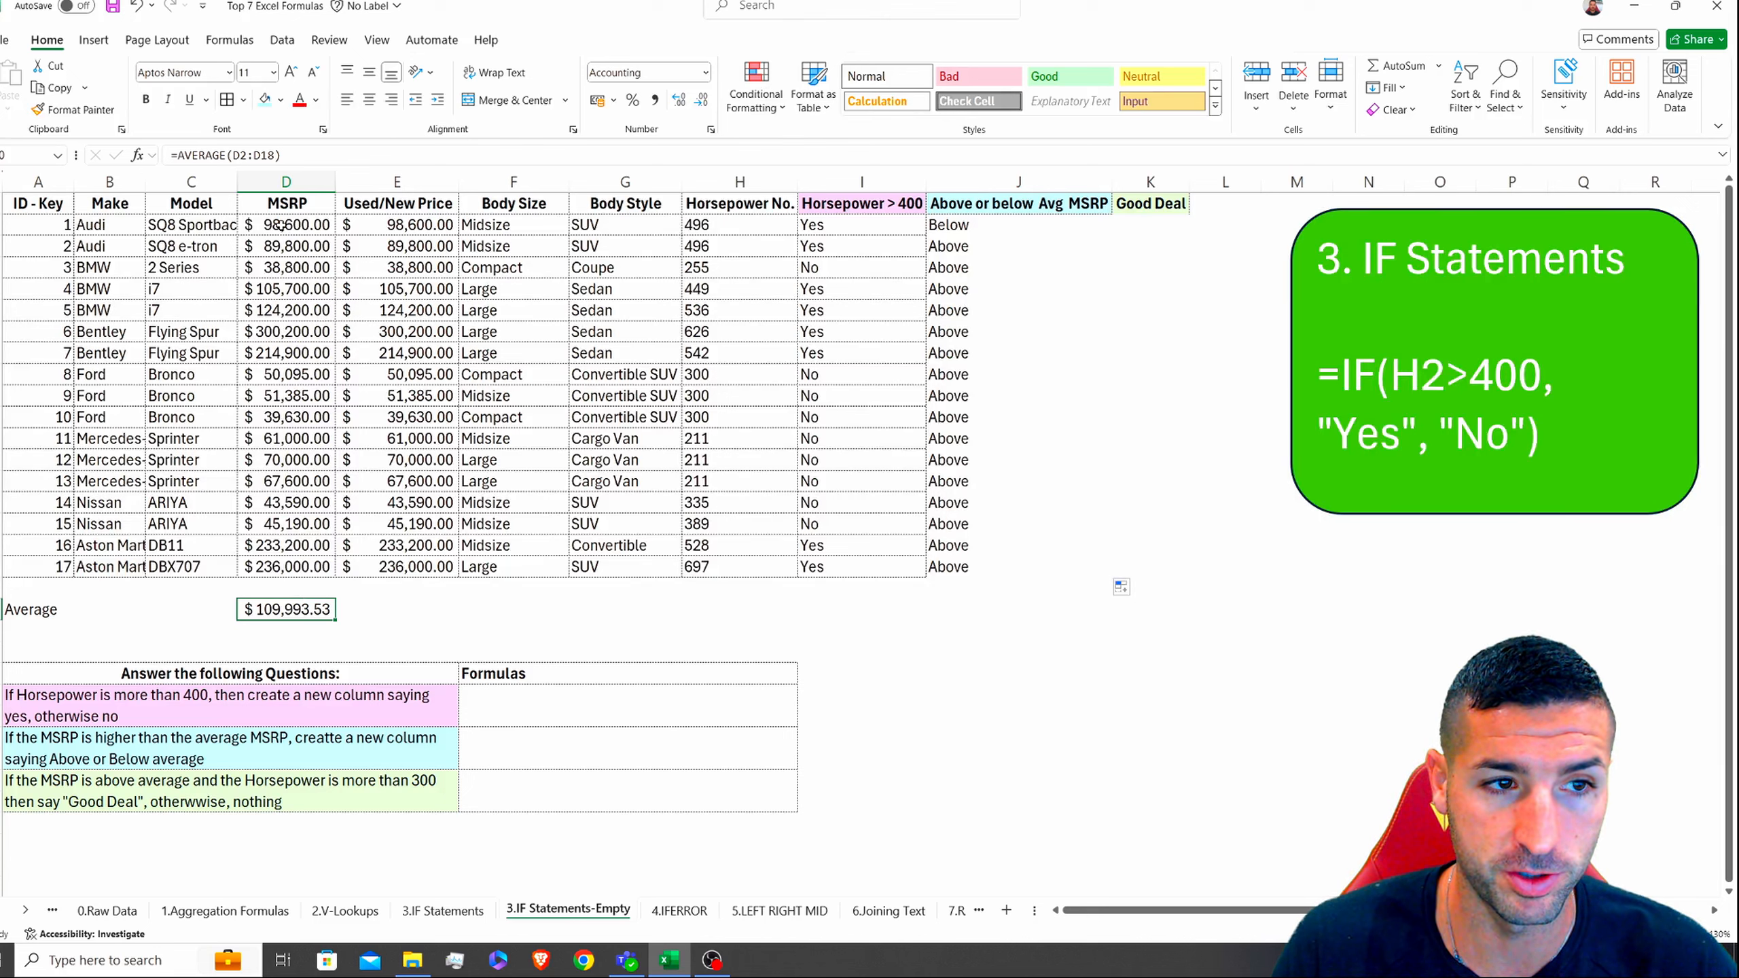
Step: Examine the MSRP values and inspect the filled formulas in J4, J5, J6 and J8 for their average-cell reference
left_click_drag(281, 225, 292, 561)
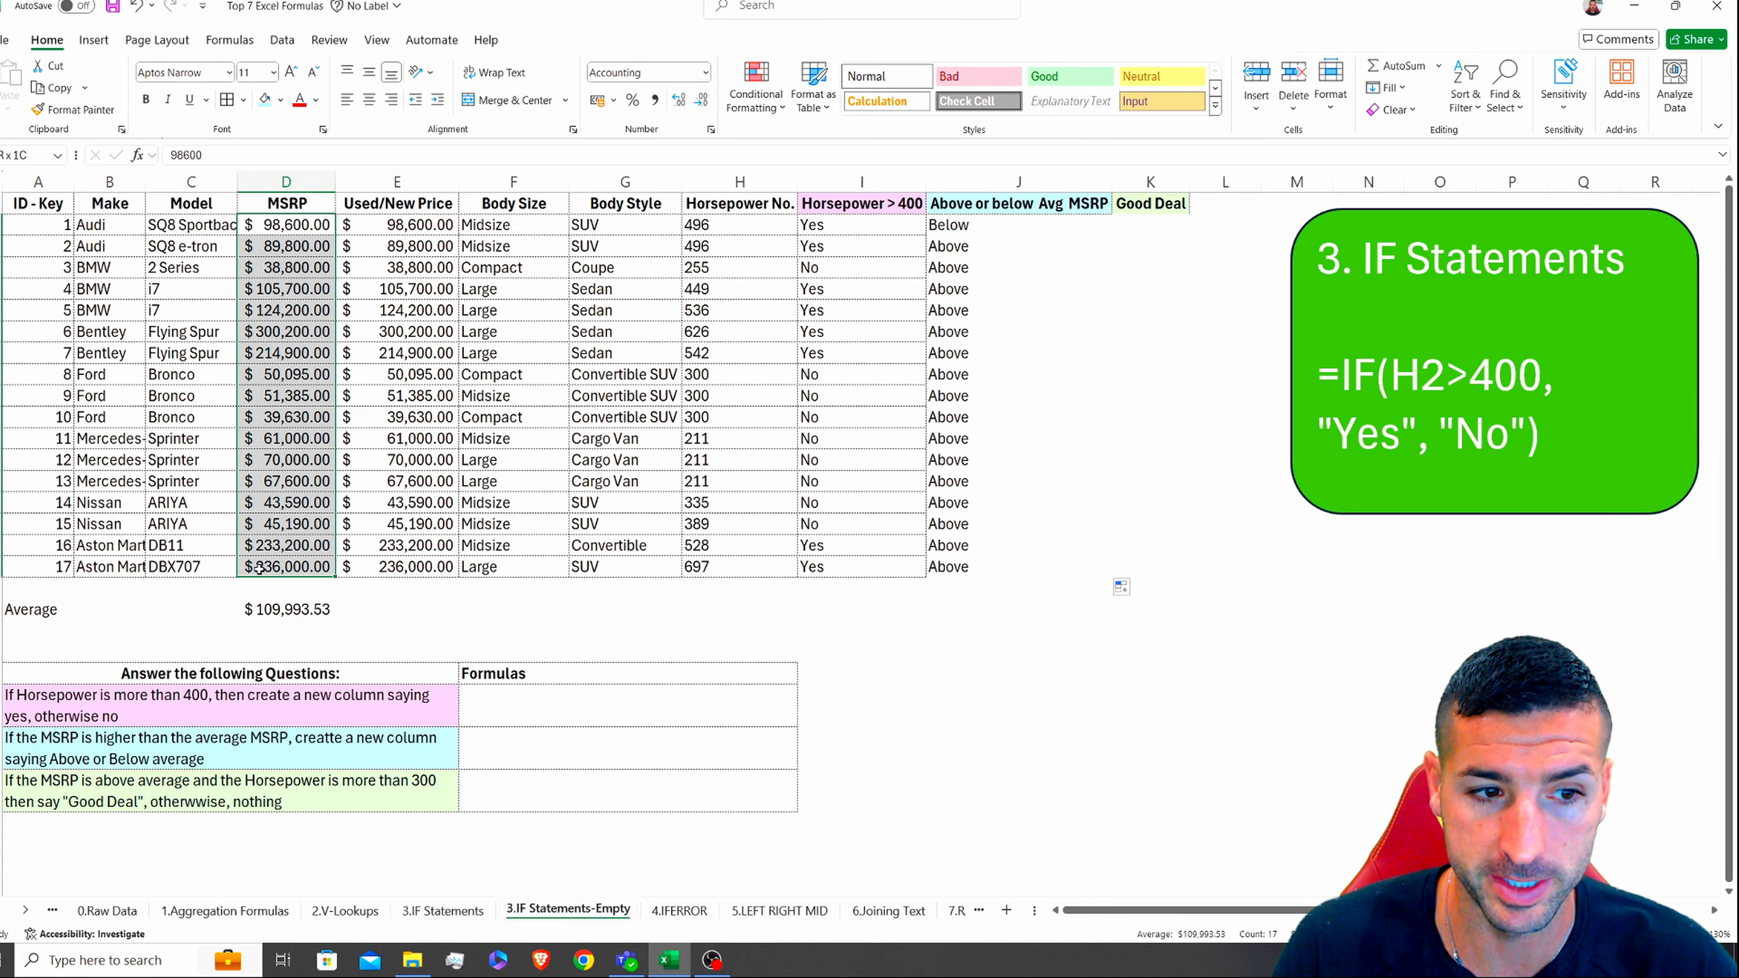
left_click(974, 269)
left_click(859, 158)
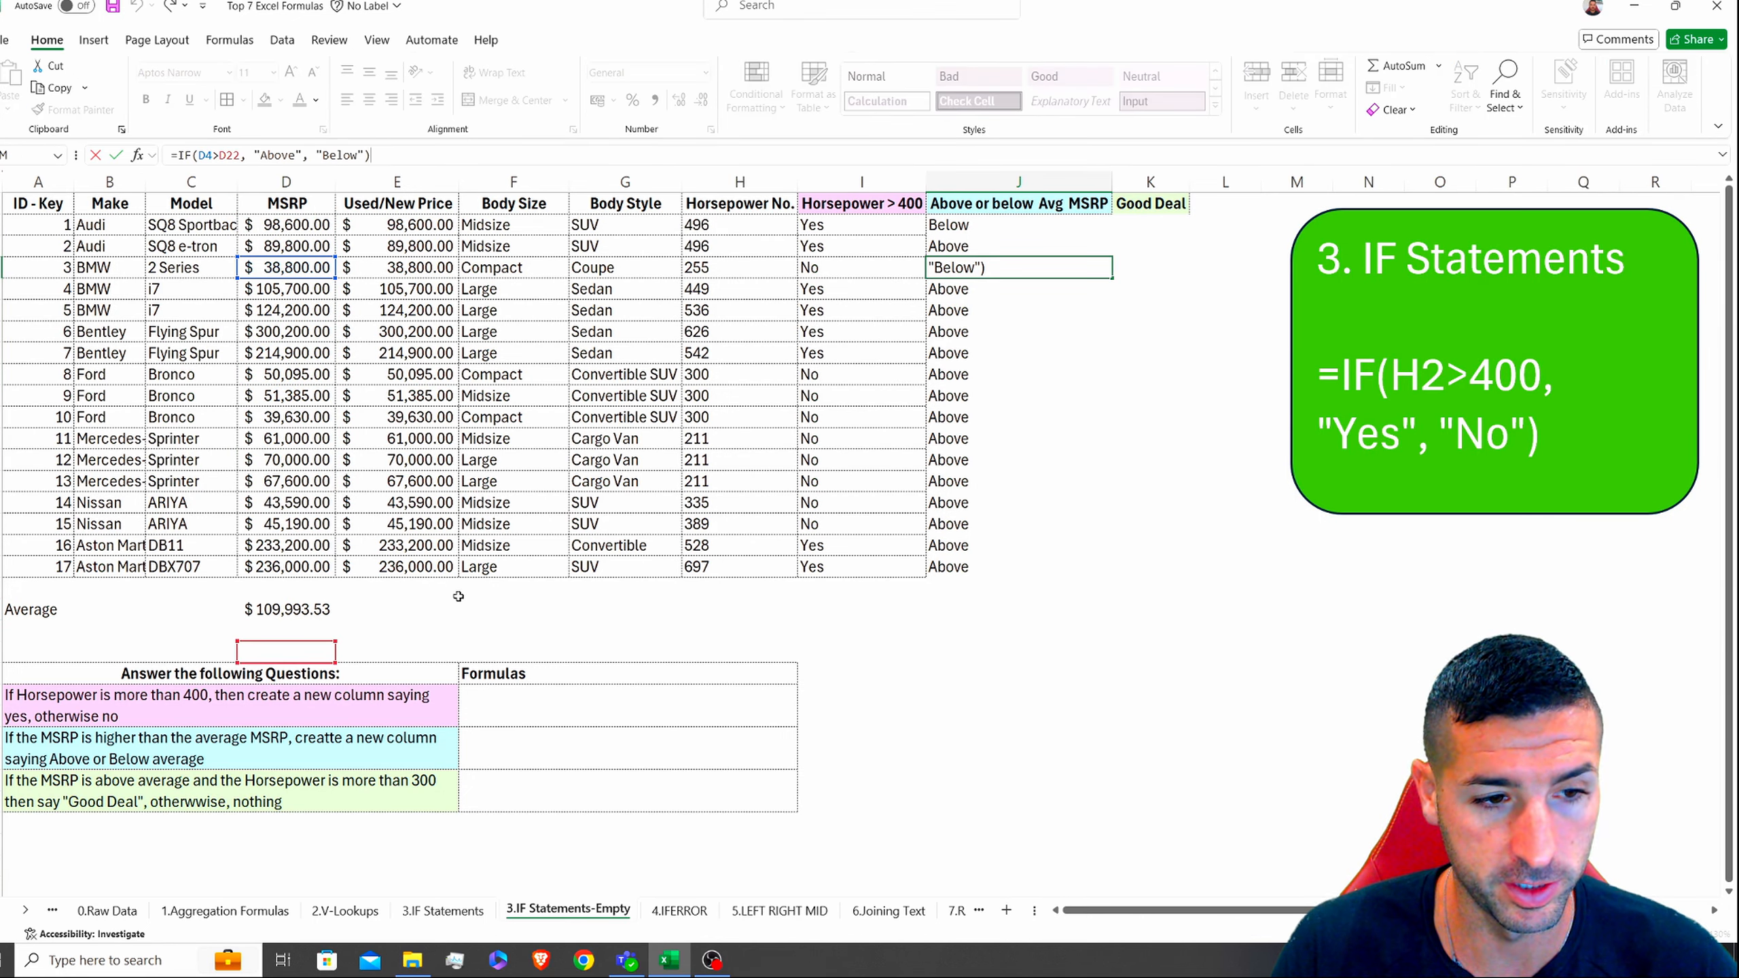
left_click(968, 294)
left_click(537, 157)
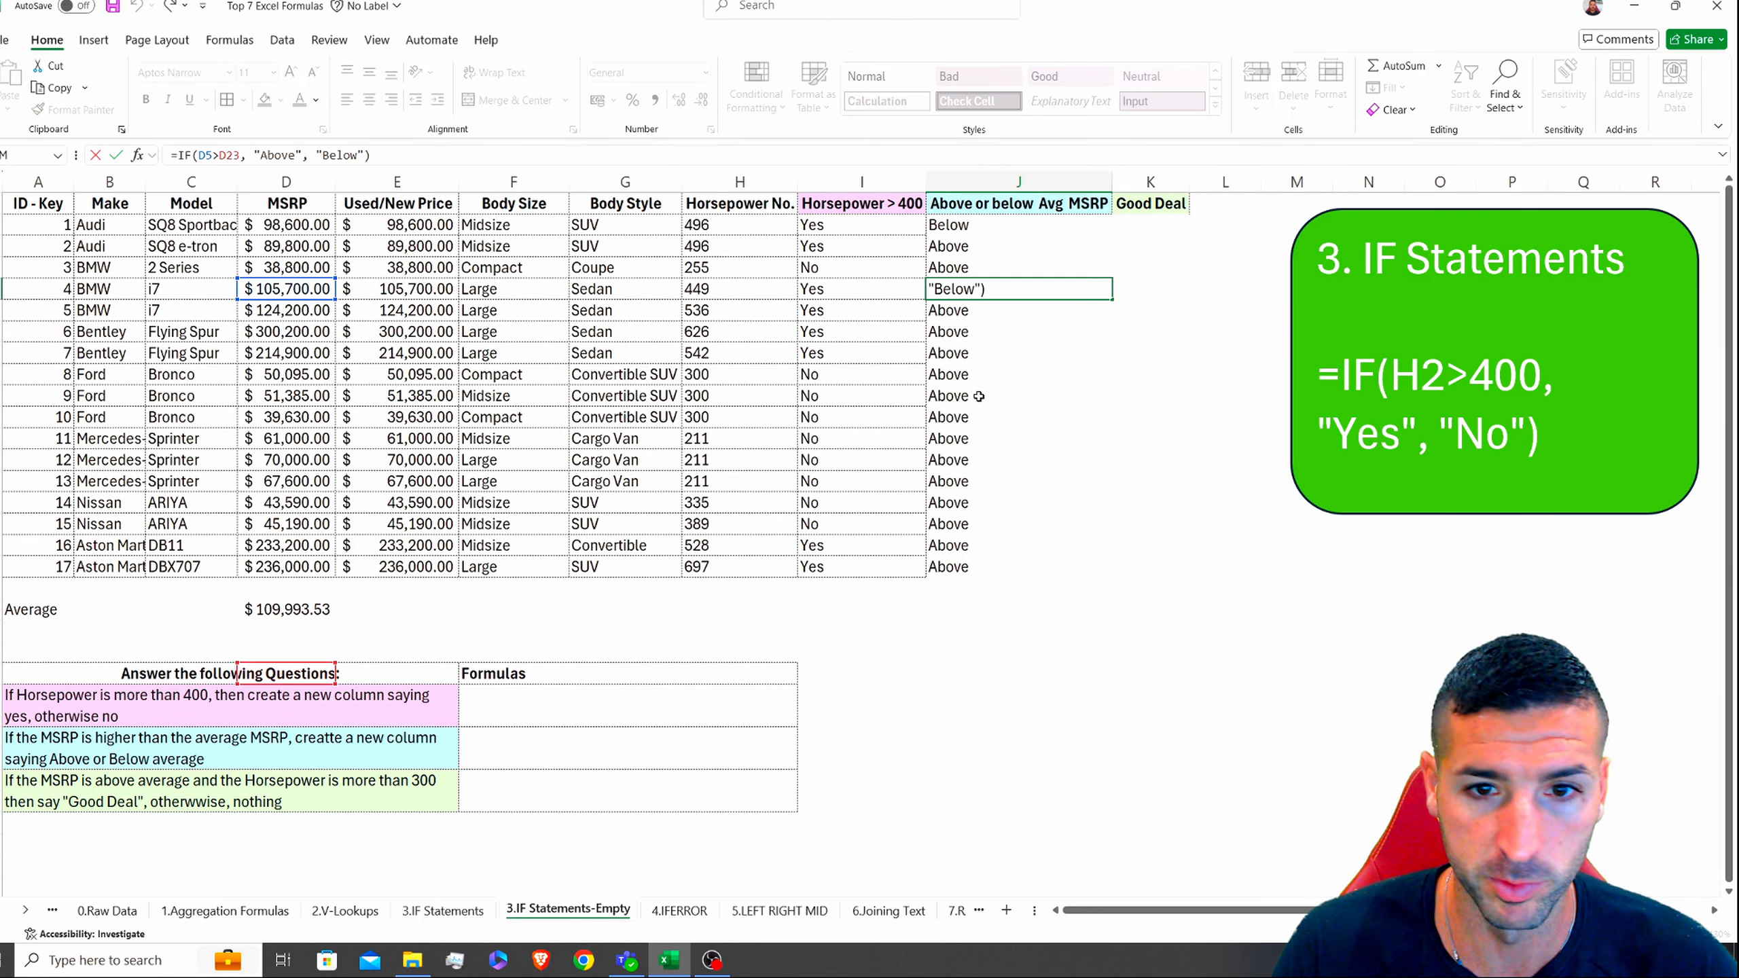
left_click(976, 315)
left_click(465, 158)
left_click(1043, 347)
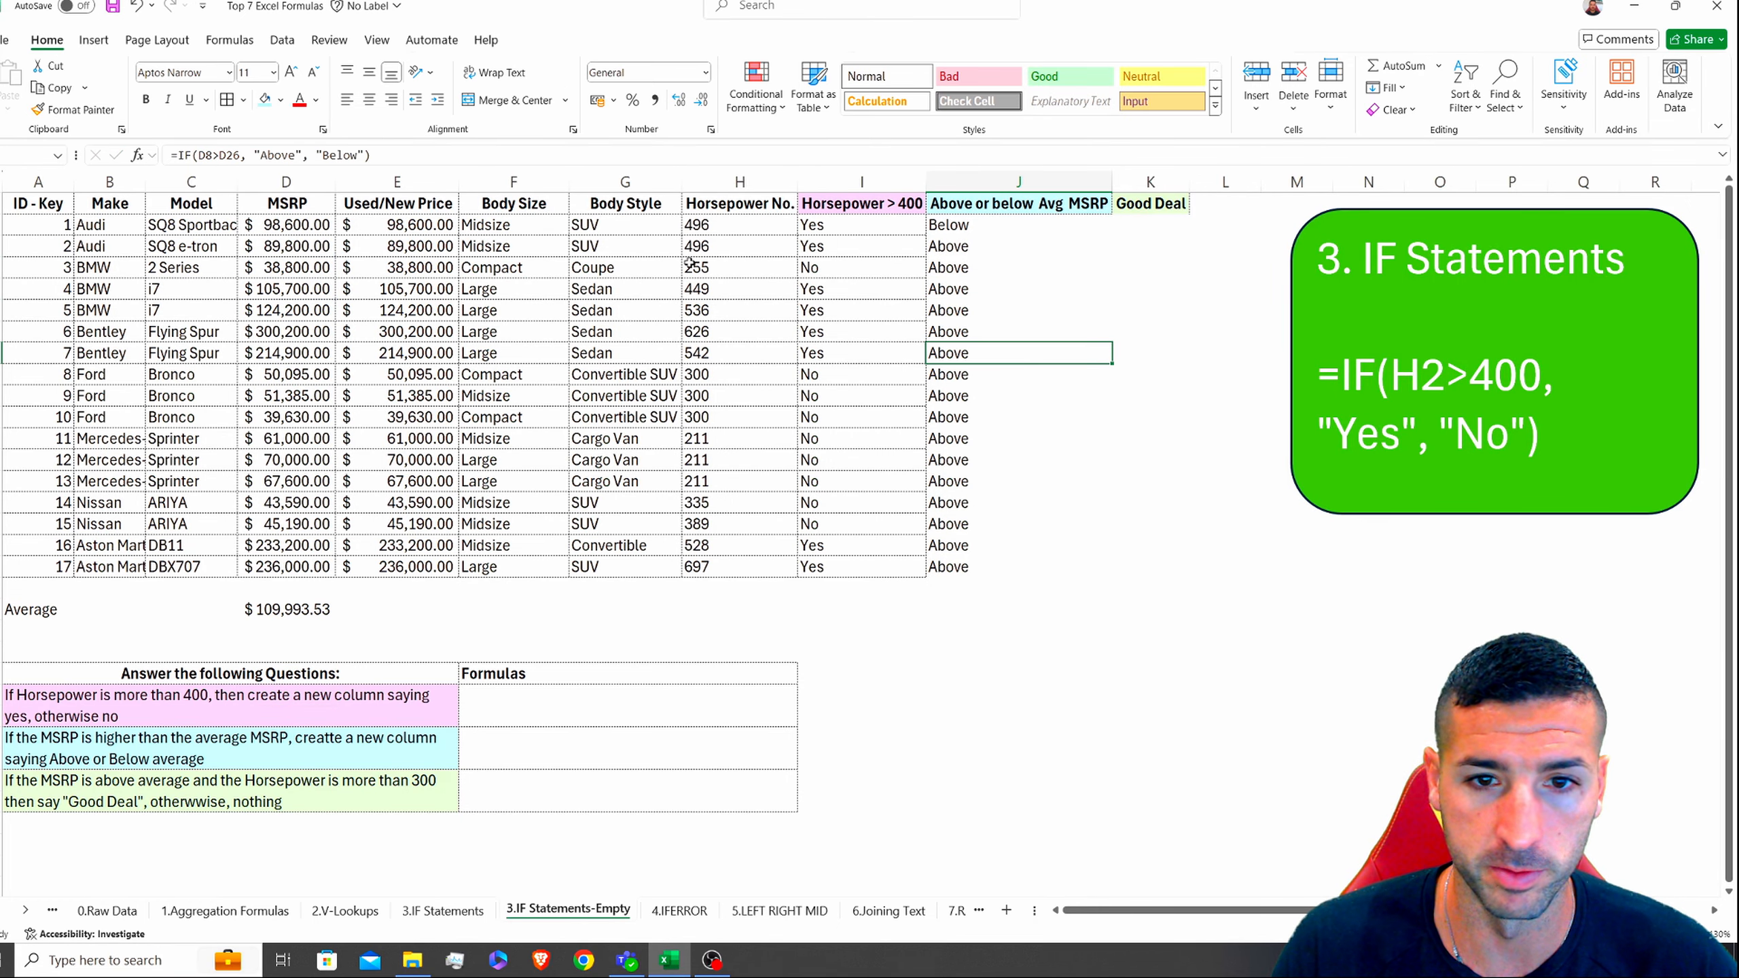
left_click(398, 155)
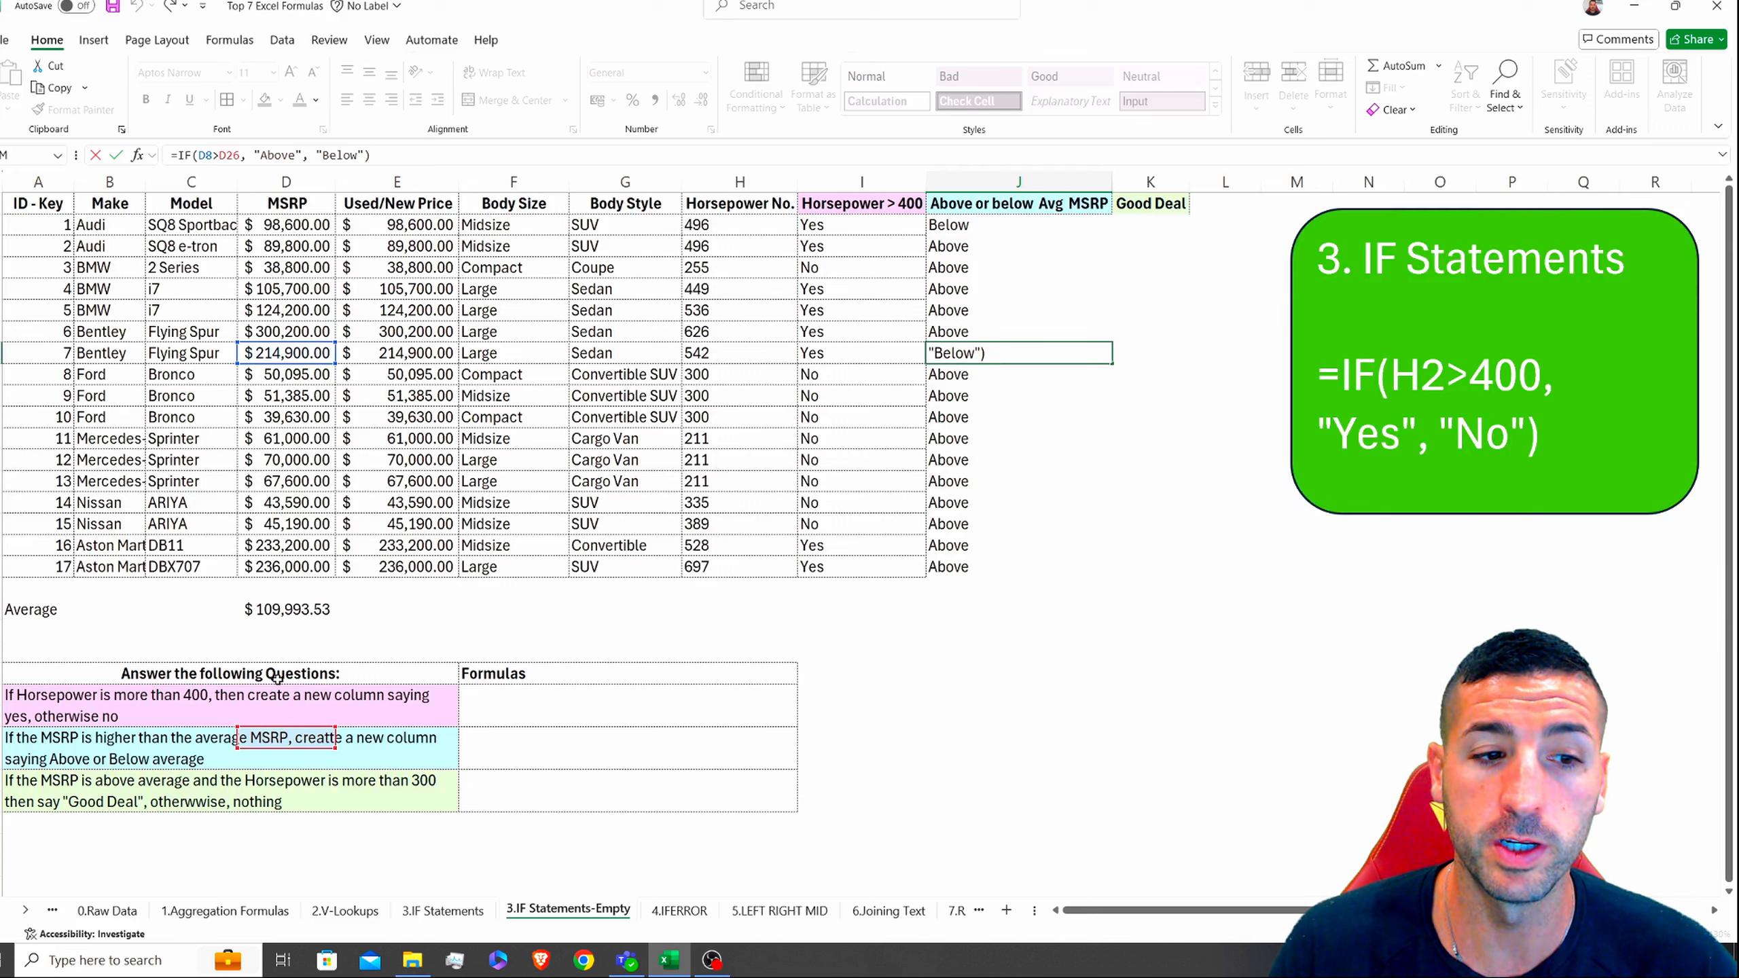
Step: Lock the average reference as $D$20 in the J2 formula and fill it down to J18
left_click(988, 230)
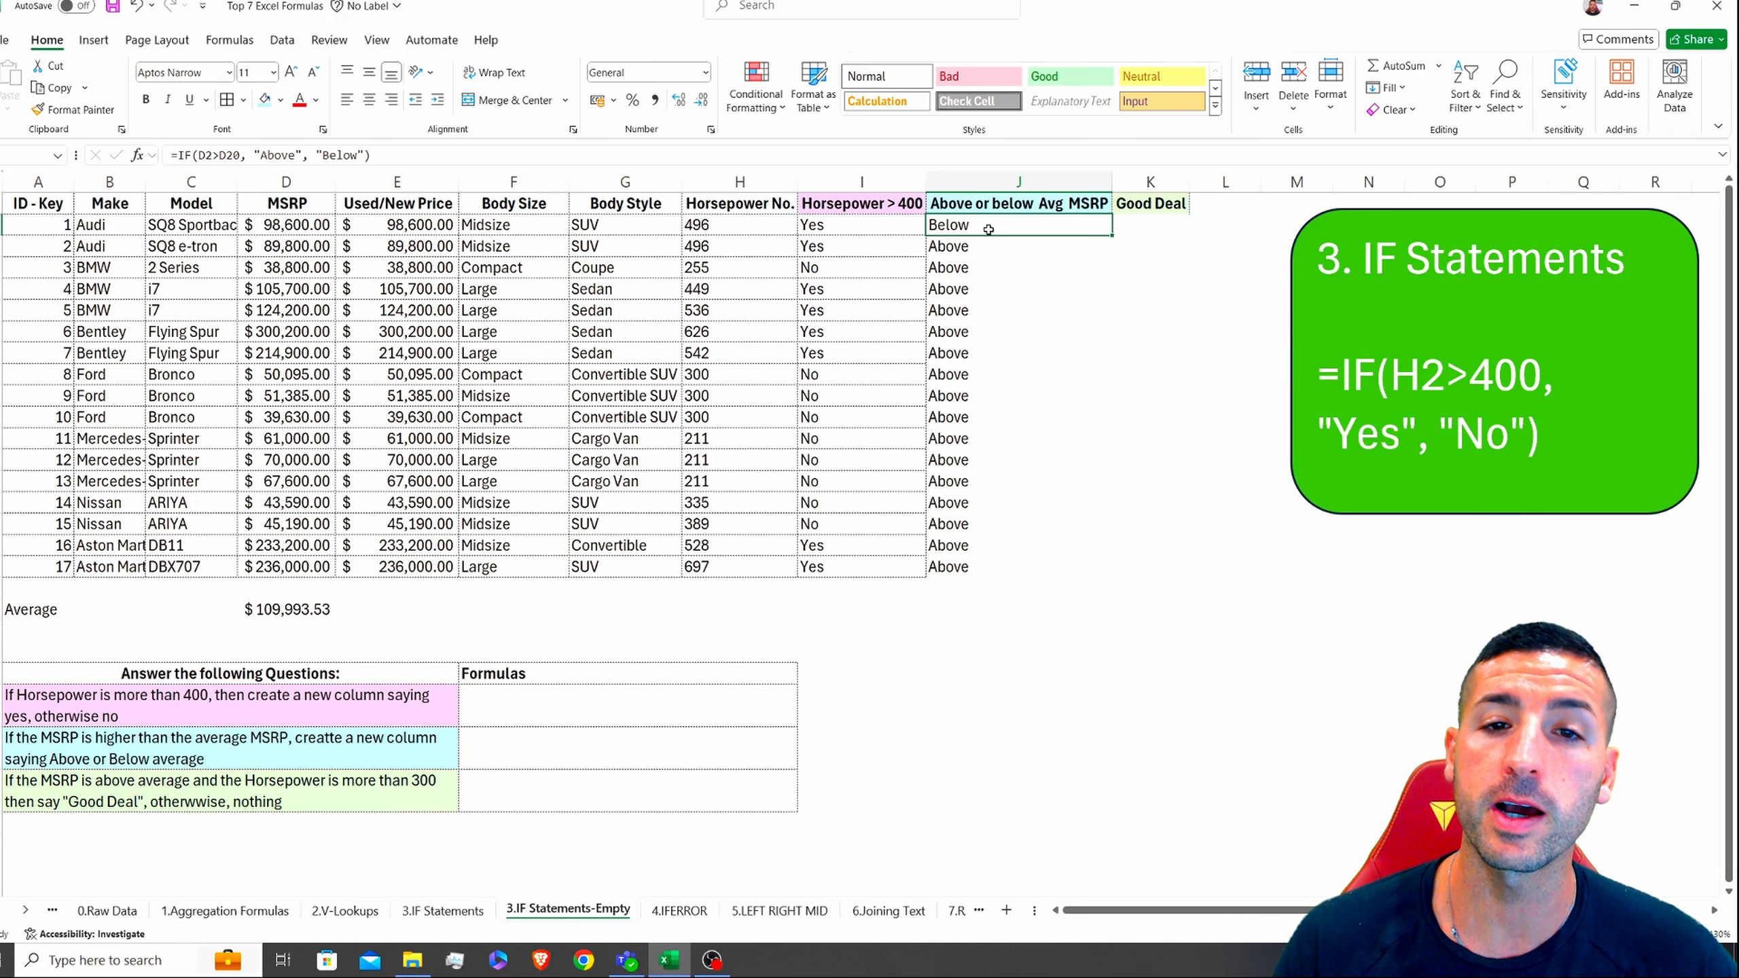
left_click(277, 155)
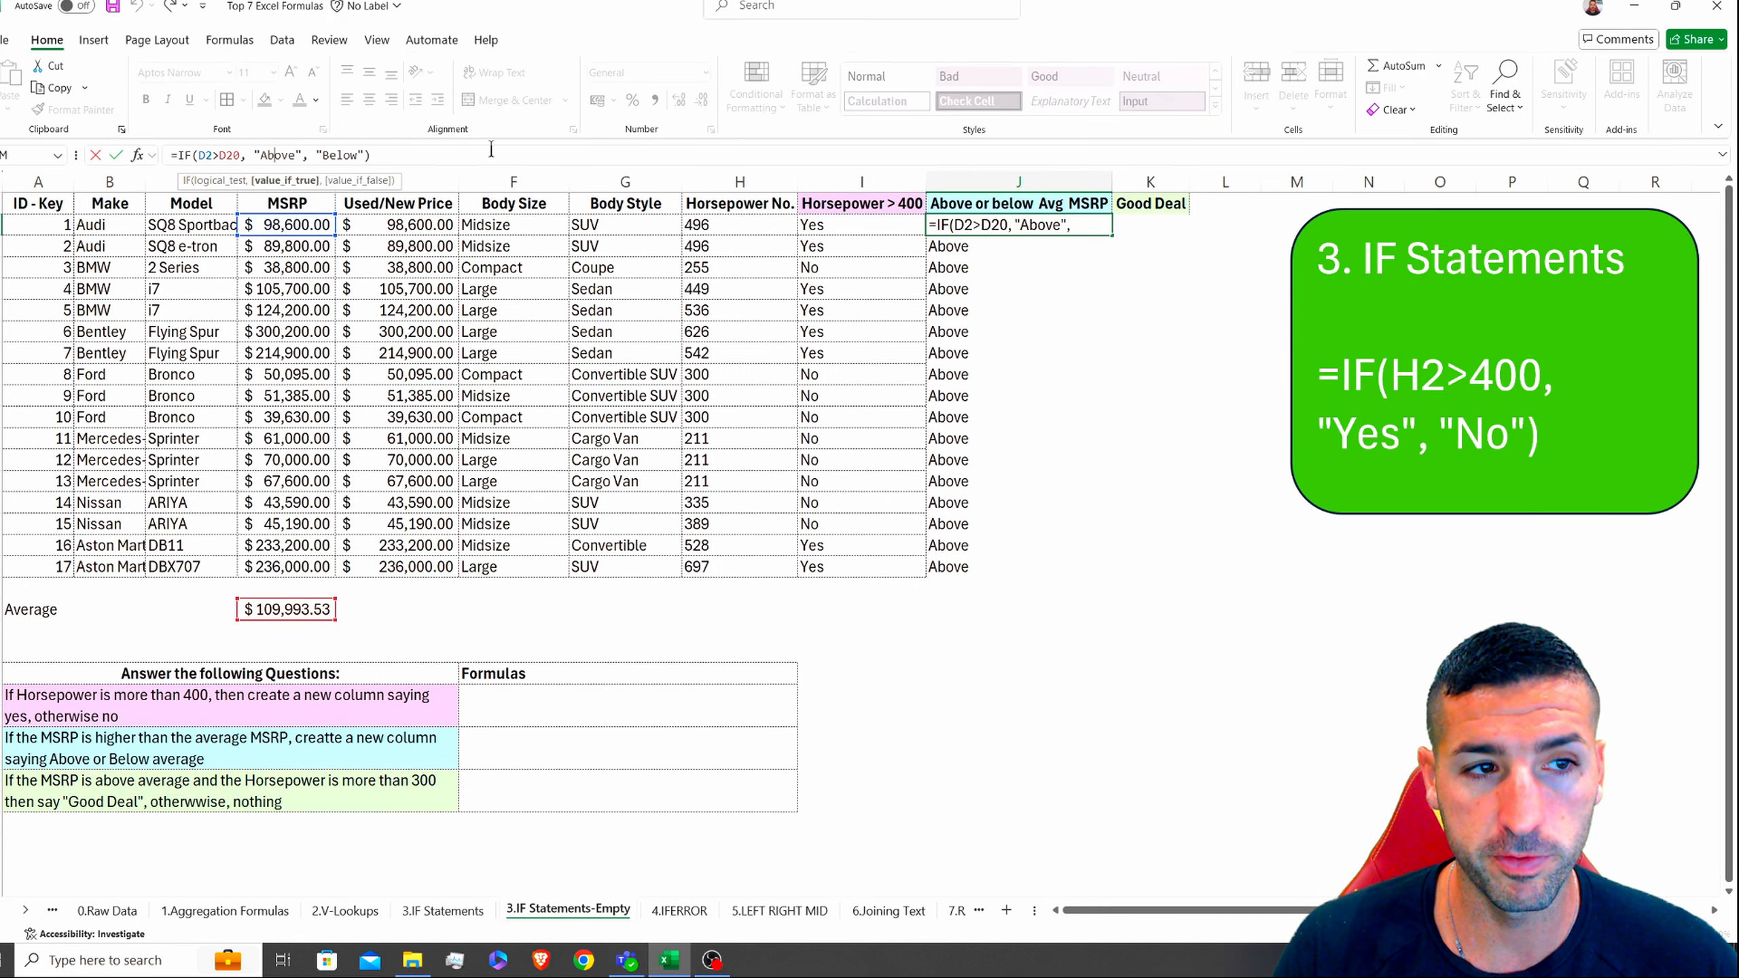
left_click(230, 156)
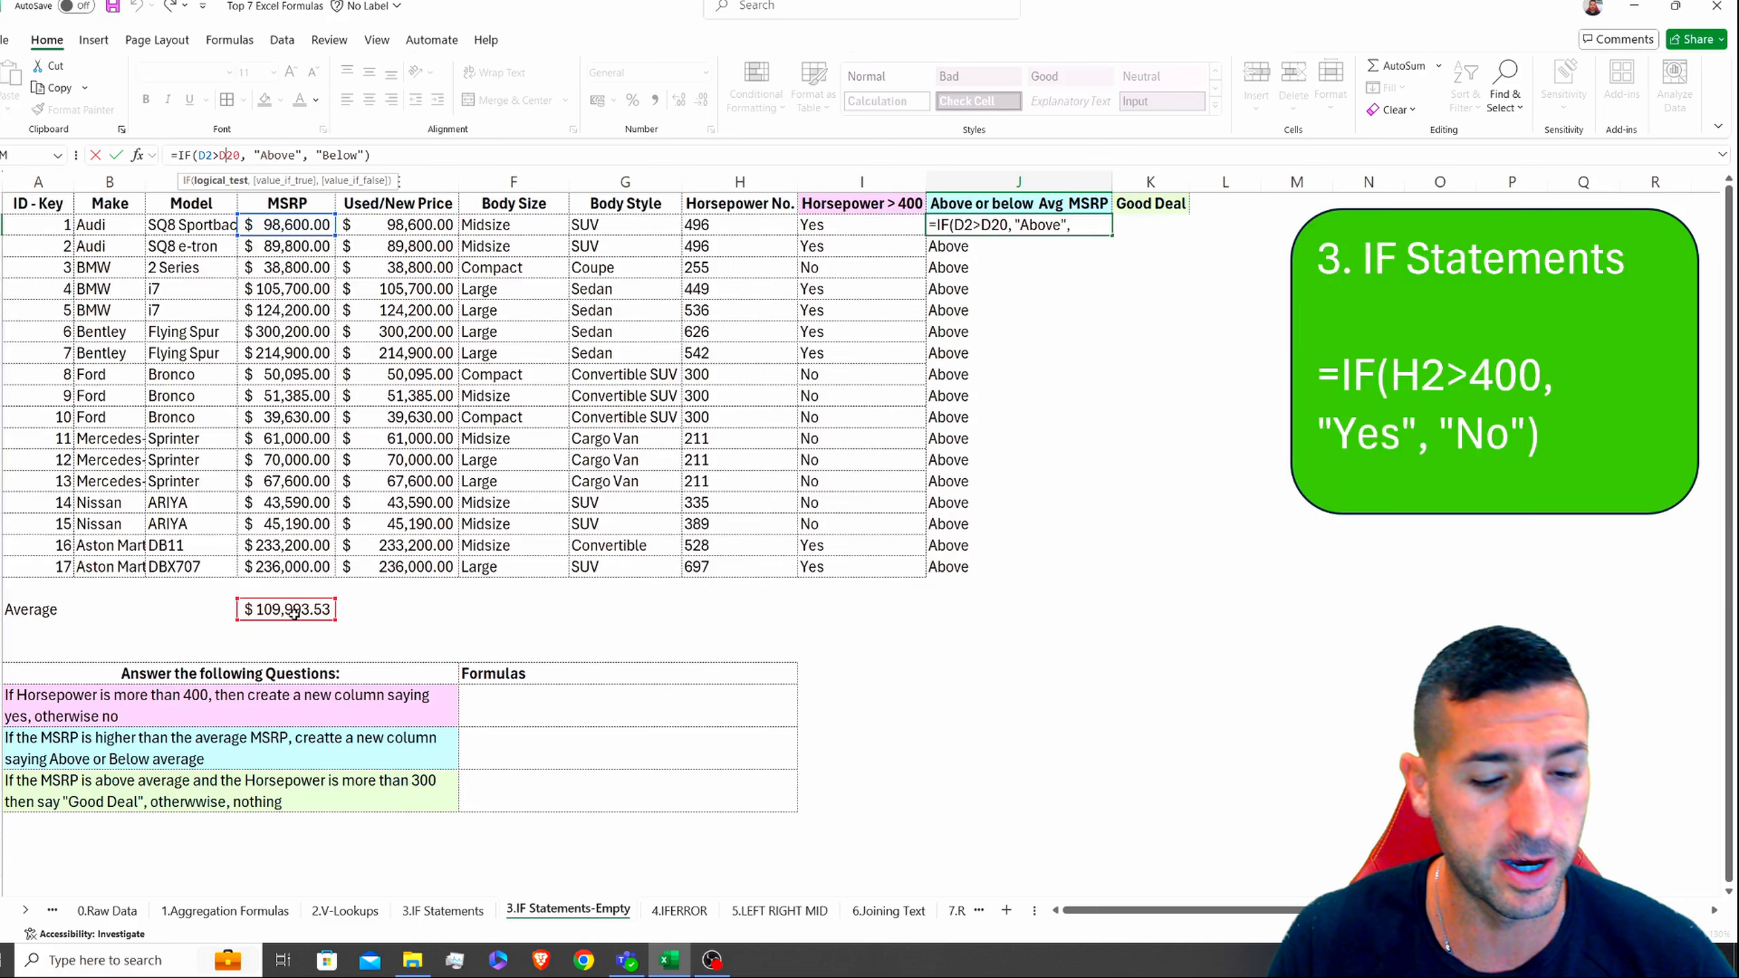
key("F4")
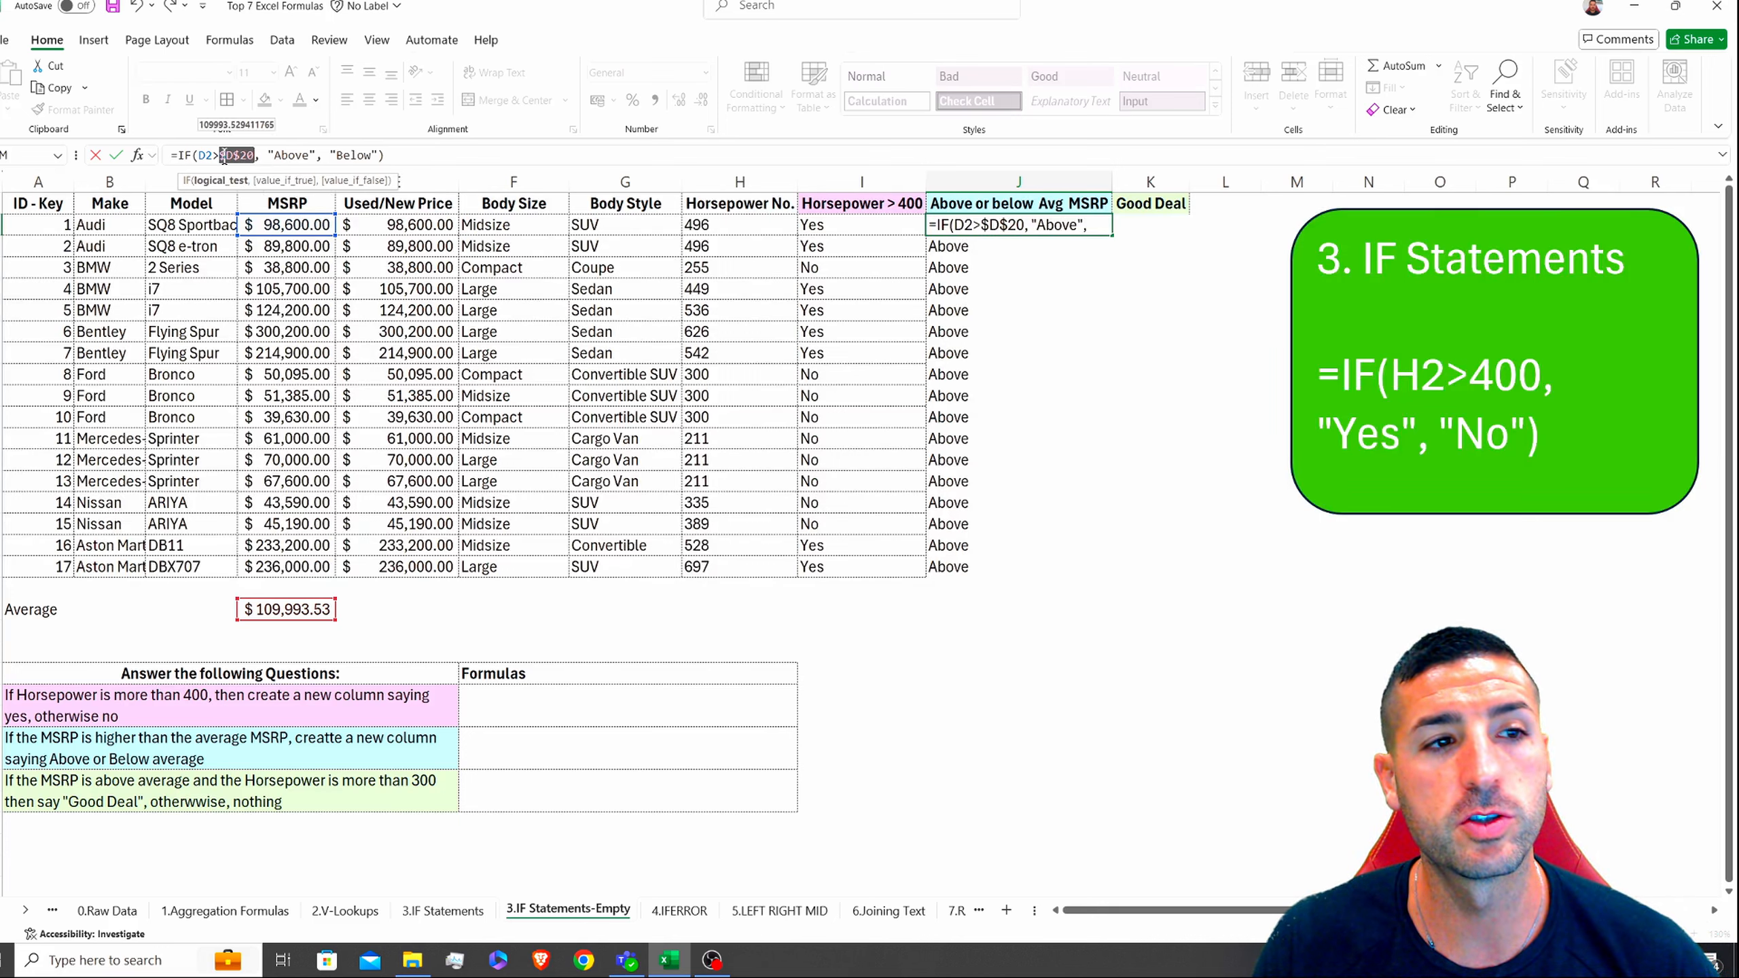
key("Return")
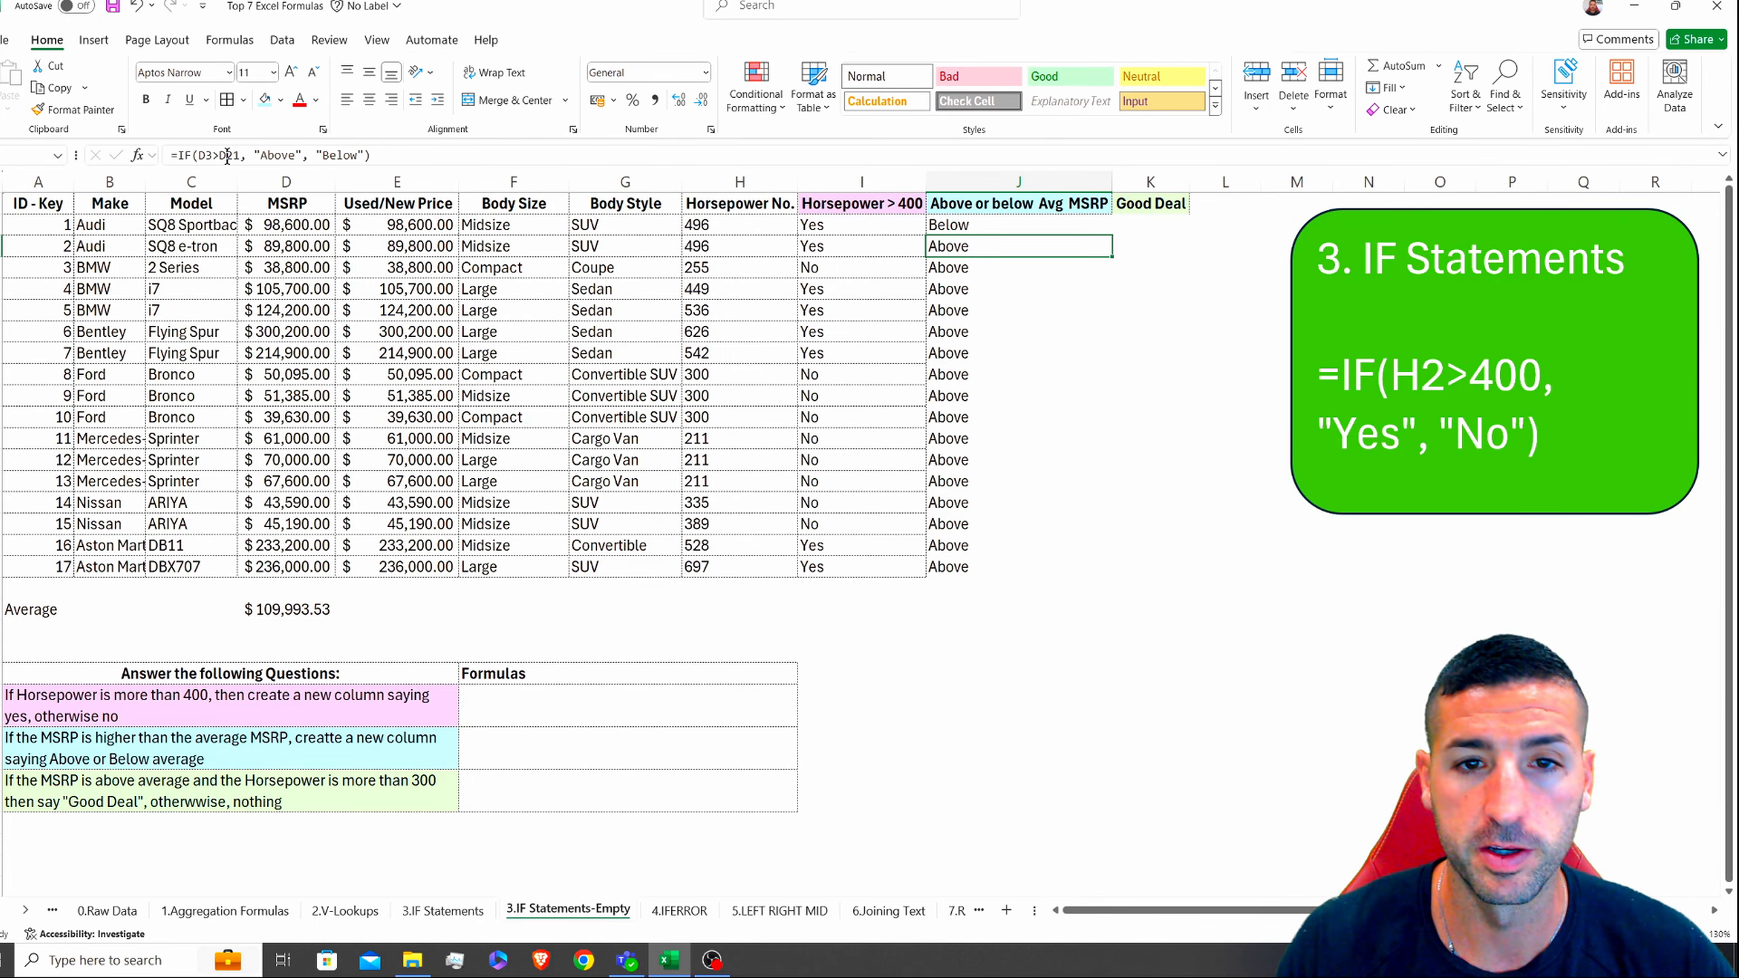
left_click(1072, 229)
double_click(1111, 234)
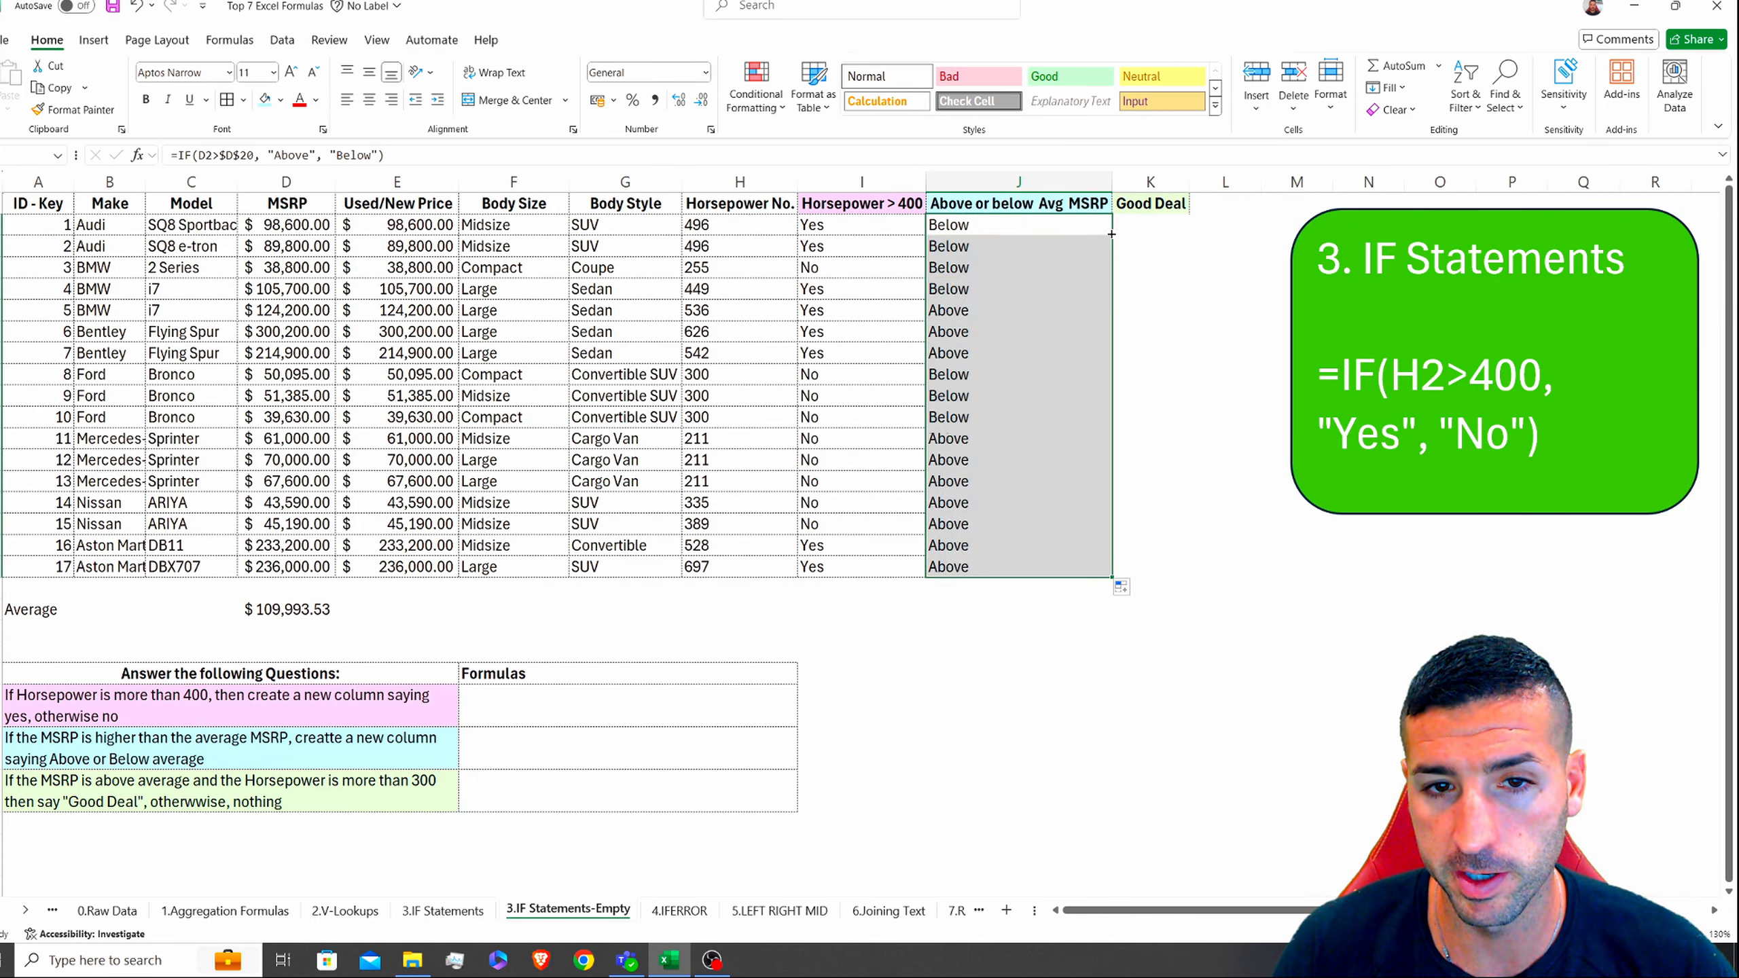
Step: Check the copied formula in J14 and add borders to J1:J18
left_click(1002, 478)
left_click(582, 156)
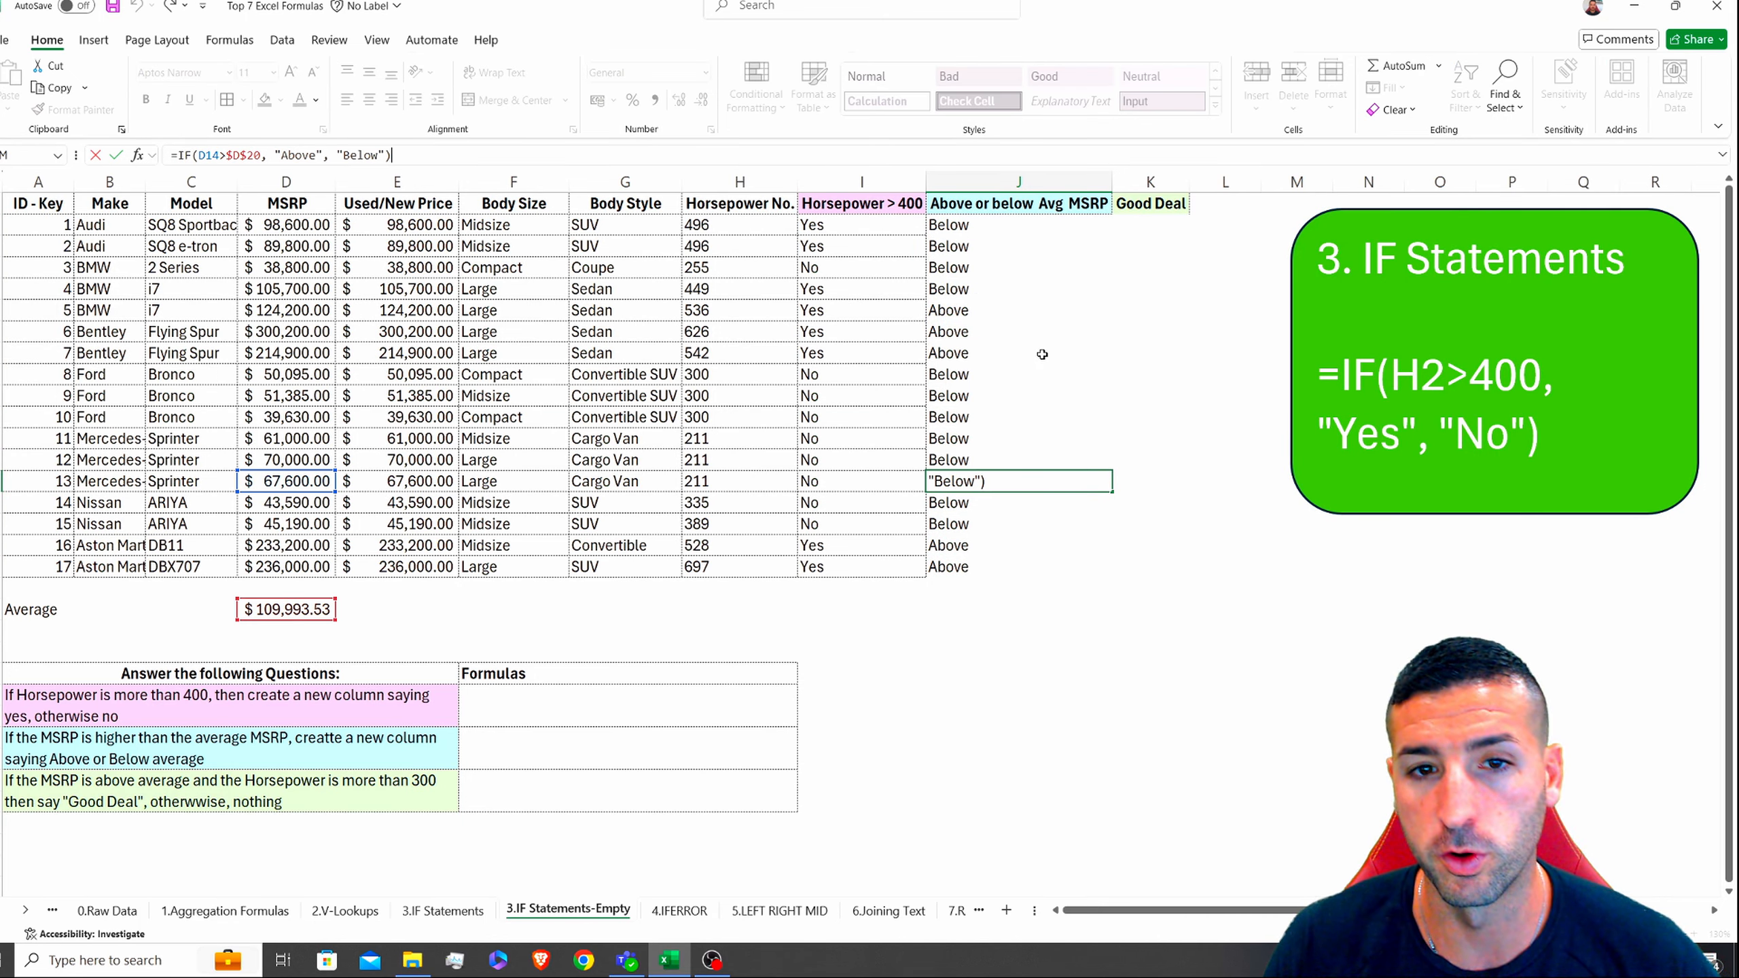
key("Escape")
left_click_drag(946, 227, 968, 547)
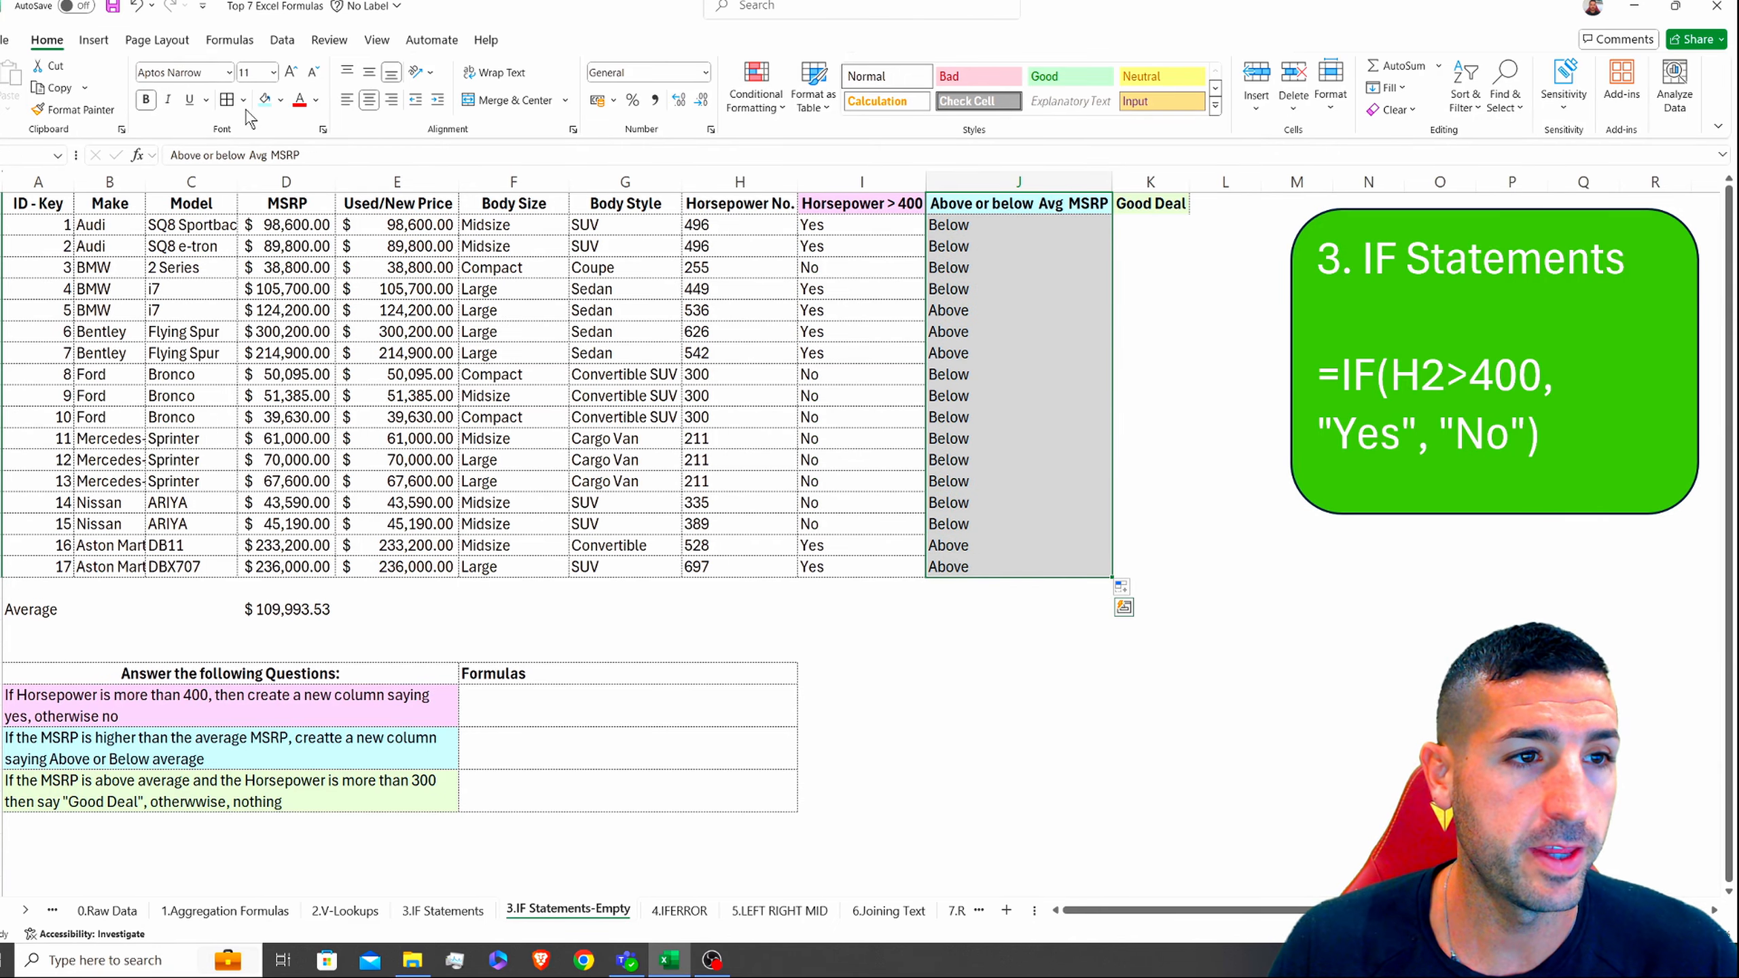
left_click(228, 101)
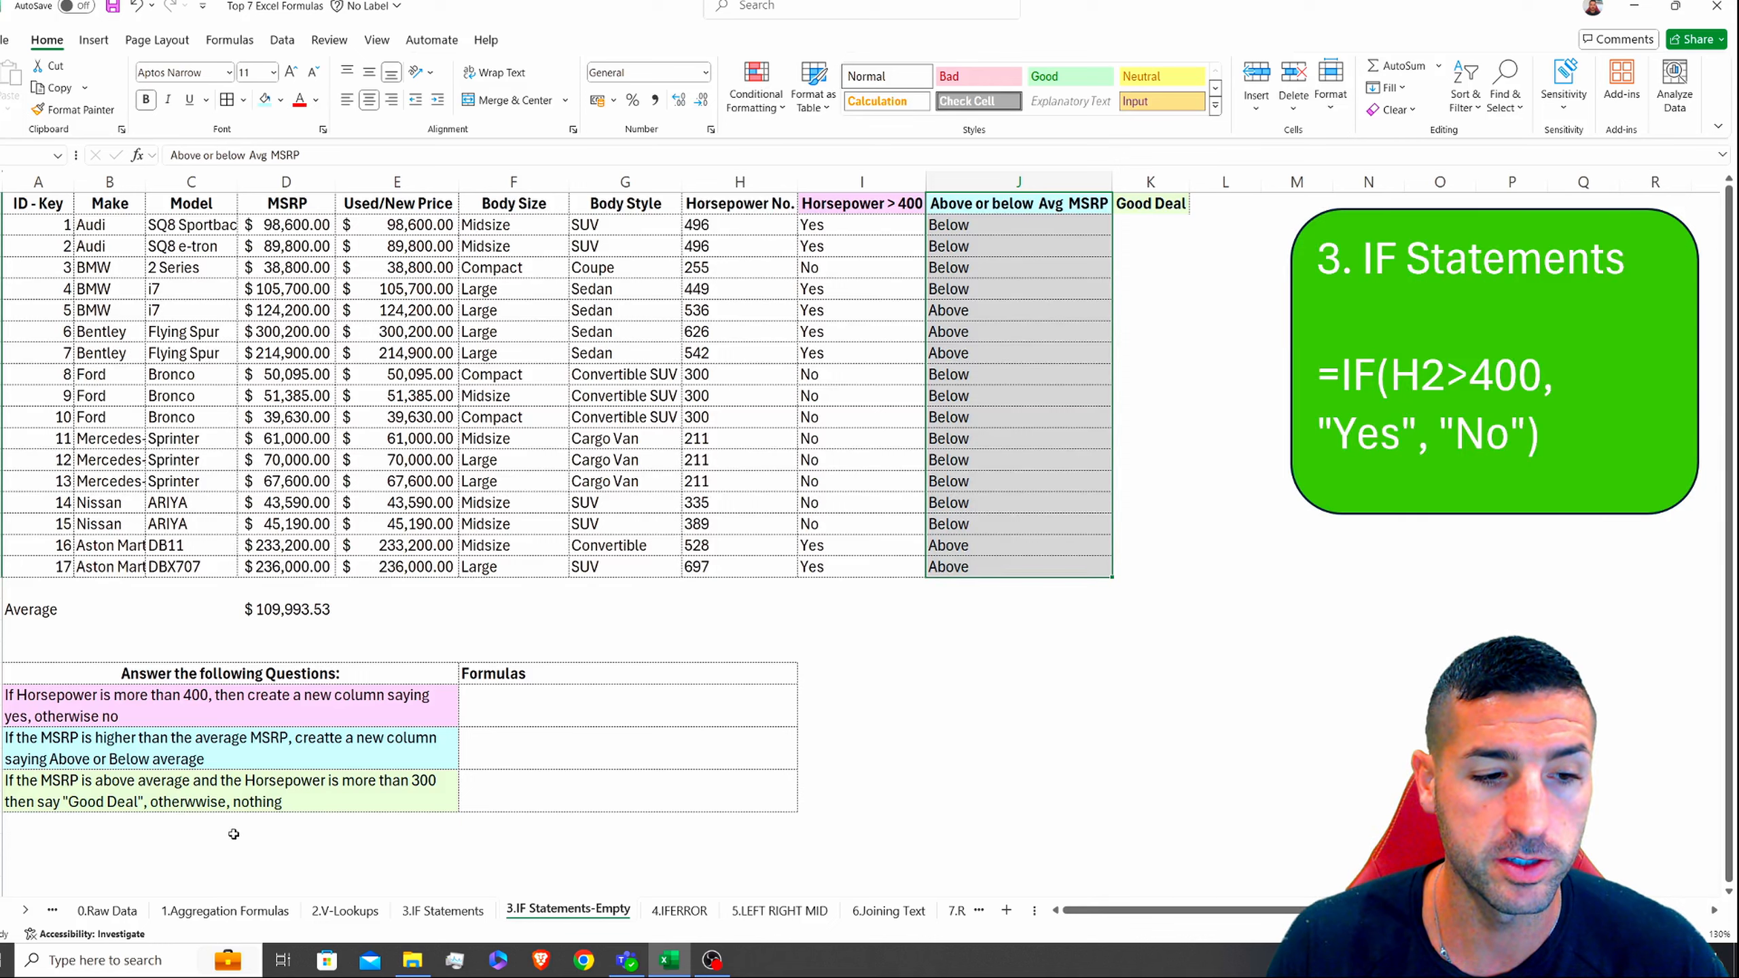
Step: Correct the misspelled word in the third question to "otherwise"
double_click(218, 810)
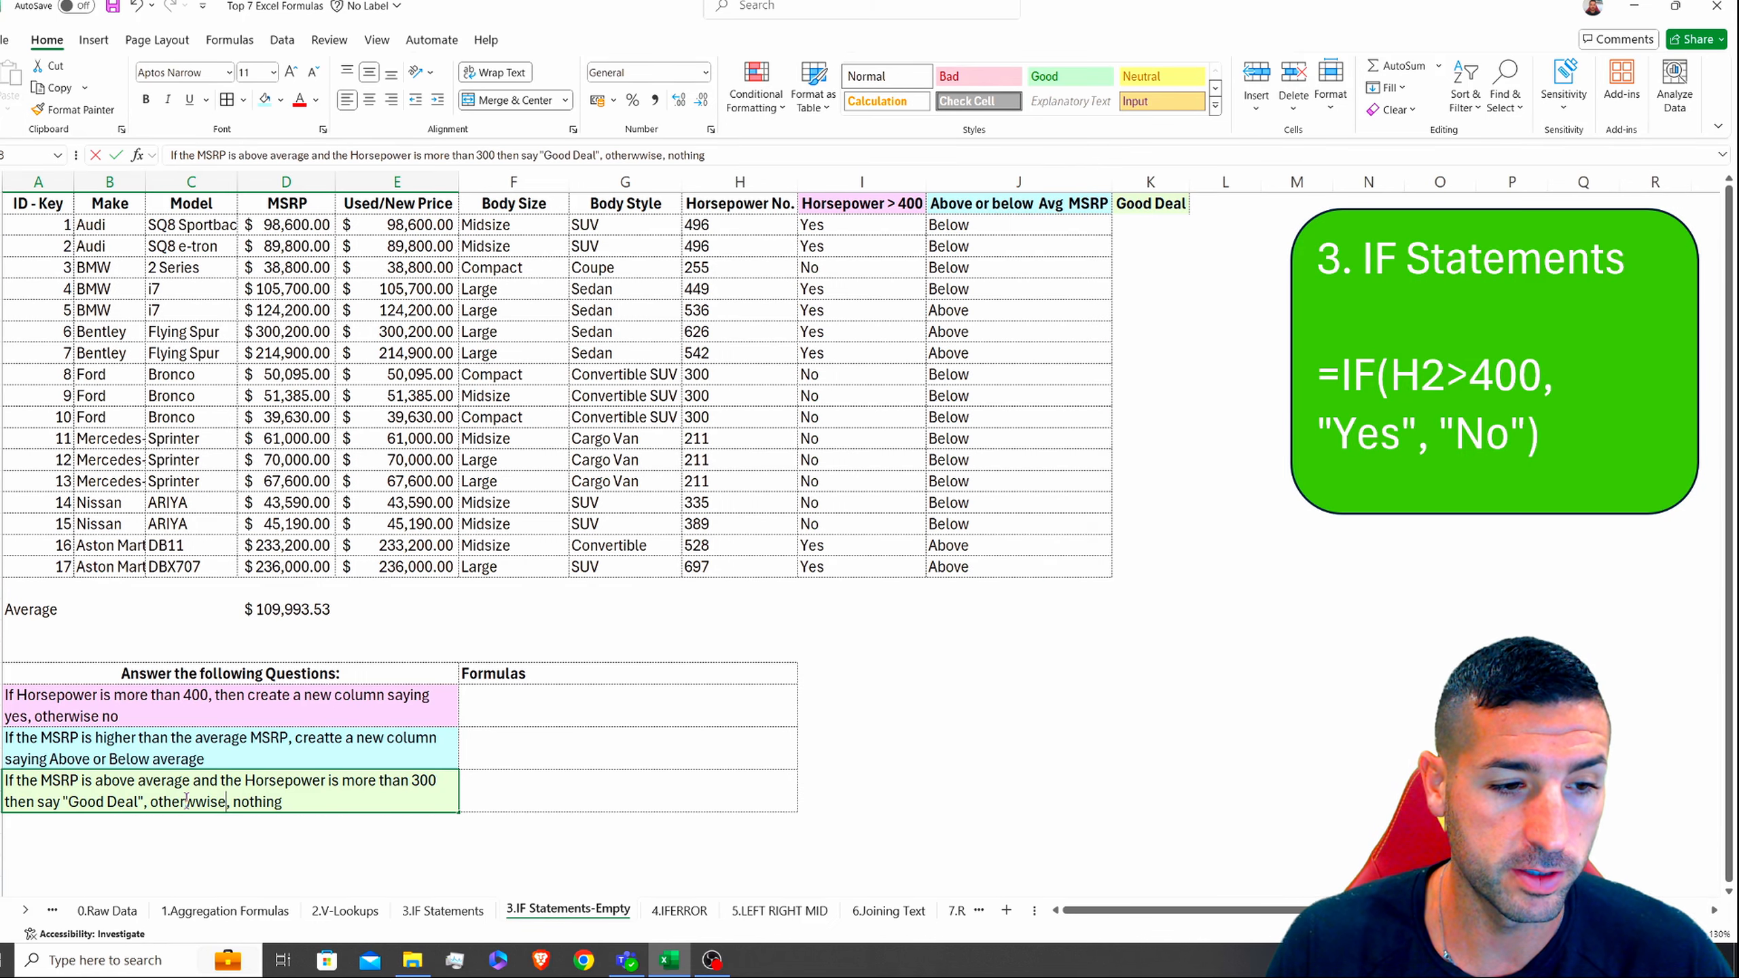
key("BackSpace")
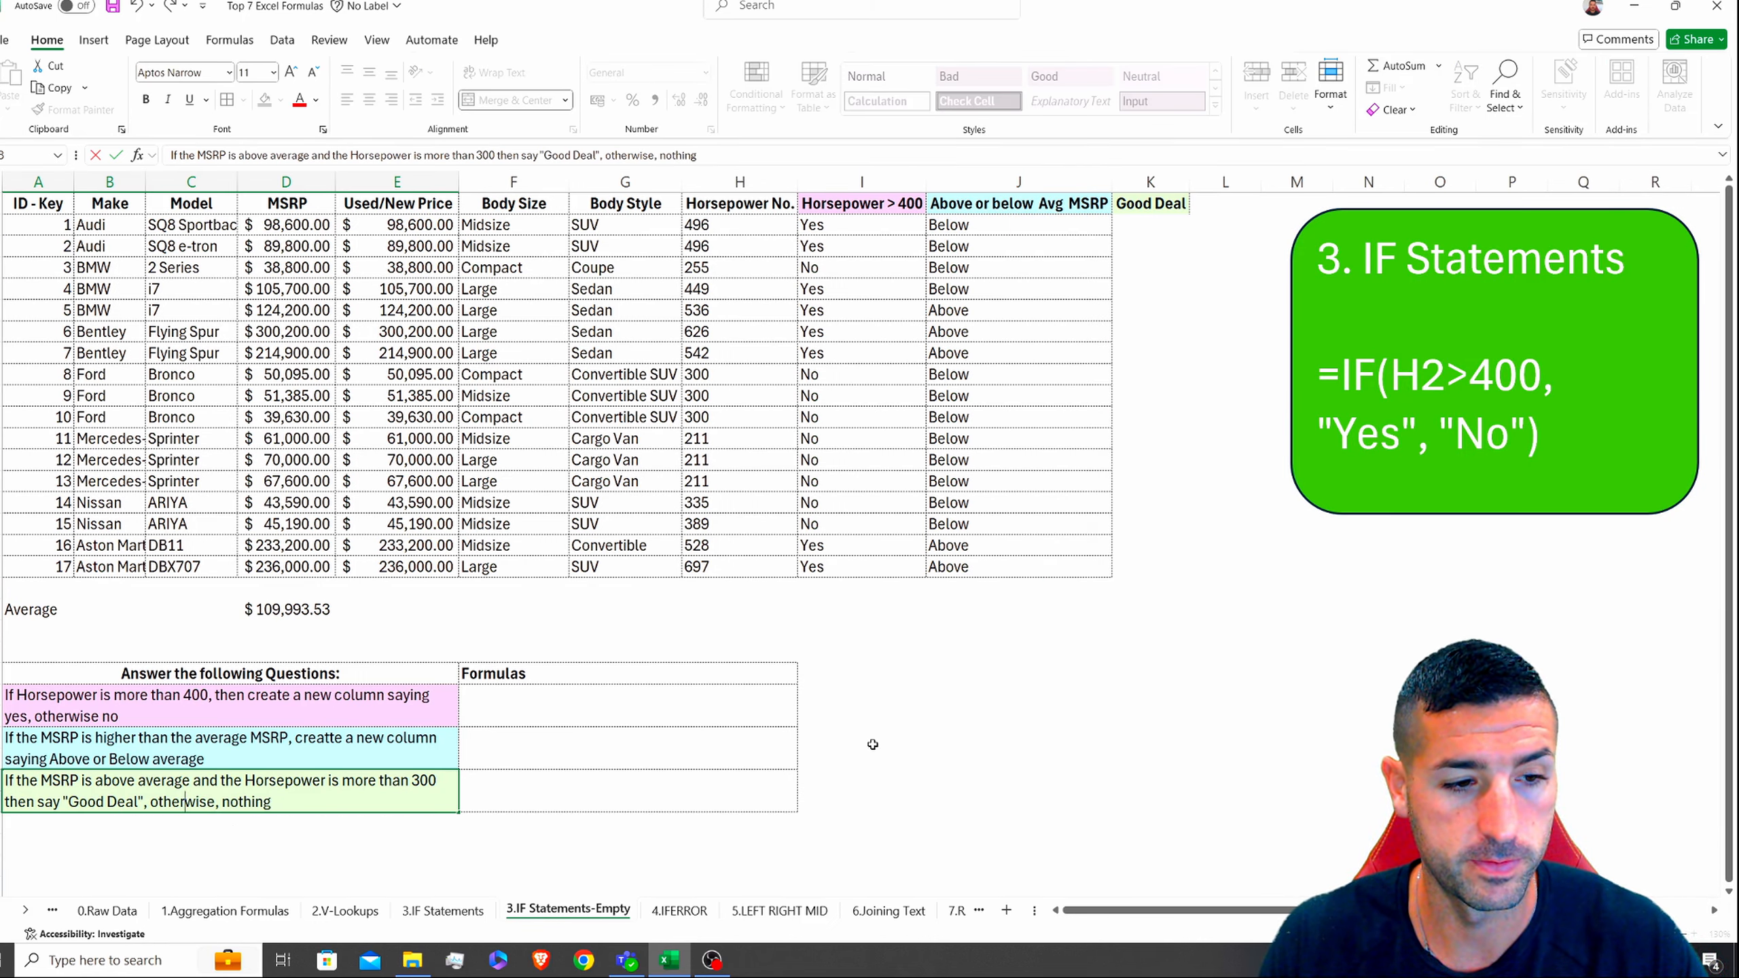
left_click(1018, 652)
Step: Begin the K2 formula with the combined test =if(and(D2>D20,H2>300) for above-average MSRP and horsepower over 300
left_click(1156, 226)
type("=")
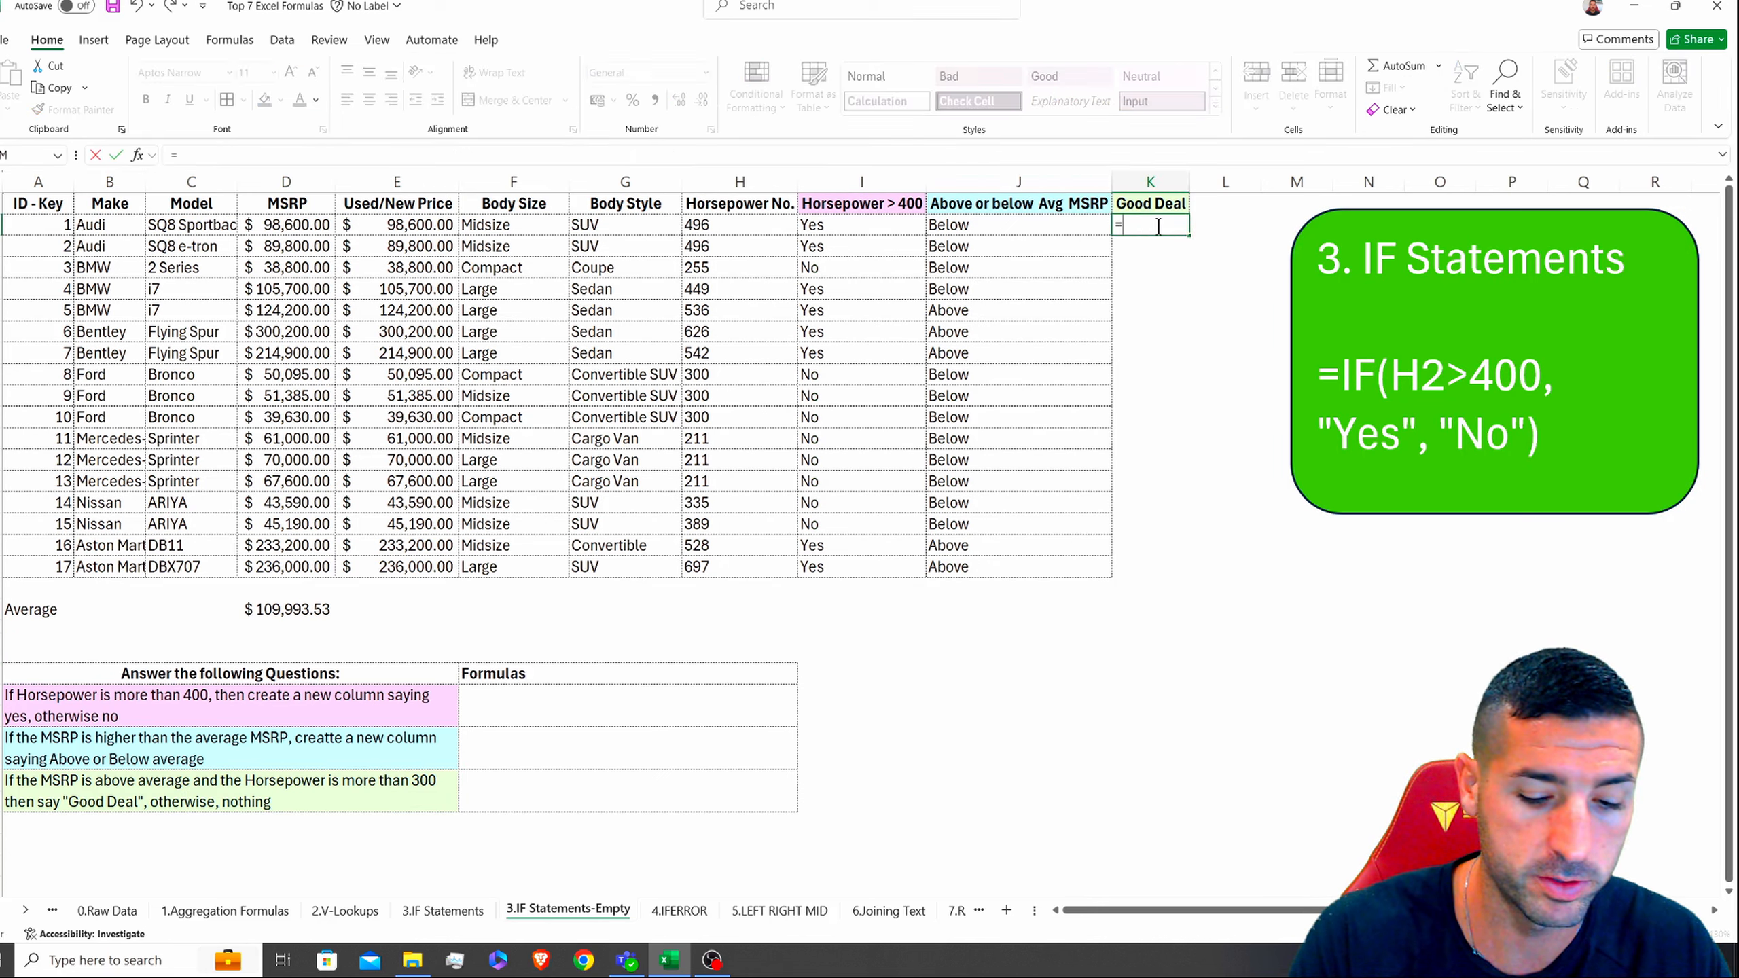
type("if(")
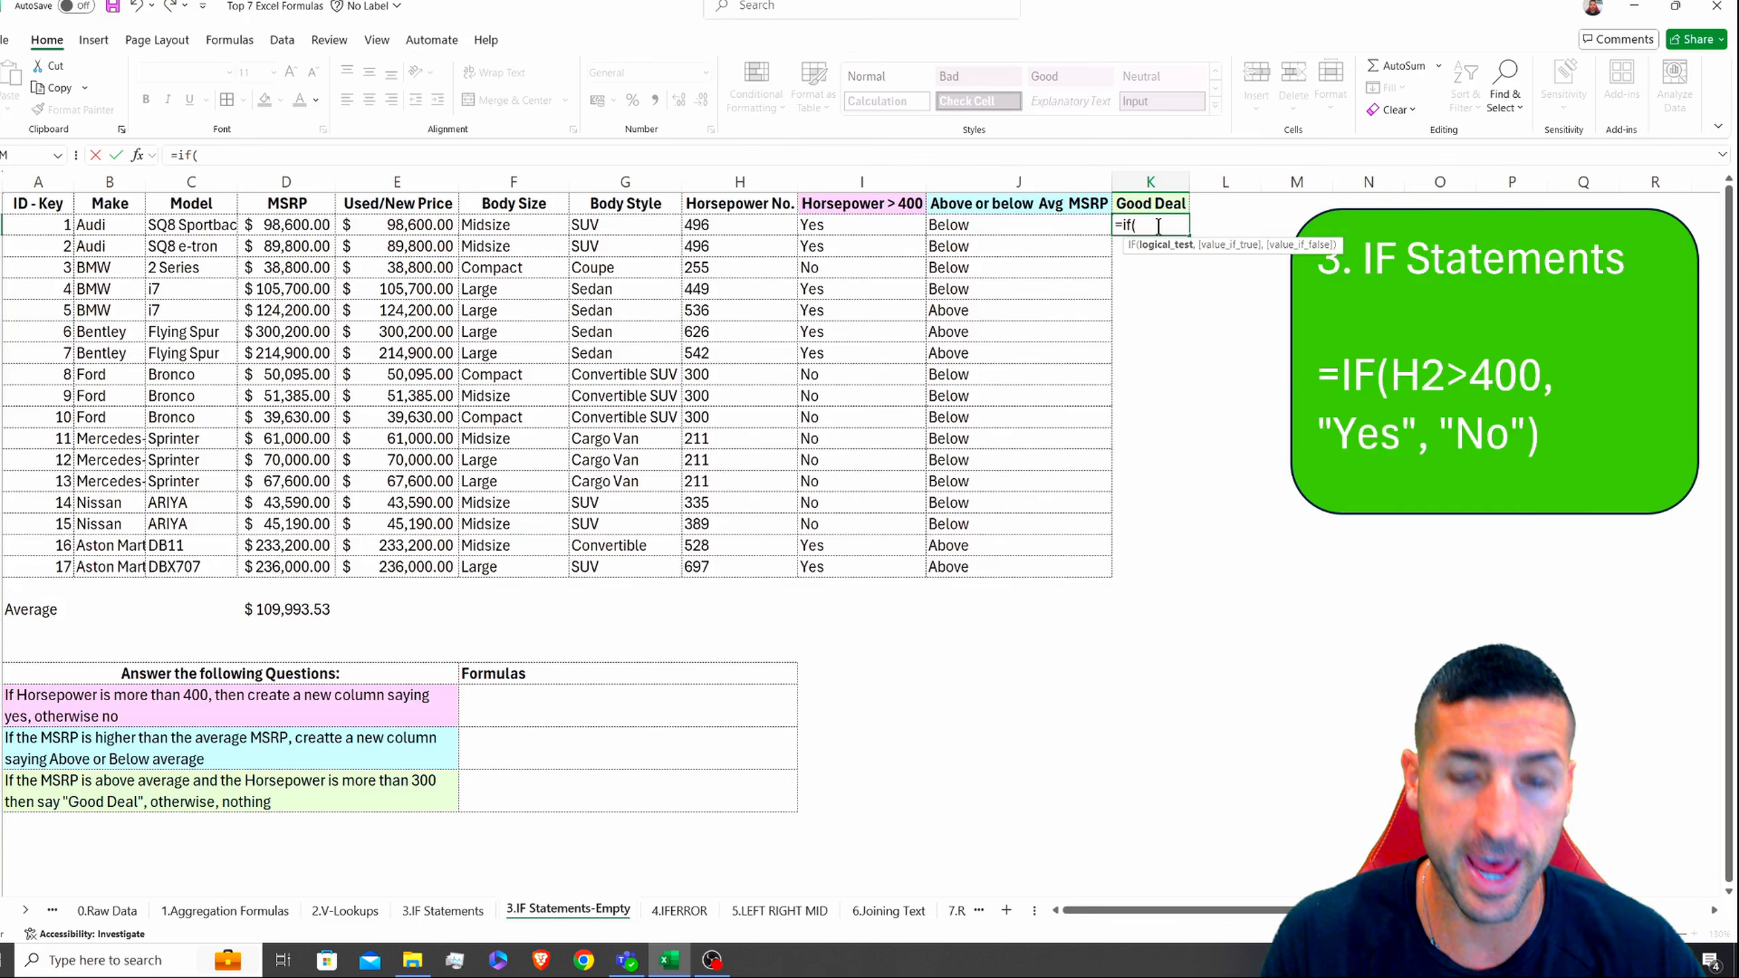
type("and")
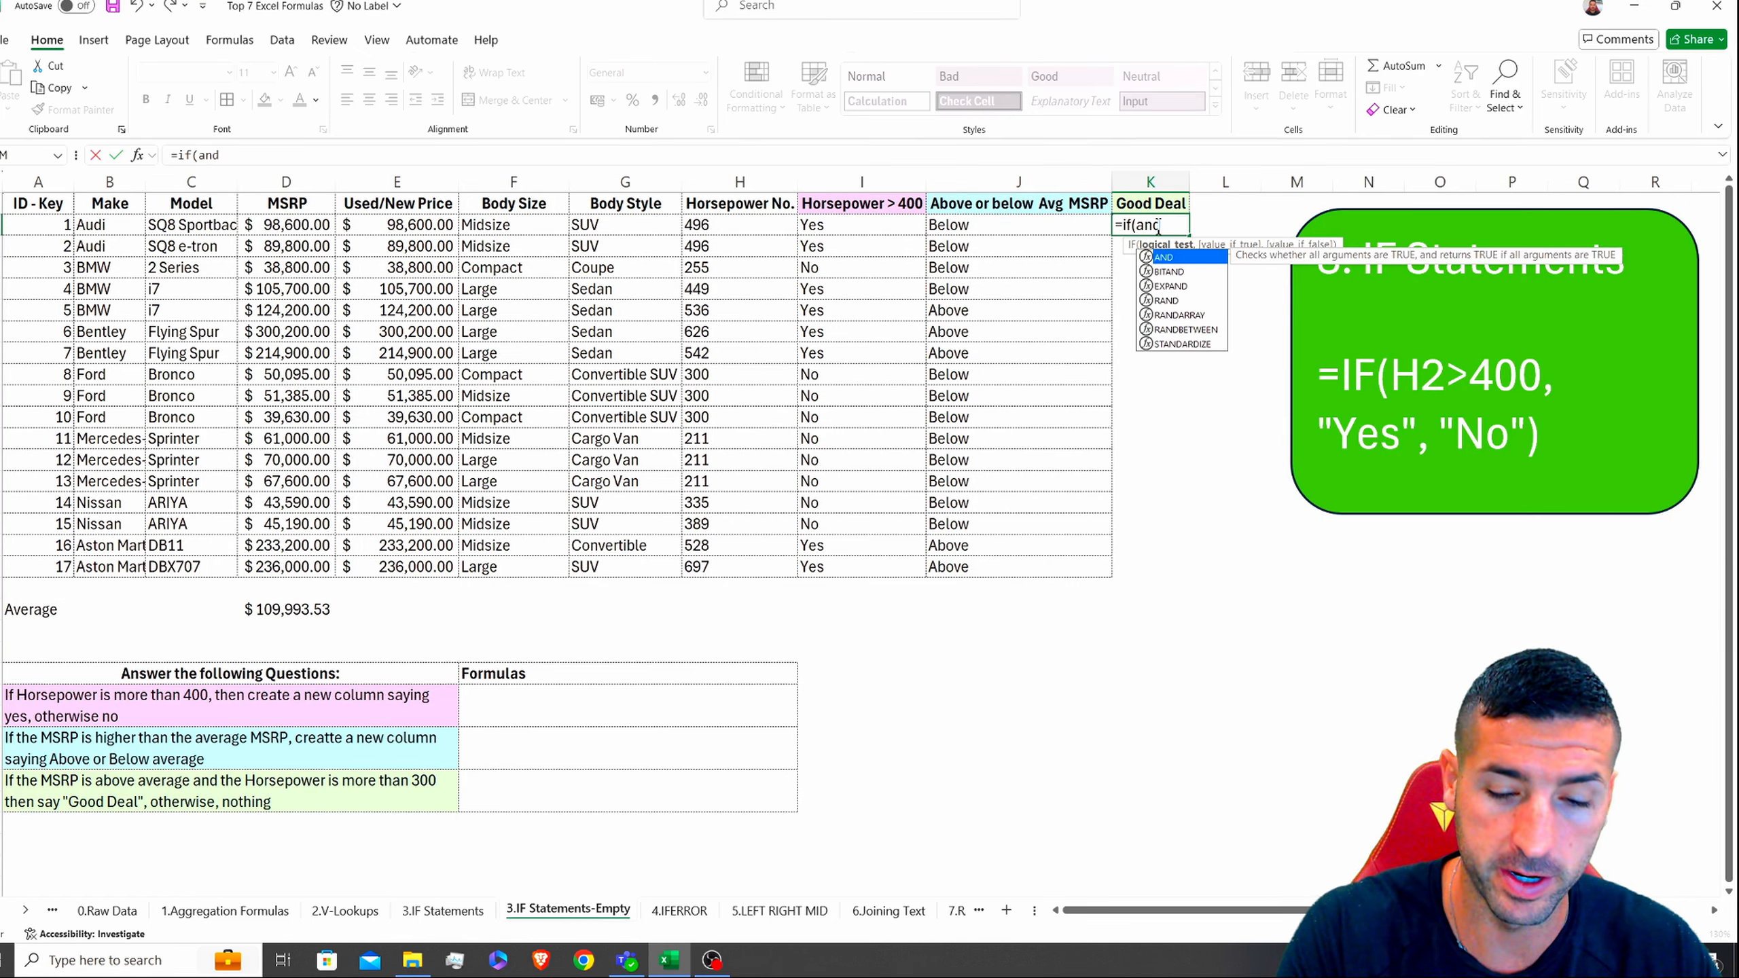
type("(")
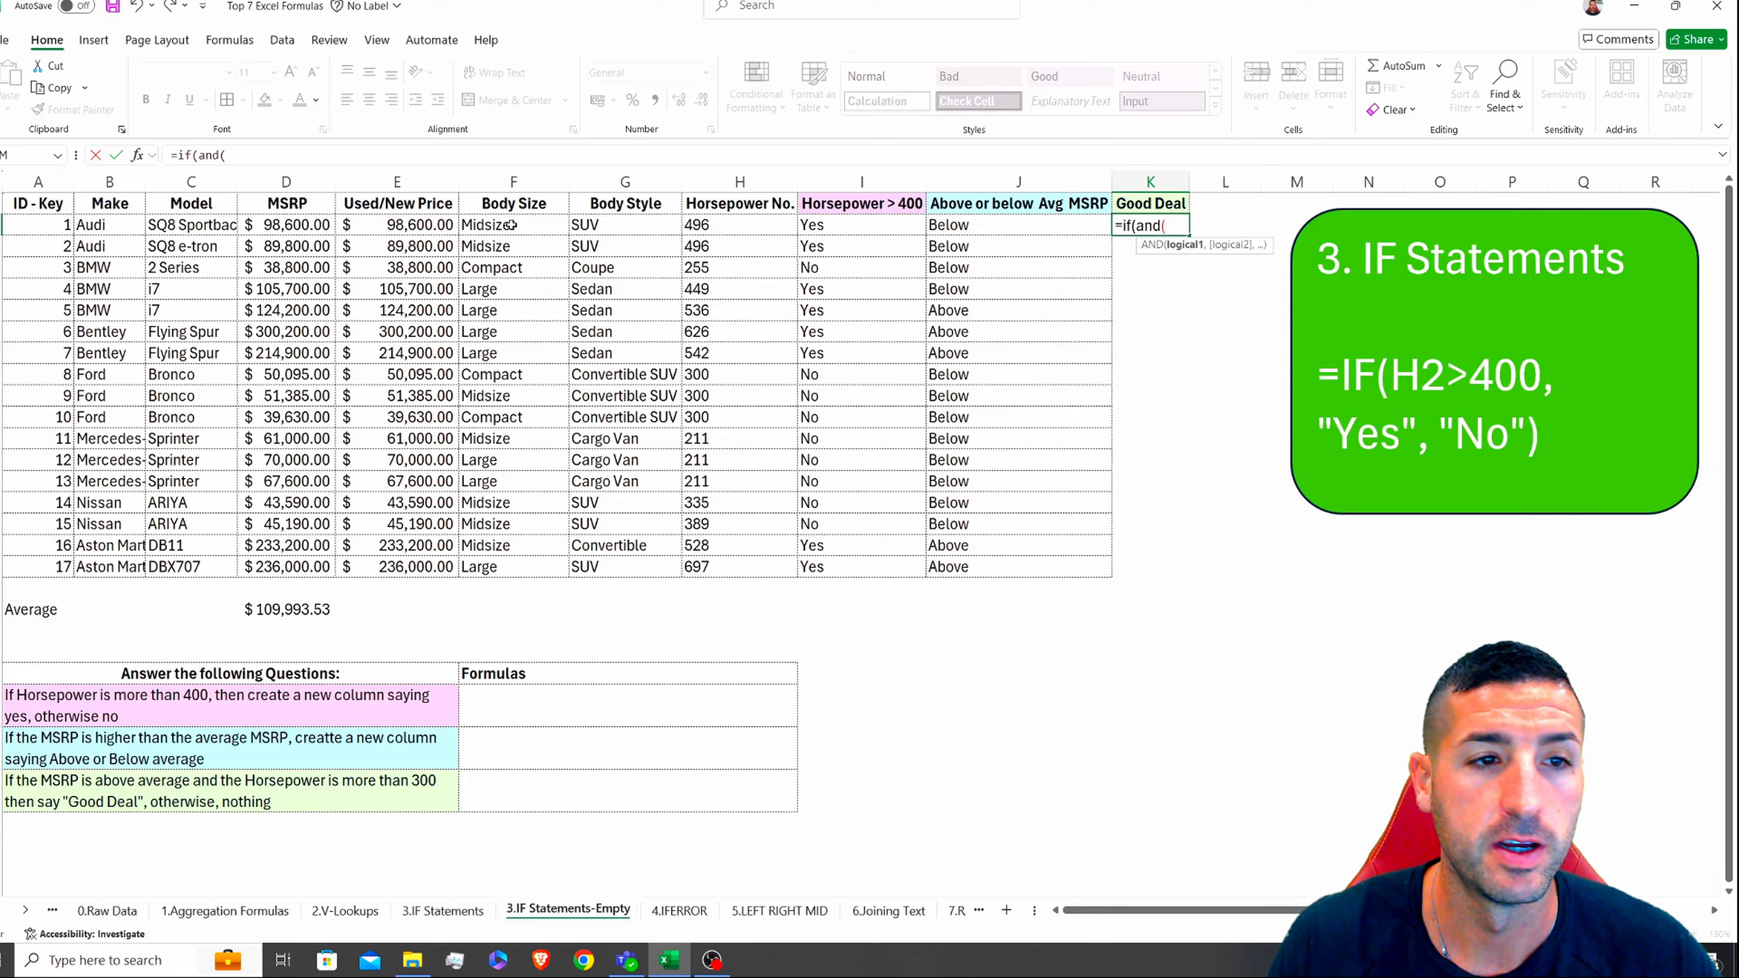
left_click(276, 229)
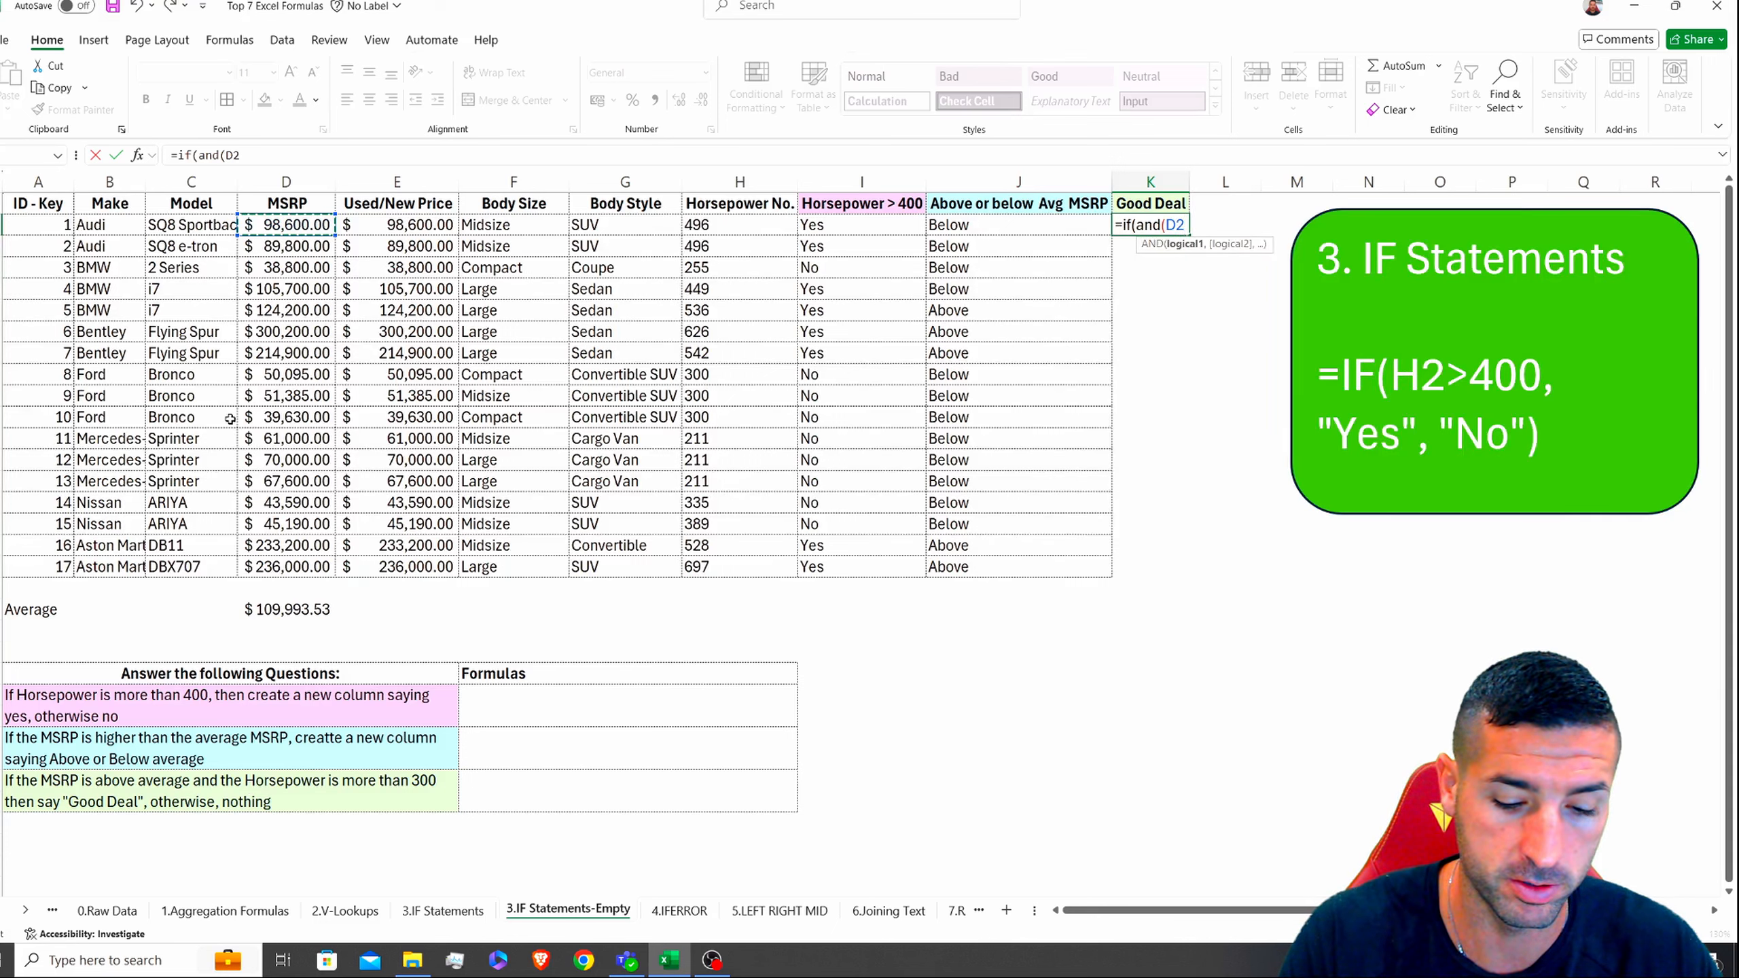
type(">")
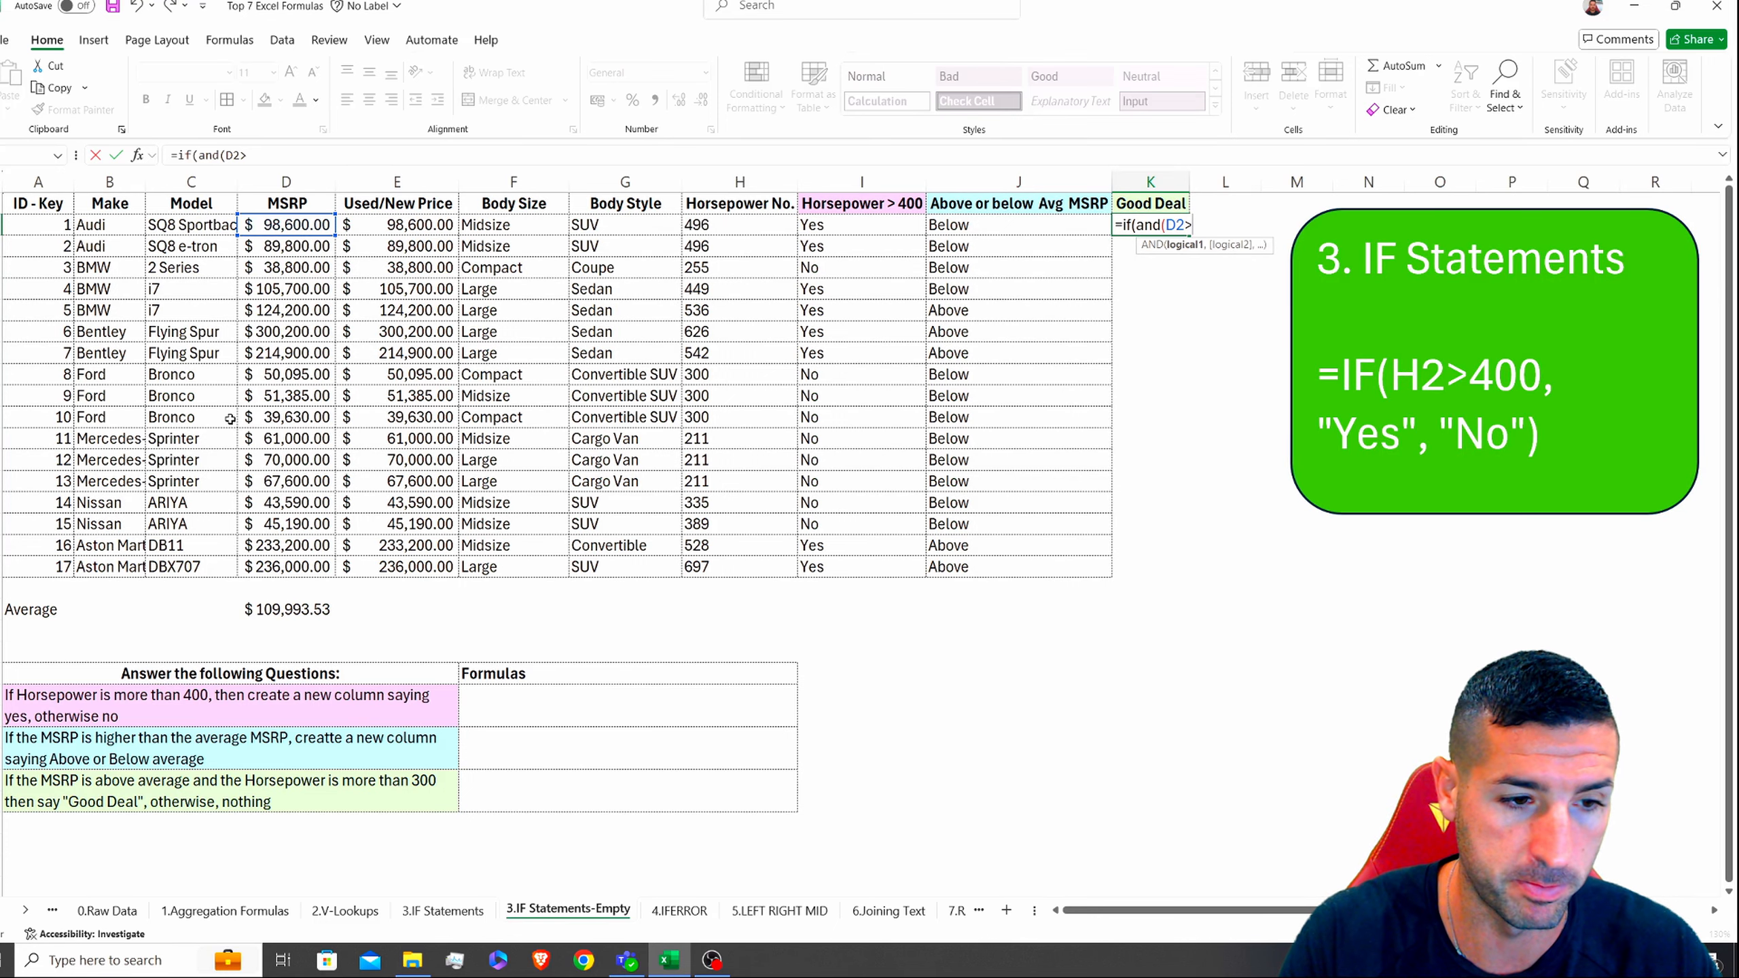
left_click(293, 610)
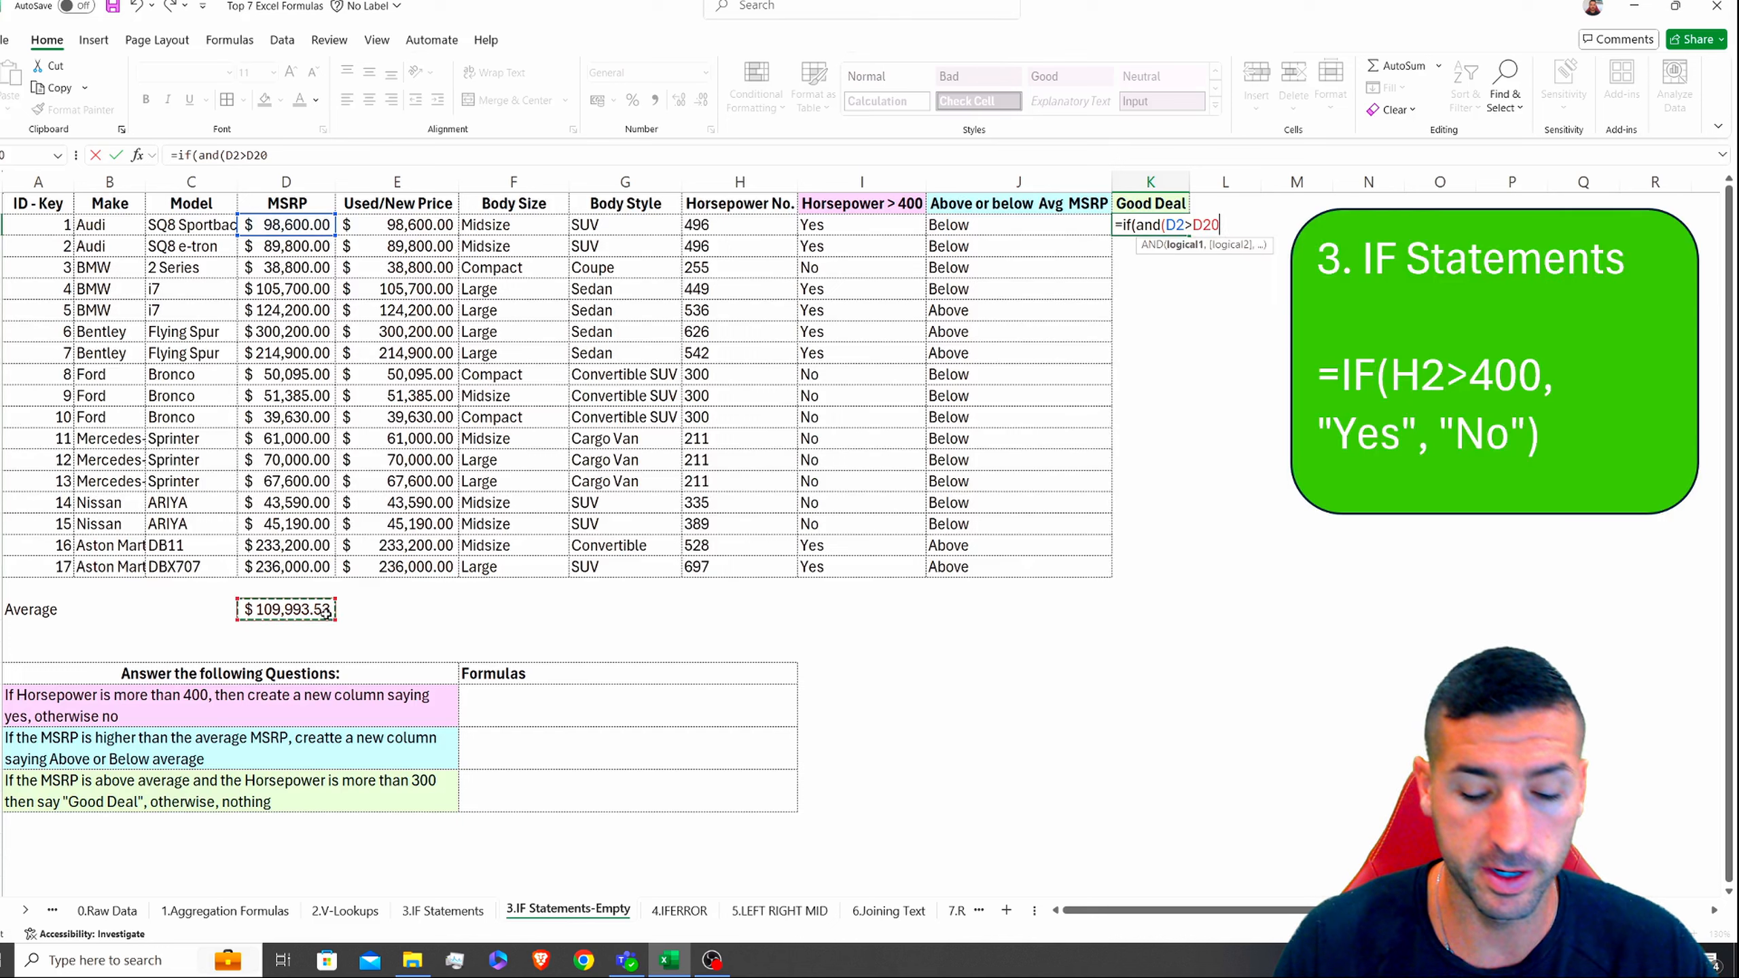
type(",")
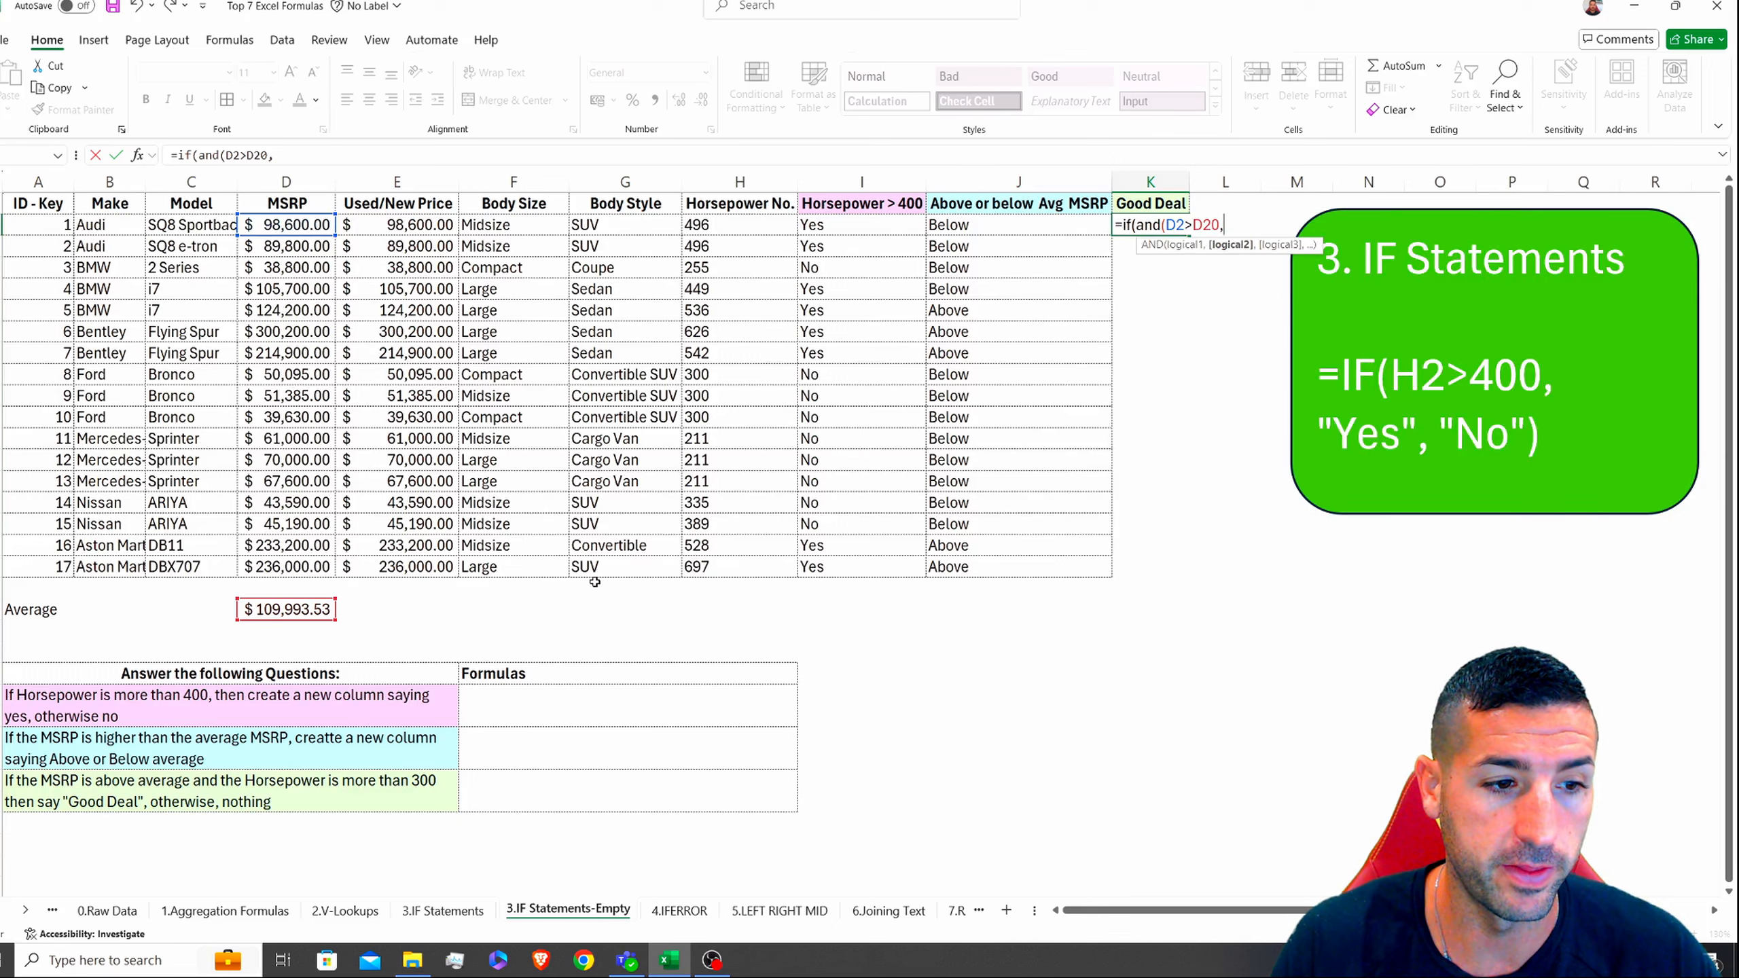
left_click(843, 227)
left_click(725, 227)
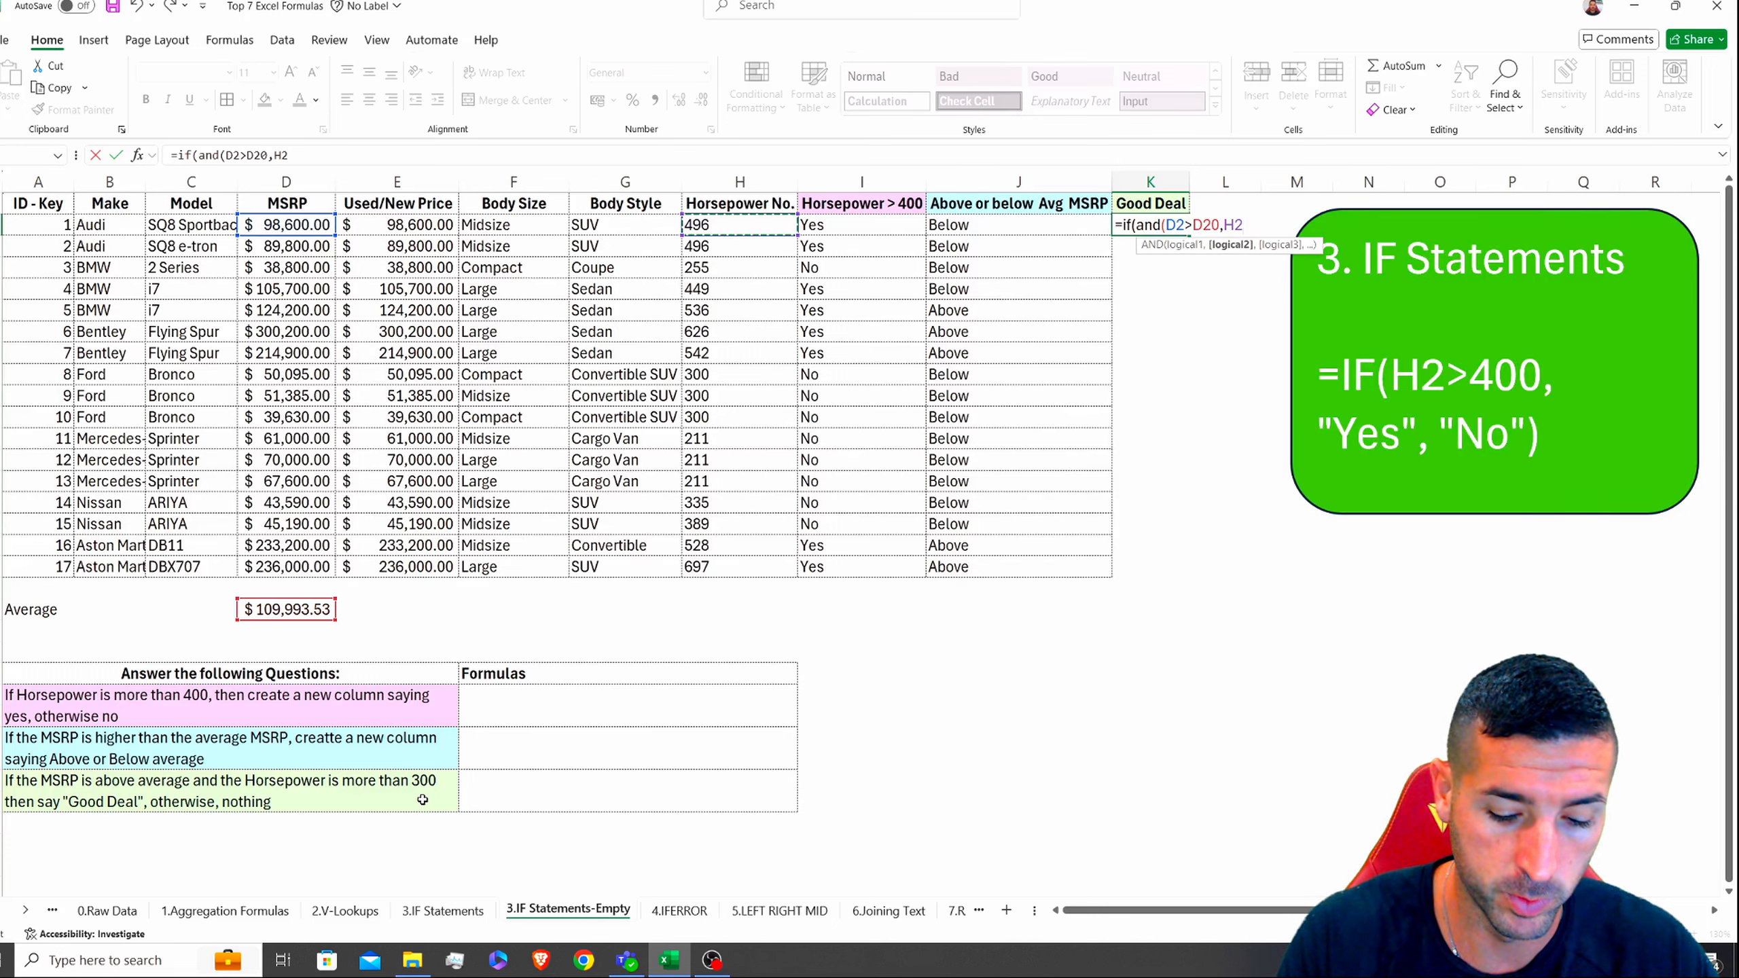
type(">300")
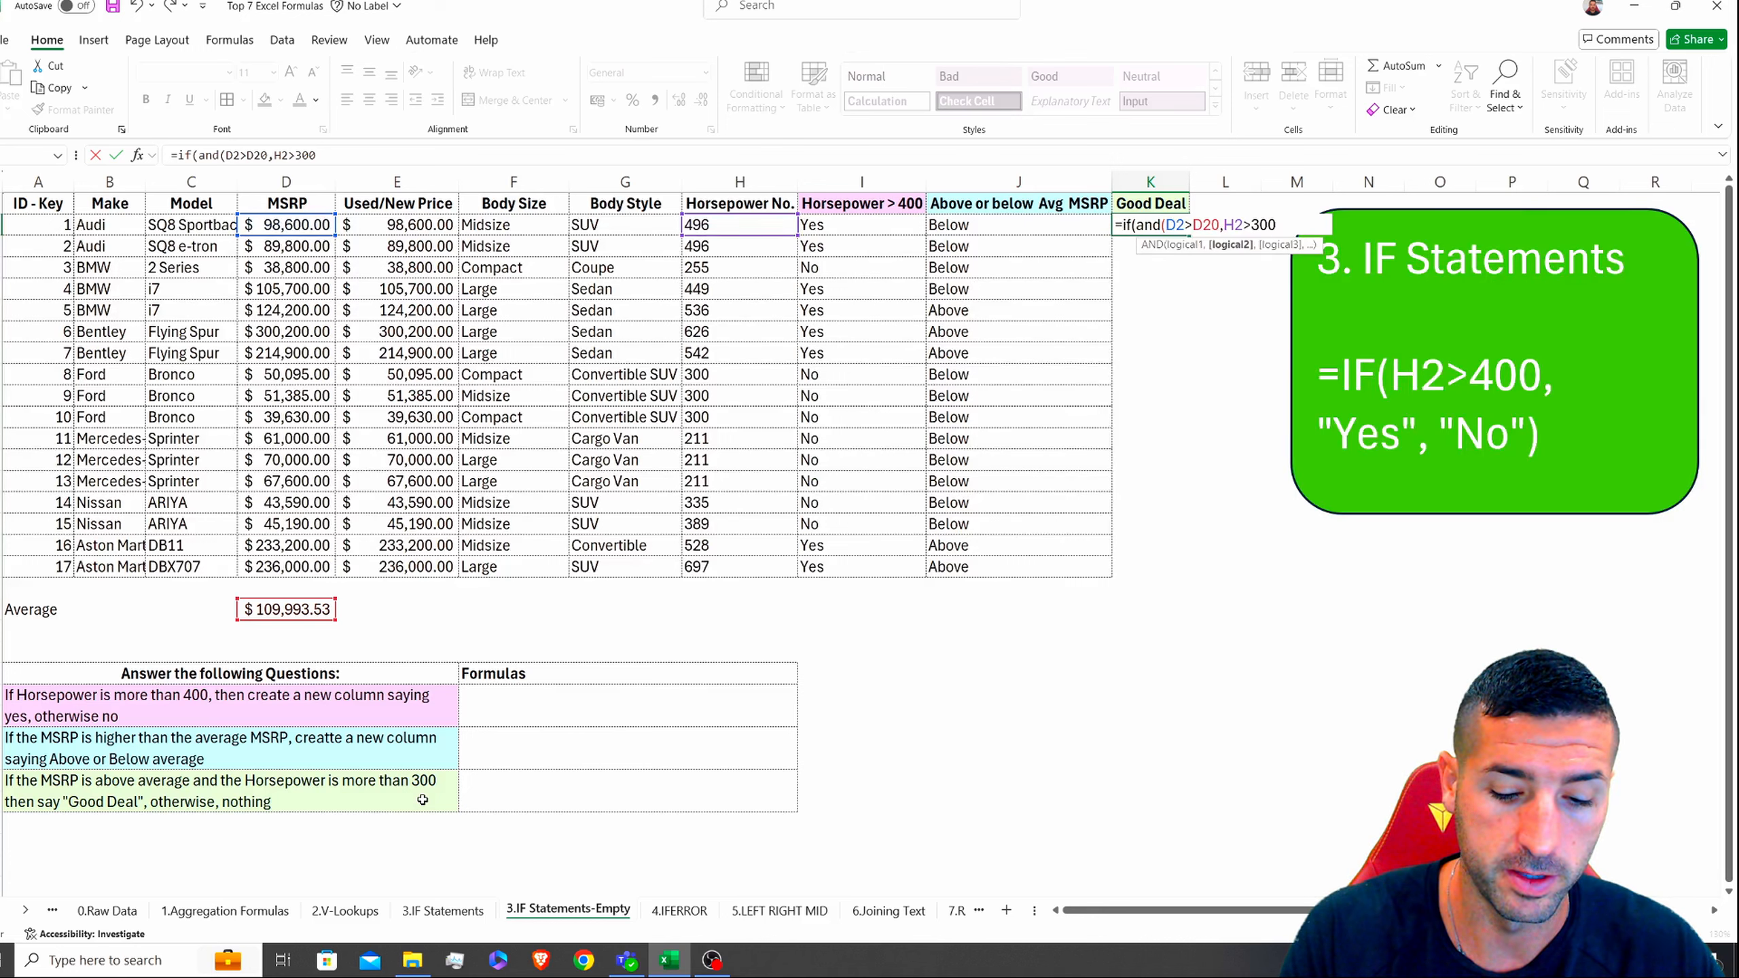
type(")")
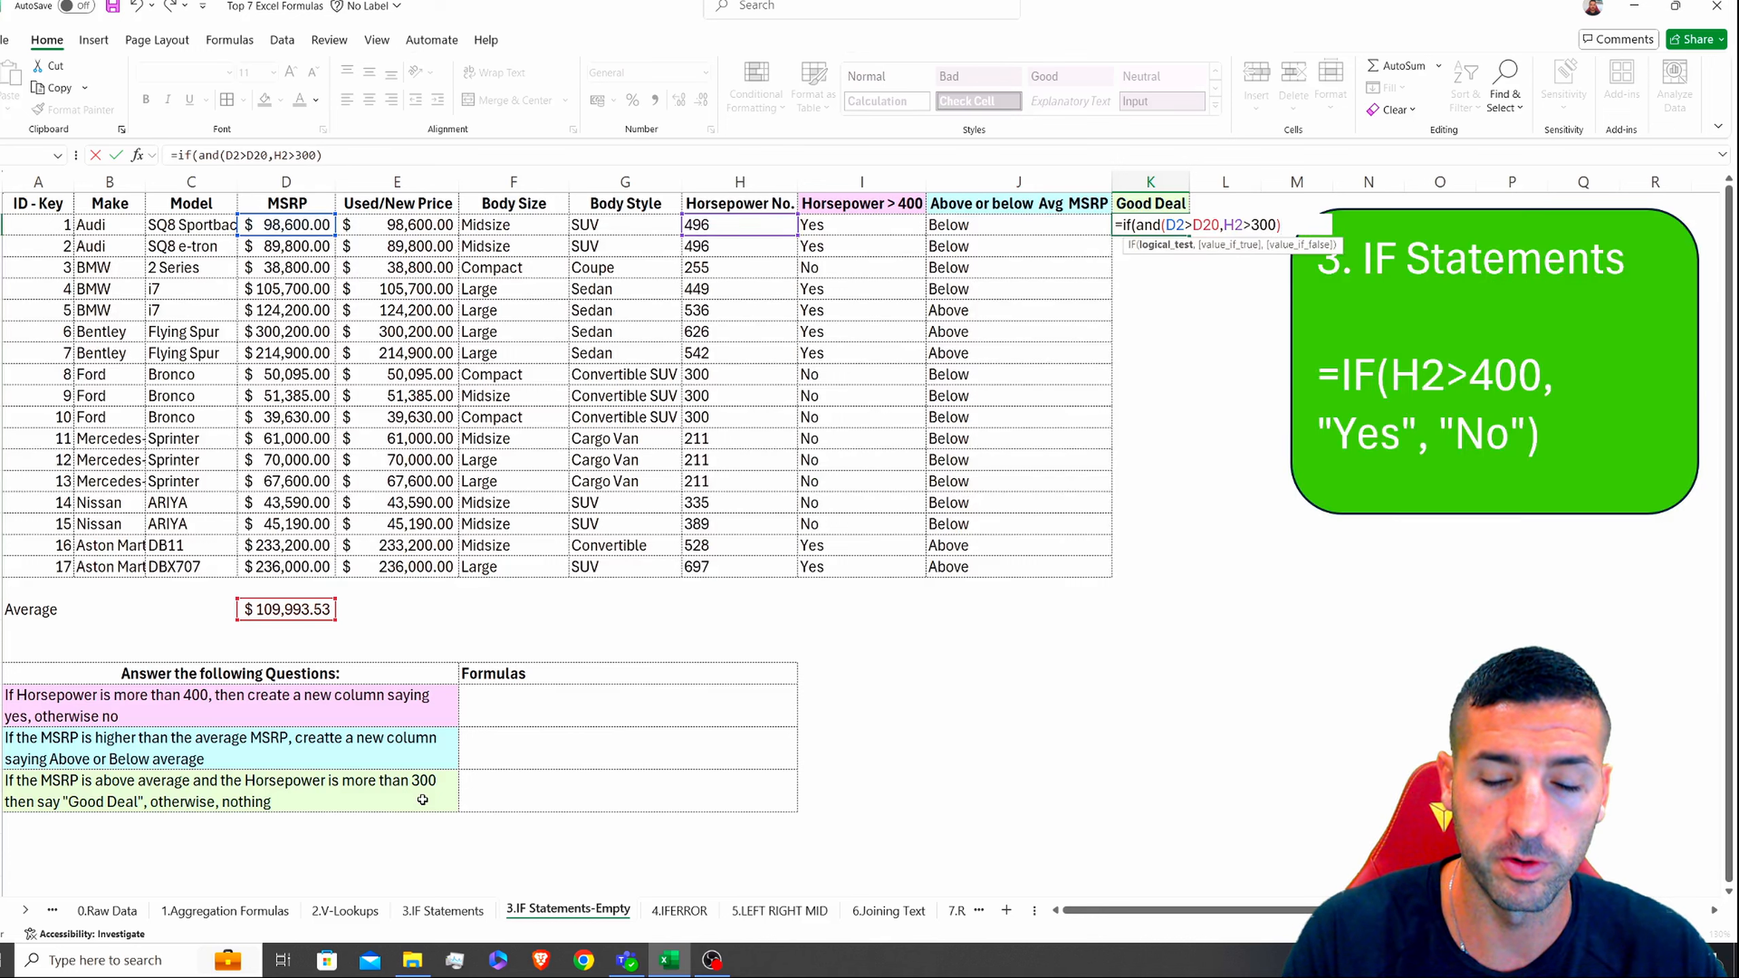
Step: Complete the K2 formula so it returns "Good Deal" when the test is true and empty text "" otherwise
type(",")
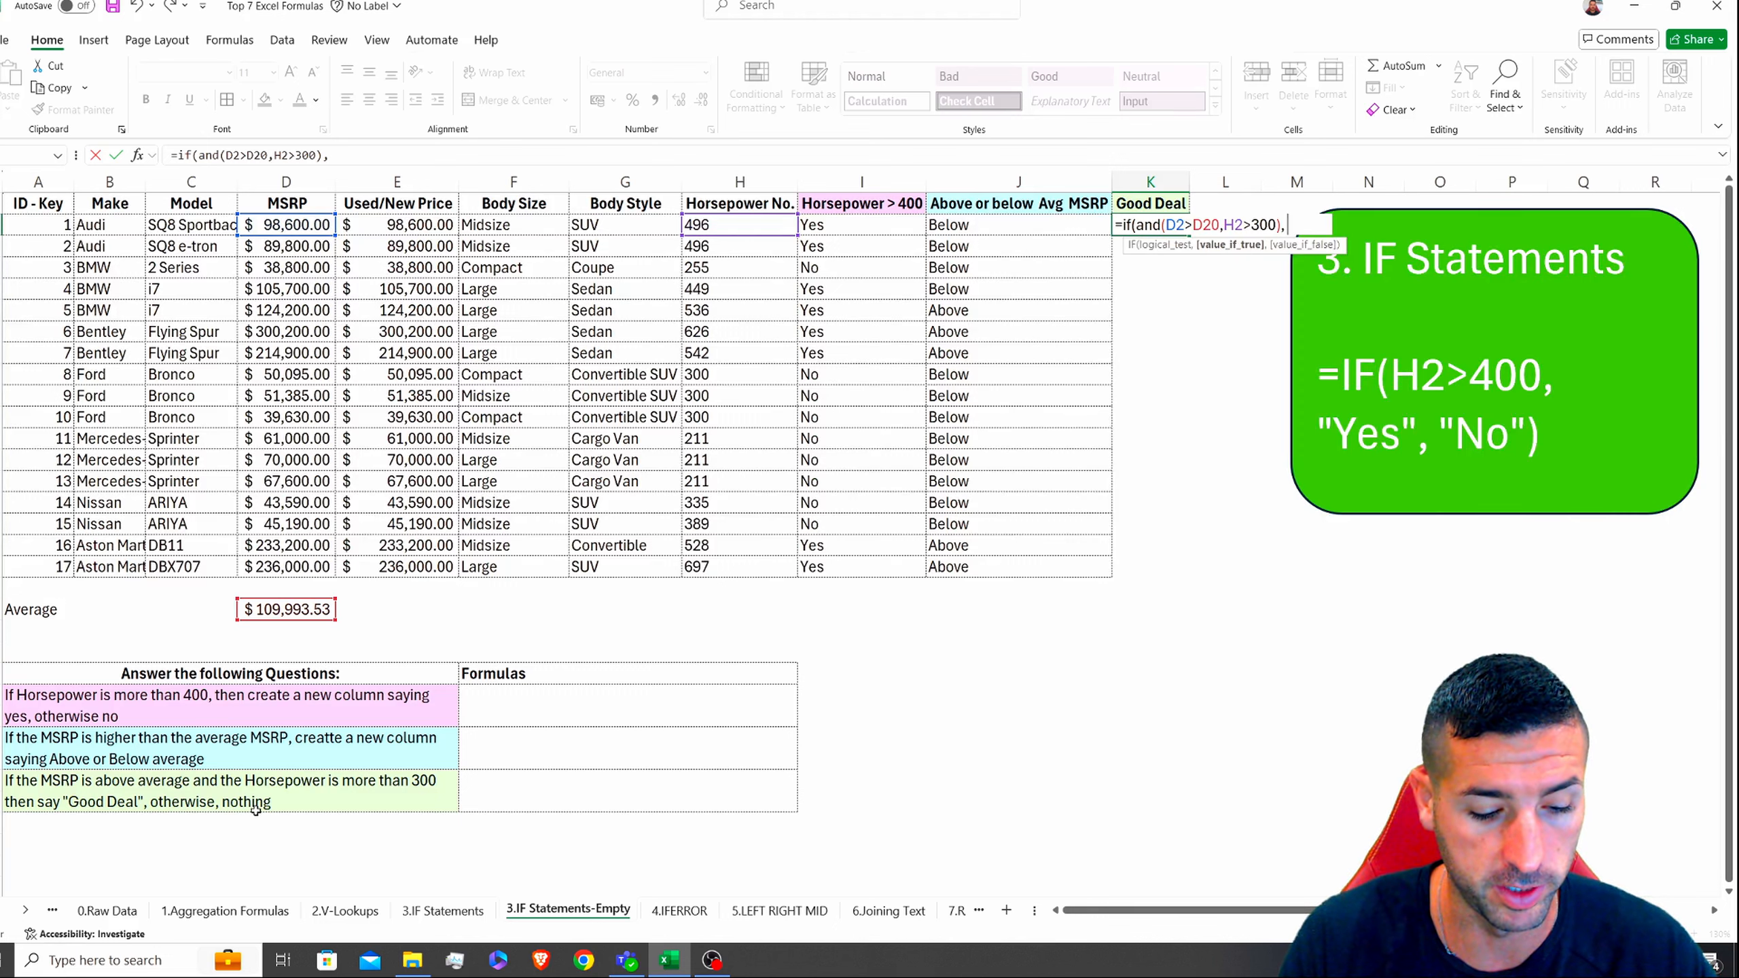
type("\"Good D")
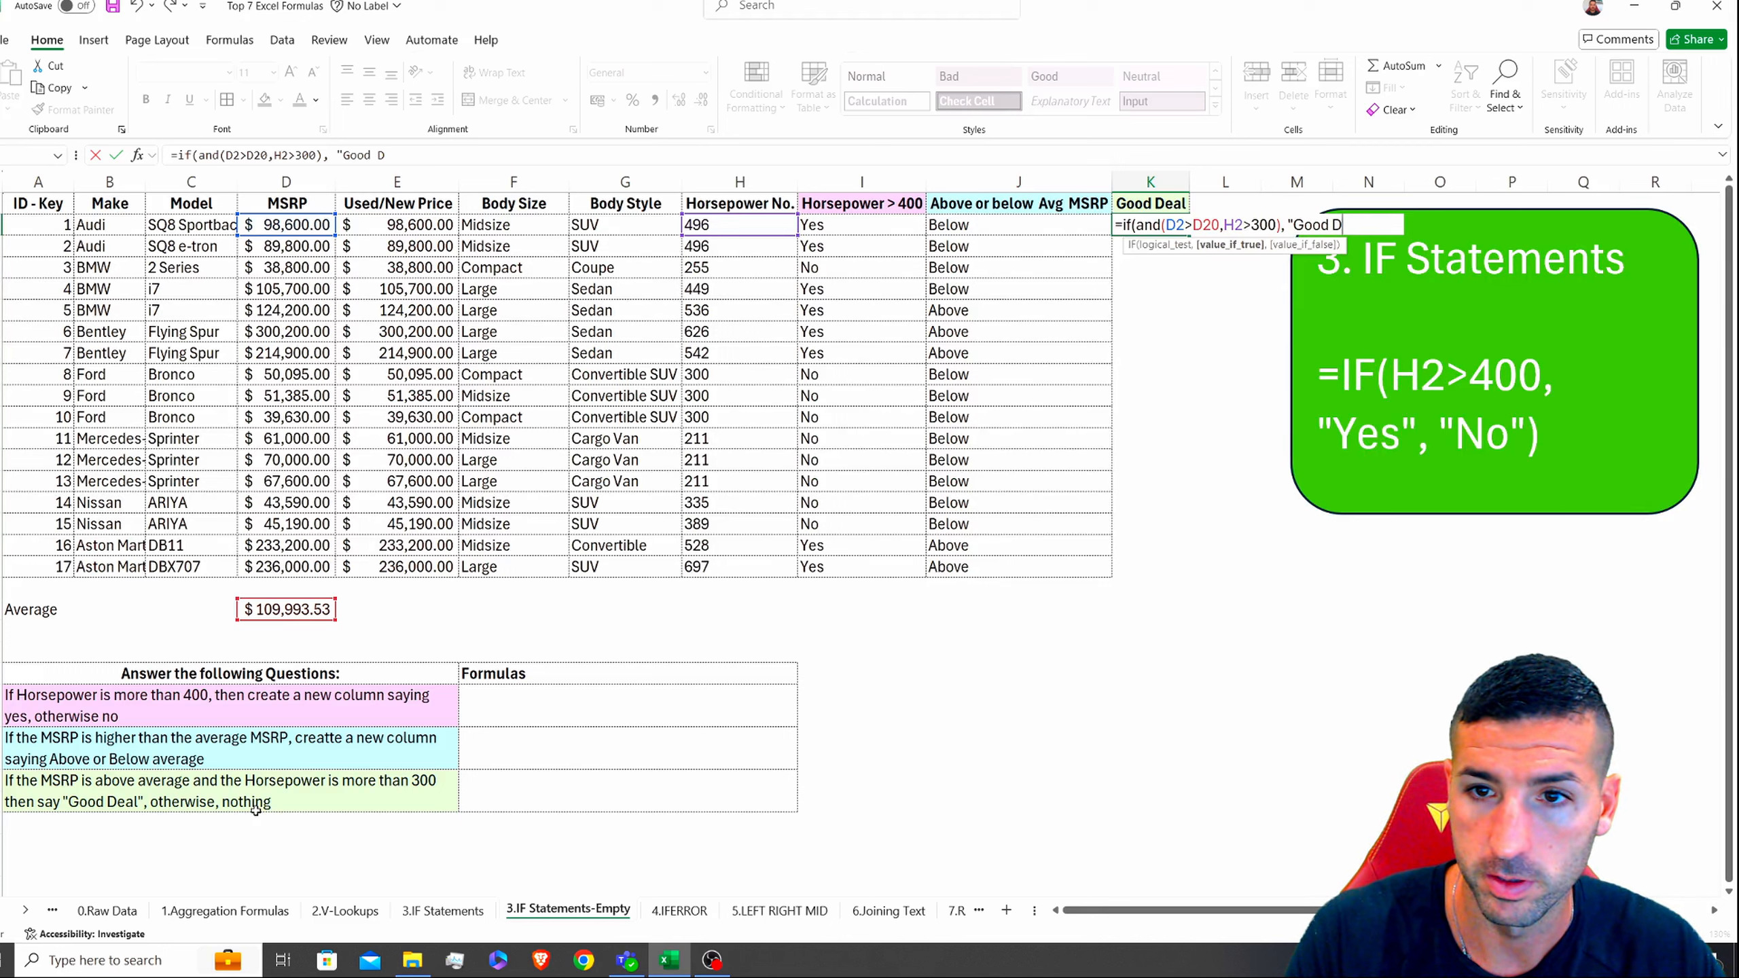
type("eal\"")
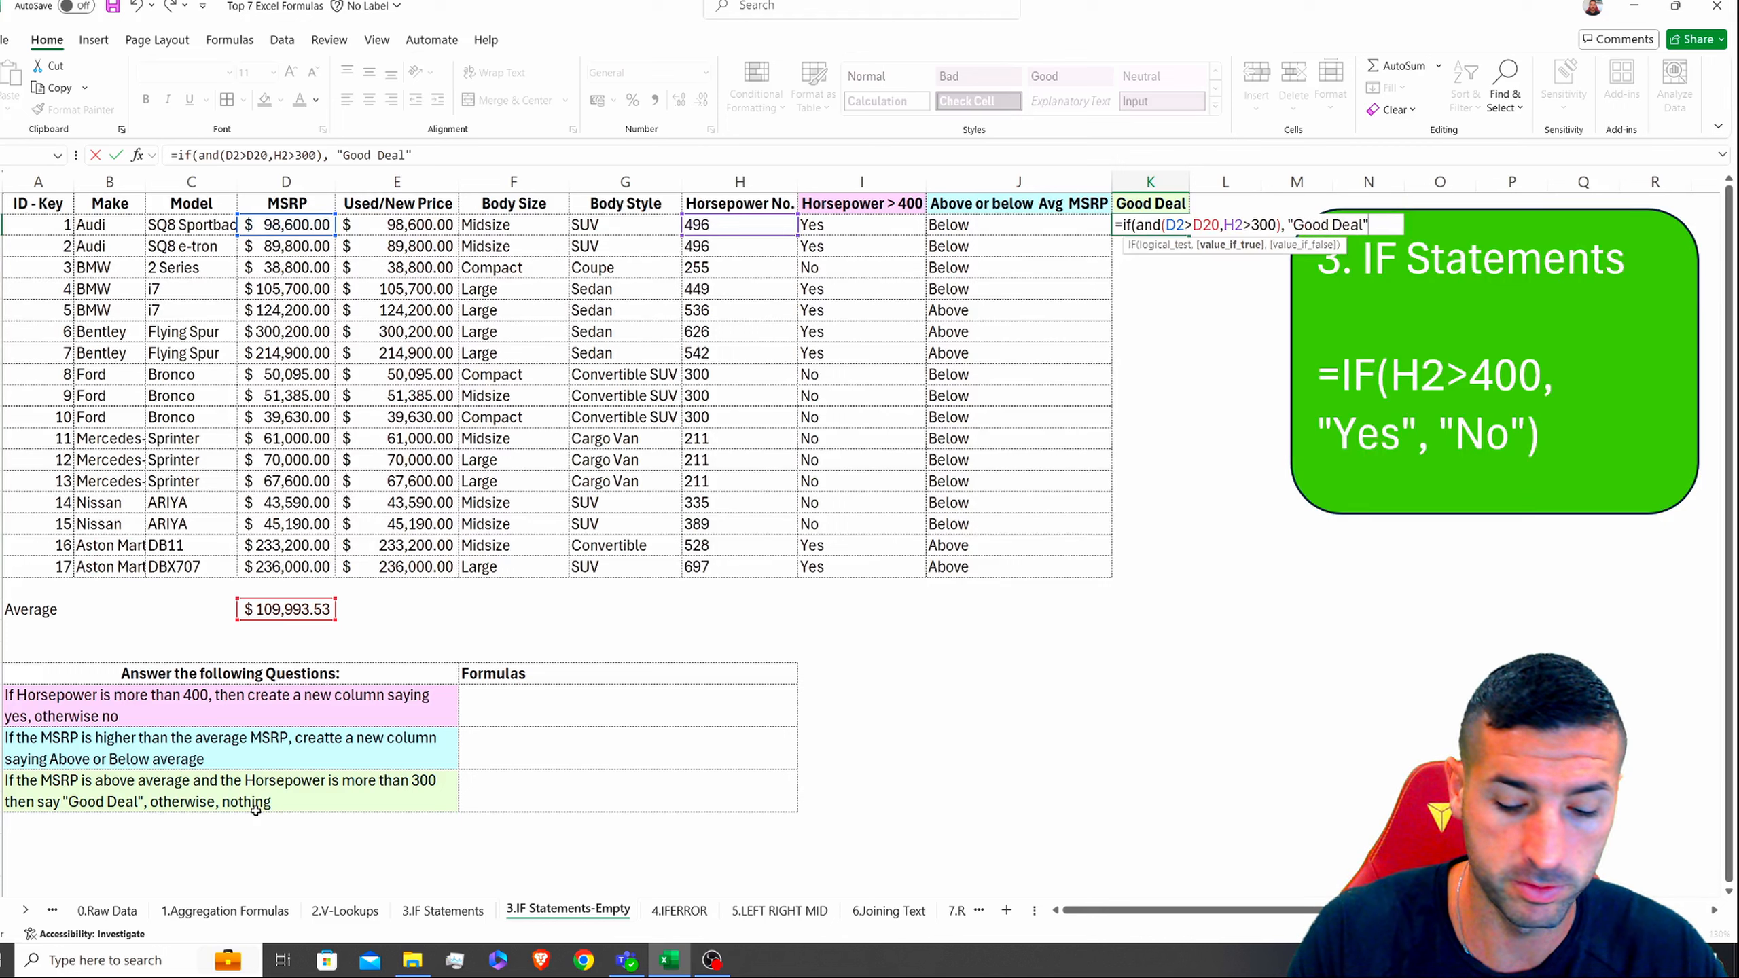
type(",")
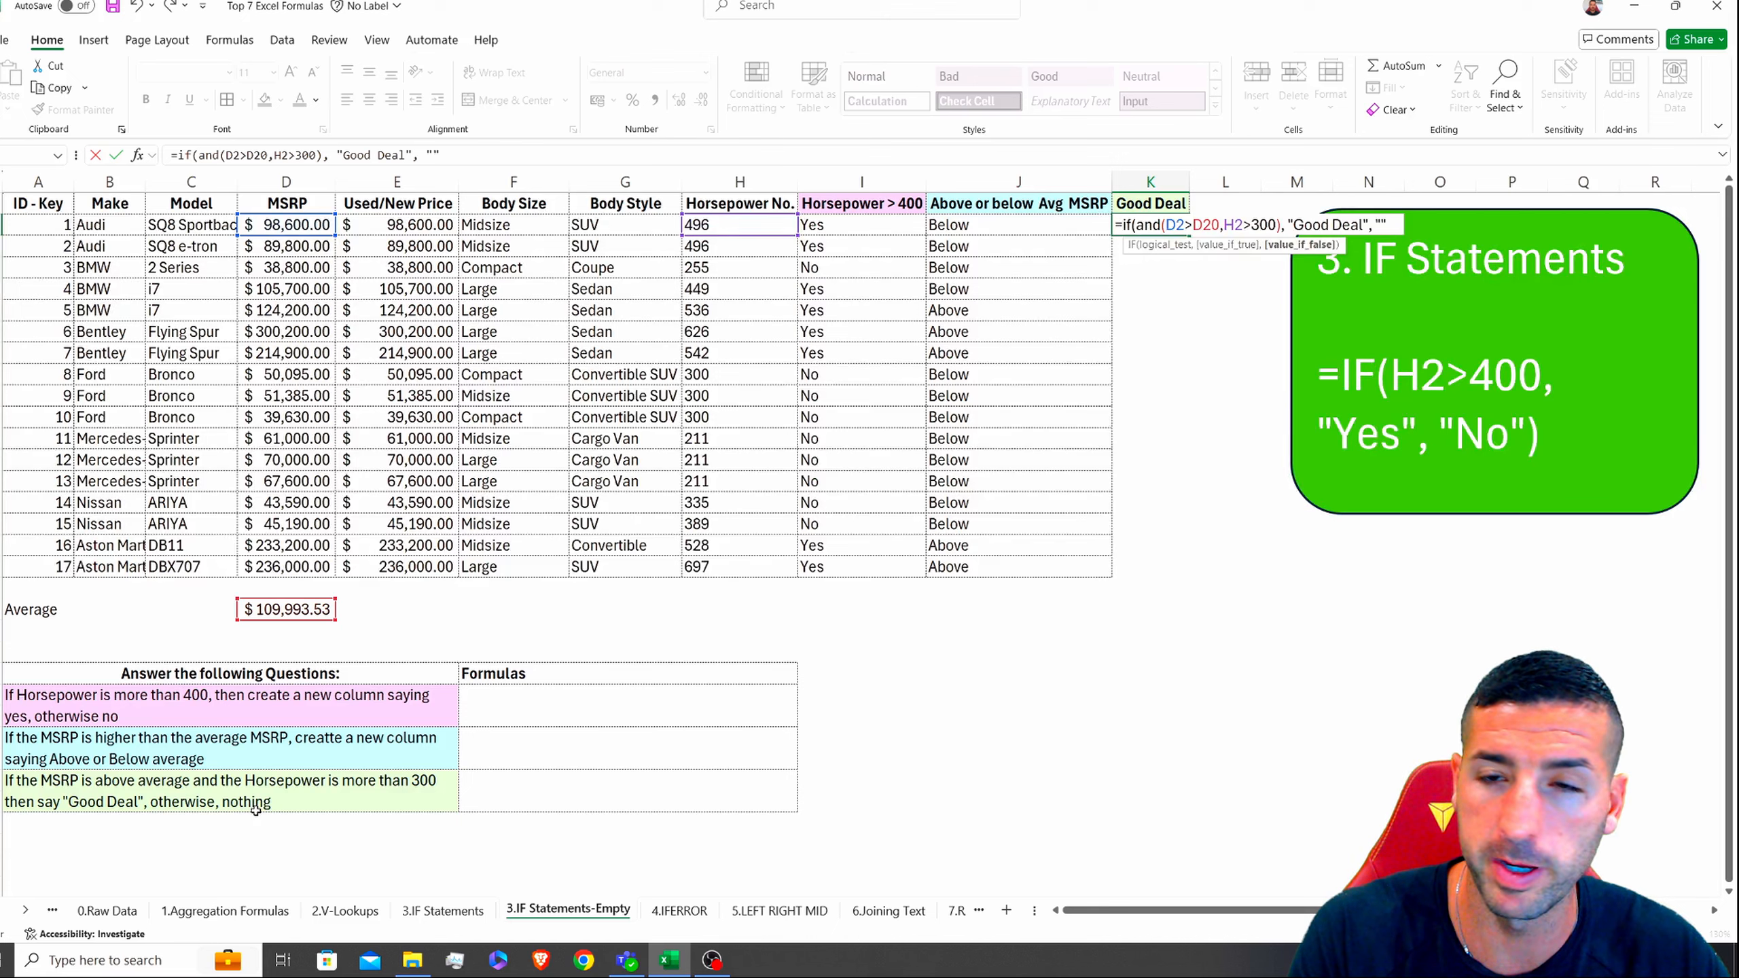
type(" \"\")")
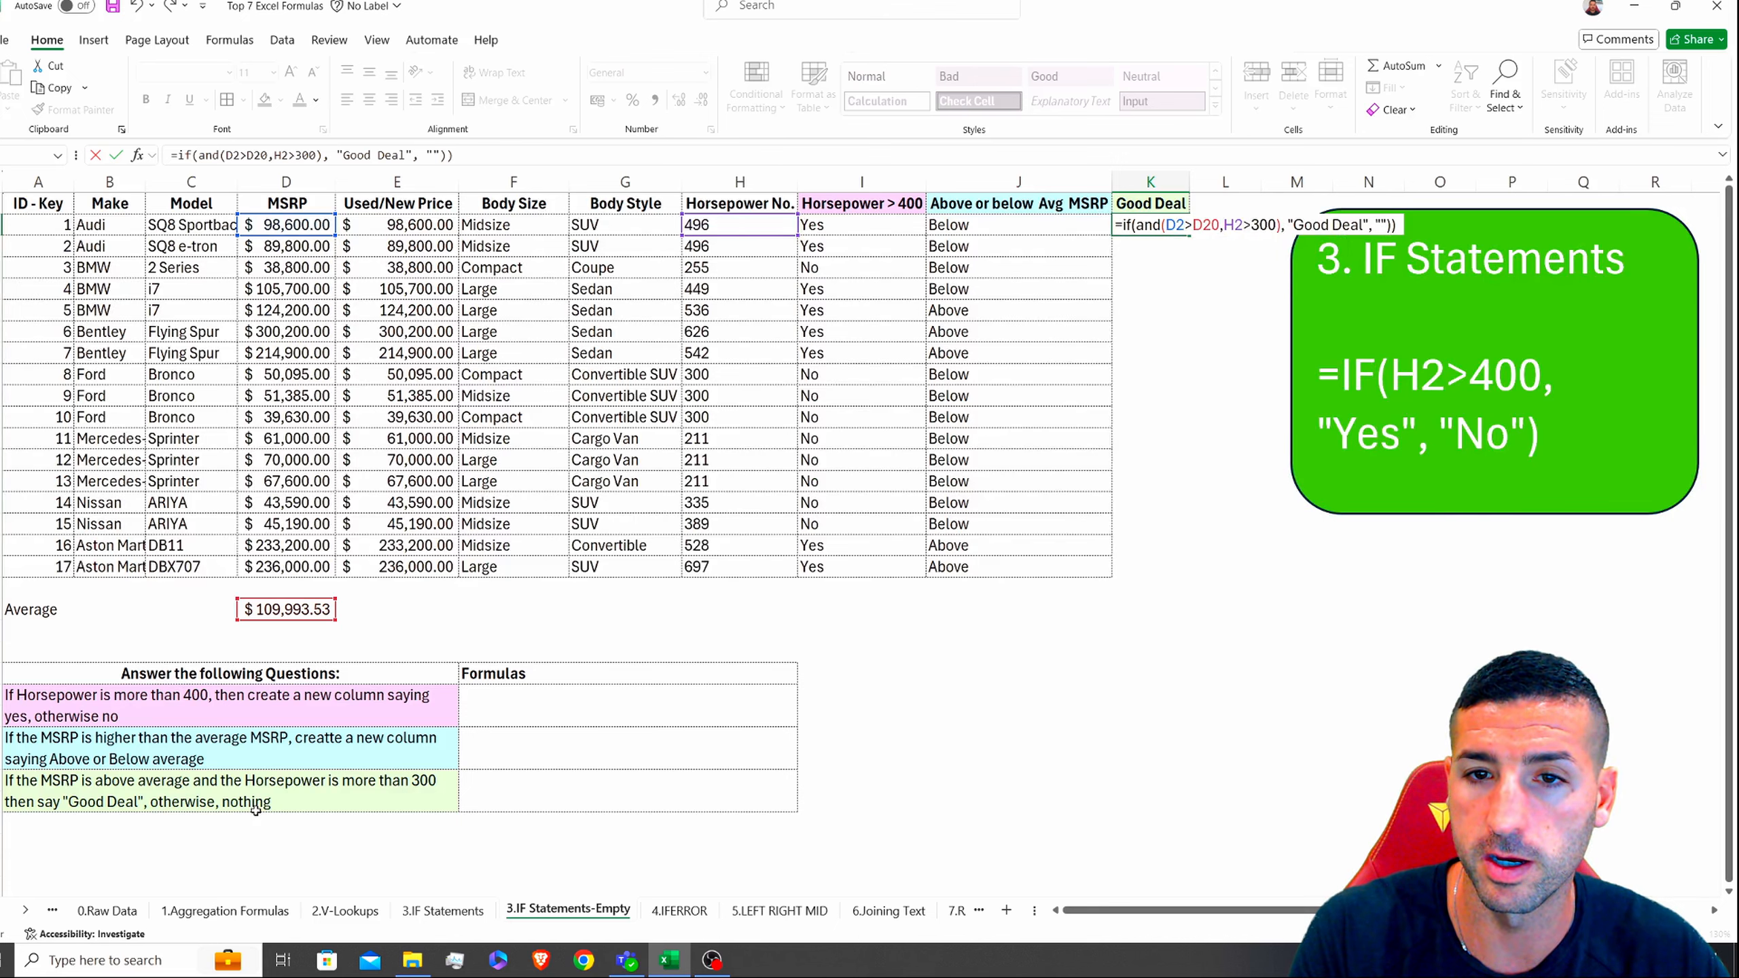
key("Return")
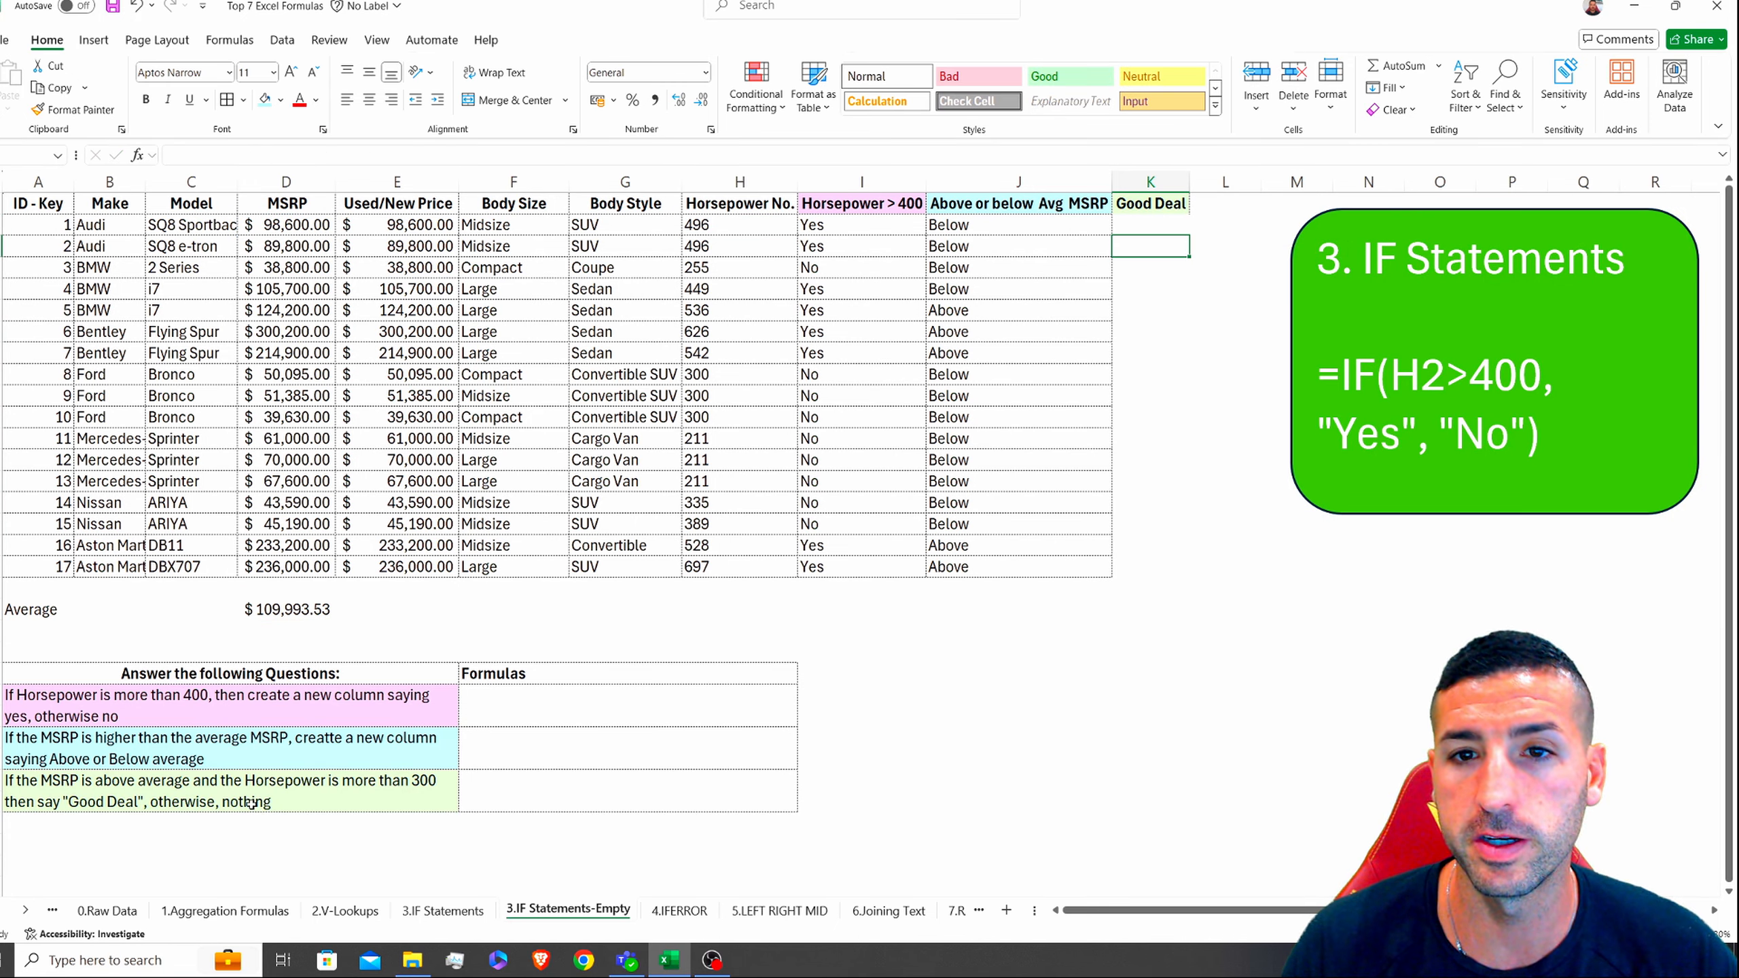
Step: Fill the K2 formula down to K18 and inspect the copied formula in K3
left_click(1143, 226)
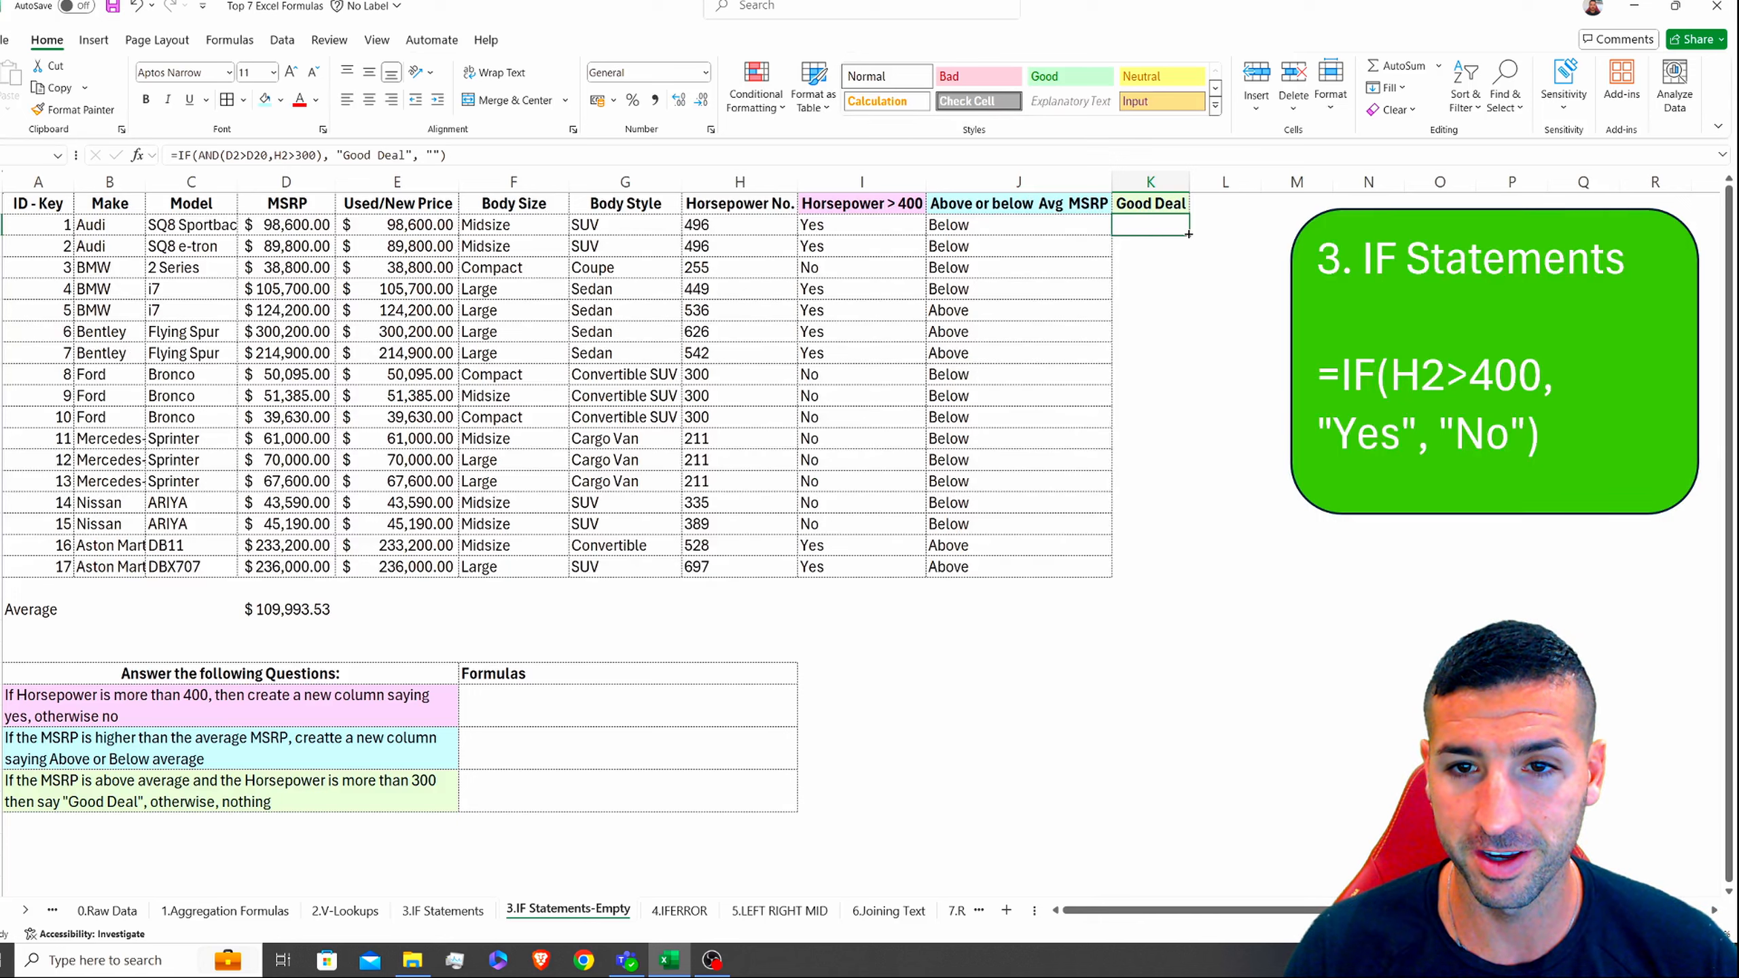
double_click(1187, 234)
left_click(1149, 248)
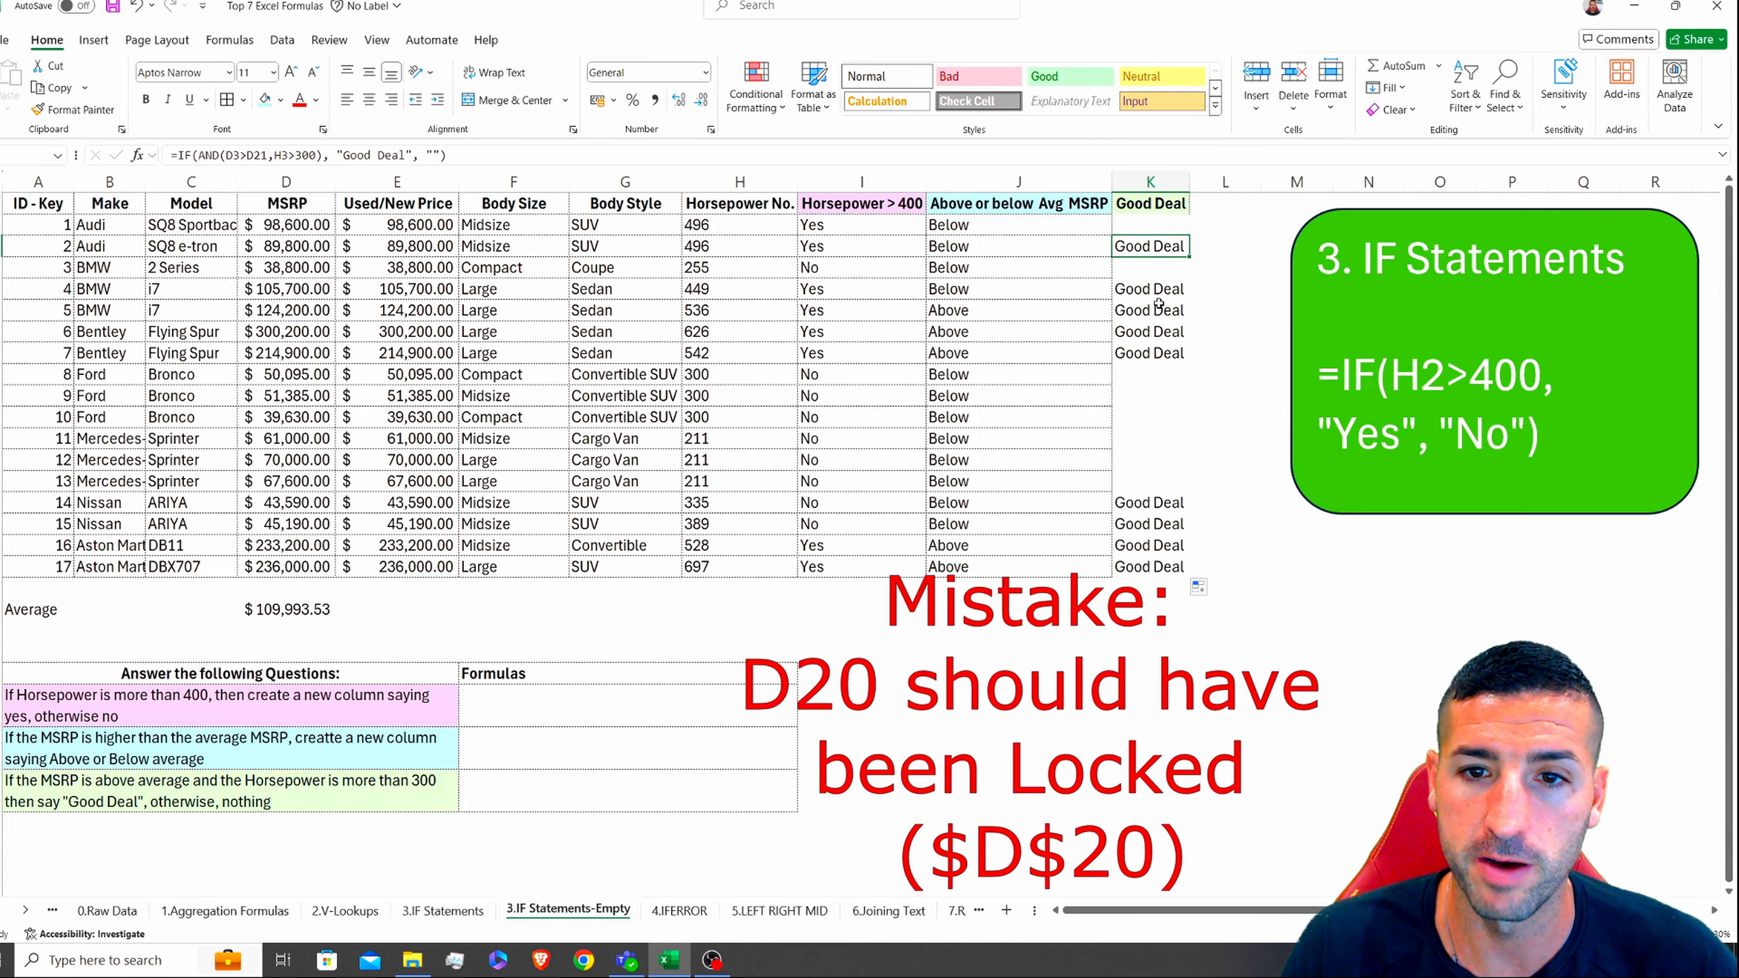
Step: Check the copied Good Deal formulas in column K down to K8
key("Down")
key("Down")
key("Down")
key("Down")
key("Down")
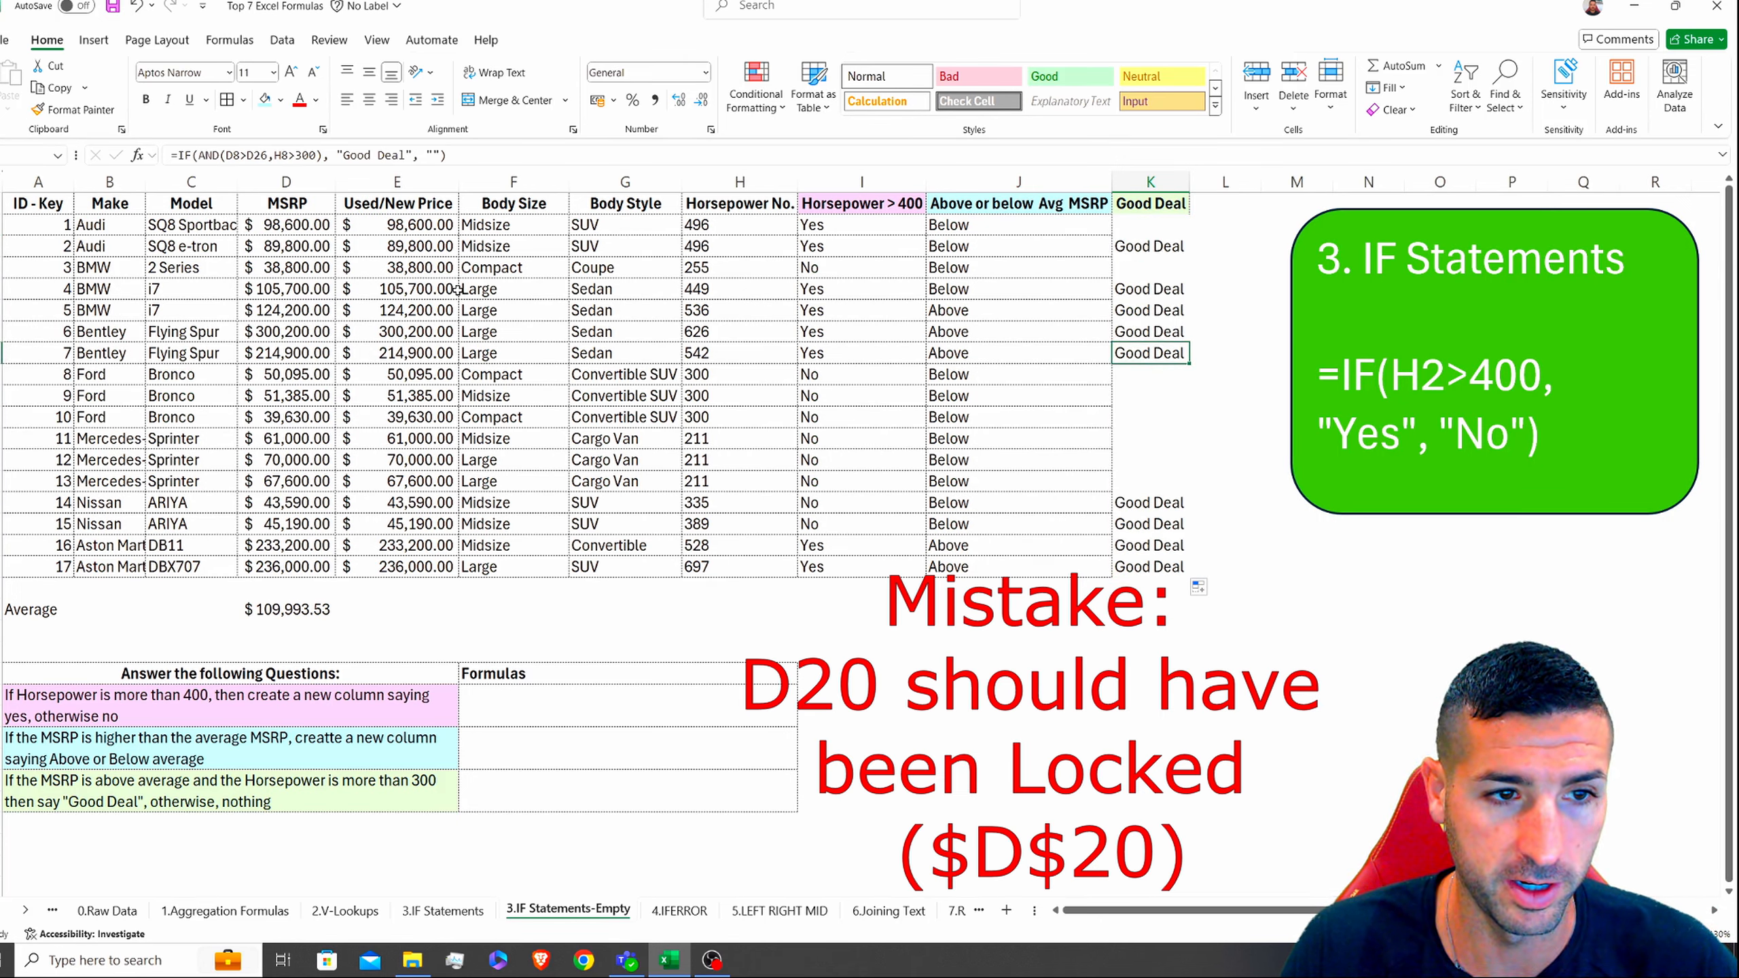
left_click_drag(1173, 297, 494, 353)
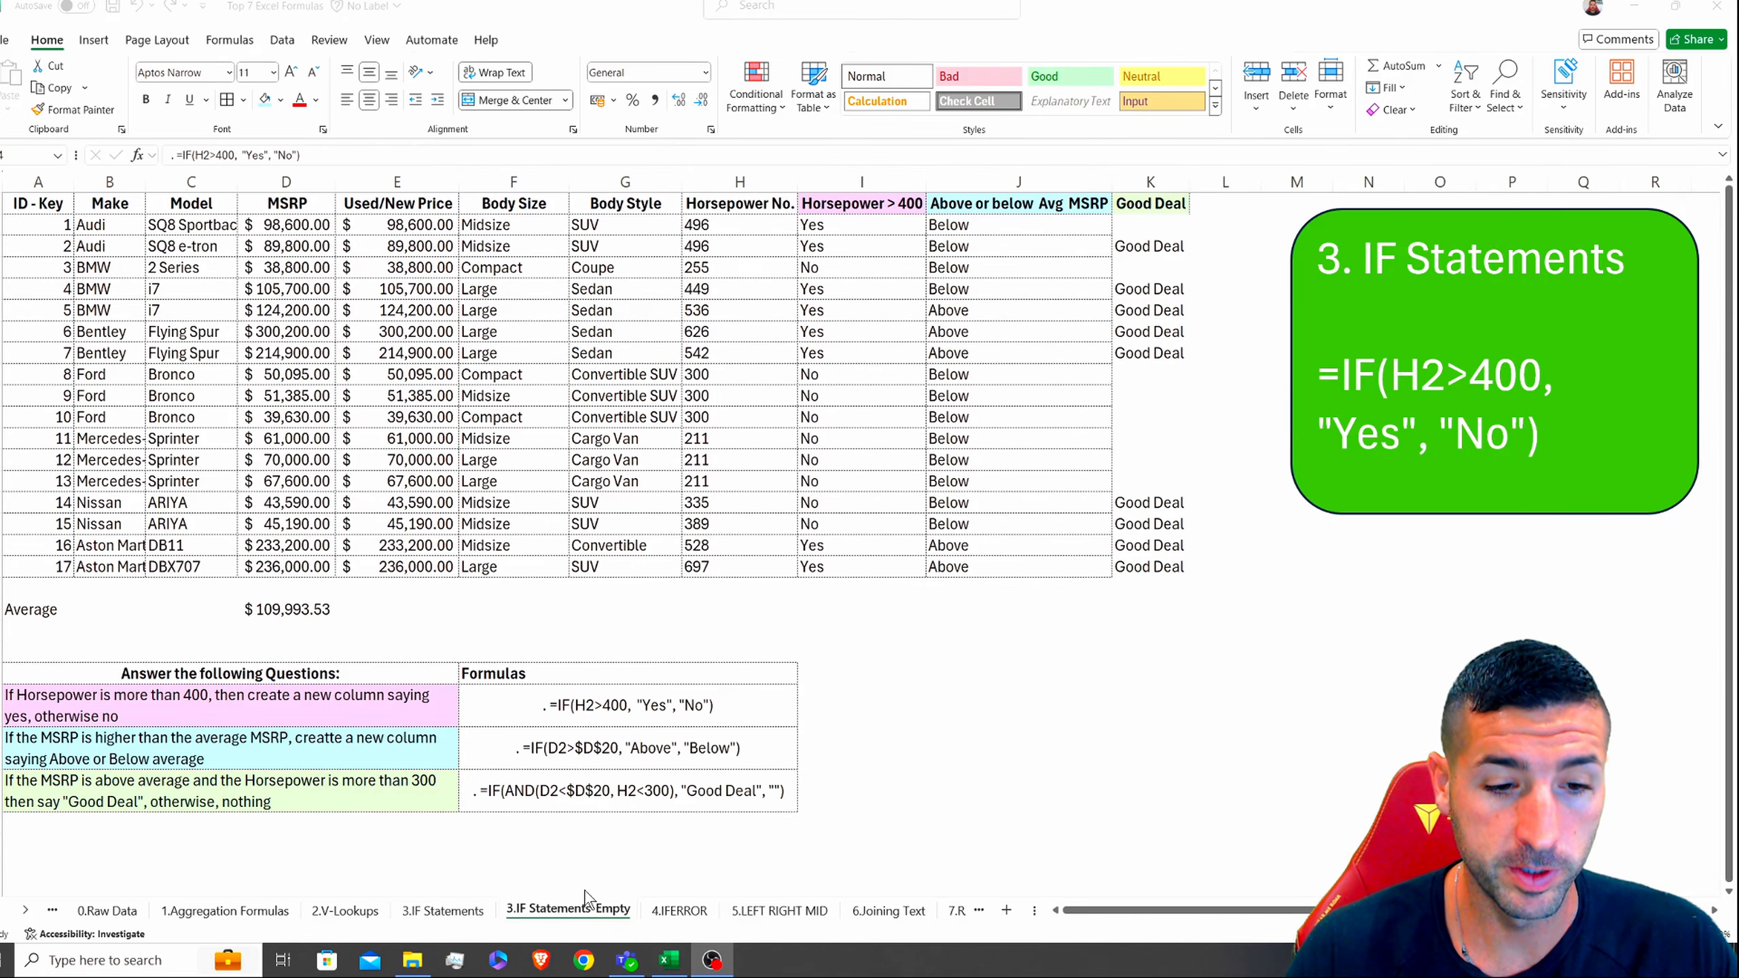
Step: Hide the 3.IF Statements-Empty sheet and view the answer formula beside the question on the 4.IFERROR sheet
right_click(577, 910)
left_click(618, 817)
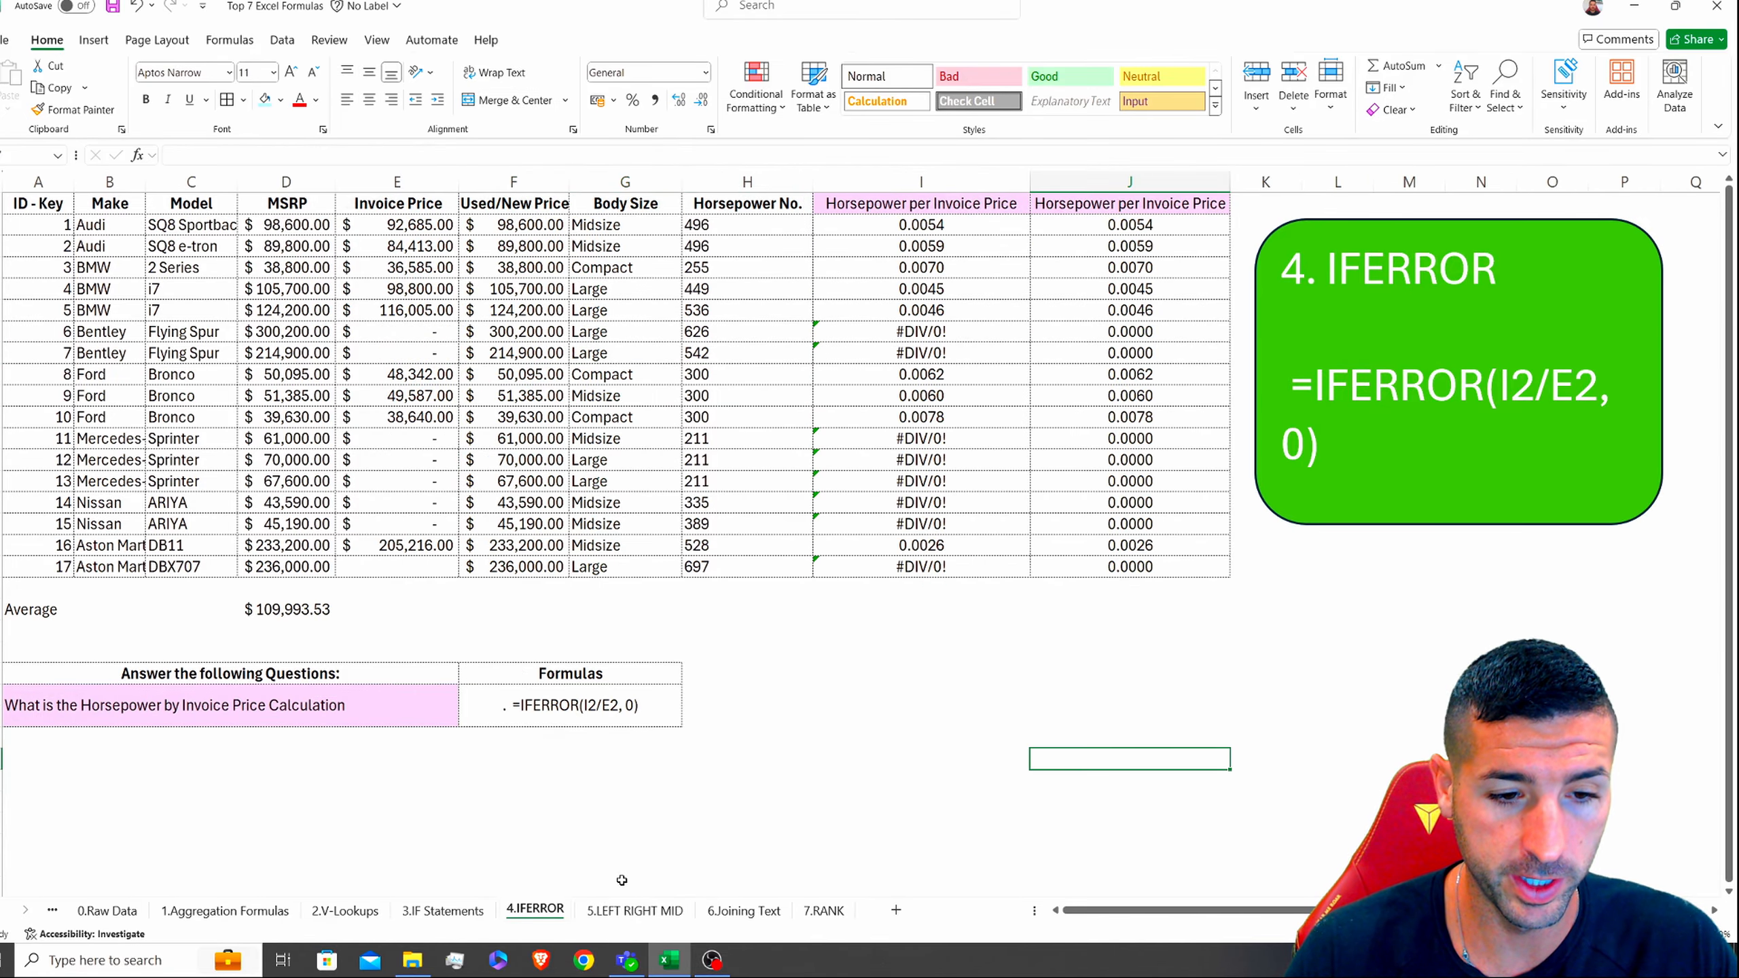
left_click(548, 778)
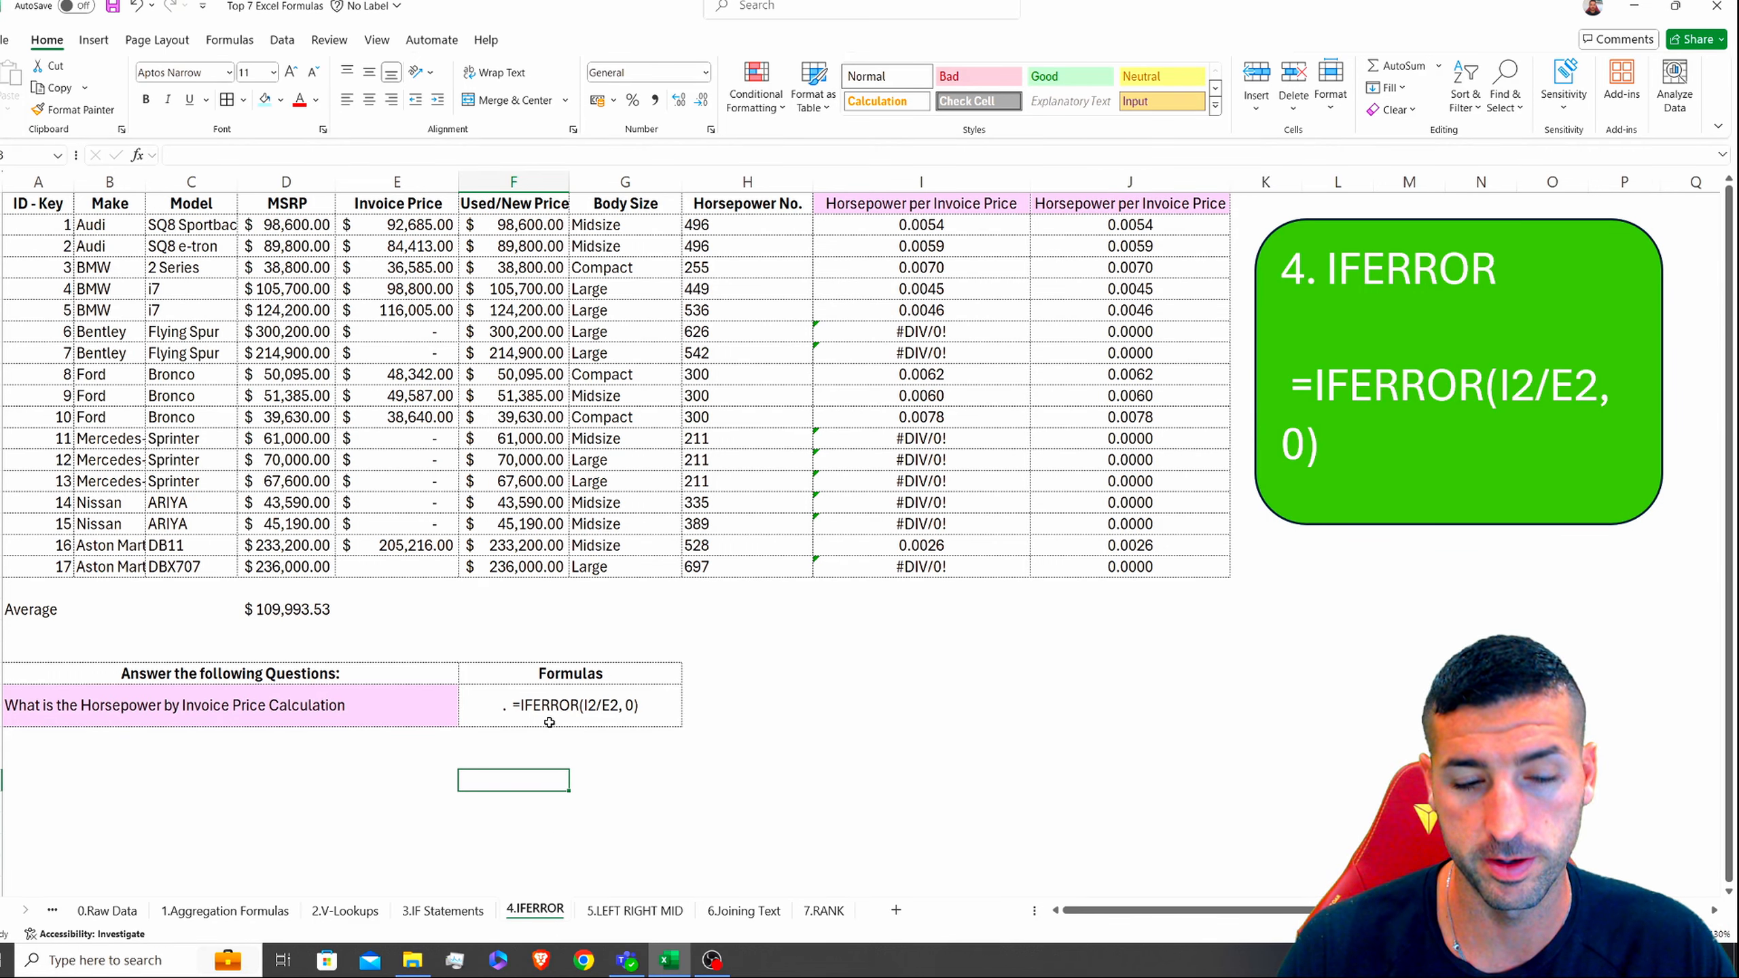
left_click(550, 719)
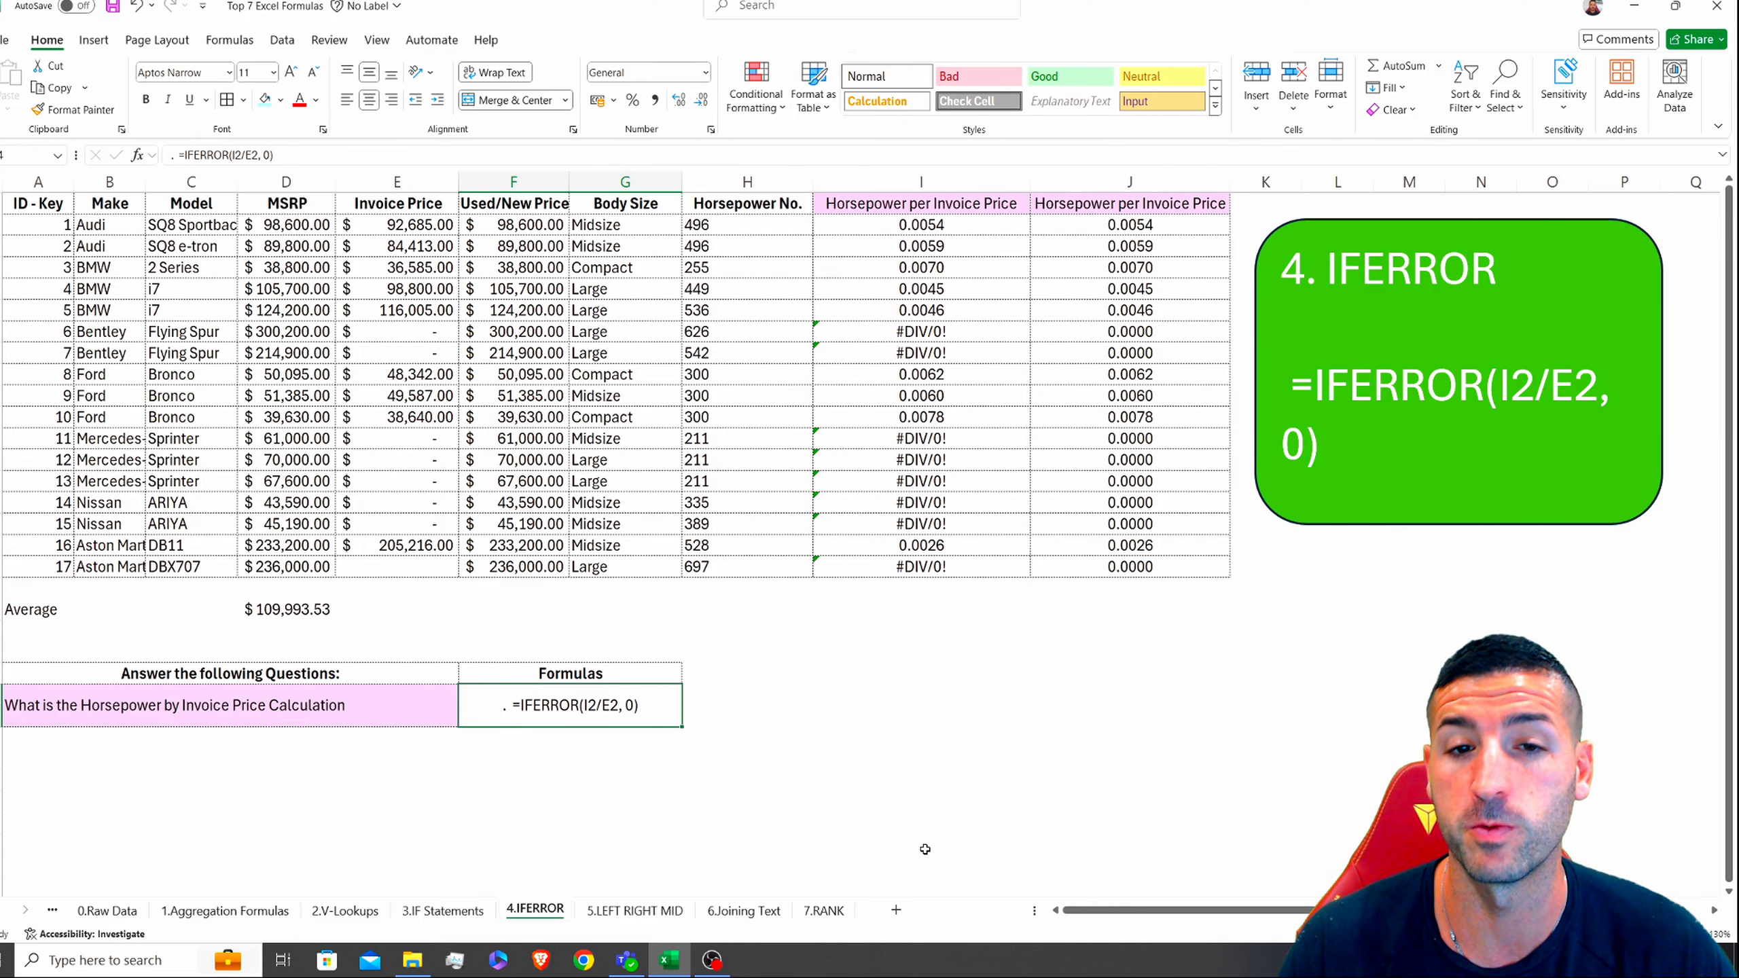
Step: Inspect the division formulas behind the error cells I7, I8, I12 and I13 on the 4.IFERROR sheet
left_click(921, 330)
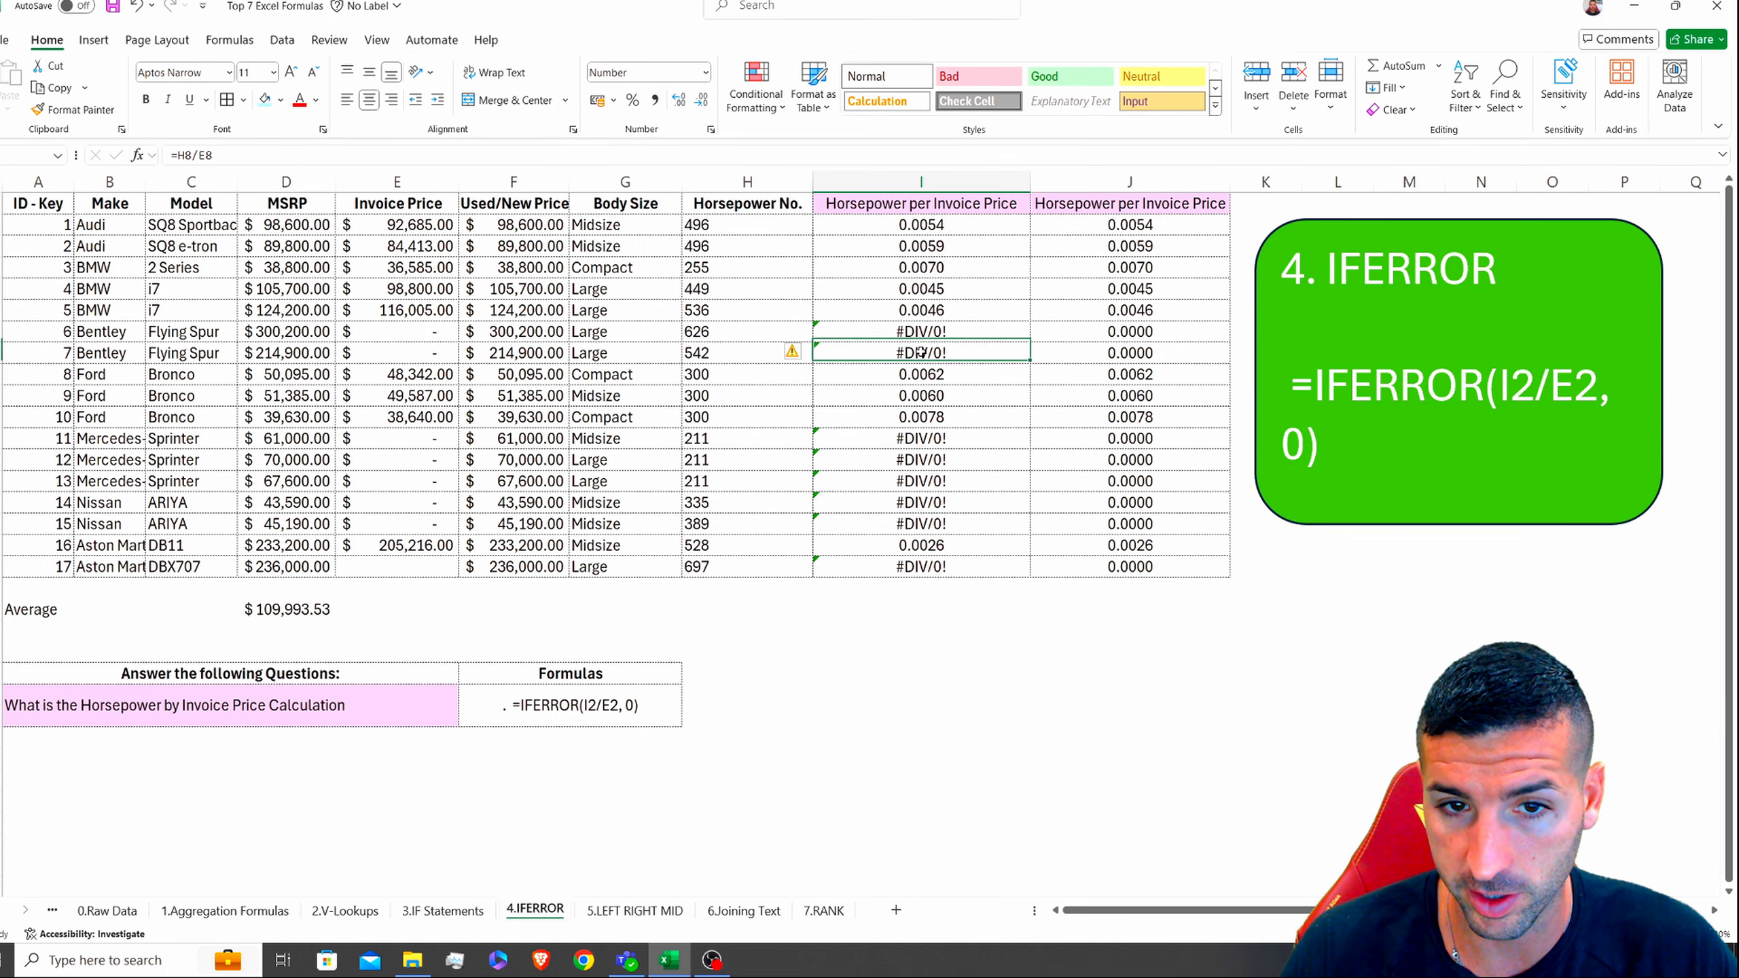
left_click(924, 352)
left_click(928, 438)
left_click(924, 460)
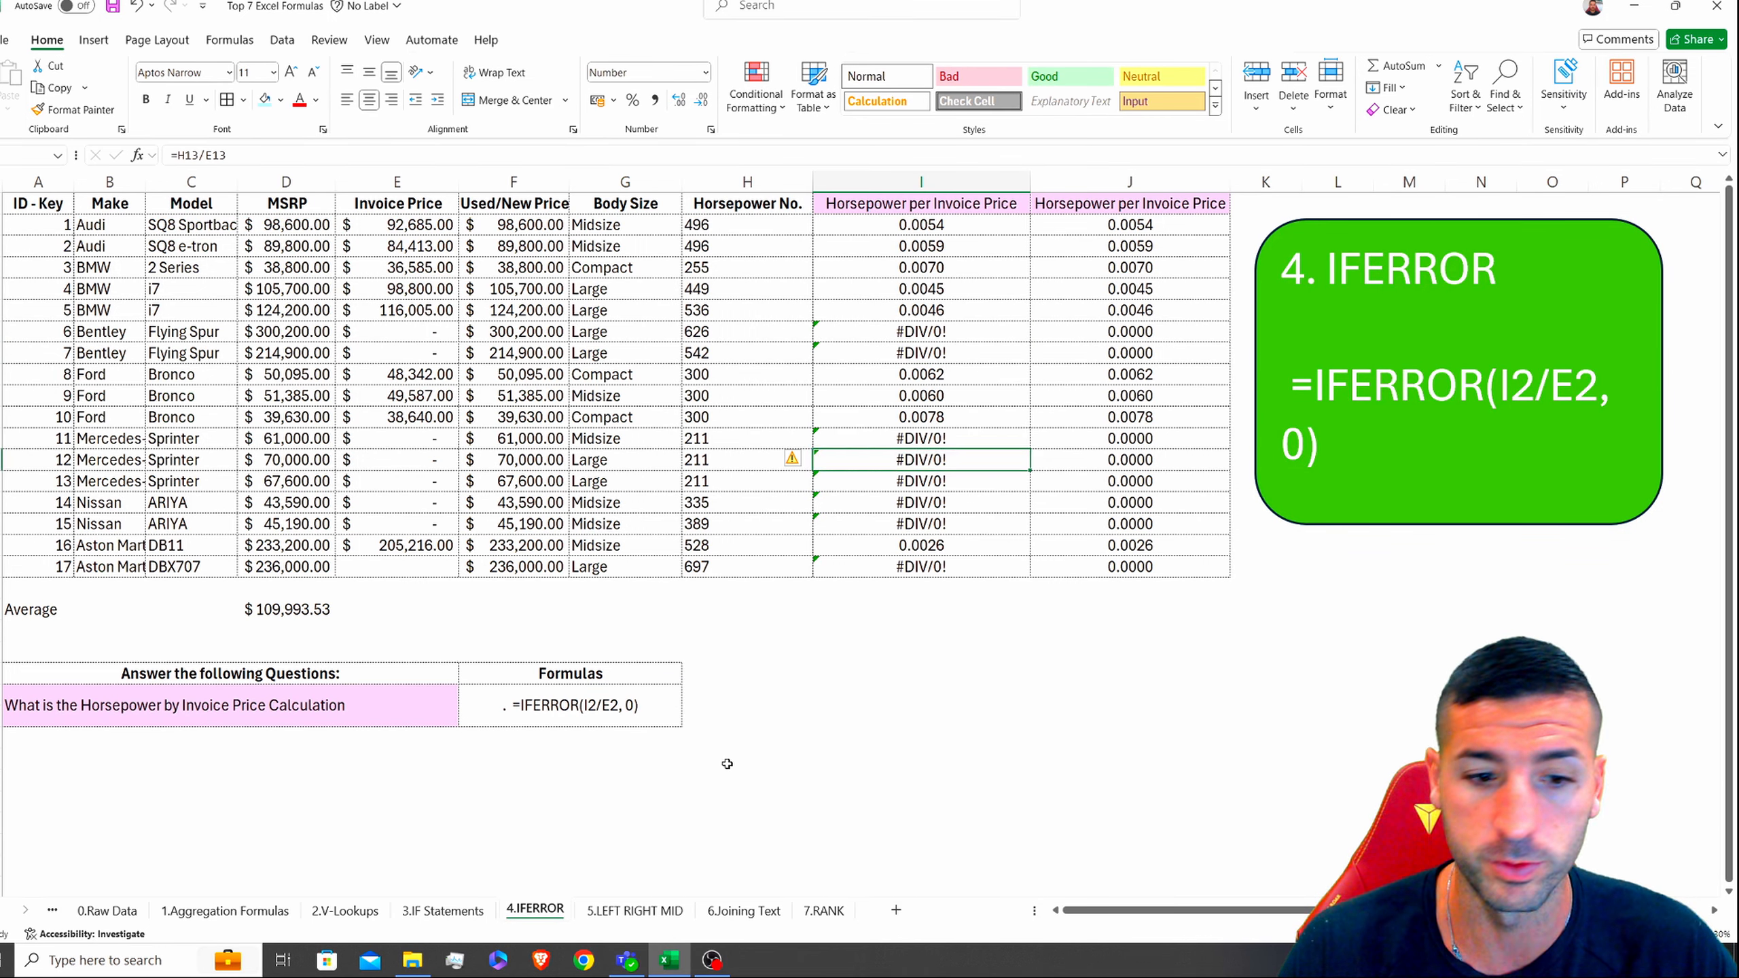
Step: Unhide the 4.IFERROR-Empty sheet
right_click(551, 913)
left_click(568, 872)
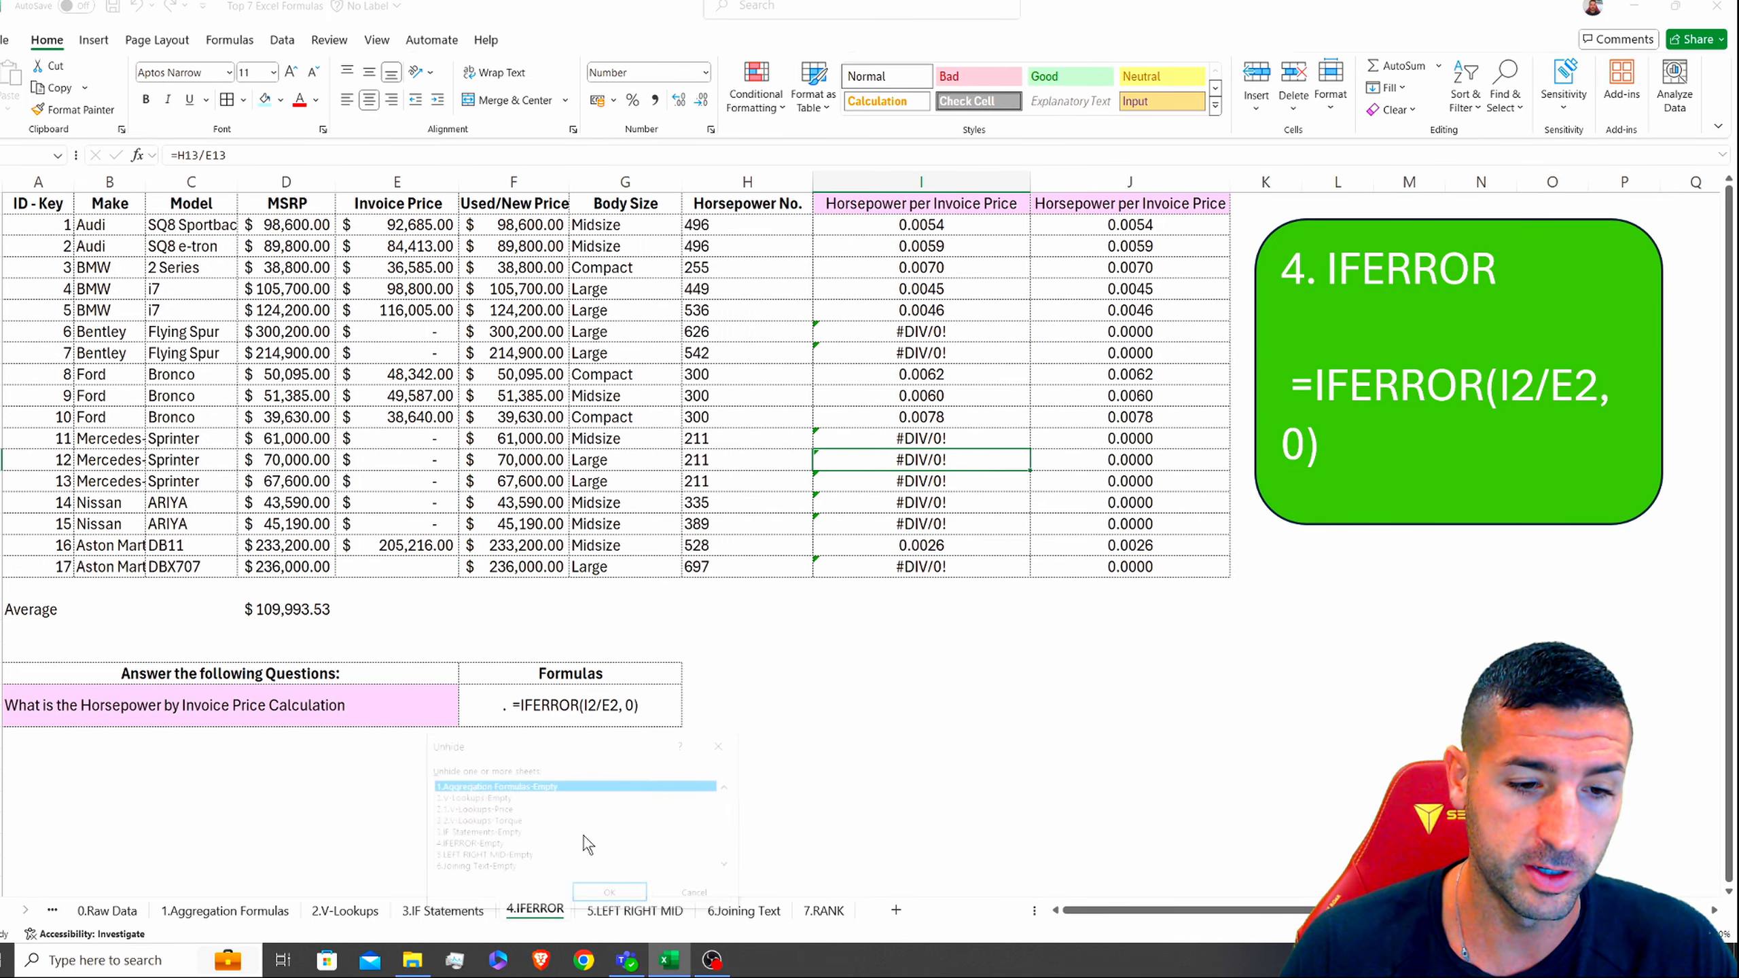
left_click(472, 843)
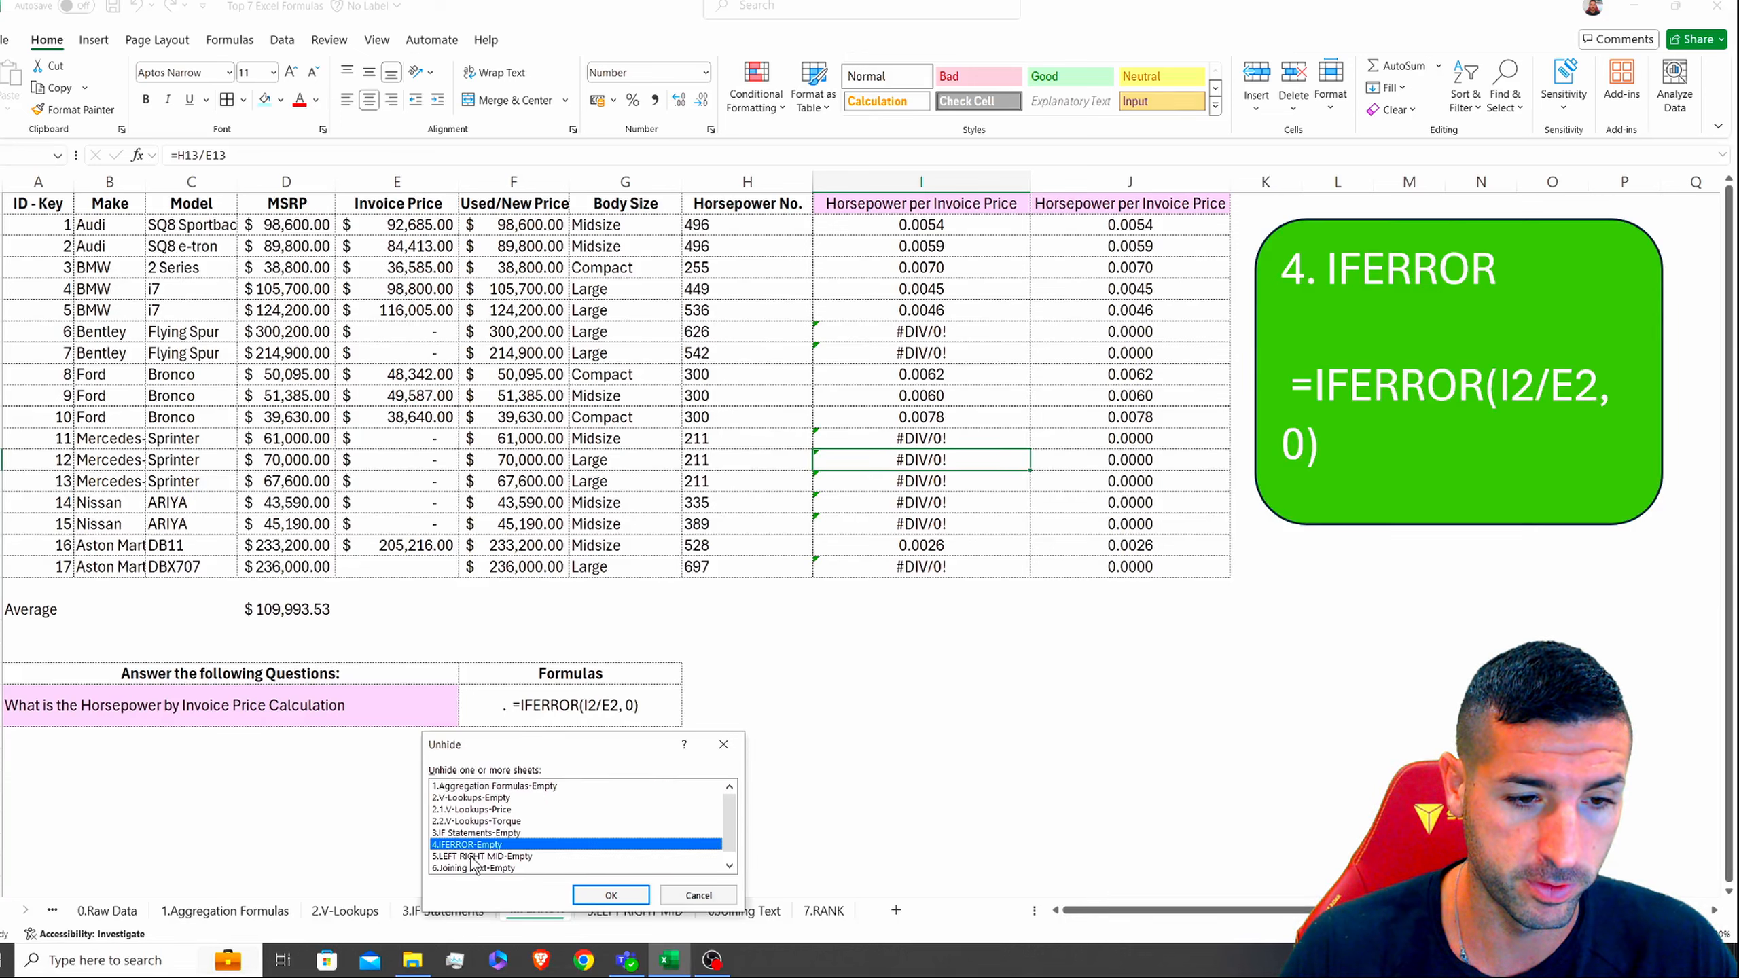
left_click(611, 894)
left_click(818, 759)
left_click(173, 756)
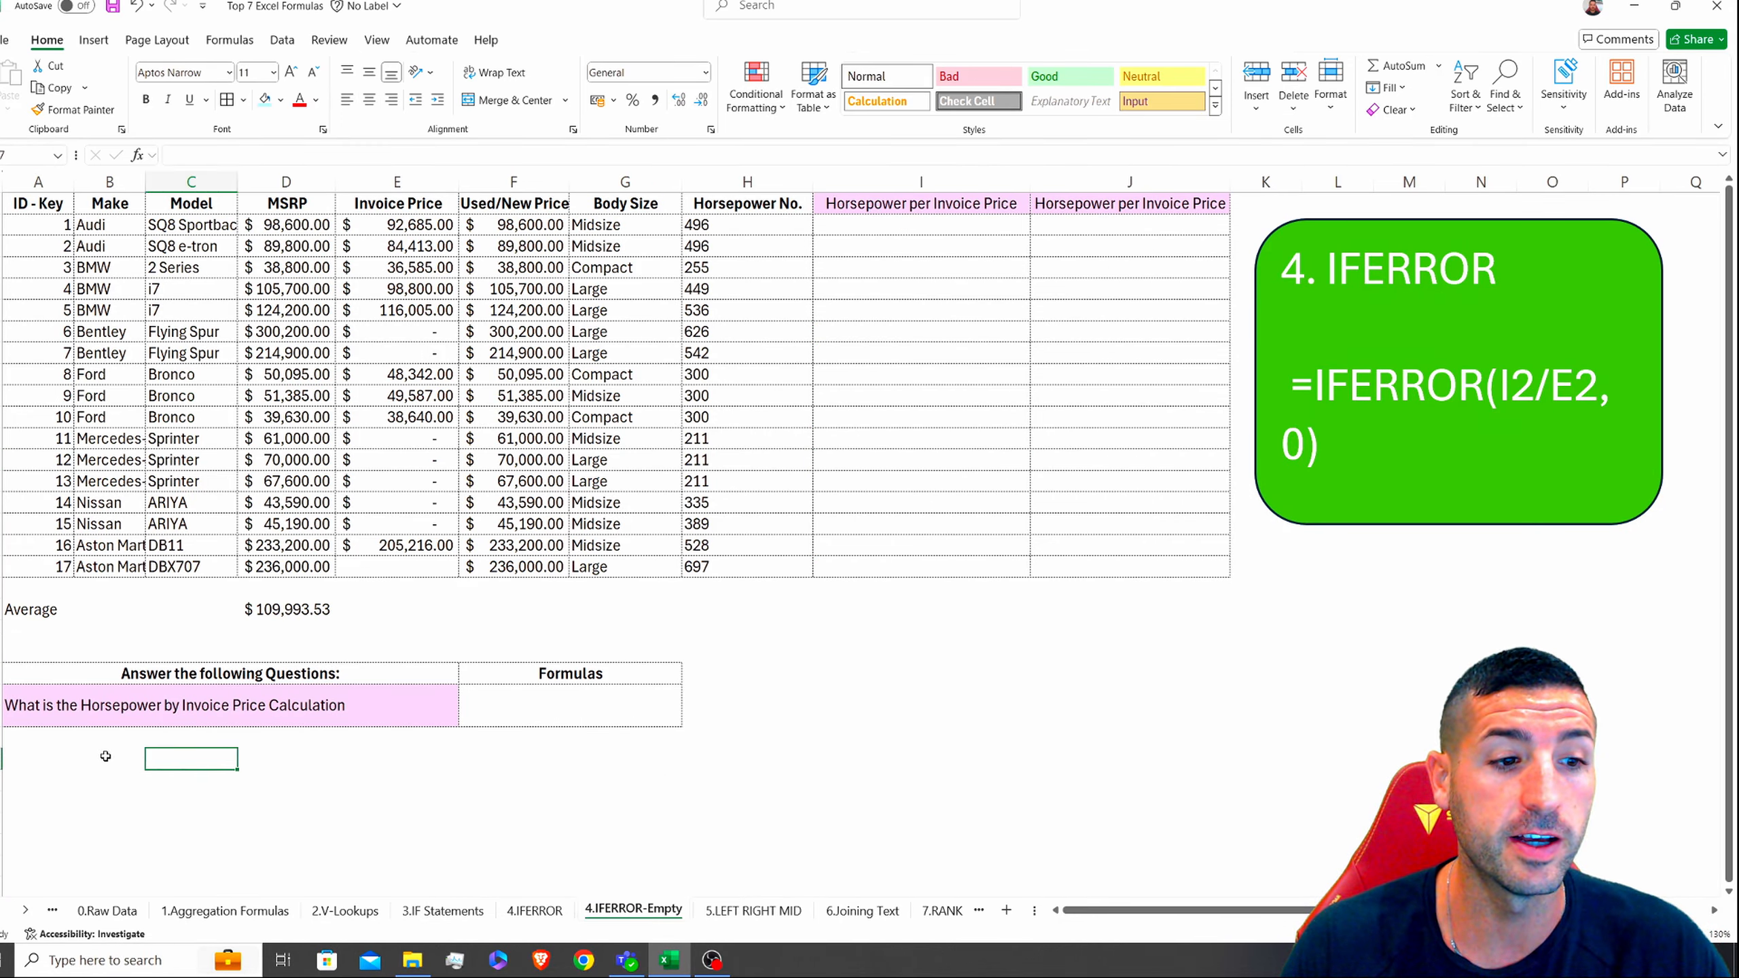
Step: Review the horsepower by invoice price question and the two source cells it needs, H2 and E2
left_click(67, 723)
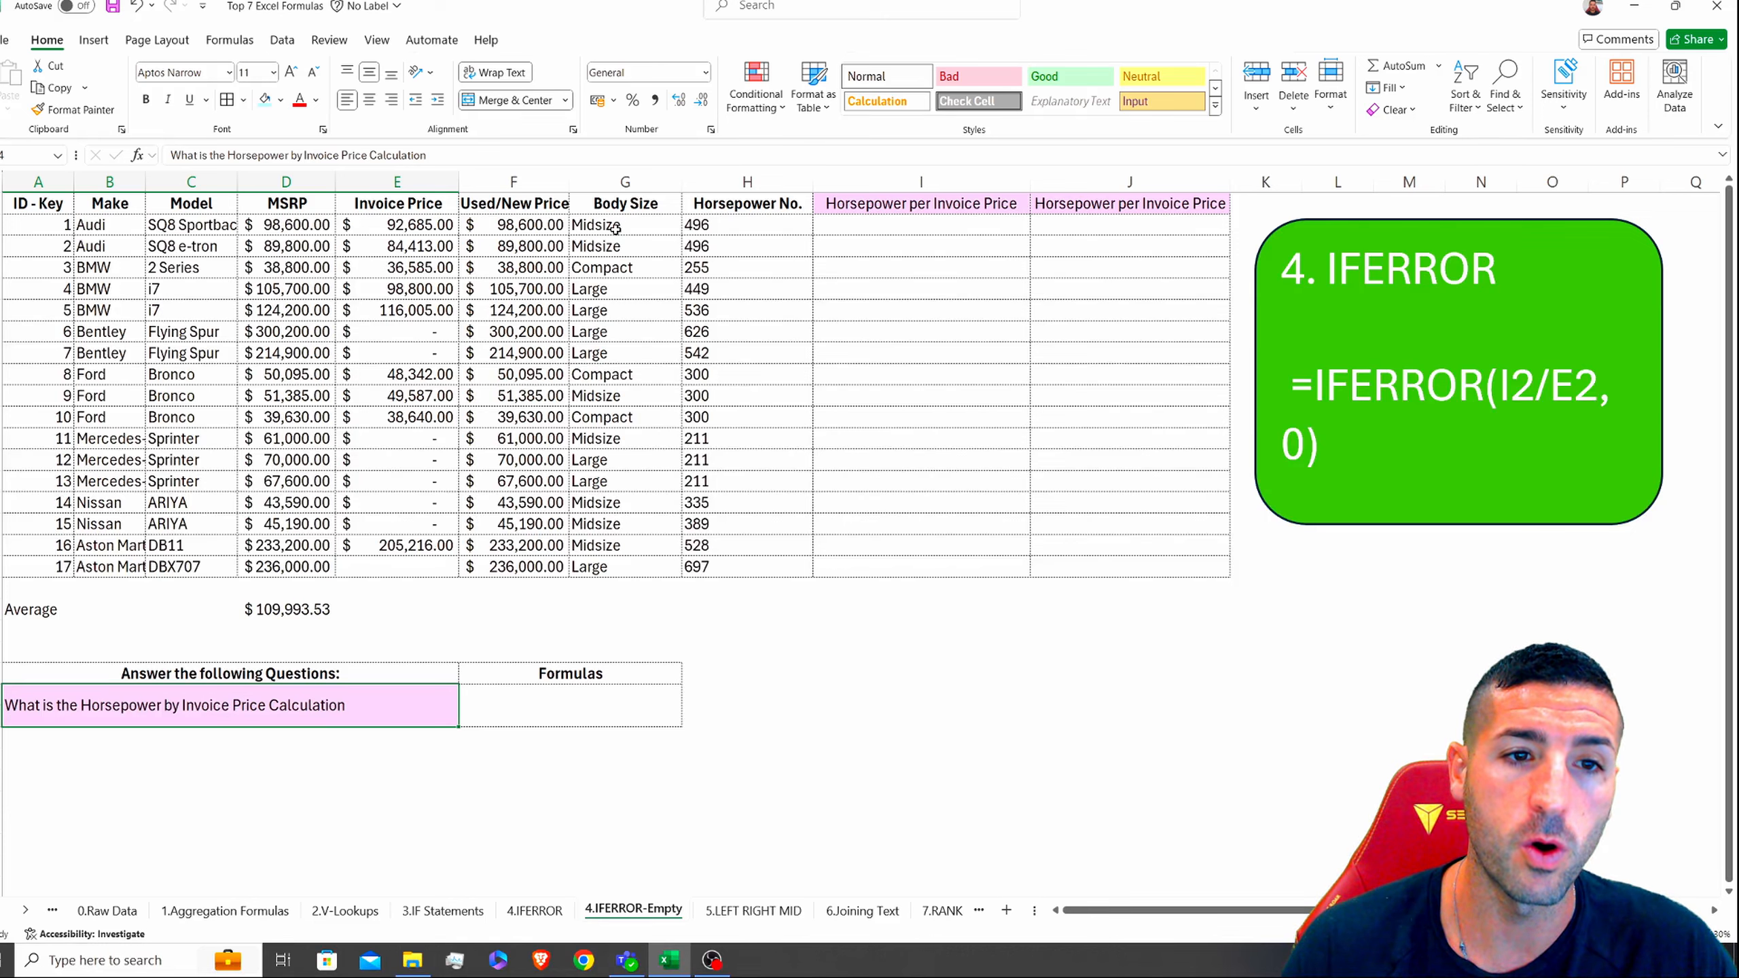
left_click(729, 228)
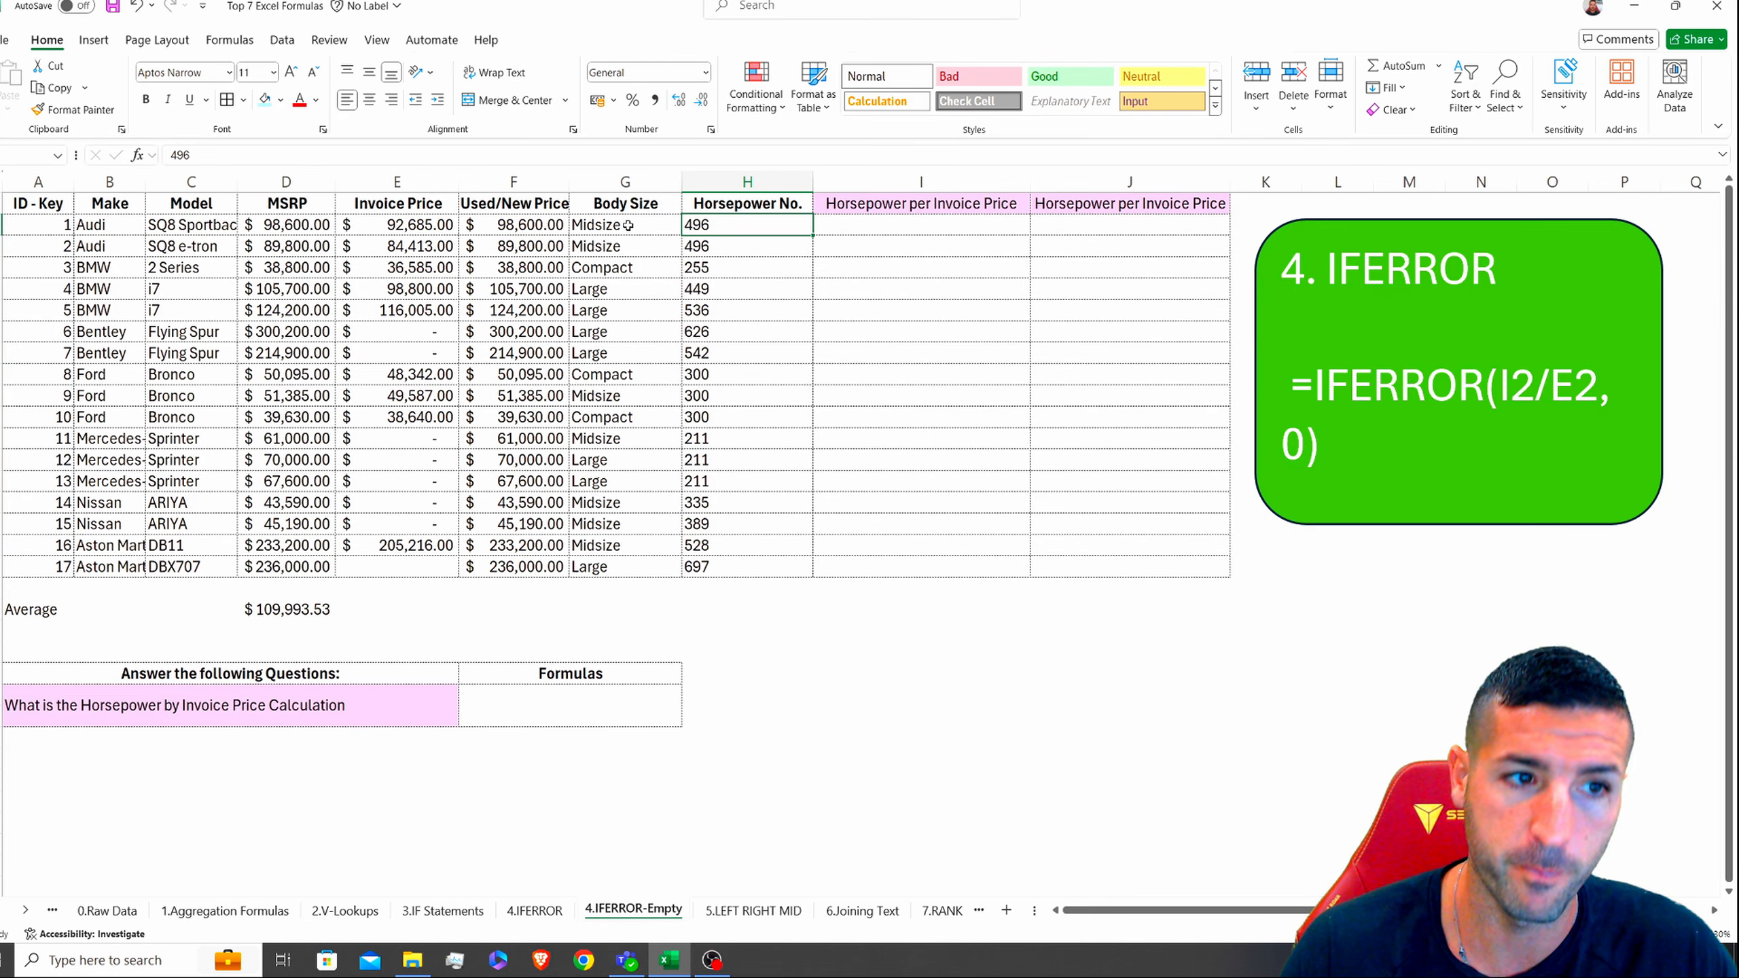
left_click(404, 228)
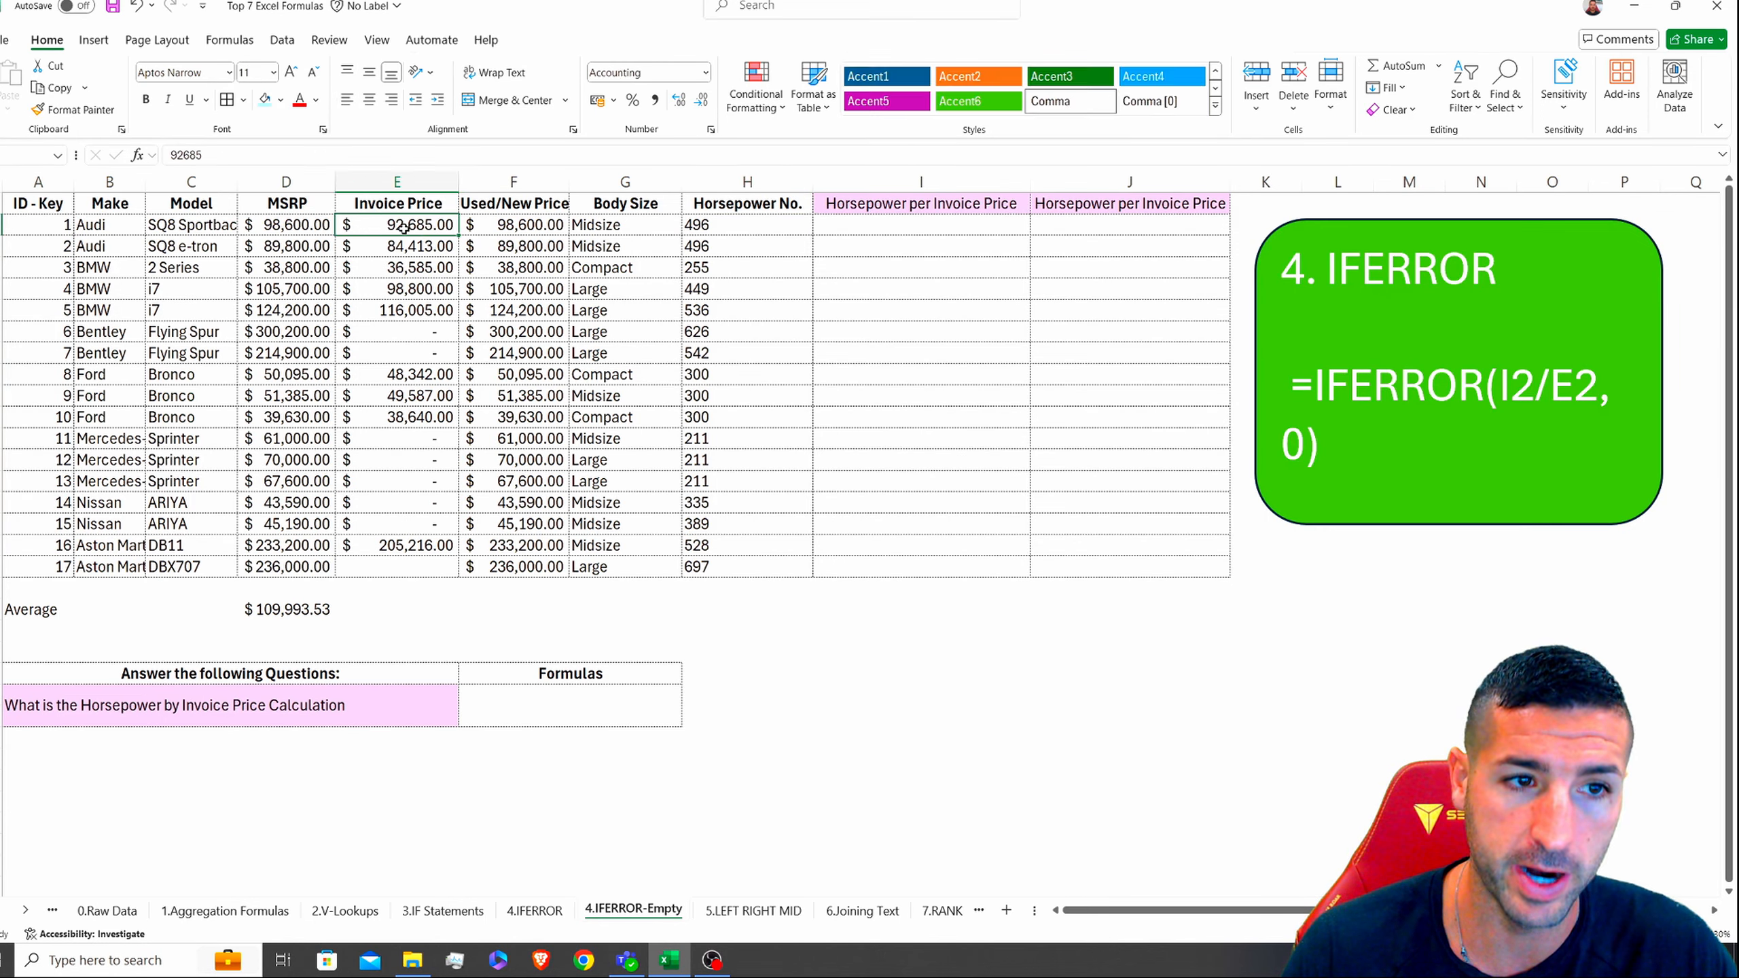
left_click(751, 228)
left_click(398, 229)
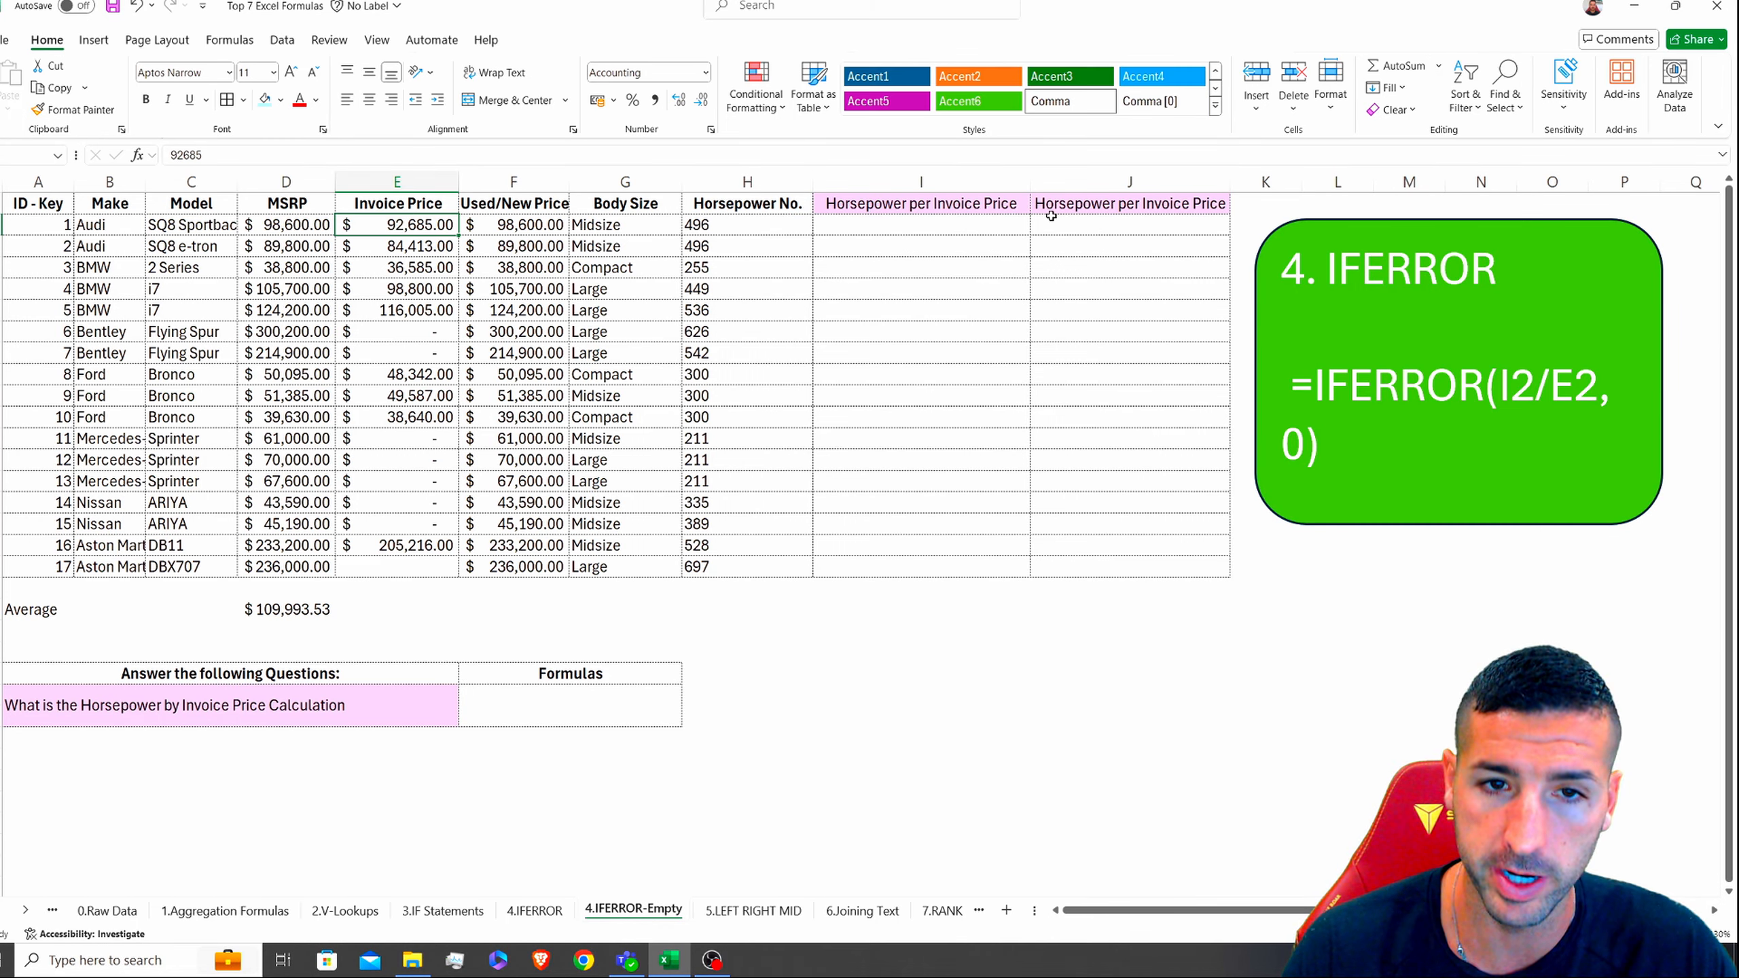
Step: Enter =H2/E2 in I2 to divide horsepower by invoice price and fill the formula down to I18
left_click(936, 226)
type("=")
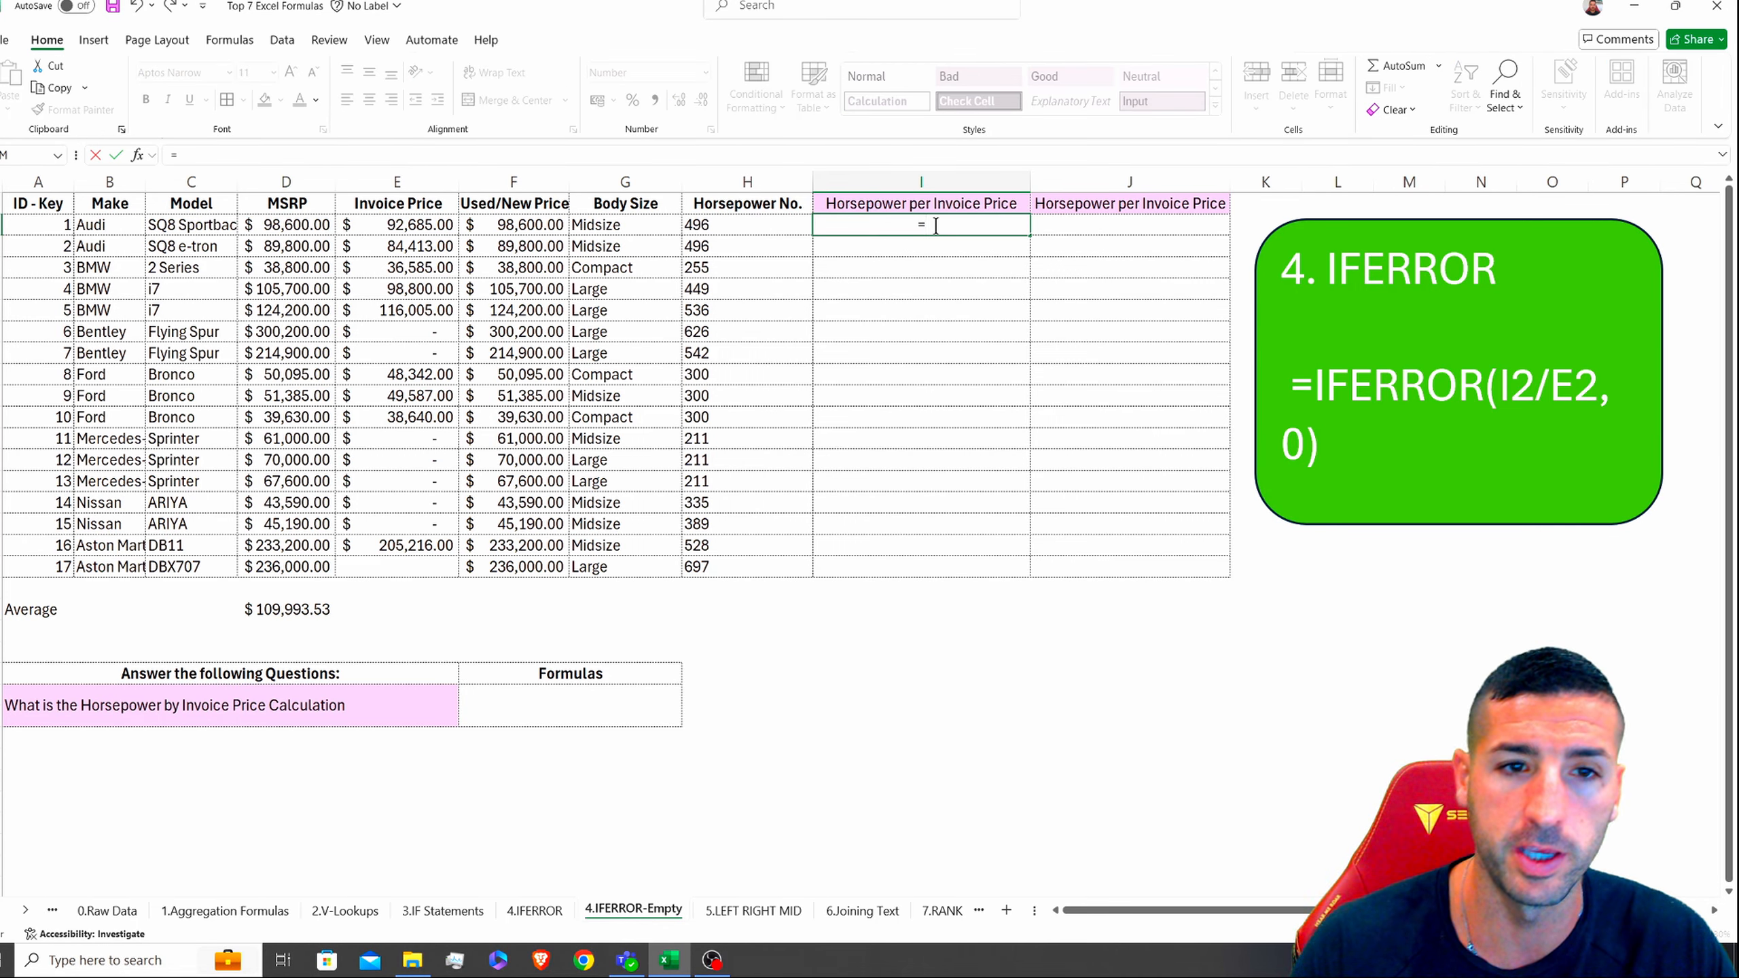
left_click(729, 230)
type("/")
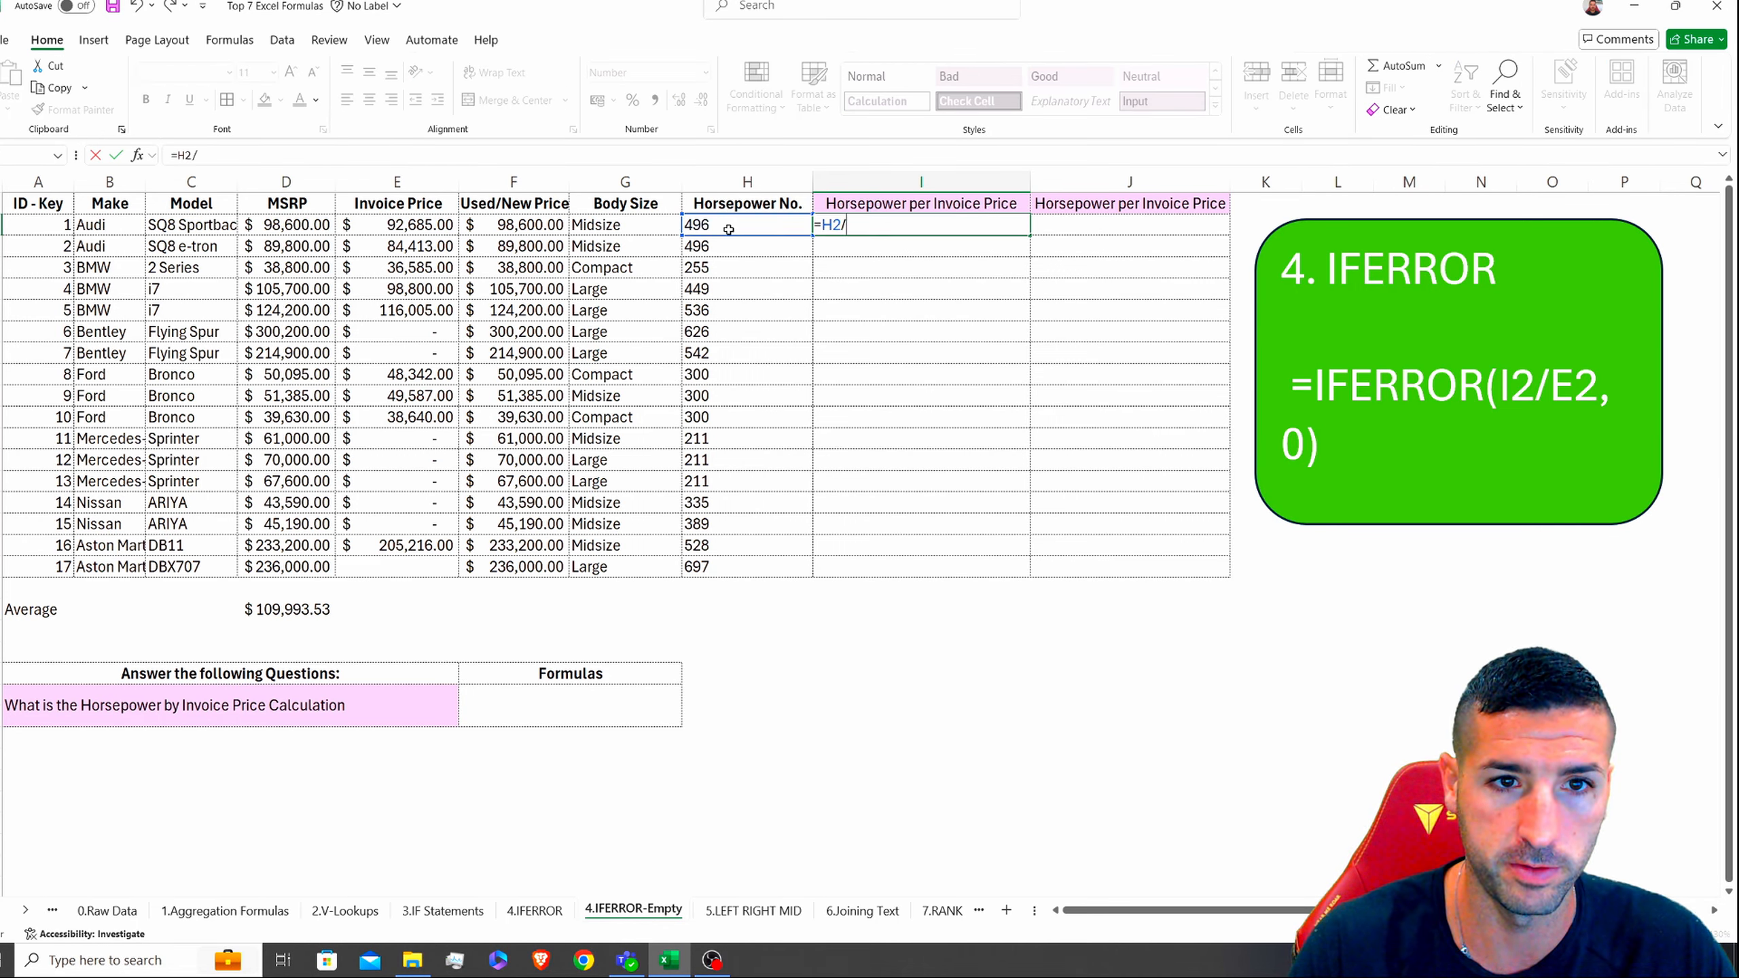
left_click(429, 228)
key("Return")
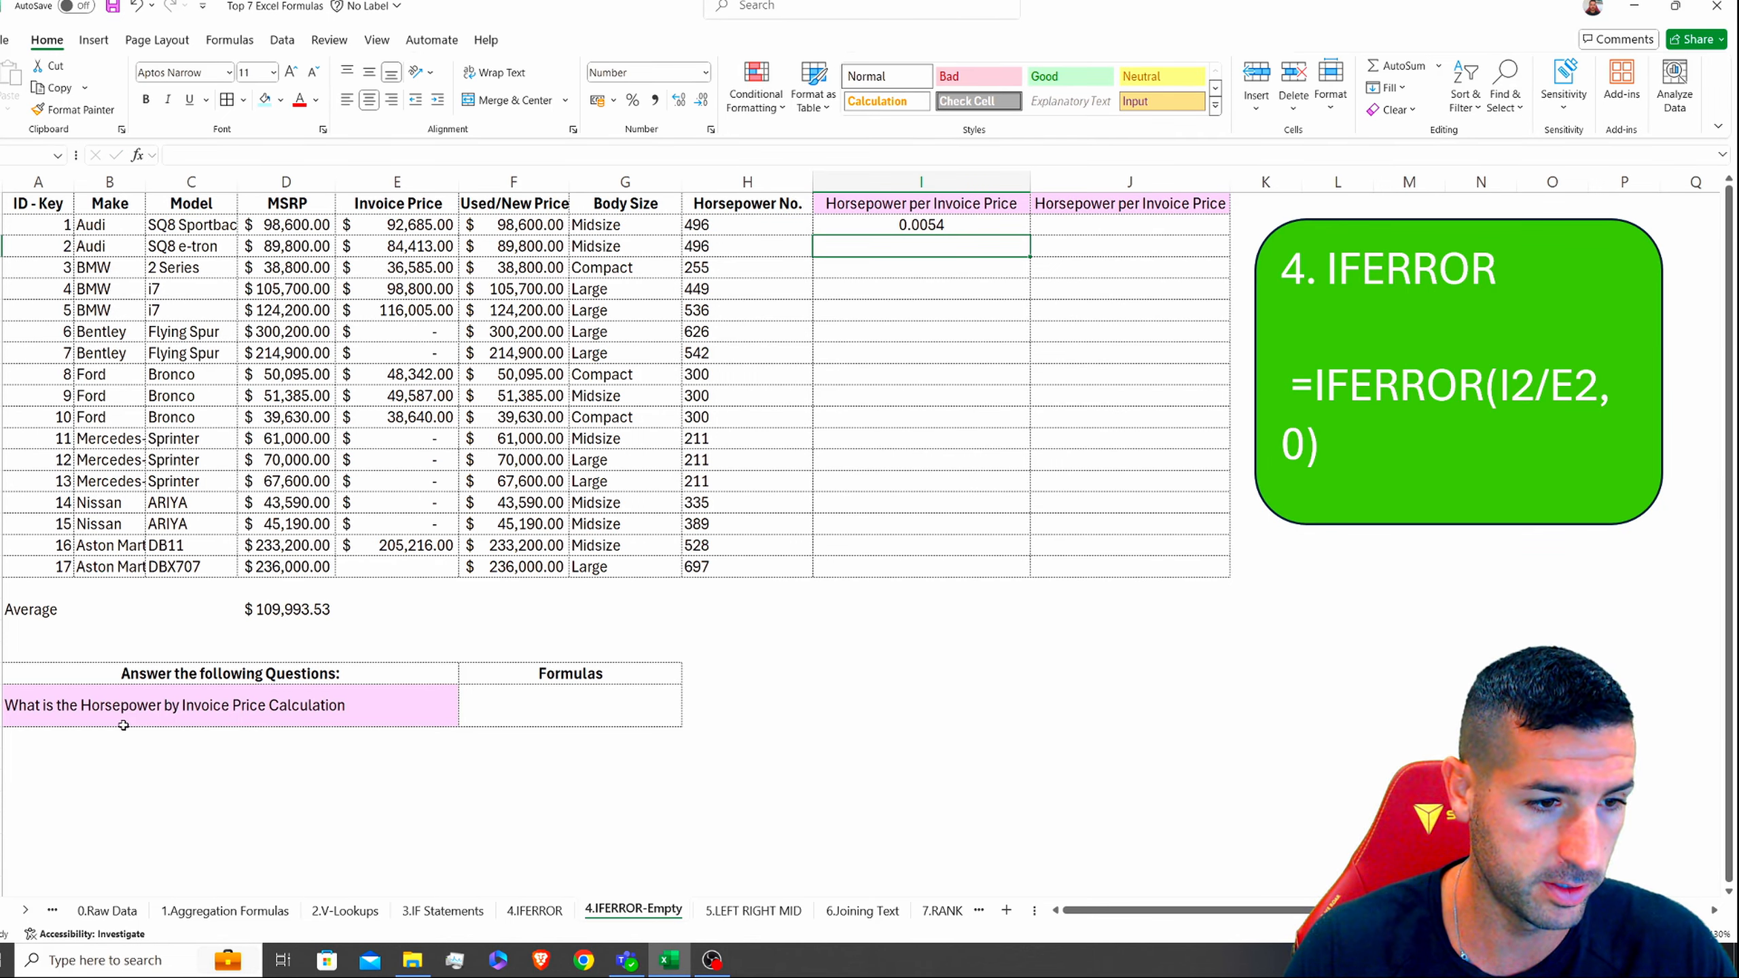
left_click(970, 226)
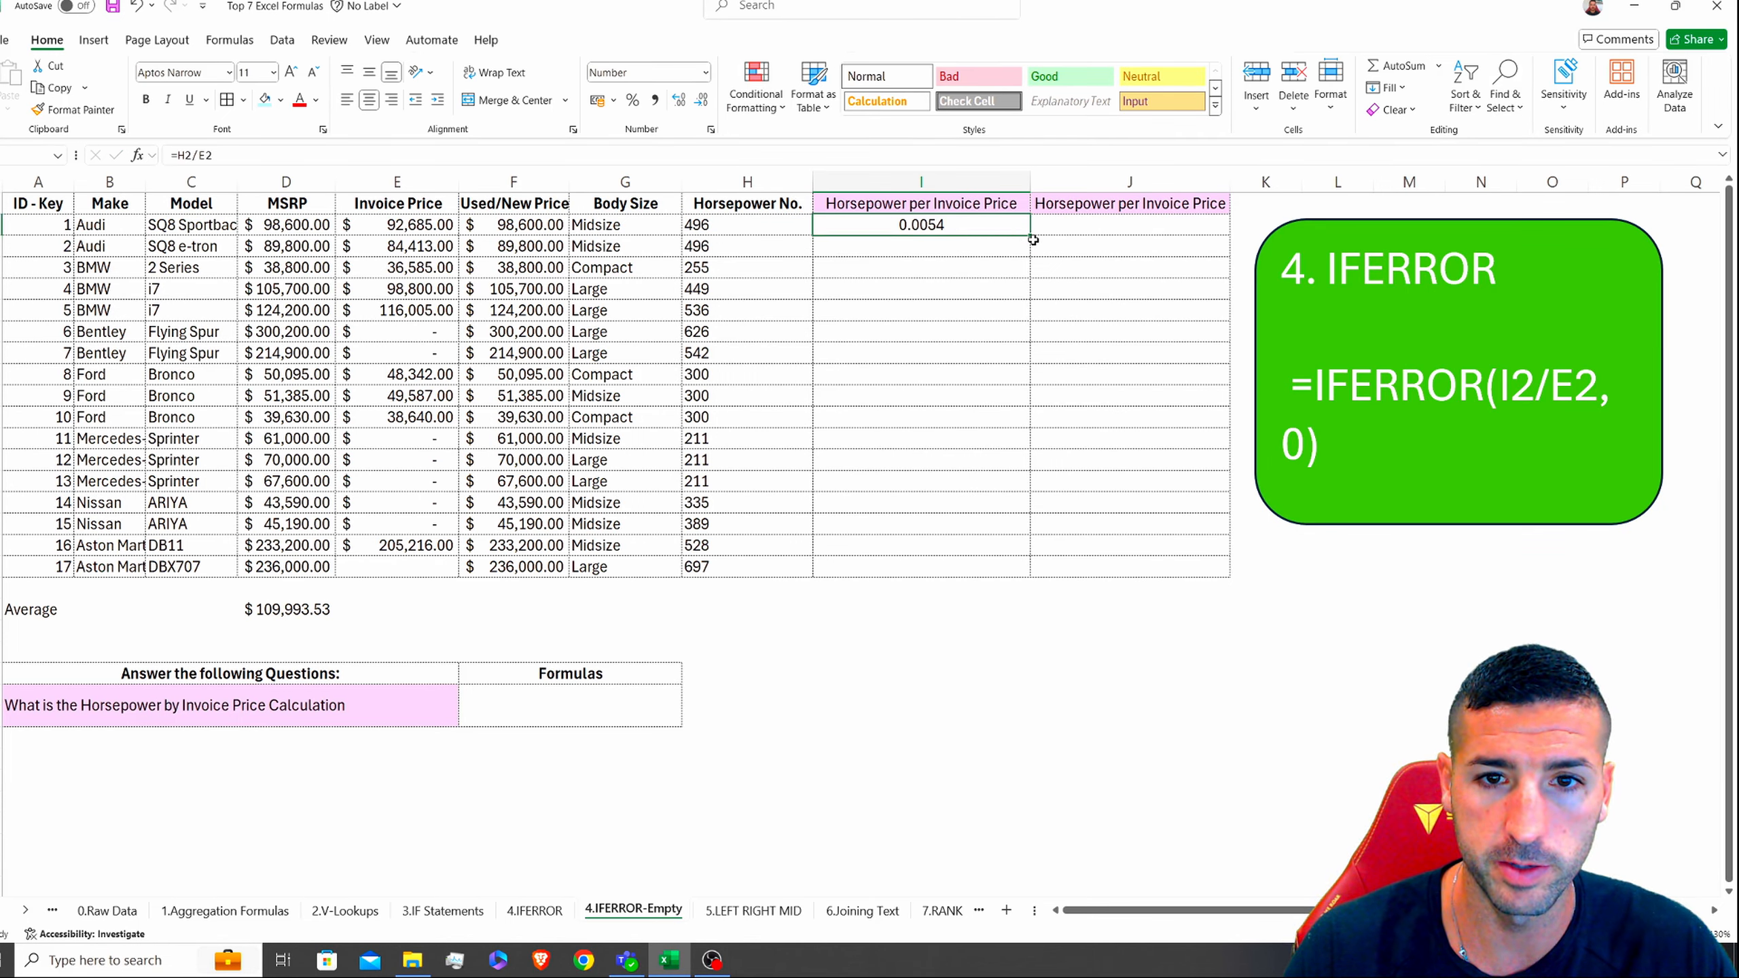
double_click(1030, 235)
Step: Examine the error cells I7, I8, I12, I14 and I15 in the filled Horsepower per Invoice Price column
left_click(951, 332)
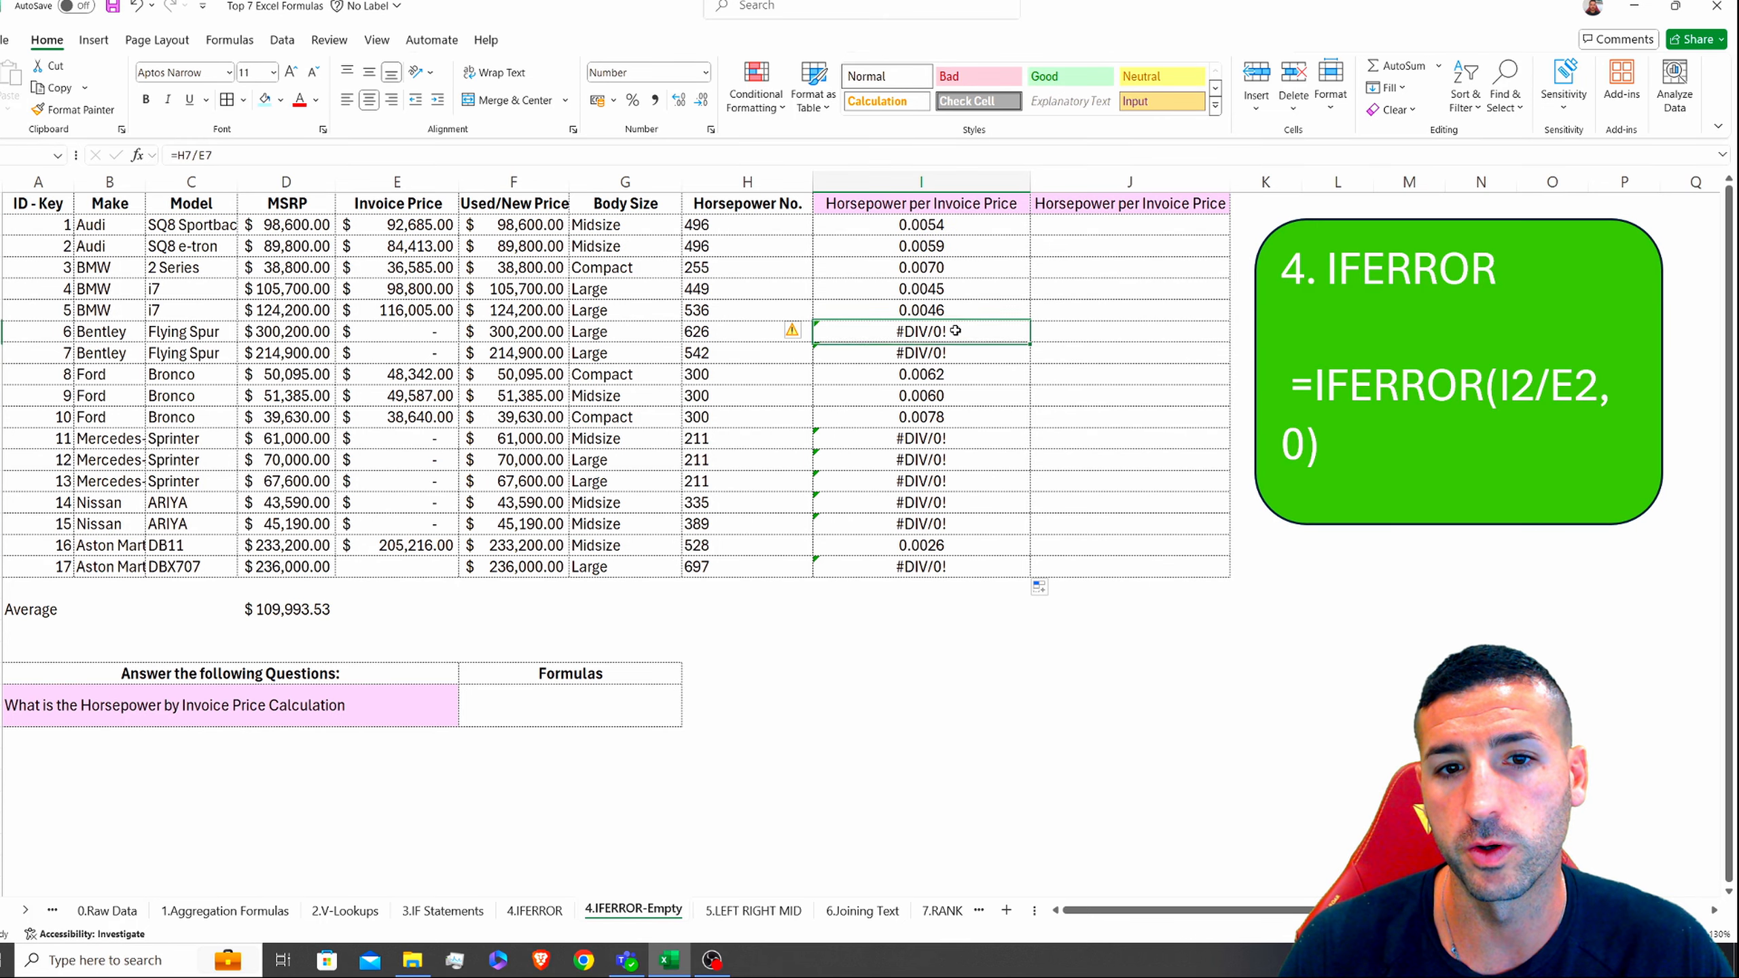
left_click(938, 353)
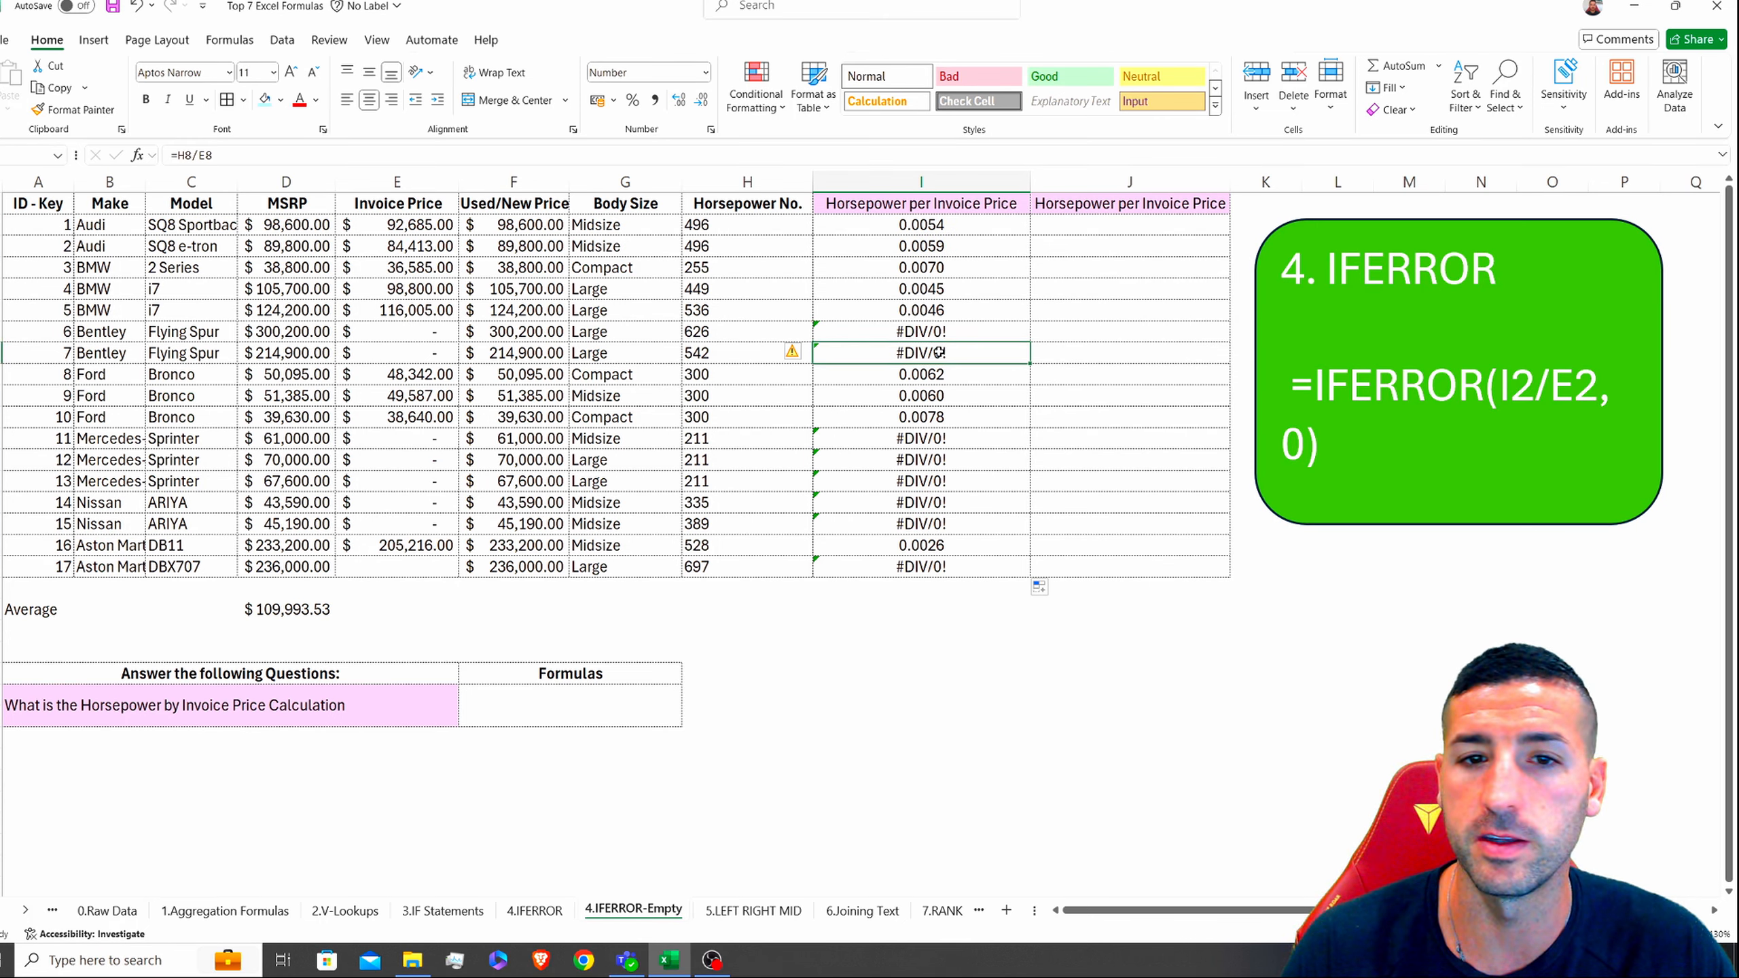
left_click(911, 443)
left_click(909, 480)
left_click(908, 506)
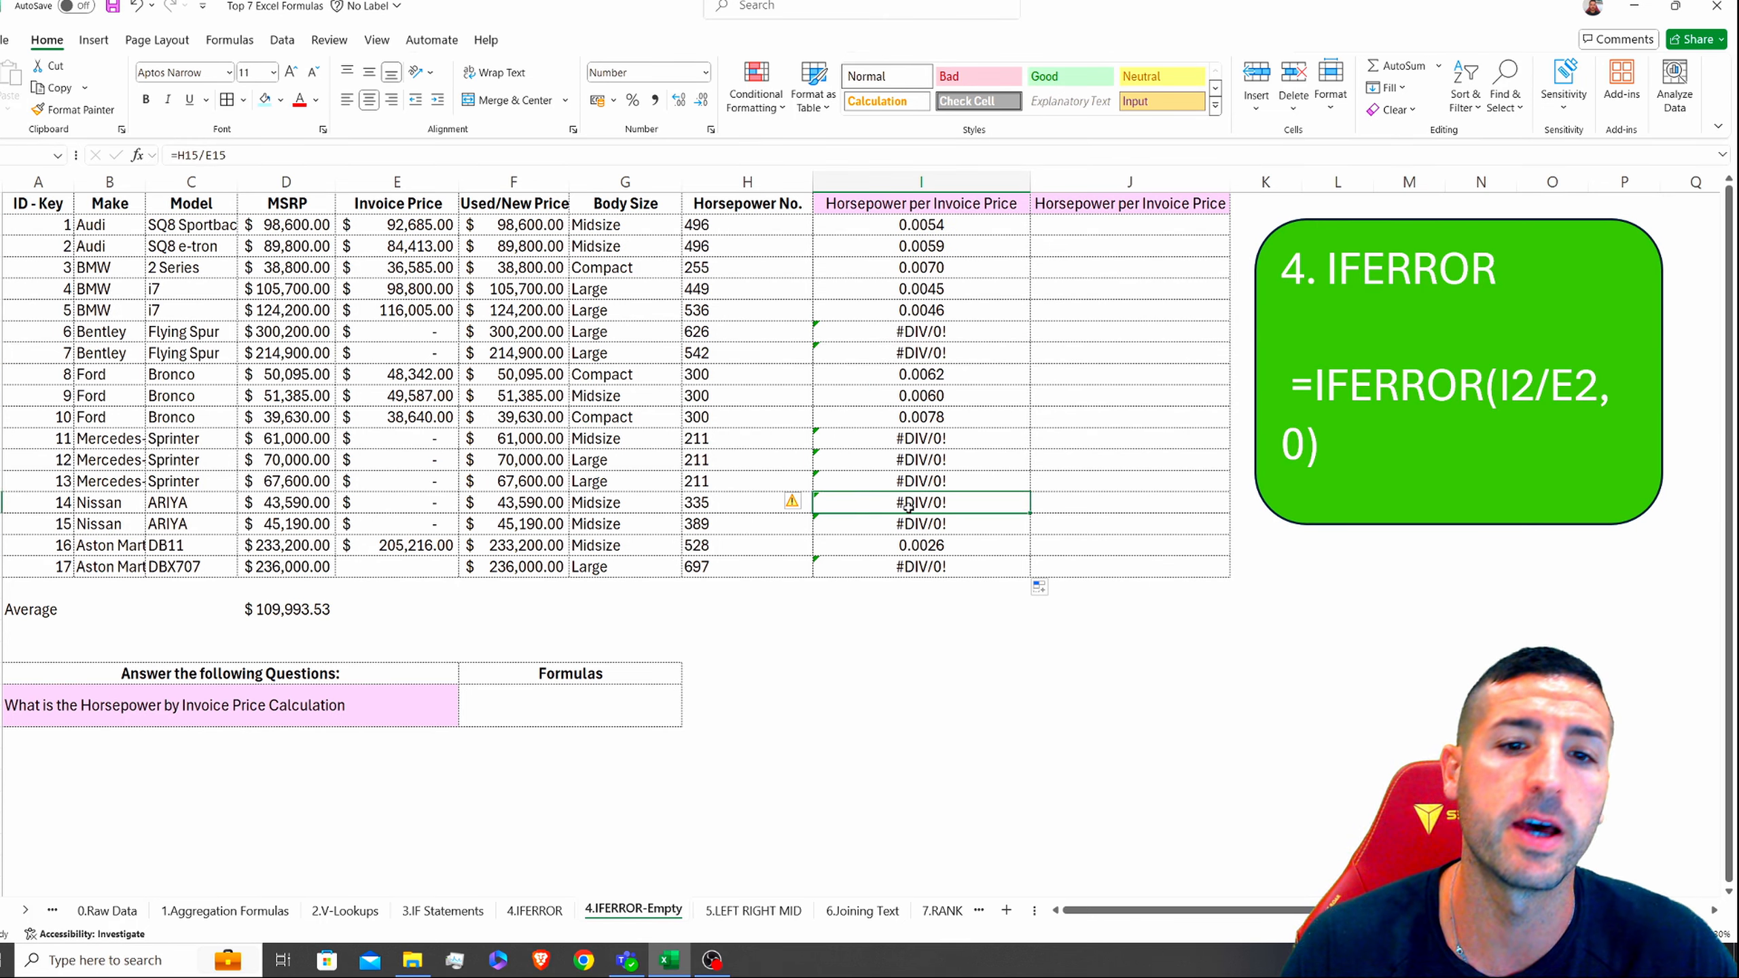
Step: Inspect which cells the division formula in I7 references, leaving the formula unedited
left_click(908, 336)
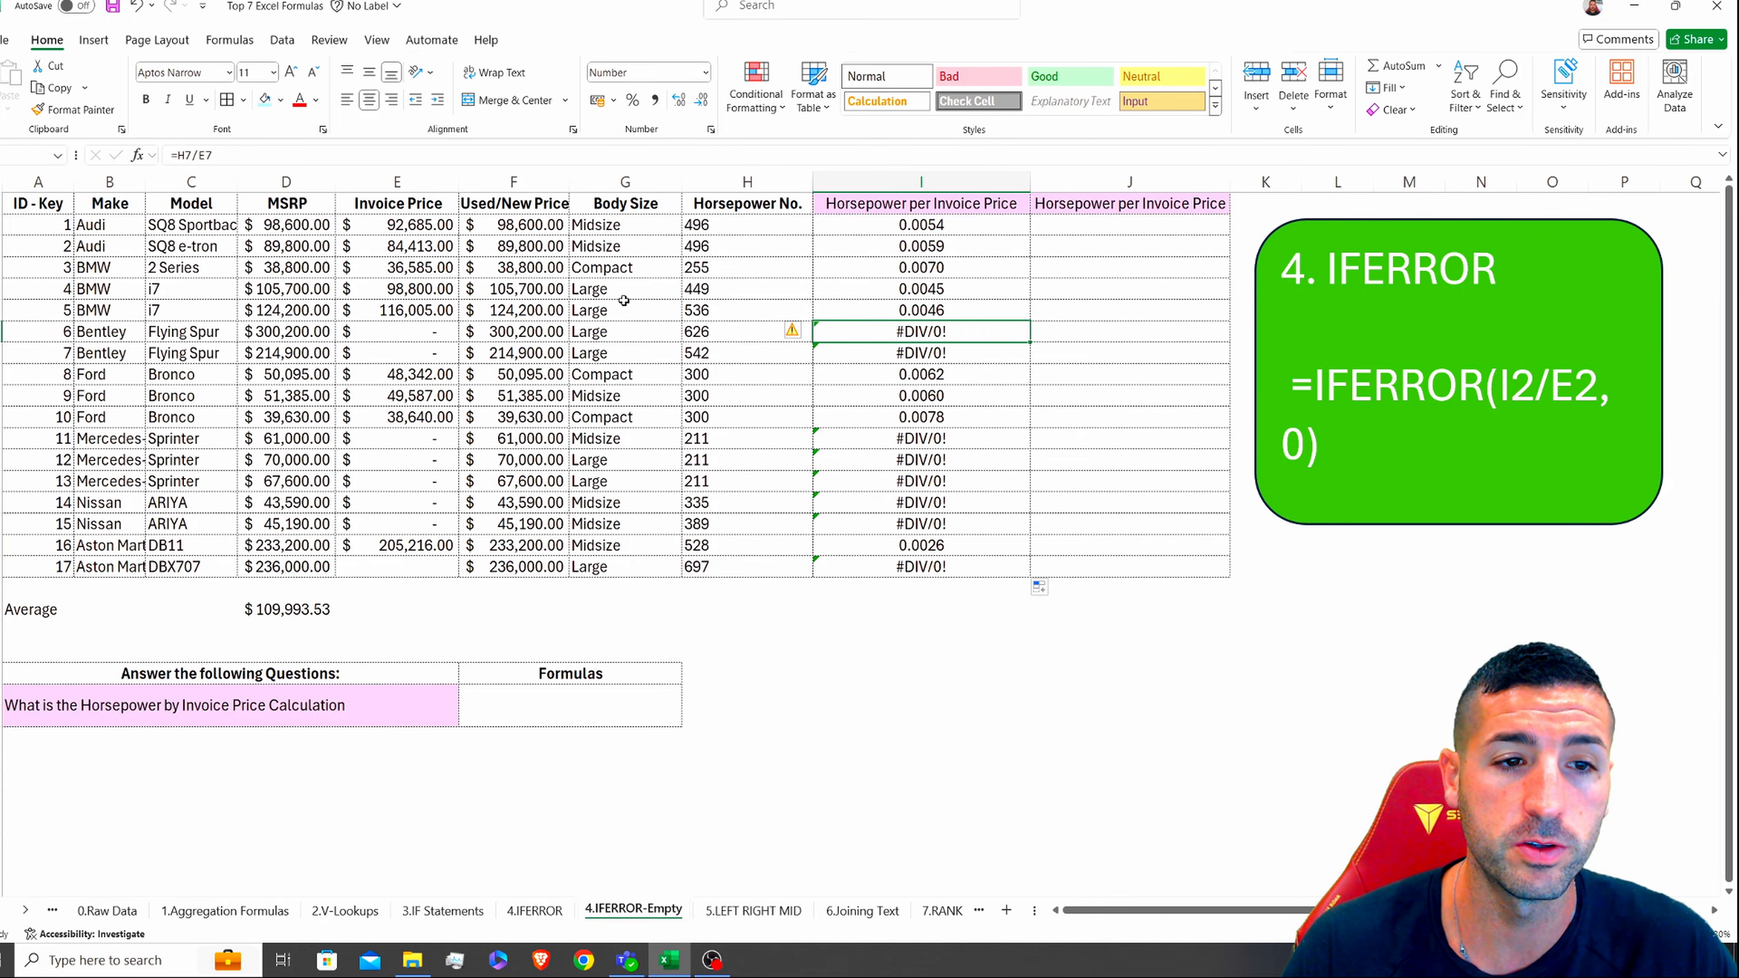
left_click(510, 159)
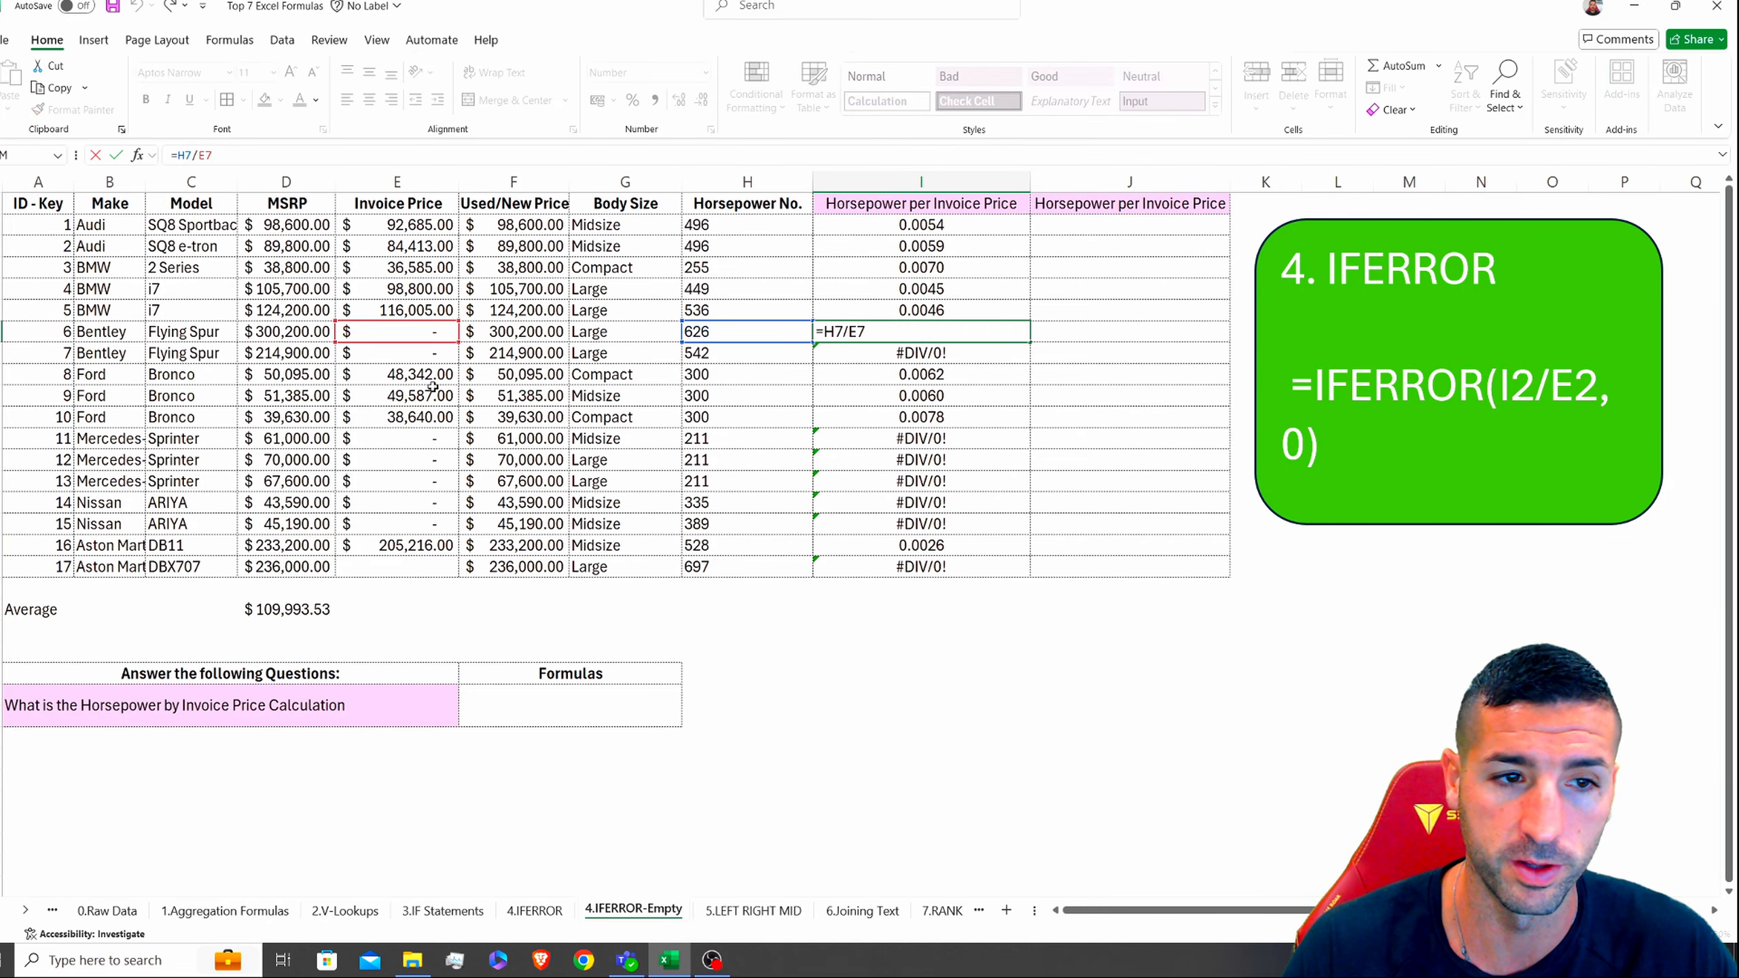
key("Escape")
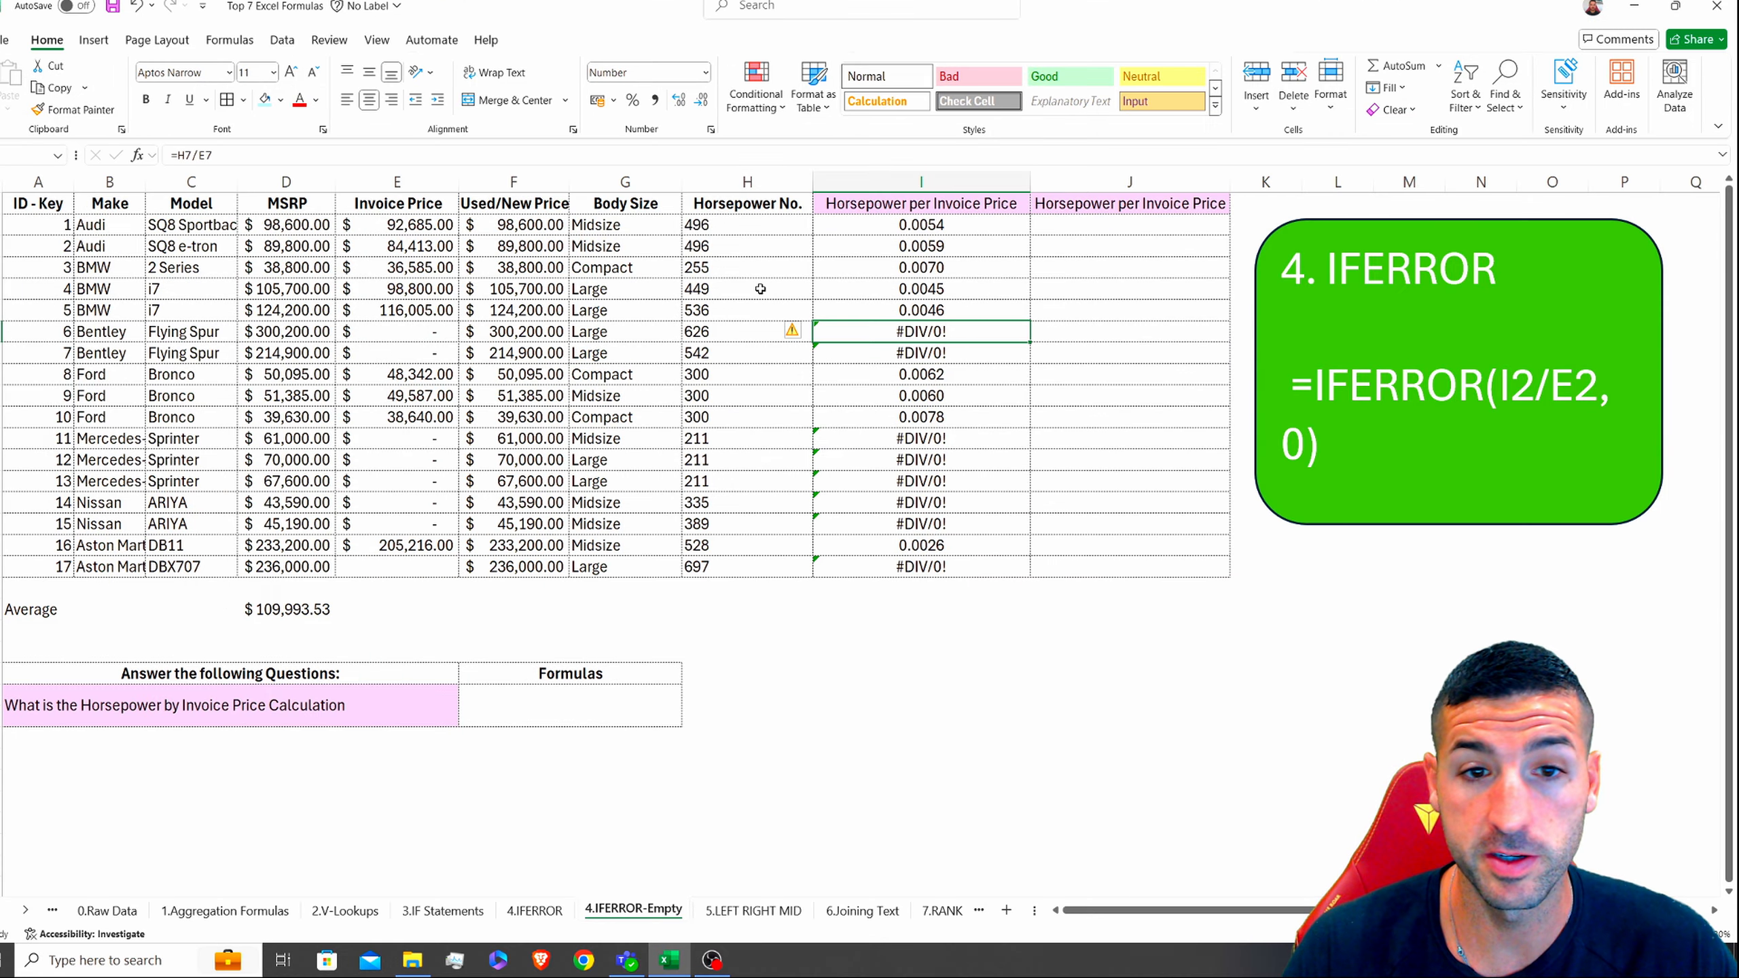
left_click(576, 163)
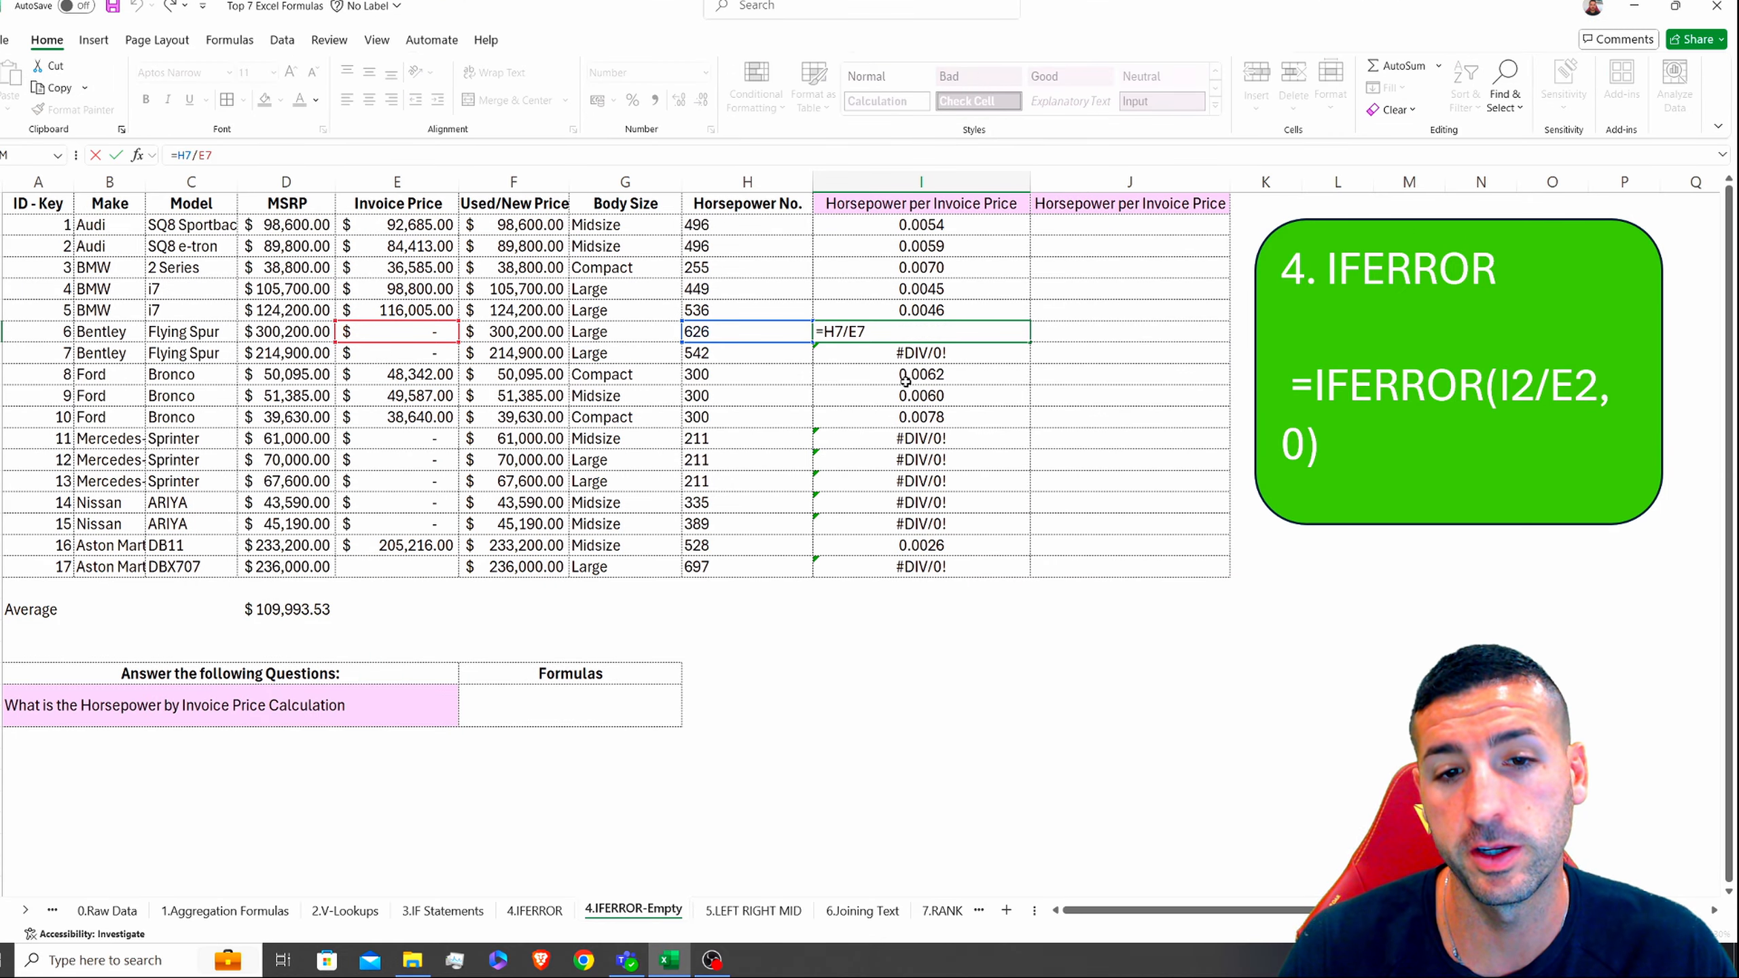
key("Escape")
Step: Compare the invoice prices in E7, E8 and E12:E15 with the division errors in I7 and I8
left_click(397, 332)
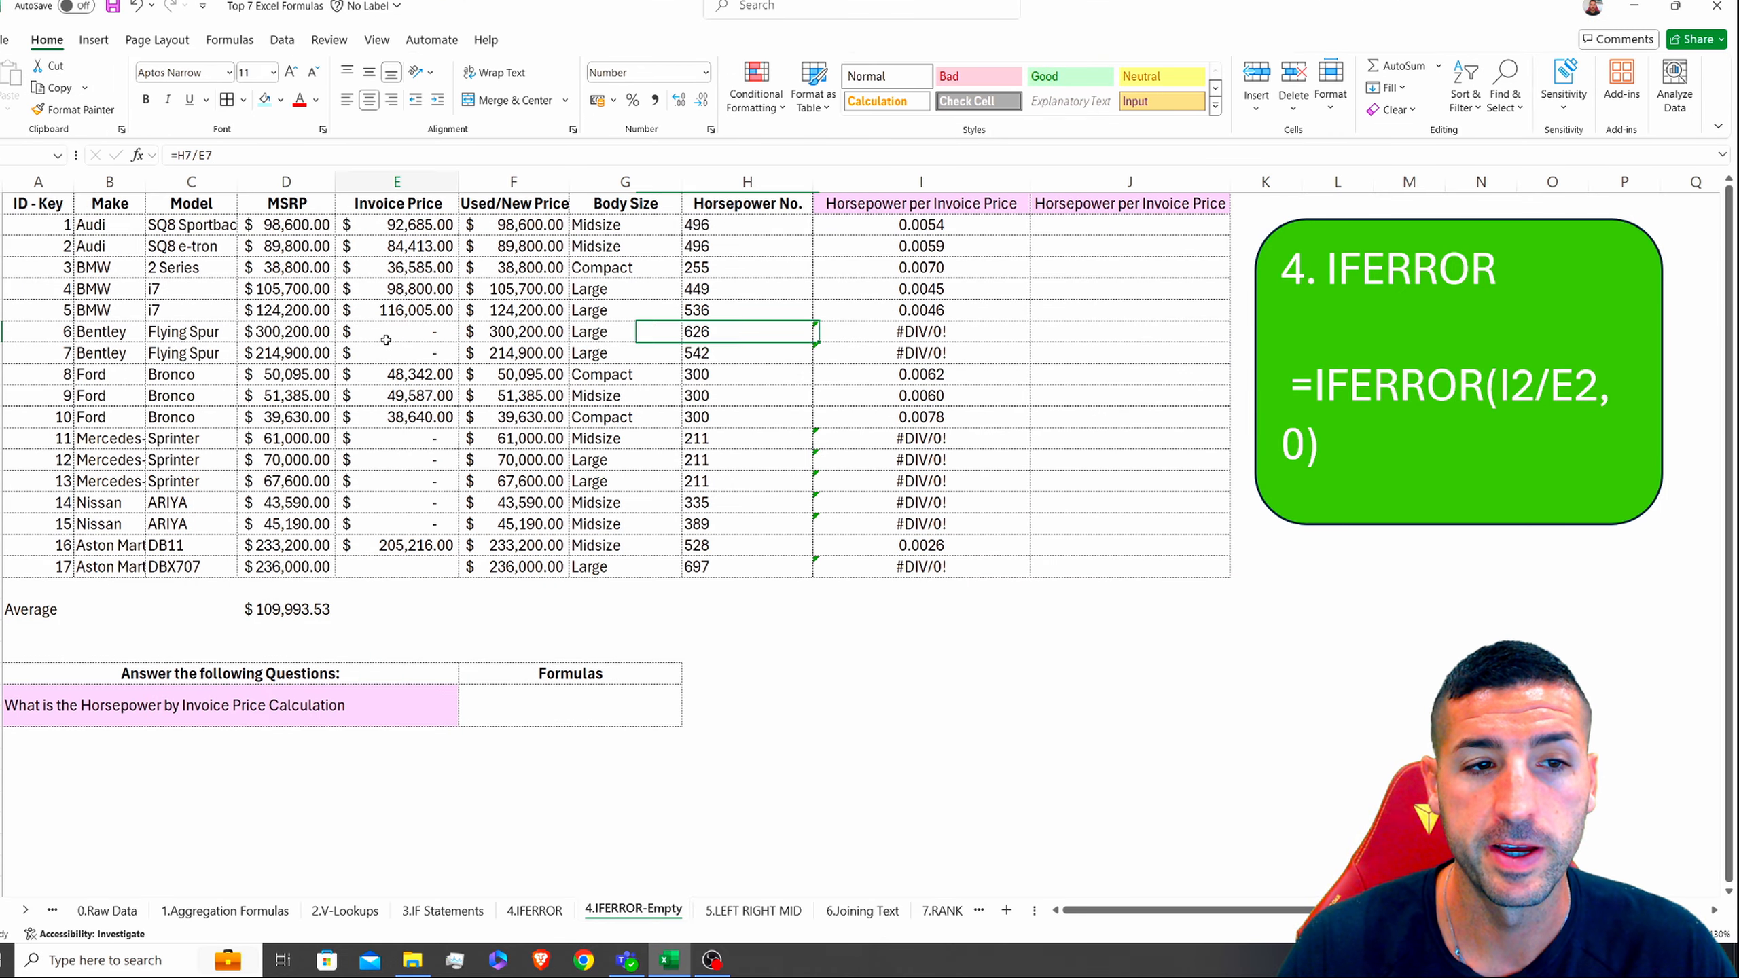
left_click(398, 353)
left_click(397, 438)
left_click(397, 460)
left_click(398, 481)
left_click(405, 503)
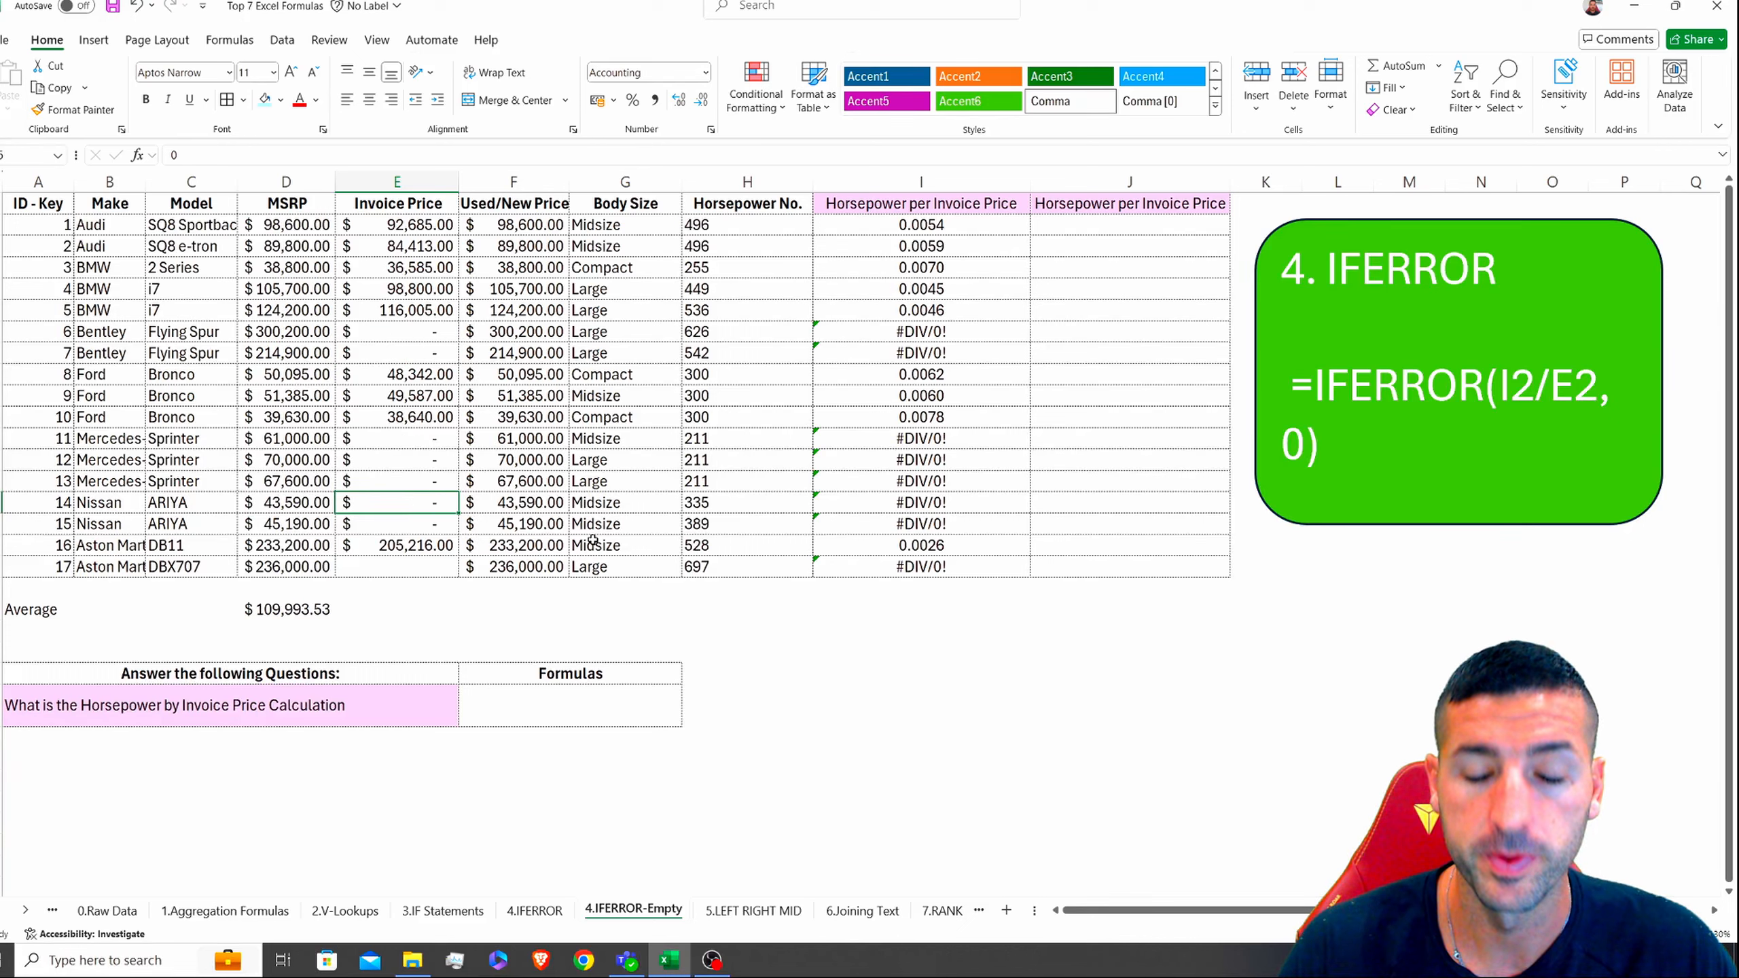
left_click(952, 338)
left_click(946, 361)
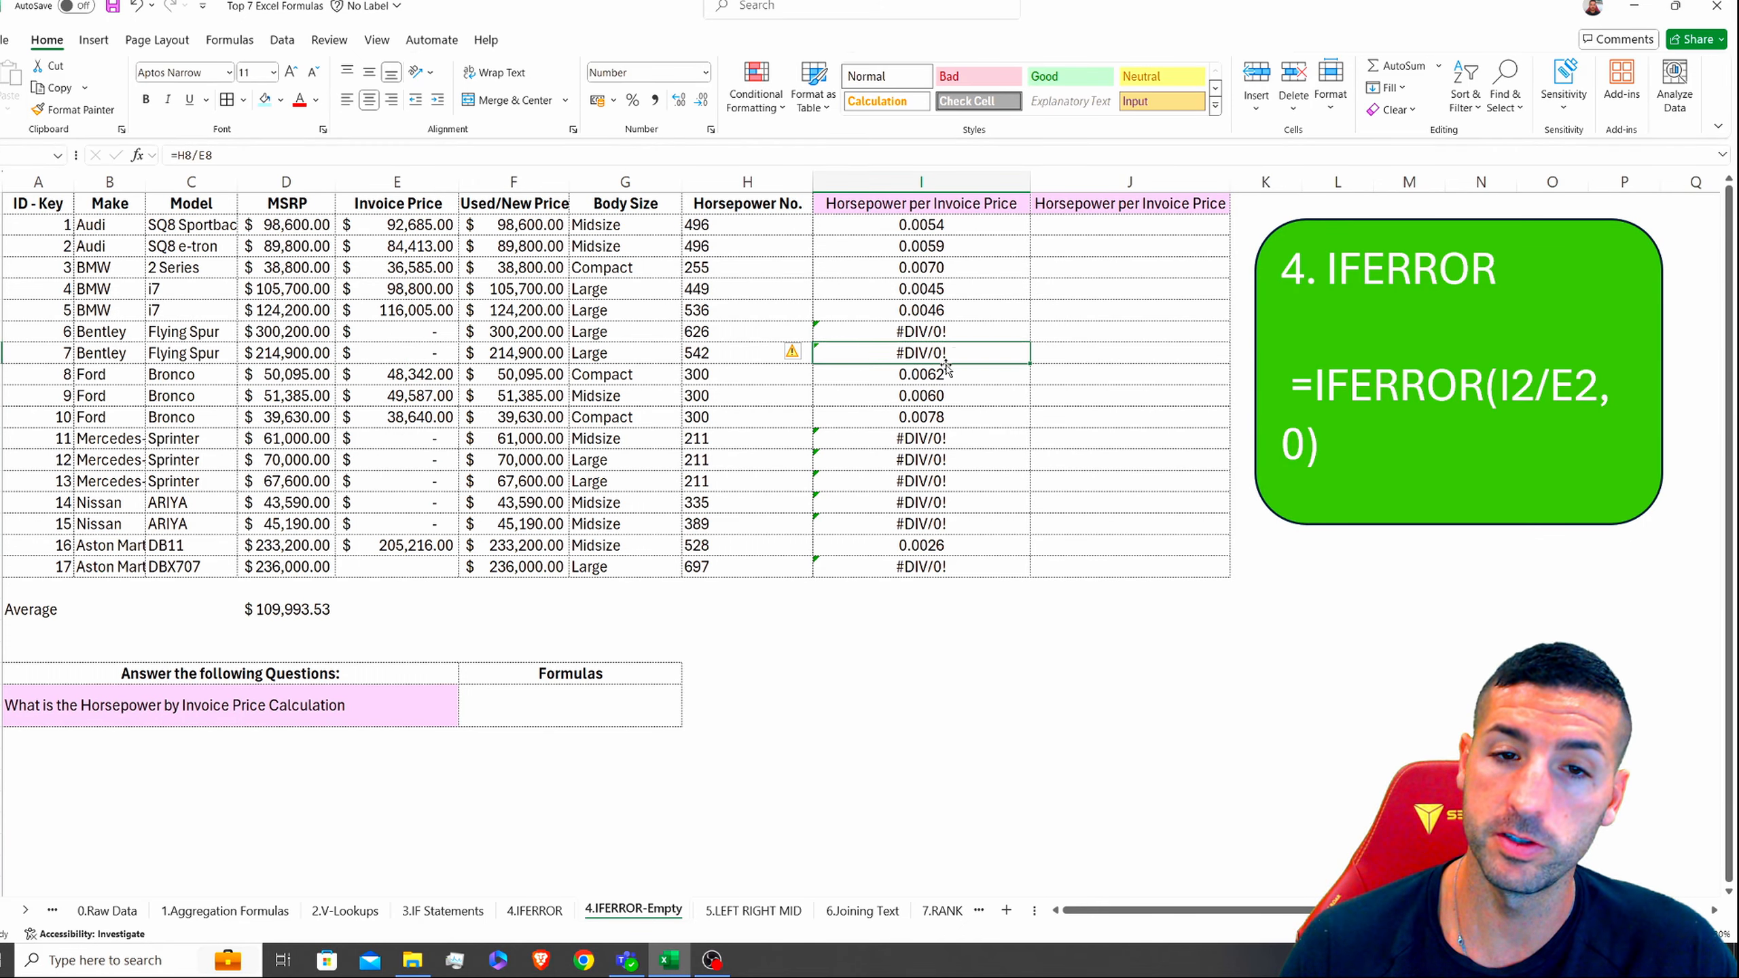
left_click(933, 329)
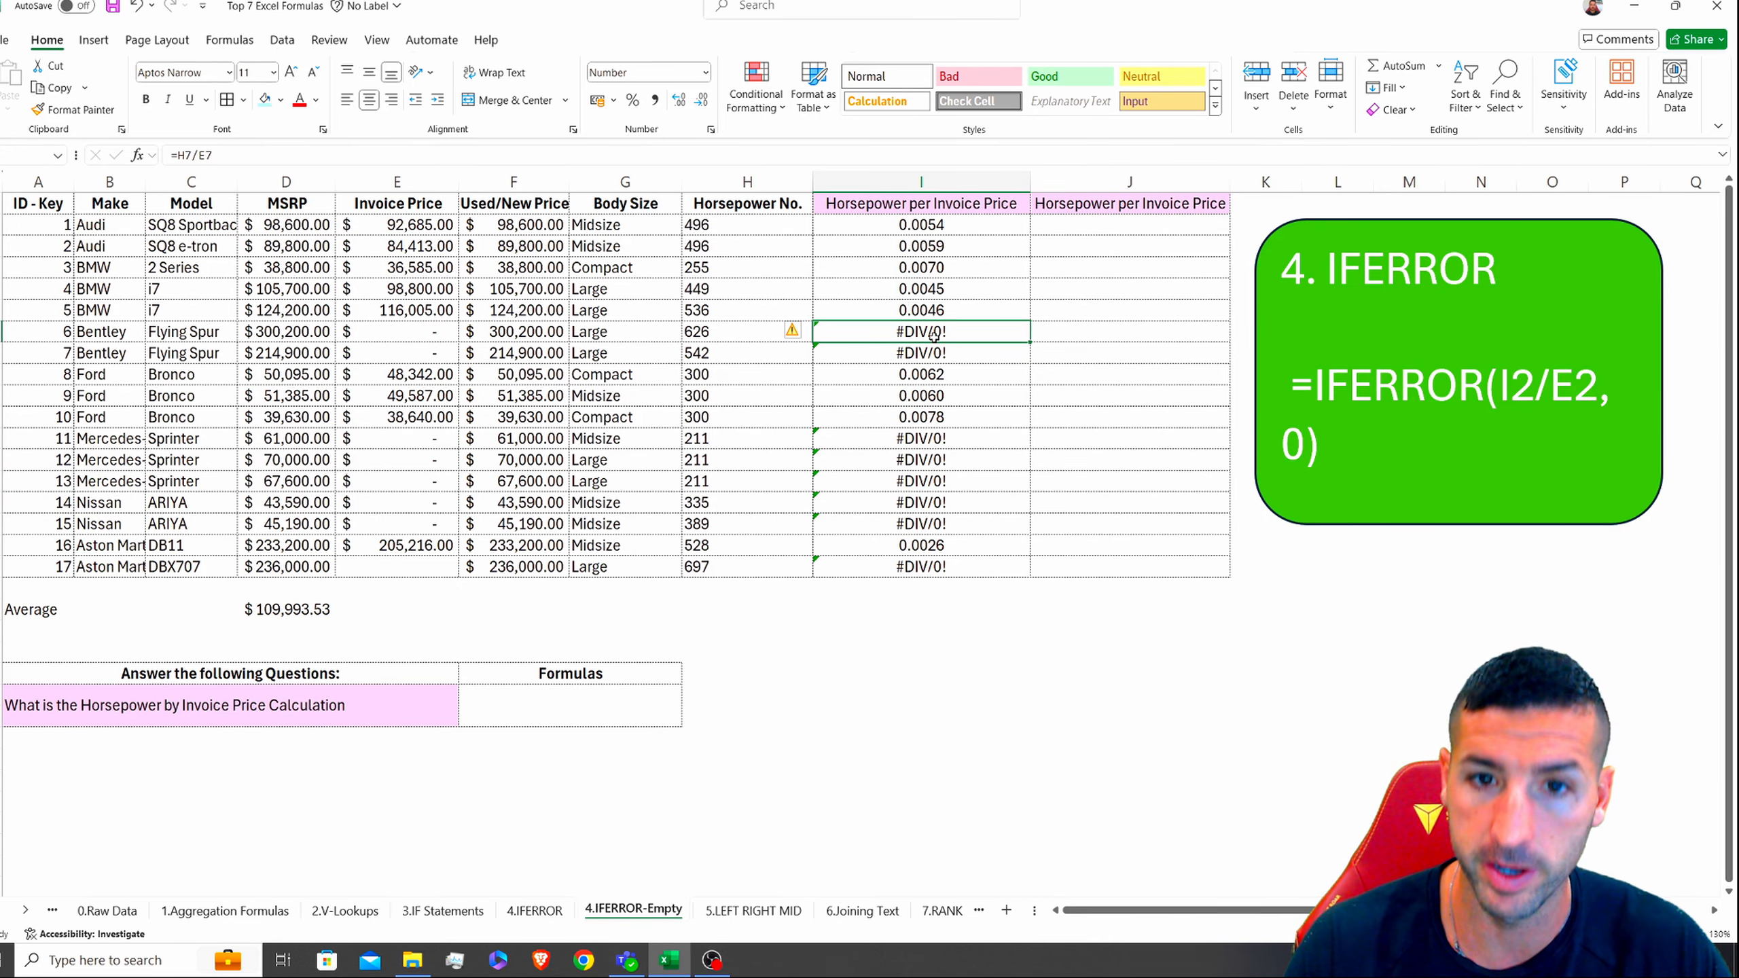
Step: Enter =IFERROR(H2/E2, 0) in J2 and fill the formula down to J18
left_click(979, 227)
left_click(1083, 225)
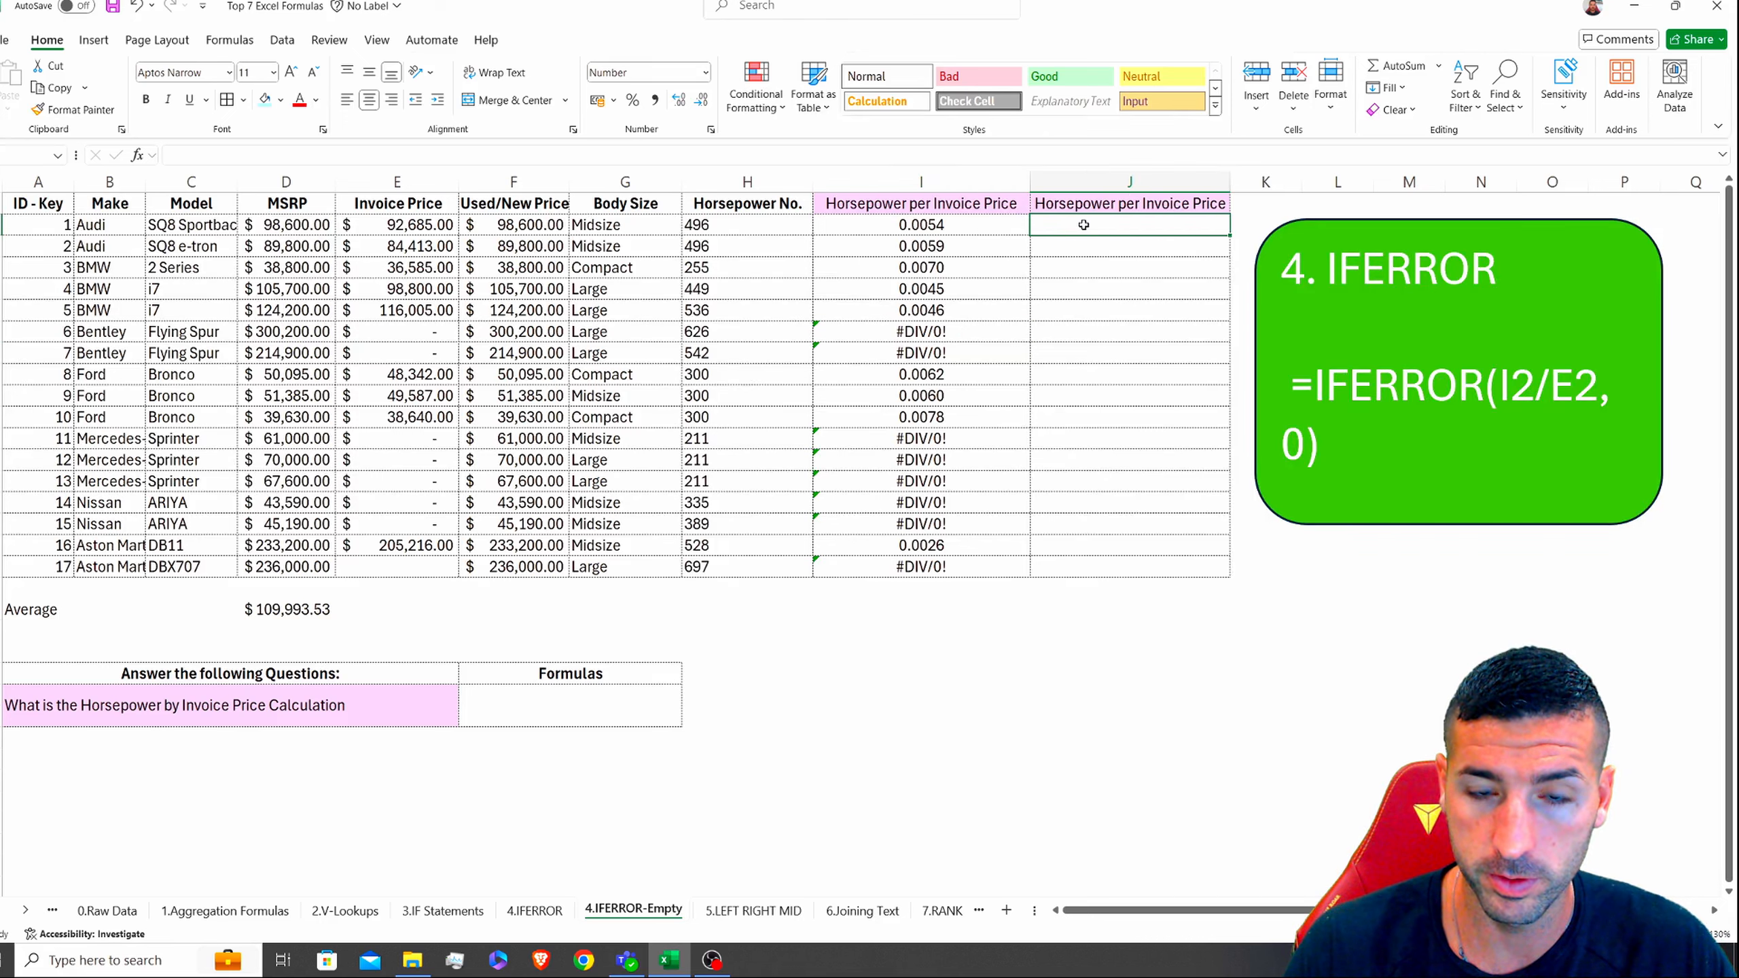
type("=ife")
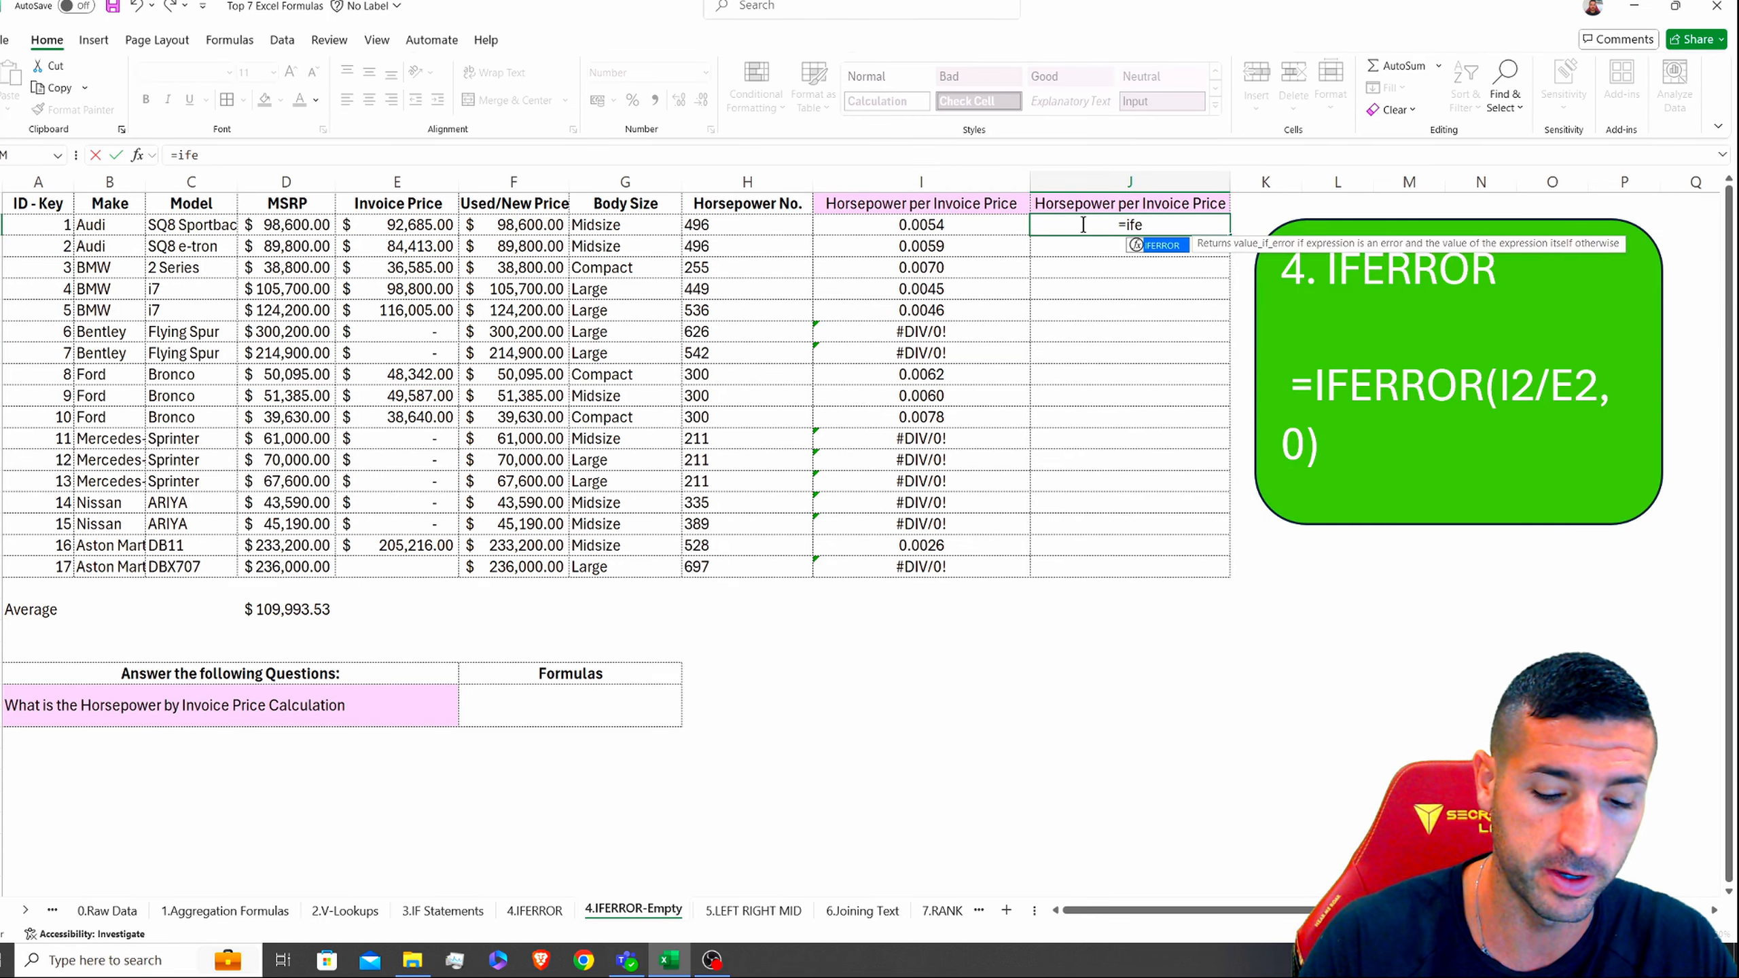
type("rror(")
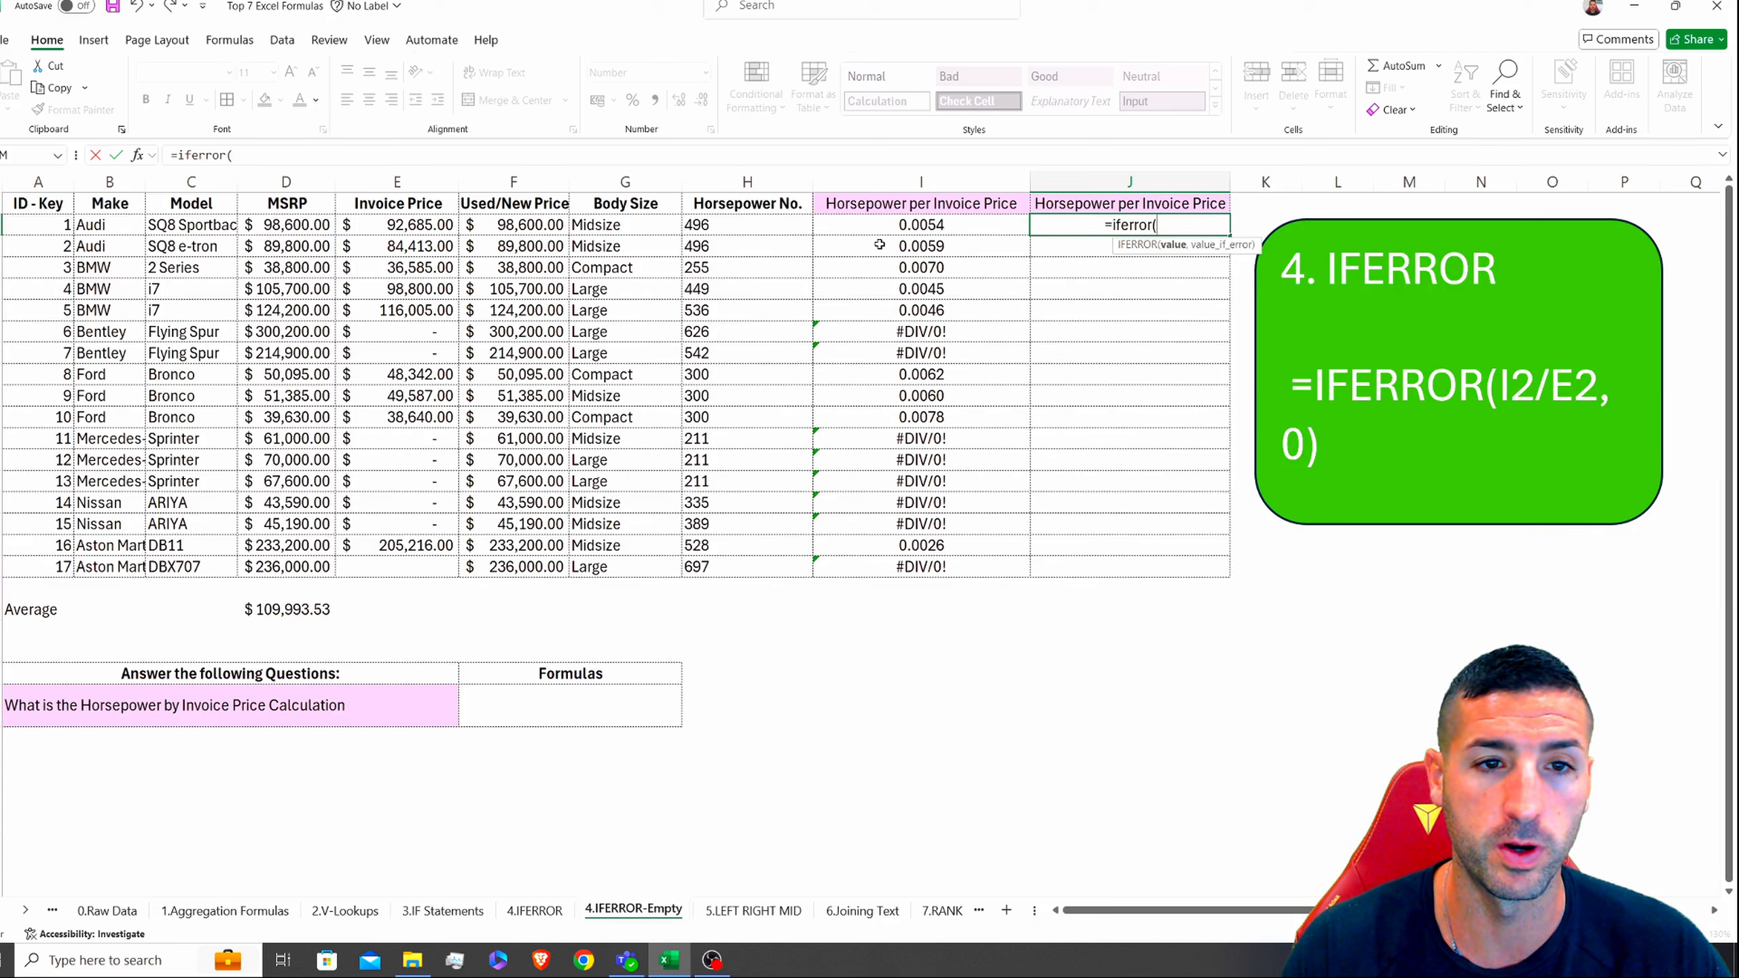
left_click(724, 222)
type("/")
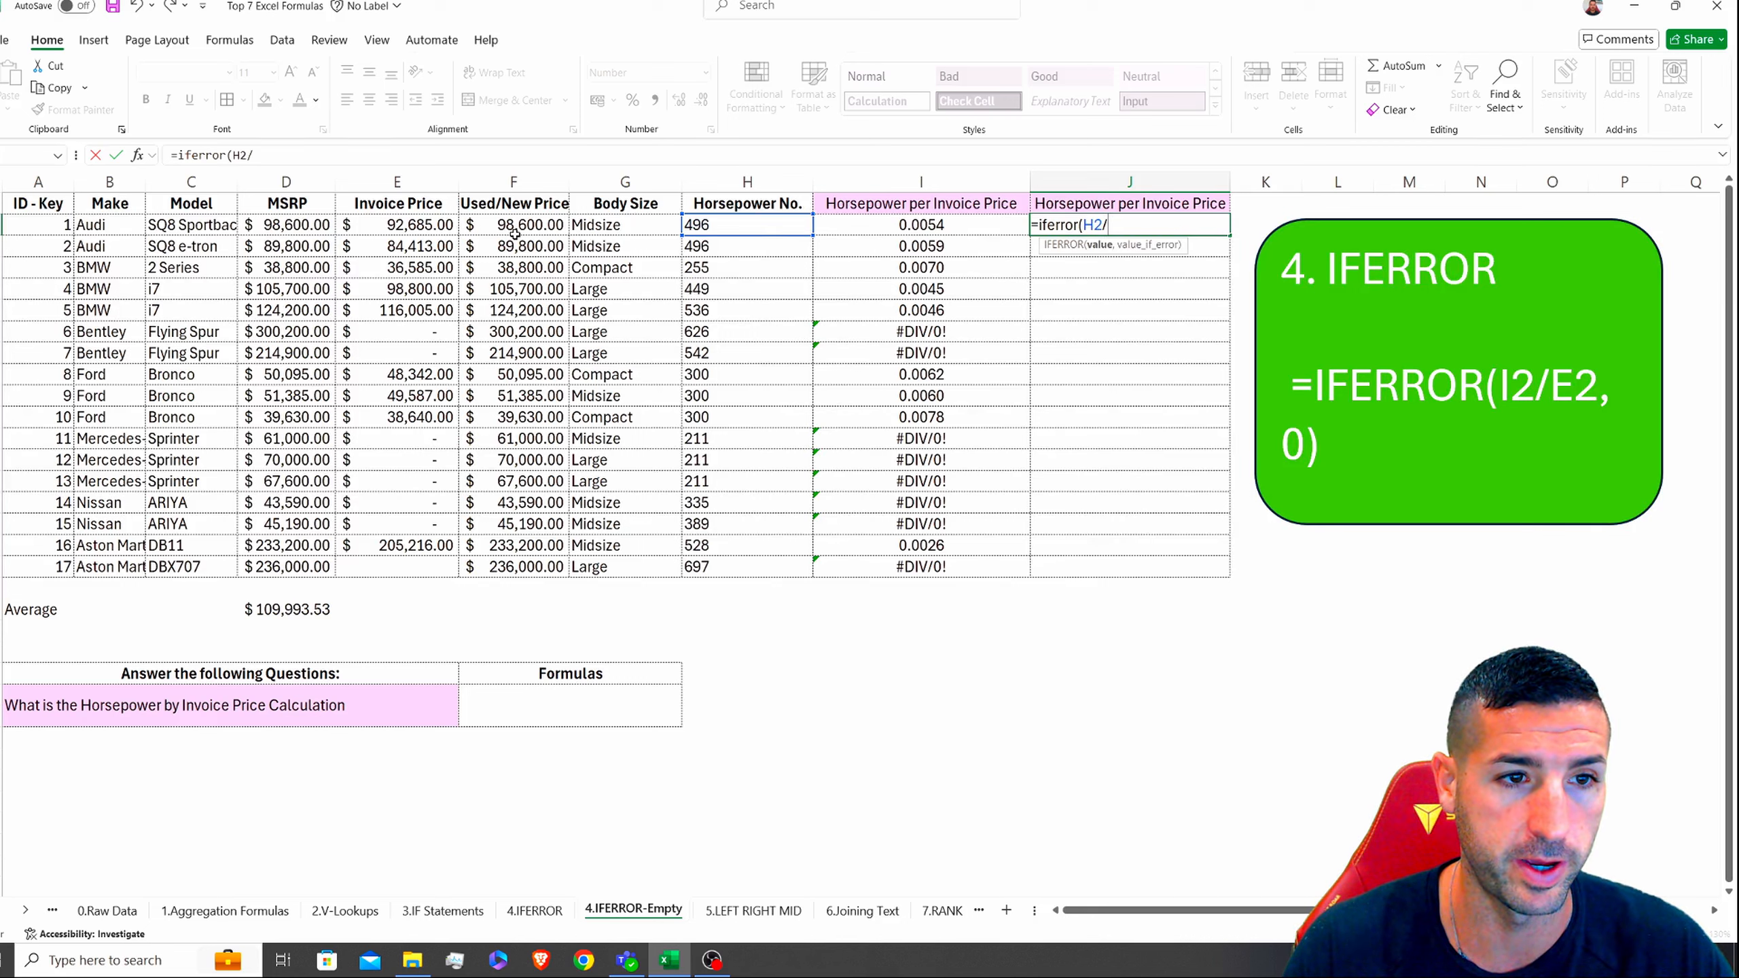
left_click(401, 225)
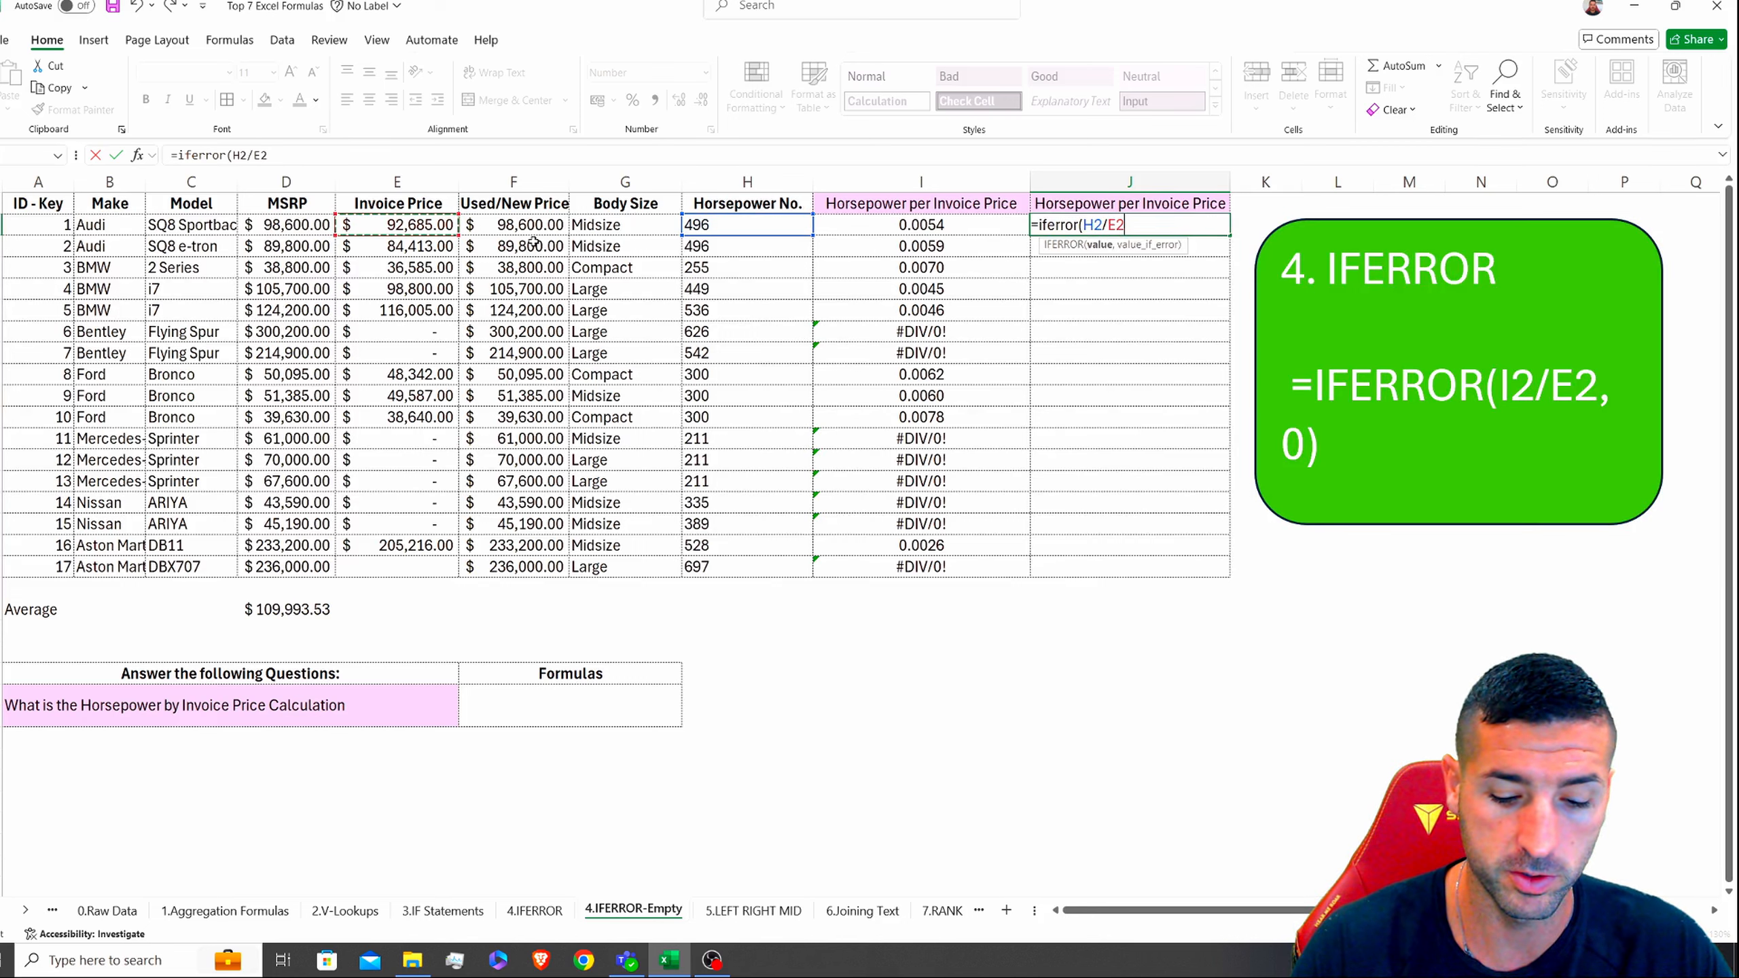
type(",")
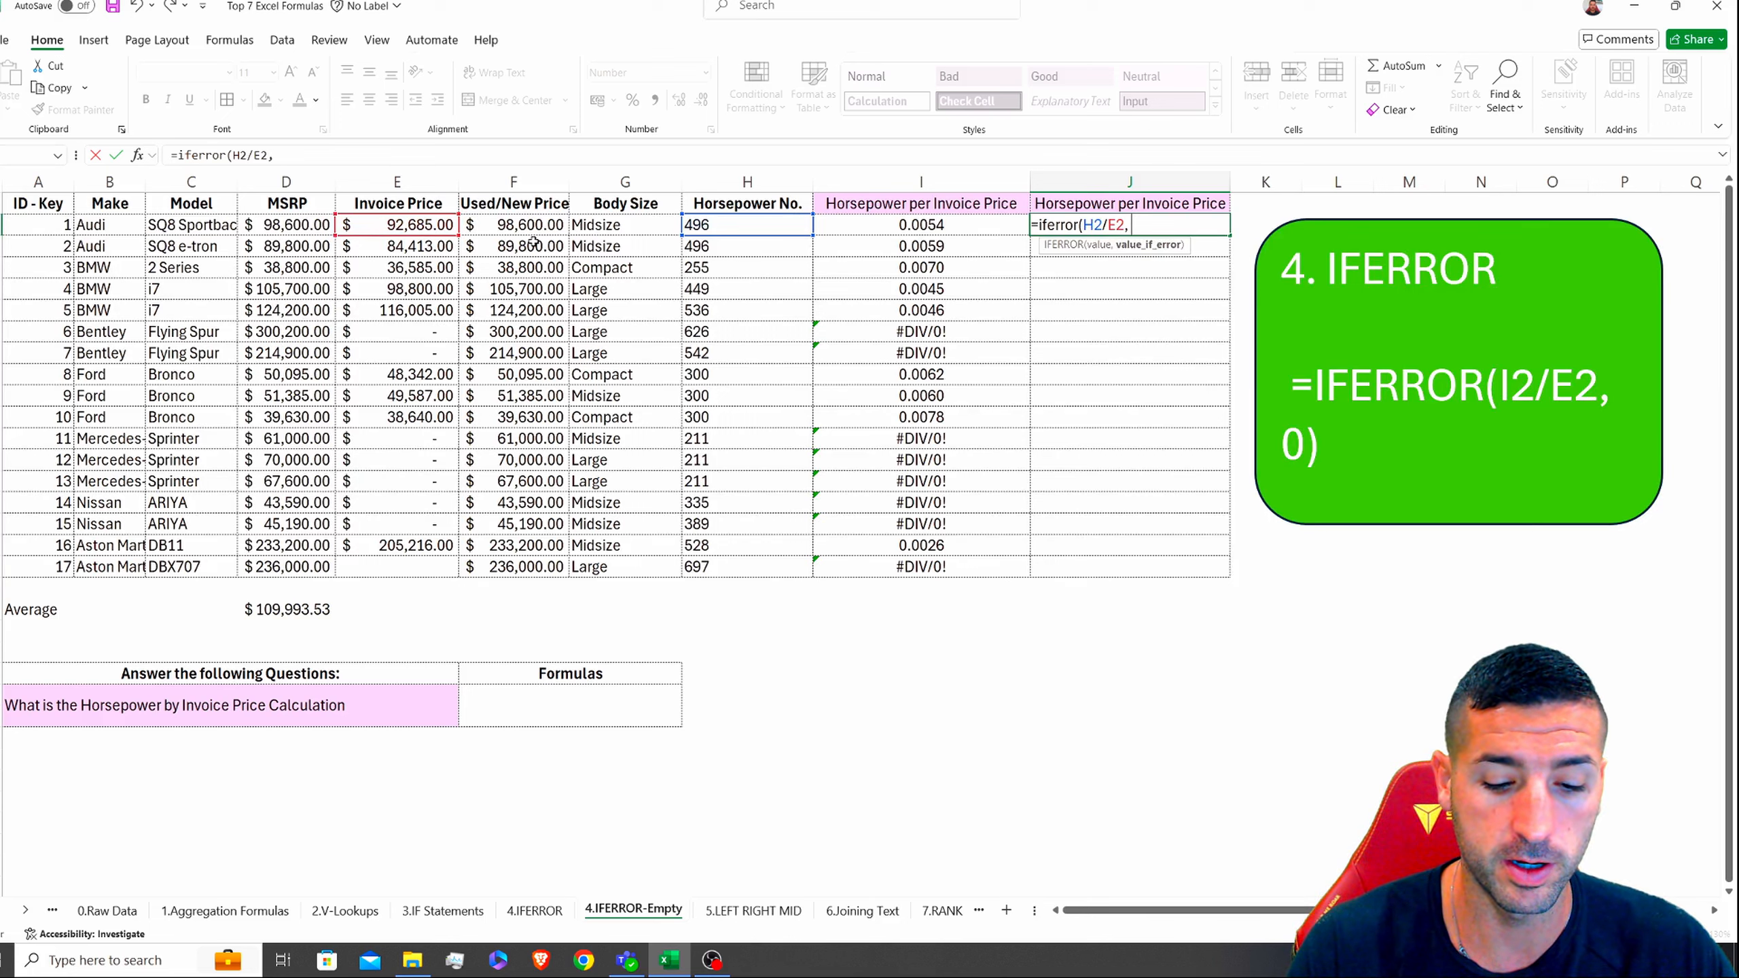
type(" 0)")
key("Return")
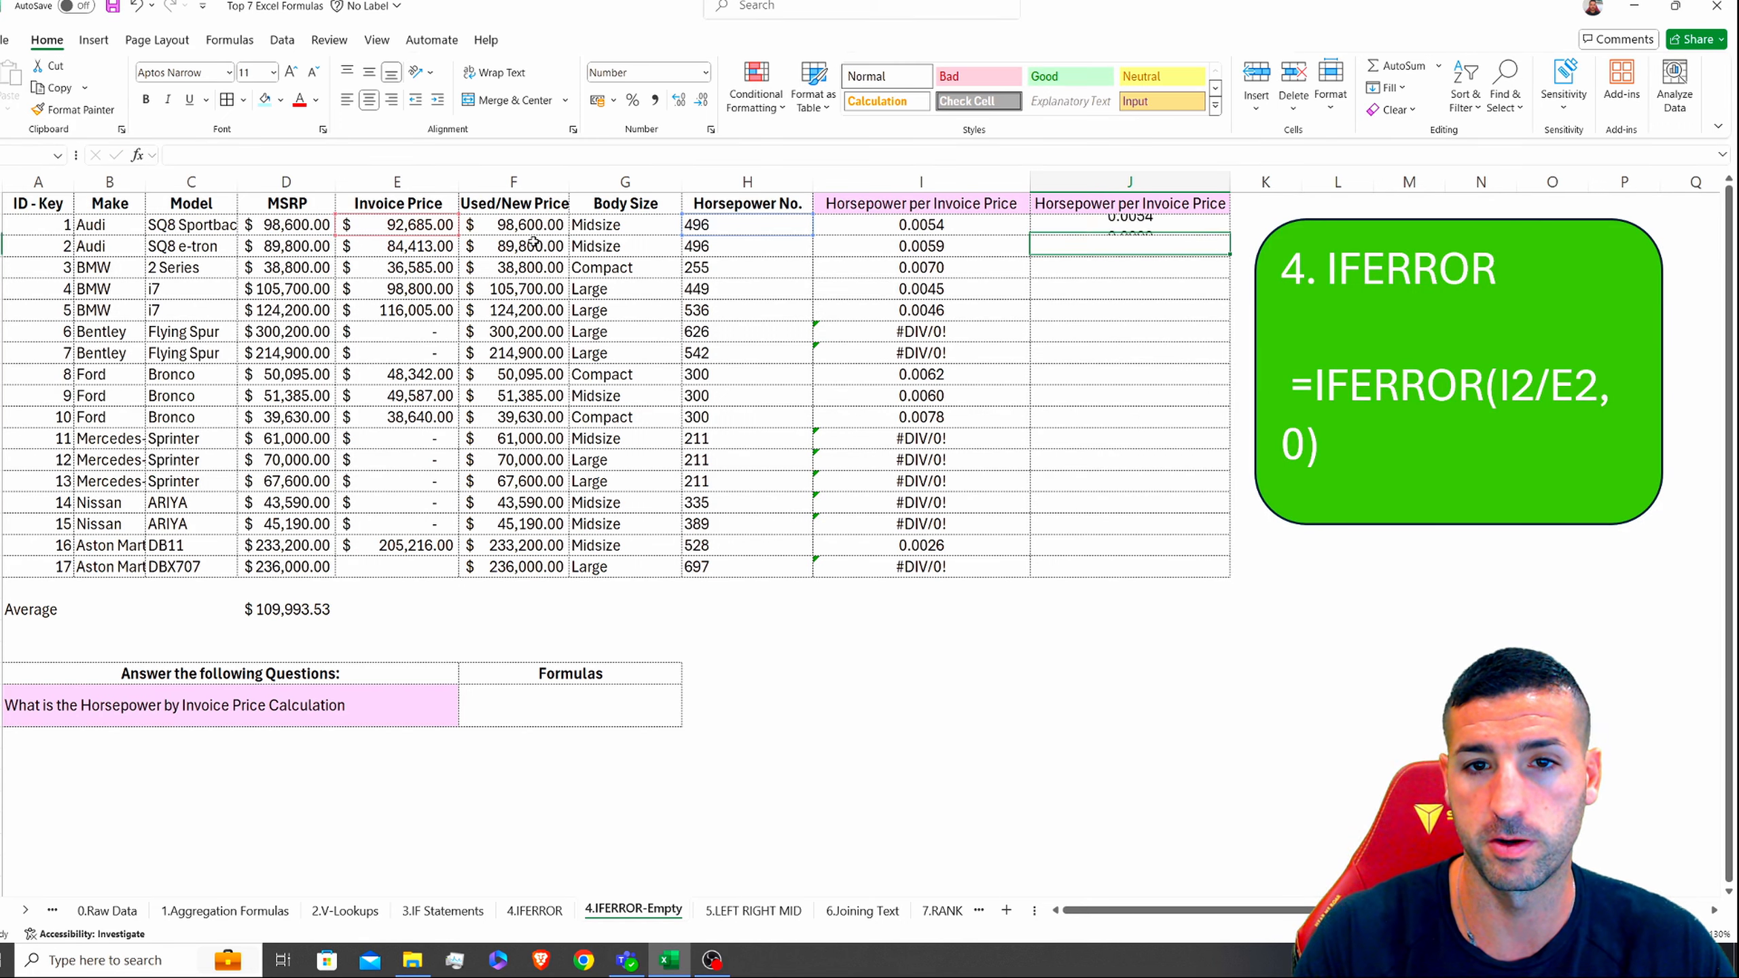
left_click(1198, 231)
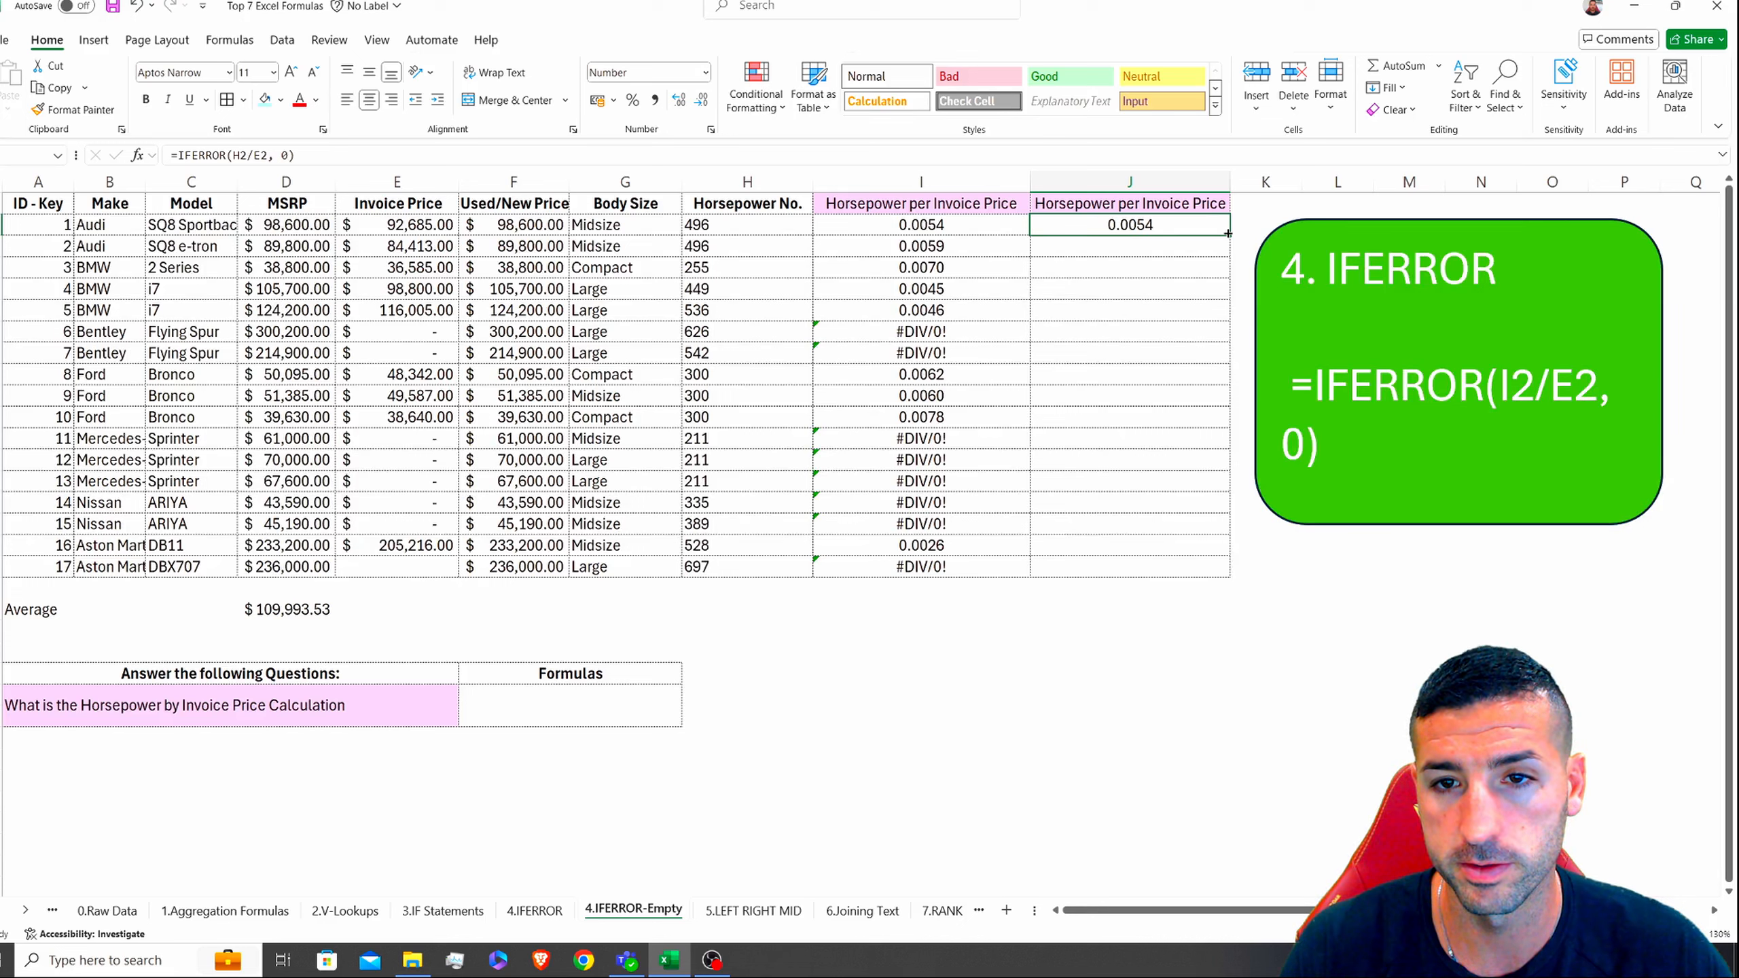
double_click(1229, 235)
Step: Compare the IFERROR results in J7:J8, J12:J16 and J18 with the plain division results in column I
left_click_drag(1131, 341, 972, 359)
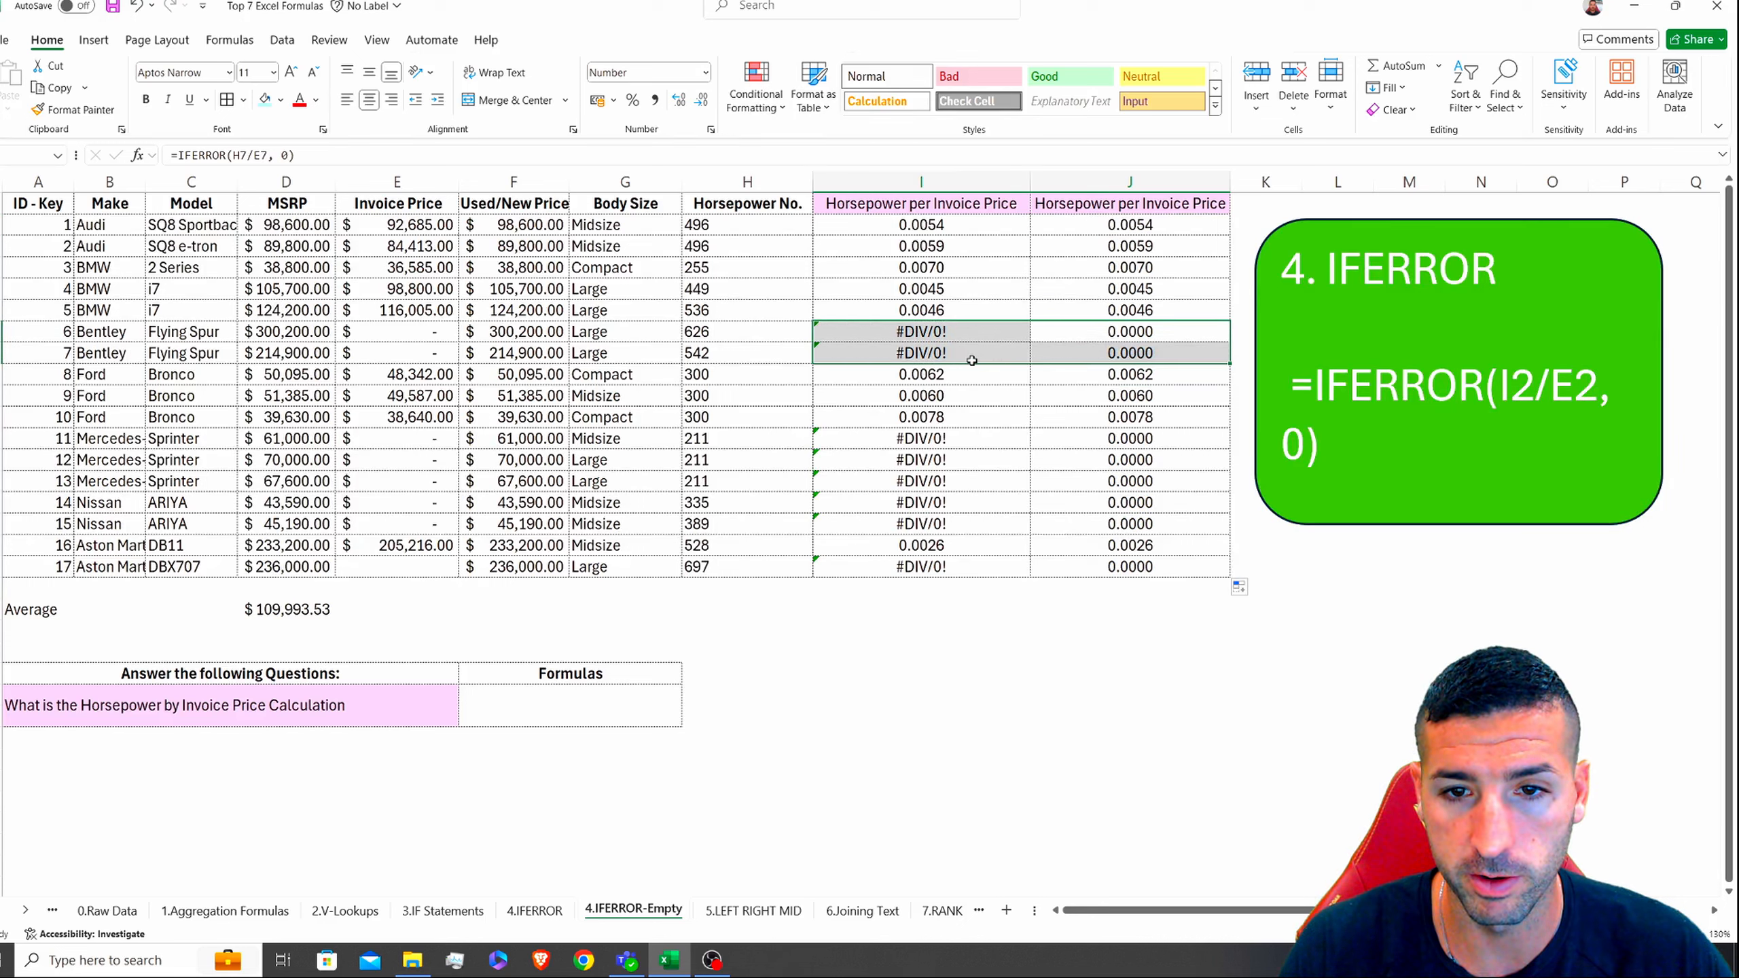
left_click_drag(1129, 445, 942, 526)
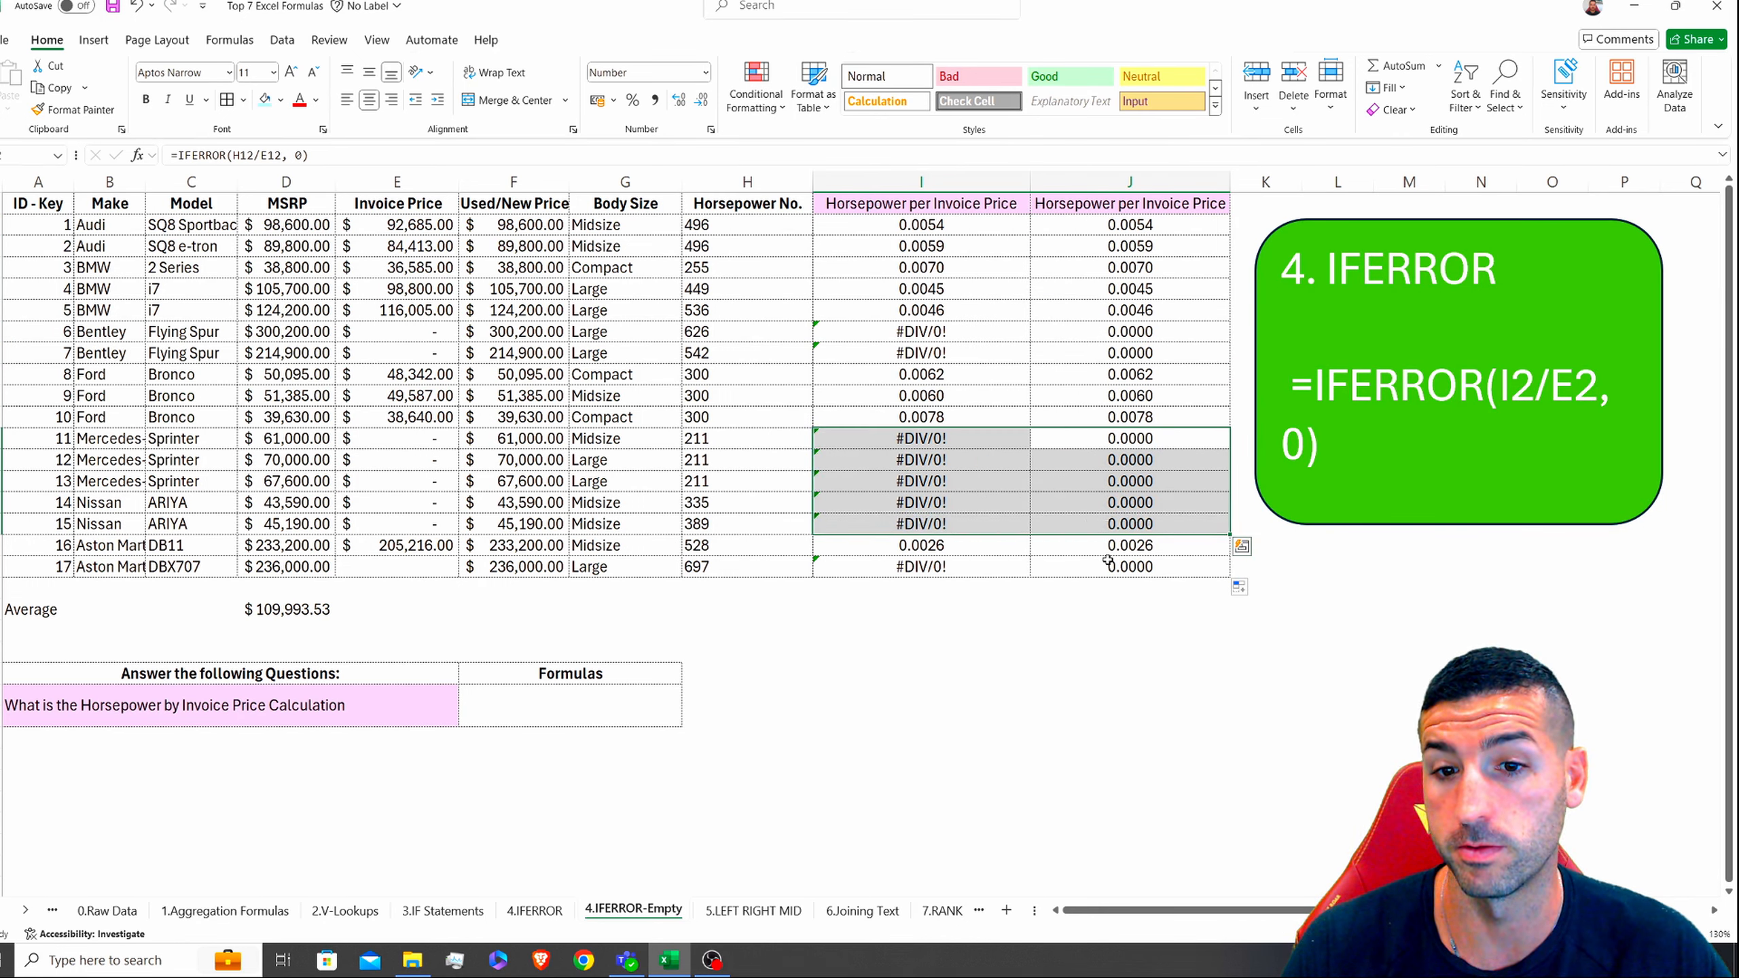
left_click(1160, 567)
left_click(1171, 267)
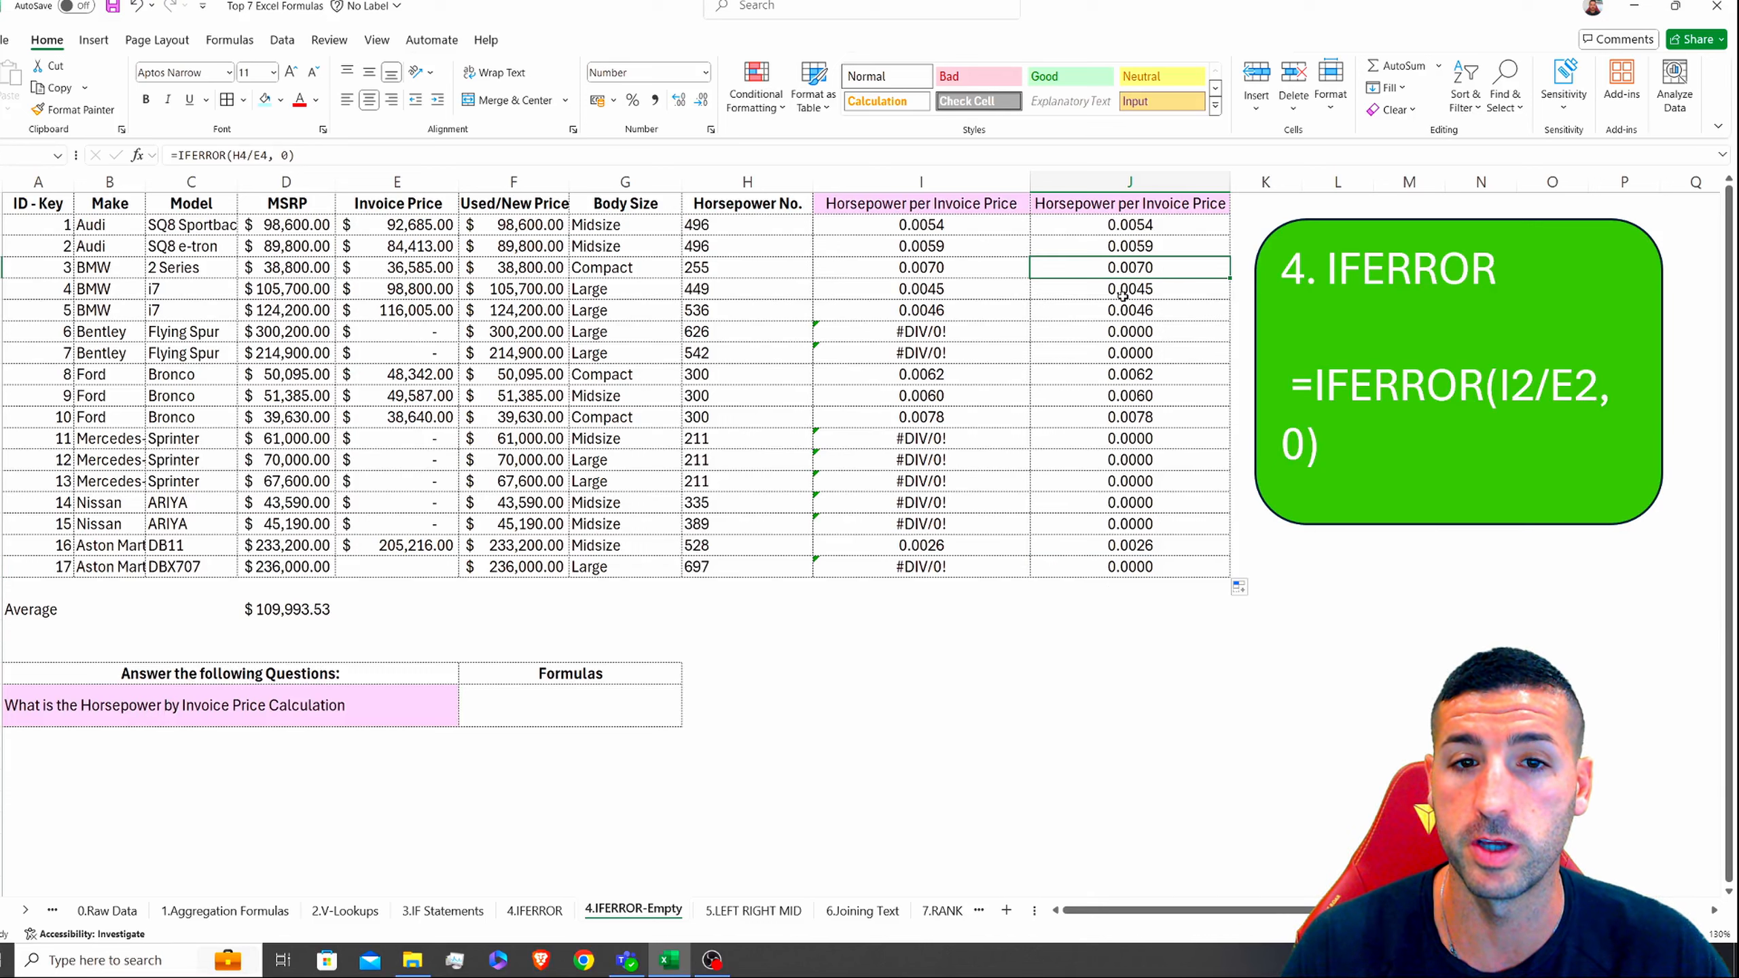
Step: Change the error fallback in J2's IFERROR formula to "Missing Data" and fill the formula down to J18
left_click(1110, 224)
left_click(285, 154)
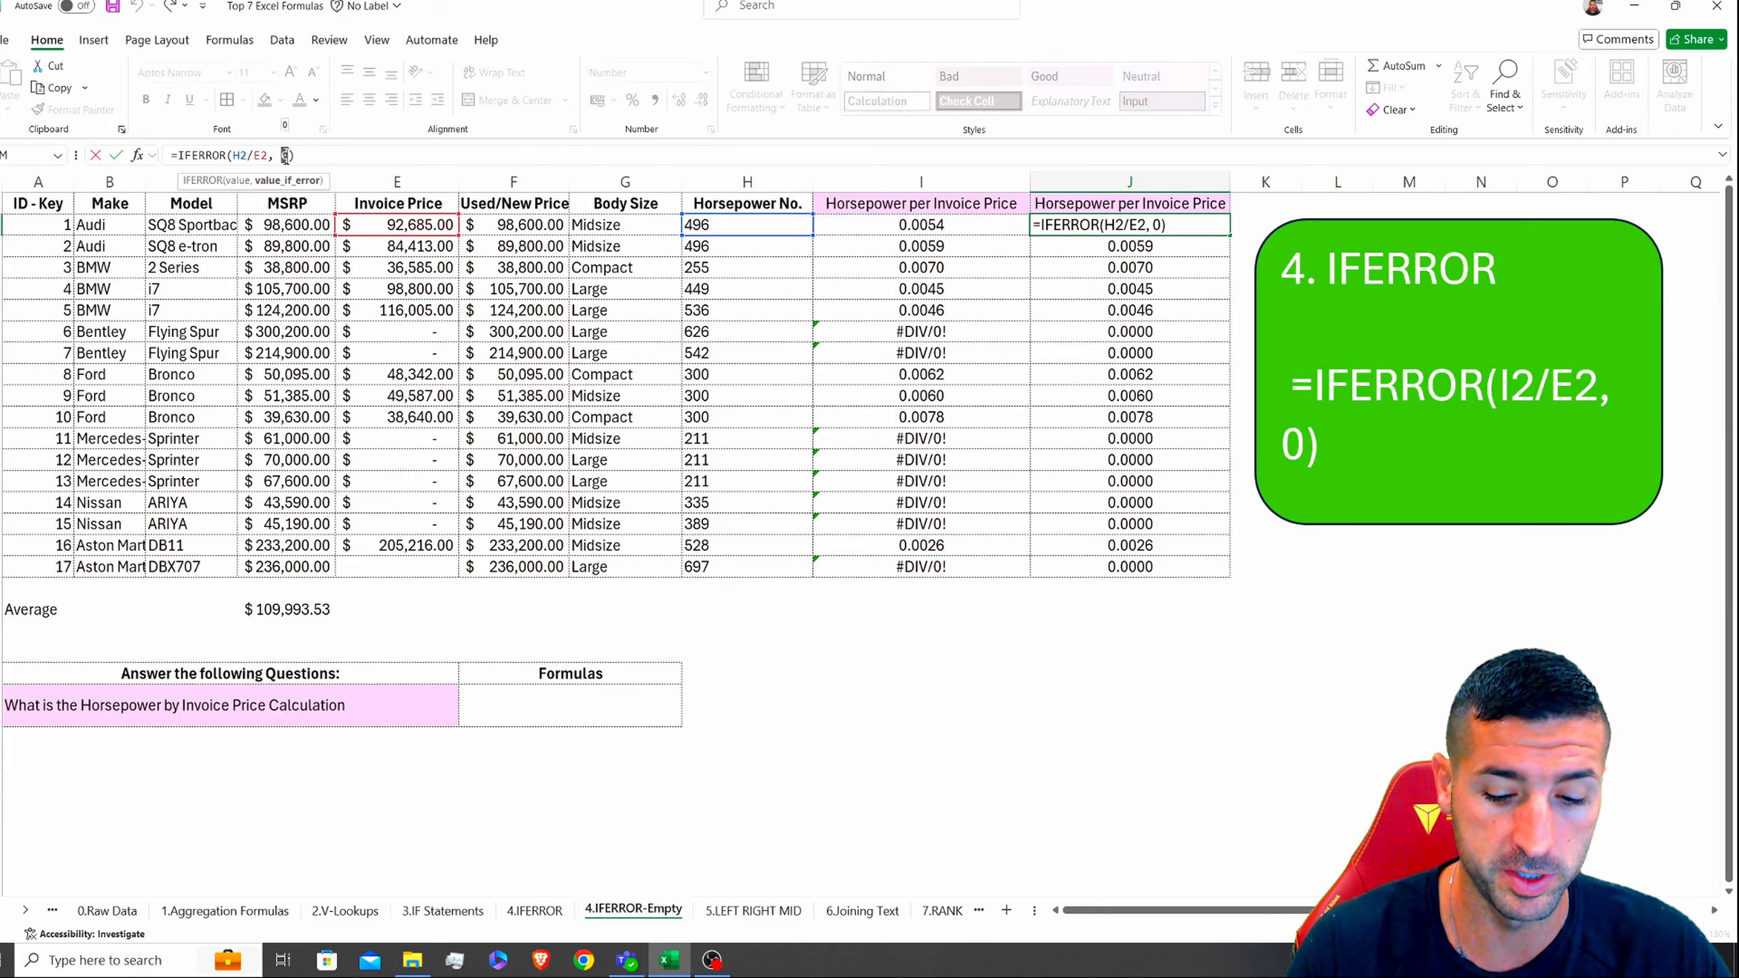
type("\"Missing Data")
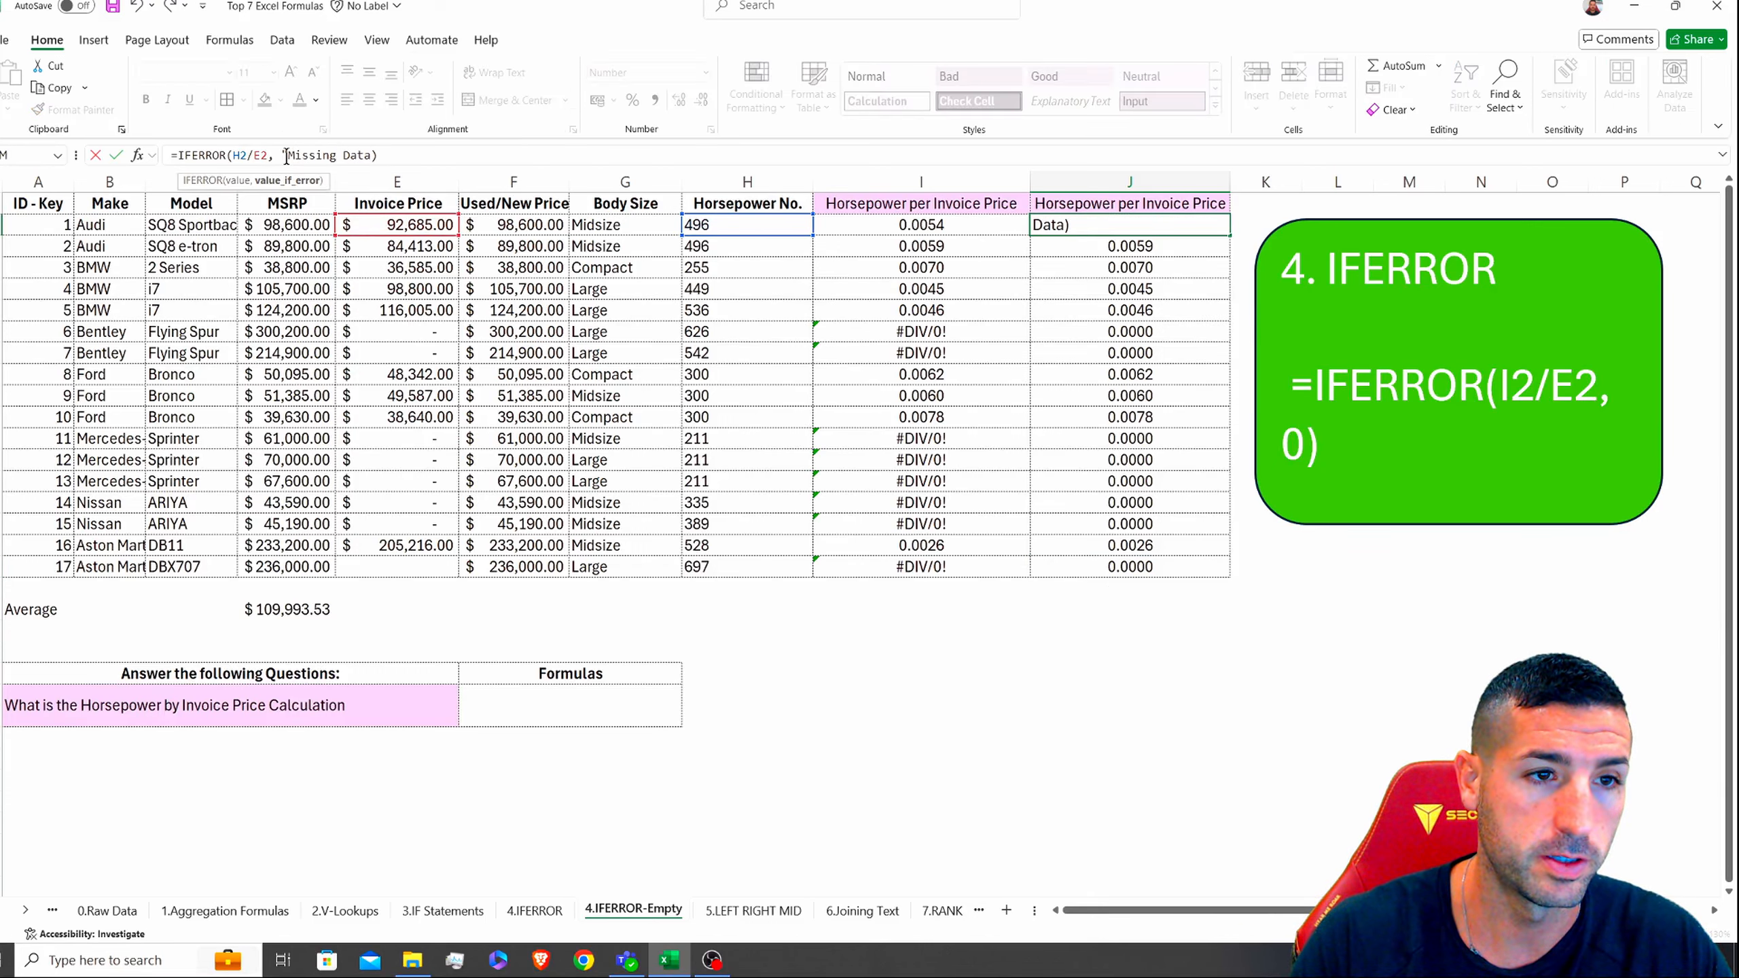
type("\"")
key("Return")
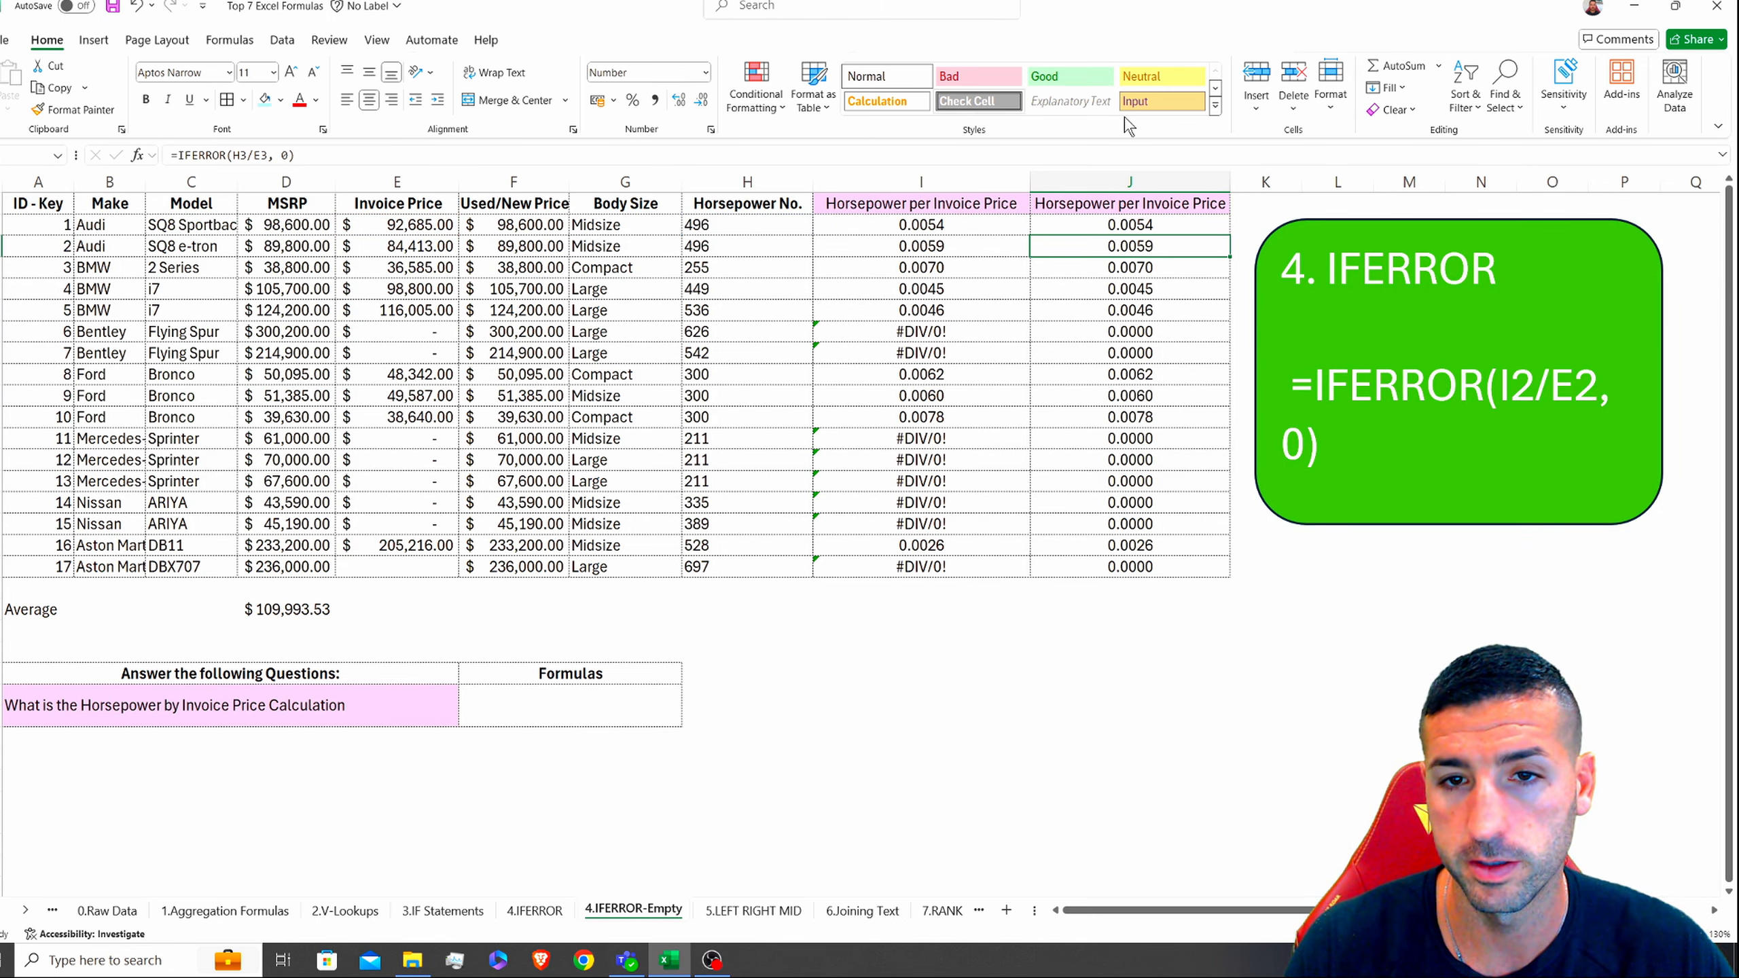
left_click(1186, 226)
double_click(1229, 241)
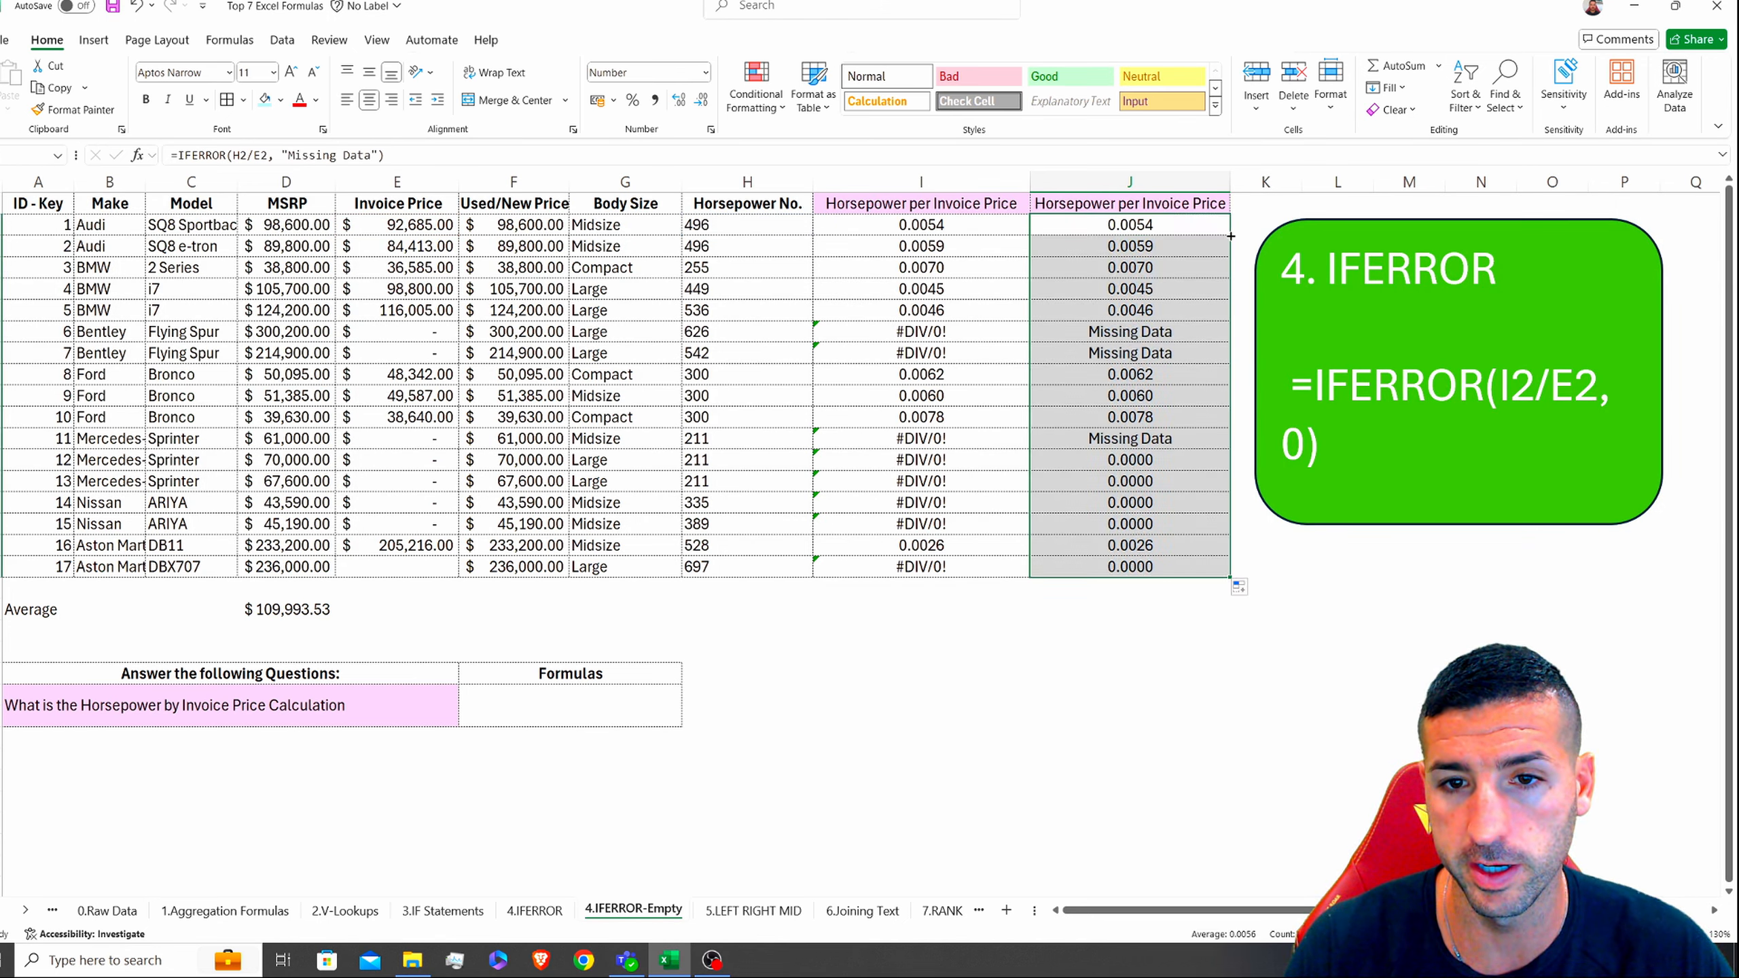
Step: Check the refilled IFERROR formula in J8, J12:J14 and J2
left_click(1179, 349)
left_click(1172, 438)
left_click(1170, 461)
left_click(1170, 482)
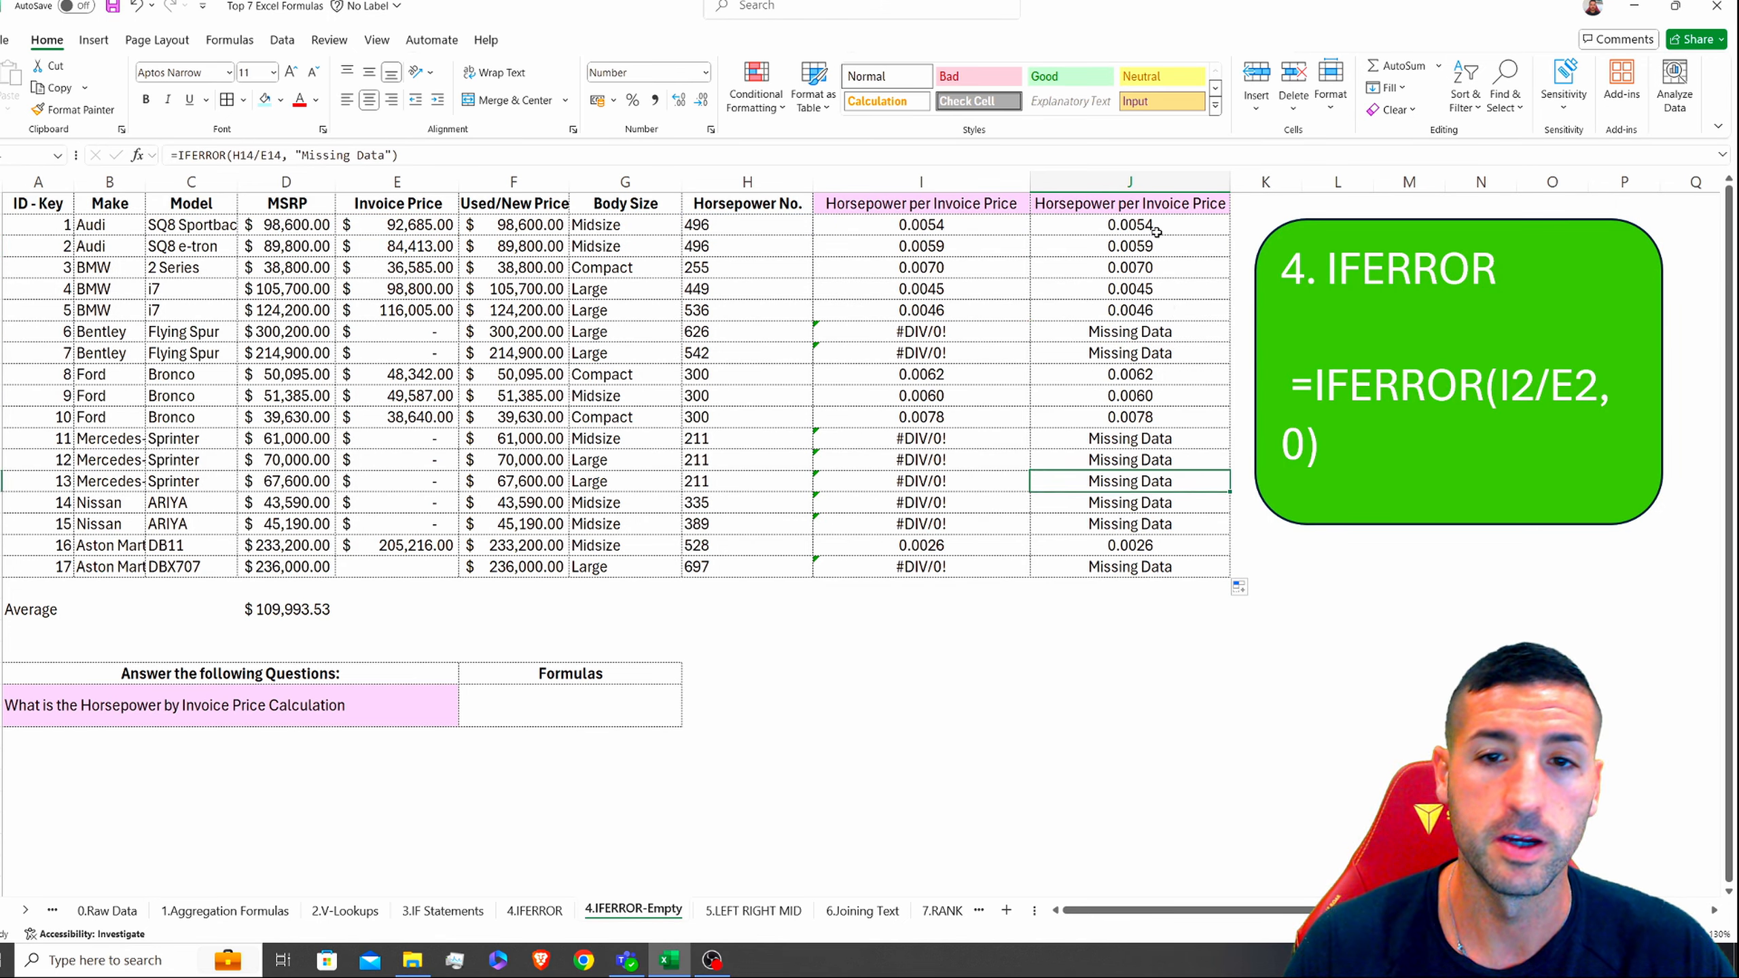
left_click(1154, 224)
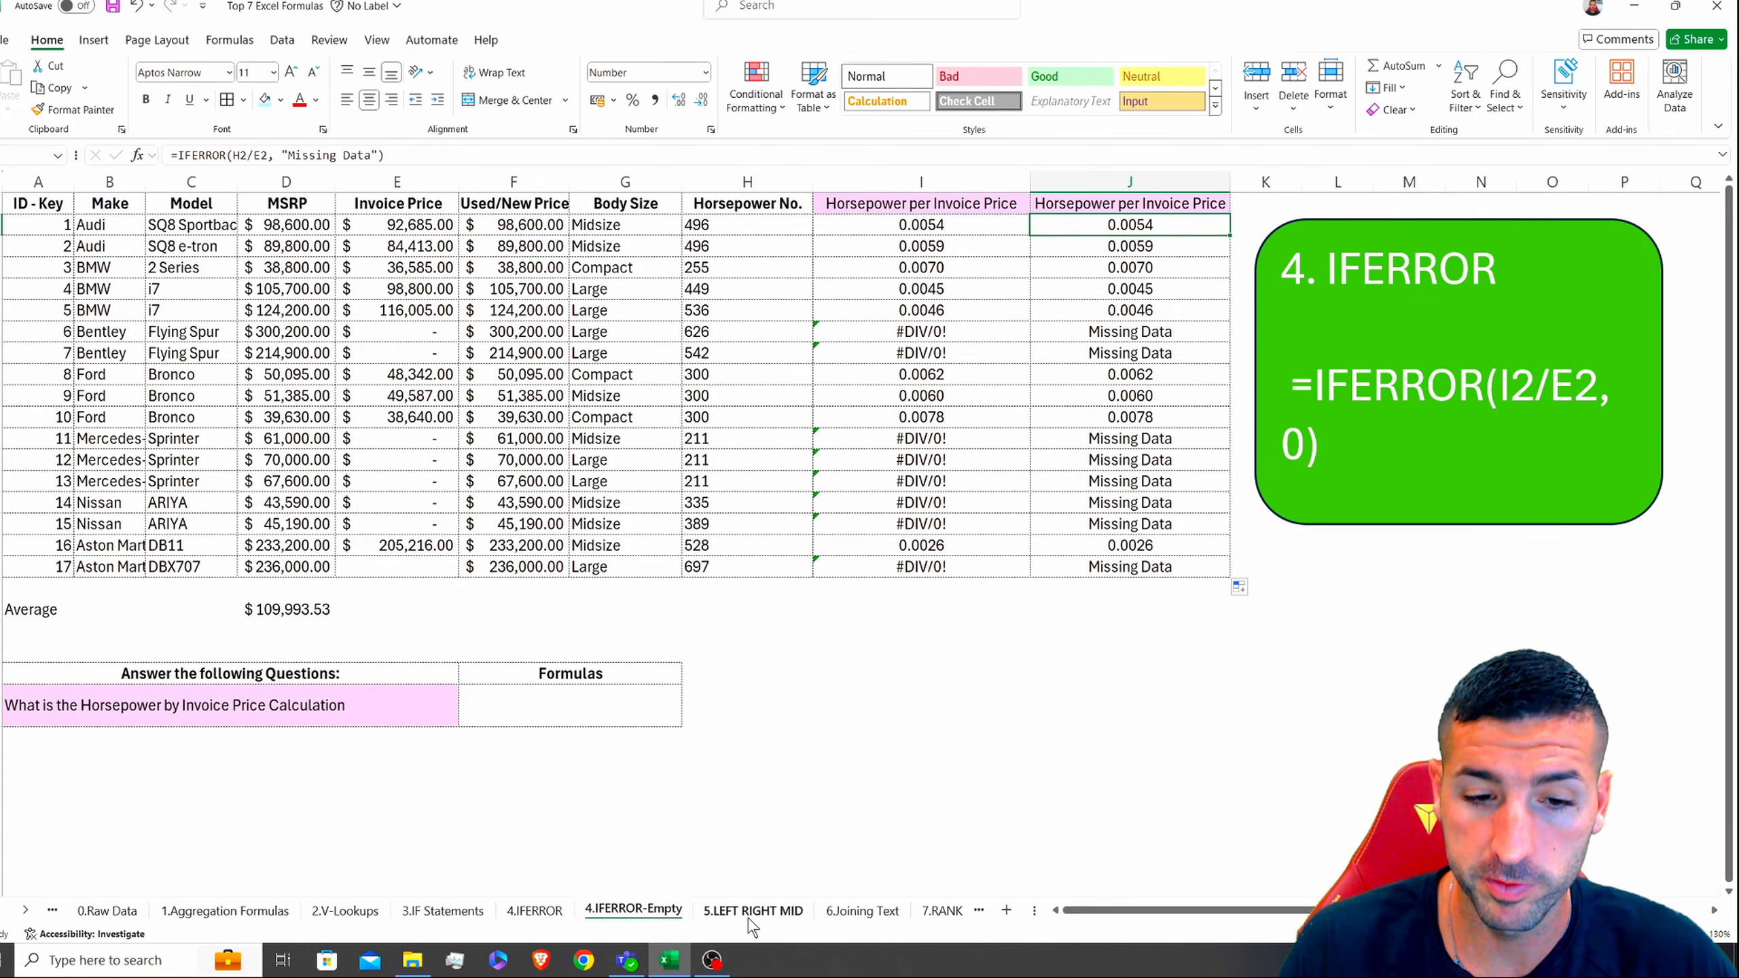
Step: Hide the finished 4.IFERROR-Empty sheet
left_click(753, 911)
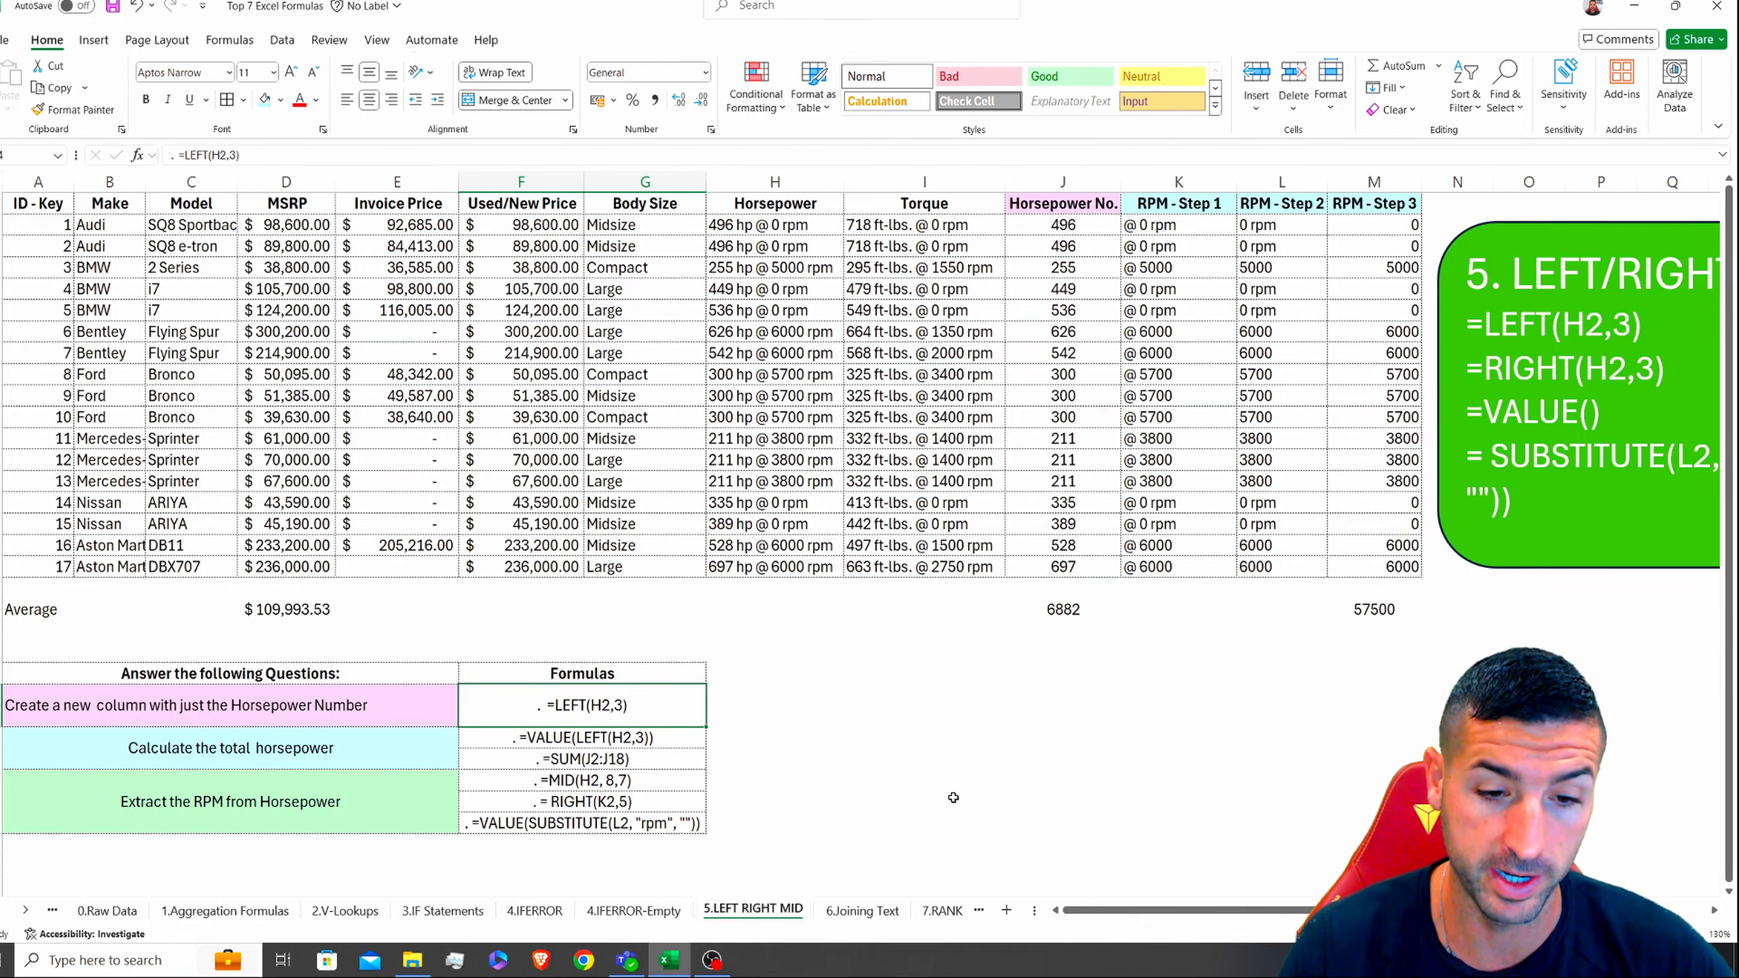
left_click(671, 916)
right_click(648, 916)
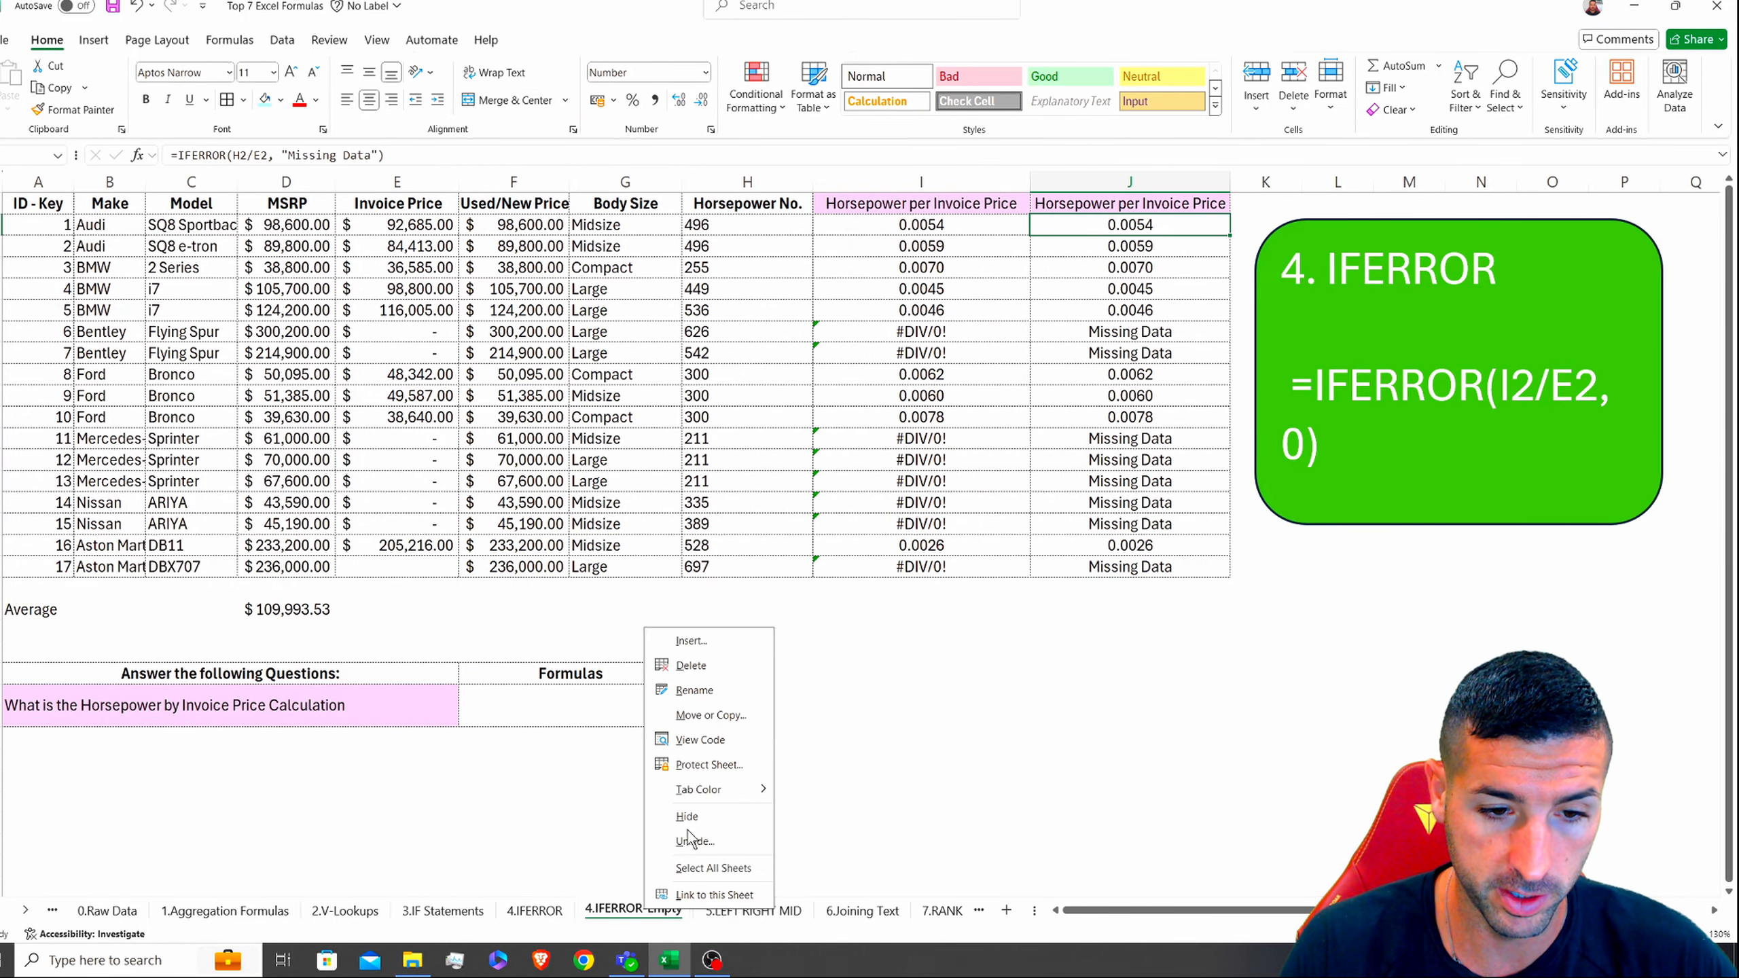
left_click(687, 816)
Step: Unhide the 5.LEFT RIGHT MID-Empty sheet
right_click(638, 911)
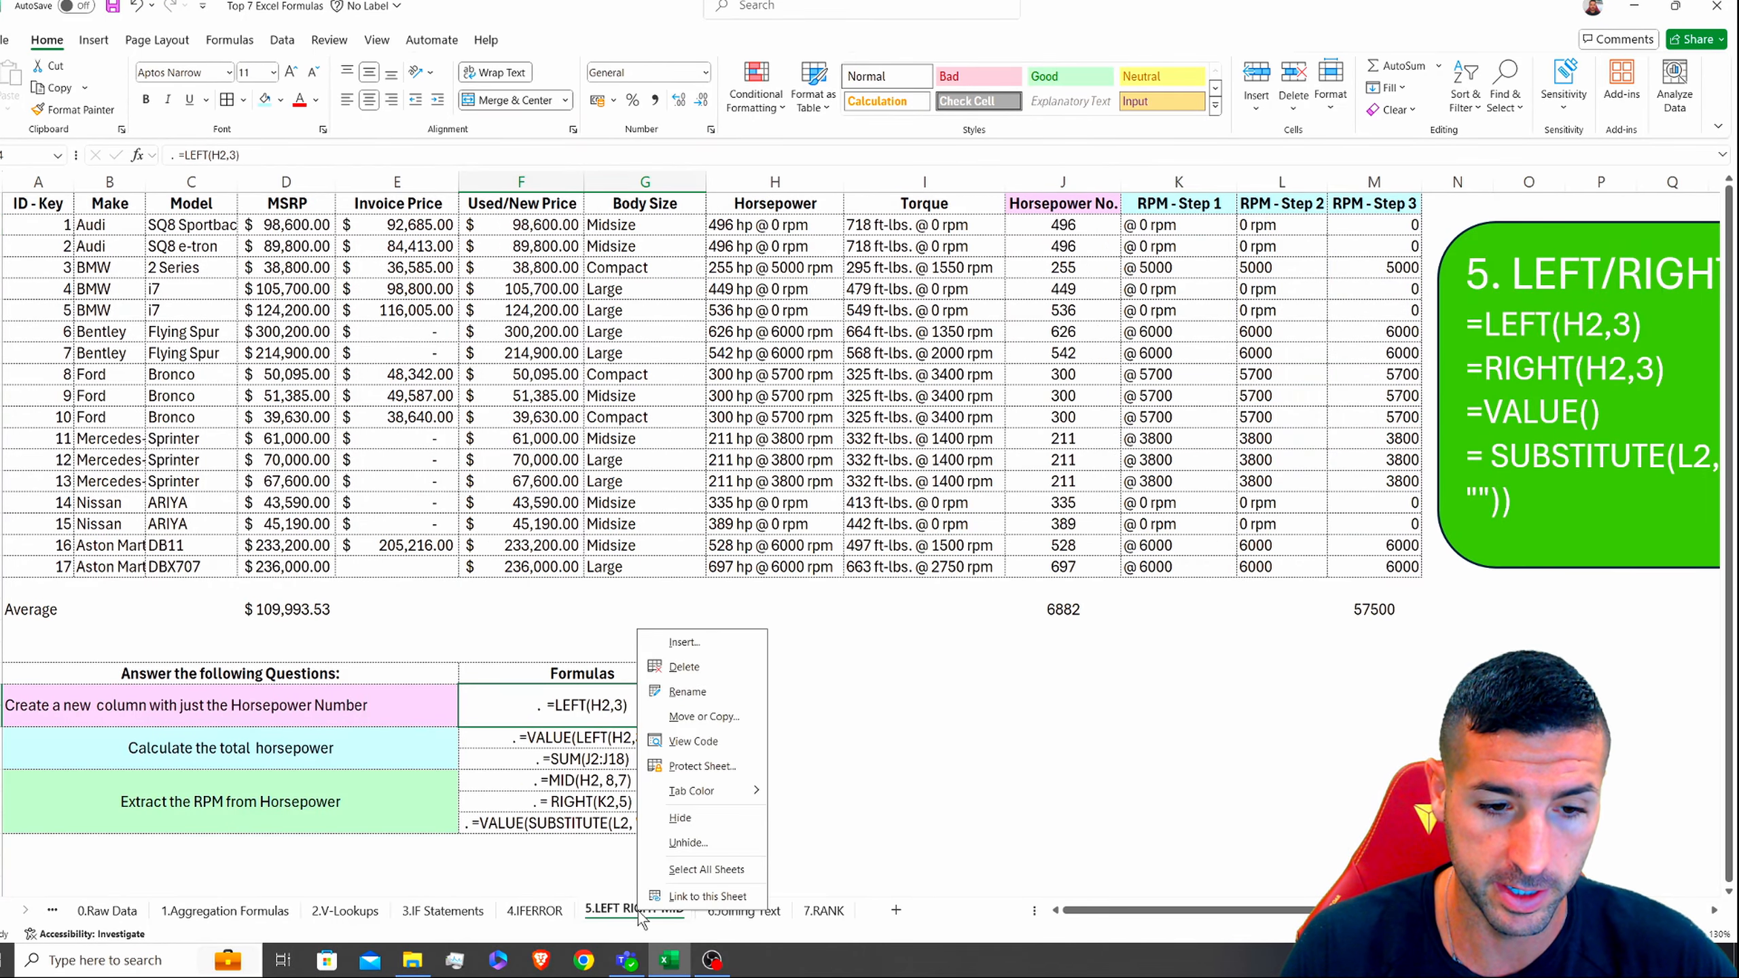
left_click(687, 843)
left_click(654, 862)
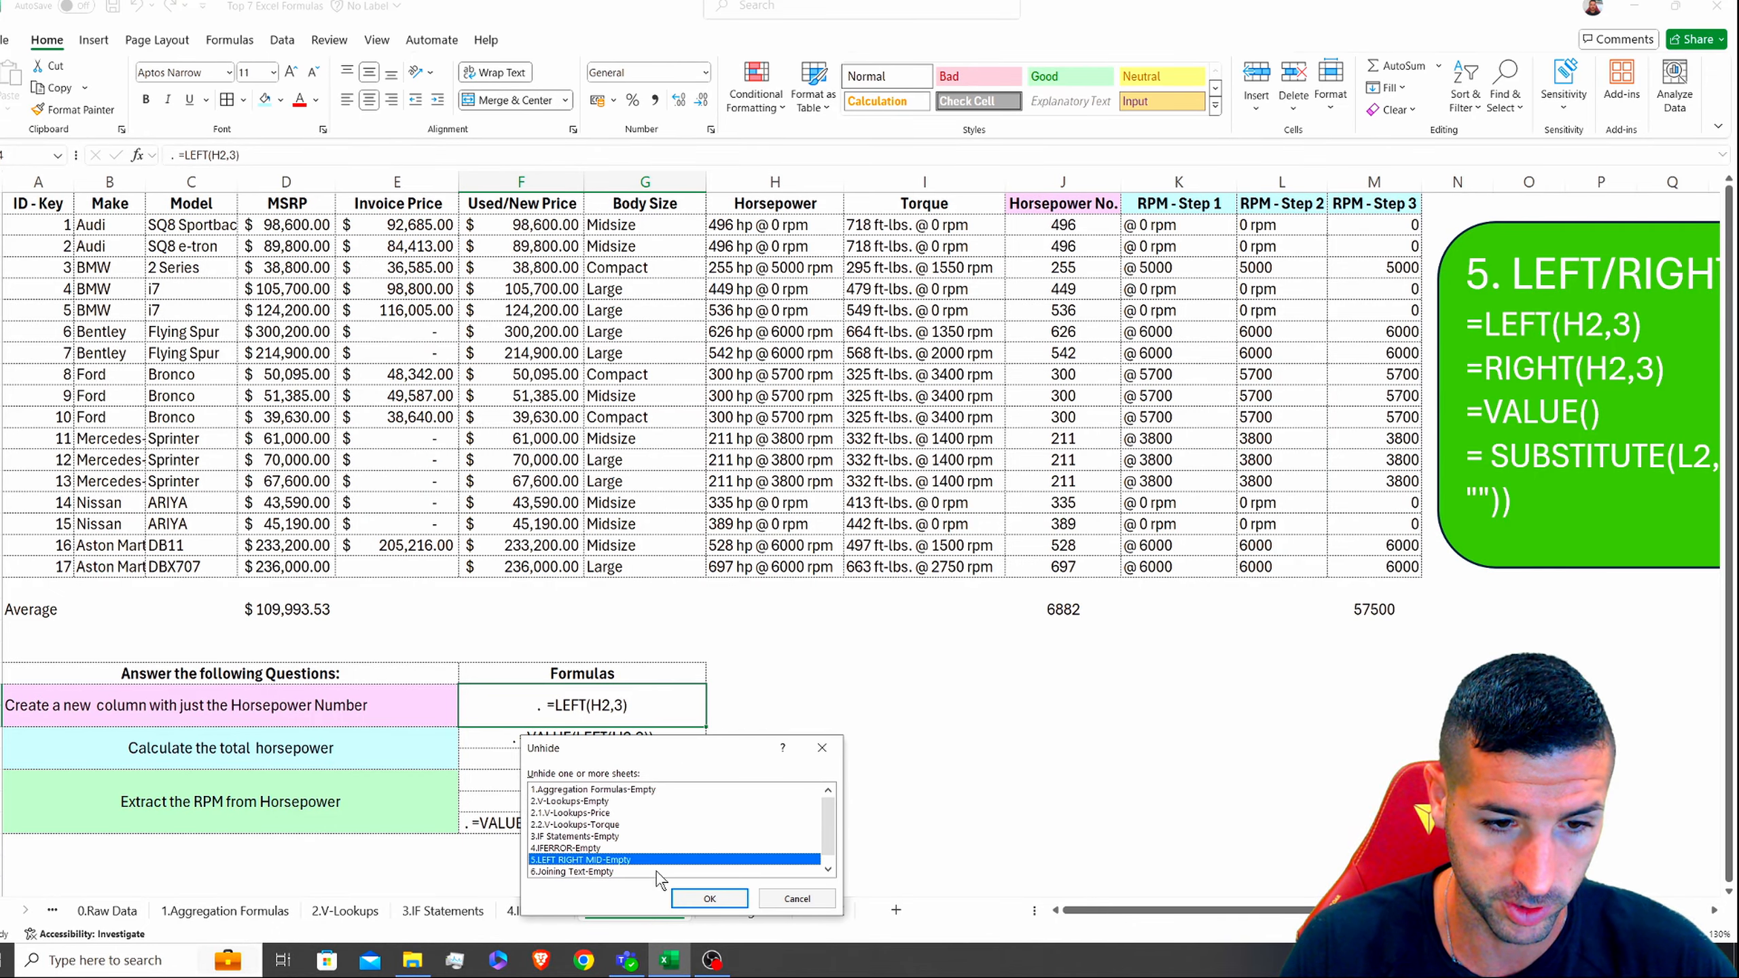
left_click(709, 897)
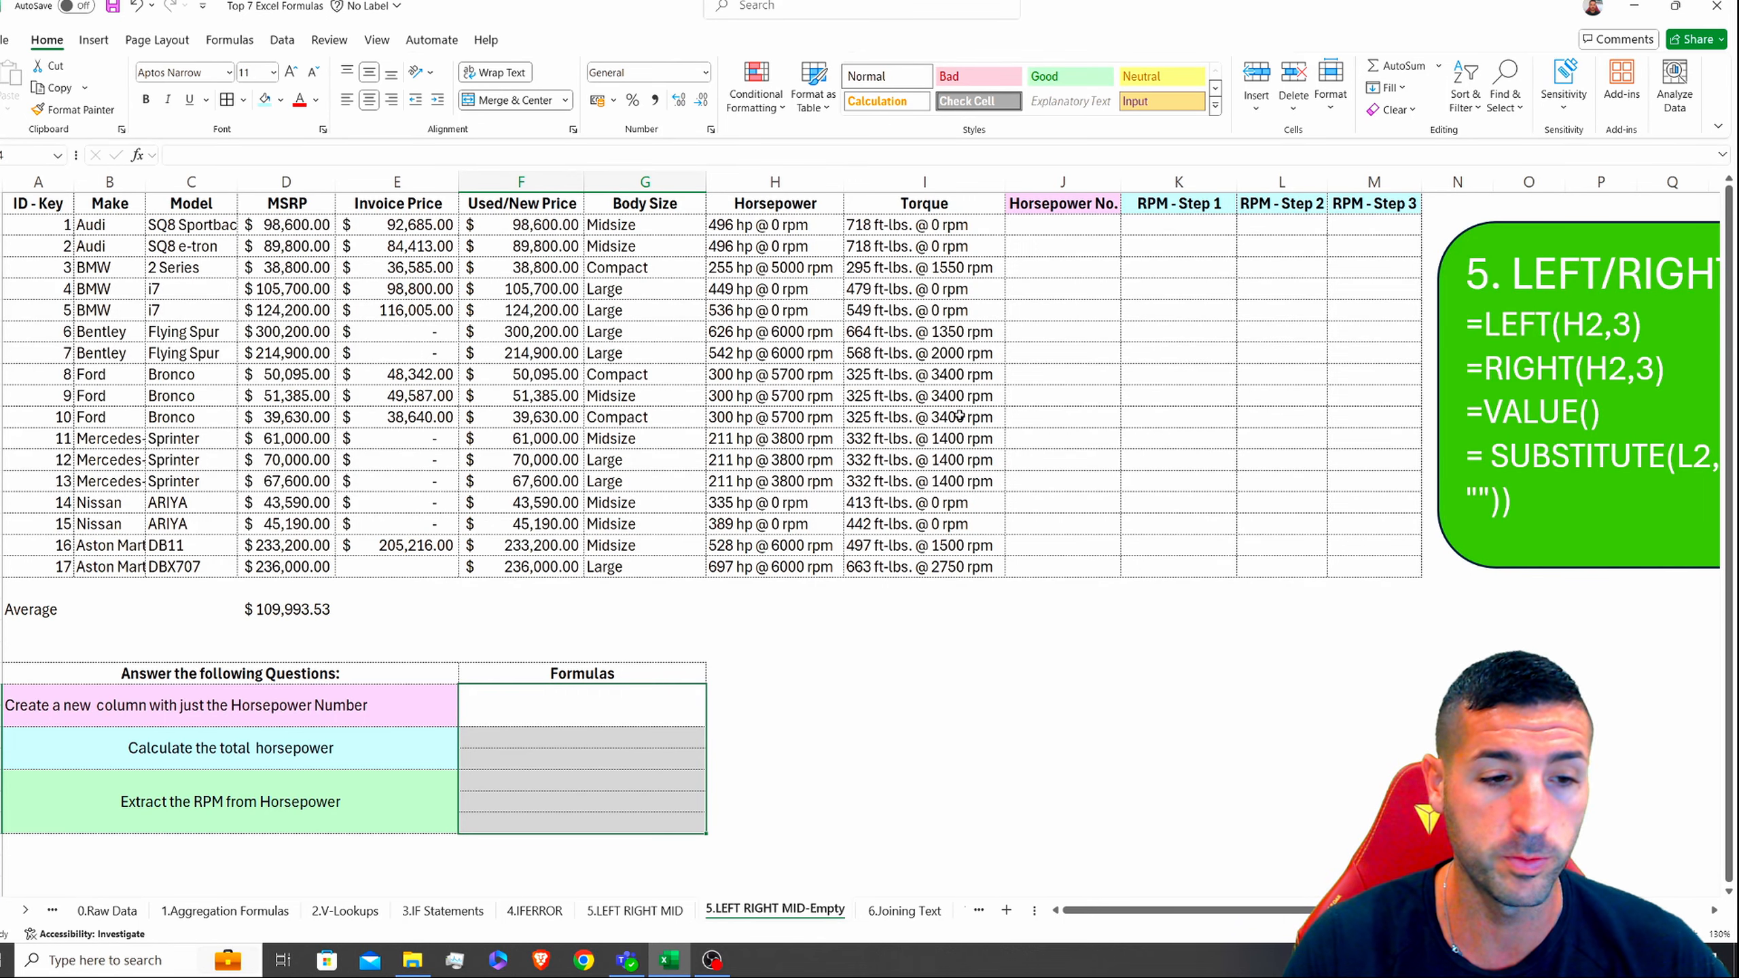
Step: Extract the horsepower number from the Horsepower text by entering =LEFT(H2,3) in J2 and filling it down to J18
left_click(340, 694)
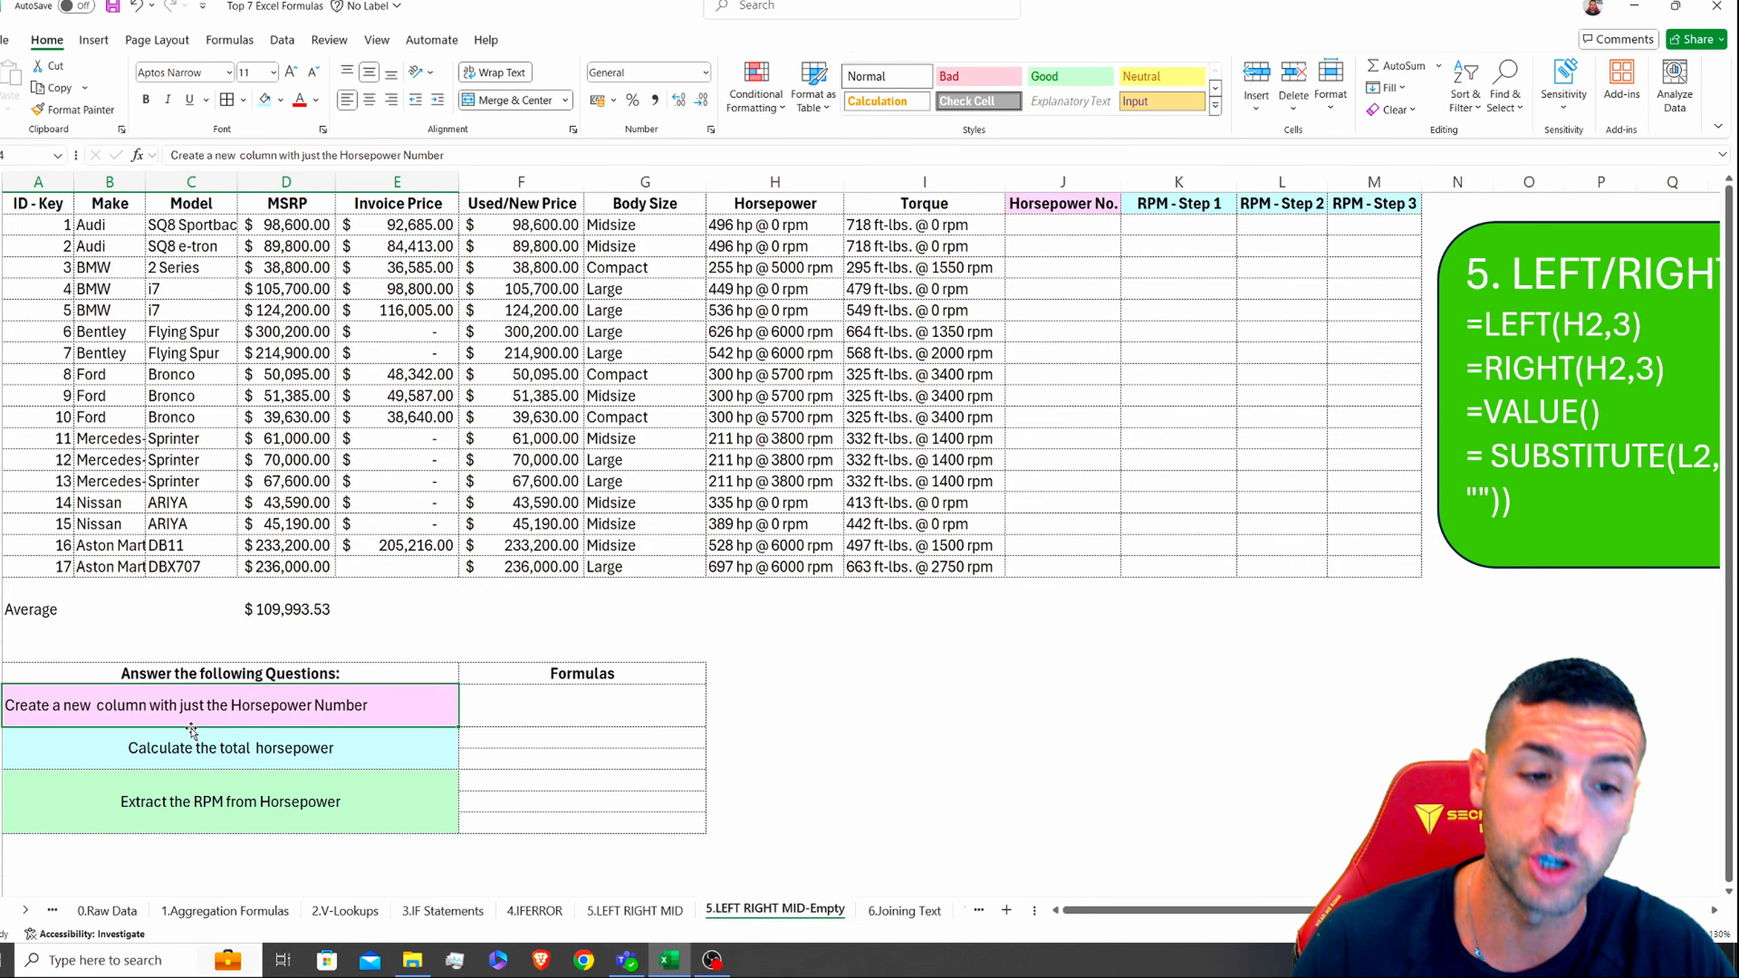
left_click(796, 226)
left_click_drag(797, 226, 849, 590)
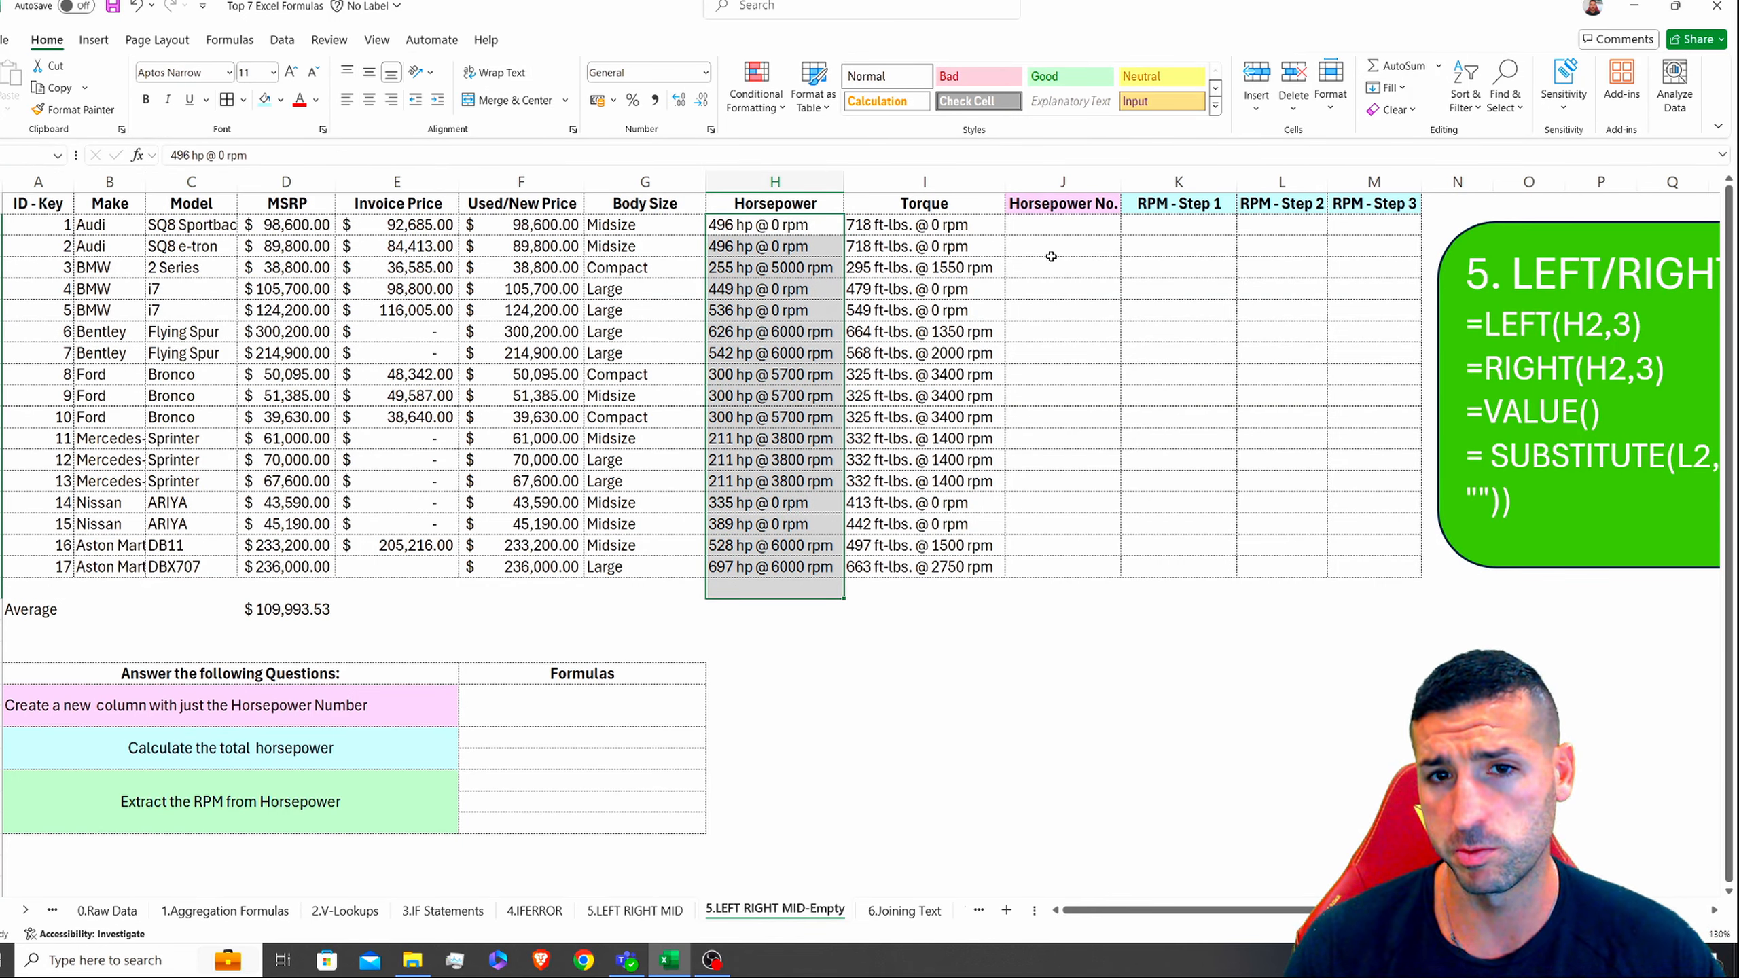
left_click(1066, 232)
type("=")
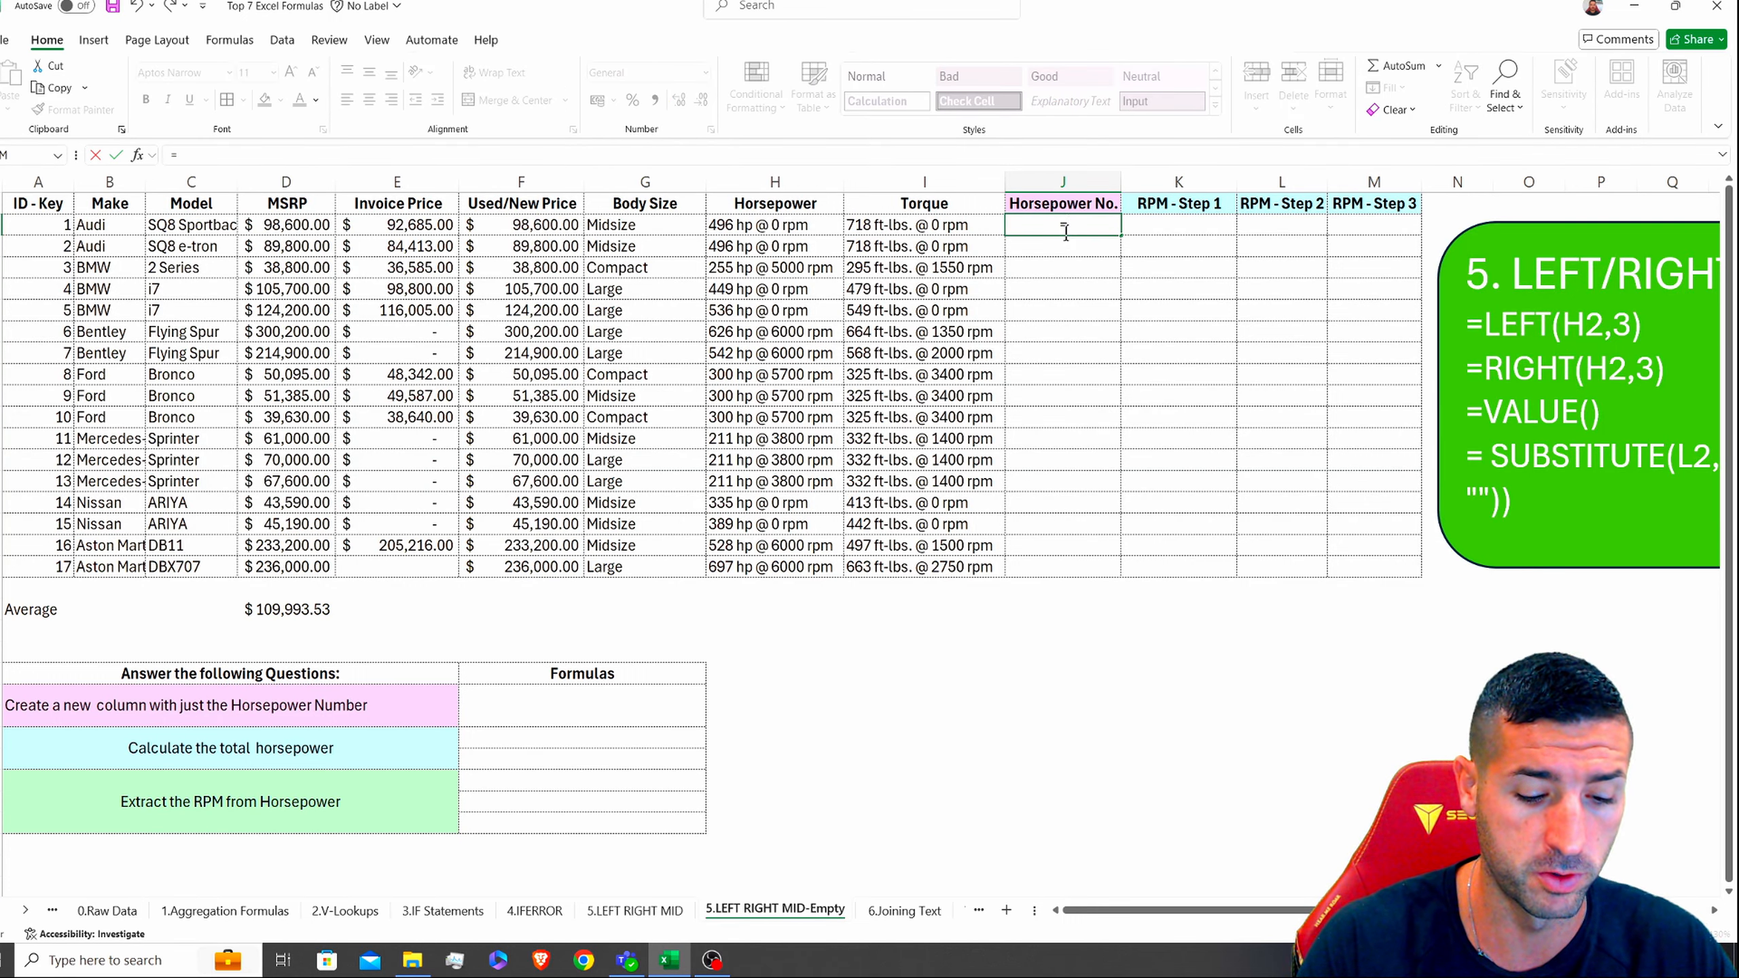
type("left(")
left_click(770, 225)
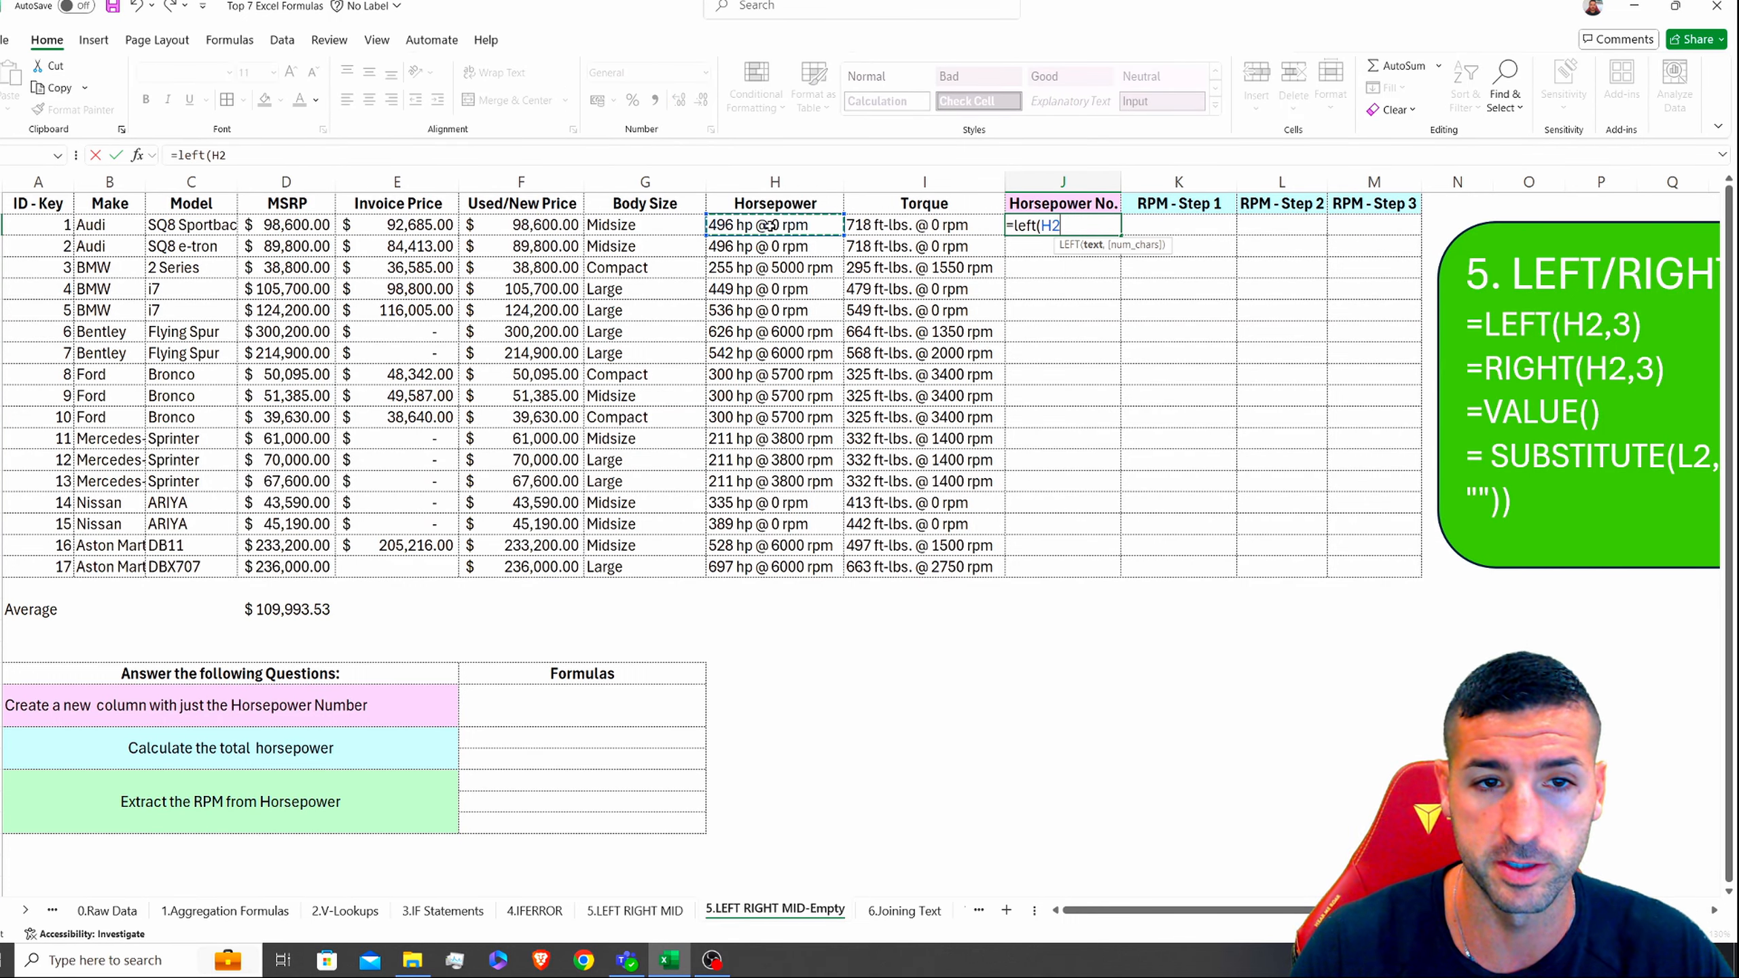
type(",3)")
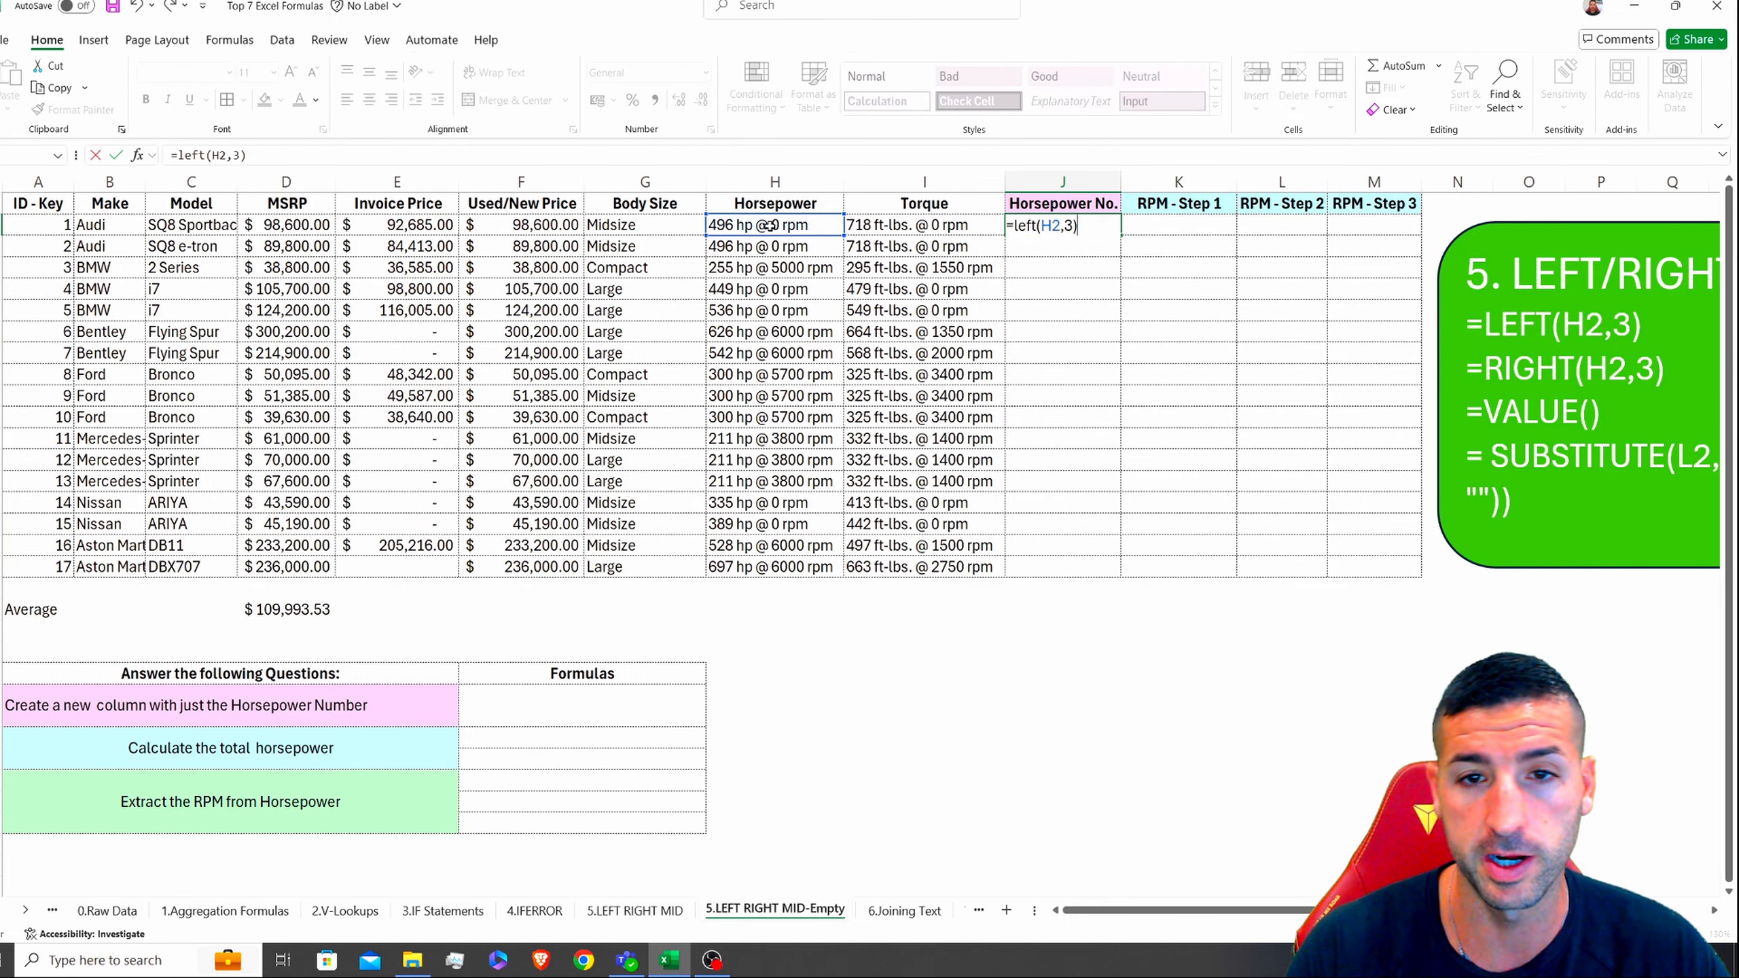
key("Return")
left_click(1108, 229)
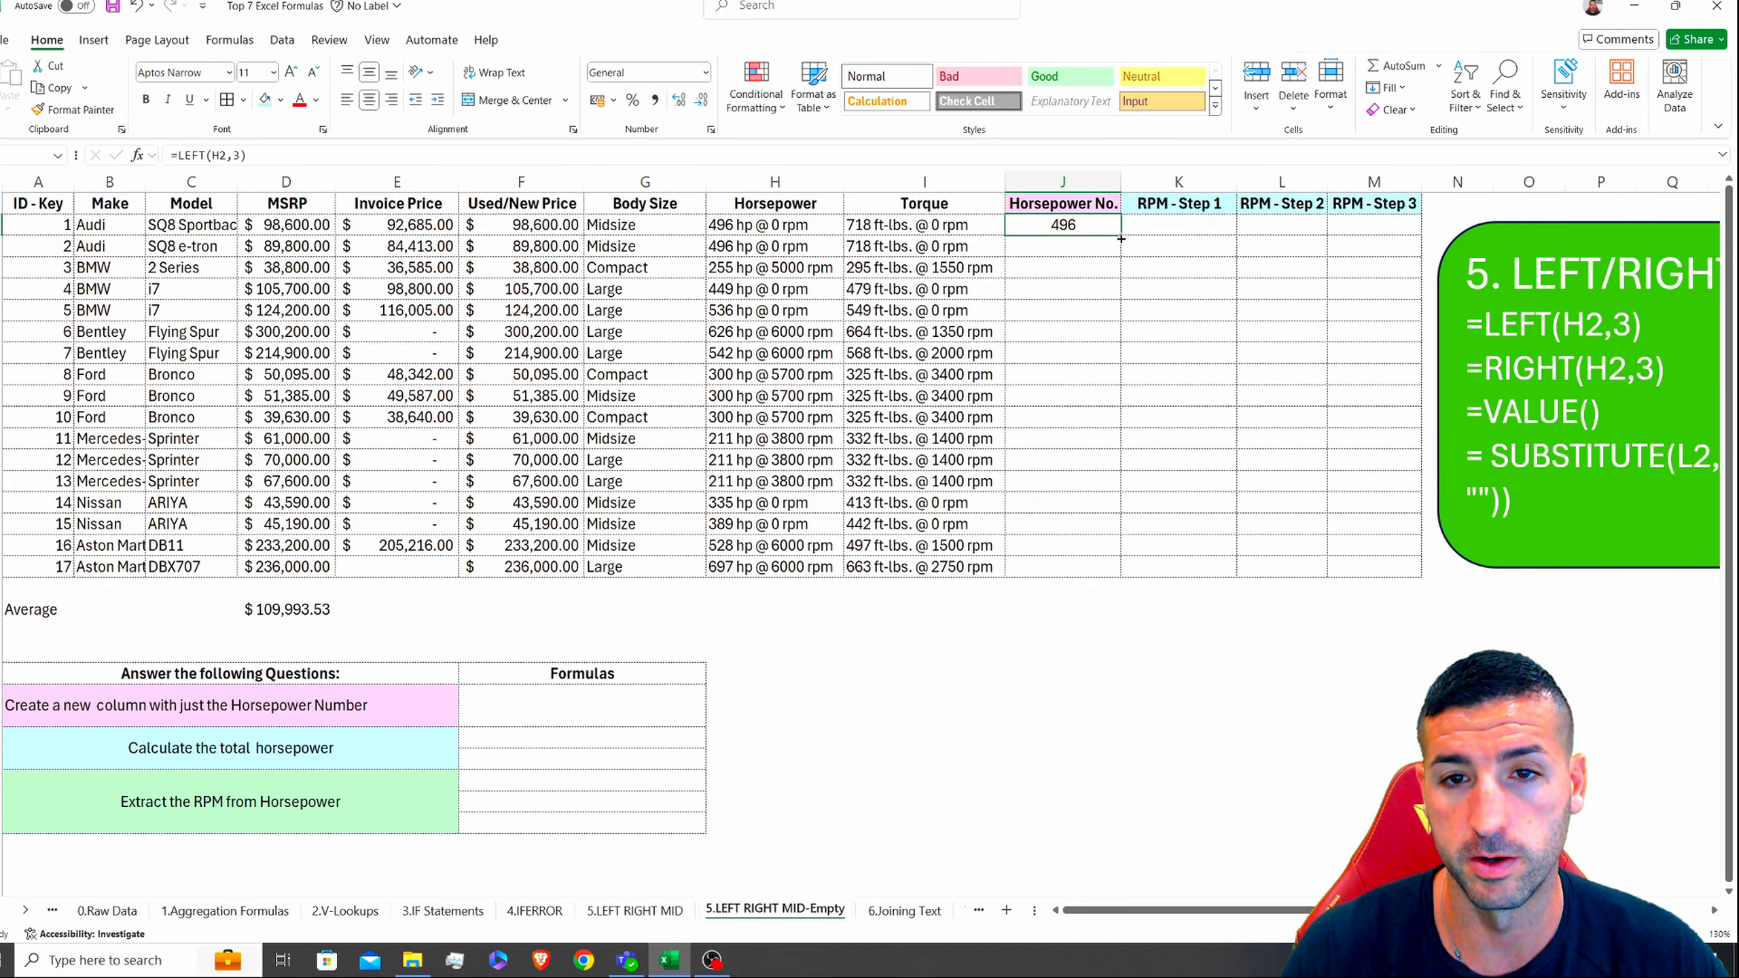
double_click(1120, 235)
Step: Compare the Horsepower text in column H with the extracted numbers in J2:J4
left_click_drag(725, 247, 727, 556)
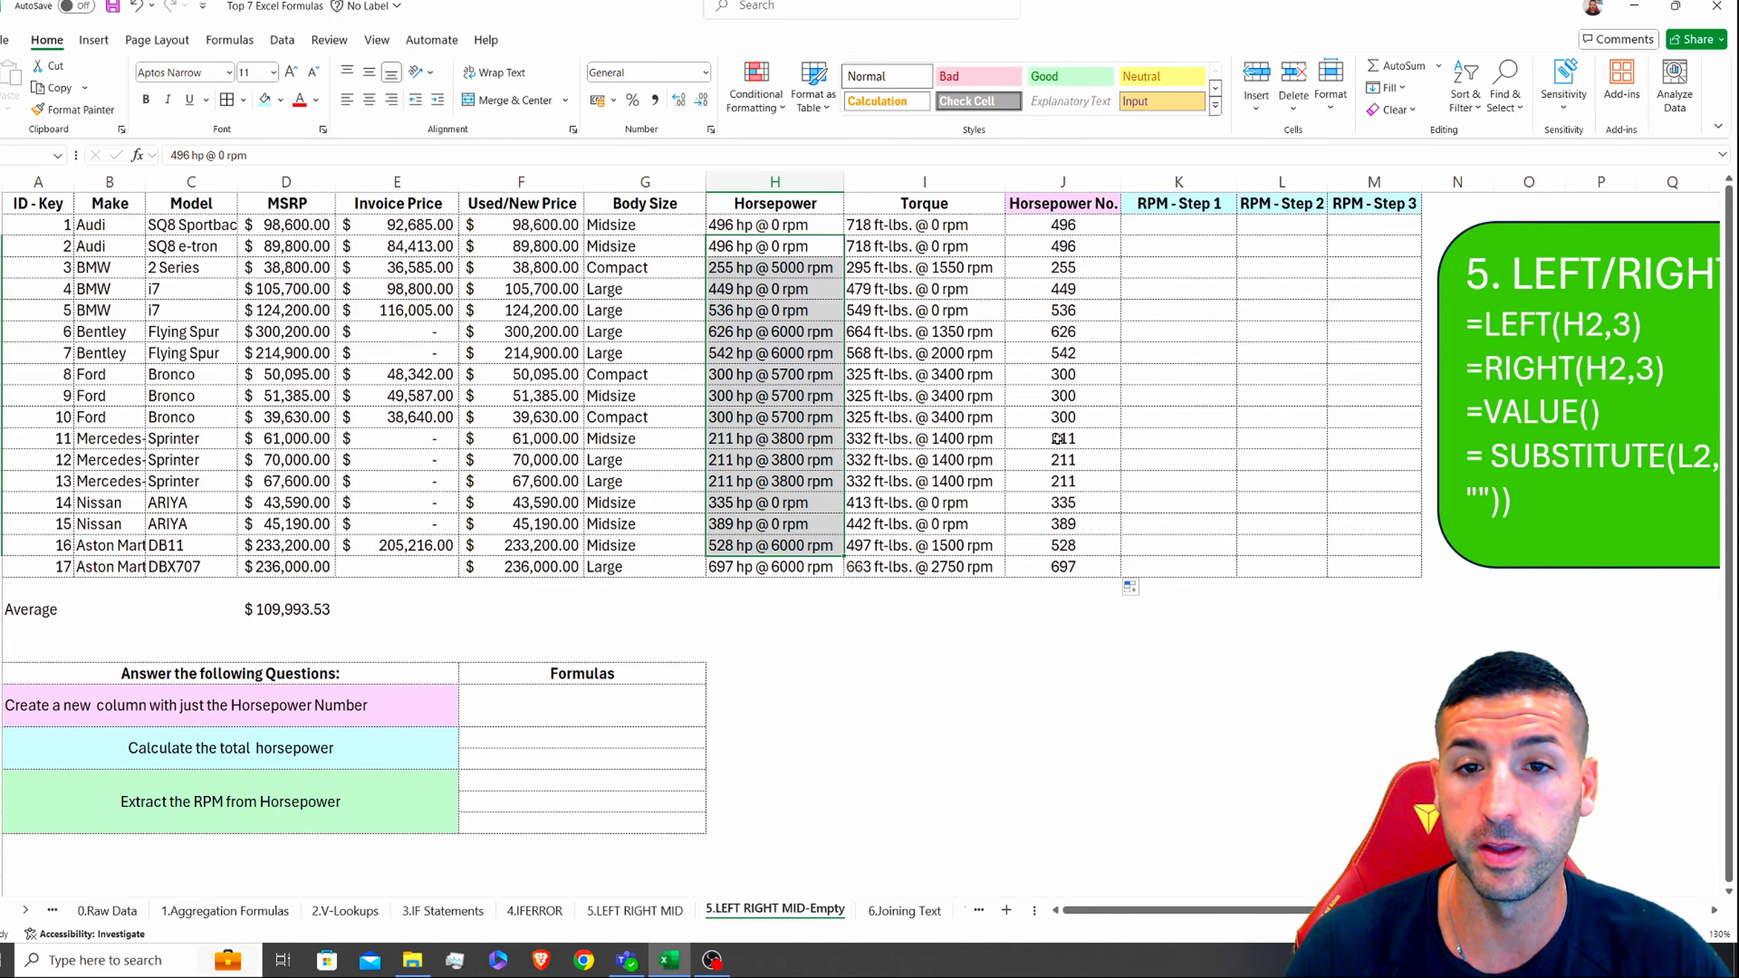
left_click(1075, 225)
left_click(1069, 248)
left_click(1070, 268)
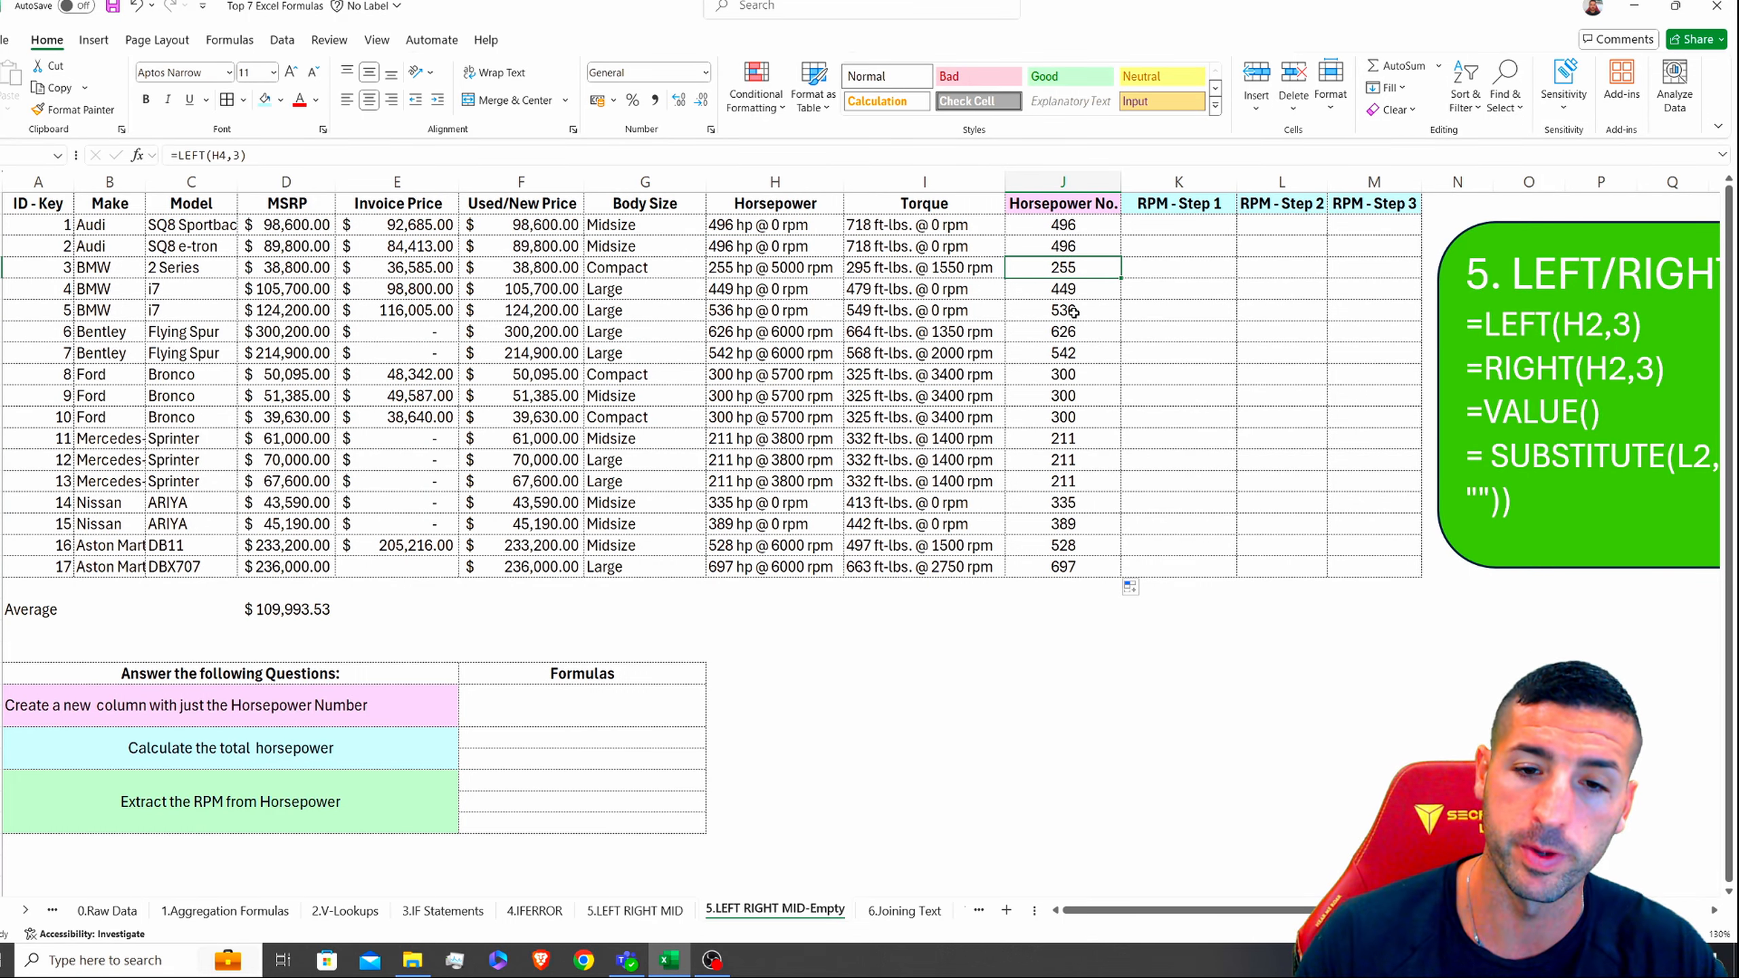
Step: Total the Horsepower No. column by entering =SUM(J2:J18) in J20
left_click(1056, 629)
left_click(1059, 615)
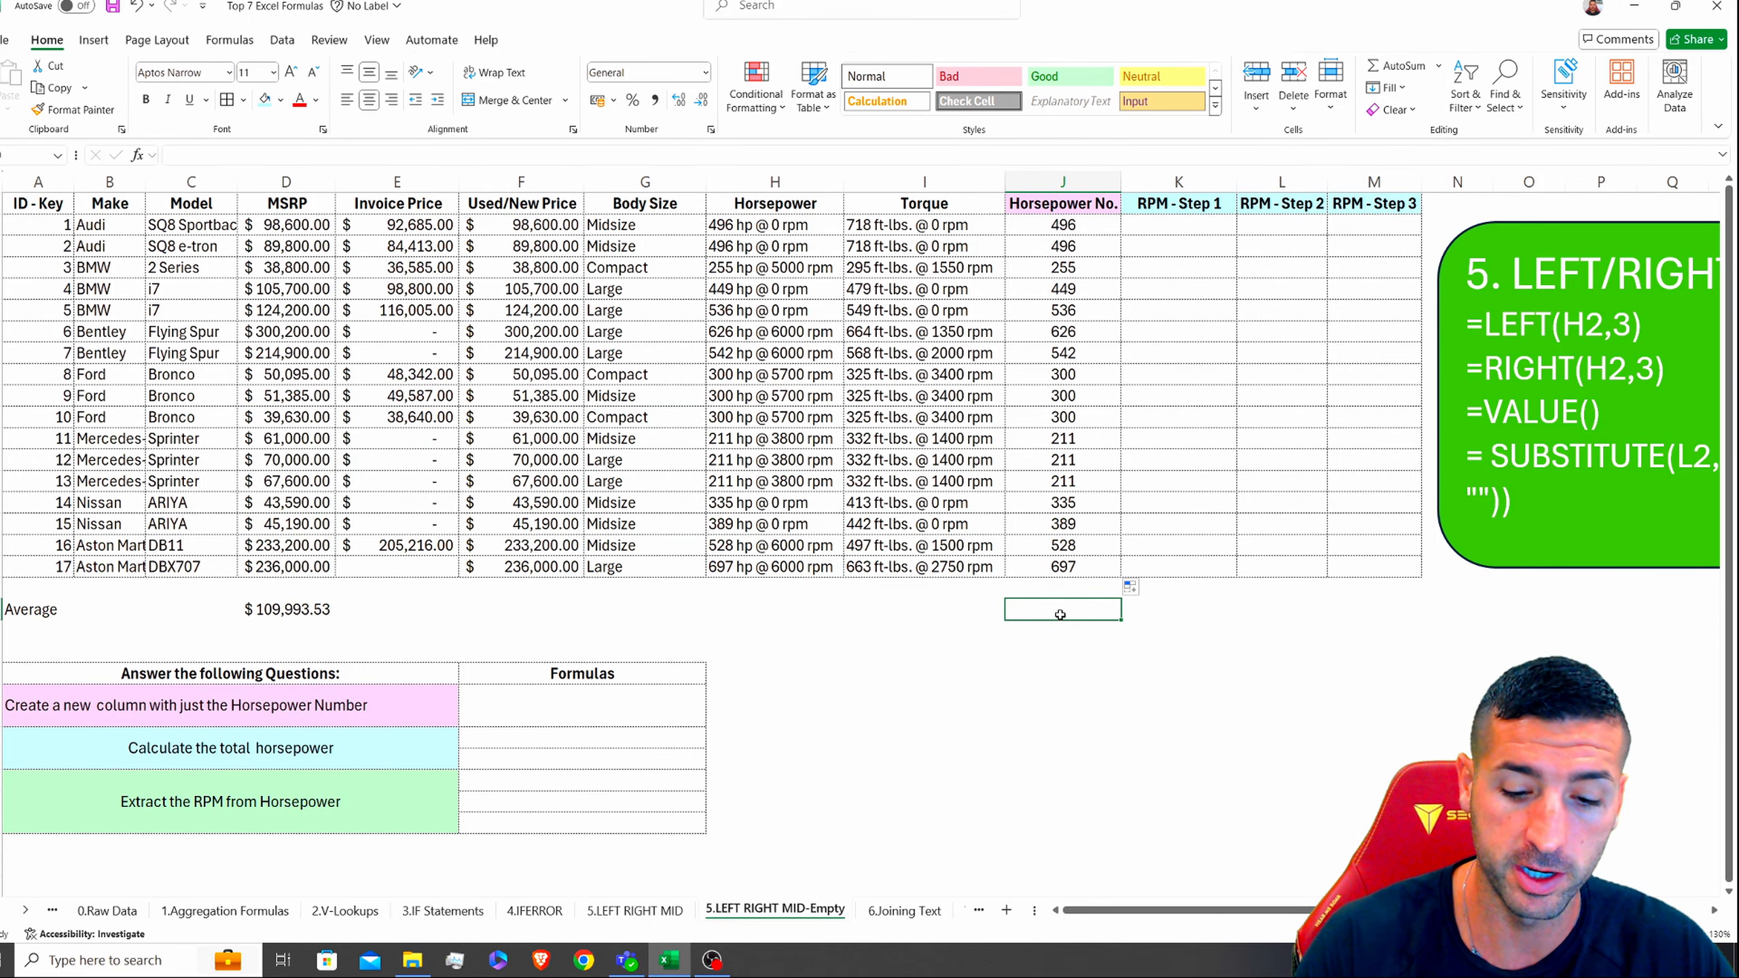
type("=suum(")
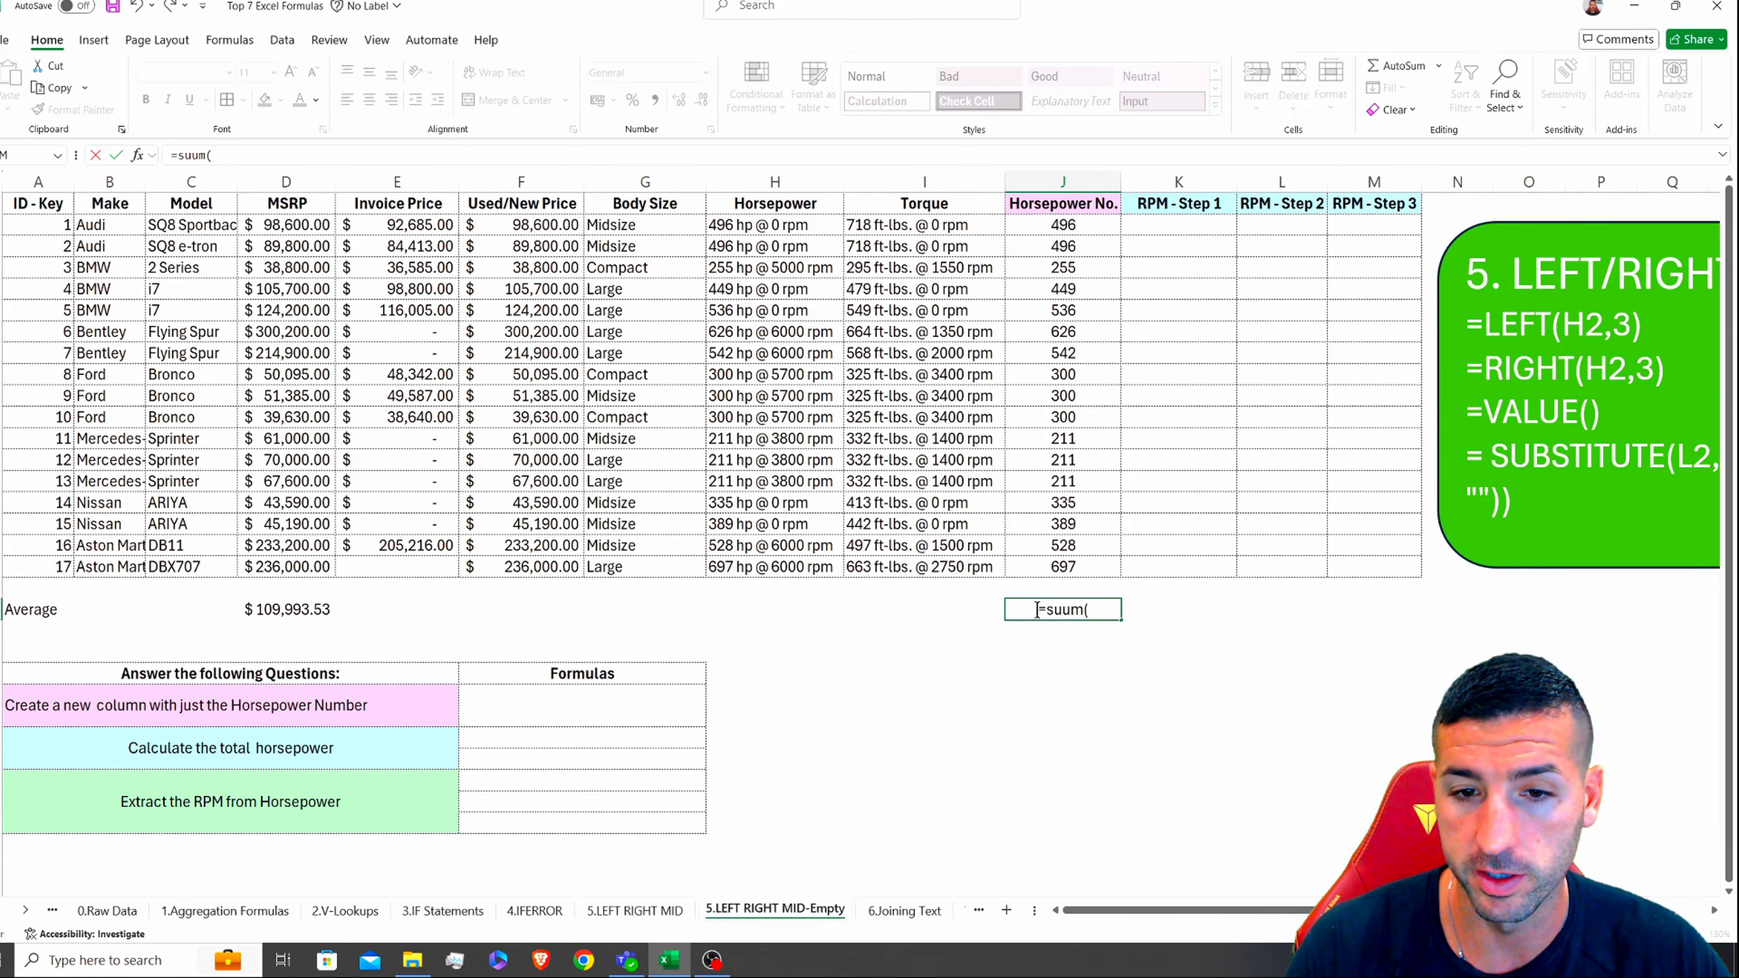
key("BackSpace")
left_click(1061, 560)
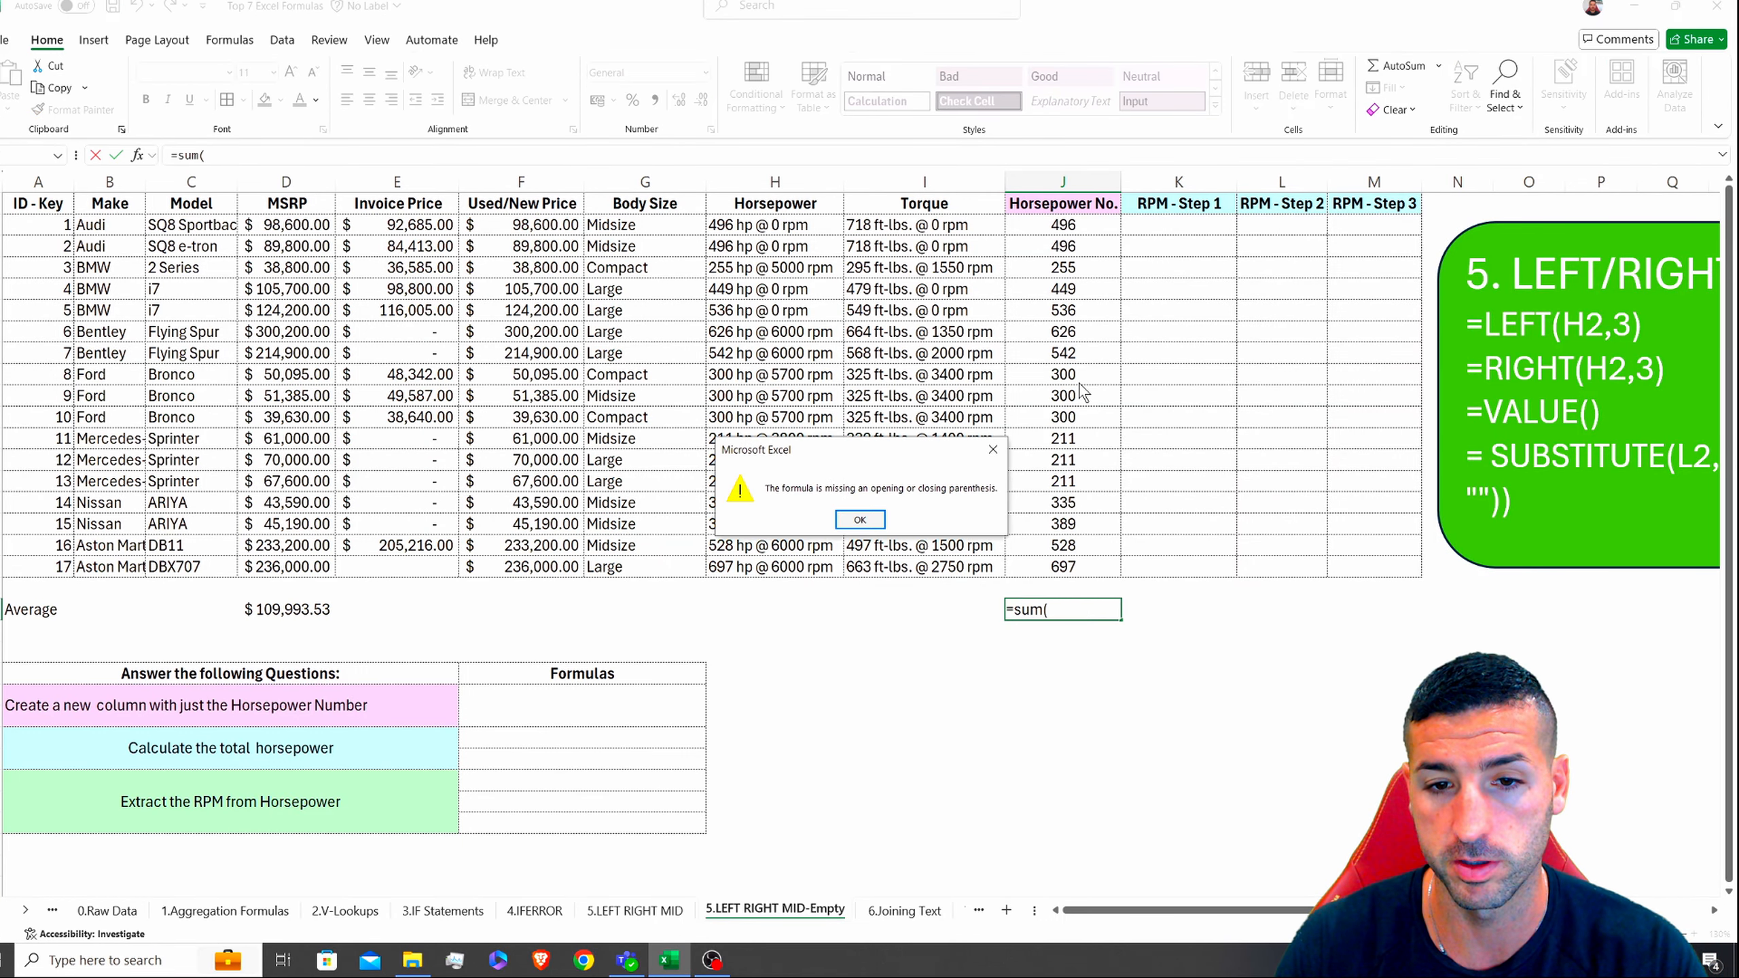
left_click(865, 521)
left_click_drag(1062, 563, 1062, 225)
key("Return")
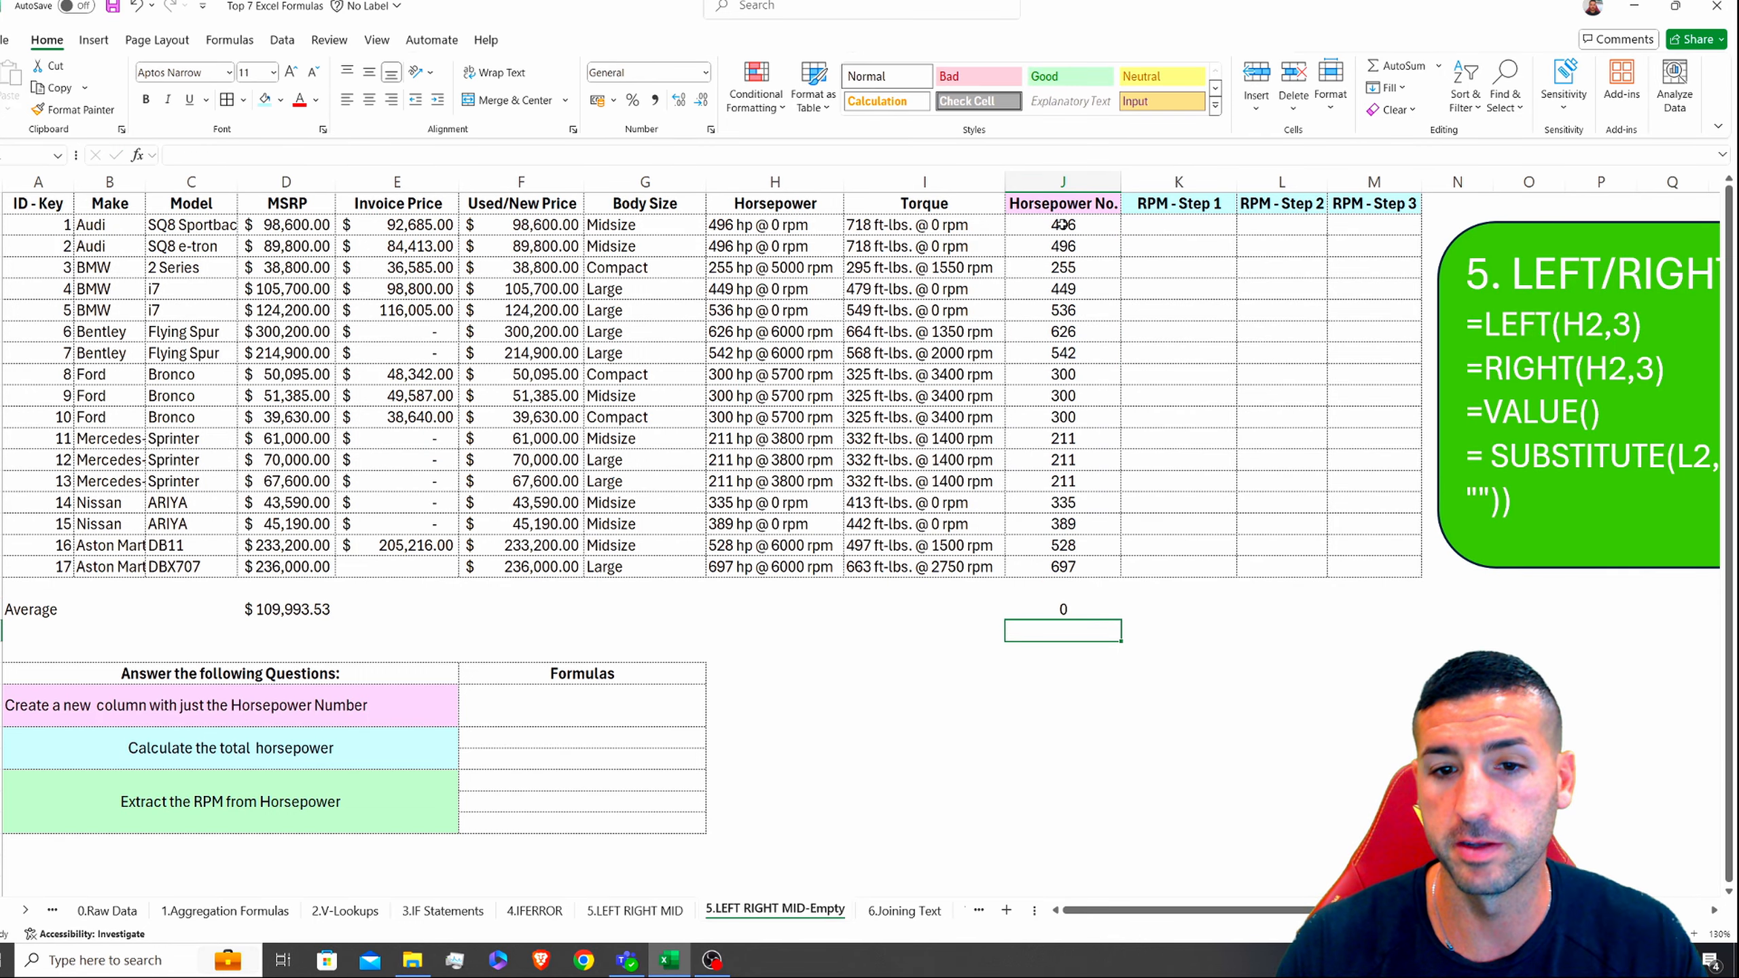
left_click(1048, 608)
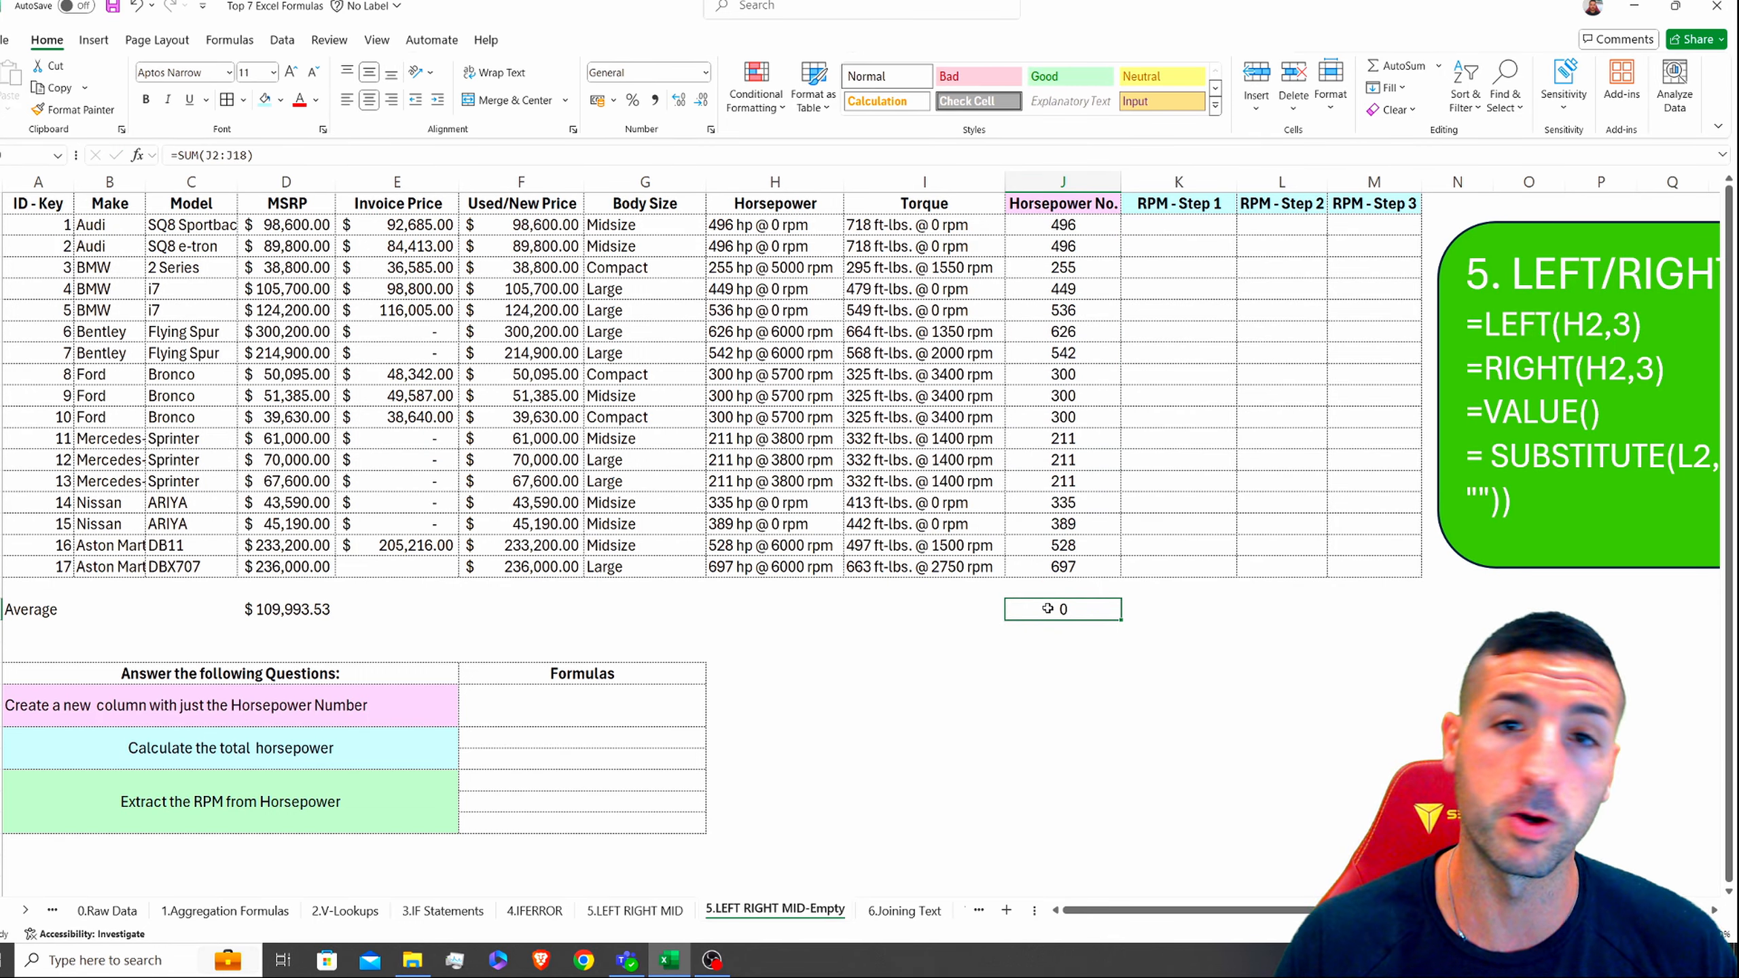
Step: Convert the extracted horsepower text to numbers by changing J2 to =VALUE(LEFT(H2,3)) and filling it down to J18
left_click(1109, 226)
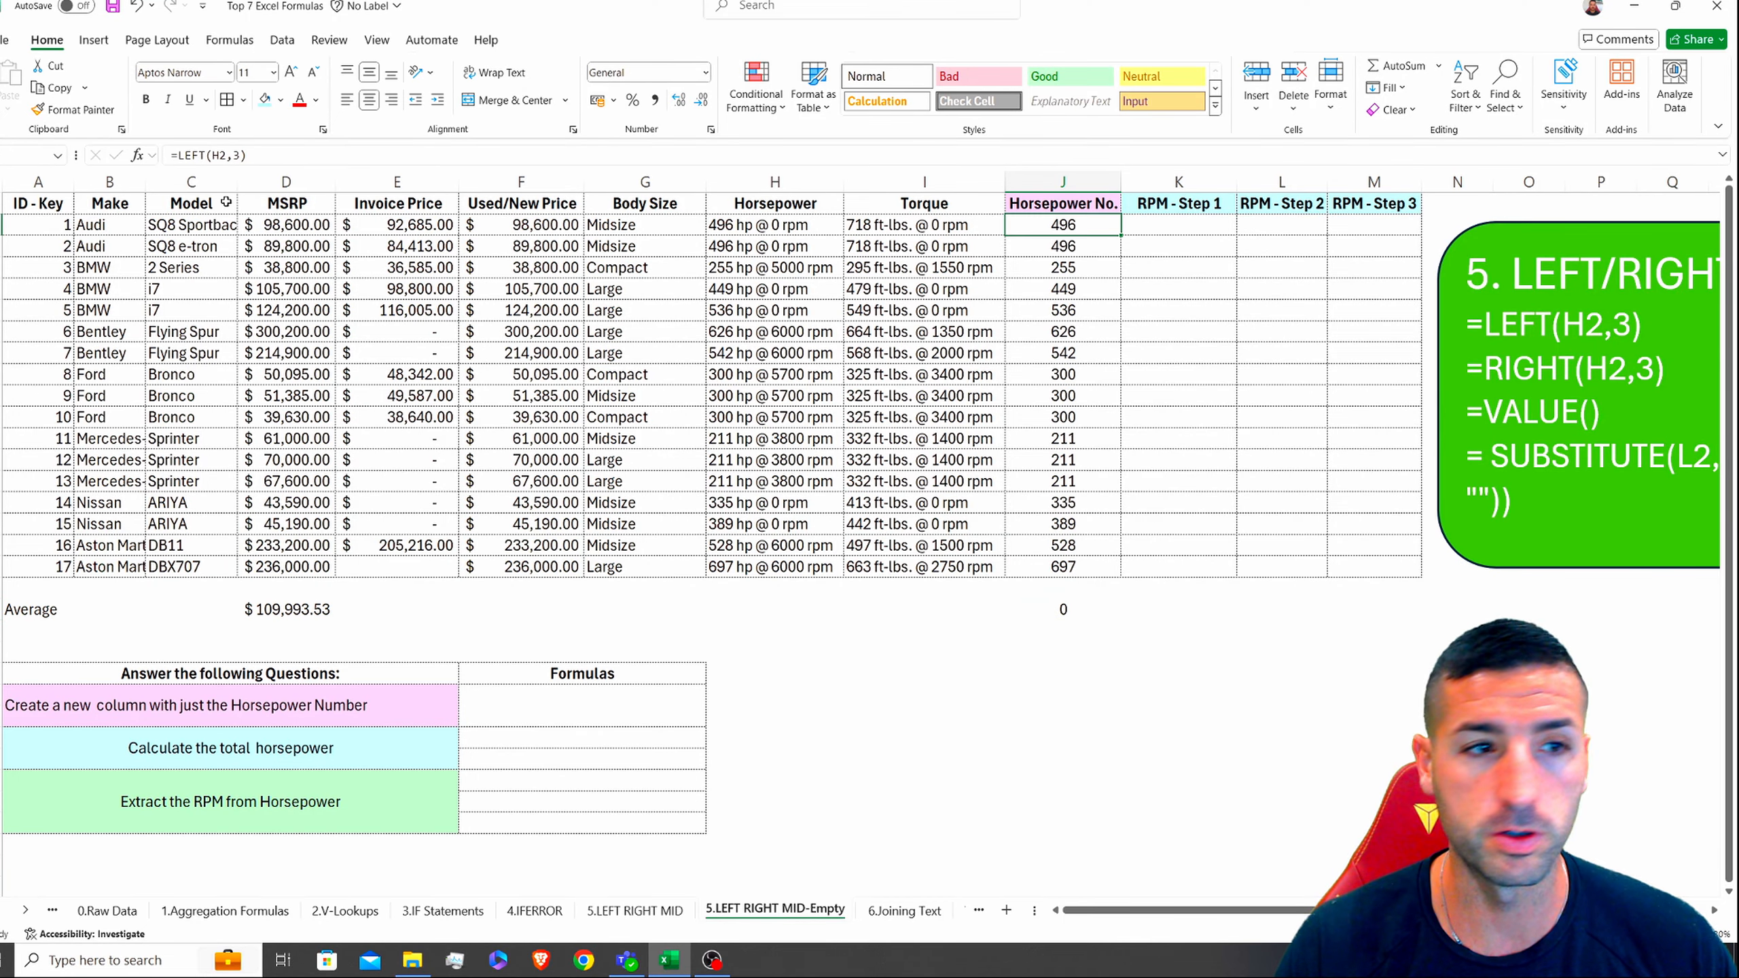
left_click(180, 154)
type("va")
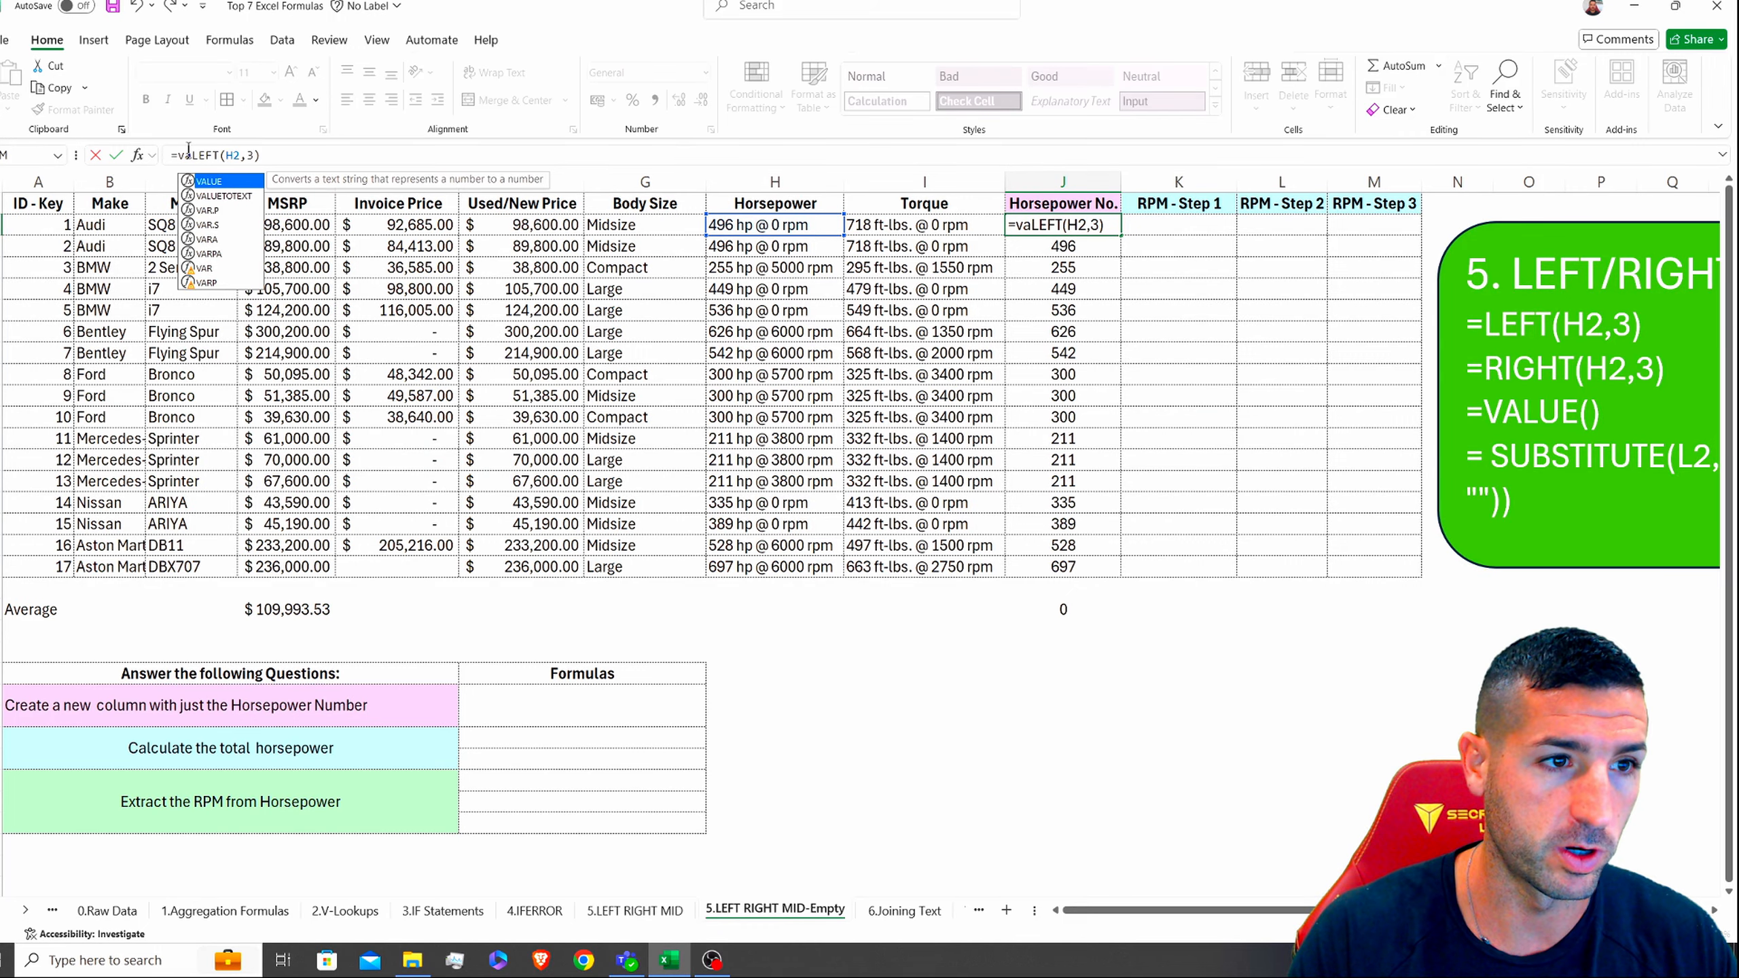
type("lue(")
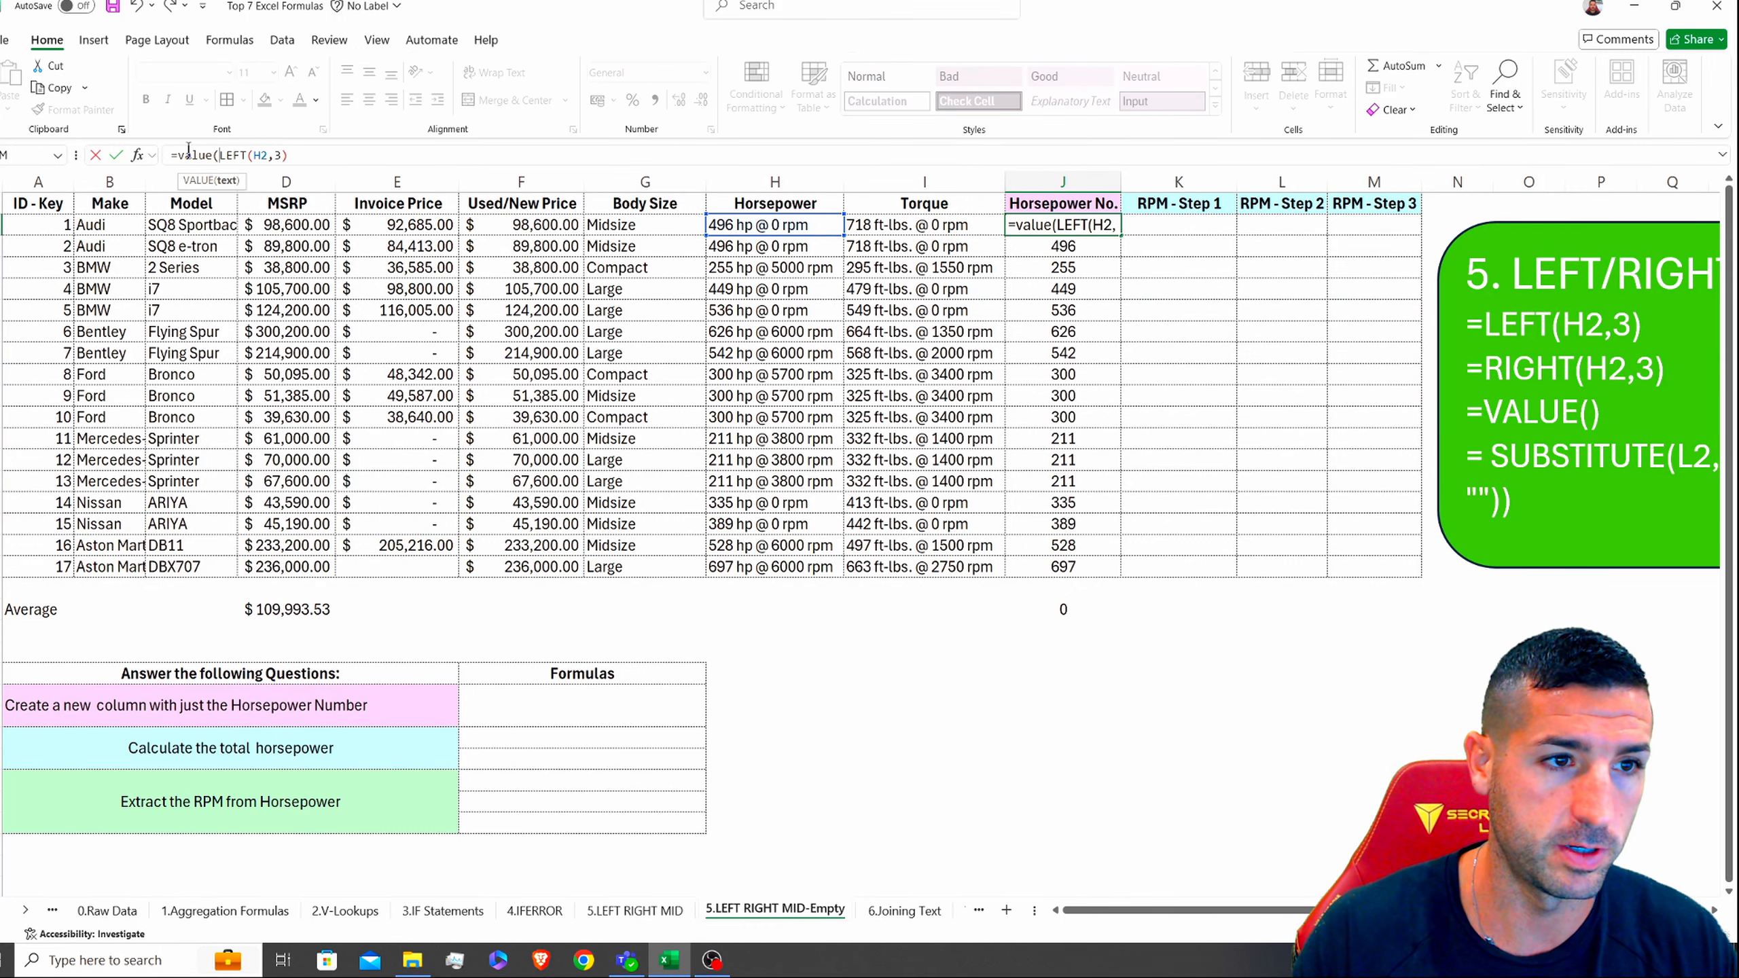
left_click(324, 156)
key("Return")
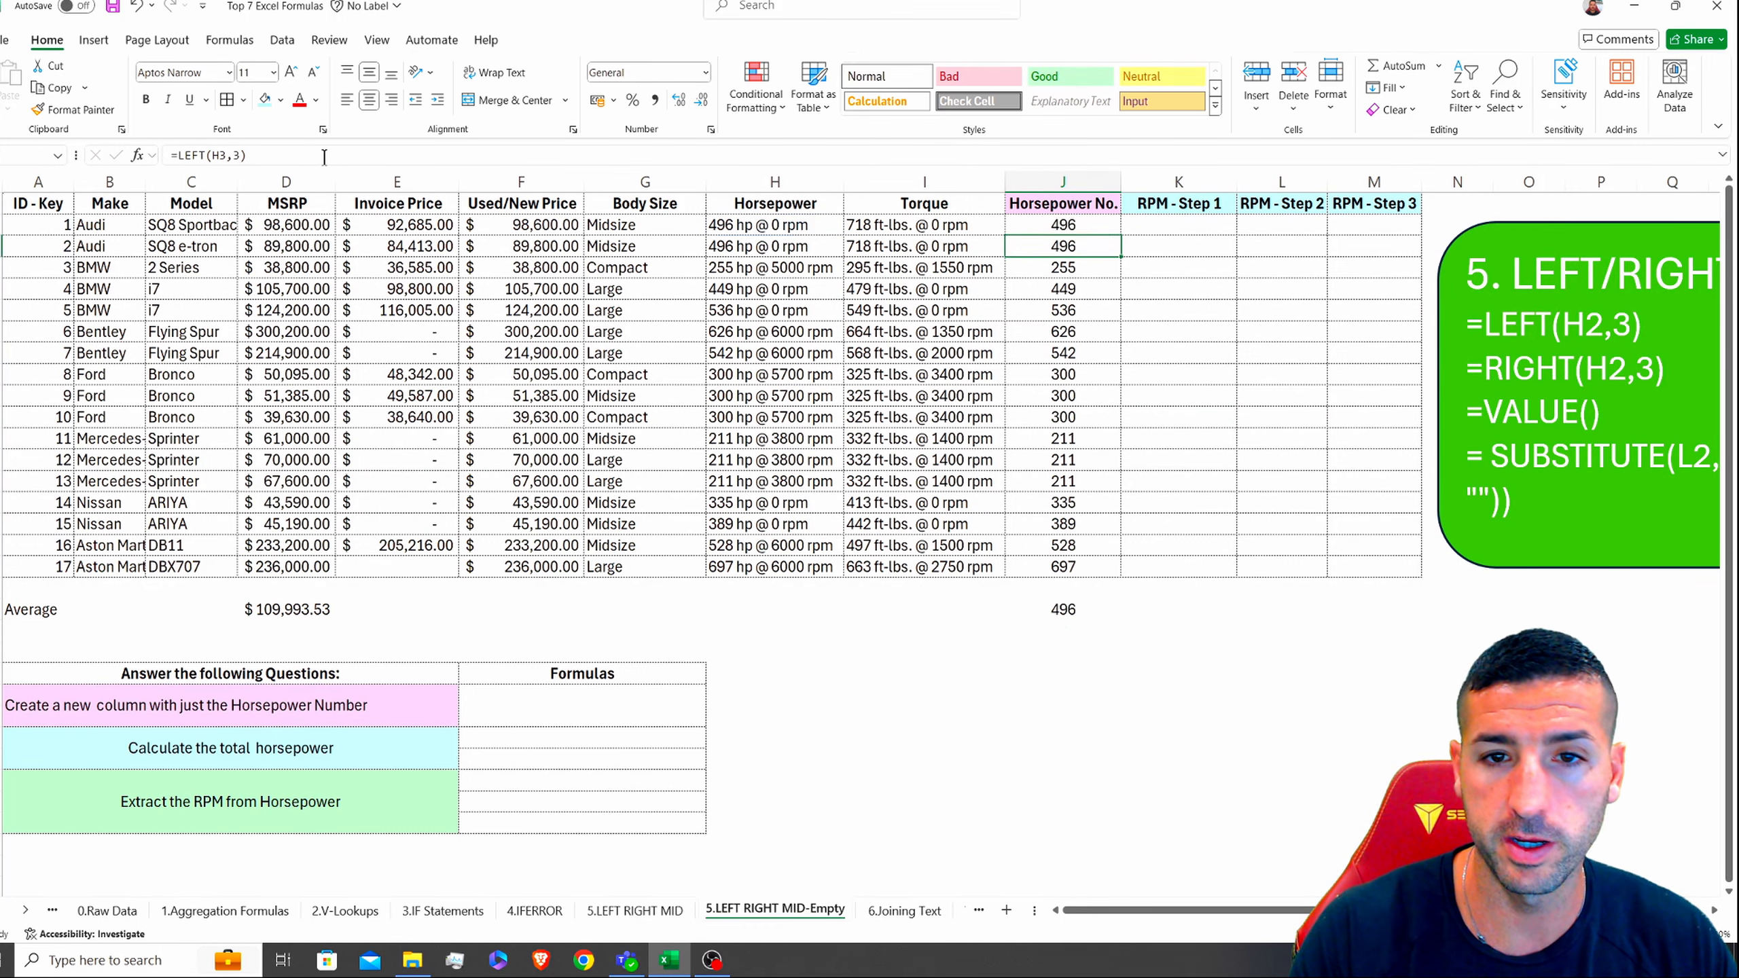
left_click(1063, 225)
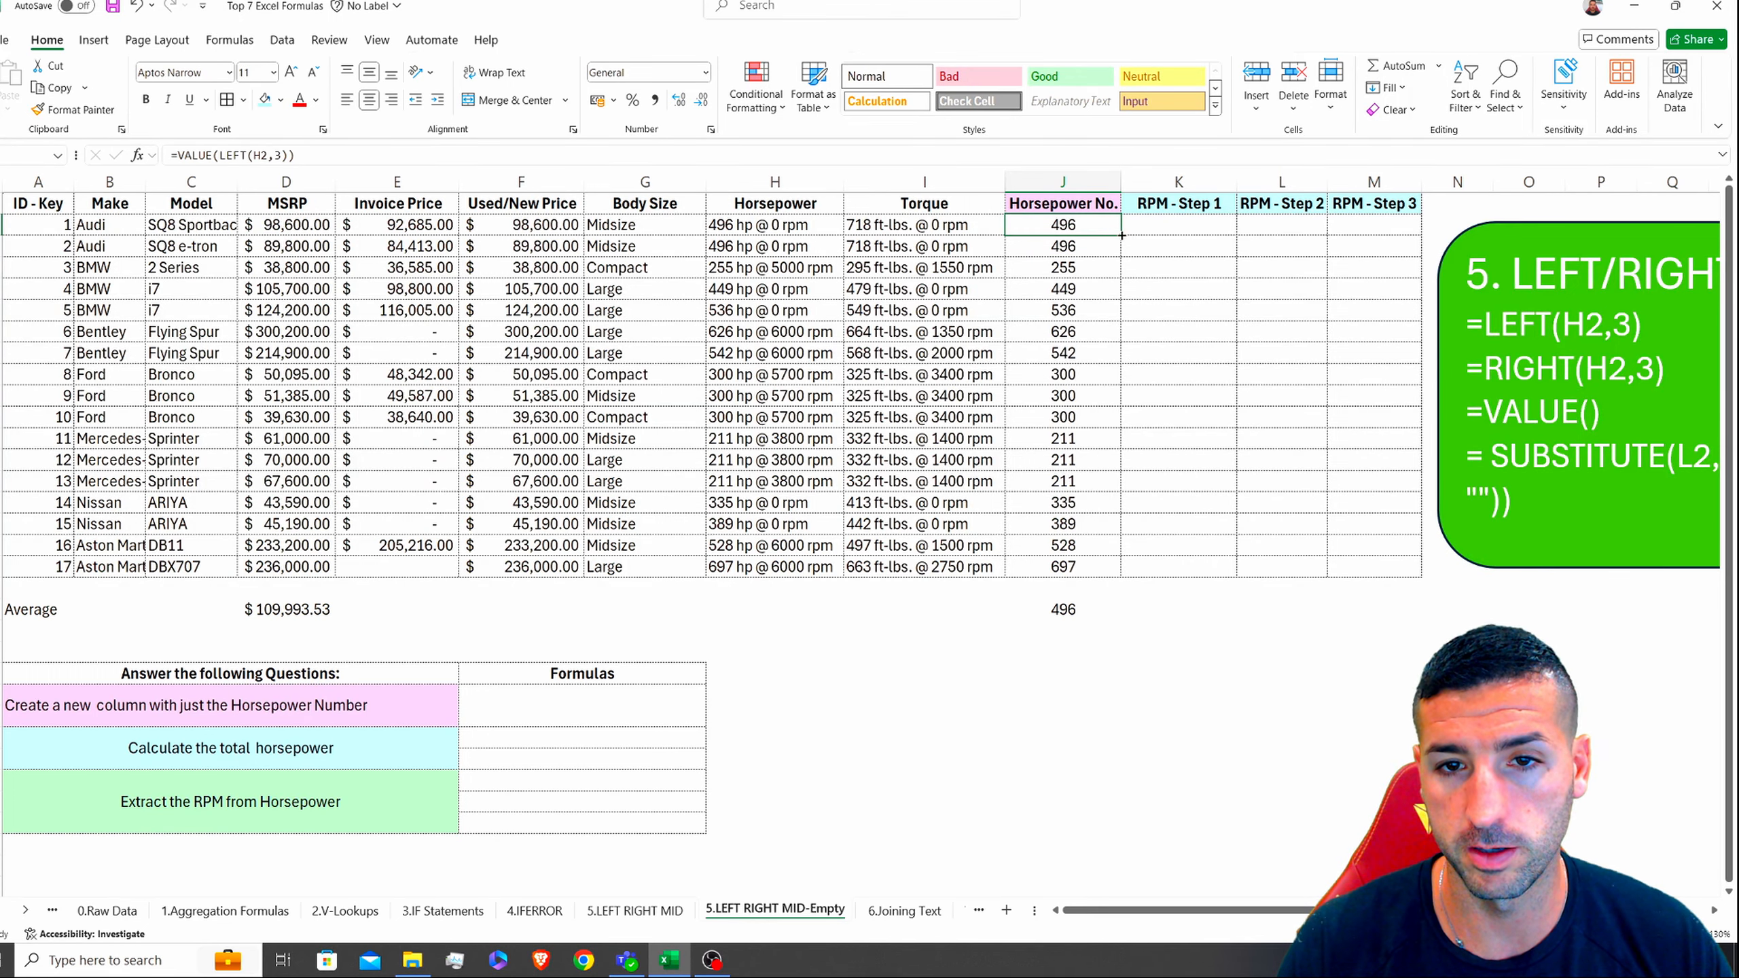
double_click(1120, 235)
Step: Check the horsepower total in J20, the questions on total horsepower and RPM, and the RPM portion of the Horsepower texts
left_click(1025, 607)
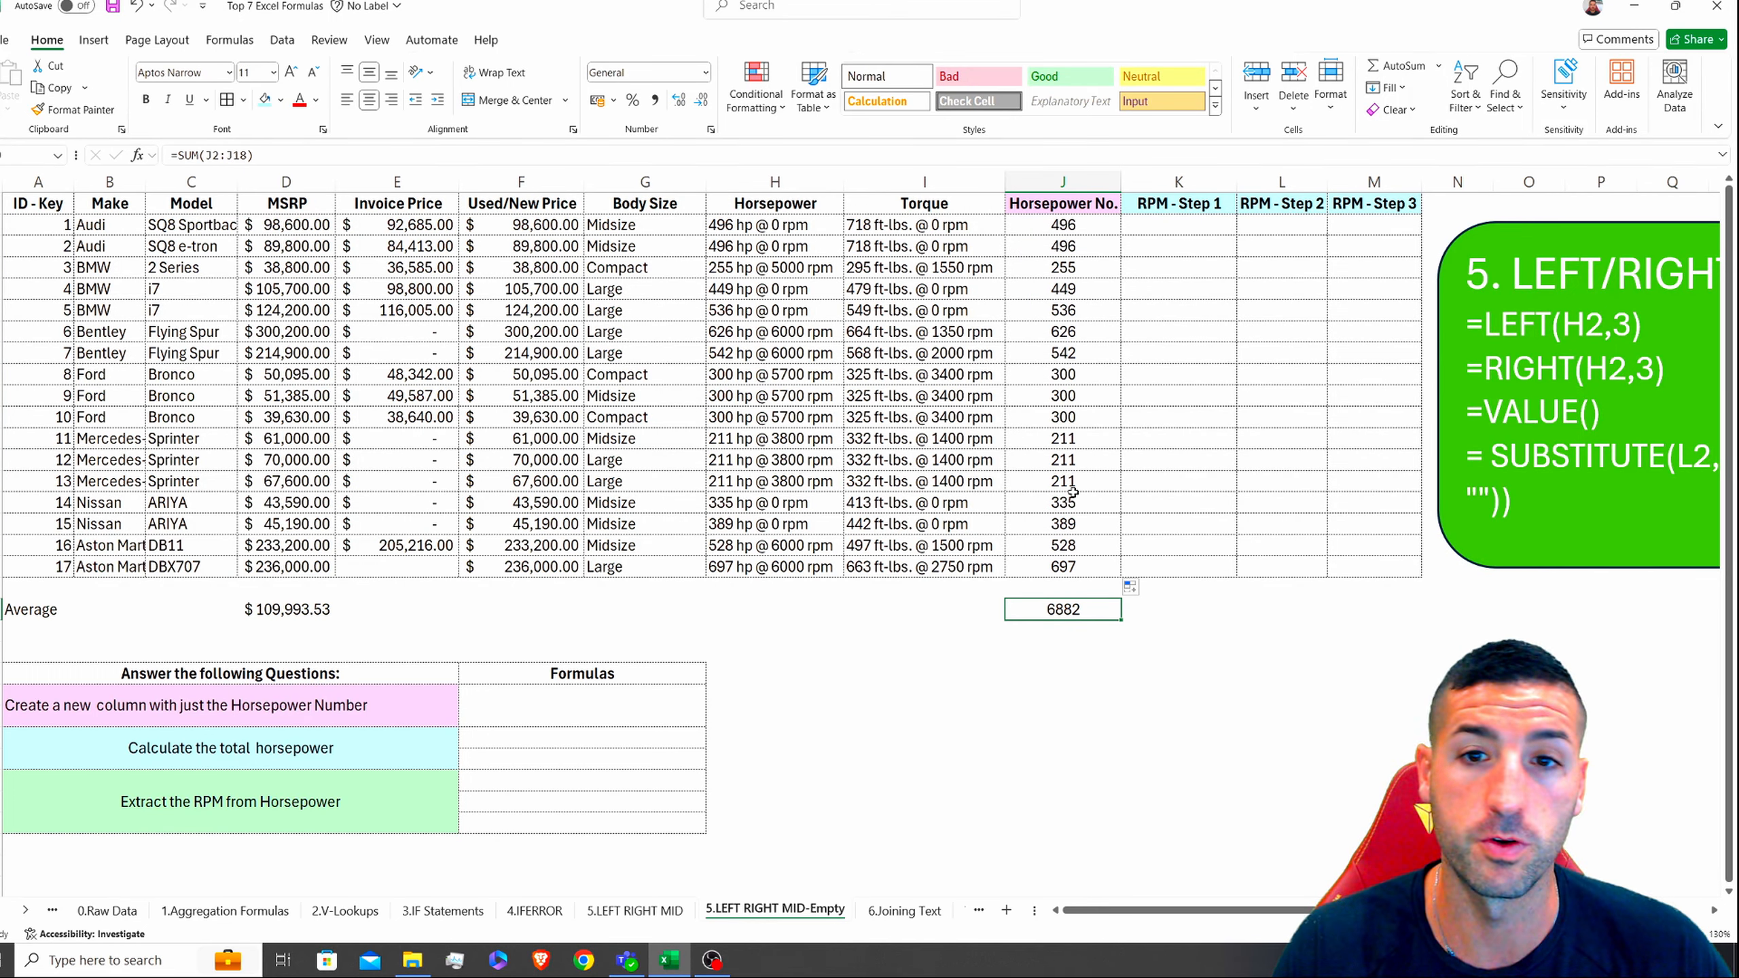
left_click(222, 758)
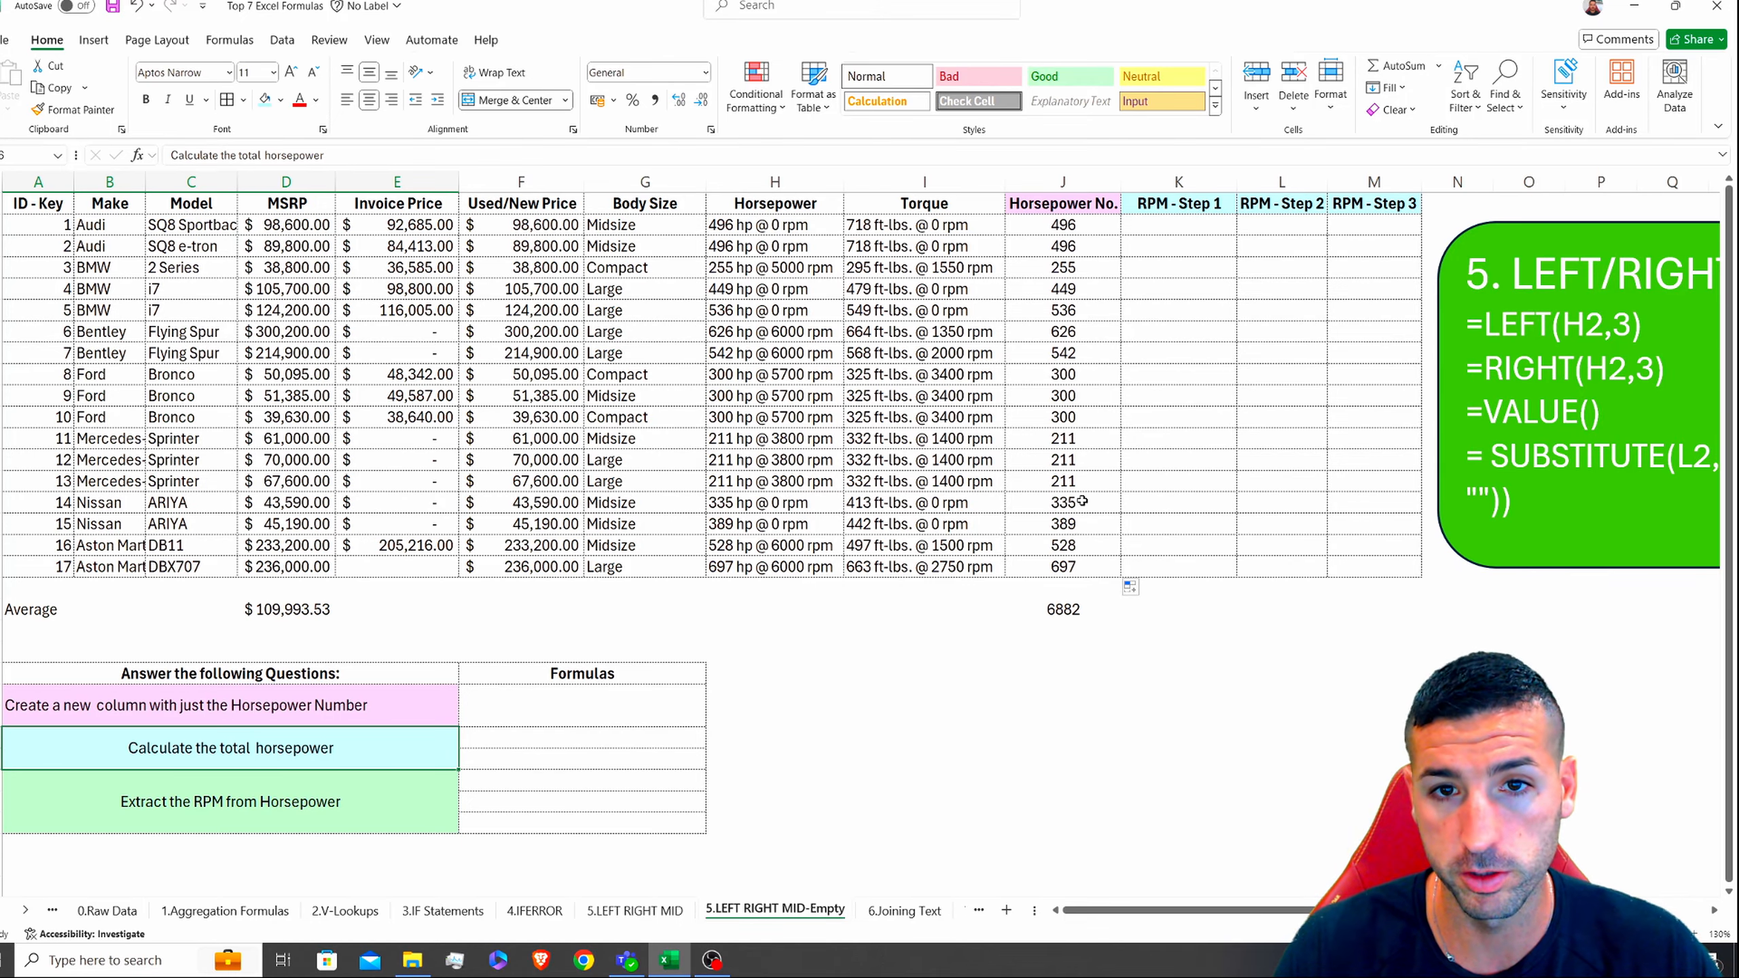
left_click(1042, 616)
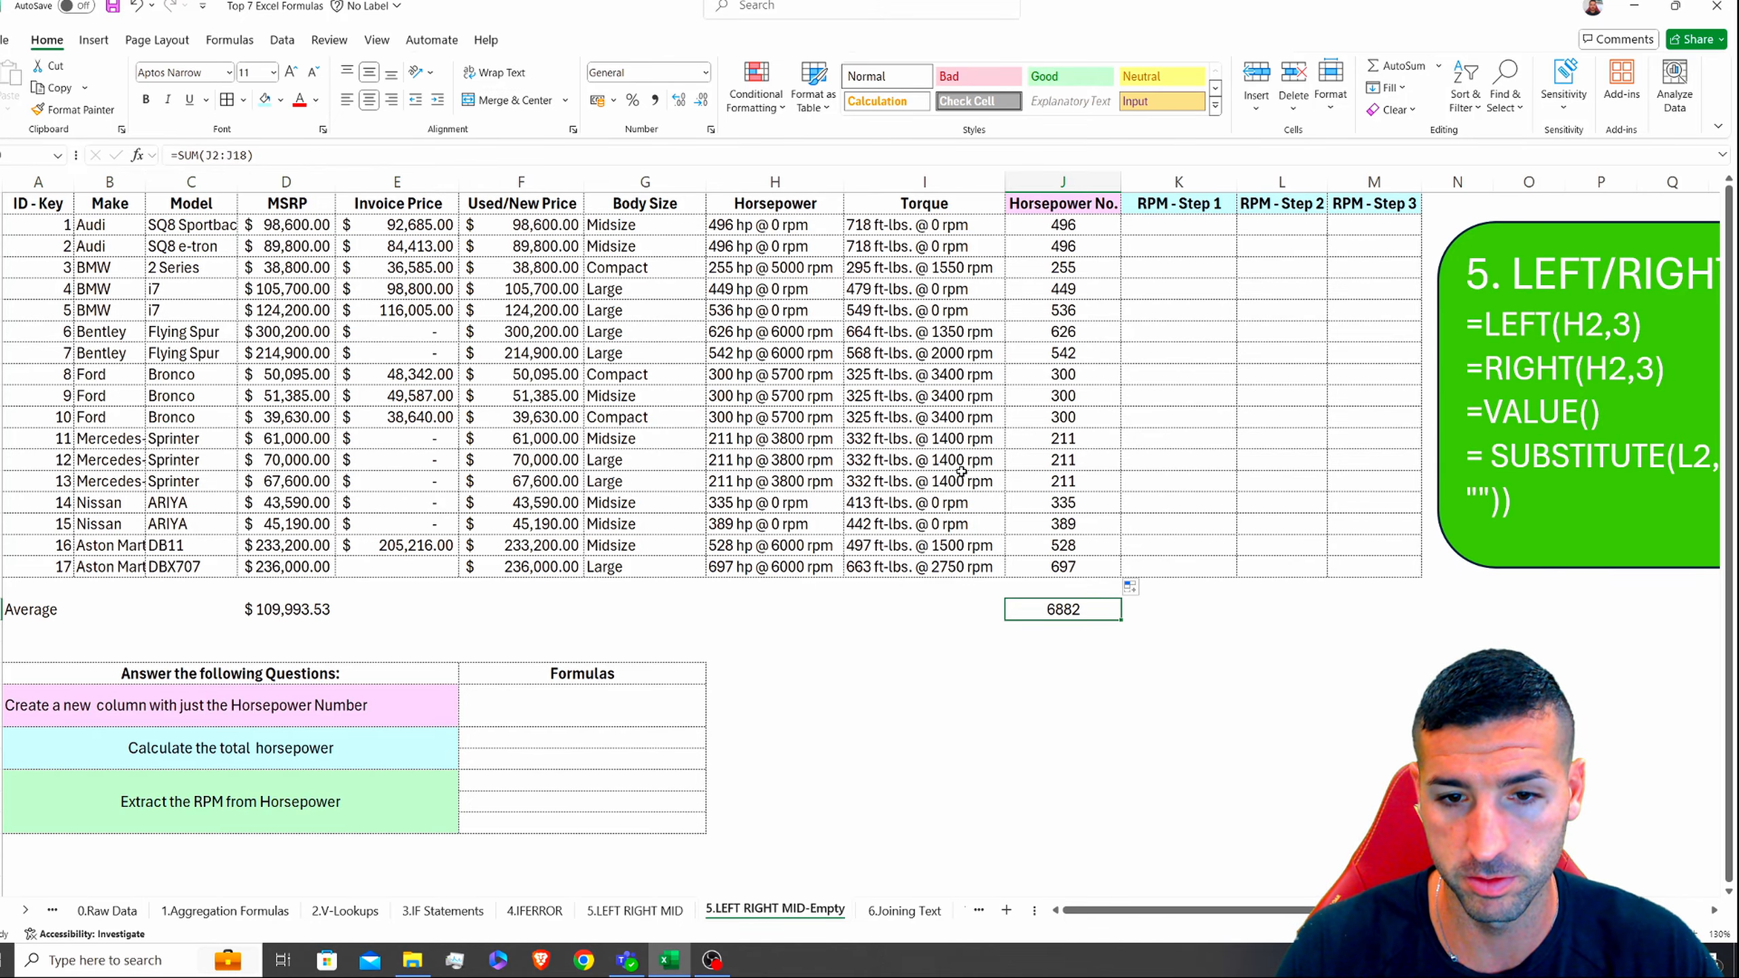
left_click(547, 163)
left_click(835, 717)
left_click(349, 808)
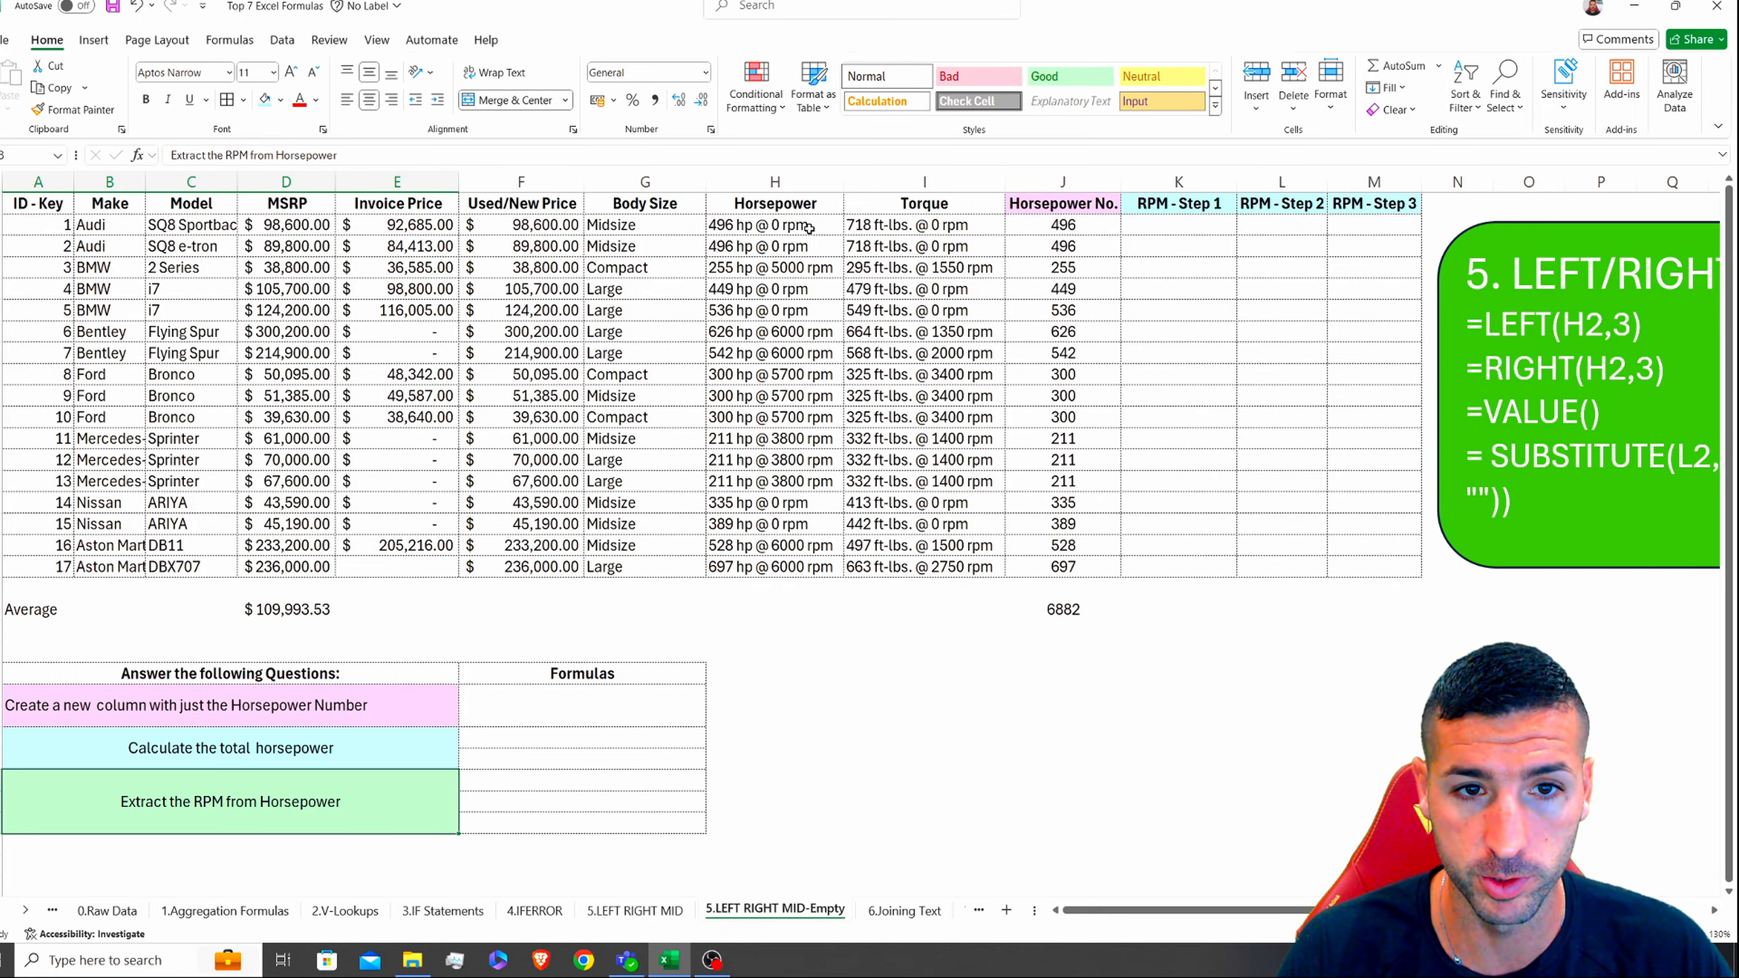
left_click(779, 246)
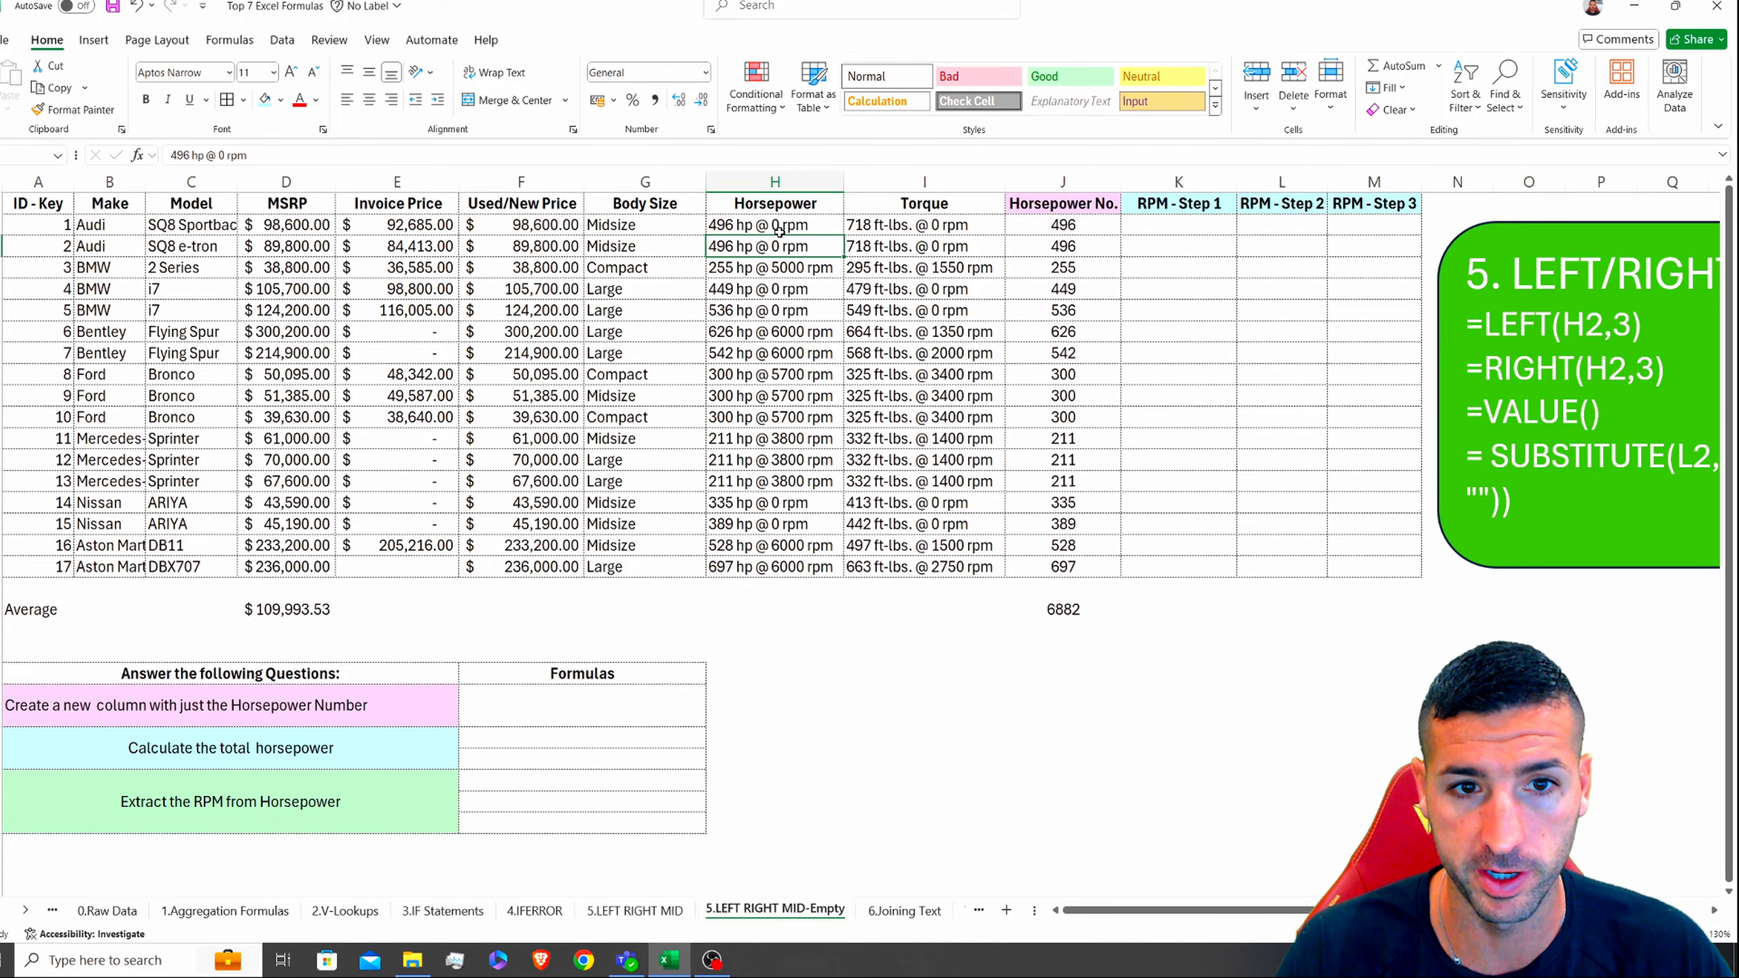
left_click(788, 272)
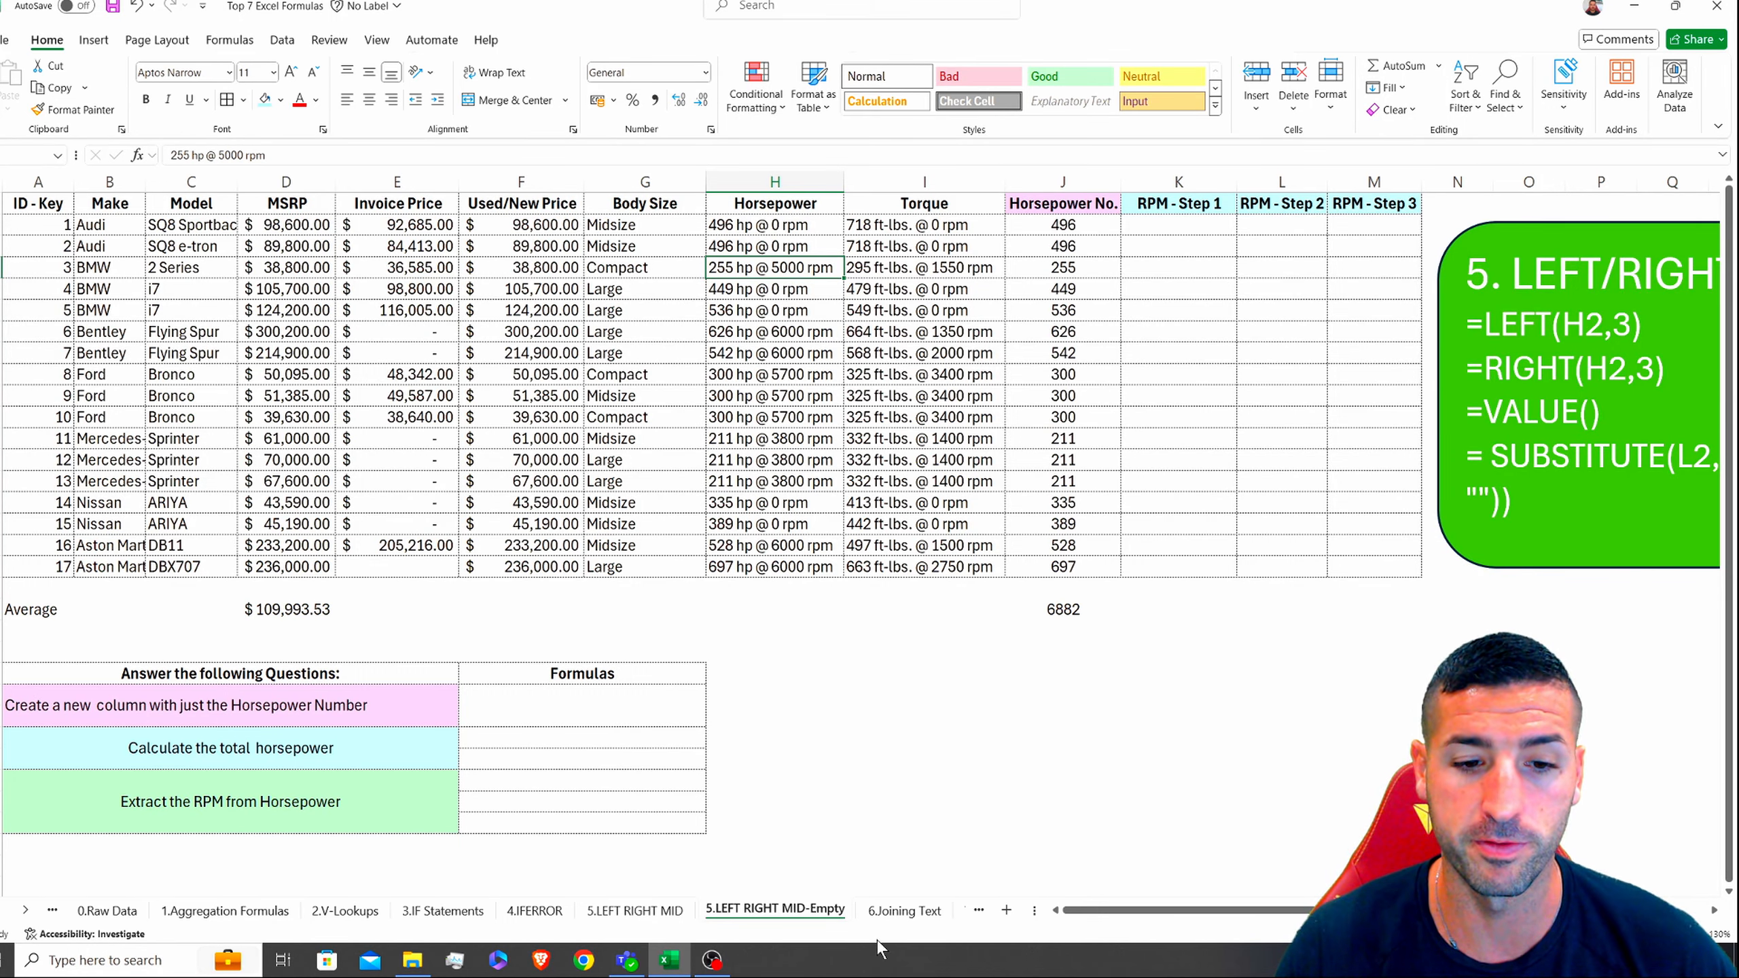
Step: Enter =MID(H2,7,7) in K2 to extract the RPM portion of the first car's Horsepower text
left_click(1180, 228)
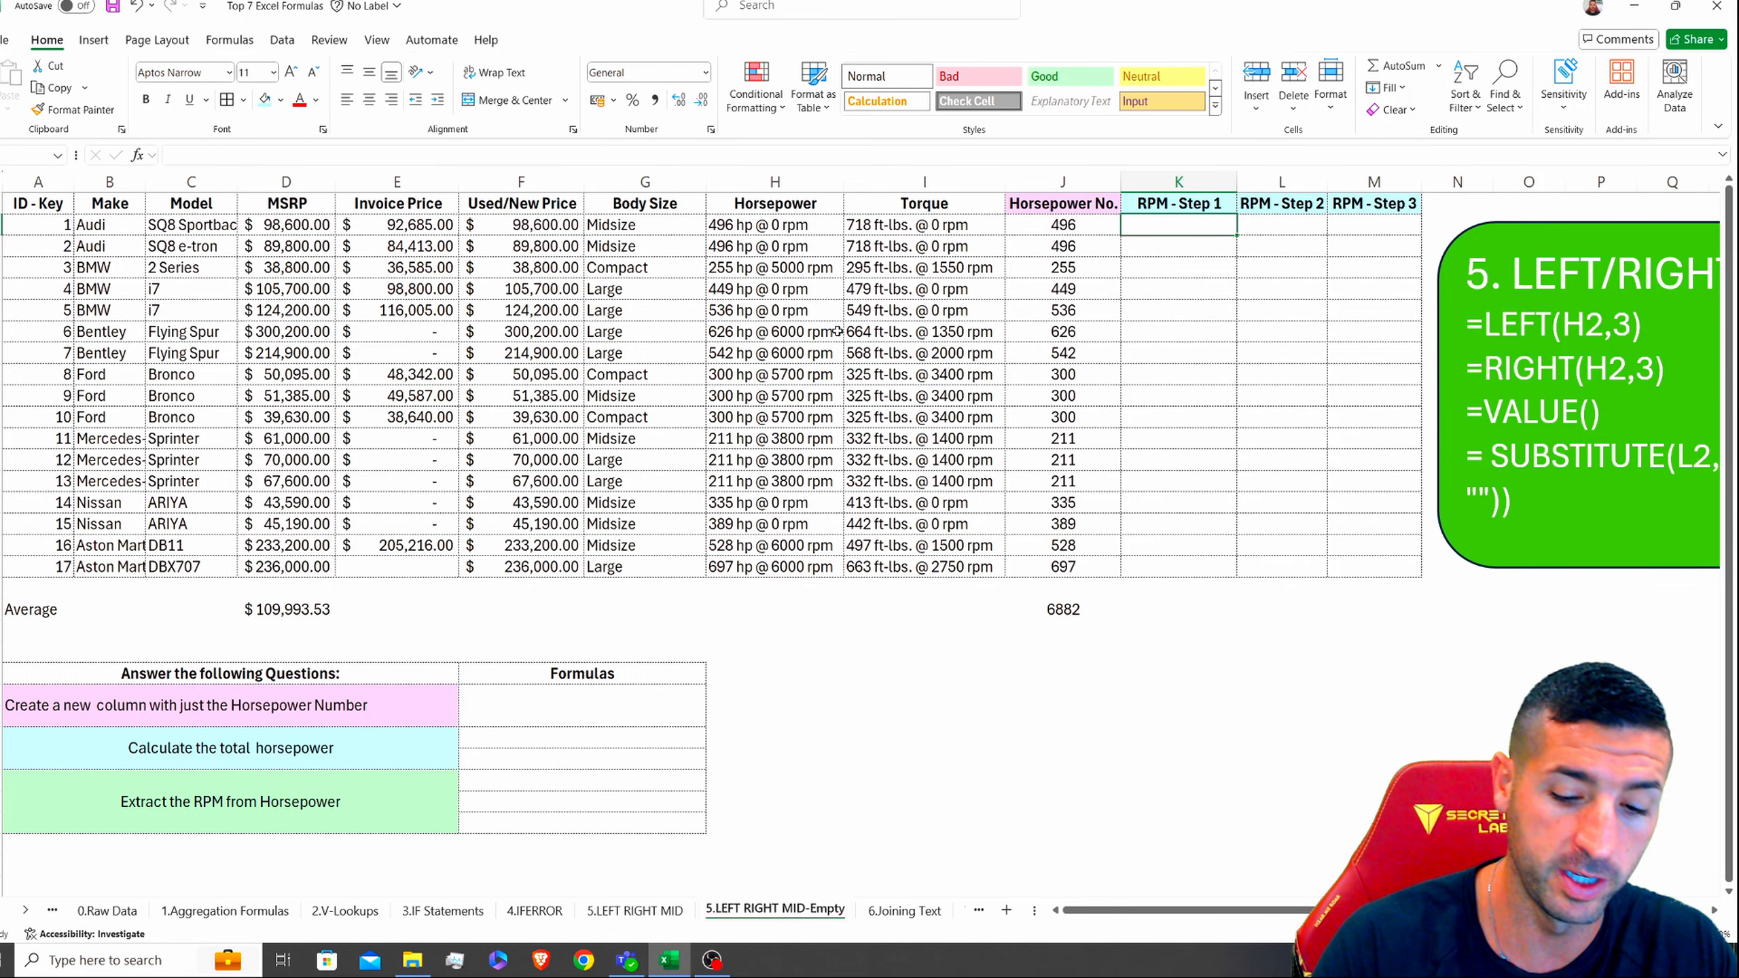
type("=mid(")
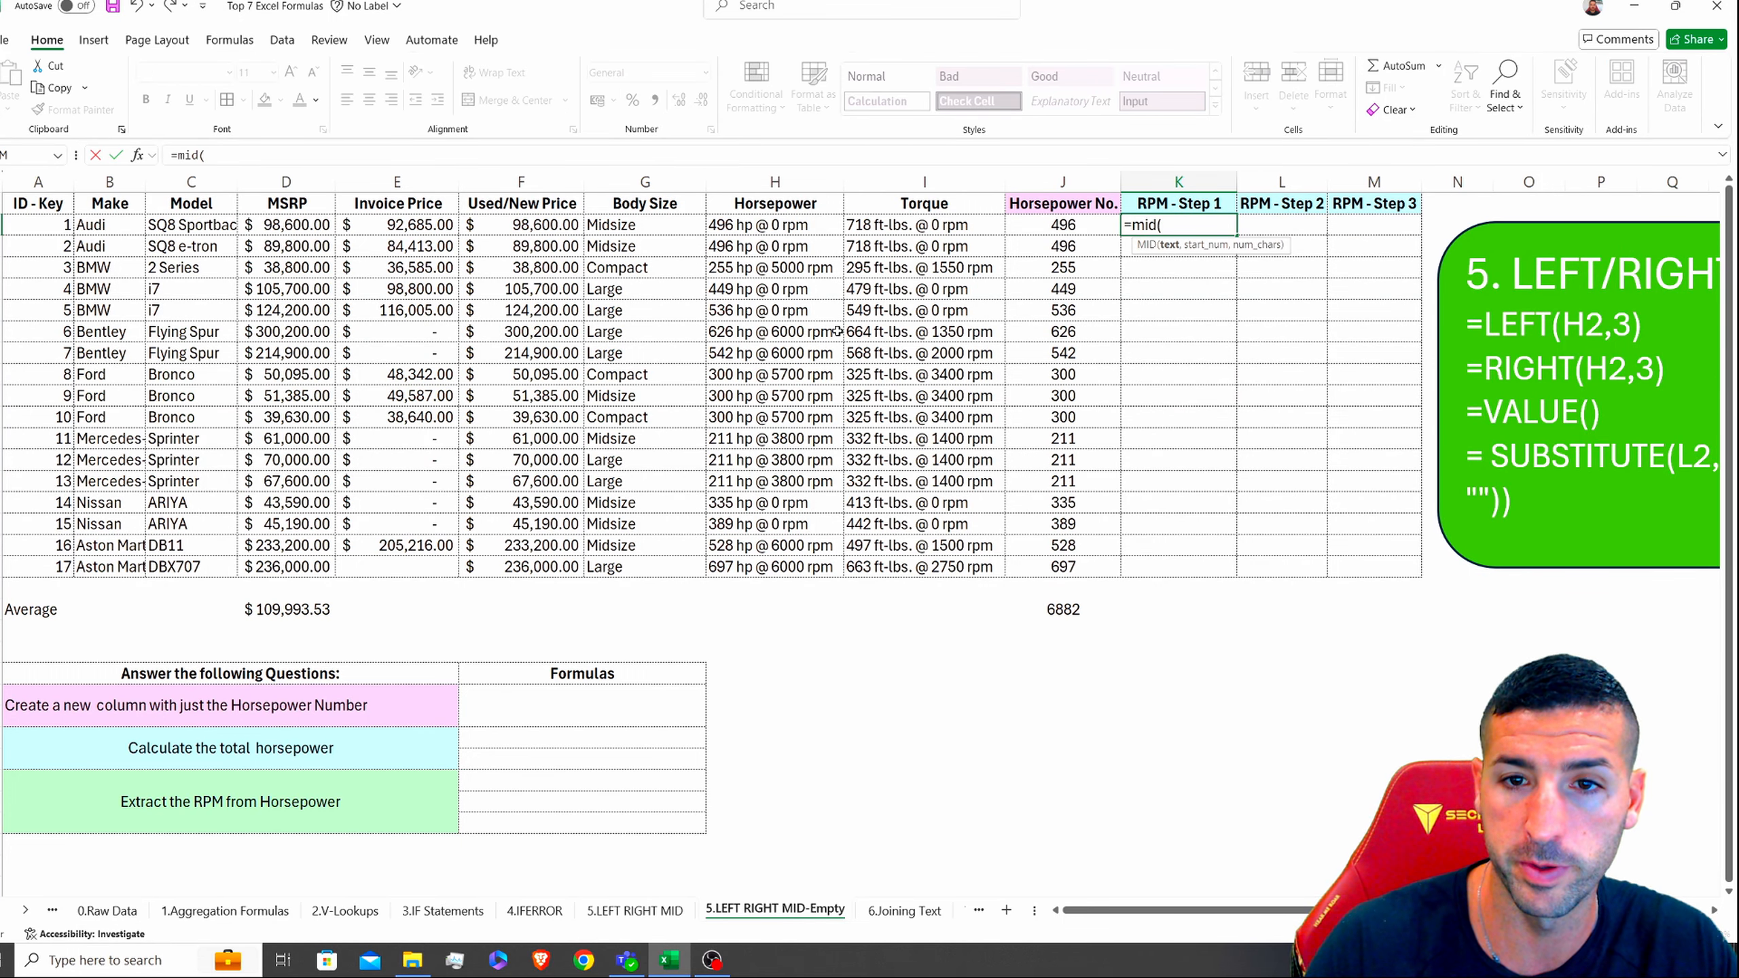
left_click(757, 227)
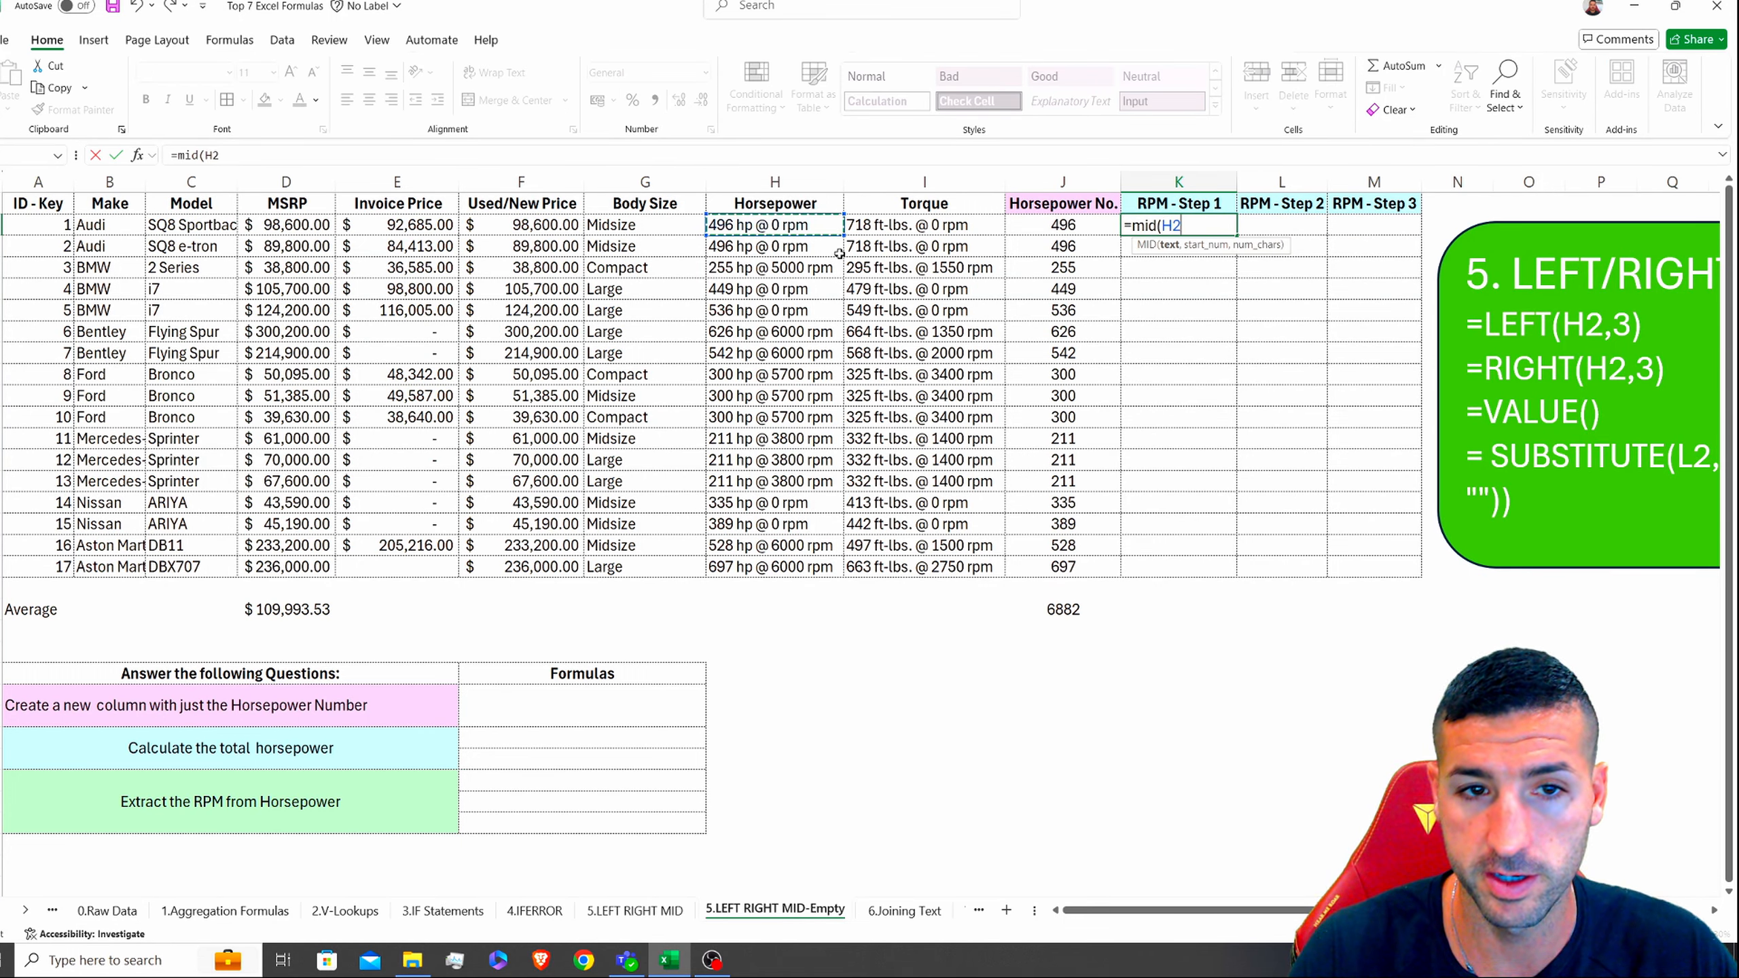
type(",")
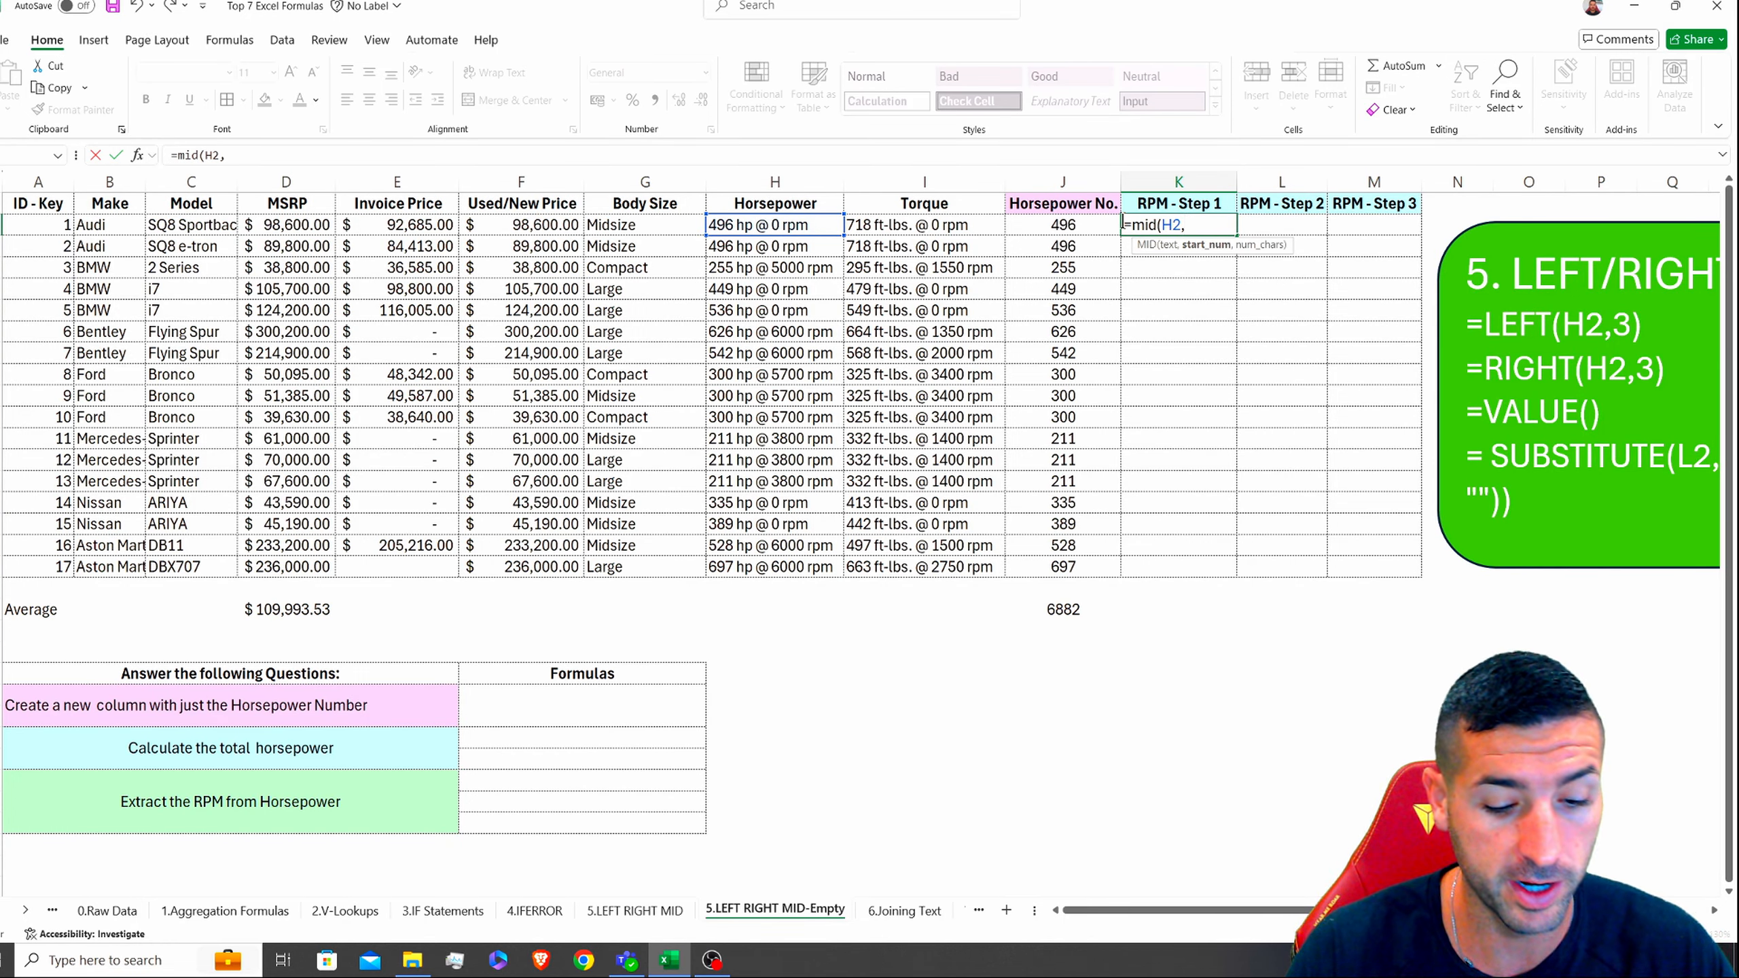
type("7,7")
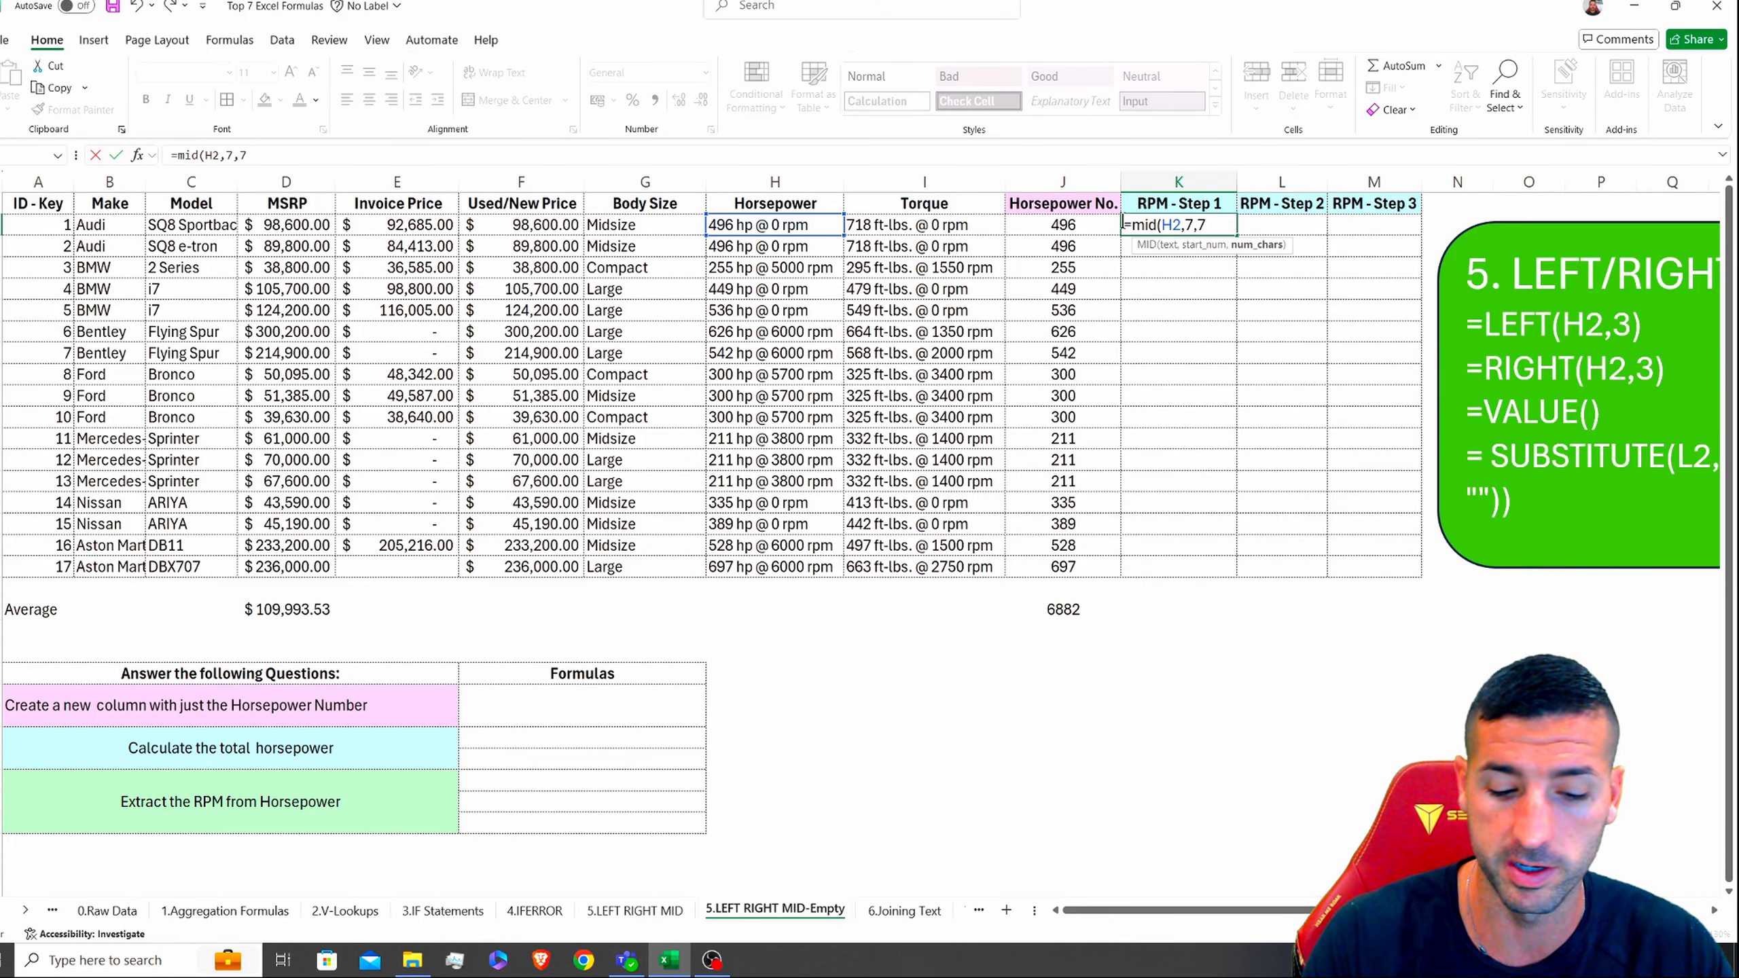
type(")")
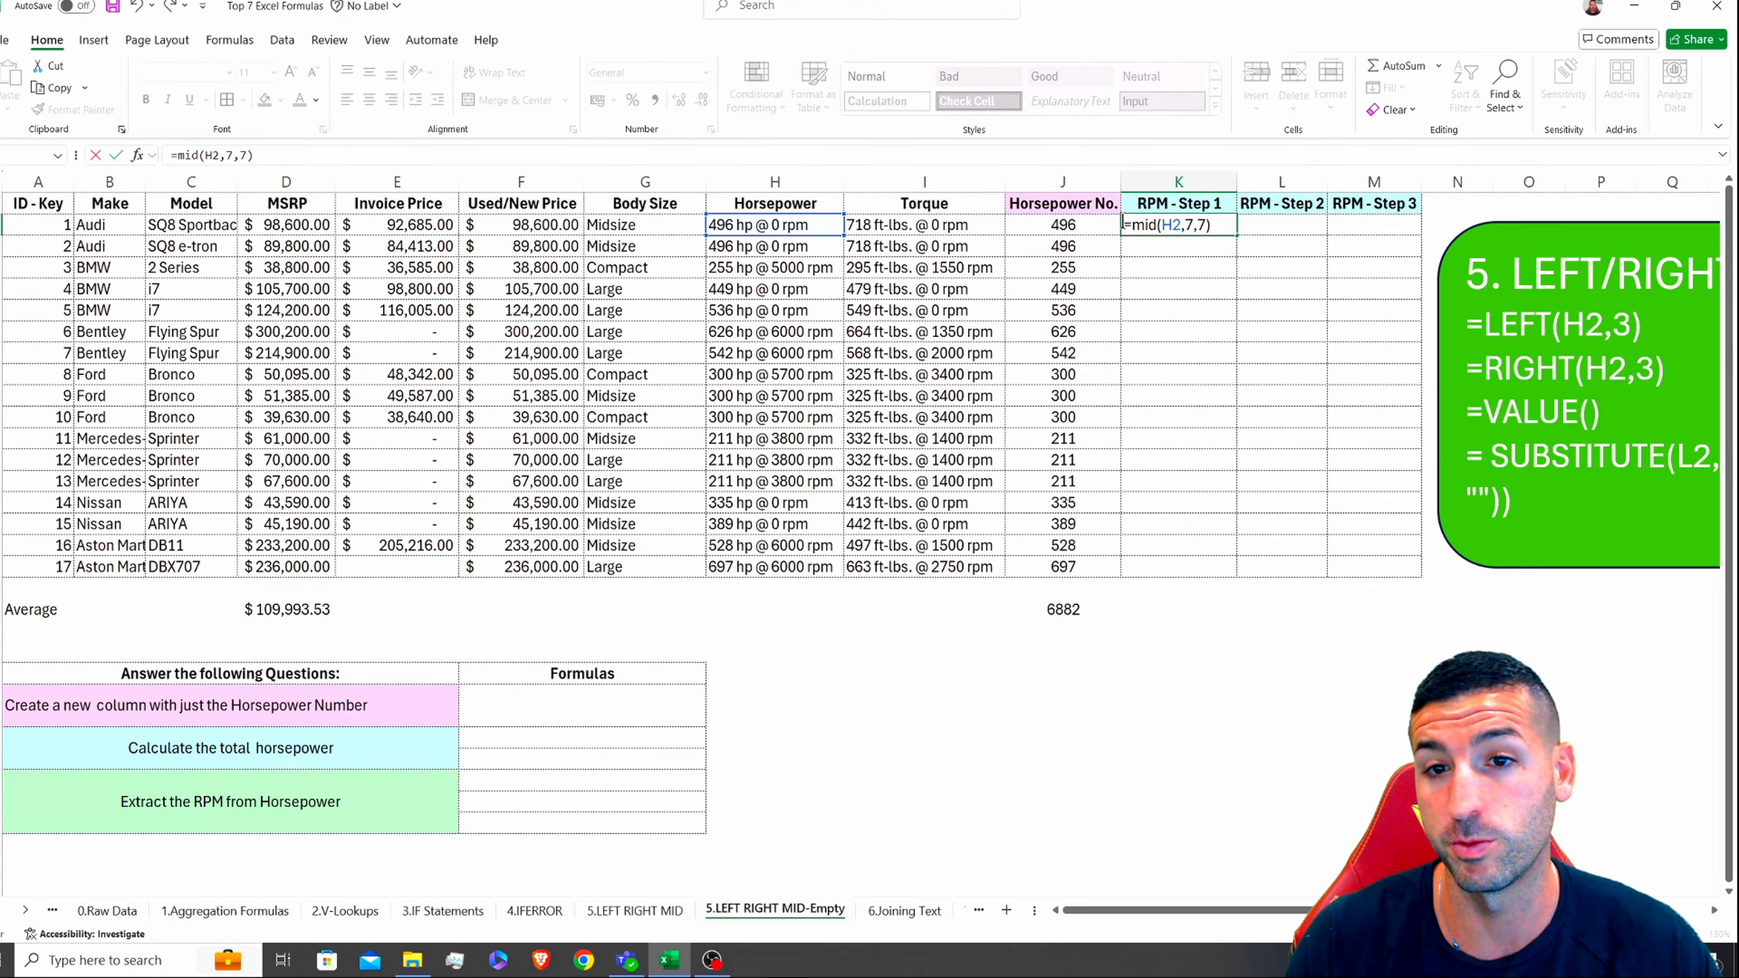
key("Return")
Step: Change the start position in K2's MID formula to 9, making it =MID(H2,9,7)
left_click(1170, 226)
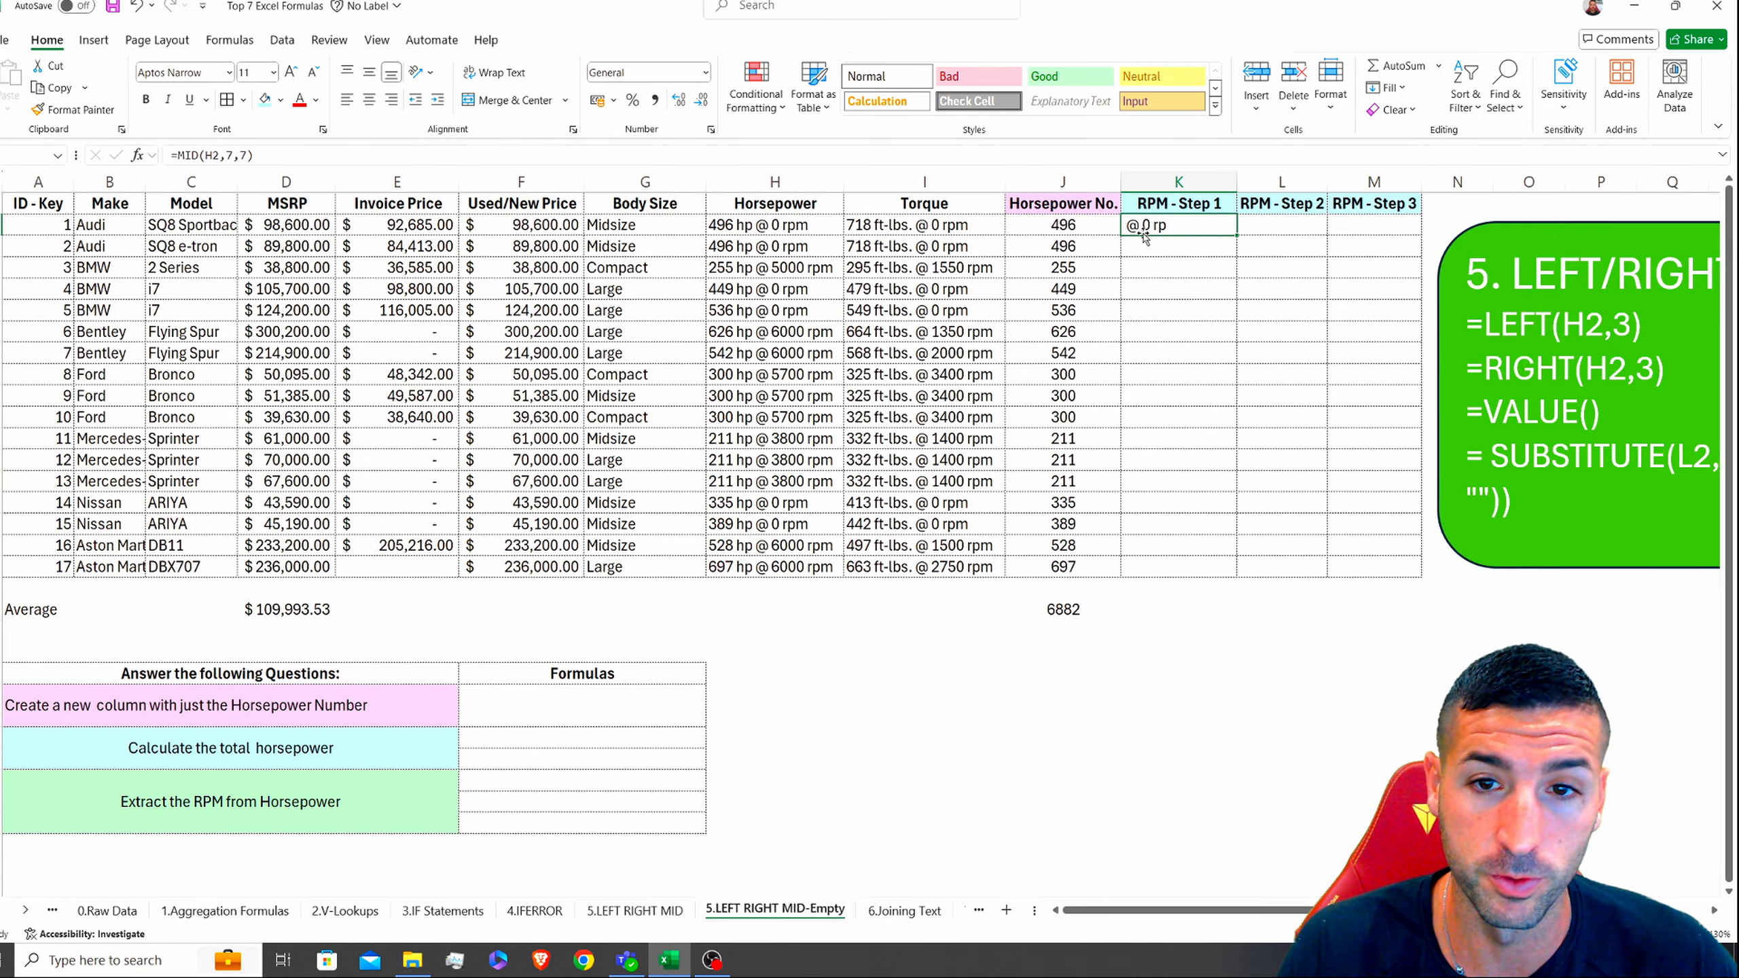
left_click(234, 155)
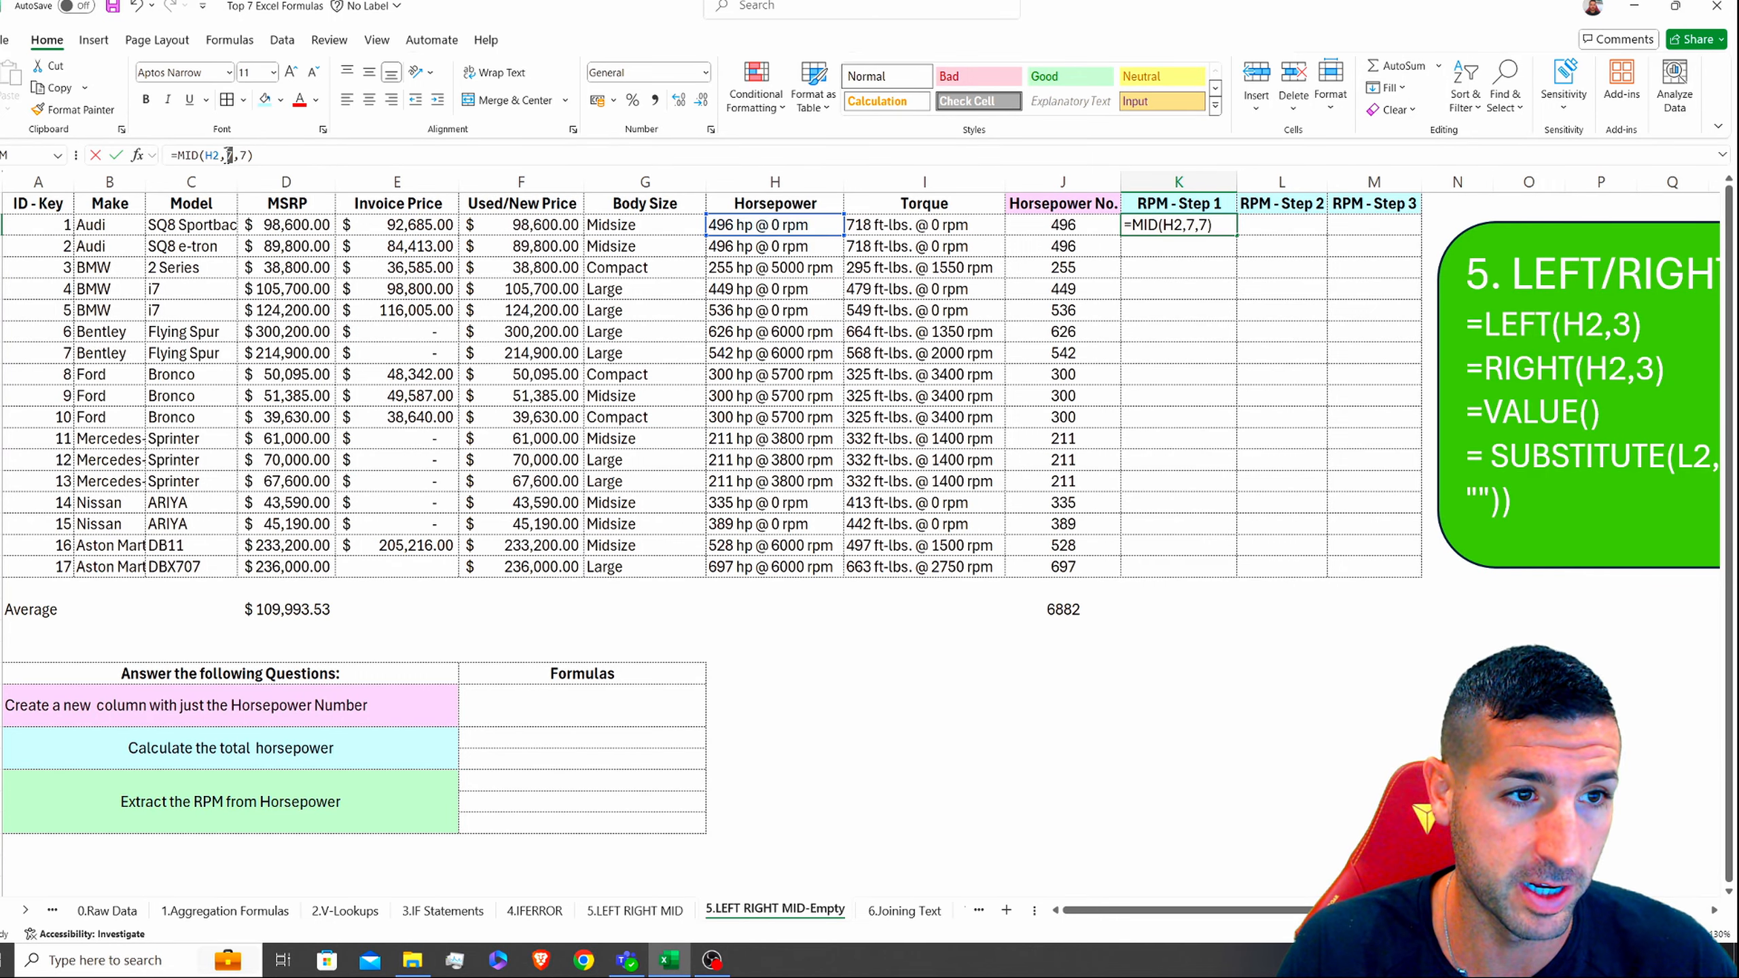
key("BackSpace")
type("9")
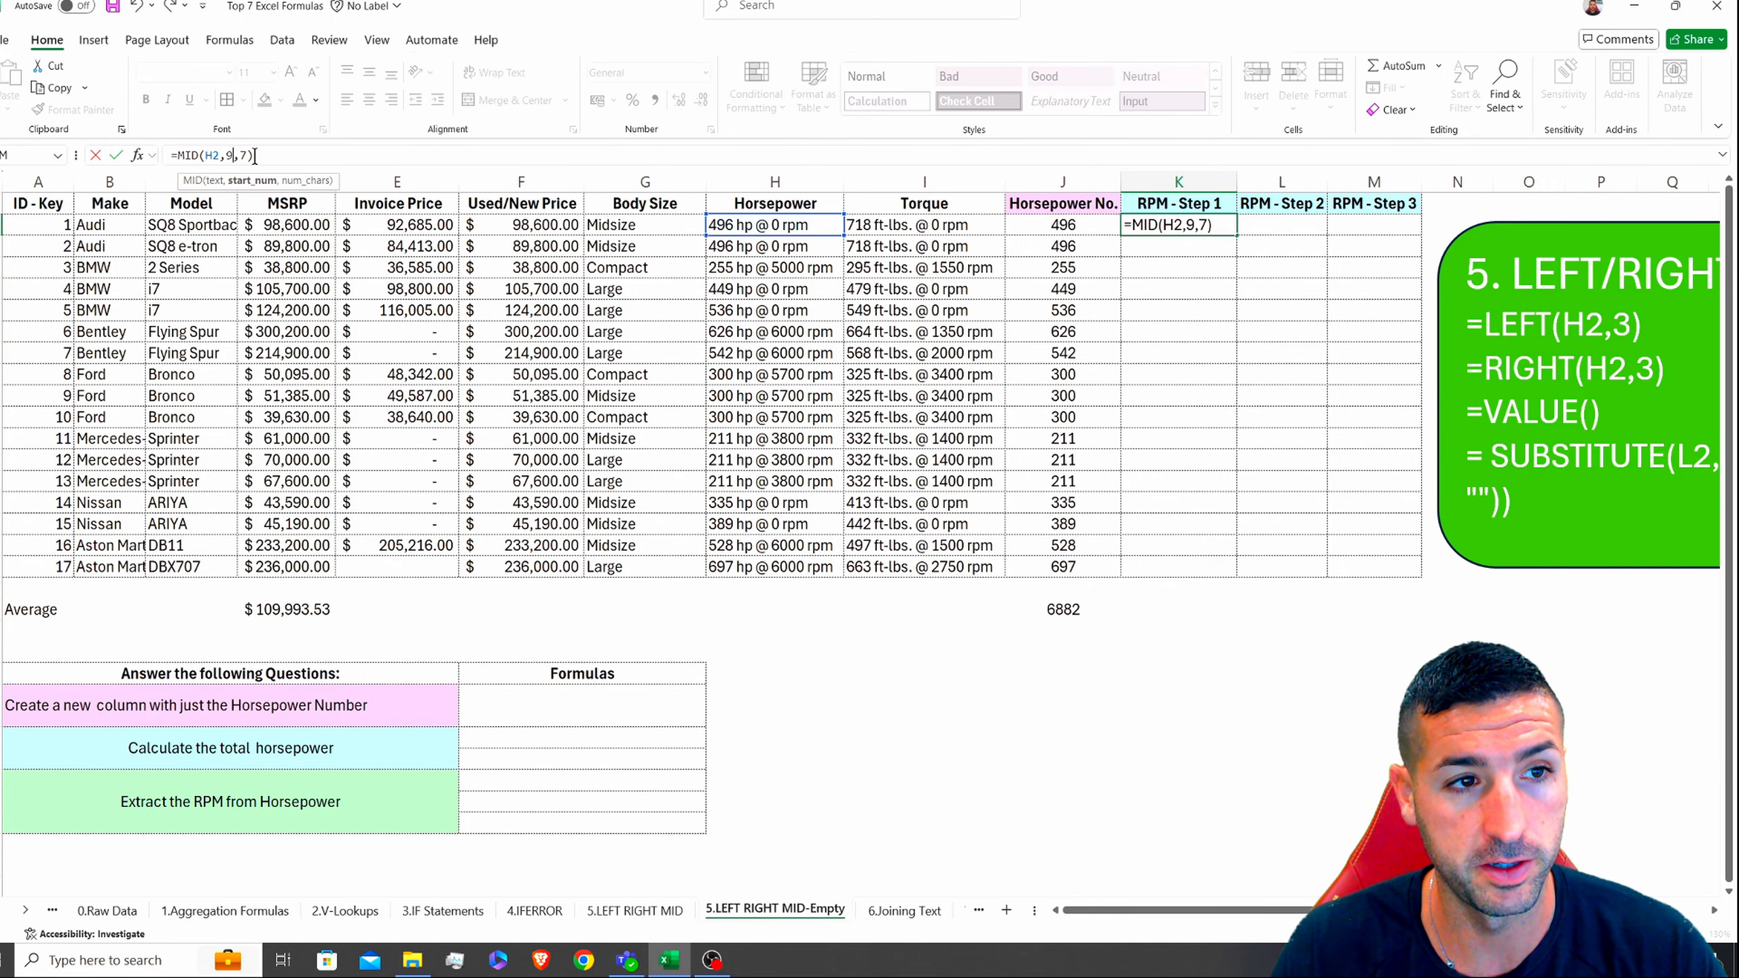
key("Return")
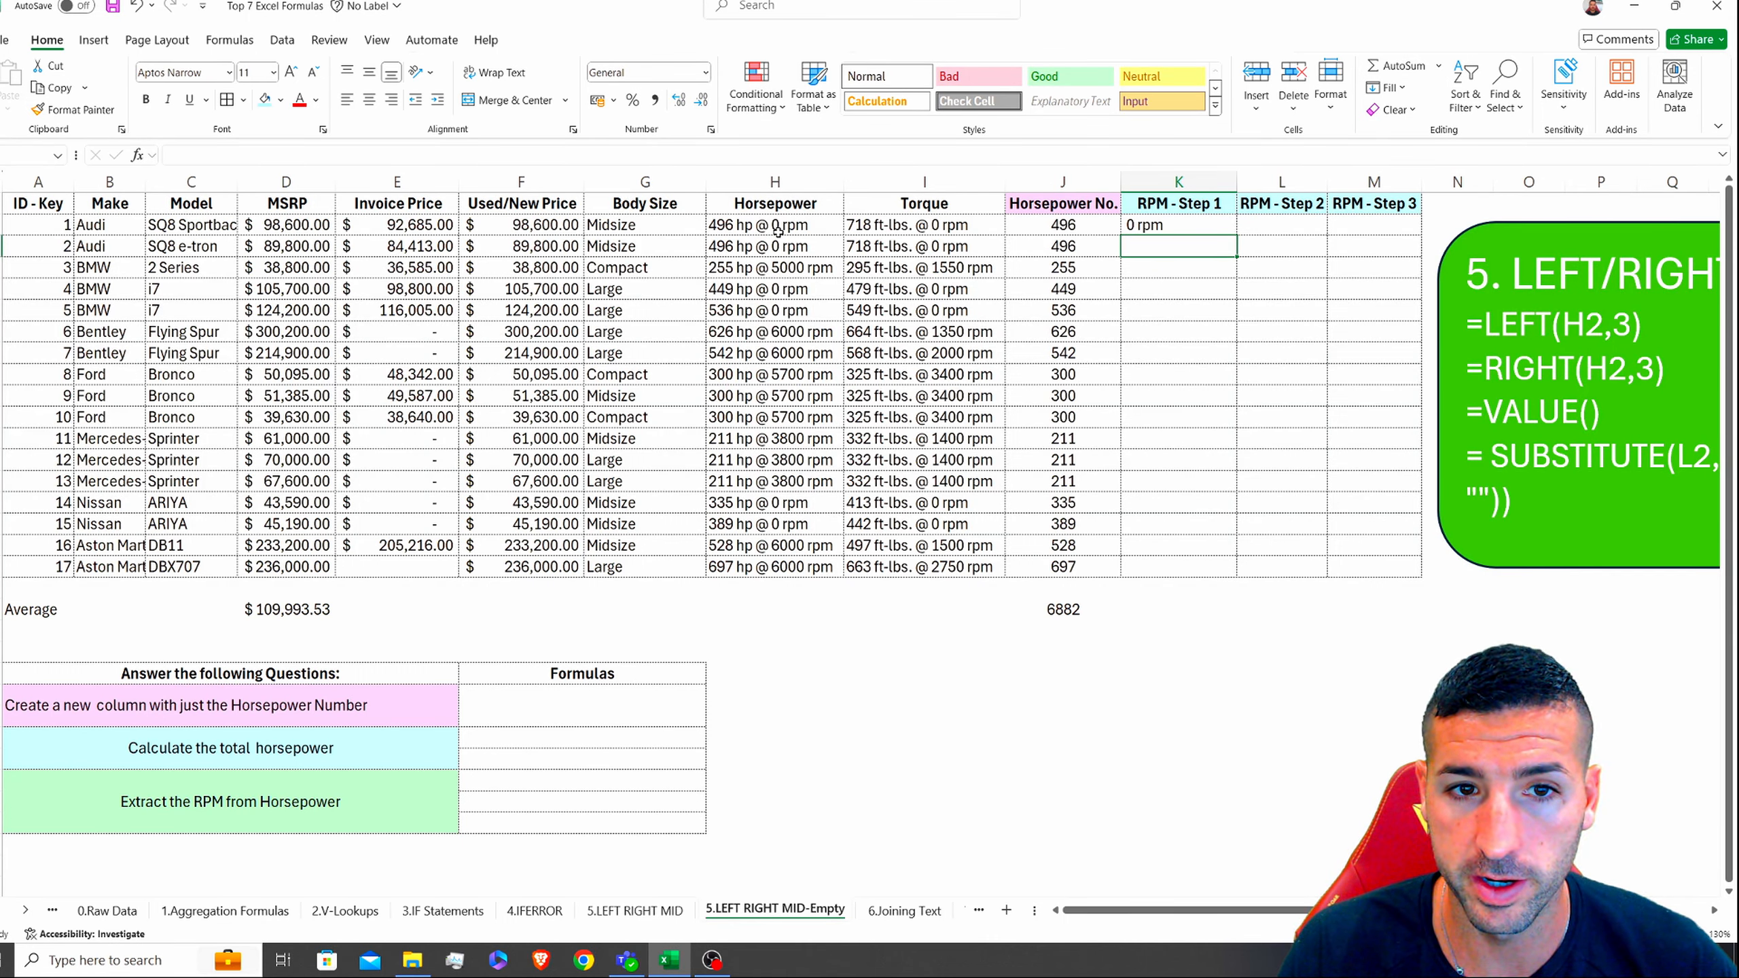
Step: Review the RPM portions of the Horsepower texts in column H and fill K2's =MID(H2,9,7) down to K18
left_click(792, 333)
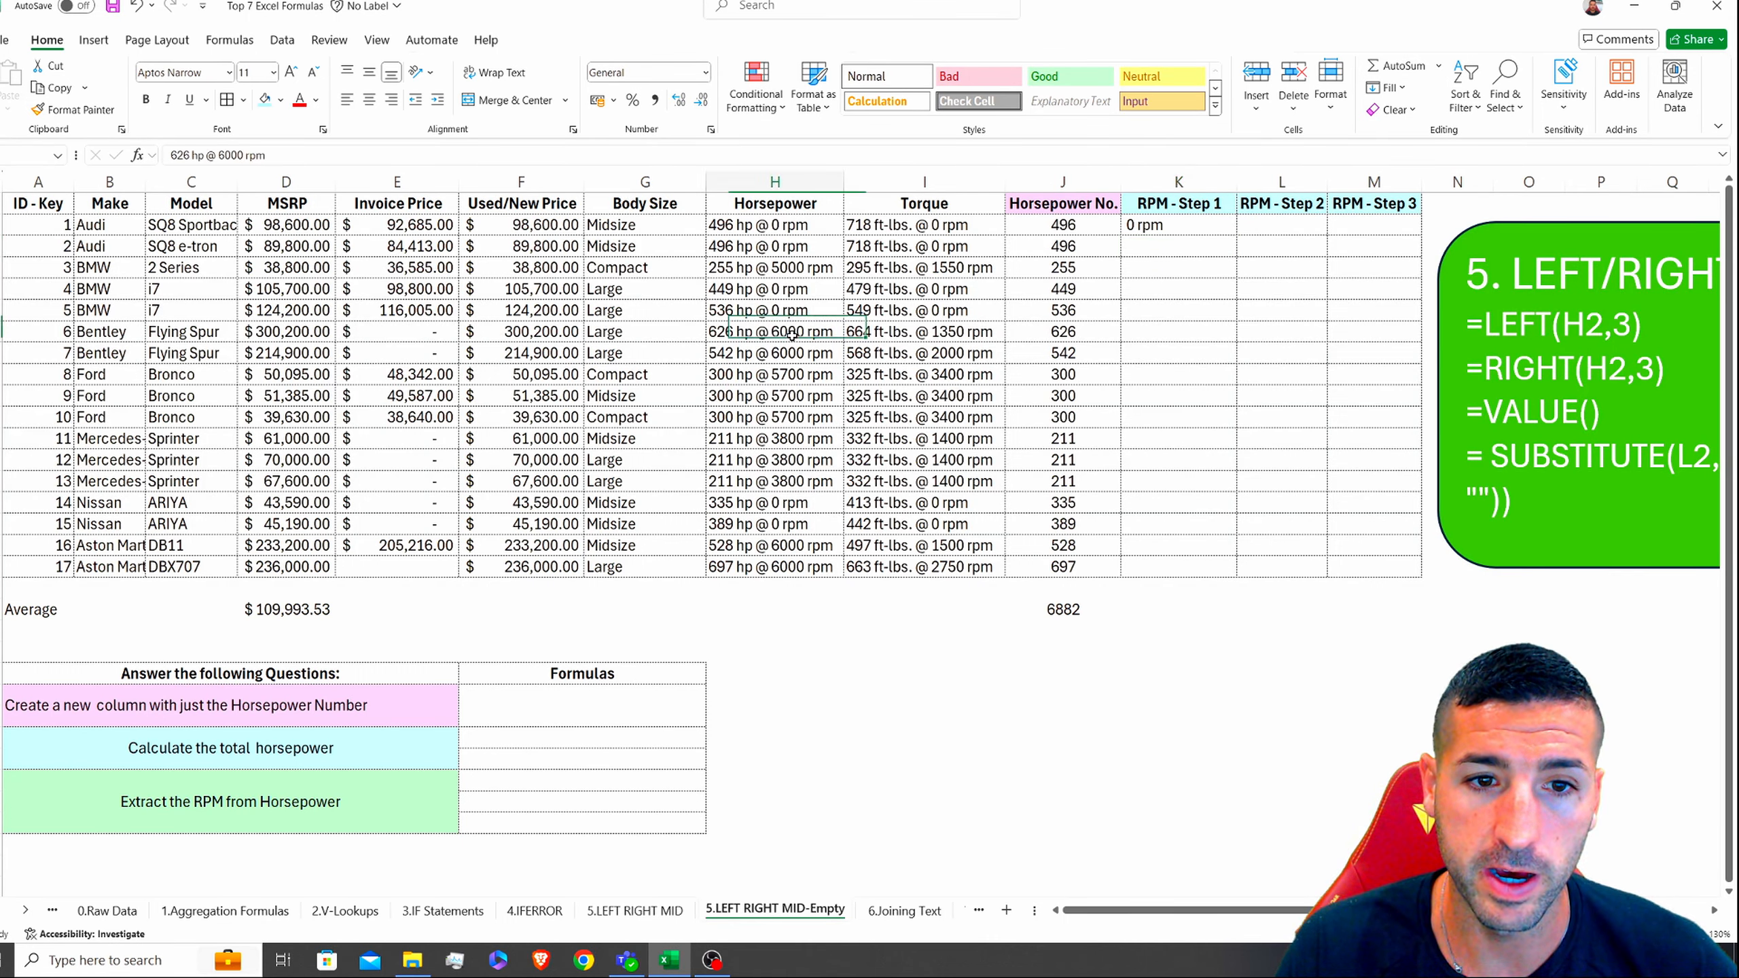
left_click(796, 353)
left_click(796, 375)
left_click(797, 416)
left_click(797, 460)
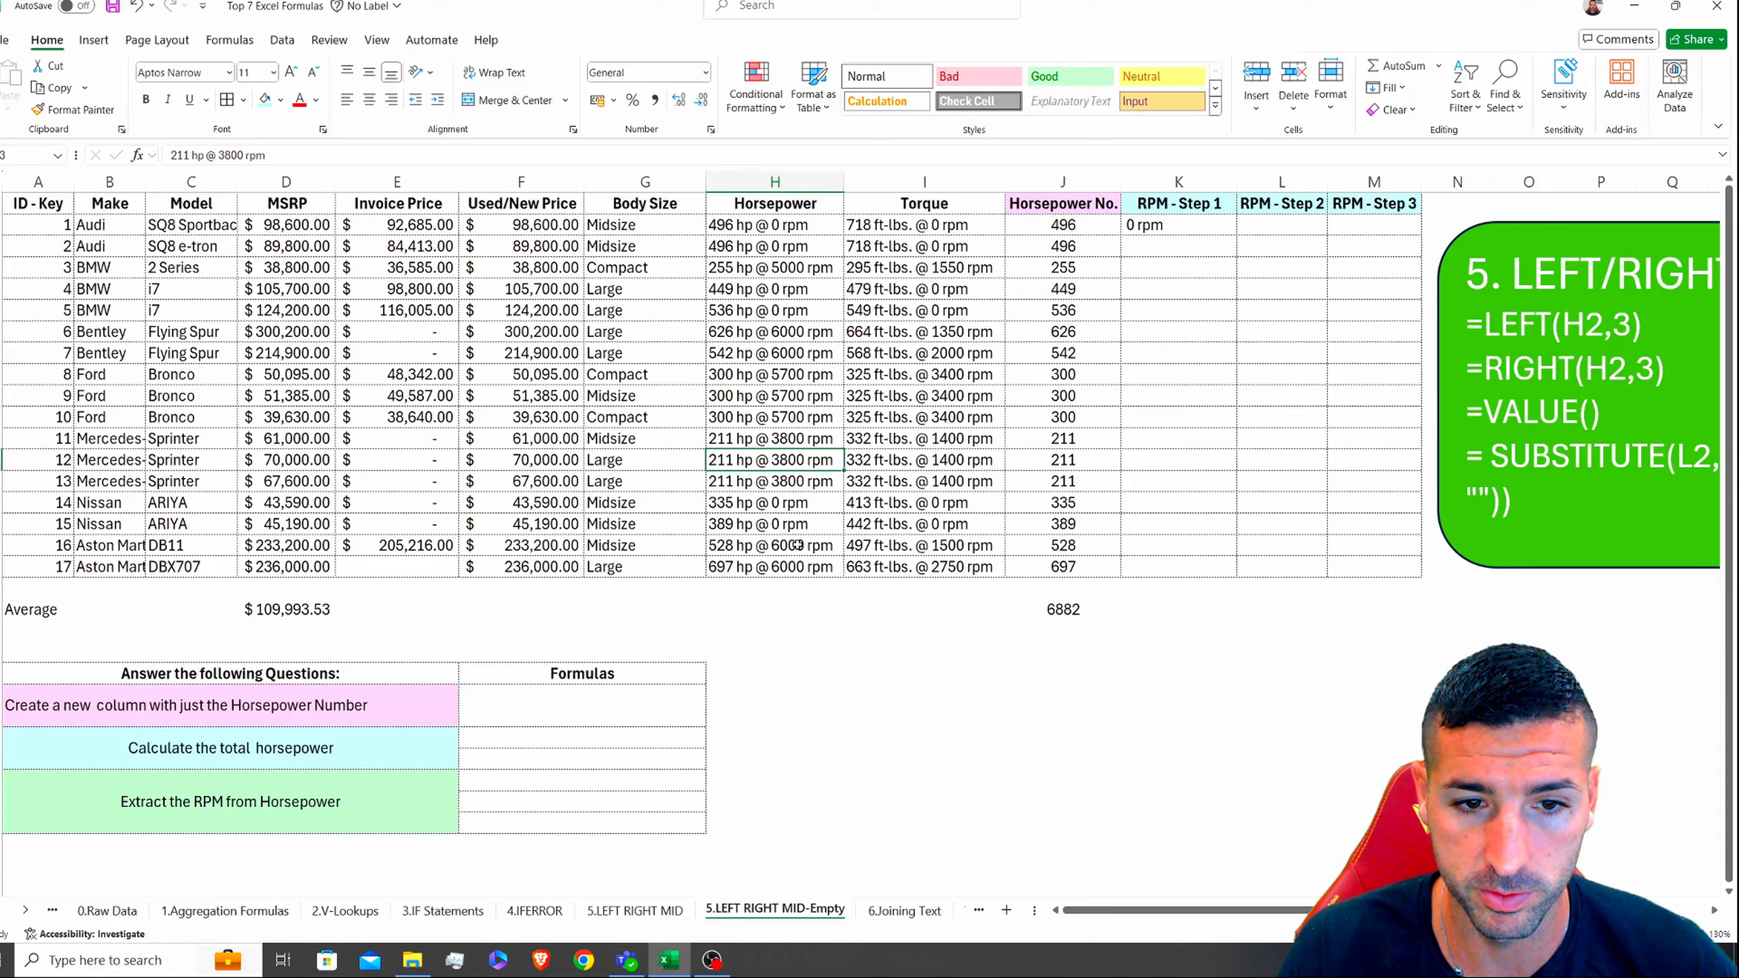
left_click(1153, 221)
double_click(1236, 234)
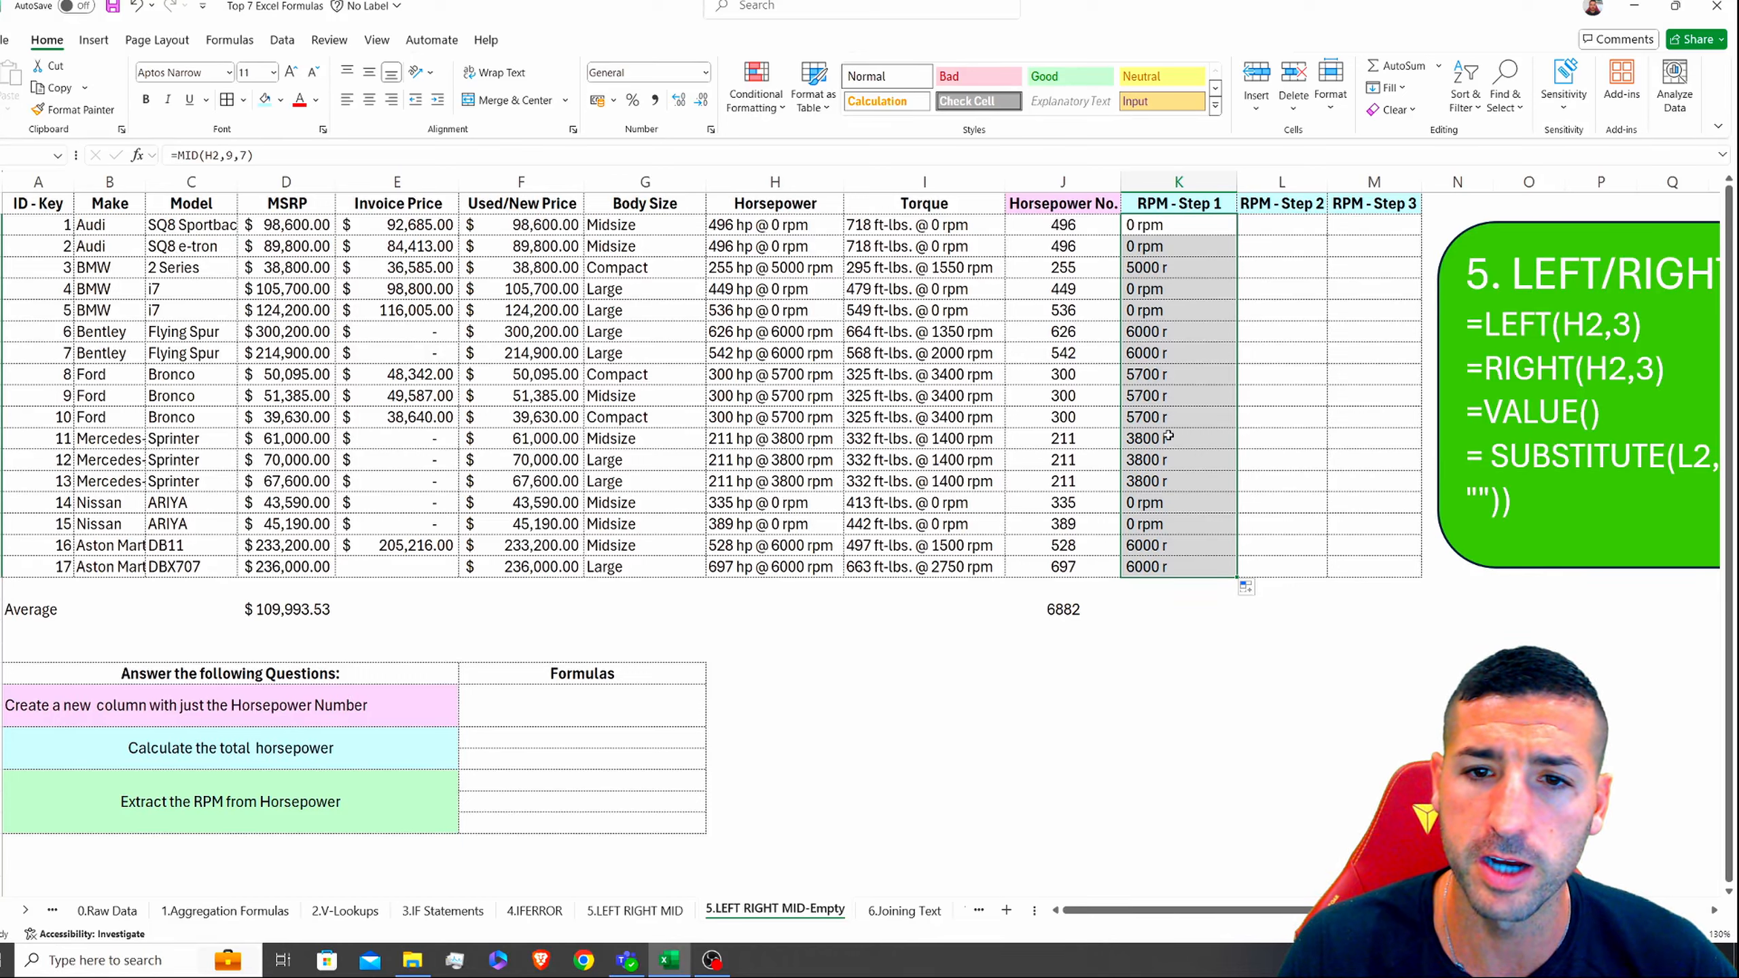
Step: Shorten the RPM - Step 1 extraction to six characters with =MID(H2,9,6) in K2, and fill it down to K18
left_click(1134, 232)
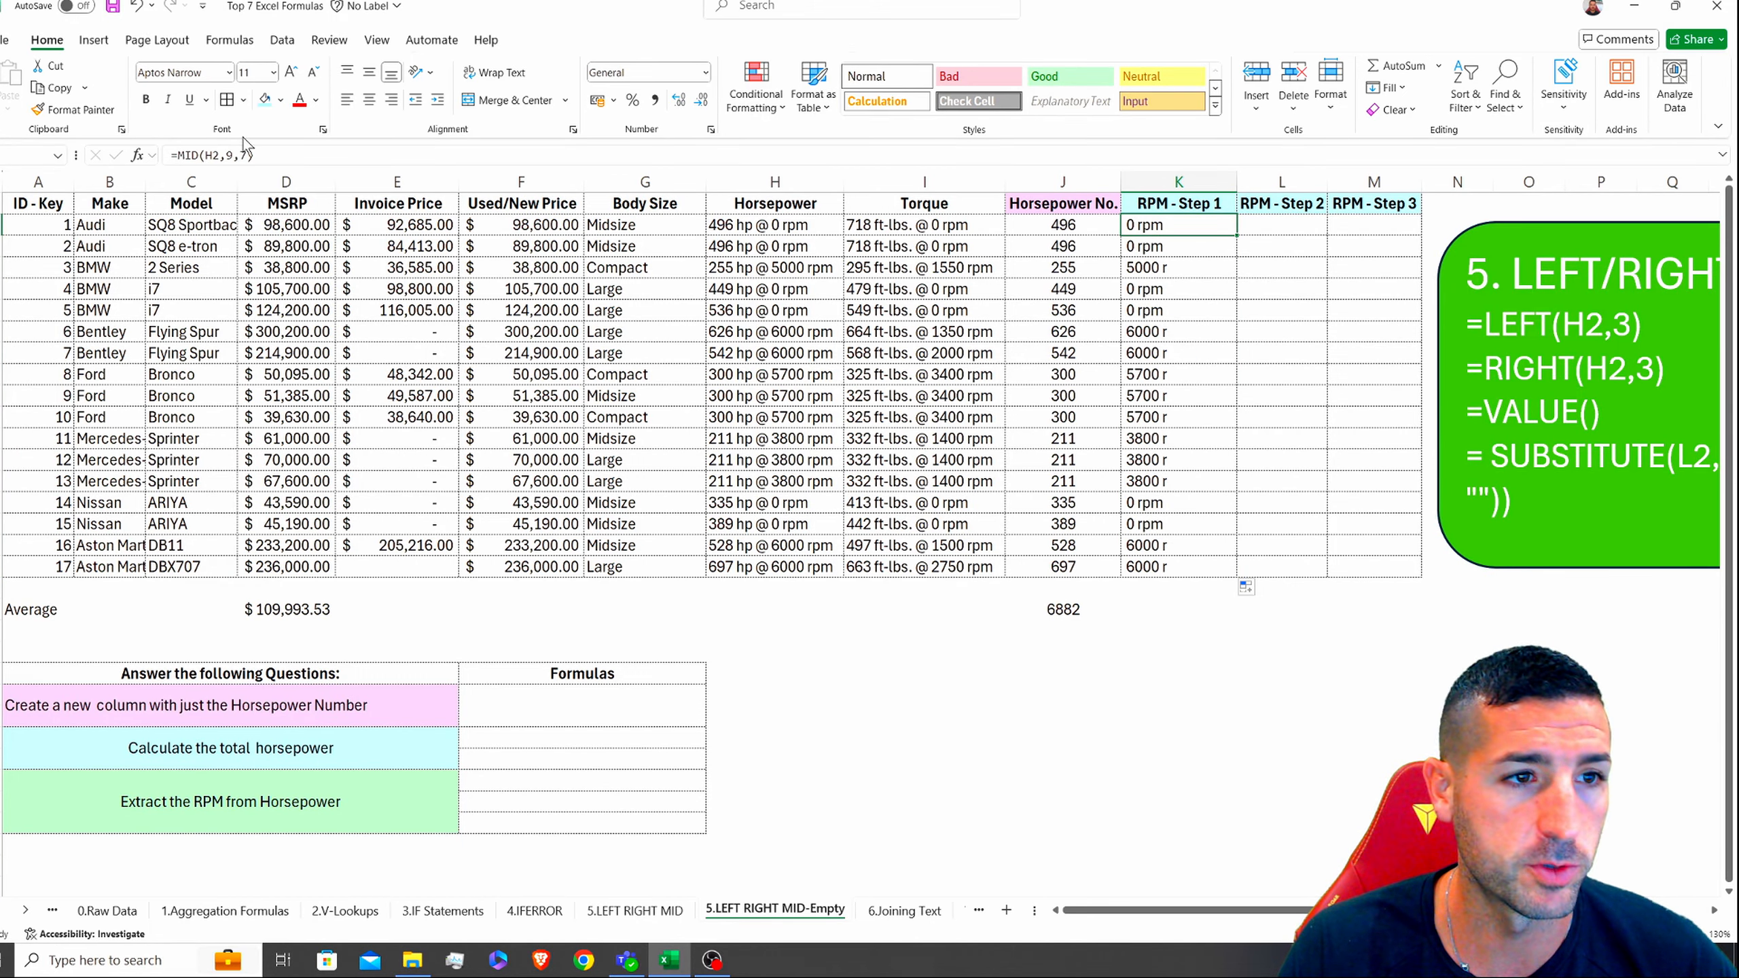
left_click(239, 153)
key("Delete")
type("6")
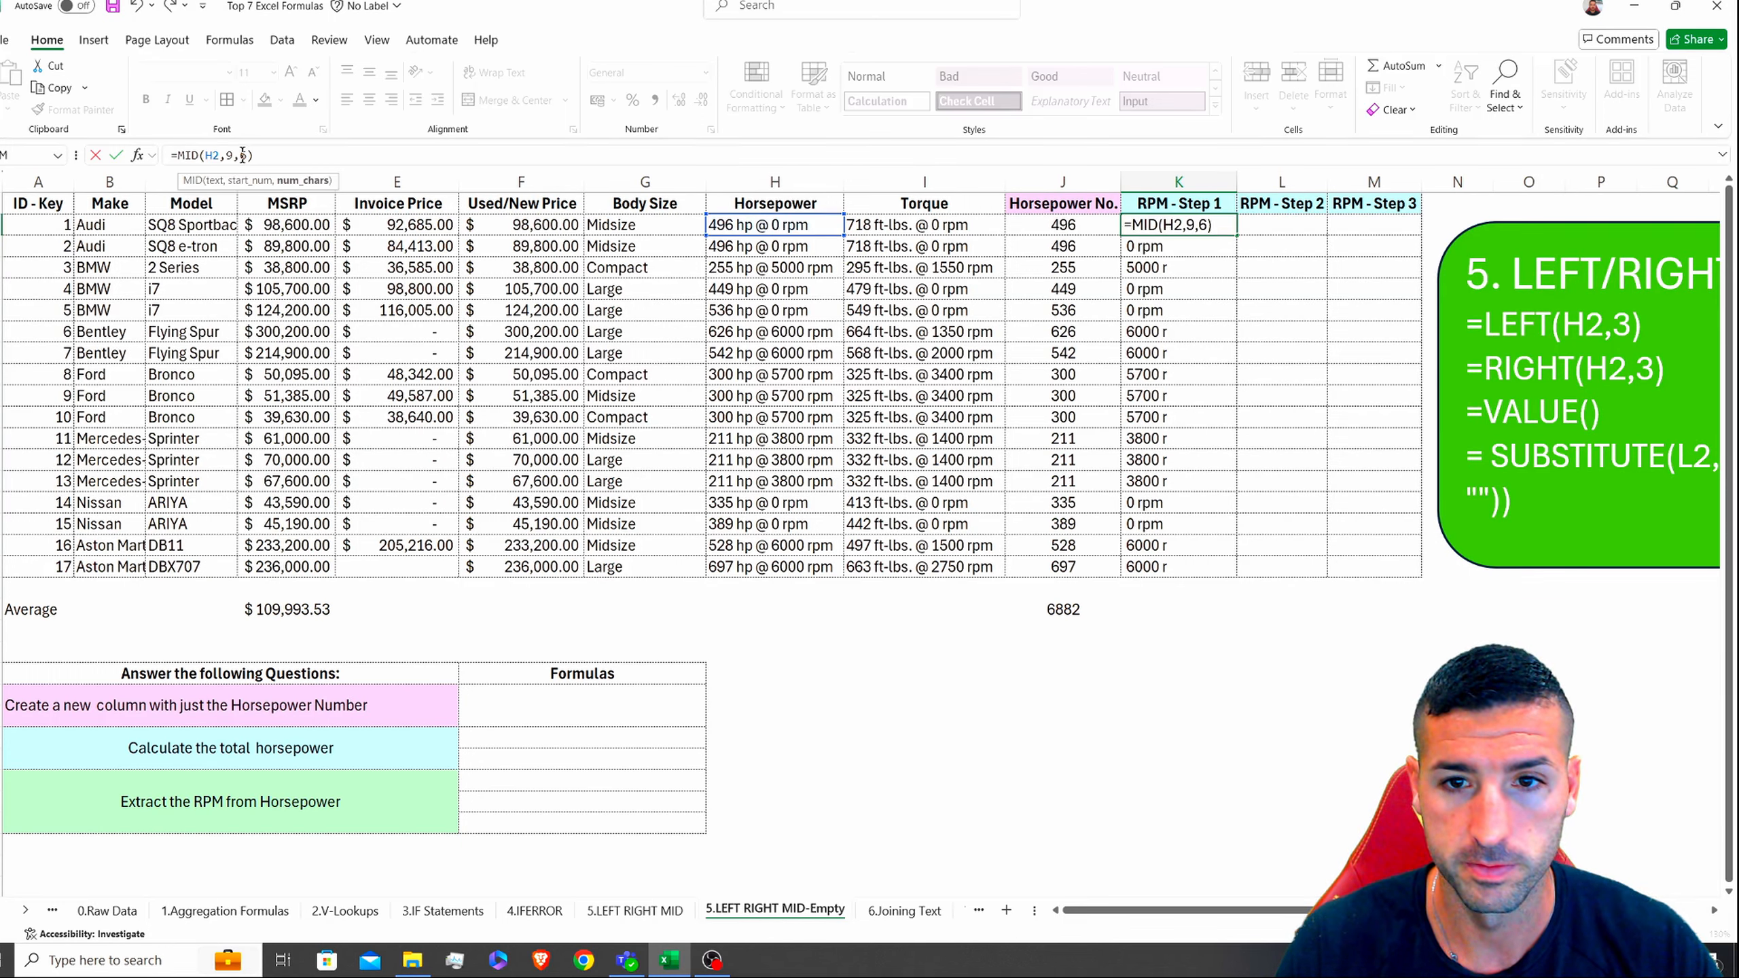
key("Return")
left_click(1142, 218)
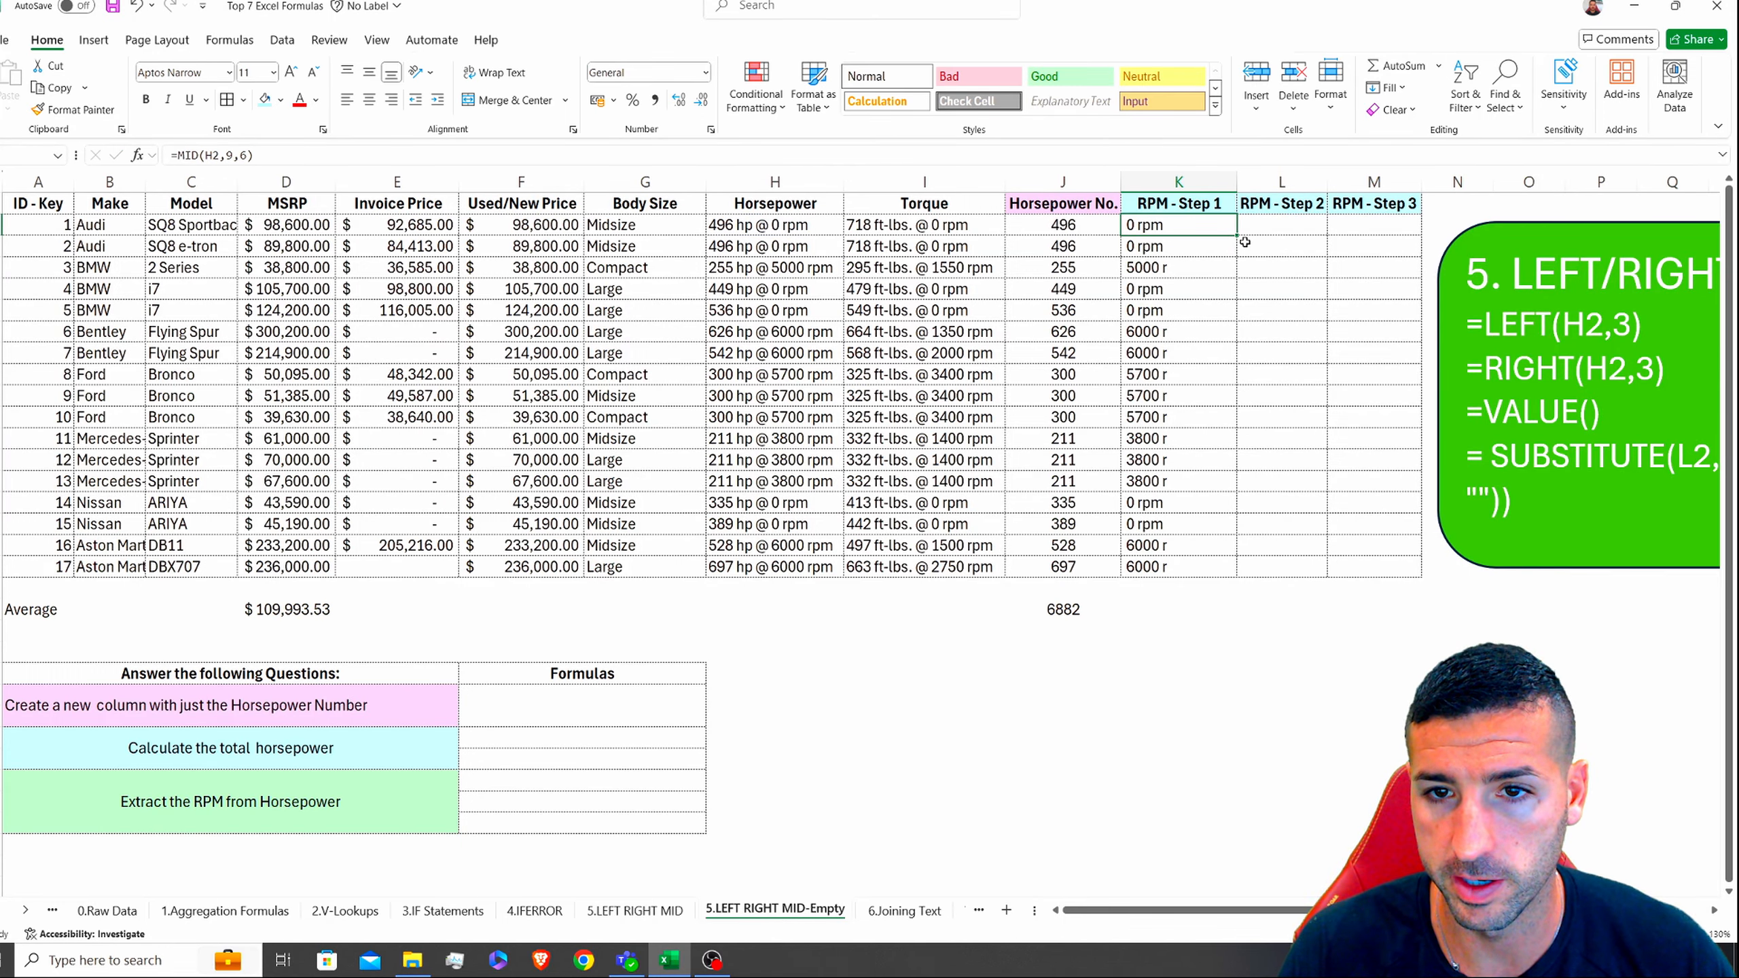
double_click(1238, 236)
left_click(1173, 413)
left_click(1172, 381)
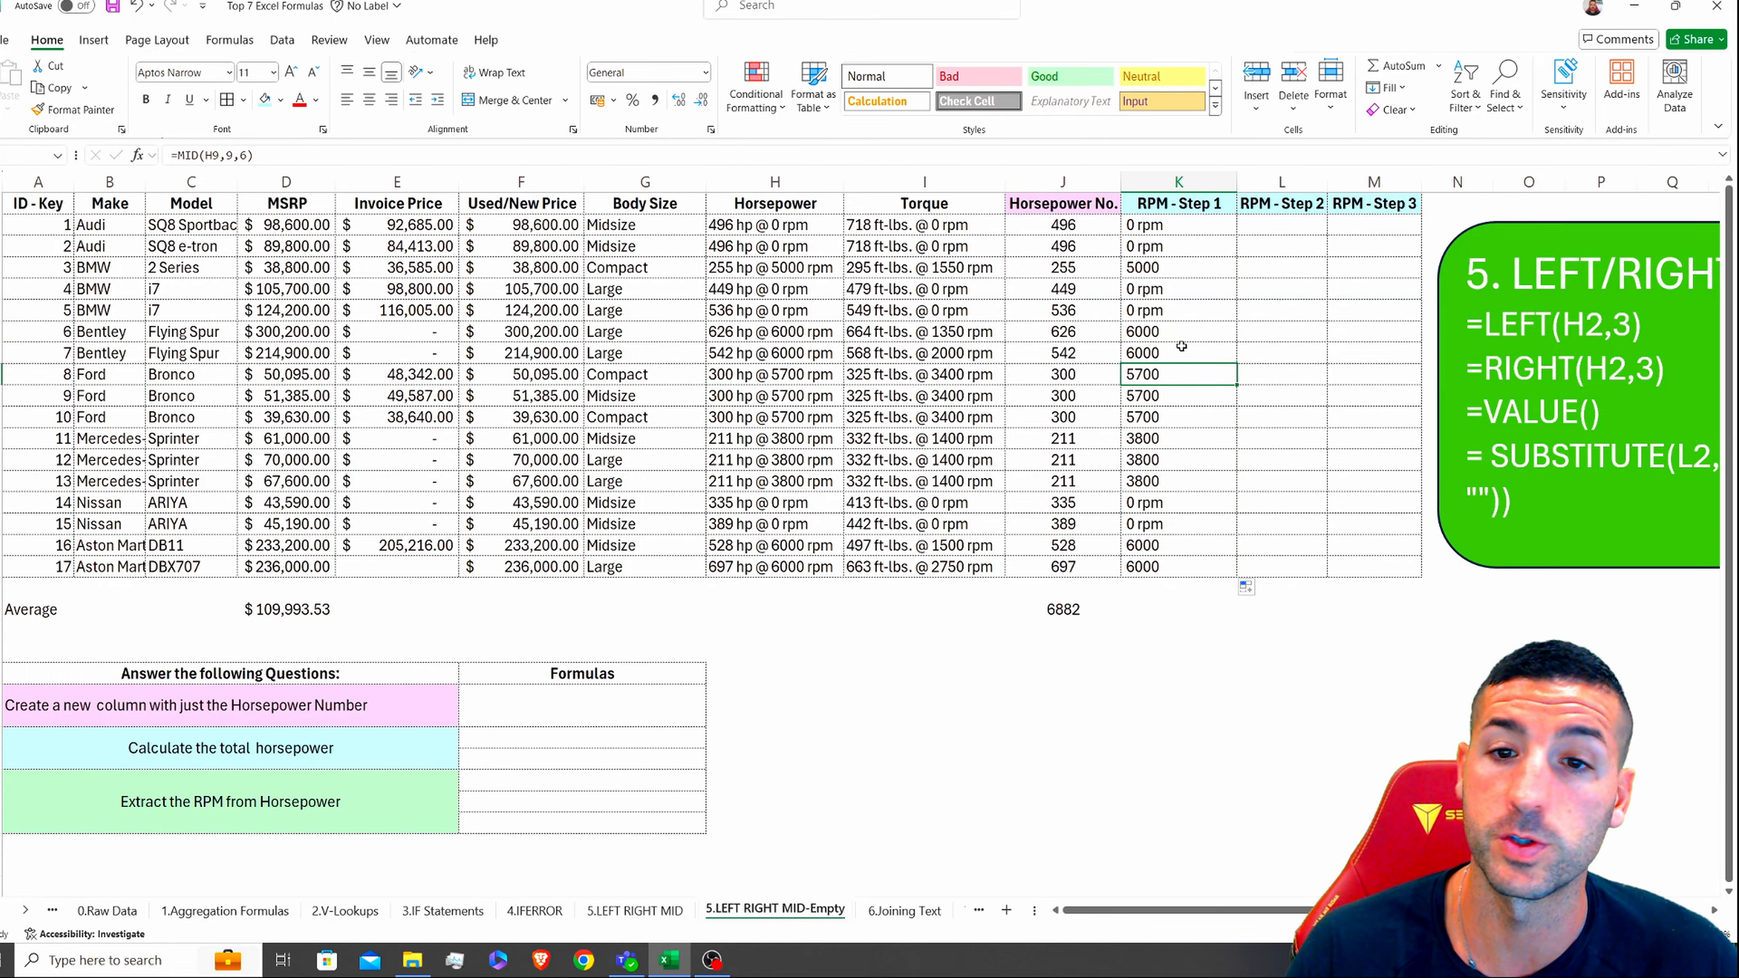
left_click_drag(1184, 337, 1205, 457)
left_click(1148, 313)
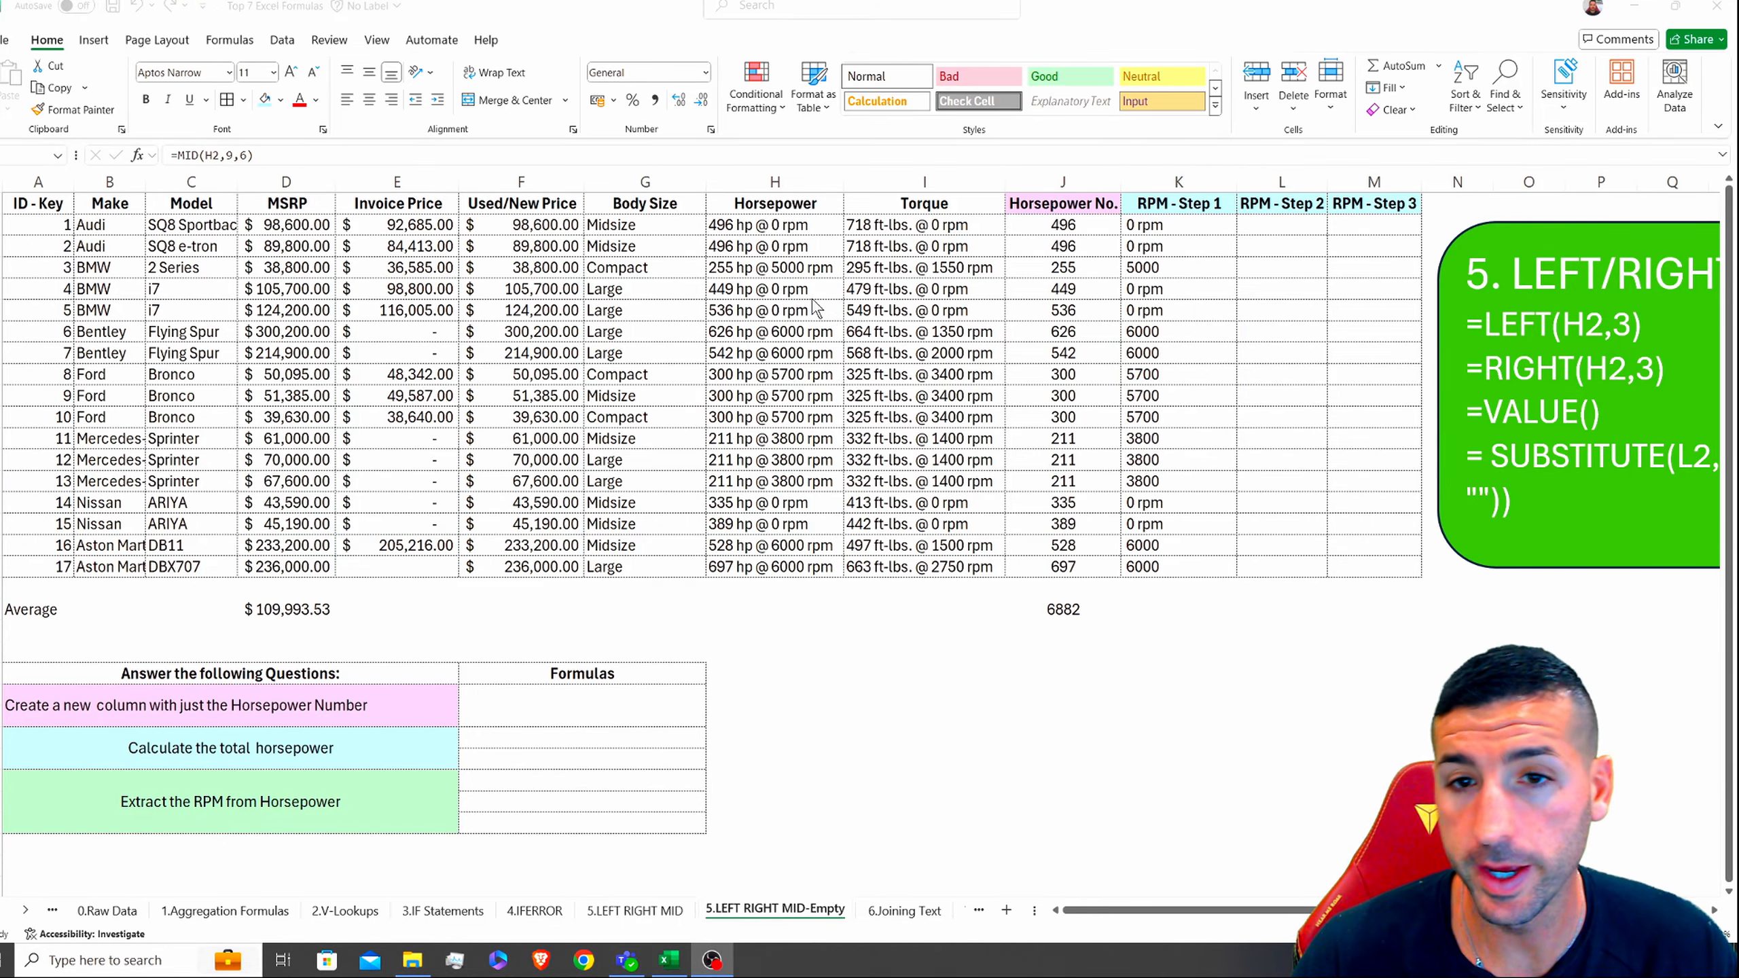
Step: Enter =SUBSTITUTE(K2, "rpm", "") in L2 to strip the rpm text from the first car's RPM - Step 1 value
left_click(1176, 230)
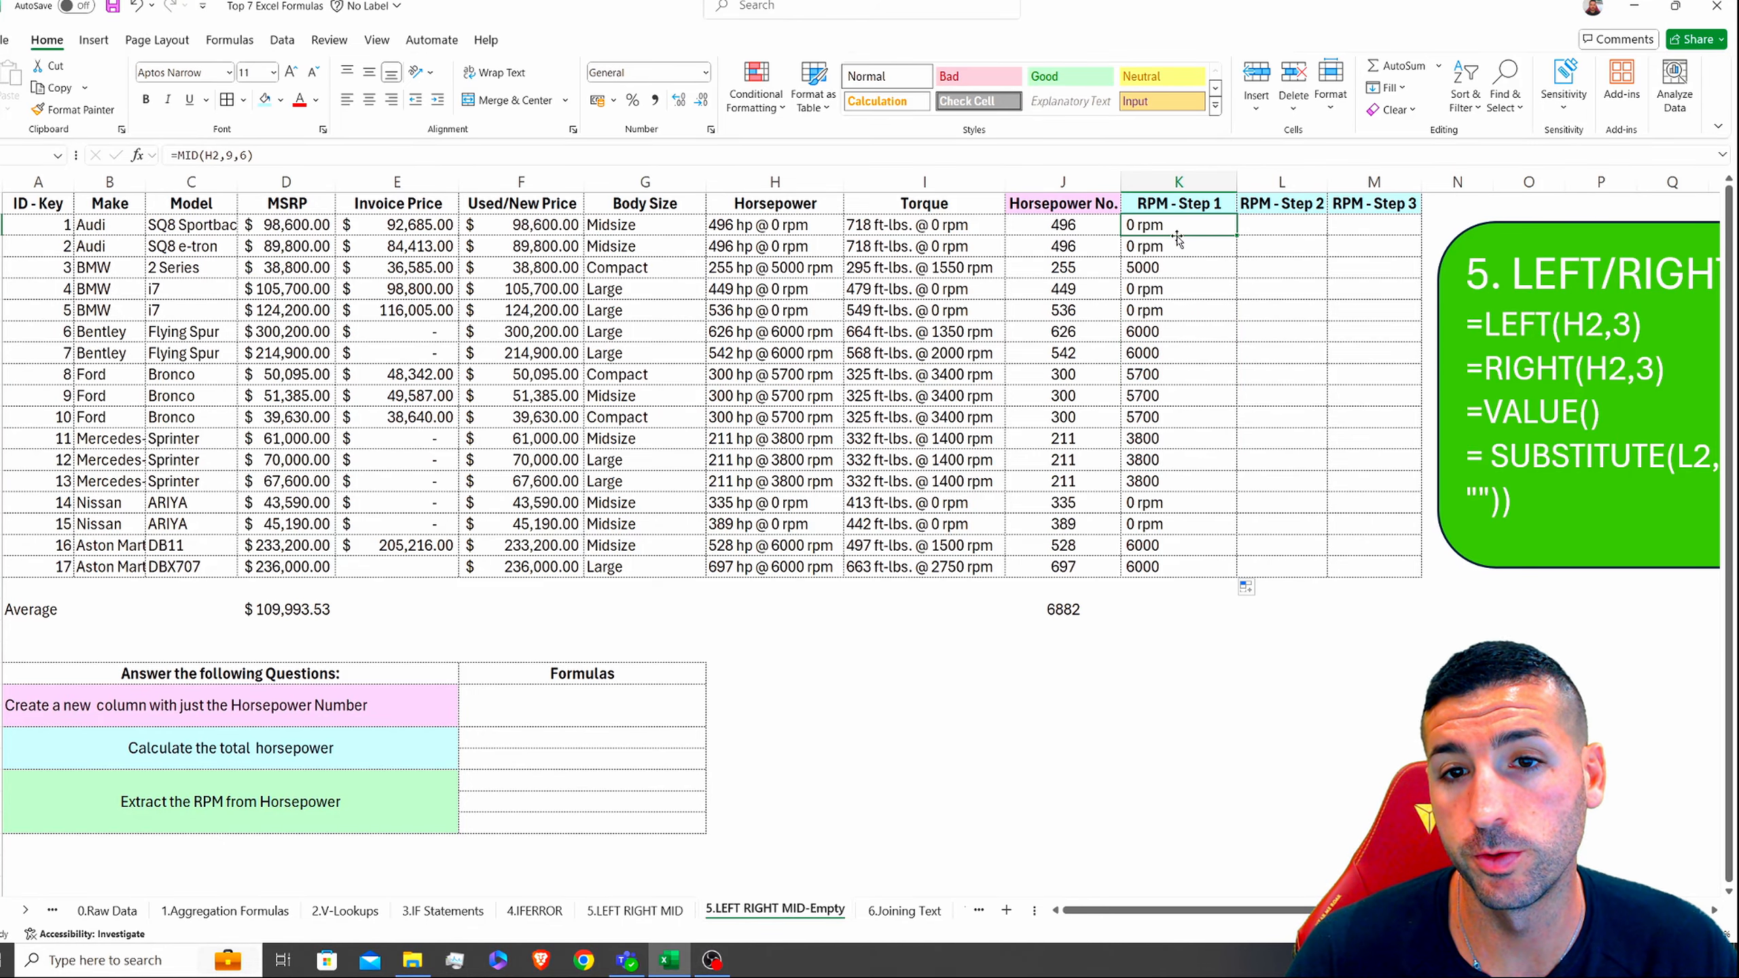
left_click(1268, 229)
type("=")
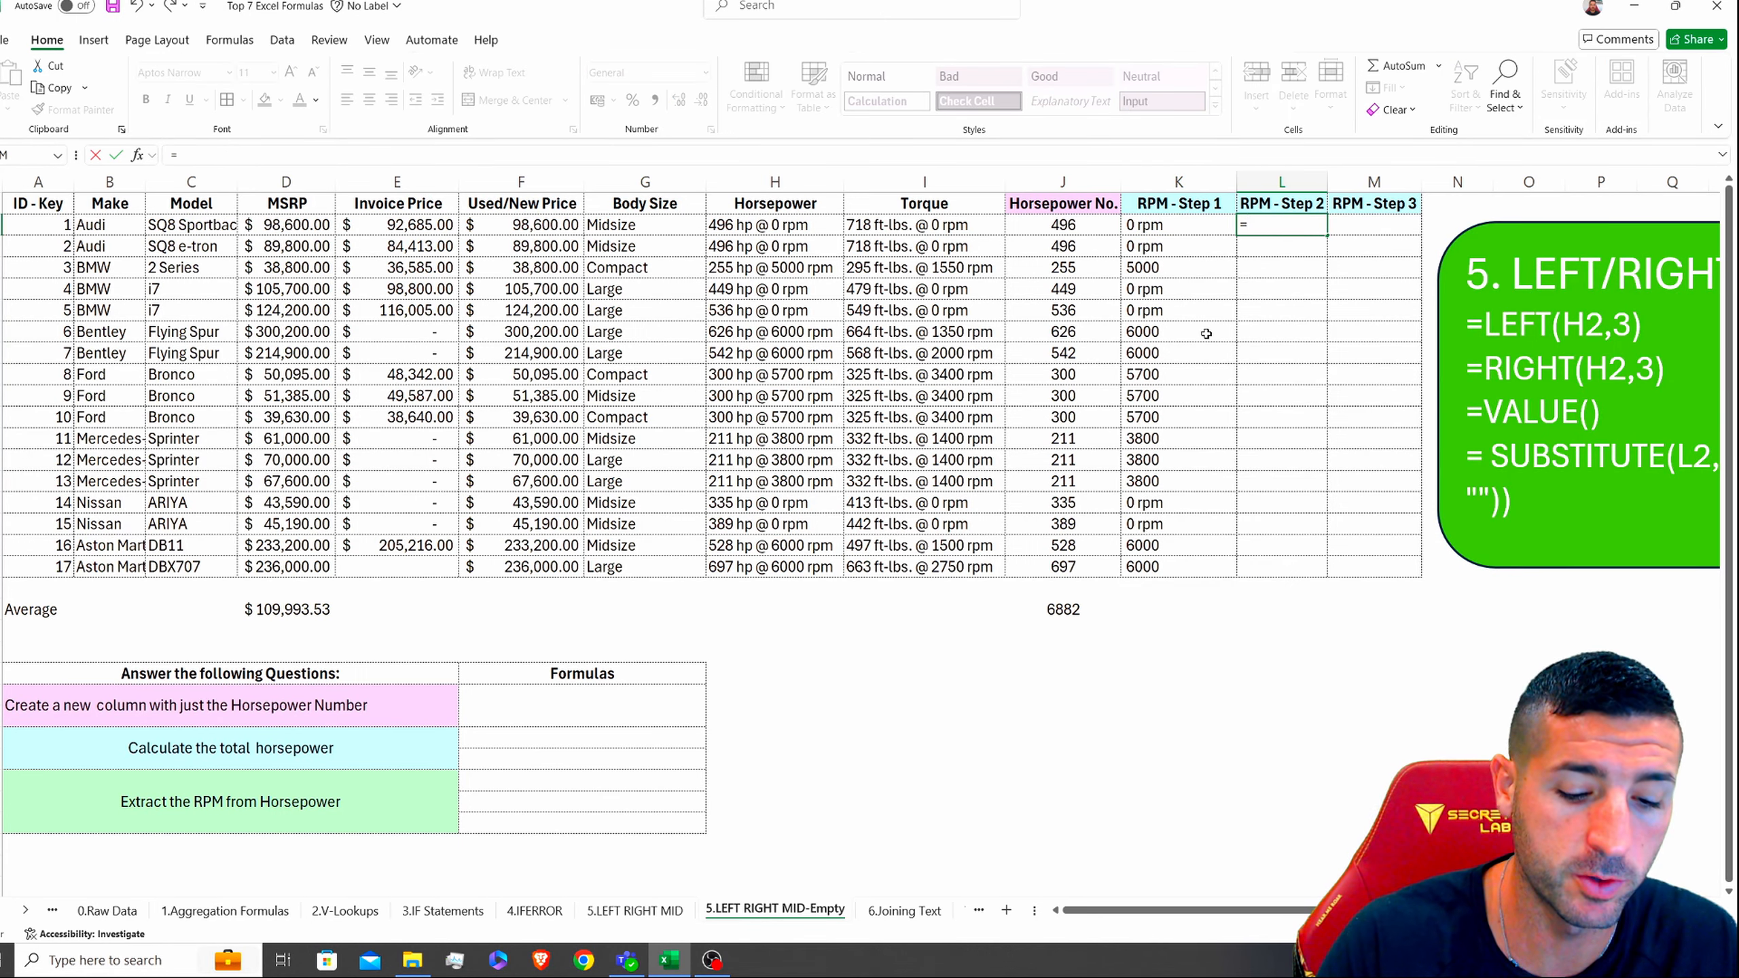
type("sub")
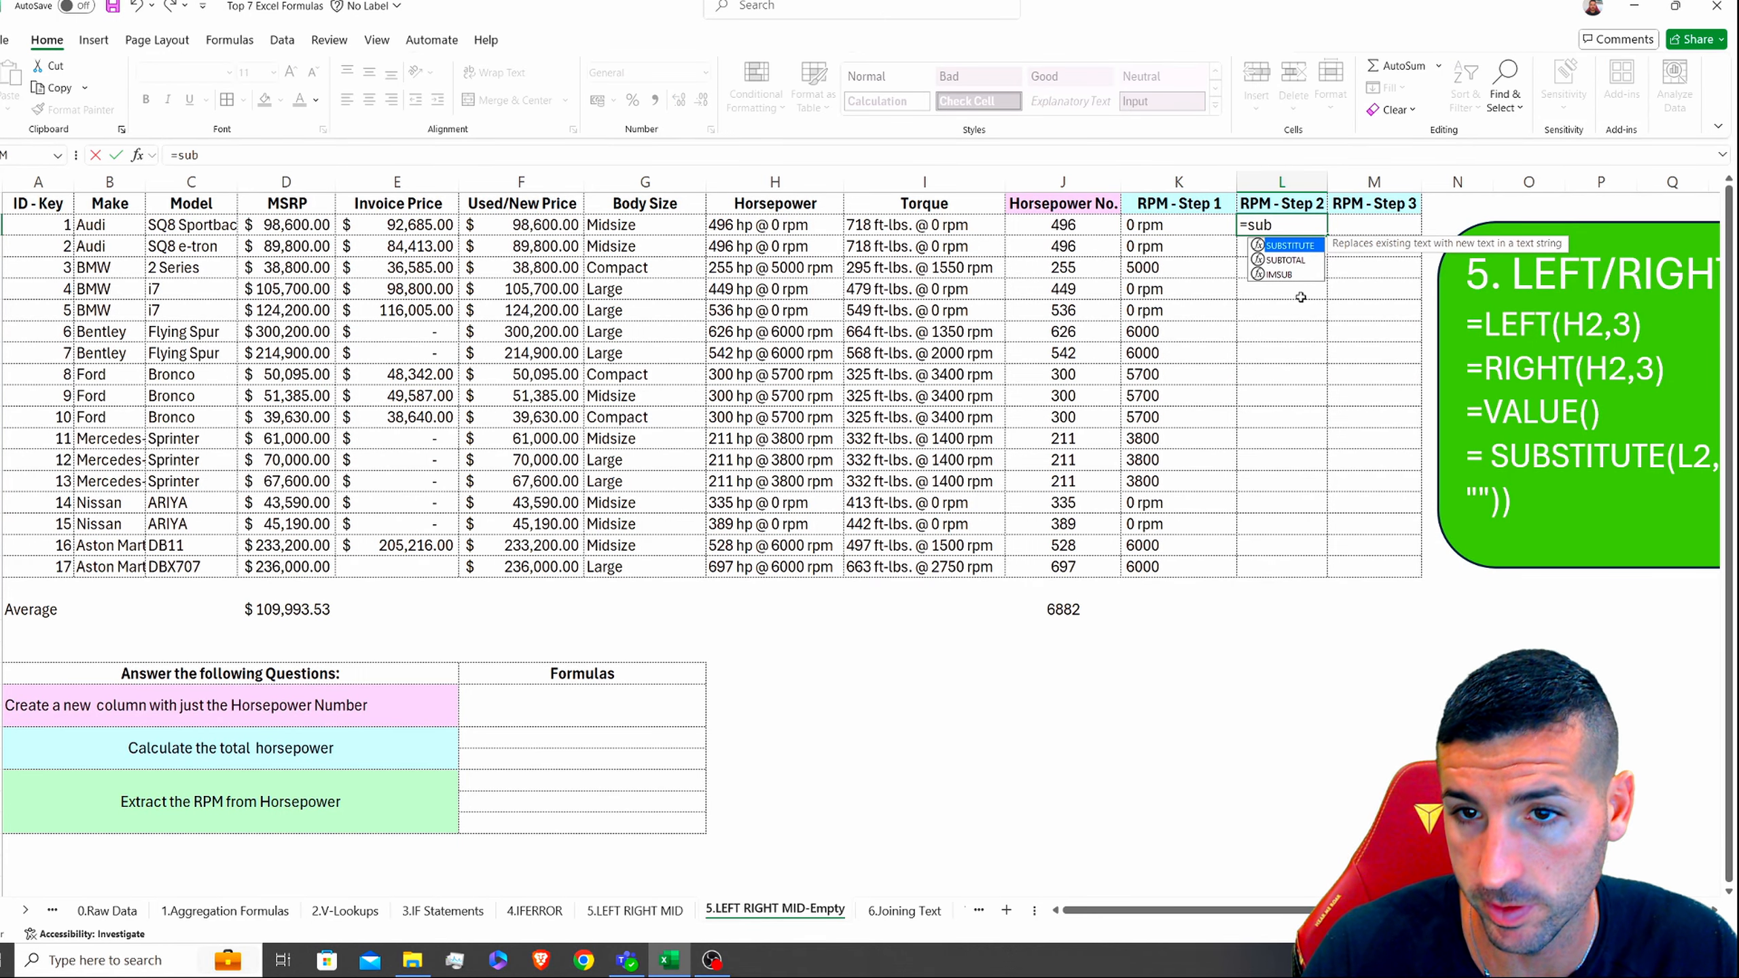
double_click(1305, 248)
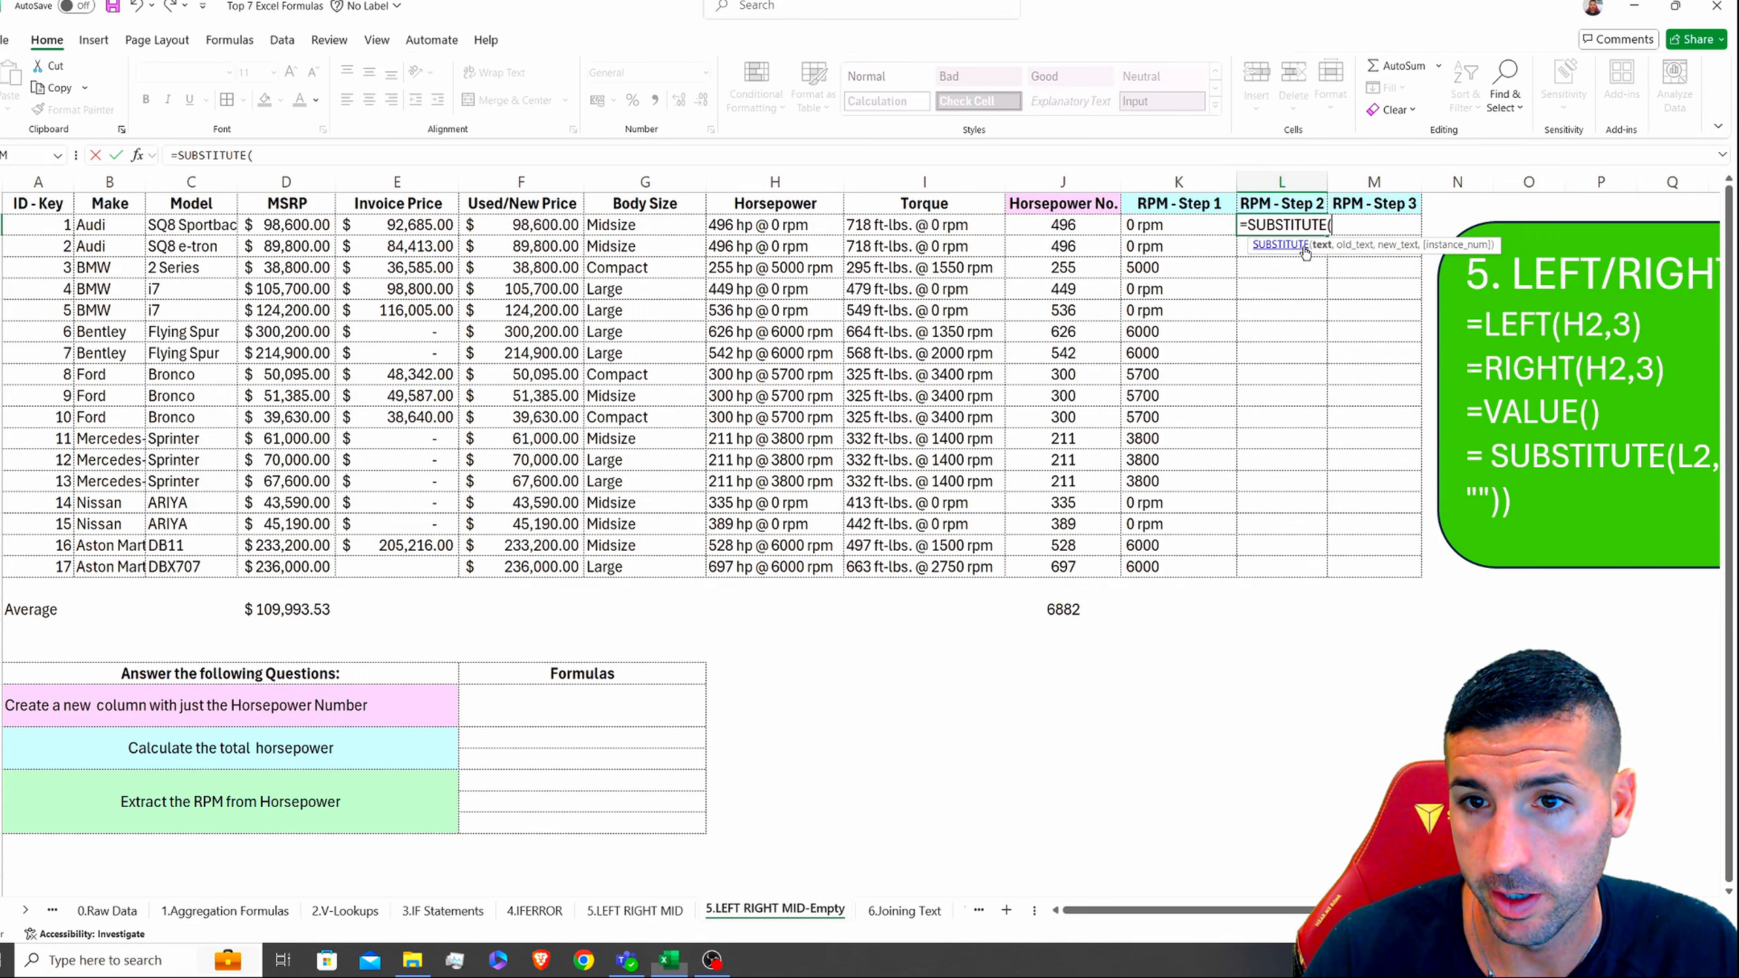
left_click(1179, 225)
type(",")
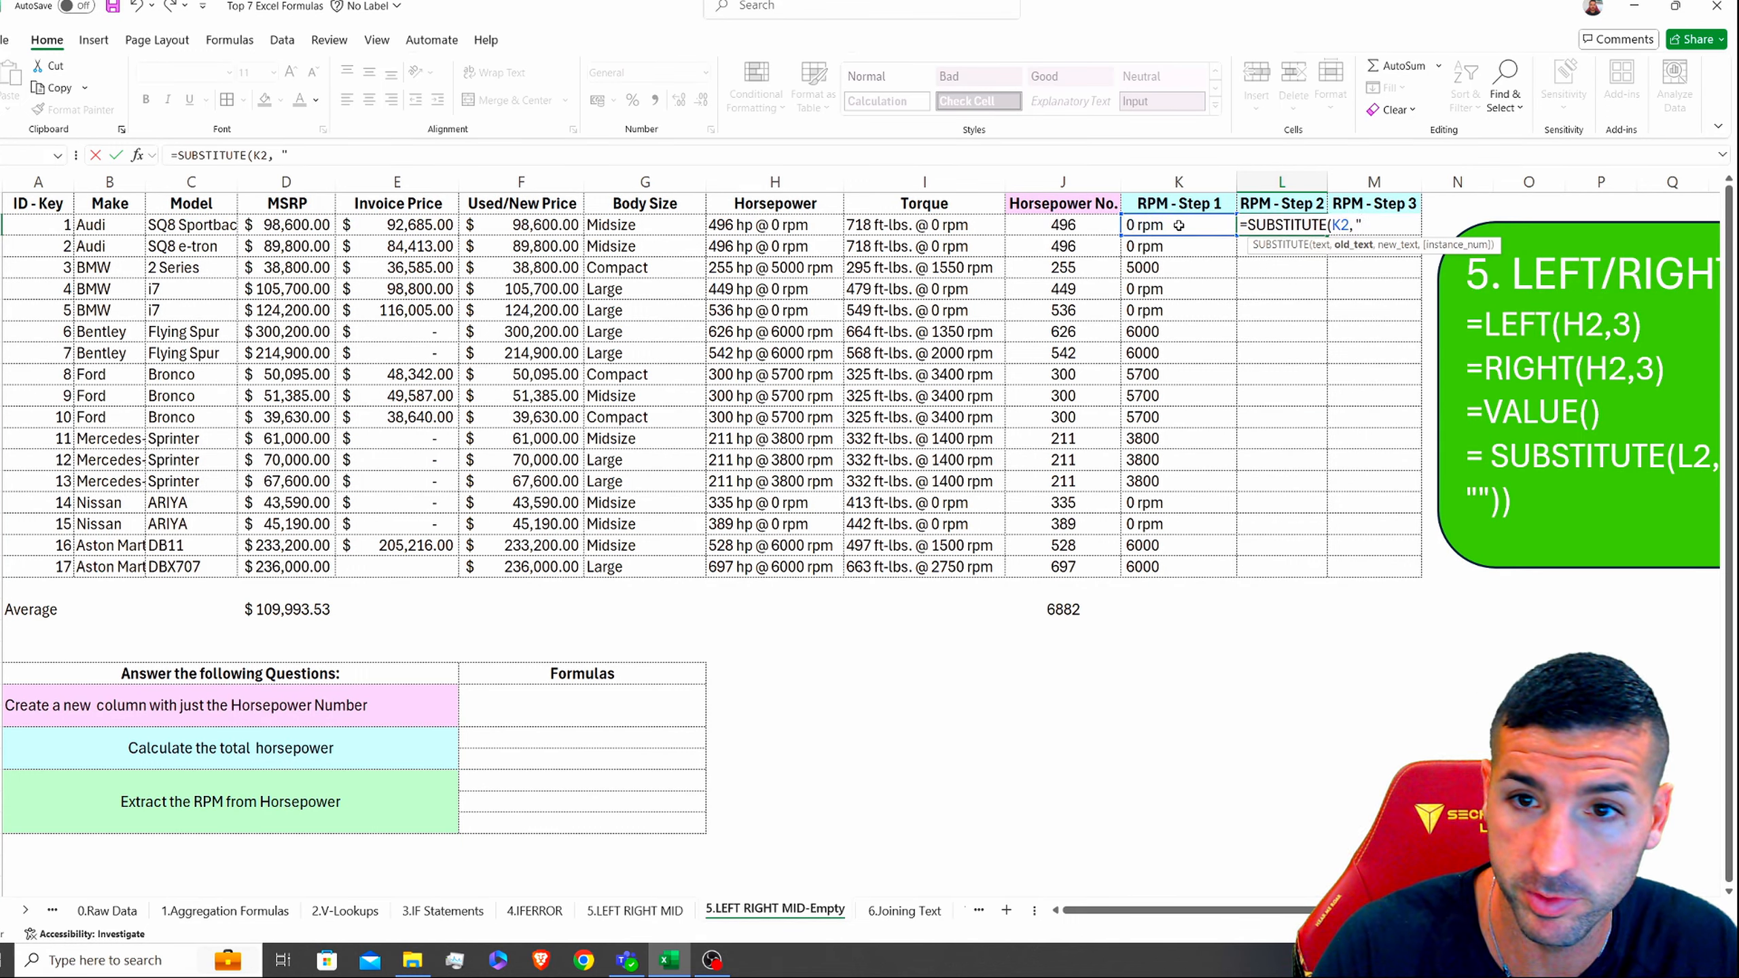
type(" \"rpm")
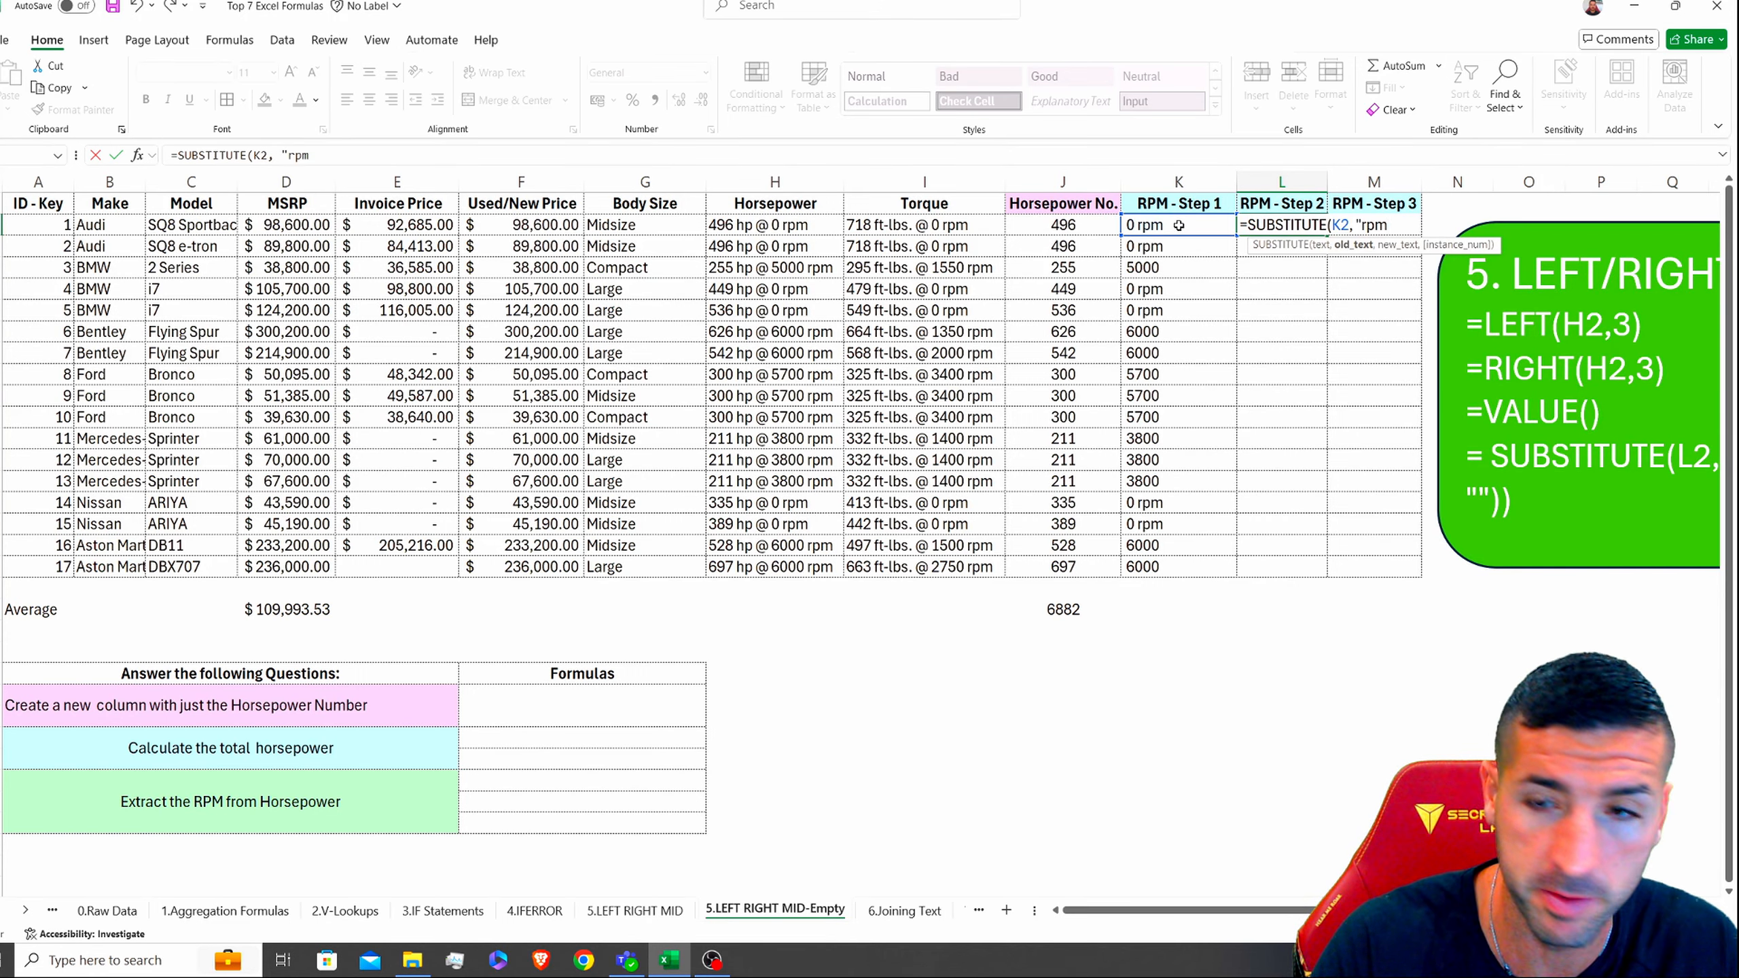
type("\",")
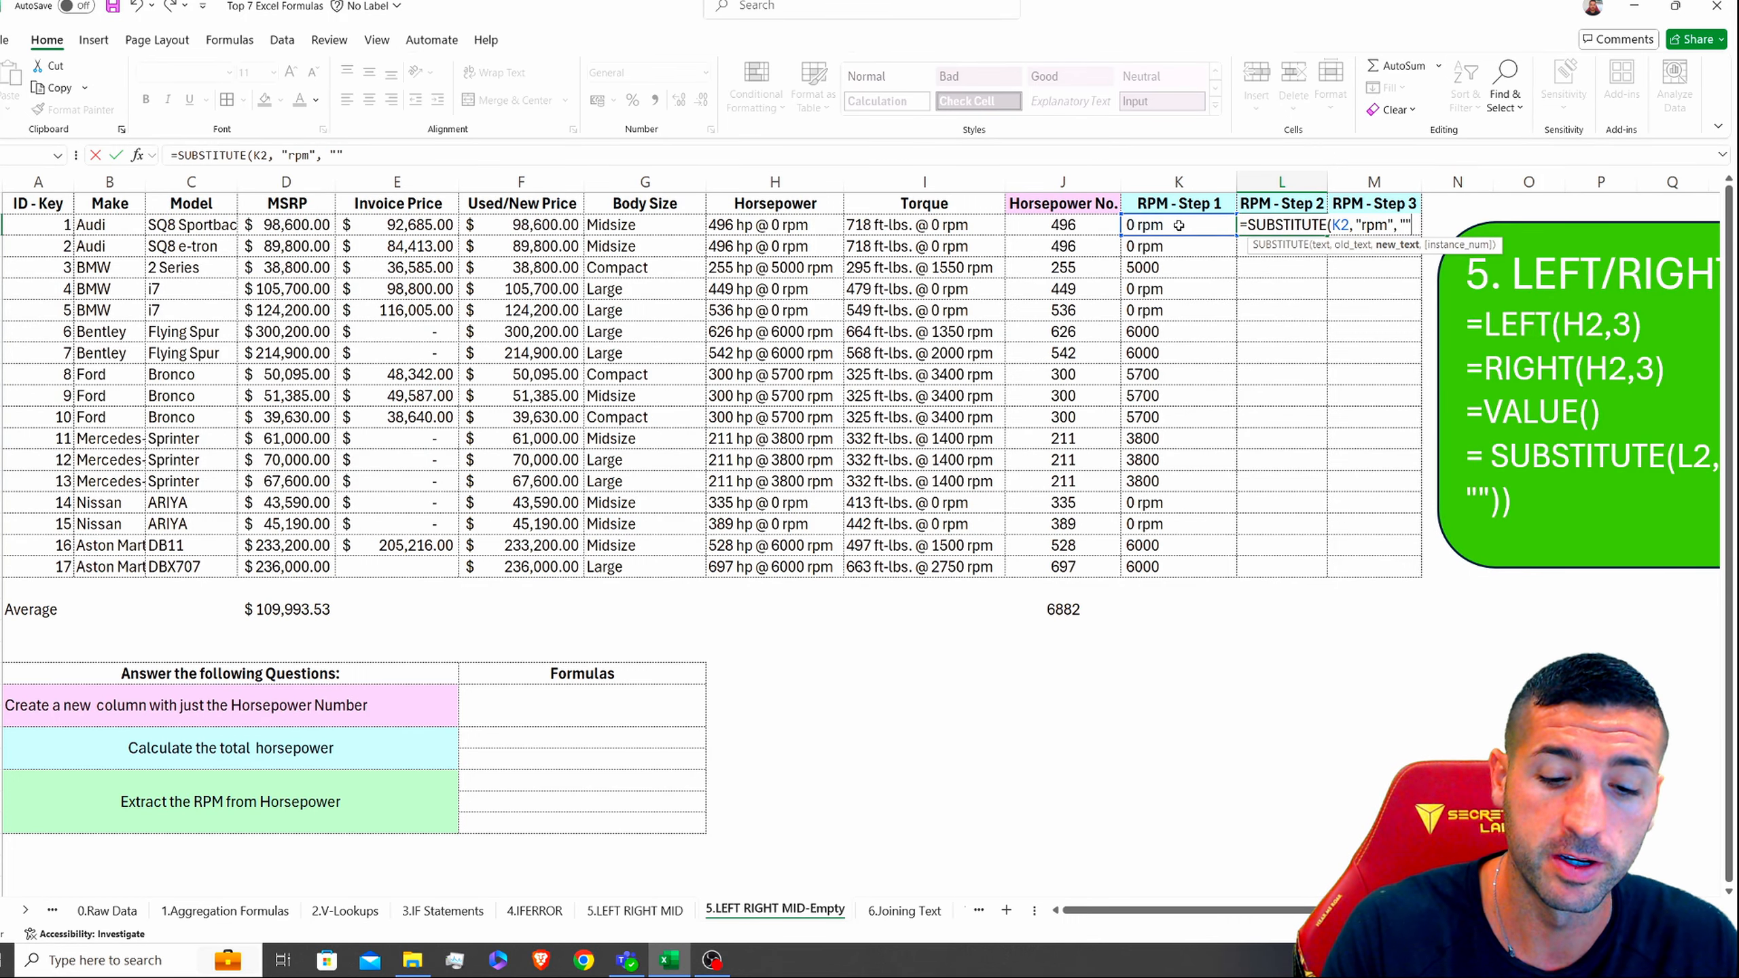
type(")")
key("Return")
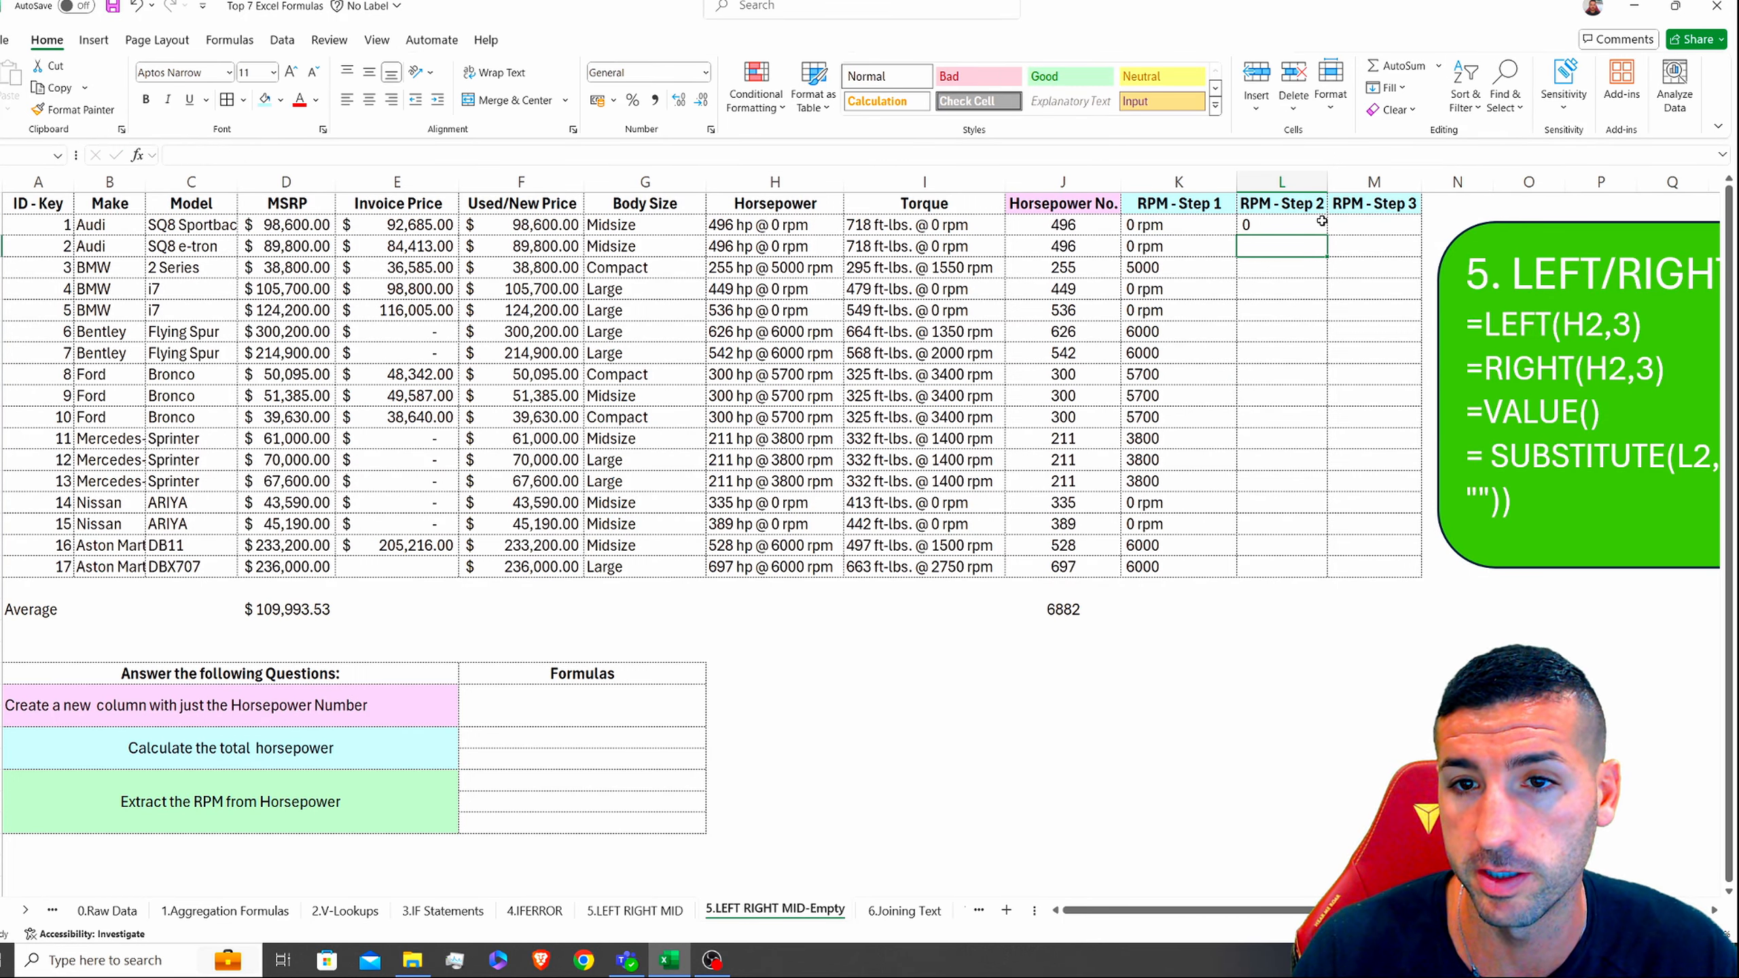
Step: Fill L2's SUBSTITUTE formula down to L18 and compare the RPM - Step 2 values with the RPM - Step 1 values
left_click(1317, 229)
double_click(1329, 237)
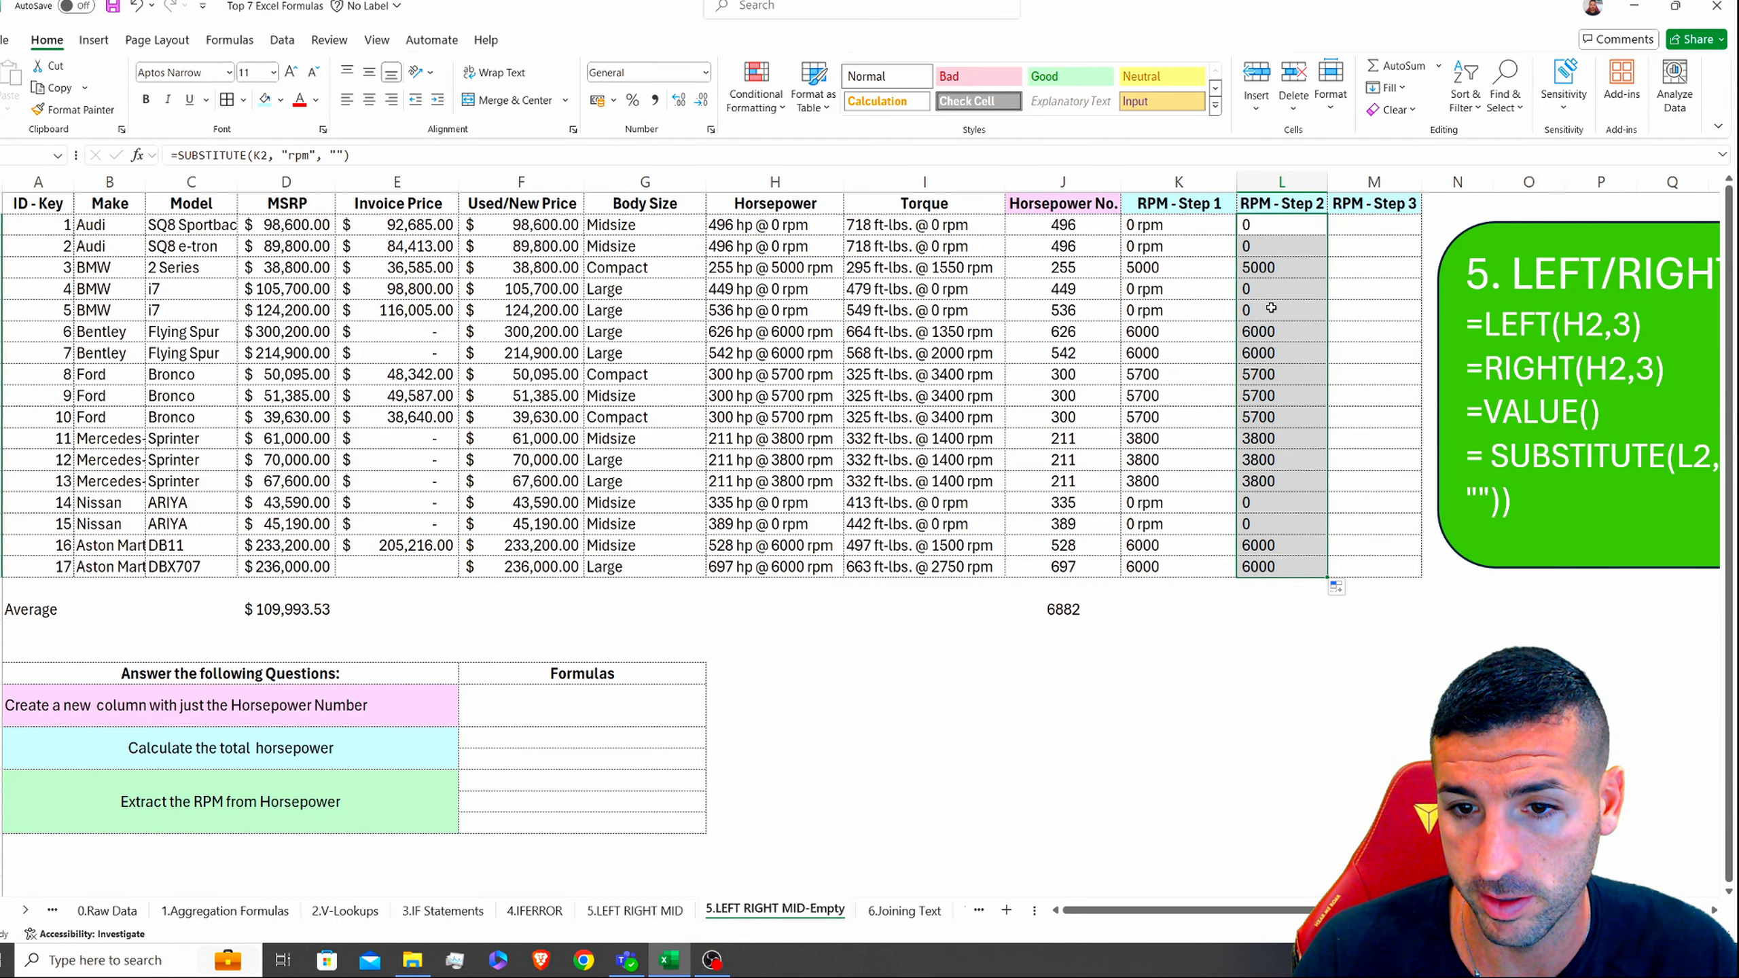
left_click(1146, 242)
left_click(1156, 292)
left_click(1162, 352)
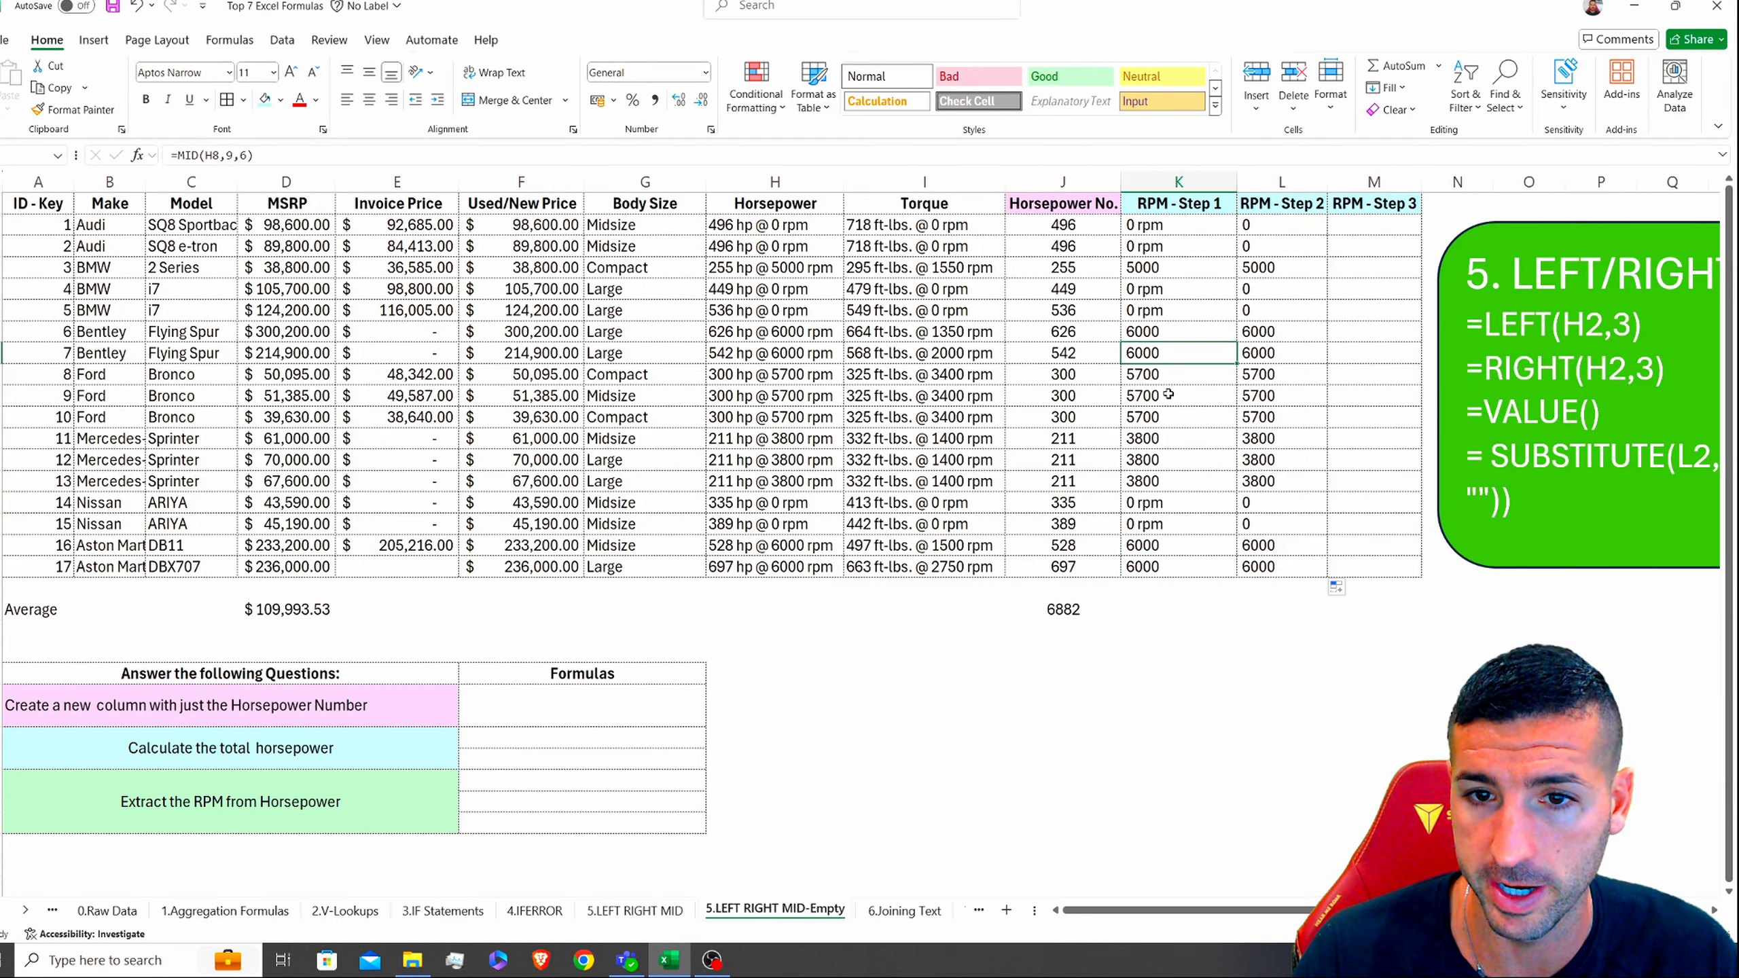
left_click(1175, 440)
left_click_drag(1359, 219, 1354, 441)
Step: Copy the text of L2's SUBSTITUTE formula into M2 under RPM - Step 3, keeping its reference to K2
left_click(1262, 216)
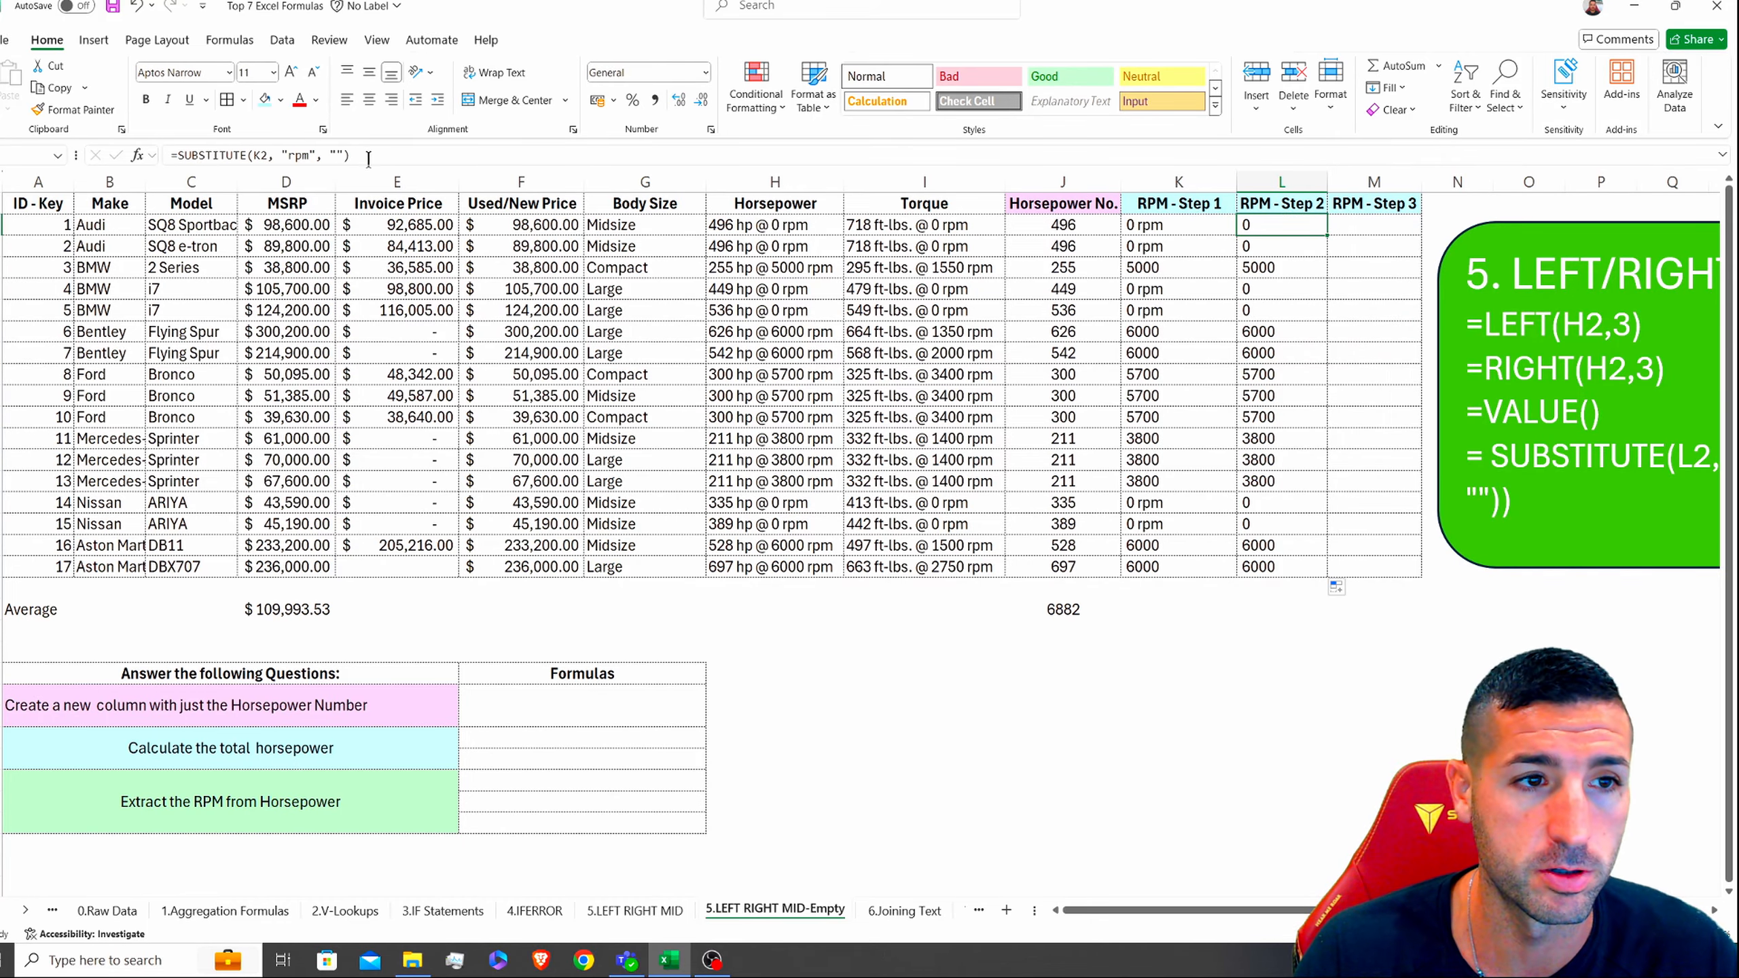
left_click_drag(350, 155, 97, 151)
key("ctrl+c")
key("Escape")
left_click(1353, 225)
left_click(578, 150)
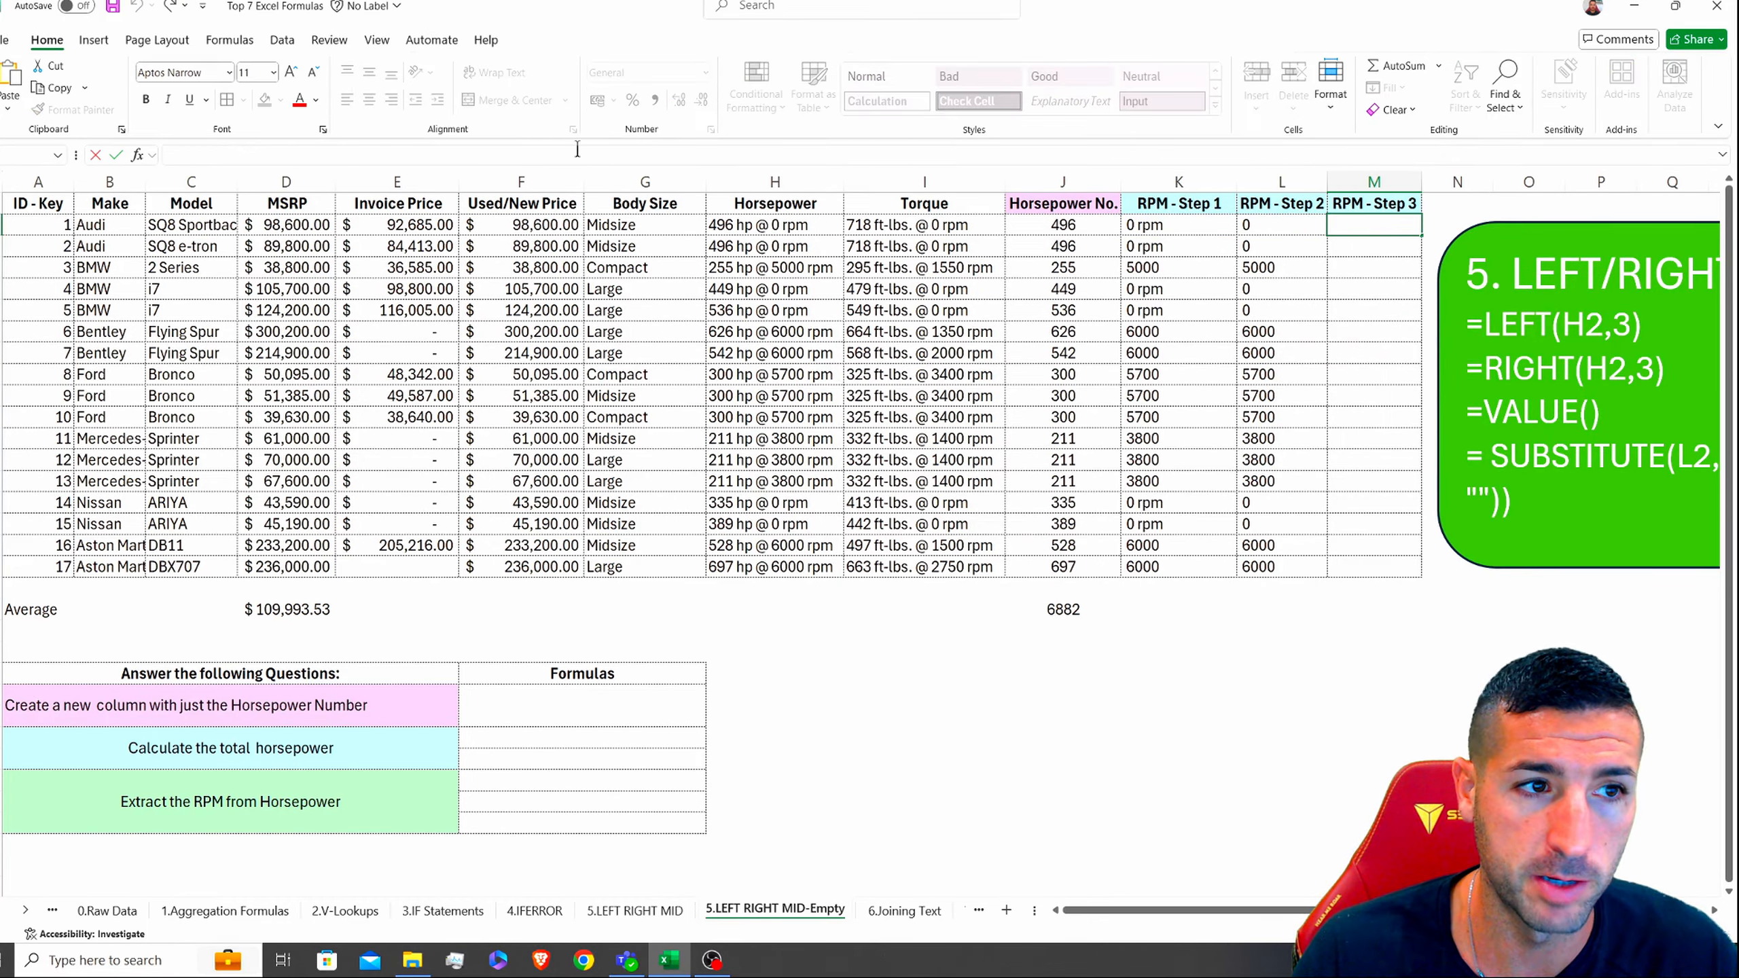
key("ctrl+v")
Step: Wrap M2's formula in VALUE, making it =VALUE(SUBSTITUTE(K2, "rpm", "")), and fill it down to M18
left_click(177, 155)
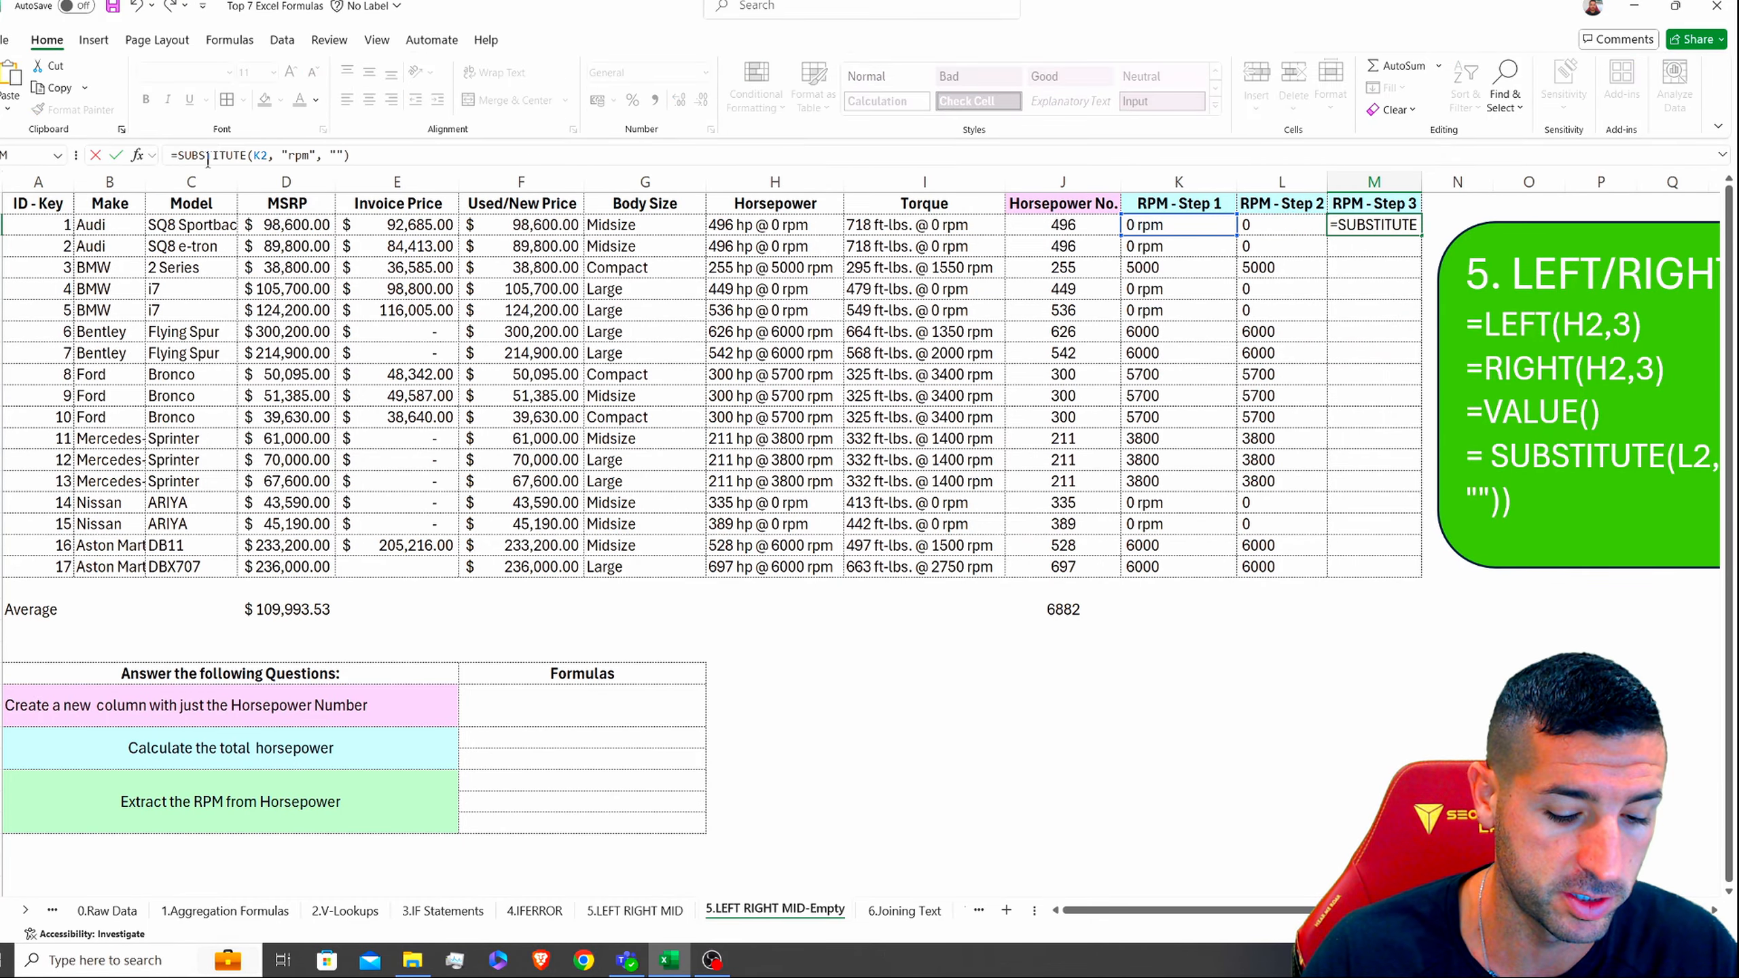
type("value(")
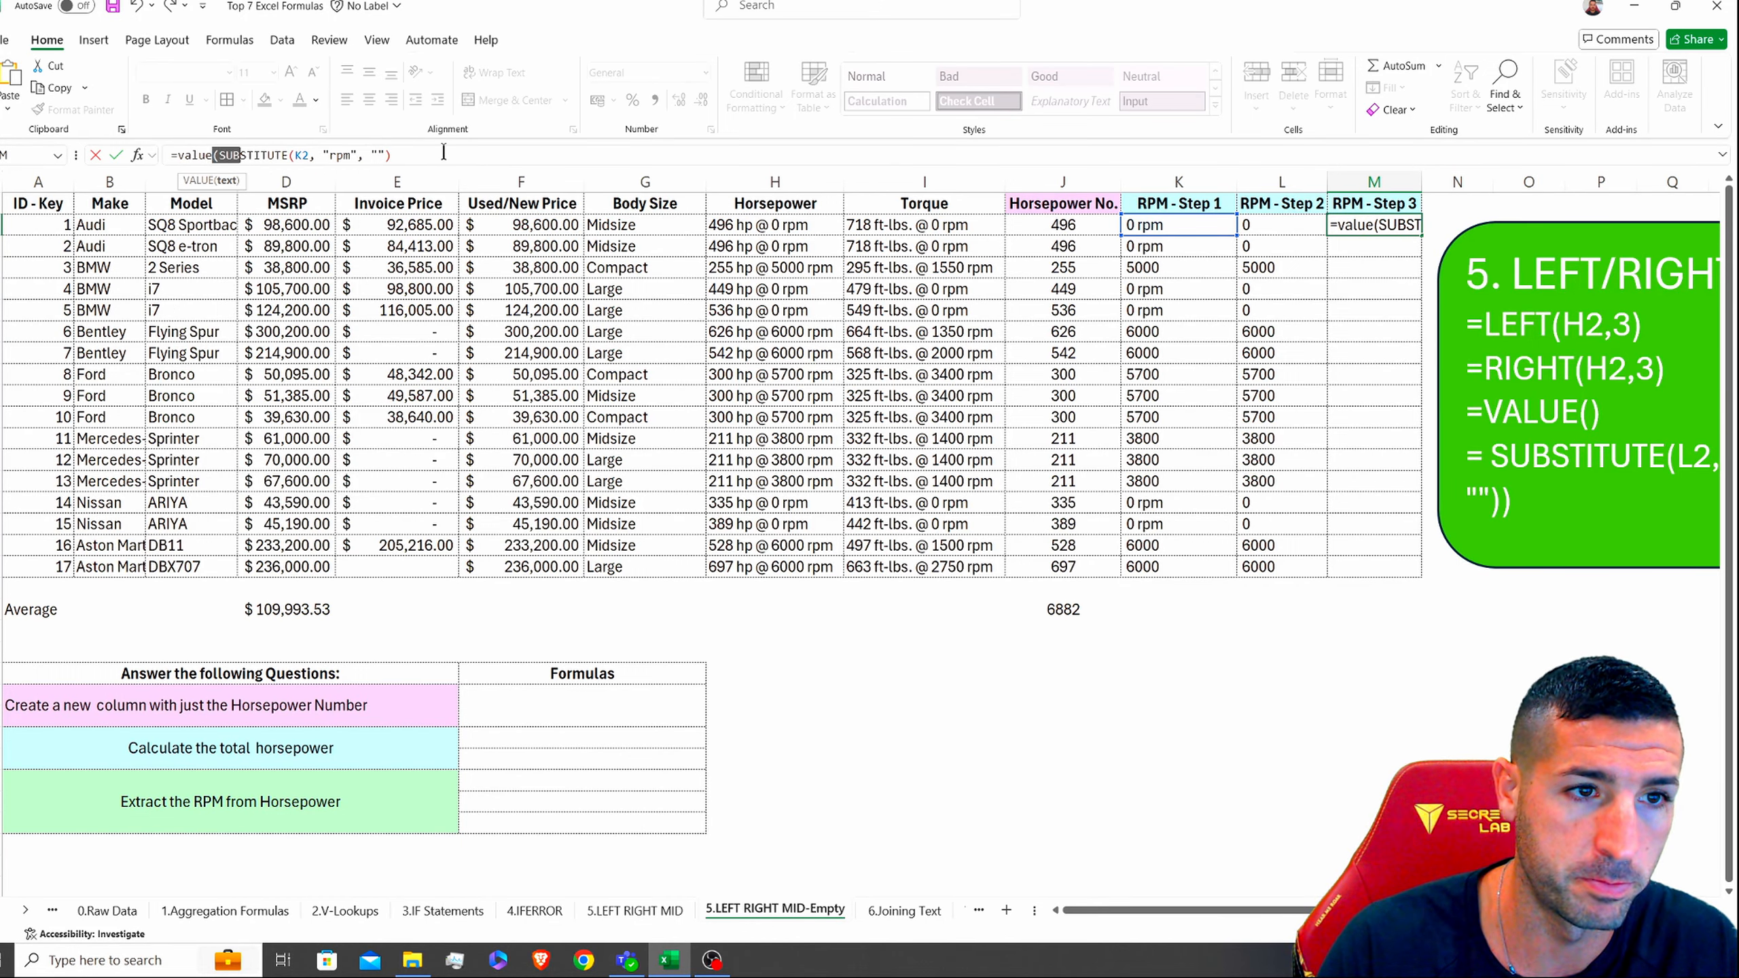
left_click(443, 153)
type(")")
key("Return")
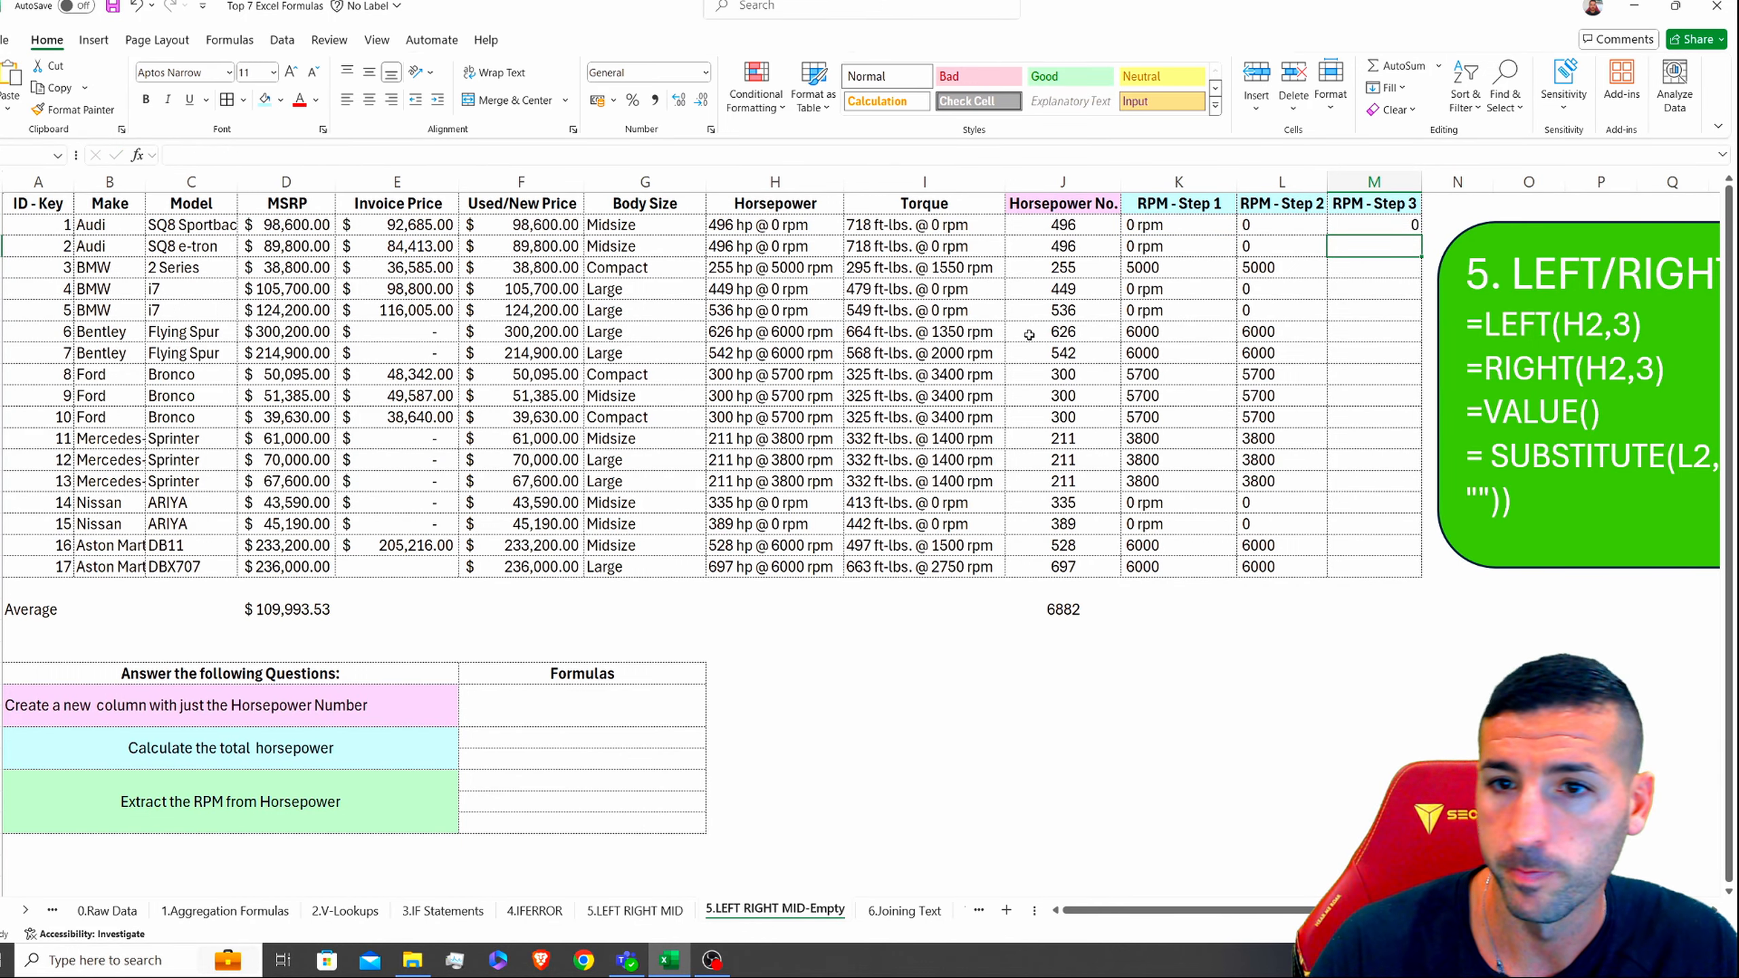
left_click(1416, 233)
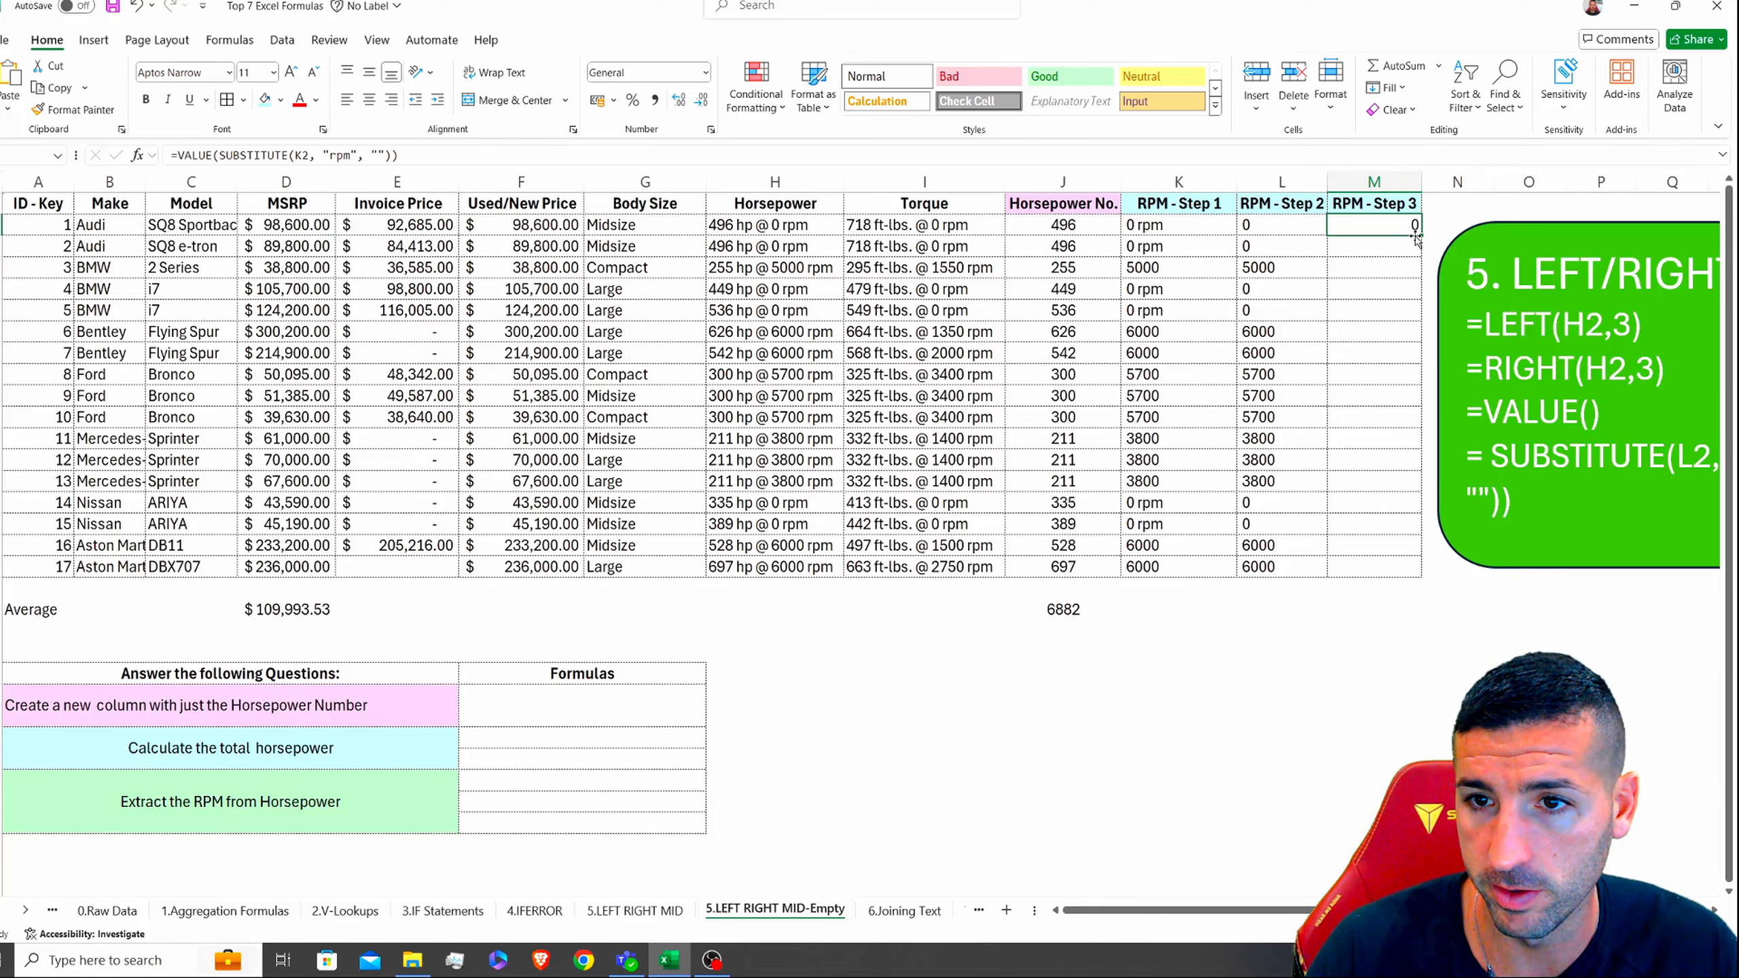
double_click(1420, 235)
Step: Extend the Horsepower No. column's SUM total across to column M and check the total under RPM - Step 3
left_click(1116, 615)
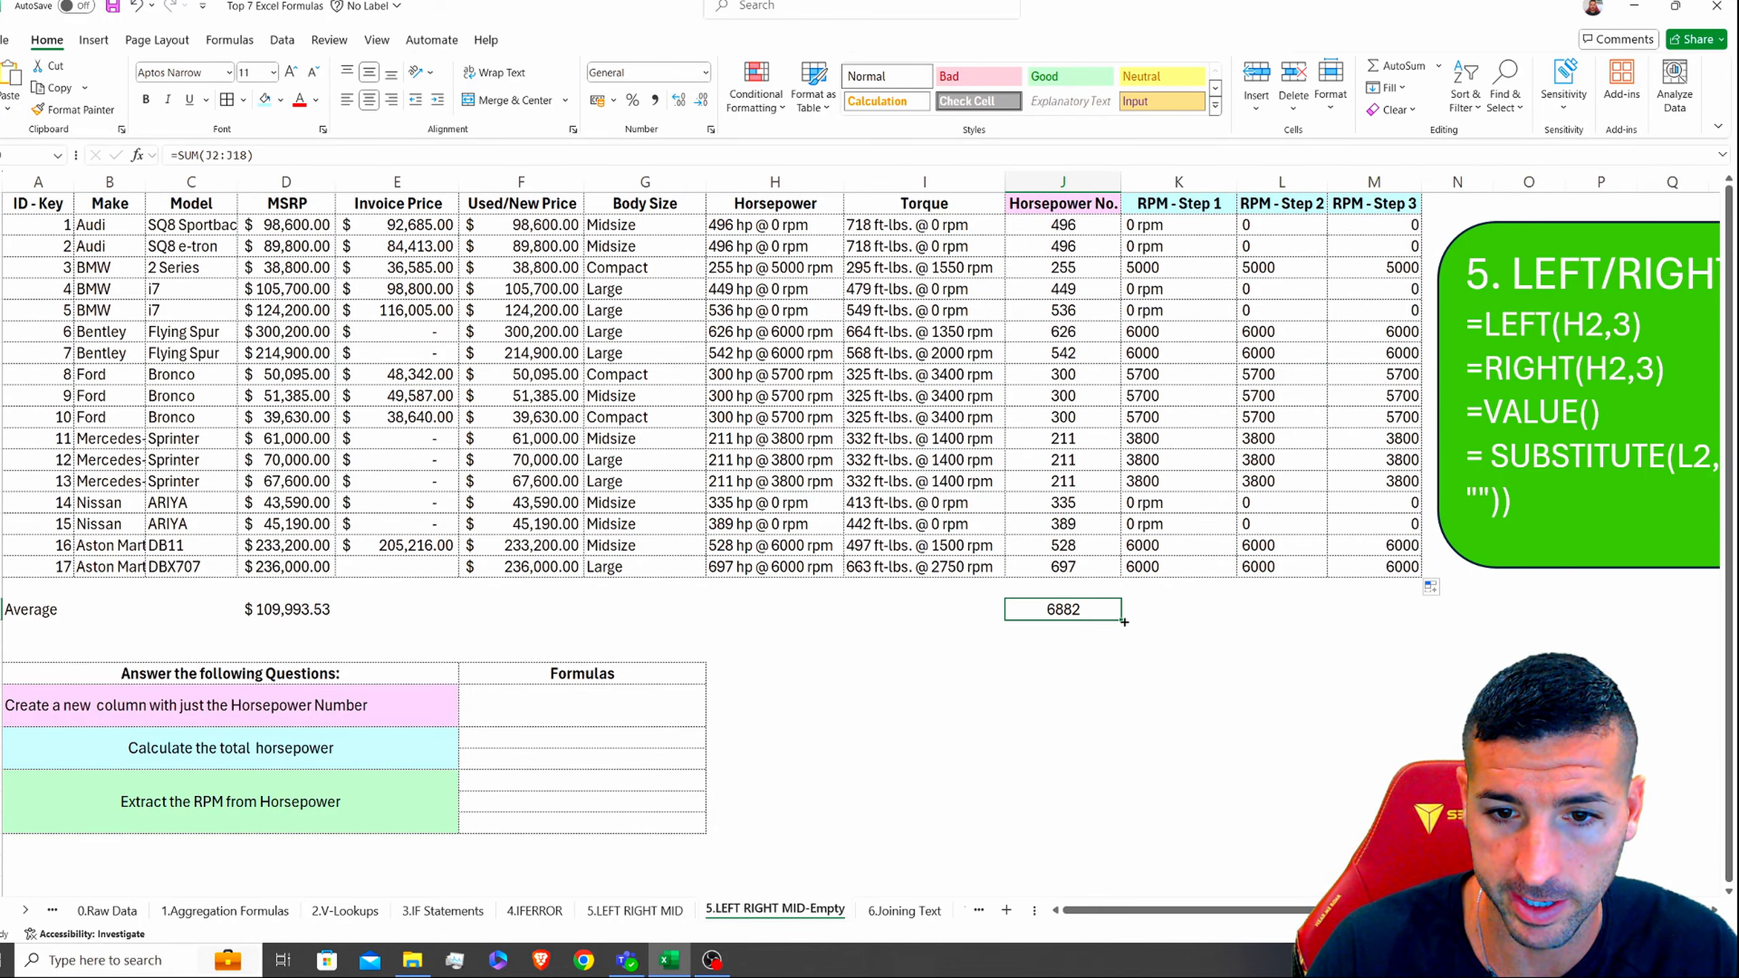
left_click_drag(1124, 621, 1419, 618)
left_click(1397, 612)
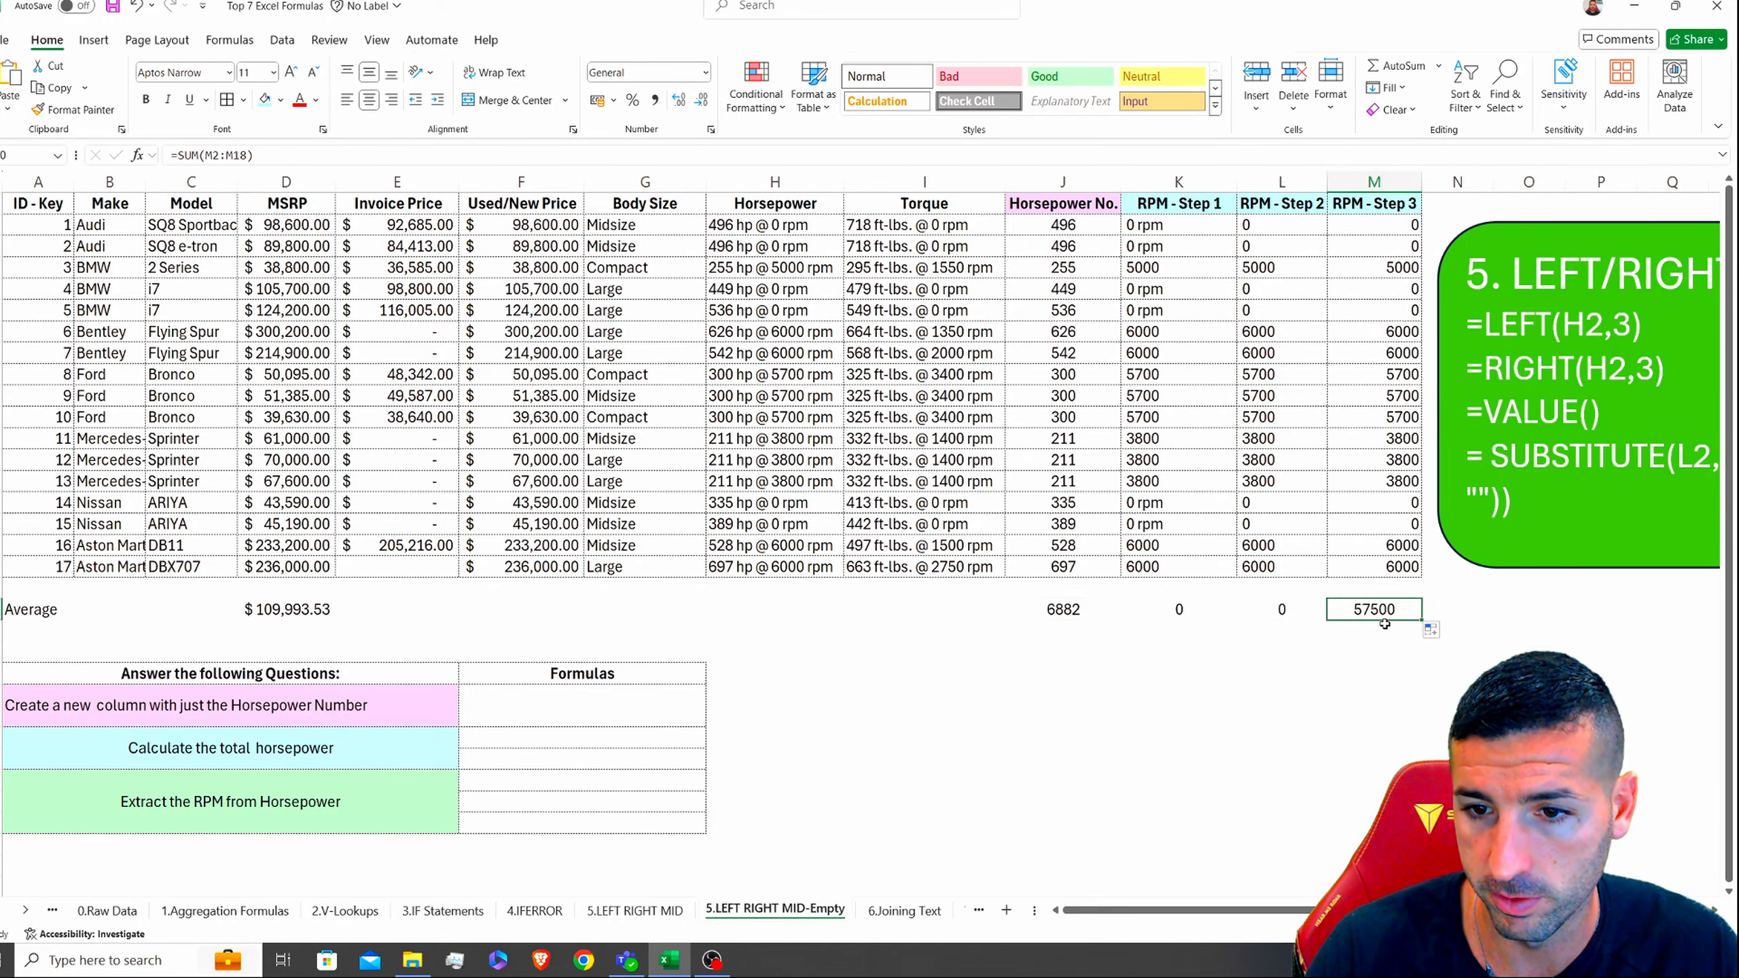
left_click(1213, 152)
left_click(1329, 717)
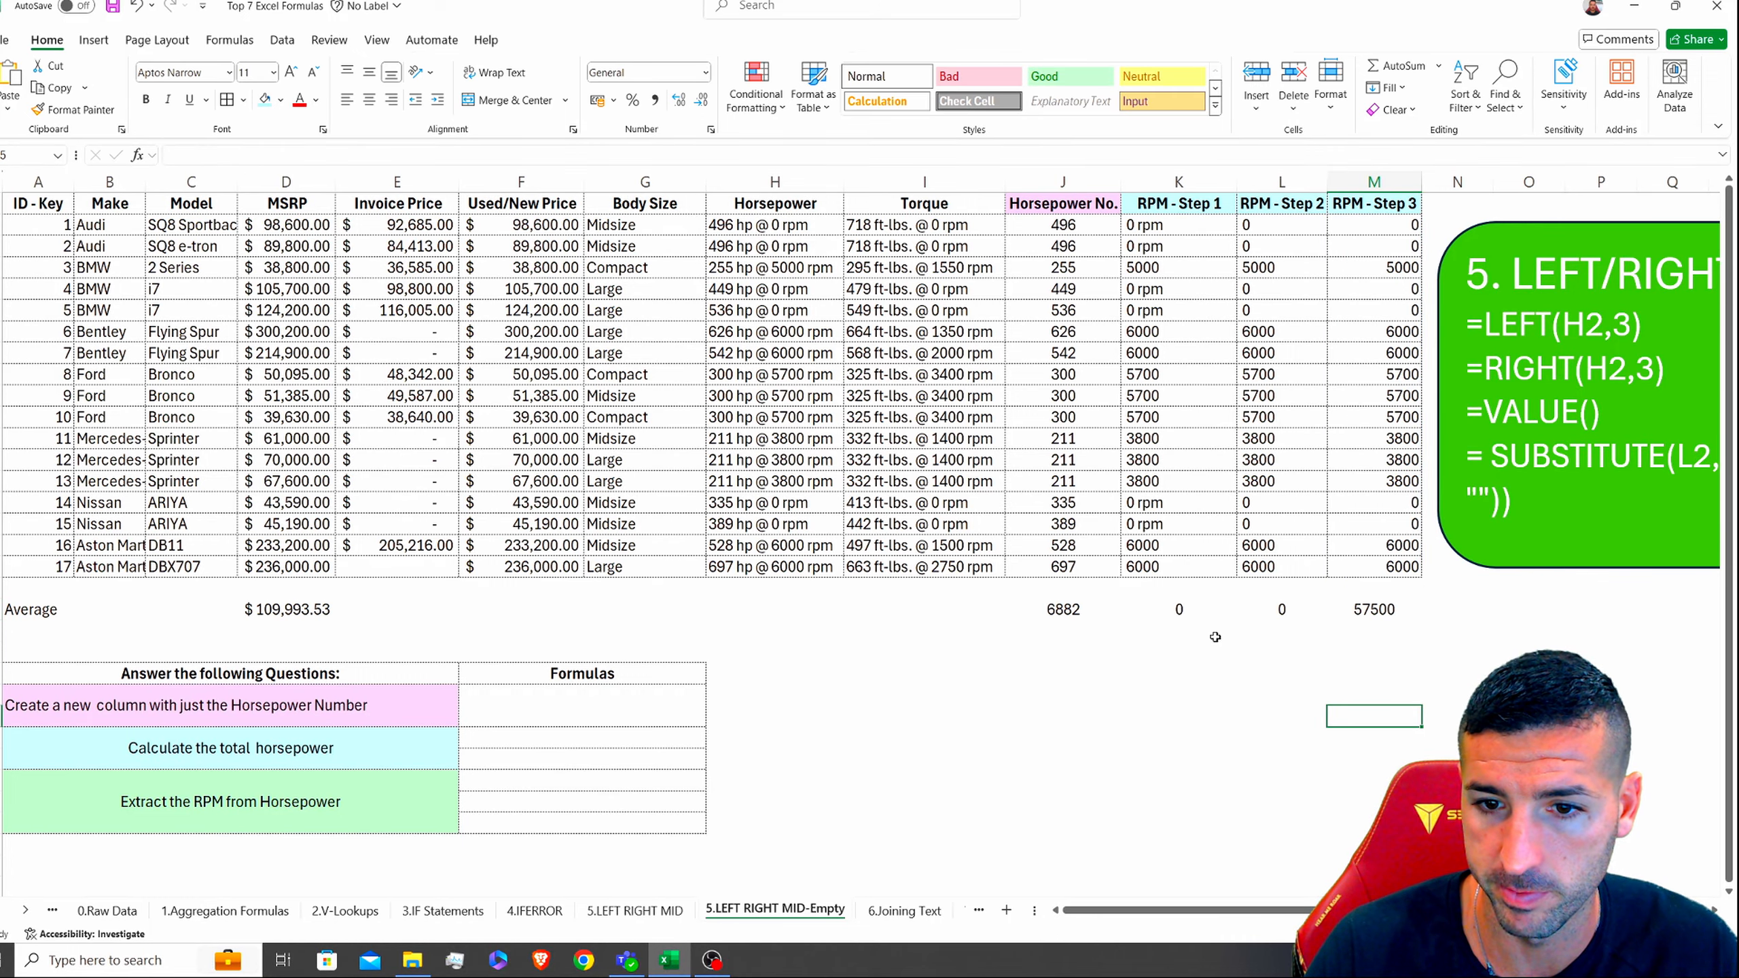
Step: Clear the SUM totals below the RPM - Step 1 and RPM - Step 2 columns
left_click_drag(1194, 644, 1299, 640)
left_click(1303, 652)
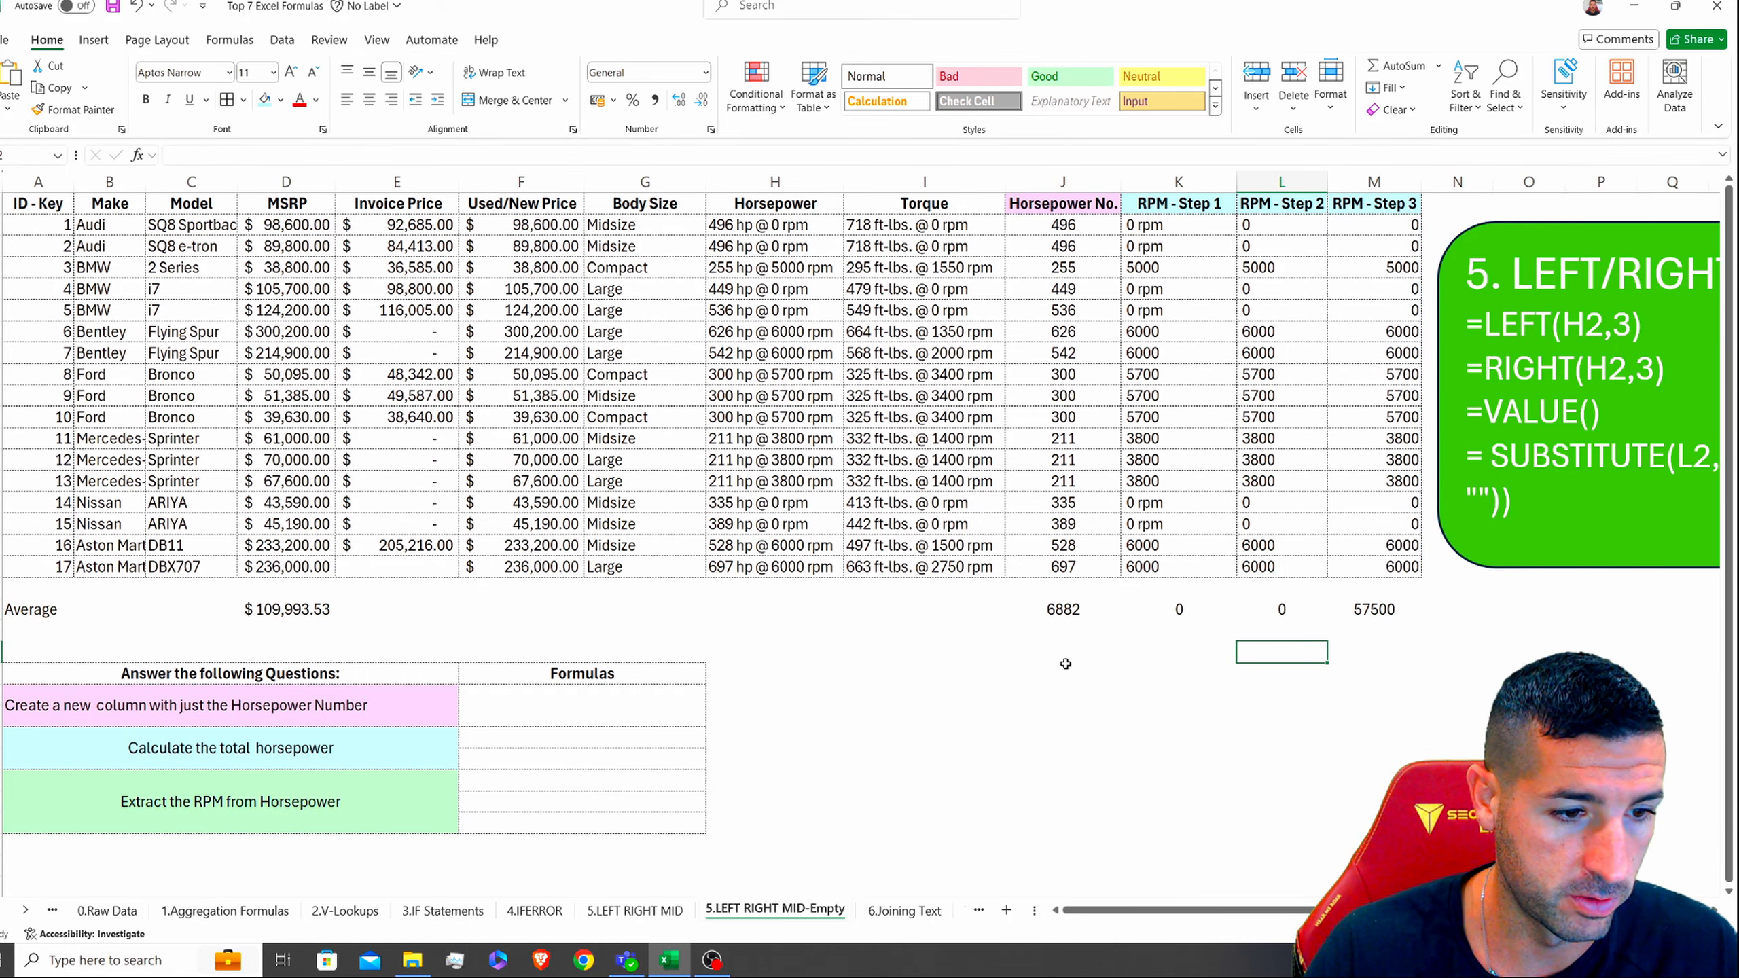
left_click_drag(1161, 638, 1320, 608)
left_click(1289, 651)
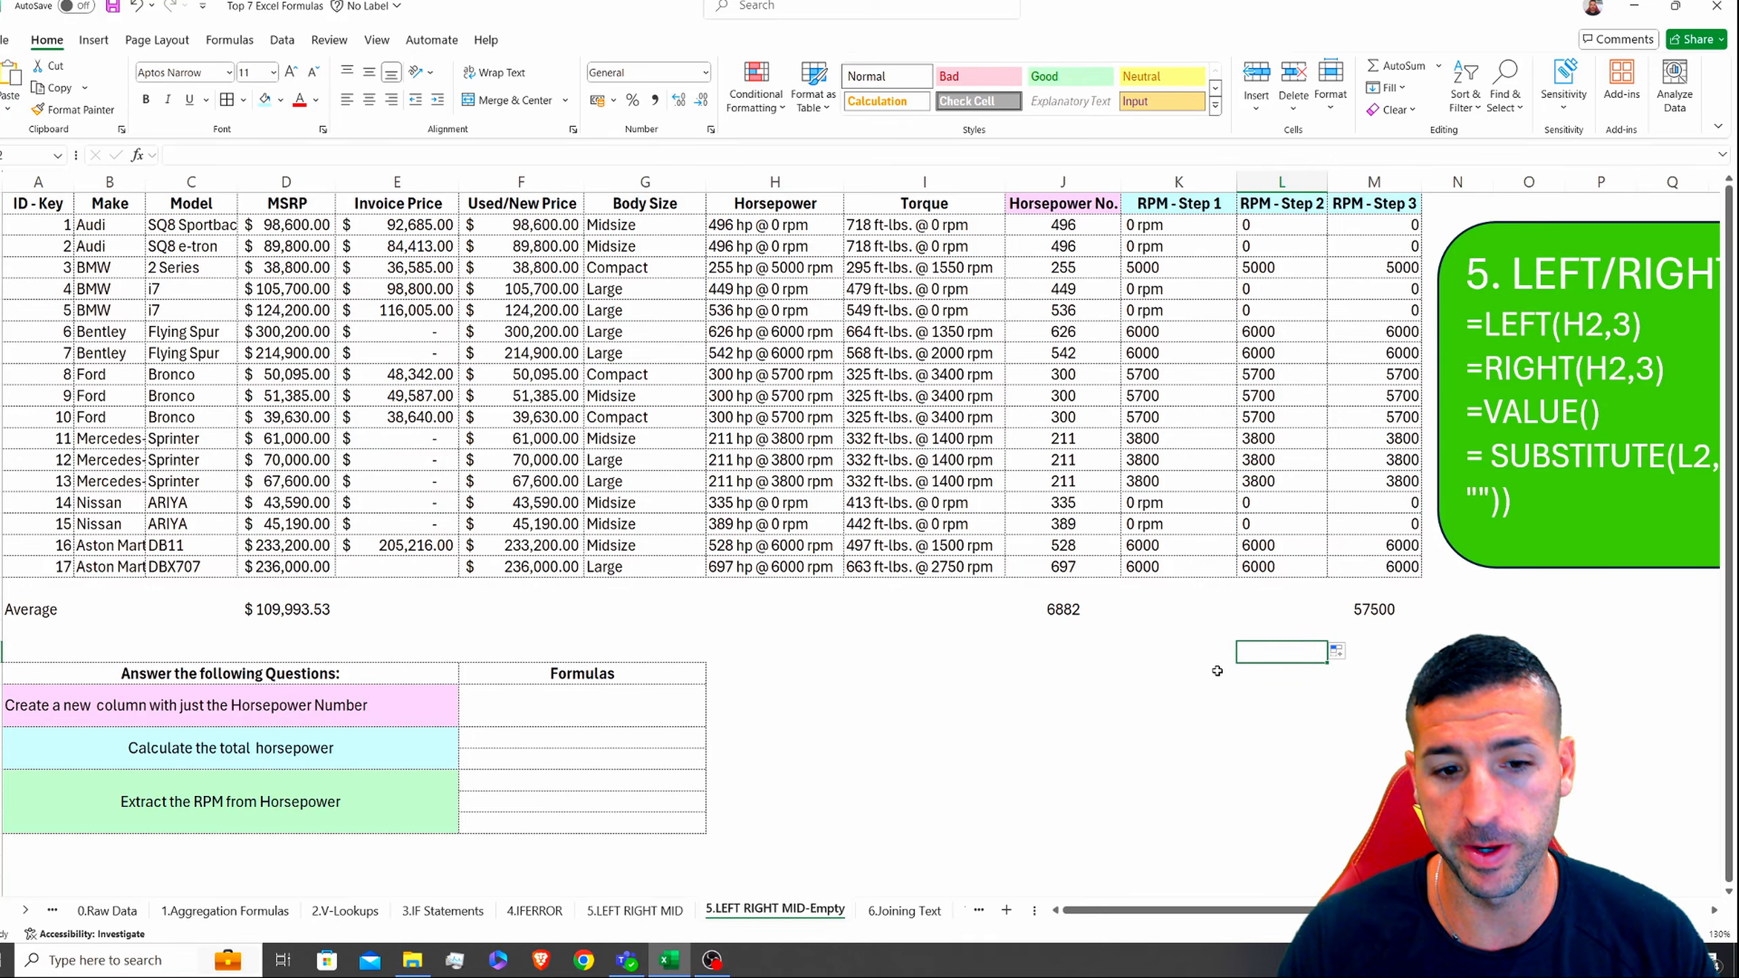
Step: Hide the 5.LEFT RIGHT MID-Empty sheet and go to the 7.RANK sheet
right_click(755, 921)
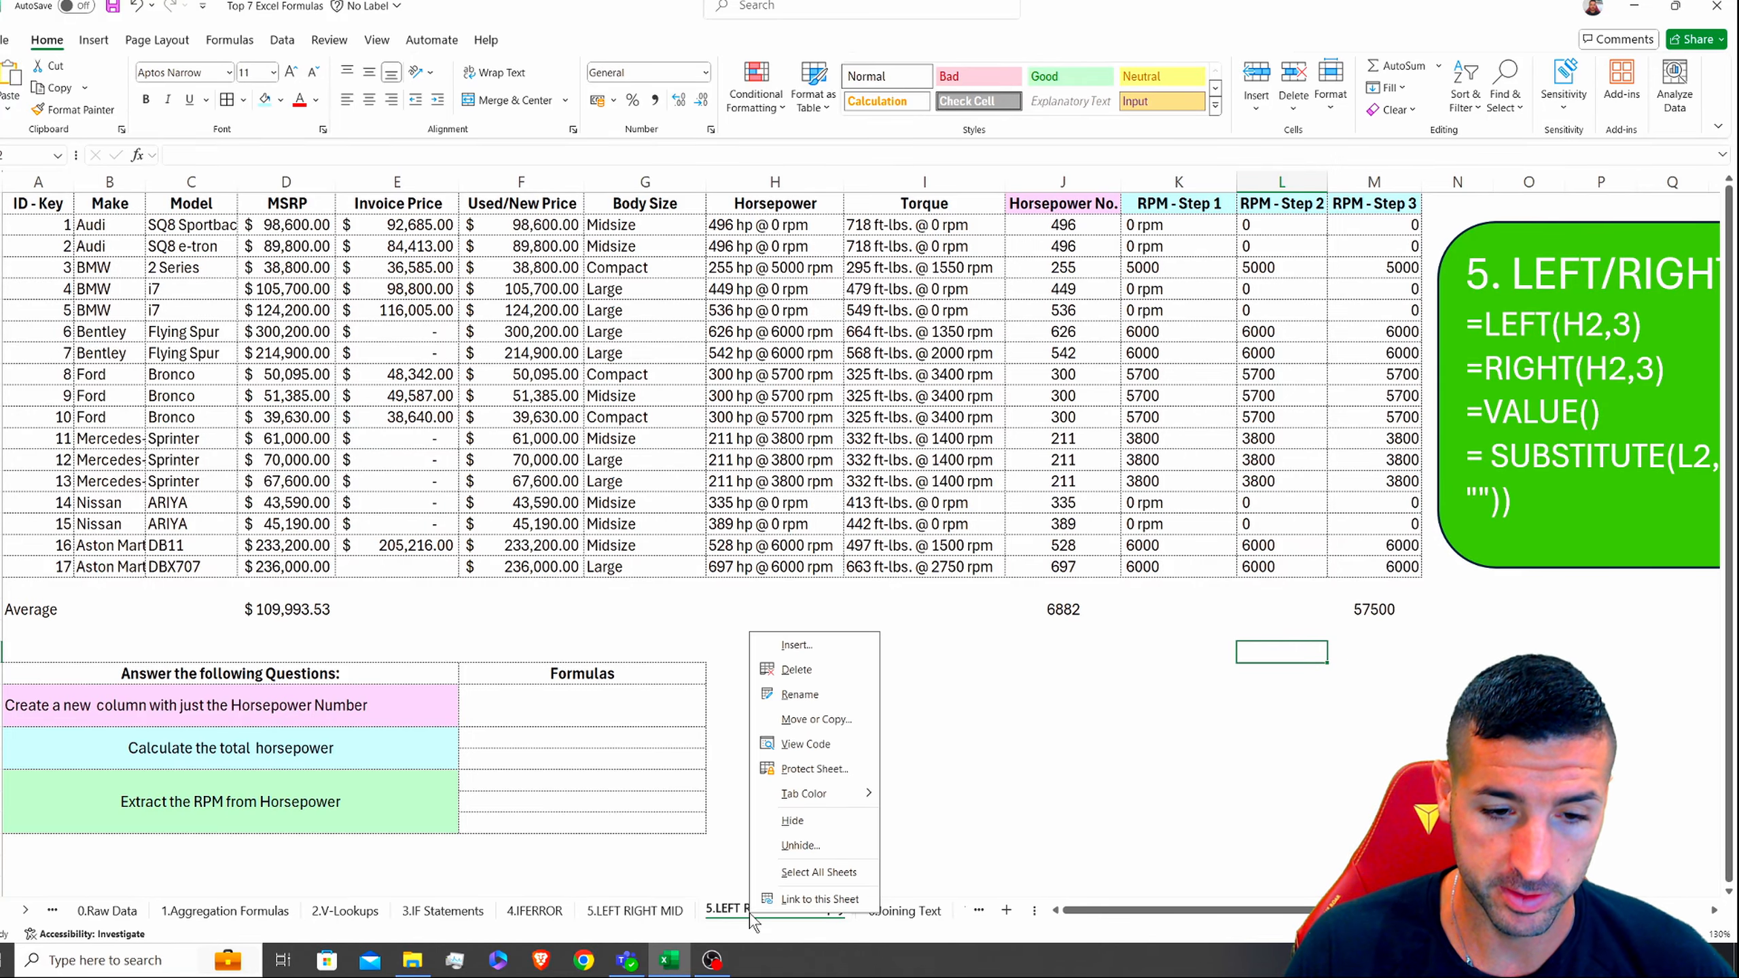
left_click(792, 830)
left_click(816, 918)
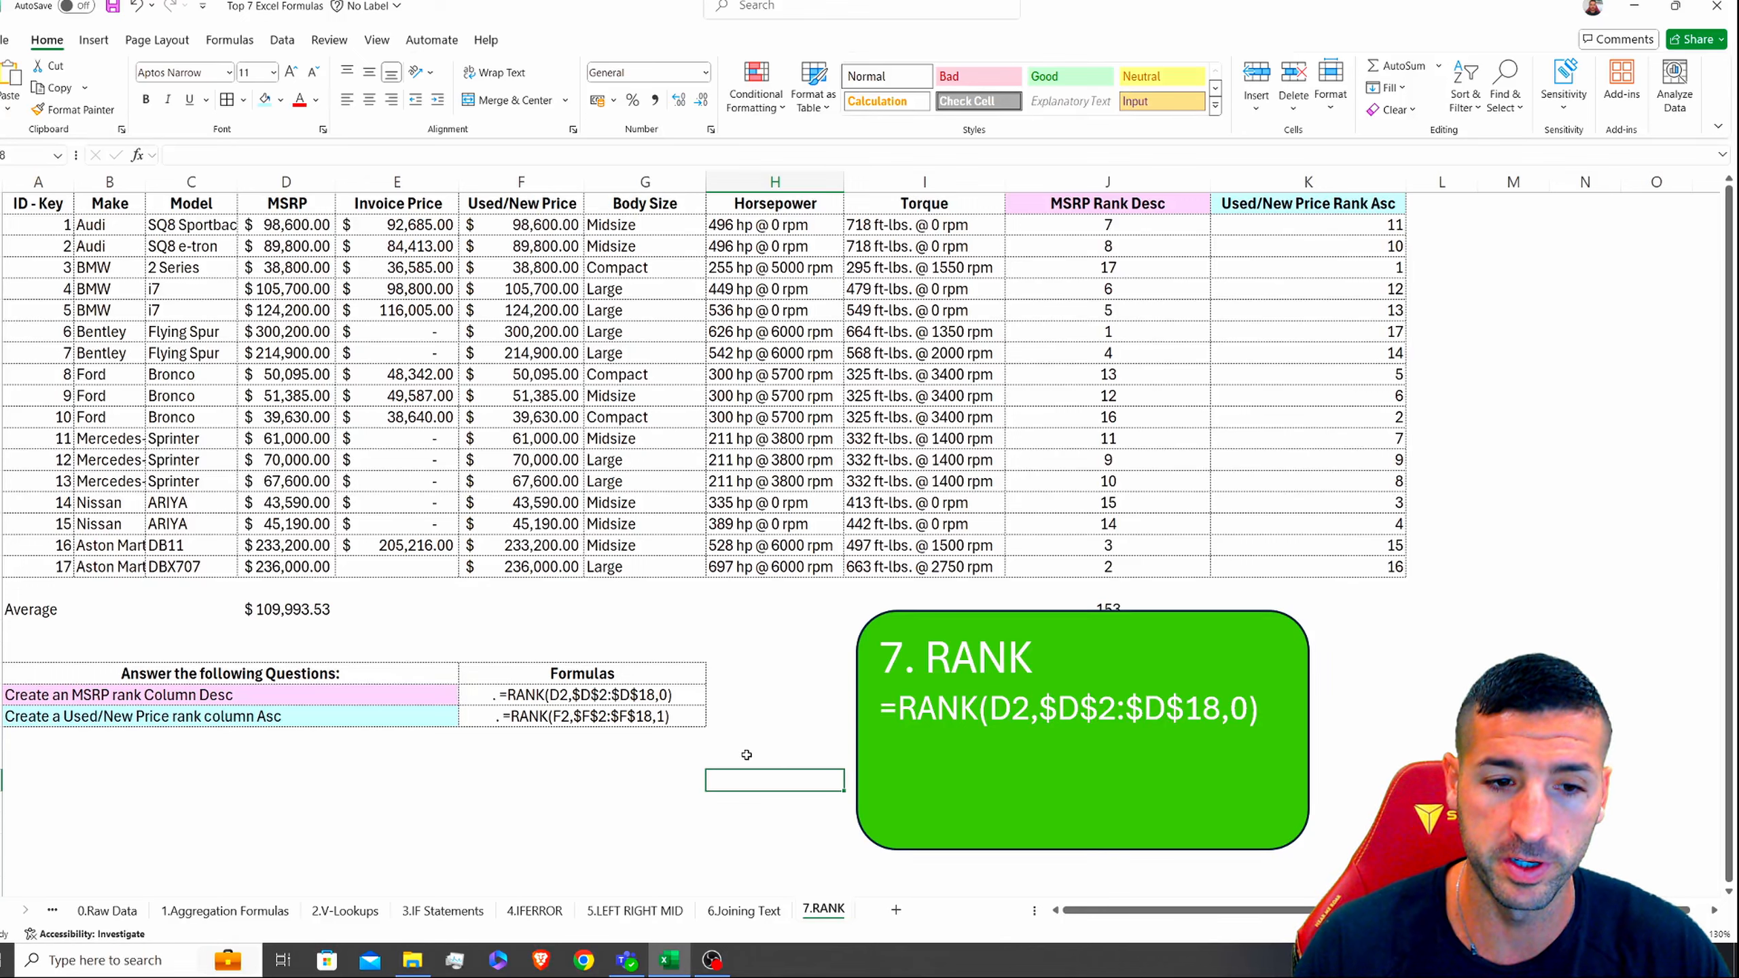
Step: Unhide the 7.RANK-Empty sheet to work on the rank exercise
right_click(831, 921)
left_click(876, 852)
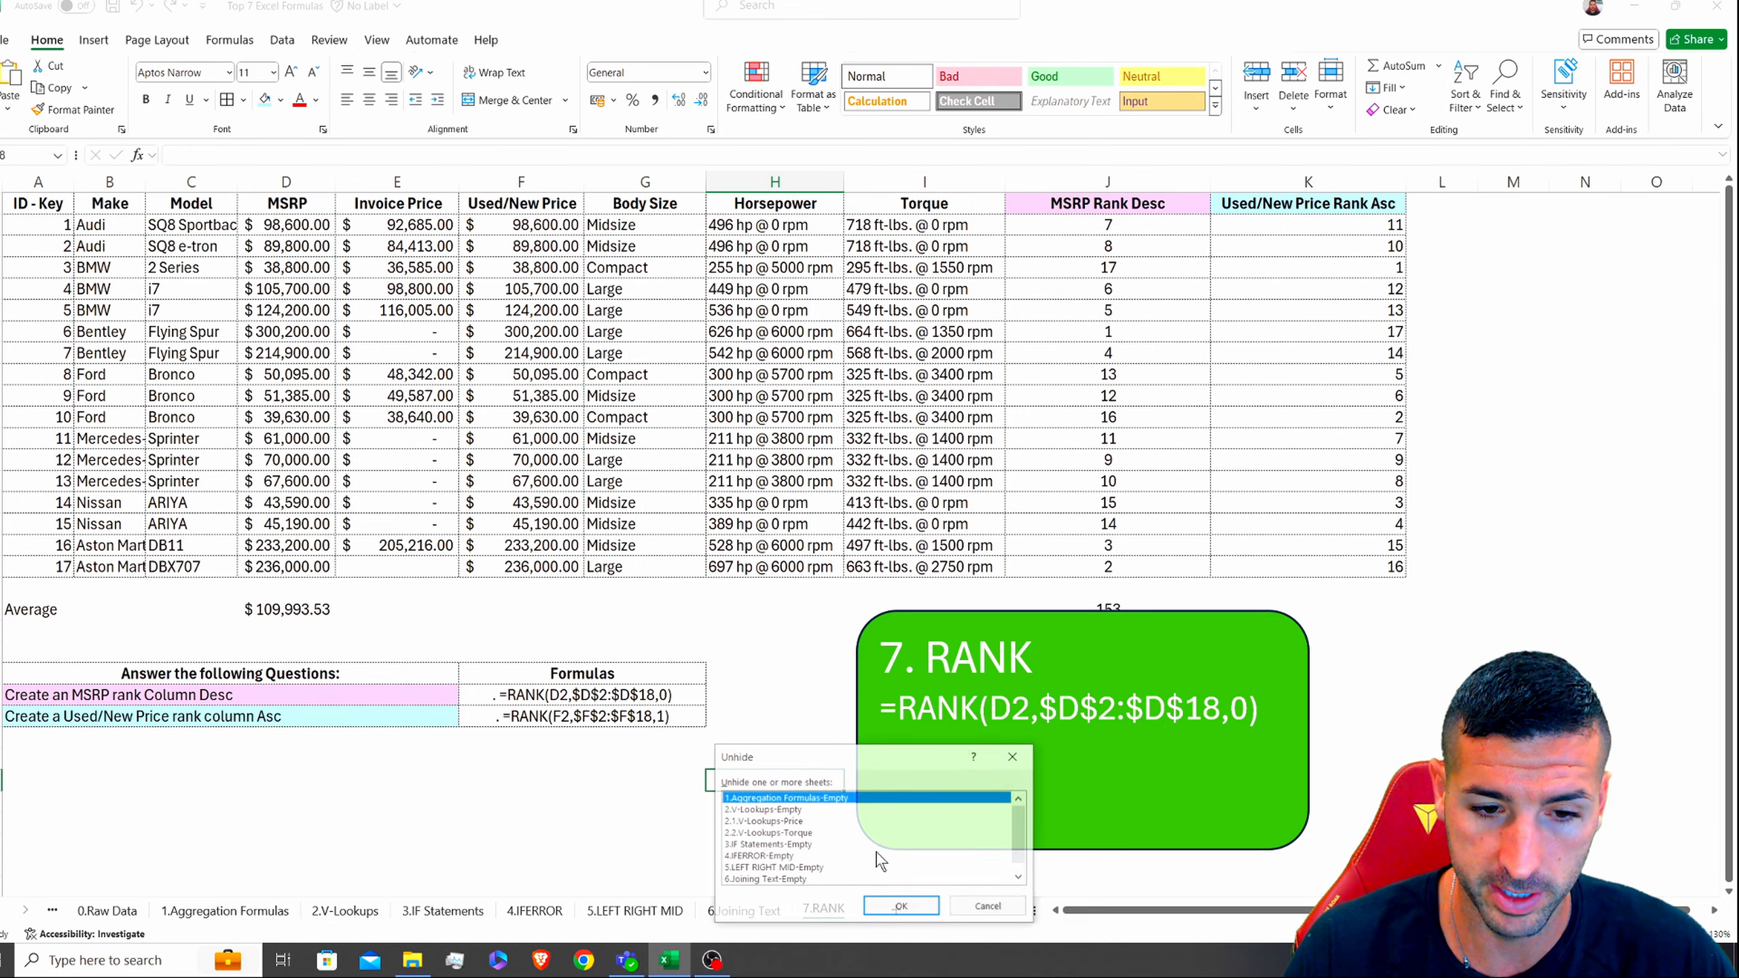
scroll(814, 857, "down", 2)
left_click(787, 880)
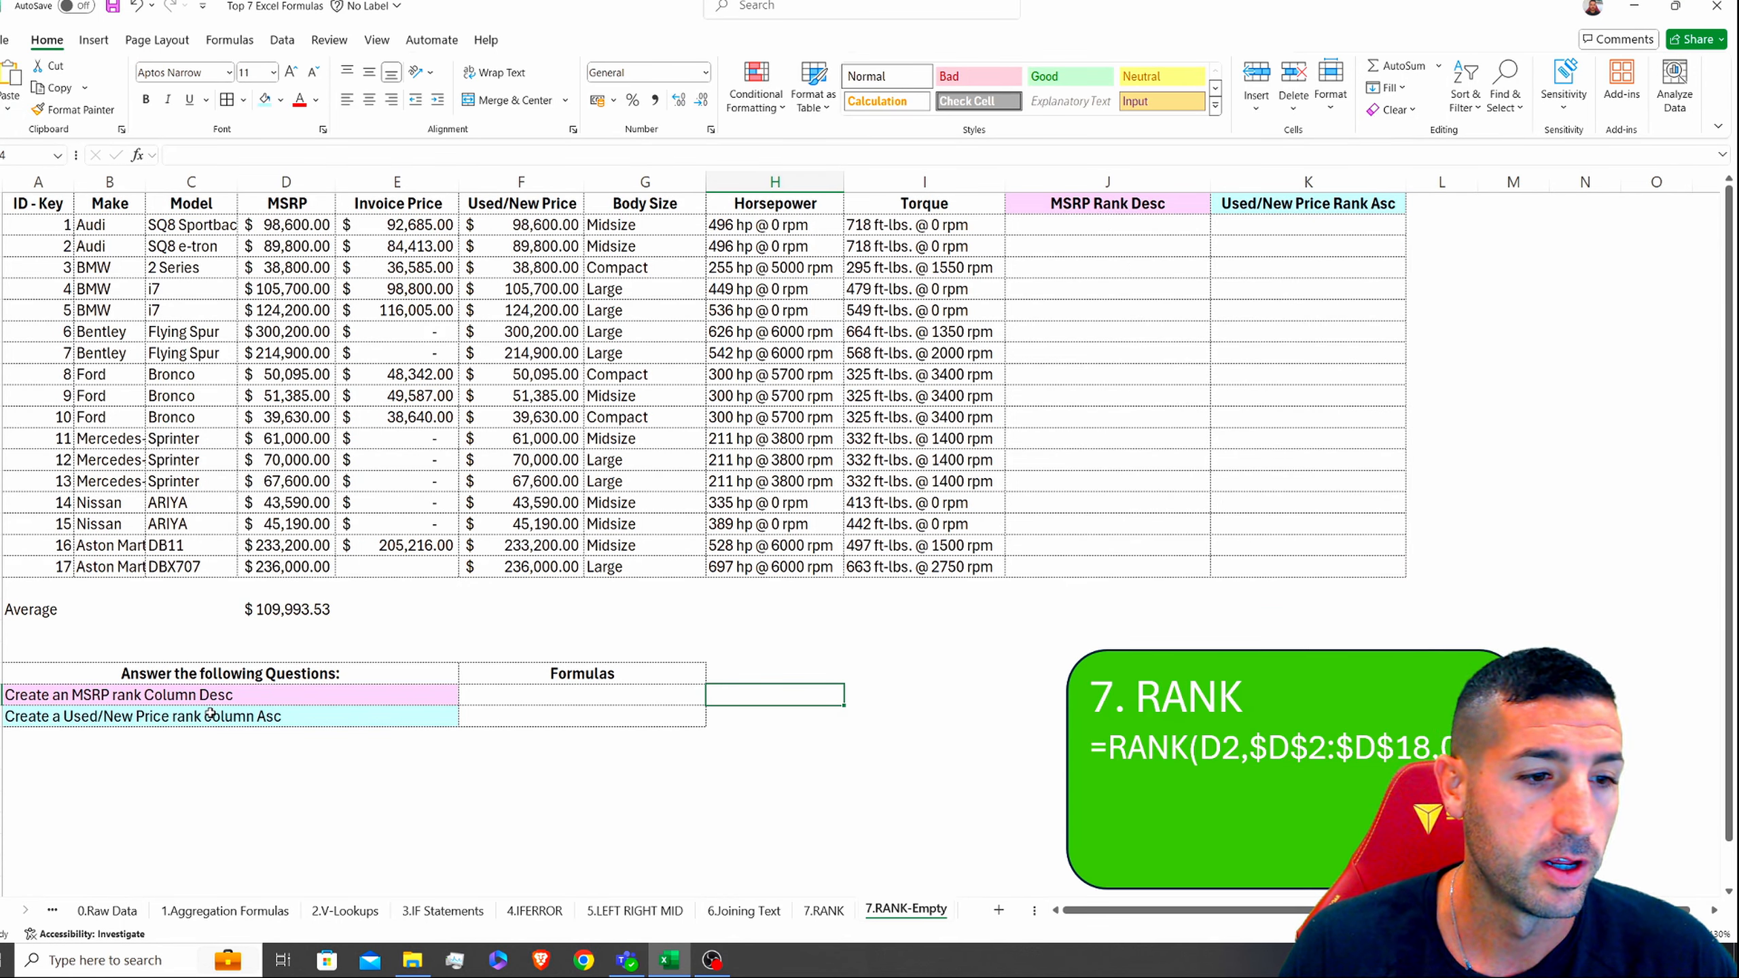
Step: Enter =RANK(D2,$D$2:$D$18) in J2 to rank the first car's MSRP in descending order
left_click(144, 704)
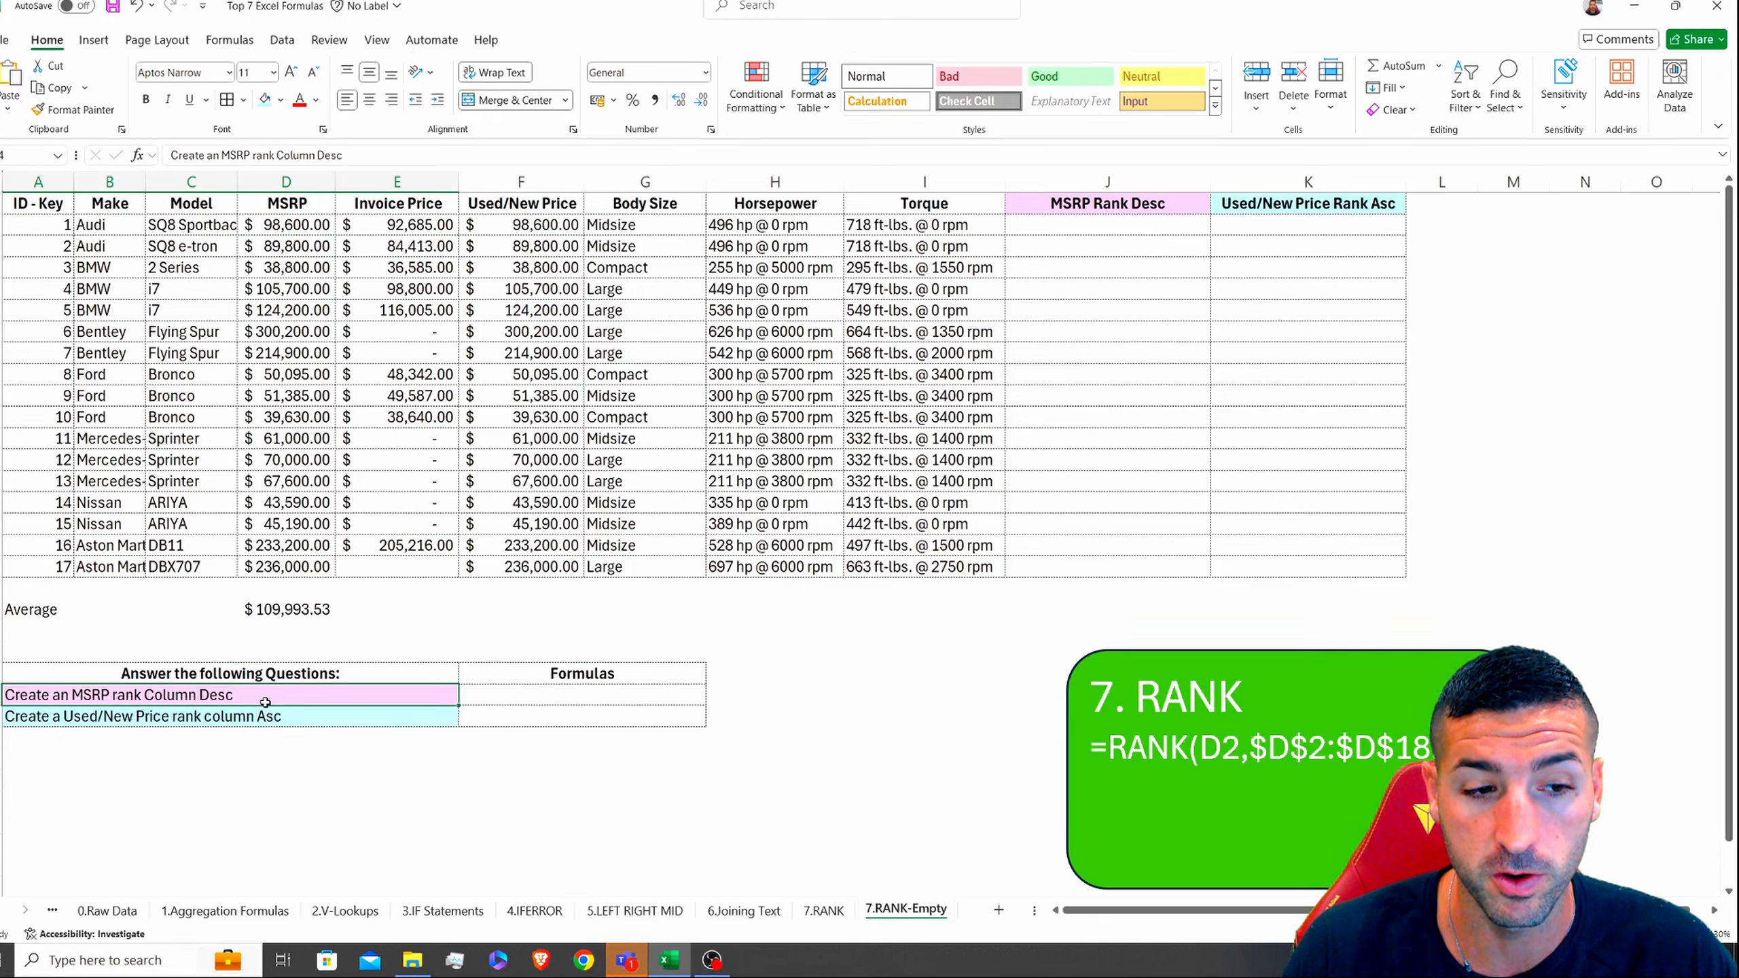
left_click_drag(286, 225, 282, 566)
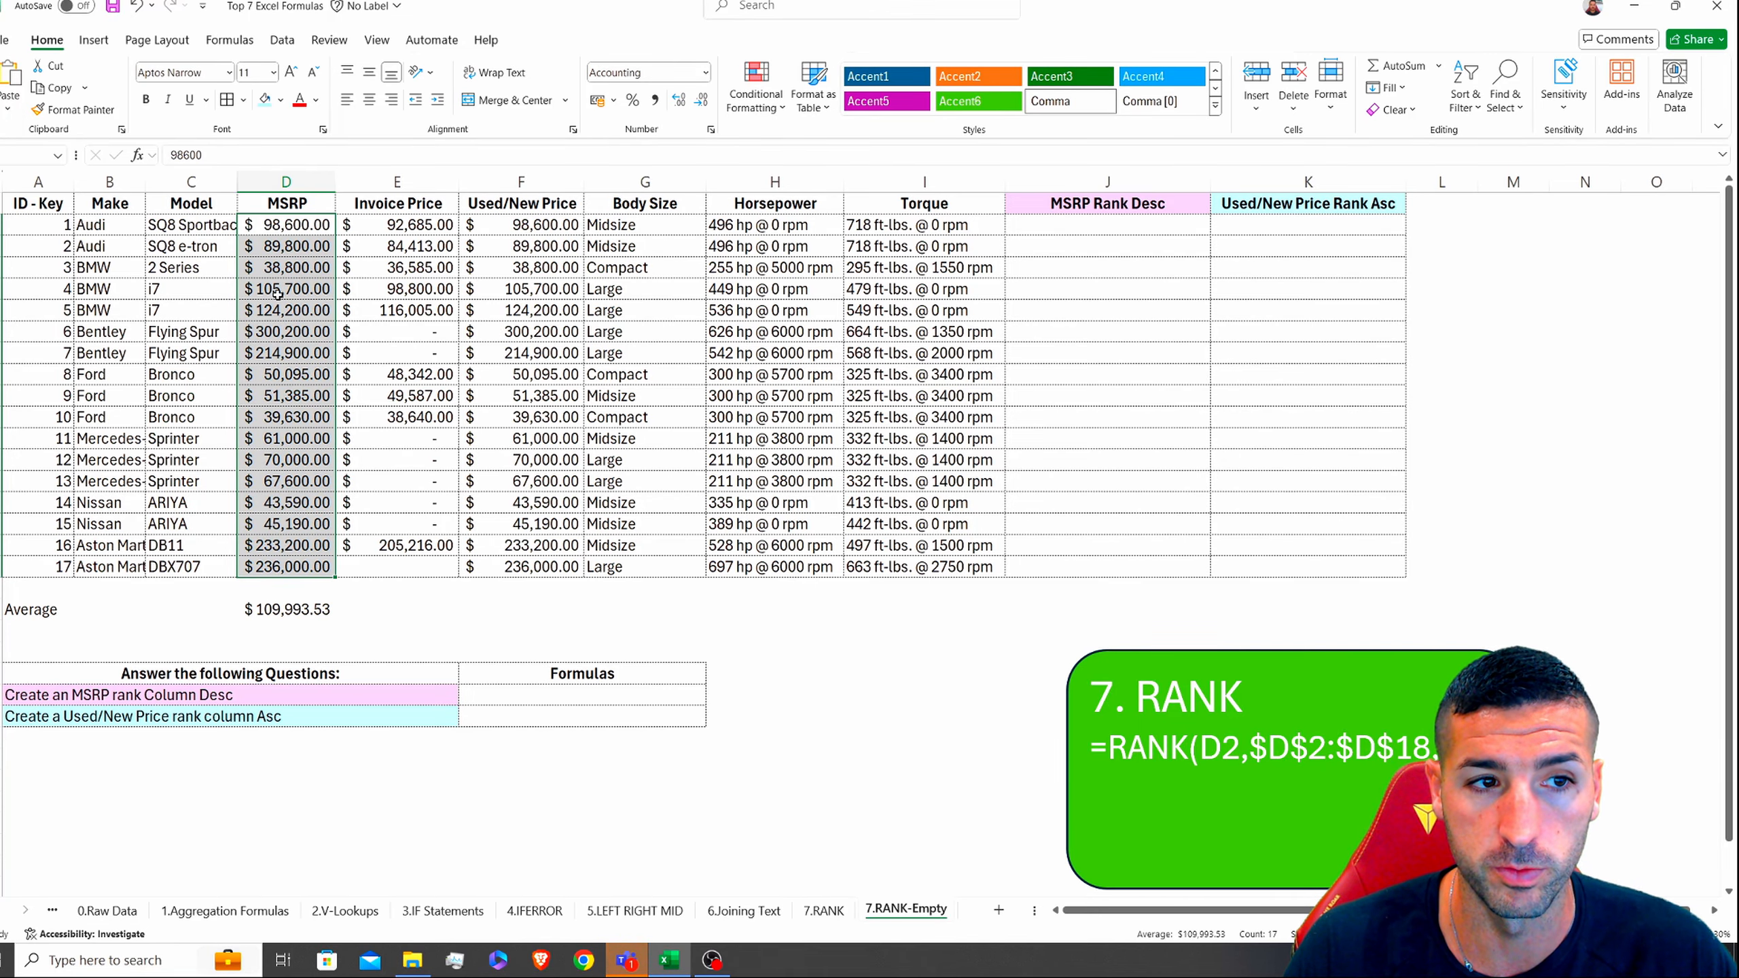
left_click(1137, 224)
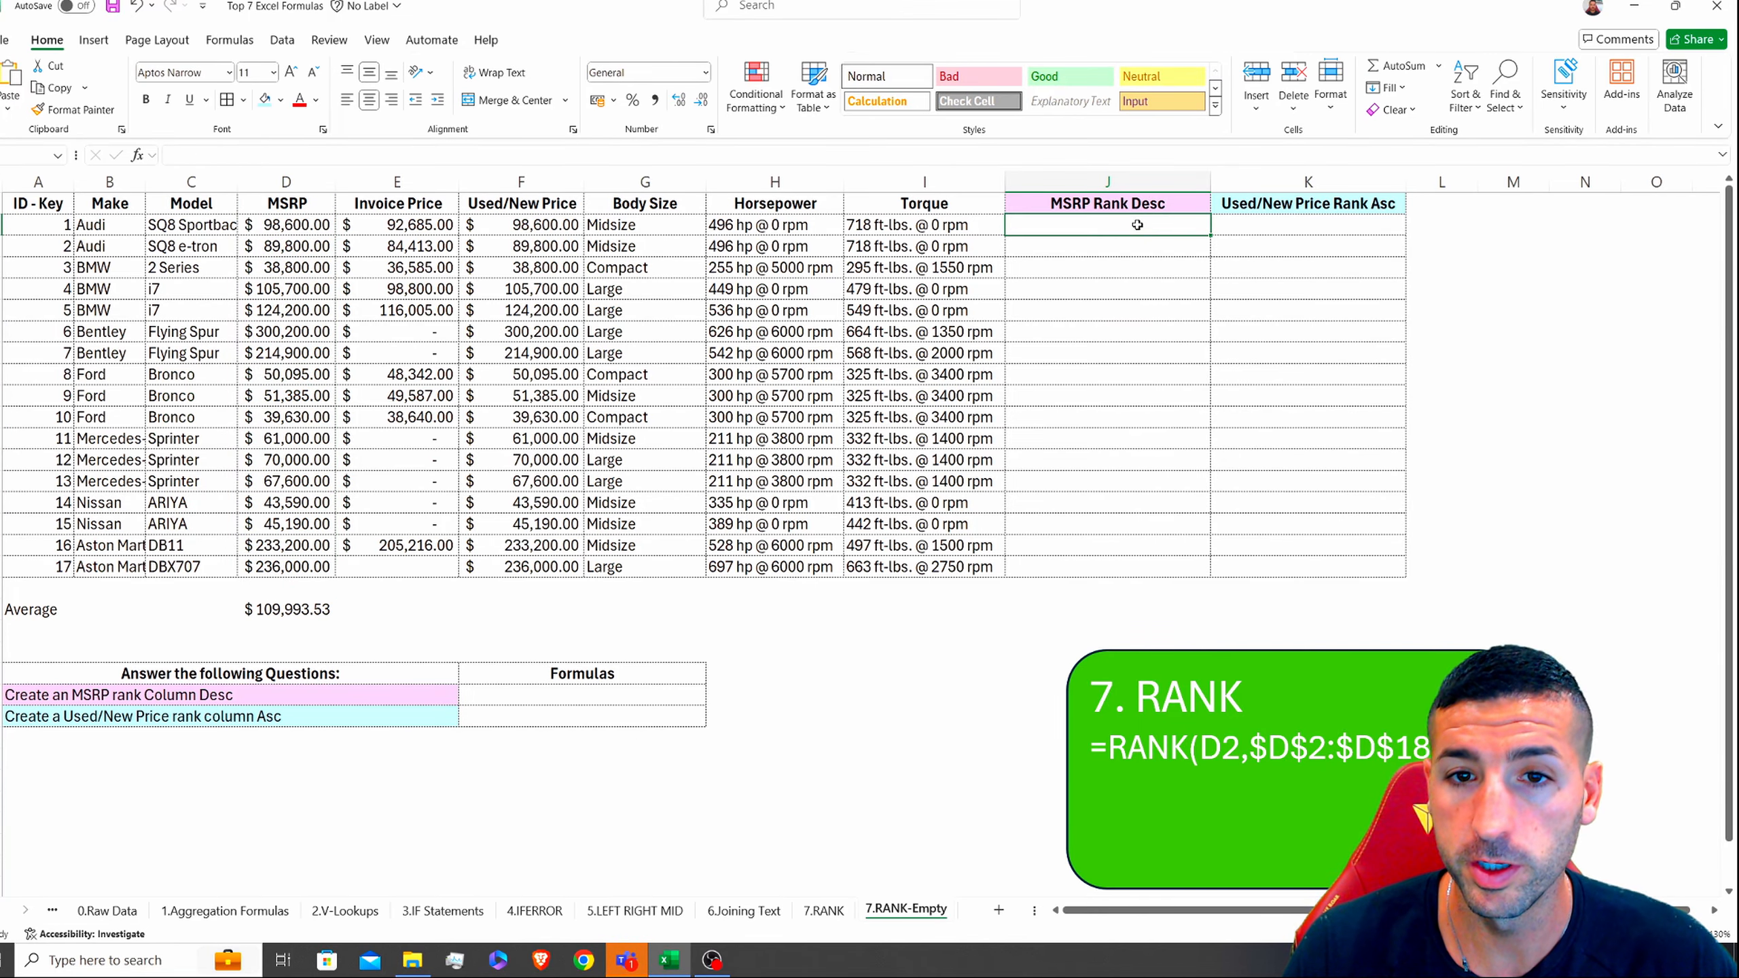
type("=rank")
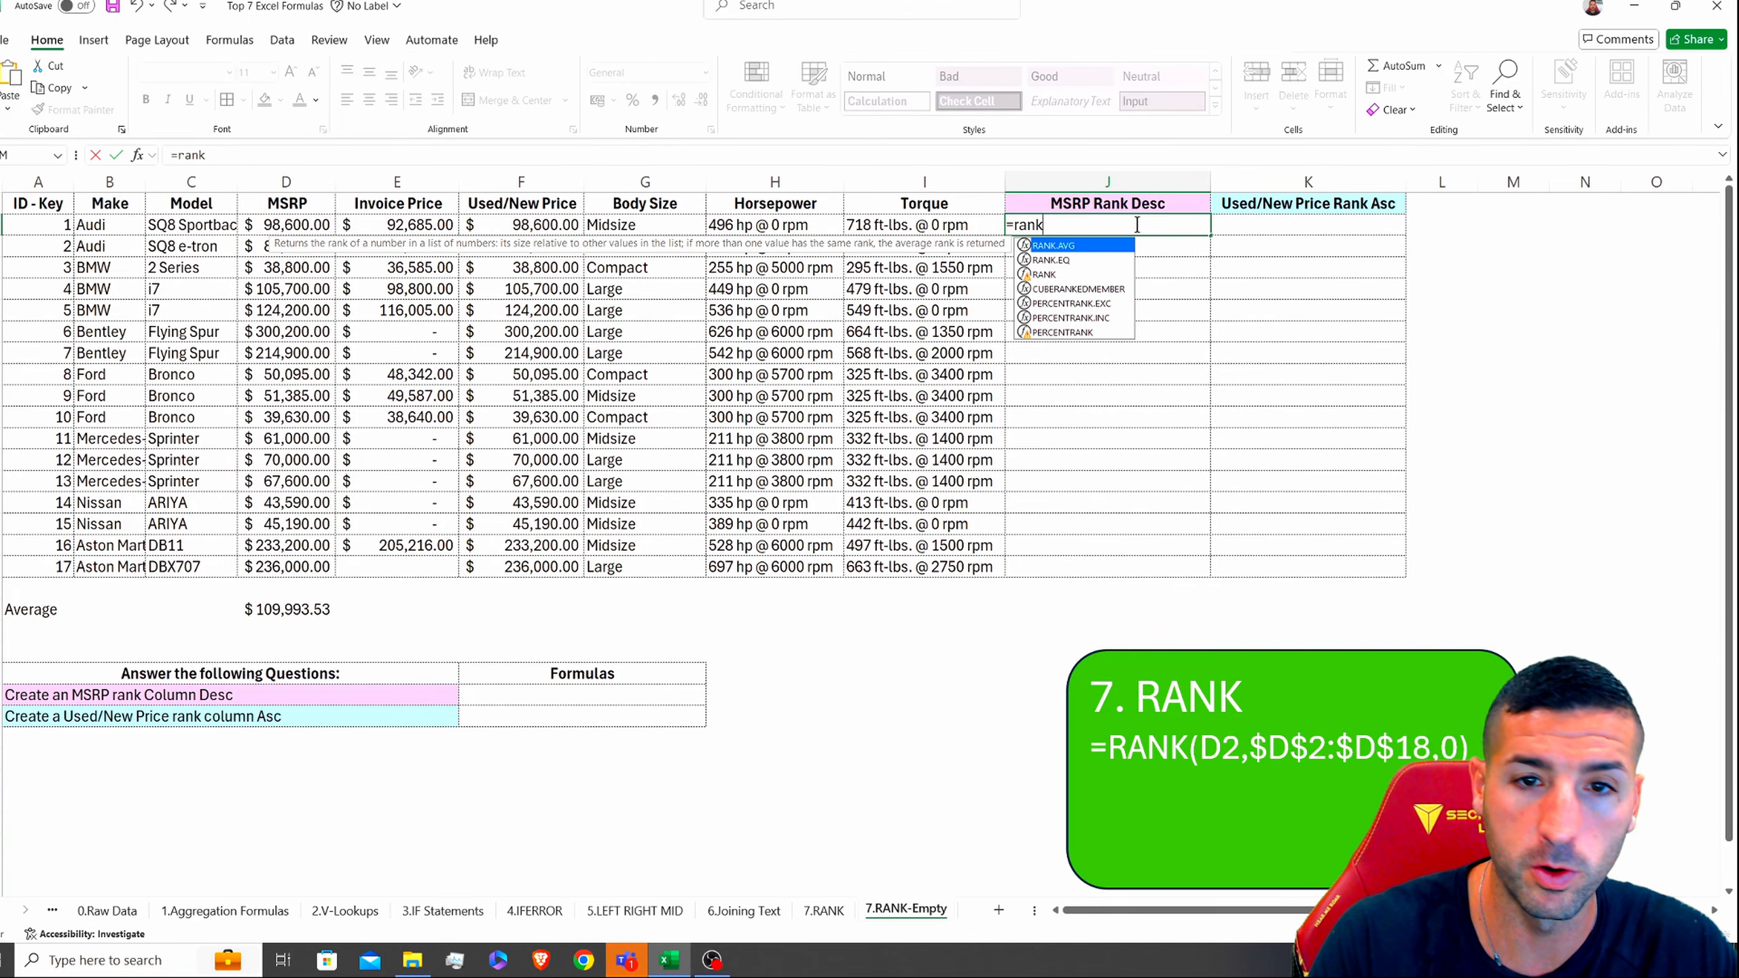
type("(")
left_click(268, 224)
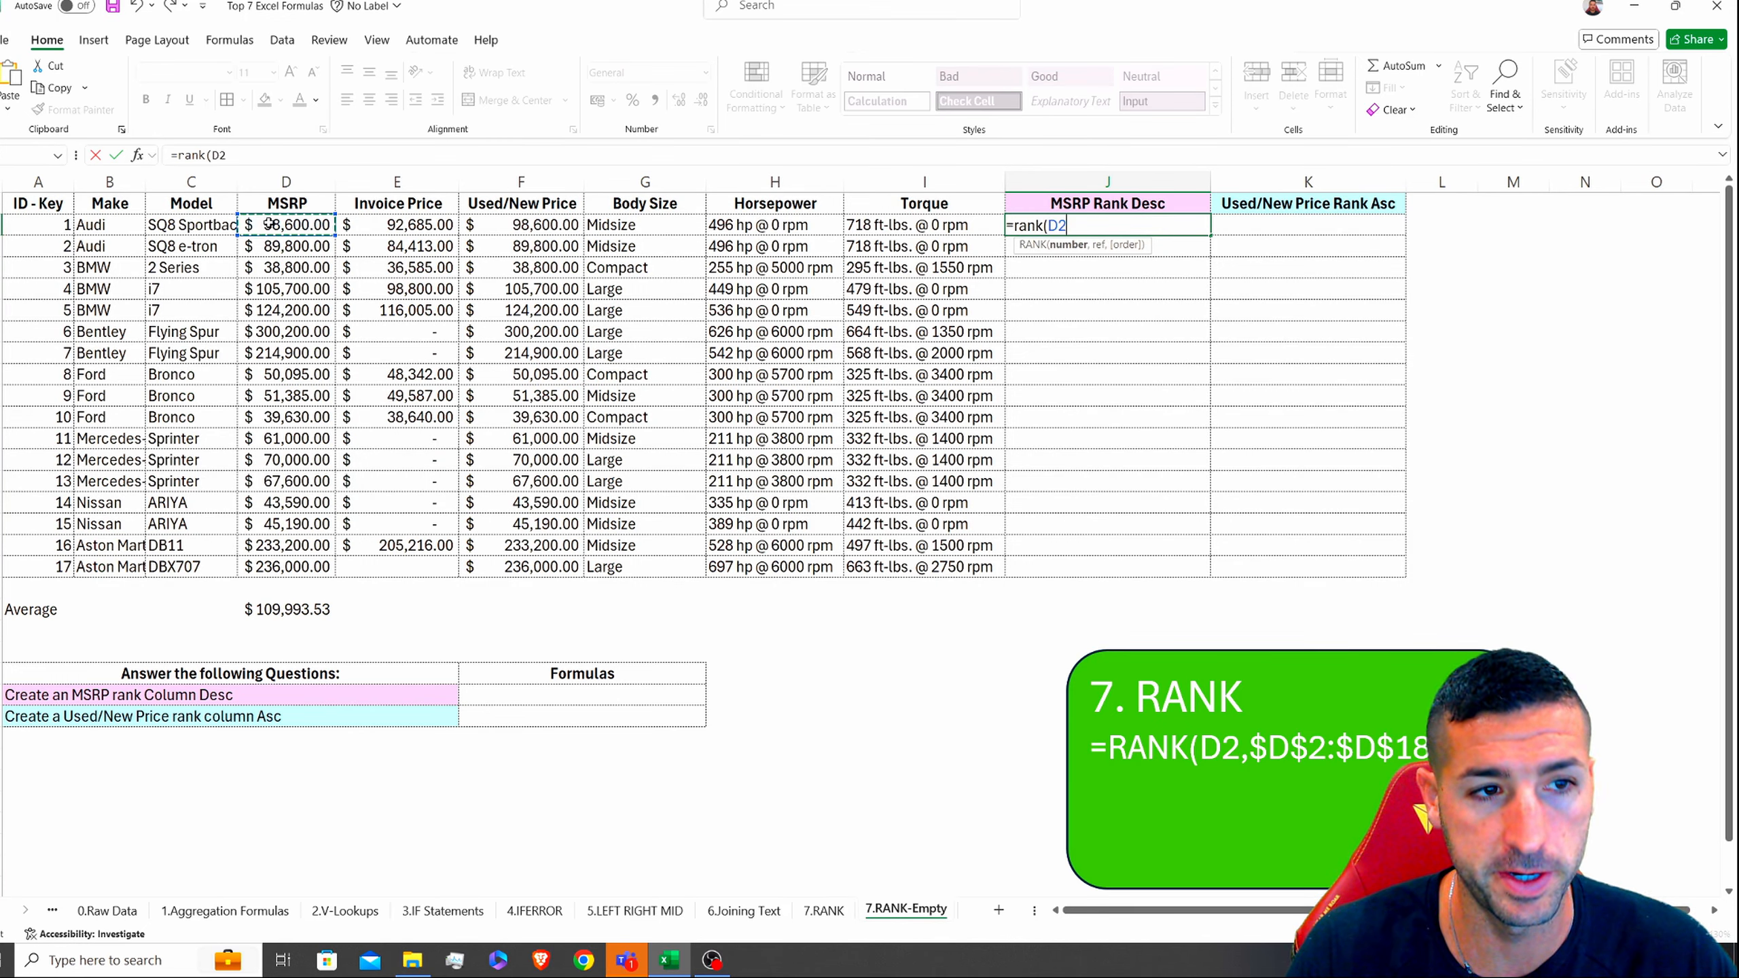
type(",")
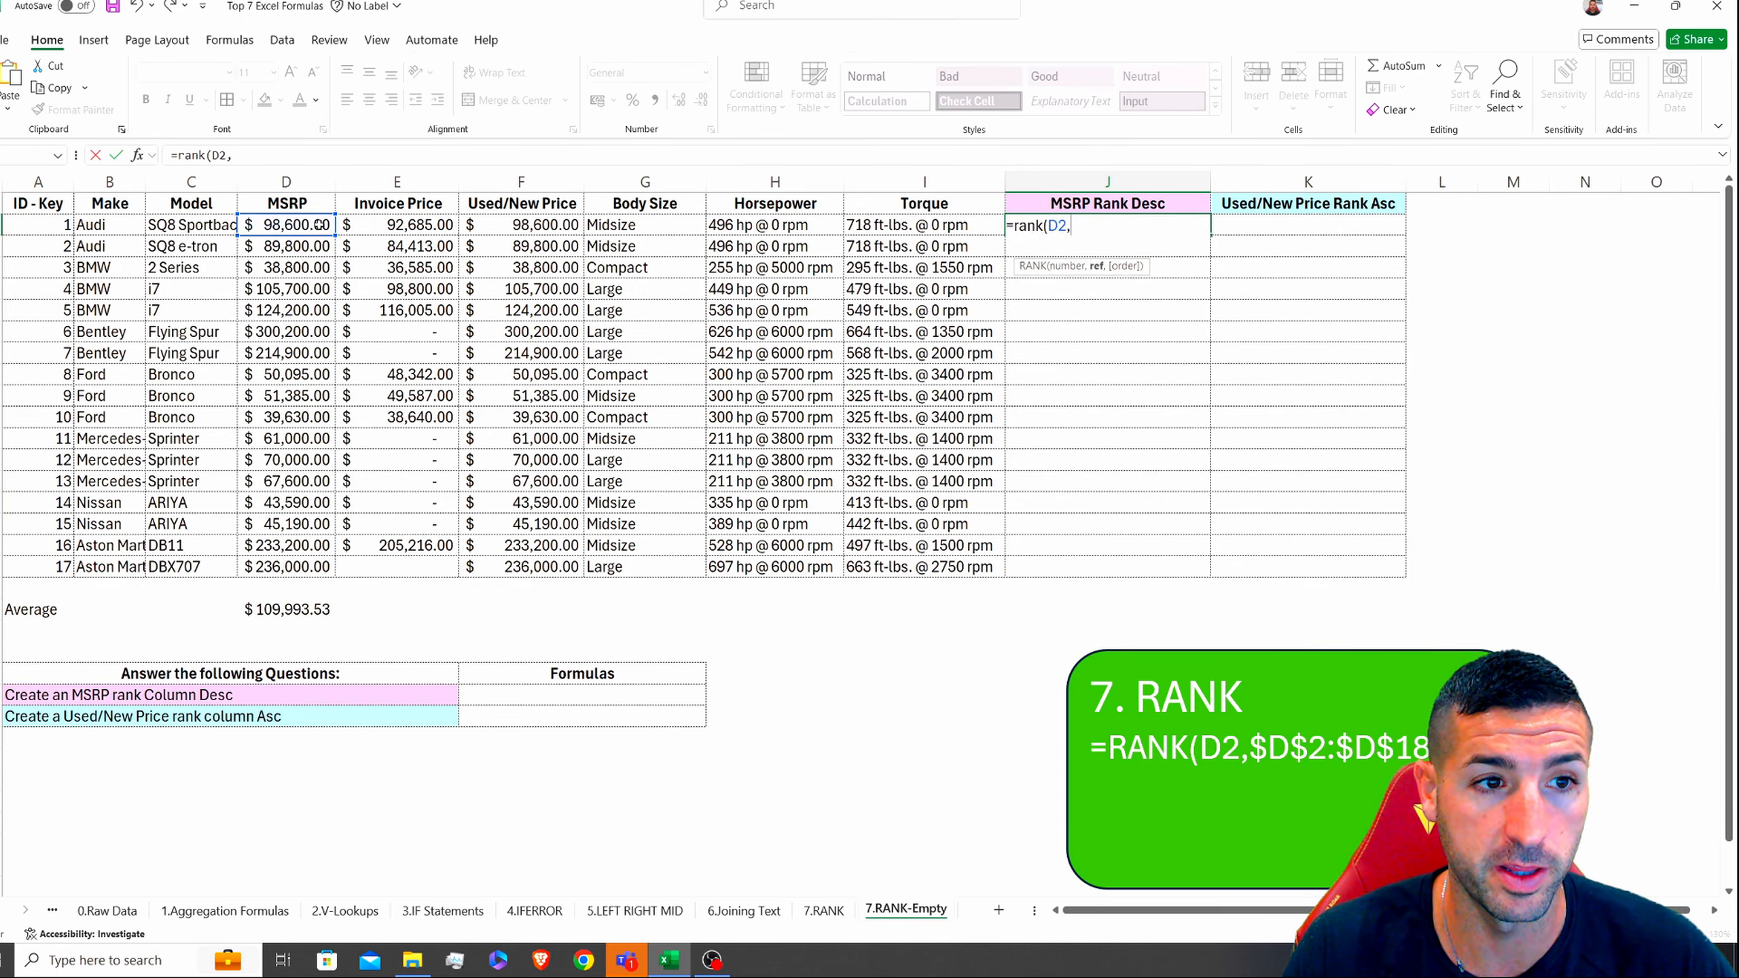
left_click_drag(320, 224, 291, 566)
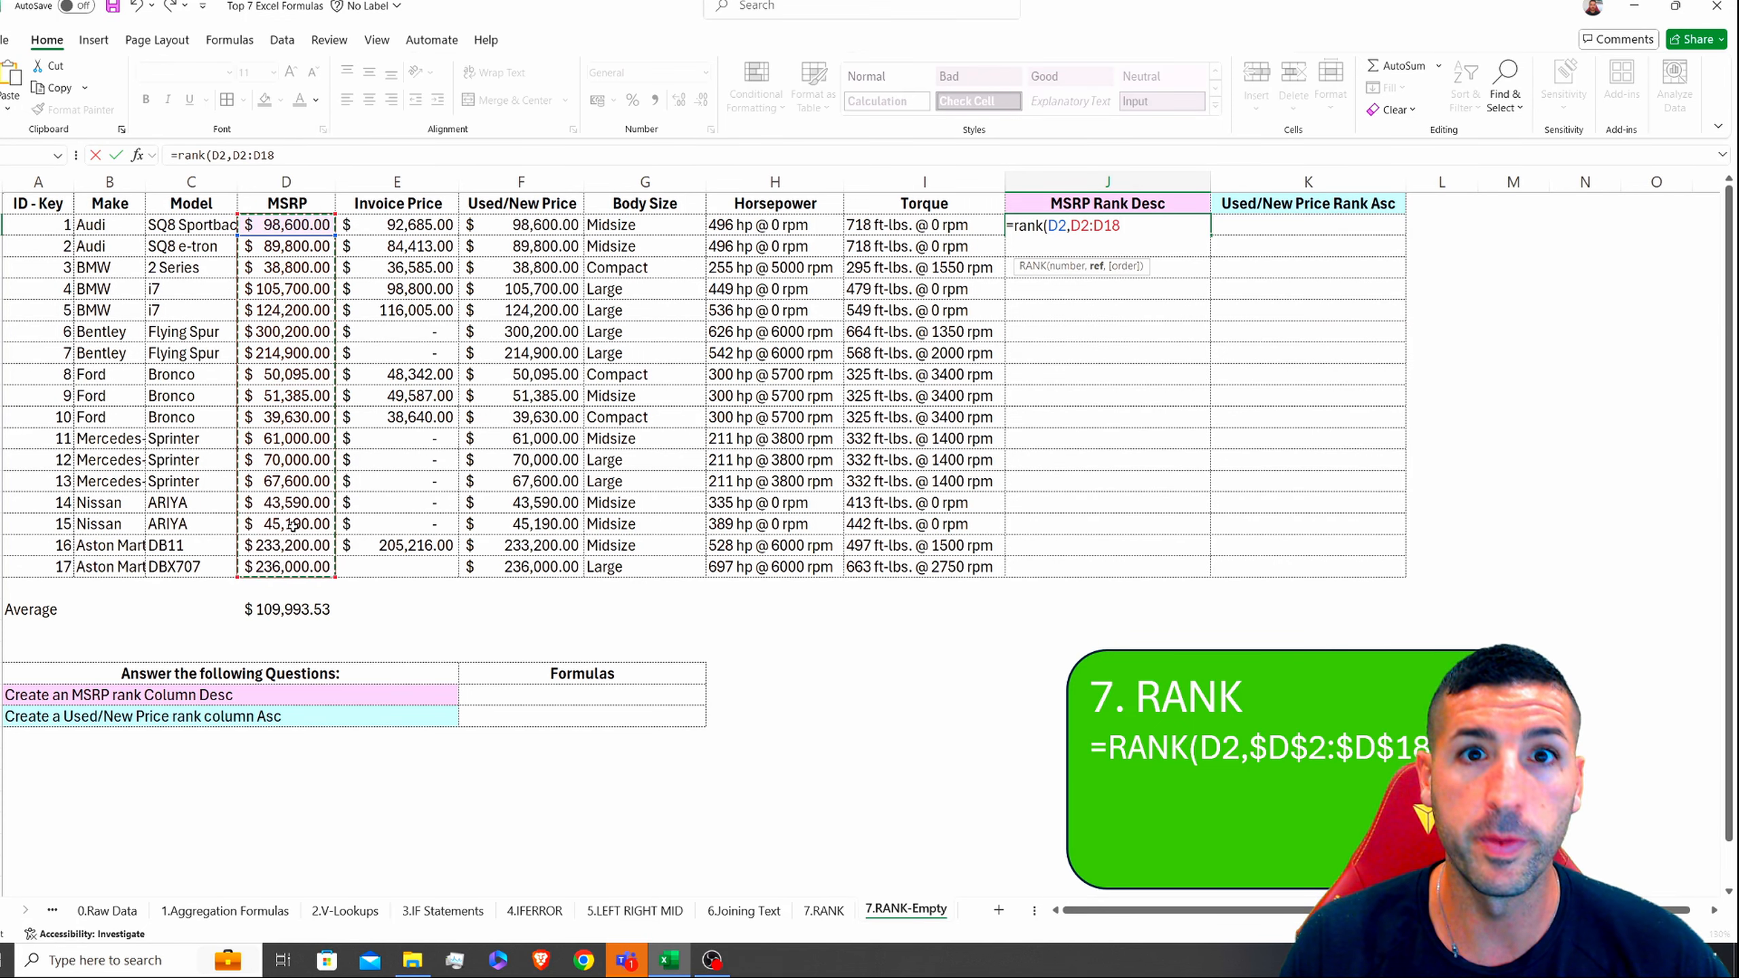
key("F4")
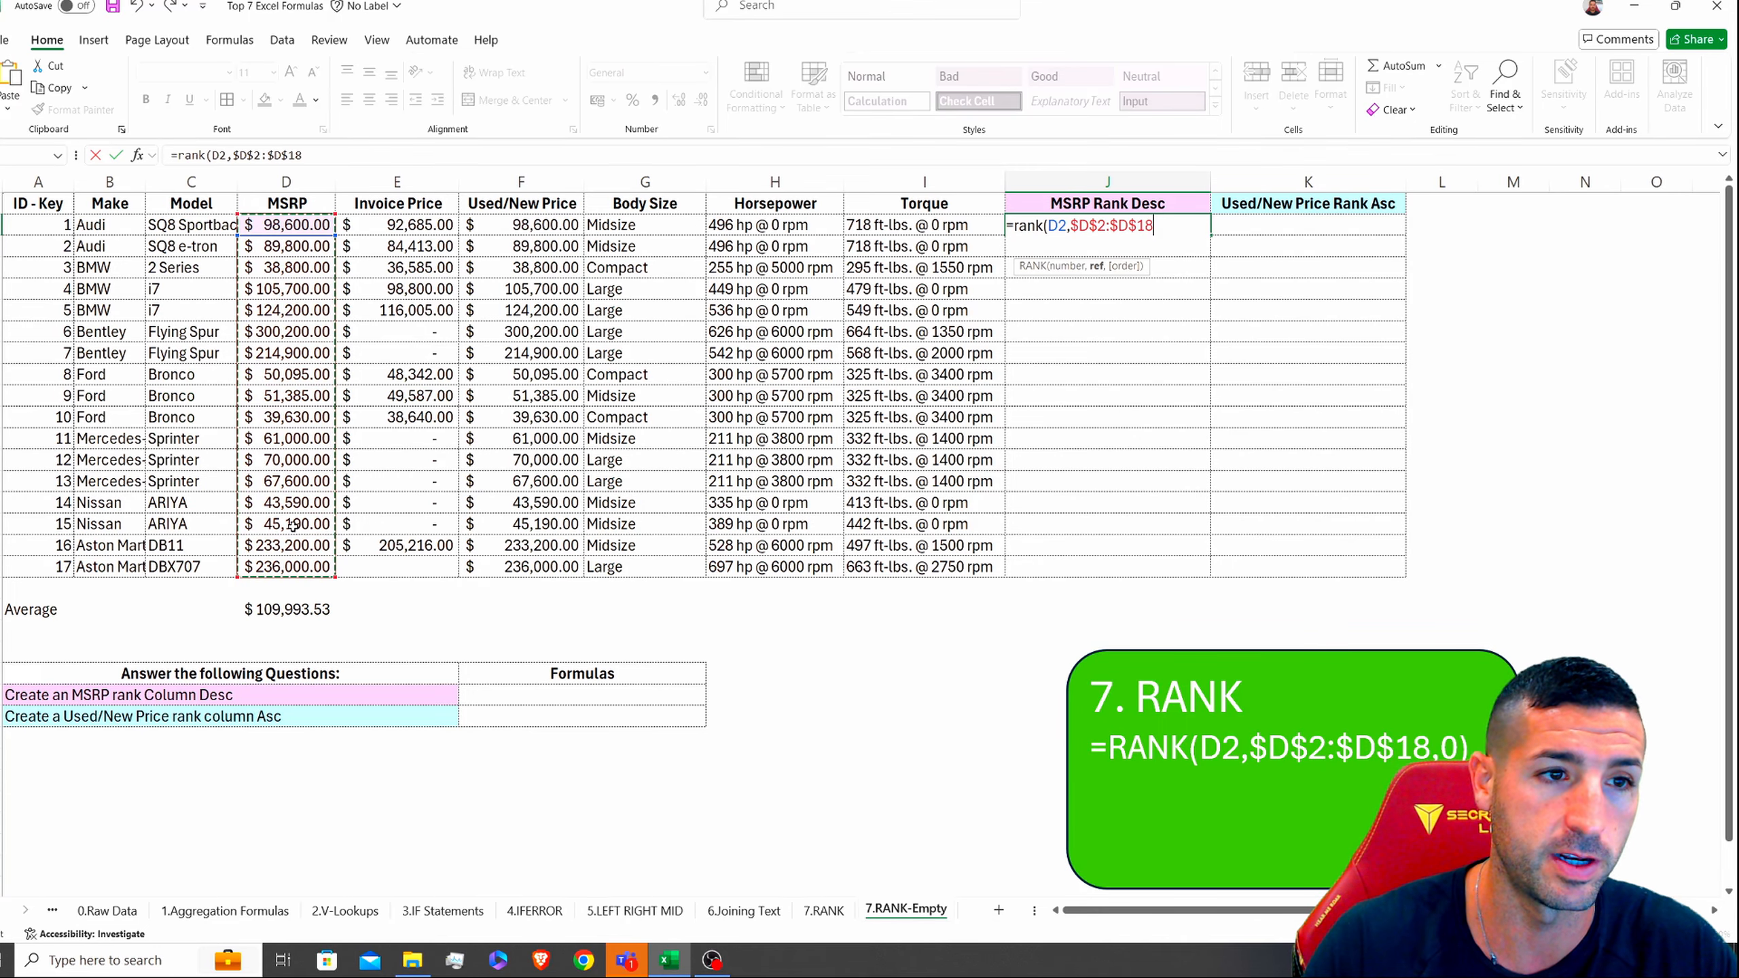
key("ctrl+Return")
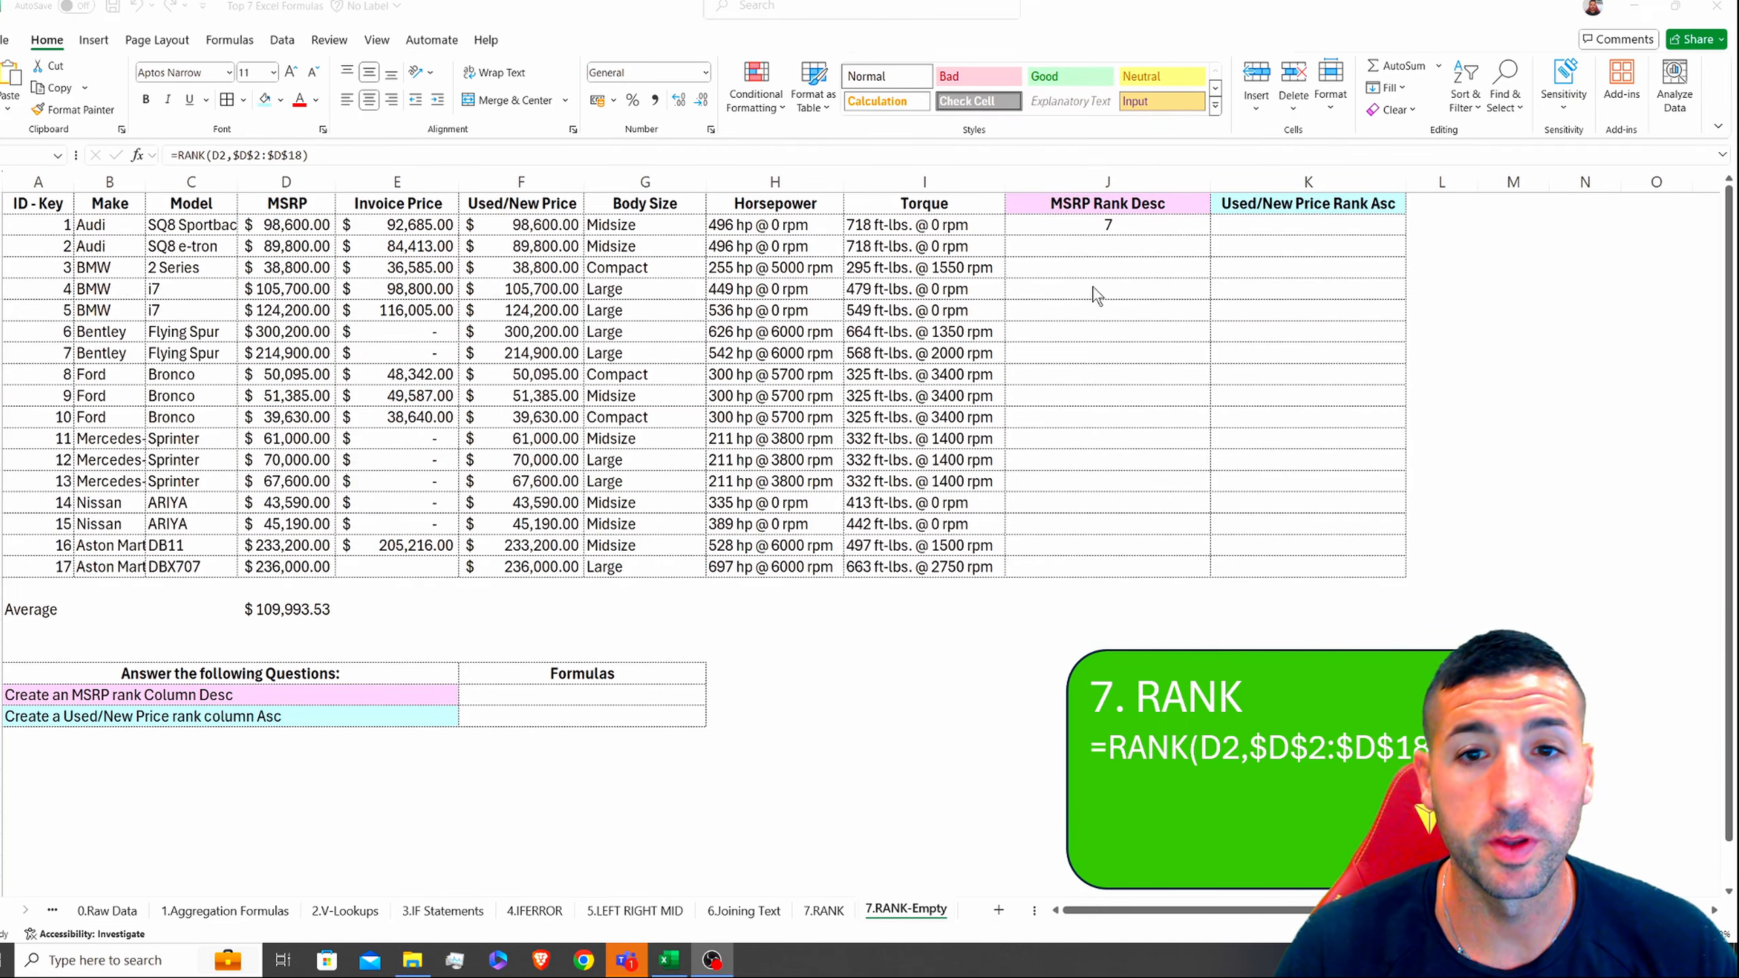
left_click(1060, 229)
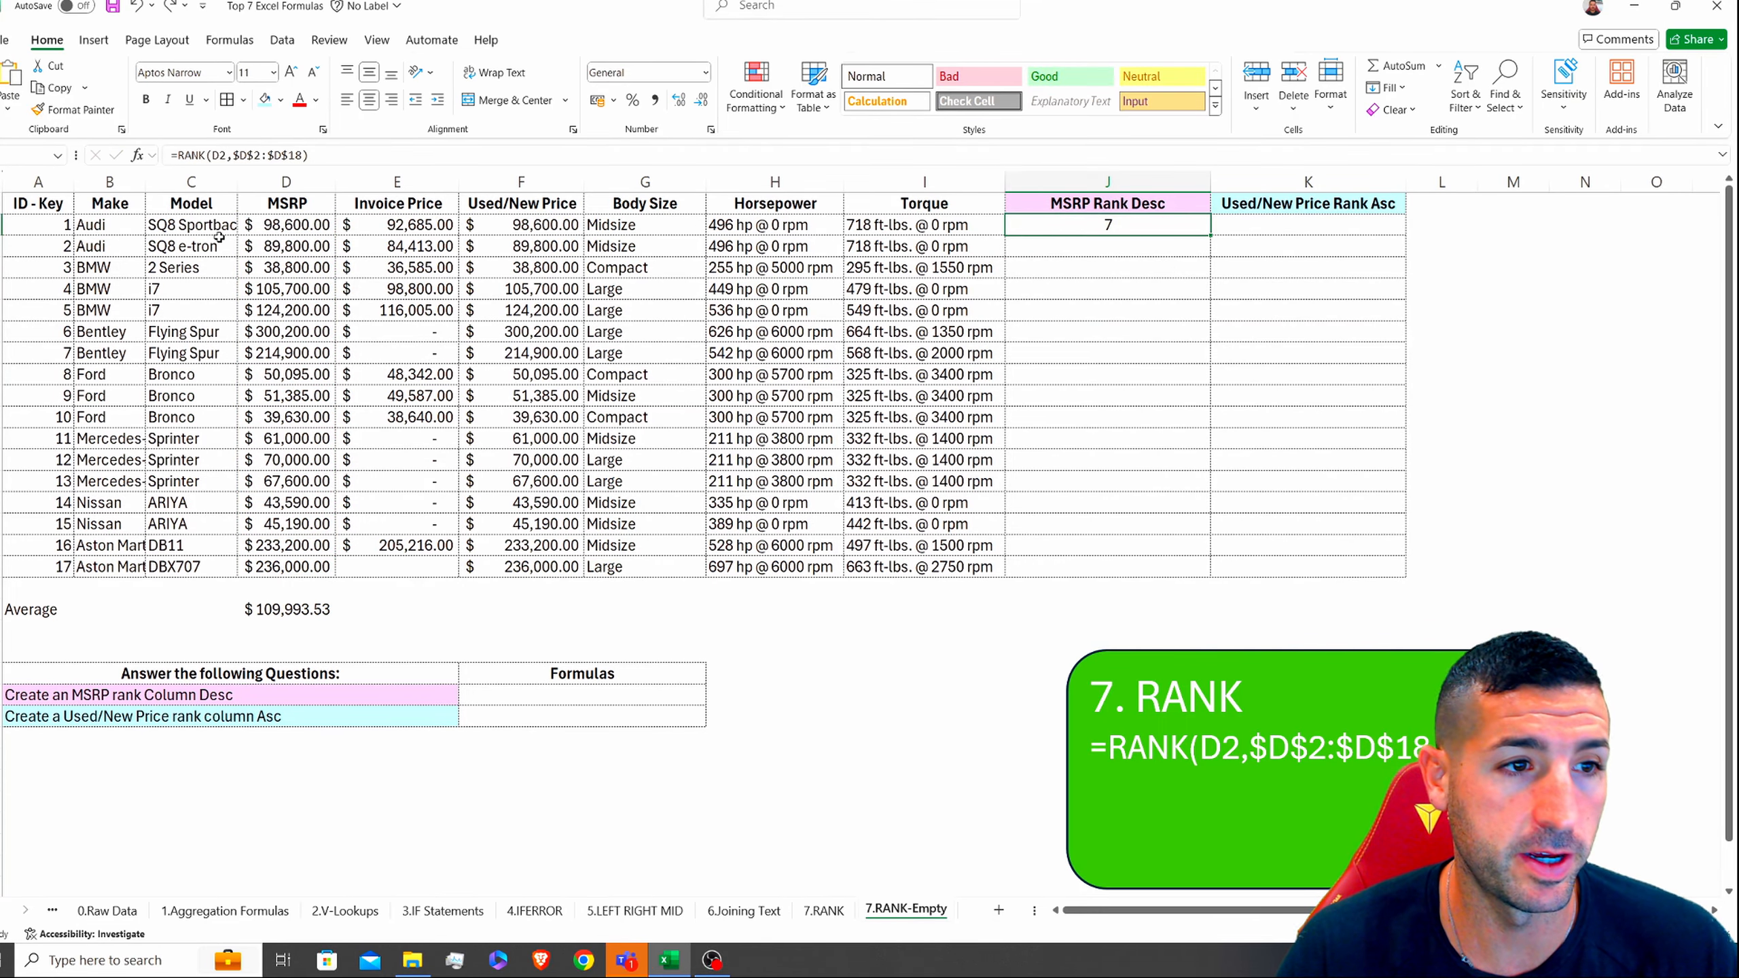
Step: Fill the RANK formula in J2 down the MSRP Rank Desc column to row 18
left_click(192, 229)
left_click(1033, 218)
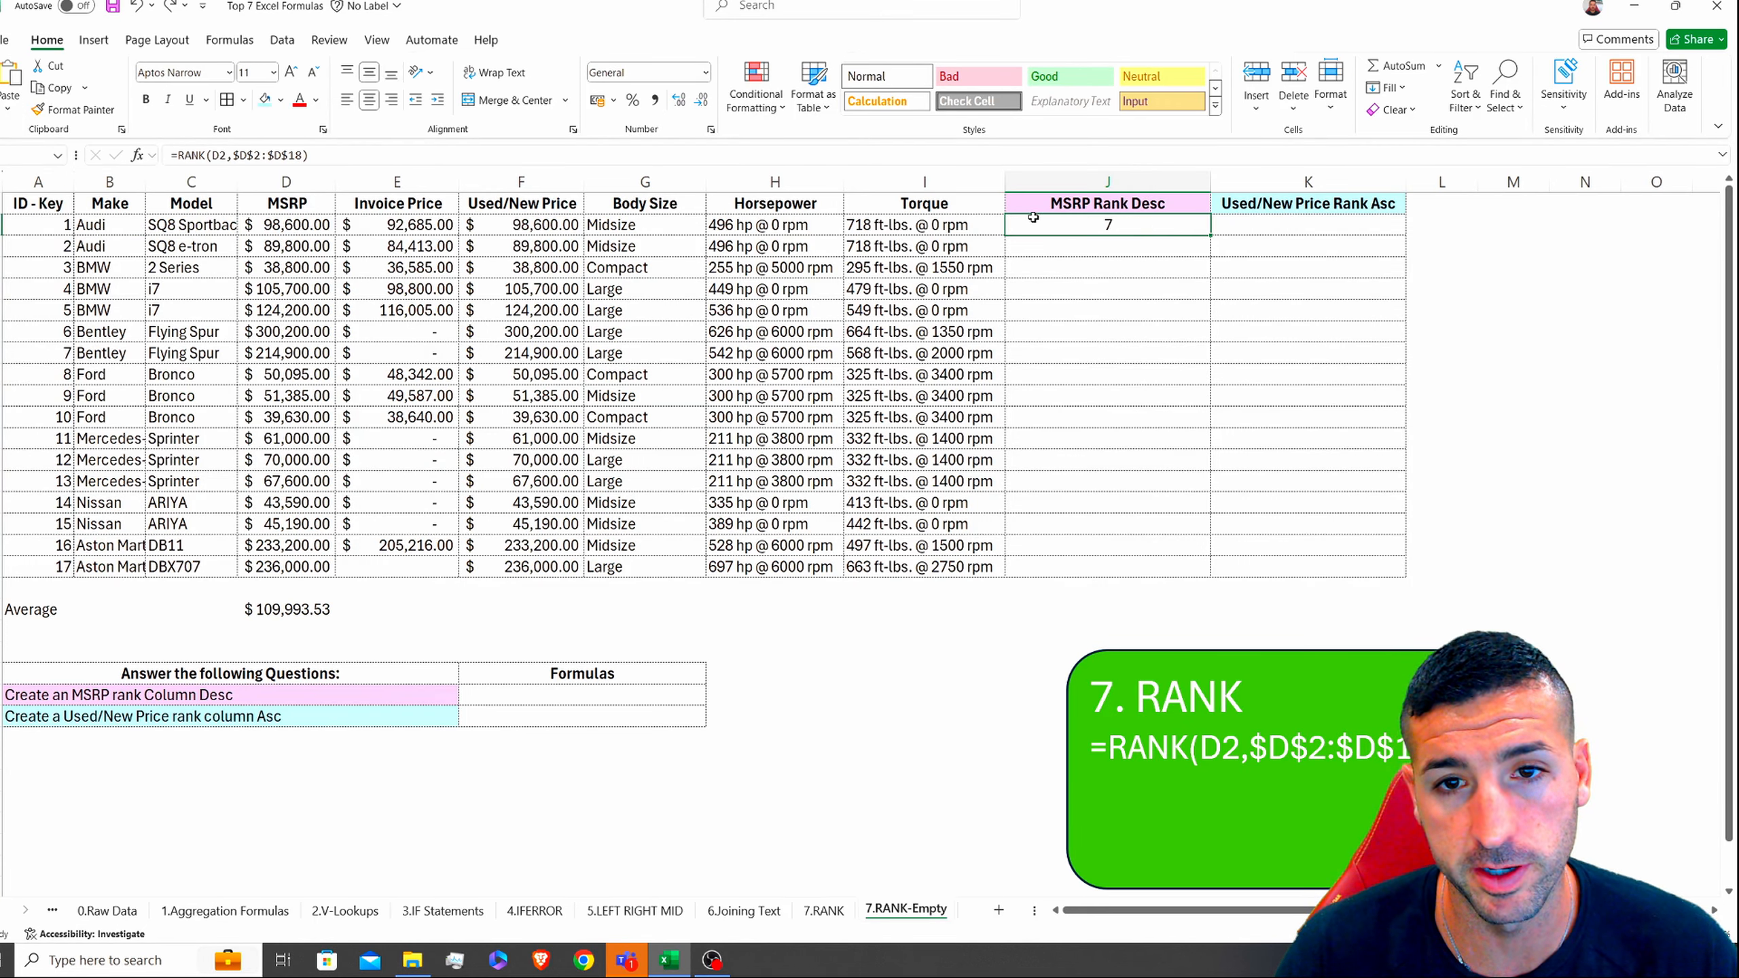
double_click(1207, 238)
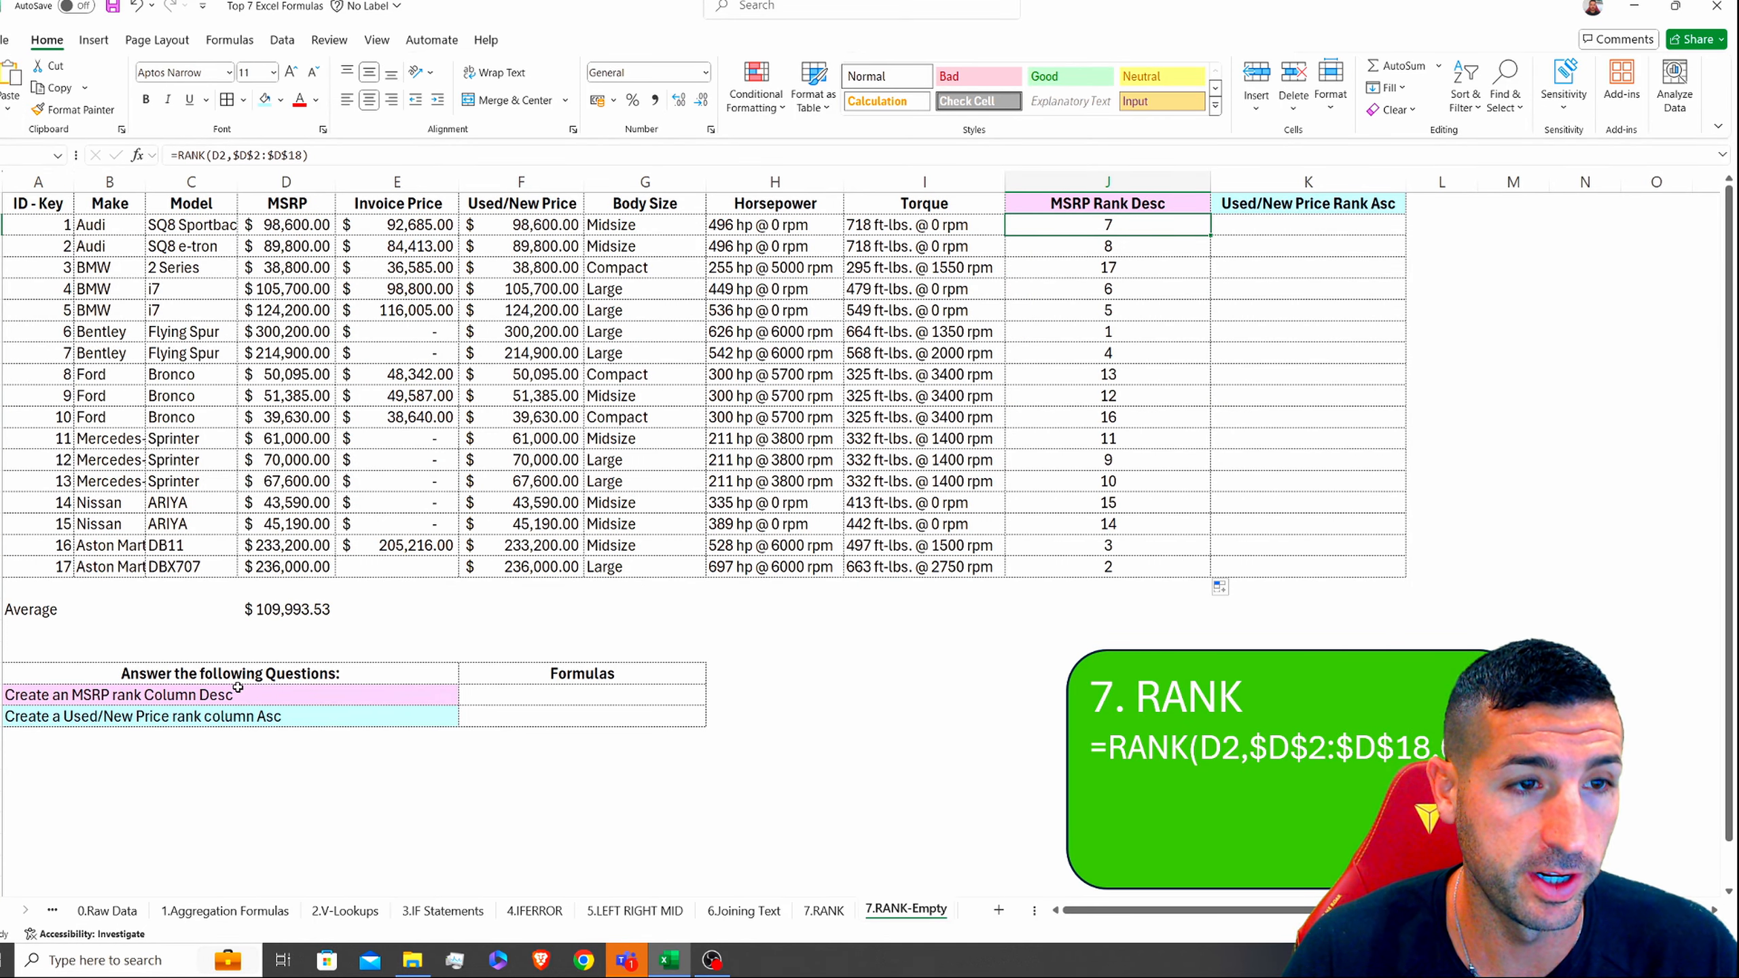
Step: Add the order argument 0 (Descending) to the RANK formula in J2 and refill it down to J18
left_click(300, 156)
type(", ")
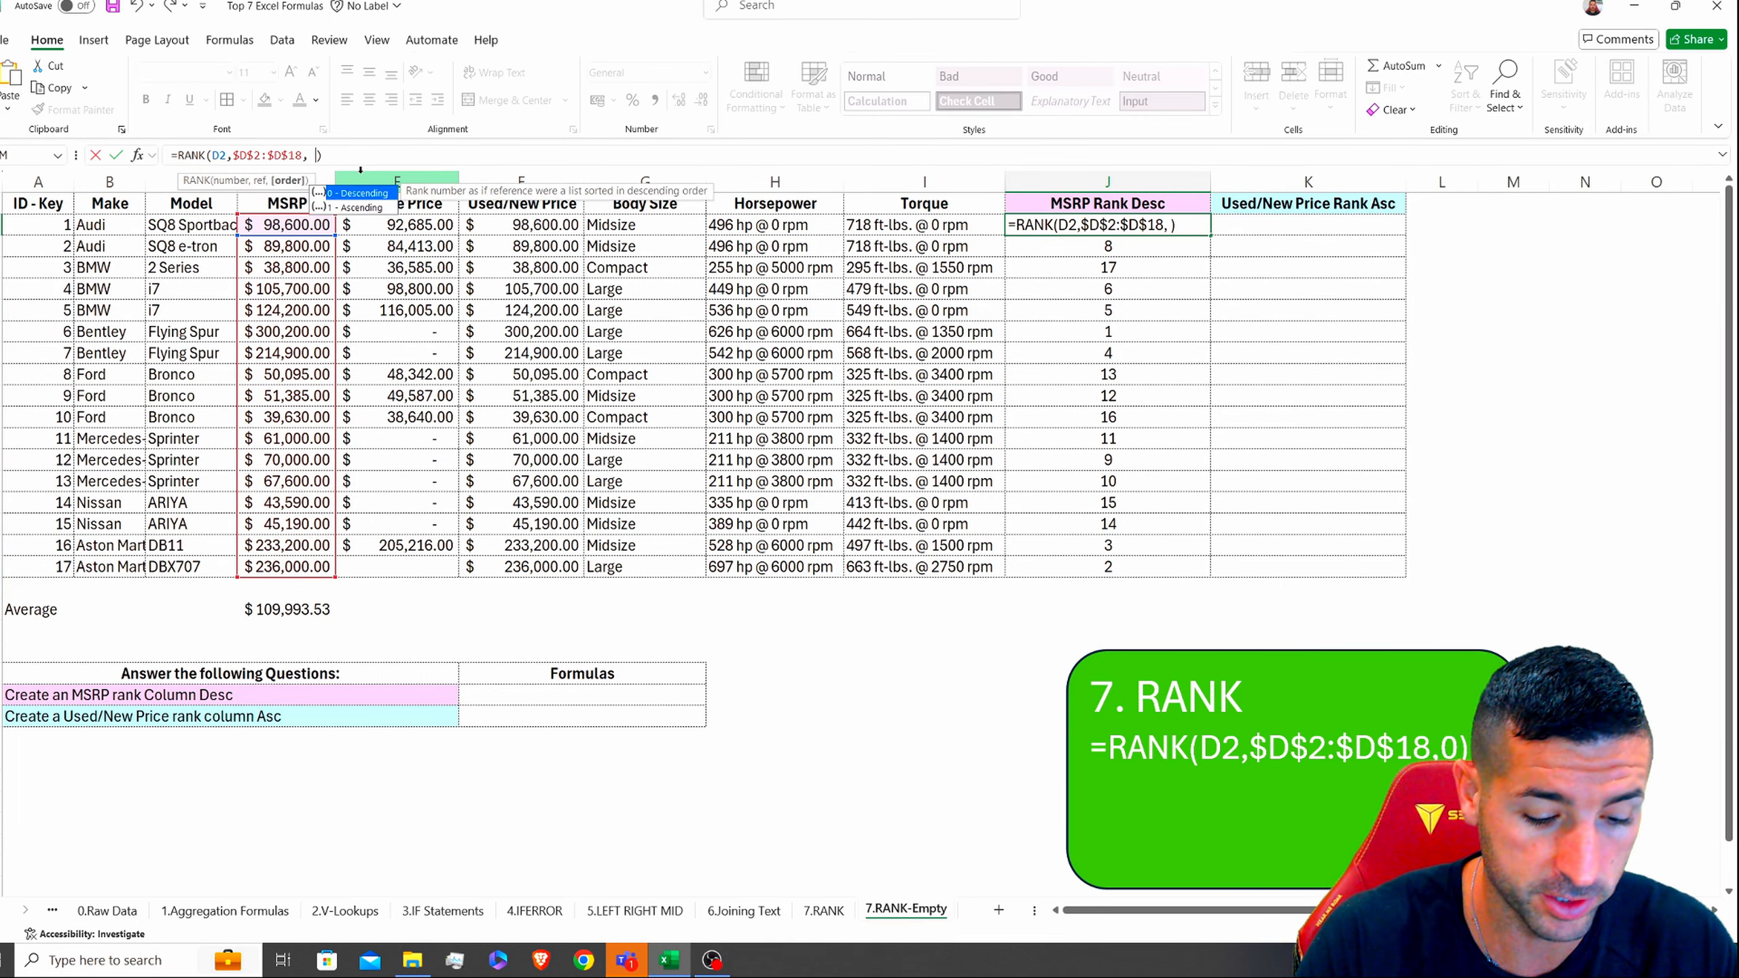
type("desc")
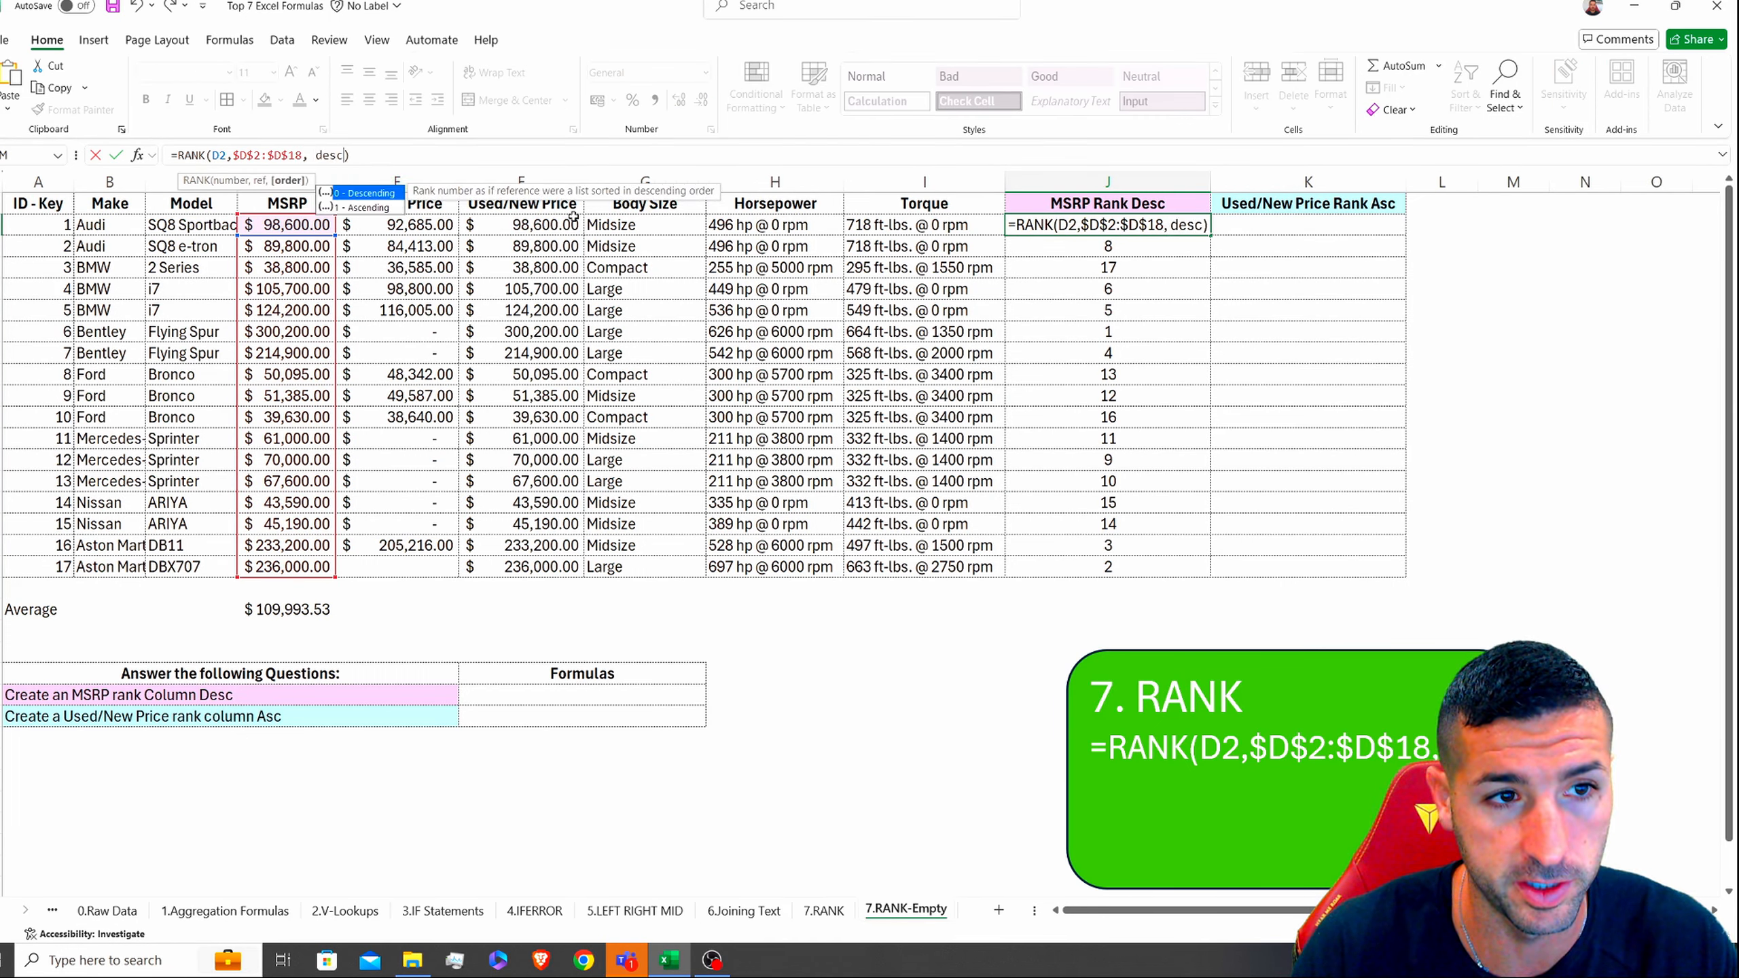
double_click(360, 194)
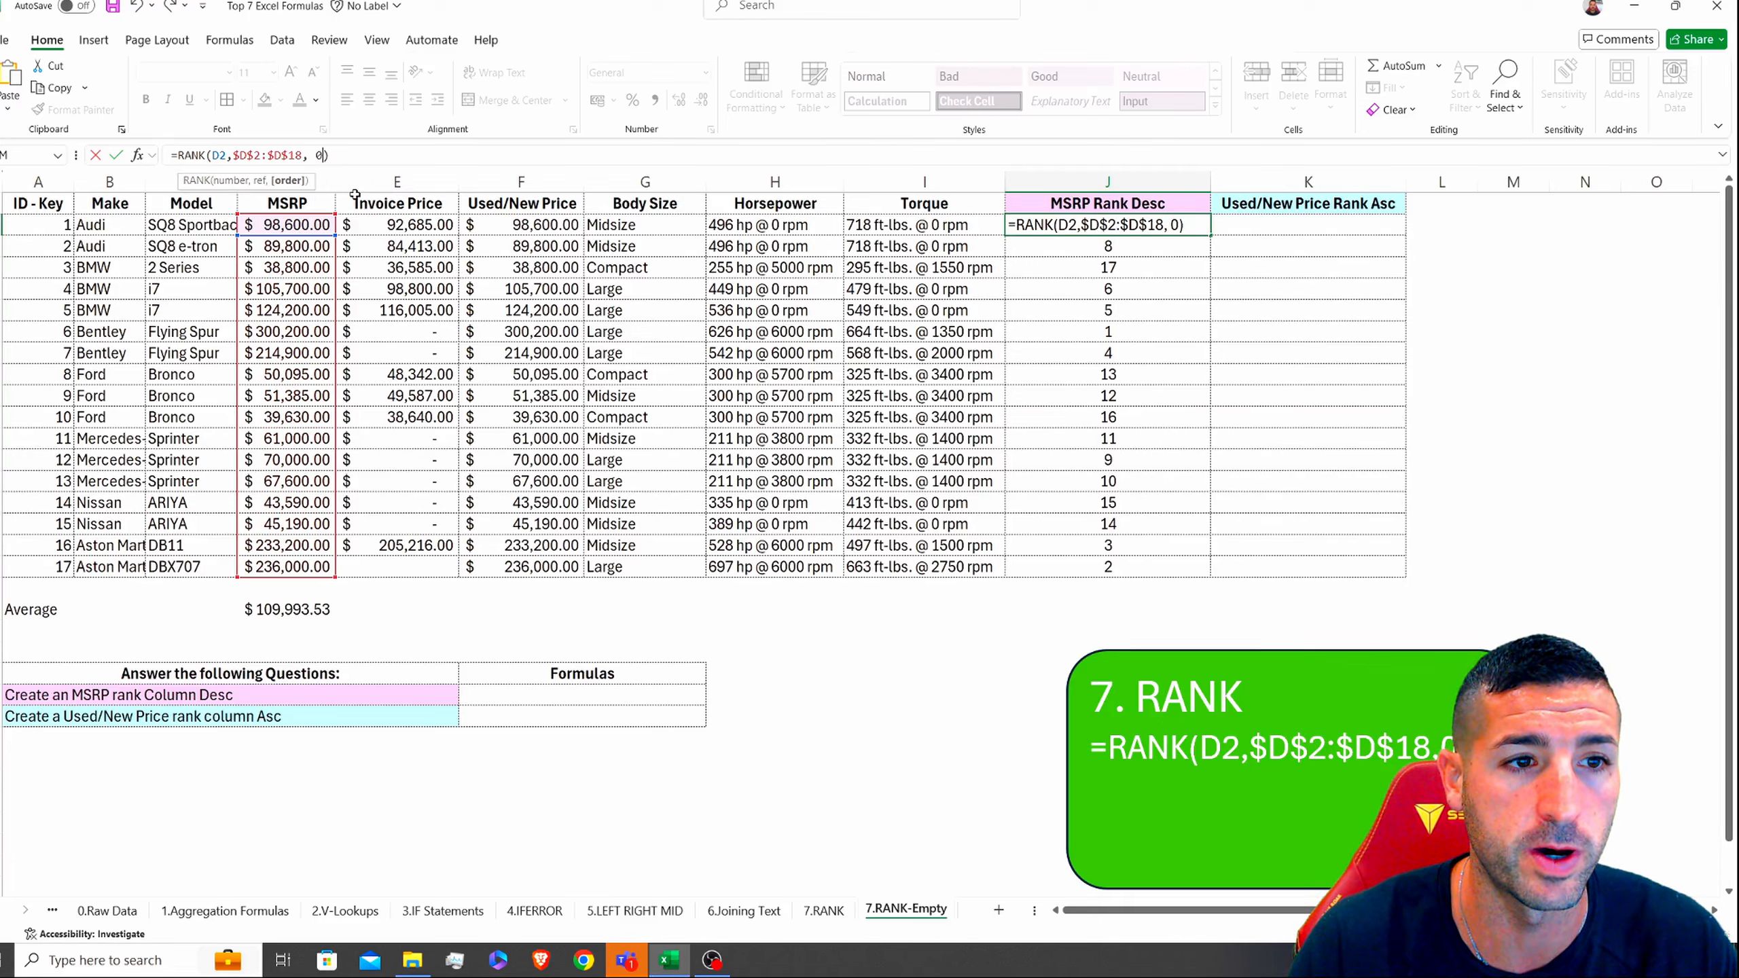
key("ctrl+Return")
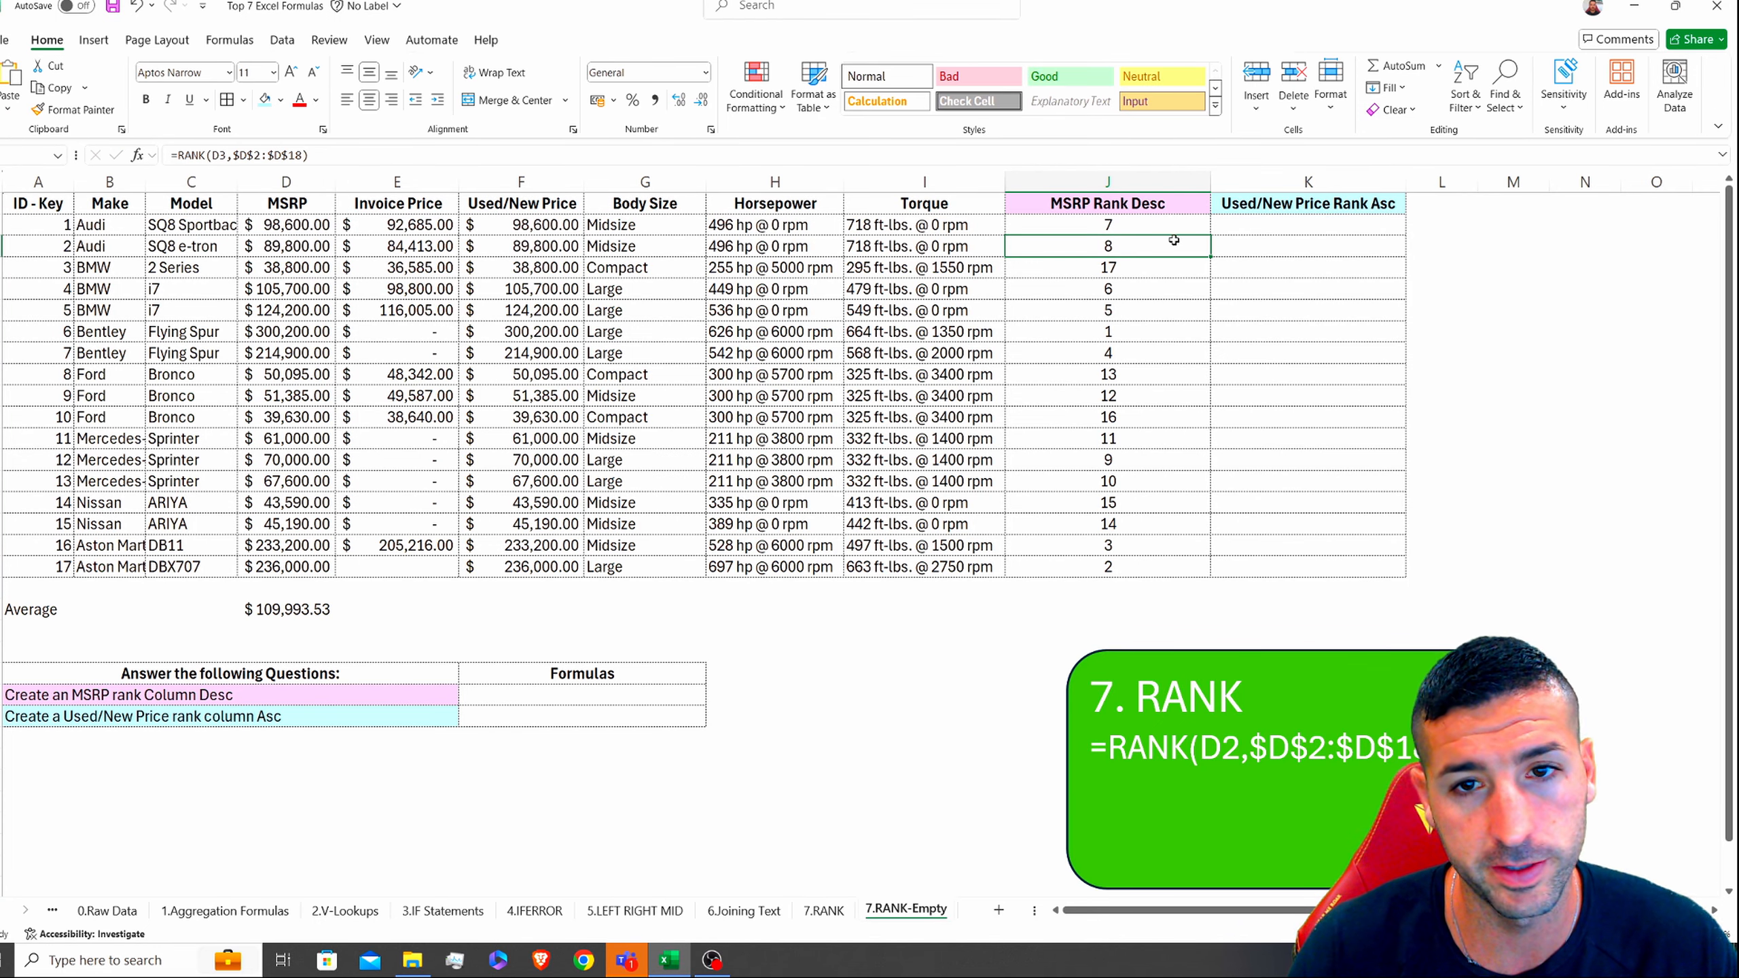
double_click(1209, 234)
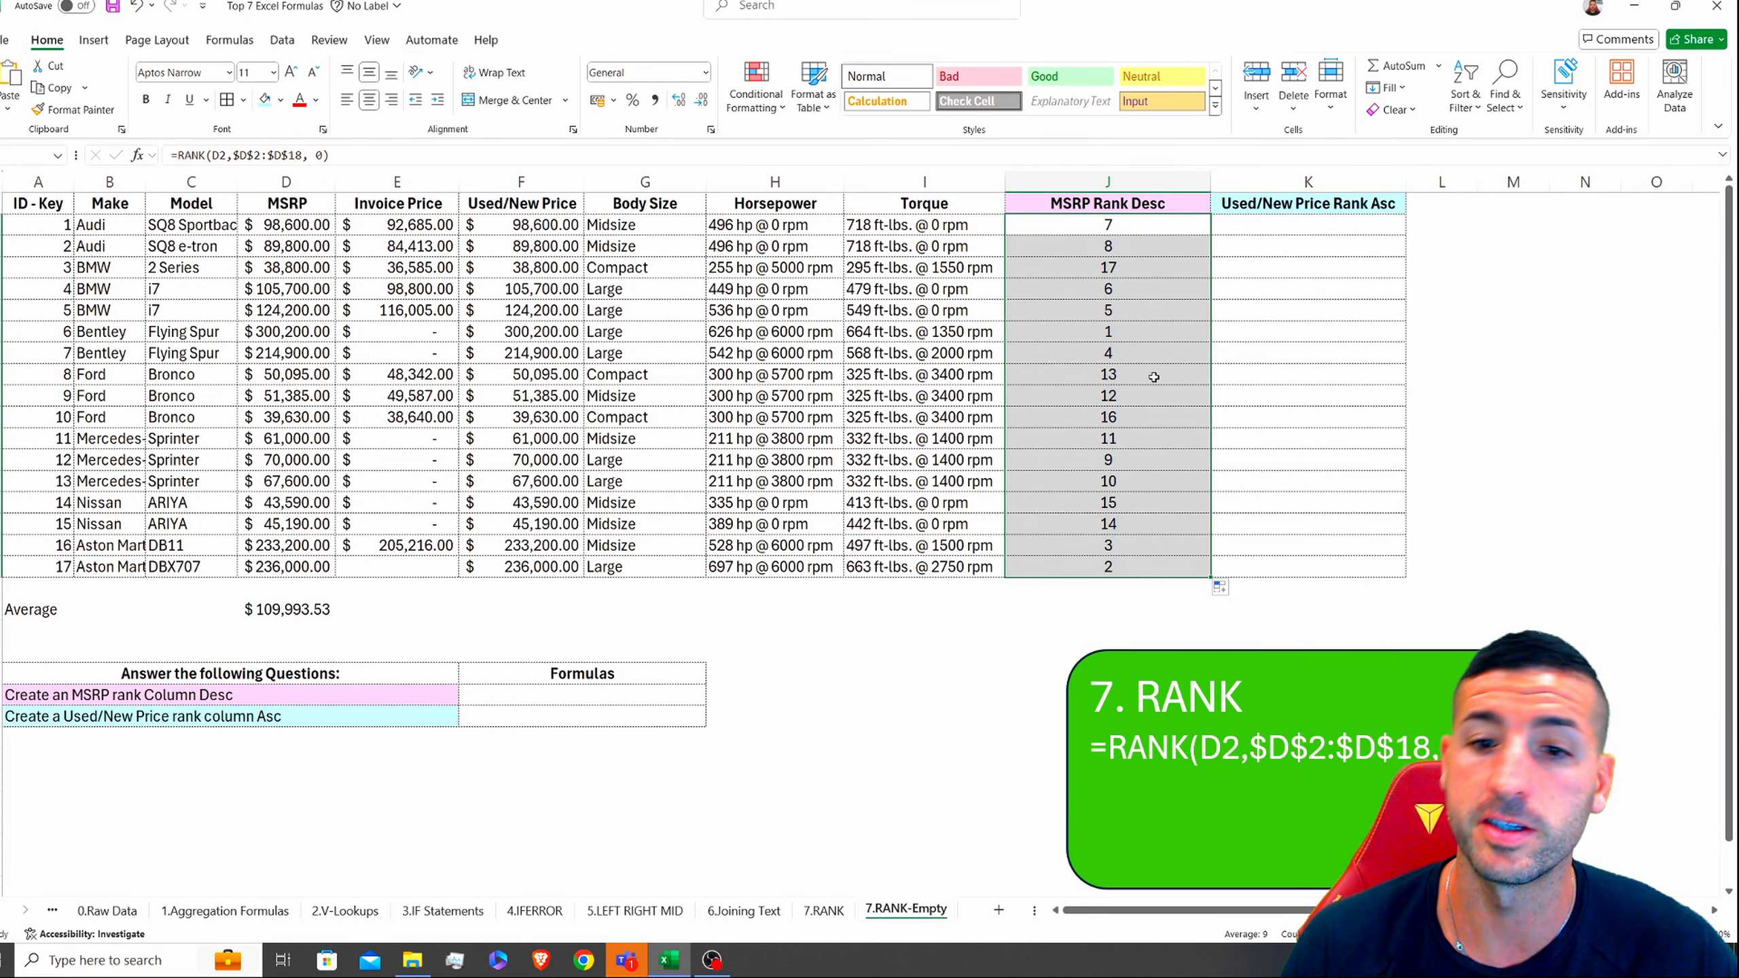
Step: Examine the rows of the cars ranked 1 and 2 by MSRP
left_click(1163, 332)
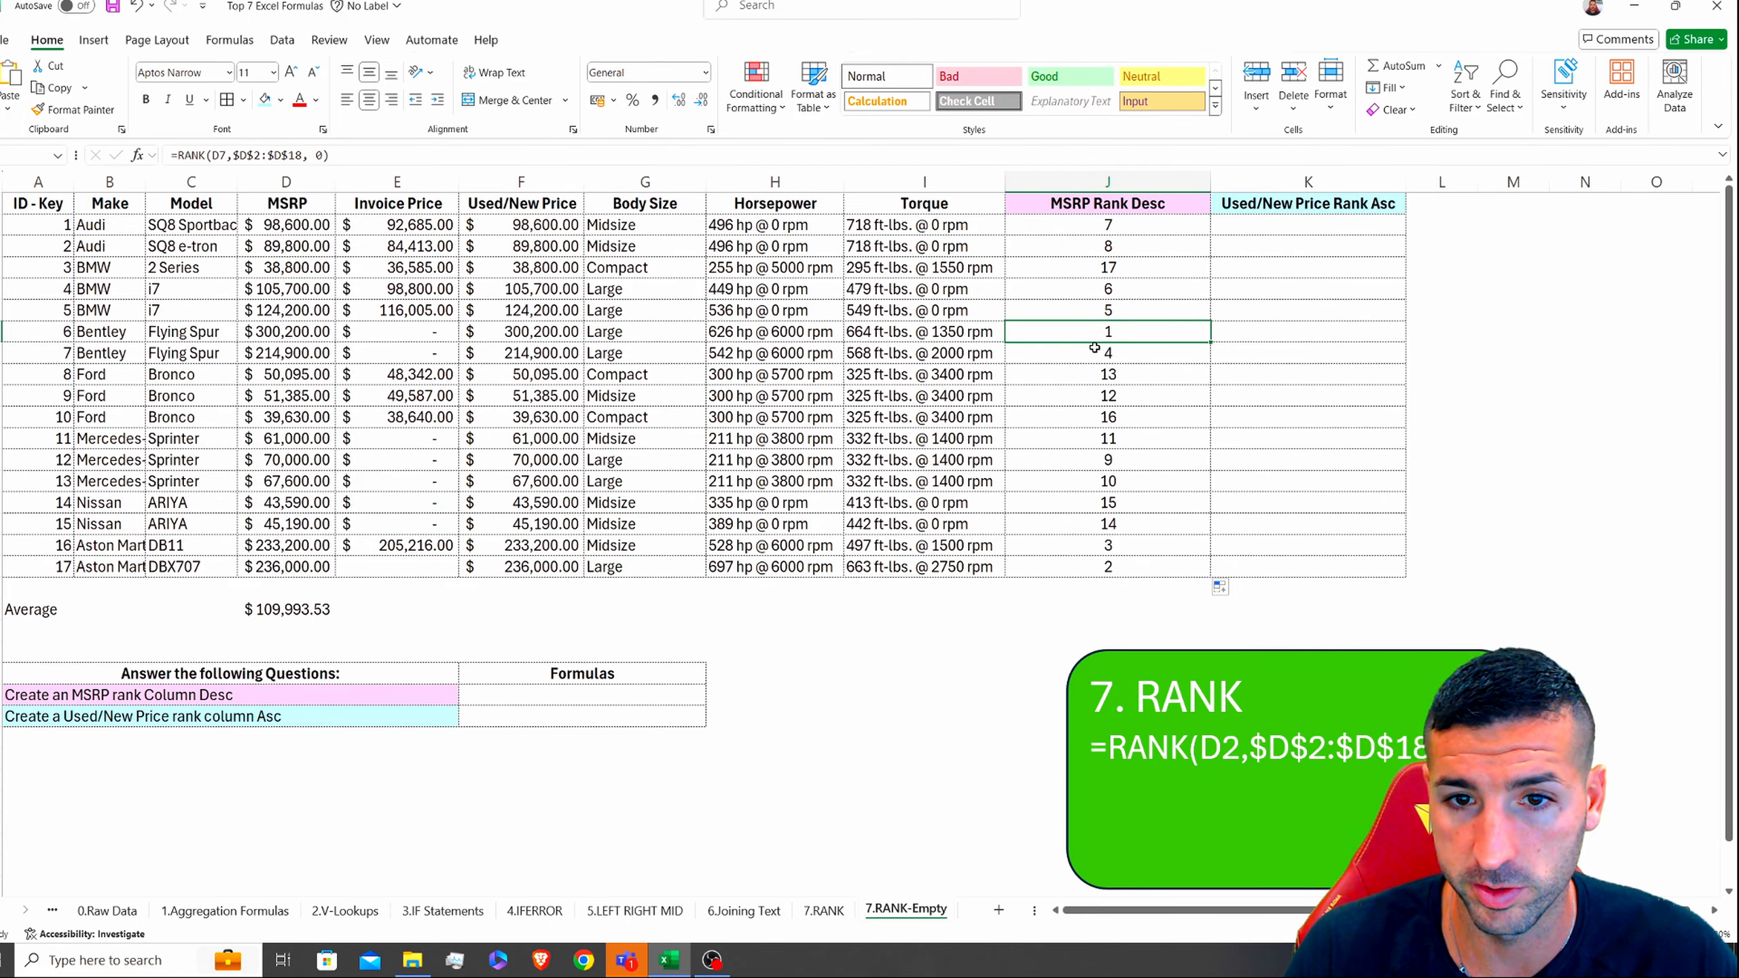
left_click_drag(1080, 332, 71, 332)
left_click_drag(1126, 565, 94, 567)
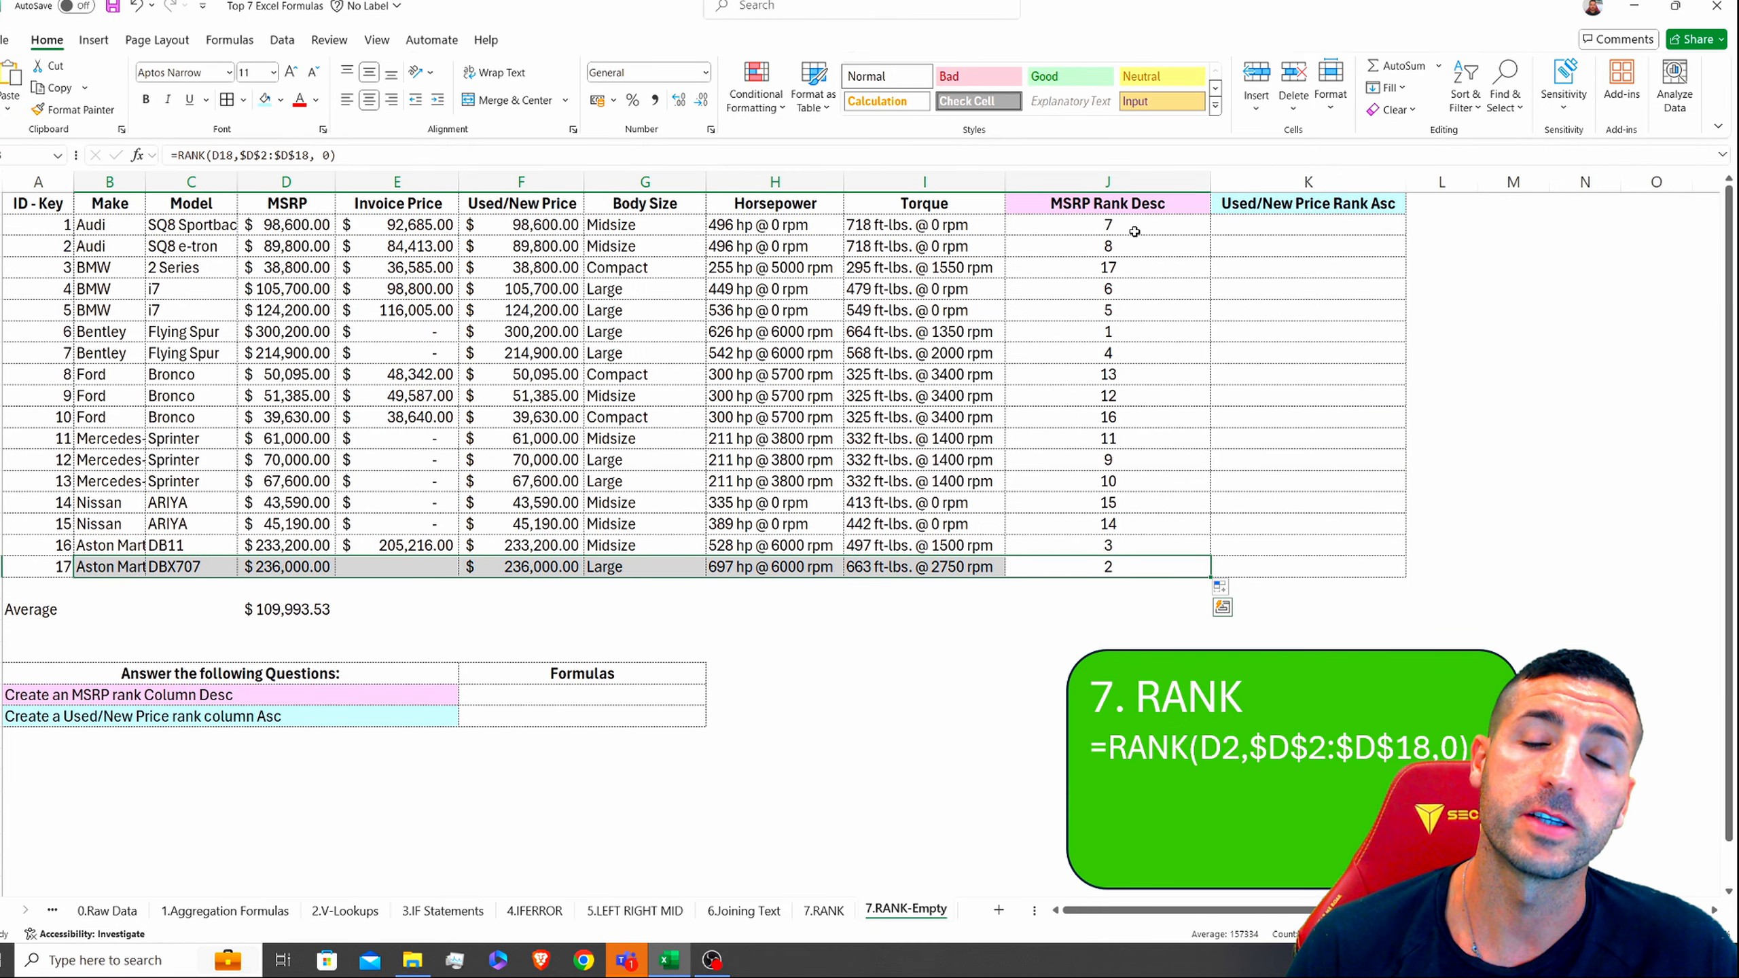
Step: Apply the Green - Yellow - Red color scale to the MSRP ranks in J2:J18
left_click_drag(1135, 232, 1079, 546)
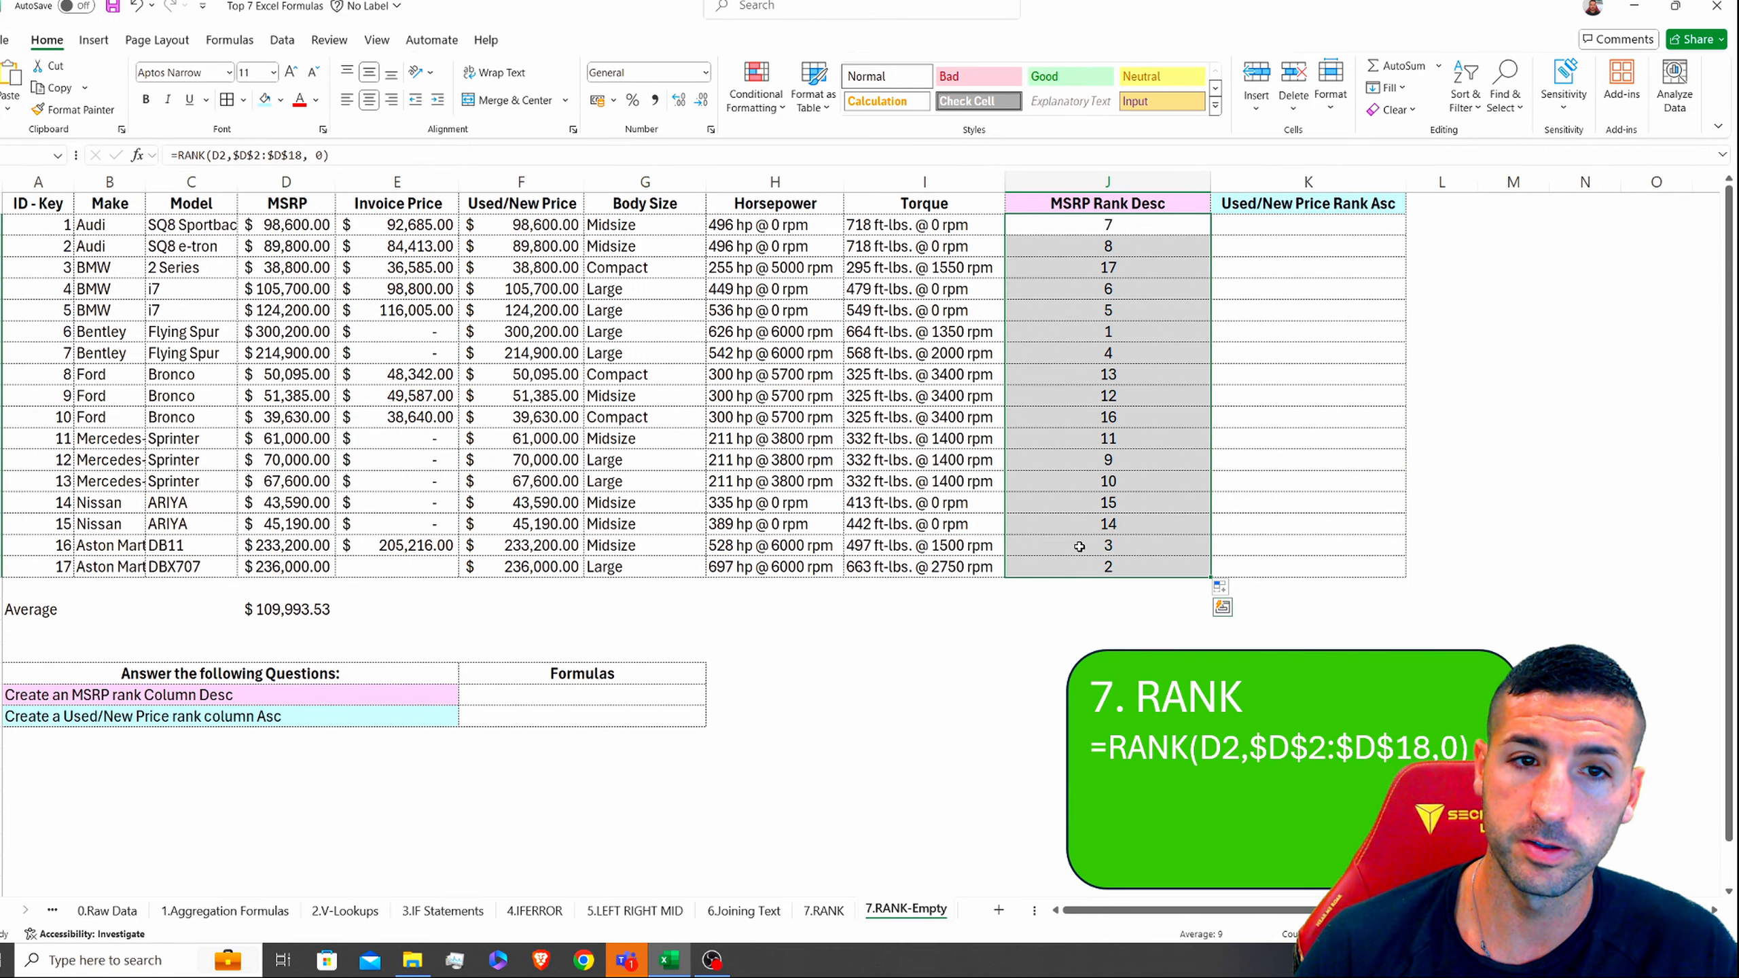
left_click(758, 110)
mouse_move(811, 255)
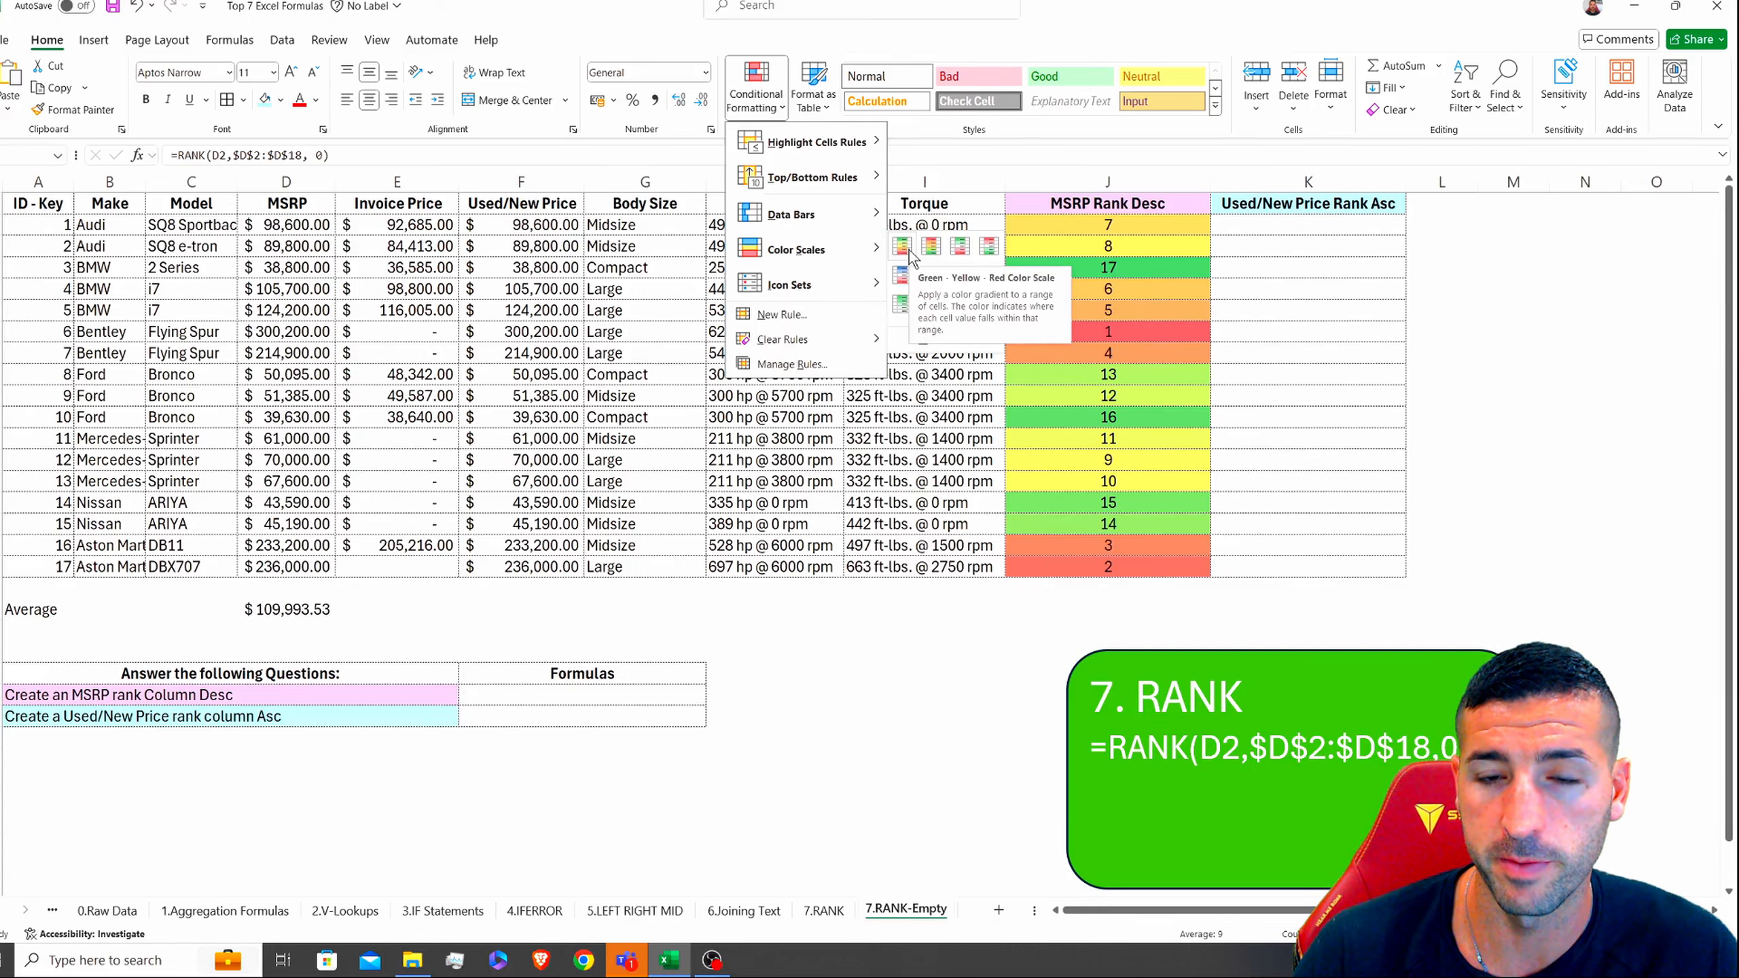
left_click(902, 247)
Step: Compare the rows with the first and last MSRP ranks, and review the Used/New Price rank question and its price column
left_click_drag(1102, 332, 202, 341)
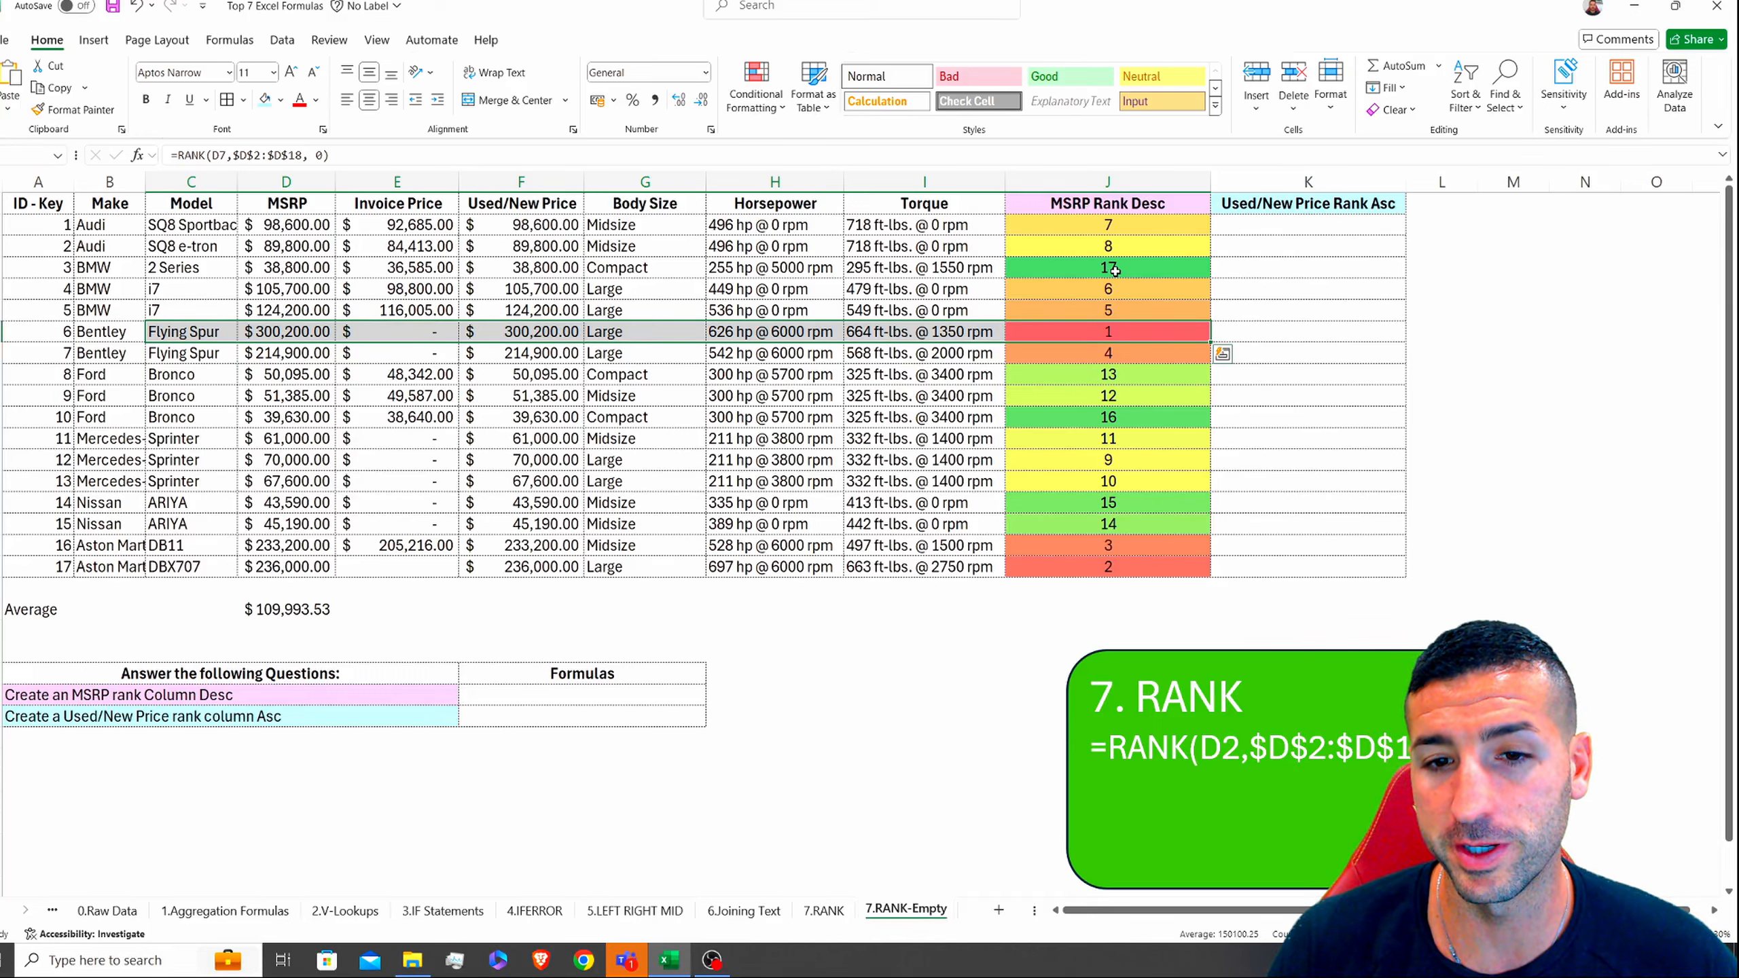
left_click_drag(1114, 270, 41, 268)
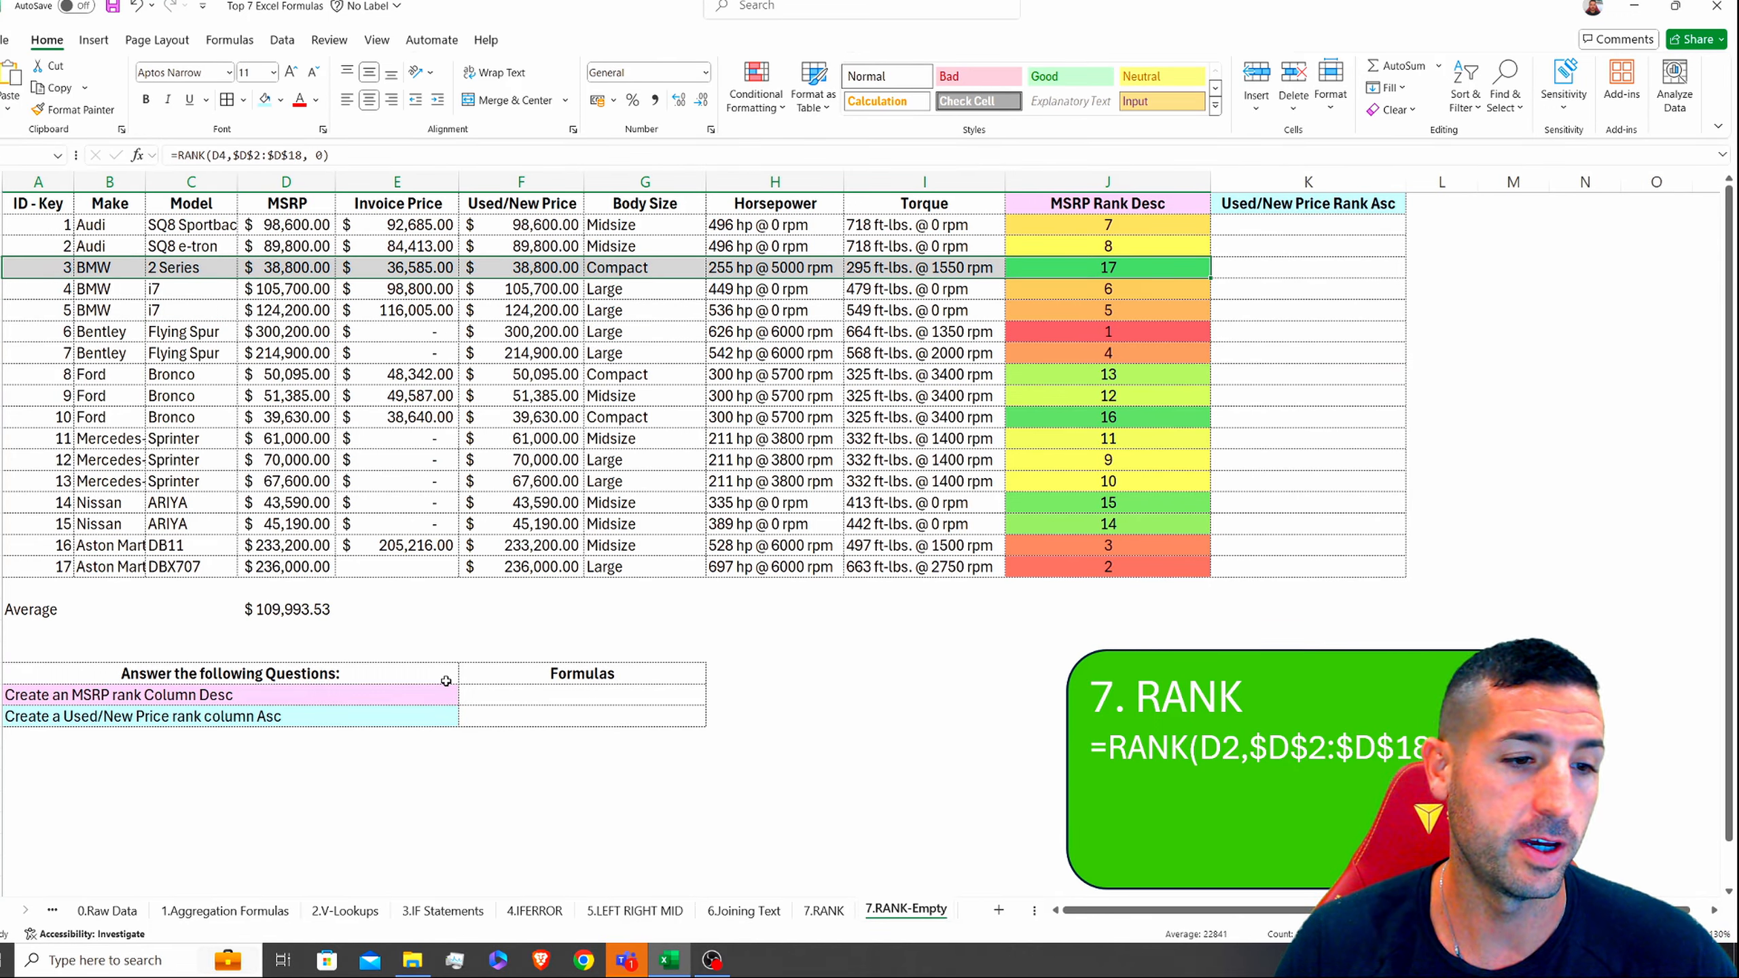
left_click(326, 716)
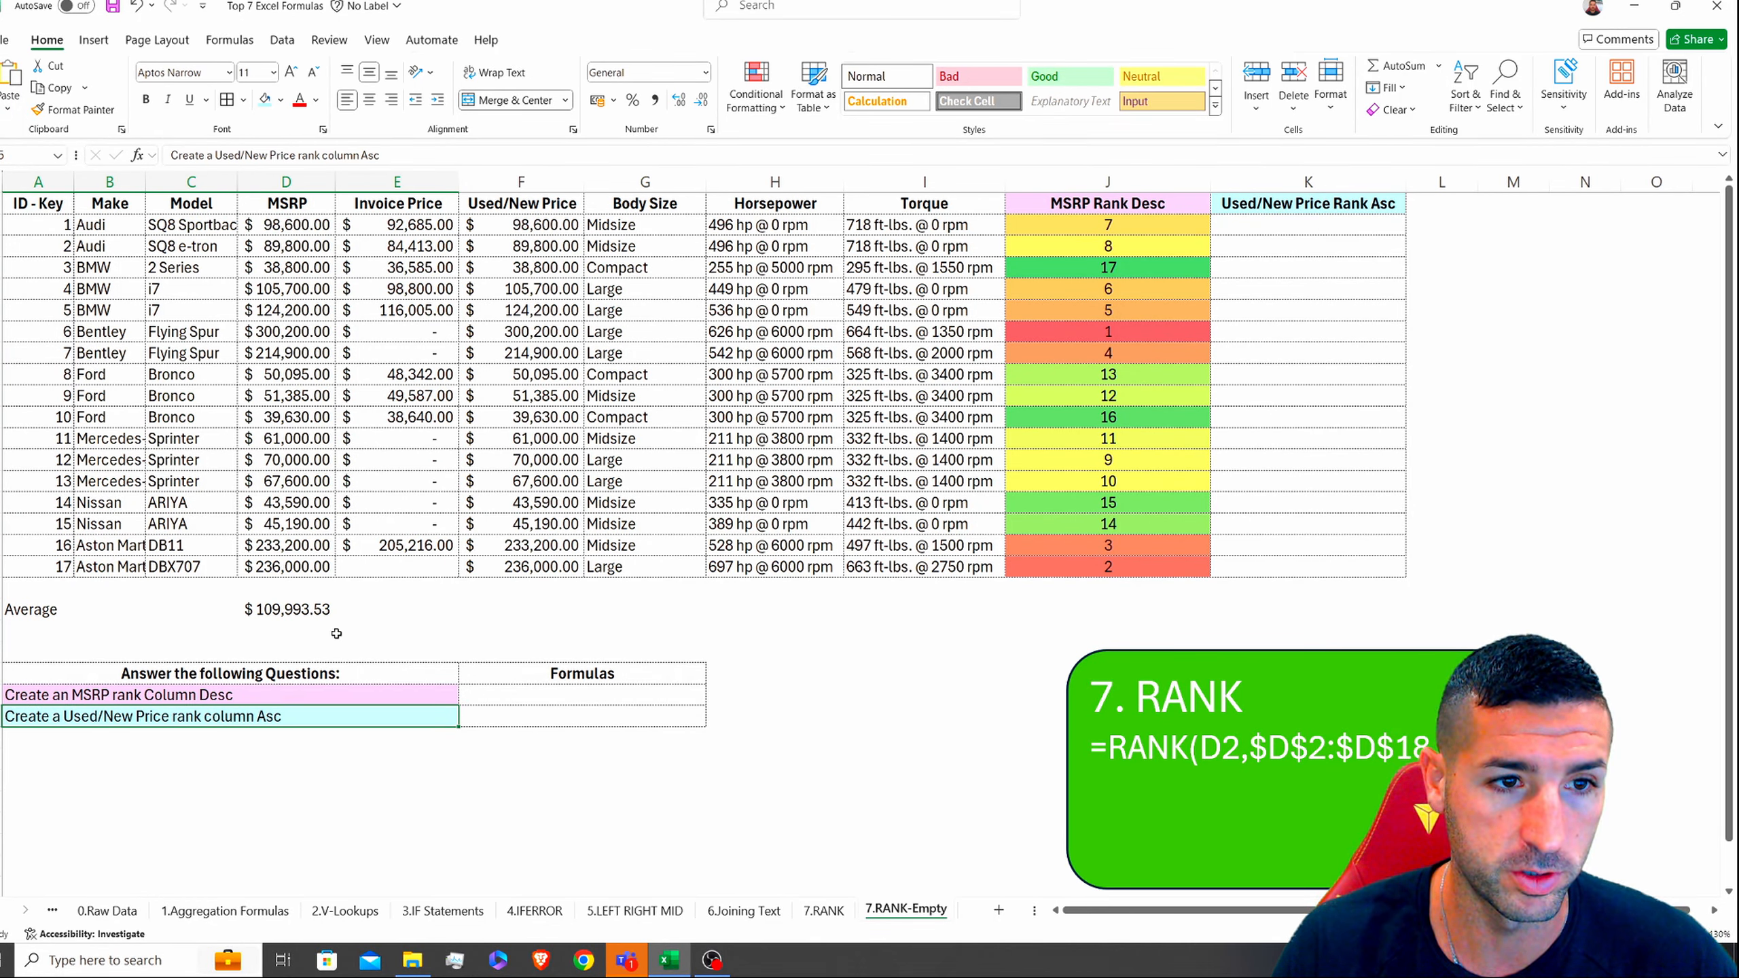
left_click_drag(545, 223, 510, 573)
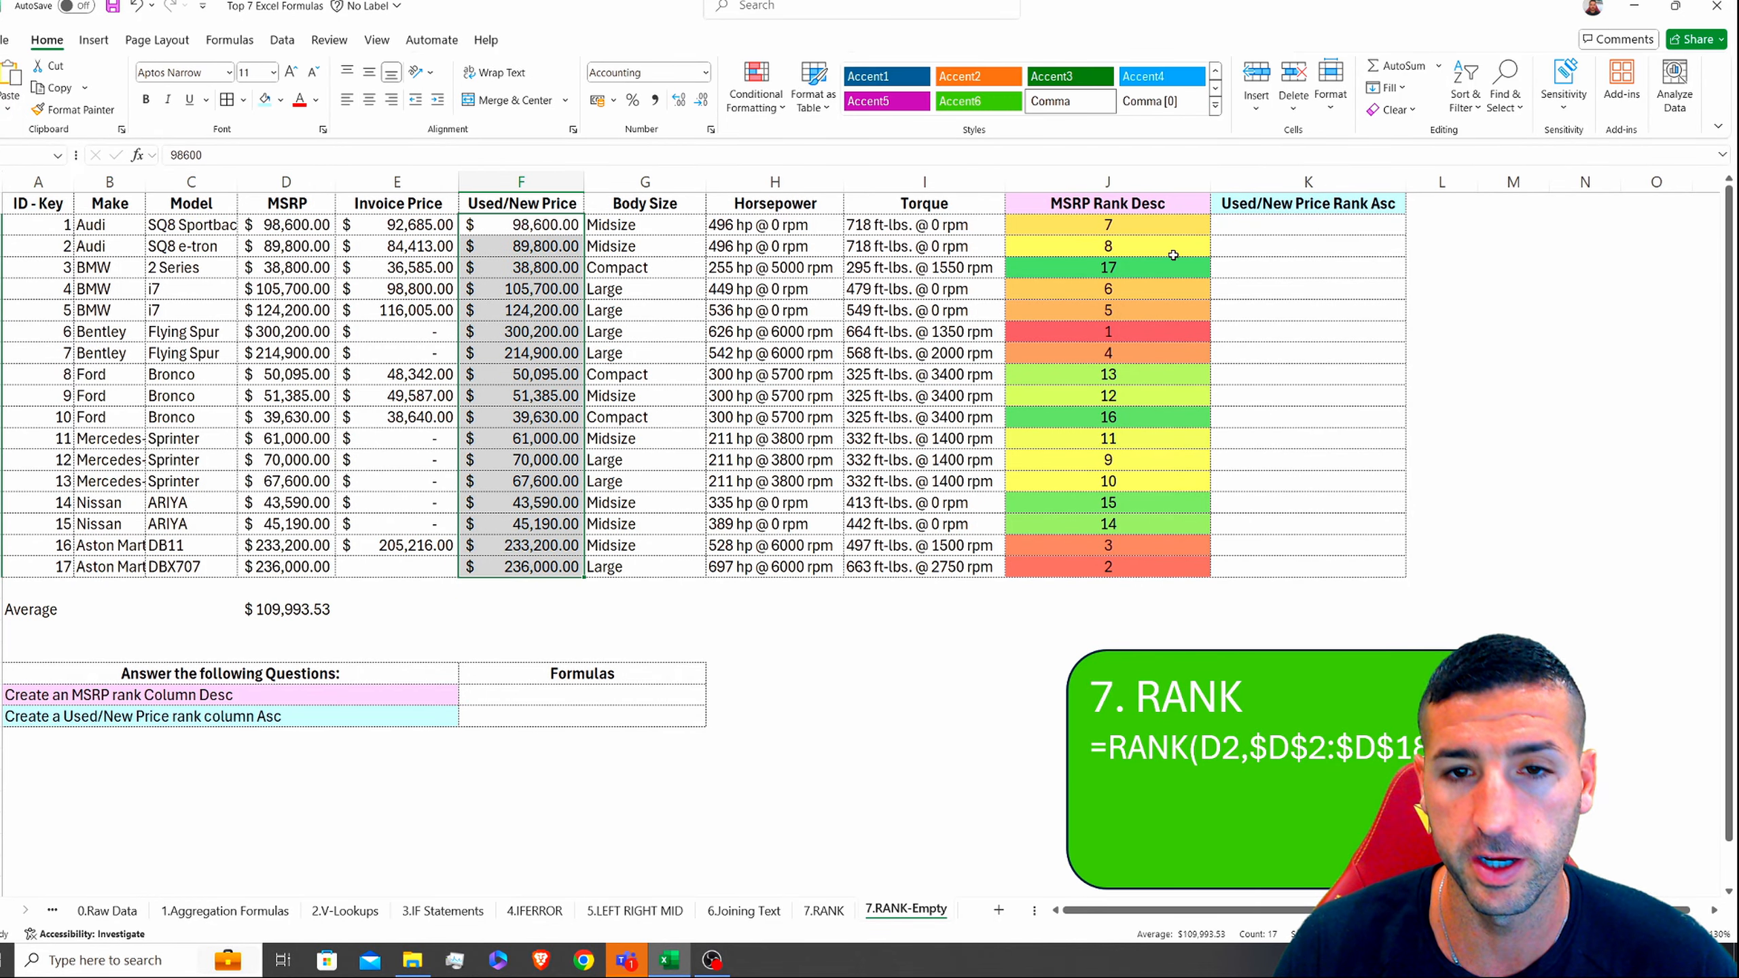
Step: Copy the RANK formula text from J2 into K2 under Used/New Price Rank Asc
left_click(1133, 232)
left_click_drag(331, 154, 149, 168)
key("ctrl+c")
key("Escape")
key("Right")
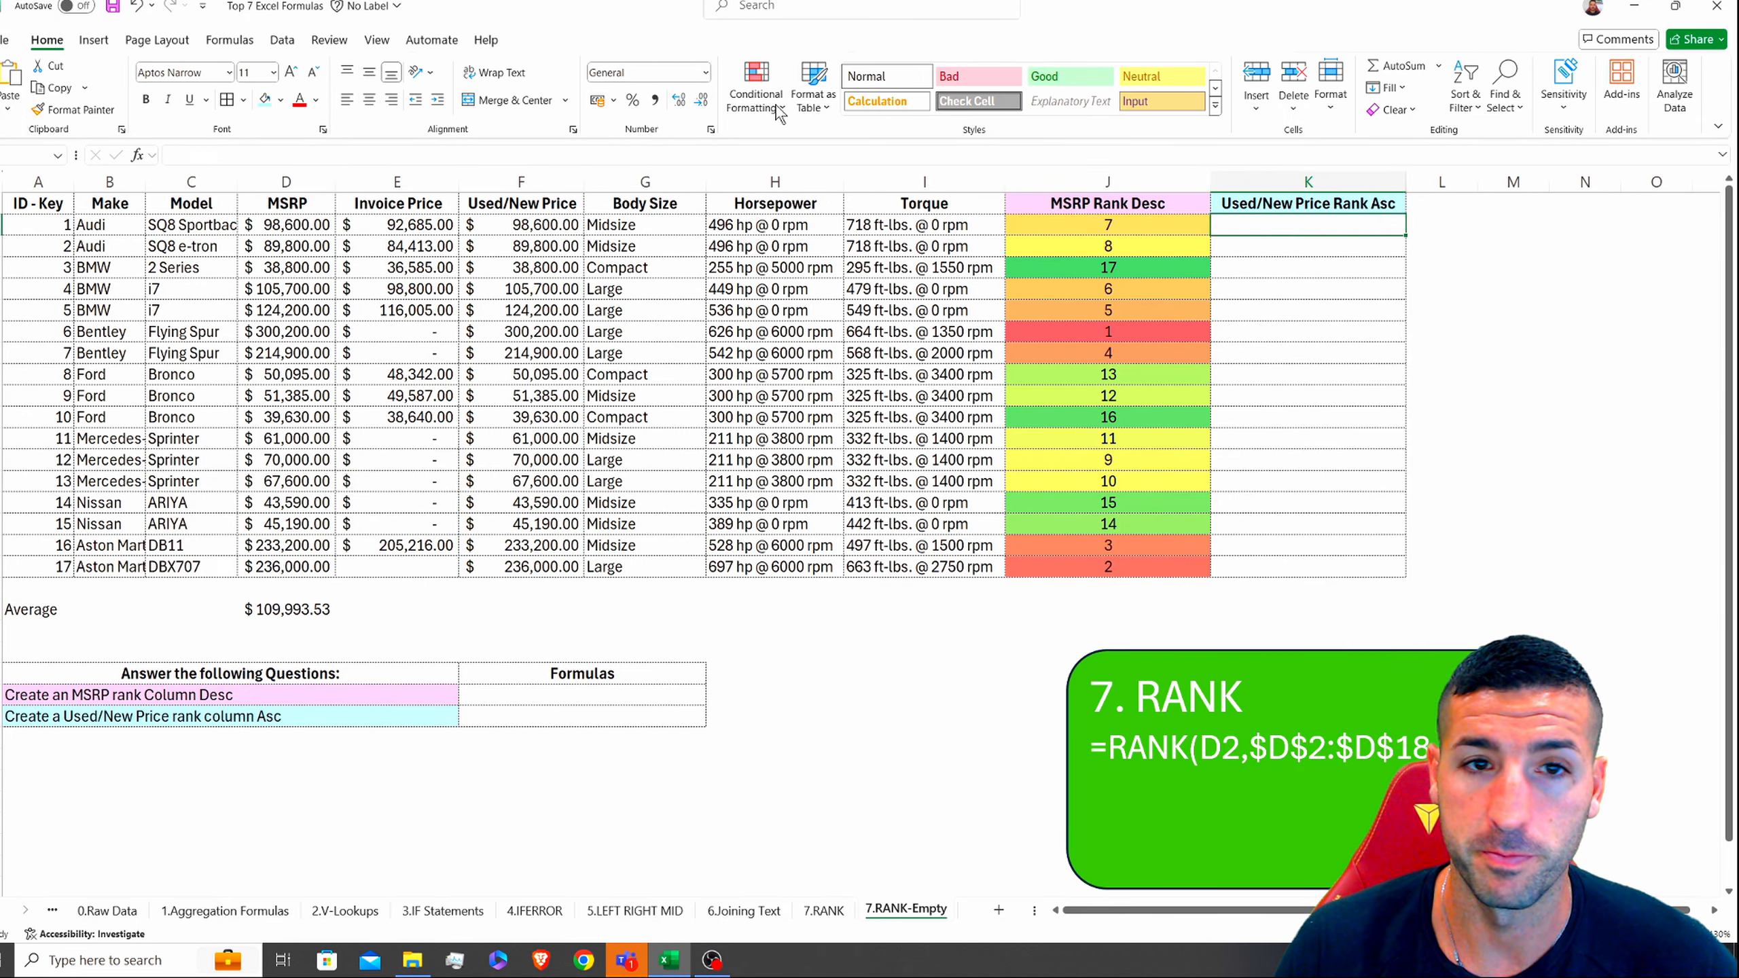
key("ctrl+v")
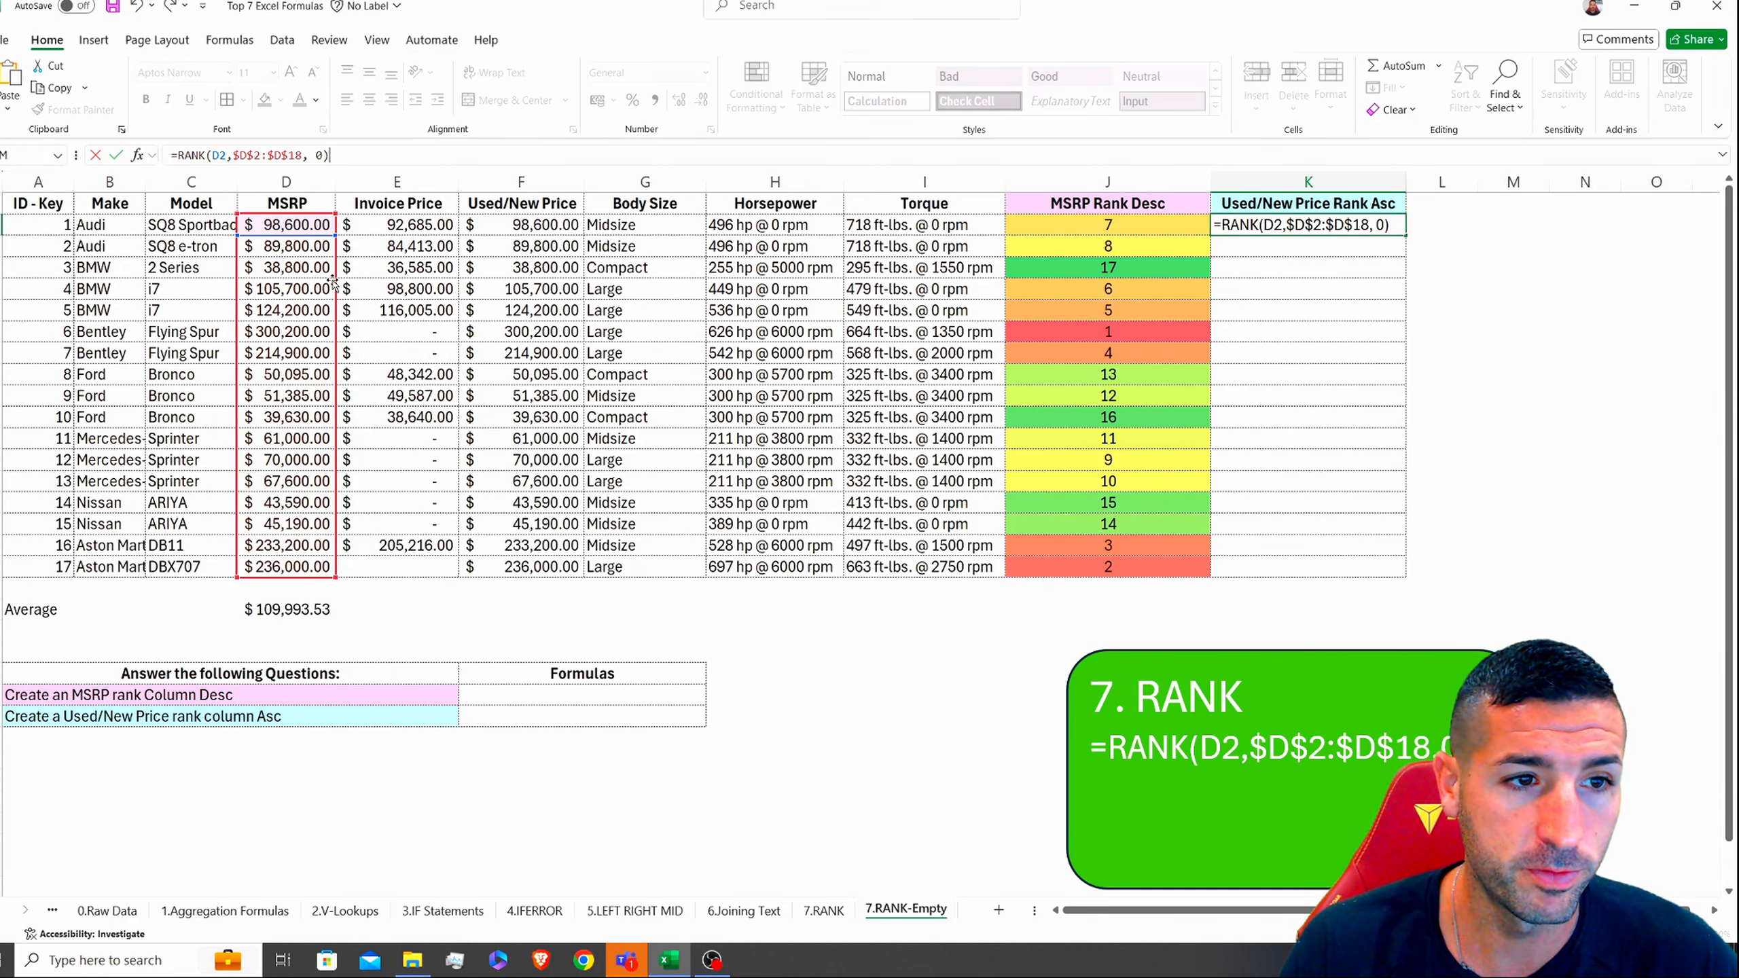
Step: Adapt the K2 formula to =RANK(F2,$F$2:$F$18, 1) so it ranks the Used/New Price in ascending order
left_click_drag(336, 291, 510, 290)
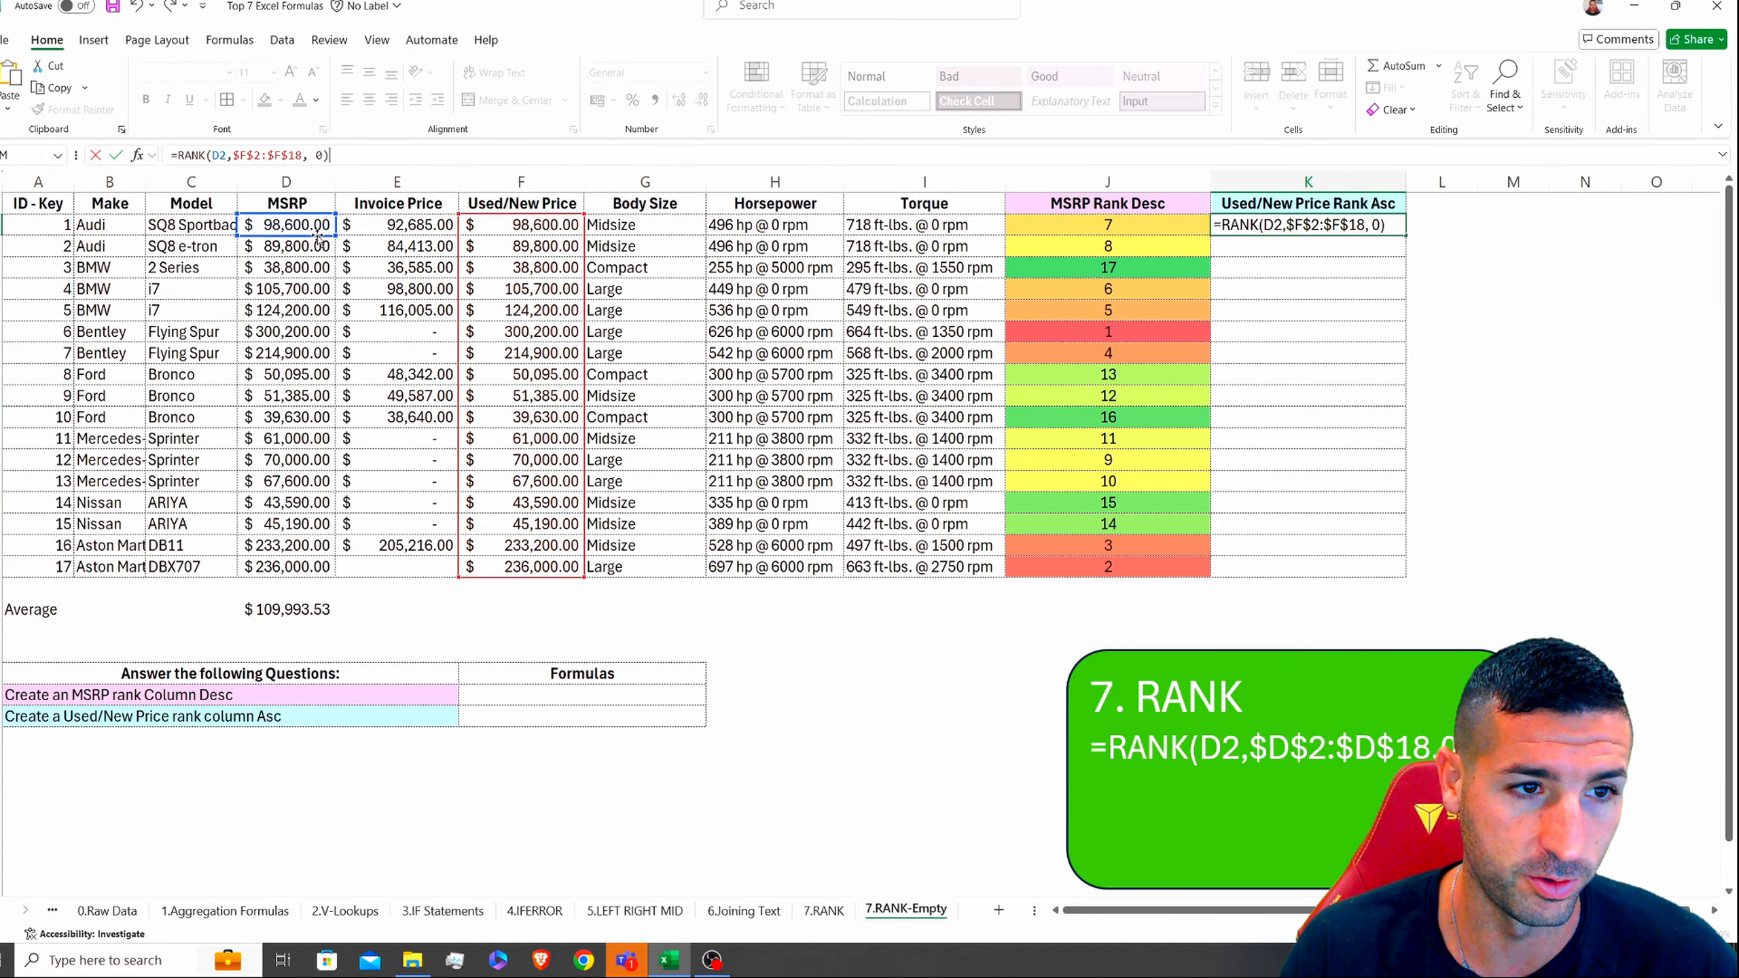
left_click_drag(333, 236, 509, 236)
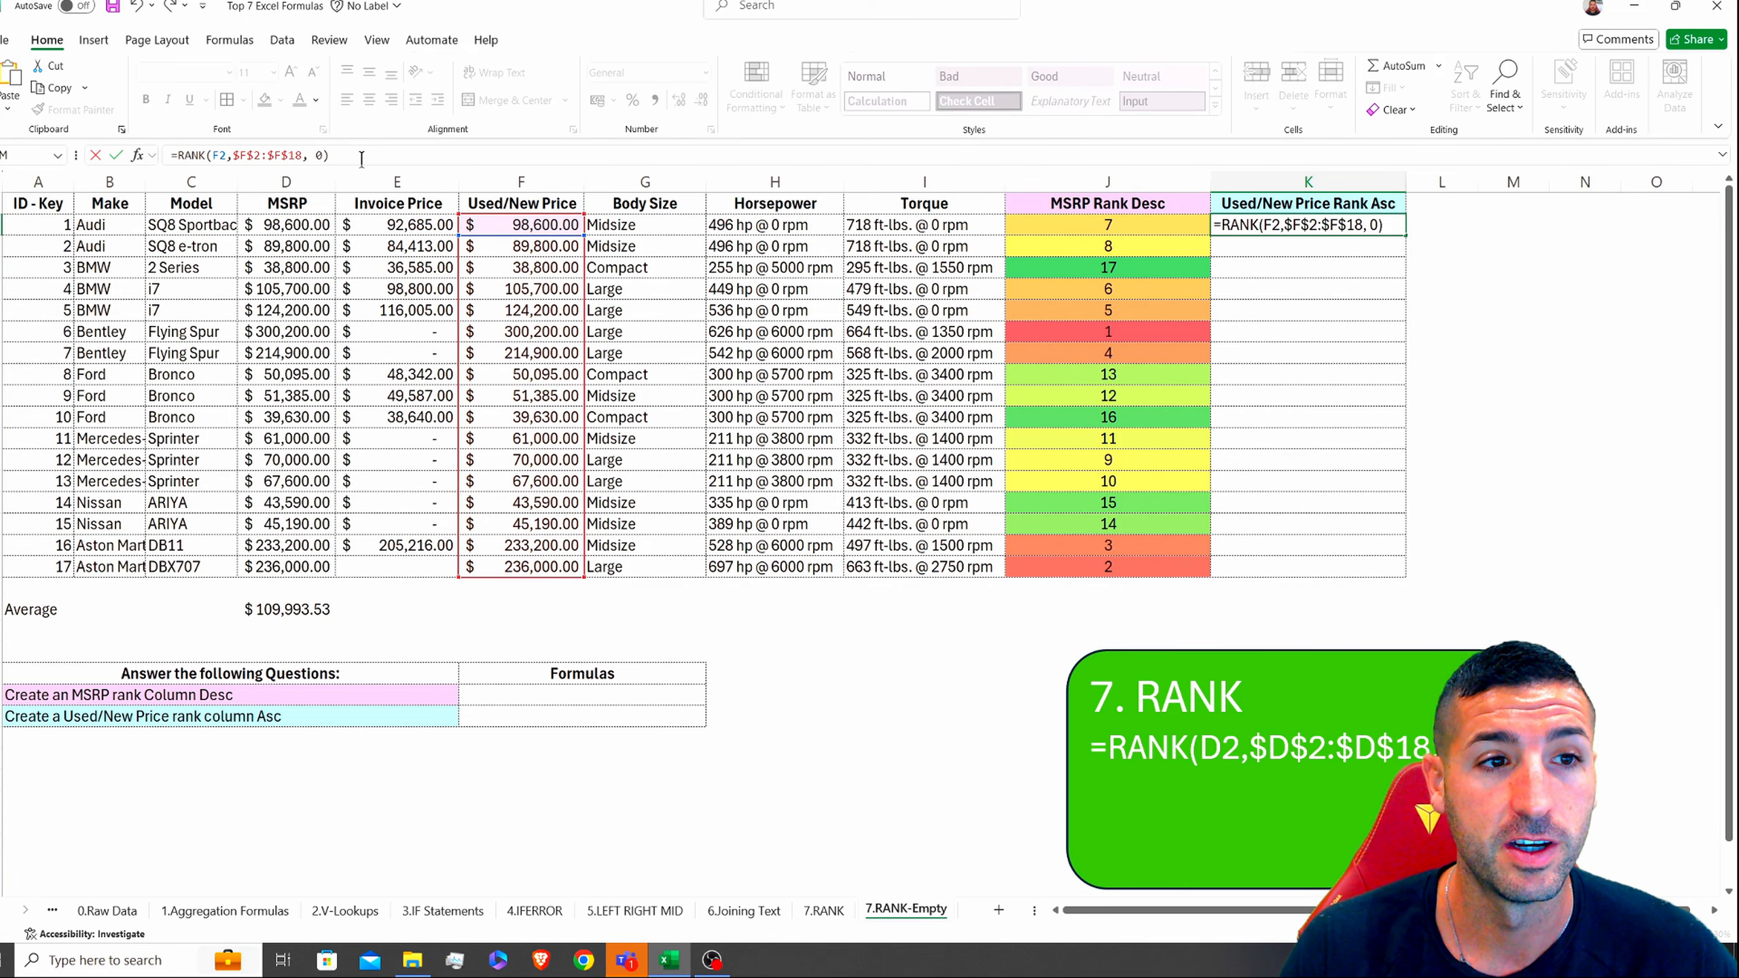
double_click(319, 156)
type("1")
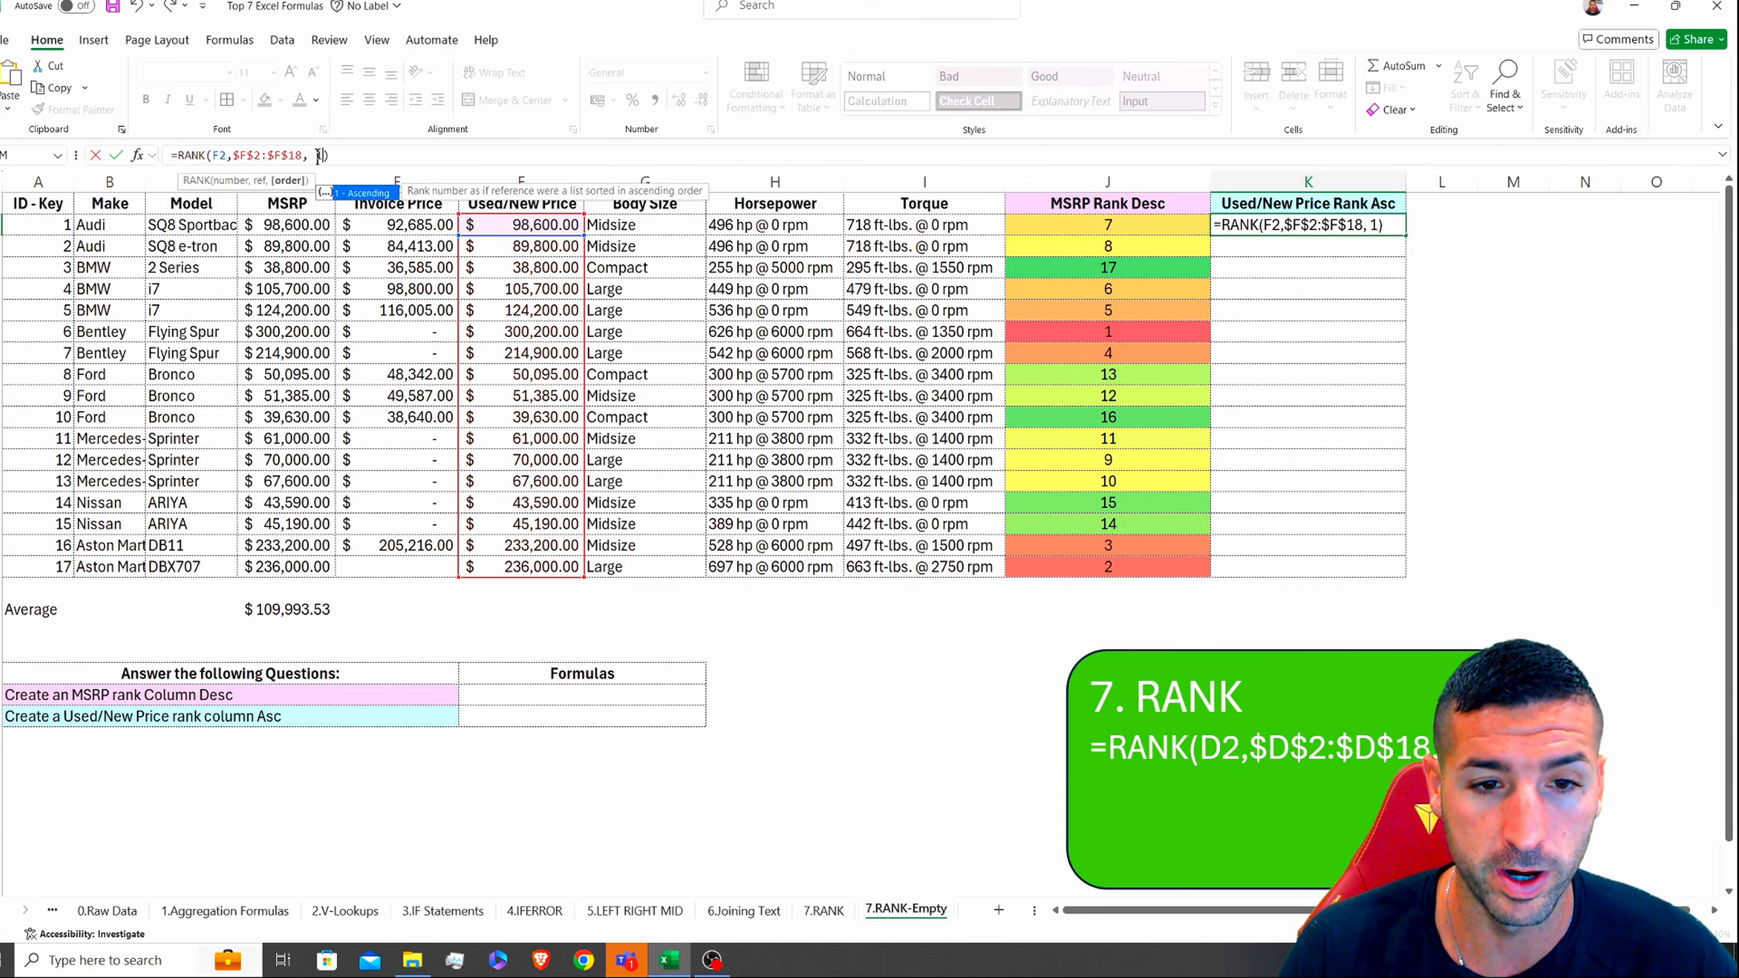
key("Return")
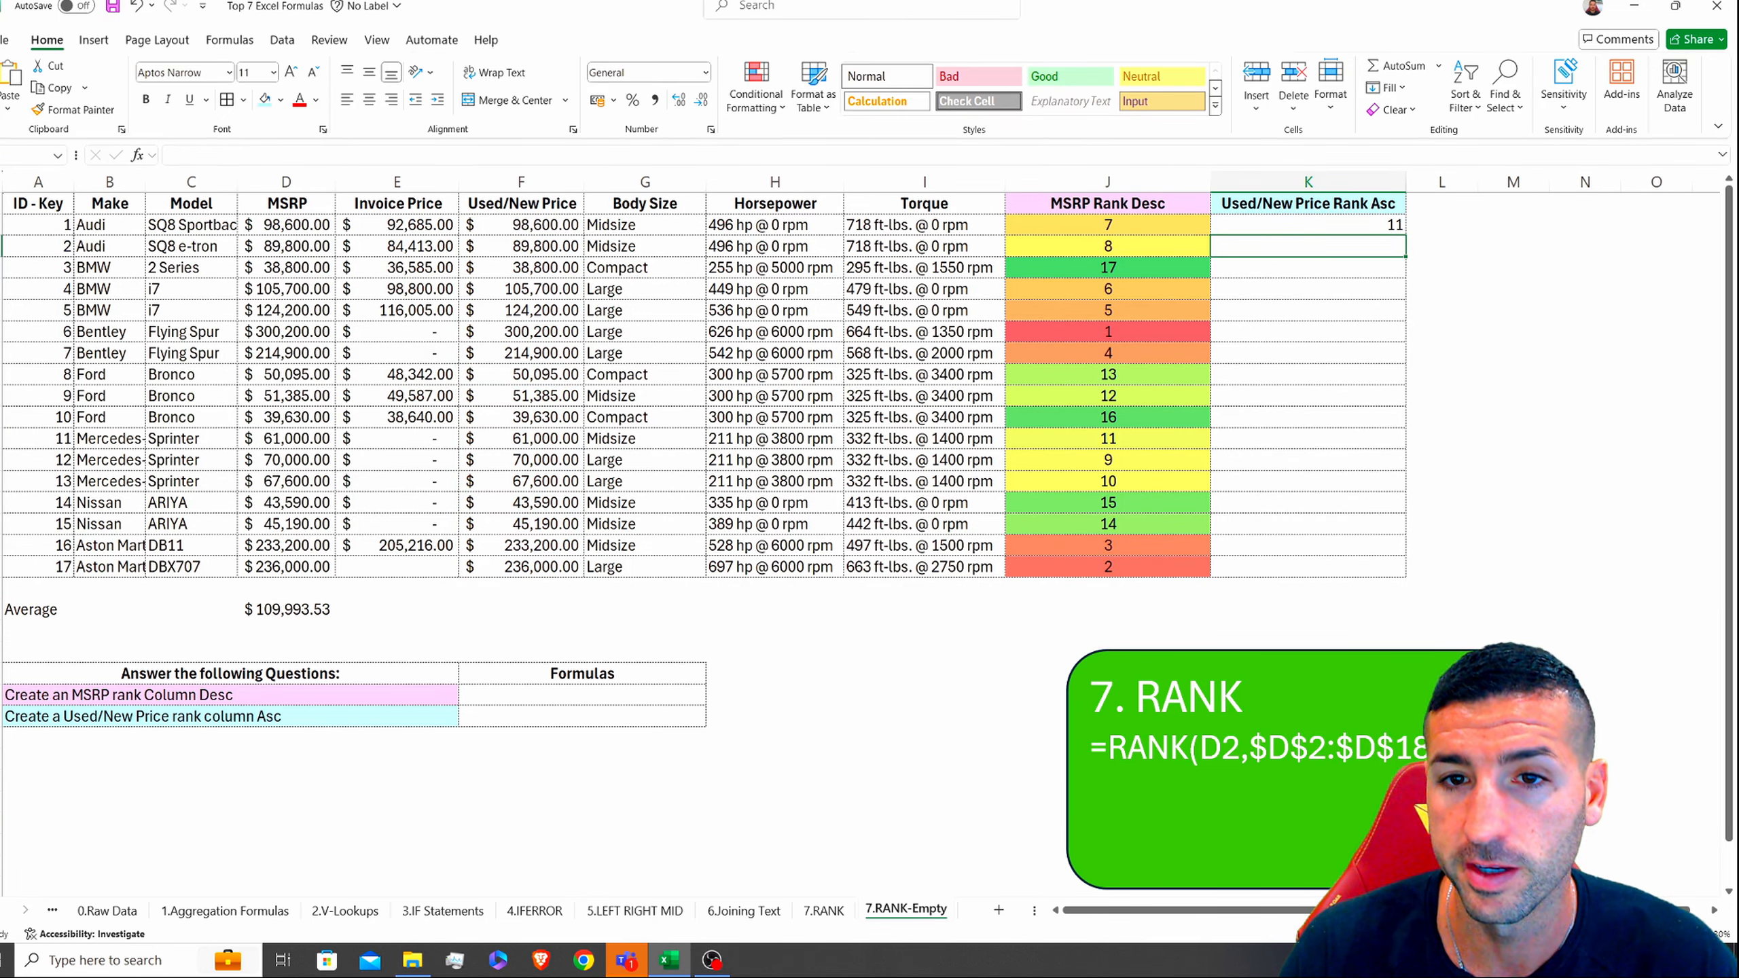
Step: Fill the K2 rank formula down to K18 and center the ranks
key("Up")
double_click(1404, 239)
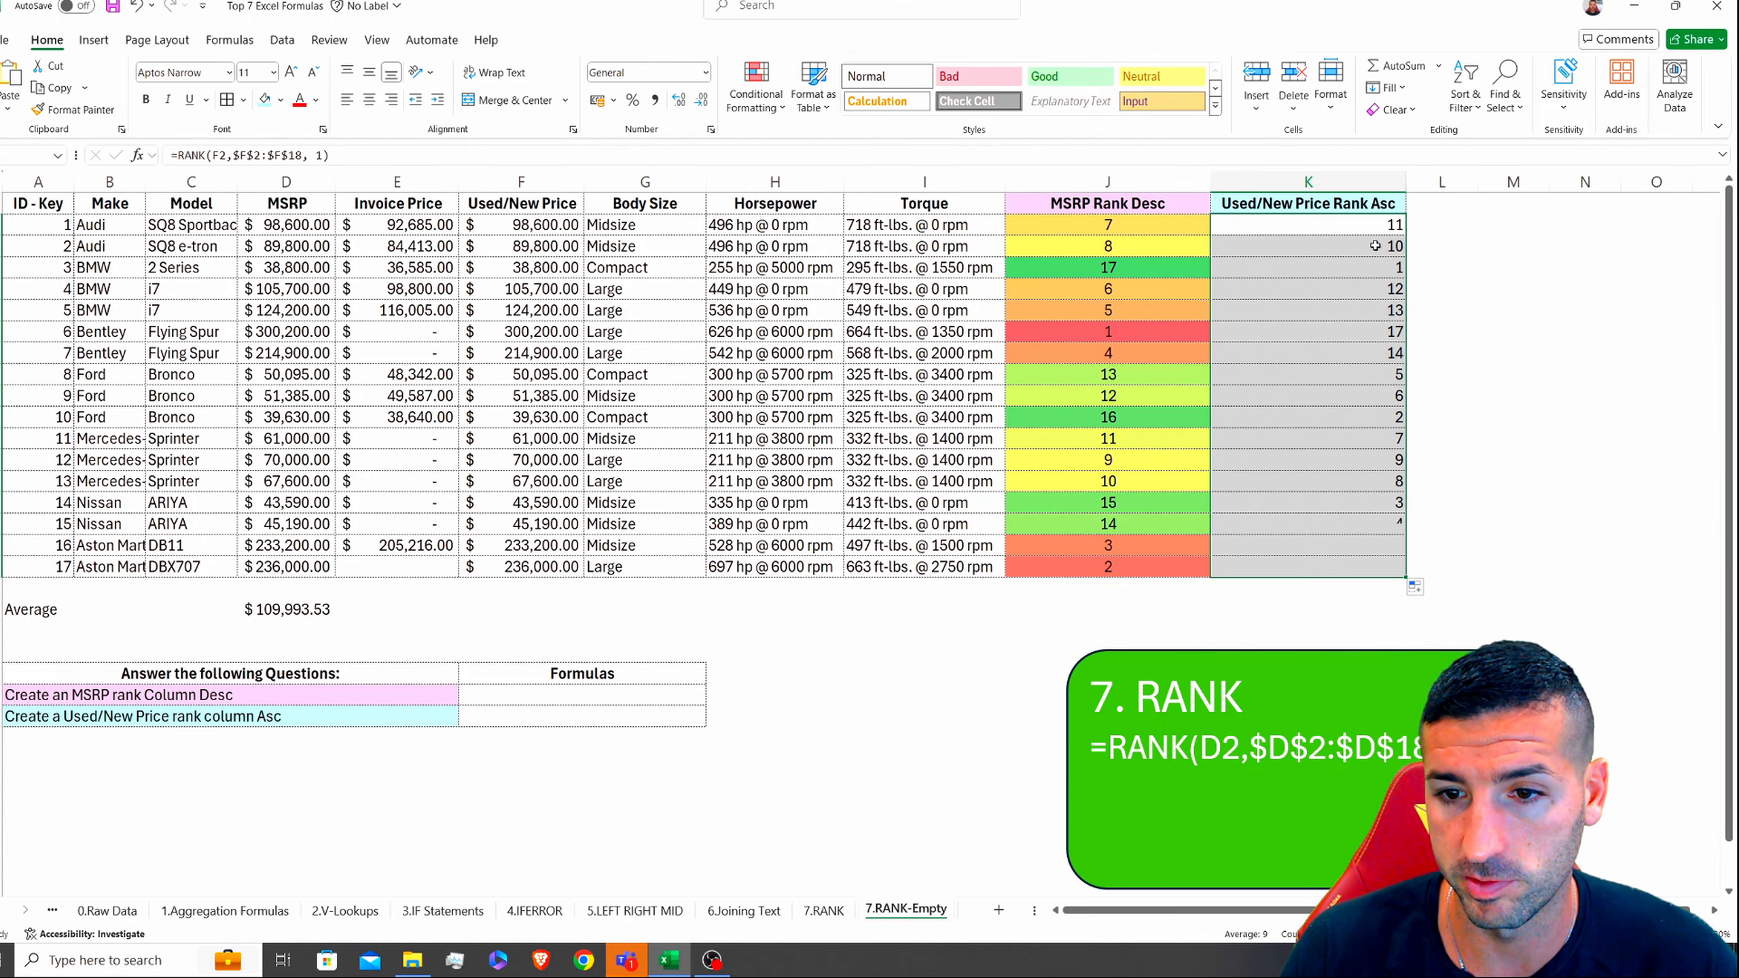
left_click(368, 99)
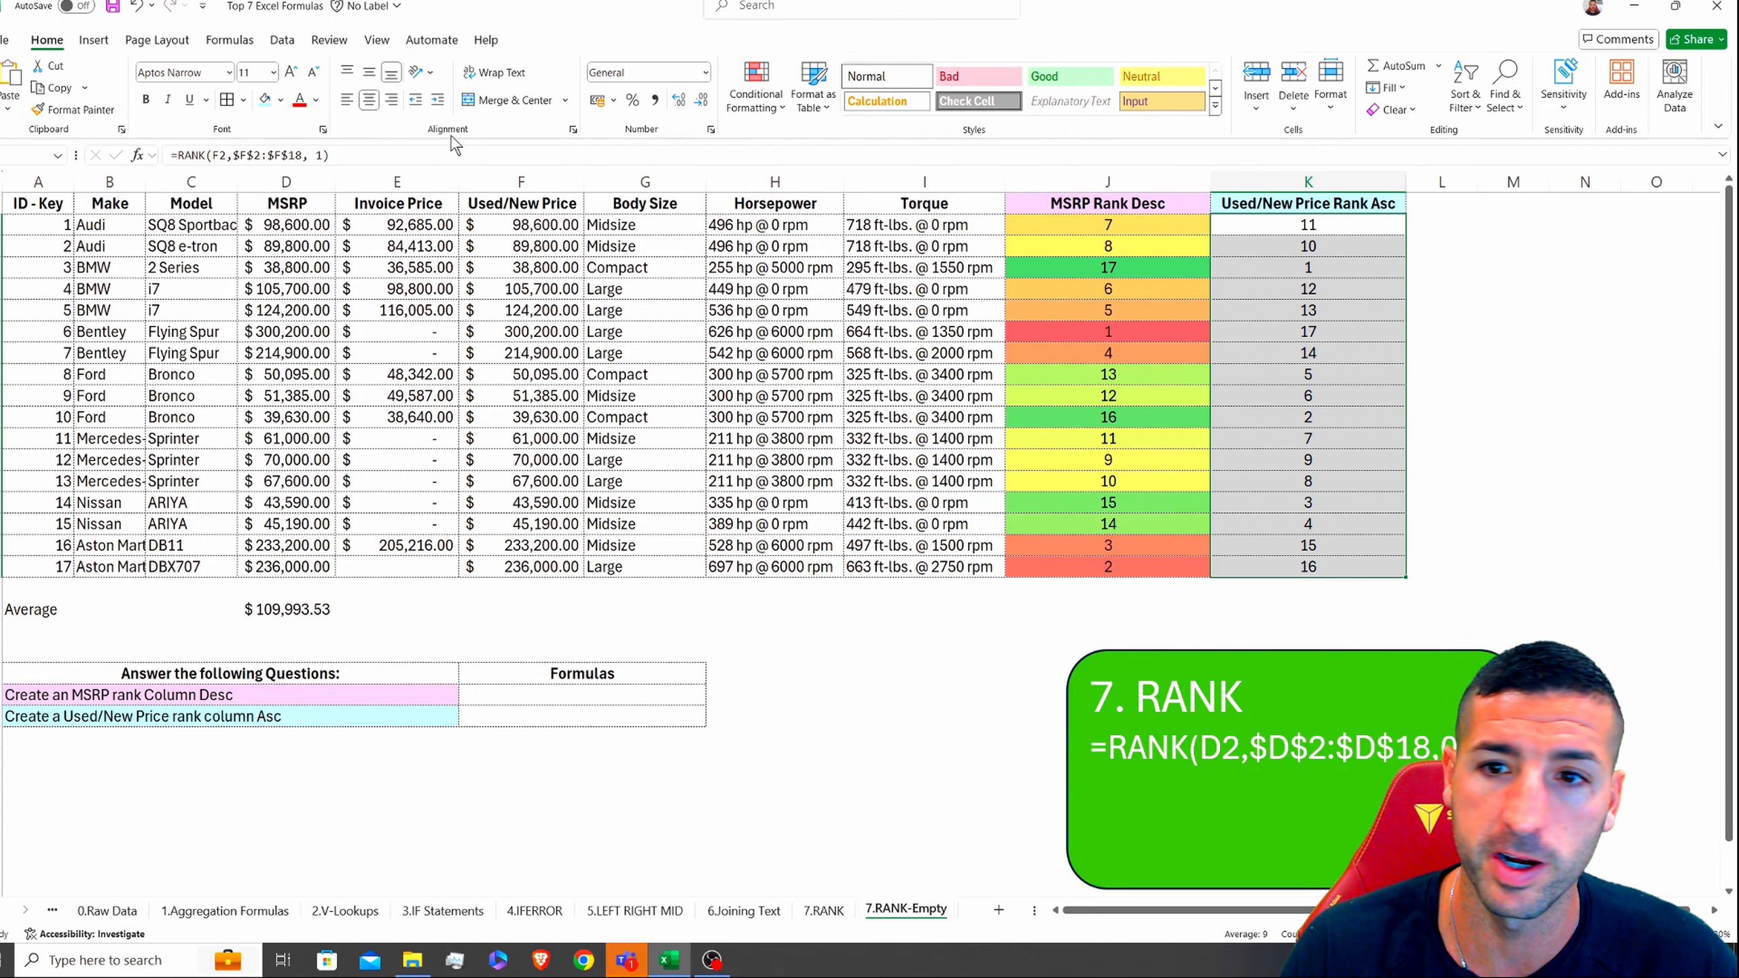
Step: Check the ascending price ranks of the BMW 2 Series and first Bentley Flying Spur, and go to the 1.Aggregation Formulas sheet
left_click(1326, 270)
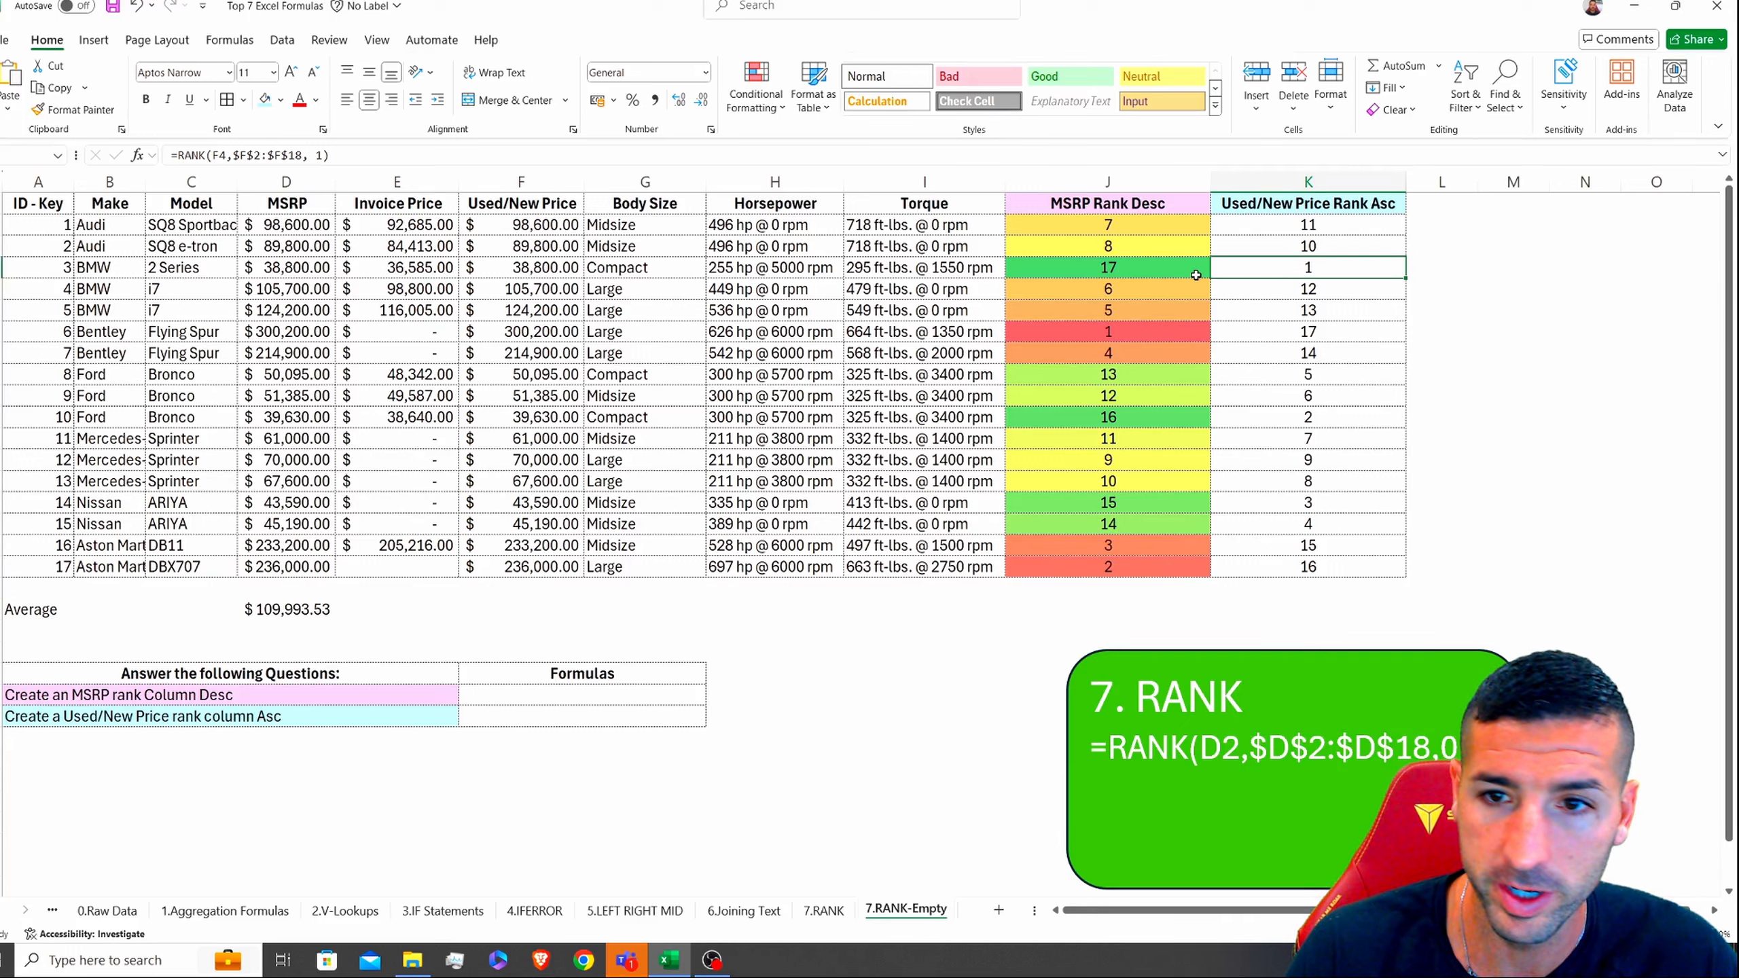
left_click(1326, 334)
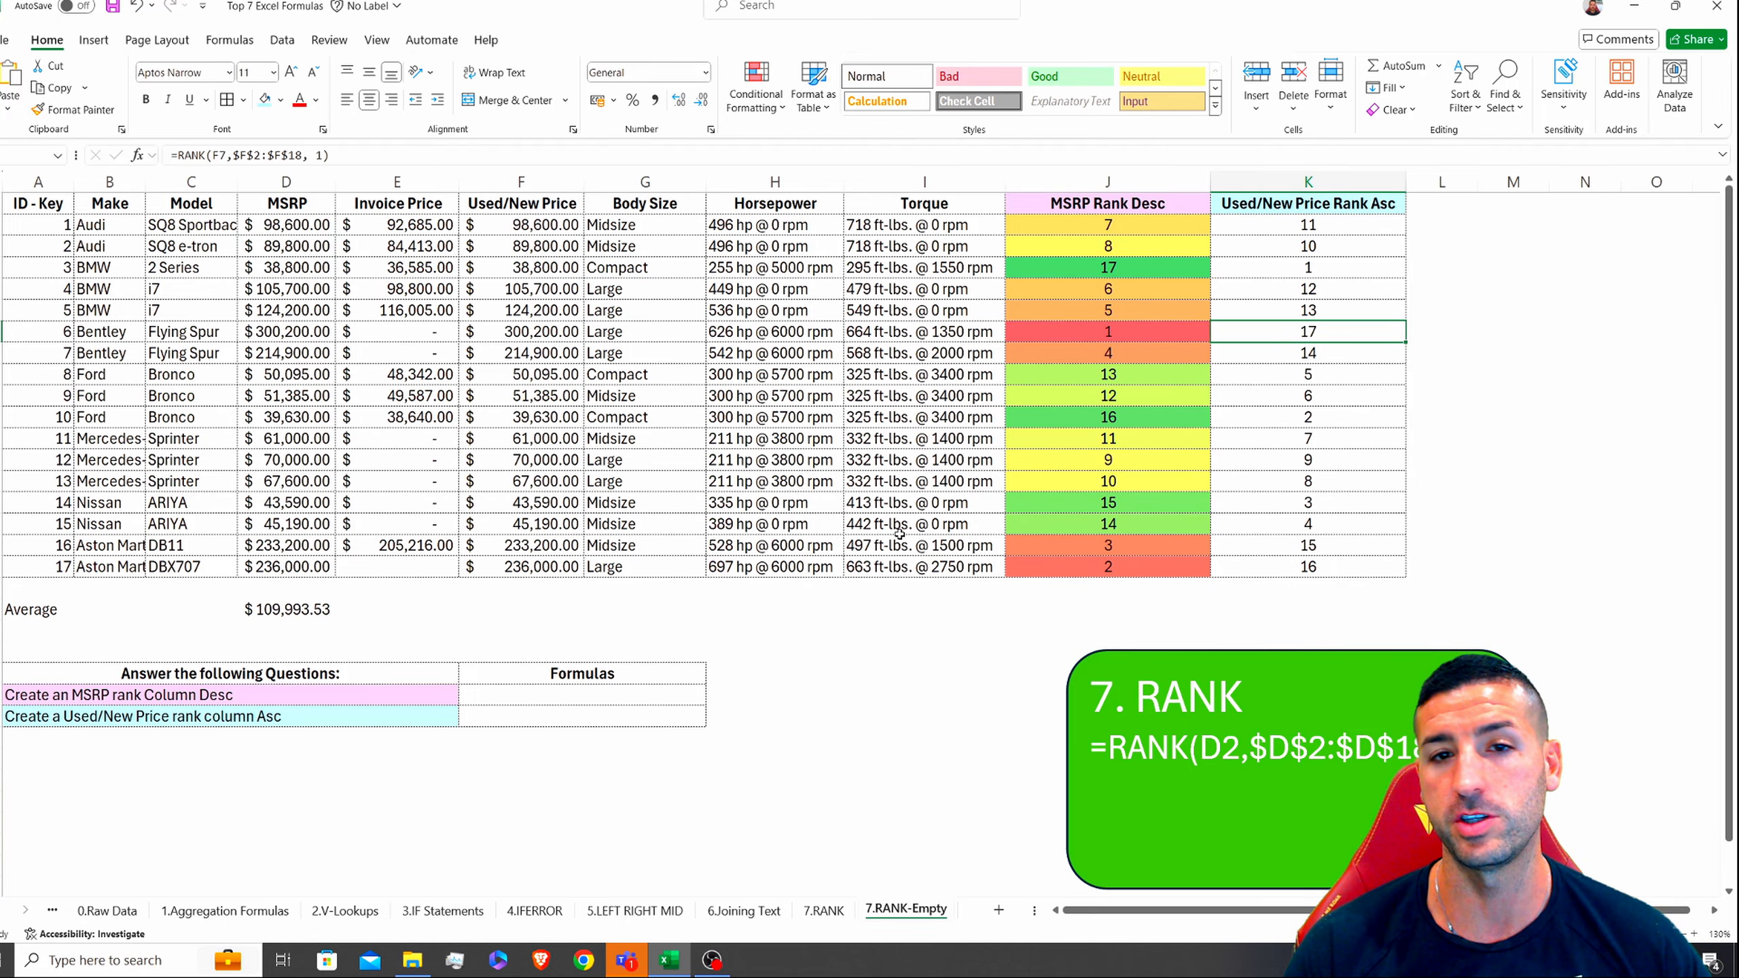
left_click(361, 701)
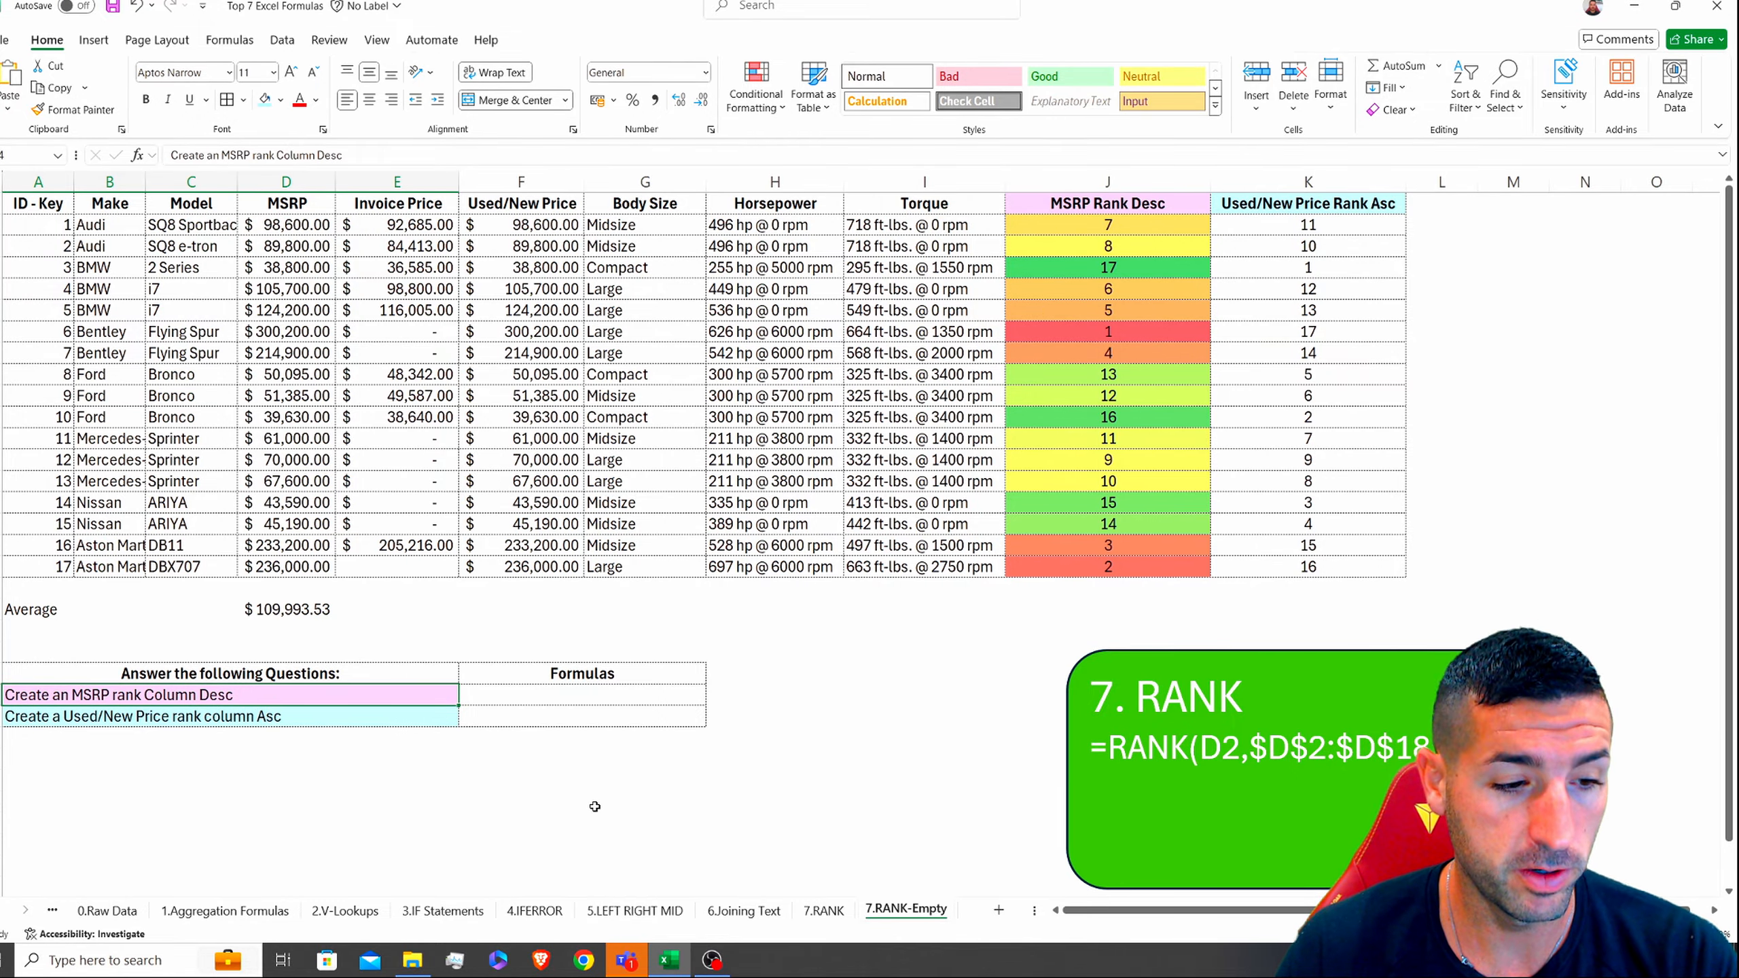
left_click(183, 914)
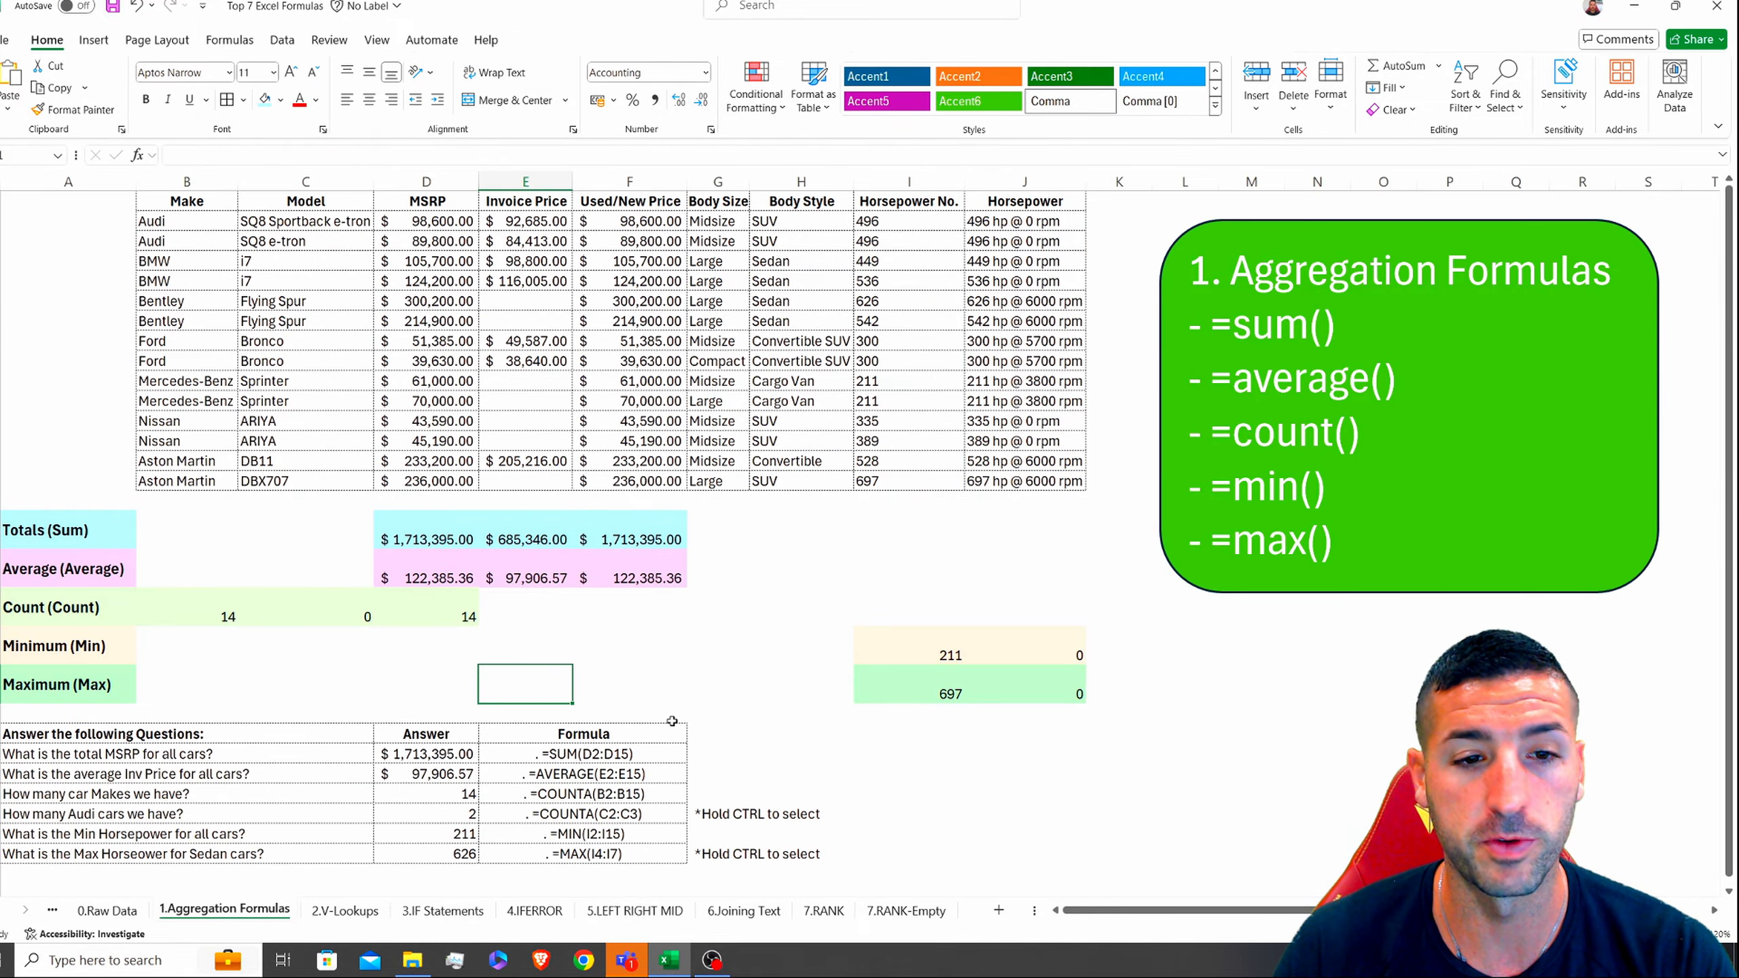